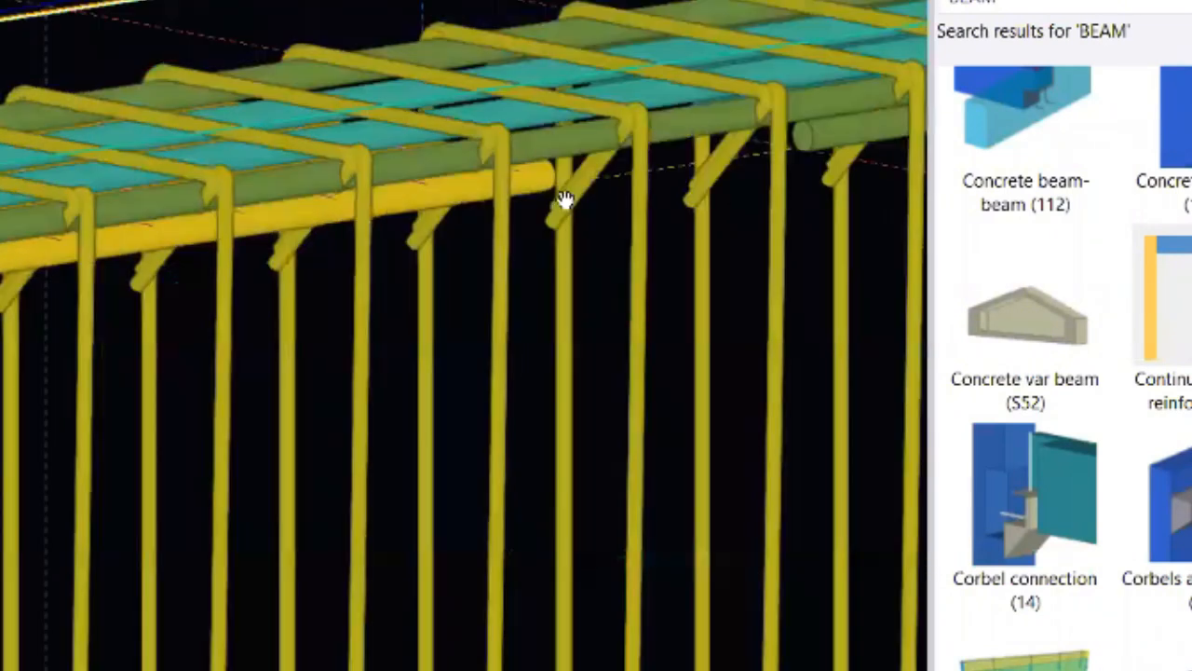
- End the active command and inspect the properties of the spacer bar beneath the beam's upper longitudinal bars
{"action": "right_click", "coordinate": [562, 199]}
{"action": "left_click", "coordinate": [621, 211]}
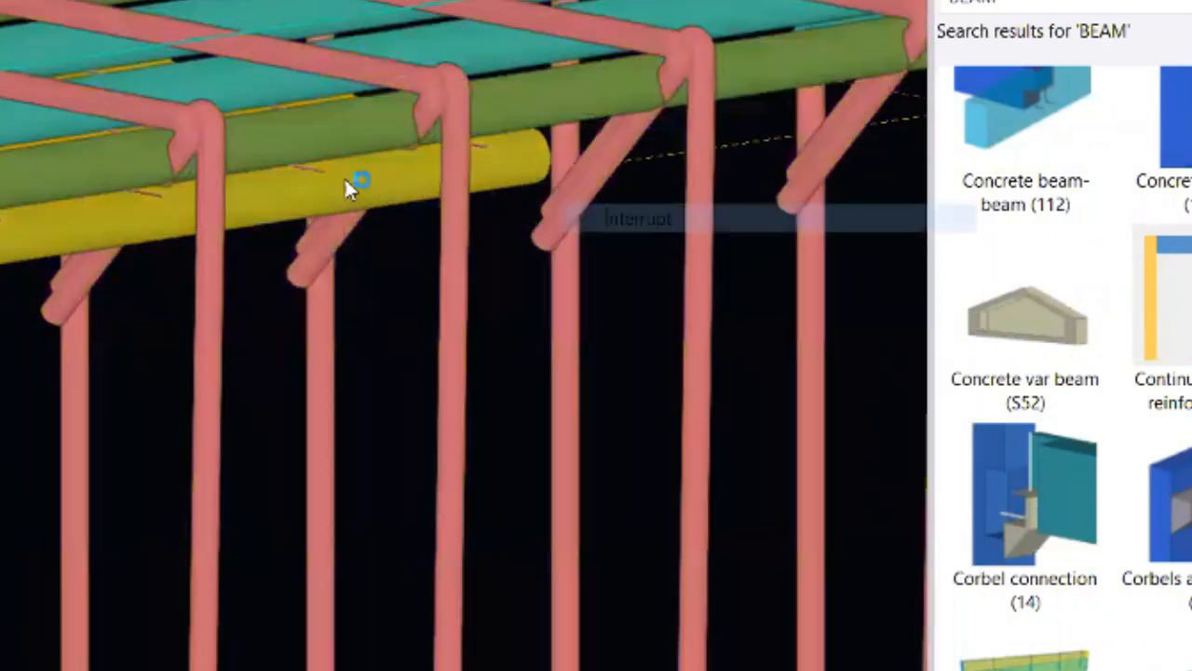
{"action": "scroll", "coordinate": [290, 167], "scroll_direction": "up", "scroll_amount": 2}
{"action": "left_click", "coordinate": [290, 167]}
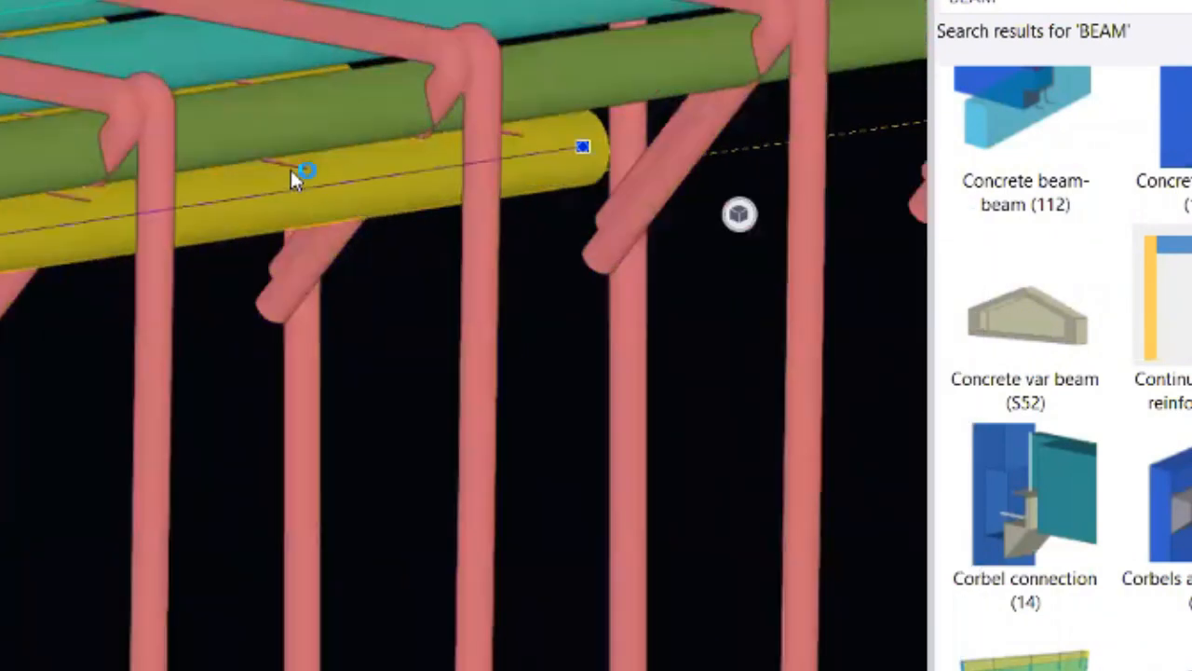
{"action": "scroll", "coordinate": [279, 167], "scroll_direction": "up", "scroll_amount": 2}
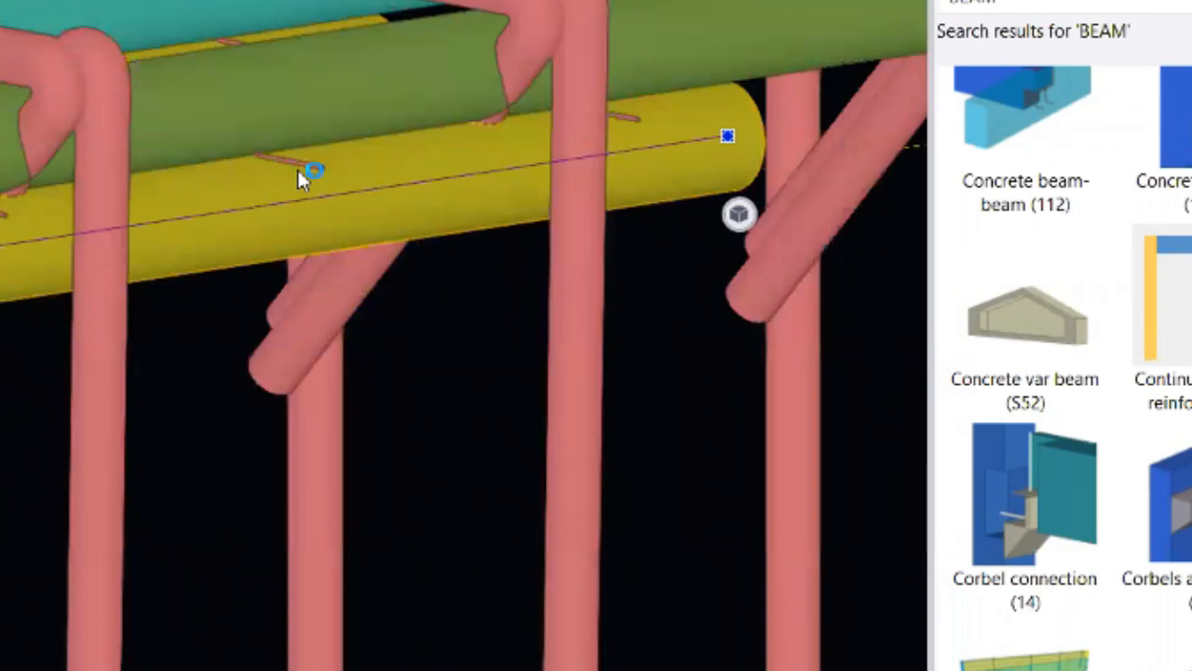
{"action": "scroll", "coordinate": [309, 164], "scroll_direction": "up", "scroll_amount": 2}
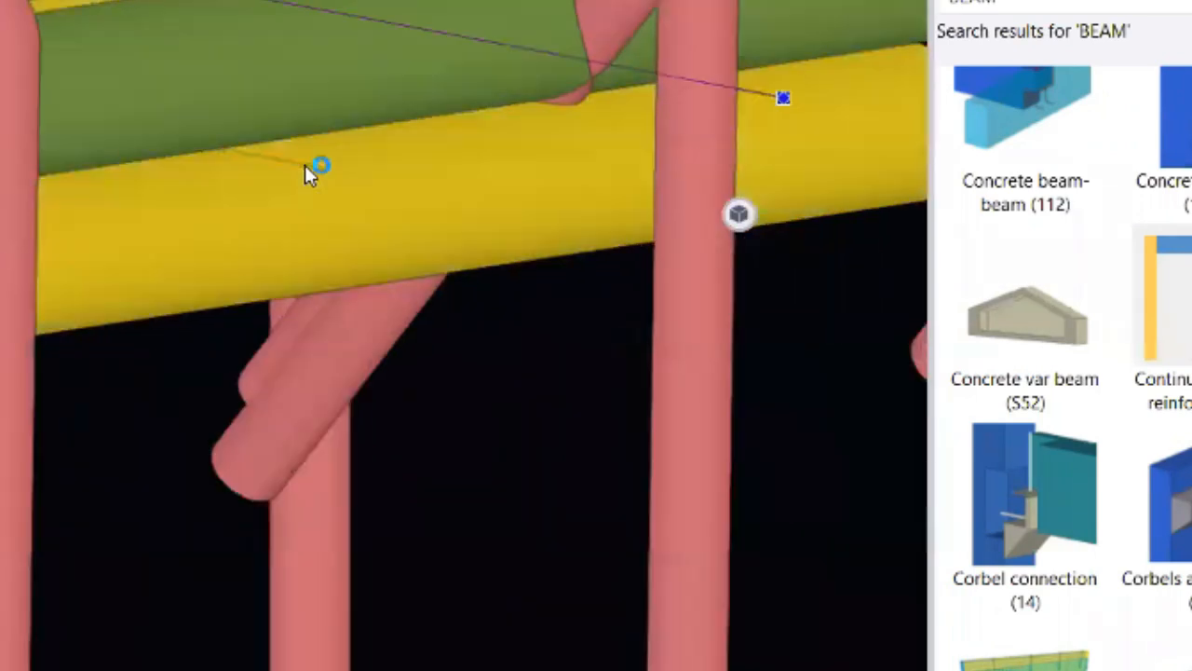
{"action": "double_click", "coordinate": [304, 165]}
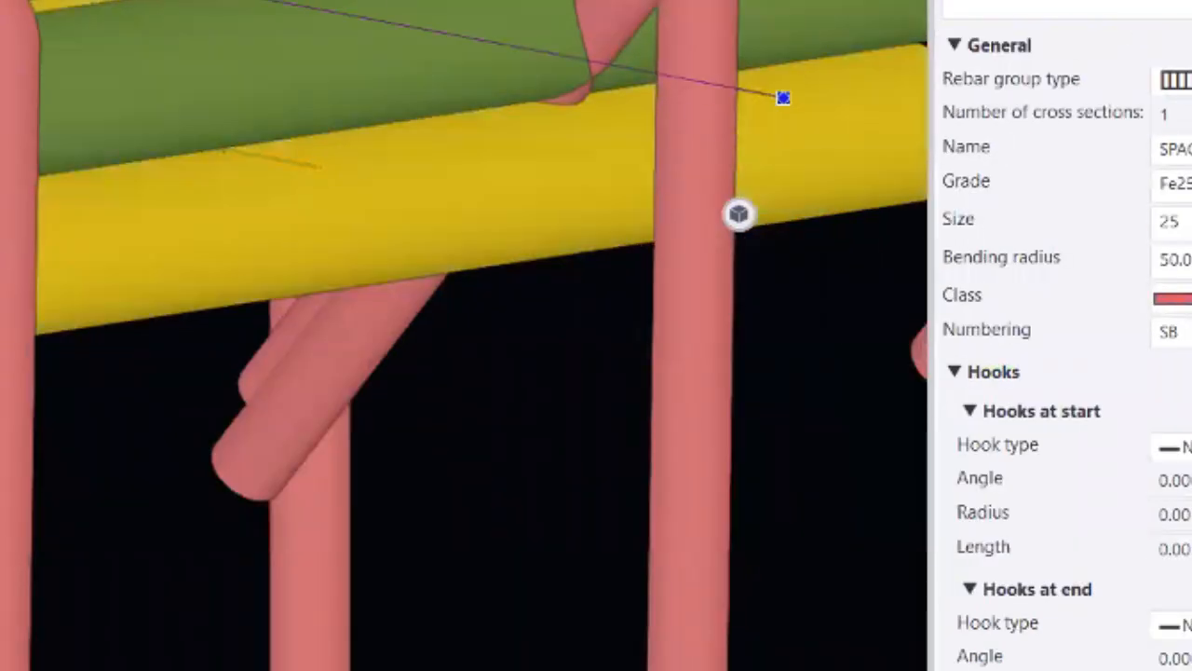
{"action": "scroll", "coordinate": [366, 219], "scroll_direction": "down", "scroll_amount": 8}
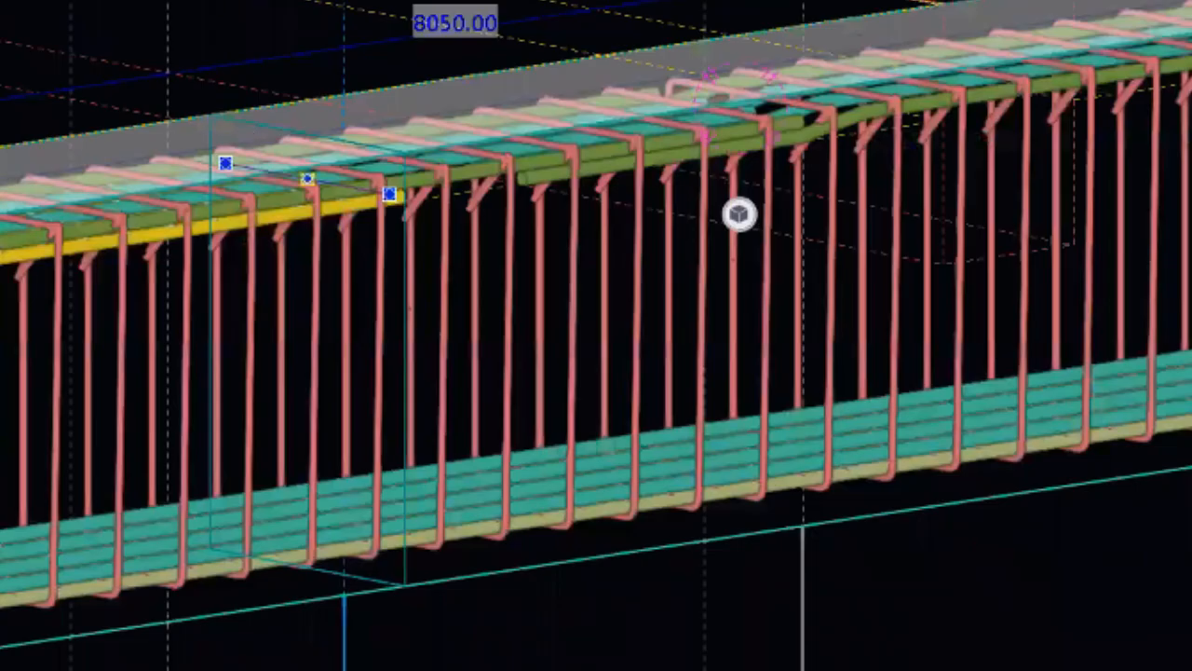
{"action": "scroll", "coordinate": [738, 214], "scroll_direction": "down", "scroll_amount": 3}
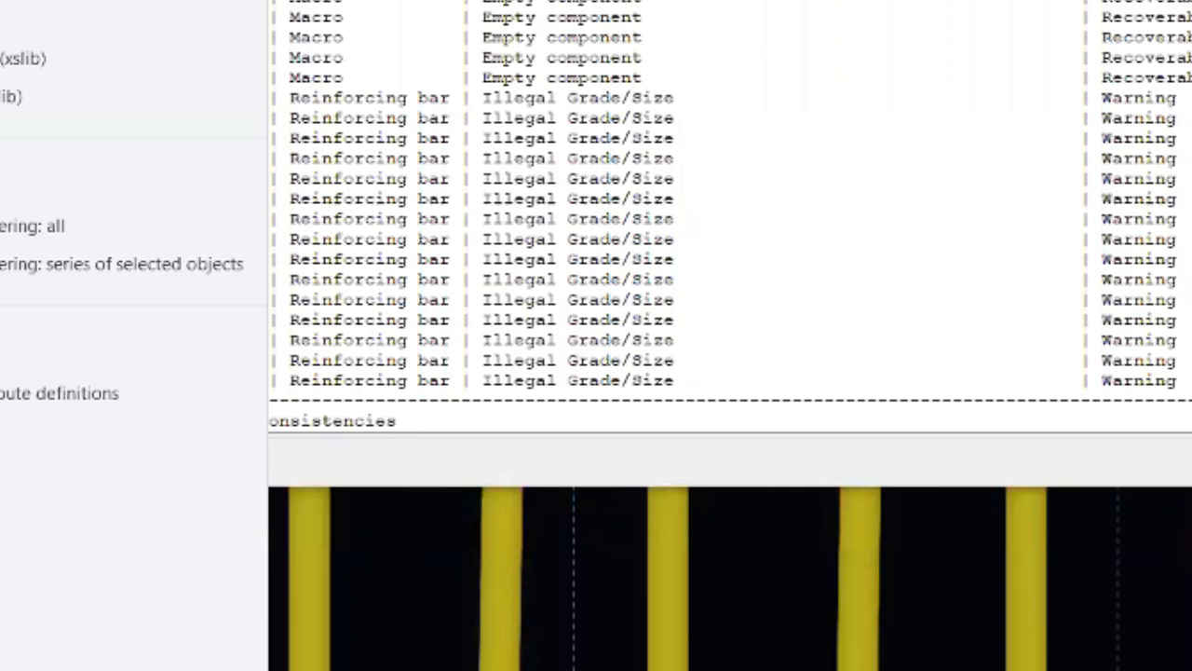
- Close the model diagnosis list, run the model repair and close its report
{"action": "key", "text": "Escape"}
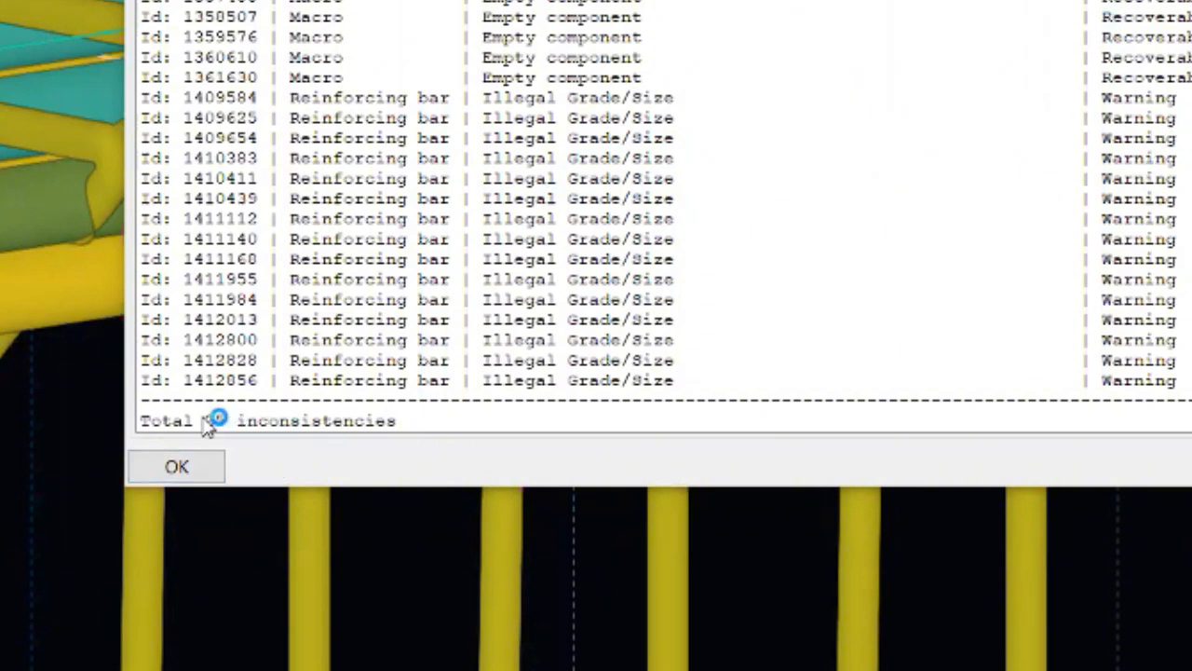
{"action": "left_click", "coordinate": [192, 477]}
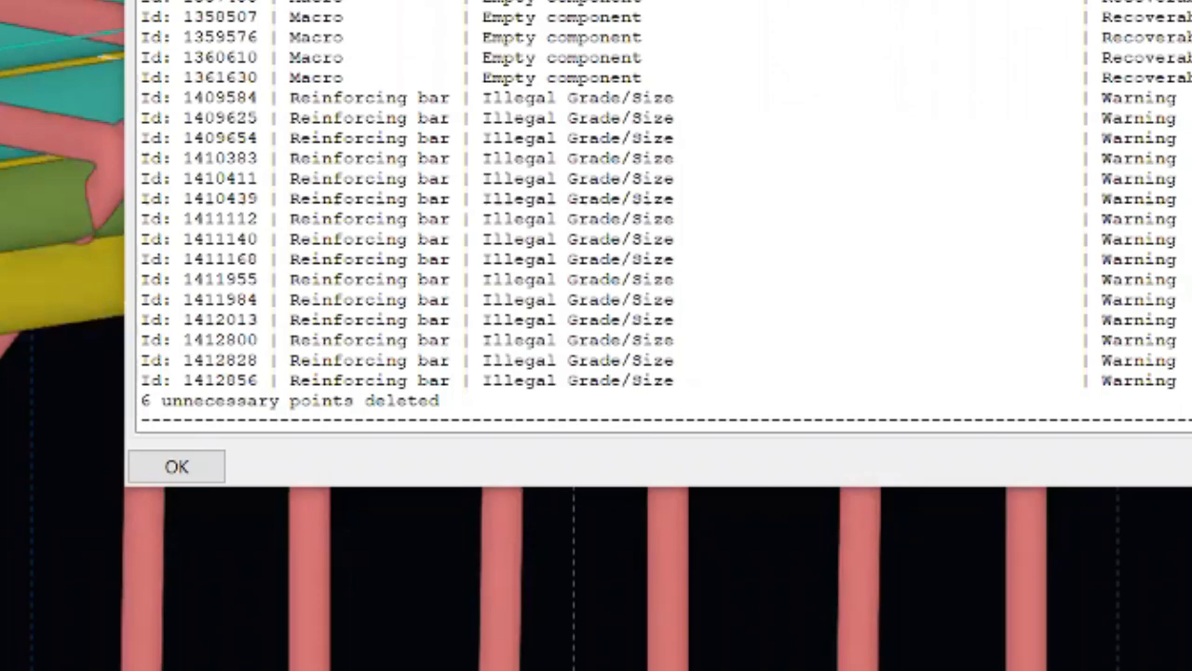
{"action": "left_click", "coordinate": [176, 463]}
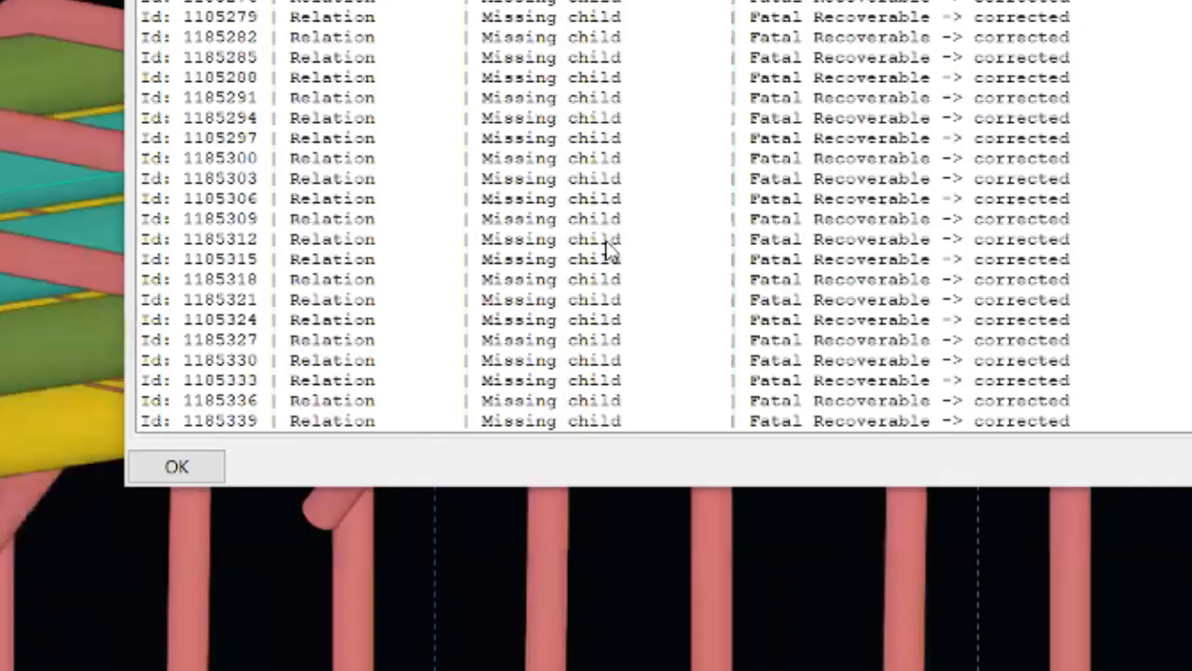
- Delete all reinforcing bars listed with an Illegal Grade/Size warning at the end of the inconsistency report
{"action": "scroll", "coordinate": [610, 280], "scroll_direction": "down", "scroll_amount": 10}
{"action": "scroll", "coordinate": [1144, 337], "scroll_direction": "down", "scroll_amount": 7}
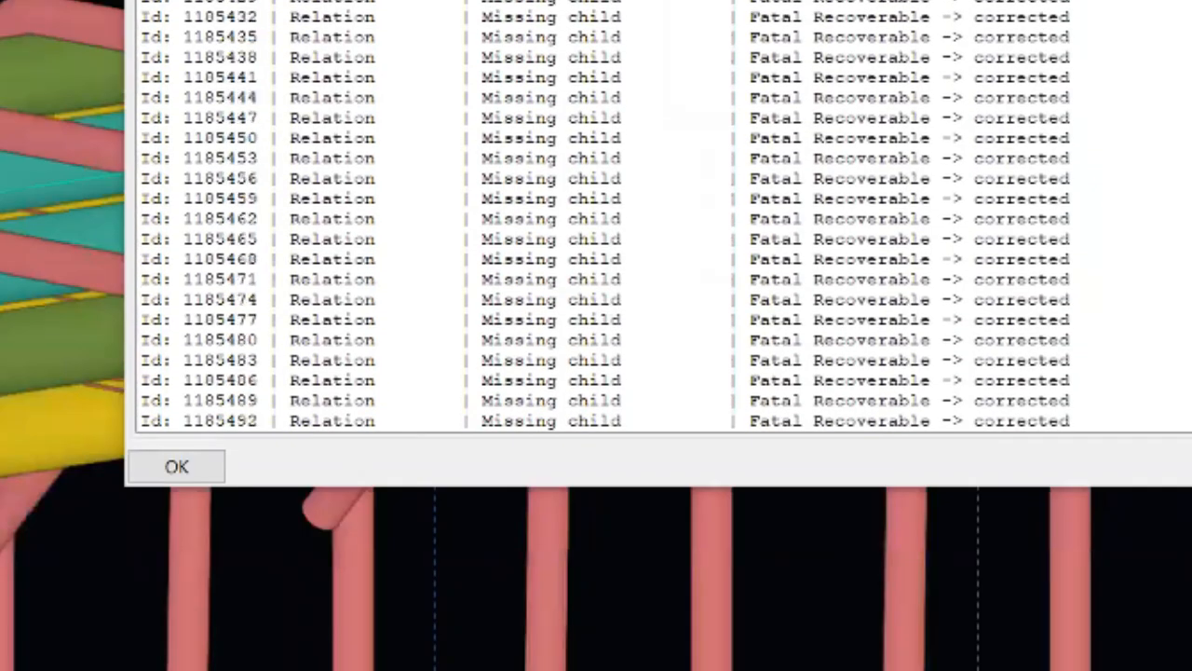
{"action": "scroll", "coordinate": [610, 214], "scroll_direction": "down", "scroll_amount": 20}
{"action": "left_click", "coordinate": [733, 367]}
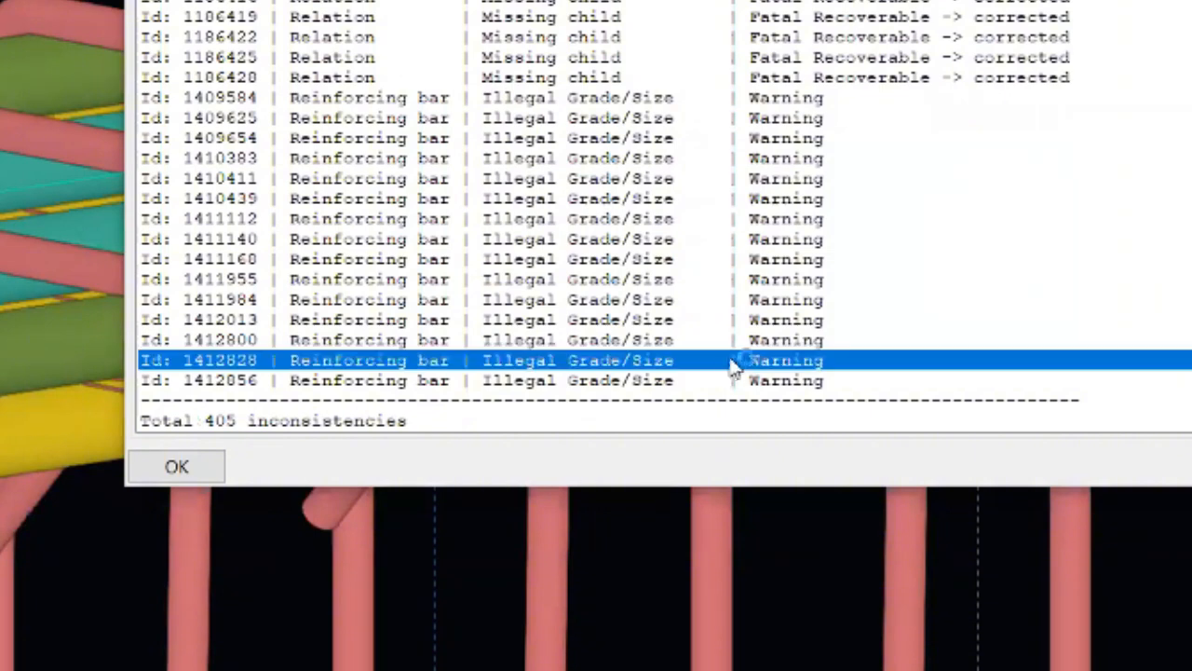
{"action": "left_click", "coordinate": [742, 380]}
{"action": "left_click", "coordinate": [743, 360]}
{"action": "left_click", "coordinate": [787, 99], "text": "shift"}
{"action": "left_click", "coordinate": [814, 380]}
{"action": "left_click", "coordinate": [791, 98], "text": "shift"}
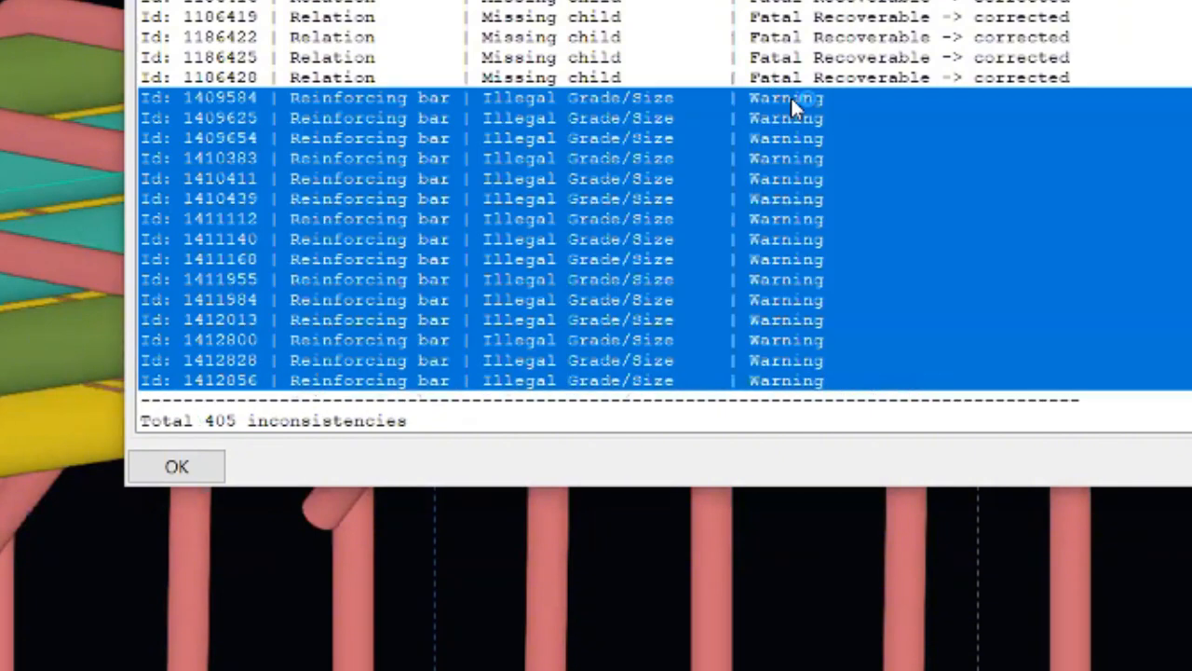
{"action": "right_click", "coordinate": [526, 278]}
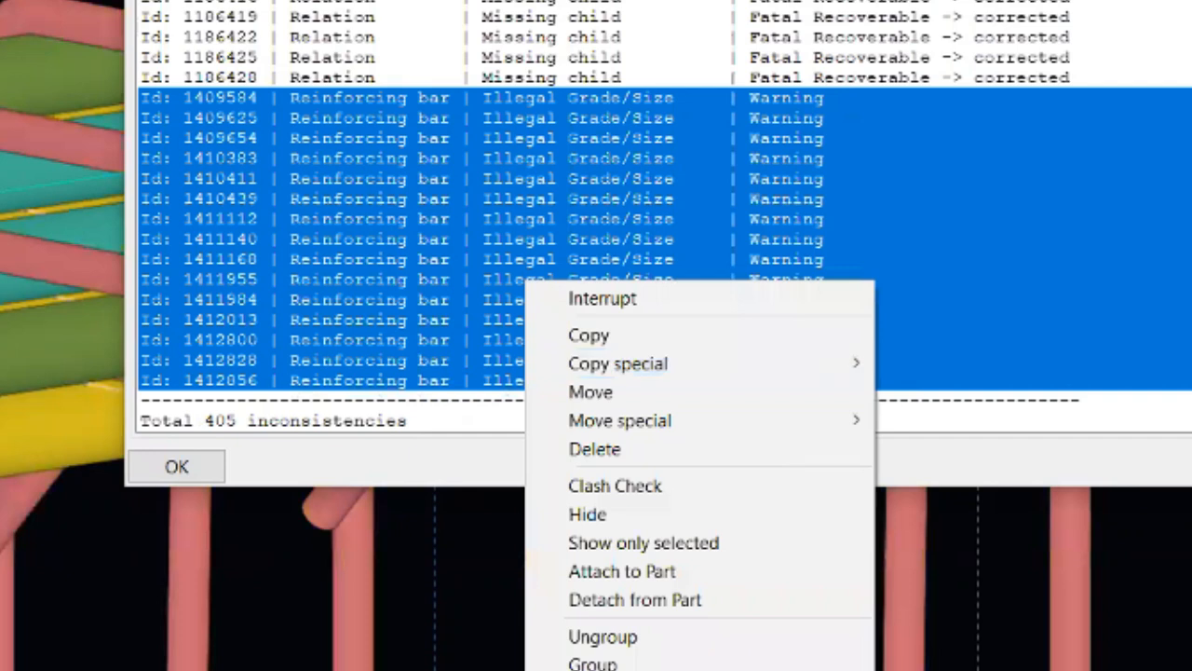
{"action": "left_click", "coordinate": [630, 455]}
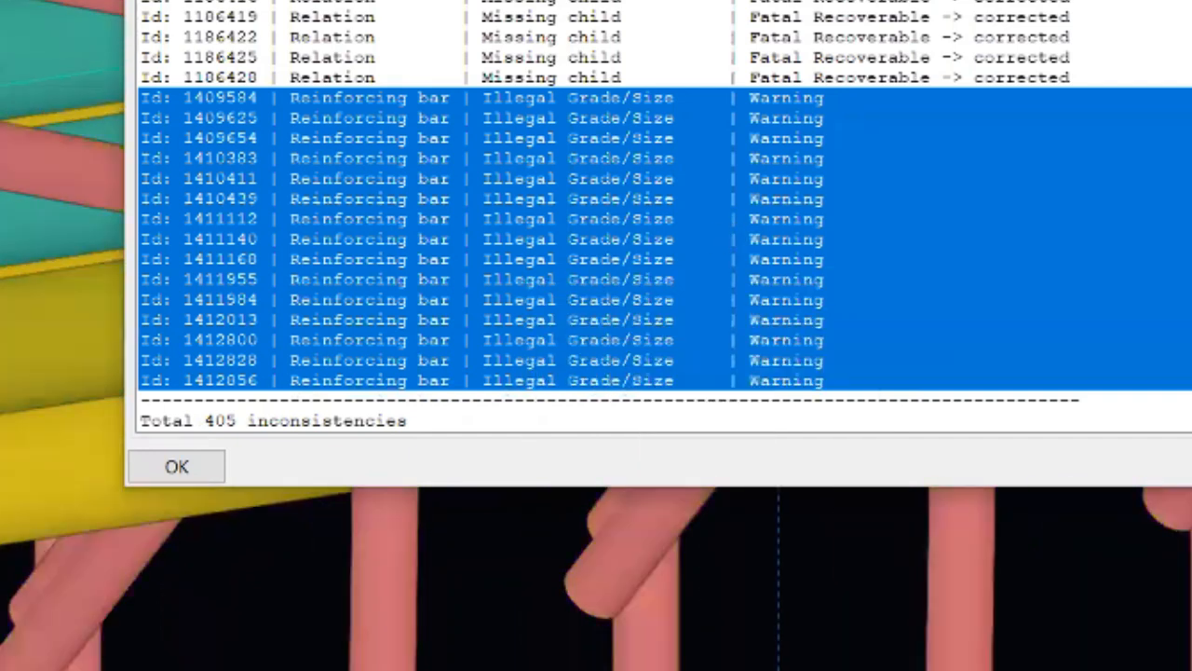
- Review the report's Missing child relation entries and Illegal Grade/Size warnings, and close the list
{"action": "left_click", "coordinate": [810, 118]}
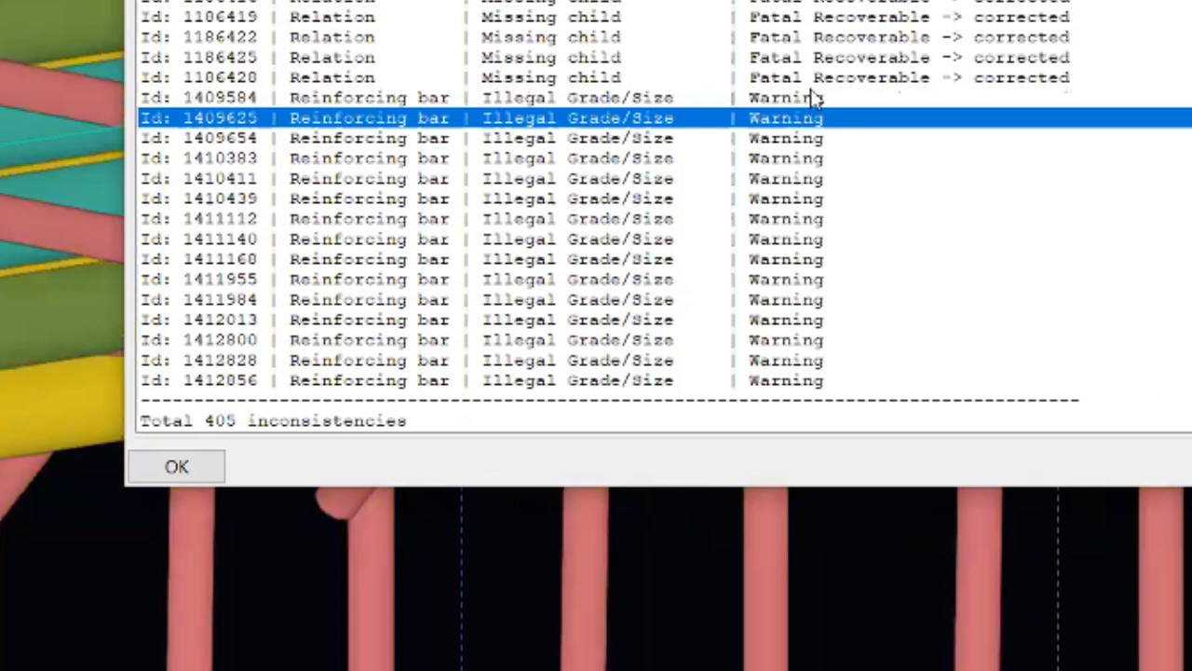
{"action": "left_click", "coordinate": [813, 96]}
{"action": "scroll", "coordinate": [652, 234], "scroll_direction": "up", "scroll_amount": 20}
{"action": "scroll", "coordinate": [605, 219], "scroll_direction": "up", "scroll_amount": 20}
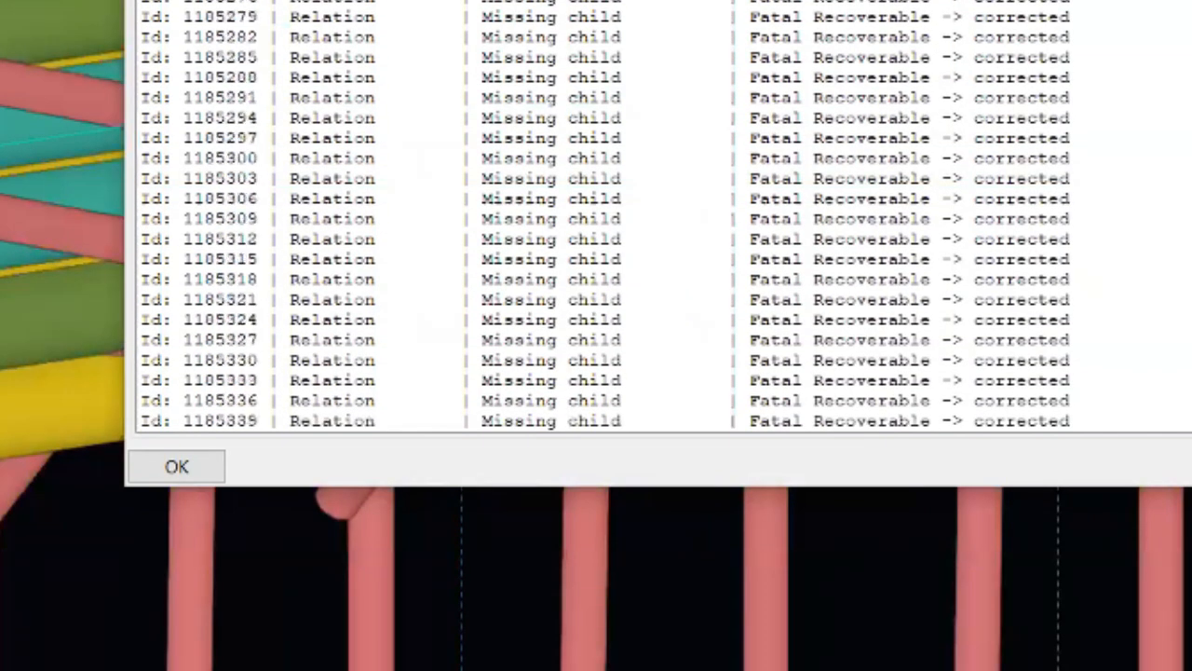
{"action": "right_click", "coordinate": [738, 214]}
{"action": "key", "text": "Escape"}
{"action": "scroll", "coordinate": [652, 218], "scroll_direction": "down", "scroll_amount": 20}
{"action": "scroll", "coordinate": [652, 218], "scroll_direction": "up", "scroll_amount": 20}
{"action": "left_click", "coordinate": [156, 466]}
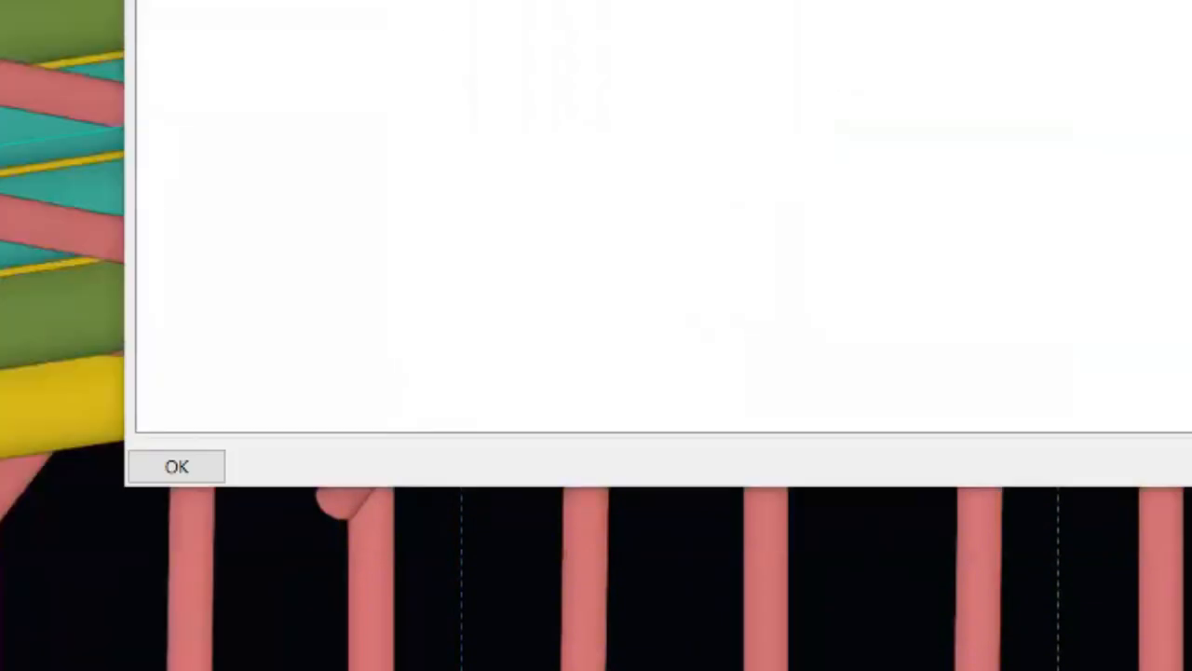
- Show only the first part listed with the Solid creation failed warning in the 3D view
{"action": "scroll", "coordinate": [62, 240], "scroll_direction": "down", "scroll_amount": 2}
{"action": "right_click", "coordinate": [403, 336]}
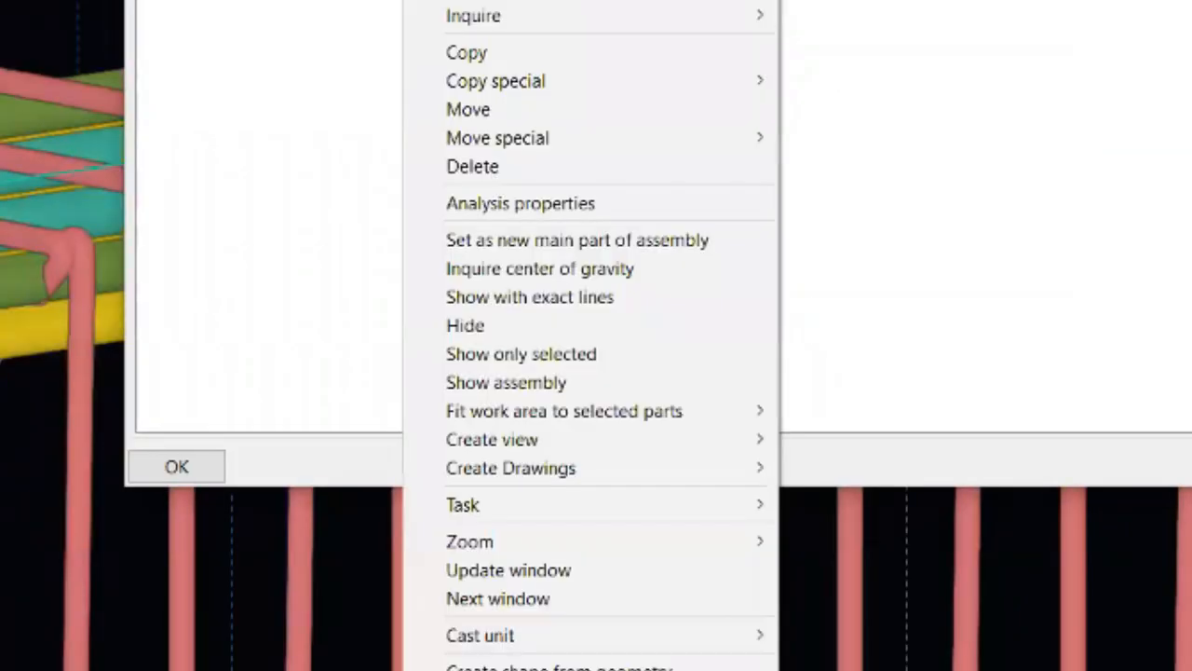
{"action": "left_click", "coordinate": [628, 366]}
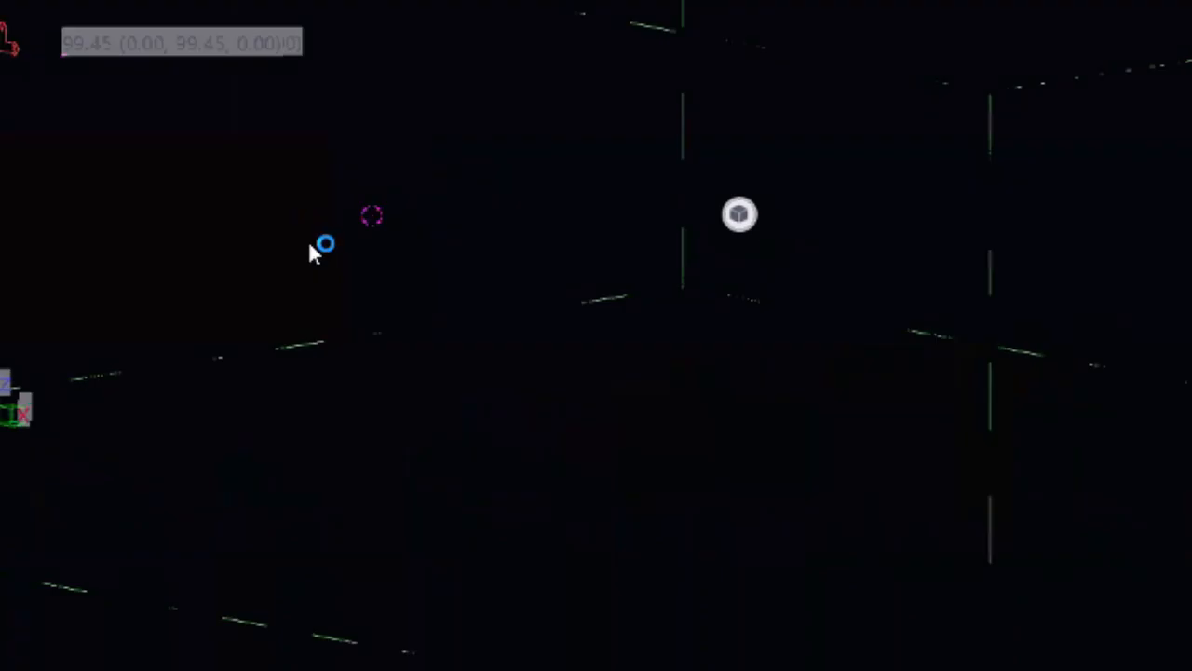
- Examine the isolated part with the failed solid and its surroundings in the 3D view
{"action": "scroll", "coordinate": [296, 218], "scroll_direction": "down", "scroll_amount": 1}
{"action": "middle_click_drag", "start_coordinate": [463, 388], "coordinate": [453, 491]}
{"action": "scroll", "coordinate": [115, 170], "scroll_direction": "up", "scroll_amount": 5}
{"action": "scroll", "coordinate": [215, 211], "scroll_direction": "up", "scroll_amount": 8}
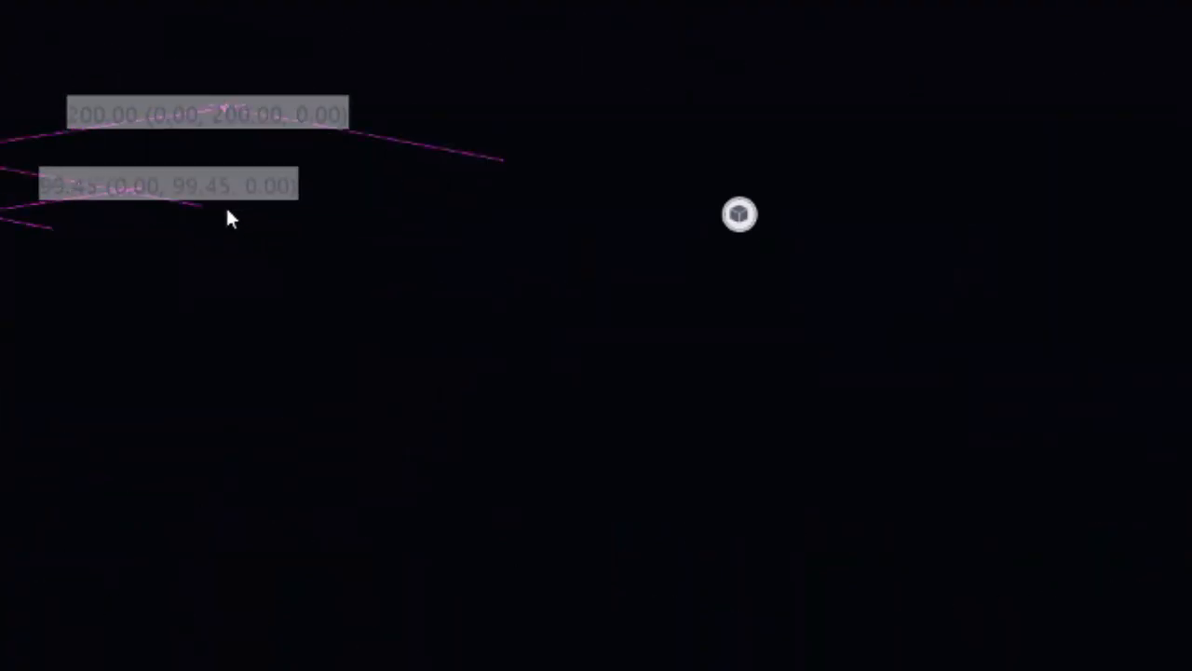
{"action": "scroll", "coordinate": [227, 208], "scroll_direction": "up", "scroll_amount": 2}
{"action": "scroll", "coordinate": [2, 128], "scroll_direction": "down", "scroll_amount": 7}
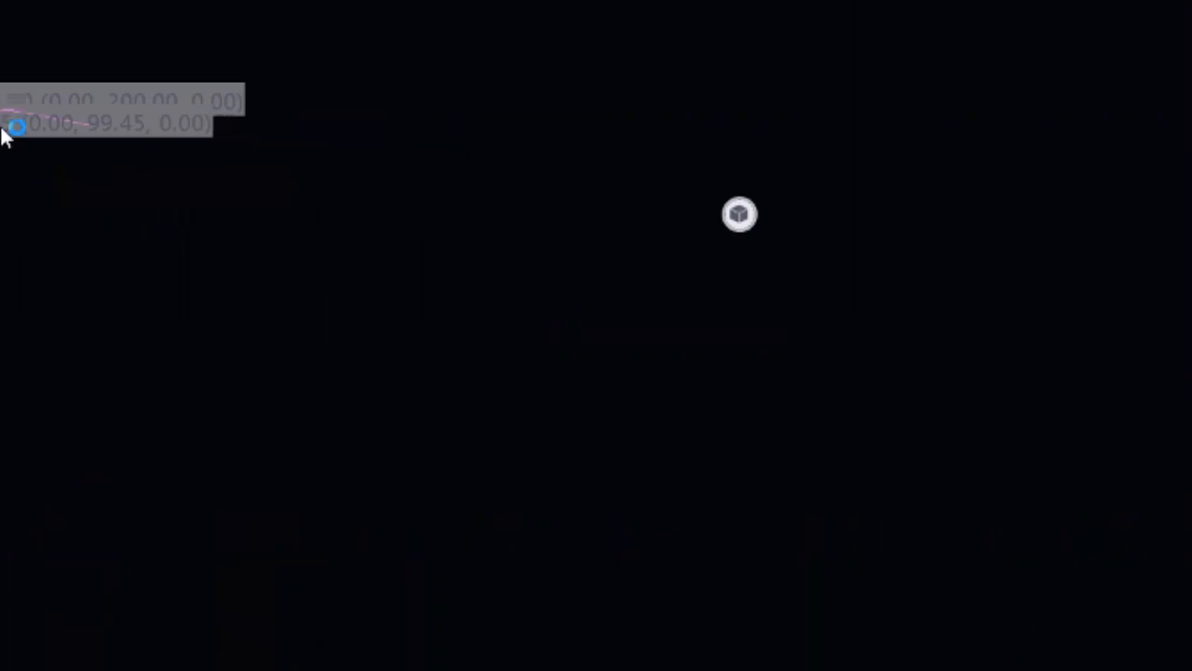
{"action": "scroll", "coordinate": [2, 135], "scroll_direction": "down", "scroll_amount": 5}
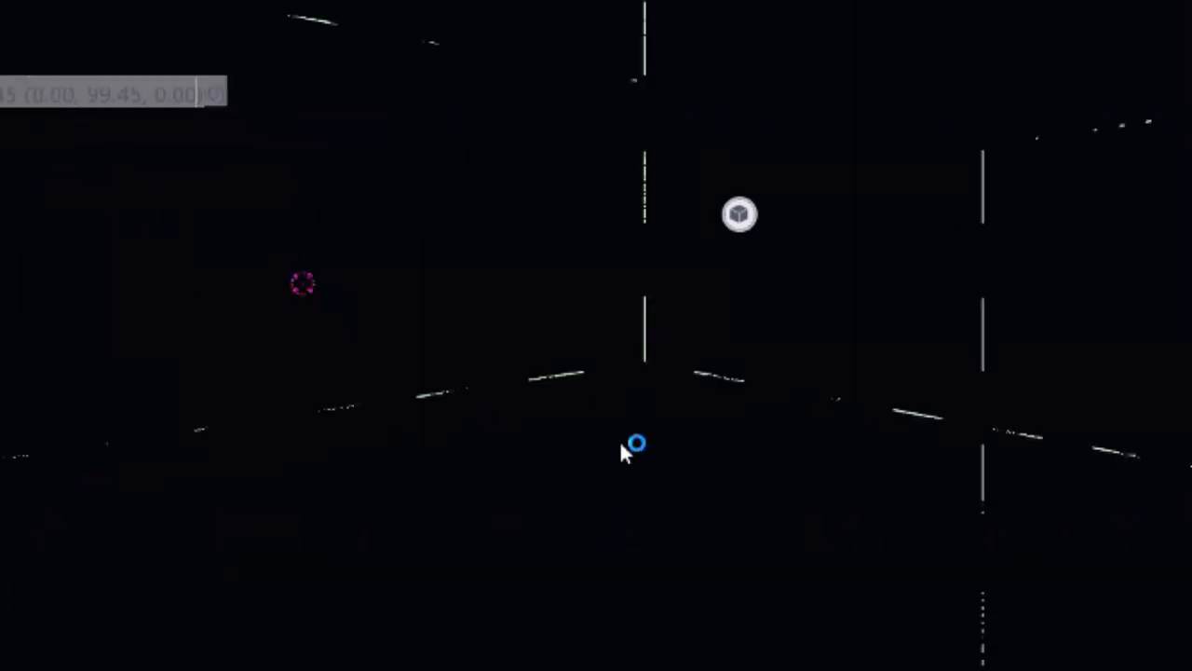
{"action": "middle_click_drag", "start_coordinate": [621, 443], "coordinate": [502, 425]}
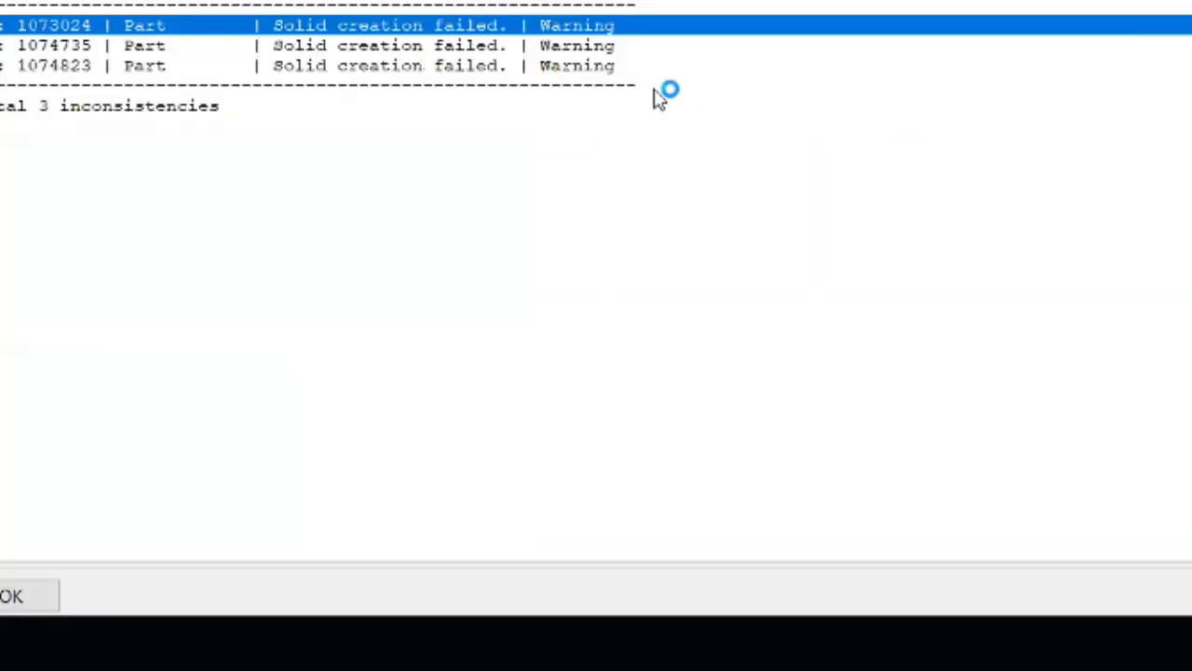
- Delete all three parts listed with the Solid creation failed warning
{"action": "left_click", "coordinate": [590, 68], "text": "shift"}
{"action": "right_click", "coordinate": [589, 70]}
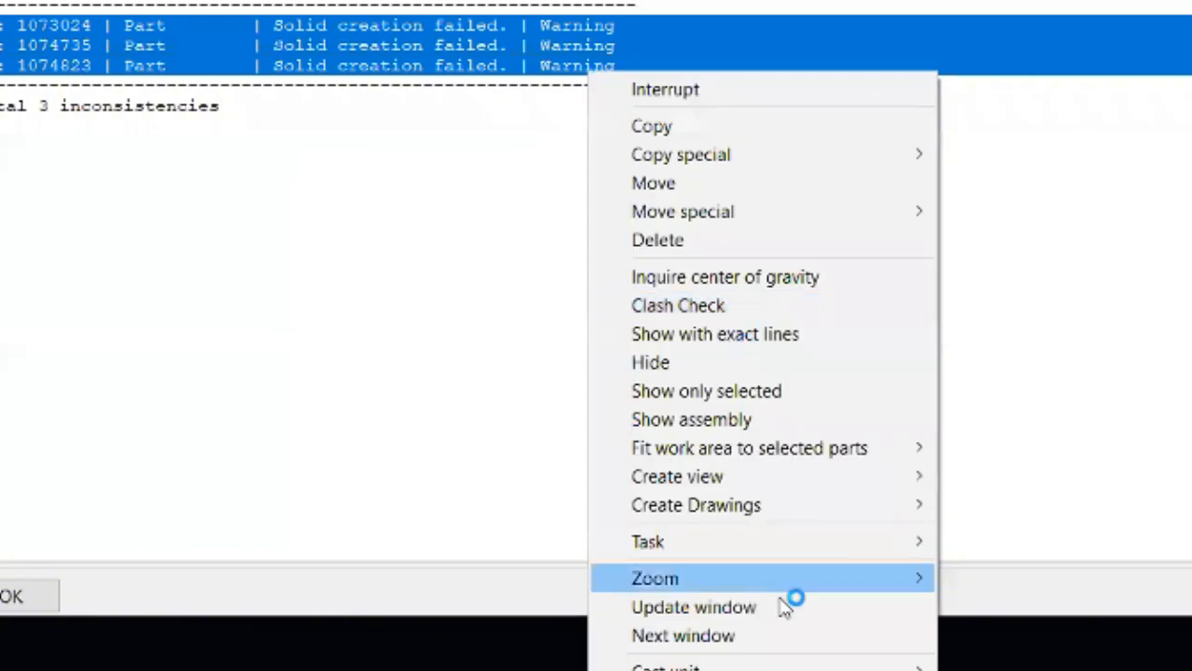
{"action": "key", "text": "Escape"}
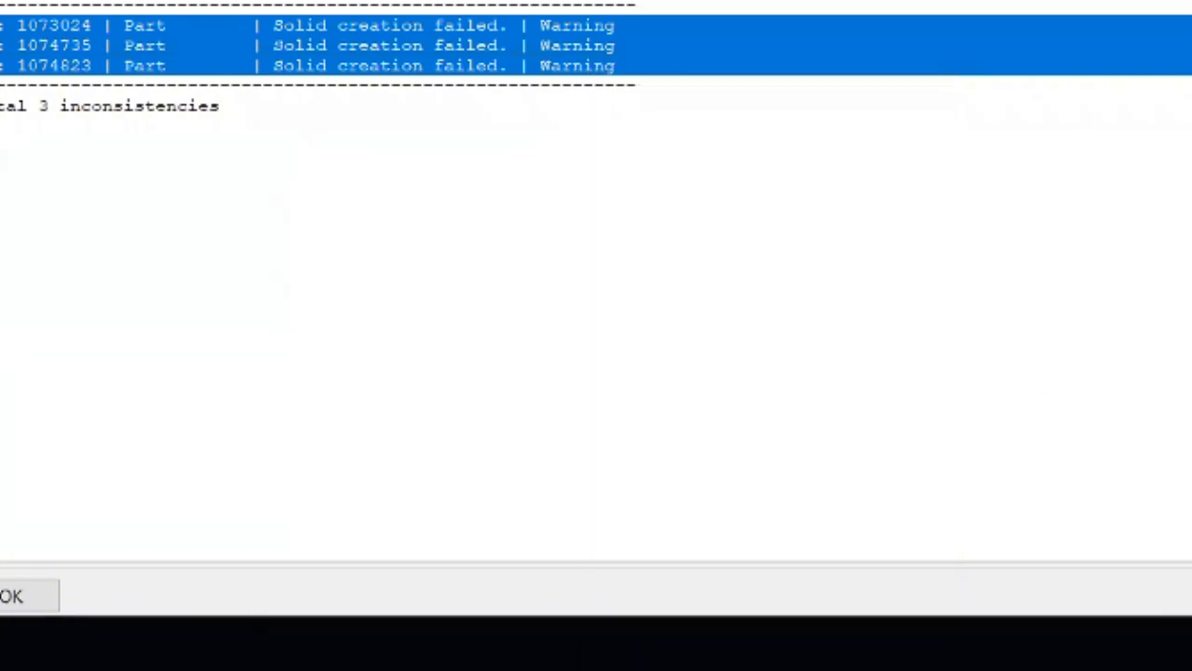
{"action": "right_click", "coordinate": [485, 39]}
{"action": "left_click", "coordinate": [550, 206]}
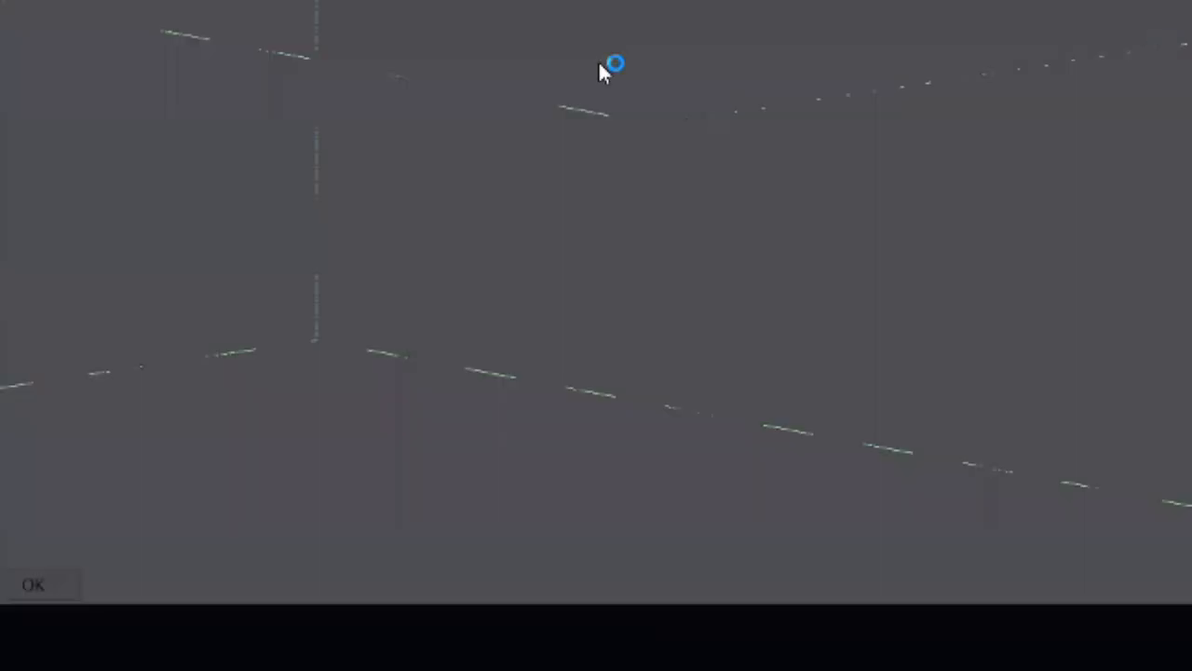
- Restore the display of the complete building model in the 3D view
{"action": "right_click", "coordinate": [600, 62]}
{"action": "key", "text": "Escape"}
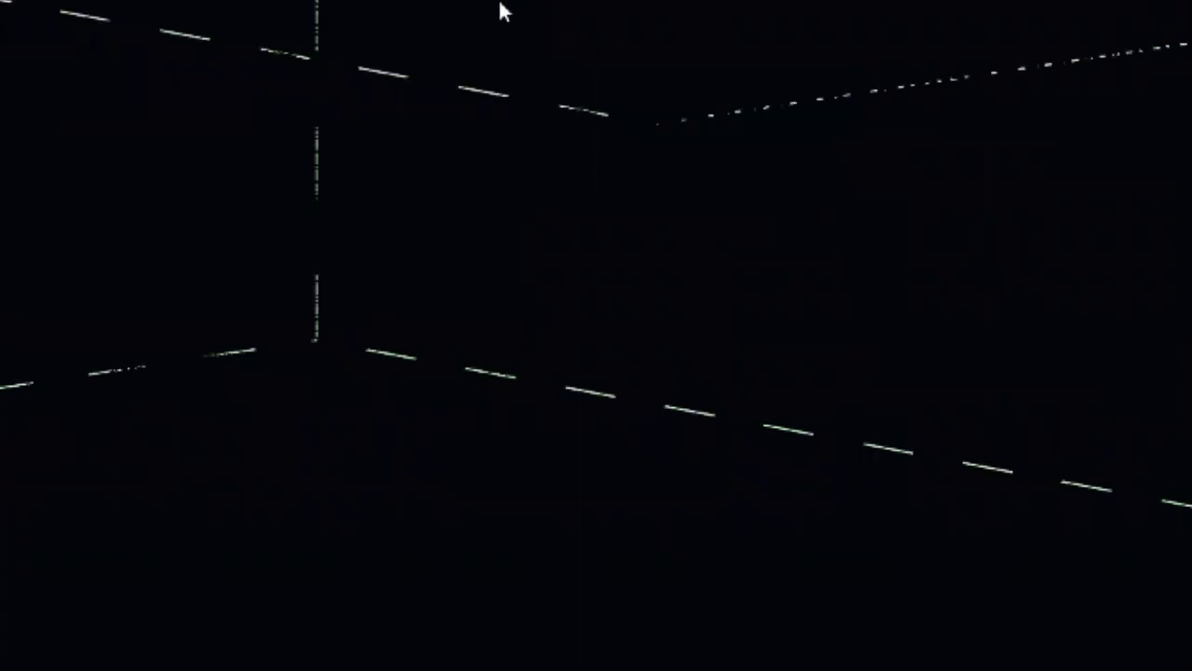
{"action": "right_click", "coordinate": [499, 2]}
{"action": "left_click", "coordinate": [637, 150]}
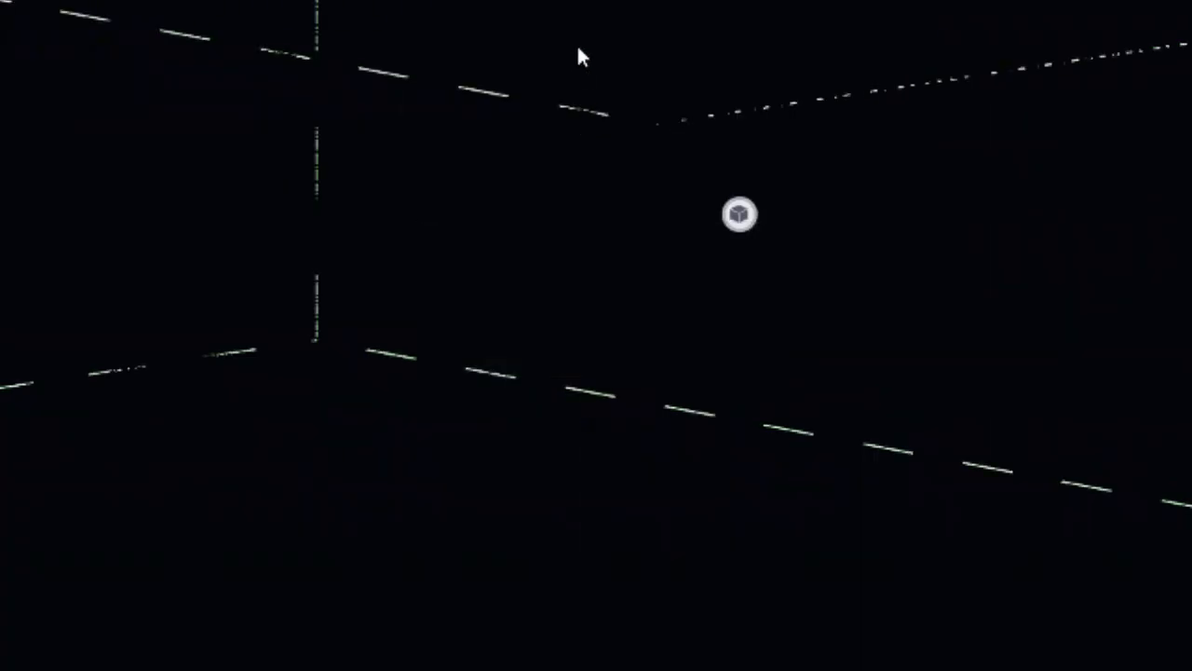
{"action": "scroll", "coordinate": [48, 180], "scroll_direction": "up", "scroll_amount": 3}
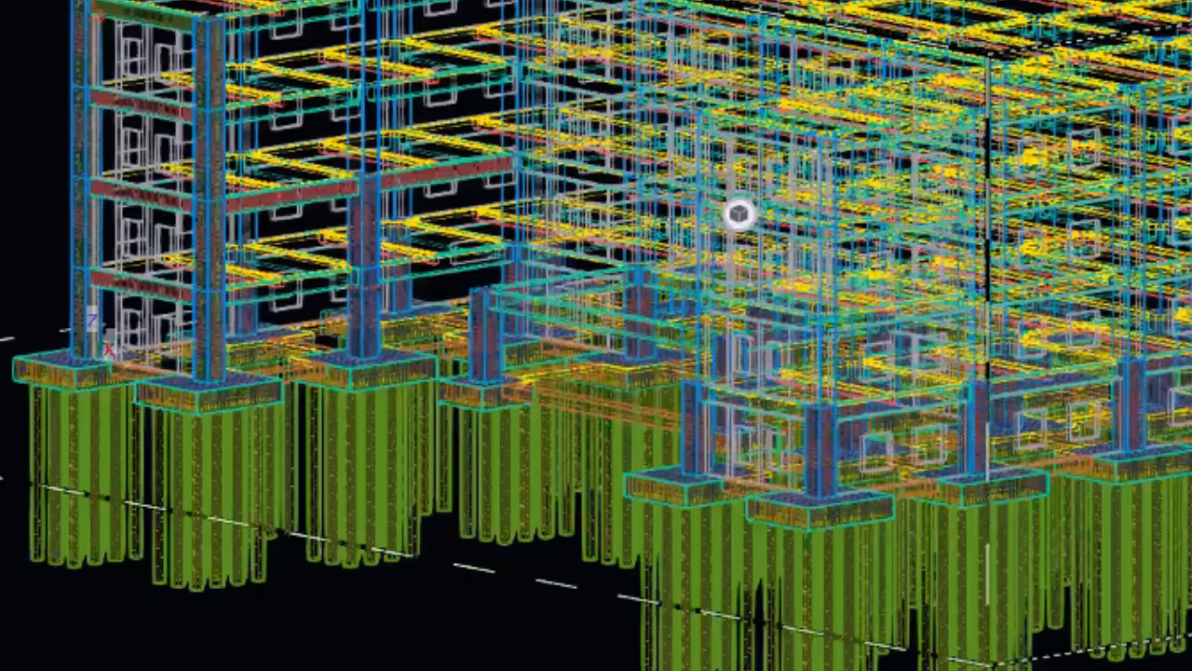
{"action": "scroll", "coordinate": [738, 214], "scroll_direction": "up", "scroll_amount": 5}
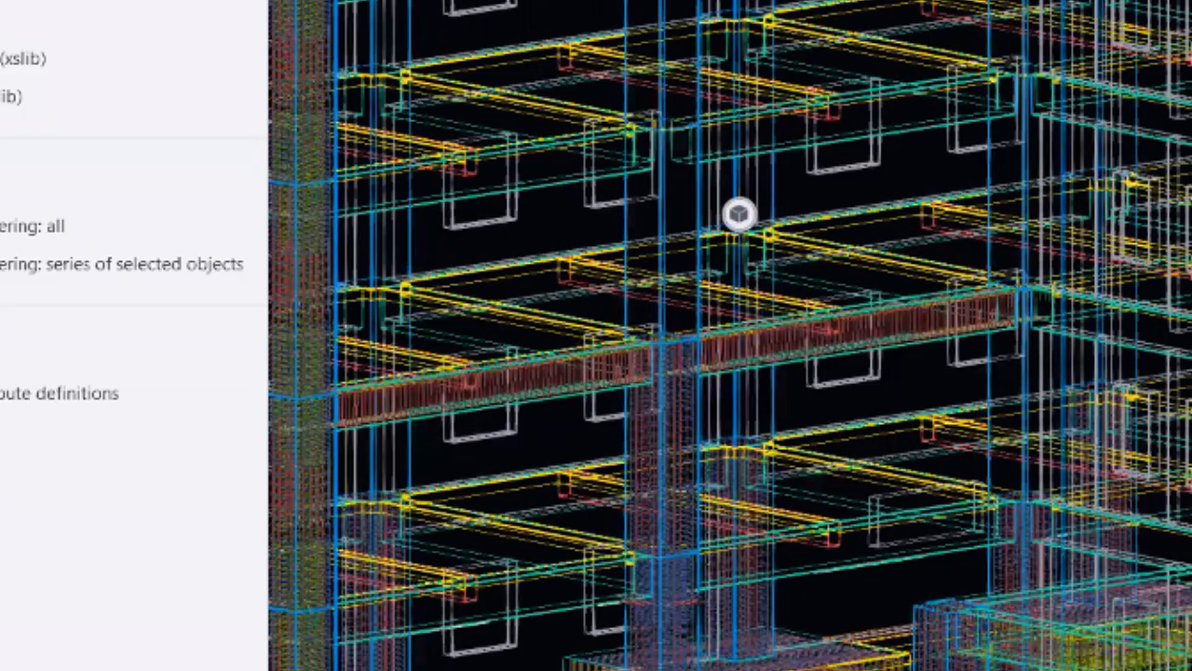
- Run the diagnose and repair numbering command for all objects in the model
{"action": "left_click", "coordinate": [9, 225]}
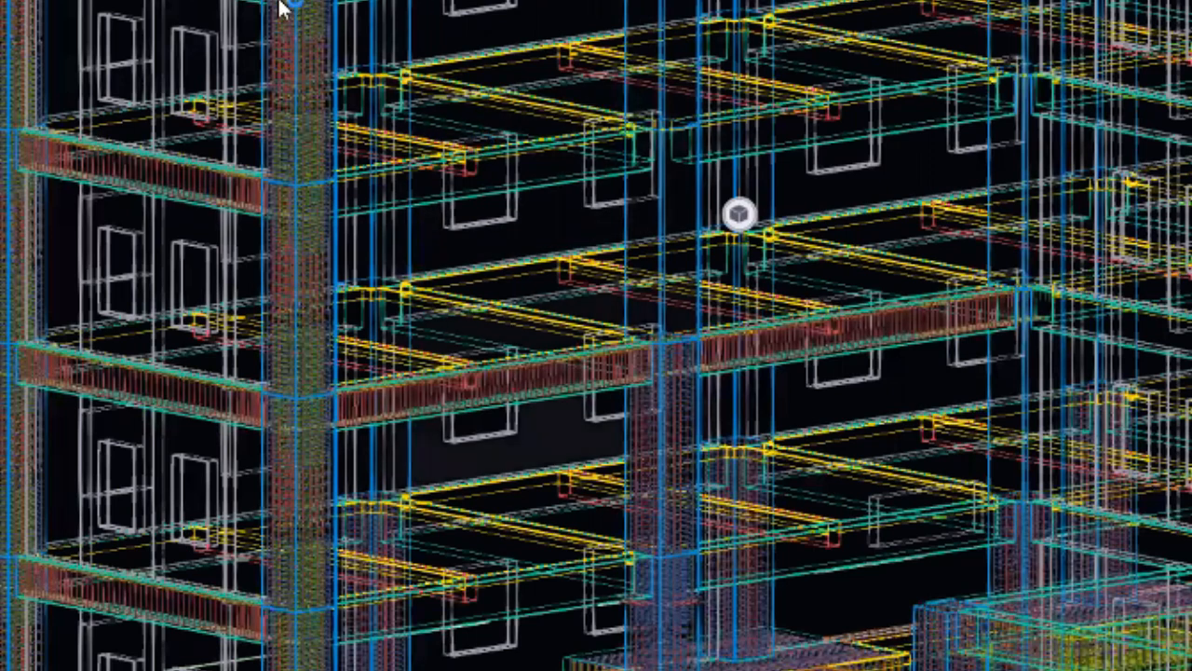
{"action": "scroll", "coordinate": [510, 96], "scroll_direction": "down", "scroll_amount": 1}
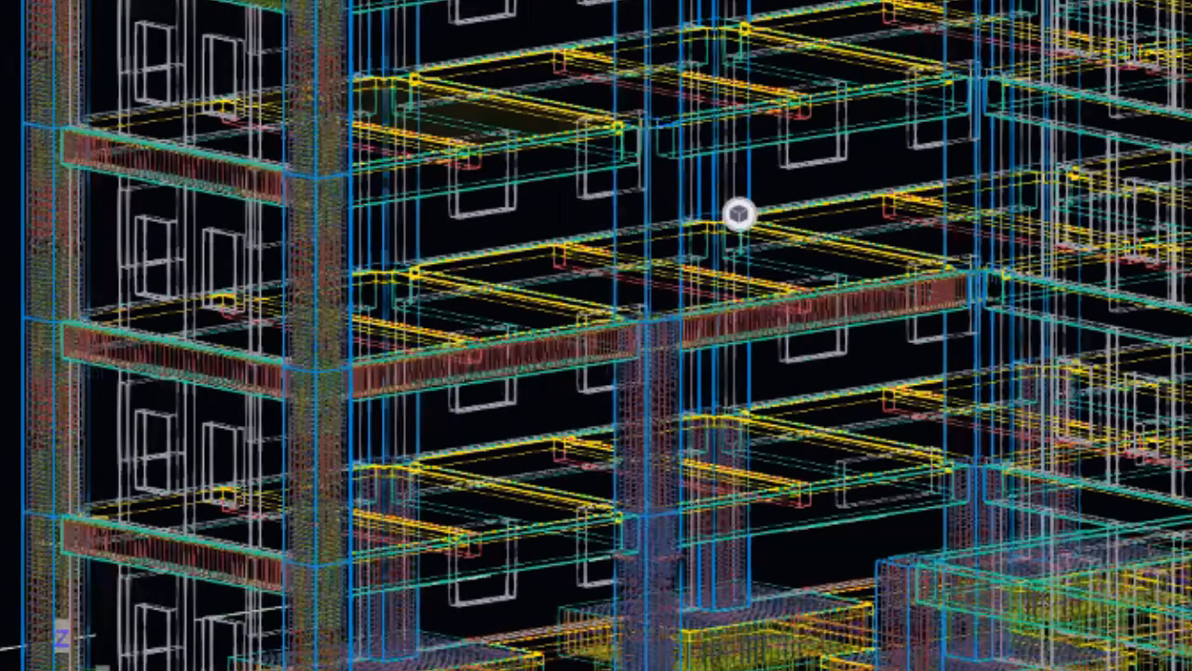
{"action": "key", "text": "Escape"}
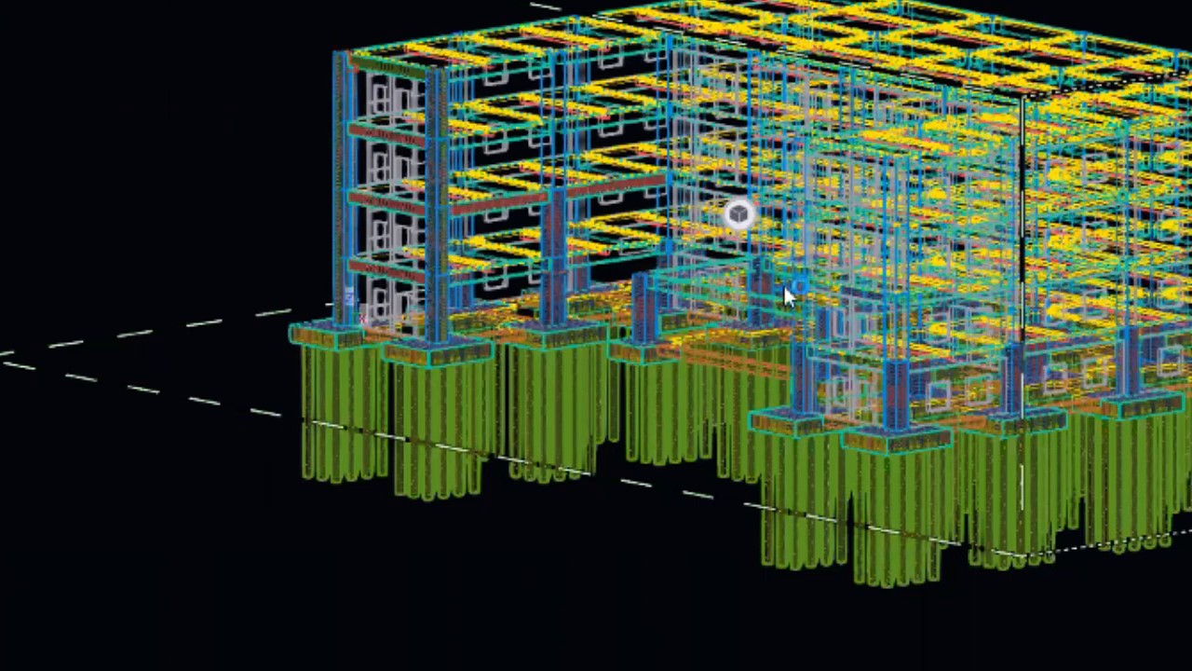
- Set the work plane parallel to the view plane
{"action": "scroll", "coordinate": [191, 230], "scroll_direction": "up", "scroll_amount": 2}
{"action": "scroll", "coordinate": [434, 167], "scroll_direction": "up", "scroll_amount": 5}
{"action": "middle_click_drag", "start_coordinate": [491, 58], "coordinate": [435, 395]}
{"action": "scroll", "coordinate": [326, 185], "scroll_direction": "up", "scroll_amount": 1}
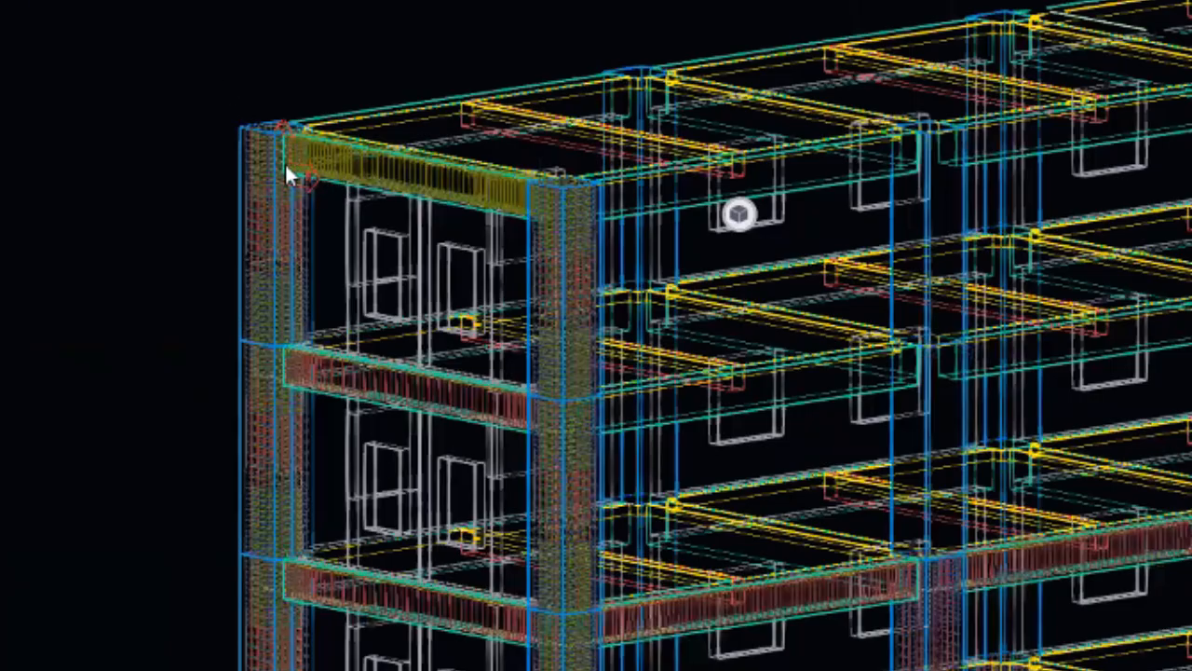
{"action": "scroll", "coordinate": [290, 252], "scroll_direction": "up", "scroll_amount": 4}
{"action": "scroll", "coordinate": [235, 150], "scroll_direction": "down", "scroll_amount": 3}
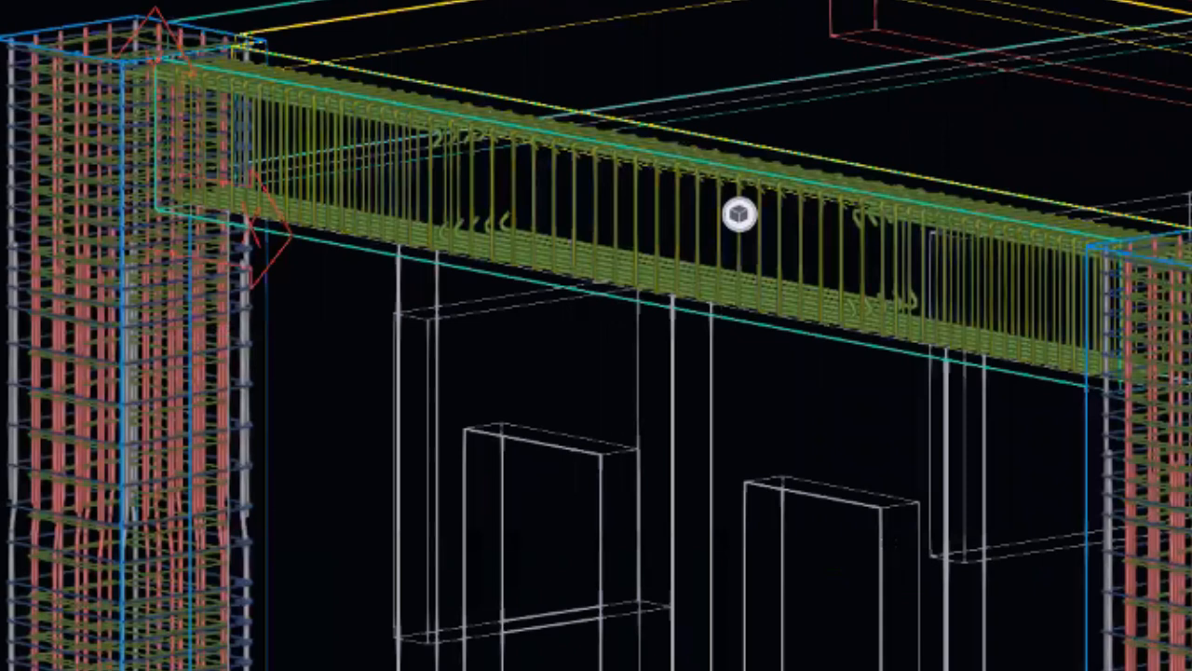
{"action": "left_click", "coordinate": [345, 0]}
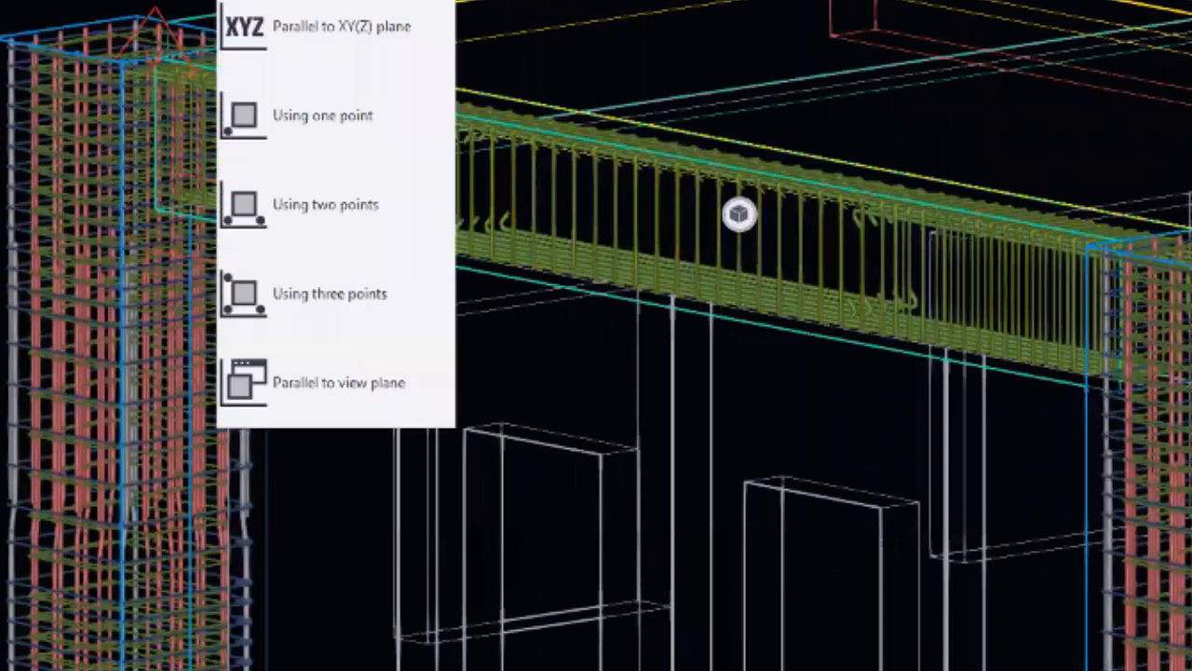
{"action": "left_click", "coordinate": [366, 391]}
{"action": "scroll", "coordinate": [65, 18], "scroll_direction": "down", "scroll_amount": 3}
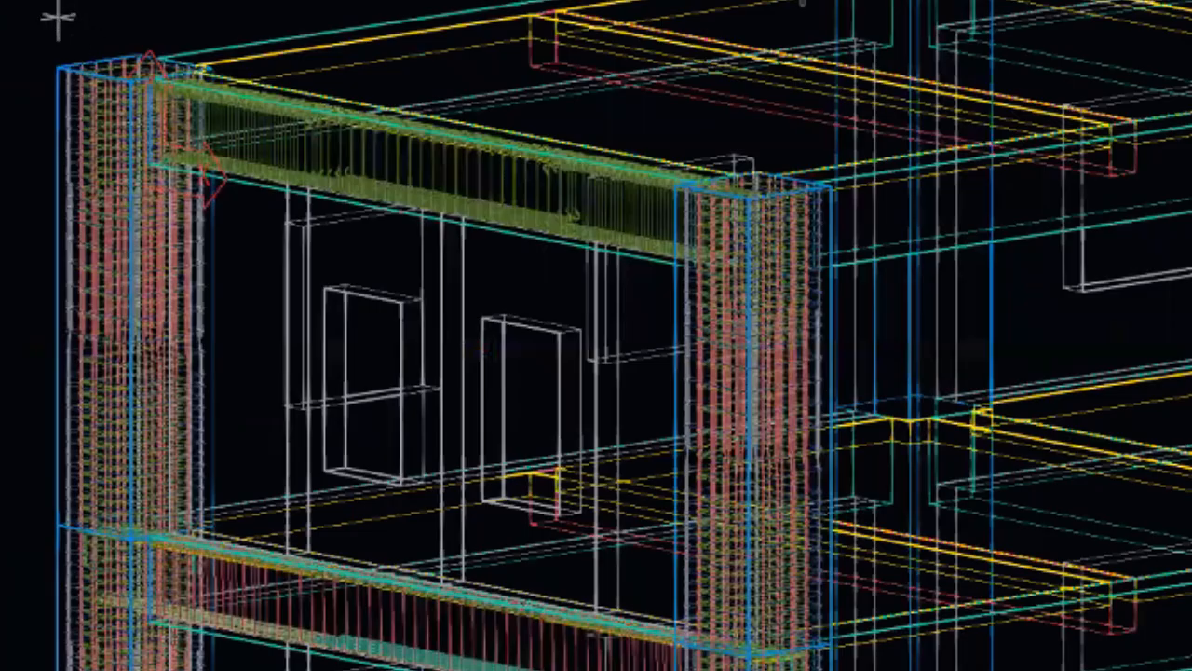
{"action": "scroll", "coordinate": [57, 18], "scroll_direction": "down", "scroll_amount": 4}
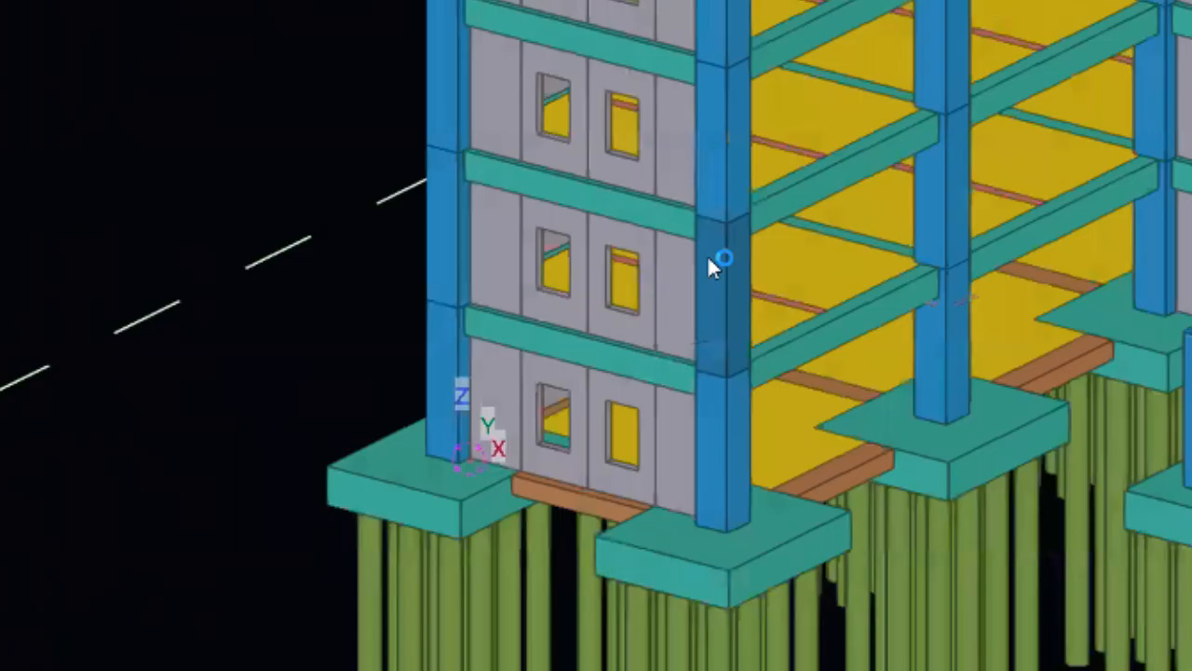
- Examine the facades, columns, beams and wall panels on different sides of the shaded building model
{"action": "middle_click_drag", "start_coordinate": [707, 254], "coordinate": [534, 238]}
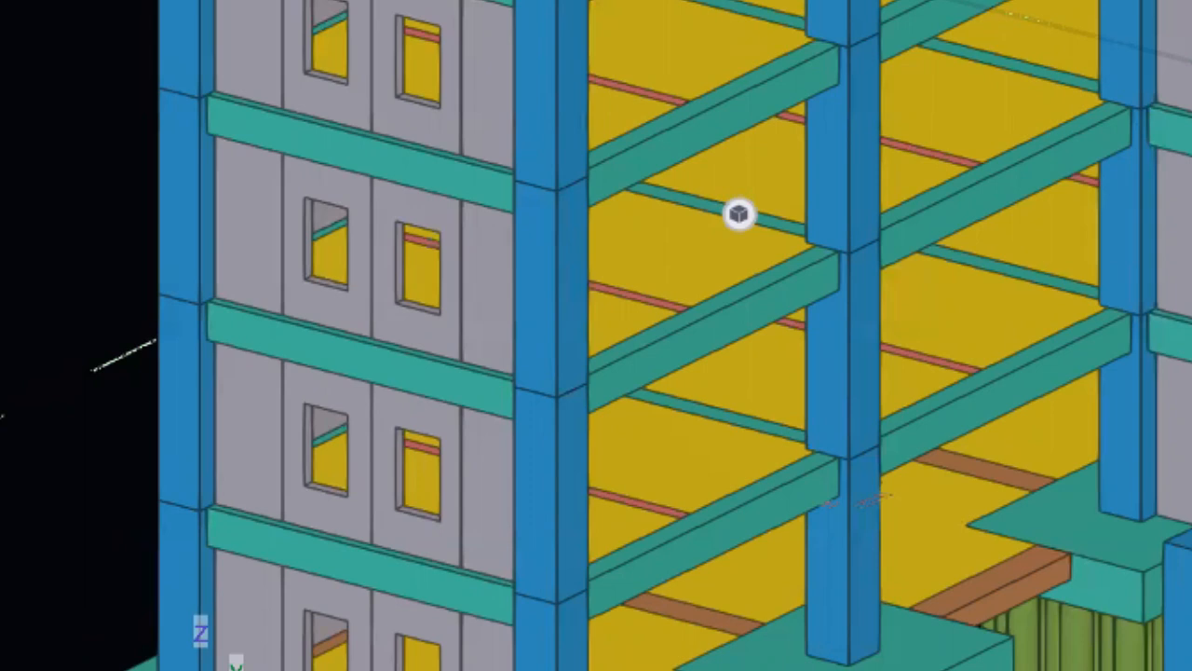
{"action": "scroll", "coordinate": [498, 568], "scroll_direction": "down", "scroll_amount": 2}
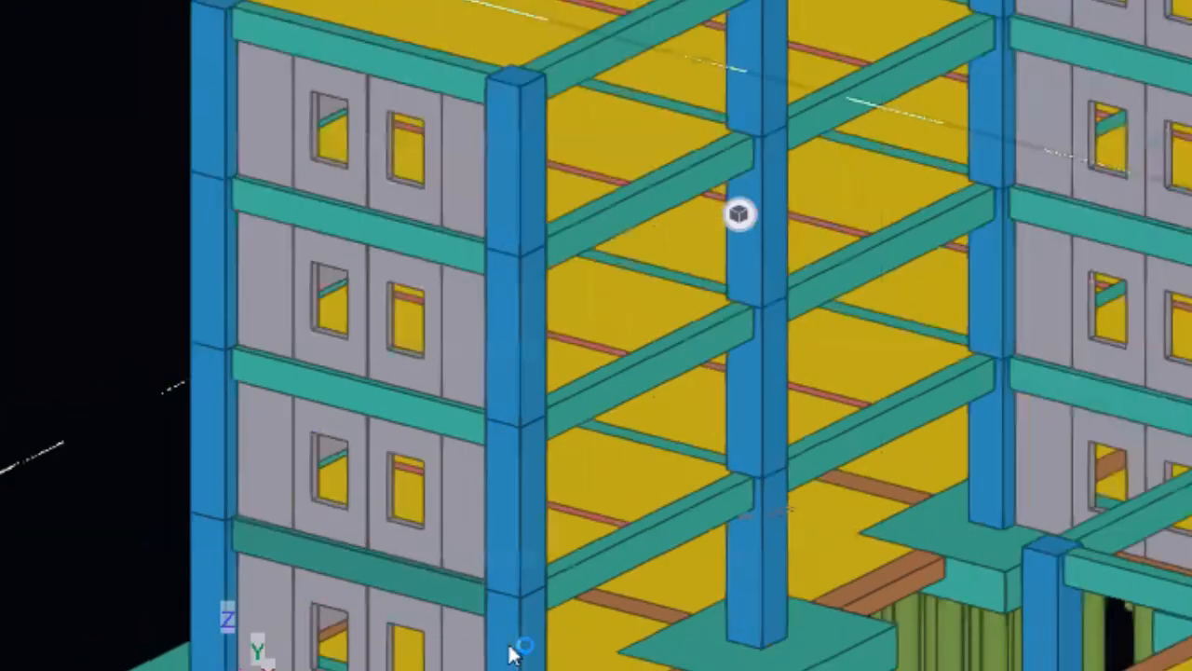
{"action": "scroll", "coordinate": [862, 658], "scroll_direction": "down", "scroll_amount": 4}
{"action": "middle_click_drag", "start_coordinate": [774, 532], "coordinate": [493, 500]}
{"action": "scroll", "coordinate": [1140, 484], "scroll_direction": "up", "scroll_amount": 2}
{"action": "middle_click_drag", "start_coordinate": [843, 652], "coordinate": [266, 425]}
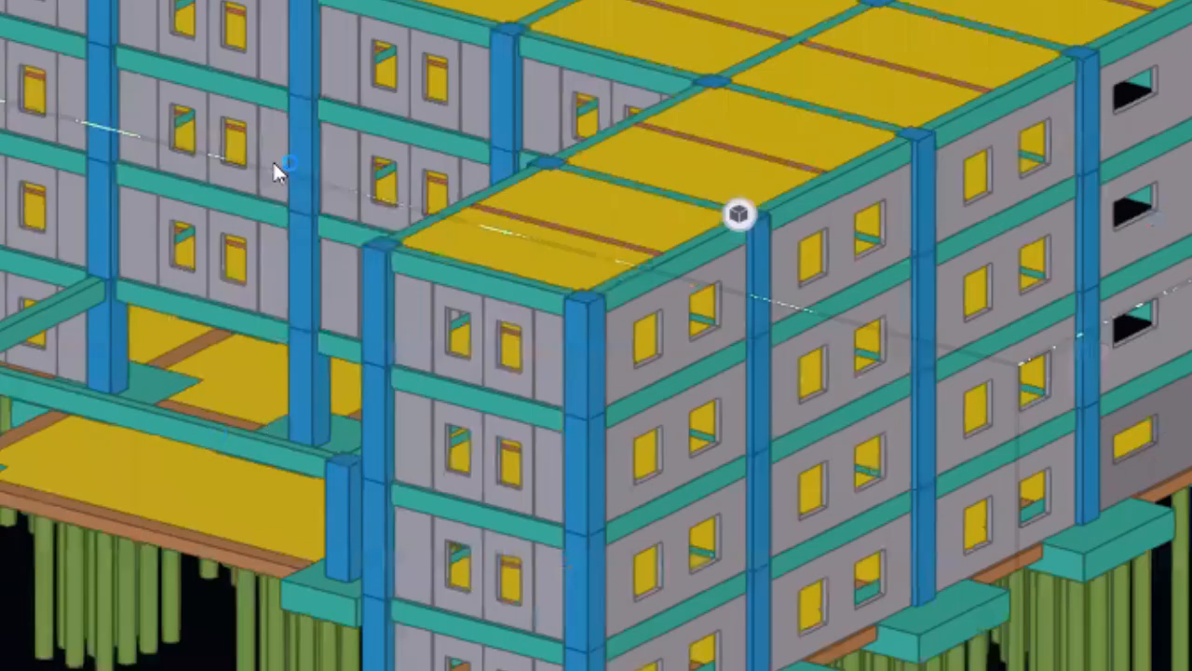
{"action": "scroll", "coordinate": [164, 438], "scroll_direction": "up", "scroll_amount": 5}
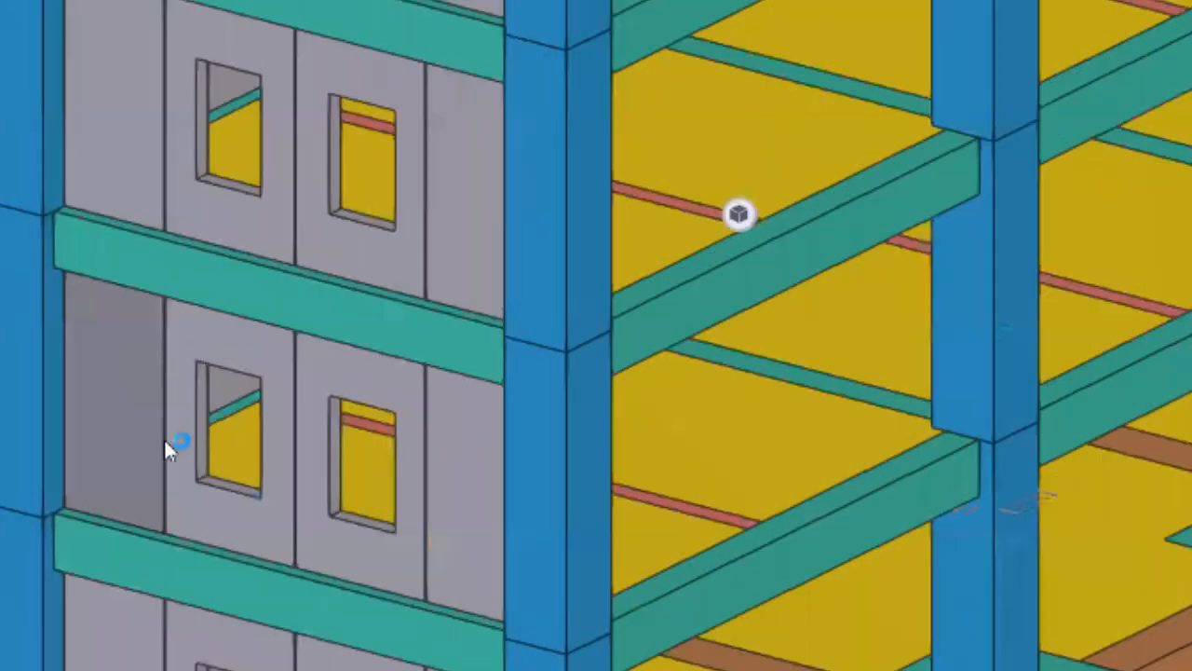
{"action": "scroll", "coordinate": [193, 454], "scroll_direction": "up", "scroll_amount": 3}
{"action": "key", "text": "ctrl+1"}
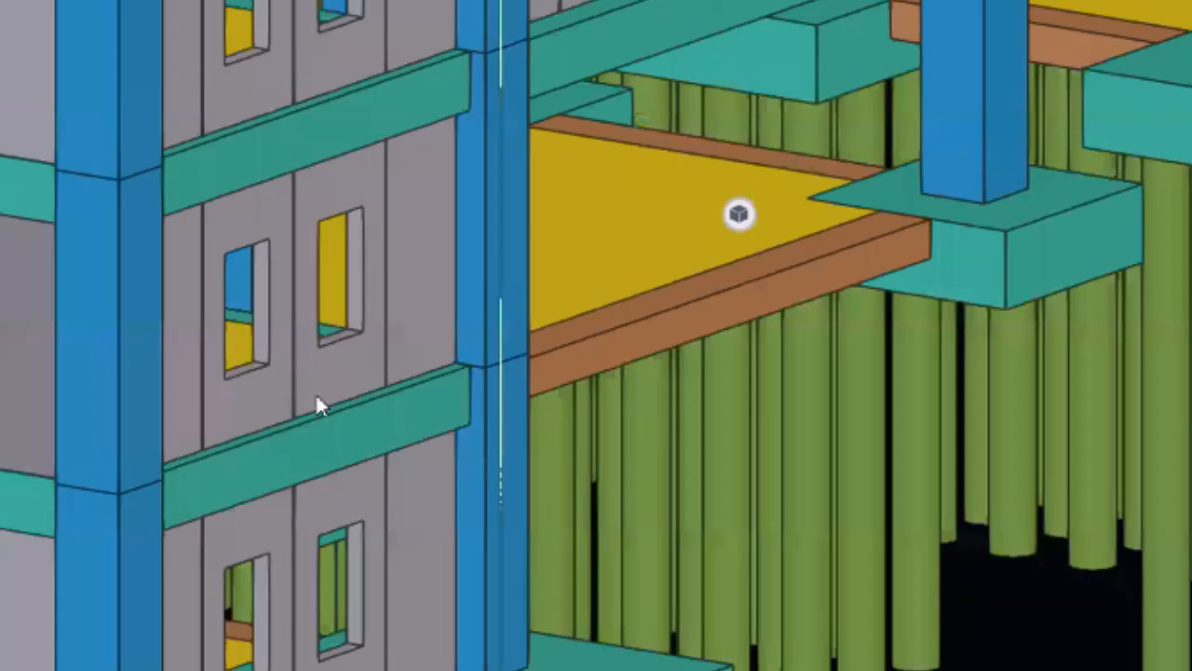
{"action": "scroll", "coordinate": [316, 397], "scroll_direction": "down", "scroll_amount": 5}
{"action": "scroll", "coordinate": [193, 365], "scroll_direction": "up", "scroll_amount": 4}
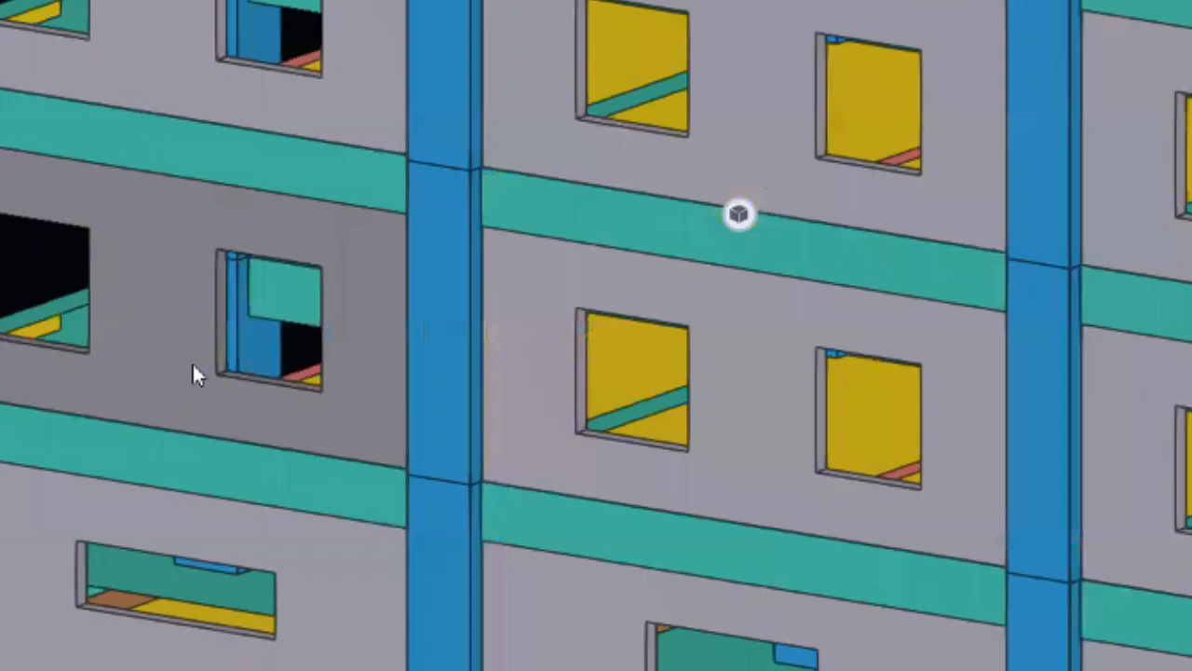
- Show only a concrete facade wall panel with two window openings and display it as a wireframe
{"action": "left_click", "coordinate": [192, 364]}
{"action": "scroll", "coordinate": [186, 364], "scroll_direction": "down", "scroll_amount": 2}
{"action": "mouse_move", "coordinate": [184, 364]}
{"action": "middle_mouse_down", "text": "ctrl"}
{"action": "mouse_move", "coordinate": [239, 321]}
{"action": "mouse_move", "coordinate": [316, 191]}
{"action": "middle_mouse_up", "text": "ctrl"}
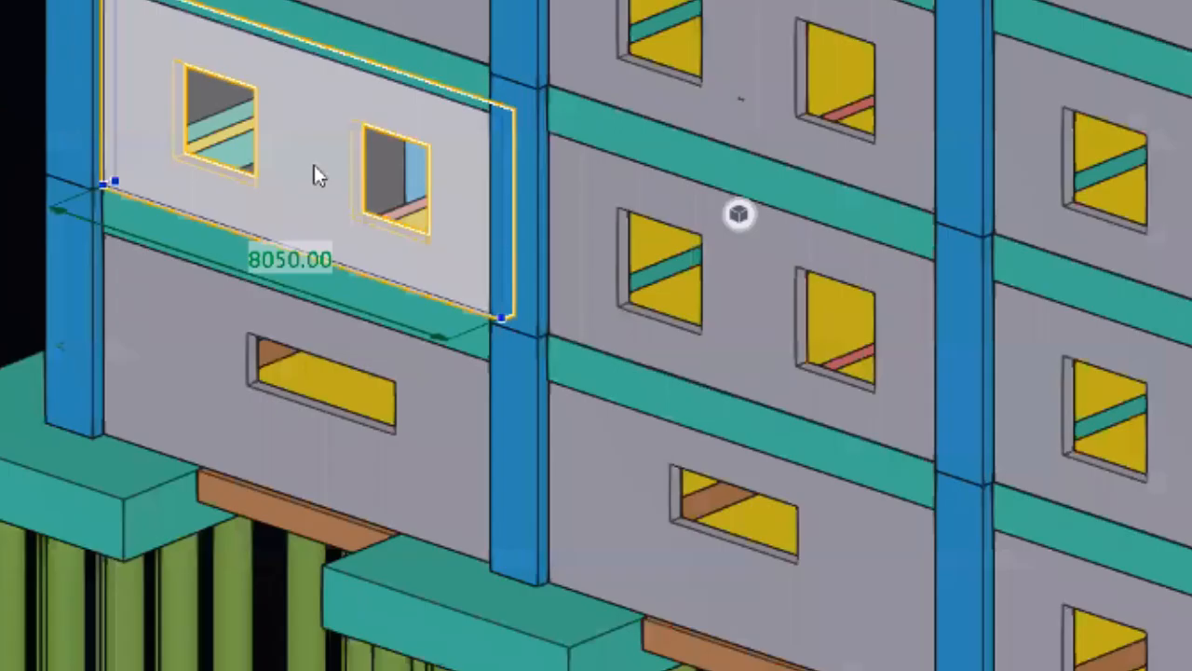
{"action": "right_click", "coordinate": [315, 168]}
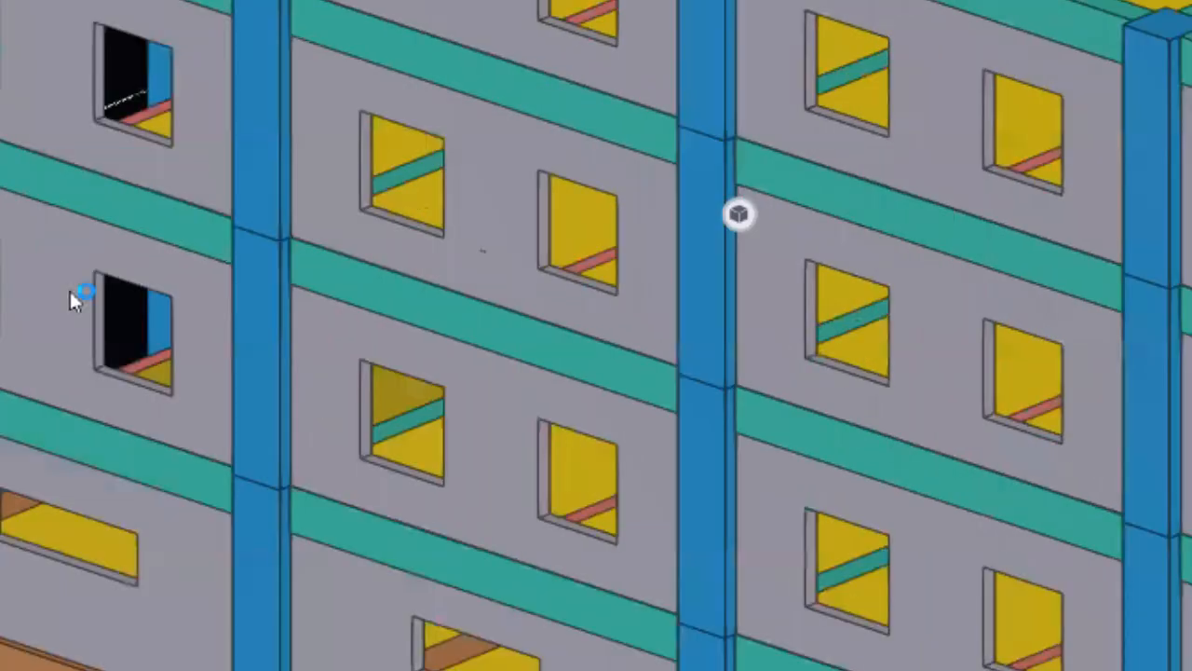
{"action": "scroll", "coordinate": [70, 290], "scroll_direction": "up", "scroll_amount": 1}
{"action": "left_click", "coordinate": [70, 290]}
{"action": "right_click", "coordinate": [70, 291]}
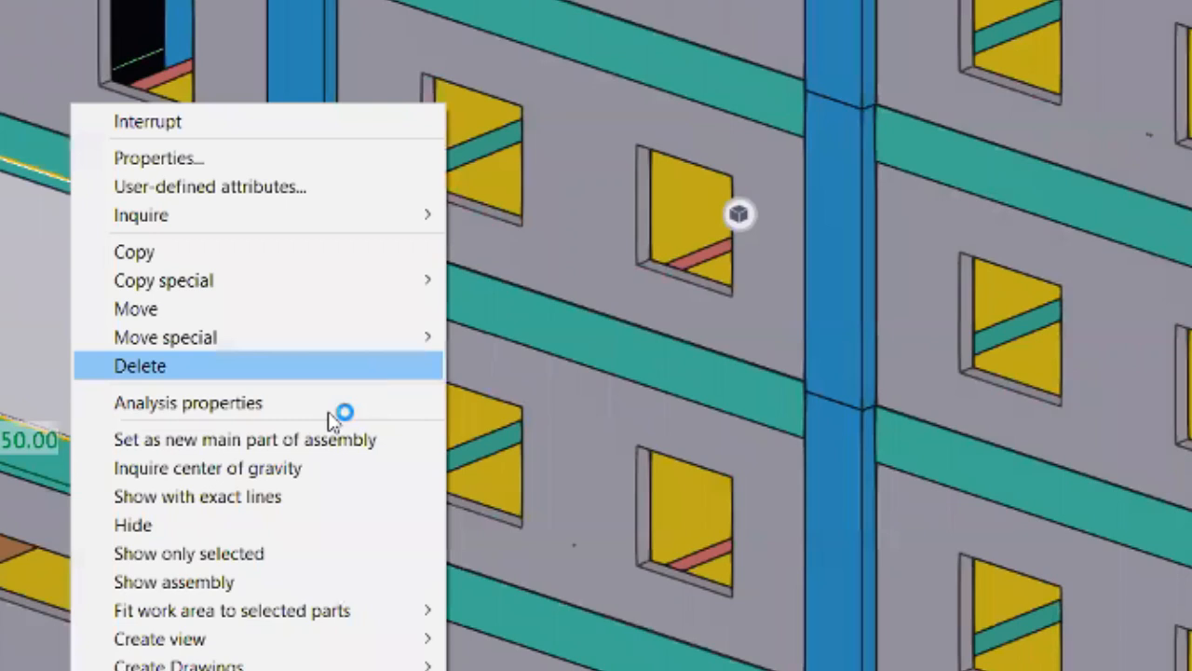
{"action": "left_click", "coordinate": [338, 555]}
{"action": "scroll", "coordinate": [116, 329], "scroll_direction": "up", "scroll_amount": 3}
{"action": "middle_click_drag", "start_coordinate": [401, 410], "coordinate": [779, 275]}
{"action": "scroll", "coordinate": [199, 248], "scroll_direction": "up", "scroll_amount": 4}
{"action": "middle_click_drag", "start_coordinate": [377, 132], "coordinate": [440, 117]}
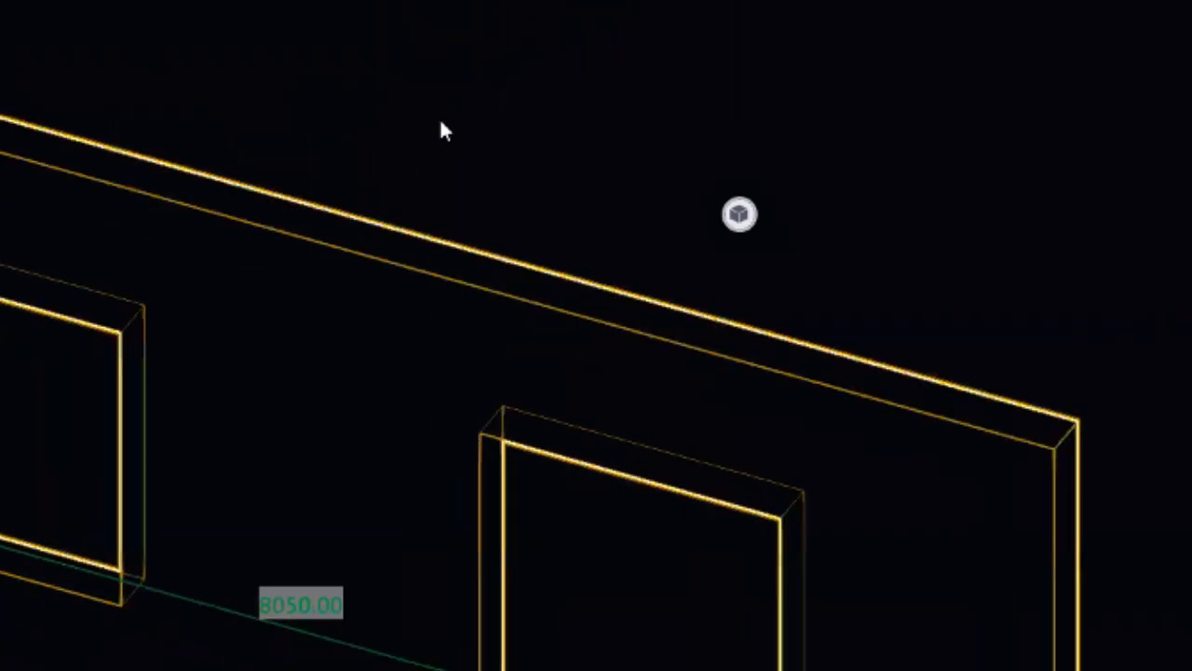
{"action": "left_click", "coordinate": [439, 117]}
- Search the applications and components catalog for "border"
{"action": "key", "text": "ctrl+f"}
{"action": "left_click_drag", "start_coordinate": [1054, 4], "coordinate": [656, 11]}
{"action": "scroll", "coordinate": [413, 239], "scroll_direction": "down", "scroll_amount": 4}
{"action": "middle_click_drag", "start_coordinate": [549, 240], "coordinate": [644, 287]}
{"action": "scroll", "coordinate": [189, 414], "scroll_direction": "up", "scroll_amount": 4}
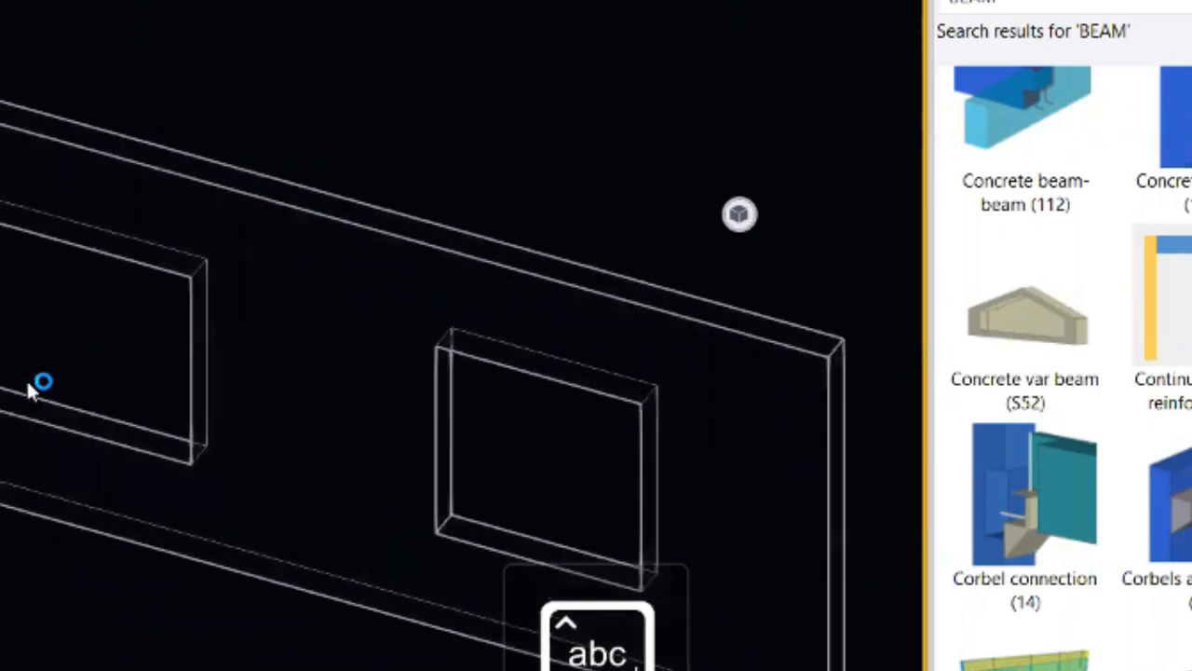
{"action": "scroll", "coordinate": [18, 216], "scroll_direction": "up", "scroll_amount": 3}
{"action": "scroll", "coordinate": [19, 216], "scroll_direction": "up", "scroll_amount": 1}
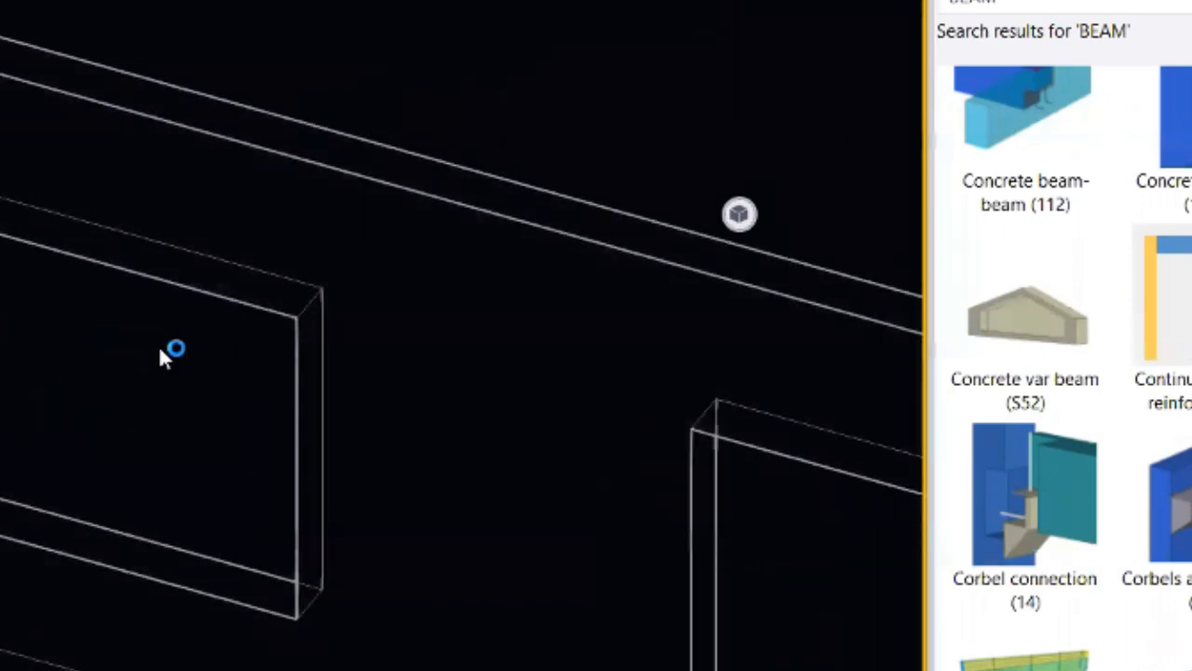
{"action": "scroll", "coordinate": [165, 348], "scroll_direction": "down", "scroll_amount": 3}
{"action": "left_click_drag", "start_coordinate": [1171, 2], "coordinate": [871, 7]}
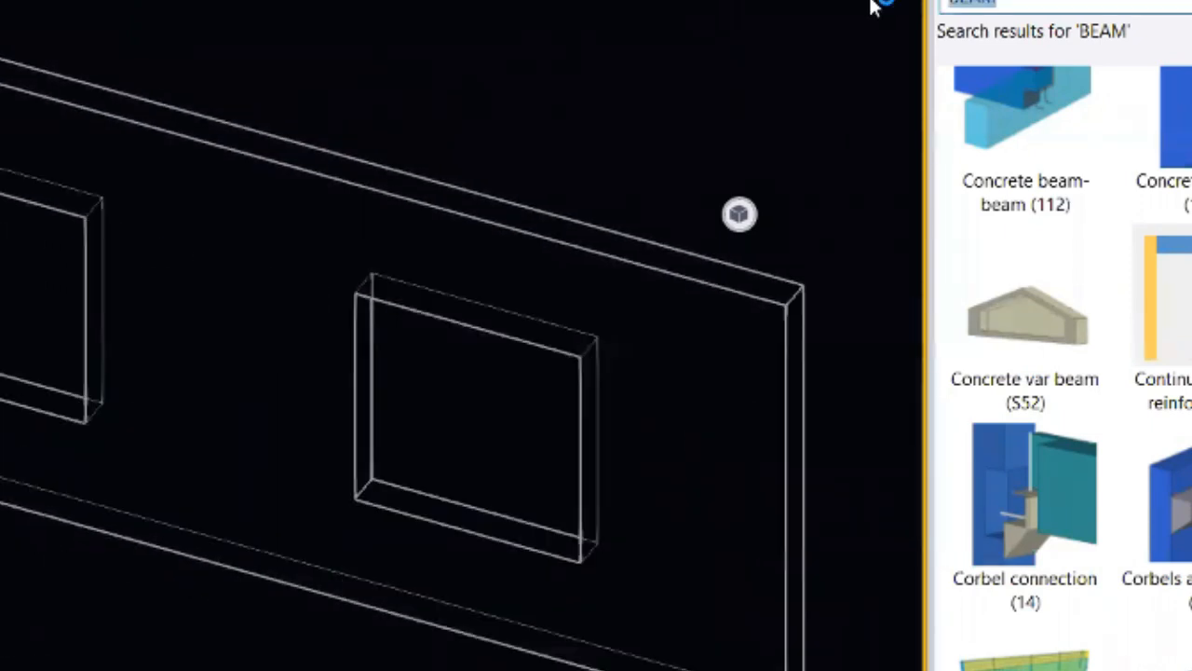
{"action": "type", "text": "border"}
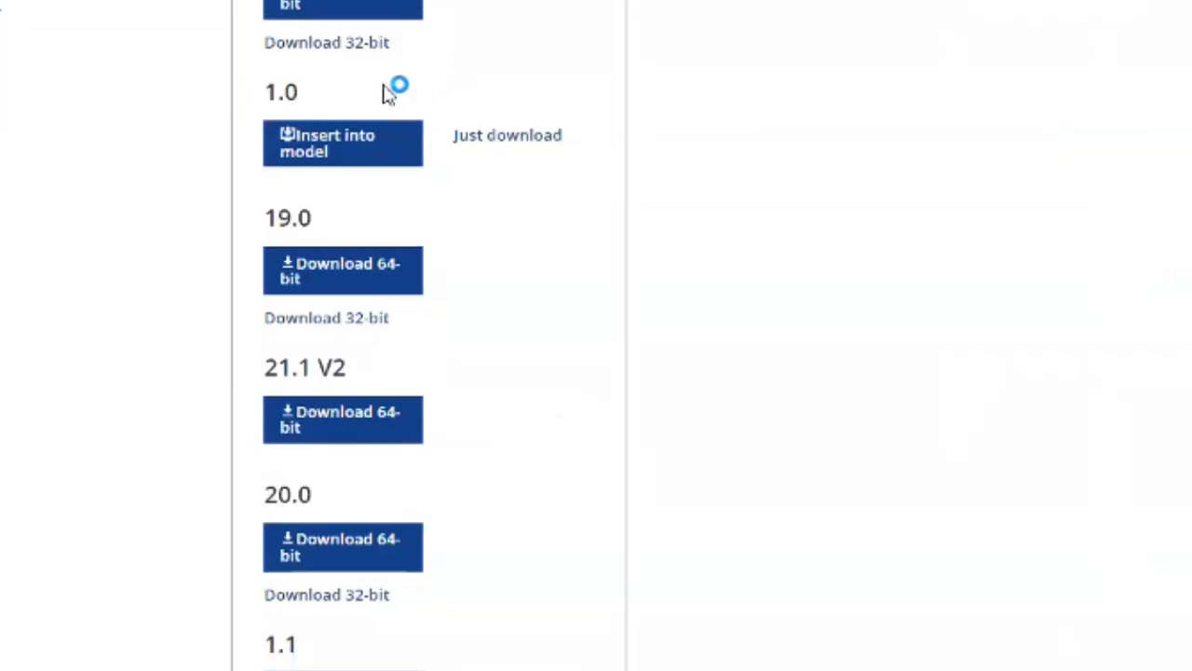
- Search Tekla Warehouse for "rebar"
{"action": "scroll", "coordinate": [383, 86], "scroll_direction": "up", "scroll_amount": 6}
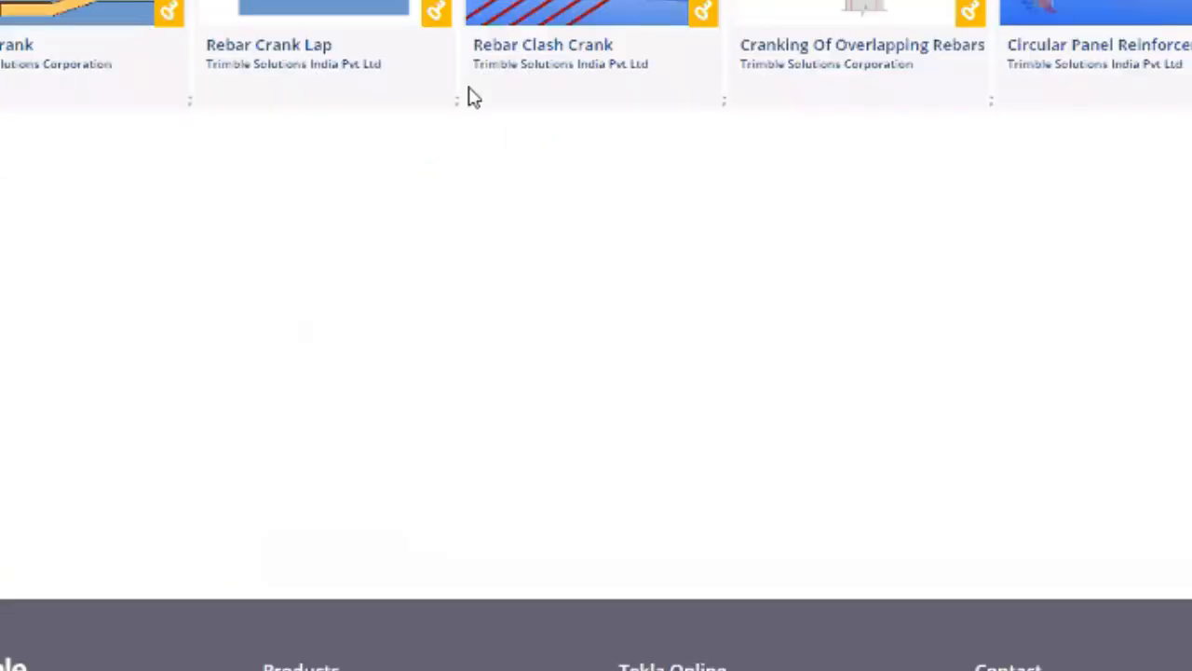
{"action": "scroll", "coordinate": [590, 232], "scroll_direction": "up", "scroll_amount": 6}
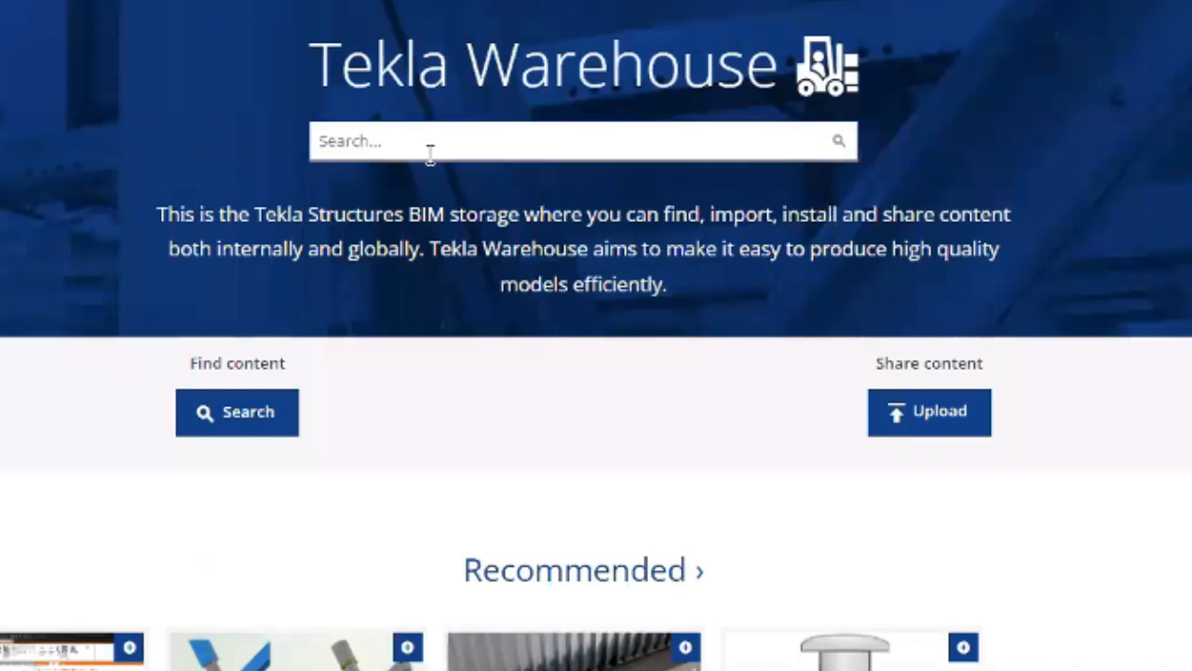
{"action": "left_click", "coordinate": [430, 152]}
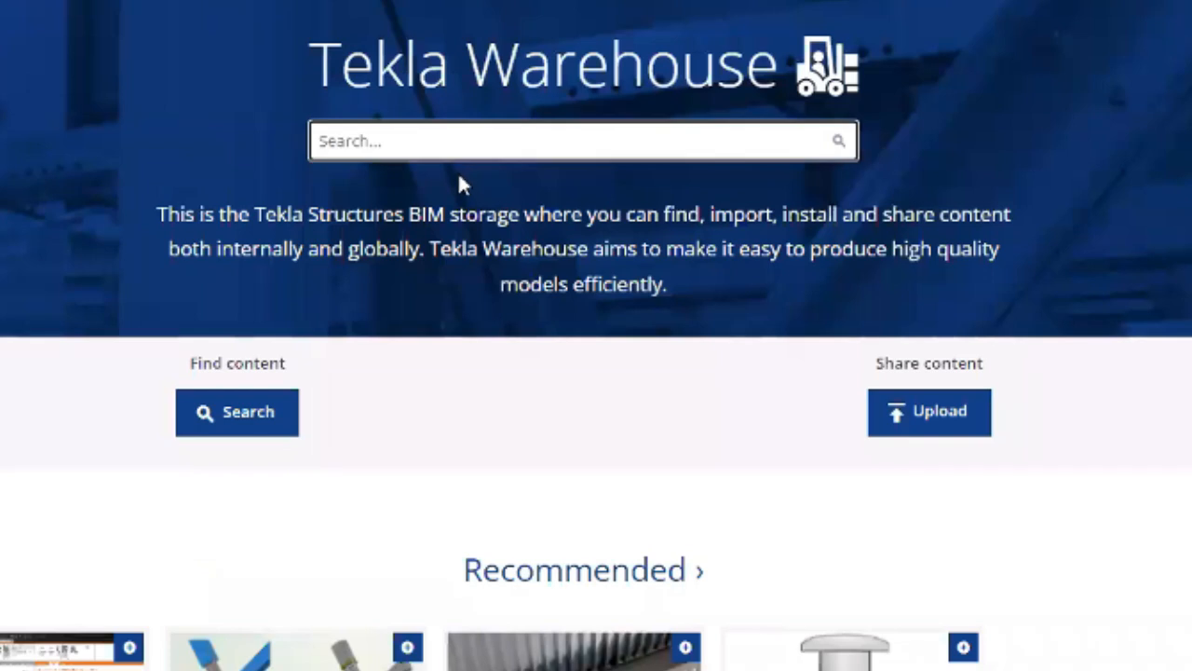
{"action": "type", "text": "reba"}
{"action": "left_click", "coordinate": [477, 191]}
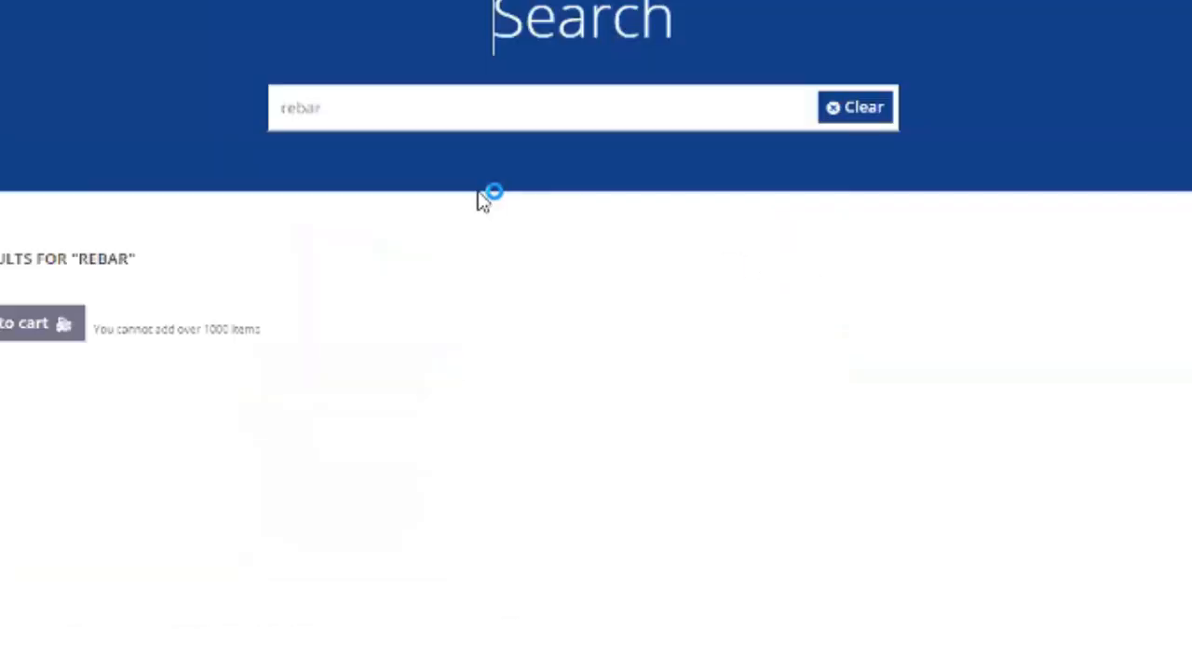
- Browse the rebar extensions and open the page of the Rebar Opening Plugin by SAPR-ART
{"action": "scroll", "coordinate": [773, 423], "scroll_direction": "down", "scroll_amount": 4}
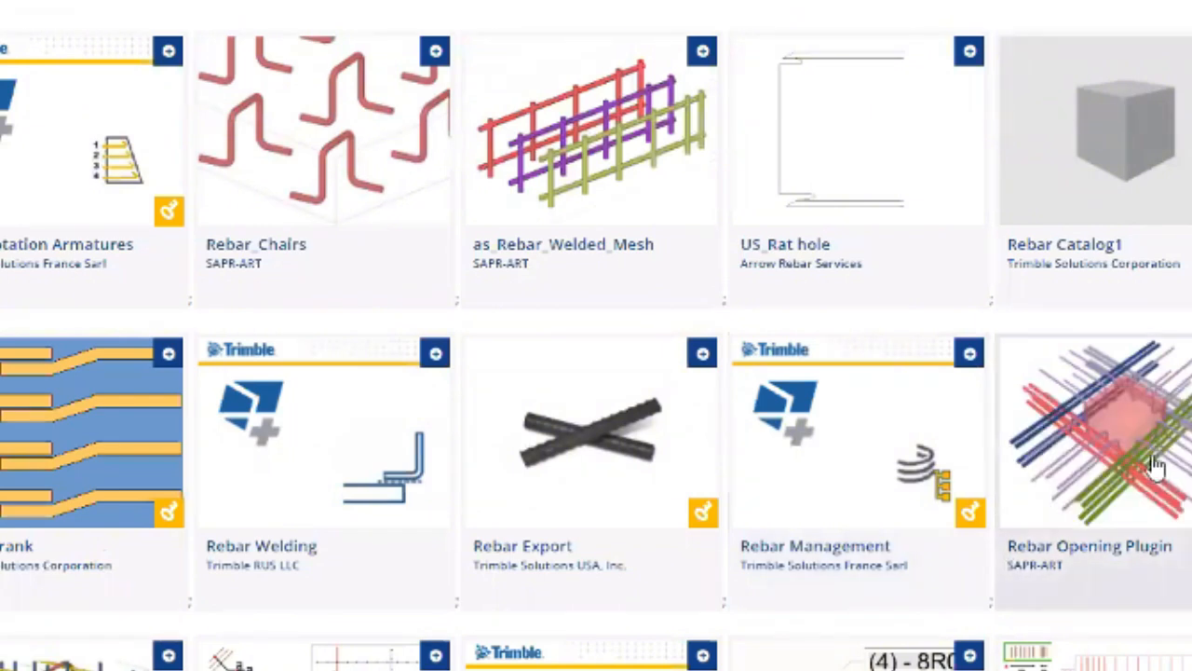
{"action": "scroll", "coordinate": [1155, 466], "scroll_direction": "down", "scroll_amount": 5}
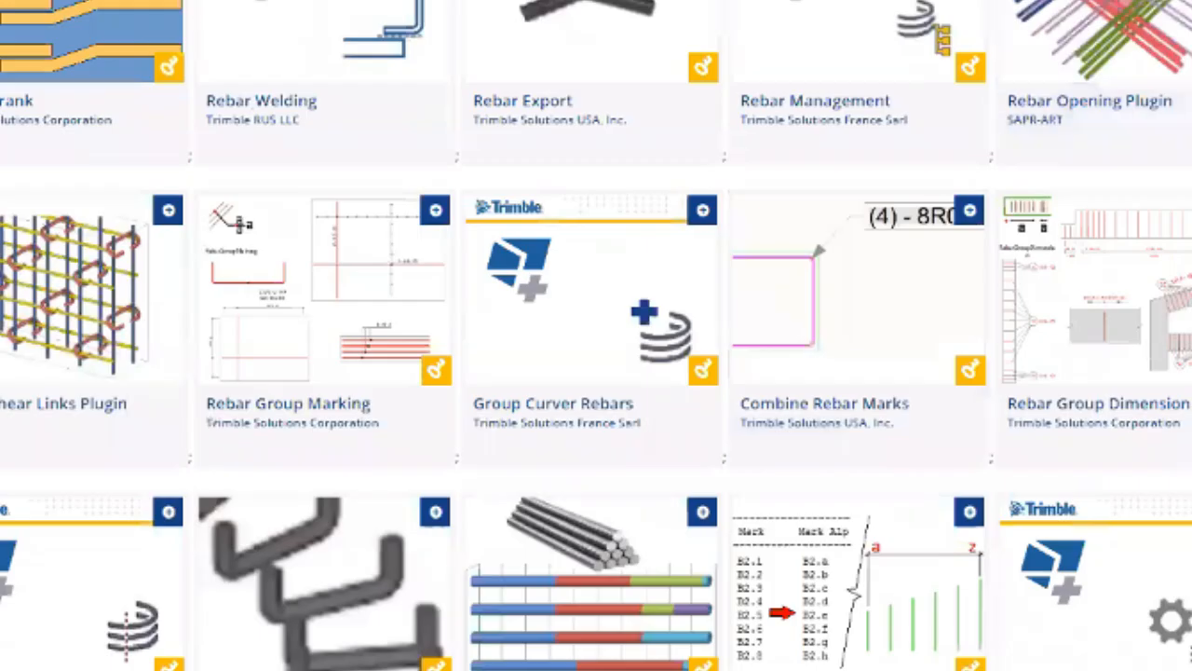
{"action": "scroll", "coordinate": [1155, 466], "scroll_direction": "down", "scroll_amount": 5}
{"action": "scroll", "coordinate": [1126, 302], "scroll_direction": "up", "scroll_amount": 10}
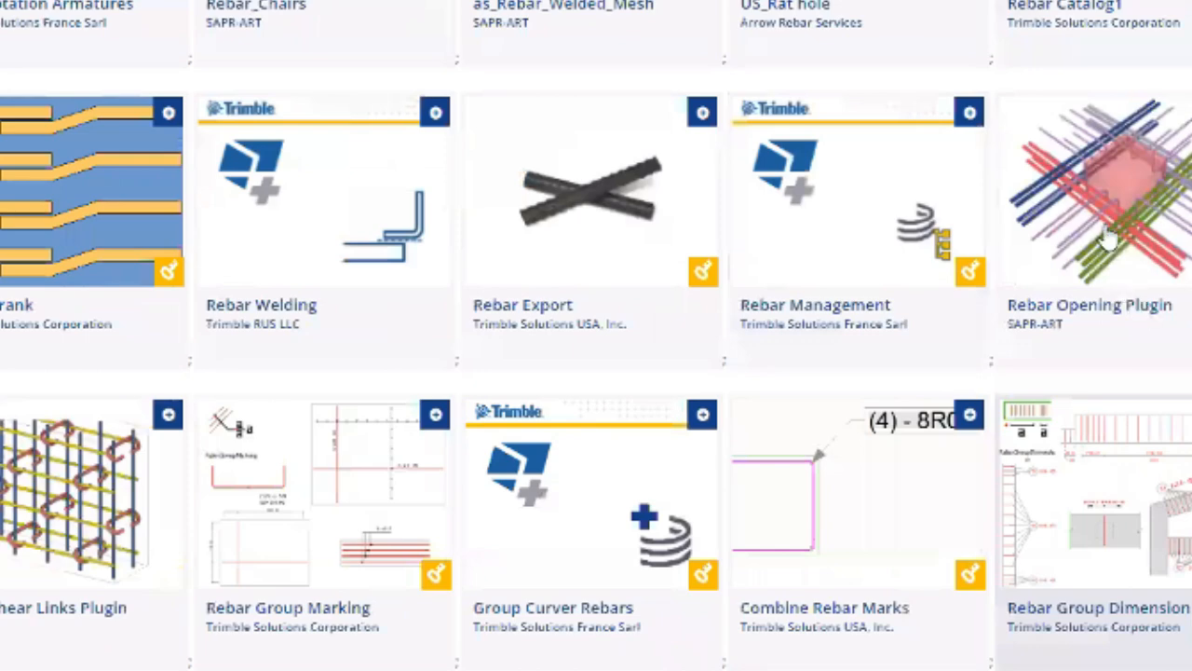
{"action": "left_click", "coordinate": [1078, 245]}
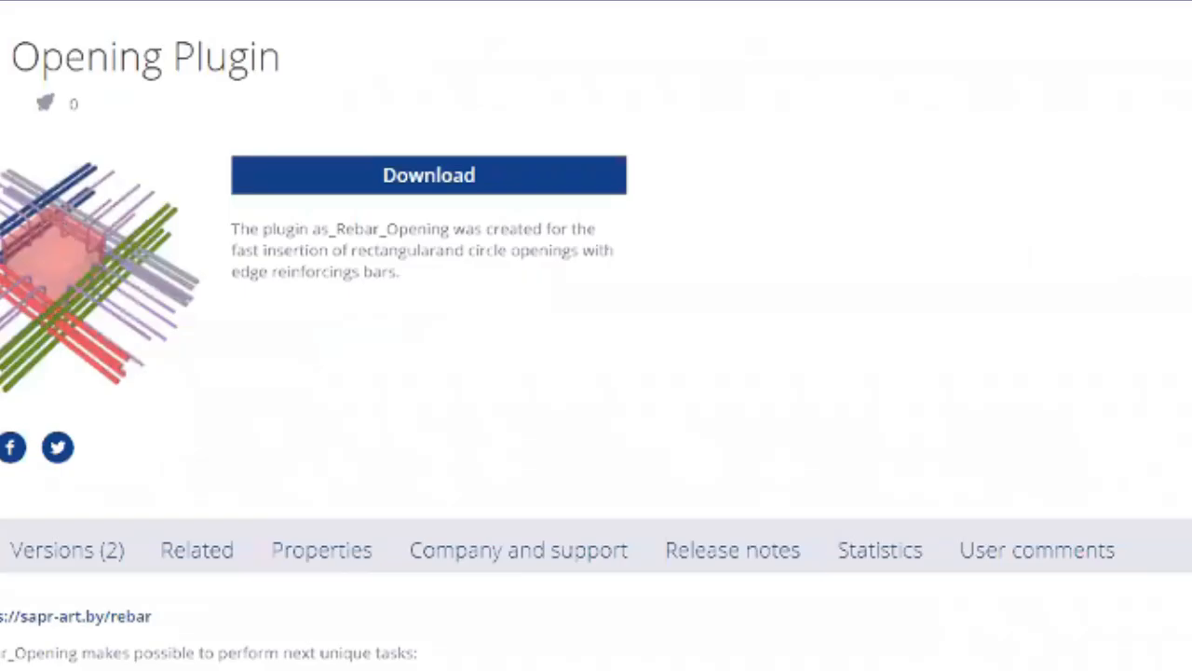
- Insert version 1.3 of the Rebar Opening Plugin into the model
{"action": "left_click", "coordinate": [460, 178]}
{"action": "left_click", "coordinate": [389, 317]}
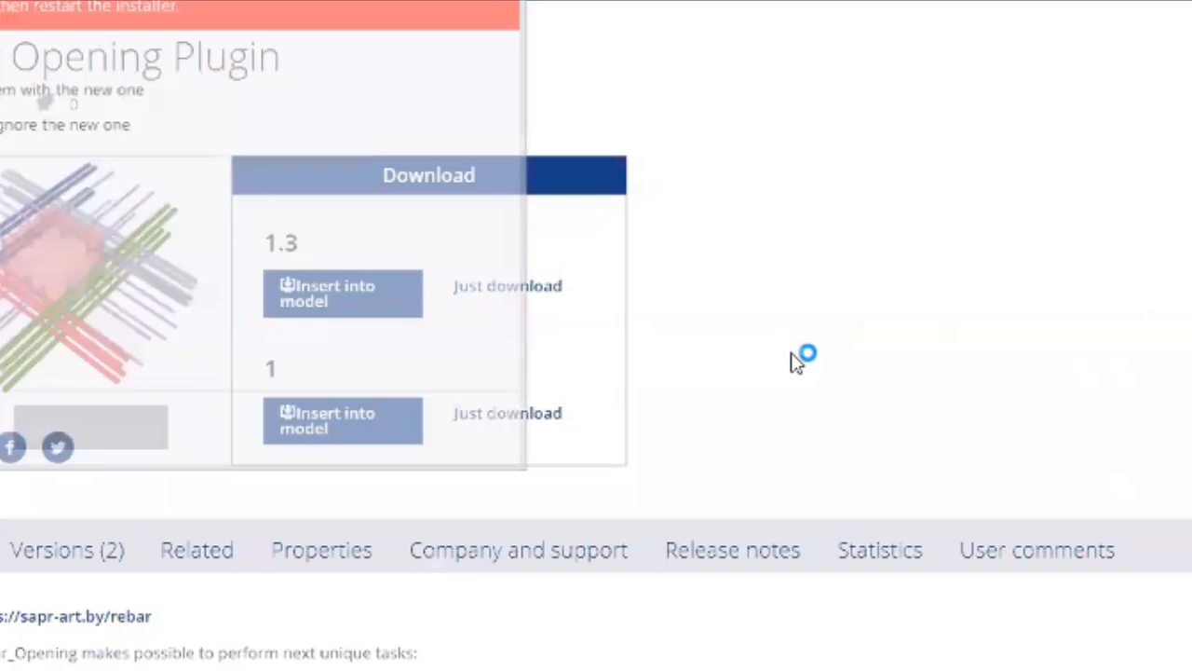
{"action": "left_click", "coordinate": [42, 431]}
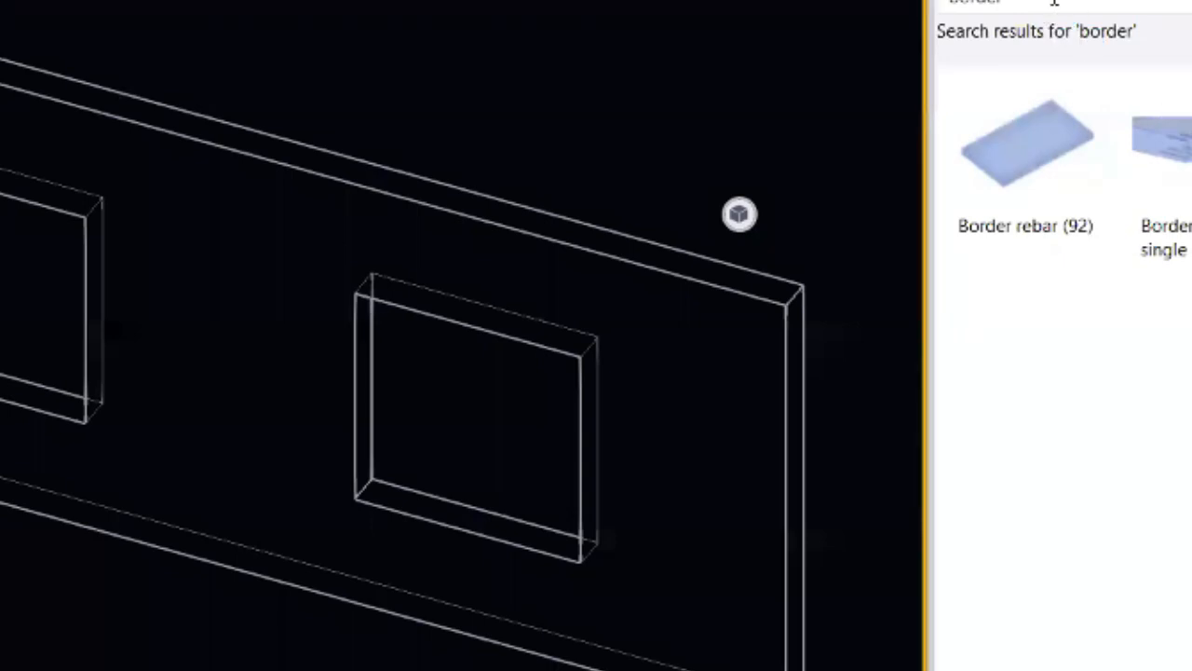
- Search the component catalog for "open" and look through the listed components
{"action": "type", "text": "open"}
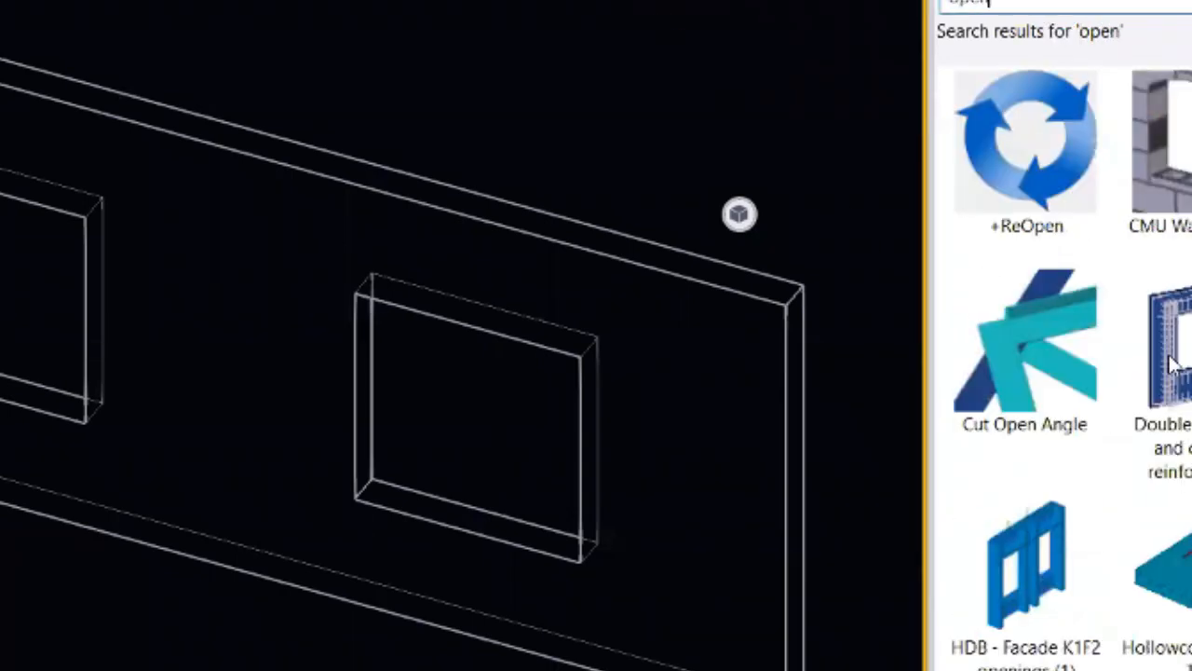
{"action": "scroll", "coordinate": [1062, 373], "scroll_direction": "down", "scroll_amount": 8}
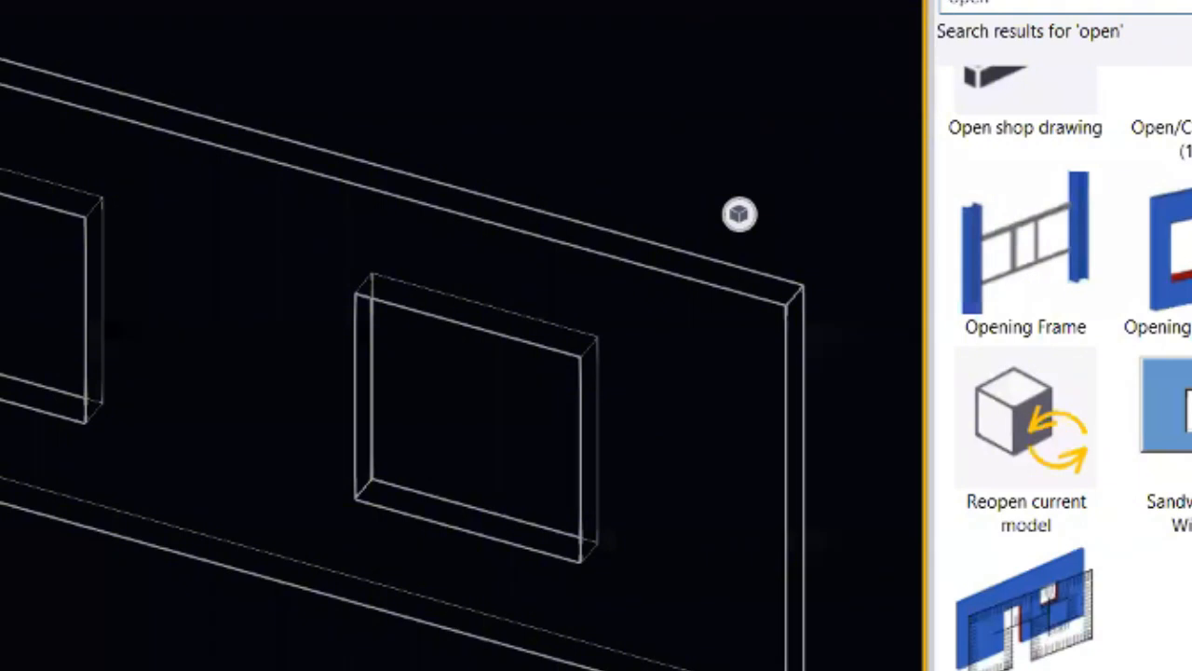
{"action": "scroll", "coordinate": [1062, 373], "scroll_direction": "up", "scroll_amount": 8}
- Search the component catalog for "wall" and open the settings of a reinforcement component for the panel with openings
{"action": "left_click_drag", "start_coordinate": [1035, 2], "coordinate": [894, 11]}
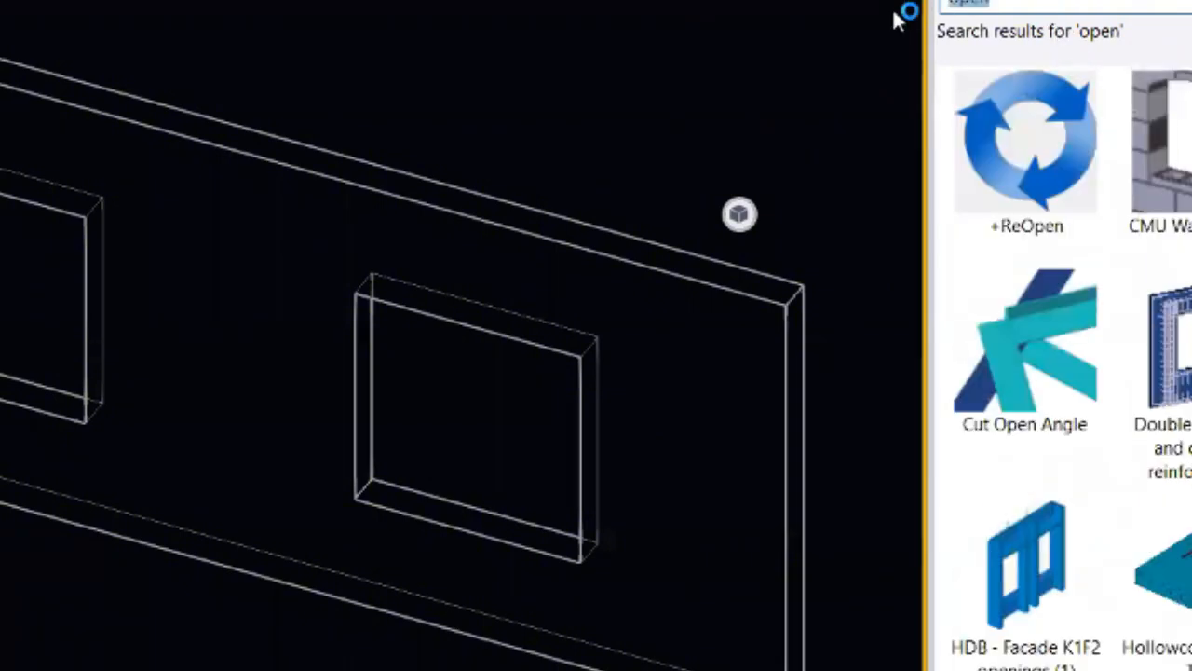
{"action": "type", "text": "wall"}
{"action": "scroll", "coordinate": [1062, 373], "scroll_direction": "down", "scroll_amount": 3}
{"action": "scroll", "coordinate": [1062, 373], "scroll_direction": "down", "scroll_amount": 4}
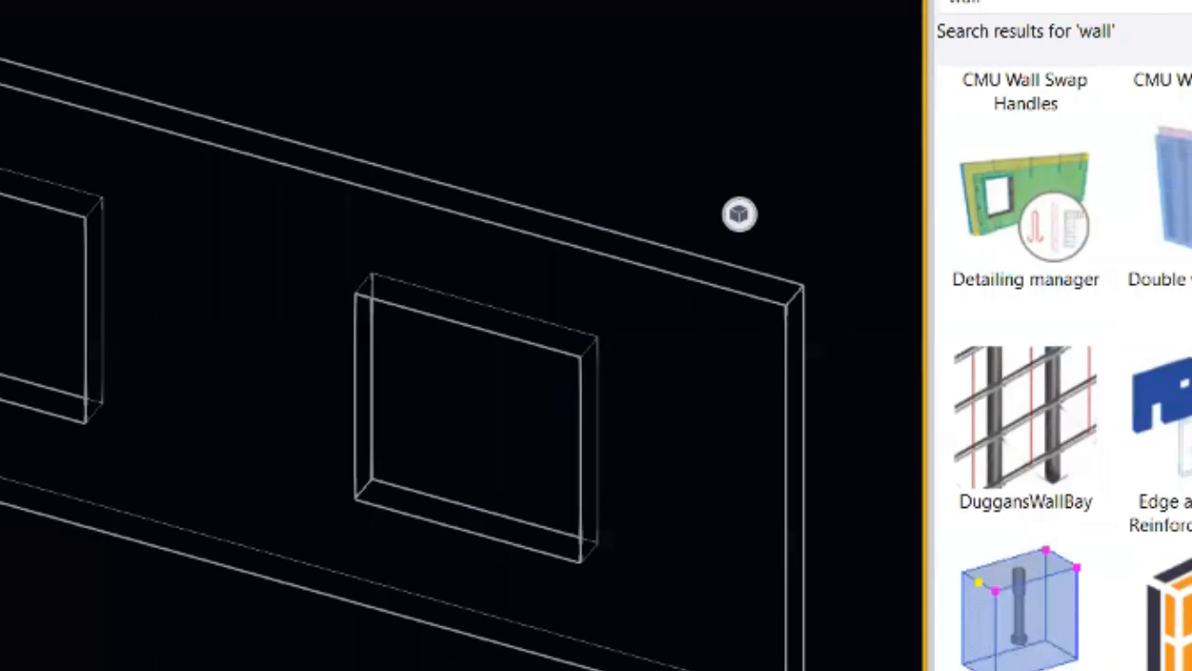
{"action": "scroll", "coordinate": [1062, 373], "scroll_direction": "down", "scroll_amount": 1}
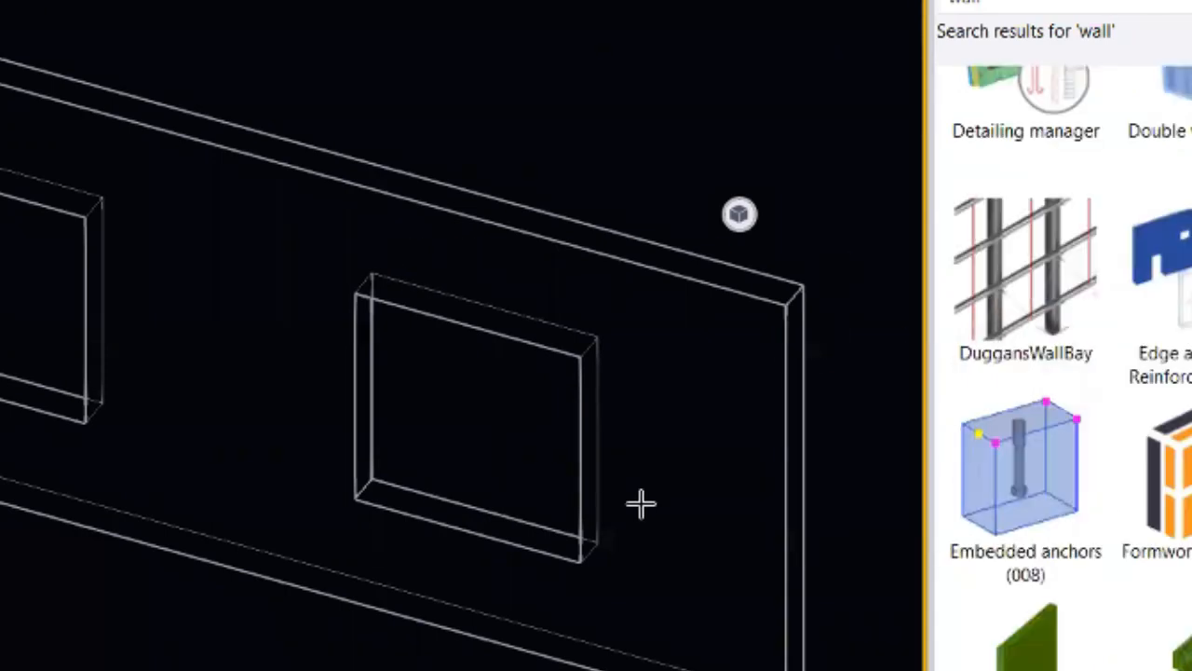
{"action": "scroll", "coordinate": [1062, 373], "scroll_direction": "down", "scroll_amount": 1}
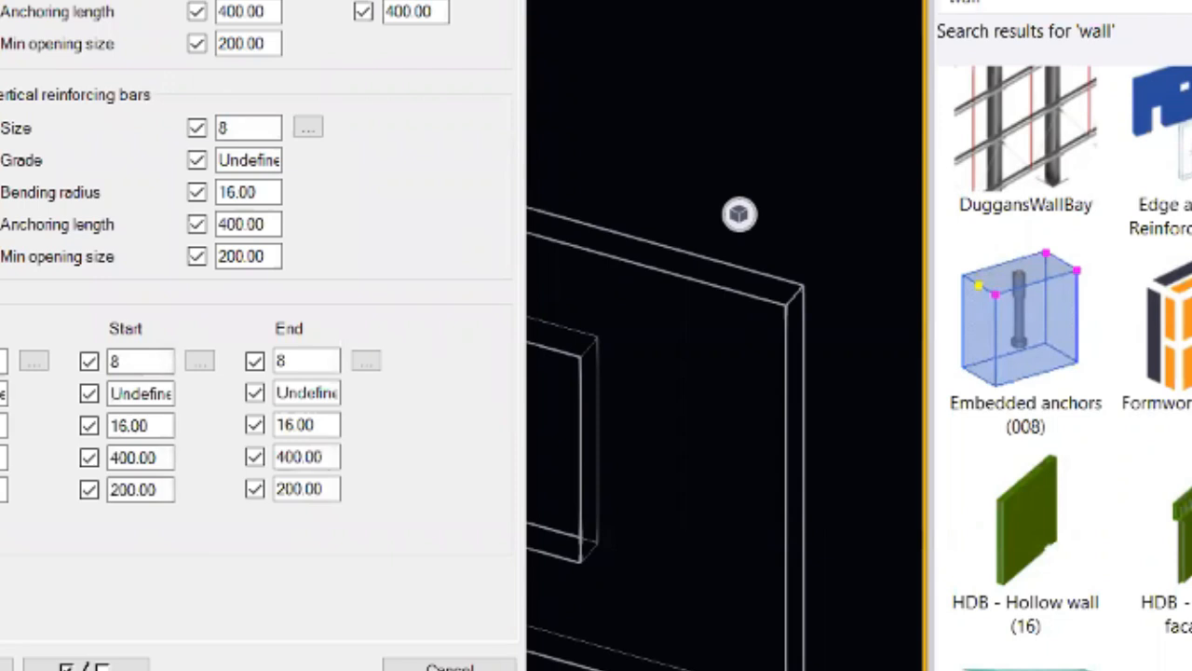
- Apply the reinforcement component to the wall panel with window openings and end the running command
{"action": "right_click", "coordinate": [632, 6]}
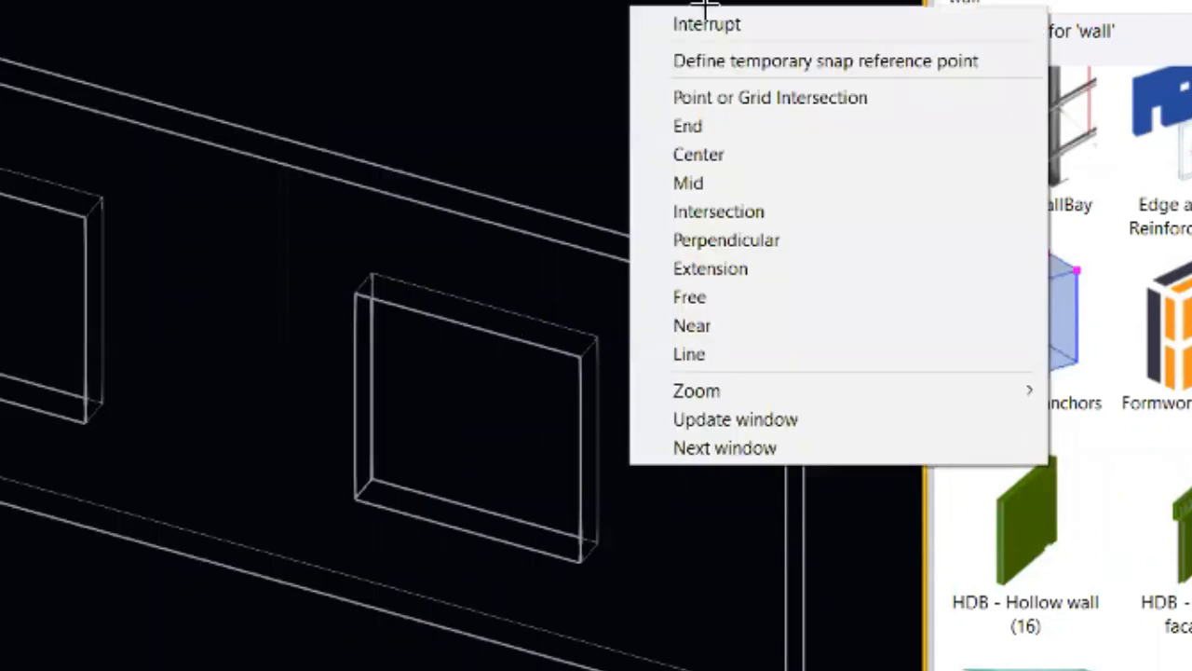
{"action": "left_click", "coordinate": [715, 28]}
{"action": "scroll", "coordinate": [1062, 363], "scroll_direction": "down", "scroll_amount": 4}
{"action": "scroll", "coordinate": [1062, 363], "scroll_direction": "up", "scroll_amount": 7}
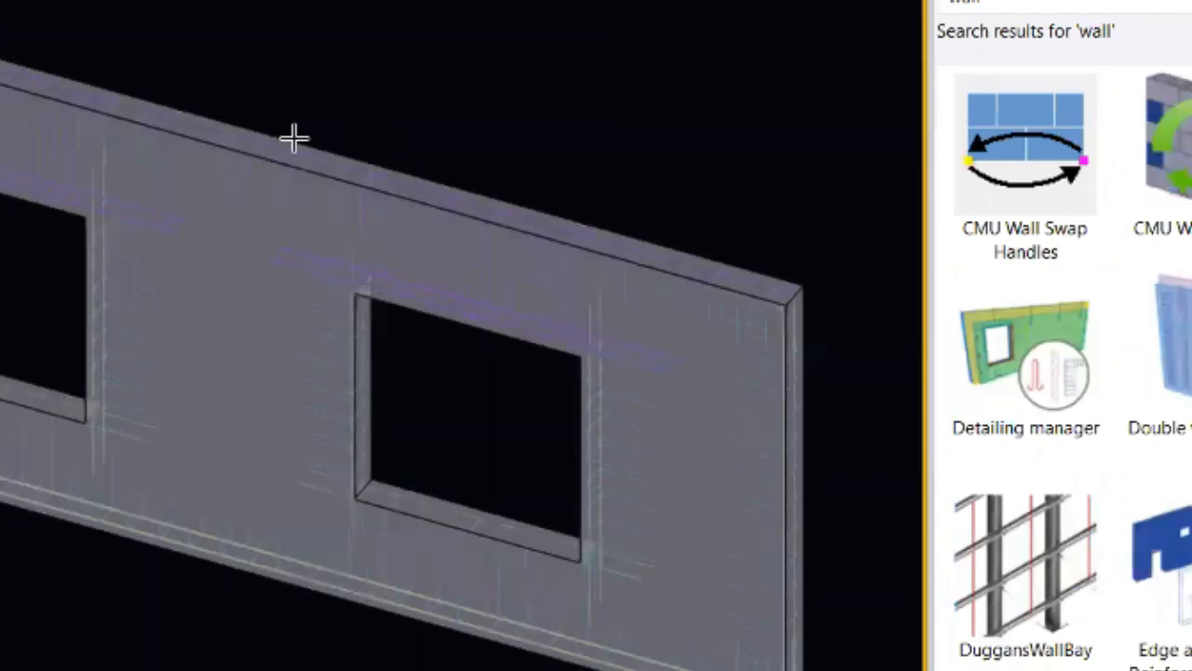
- Examine the generated bars around the window openings and along the wall panel's edges
{"action": "scroll", "coordinate": [120, 288], "scroll_direction": "up", "scroll_amount": 2}
{"action": "right_click", "coordinate": [183, 254]}
{"action": "left_click", "coordinate": [199, 267]}
{"action": "scroll", "coordinate": [199, 266], "scroll_direction": "down", "scroll_amount": 1}
{"action": "middle_click_drag", "start_coordinate": [181, 320], "coordinate": [148, 153], "text": "ctrl"}
{"action": "scroll", "coordinate": [11, 404], "scroll_direction": "up", "scroll_amount": 4}
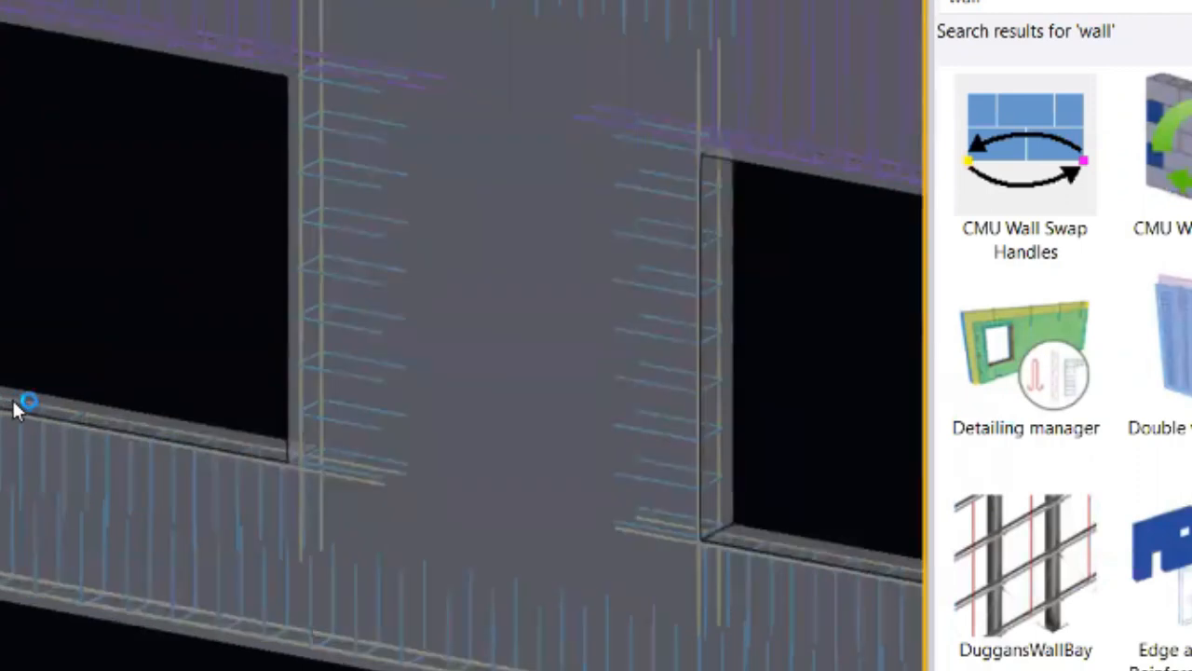
{"action": "scroll", "coordinate": [168, 596], "scroll_direction": "up", "scroll_amount": 1}
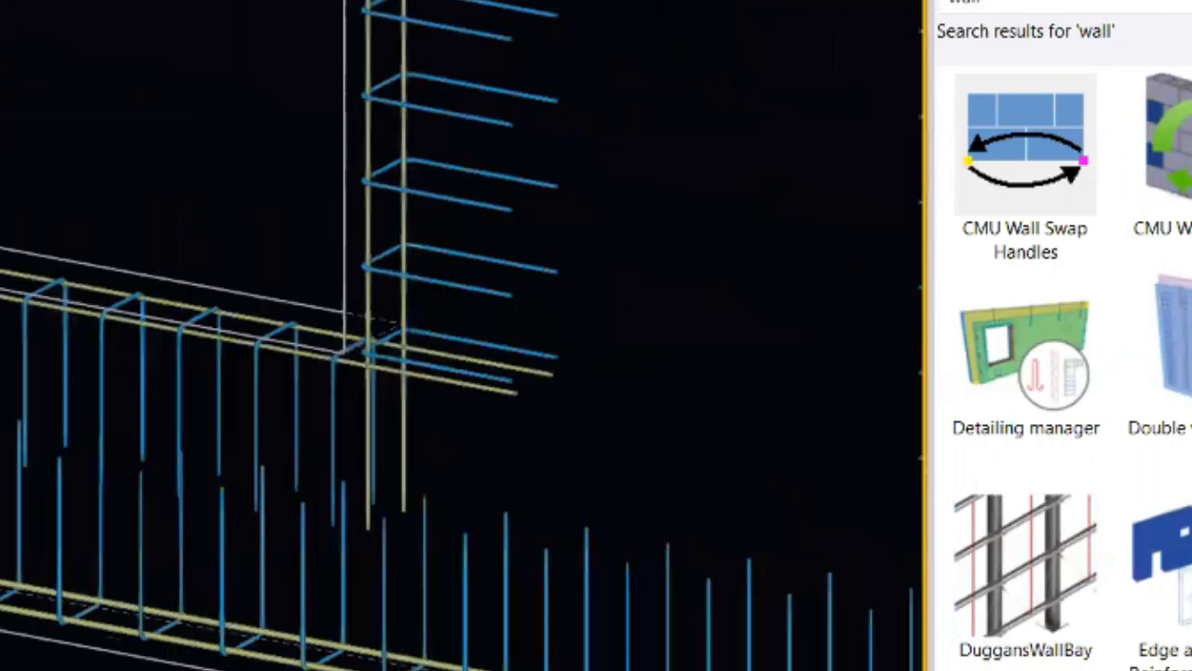
{"action": "scroll", "coordinate": [68, 578], "scroll_direction": "down", "scroll_amount": 2}
{"action": "scroll", "coordinate": [245, 572], "scroll_direction": "down", "scroll_amount": 1}
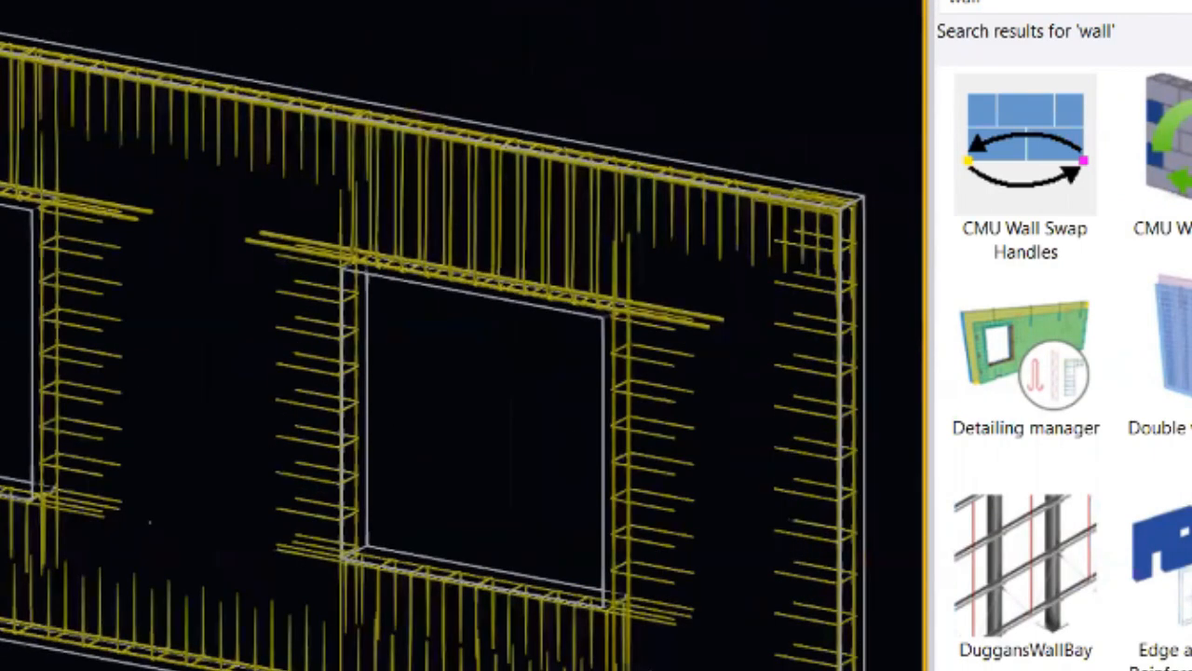
{"action": "scroll", "coordinate": [49, 545], "scroll_direction": "up", "scroll_amount": 1}
{"action": "scroll", "coordinate": [354, 131], "scroll_direction": "up", "scroll_amount": 1}
{"action": "scroll", "coordinate": [358, 133], "scroll_direction": "down", "scroll_amount": 1}
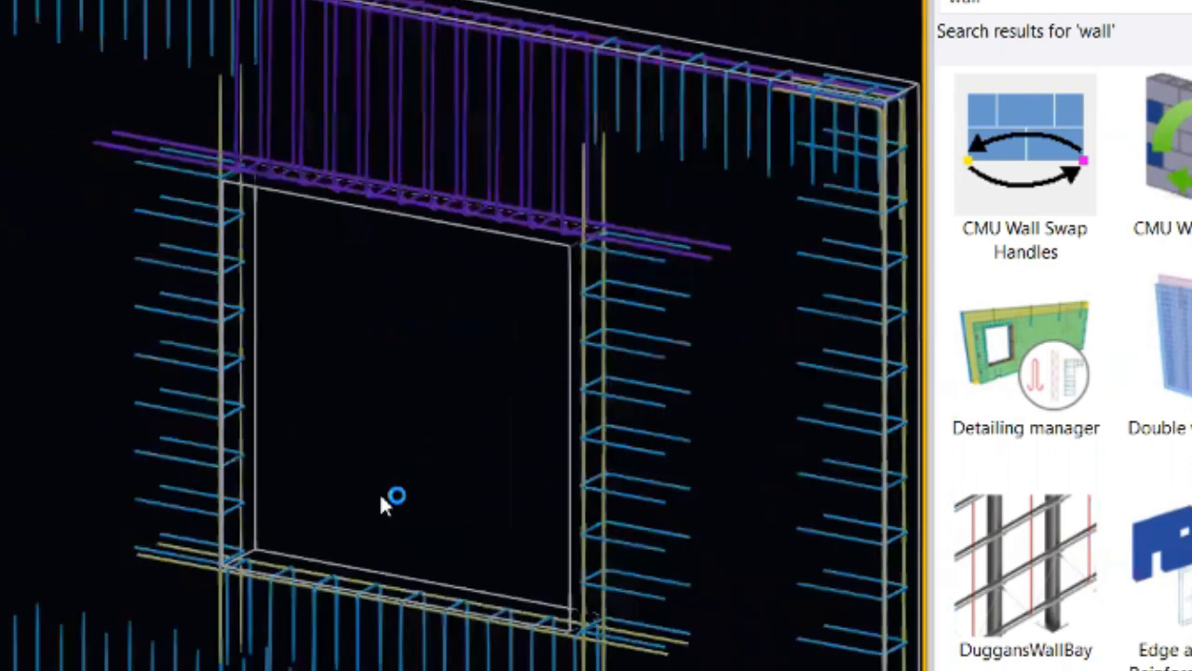
{"action": "scroll", "coordinate": [307, 550], "scroll_direction": "down", "scroll_amount": 1}
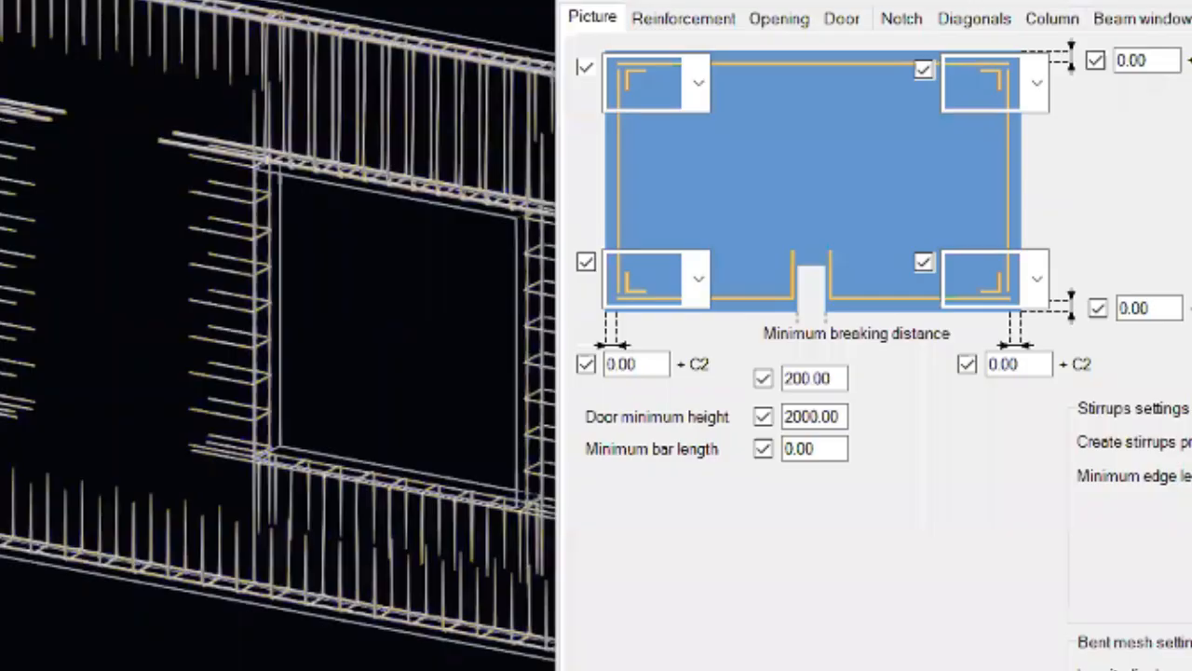
- Assign size 10, grade SD400 main bars with 30 bending radius to all three length ranges of the horizontal reinforcing bars
{"action": "scroll", "coordinate": [278, 335], "scroll_direction": "up", "scroll_amount": 2}
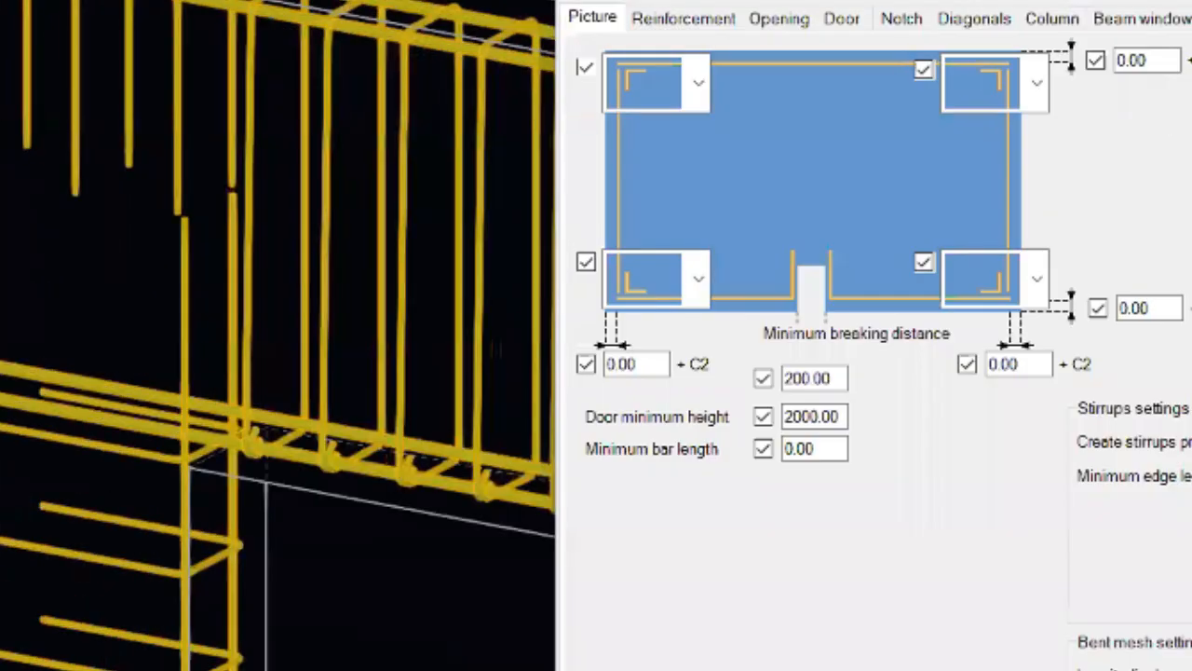
{"action": "left_click", "coordinate": [708, 24]}
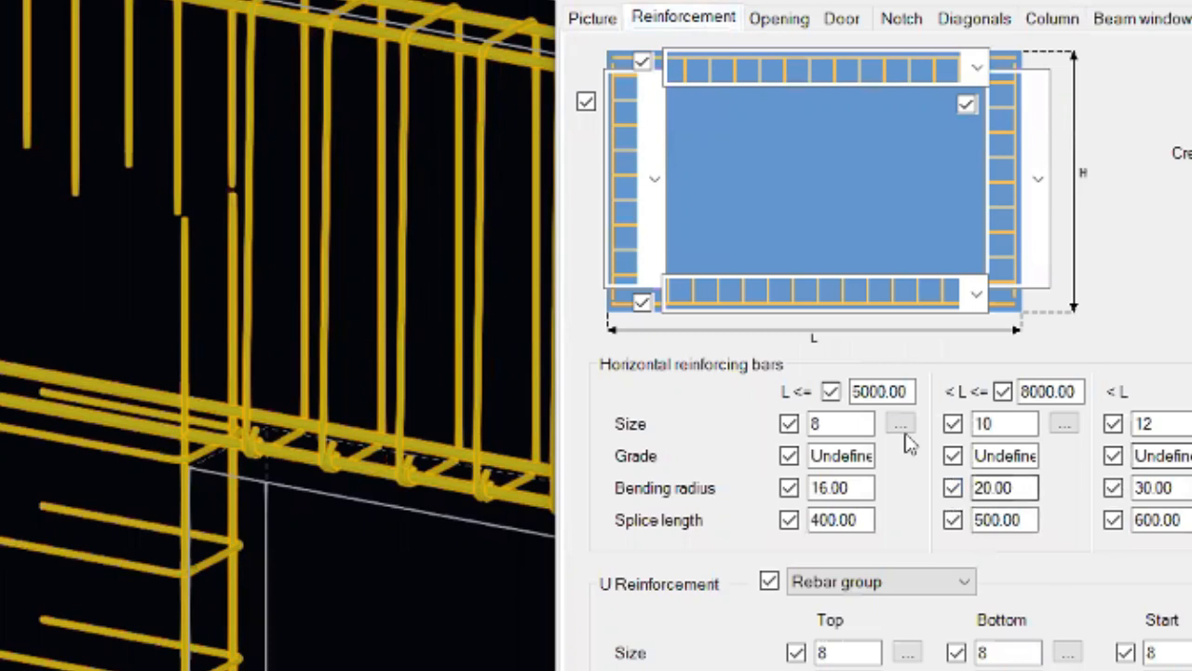
{"action": "left_click", "coordinate": [904, 430]}
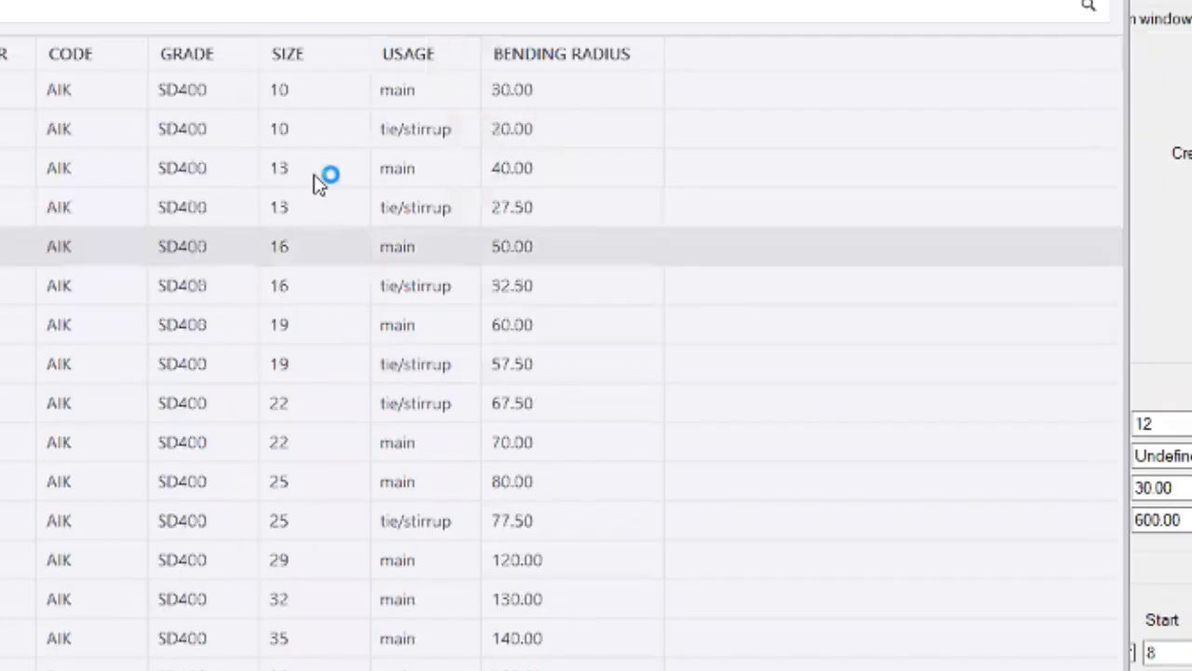
{"action": "double_click", "coordinate": [333, 103]}
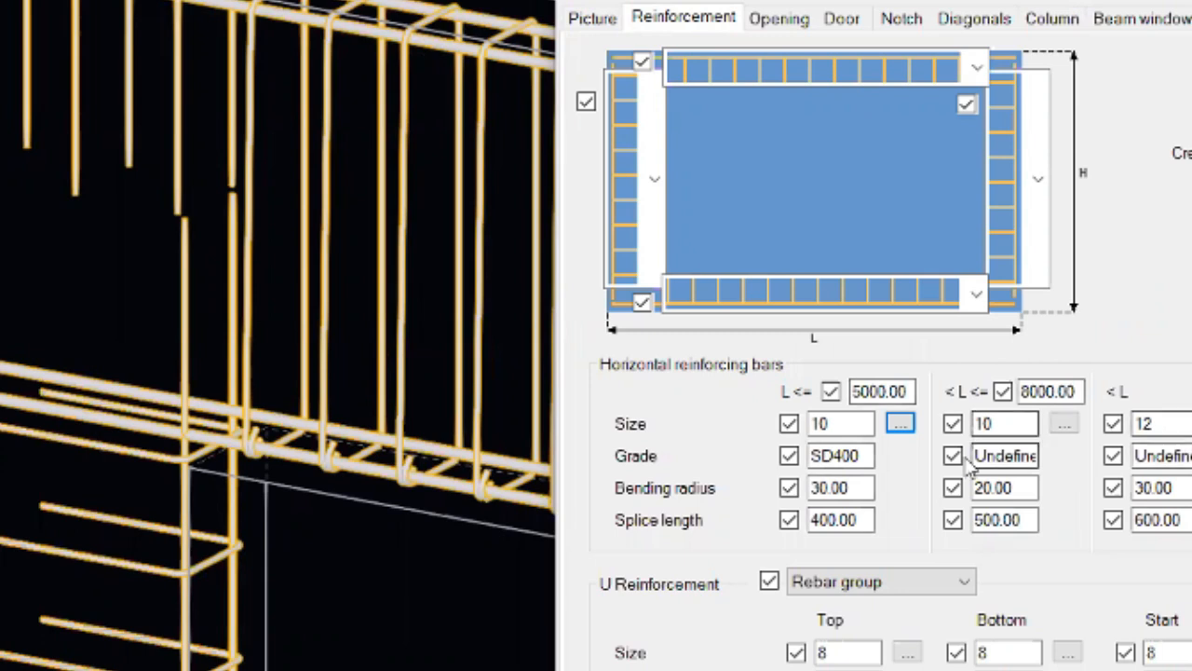
{"action": "left_click", "coordinate": [1066, 425]}
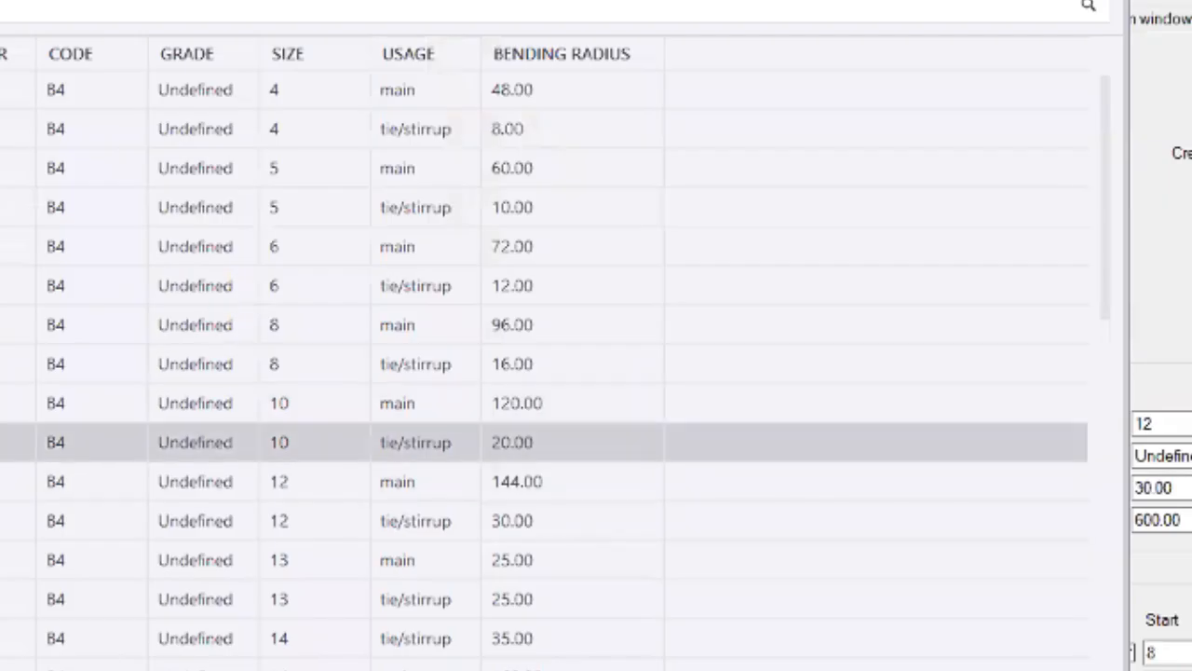
{"action": "double_click", "coordinate": [342, 109]}
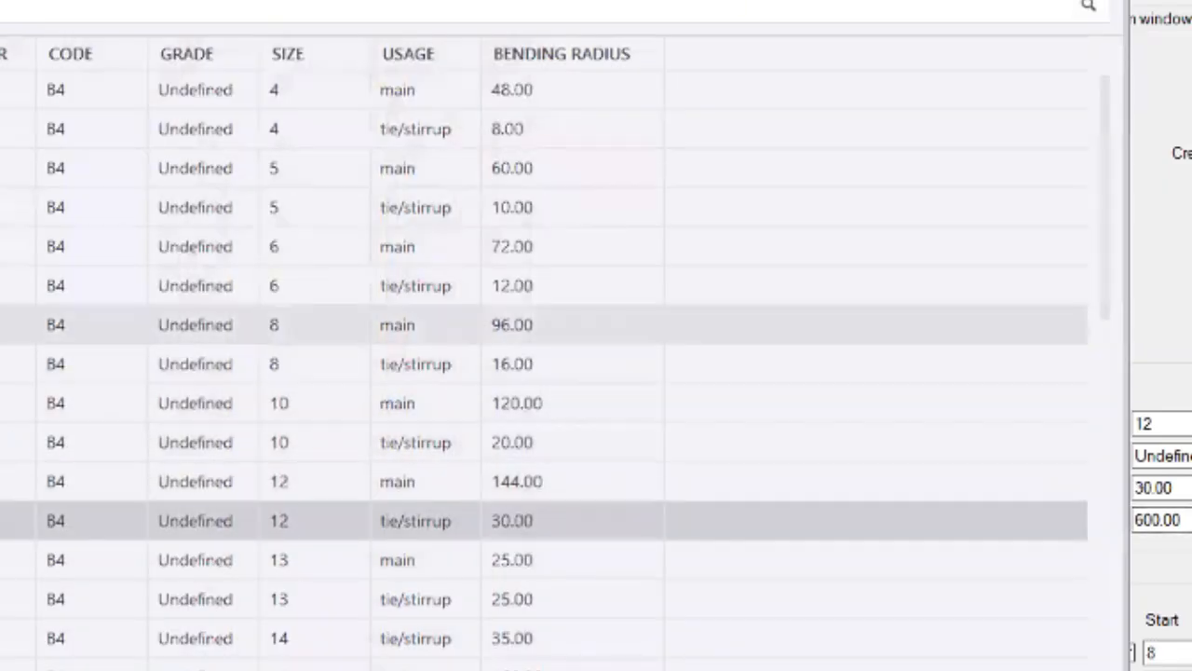
{"action": "scroll", "coordinate": [322, 187], "scroll_direction": "down", "scroll_amount": 5}
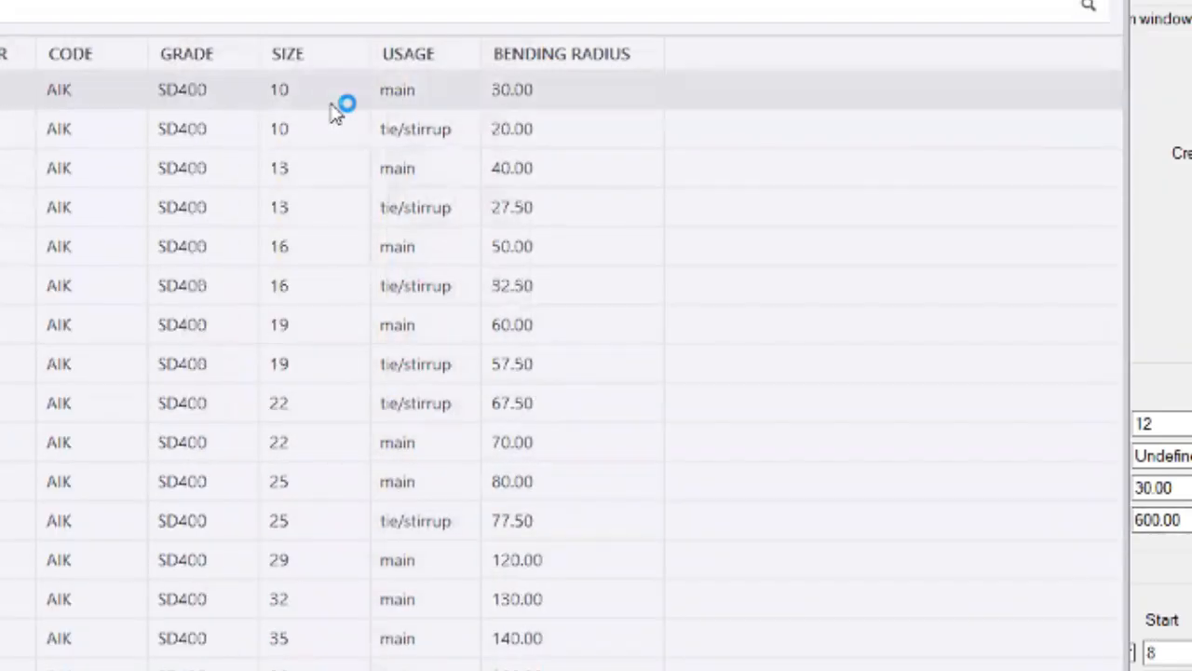
{"action": "double_click", "coordinate": [341, 102]}
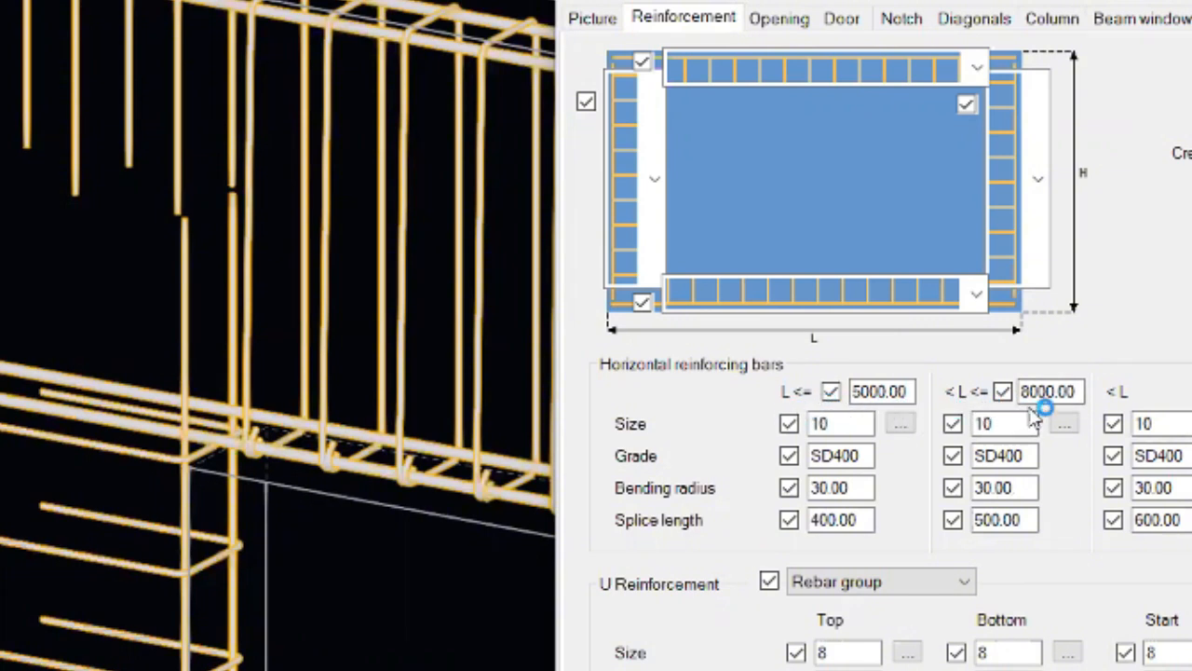
- Set the horizontal bar size for lengths above 8000 to 13 and the bending radius of all three length ranges to 13
{"action": "left_click_drag", "start_coordinate": [1013, 424], "coordinate": [983, 429]}
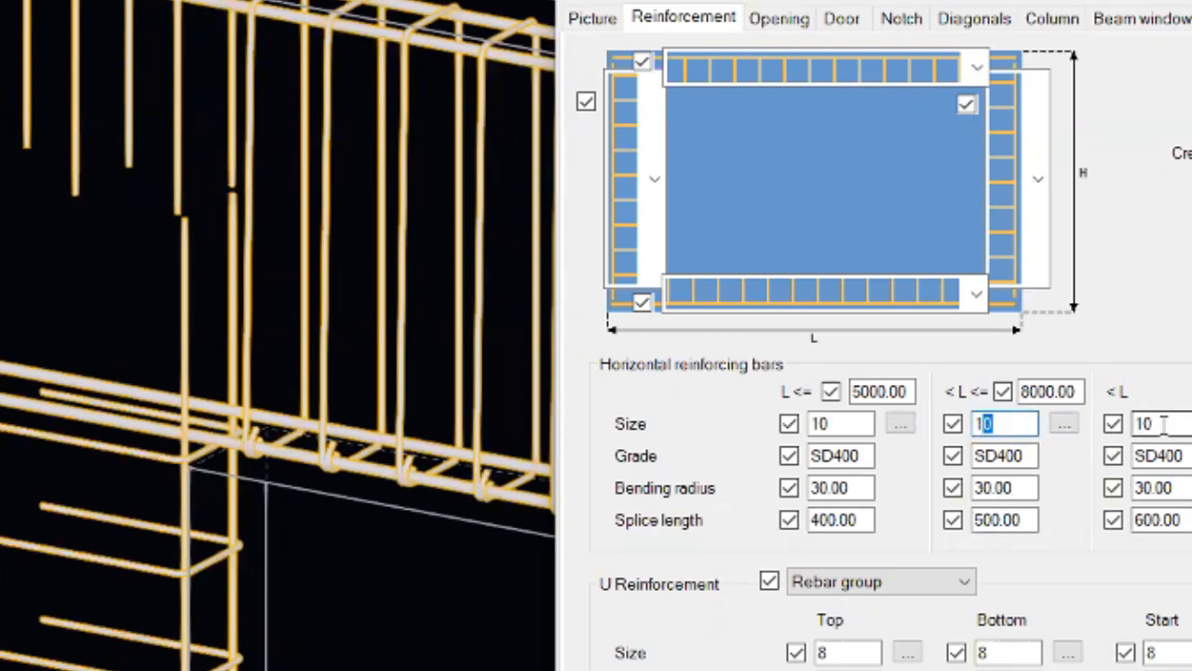
{"action": "left_click_drag", "start_coordinate": [1164, 423], "coordinate": [1143, 424]}
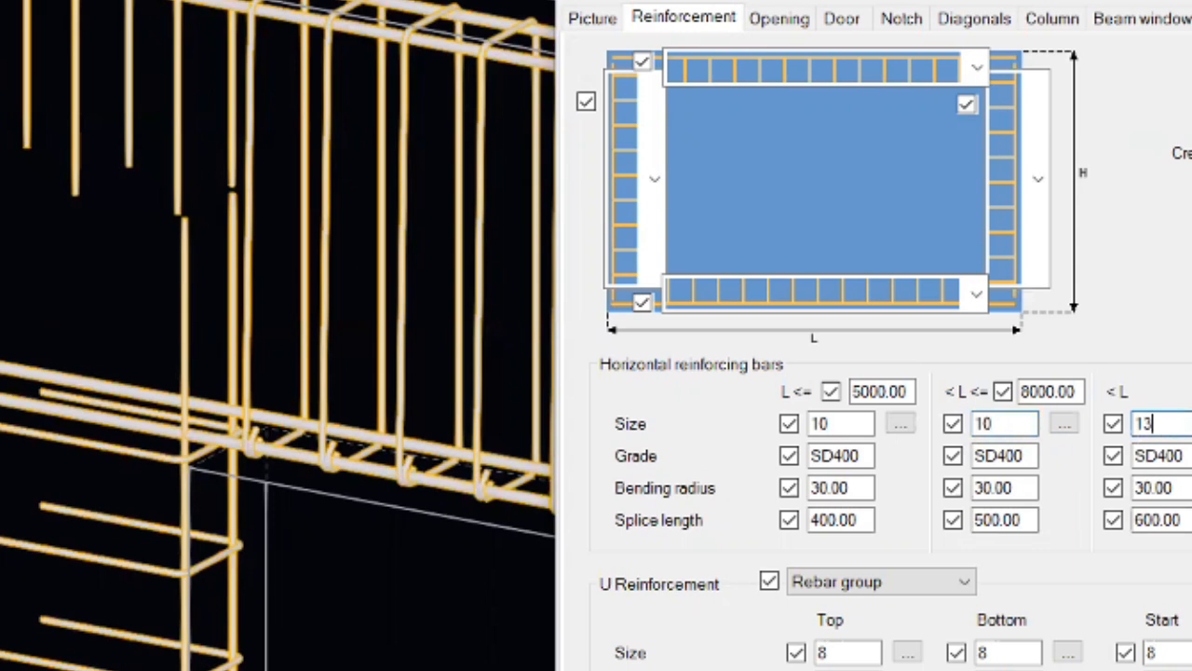
{"action": "double_click", "coordinate": [834, 488]}
{"action": "type", "text": "13"}
{"action": "double_click", "coordinate": [1016, 488]}
{"action": "type", "text": "13"}
{"action": "double_click", "coordinate": [1160, 488]}
{"action": "type", "text": "13"}
{"action": "left_click", "coordinate": [1176, 520]}
{"action": "left_click", "coordinate": [1029, 519]}
{"action": "left_click", "coordinate": [863, 523]}
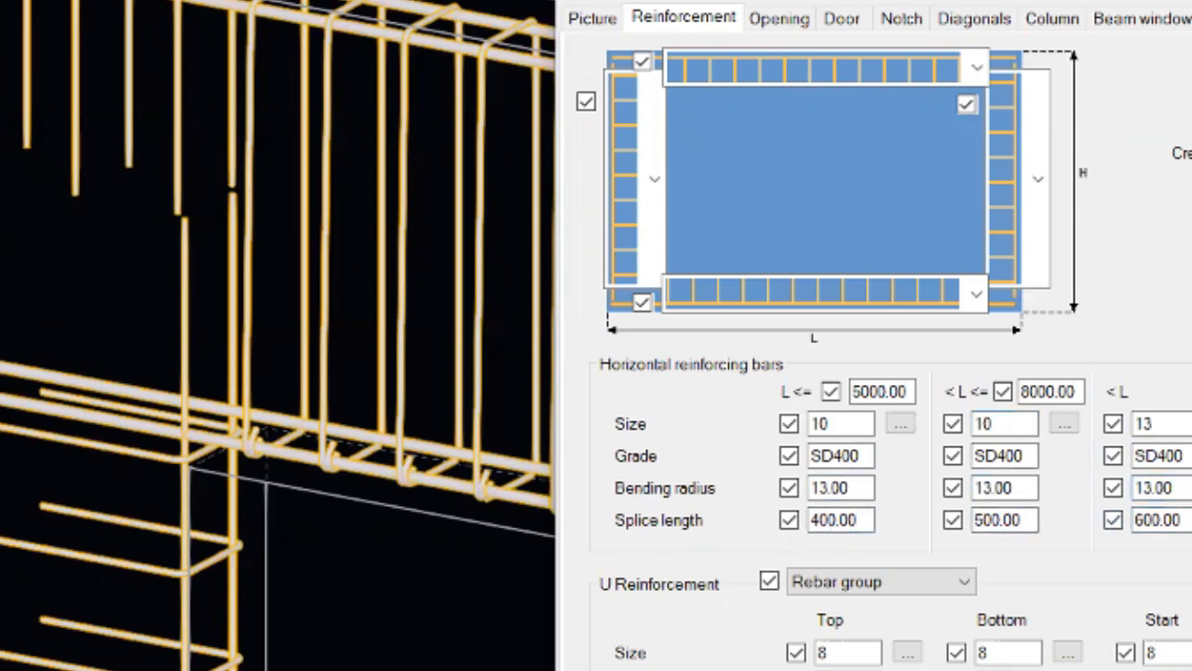
- Look through the rebar catalog sizes and the U Reinforcement type options, keeping the type as Rebar group
{"action": "left_click", "coordinate": [274, 364]}
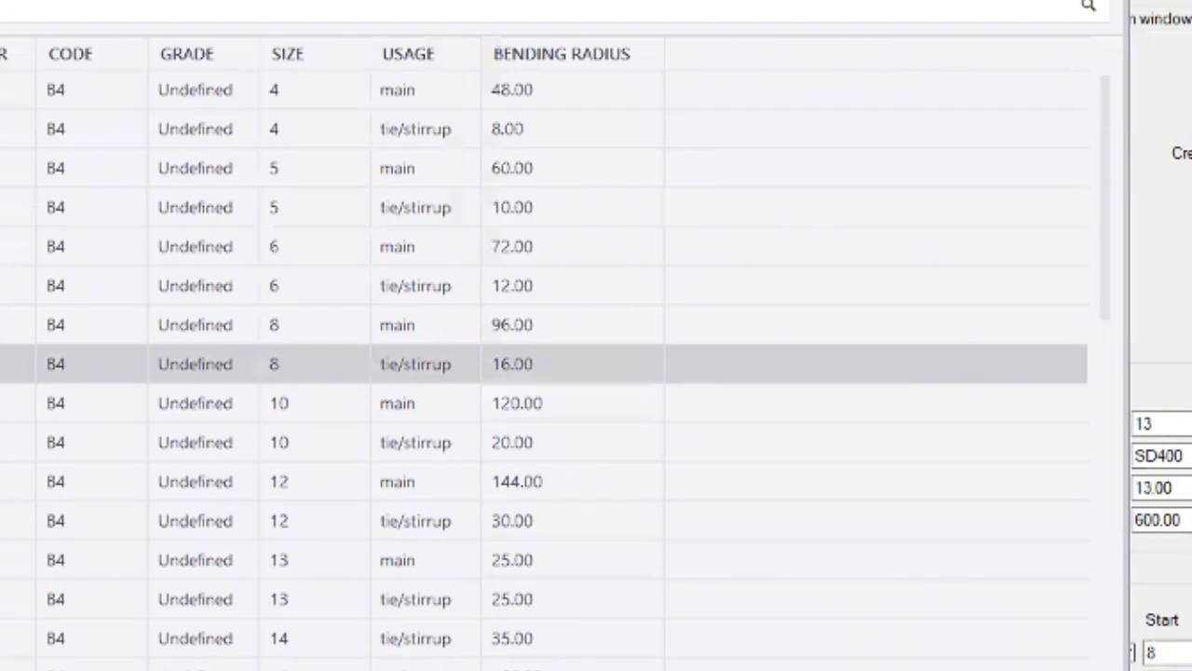
{"action": "scroll", "coordinate": [301, 124], "scroll_direction": "down", "scroll_amount": 10}
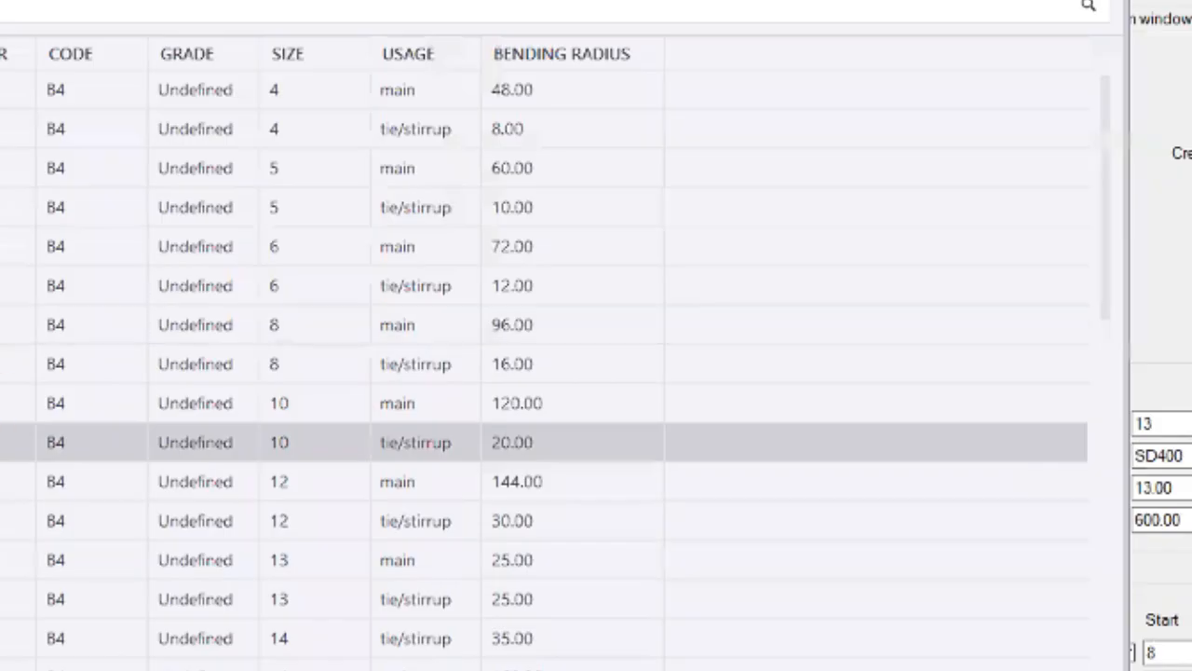
{"action": "scroll", "coordinate": [320, 192], "scroll_direction": "down", "scroll_amount": 10}
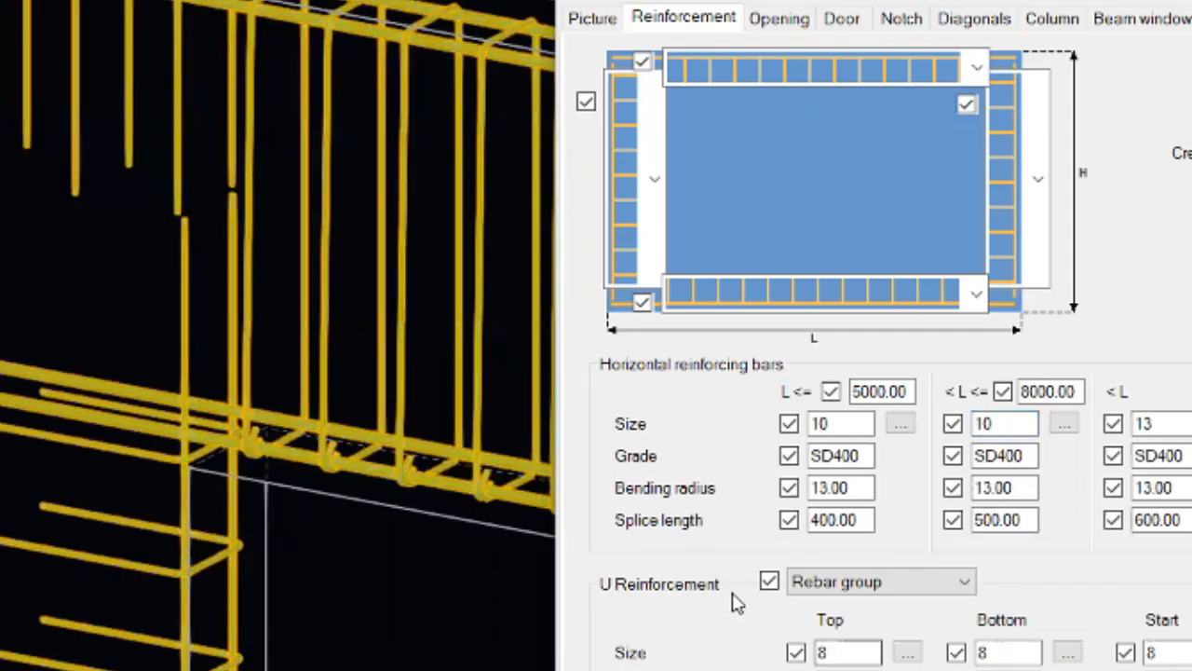
{"action": "left_click", "coordinate": [892, 580]}
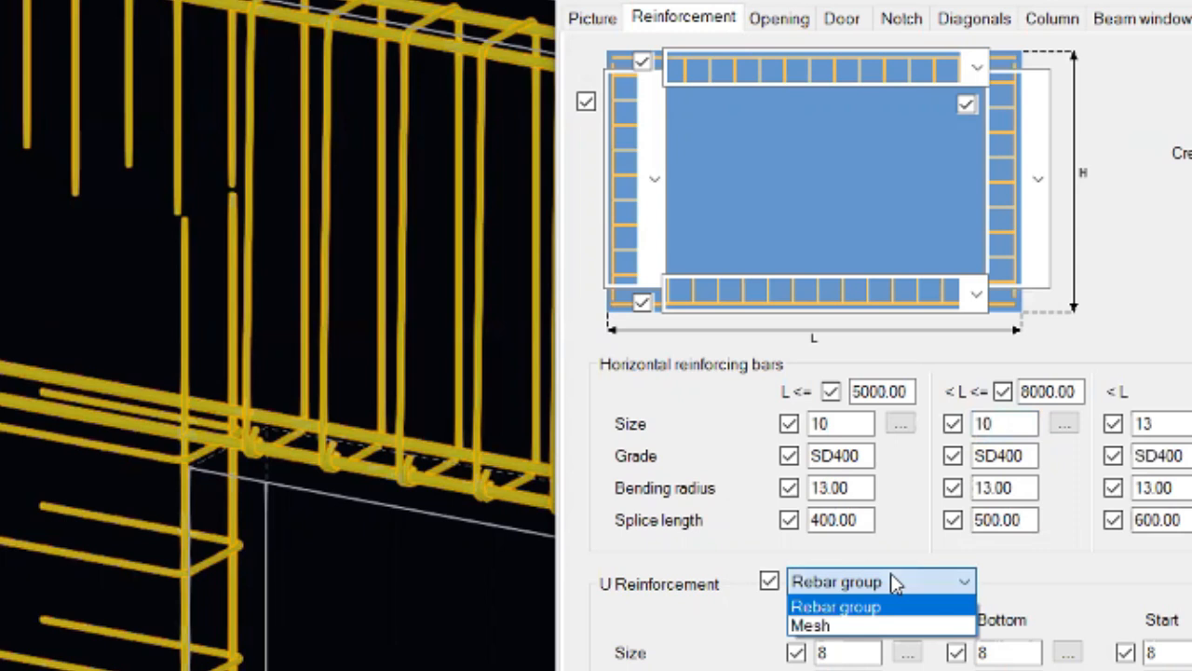
{"action": "left_click", "coordinate": [891, 577]}
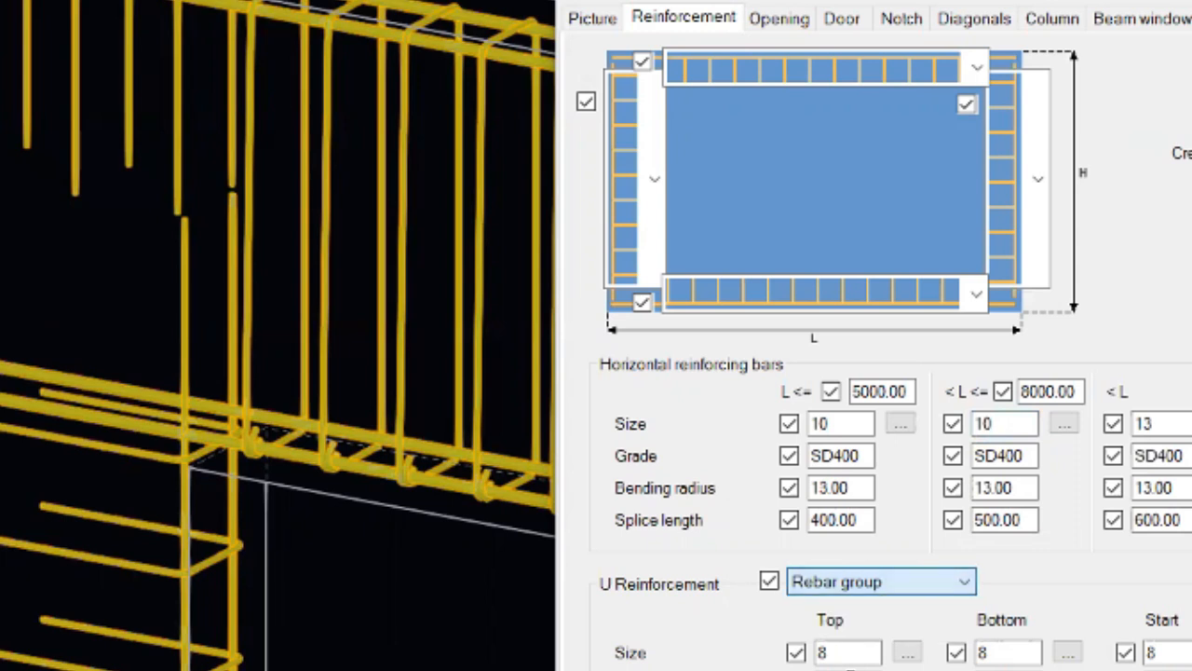
{"action": "left_click", "coordinate": [905, 653]}
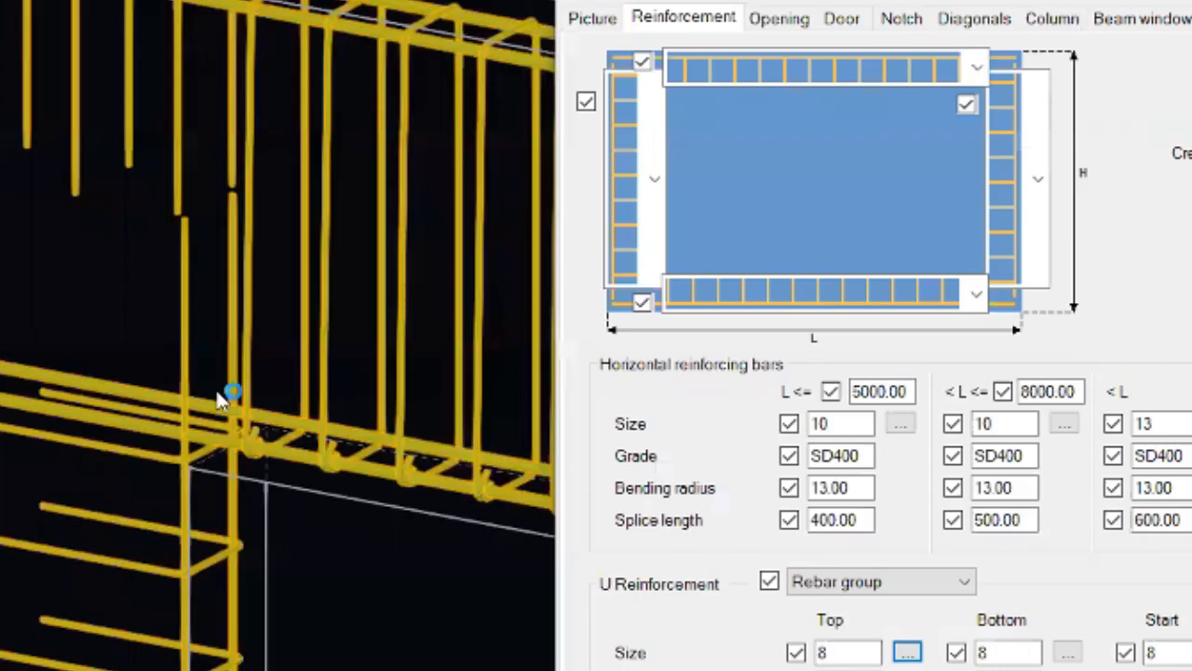
- Examine the U bars and longitudinal bars around the window openings and along the panel's upper and lower edges
{"action": "scroll", "coordinate": [210, 403], "scroll_direction": "down", "scroll_amount": 5}
{"action": "middle_click_drag", "start_coordinate": [140, 650], "coordinate": [110, 472]}
{"action": "left_click", "coordinate": [839, 655]}
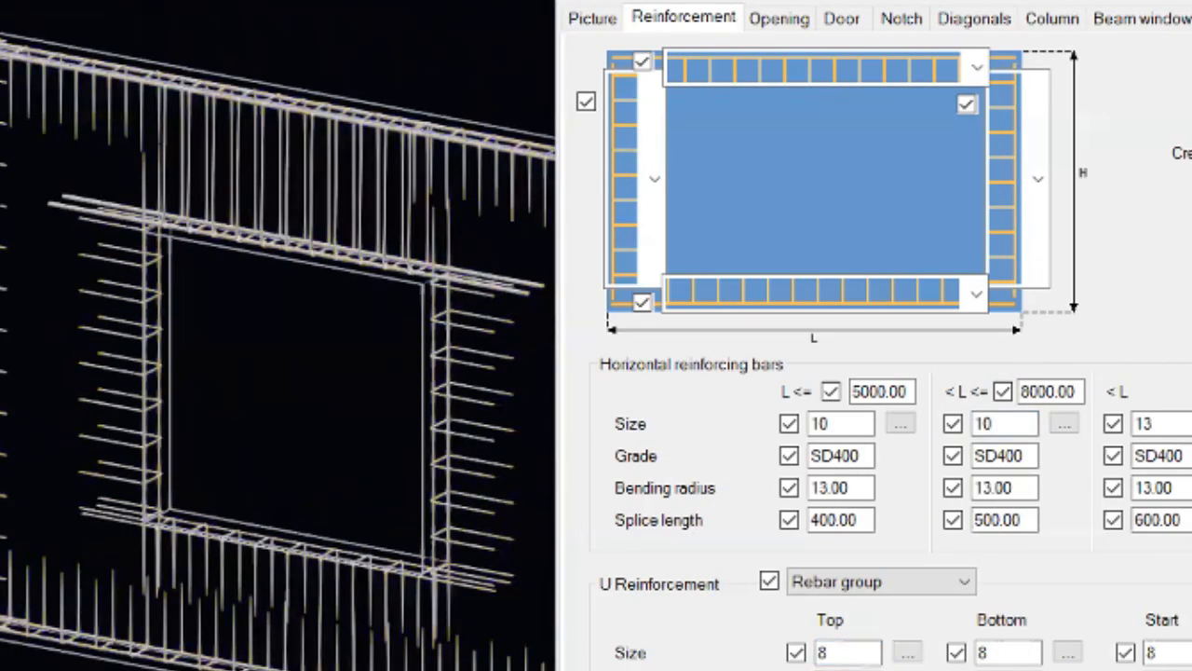
{"action": "scroll", "coordinate": [343, 660], "scroll_direction": "up", "scroll_amount": 8}
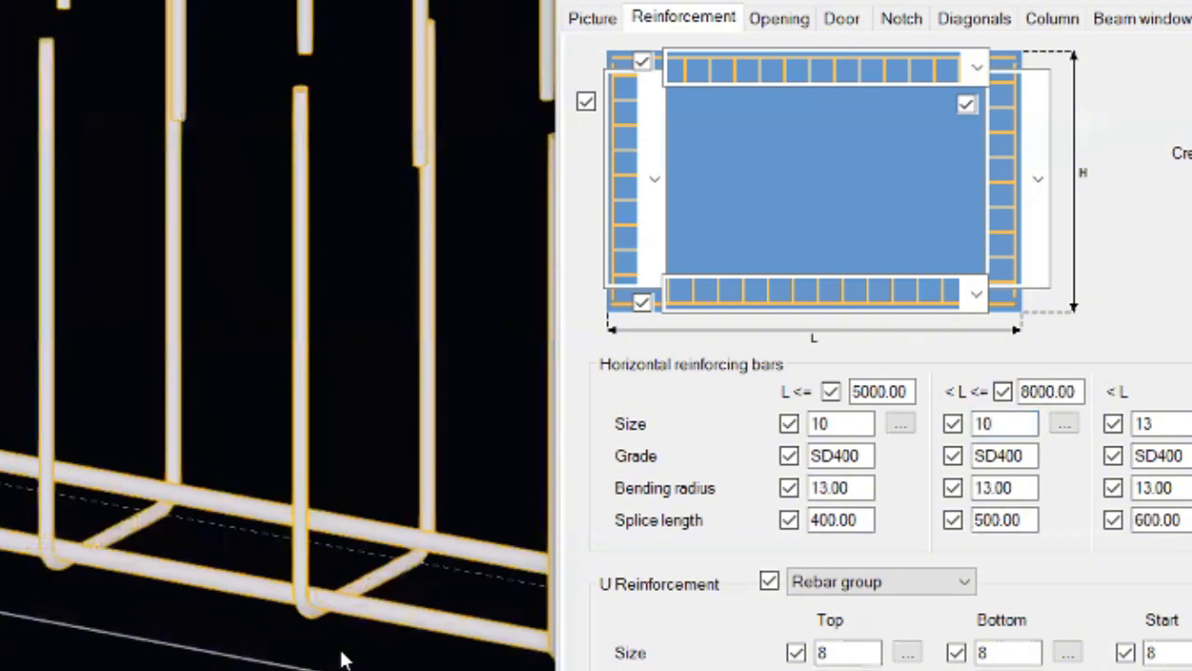
{"action": "scroll", "coordinate": [203, 596], "scroll_direction": "down", "scroll_amount": 8}
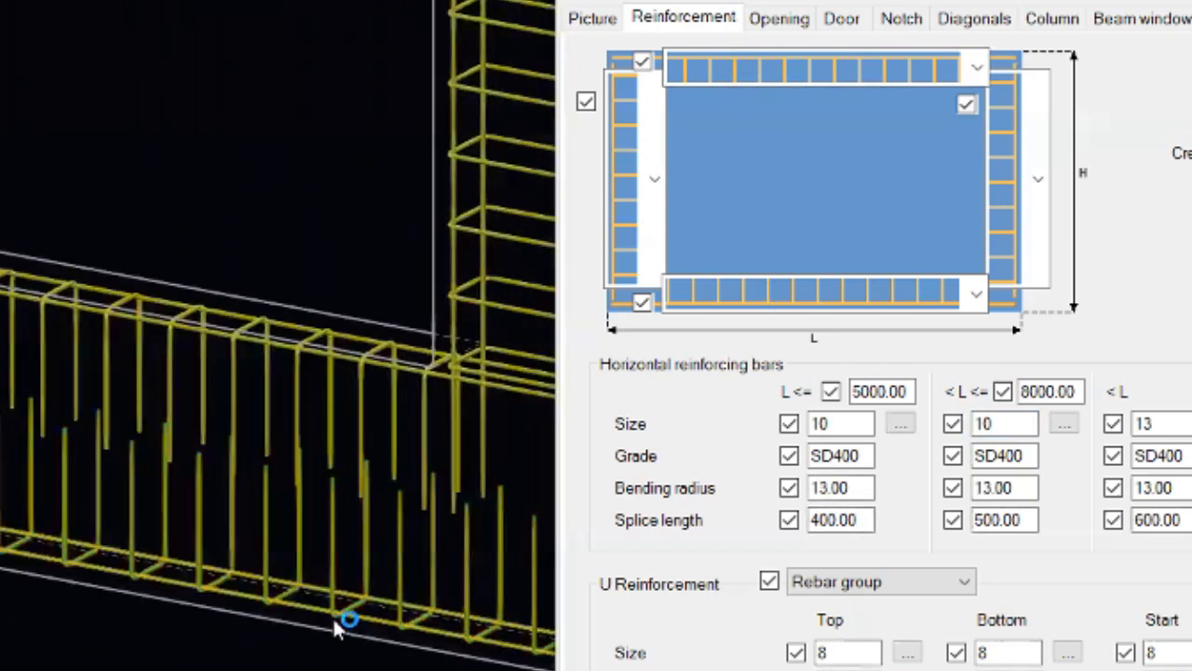
{"action": "scroll", "coordinate": [372, 629], "scroll_direction": "down", "scroll_amount": 2}
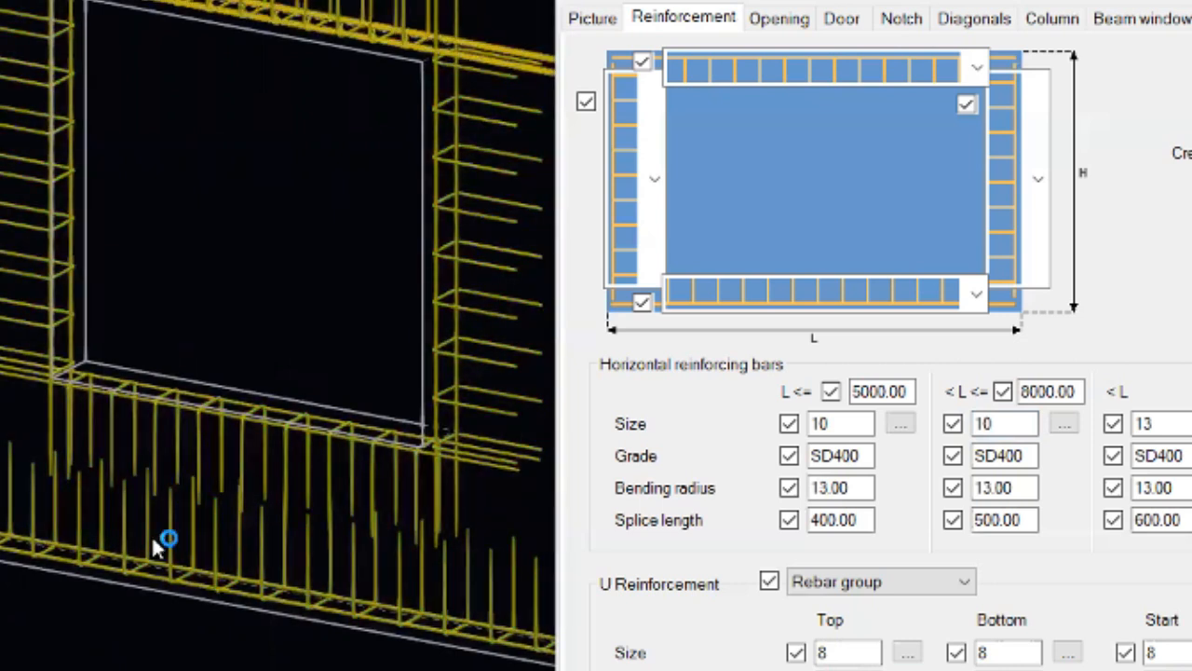
{"action": "scroll", "coordinate": [28, 534], "scroll_direction": "down", "scroll_amount": 2}
{"action": "scroll", "coordinate": [32, 488], "scroll_direction": "down", "scroll_amount": 2}
{"action": "scroll", "coordinate": [199, 481], "scroll_direction": "down", "scroll_amount": 1}
{"action": "scroll", "coordinate": [199, 482], "scroll_direction": "up", "scroll_amount": 2}
{"action": "scroll", "coordinate": [80, 500], "scroll_direction": "up", "scroll_amount": 2}
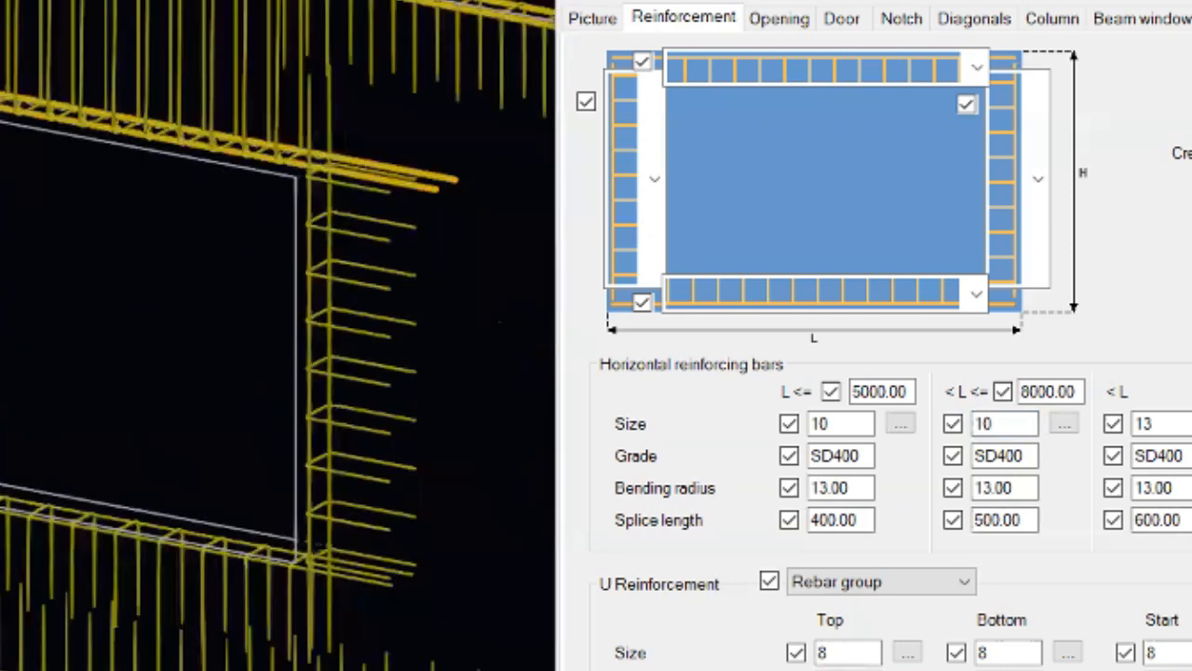
{"action": "scroll", "coordinate": [9, 93], "scroll_direction": "up", "scroll_amount": 2}
{"action": "scroll", "coordinate": [7, 331], "scroll_direction": "down", "scroll_amount": 2}
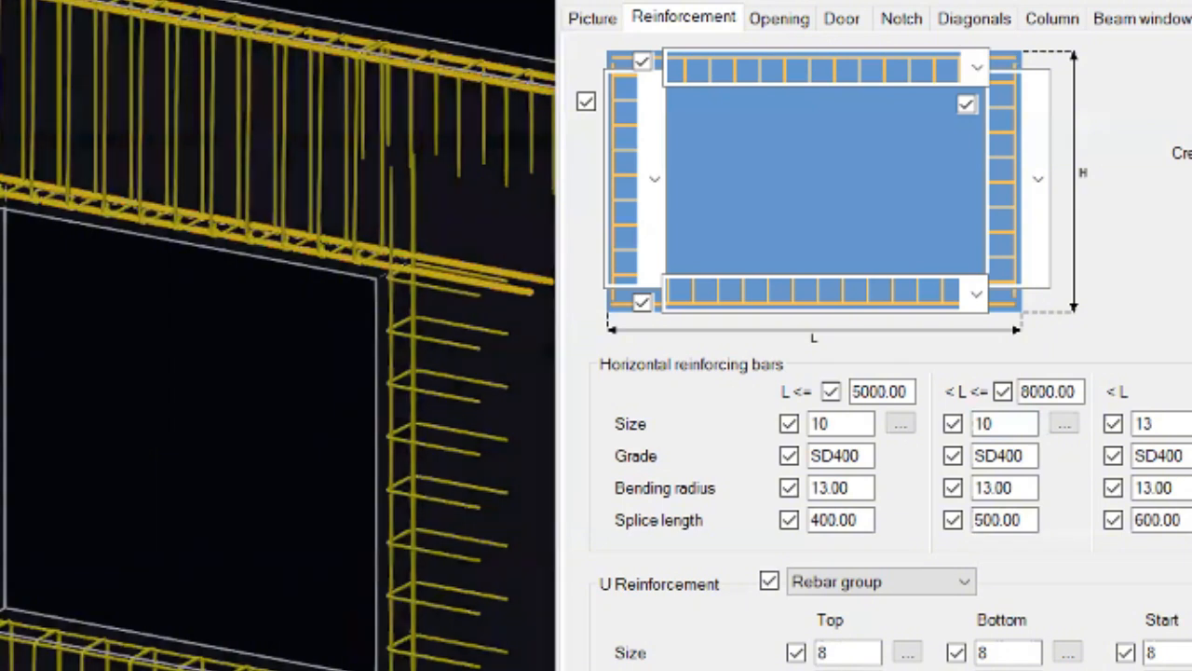
{"action": "scroll", "coordinate": [25, 438], "scroll_direction": "down", "scroll_amount": 2}
{"action": "scroll", "coordinate": [6, 555], "scroll_direction": "up", "scroll_amount": 2}
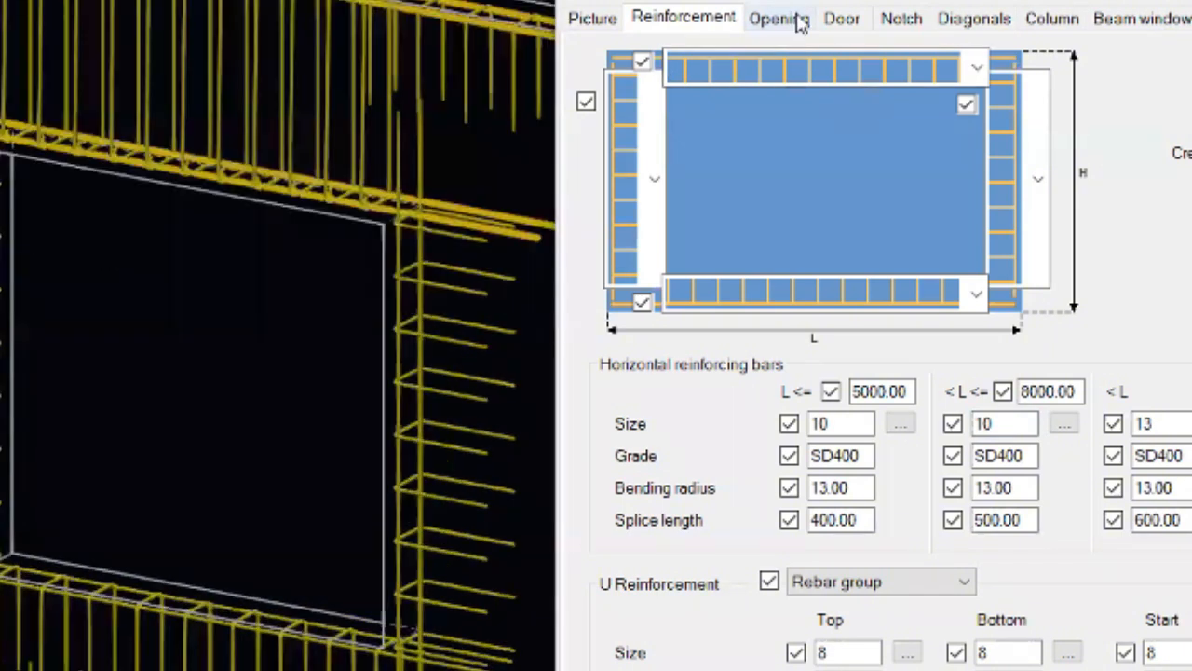
- Look through the reinforcement layout options for the panel's upper edge
{"action": "left_click", "coordinate": [975, 67]}
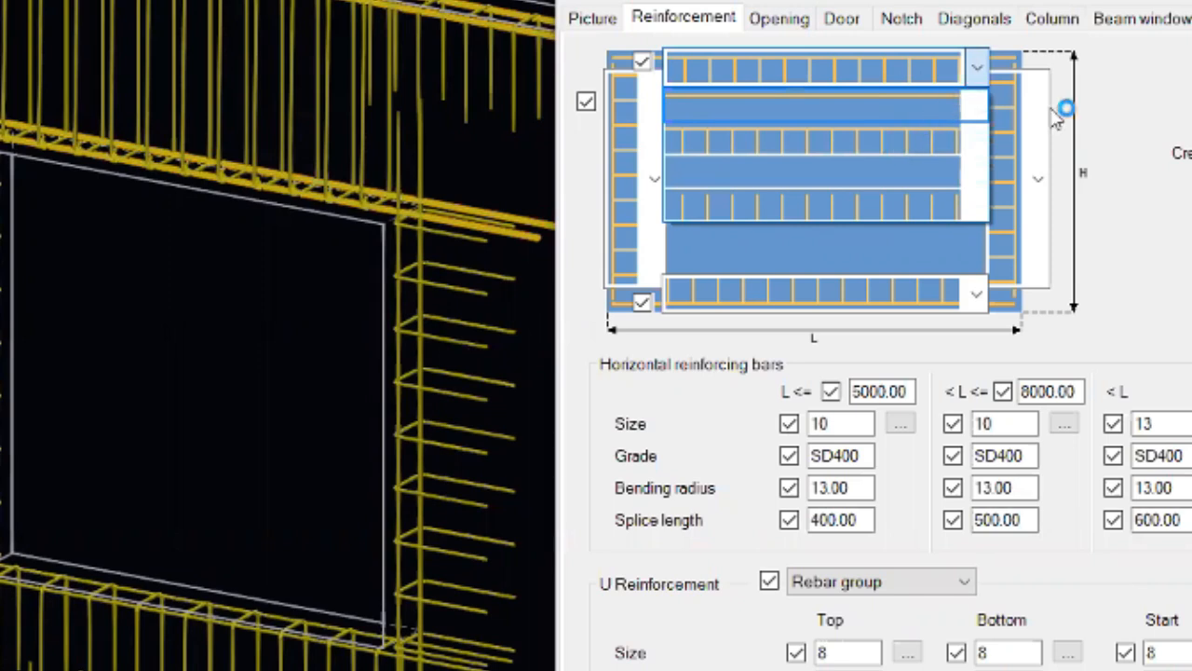
{"action": "left_click", "coordinate": [828, 146]}
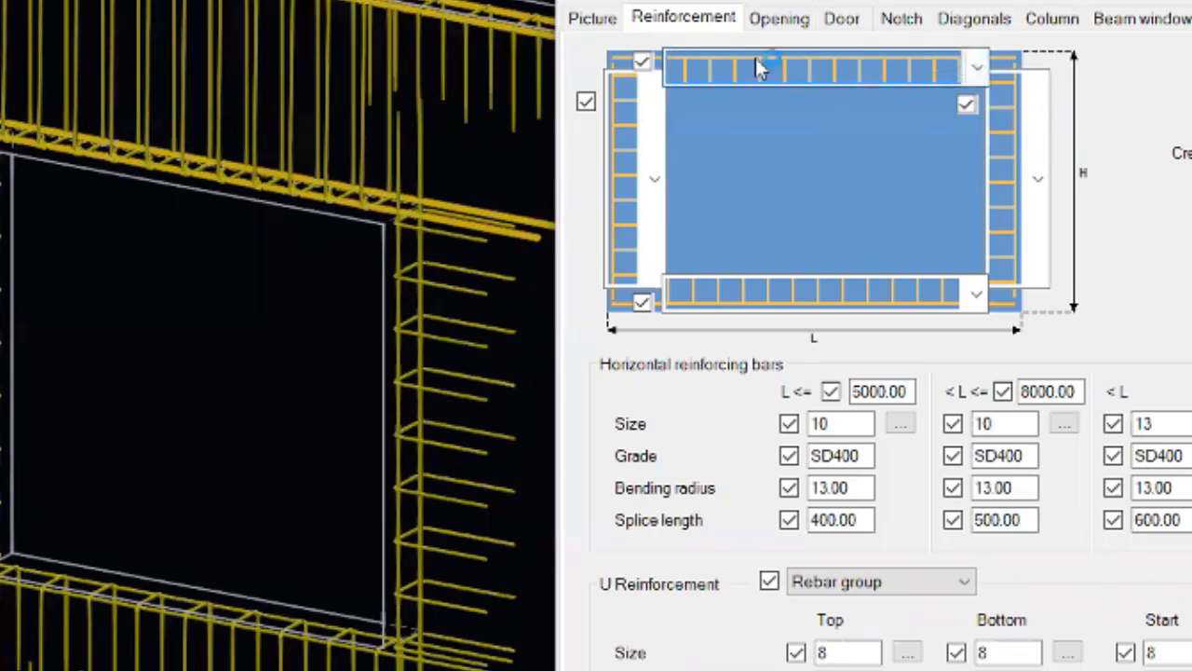
{"action": "scroll", "coordinate": [237, 113], "scroll_direction": "down", "scroll_amount": 2}
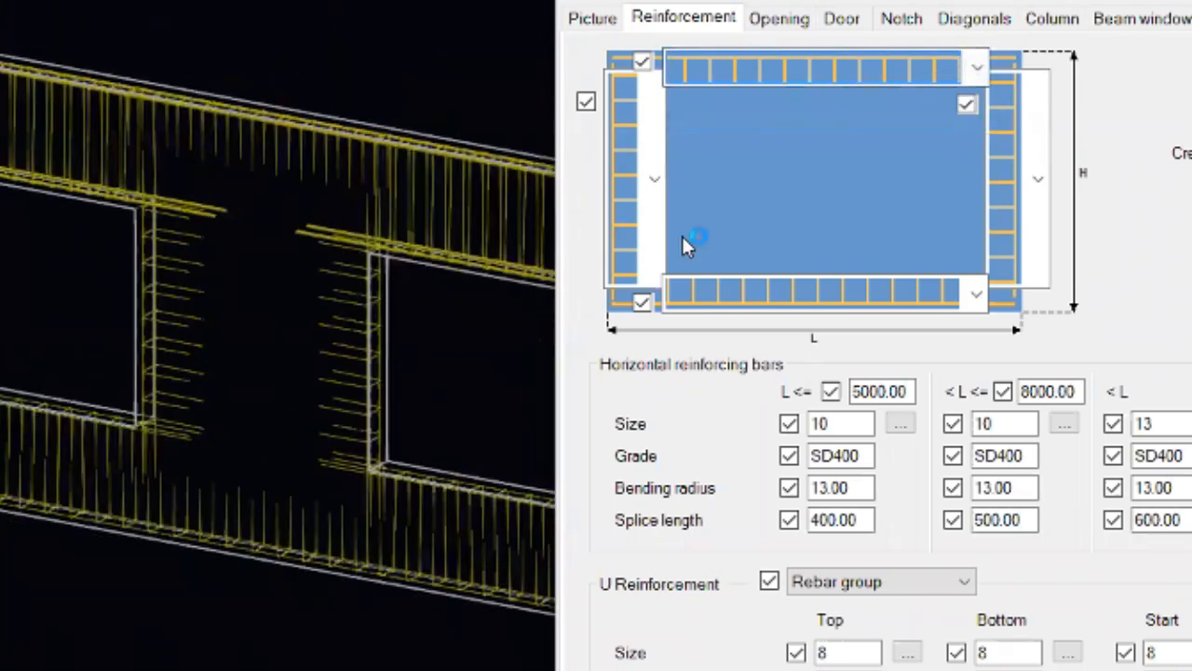
{"action": "left_click", "coordinate": [976, 67]}
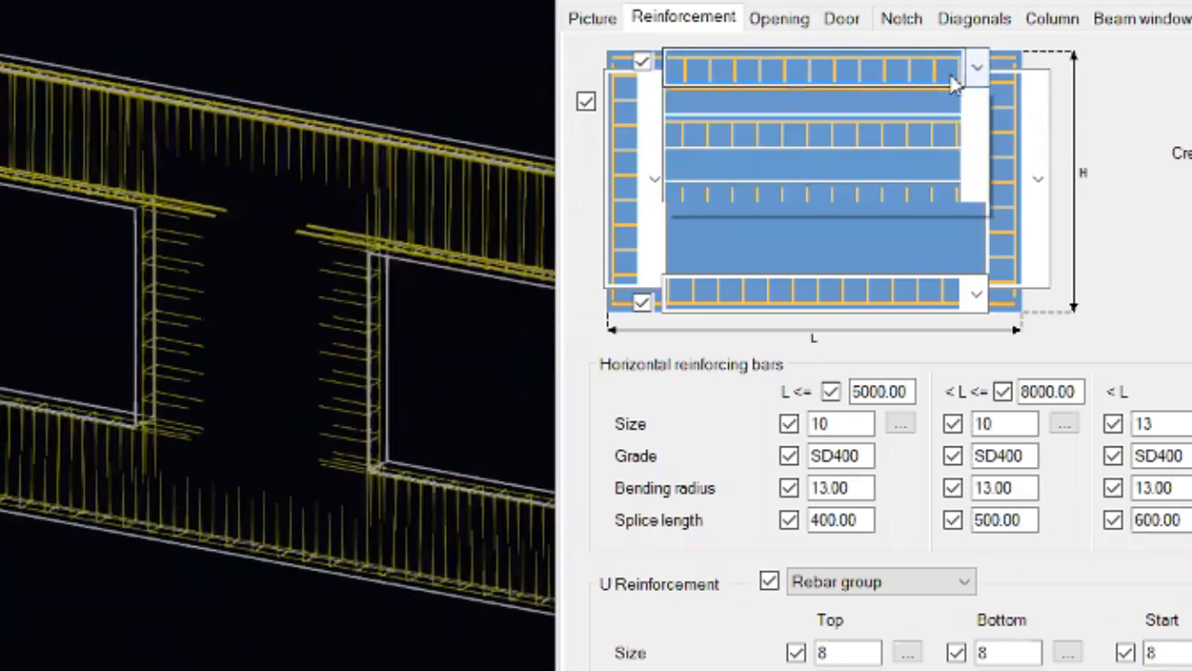
{"action": "left_click", "coordinate": [847, 205]}
- Look through the opening reinforcement settings and the layout options above the opening
{"action": "left_click", "coordinate": [779, 19]}
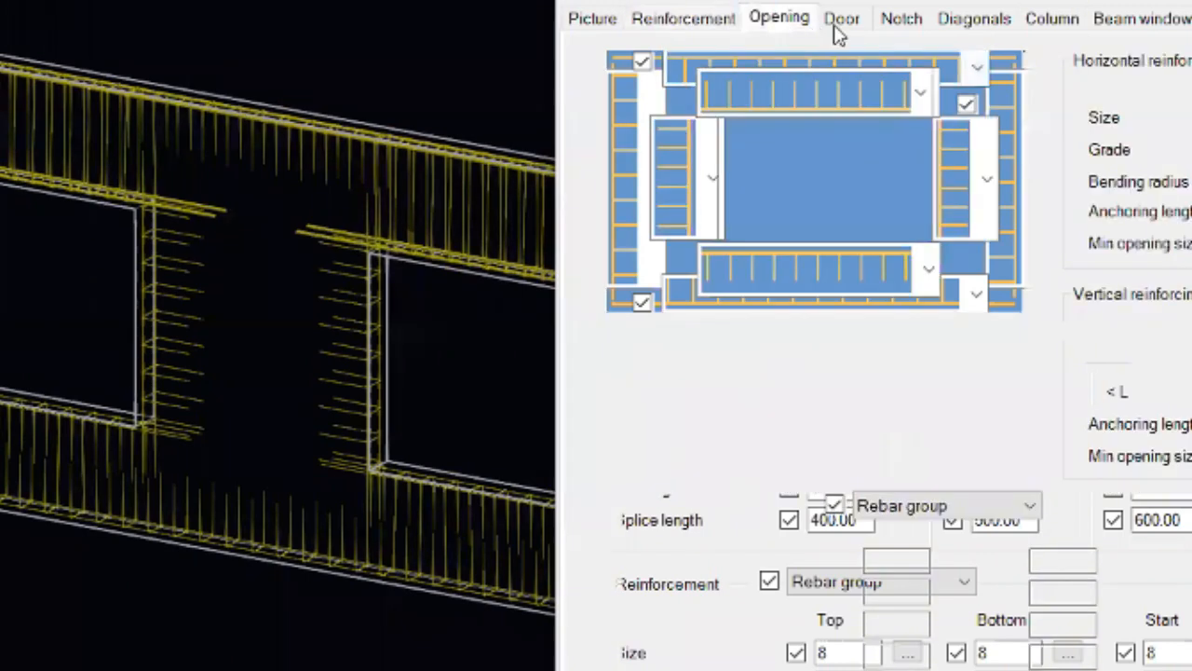
{"action": "scroll", "coordinate": [133, 239], "scroll_direction": "up", "scroll_amount": 3}
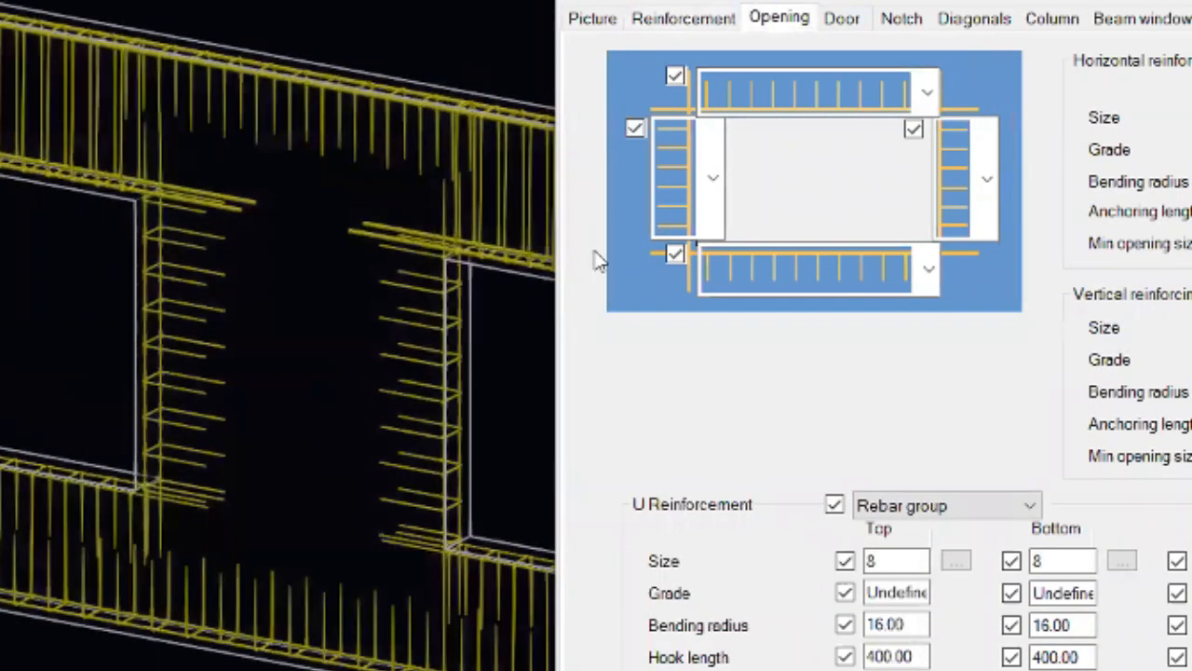
{"action": "left_click", "coordinate": [927, 88]}
{"action": "left_click", "coordinate": [928, 87]}
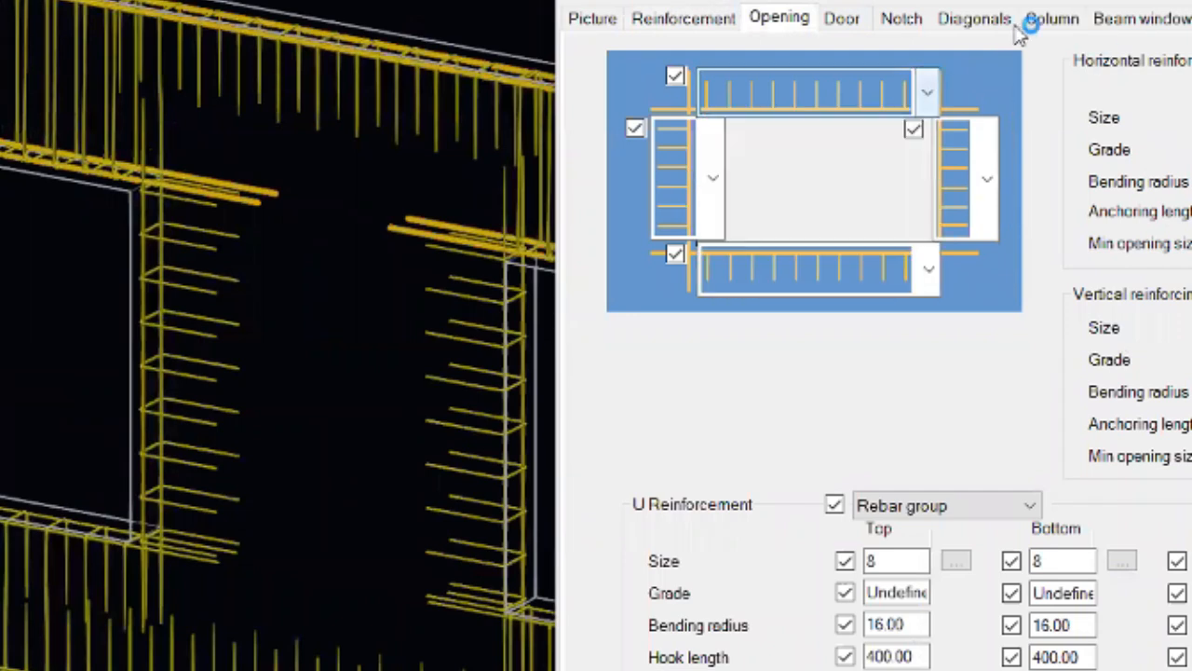
- Review the door, notch, diagonal and column reinforcement settings, including the column layout options
{"action": "left_click", "coordinate": [846, 16]}
{"action": "left_click", "coordinate": [904, 17]}
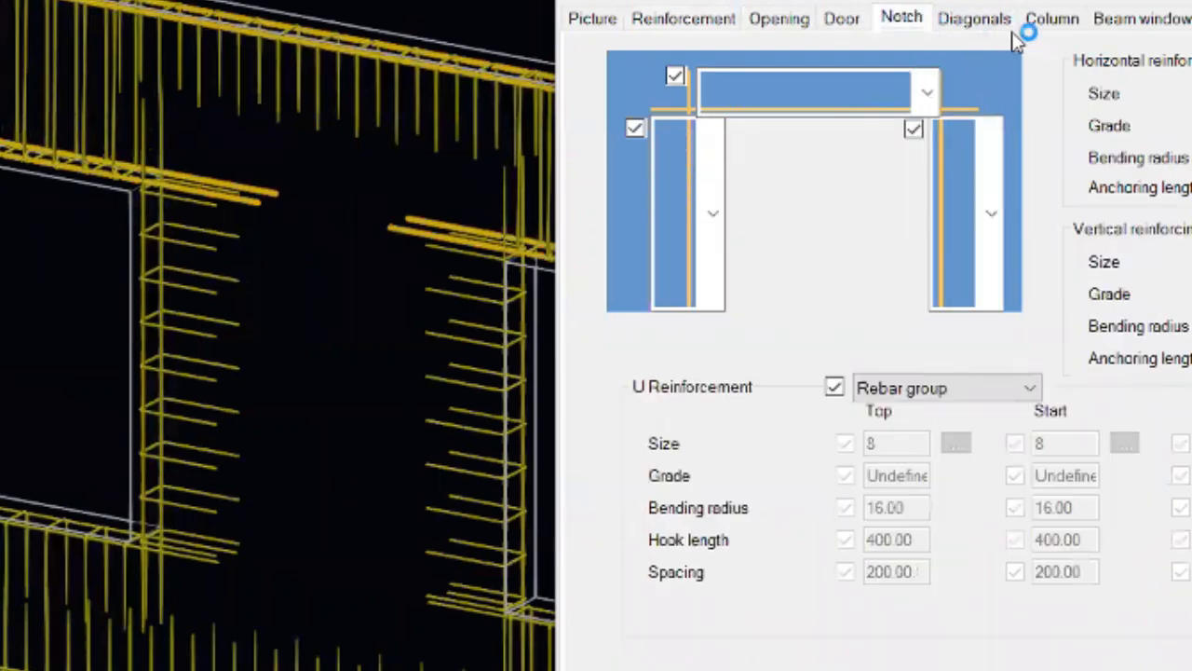
{"action": "left_click", "coordinate": [986, 23]}
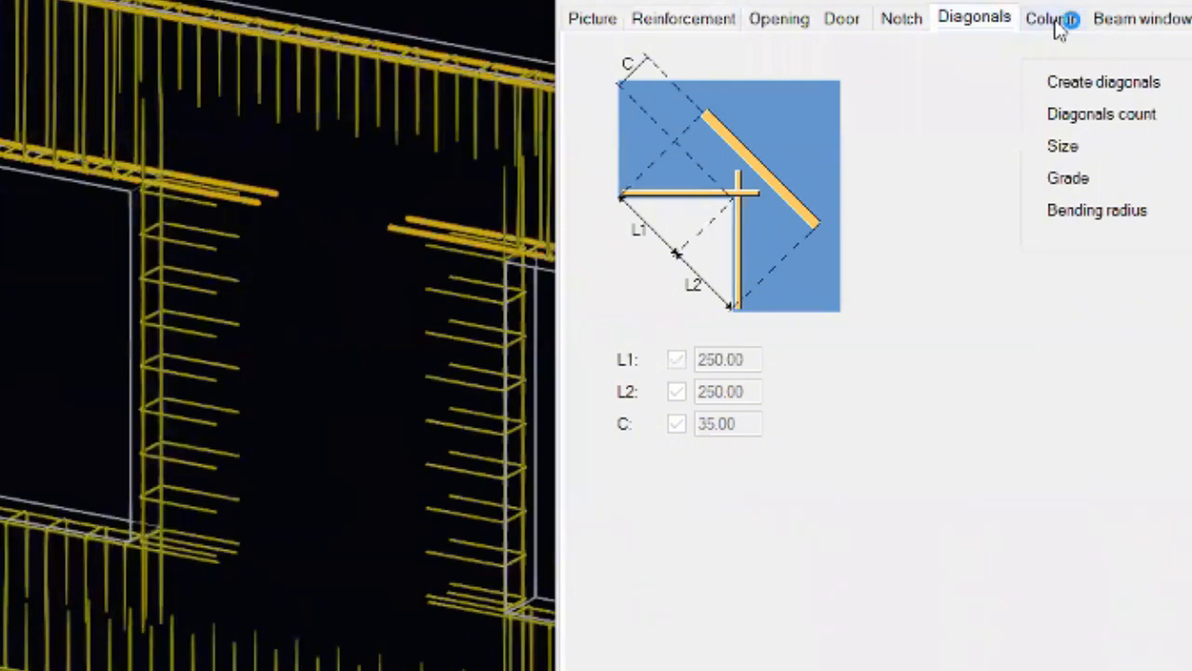
{"action": "left_click", "coordinate": [1056, 23]}
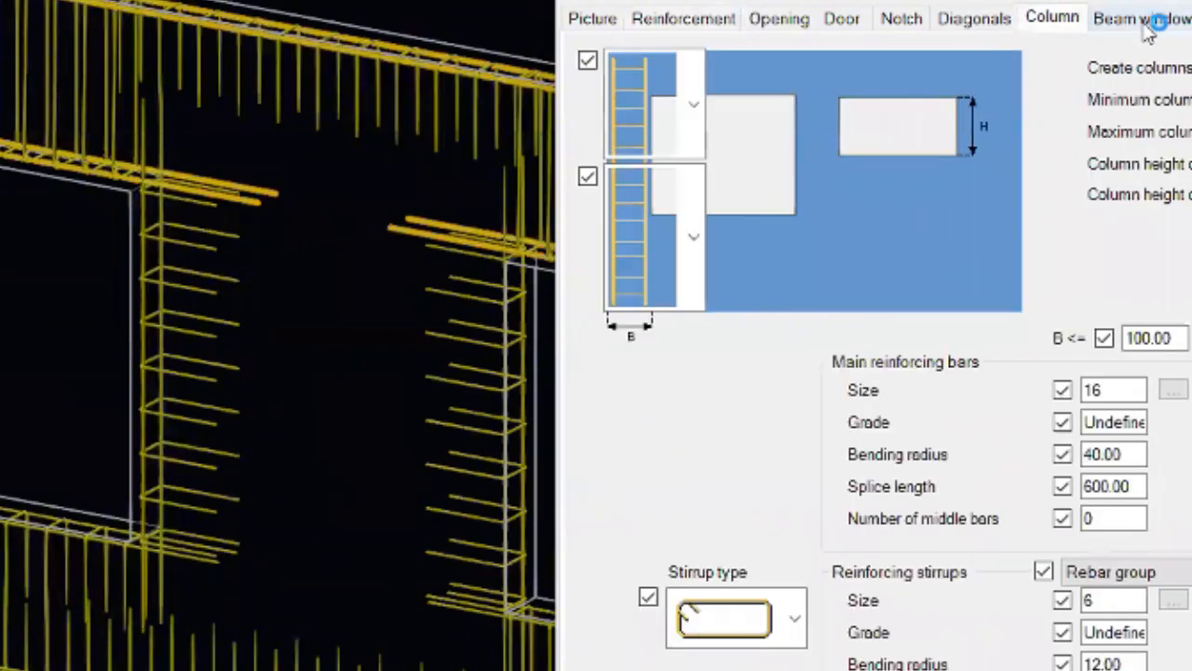
{"action": "left_click", "coordinate": [698, 111]}
{"action": "left_click", "coordinate": [697, 112]}
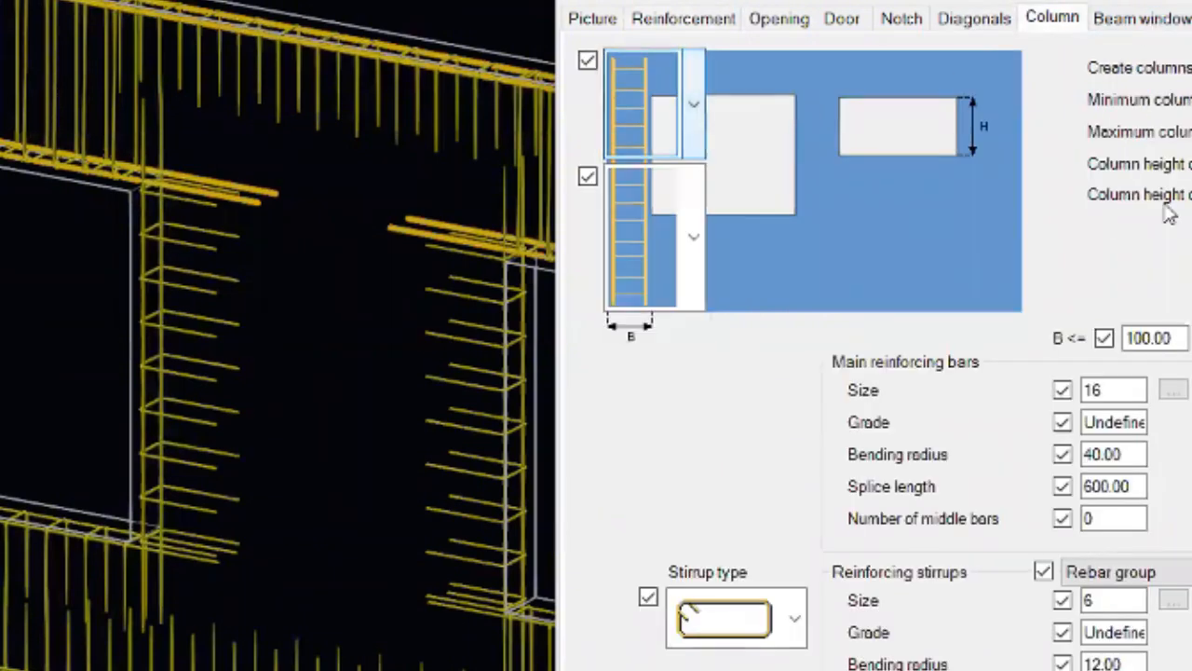
- Review the window beam settings and compare them with the bars above and below the panel's window openings
{"action": "left_click", "coordinate": [1146, 19]}
{"action": "left_click", "coordinate": [1191, 19]}
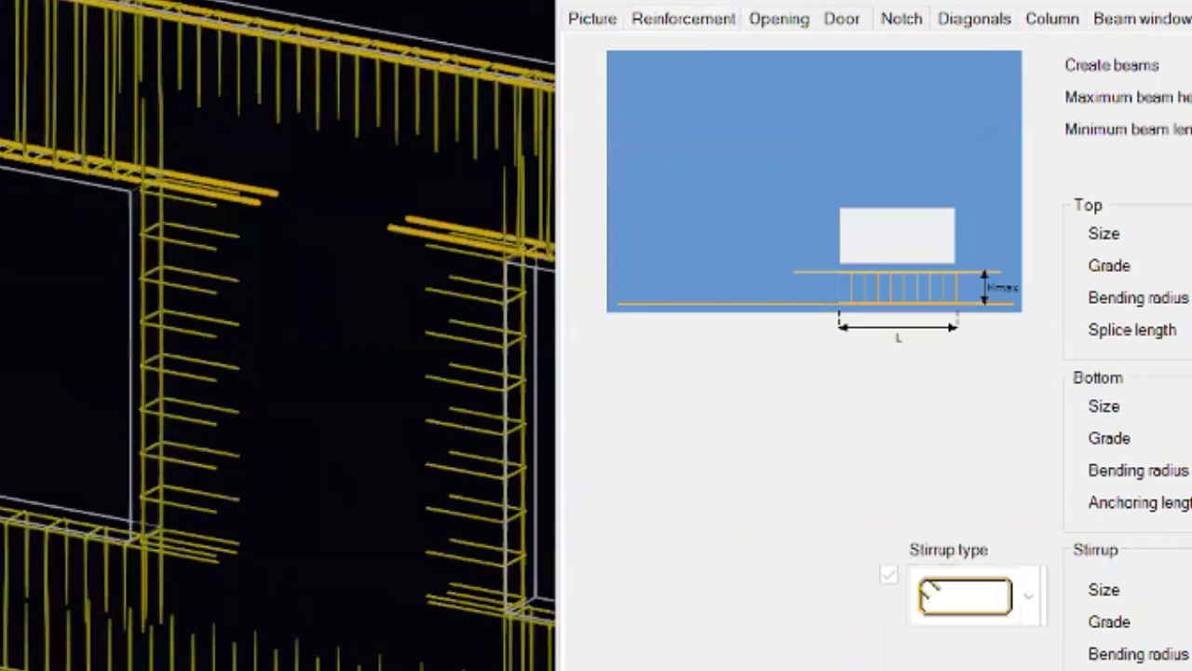
{"action": "left_click", "coordinate": [1152, 17]}
{"action": "scroll", "coordinate": [242, 431], "scroll_direction": "down", "scroll_amount": 5}
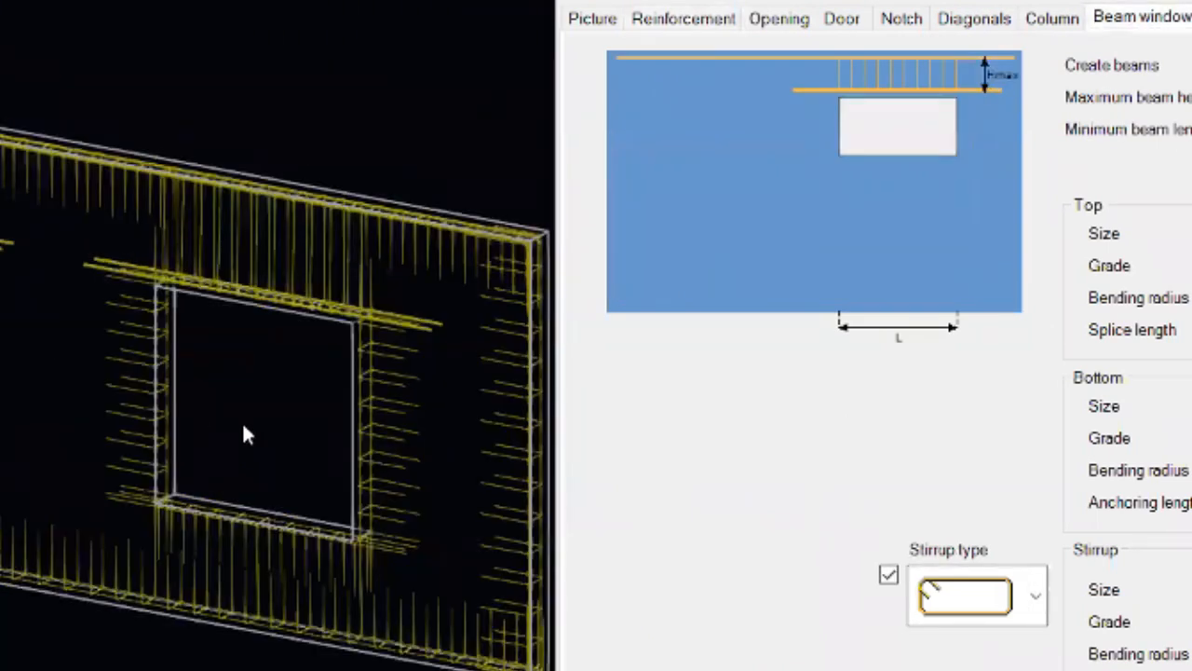
{"action": "scroll", "coordinate": [413, 301], "scroll_direction": "up", "scroll_amount": 4}
{"action": "scroll", "coordinate": [412, 306], "scroll_direction": "down", "scroll_amount": 5}
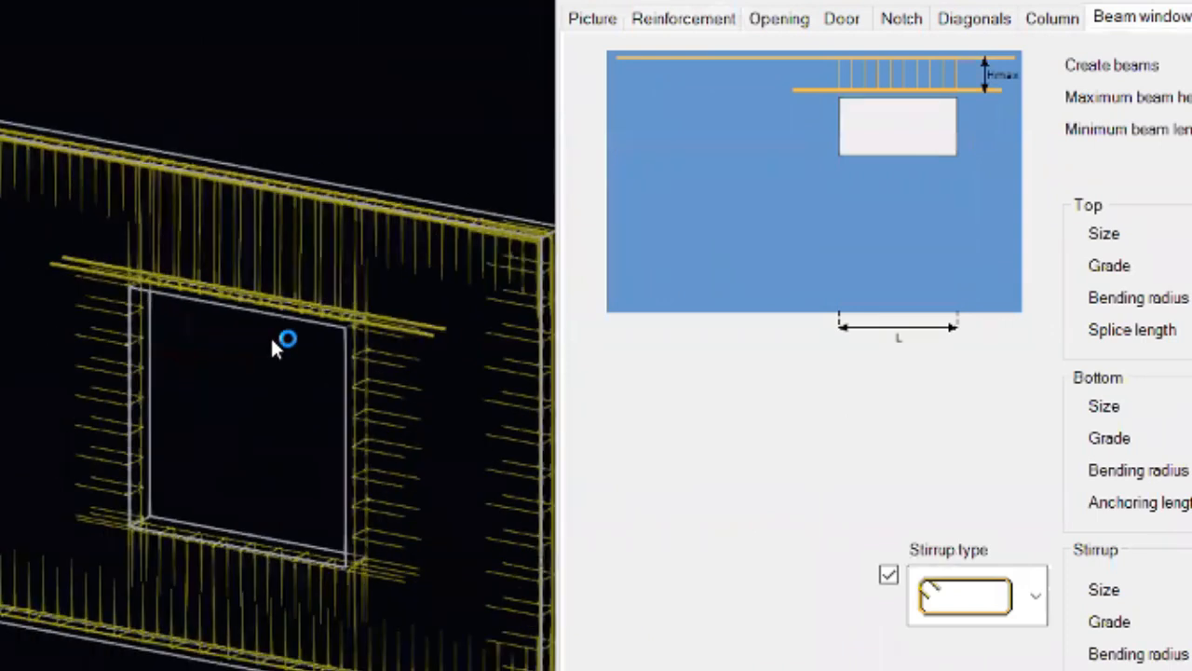
{"action": "middle_click_drag", "start_coordinate": [269, 261], "coordinate": [297, 198]}
{"action": "scroll", "coordinate": [115, 411], "scroll_direction": "up", "scroll_amount": 3}
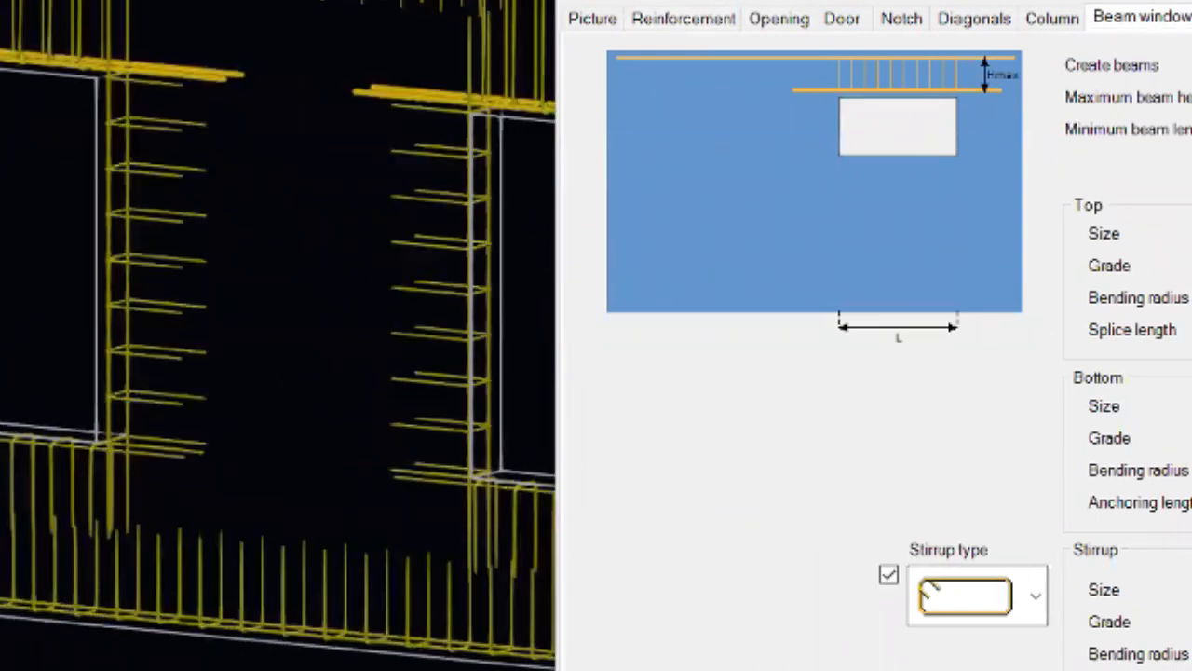
{"action": "middle_click_drag", "start_coordinate": [150, 319], "coordinate": [75, 326]}
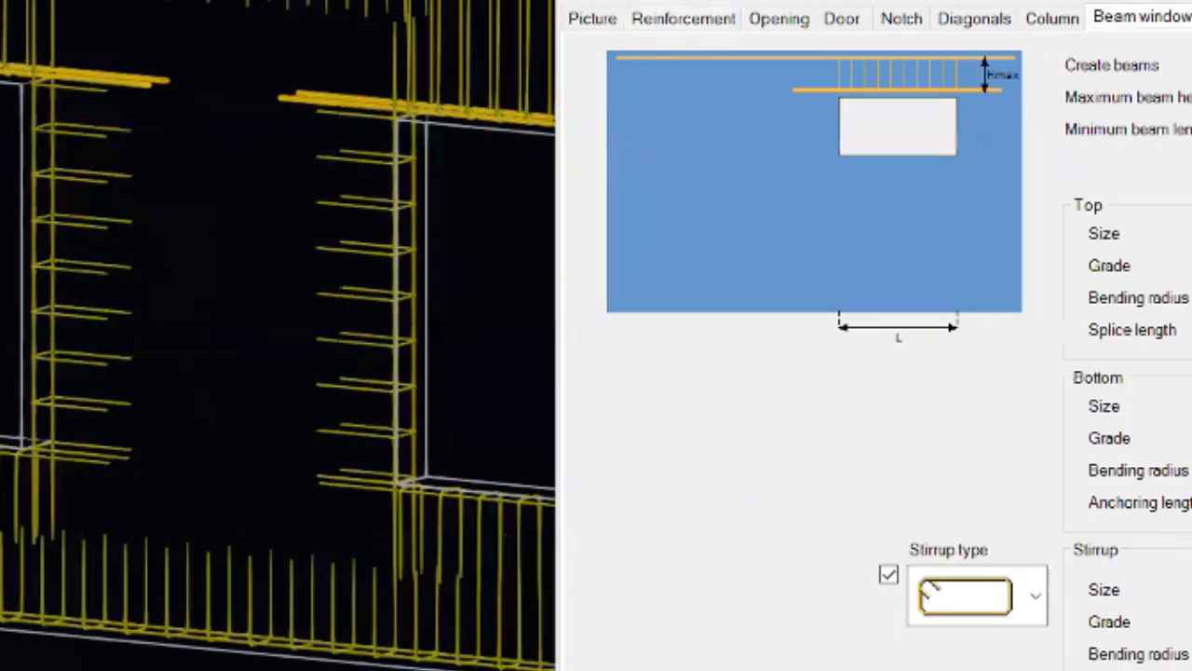
- Turn on beam creation below the window openings and apply it to the panel's reinforcement
{"action": "left_click", "coordinate": [1191, 18]}
{"action": "scroll", "coordinate": [448, 522], "scroll_direction": "down", "scroll_amount": 3}
{"action": "scroll", "coordinate": [463, 523], "scroll_direction": "up", "scroll_amount": 5}
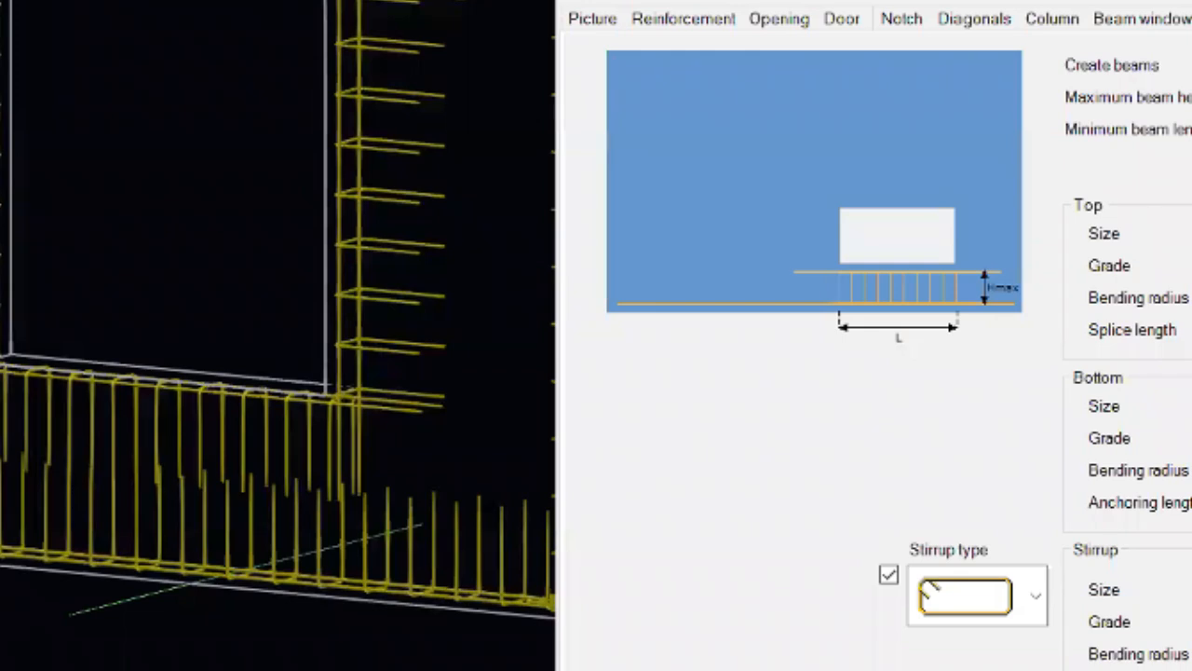
{"action": "scroll", "coordinate": [227, 607], "scroll_direction": "down", "scroll_amount": 2}
{"action": "scroll", "coordinate": [9, 503], "scroll_direction": "up", "scroll_amount": 4}
{"action": "scroll", "coordinate": [4, 559], "scroll_direction": "up", "scroll_amount": 1}
{"action": "left_click", "coordinate": [3, 559]}
{"action": "scroll", "coordinate": [71, 479], "scroll_direction": "up", "scroll_amount": 3}
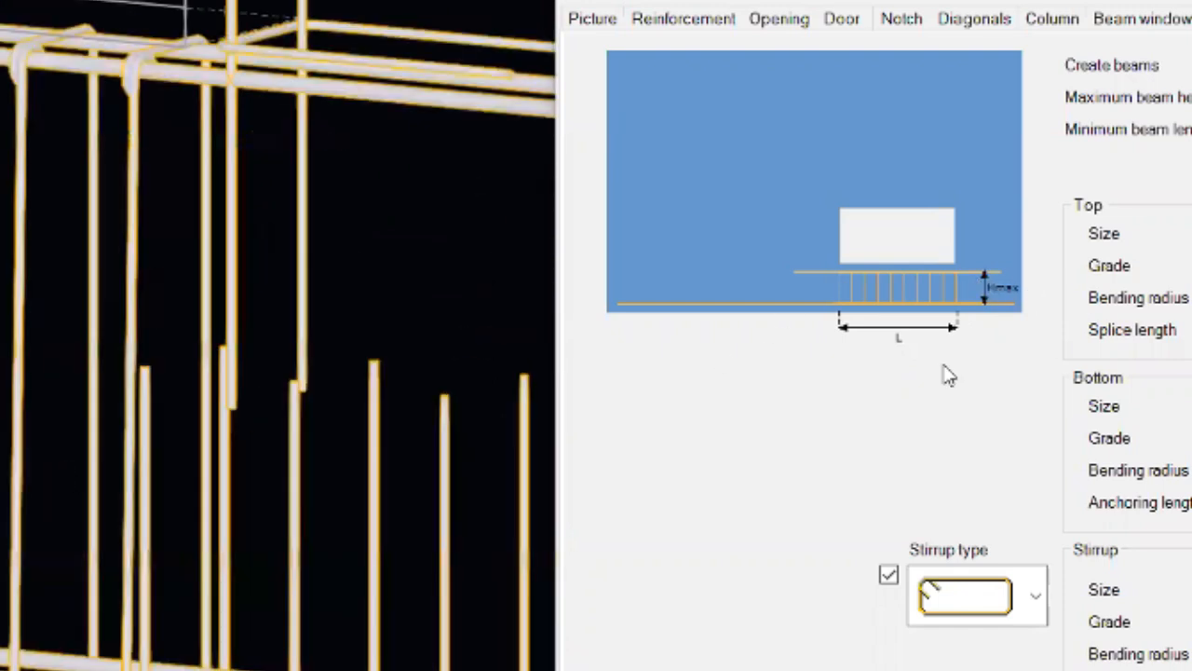
- Examine the beam bars and stirrups below the window openings and compare them with those above
{"action": "scroll", "coordinate": [166, 652], "scroll_direction": "down", "scroll_amount": 5}
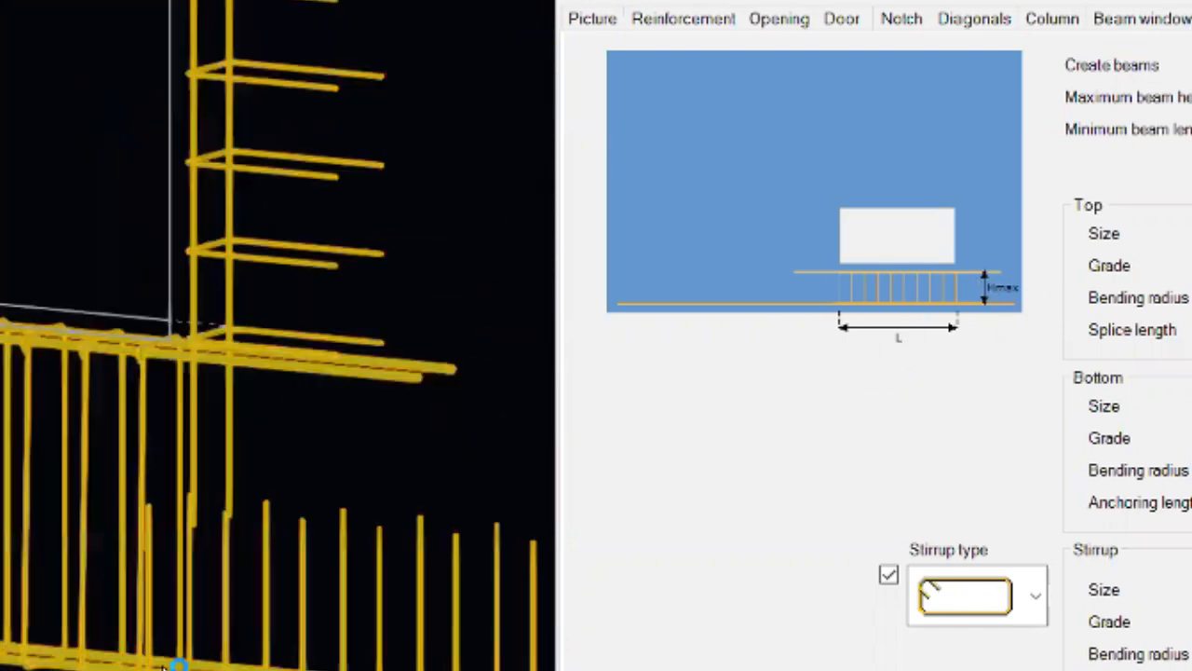
{"action": "scroll", "coordinate": [159, 495], "scroll_direction": "up", "scroll_amount": 5}
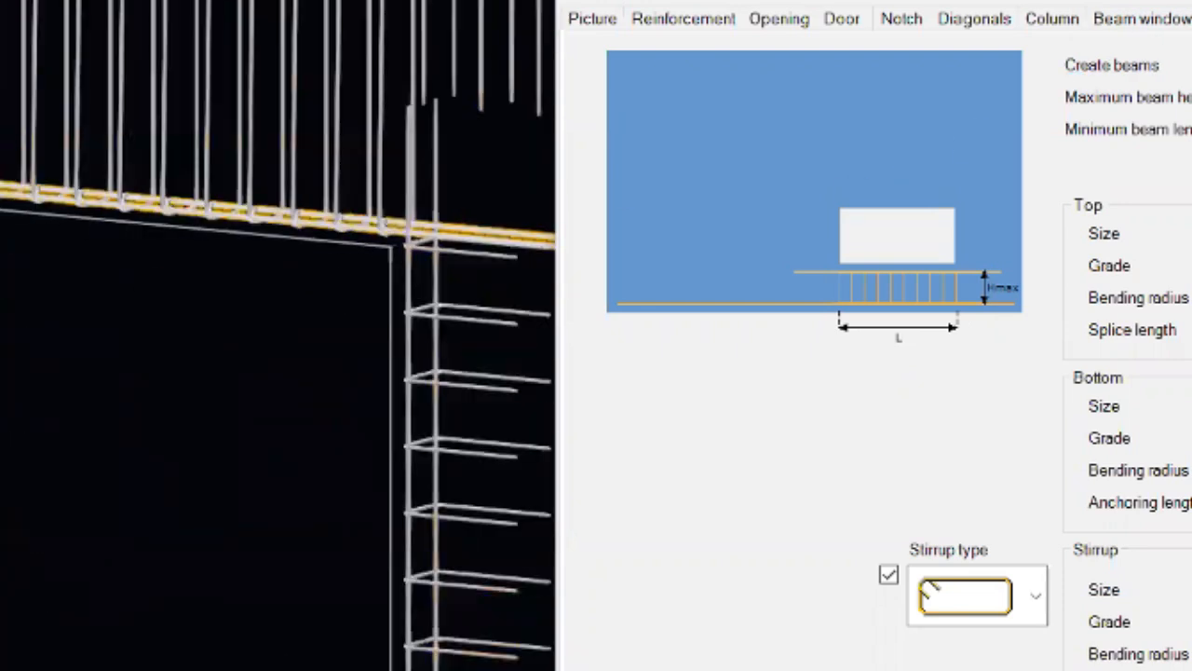
{"action": "scroll", "coordinate": [120, 184], "scroll_direction": "up", "scroll_amount": 5}
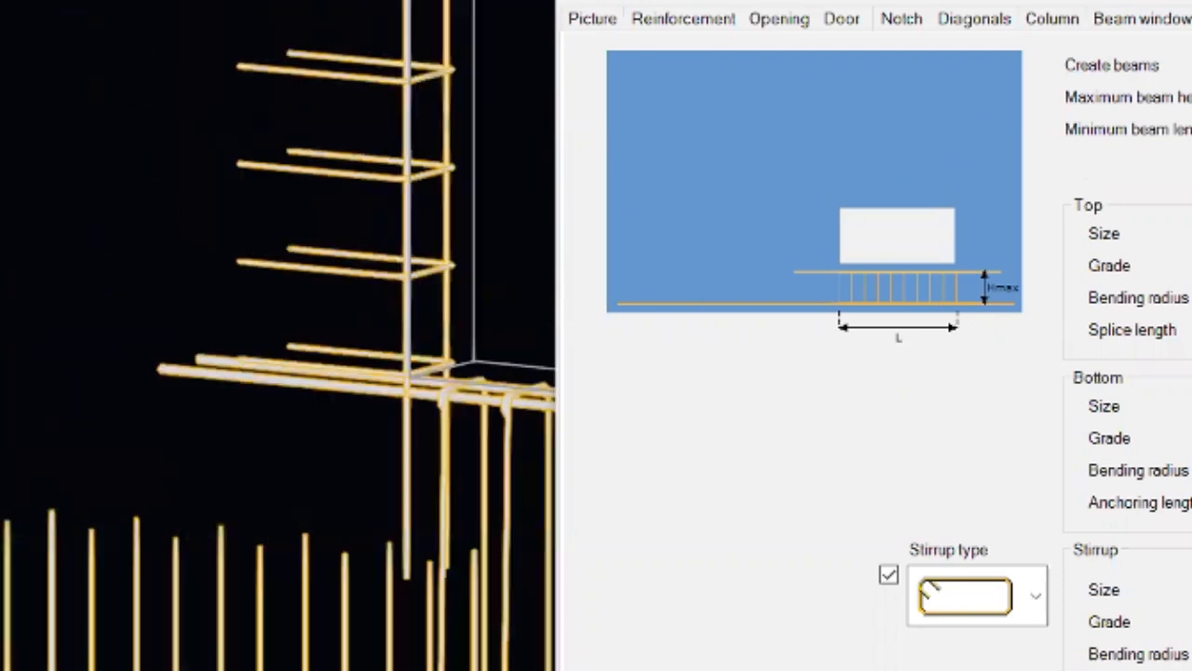
{"action": "scroll", "coordinate": [147, 387], "scroll_direction": "down", "scroll_amount": 4}
{"action": "scroll", "coordinate": [115, 56], "scroll_direction": "up", "scroll_amount": 4}
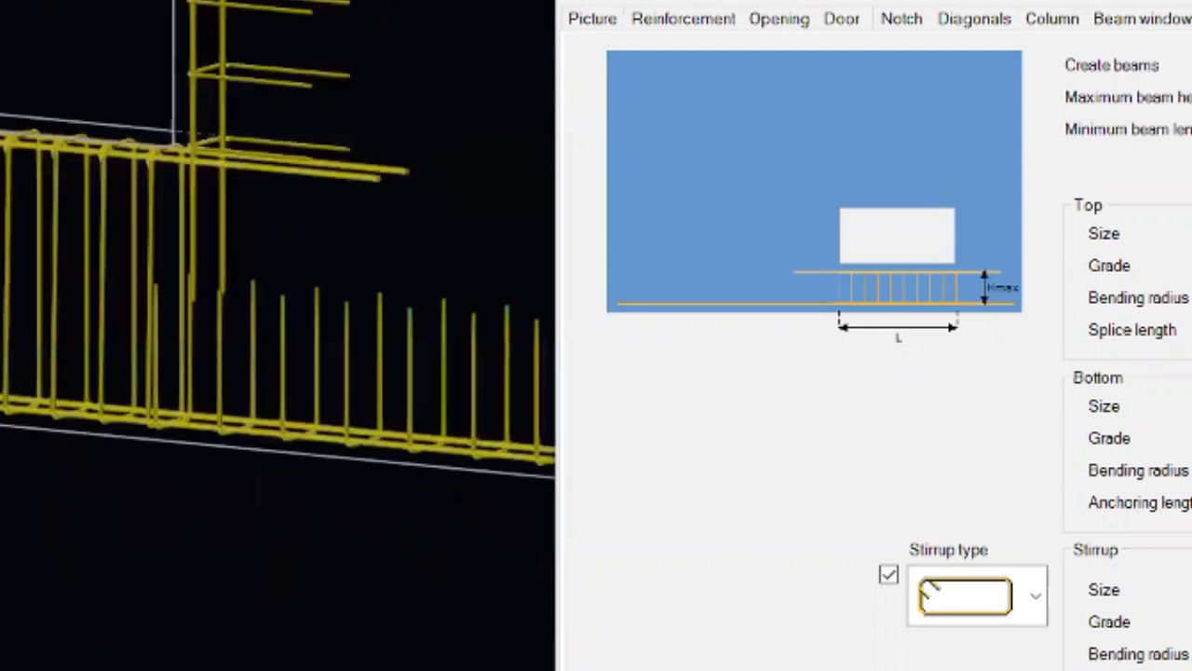
{"action": "scroll", "coordinate": [196, 410], "scroll_direction": "down", "scroll_amount": 3}
- Close the reinforcement settings and inspect the bars along the panel edges and around both window openings
{"action": "middle_click_drag", "start_coordinate": [224, 114], "coordinate": [169, 270]}
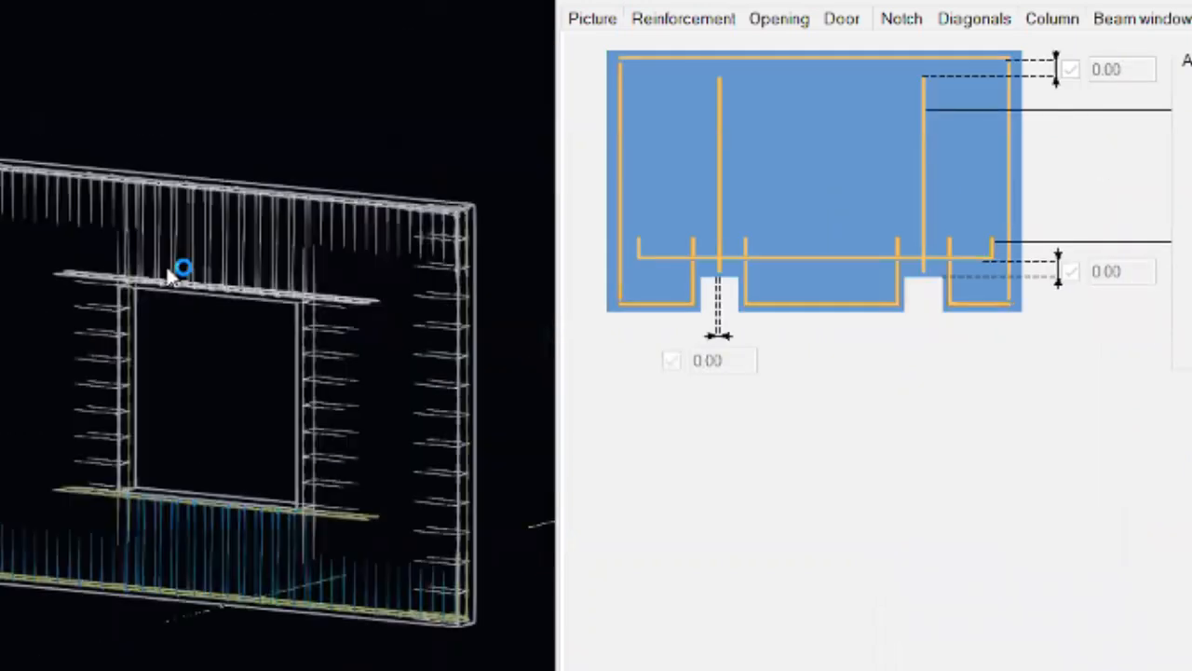
{"action": "left_click", "coordinate": [1088, 11]}
{"action": "left_click", "coordinate": [587, 22]}
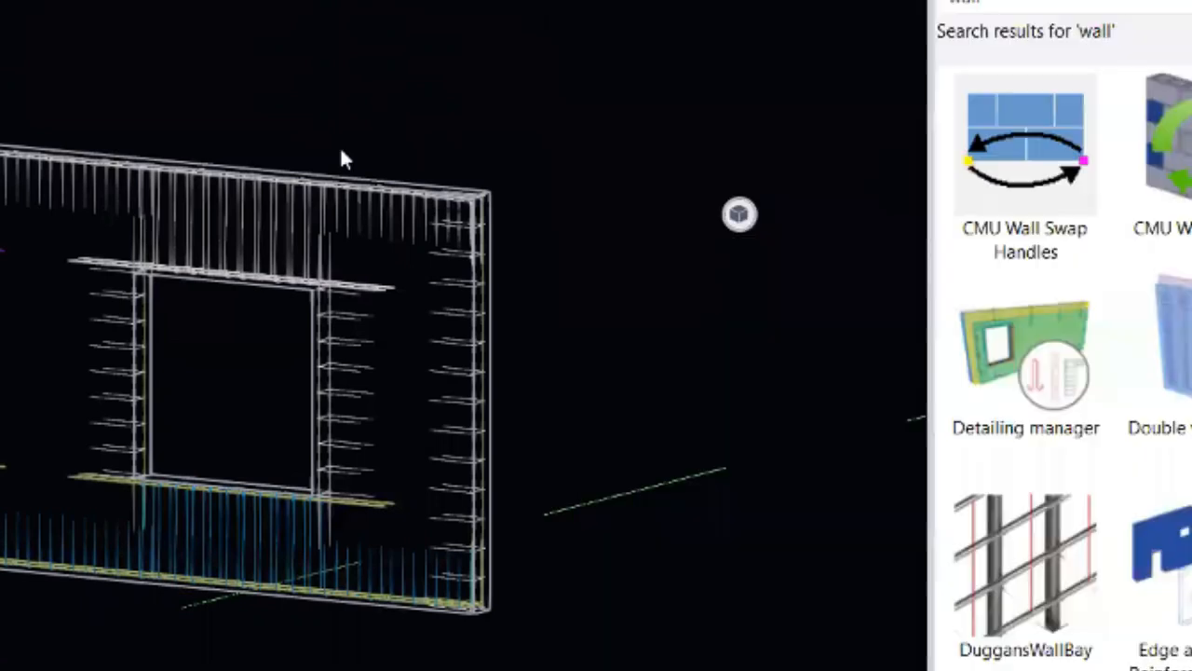
{"action": "scroll", "coordinate": [340, 149], "scroll_direction": "down", "scroll_amount": 3}
{"action": "scroll", "coordinate": [158, 186], "scroll_direction": "up", "scroll_amount": 5}
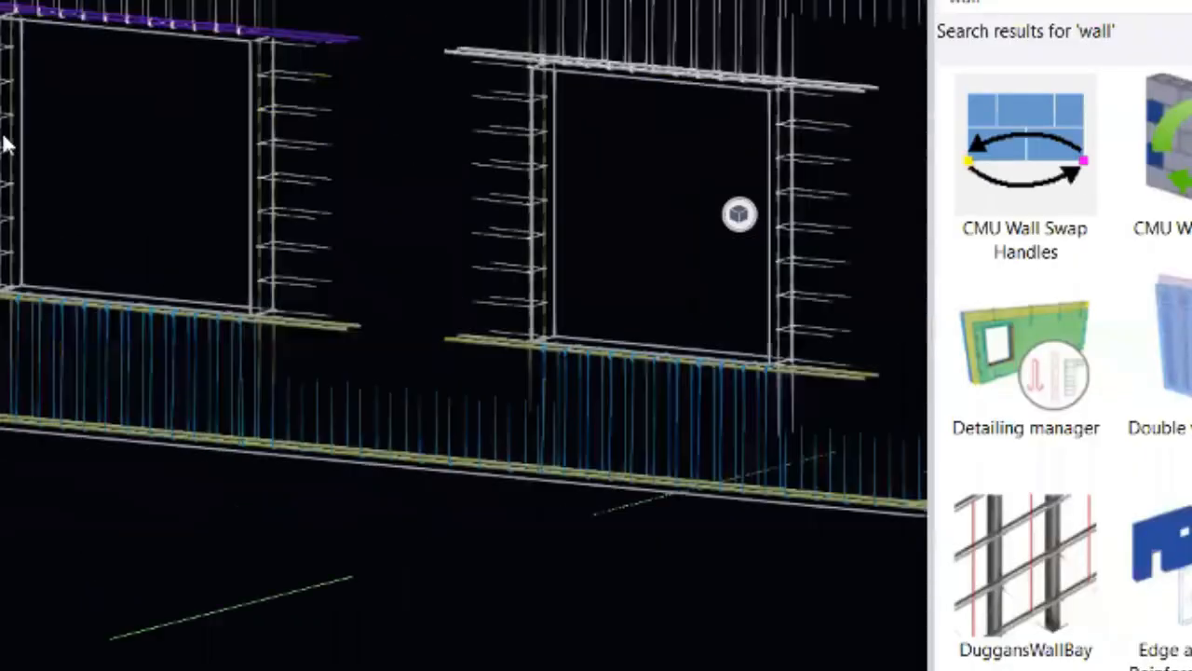
{"action": "middle_click_drag", "start_coordinate": [84, 307], "coordinate": [106, 480], "text": "ctrl"}
{"action": "scroll", "coordinate": [46, 424], "scroll_direction": "down", "scroll_amount": 3}
{"action": "scroll", "coordinate": [250, 220], "scroll_direction": "up", "scroll_amount": 2}
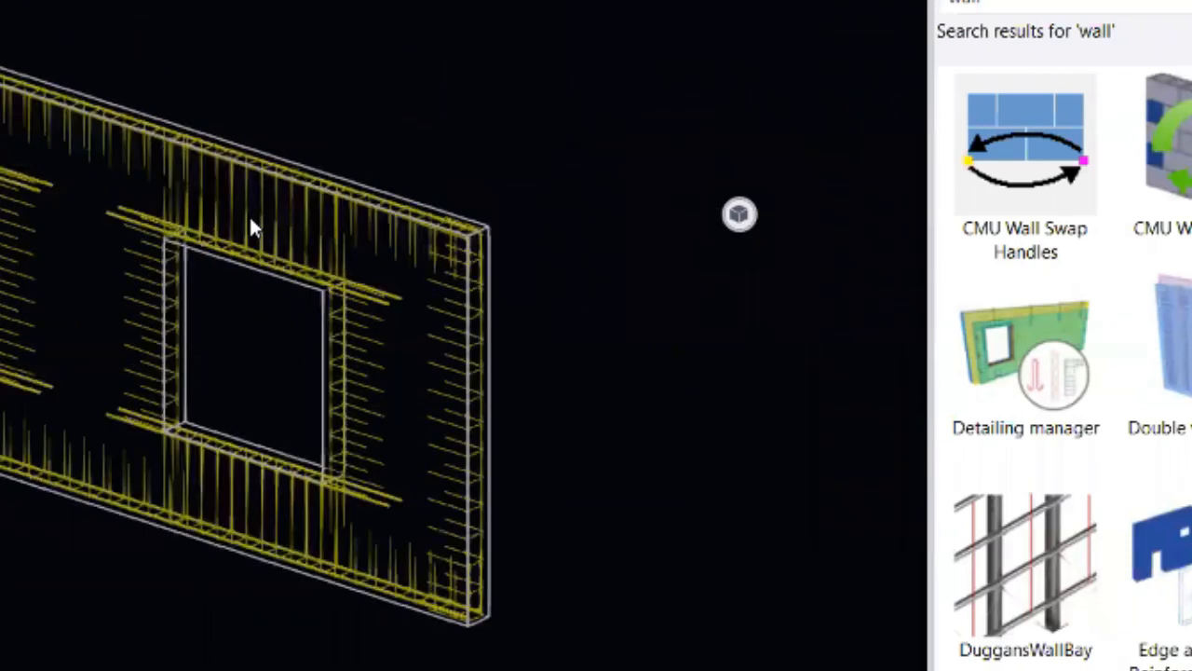
{"action": "middle_click_drag", "start_coordinate": [298, 453], "coordinate": [386, 410], "text": "ctrl"}
{"action": "middle_click_drag", "start_coordinate": [158, 360], "coordinate": [808, 19]}
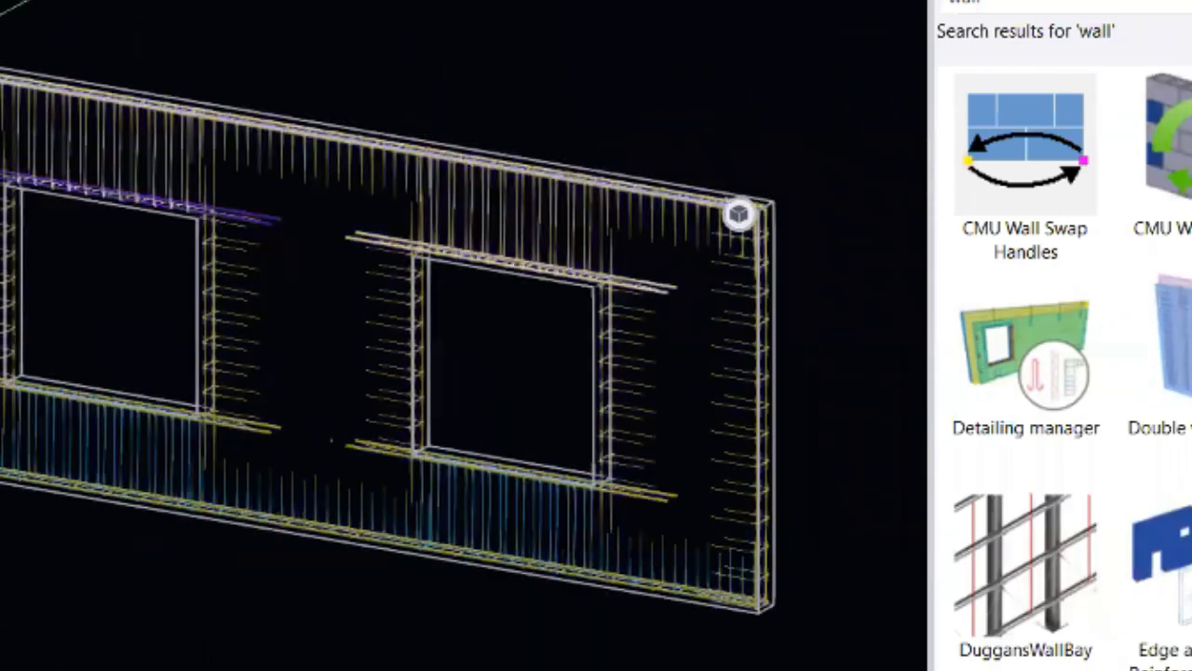
{"action": "scroll", "coordinate": [172, 219], "scroll_direction": "up", "scroll_amount": 5}
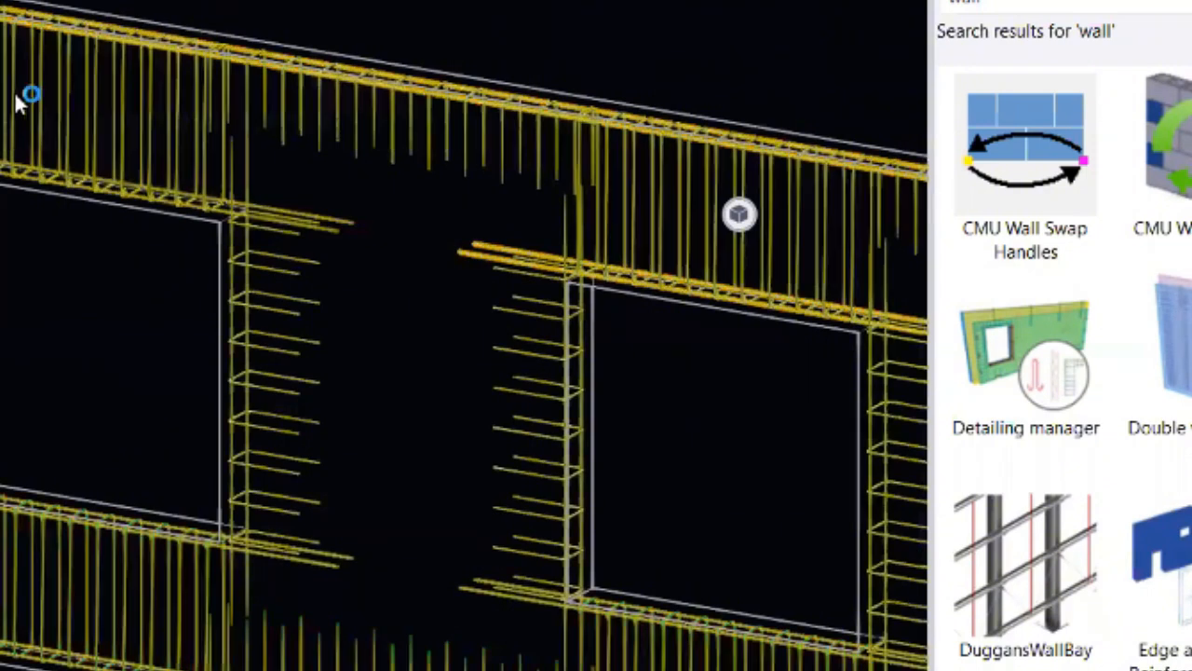
- Open the wall panel component beside Wall layout T connector in the catalog, view its longitudinal rebar settings, and close it
{"action": "scroll", "coordinate": [1062, 373], "scroll_direction": "down", "scroll_amount": 5}
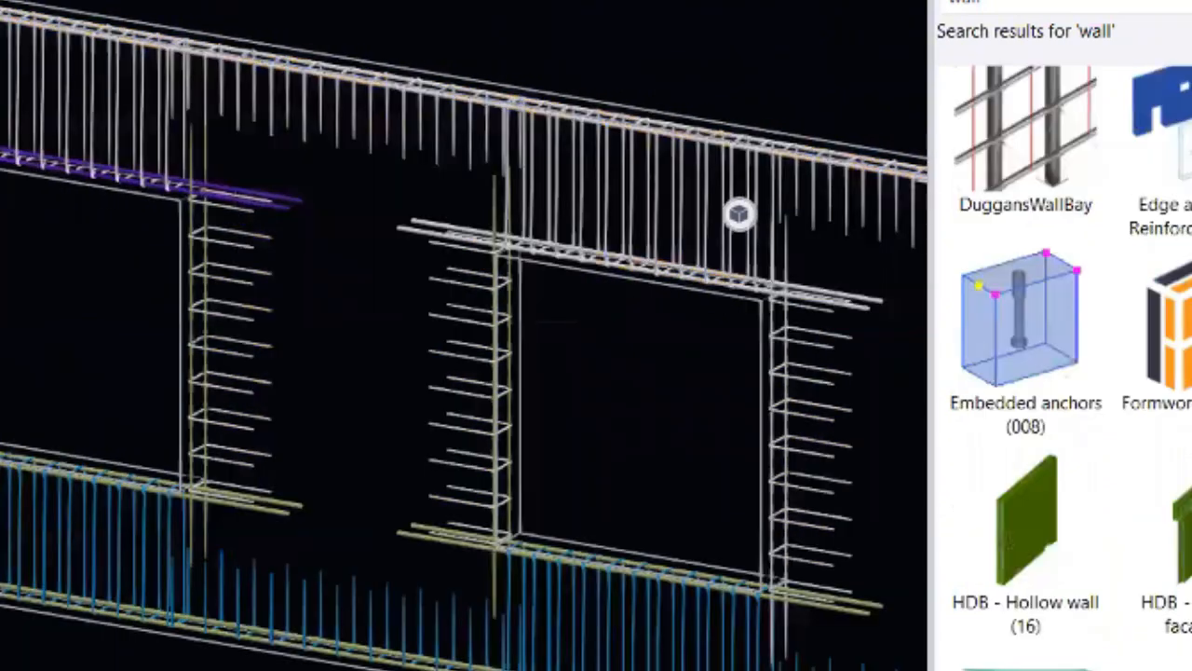
{"action": "scroll", "coordinate": [1062, 372], "scroll_direction": "down", "scroll_amount": 2}
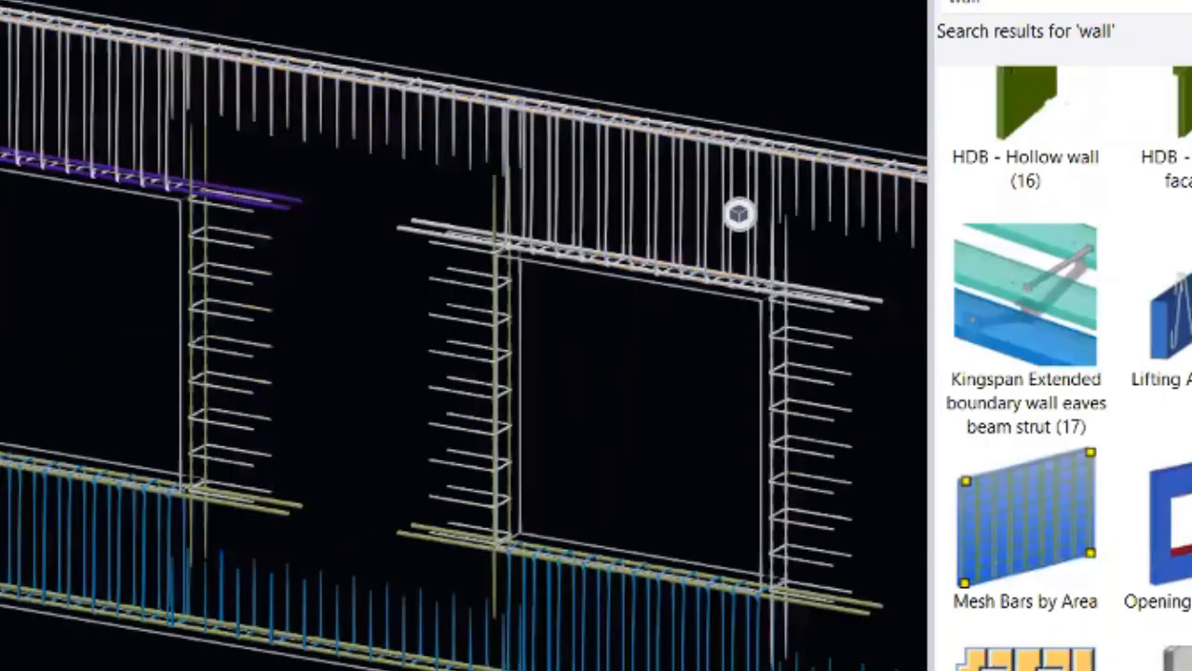
{"action": "scroll", "coordinate": [1062, 373], "scroll_direction": "down", "scroll_amount": 10}
{"action": "scroll", "coordinate": [1062, 372], "scroll_direction": "down", "scroll_amount": 5}
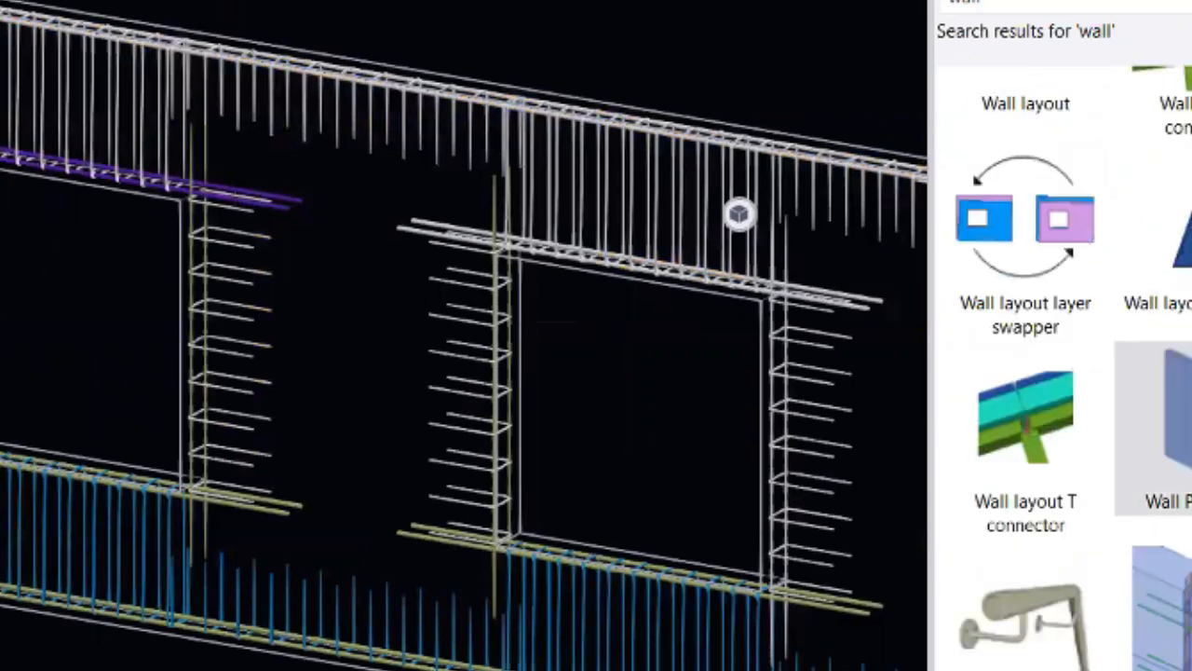
{"action": "double_click", "coordinate": [1116, 398]}
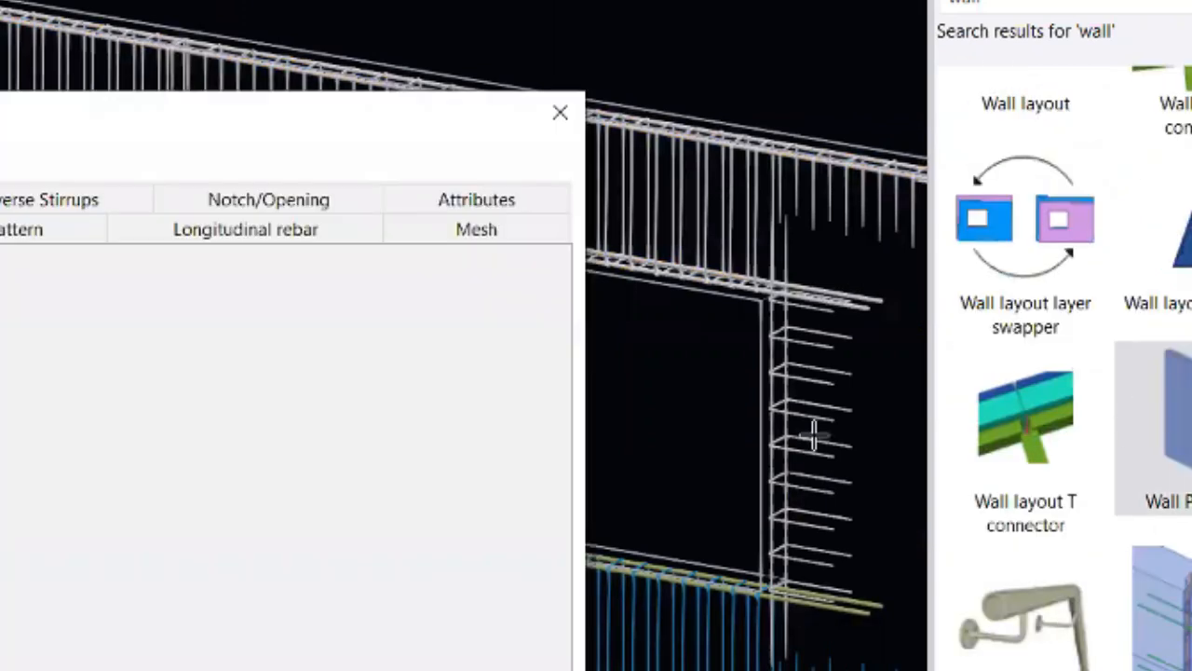
{"action": "left_click", "coordinate": [226, 235]}
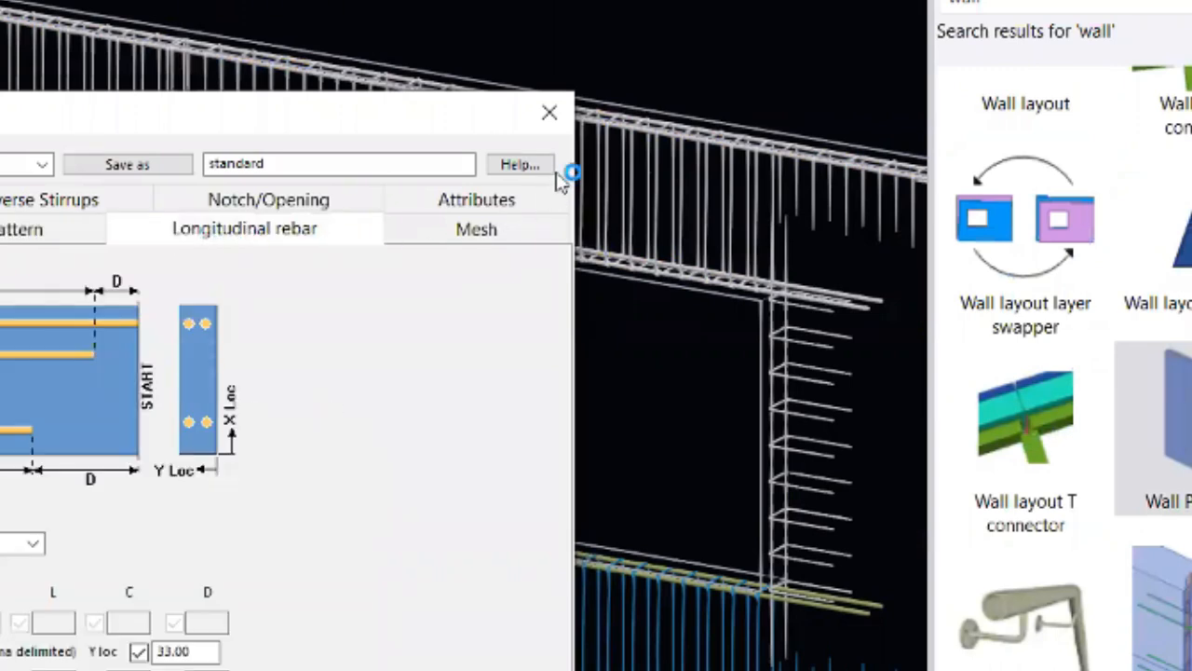
{"action": "left_click", "coordinate": [549, 112]}
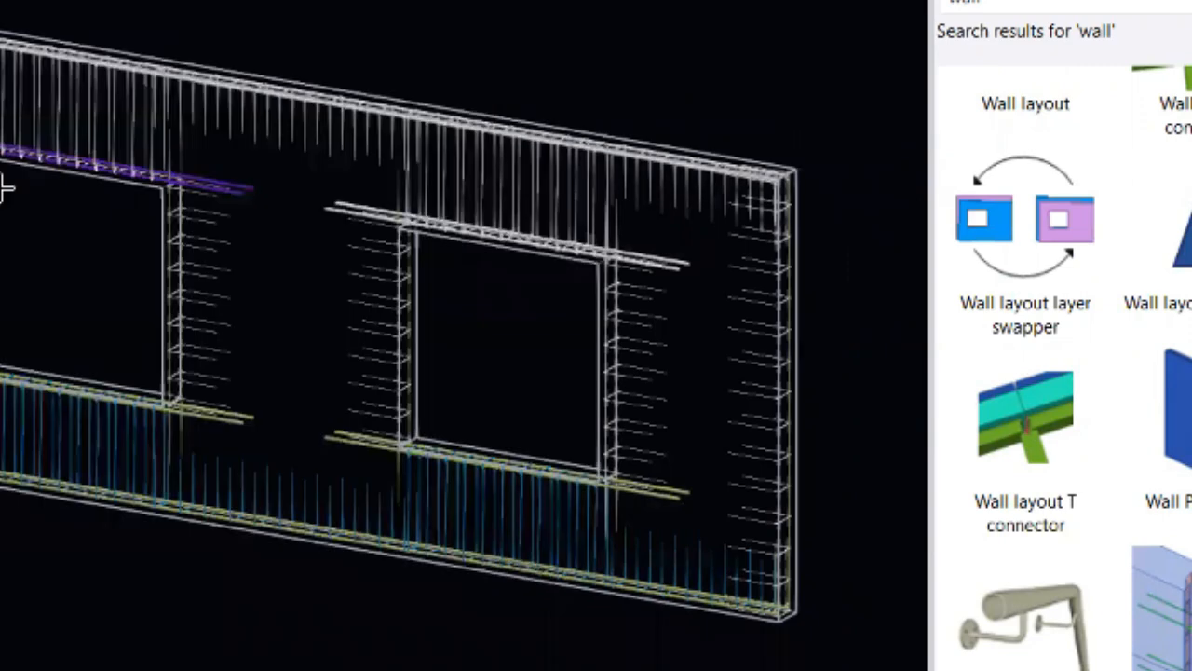
- Turn on the corner diagonals for the window openings and apply them to the panel's edge reinforcement
{"action": "right_click", "coordinate": [160, 177]}
{"action": "left_click", "coordinate": [183, 182]}
{"action": "scroll", "coordinate": [464, 304], "scroll_direction": "up", "scroll_amount": 3}
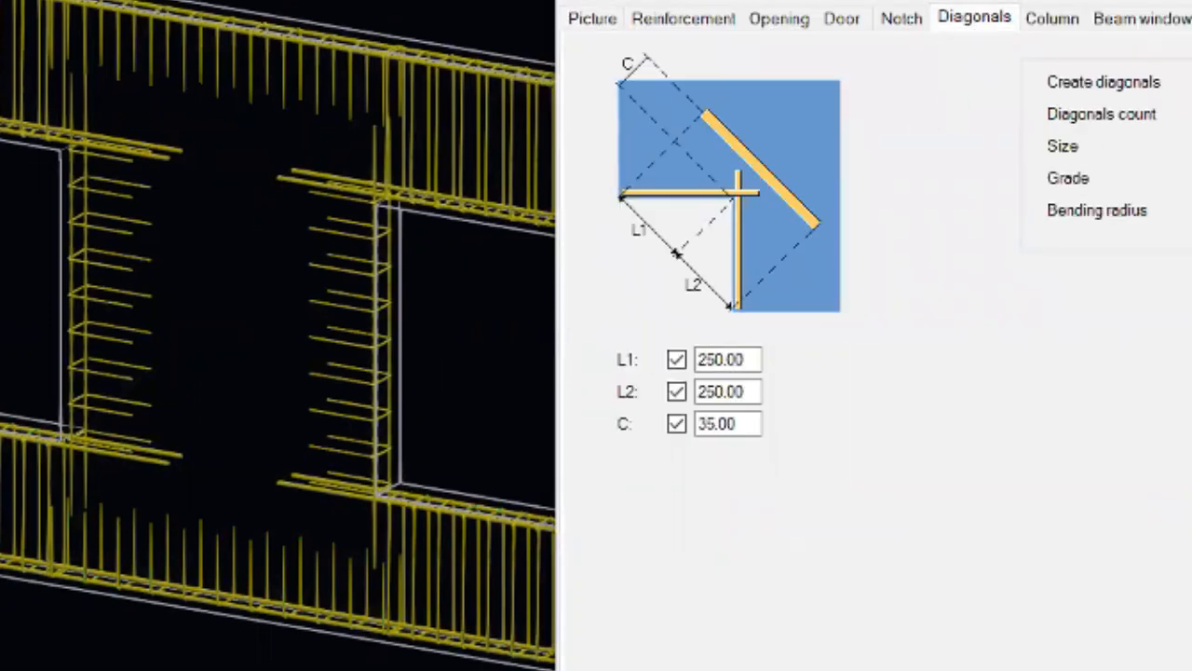
{"action": "scroll", "coordinate": [91, 130], "scroll_direction": "up", "scroll_amount": 5}
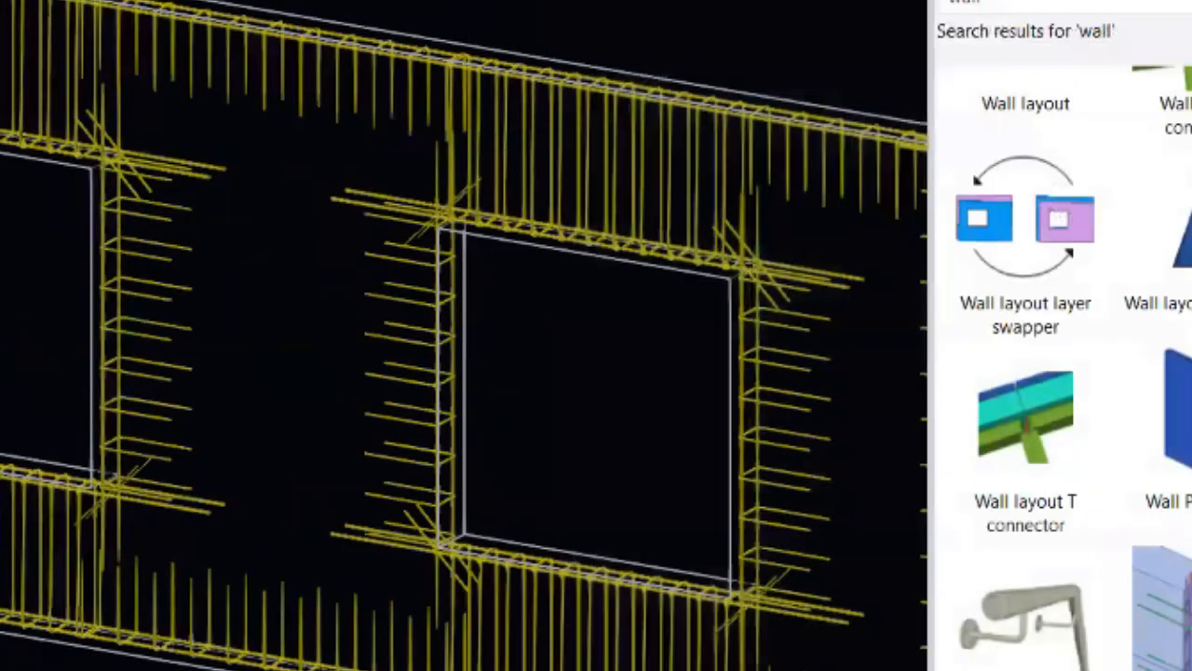
- Open the Mesh Bars by Area component from the catalog and set its bottom primary bars to size 16, grade SD400
{"action": "scroll", "coordinate": [1060, 354], "scroll_direction": "up", "scroll_amount": 10}
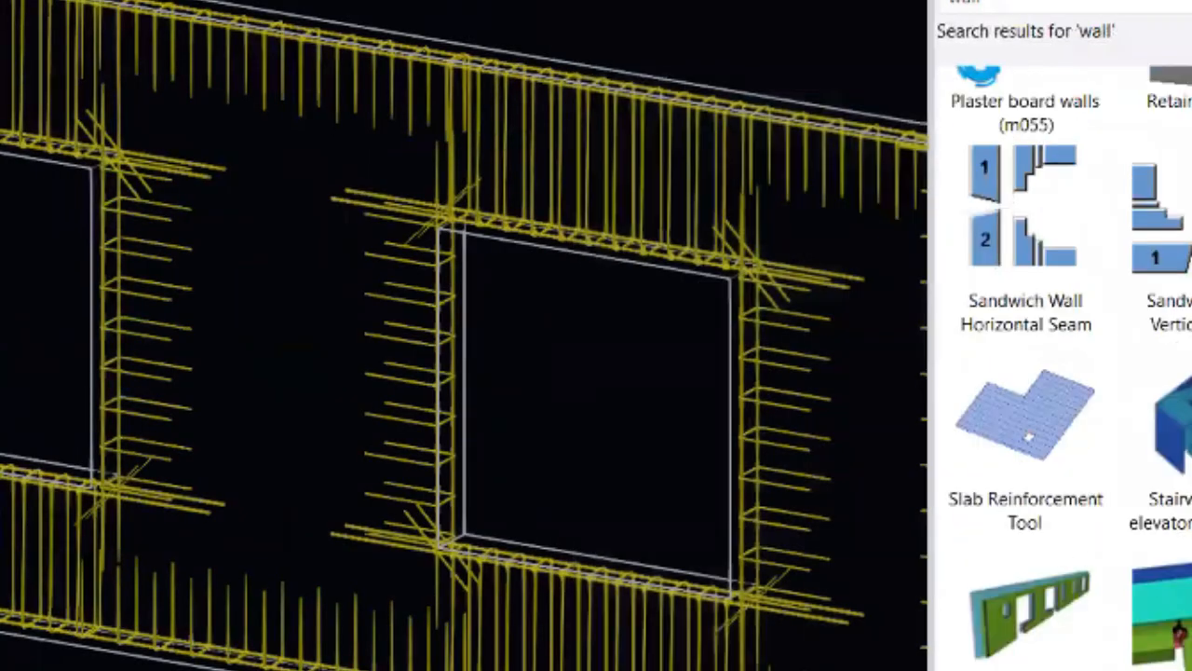
{"action": "scroll", "coordinate": [1060, 354], "scroll_direction": "up", "scroll_amount": 2}
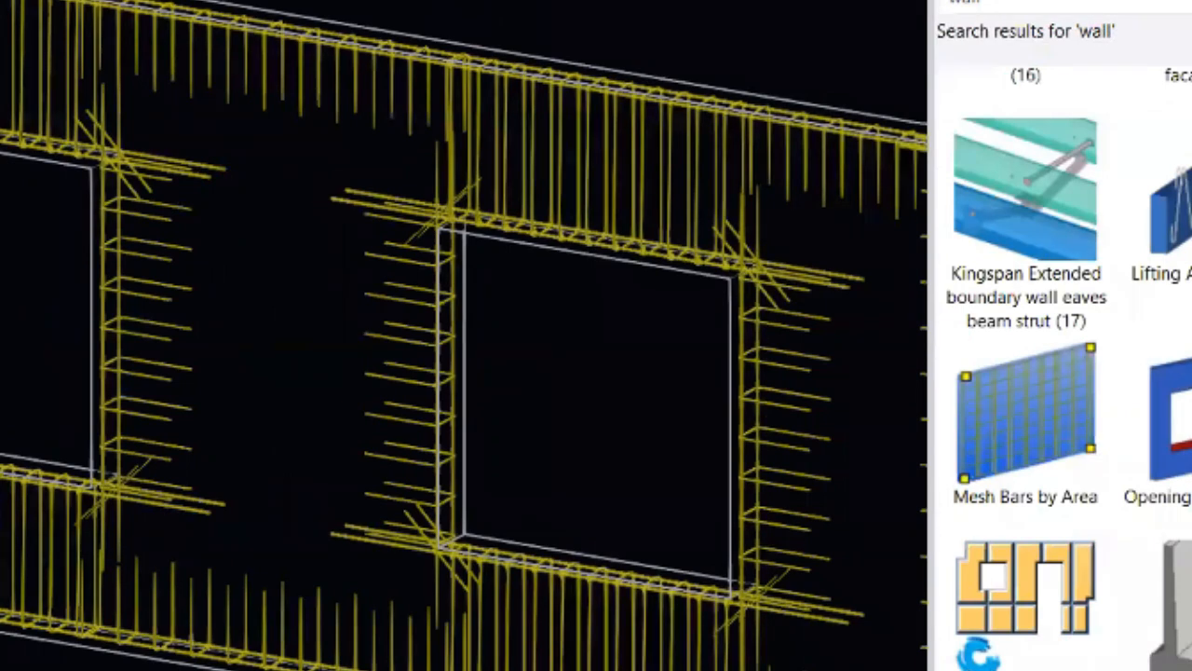
{"action": "scroll", "coordinate": [285, 410], "scroll_direction": "down", "scroll_amount": 3}
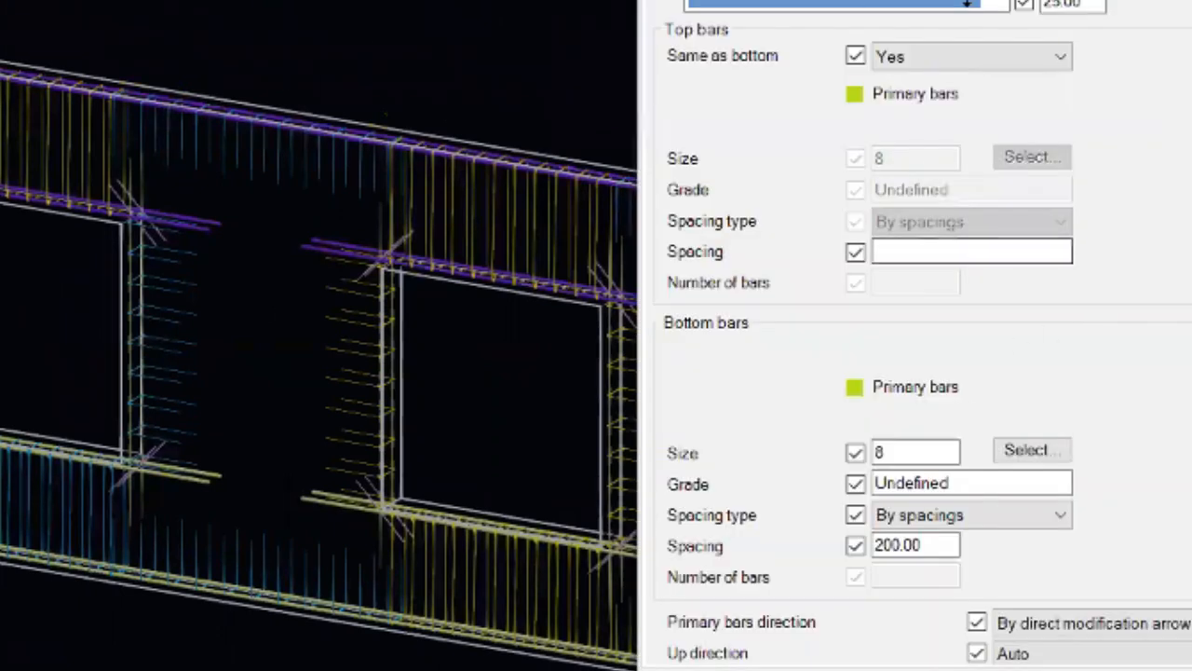
{"action": "left_click", "coordinate": [947, 449]}
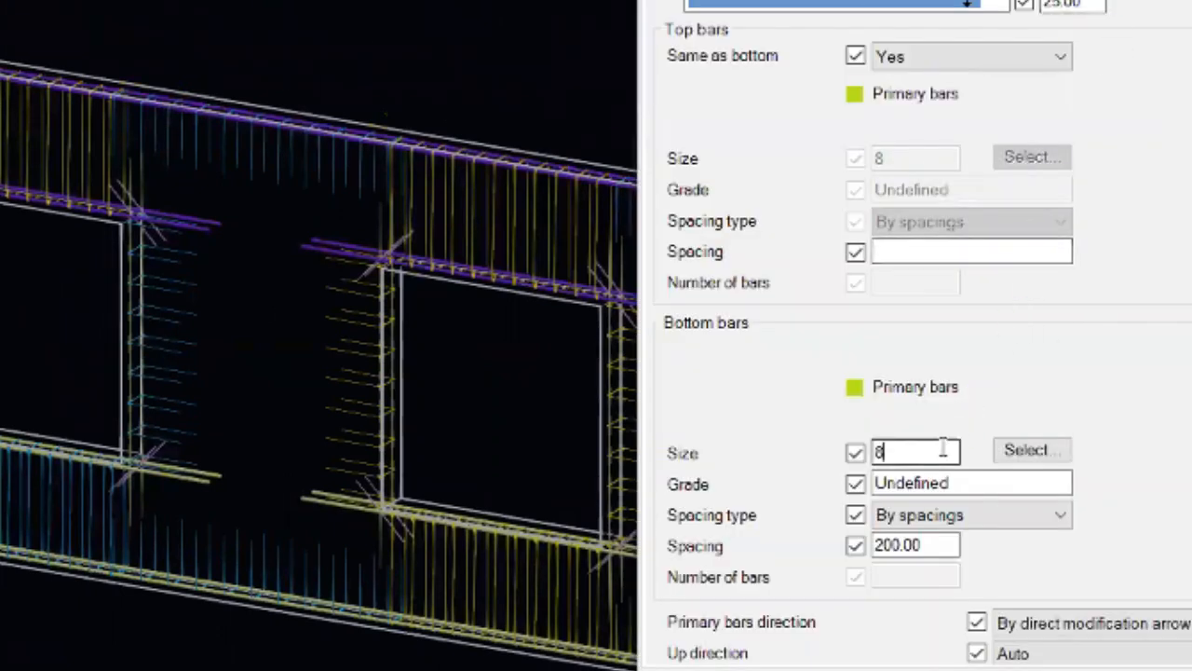
{"action": "left_click", "coordinate": [1023, 452]}
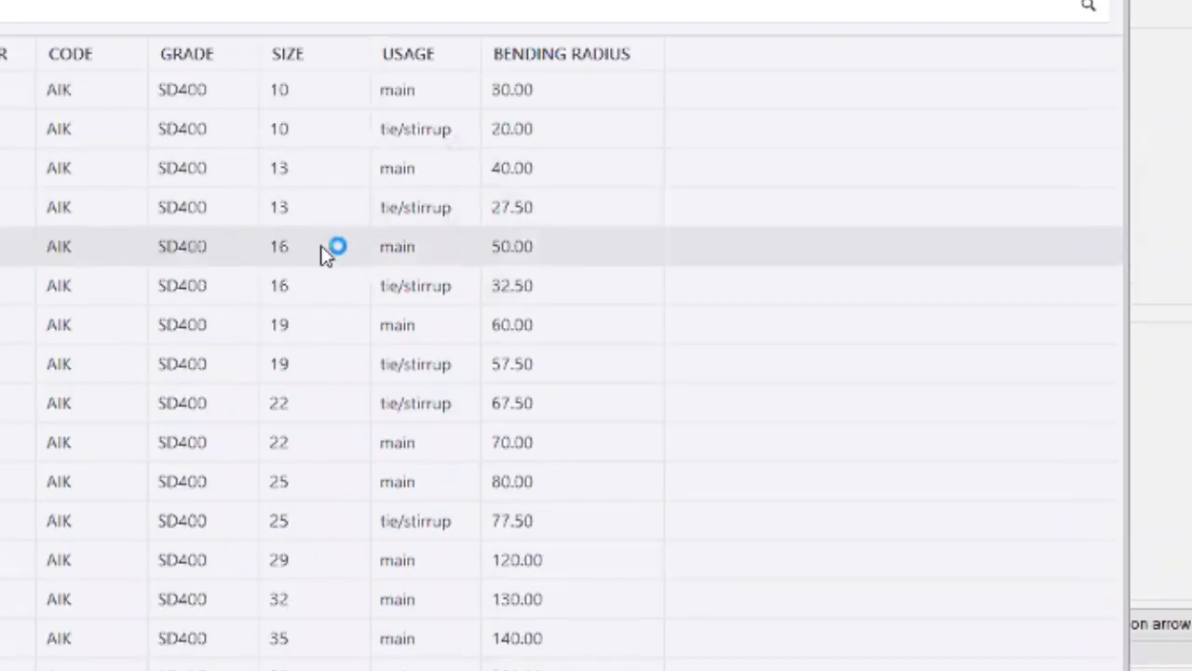
{"action": "double_click", "coordinate": [325, 256]}
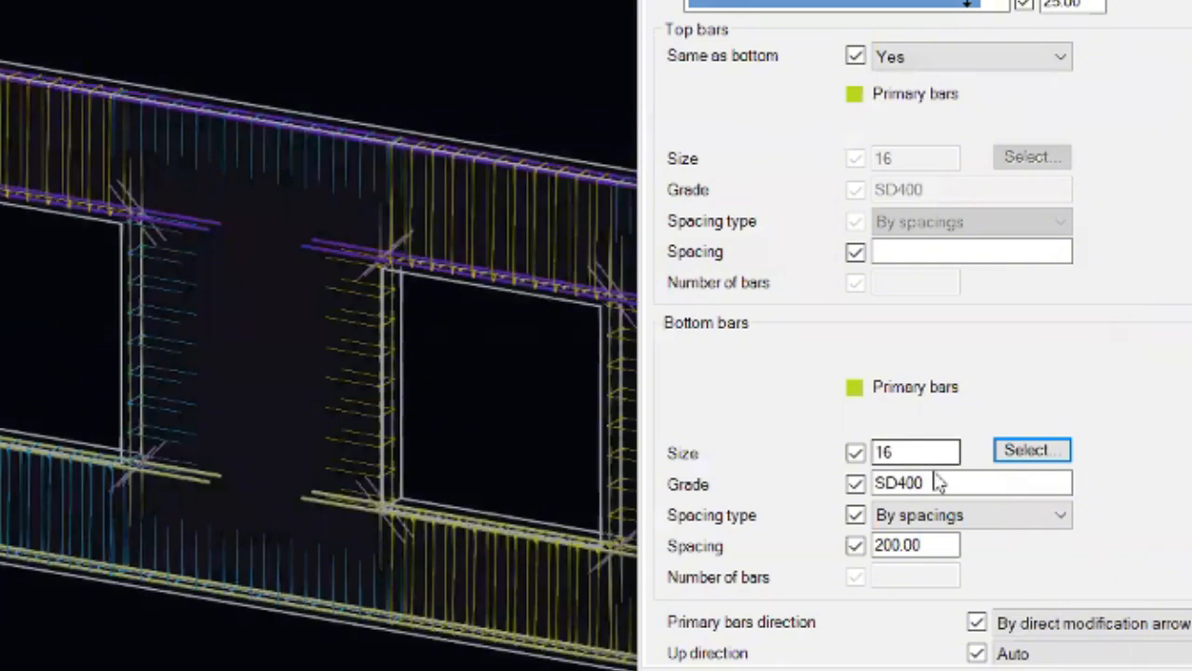
- Set Cut bars to Yes for the mesh, then review its bar end hook settings against the panel's openings
{"action": "left_click", "coordinate": [894, 2]}
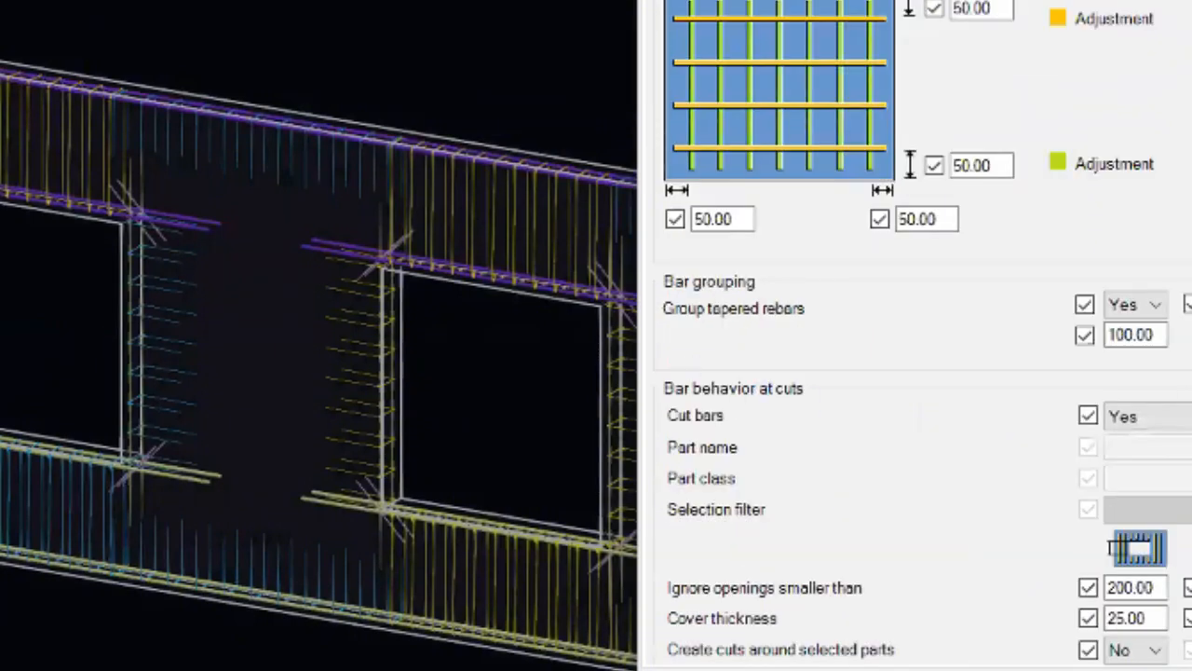
{"action": "left_click", "coordinate": [1173, 427]}
{"action": "left_click", "coordinate": [1162, 453]}
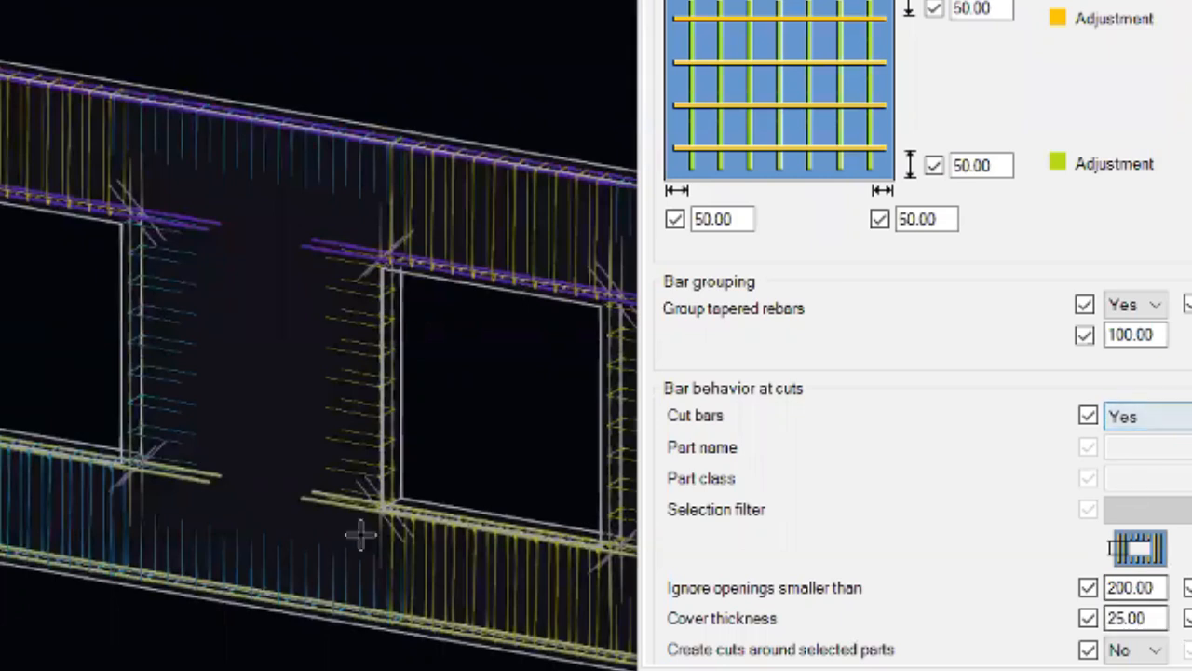
{"action": "scroll", "coordinate": [9, 303], "scroll_direction": "up", "scroll_amount": 1}
{"action": "scroll", "coordinate": [8, 280], "scroll_direction": "down", "scroll_amount": 2}
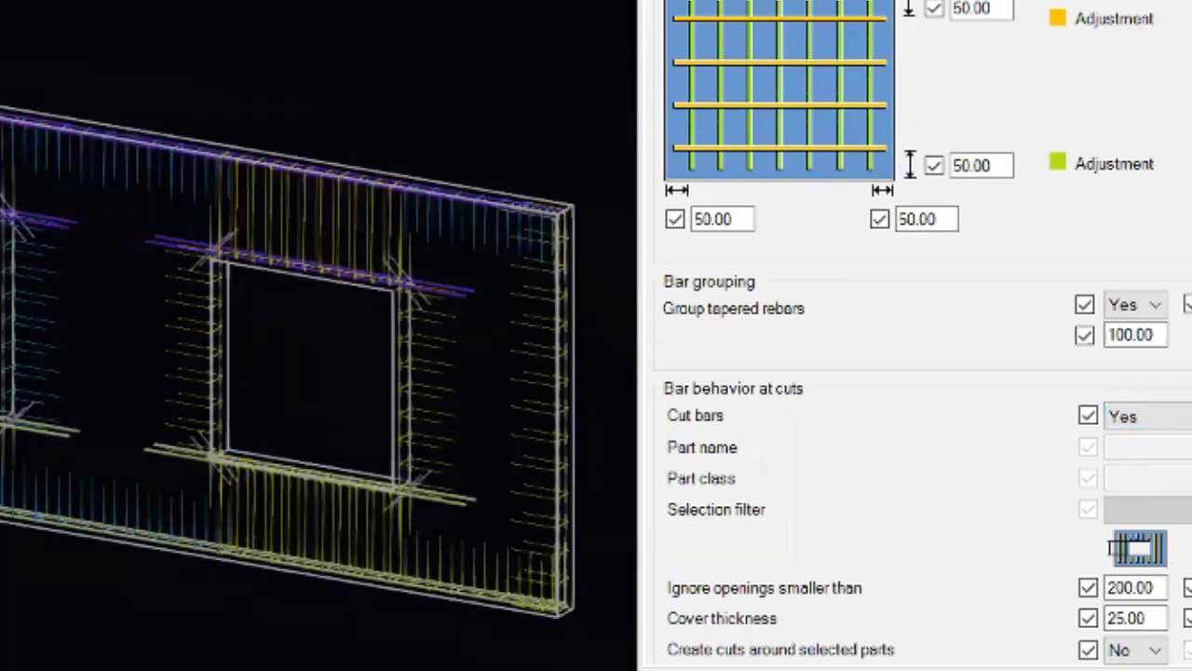
{"action": "left_click", "coordinate": [968, 2]}
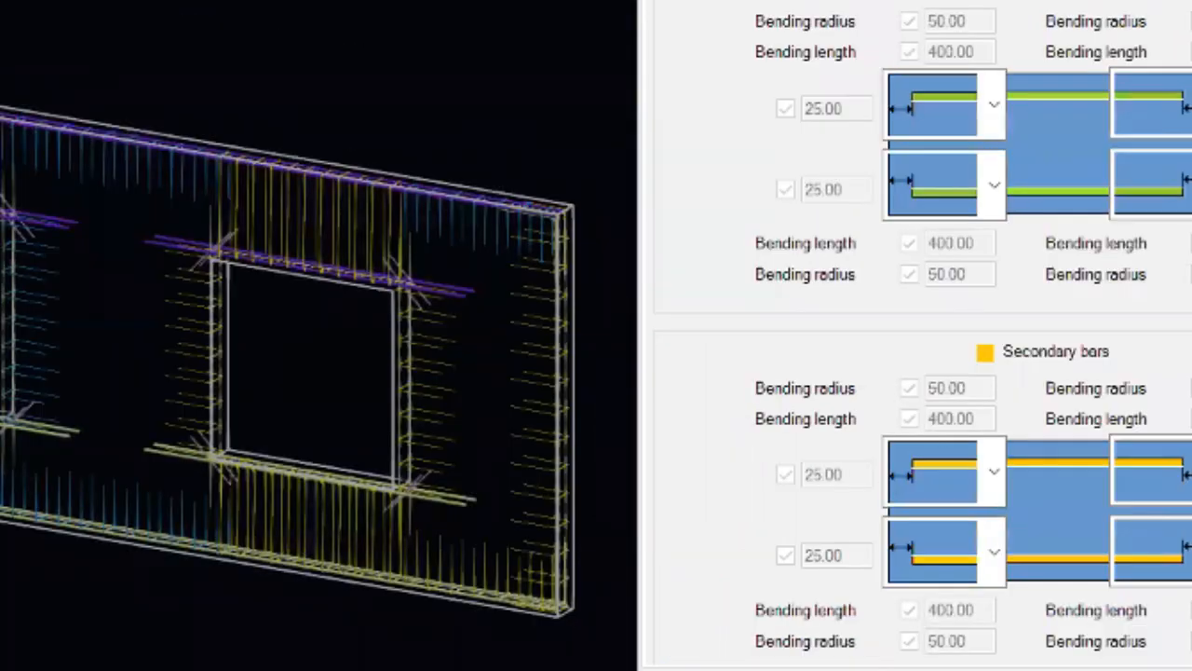
{"action": "scroll", "coordinate": [13, 558], "scroll_direction": "up", "scroll_amount": 3}
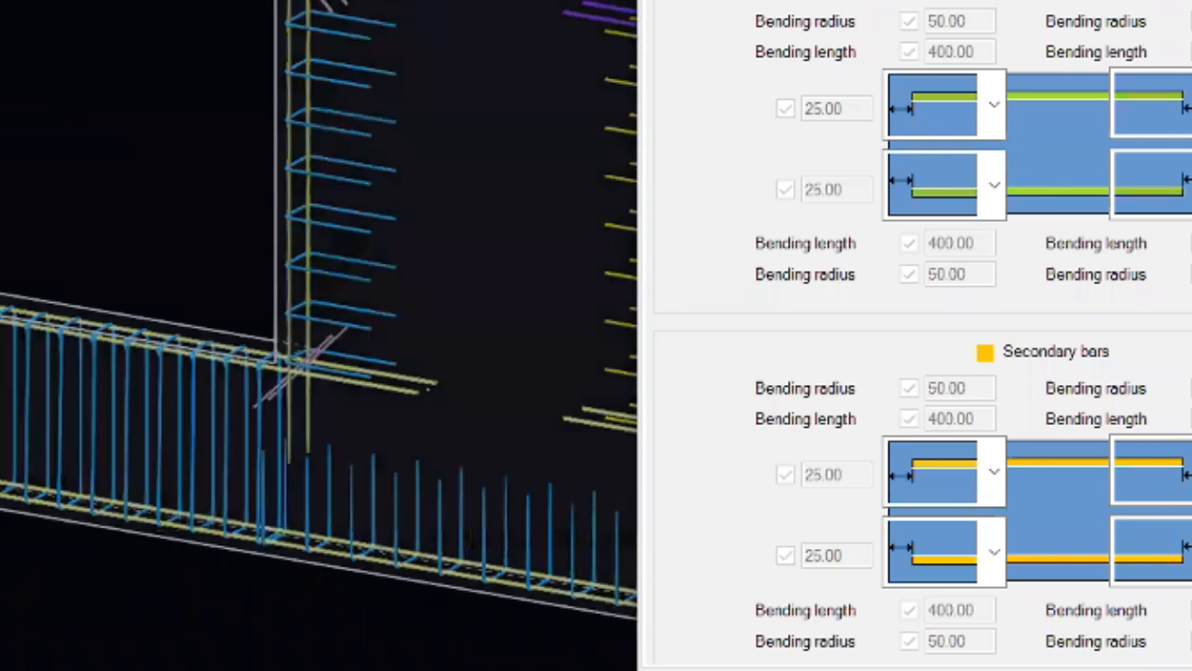
{"action": "scroll", "coordinate": [320, 316], "scroll_direction": "down", "scroll_amount": 3}
{"action": "scroll", "coordinate": [183, 47], "scroll_direction": "down", "scroll_amount": 2}
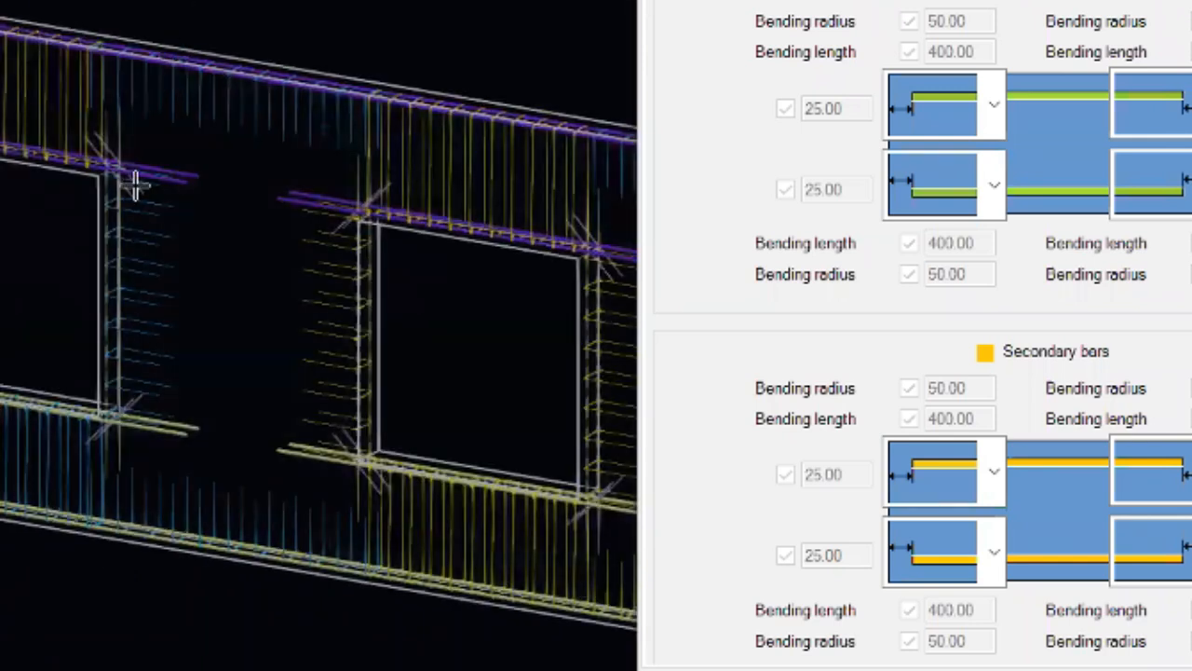
{"action": "scroll", "coordinate": [112, 295], "scroll_direction": "down", "scroll_amount": 1}
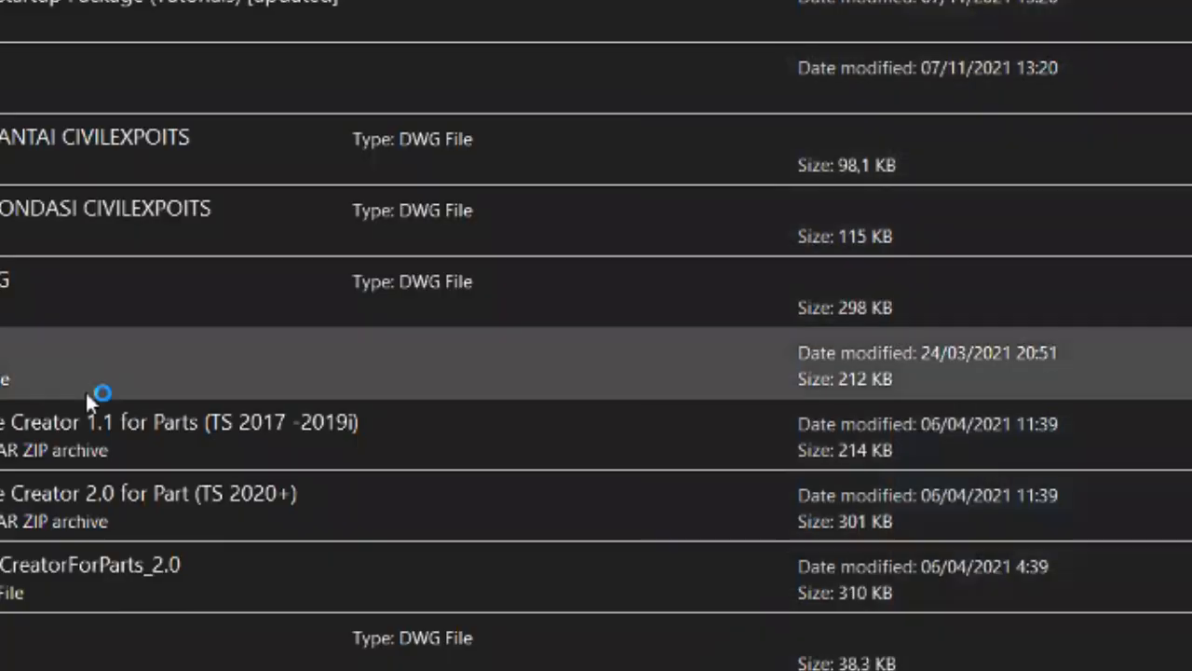
- Display the panel as a transparent solid, place the mesh bars across it around the window openings, and end the command
{"action": "right_click", "coordinate": [85, 389]}
{"action": "key", "text": "Escape"}
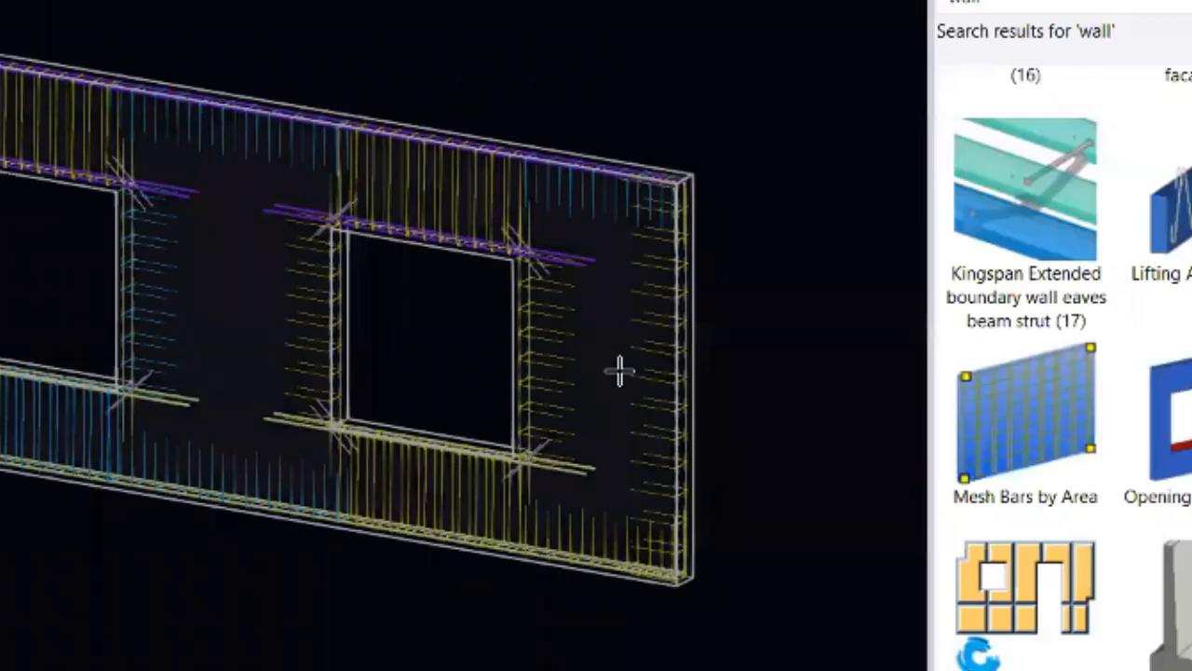
{"action": "right_click", "coordinate": [788, 300]}
{"action": "left_click", "coordinate": [788, 299]}
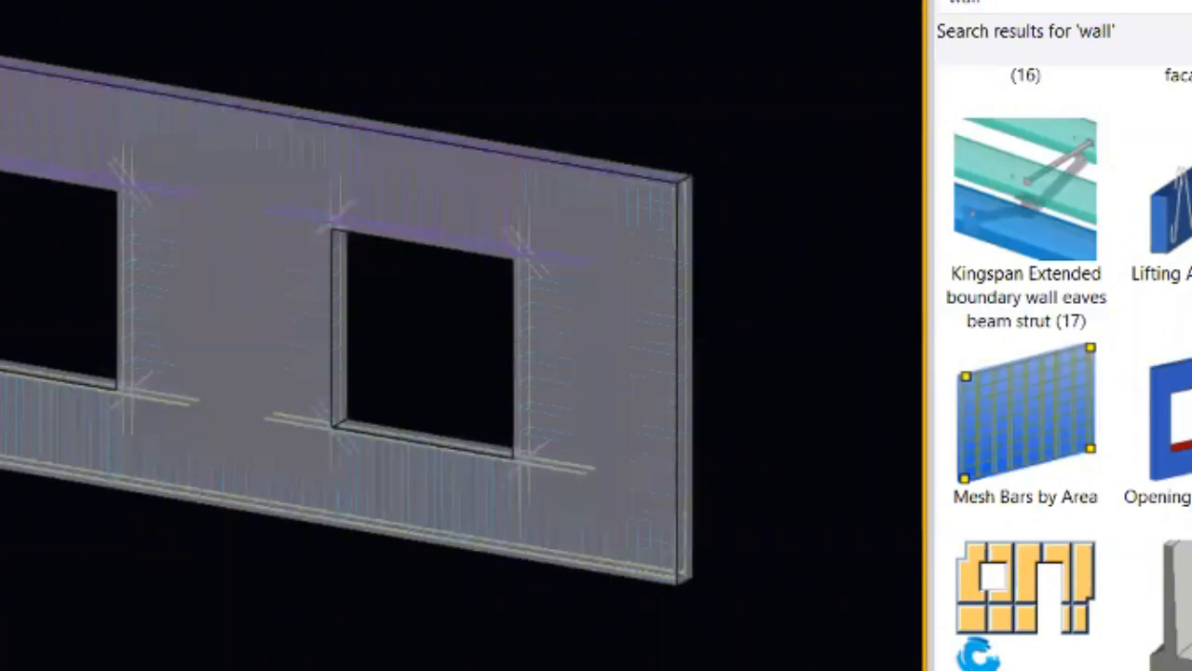
{"action": "scroll", "coordinate": [292, 47], "scroll_direction": "up", "scroll_amount": 3}
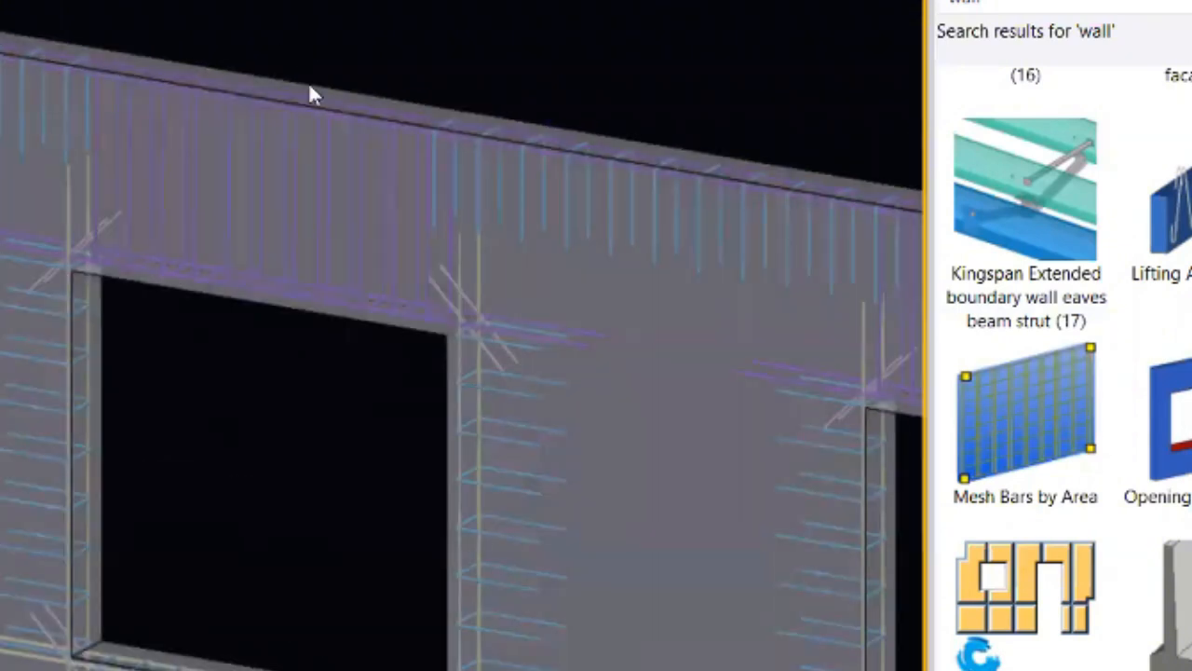
{"action": "scroll", "coordinate": [299, 187], "scroll_direction": "up", "scroll_amount": 2}
{"action": "right_click", "coordinate": [280, 247]}
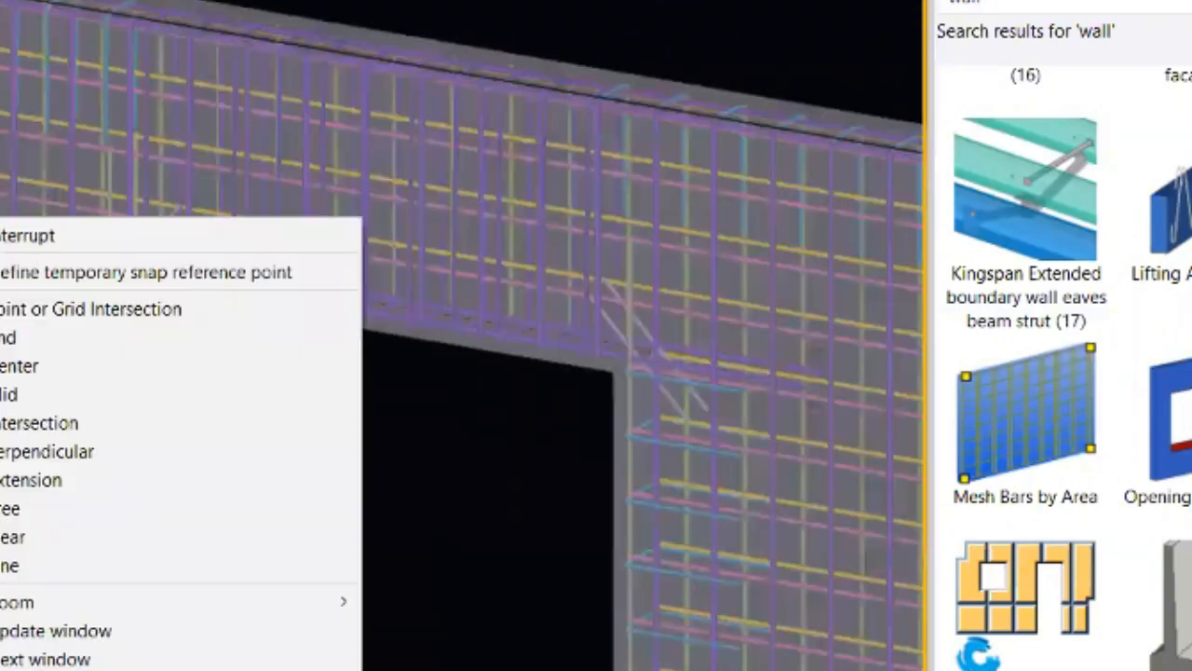
{"action": "left_click", "coordinate": [279, 241]}
- Inspect the mesh bar ends above and beside the window openings and reopen the mesh bars' settings
{"action": "scroll", "coordinate": [164, 284], "scroll_direction": "up", "scroll_amount": 5}
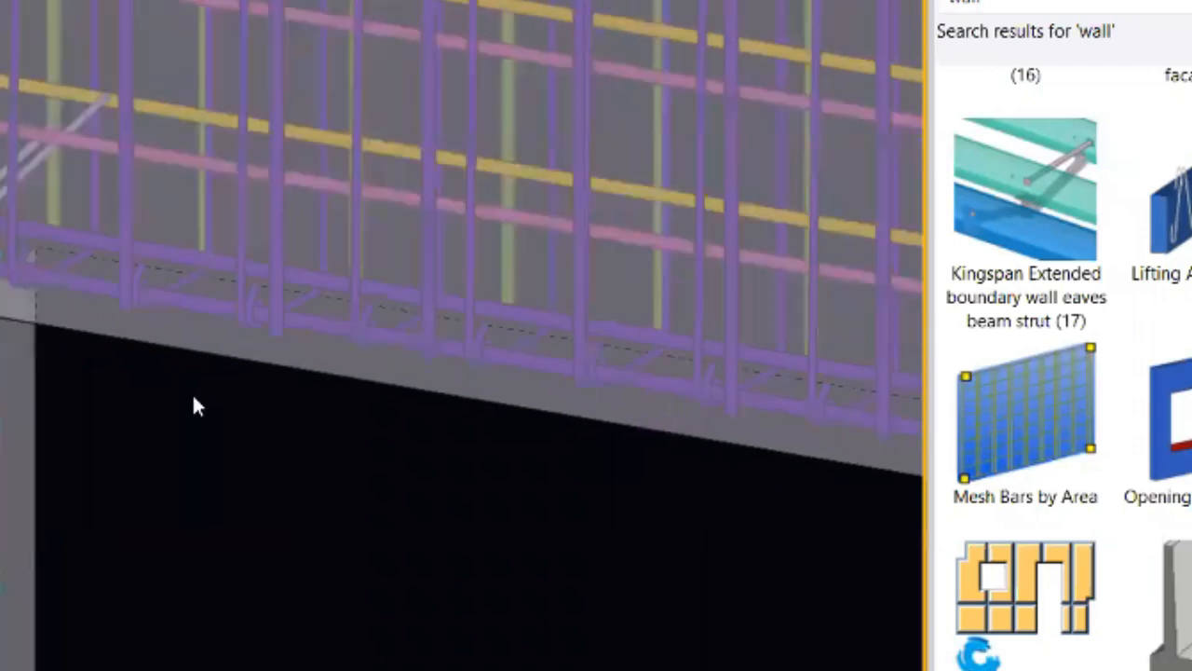
{"action": "scroll", "coordinate": [193, 400], "scroll_direction": "down", "scroll_amount": 2}
{"action": "middle_click_drag", "start_coordinate": [187, 540], "coordinate": [524, 450]}
{"action": "scroll", "coordinate": [16, 532], "scroll_direction": "up", "scroll_amount": 1}
{"action": "scroll", "coordinate": [85, 418], "scroll_direction": "up", "scroll_amount": 1}
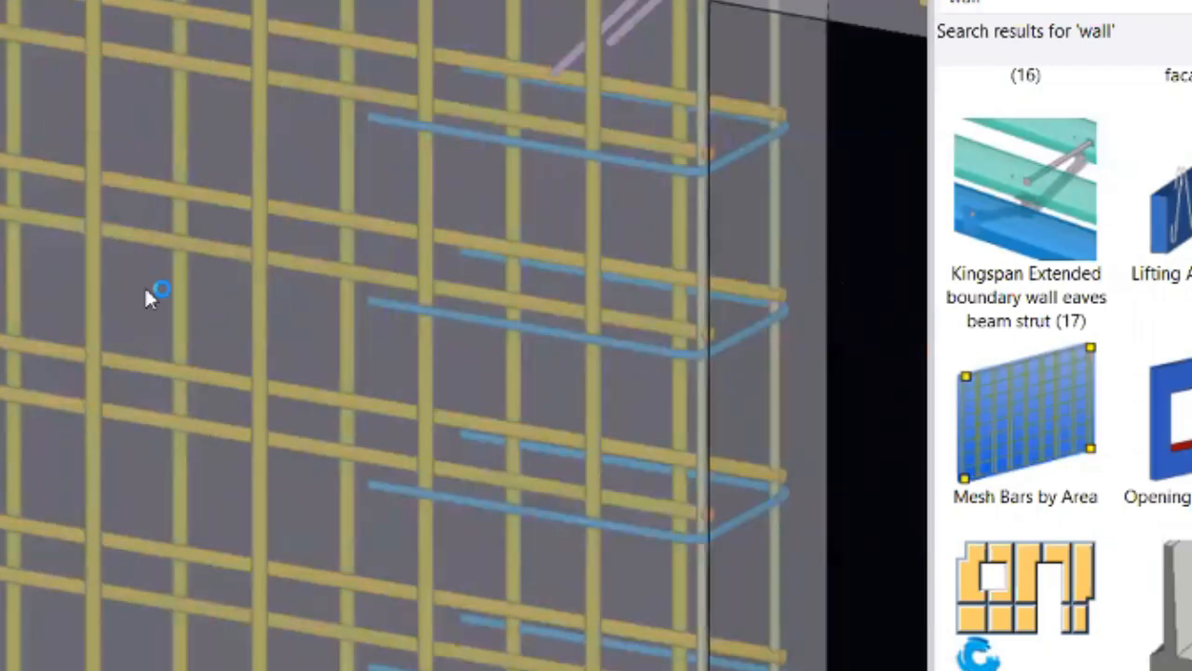
{"action": "scroll", "coordinate": [147, 322], "scroll_direction": "down", "scroll_amount": 4}
{"action": "scroll", "coordinate": [37, 405], "scroll_direction": "down", "scroll_amount": 2}
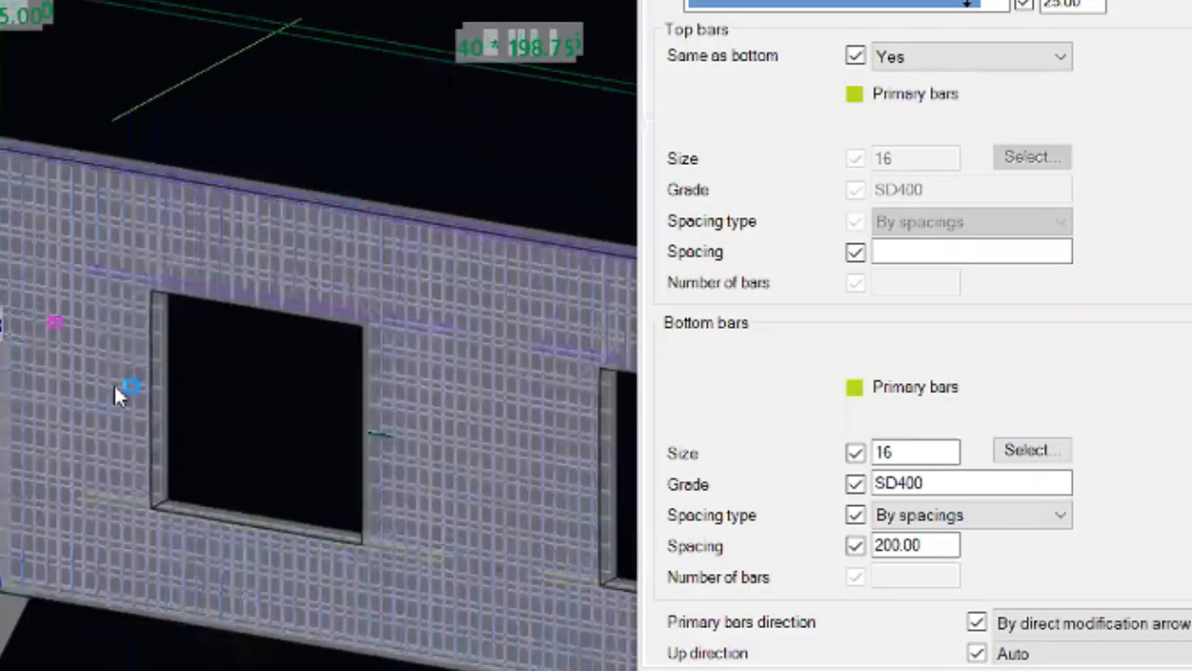
- Give the right-hand ends of the mesh's top and bottom primary bars 90-degree hooks
{"action": "scroll", "coordinate": [99, 146], "scroll_direction": "up", "scroll_amount": 4}
{"action": "left_click", "coordinate": [967, 4]}
{"action": "left_click", "coordinate": [980, 101]}
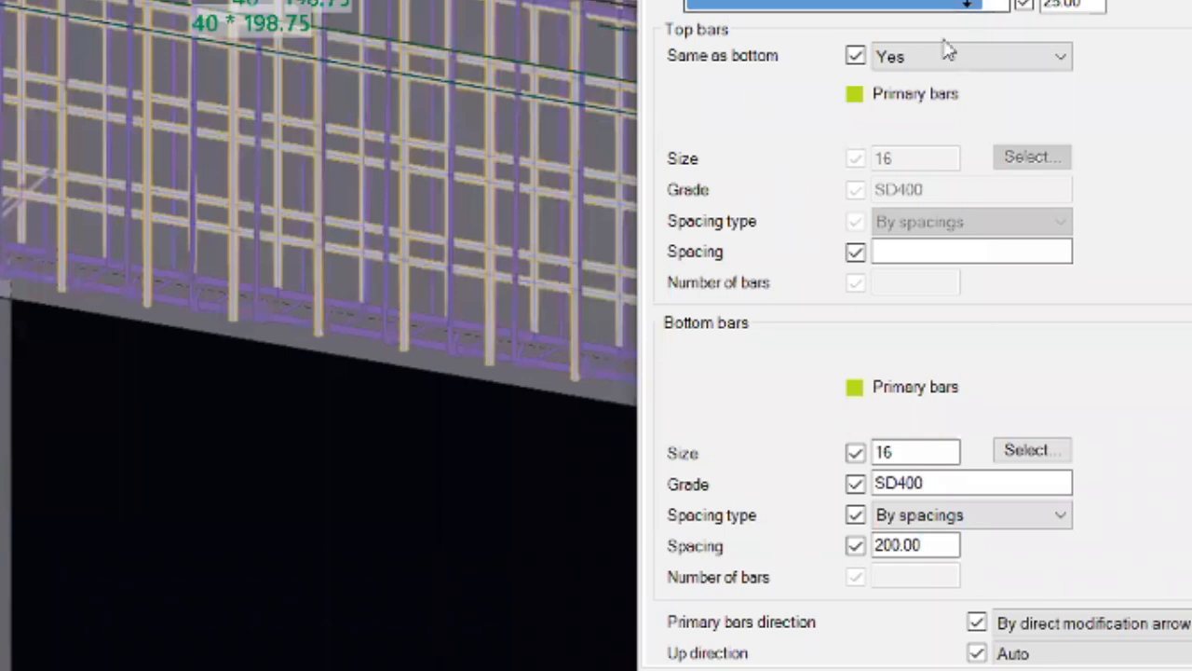
{"action": "left_click", "coordinate": [1003, 0]}
{"action": "left_click", "coordinate": [1071, 1]}
{"action": "left_click", "coordinate": [1190, 105]}
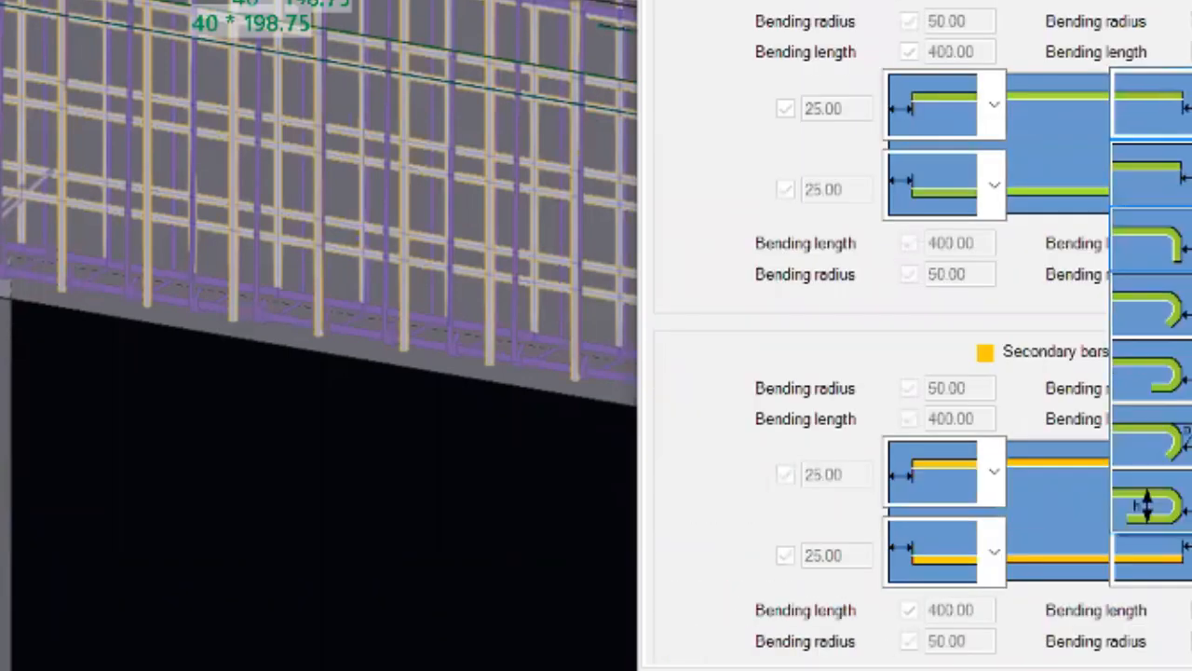
{"action": "left_click", "coordinate": [1155, 235]}
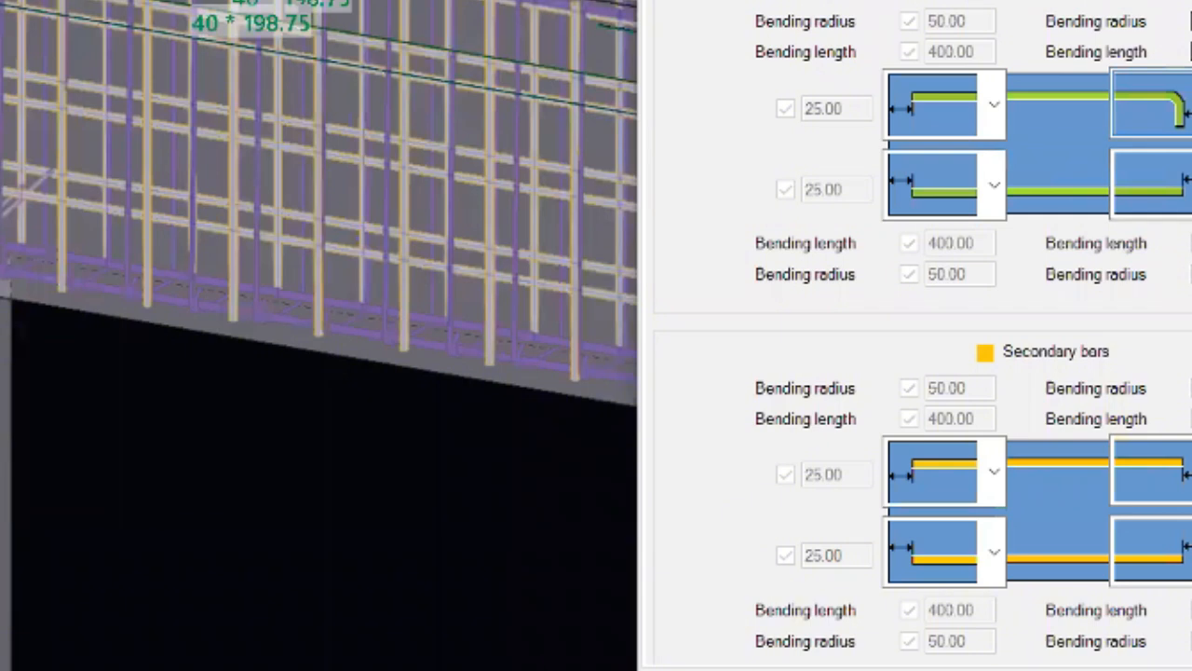
{"action": "left_click", "coordinate": [1189, 185]}
{"action": "left_click", "coordinate": [1178, 299]}
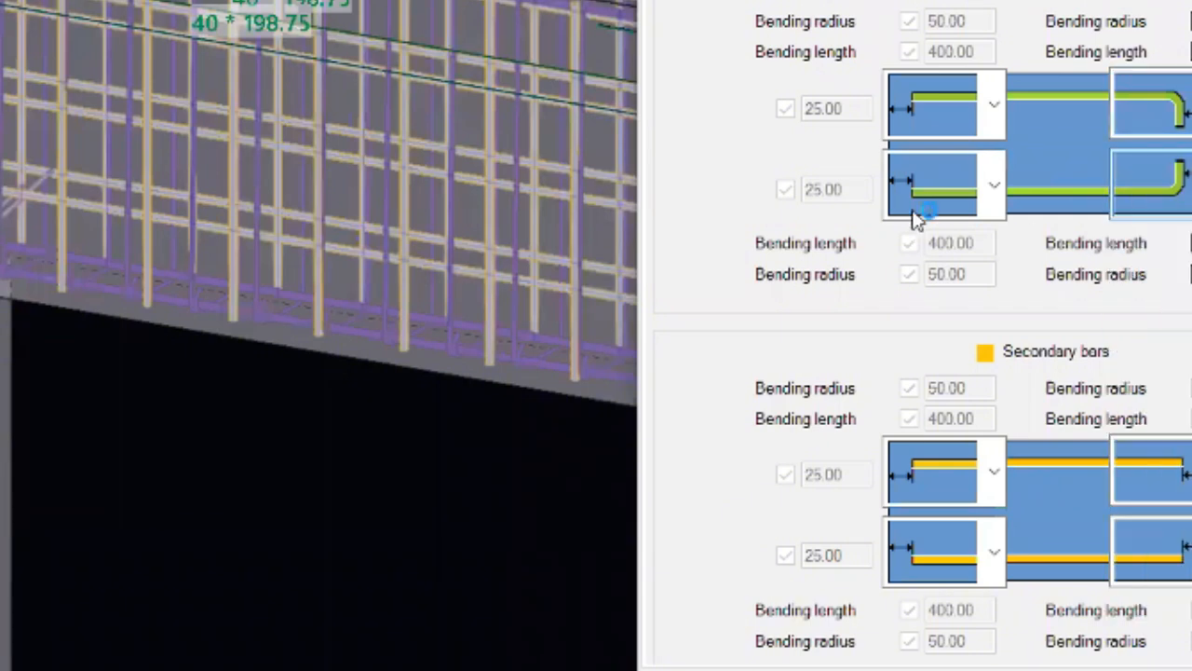
- Give the left-hand ends of the bottom and top primary bars 90-degree hooks
{"action": "left_click", "coordinate": [991, 183]}
{"action": "left_click", "coordinate": [938, 298]}
{"action": "left_click", "coordinate": [993, 104]}
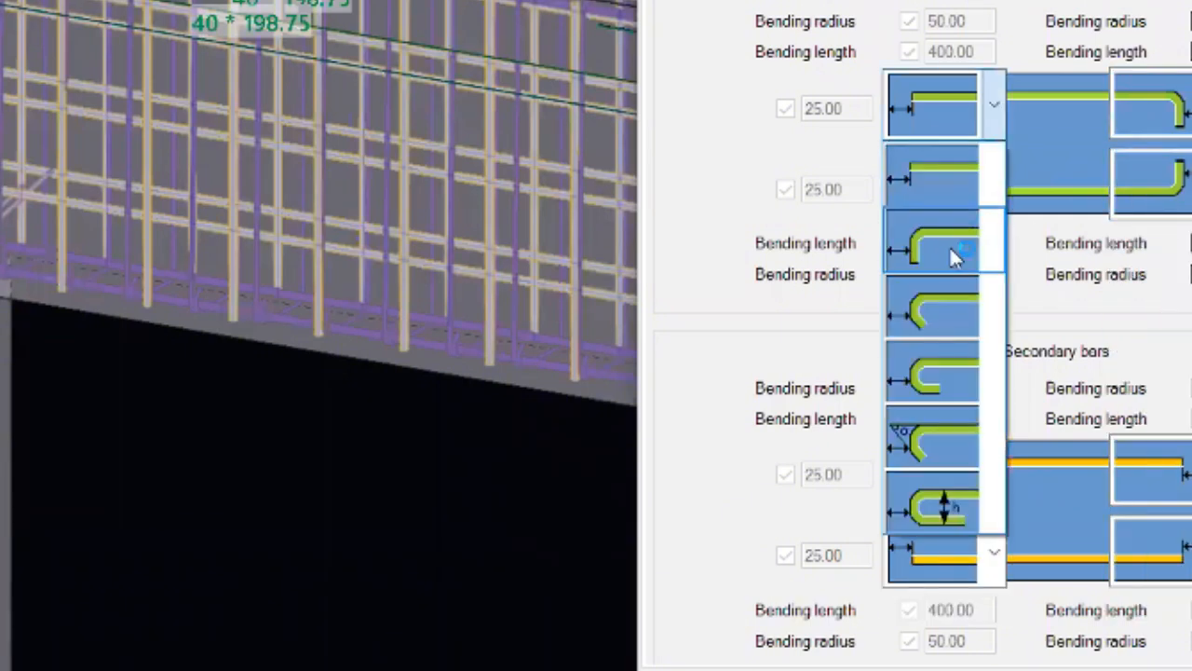
{"action": "left_click", "coordinate": [949, 245]}
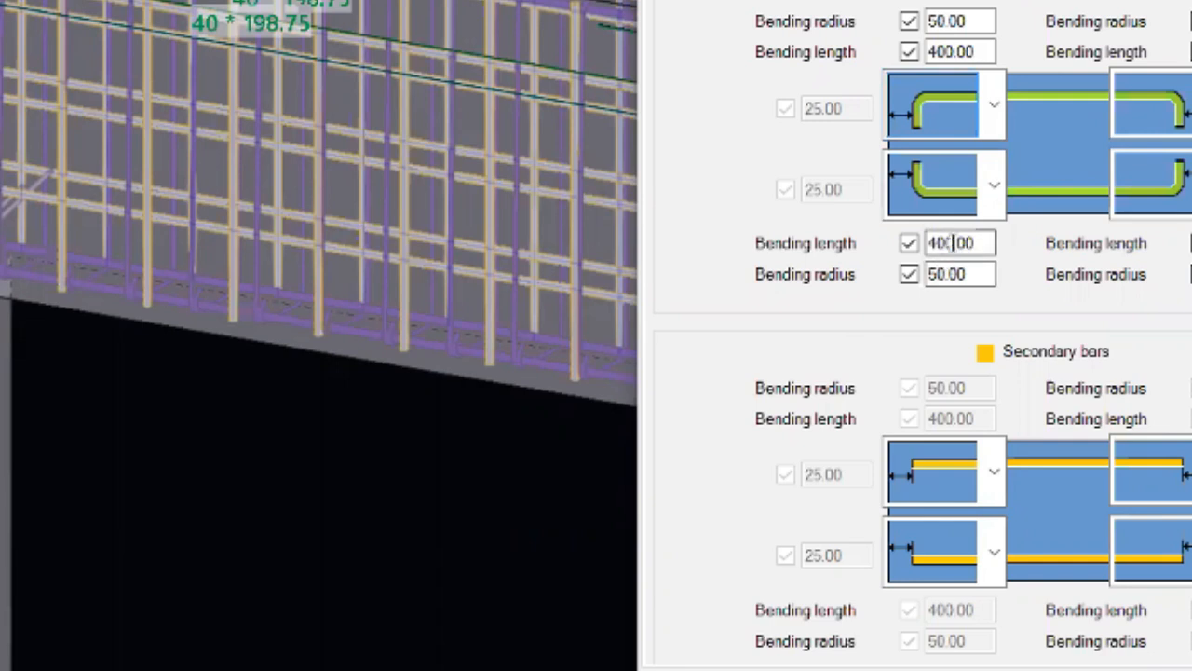
- Set the left-hand hook of the bottom primary bars to a bending length of 50 and a bending radius of 13
{"action": "left_click", "coordinate": [940, 242]}
{"action": "left_click_drag", "start_coordinate": [942, 243], "coordinate": [911, 274]}
{"action": "type", "text": "5"}
{"action": "type", "text": "13"}
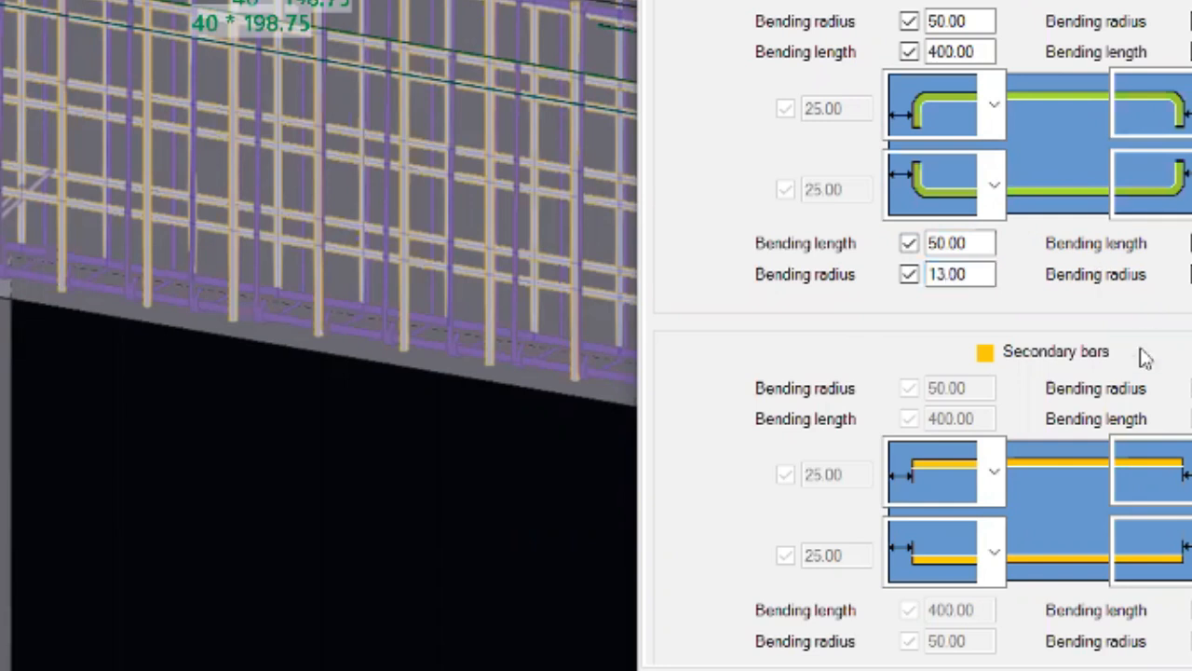
- Give both ends of the bottom and top secondary bars 90-degree hooks
{"action": "left_click", "coordinate": [1190, 551]}
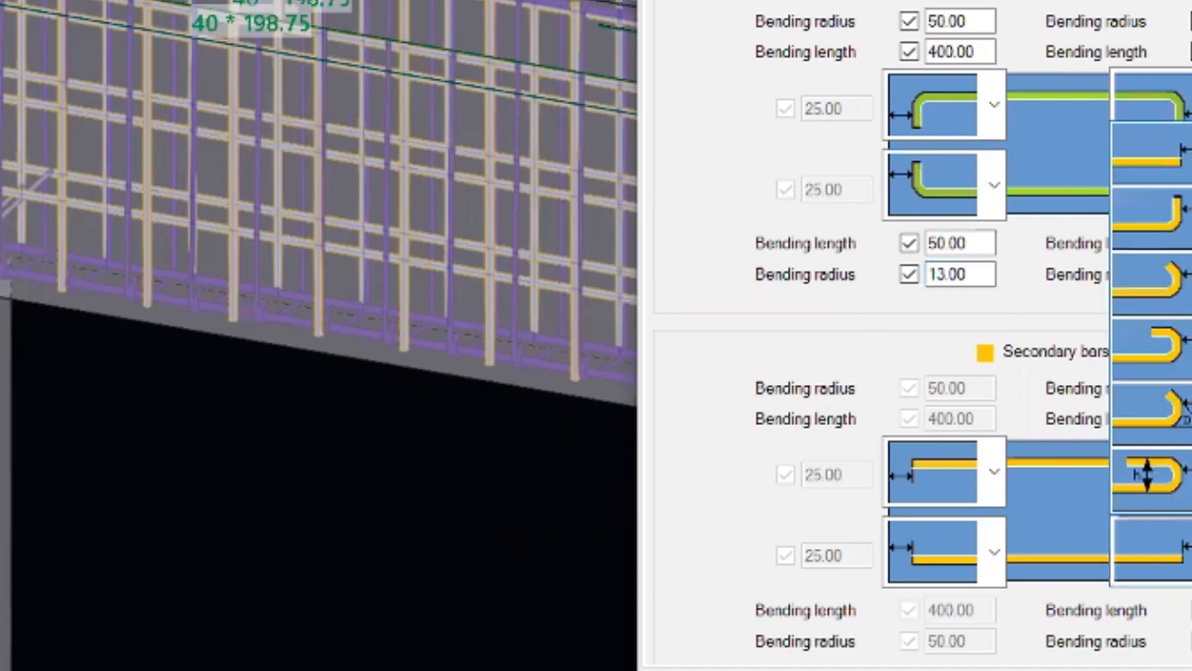
{"action": "left_click", "coordinate": [1186, 220]}
{"action": "left_click", "coordinate": [995, 553]}
{"action": "left_click", "coordinate": [993, 480]}
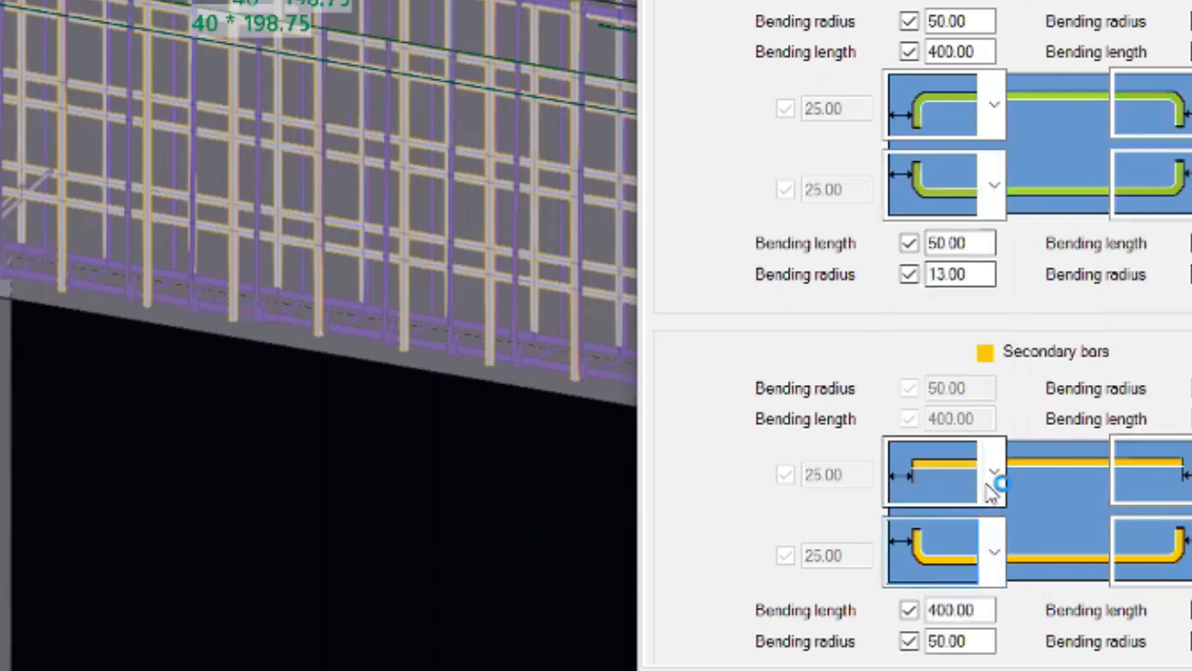
{"action": "left_click", "coordinate": [994, 472]}
{"action": "left_click", "coordinate": [949, 604]}
{"action": "left_click", "coordinate": [1187, 472]}
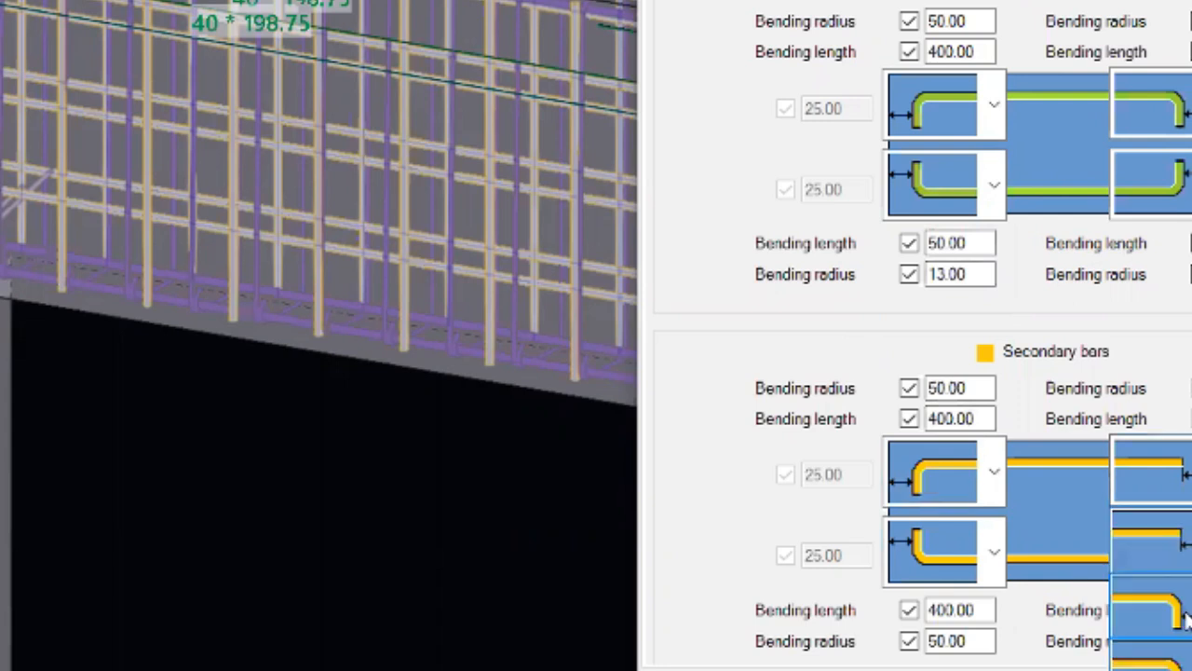
{"action": "left_click", "coordinate": [1183, 626]}
- Set the left-hand hook of the bottom secondary bars to a bending length of 50 and a bending radius of 13
{"action": "double_click", "coordinate": [977, 609]}
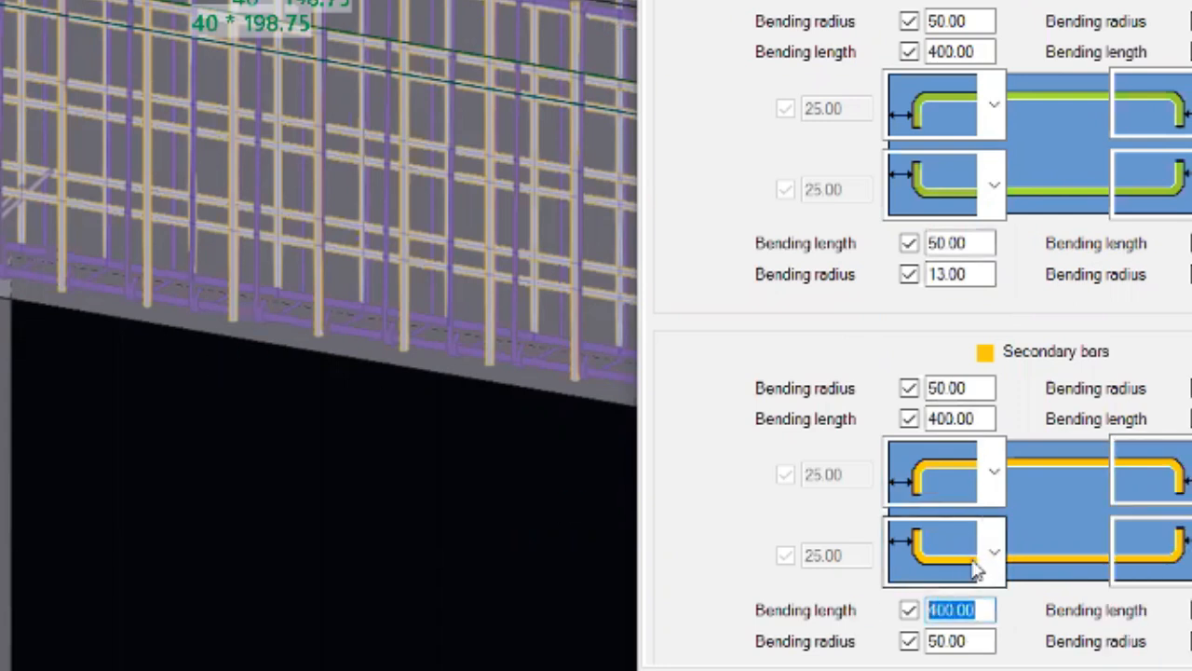
{"action": "type", "text": "50.00"}
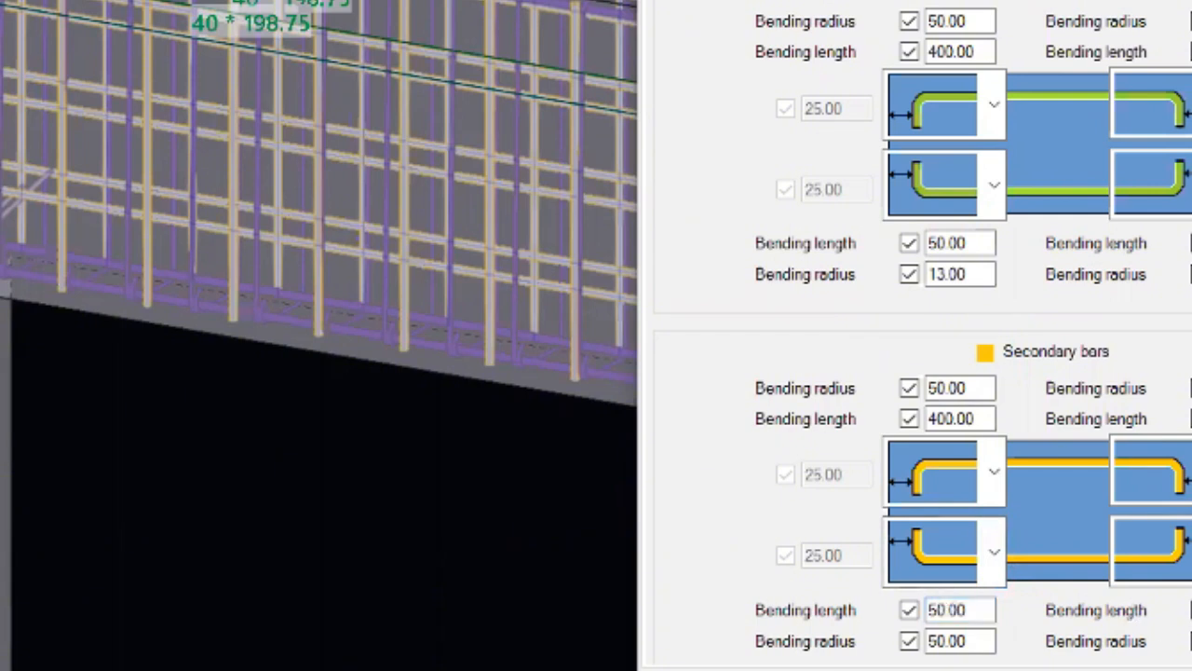
{"action": "key", "text": "Tab"}
{"action": "type", "text": "13"}
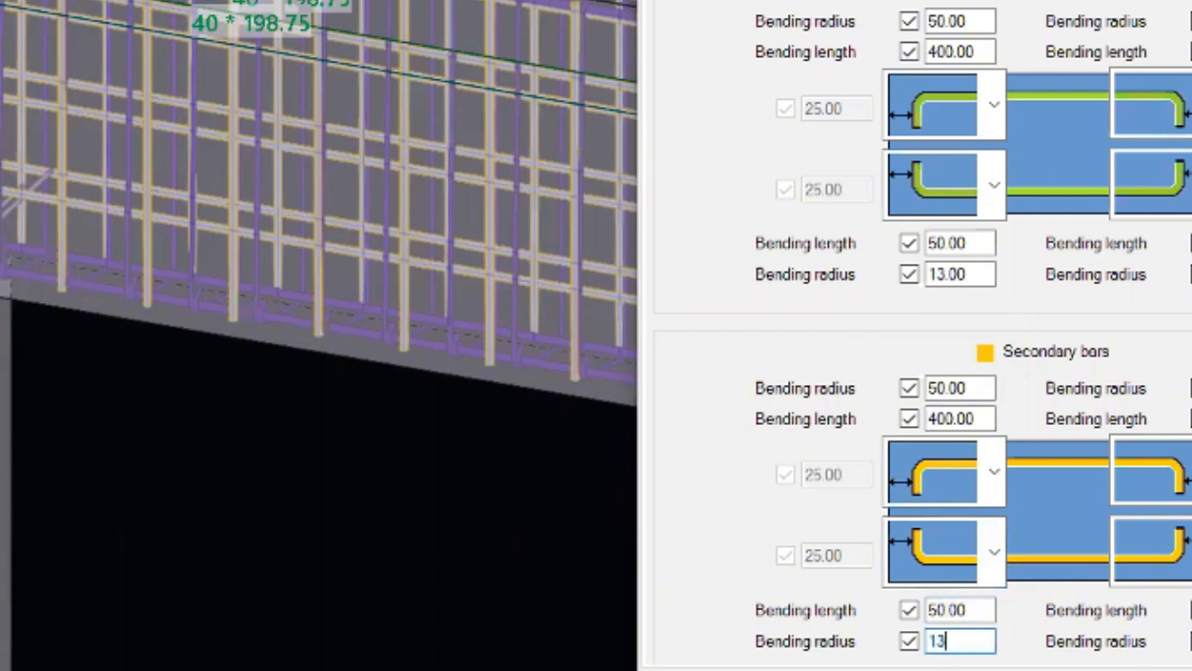
- Set the left-hand hooks of the top primary and top secondary bars to a bending length of 50 and a bending radius of 13
{"action": "scroll", "coordinate": [199, 359], "scroll_direction": "up", "scroll_amount": 8}
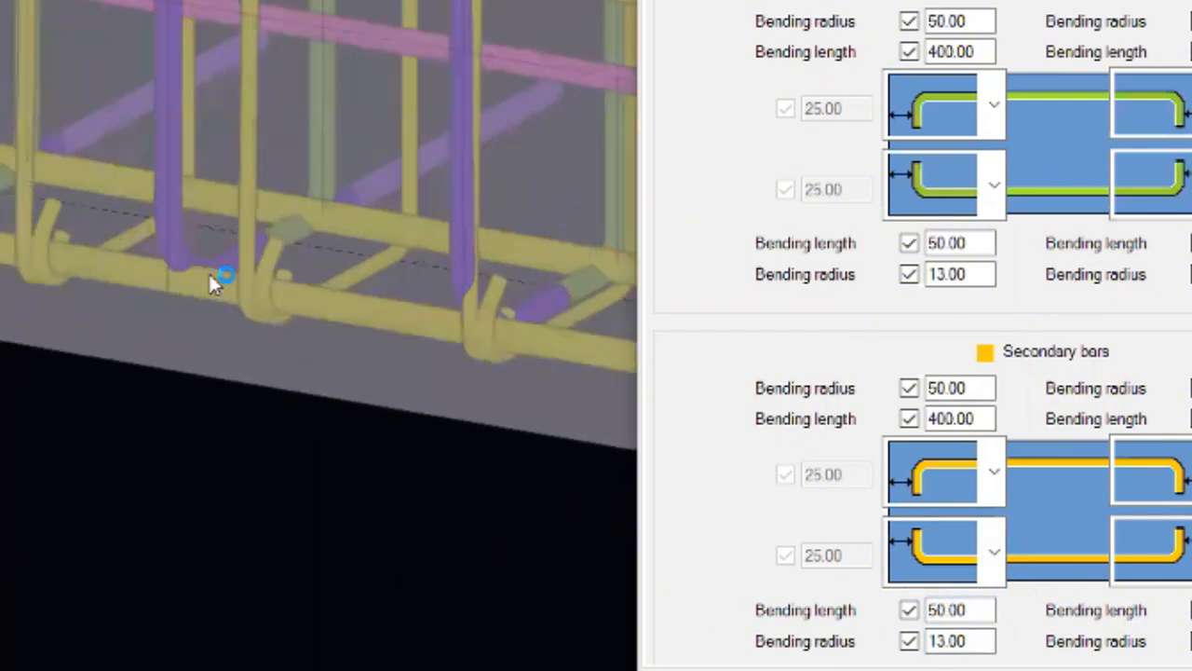
{"action": "scroll", "coordinate": [247, 308], "scroll_direction": "down", "scroll_amount": 3}
{"action": "scroll", "coordinate": [90, 259], "scroll_direction": "up", "scroll_amount": 4}
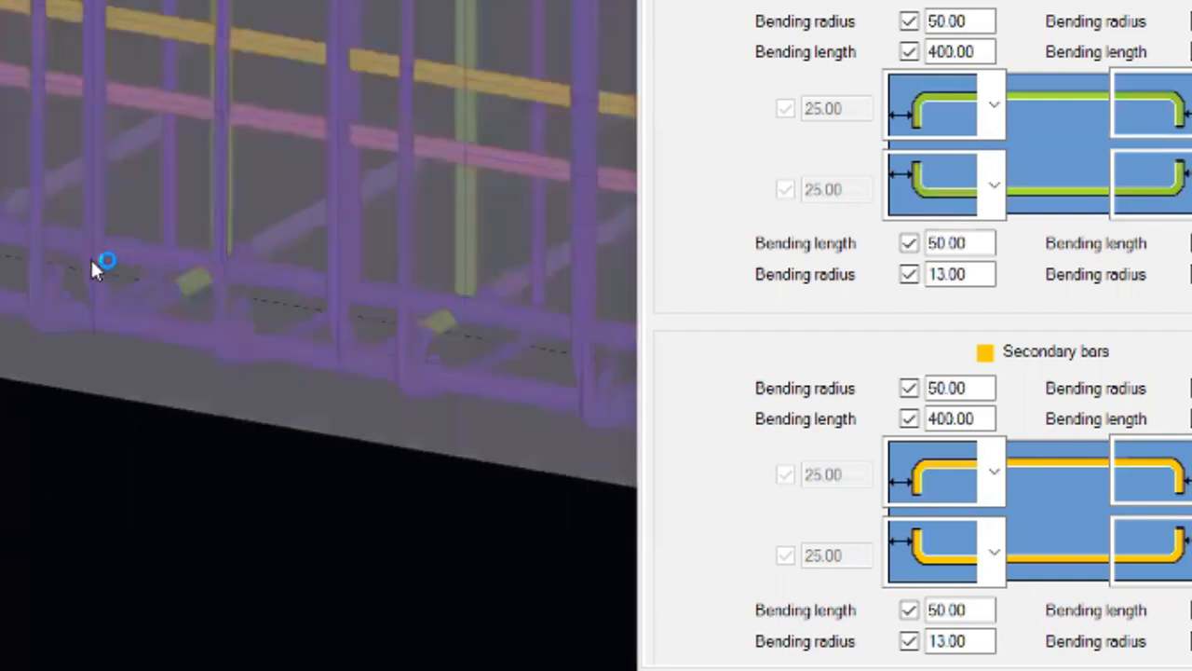
{"action": "scroll", "coordinate": [307, 335], "scroll_direction": "down", "scroll_amount": 5}
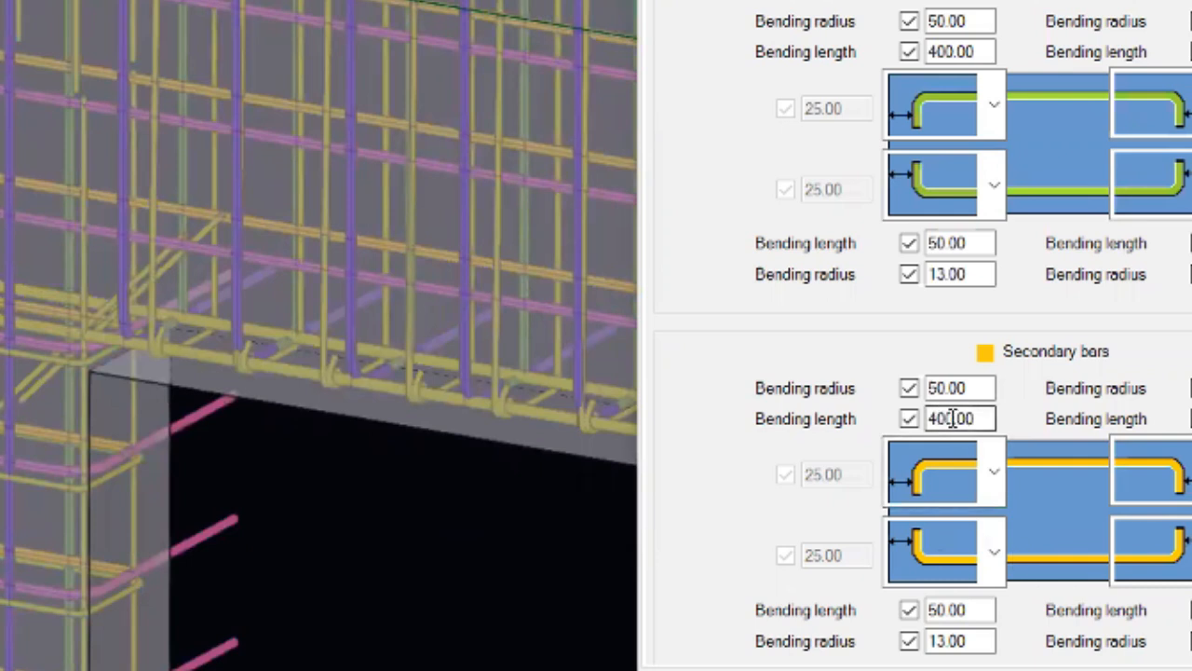
{"action": "left_click_drag", "start_coordinate": [993, 418], "coordinate": [919, 415]}
{"action": "type", "text": "50"}
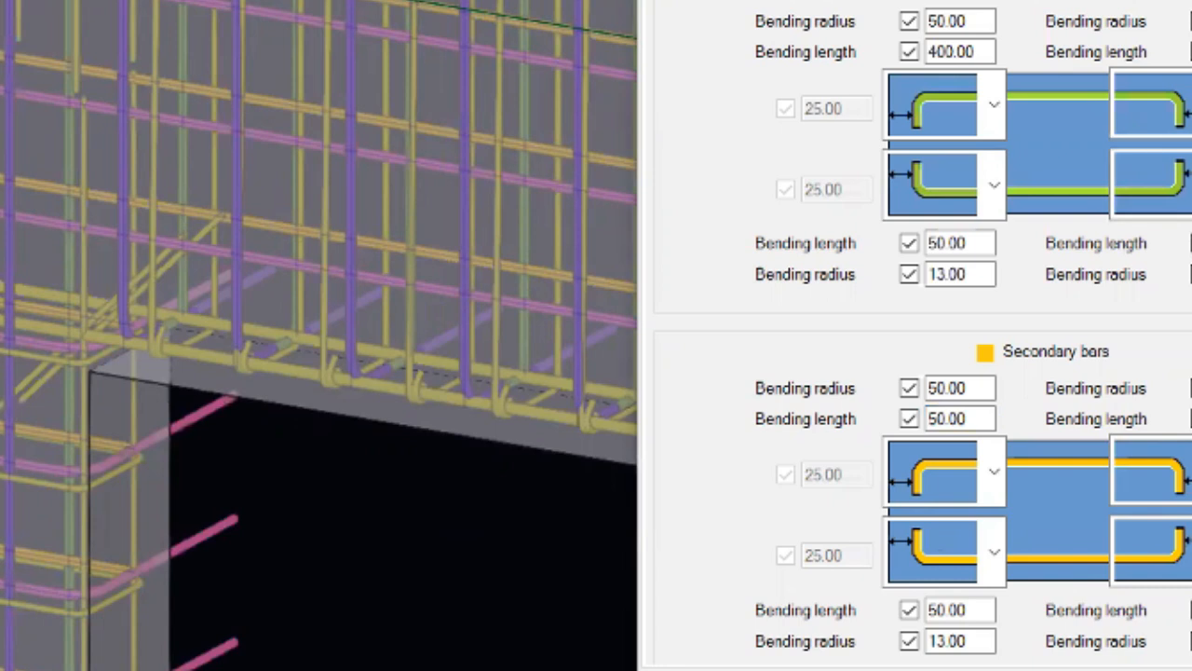
{"action": "left_click_drag", "start_coordinate": [993, 51], "coordinate": [865, 50]}
{"action": "type", "text": "50"}
{"action": "left_click_drag", "start_coordinate": [991, 20], "coordinate": [885, 45]}
{"action": "type", "text": "13"}
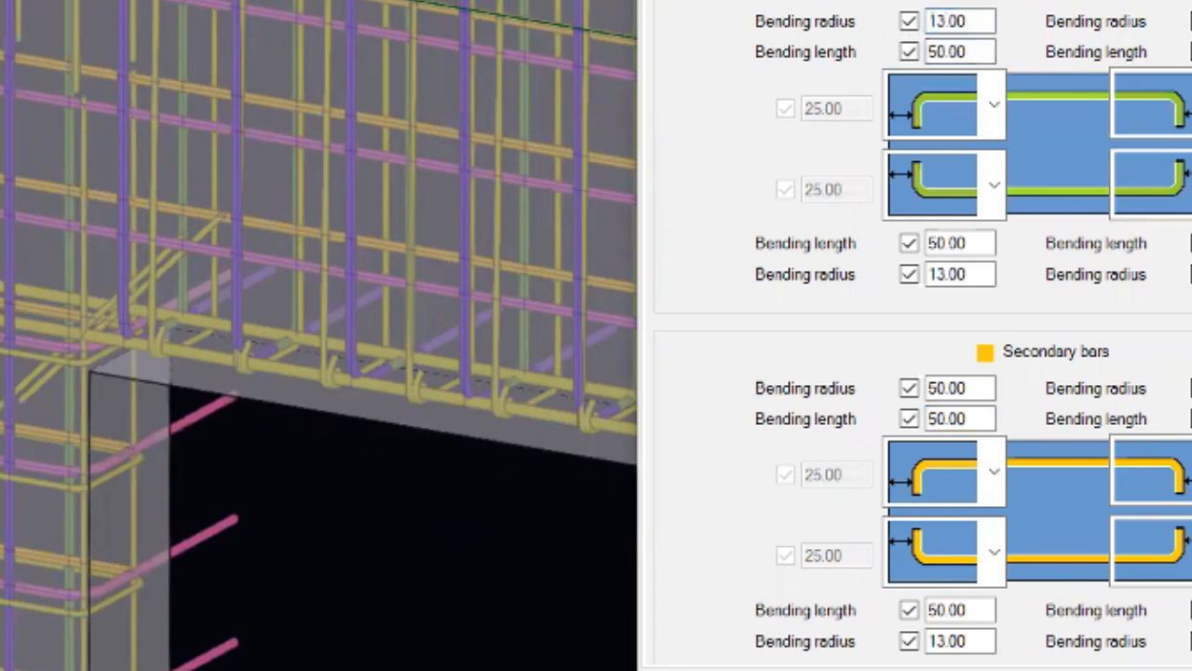
{"action": "left_click_drag", "start_coordinate": [991, 388], "coordinate": [891, 402]}
{"action": "type", "text": "13"}
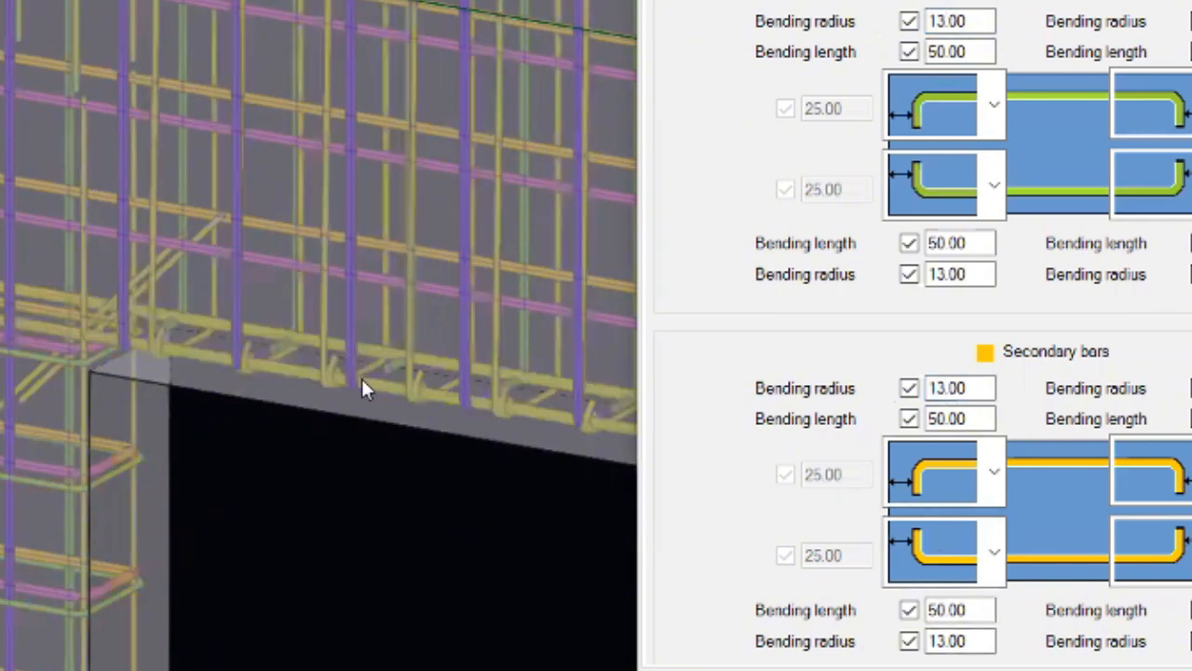
- Set the left-hand end cover of the top and bottom primary and secondary mesh bars to 50
{"action": "scroll", "coordinate": [131, 317], "scroll_direction": "up", "scroll_amount": 5}
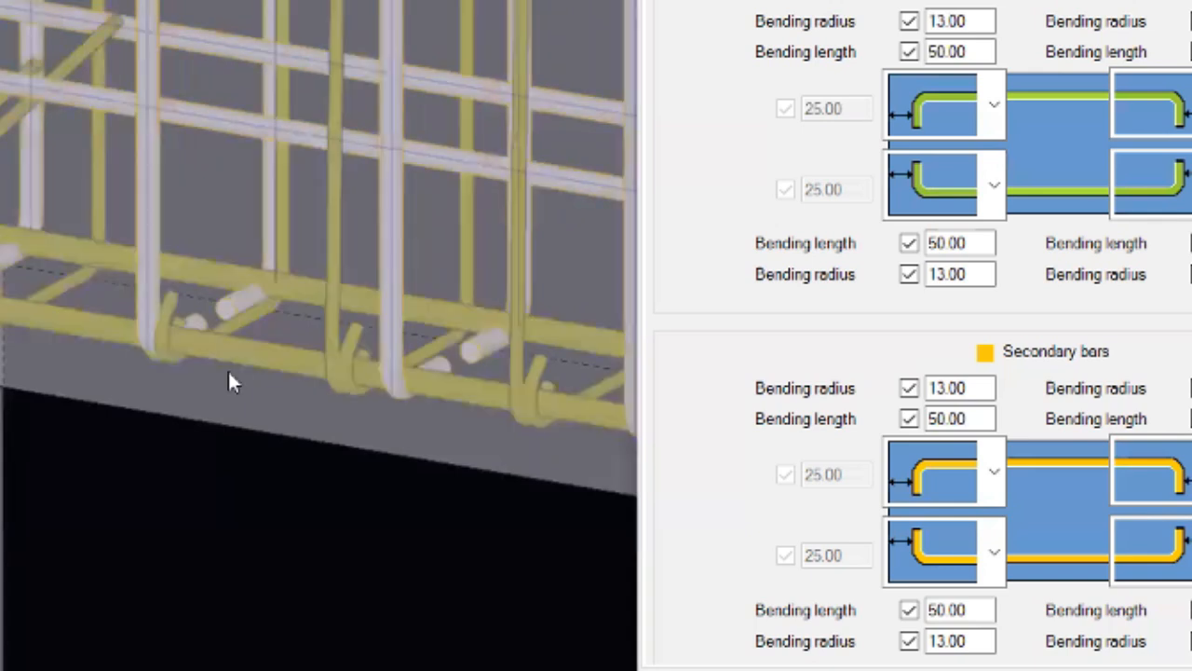
{"action": "scroll", "coordinate": [227, 371], "scroll_direction": "up", "scroll_amount": 1}
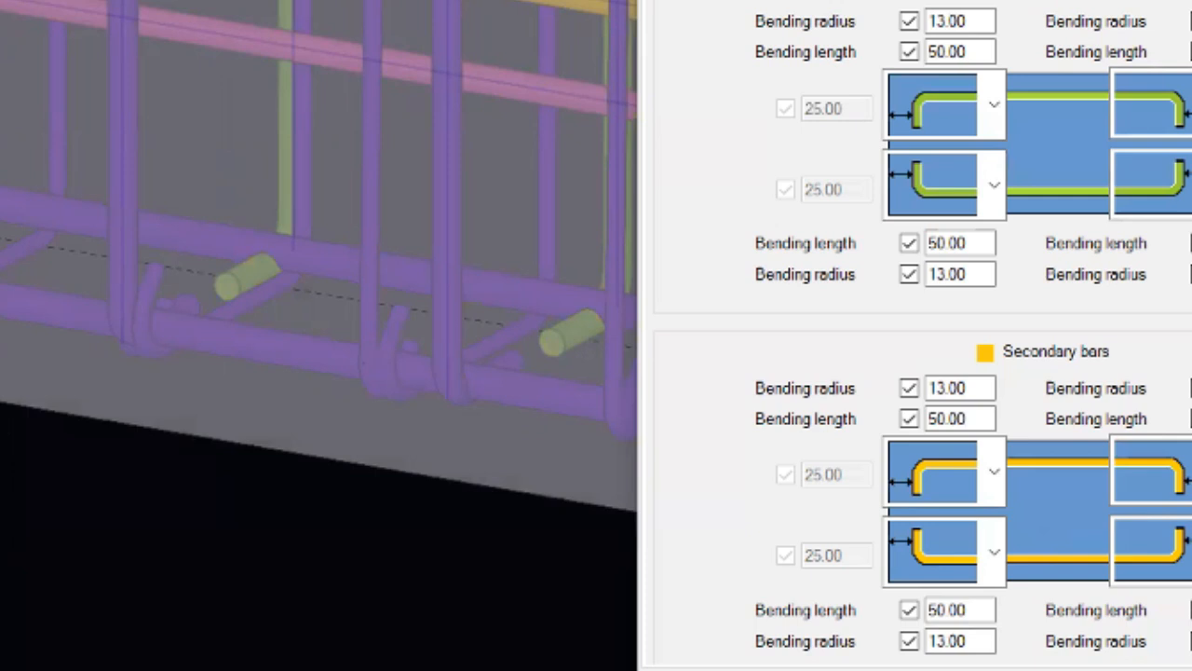
{"action": "left_click_drag", "start_coordinate": [847, 191], "coordinate": [745, 192]}
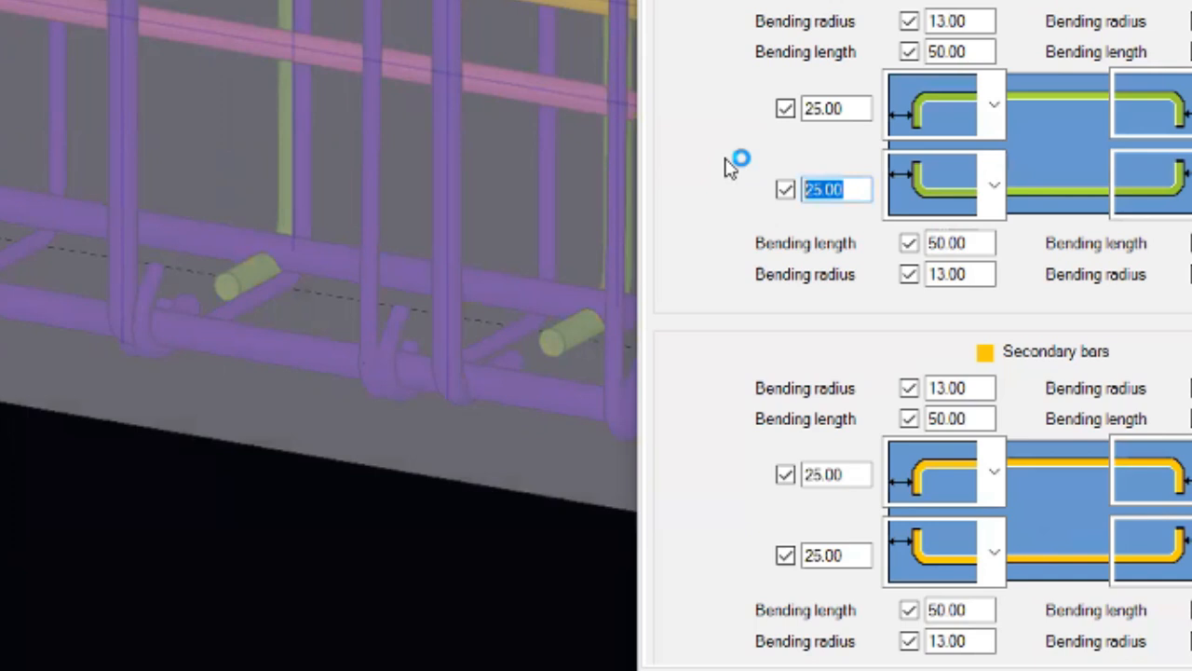
{"action": "type", "text": "50"}
{"action": "double_click", "coordinate": [857, 110]}
{"action": "type", "text": "50"}
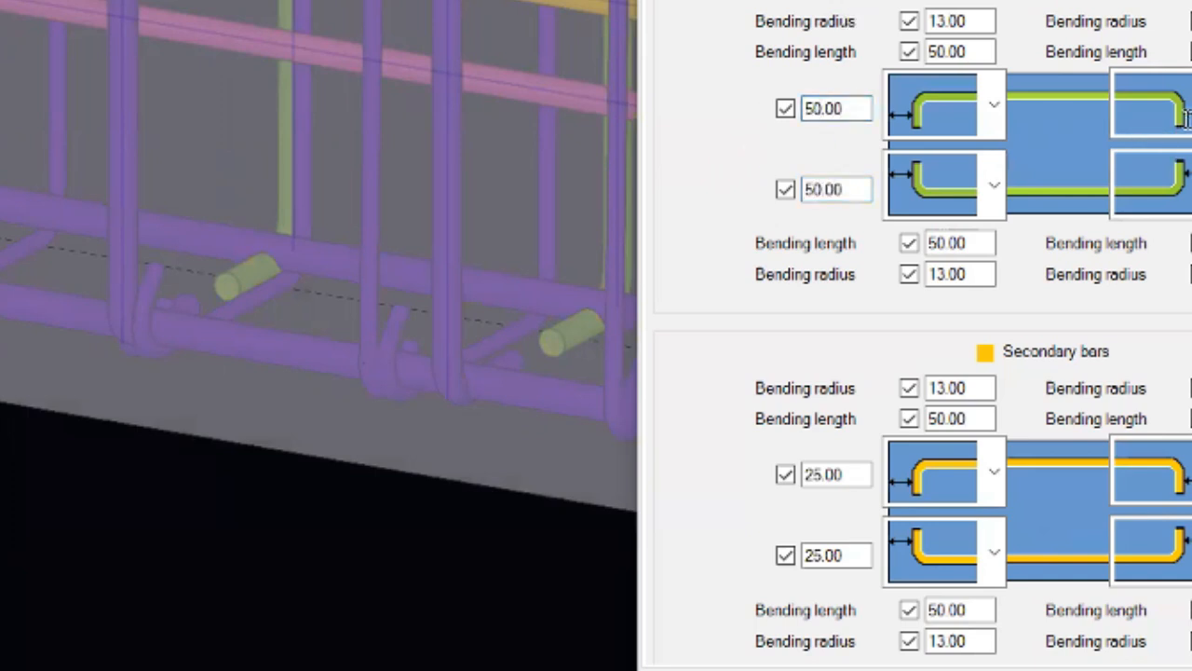
{"action": "left_click_drag", "start_coordinate": [843, 475], "coordinate": [782, 477]}
{"action": "type", "text": "50"}
{"action": "left_click_drag", "start_coordinate": [841, 556], "coordinate": [788, 557]}
{"action": "type", "text": "50"}
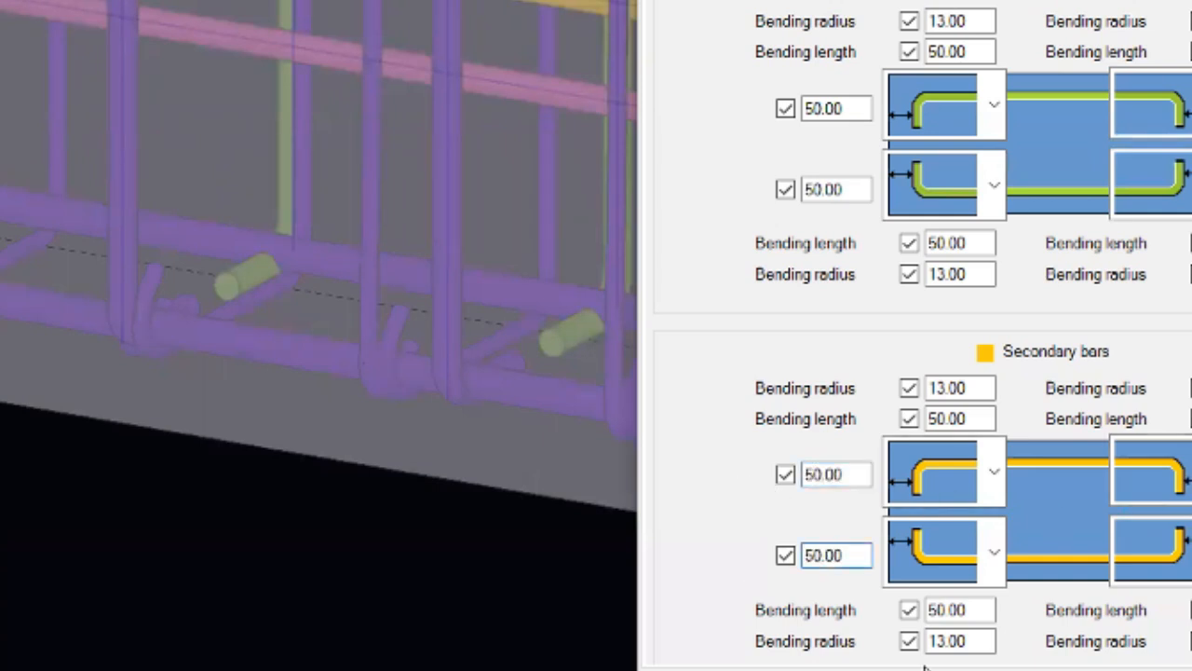
{"action": "left_click", "coordinate": [238, 265]}
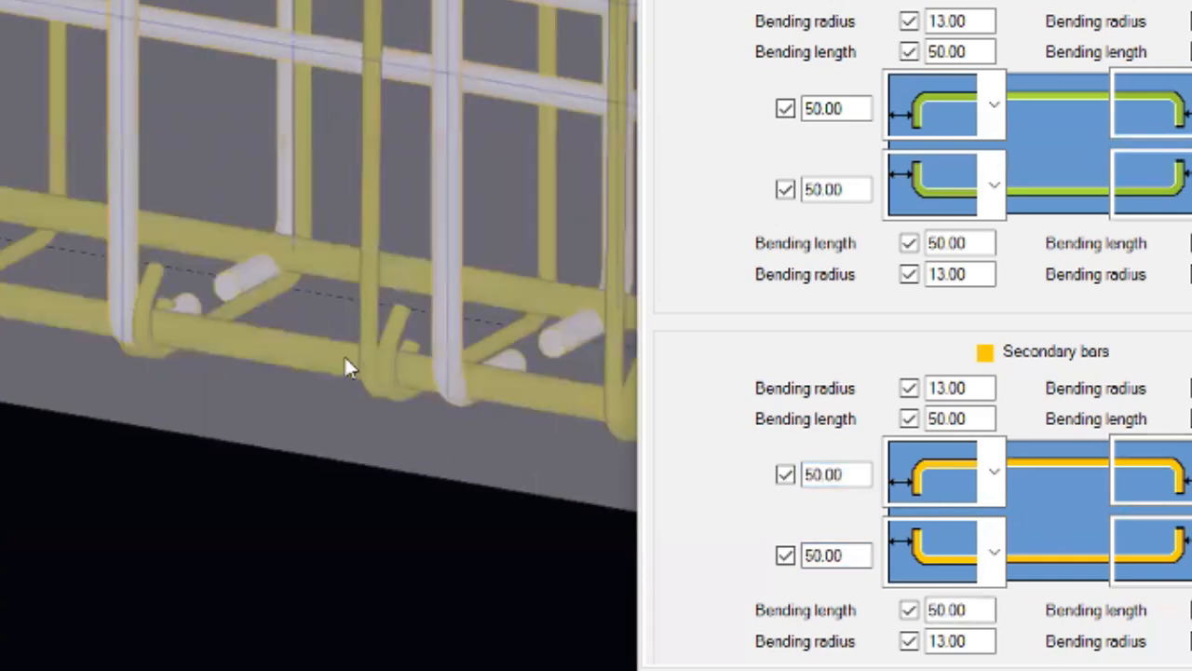
- Examine the hooked mesh bars around the window openings and along the edges of the wall panel
{"action": "scroll", "coordinate": [290, 269], "scroll_direction": "down", "scroll_amount": 2}
{"action": "scroll", "coordinate": [5, 477], "scroll_direction": "up", "scroll_amount": 3}
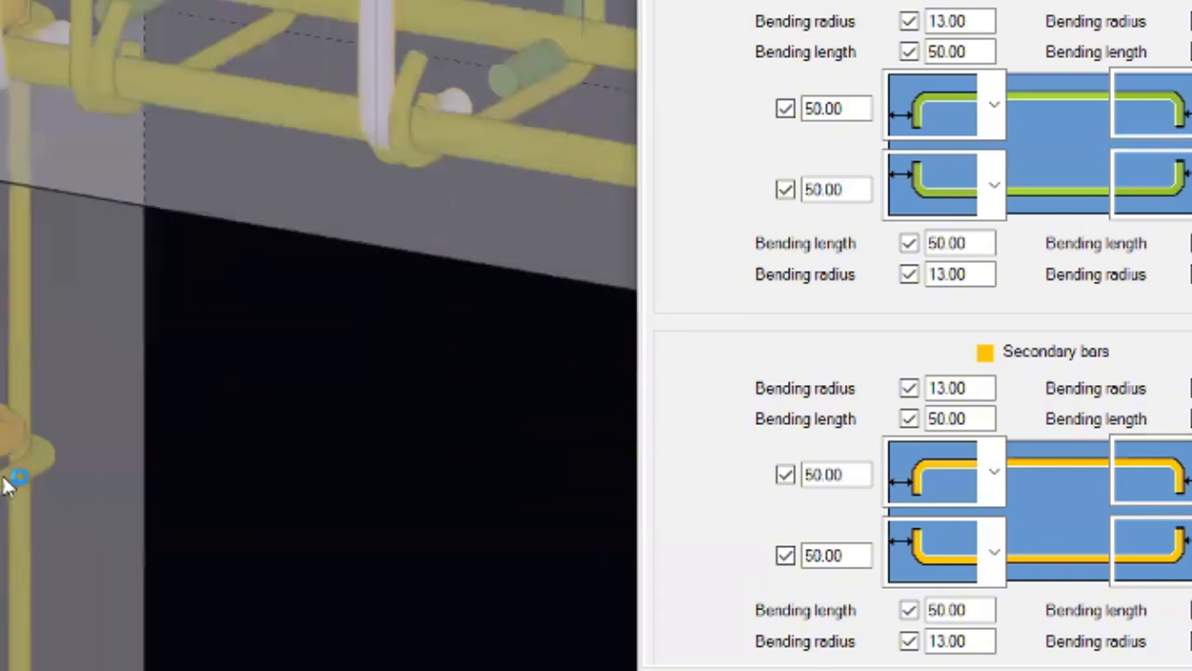
{"action": "scroll", "coordinate": [9, 454], "scroll_direction": "down", "scroll_amount": 3}
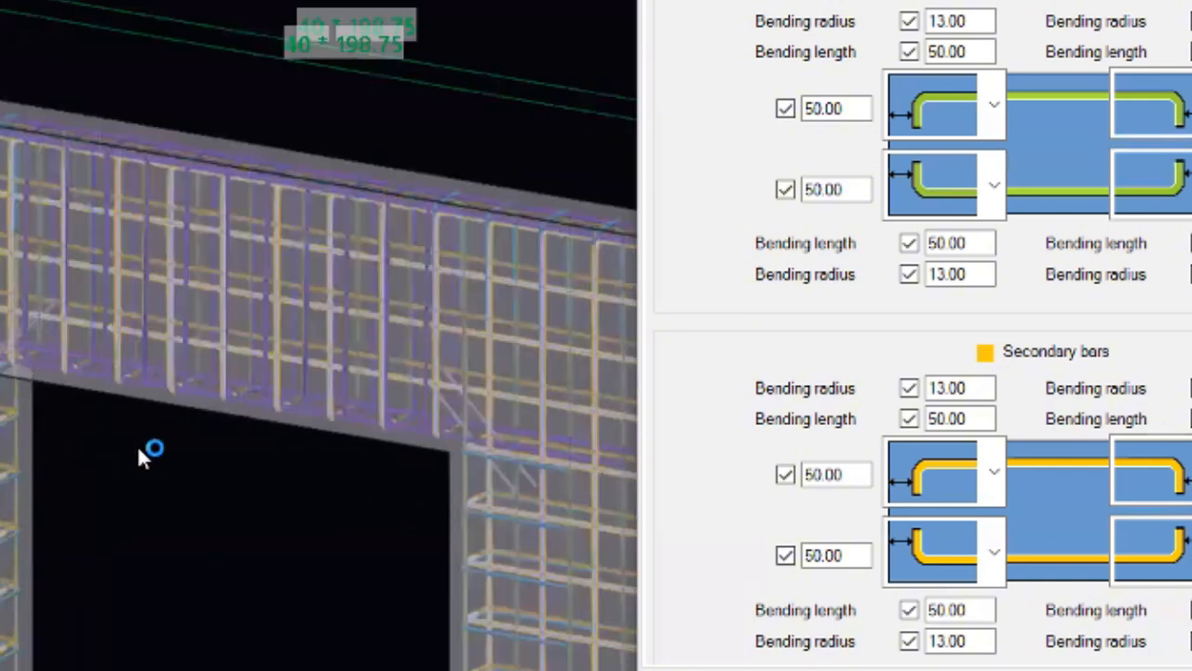
{"action": "scroll", "coordinate": [247, 306], "scroll_direction": "up", "scroll_amount": 2}
{"action": "scroll", "coordinate": [176, 276], "scroll_direction": "down", "scroll_amount": 4}
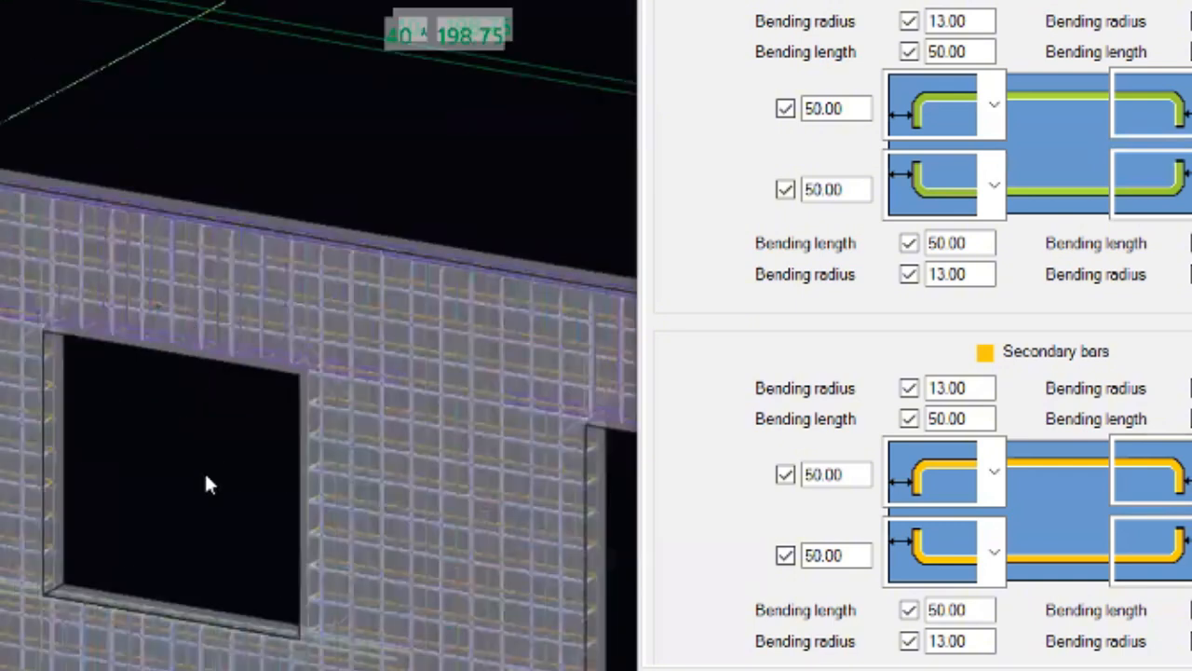
{"action": "scroll", "coordinate": [322, 510], "scroll_direction": "up", "scroll_amount": 2}
{"action": "scroll", "coordinate": [557, 534], "scroll_direction": "up", "scroll_amount": 2}
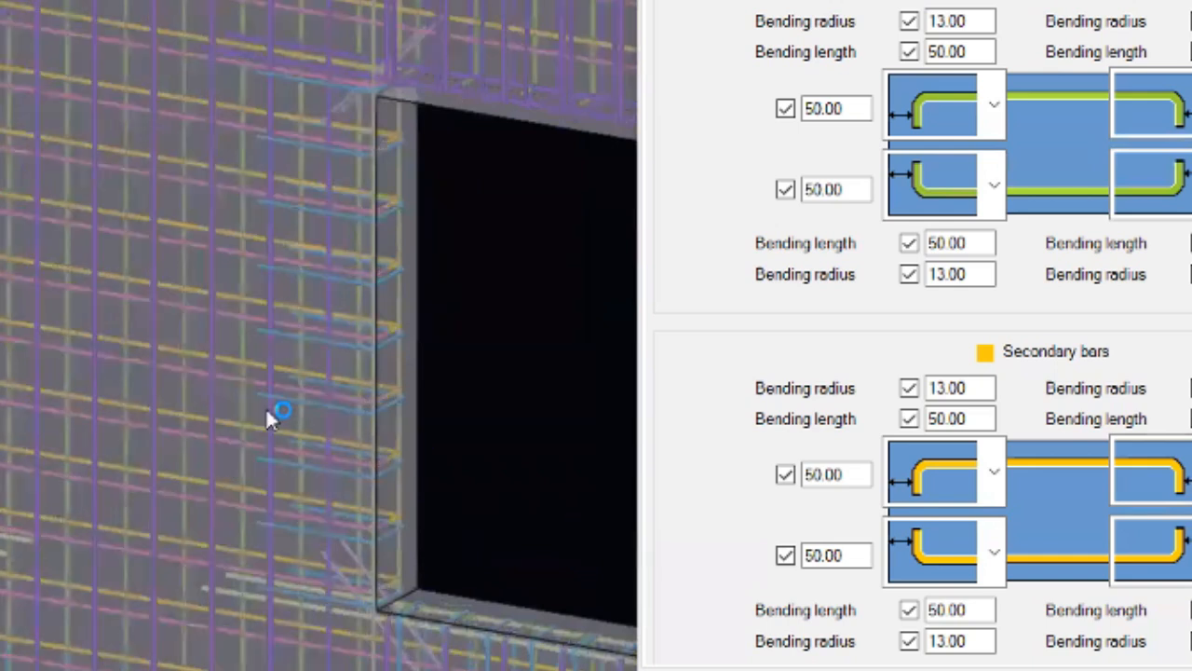
{"action": "scroll", "coordinate": [244, 424], "scroll_direction": "up", "scroll_amount": 2}
{"action": "scroll", "coordinate": [105, 400], "scroll_direction": "down", "scroll_amount": 3}
{"action": "middle_click_drag", "start_coordinate": [2, 358], "coordinate": [62, 243]}
{"action": "scroll", "coordinate": [62, 242], "scroll_direction": "down", "scroll_amount": 2}
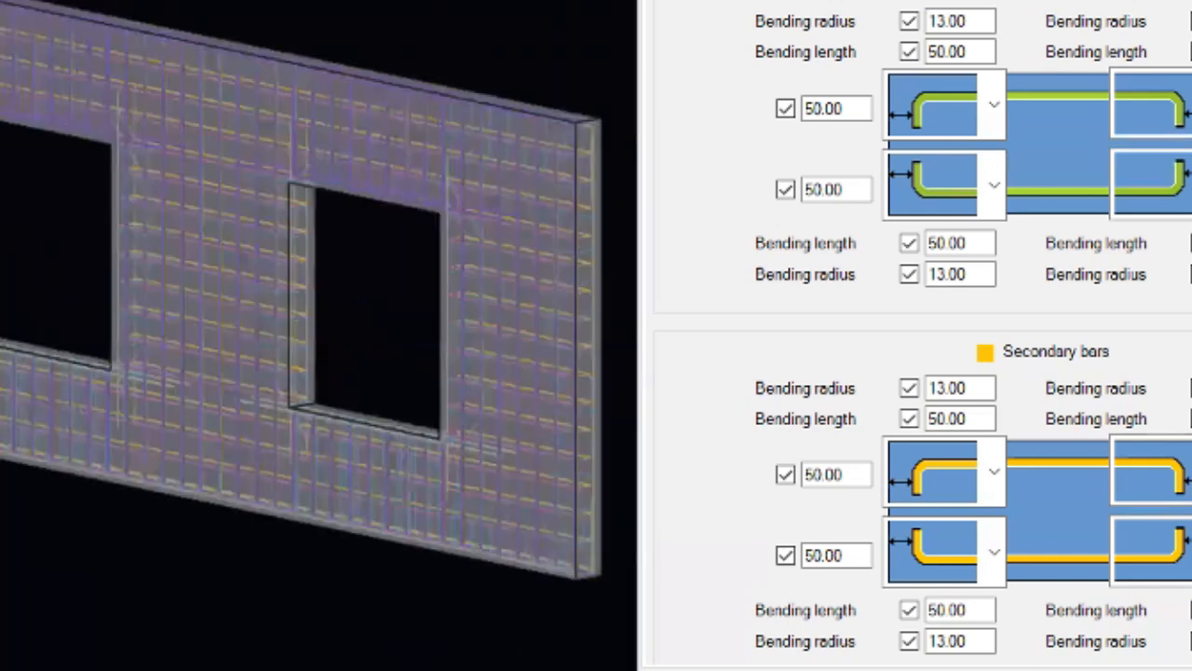
{"action": "scroll", "coordinate": [344, 384], "scroll_direction": "up", "scroll_amount": 2}
{"action": "scroll", "coordinate": [286, 393], "scroll_direction": "up", "scroll_amount": 1}
{"action": "middle_click_drag", "start_coordinate": [173, 364], "coordinate": [401, 615]}
{"action": "scroll", "coordinate": [139, 345], "scroll_direction": "down", "scroll_amount": 2}
{"action": "scroll", "coordinate": [138, 346], "scroll_direction": "down", "scroll_amount": 2}
{"action": "middle_click_drag", "start_coordinate": [306, 332], "coordinate": [436, 368]}
{"action": "middle_click_drag", "start_coordinate": [463, 450], "coordinate": [548, 440]}
{"action": "scroll", "coordinate": [107, 266], "scroll_direction": "up", "scroll_amount": 2}
{"action": "scroll", "coordinate": [317, 326], "scroll_direction": "down", "scroll_amount": 2}
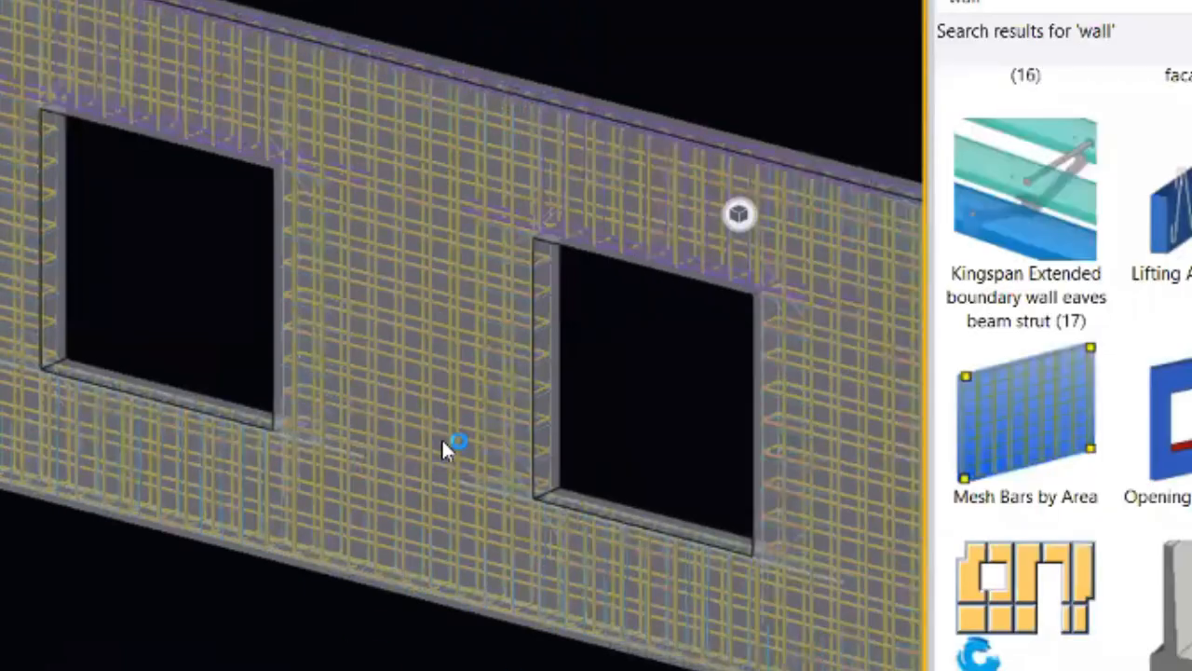
{"action": "scroll", "coordinate": [383, 487], "scroll_direction": "up", "scroll_amount": 3}
{"action": "scroll", "coordinate": [383, 477], "scroll_direction": "up", "scroll_amount": 1}
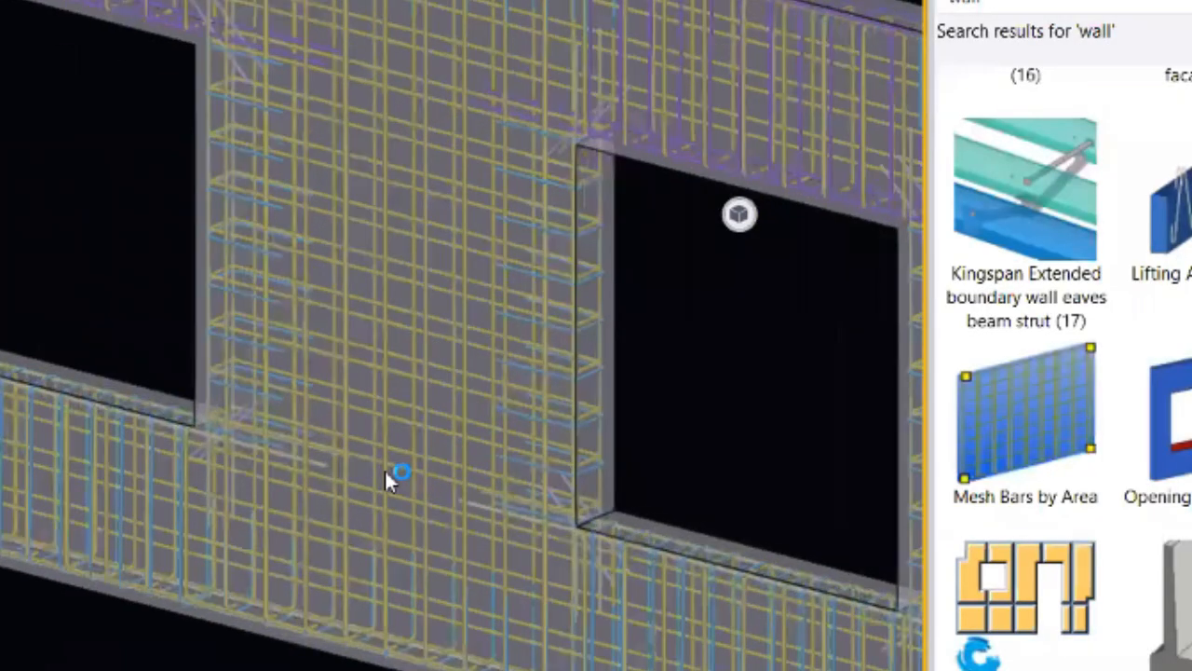
{"action": "scroll", "coordinate": [231, 421], "scroll_direction": "down", "scroll_amount": 2}
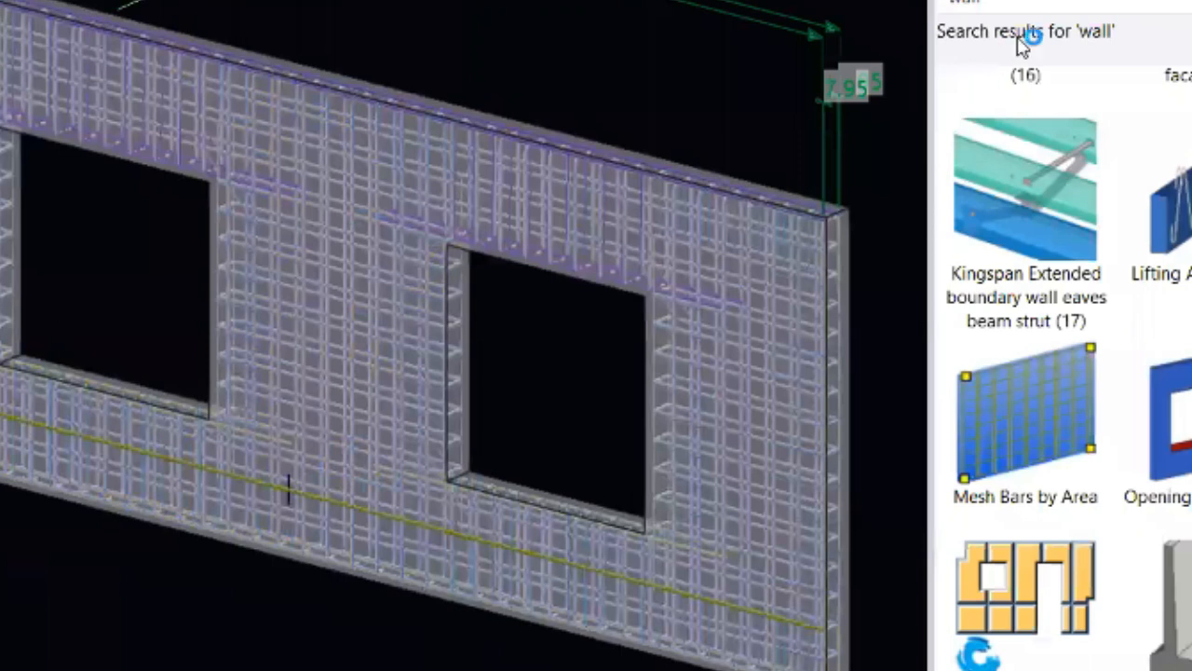
- Limit the mesh bars to the top layer by leaving out the bottom bars
{"action": "scroll", "coordinate": [354, 220], "scroll_direction": "up", "scroll_amount": 2}
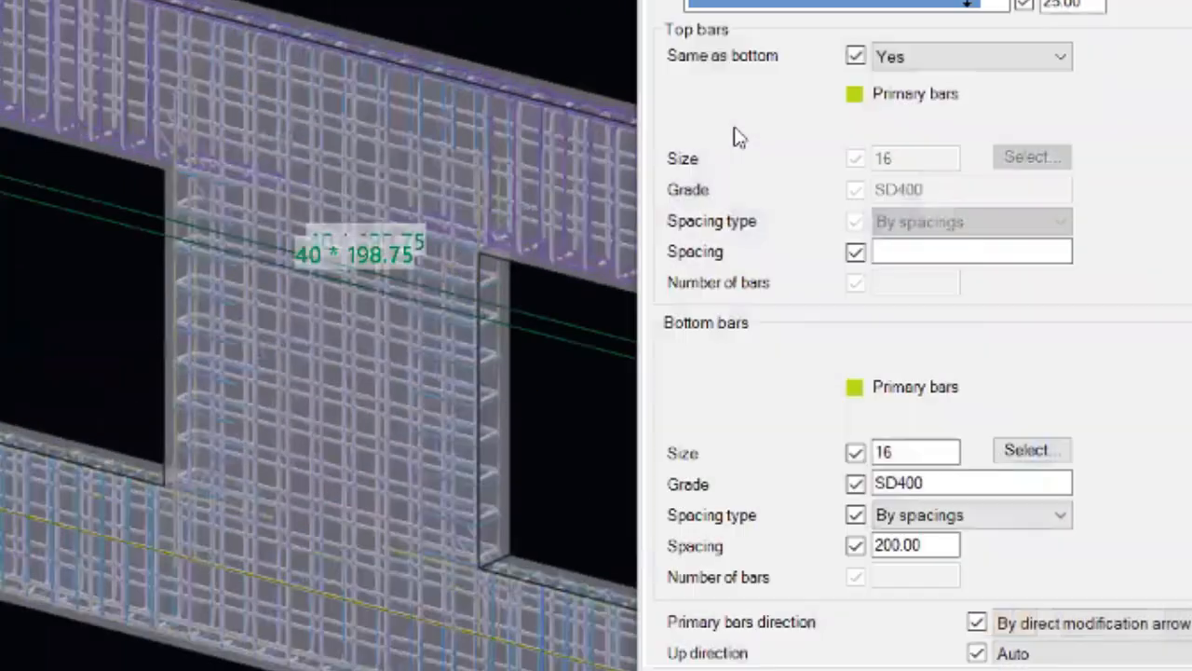
{"action": "left_click", "coordinate": [843, 4]}
{"action": "left_click", "coordinate": [881, 115]}
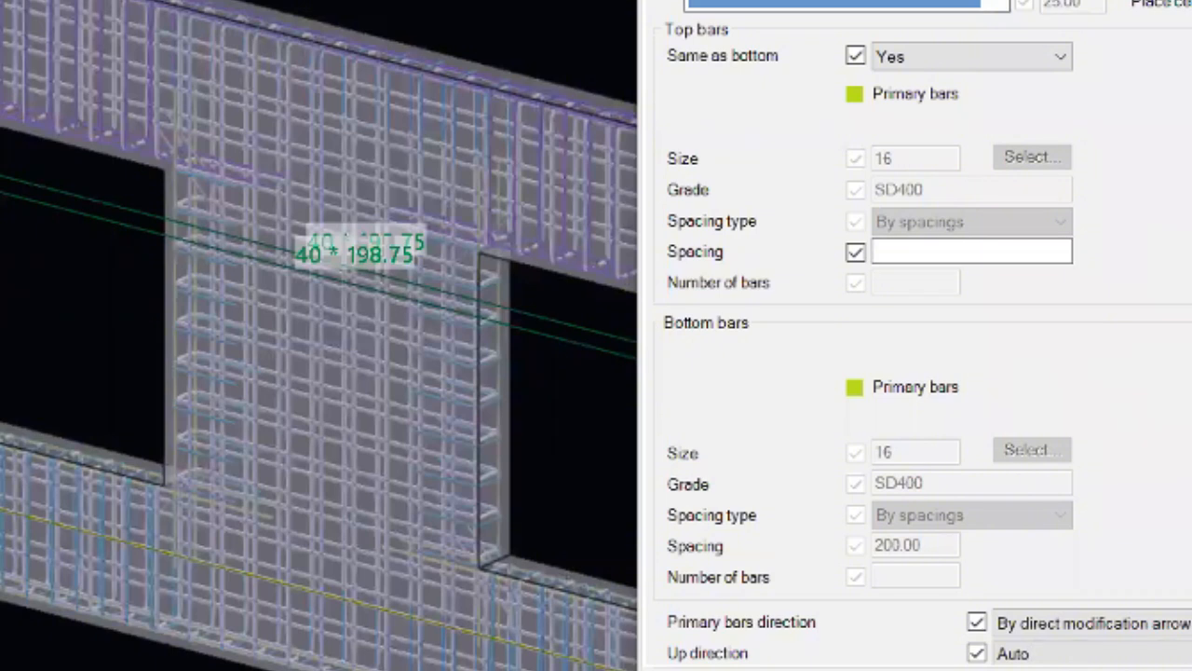
{"action": "scroll", "coordinate": [334, 577], "scroll_direction": "up", "scroll_amount": 3}
{"action": "scroll", "coordinate": [332, 574], "scroll_direction": "up", "scroll_amount": 1}
{"action": "scroll", "coordinate": [146, 387], "scroll_direction": "down", "scroll_amount": 3}
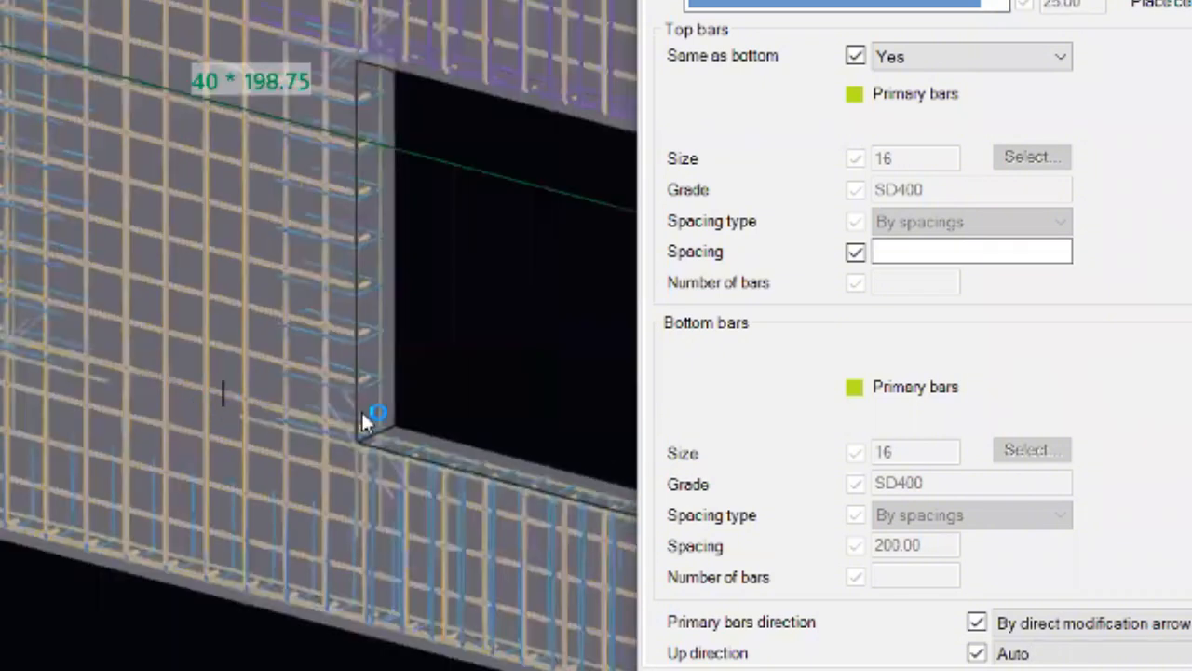
{"action": "scroll", "coordinate": [279, 406], "scroll_direction": "down", "scroll_amount": 1}
{"action": "middle_click_drag", "start_coordinate": [221, 455], "coordinate": [249, 194]}
{"action": "scroll", "coordinate": [340, 466], "scroll_direction": "down", "scroll_amount": 3}
{"action": "scroll", "coordinate": [190, 165], "scroll_direction": "up", "scroll_amount": 5}
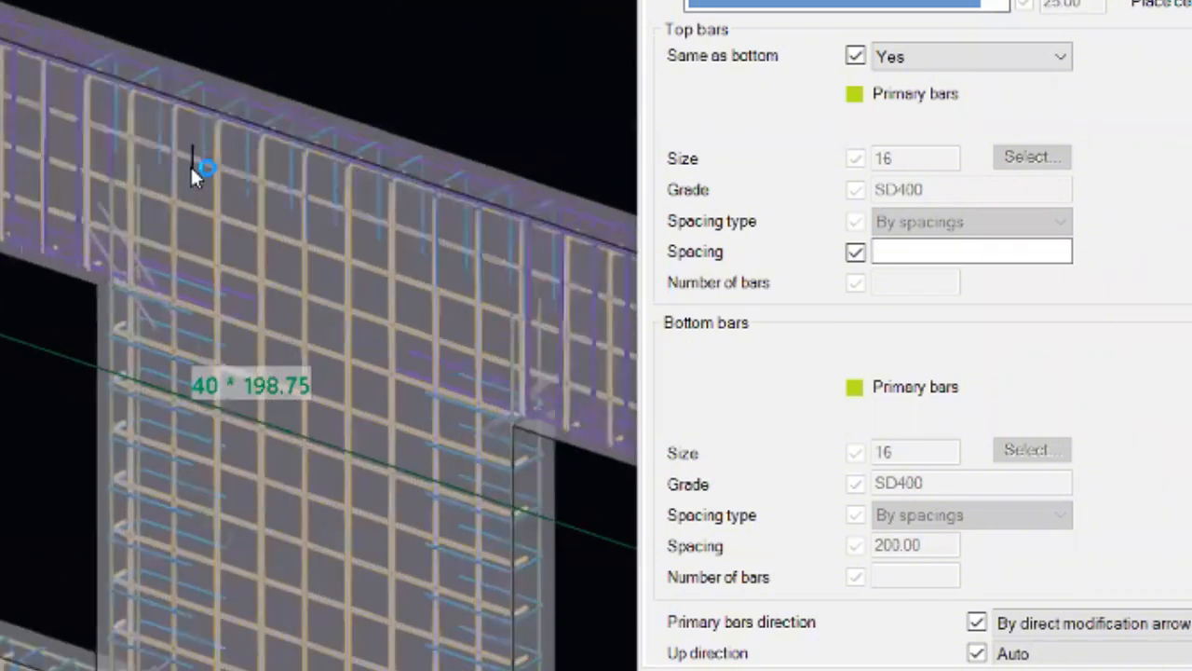
{"action": "scroll", "coordinate": [192, 158], "scroll_direction": "down", "scroll_amount": 2}
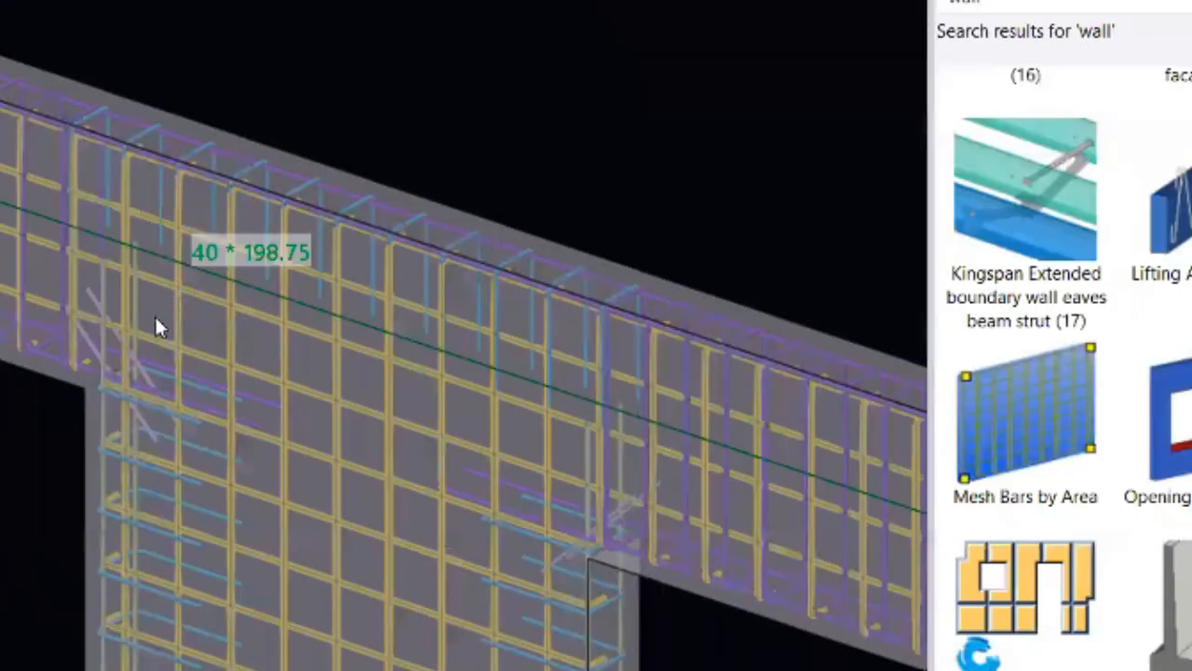
- Delete the mesh bars from the wall panel, keeping the edge, beam and corner diagonal reinforcement
{"action": "scroll", "coordinate": [294, 214], "scroll_direction": "down", "scroll_amount": 3}
{"action": "scroll", "coordinate": [294, 215], "scroll_direction": "down", "scroll_amount": 4}
{"action": "scroll", "coordinate": [322, 381], "scroll_direction": "up", "scroll_amount": 3}
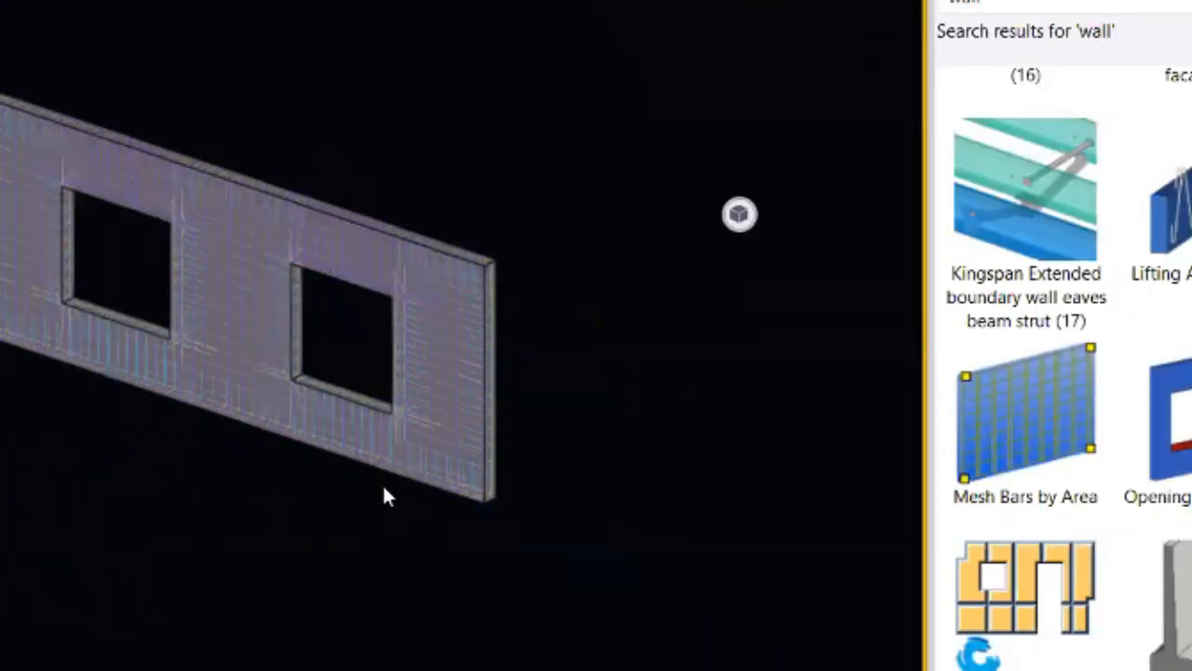
{"action": "scroll", "coordinate": [183, 279], "scroll_direction": "up", "scroll_amount": 4}
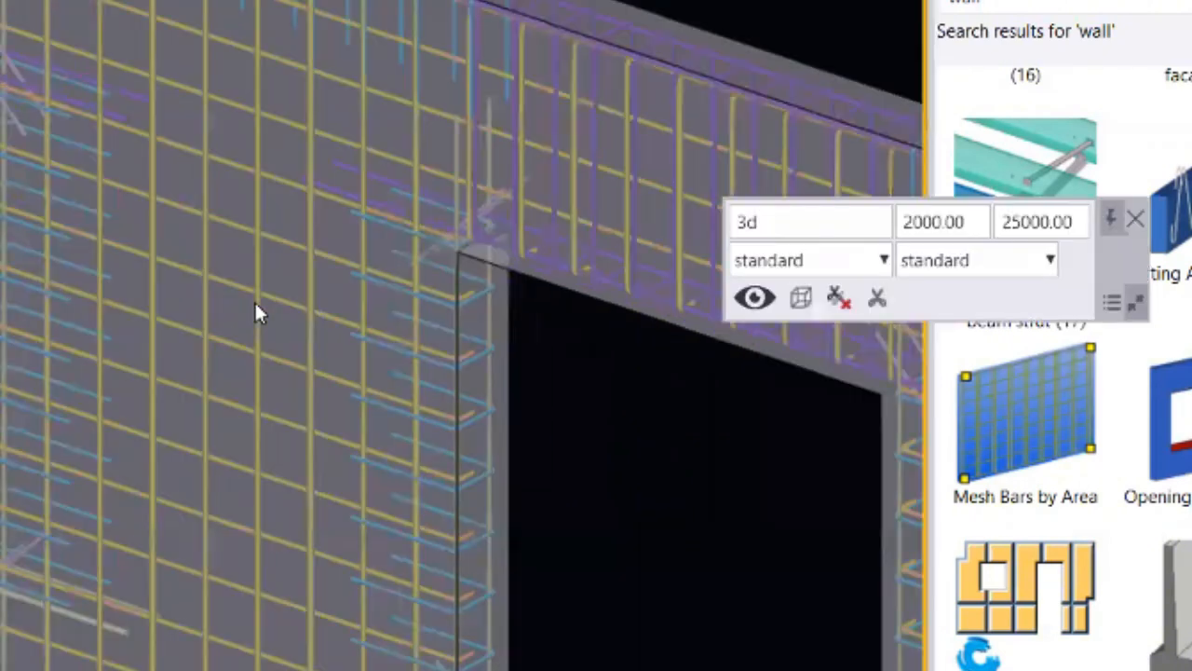
{"action": "left_click", "coordinate": [247, 293]}
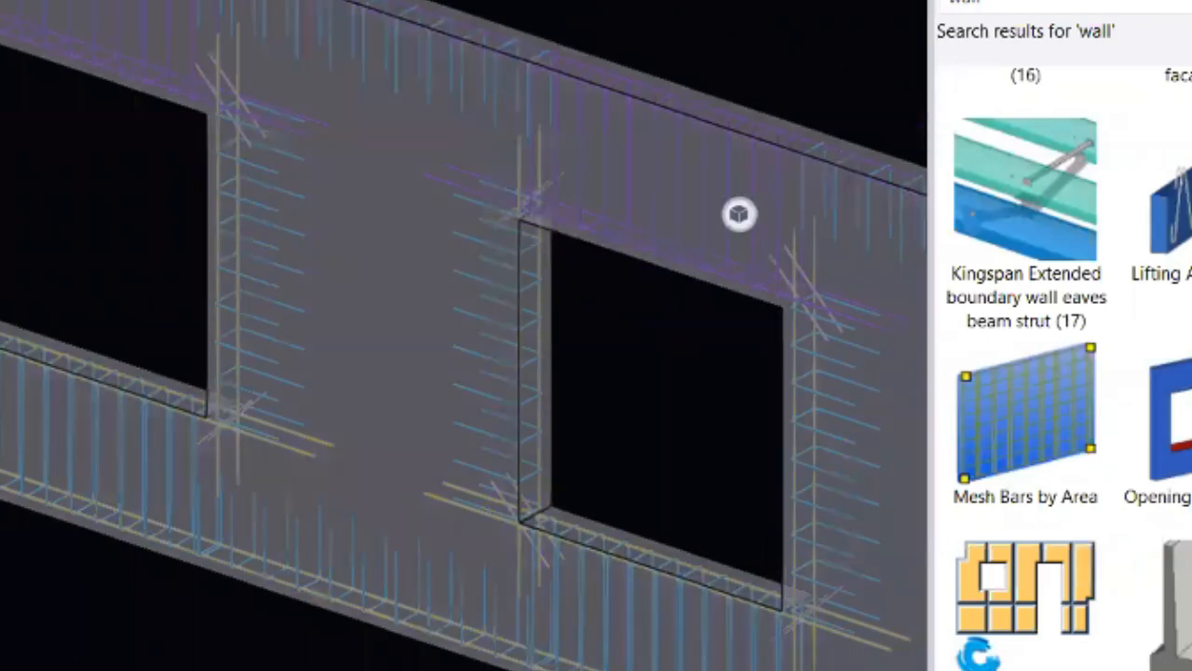
- Set the rebar set placement to create crossing bars on the wall panel
{"action": "scroll", "coordinate": [362, 307], "scroll_direction": "up", "scroll_amount": 3}
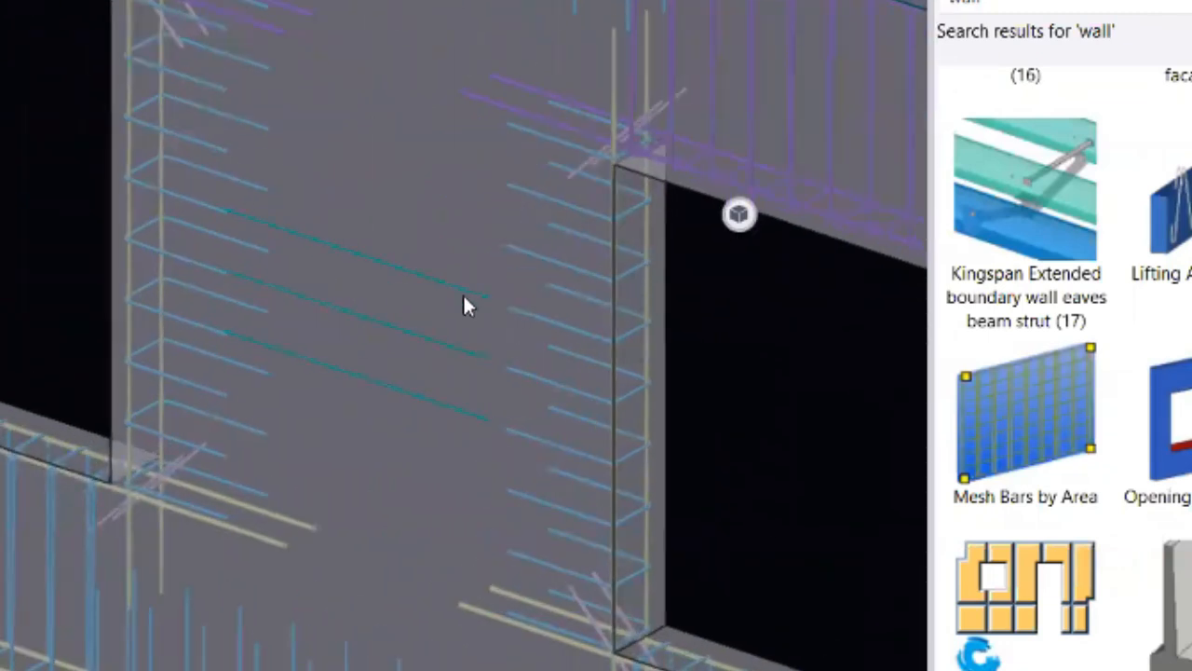
{"action": "mouse_move", "coordinate": [739, 215]}
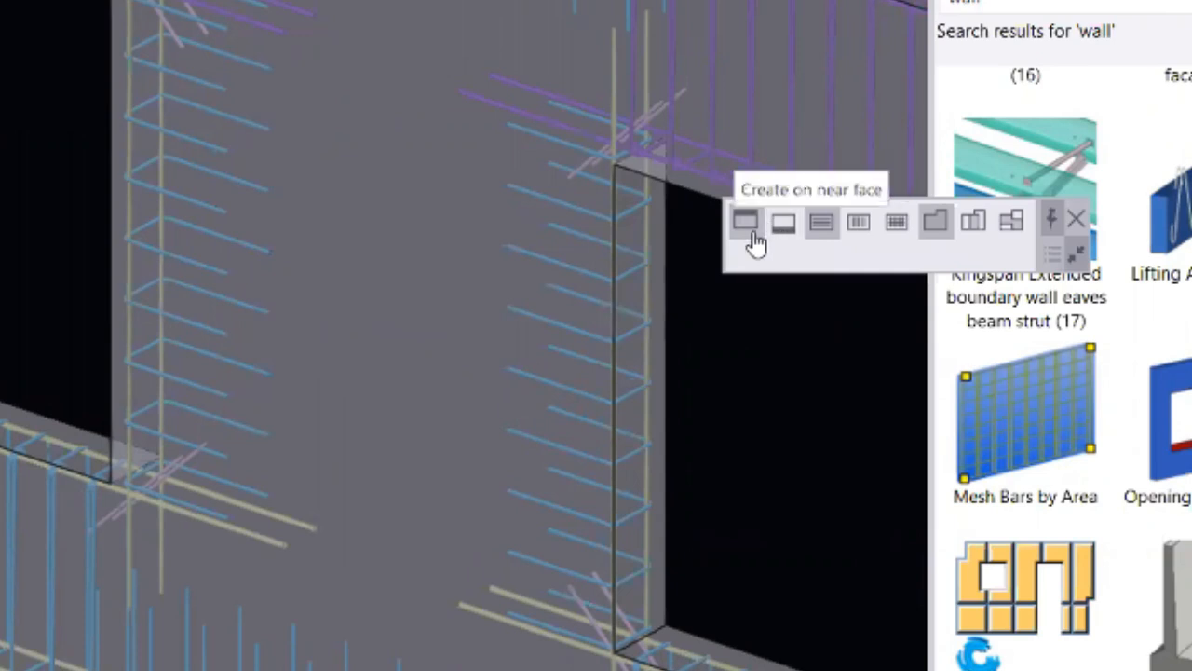
{"action": "left_click", "coordinate": [902, 224]}
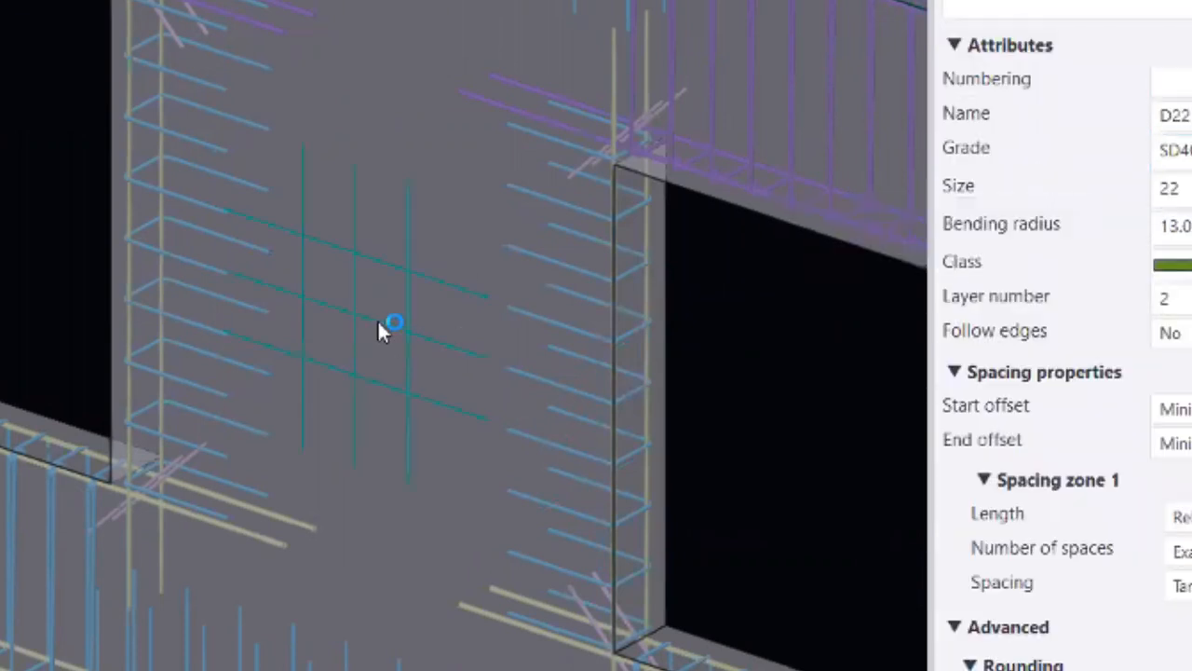
- Try to place crossing rebar sets on the panel face between the two window openings
{"action": "key", "text": "Escape"}
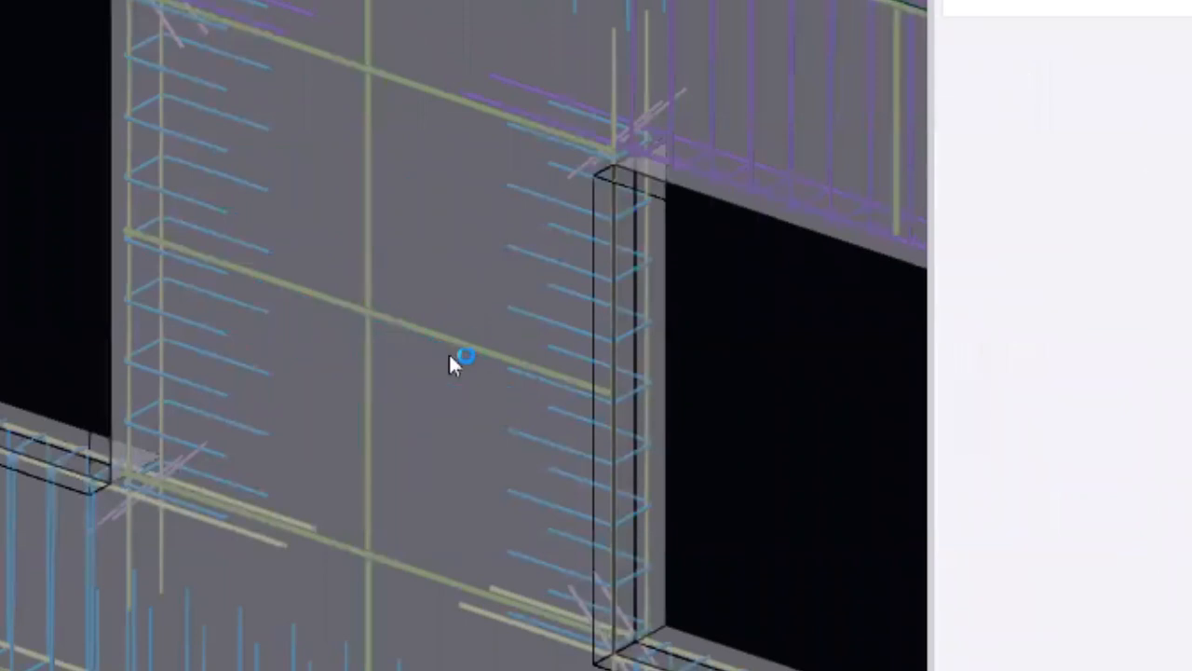
{"action": "left_click", "coordinate": [429, 339]}
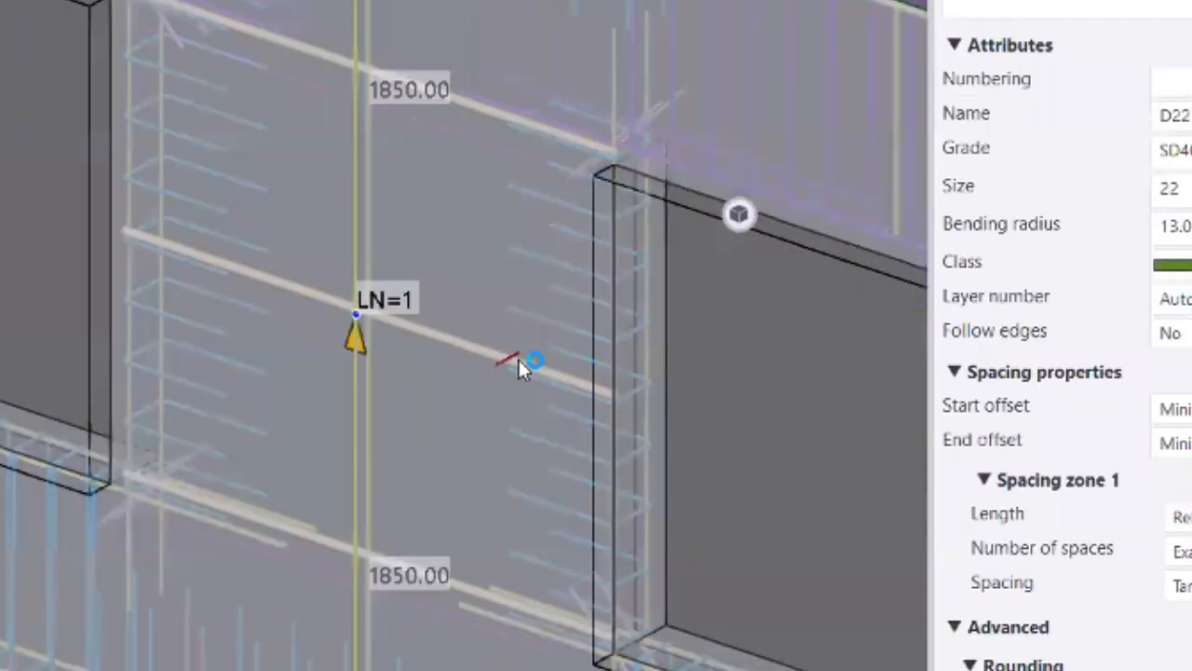
{"action": "left_click", "coordinate": [734, 394]}
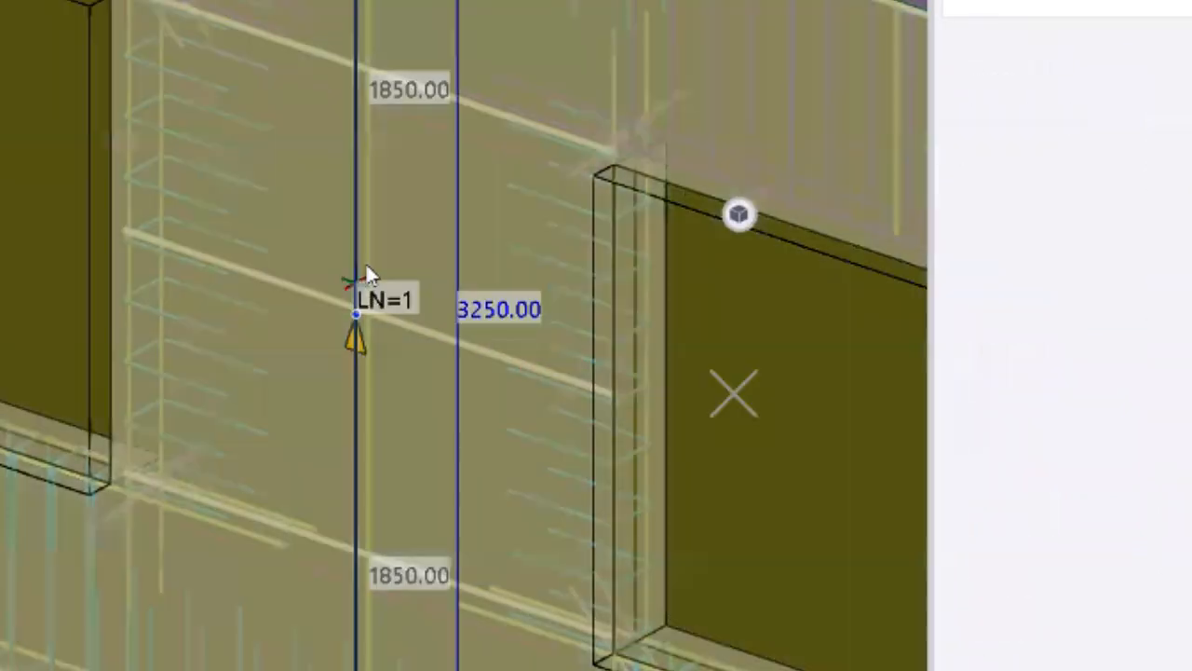
{"action": "scroll", "coordinate": [494, 325], "scroll_direction": "down", "scroll_amount": 2}
{"action": "key", "text": "Escape"}
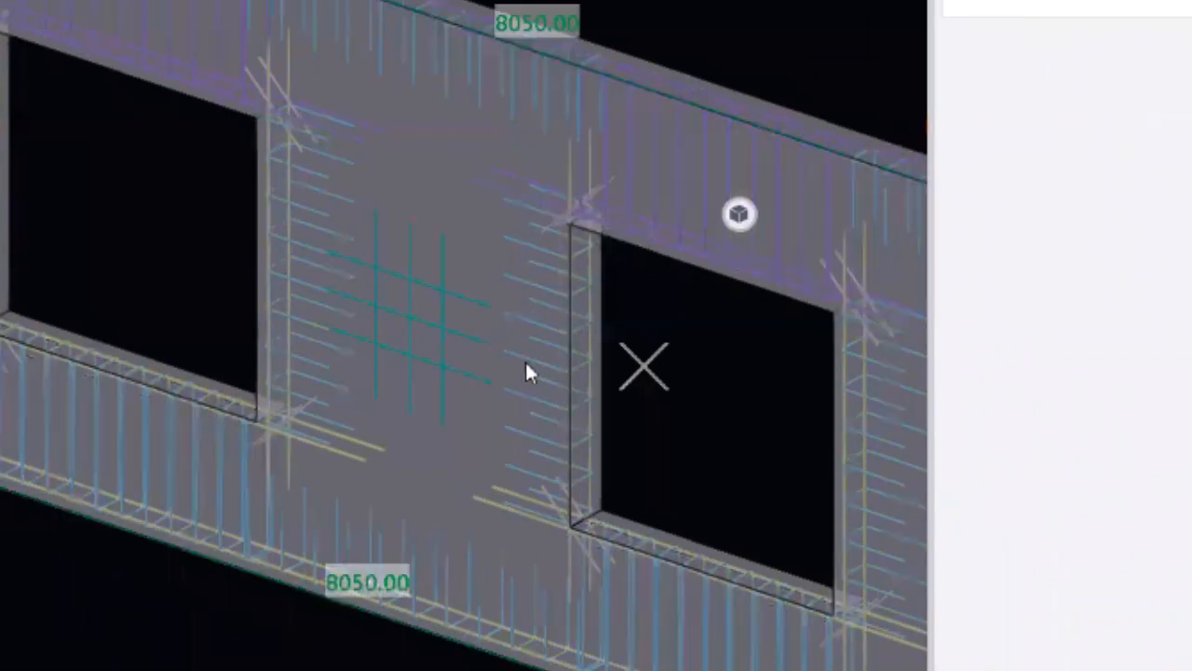
- Adjust the rebar set's spacing settings and place crossing rebar sets over the wall panel's face around the window openings
{"action": "left_click", "coordinate": [678, 244]}
{"action": "scroll", "coordinate": [1061, 373], "scroll_direction": "down", "scroll_amount": 2}
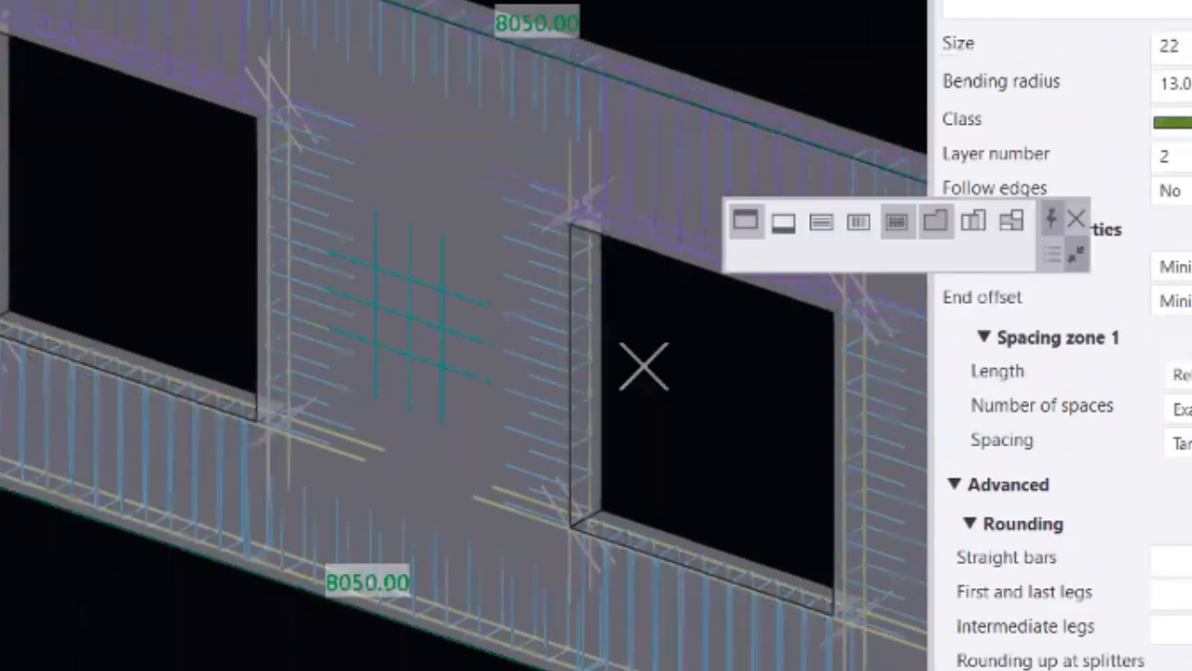
{"action": "left_click", "coordinate": [1181, 443]}
{"action": "left_click", "coordinate": [1181, 410]}
{"action": "left_click", "coordinate": [1181, 440]}
{"action": "left_click", "coordinate": [412, 268]}
{"action": "key", "text": "Escape"}
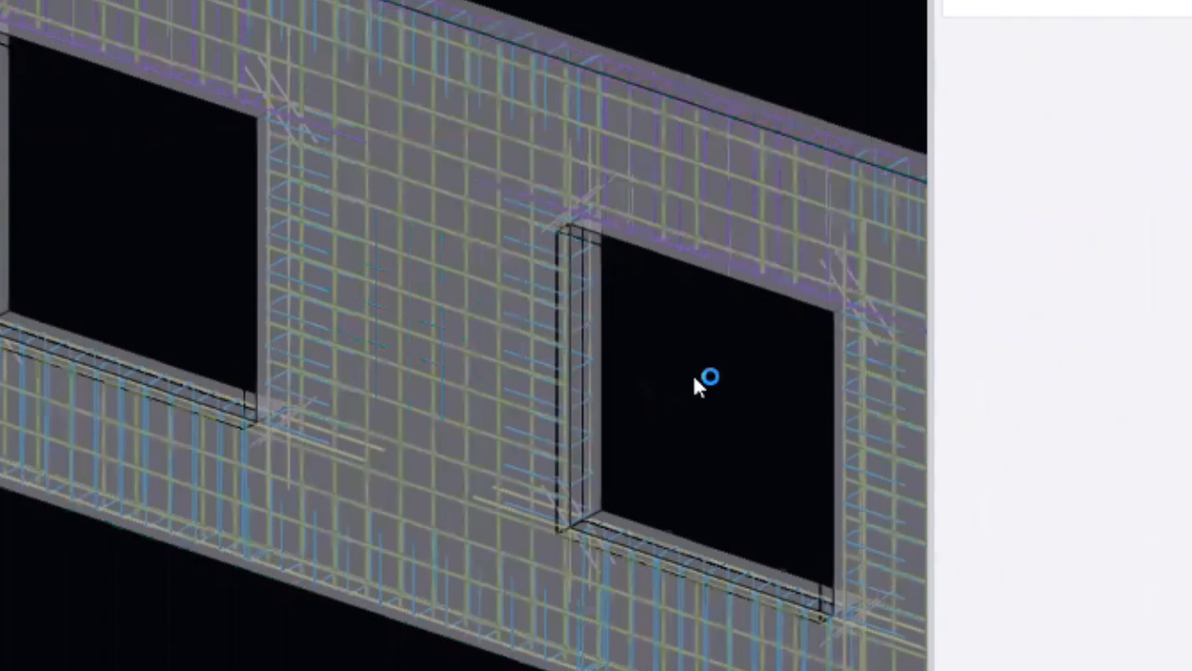
- Examine the crossing bars over the panel face, around both window openings and along the panel's edges
{"action": "scroll", "coordinate": [384, 205], "scroll_direction": "down", "scroll_amount": 3}
{"action": "middle_click_drag", "start_coordinate": [384, 205], "coordinate": [579, 328]}
{"action": "scroll", "coordinate": [578, 328], "scroll_direction": "up", "scroll_amount": 4}
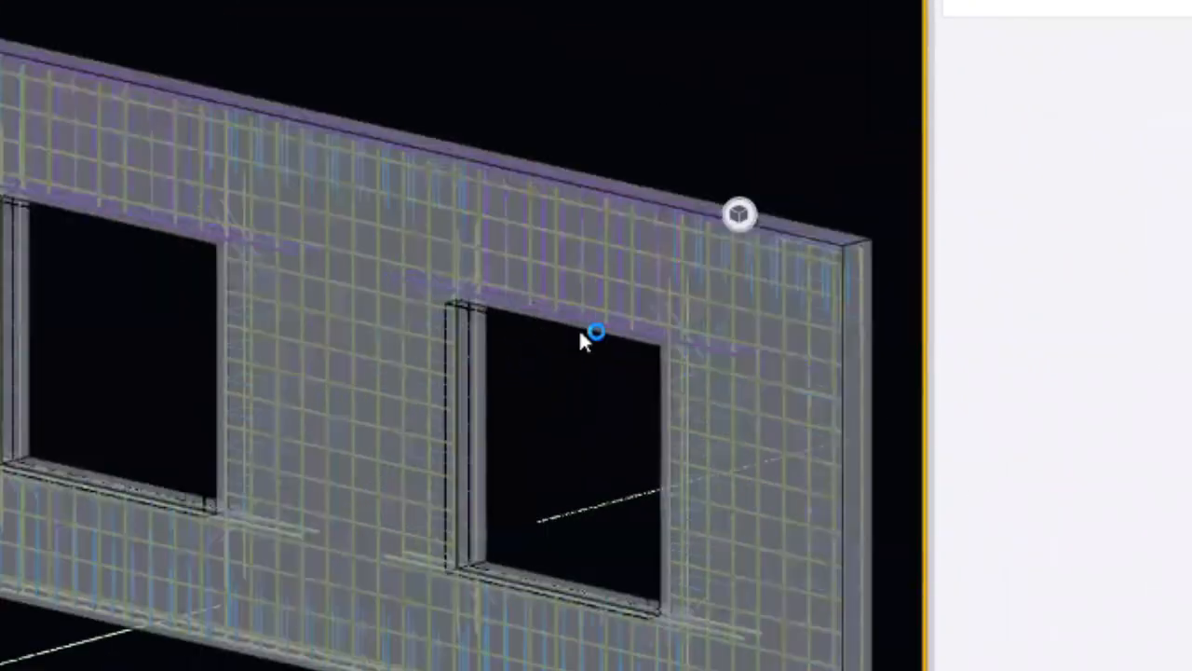
{"action": "scroll", "coordinate": [583, 311], "scroll_direction": "down", "scroll_amount": 3}
{"action": "middle_click_drag", "start_coordinate": [434, 340], "coordinate": [626, 443]}
{"action": "scroll", "coordinate": [56, 252], "scroll_direction": "up", "scroll_amount": 2}
{"action": "scroll", "coordinate": [279, 279], "scroll_direction": "down", "scroll_amount": 2}
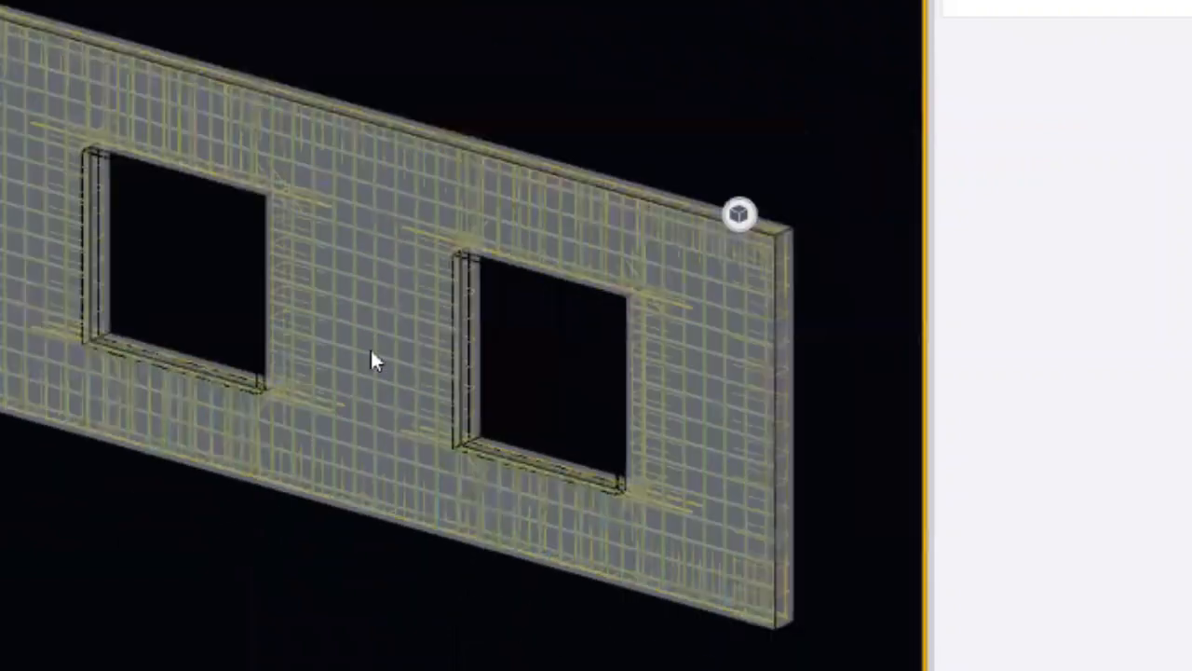
{"action": "middle_click_drag", "start_coordinate": [448, 146], "coordinate": [373, 228]}
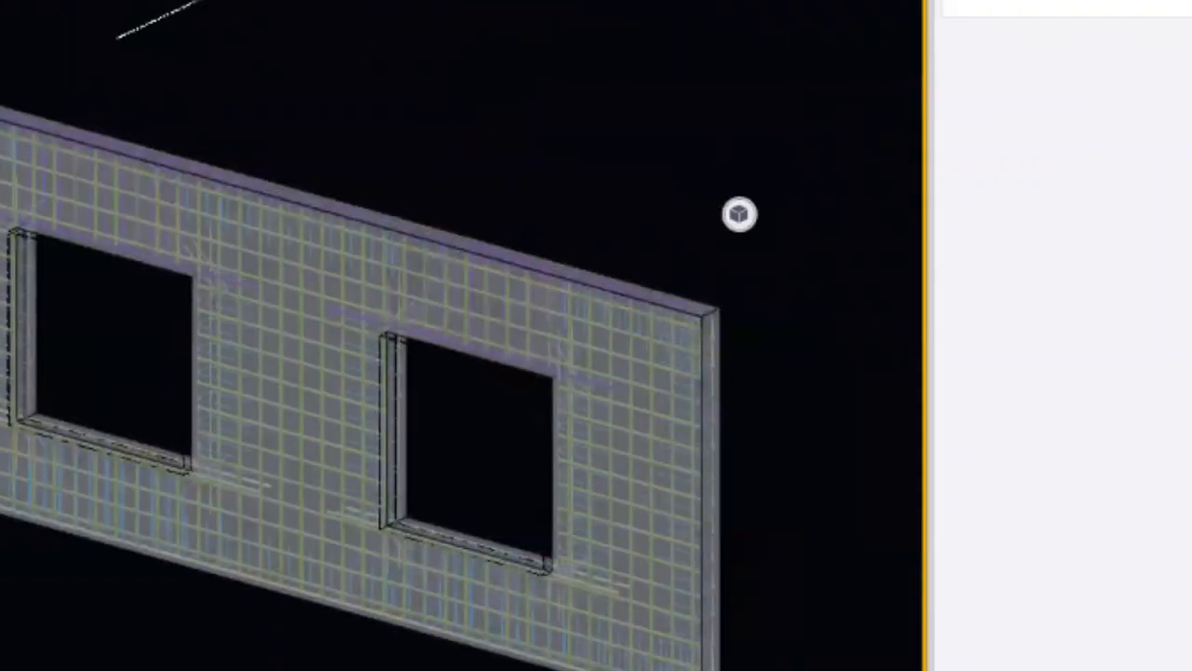
- Search the component catalogue for ANCHOR
{"action": "left_click", "coordinate": [1043, 4]}
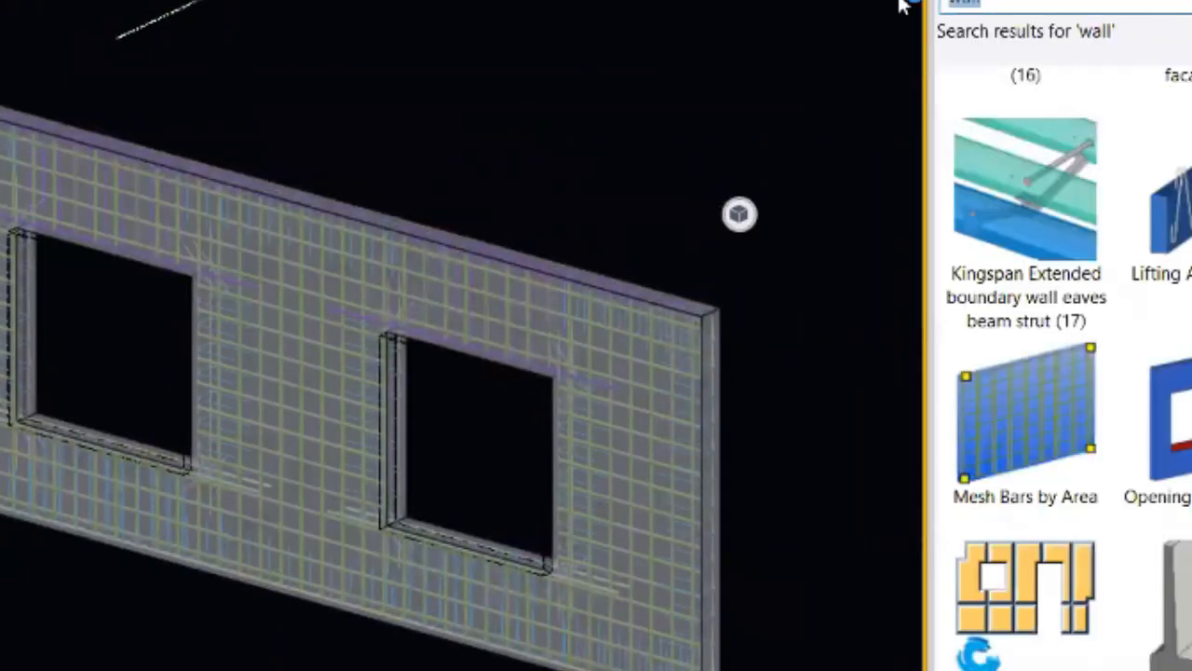
{"action": "type", "text": "ach"}
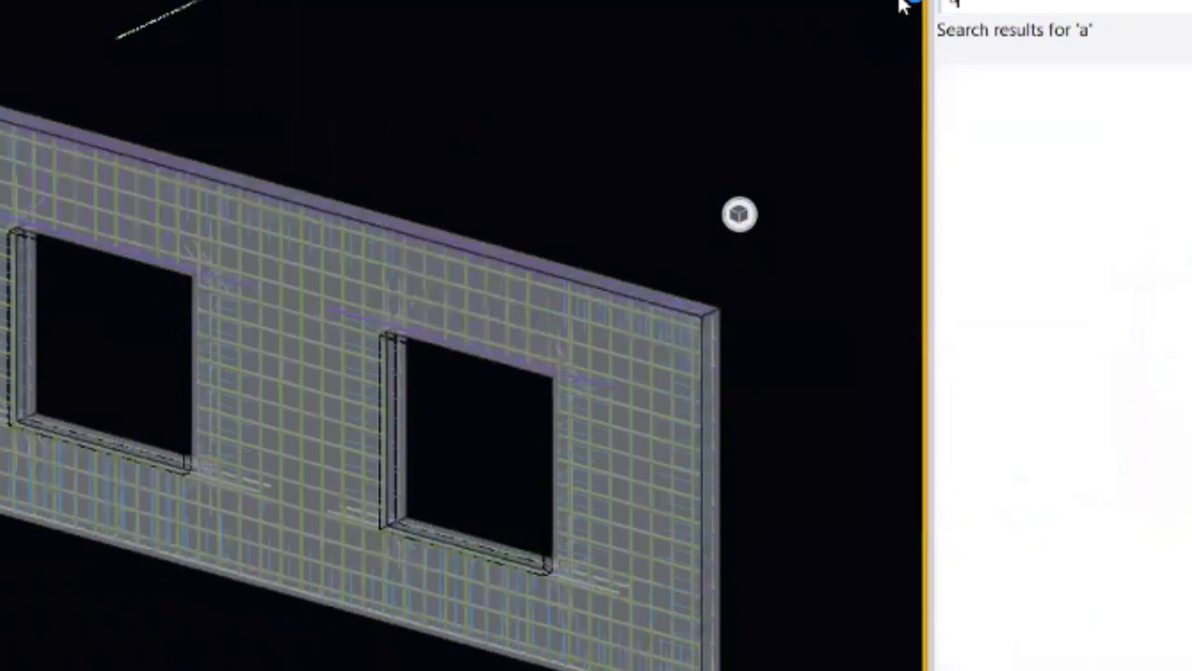
{"action": "key", "text": "BackSpace"}
{"action": "key", "text": "BackSpace"}
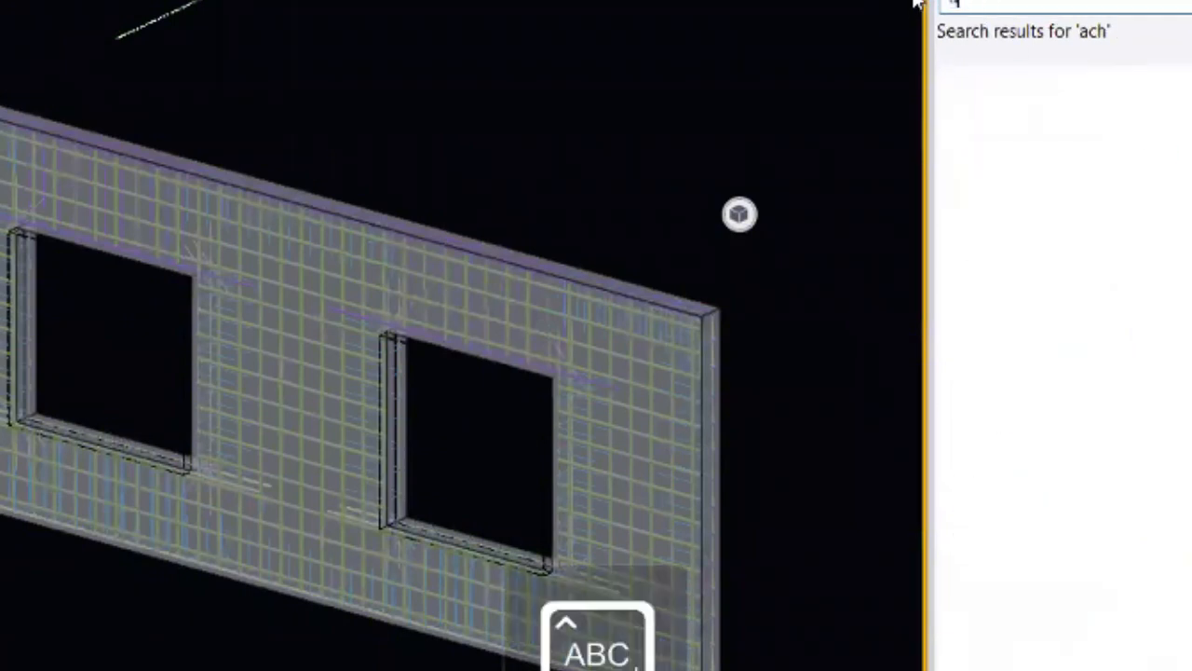
{"action": "type", "text": "n"}
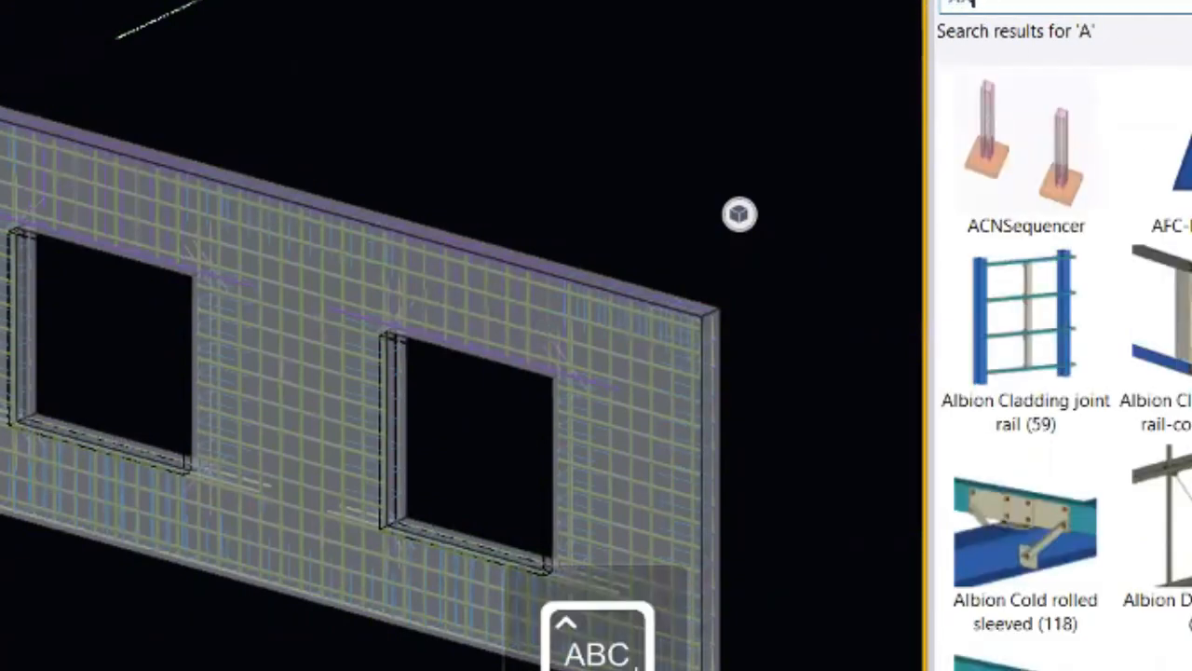
{"action": "type", "text": "chor"}
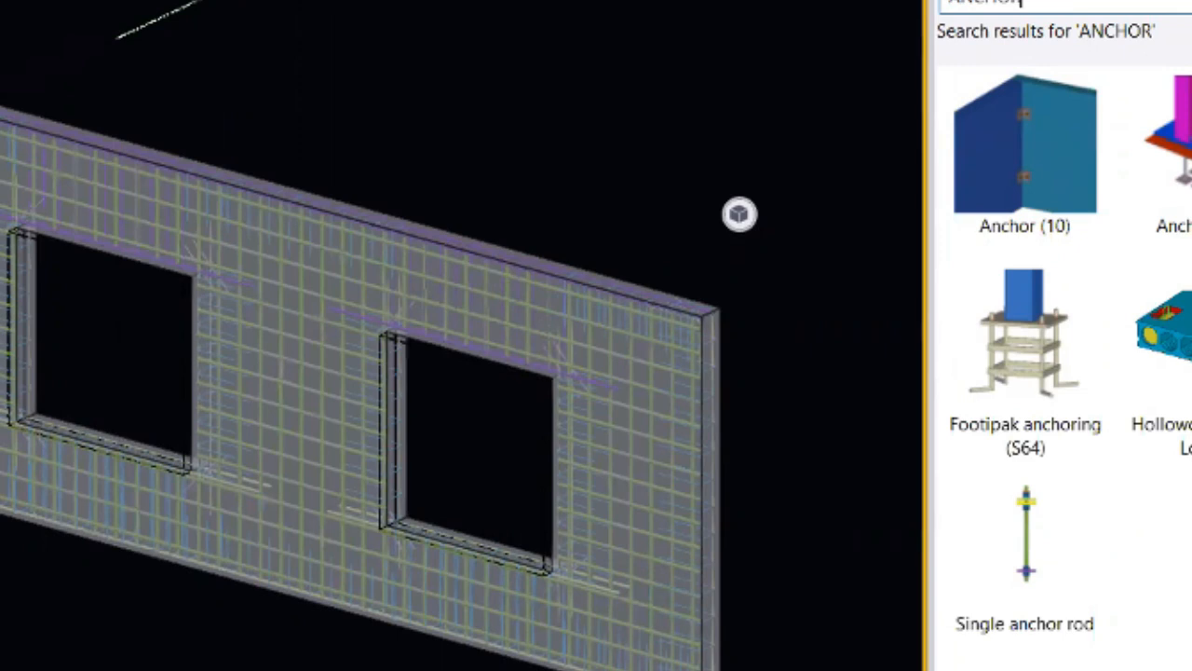
- Add lifting anchors to the wall panel's top edge with the lifting anchor component
{"action": "scroll", "coordinate": [215, 149], "scroll_direction": "up", "scroll_amount": 2}
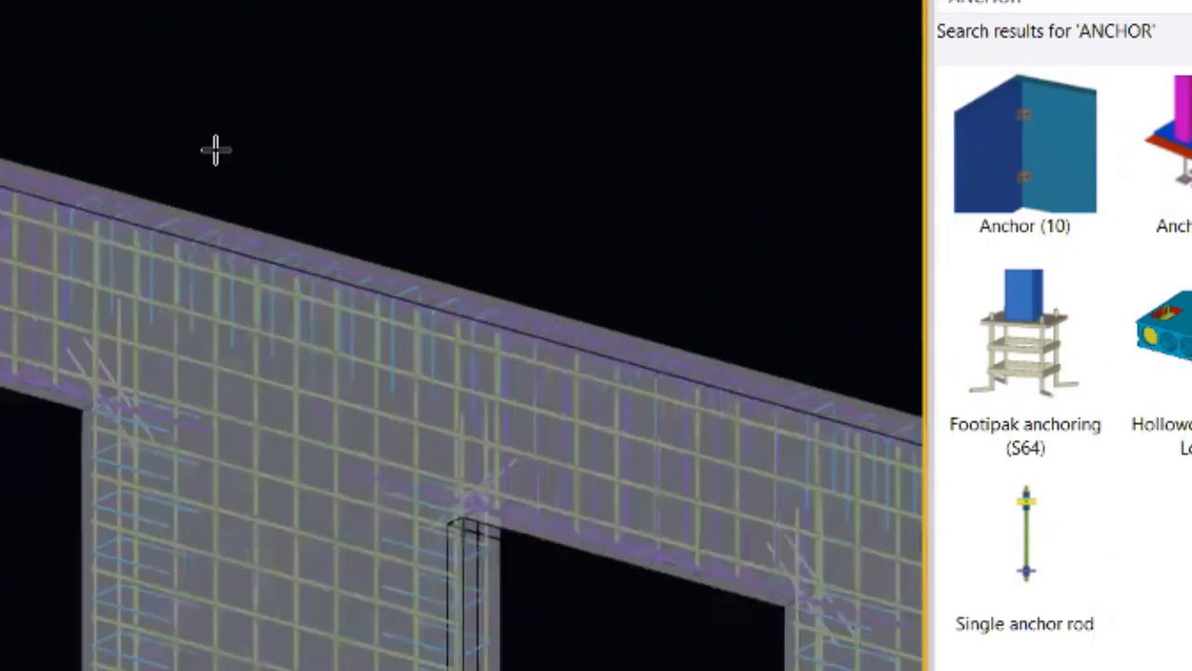
{"action": "scroll", "coordinate": [364, 100], "scroll_direction": "up", "scroll_amount": 2}
{"action": "scroll", "coordinate": [373, 56], "scroll_direction": "down", "scroll_amount": 2}
{"action": "scroll", "coordinate": [385, 19], "scroll_direction": "up", "scroll_amount": 2}
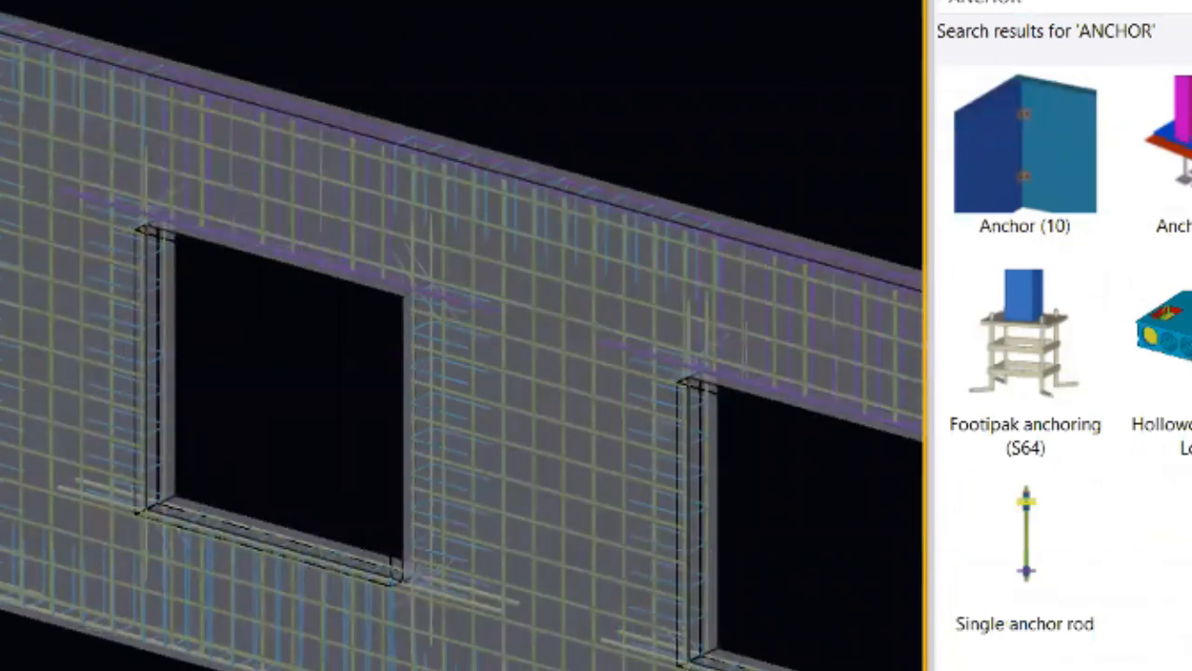
{"action": "scroll", "coordinate": [248, 244], "scroll_direction": "down", "scroll_amount": 3}
{"action": "scroll", "coordinate": [280, 237], "scroll_direction": "up", "scroll_amount": 2}
{"action": "right_click", "coordinate": [330, 56]}
{"action": "left_click", "coordinate": [349, 71]}
{"action": "scroll", "coordinate": [224, 131], "scroll_direction": "up", "scroll_amount": 2}
{"action": "scroll", "coordinate": [232, 123], "scroll_direction": "up", "scroll_amount": 4}
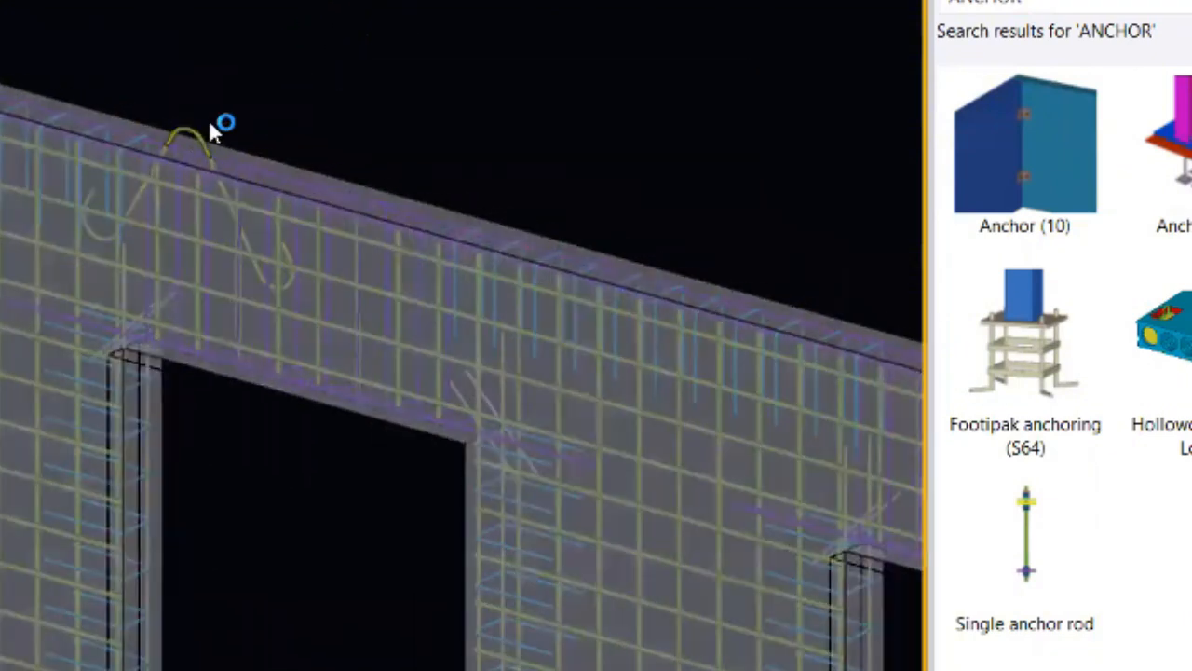
- Change the lifting anchor's shape to a U-shaped loop with straight legs and outward-hooked ends
{"action": "double_click", "coordinate": [160, 138]}
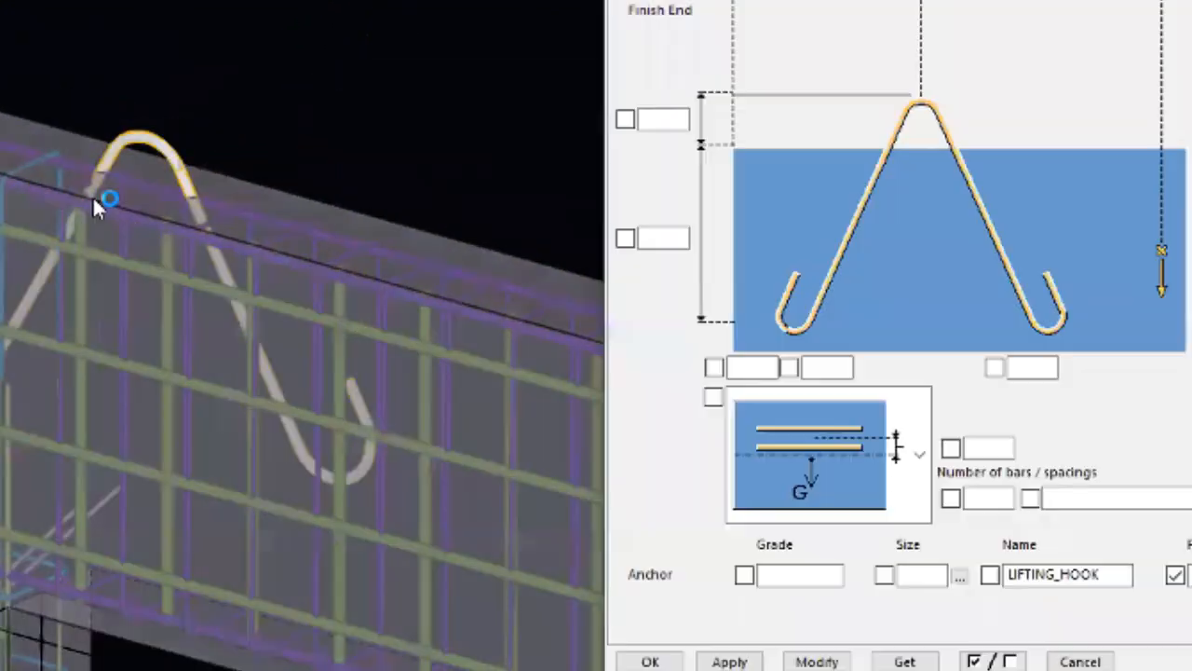
{"action": "left_click", "coordinate": [1114, 169]}
{"action": "left_click", "coordinate": [999, 450]}
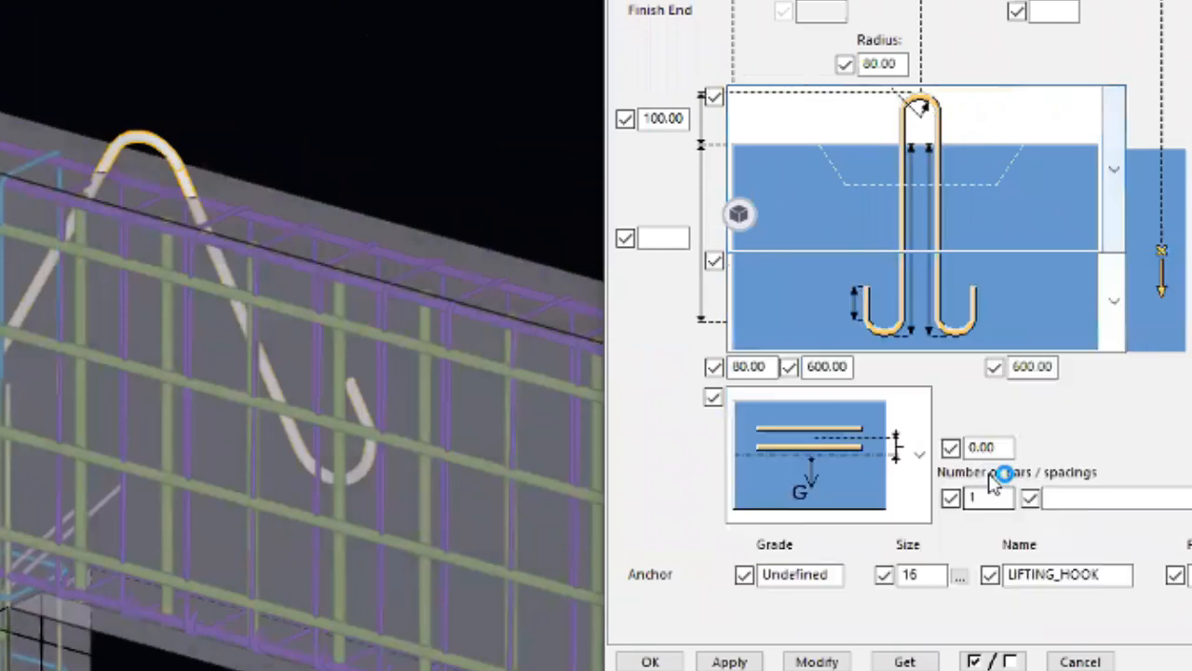
{"action": "left_click", "coordinate": [843, 662]}
{"action": "scroll", "coordinate": [242, 402], "scroll_direction": "down", "scroll_amount": 2}
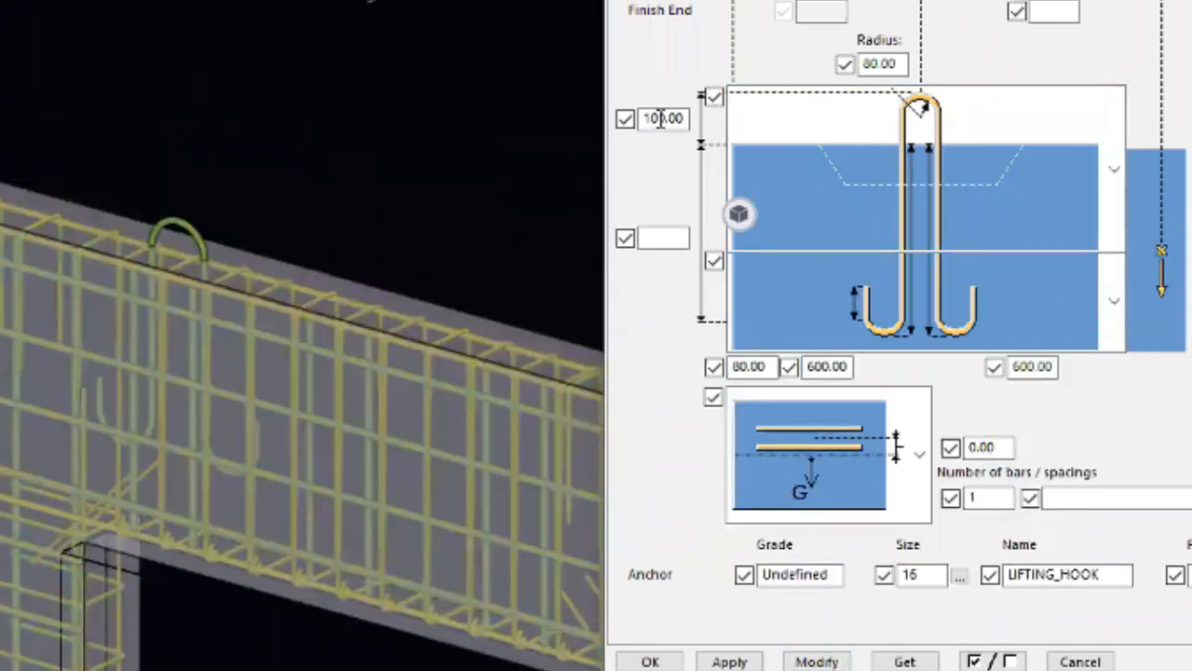
- Set the lifting anchor's projection above the panel's top edge to 130 mm and apply it to the model
{"action": "left_click_drag", "start_coordinate": [660, 118], "coordinate": [652, 118]}
{"action": "type", "text": "3"}
{"action": "left_click", "coordinate": [817, 662]}
{"action": "scroll", "coordinate": [422, 429], "scroll_direction": "down", "scroll_amount": 3}
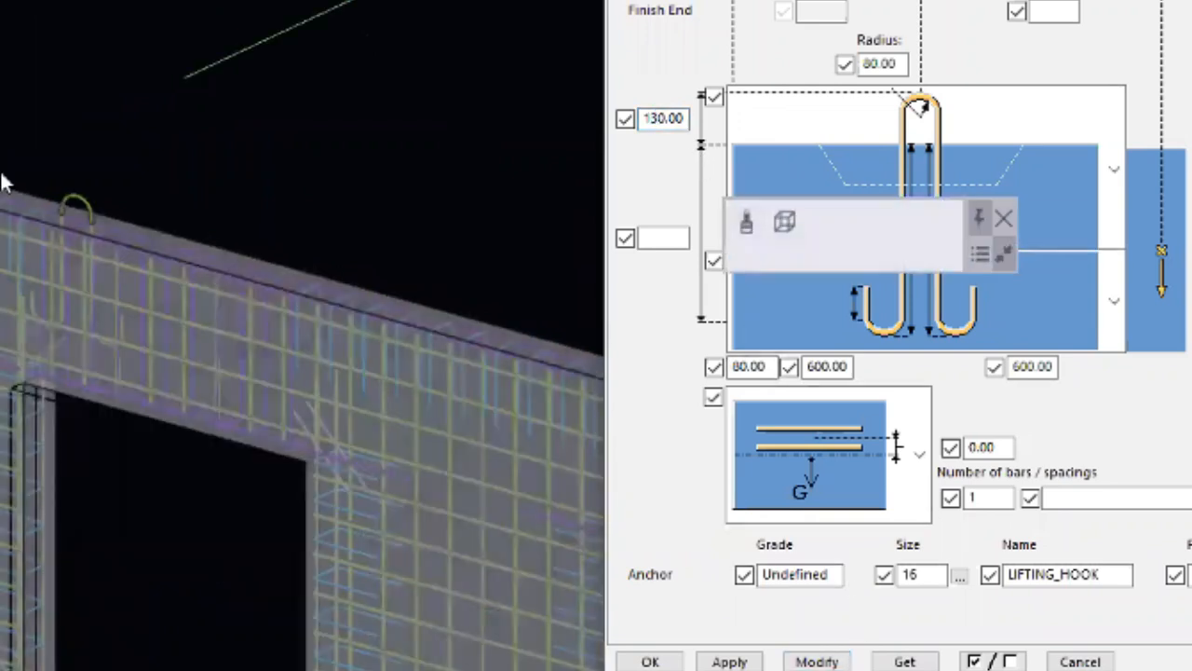
- Check the lifting anchors along the panel's top edge from the front and close the anchor settings
{"action": "scroll", "coordinate": [267, 349], "scroll_direction": "down", "scroll_amount": 2}
{"action": "middle_click_drag", "start_coordinate": [282, 335], "coordinate": [413, 281], "text": "ctrl"}
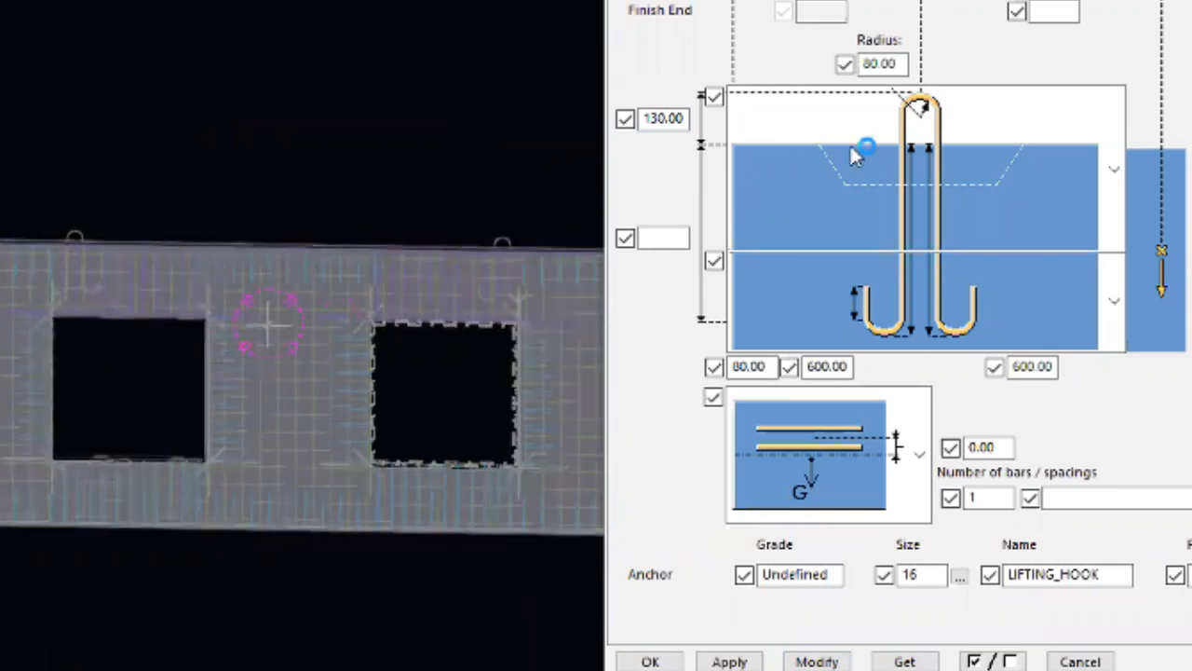
{"action": "scroll", "coordinate": [314, 251], "scroll_direction": "down", "scroll_amount": 4}
{"action": "right_click", "coordinate": [258, 185]}
{"action": "left_click", "coordinate": [348, 198]}
{"action": "scroll", "coordinate": [318, 229], "scroll_direction": "up", "scroll_amount": 5}
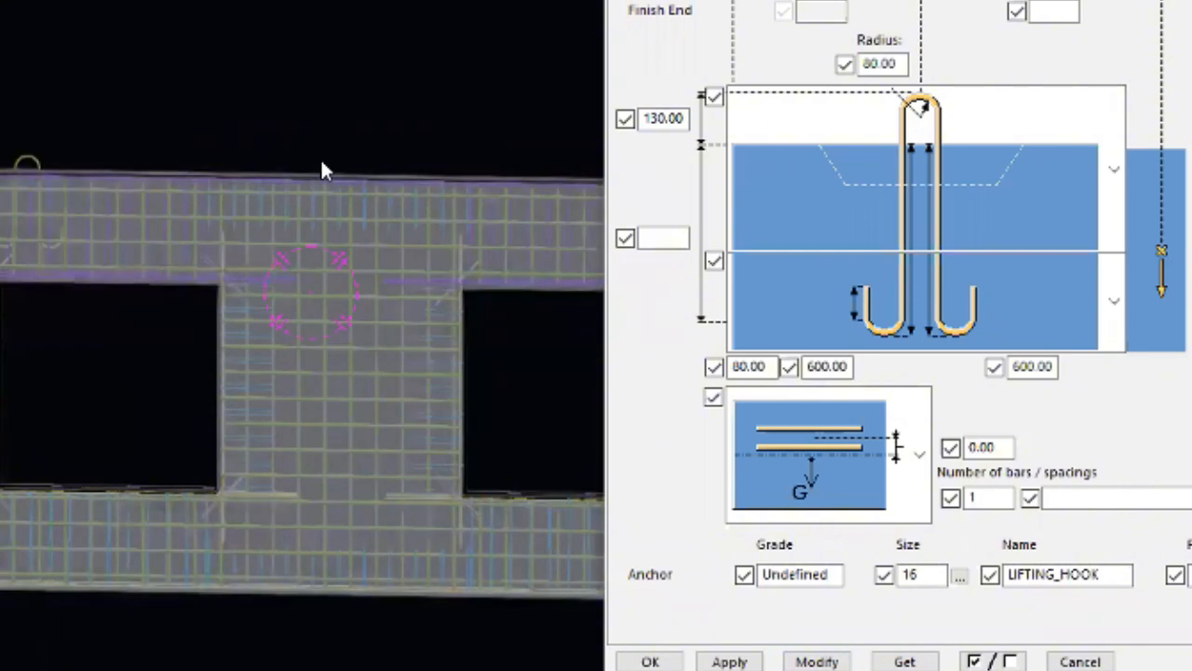
{"action": "key", "text": "v"}
{"action": "left_click", "coordinate": [338, 241]}
{"action": "middle_click_drag", "start_coordinate": [372, 240], "coordinate": [601, 618], "text": "ctrl"}
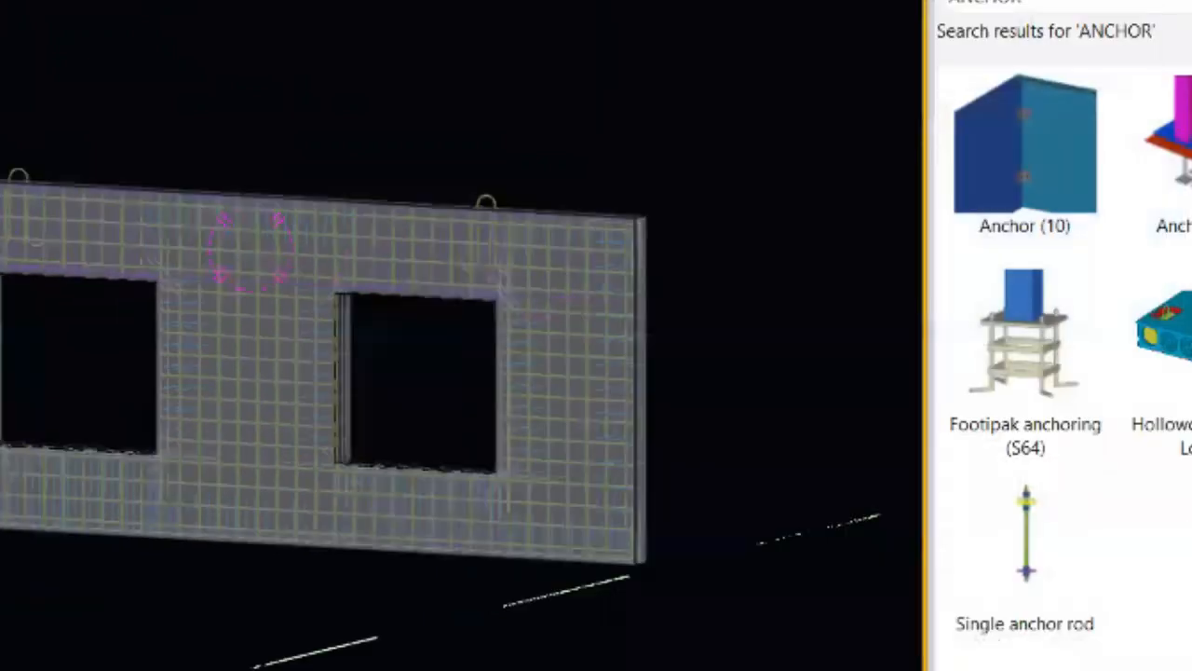
{"action": "left_click_drag", "start_coordinate": [1, 93], "coordinate": [700, 596]}
{"action": "left_click", "coordinate": [392, 49]}
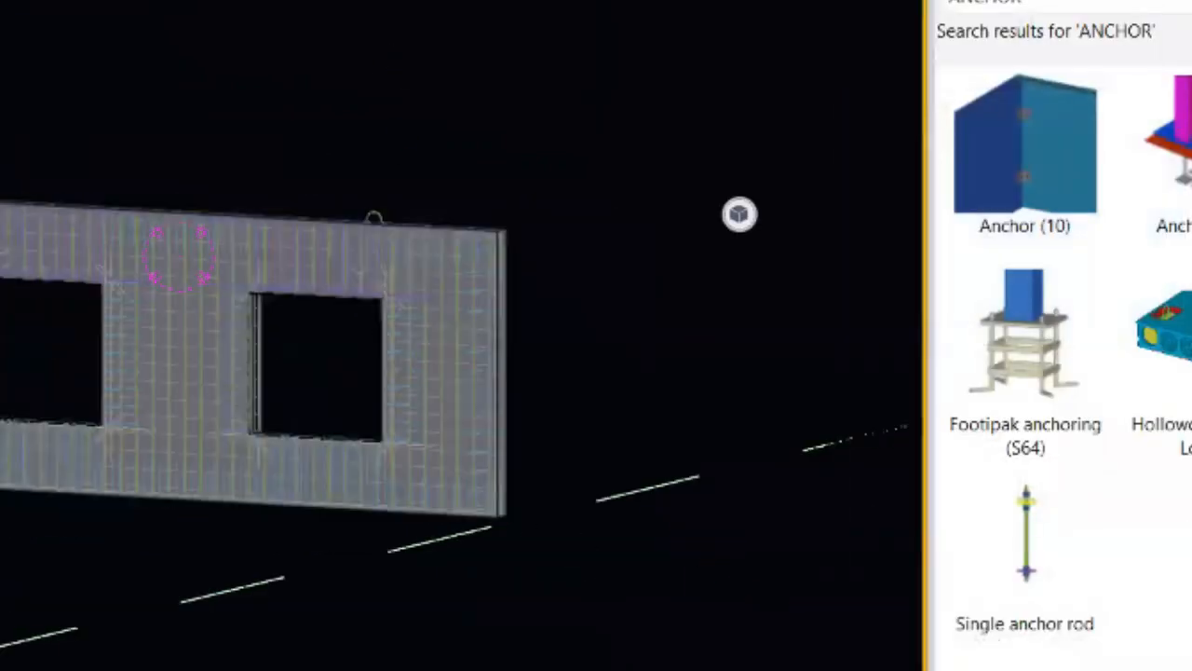
{"action": "middle_click_drag", "start_coordinate": [307, 218], "coordinate": [263, 343], "text": "ctrl"}
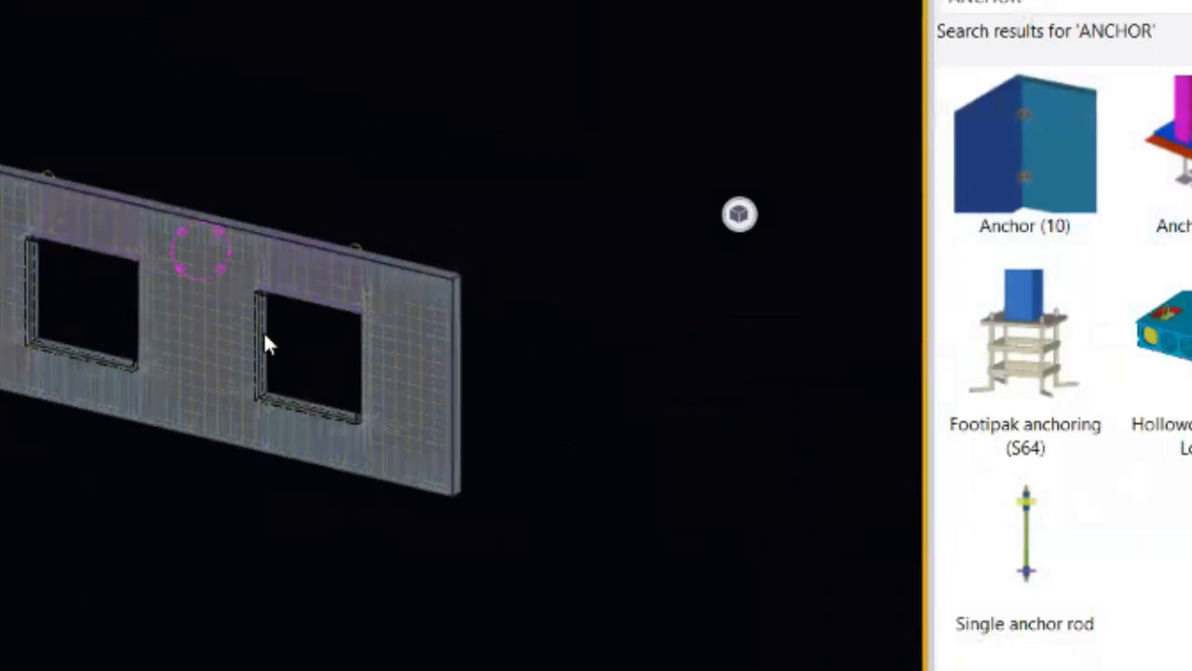
{"action": "scroll", "coordinate": [264, 343], "scroll_direction": "up", "scroll_amount": 4}
{"action": "scroll", "coordinate": [349, 366], "scroll_direction": "down", "scroll_amount": 3}
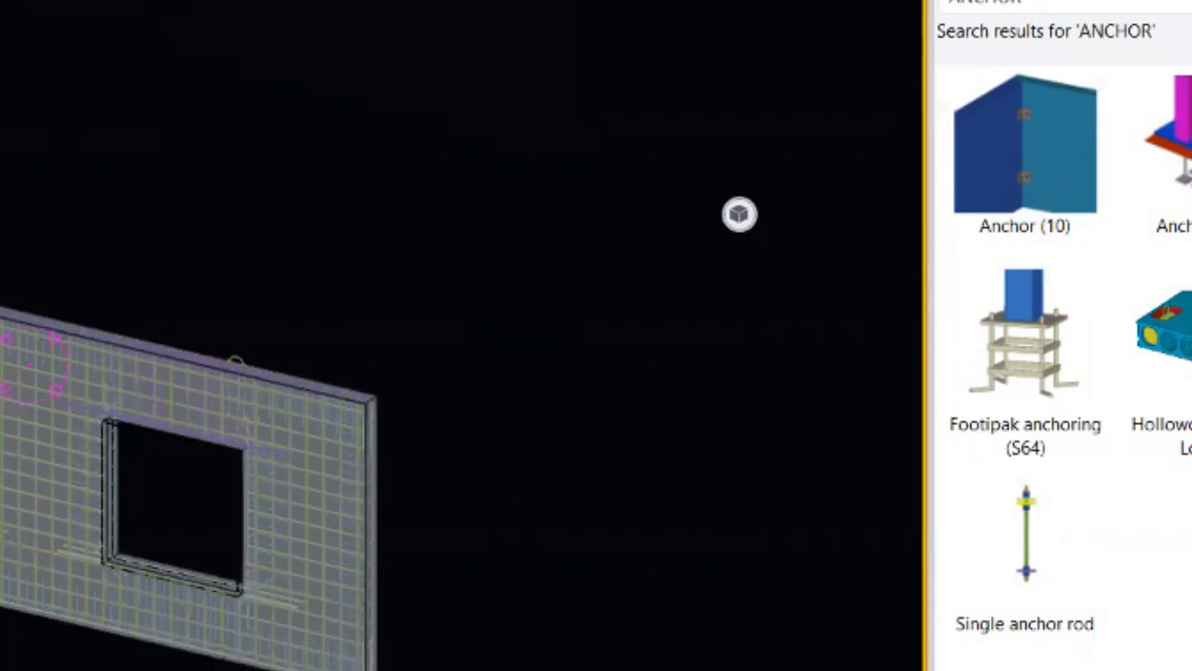
{"action": "scroll", "coordinate": [146, 457], "scroll_direction": "down", "scroll_amount": 2}
- Try to copy the panel's reinforcement and lifting anchors to another object, using the wall panel as the source object
{"action": "left_click_drag", "start_coordinate": [0, 165], "coordinate": [418, 670]}
{"action": "scroll", "coordinate": [42, 478], "scroll_direction": "up", "scroll_amount": 3}
{"action": "scroll", "coordinate": [4, 487], "scroll_direction": "up", "scroll_amount": 1}
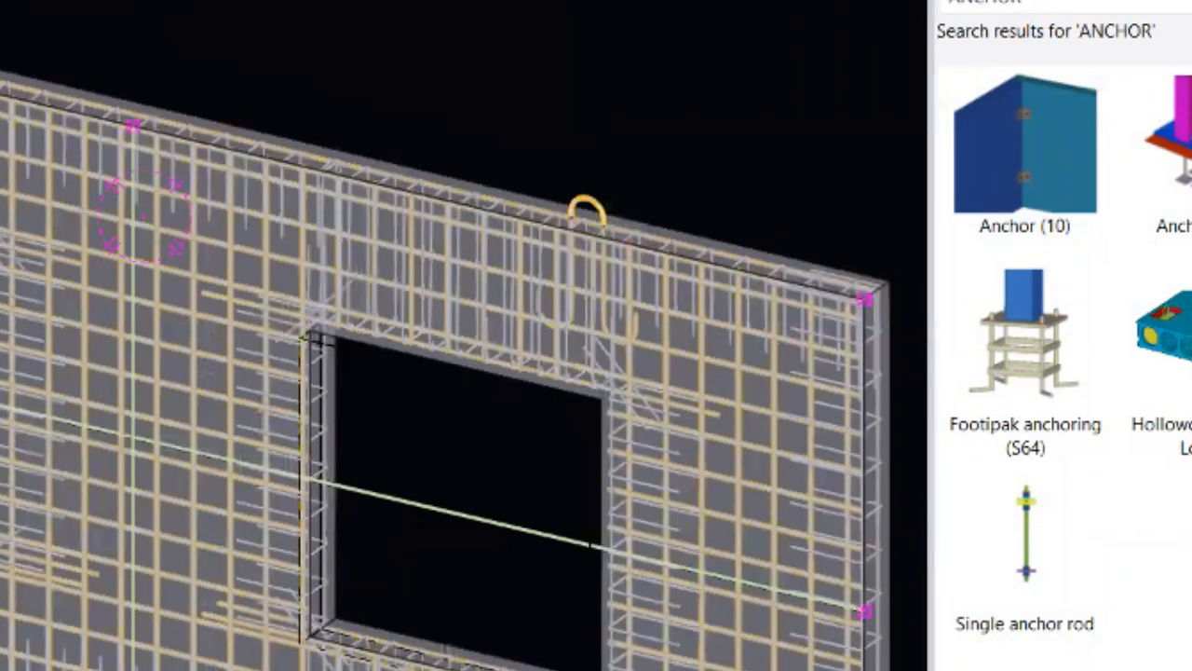
{"action": "scroll", "coordinate": [113, 127], "scroll_direction": "down", "scroll_amount": 3}
{"action": "right_click", "coordinate": [153, 3]}
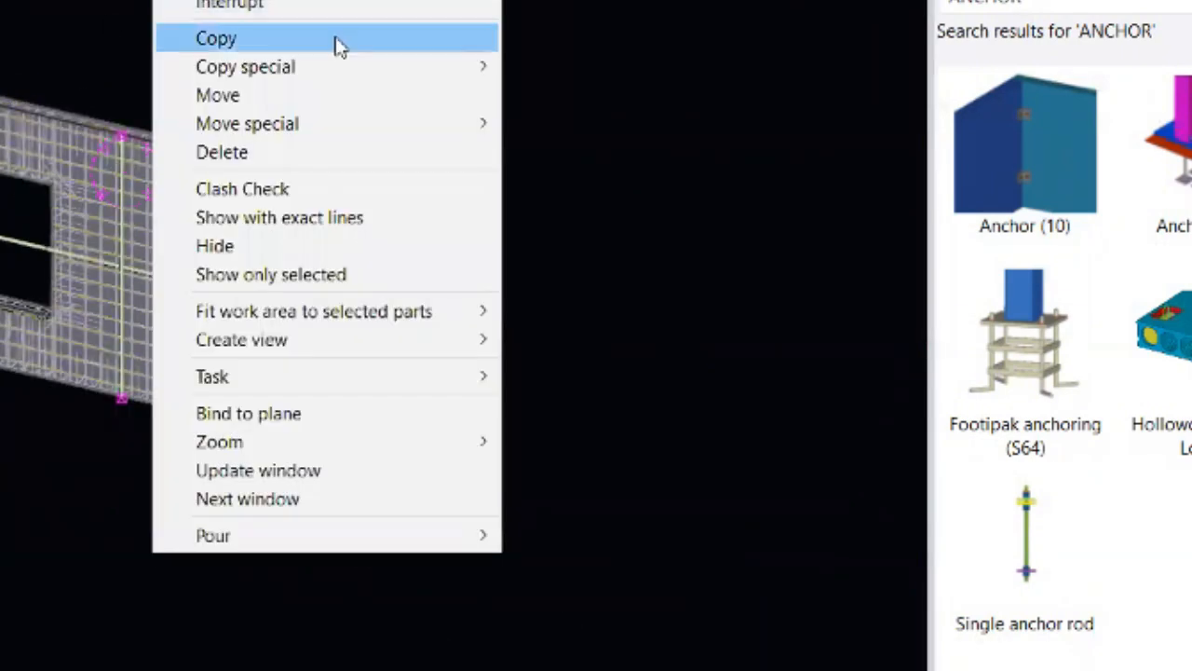
{"action": "mouse_move", "coordinate": [336, 65]}
{"action": "left_click", "coordinate": [542, 180]}
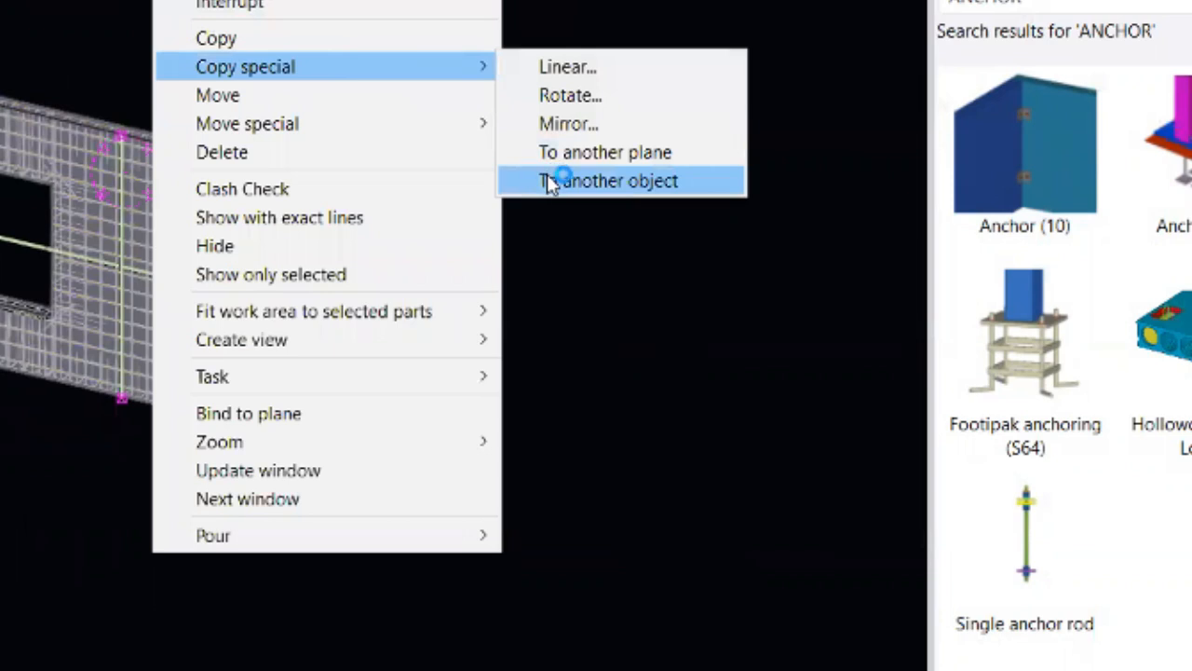
{"action": "scroll", "coordinate": [296, 102], "scroll_direction": "up", "scroll_amount": 3}
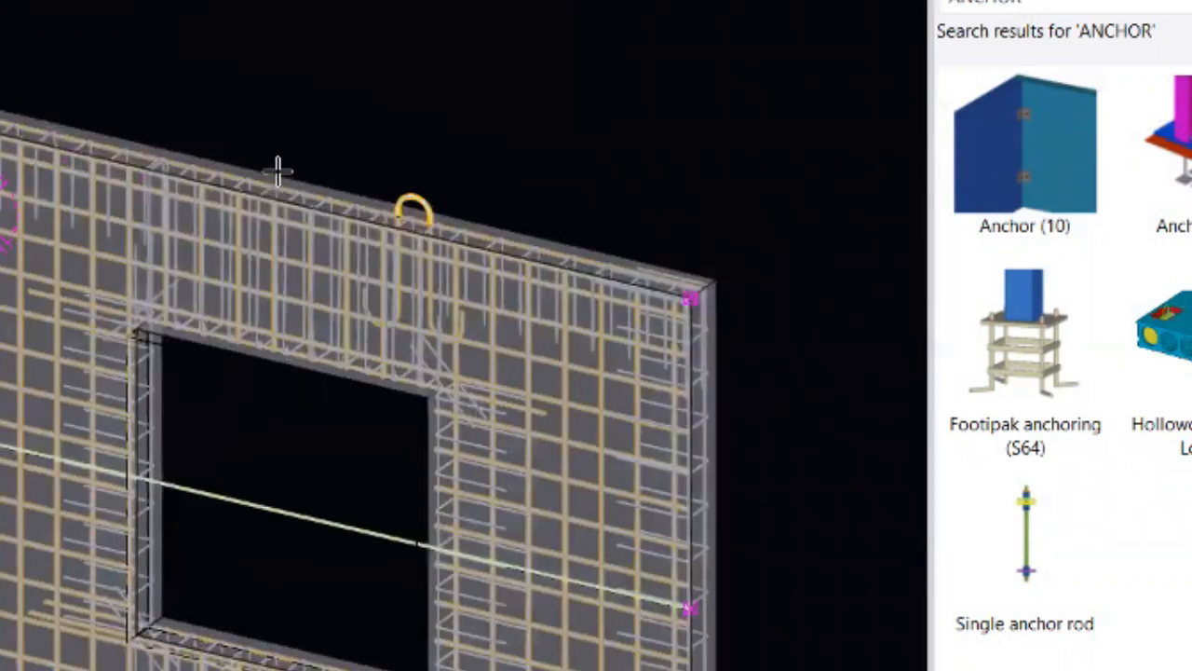
{"action": "left_click", "coordinate": [277, 170]}
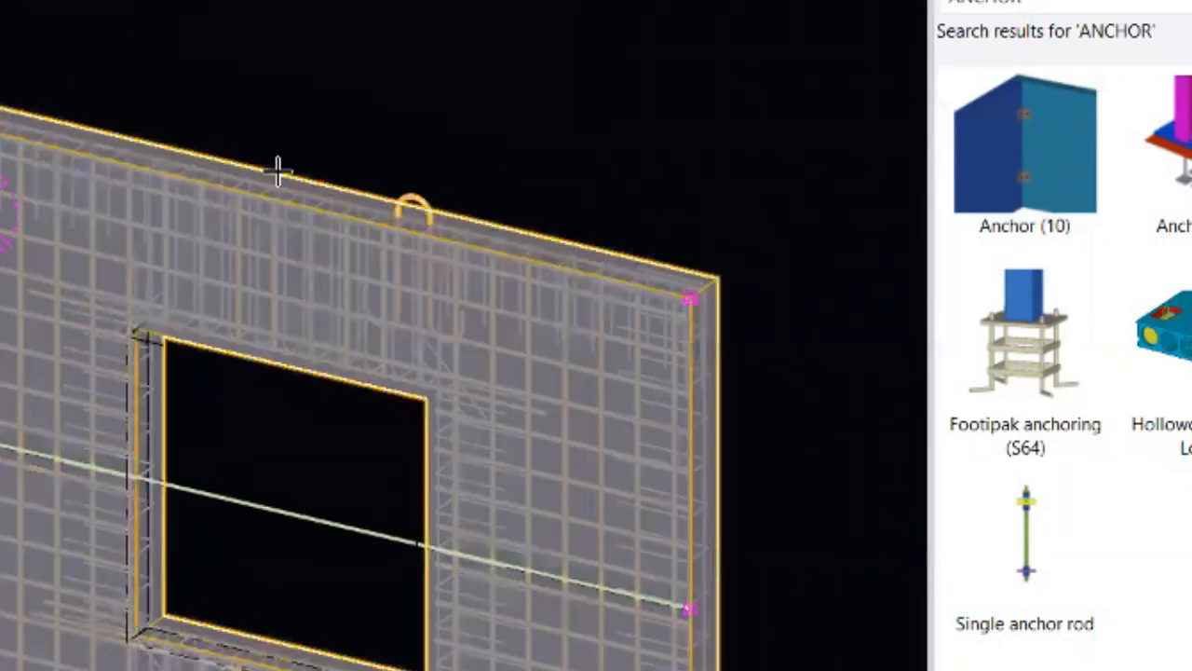
{"action": "scroll", "coordinate": [264, 192], "scroll_direction": "down", "scroll_amount": 4}
{"action": "right_click", "coordinate": [521, 100]}
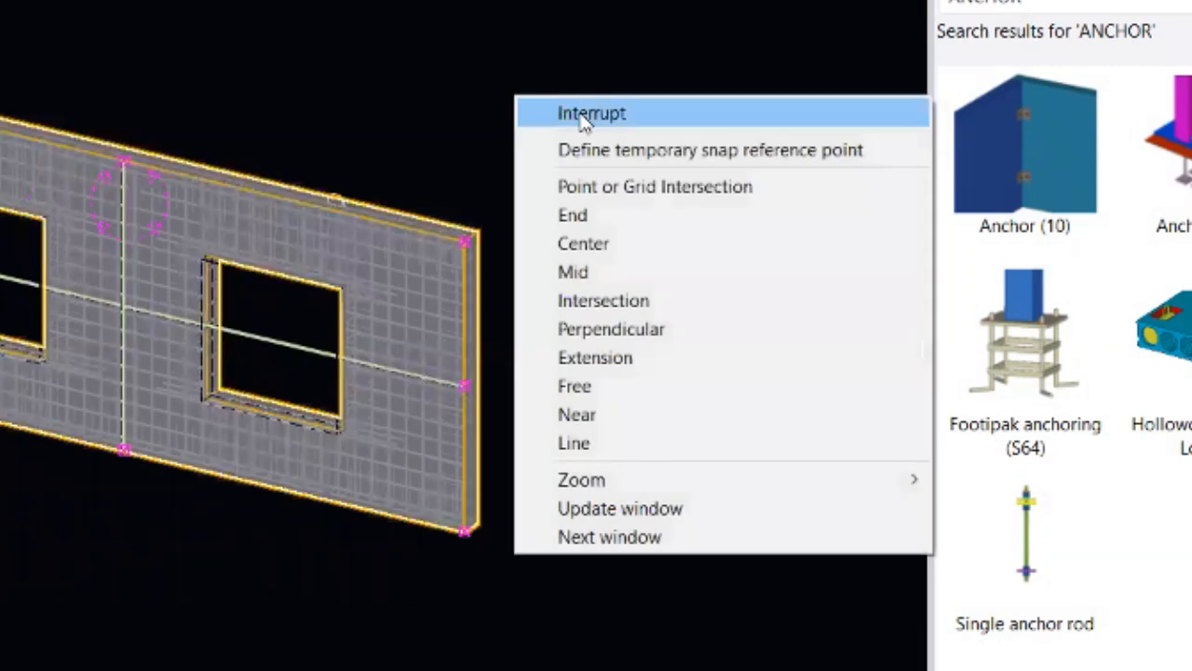
{"action": "left_click", "coordinate": [581, 120]}
{"action": "right_click", "coordinate": [485, 106]}
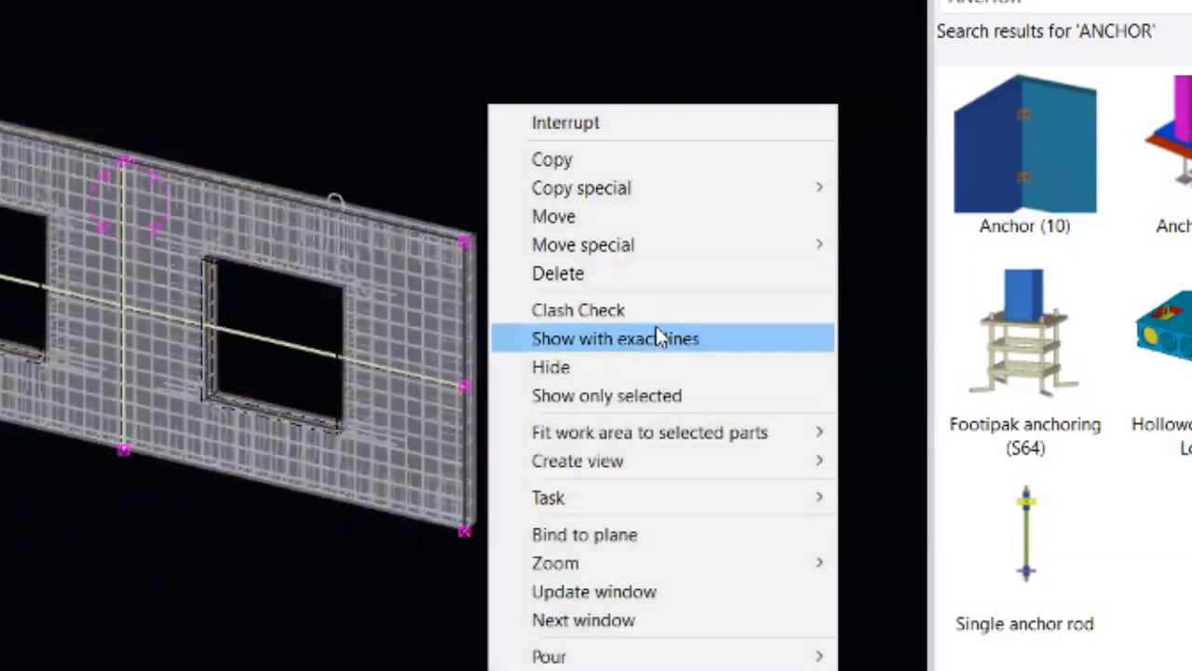
{"action": "left_click", "coordinate": [508, 34]}
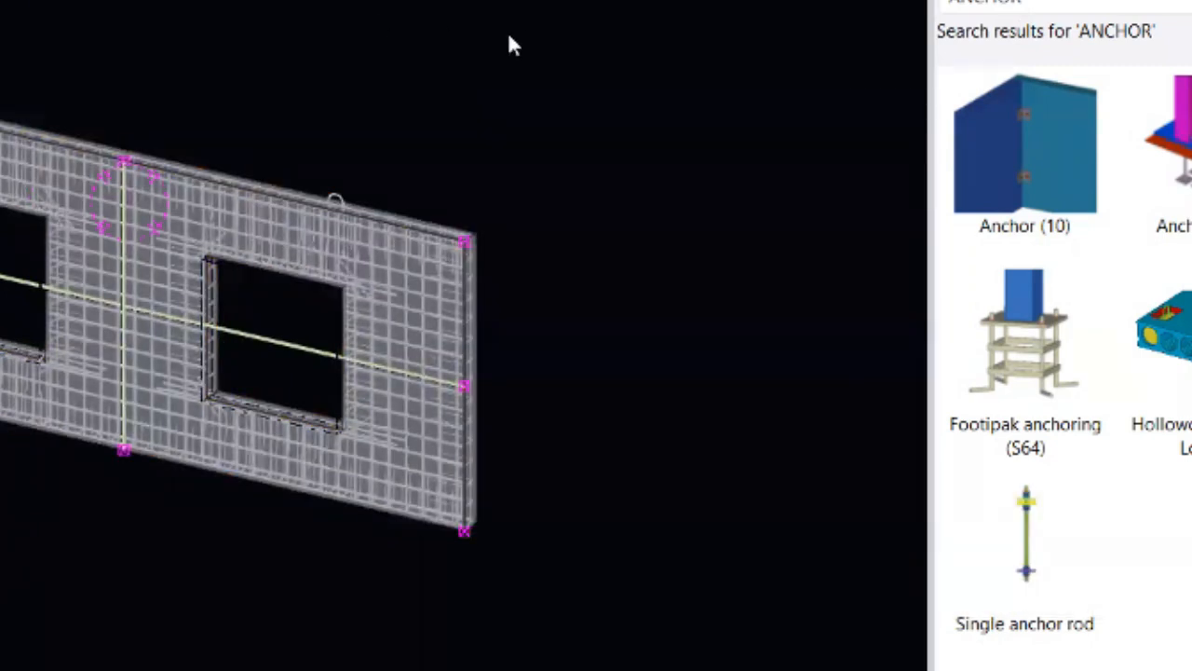
{"action": "left_click_drag", "start_coordinate": [0, 0], "coordinate": [701, 665]}
{"action": "scroll", "coordinate": [74, 129], "scroll_direction": "up", "scroll_amount": 2}
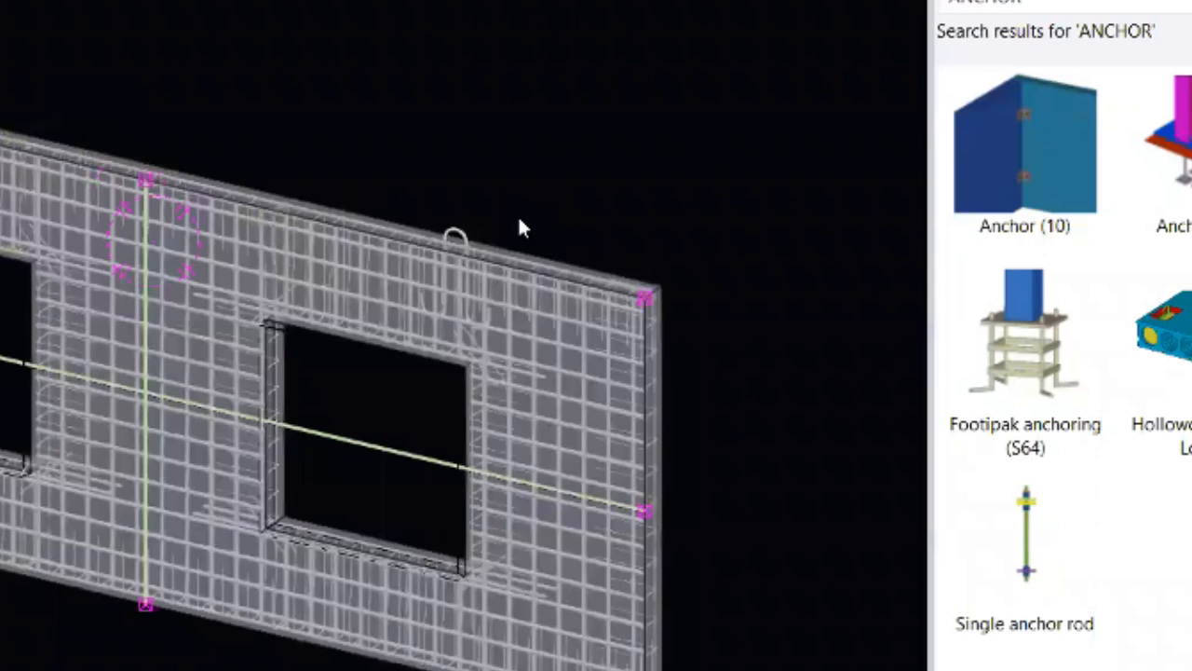
{"action": "middle_click_drag", "start_coordinate": [518, 221], "coordinate": [503, 184], "text": "ctrl"}
{"action": "right_click", "coordinate": [570, 35]}
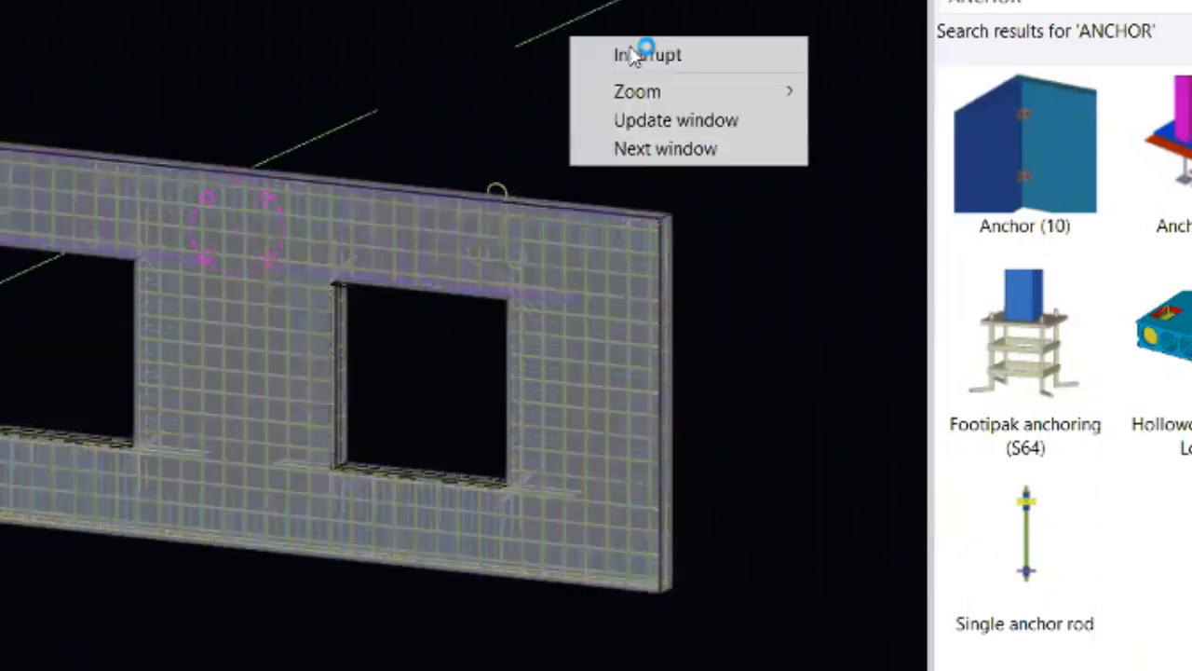
{"action": "right_click", "coordinate": [505, 0]}
{"action": "key", "text": "Escape"}
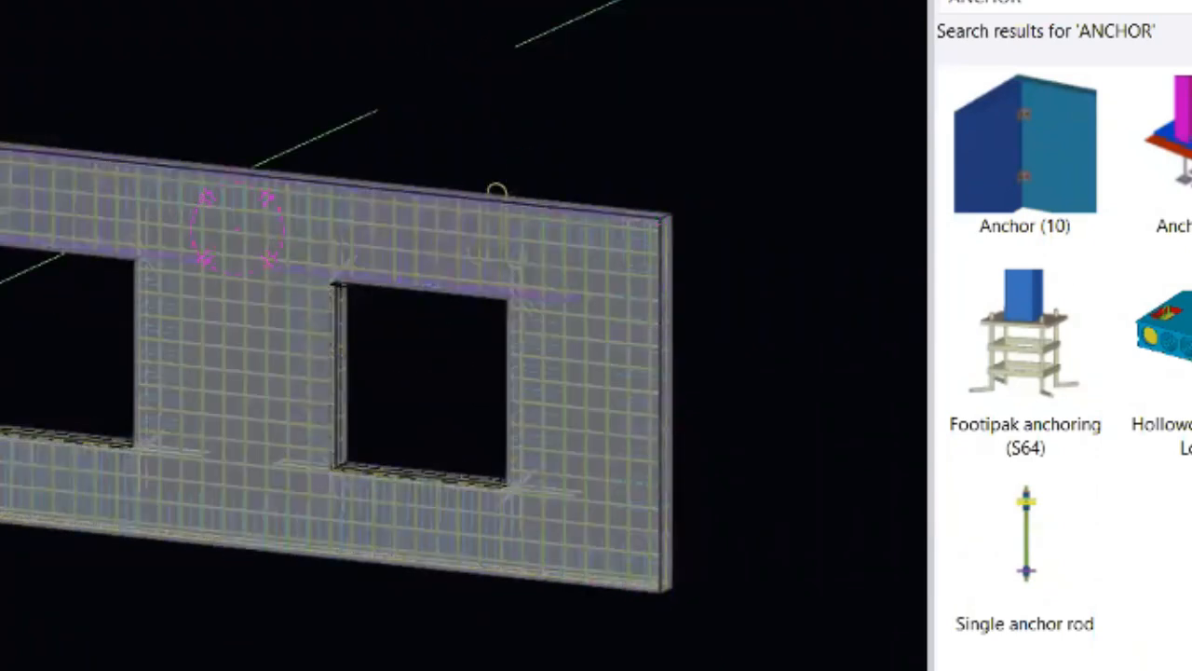
{"action": "left_click", "coordinate": [353, 156]}
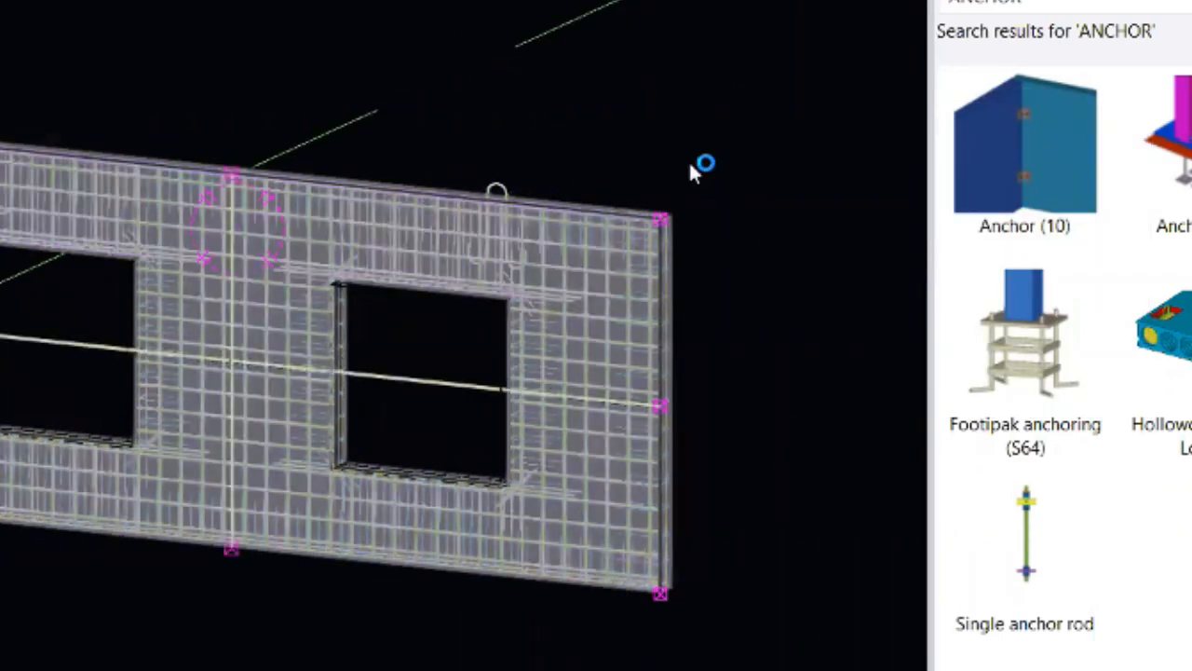
{"action": "right_click", "coordinate": [762, 108]}
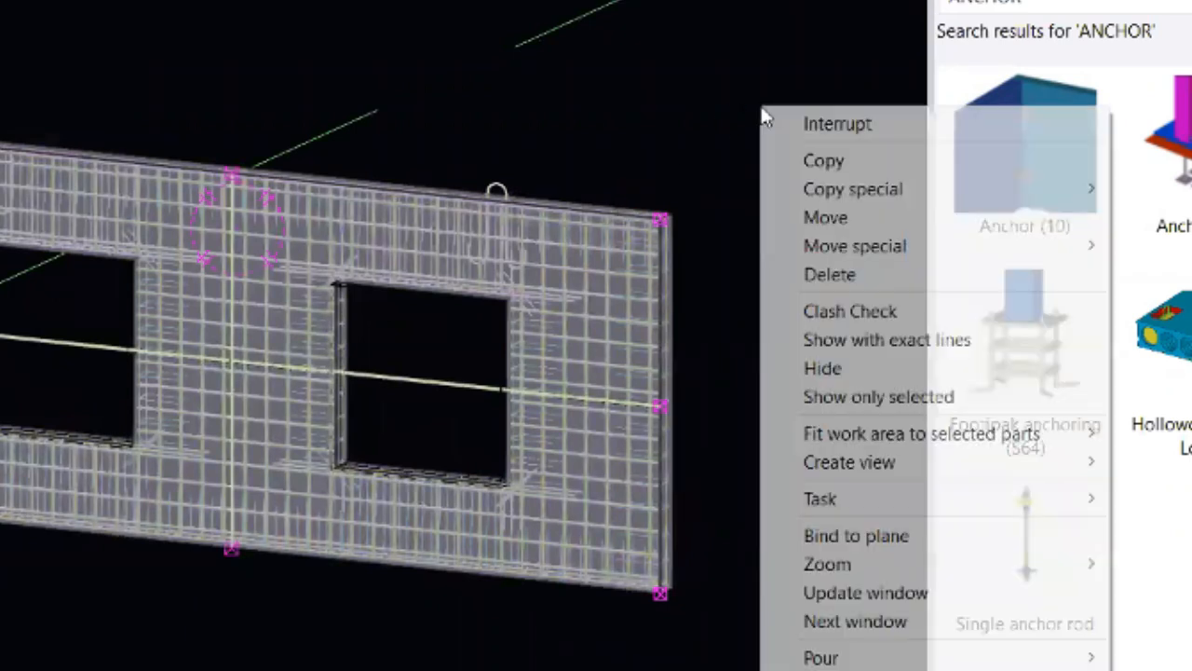
{"action": "right_click", "coordinate": [648, 53]}
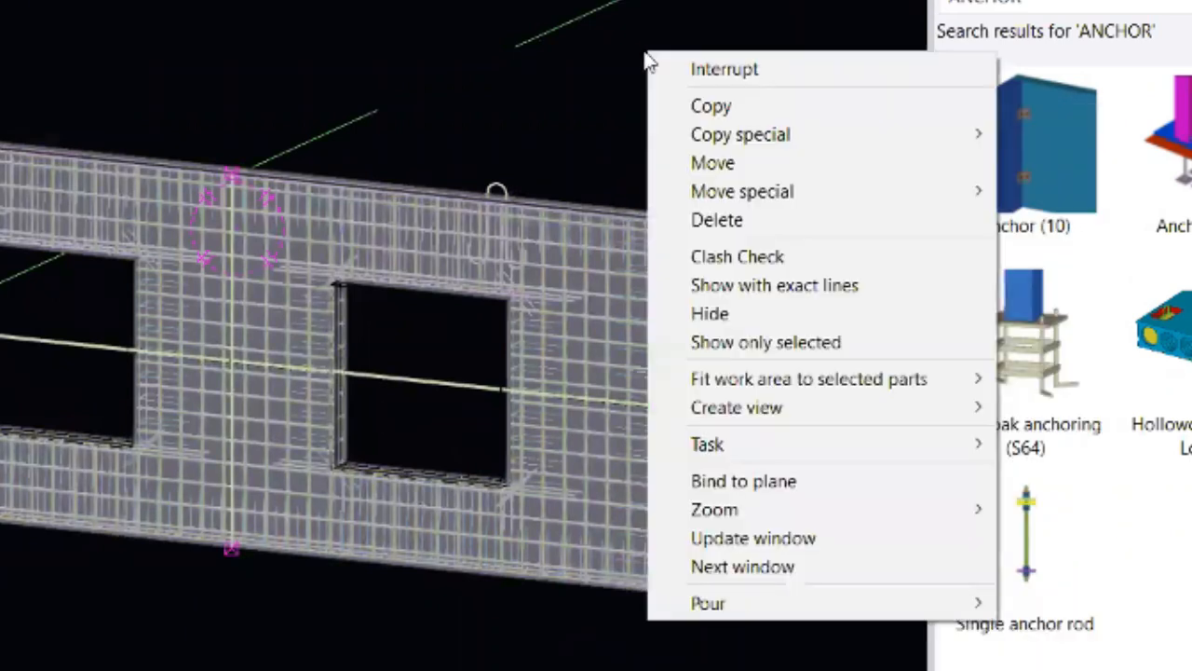
{"action": "left_click", "coordinate": [575, 82]}
- Redraw the view to bring back the hidden building parts around the reinforced wall panel
{"action": "right_click", "coordinate": [668, 72]}
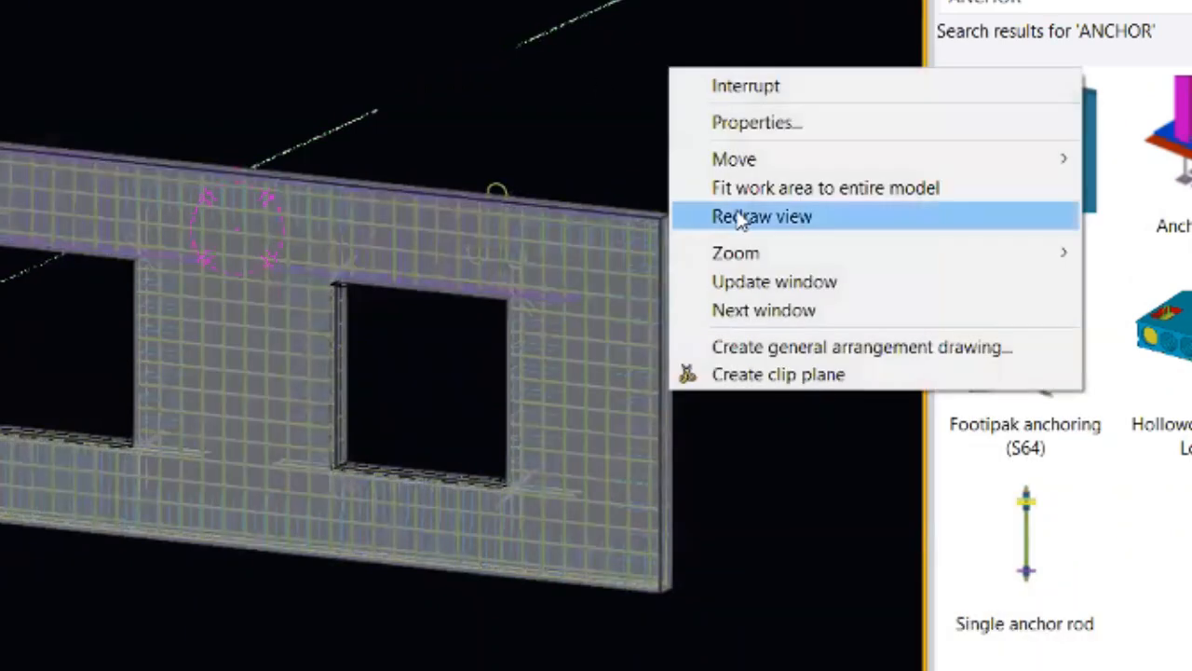
{"action": "left_click", "coordinate": [773, 215]}
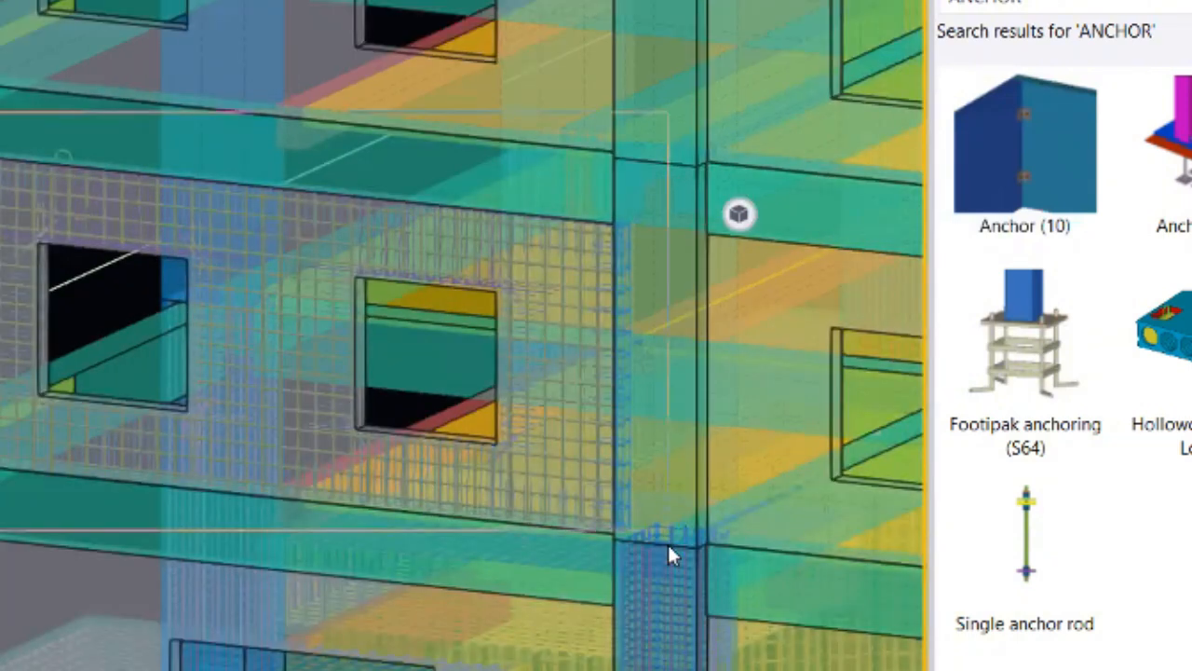
{"action": "left_click", "coordinate": [667, 549]}
{"action": "left_click", "coordinate": [223, 327]}
{"action": "middle_click_drag", "start_coordinate": [223, 328], "coordinate": [91, 270], "text": "ctrl"}
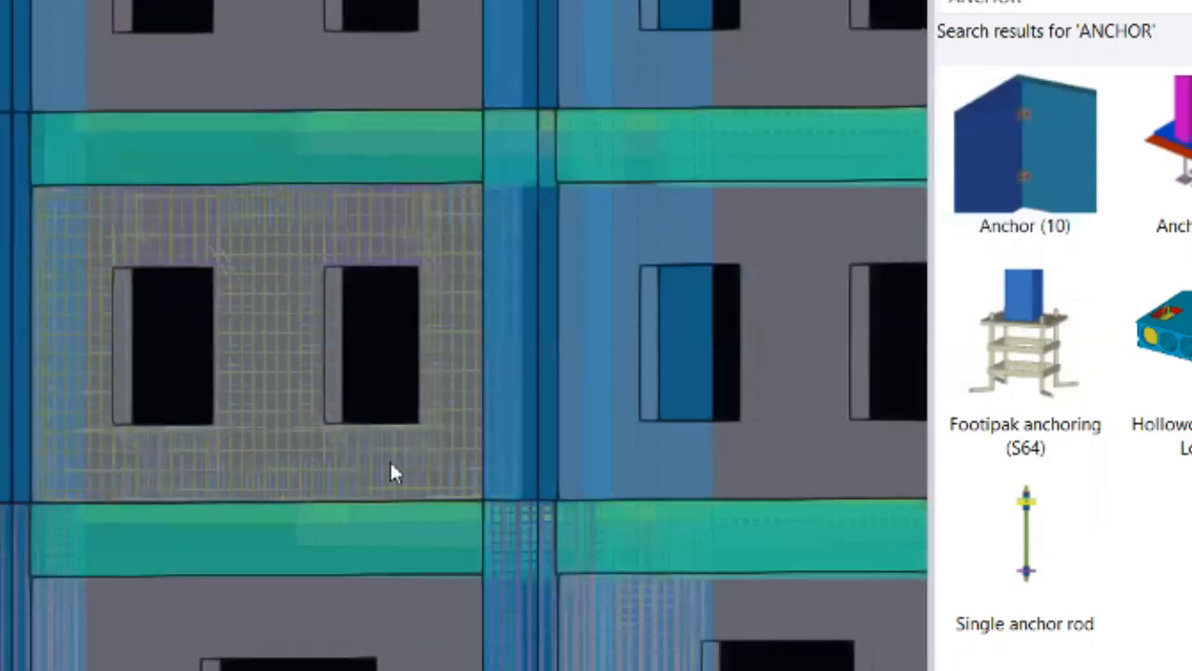
- Try to copy the panel's reinforcement and lifting anchors to the two panels above, using the reinforced wall panel as the source object
{"action": "left_click", "coordinate": [245, 400]}
{"action": "middle_click_drag", "start_coordinate": [274, 358], "coordinate": [445, 483]}
{"action": "right_click", "coordinate": [156, 233]}
{"action": "mouse_move", "coordinate": [9, 323]}
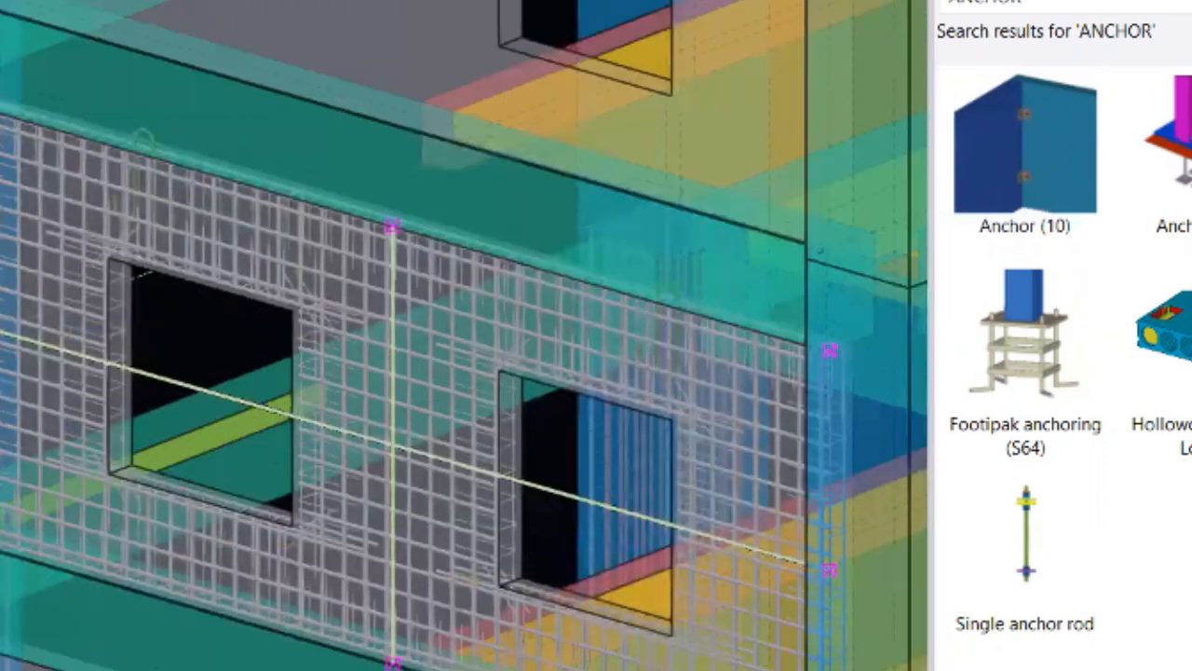
{"action": "scroll", "coordinate": [1, 292], "scroll_direction": "down", "scroll_amount": 3}
{"action": "key", "text": "ctrl+3"}
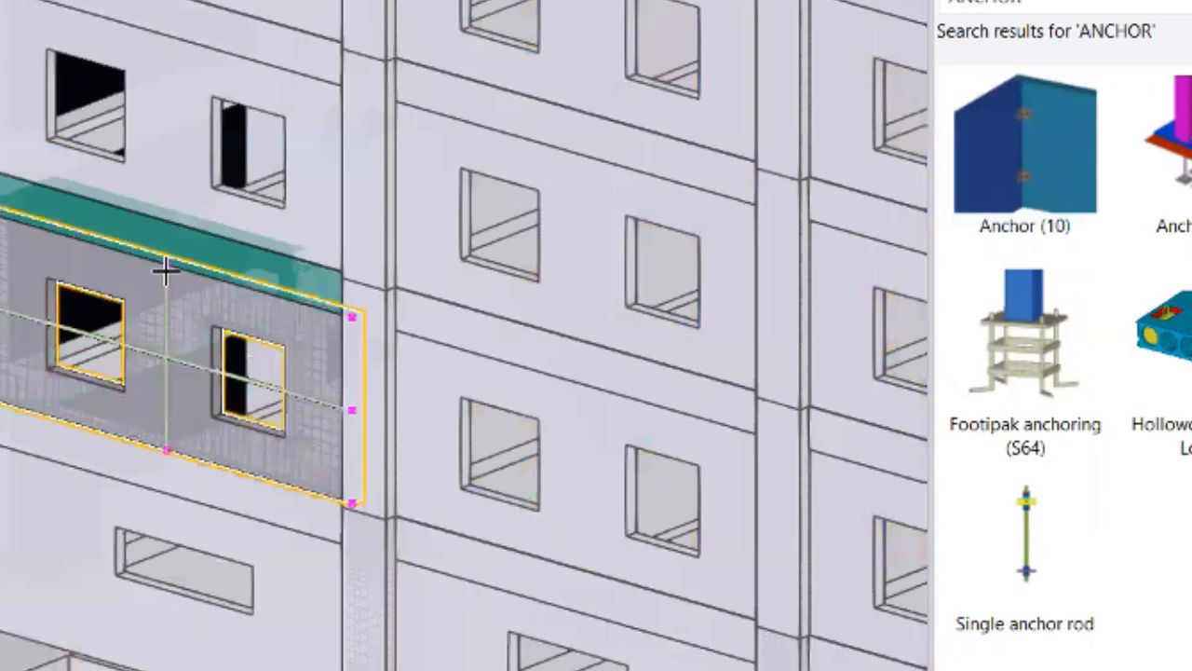
{"action": "key", "text": "ctrl+2"}
{"action": "scroll", "coordinate": [2, 82], "scroll_direction": "up", "scroll_amount": 2}
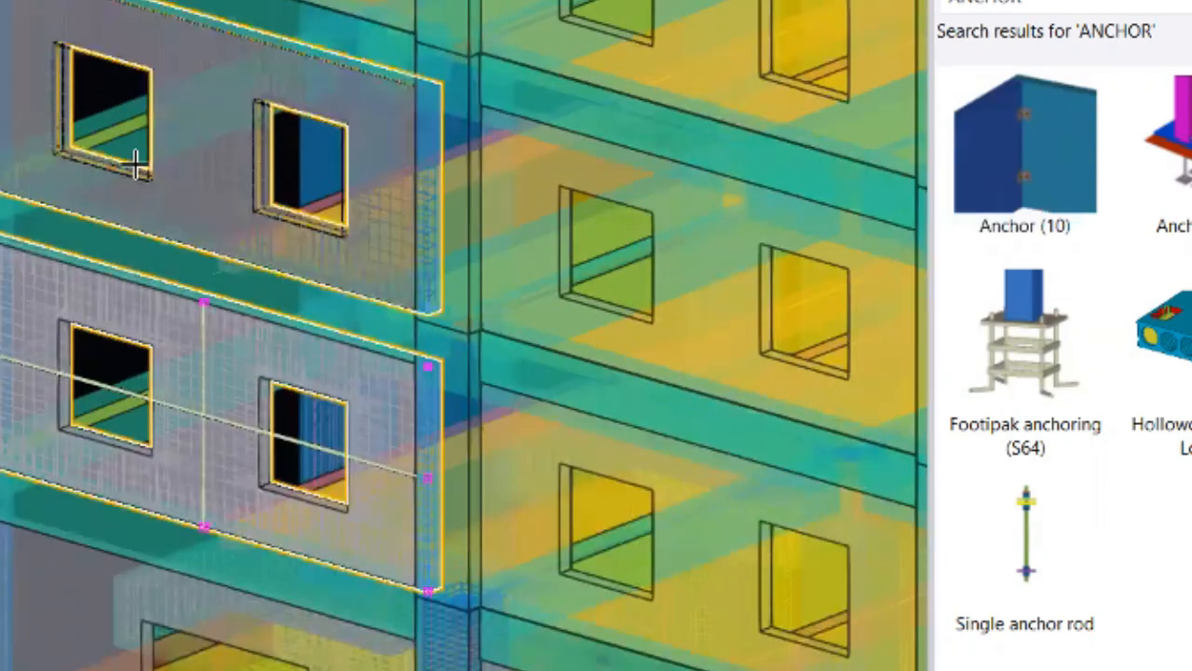
{"action": "middle_click_drag", "start_coordinate": [141, 165], "coordinate": [137, 432]}
{"action": "left_click", "coordinate": [181, 224]}
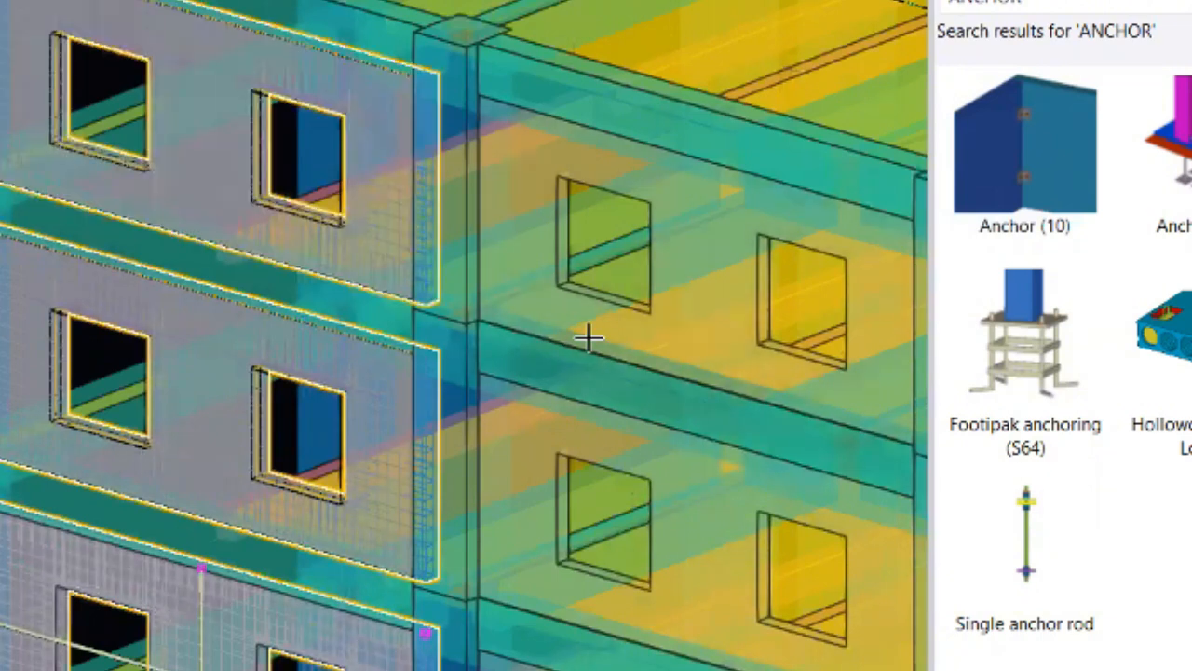
- Pick the window panels of the adjacent bay as further targets for the copied reinforcement and anchors
{"action": "left_click", "coordinate": [601, 343]}
{"action": "middle_click_drag", "start_coordinate": [745, 494], "coordinate": [446, 273]}
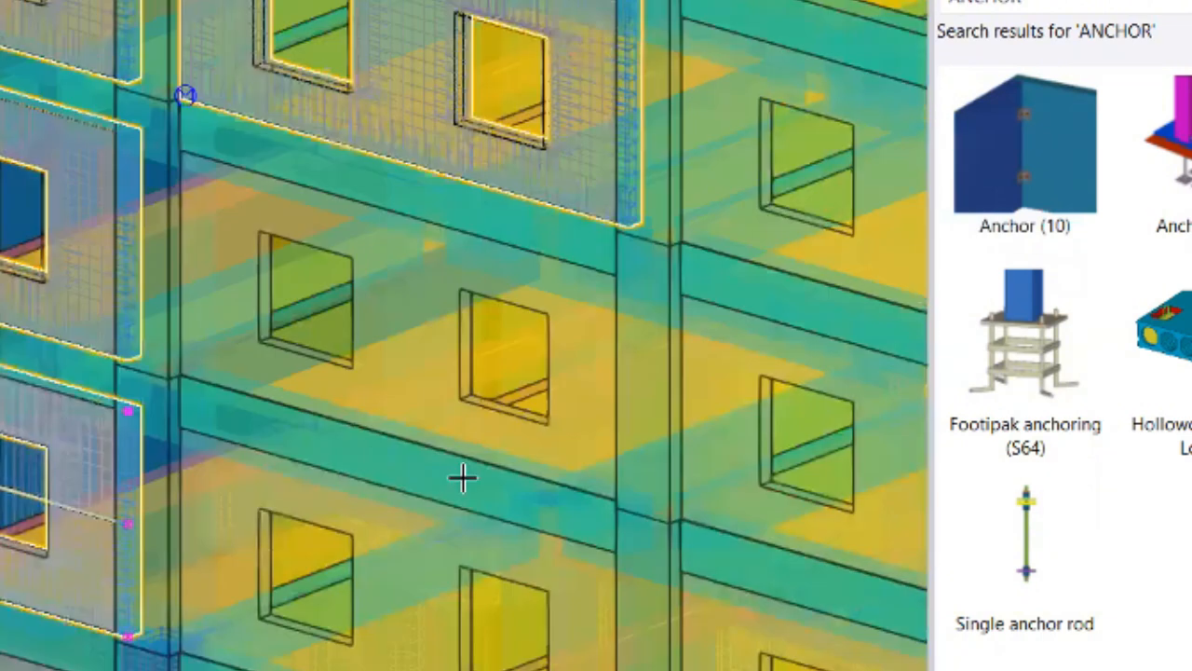
{"action": "left_click", "coordinate": [427, 430]}
{"action": "middle_click_drag", "start_coordinate": [586, 664], "coordinate": [466, 368]}
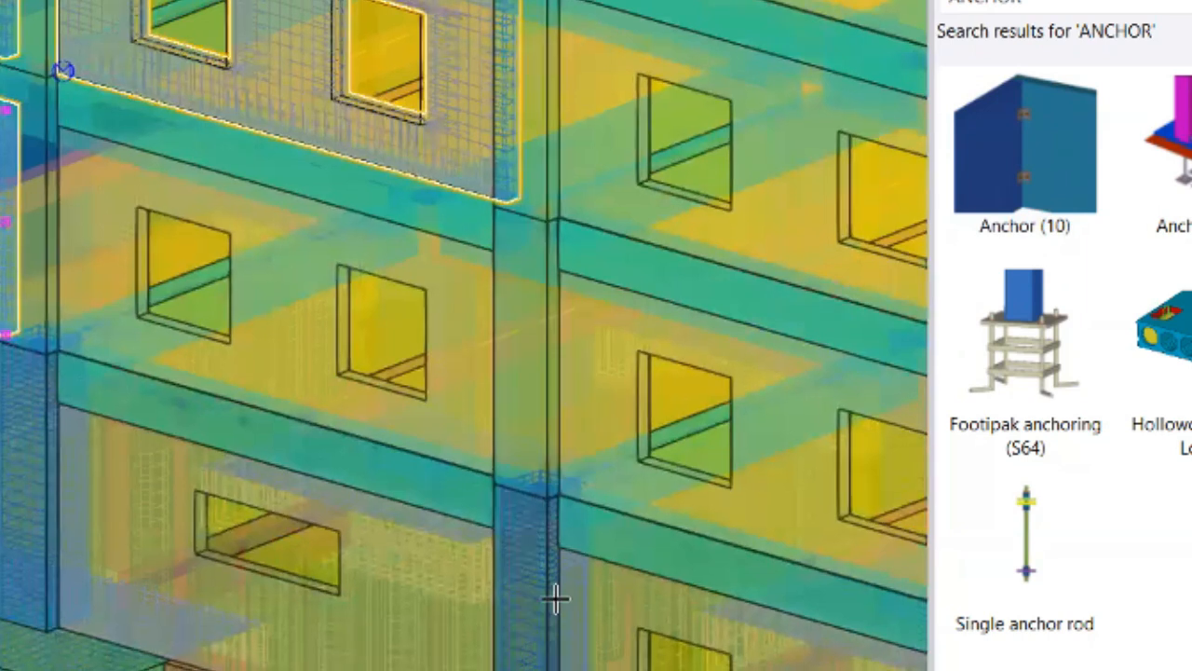
{"action": "scroll", "coordinate": [121, 424], "scroll_direction": "up", "scroll_amount": 1}
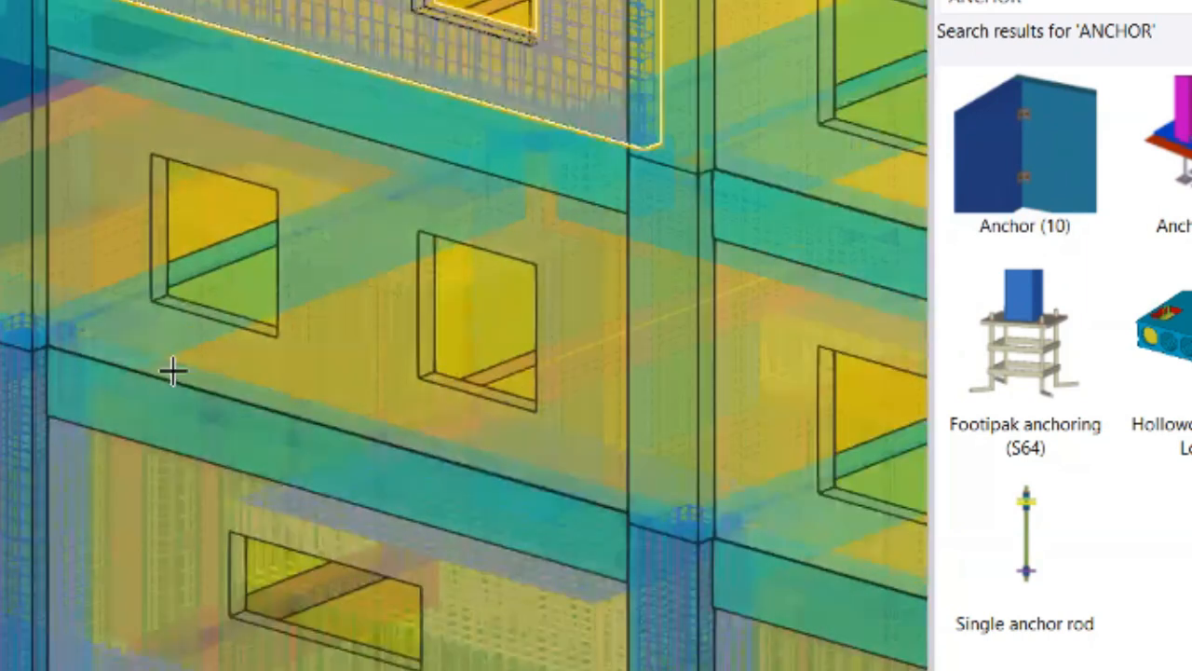
- Pick the window panels of the next bay and of the bay beside the corner column as copy targets
{"action": "middle_click_drag", "start_coordinate": [447, 409], "coordinate": [382, 505]}
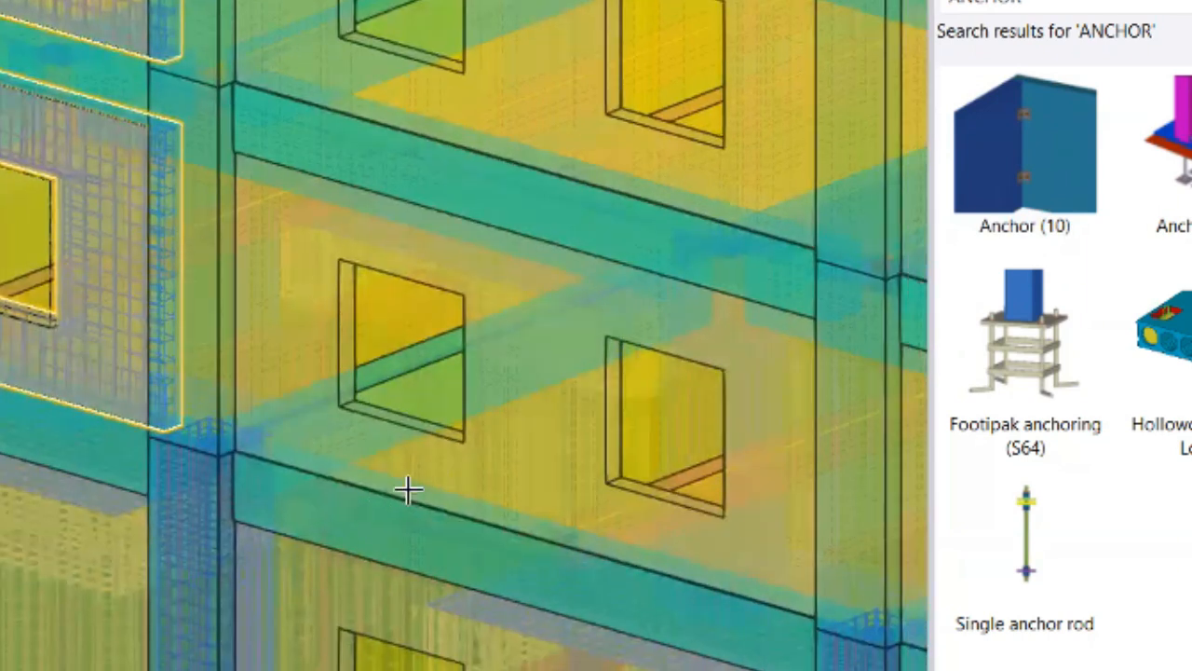
{"action": "left_click", "coordinate": [346, 392]}
{"action": "middle_click_drag", "start_coordinate": [439, 197], "coordinate": [389, 274]}
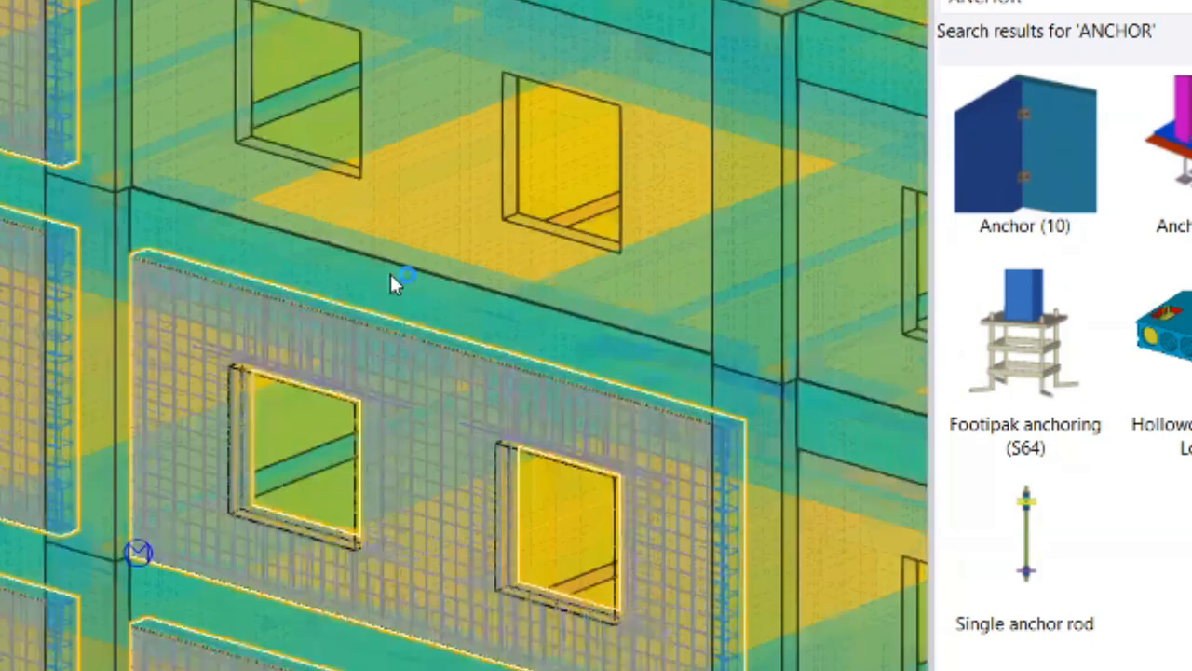
{"action": "middle_click_drag", "start_coordinate": [753, 437], "coordinate": [81, 244]}
{"action": "scroll", "coordinate": [322, 241], "scroll_direction": "down", "scroll_amount": 2}
{"action": "middle_click_drag", "start_coordinate": [430, 218], "coordinate": [453, 213]}
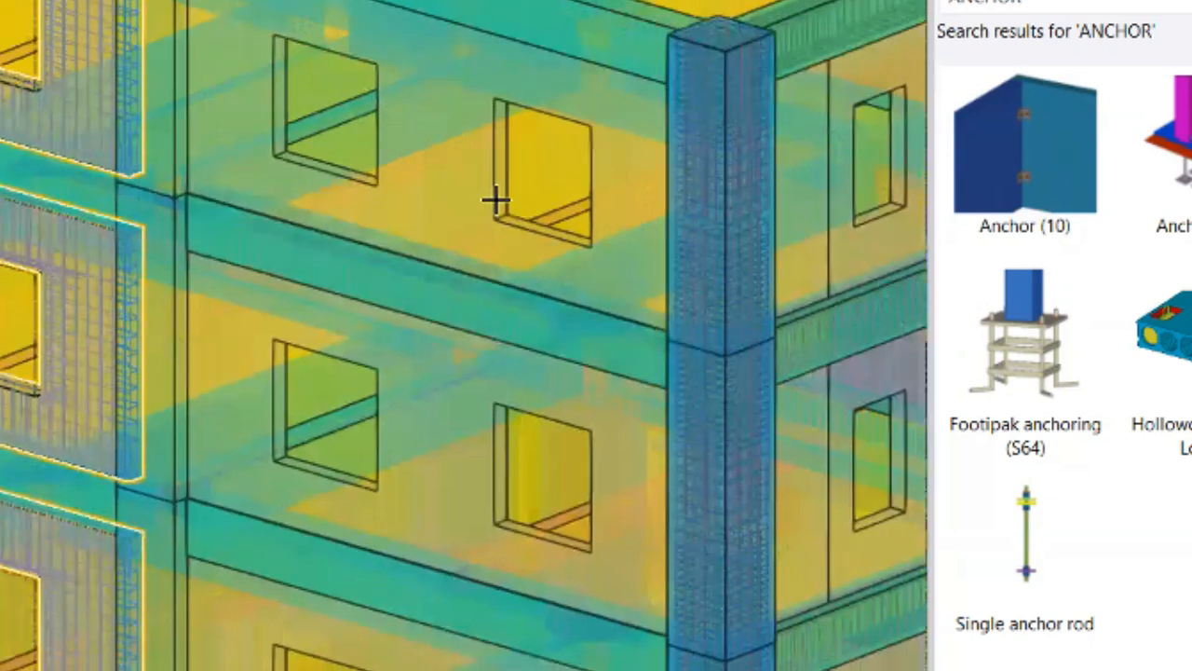
{"action": "left_click", "coordinate": [493, 227]}
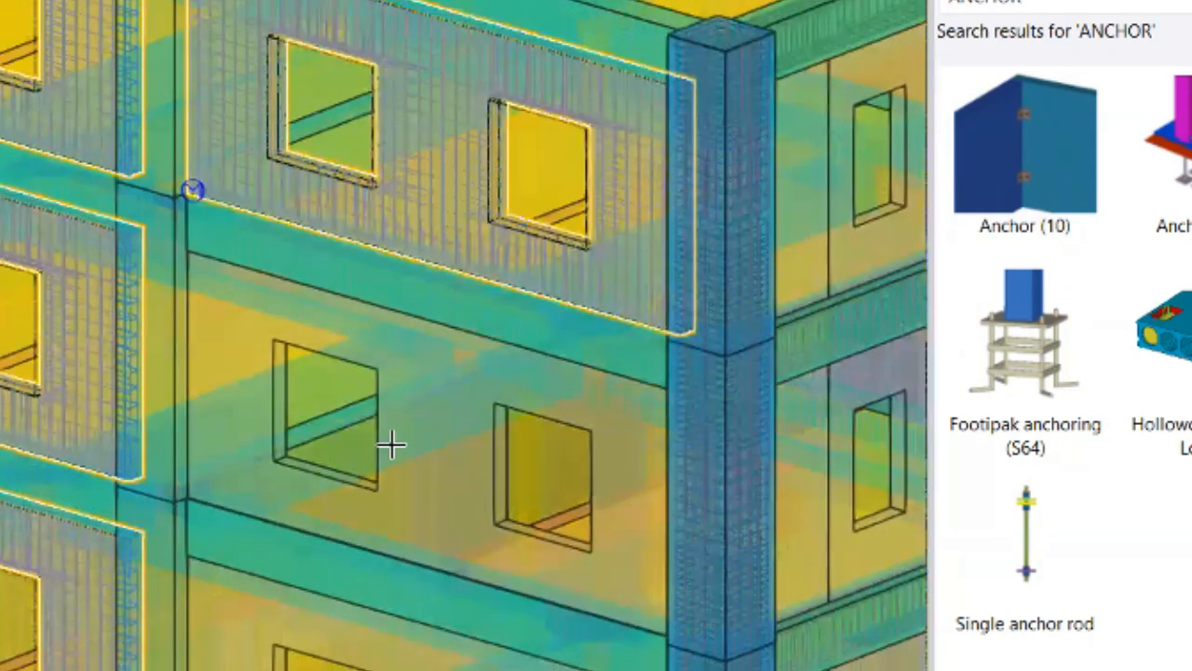
- Examine the copied reinforcement along the upper edge of a target panel and across the building's facade
{"action": "scroll", "coordinate": [418, 317], "scroll_direction": "up", "scroll_amount": 2}
{"action": "scroll", "coordinate": [93, 7], "scroll_direction": "up", "scroll_amount": 3}
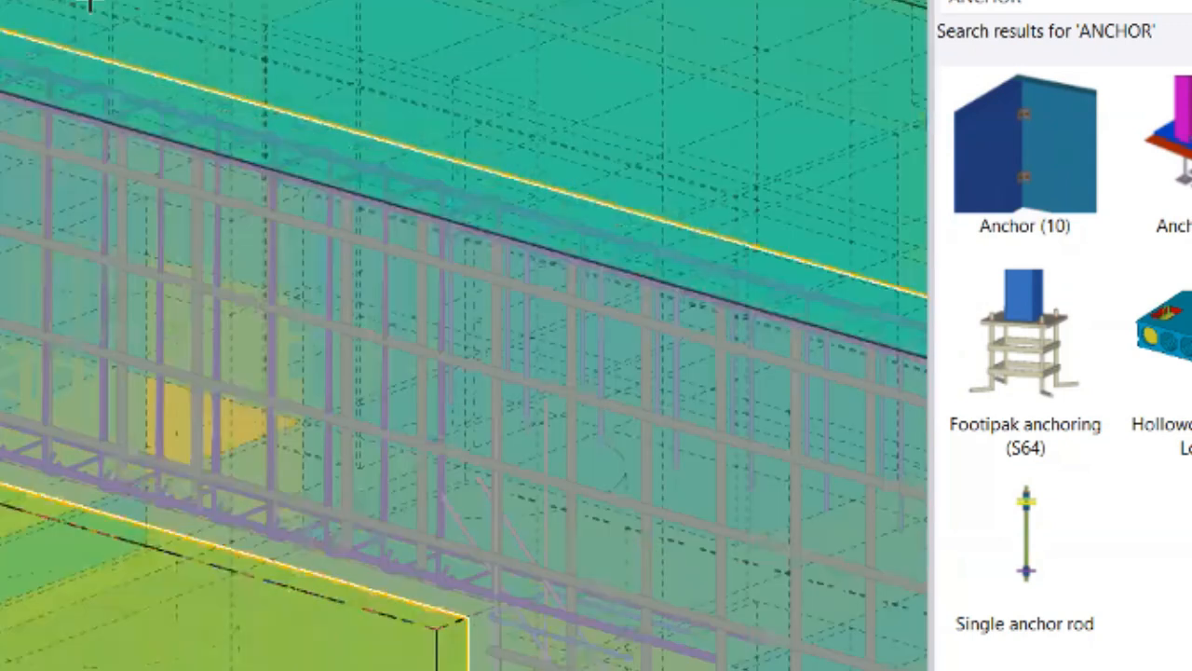
{"action": "middle_click_drag", "start_coordinate": [783, 230], "coordinate": [662, 259]}
{"action": "scroll", "coordinate": [706, 256], "scroll_direction": "down", "scroll_amount": 2}
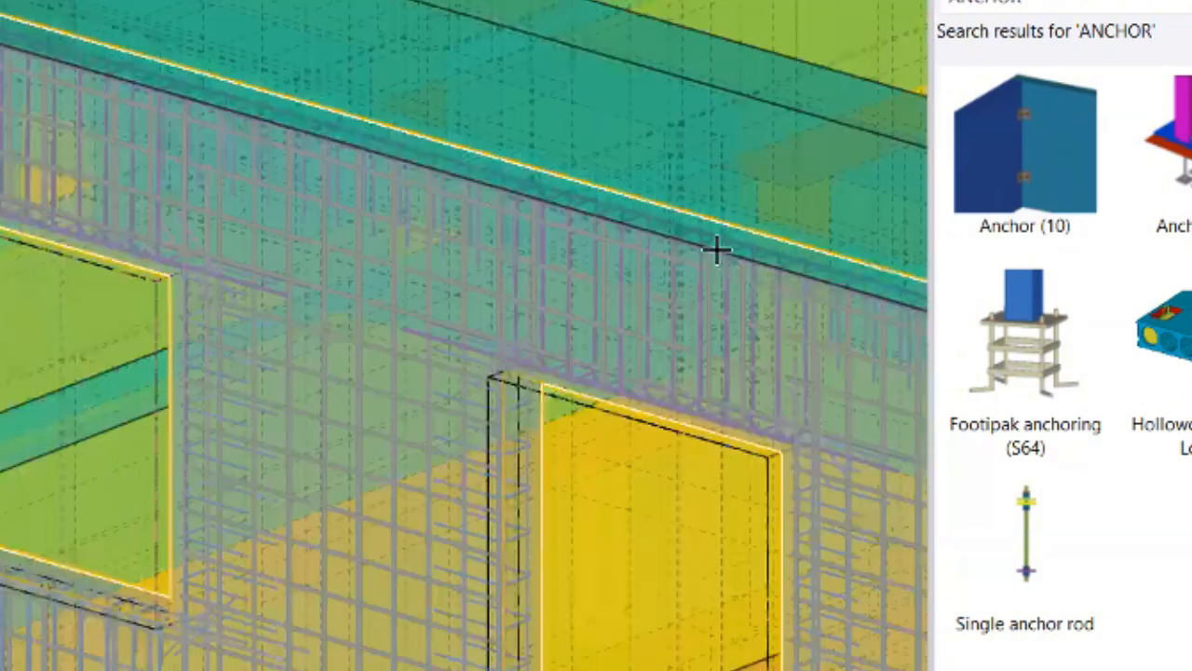
{"action": "scroll", "coordinate": [714, 267], "scroll_direction": "down", "scroll_amount": 3}
{"action": "scroll", "coordinate": [245, 264], "scroll_direction": "up", "scroll_amount": 4}
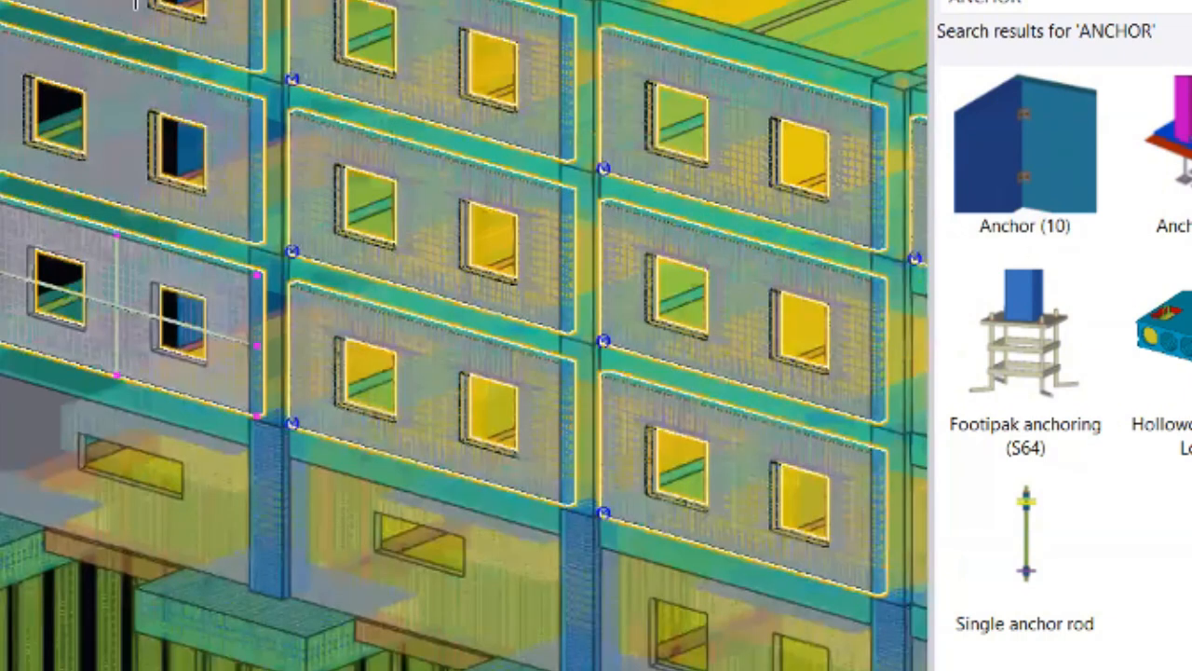
{"action": "scroll", "coordinate": [21, 391], "scroll_direction": "up", "scroll_amount": 2}
{"action": "scroll", "coordinate": [168, 210], "scroll_direction": "down", "scroll_amount": 4}
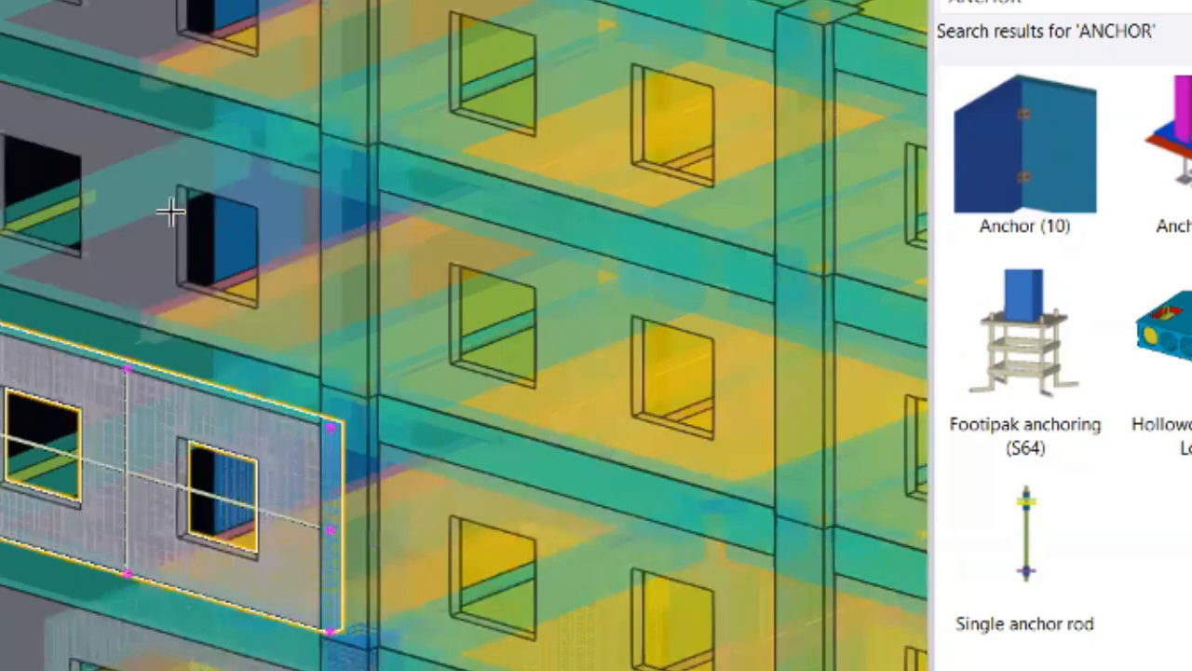
{"action": "scroll", "coordinate": [99, 385], "scroll_direction": "up", "scroll_amount": 2}
{"action": "scroll", "coordinate": [58, 381], "scroll_direction": "up", "scroll_amount": 2}
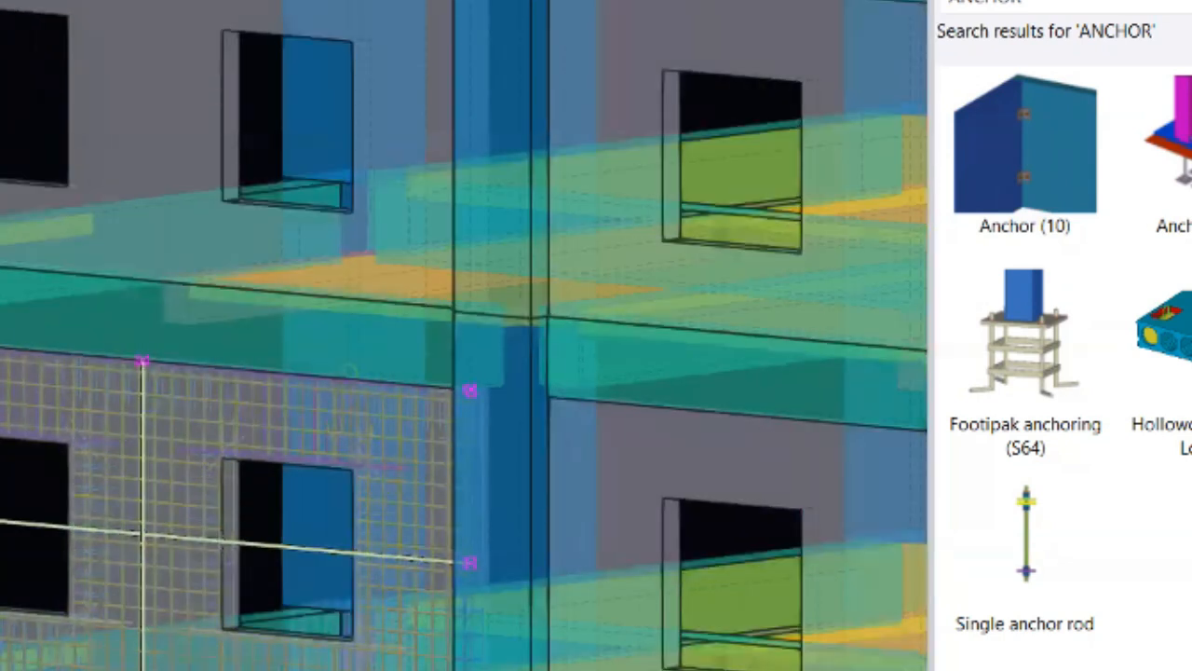
{"action": "middle_click_drag", "start_coordinate": [390, 662], "coordinate": [412, 264], "text": "ctrl"}
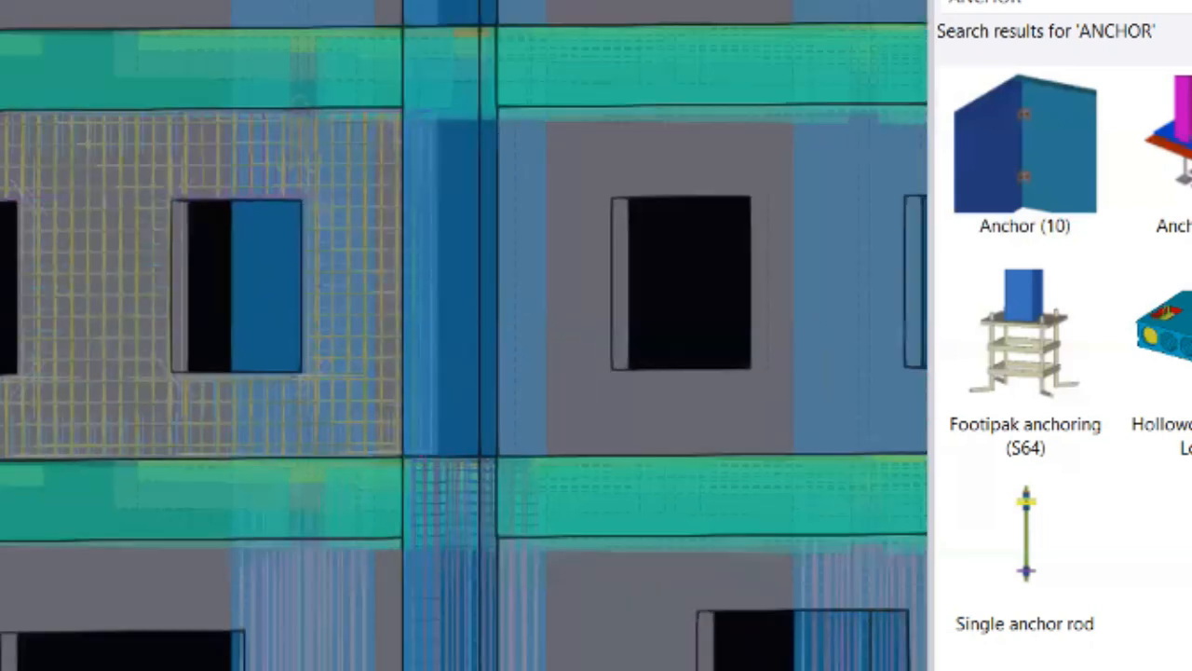
{"action": "middle_click_drag", "start_coordinate": [320, 524], "coordinate": [32, 532]}
{"action": "middle_click_drag", "start_coordinate": [250, 371], "coordinate": [167, 347], "text": "ctrl"}
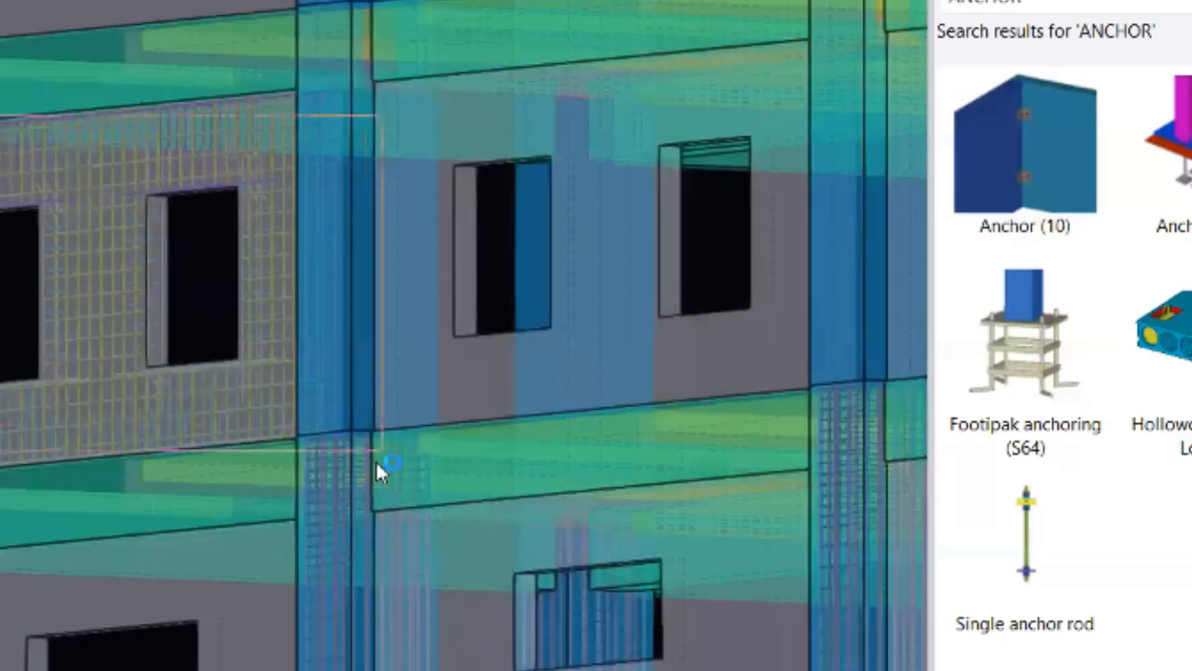
{"action": "left_click", "coordinate": [340, 494]}
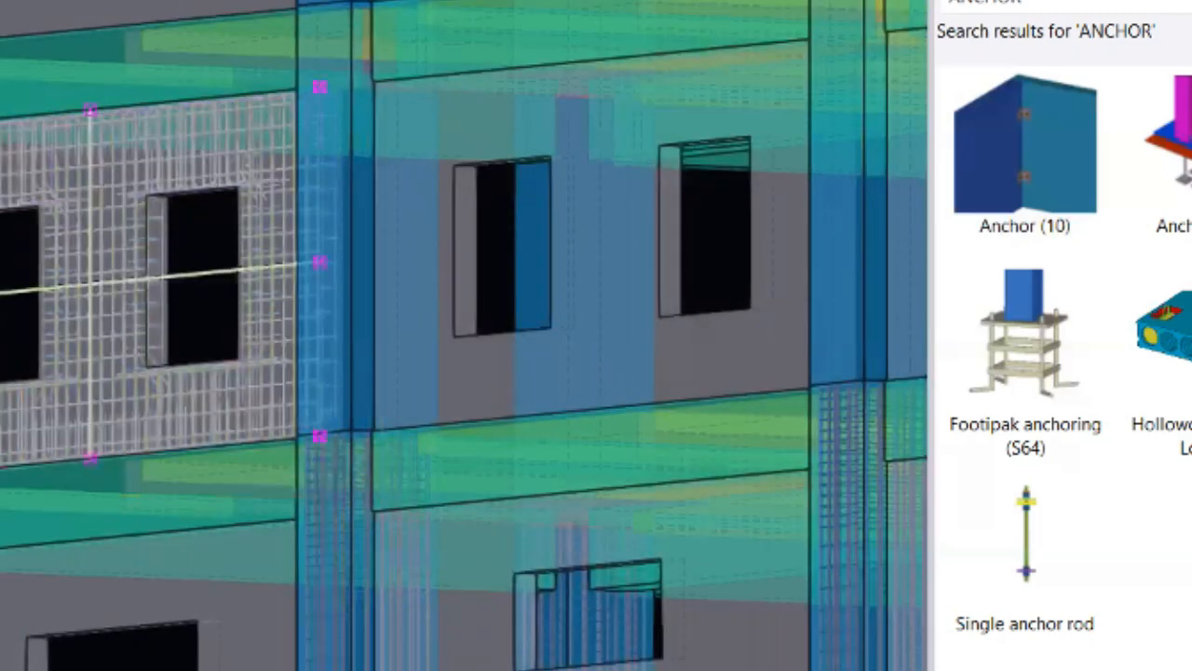
{"action": "left_click_drag", "start_coordinate": [2, 109], "coordinate": [367, 461]}
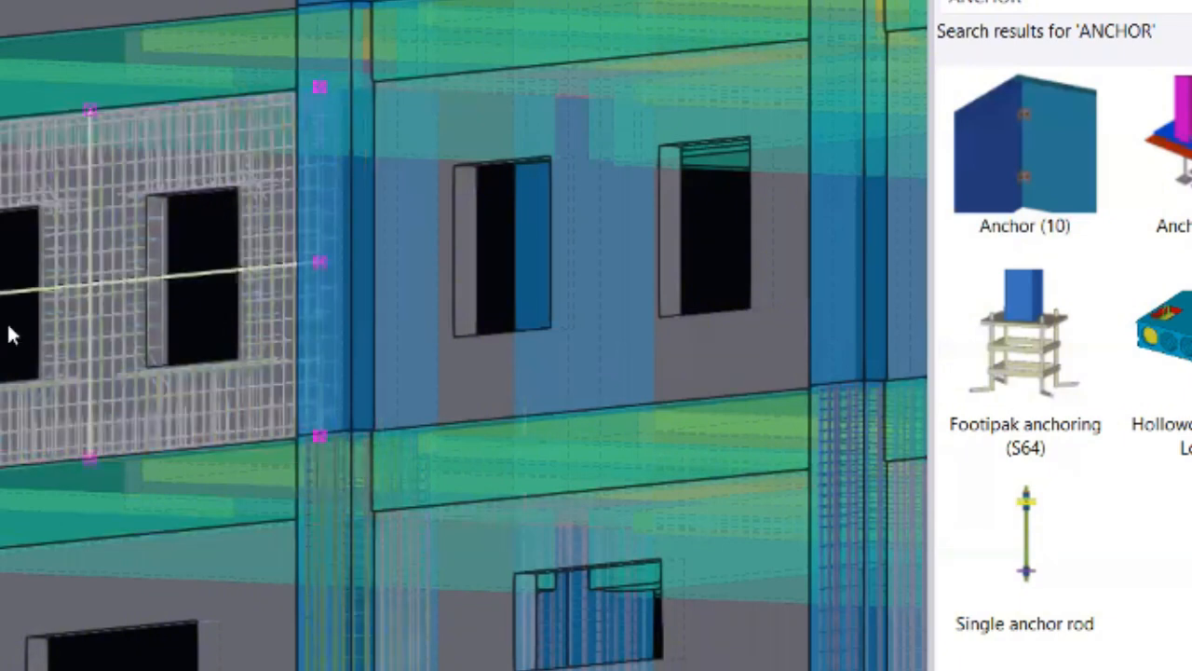
{"action": "scroll", "coordinate": [9, 326], "scroll_direction": "down", "scroll_amount": 2}
{"action": "middle_click_drag", "start_coordinate": [109, 396], "coordinate": [110, 442], "text": "ctrl"}
{"action": "scroll", "coordinate": [8, 270], "scroll_direction": "up", "scroll_amount": 2}
{"action": "scroll", "coordinate": [9, 270], "scroll_direction": "up", "scroll_amount": 1}
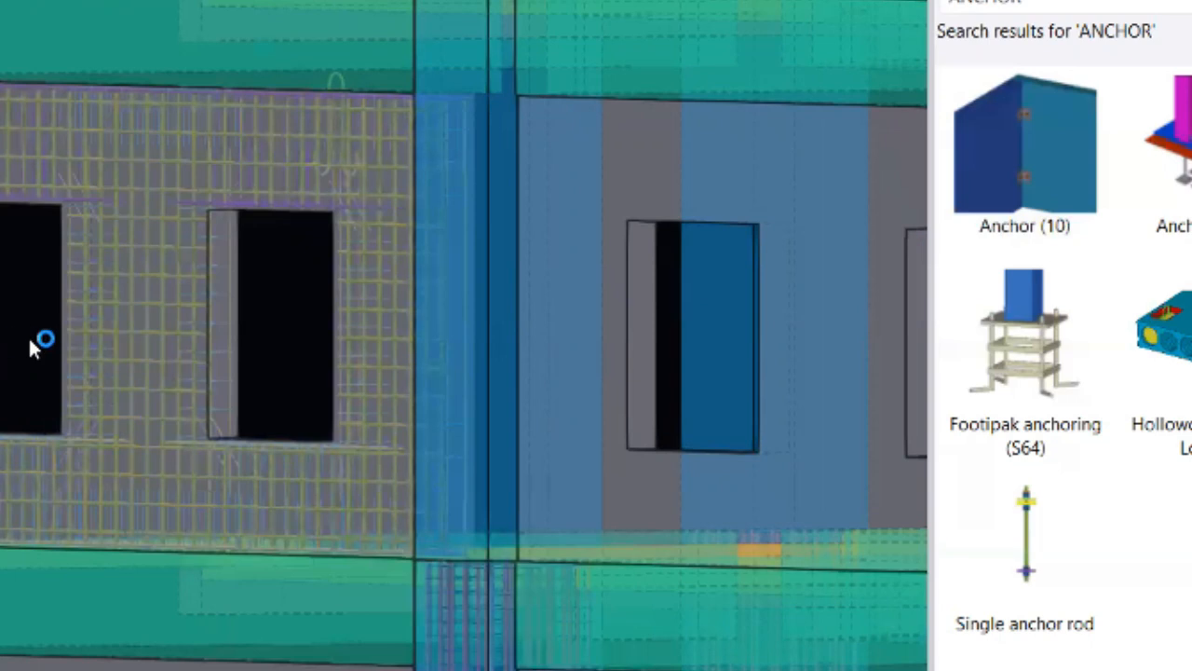
- Create a separate view containing only the reinforced wall panel and display its reinforcement through the concrete
{"action": "scroll", "coordinate": [466, 336], "scroll_direction": "down", "scroll_amount": 2}
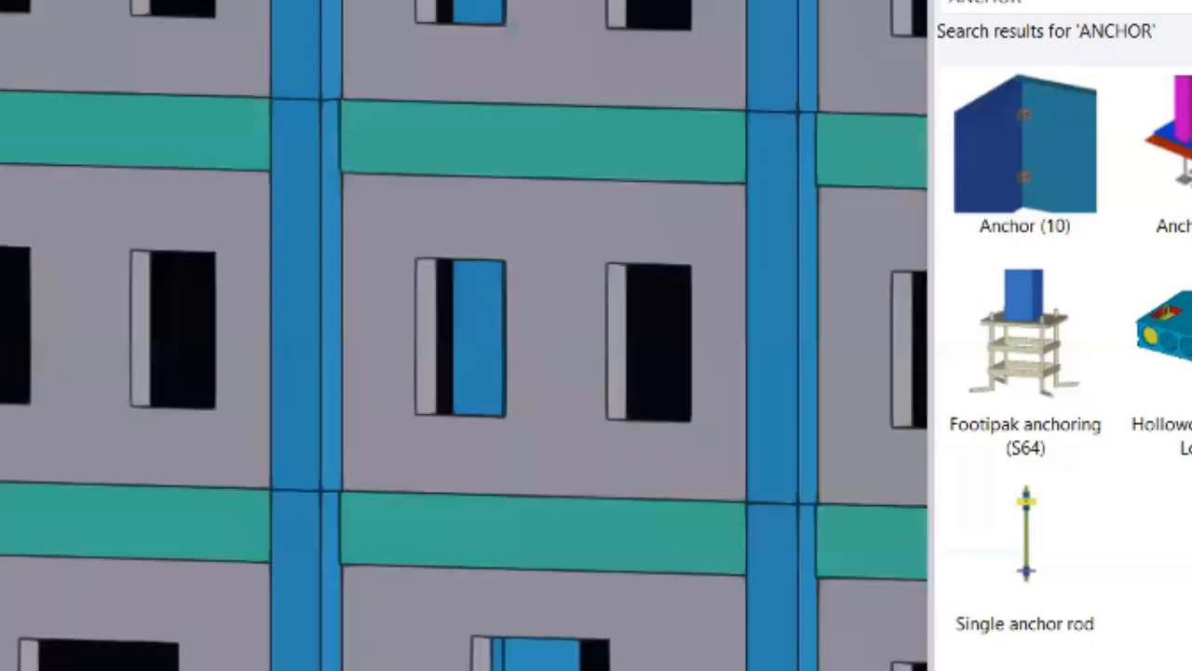
{"action": "middle_click_drag", "start_coordinate": [466, 335], "coordinate": [485, 420], "text": "ctrl"}
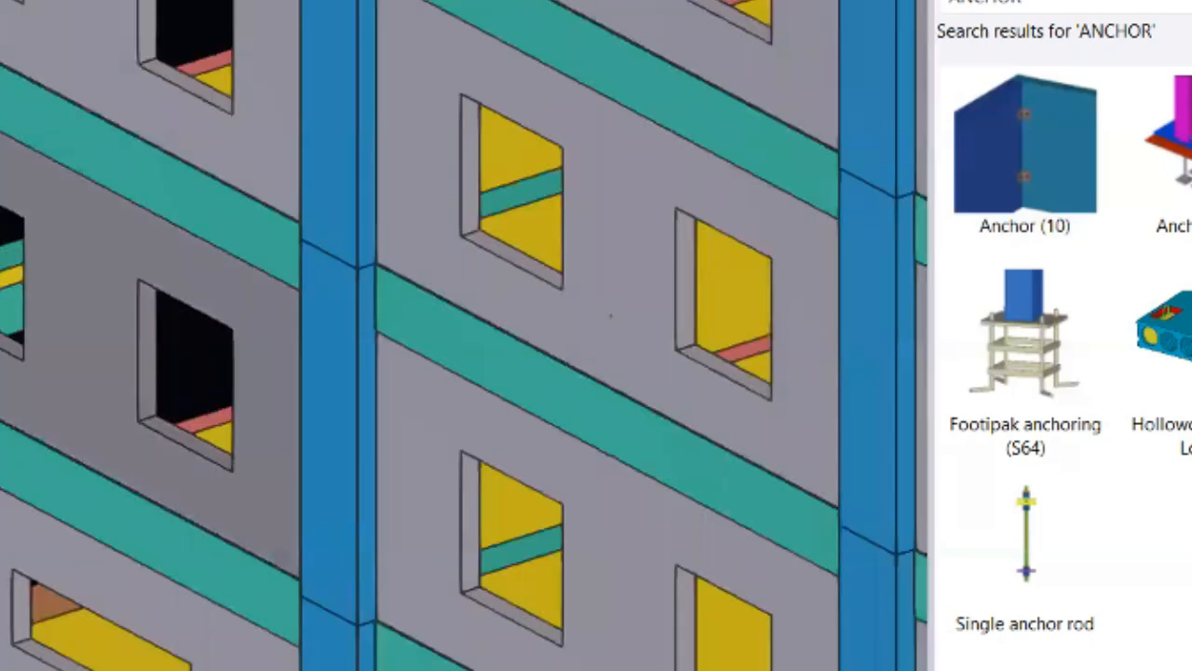
{"action": "right_click", "coordinate": [2, 244]}
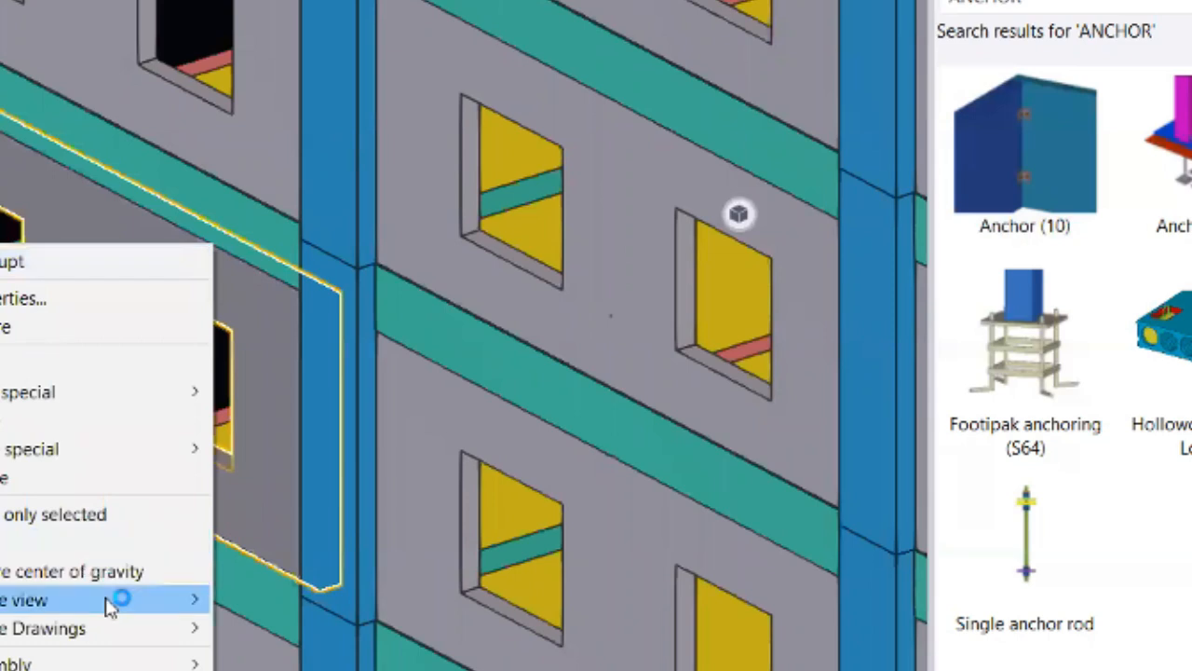
{"action": "mouse_move", "coordinate": [109, 603]}
{"action": "left_click", "coordinate": [341, 654]}
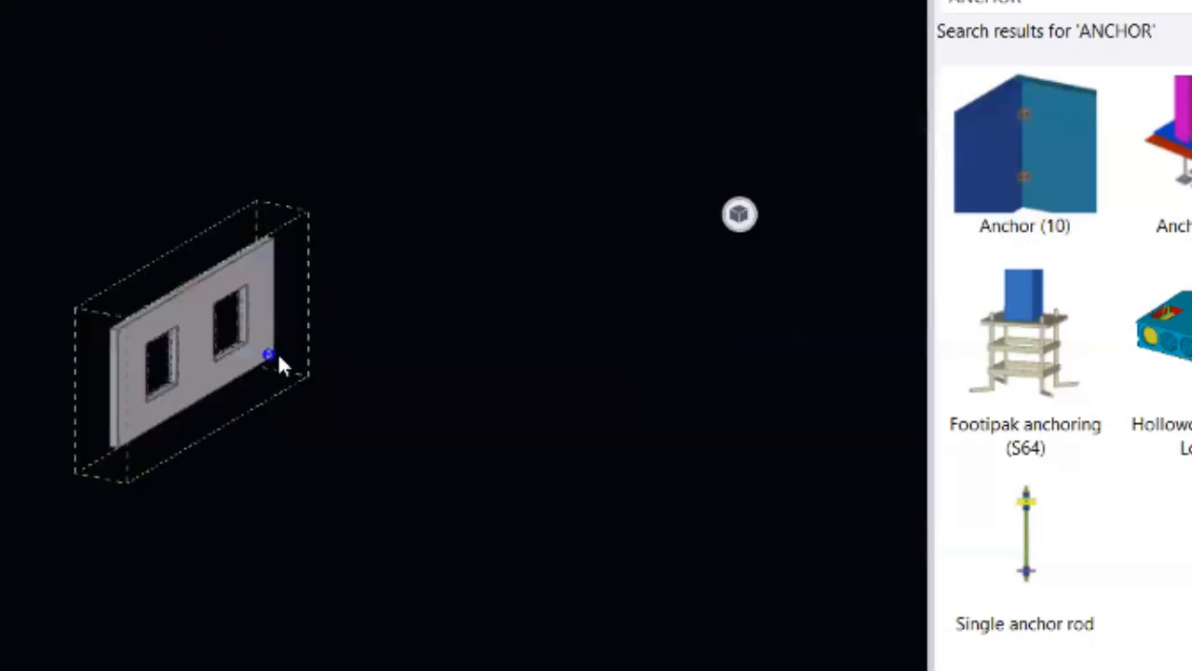
{"action": "key", "text": "ctrl+2"}
{"action": "scroll", "coordinate": [245, 400], "scroll_direction": "up", "scroll_amount": 2}
{"action": "middle_click_drag", "start_coordinate": [92, 202], "coordinate": [177, 239], "text": "ctrl"}
{"action": "scroll", "coordinate": [180, 246], "scroll_direction": "up", "scroll_amount": 1}
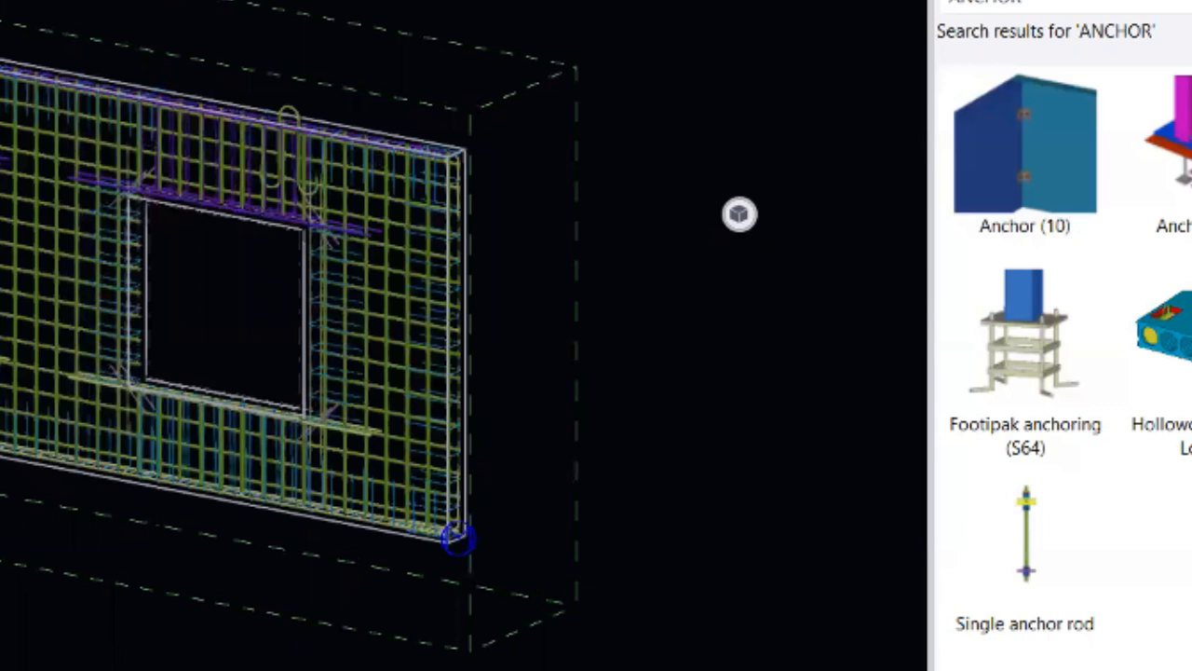
- Try to copy the panel's mesh reinforcement to other objects, using the reinforced wall panel as the source object
{"action": "scroll", "coordinate": [456, 537], "scroll_direction": "down", "scroll_amount": 2}
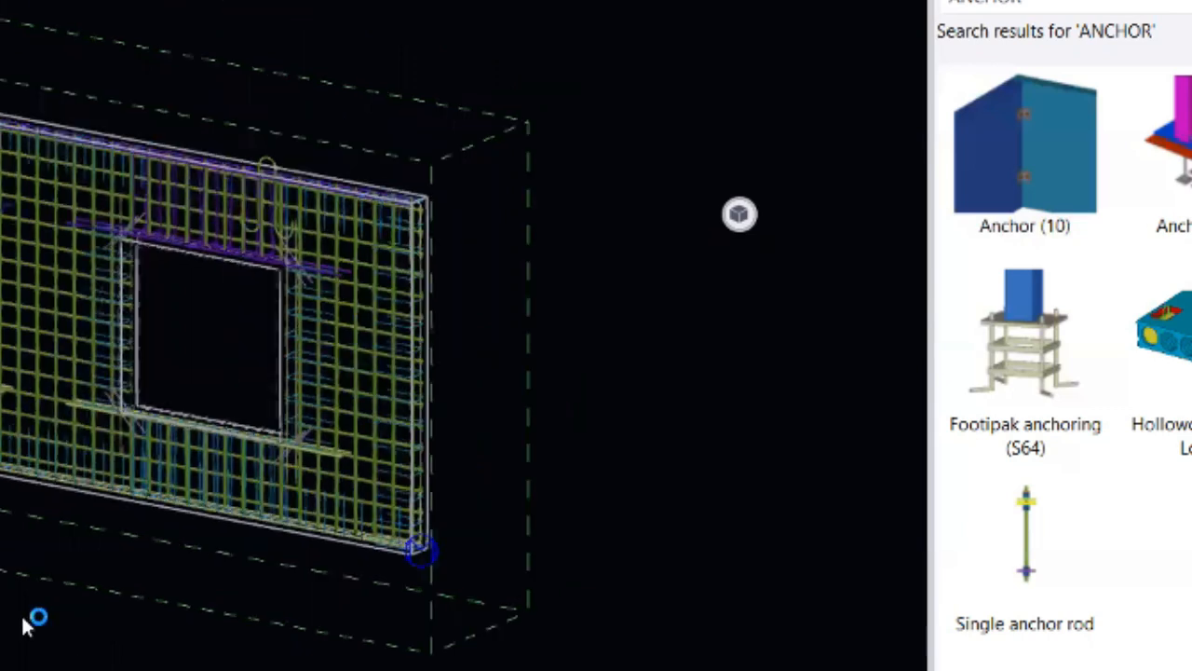
{"action": "scroll", "coordinate": [37, 618], "scroll_direction": "down", "scroll_amount": 1}
{"action": "right_click", "coordinate": [272, 164]}
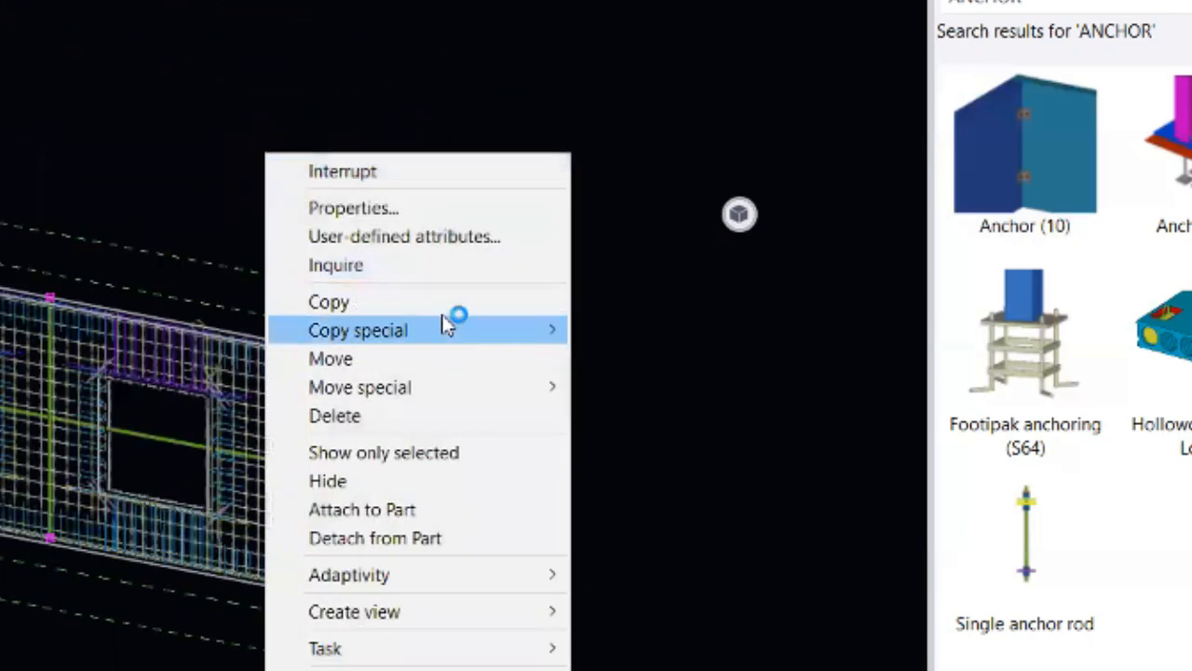
{"action": "mouse_move", "coordinate": [451, 326]}
{"action": "left_click", "coordinate": [677, 446]}
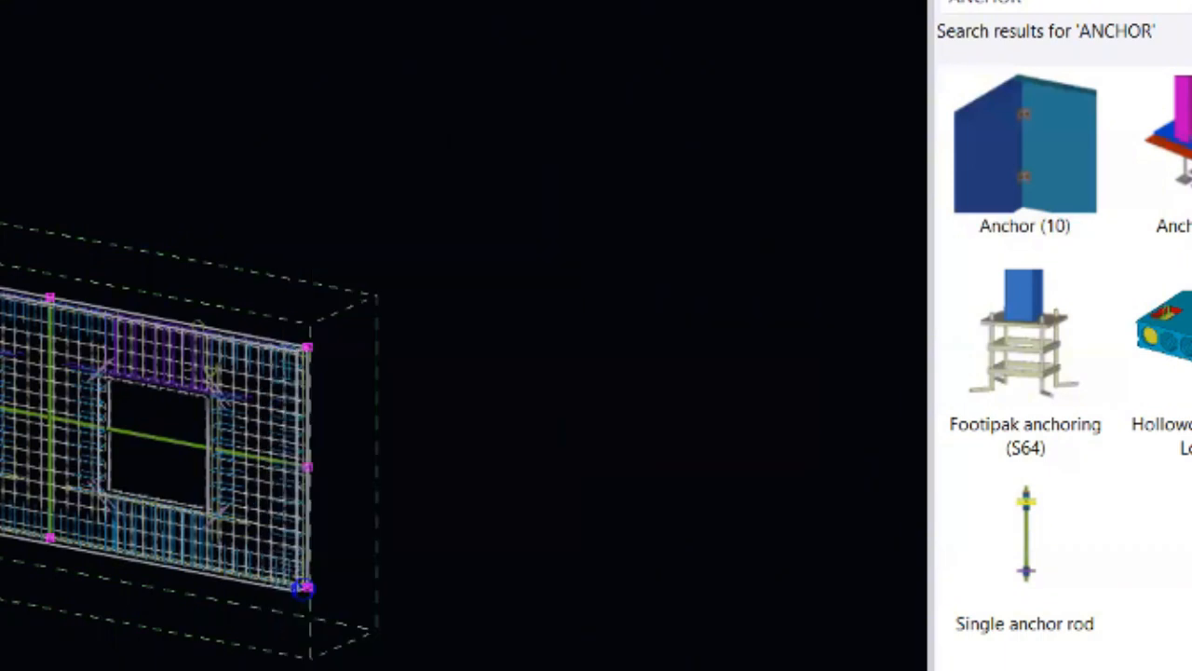
{"action": "scroll", "coordinate": [28, 316], "scroll_direction": "up", "scroll_amount": 5}
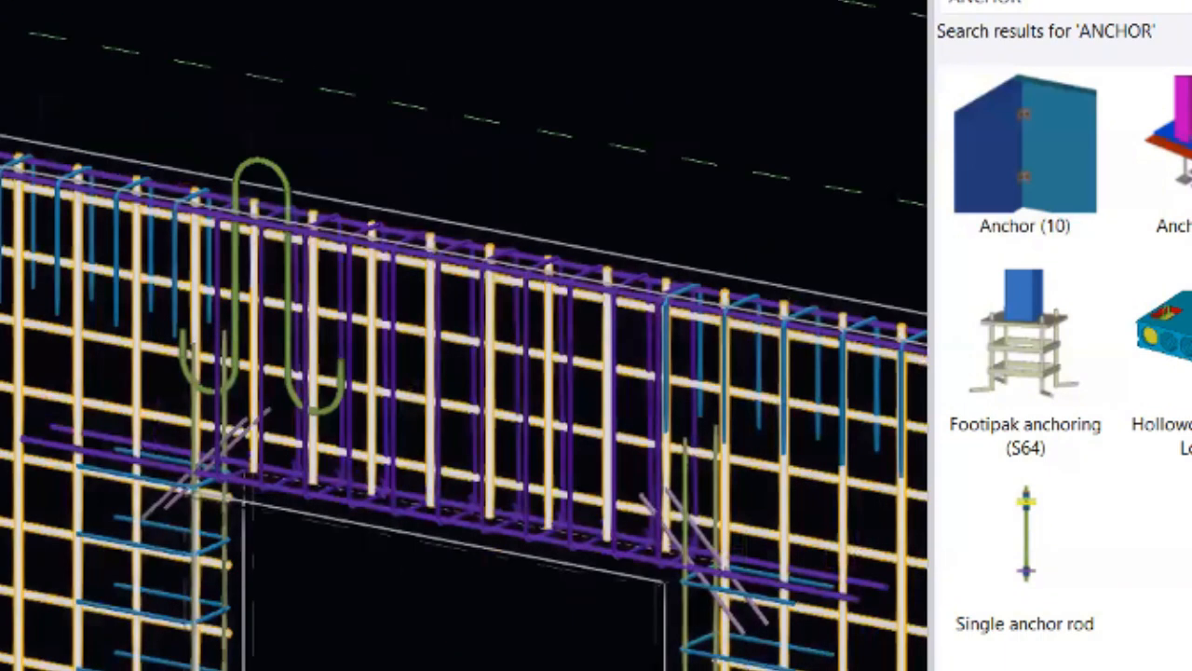
{"action": "scroll", "coordinate": [162, 625], "scroll_direction": "down", "scroll_amount": 2}
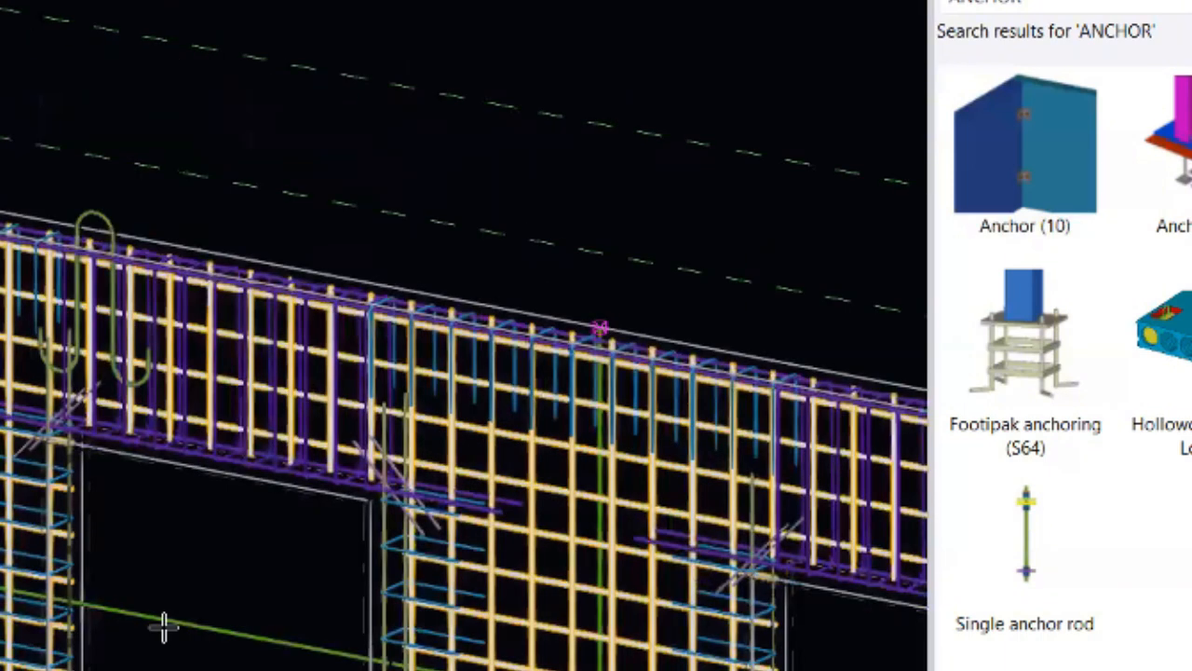
{"action": "key", "text": "ctrl+4"}
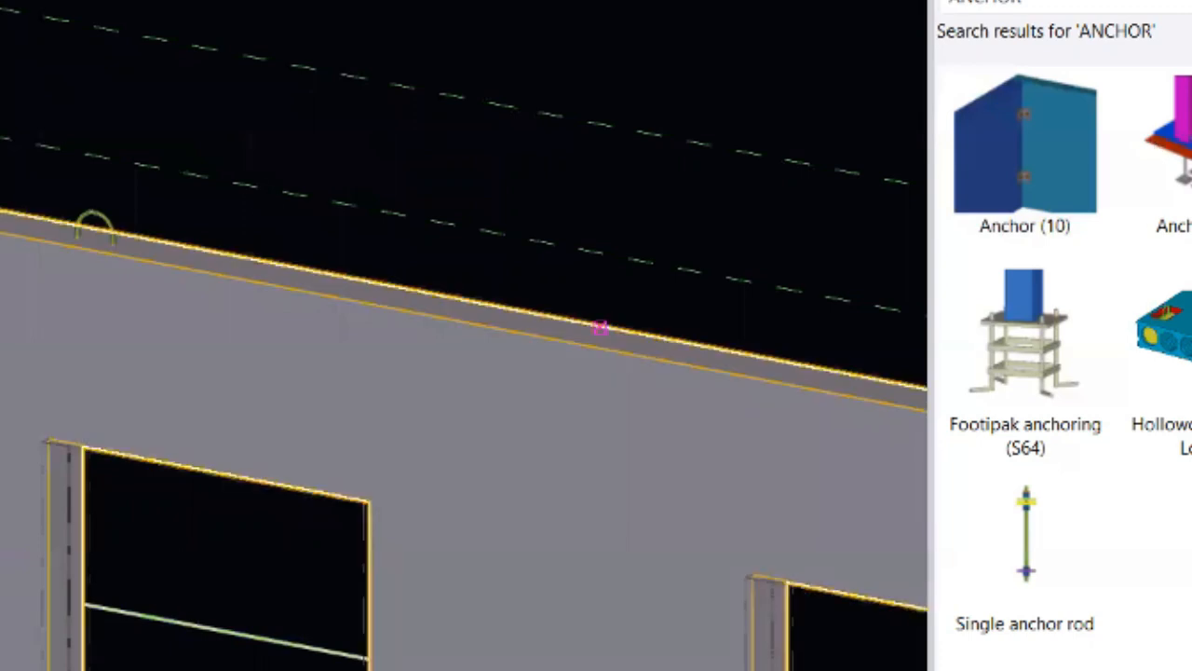
- Pick the panels directly above the source panel and the upper two-window panels of the adjacent bay as targets for the copied mesh
{"action": "scroll", "coordinate": [96, 274], "scroll_direction": "down", "scroll_amount": 5}
{"action": "scroll", "coordinate": [388, 301], "scroll_direction": "up", "scroll_amount": 4}
{"action": "key", "text": "ctrl+1"}
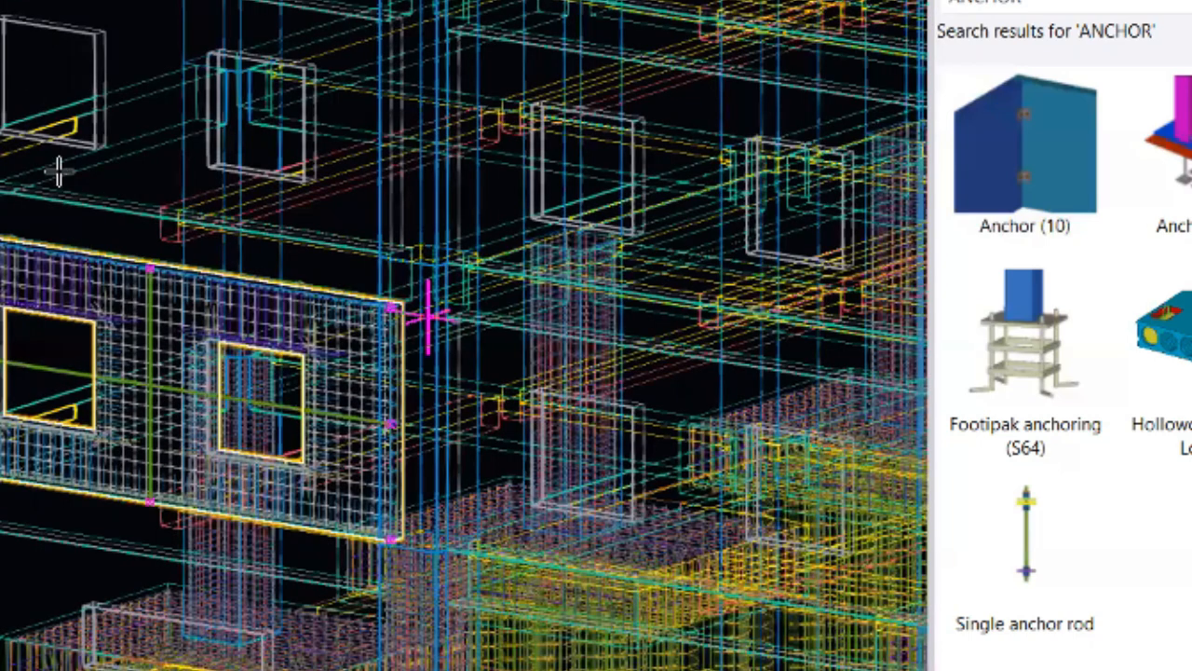
{"action": "key", "text": "ctrl+2"}
{"action": "scroll", "coordinate": [420, 308], "scroll_direction": "up", "scroll_amount": 2}
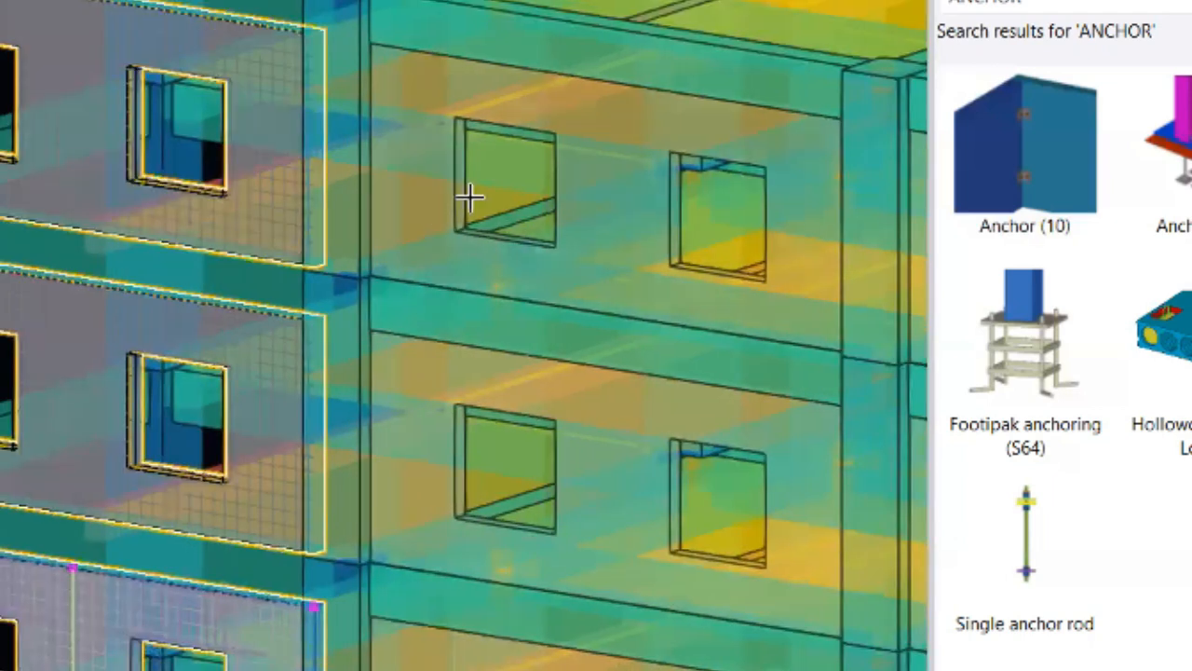
{"action": "key", "text": "ctrl+4"}
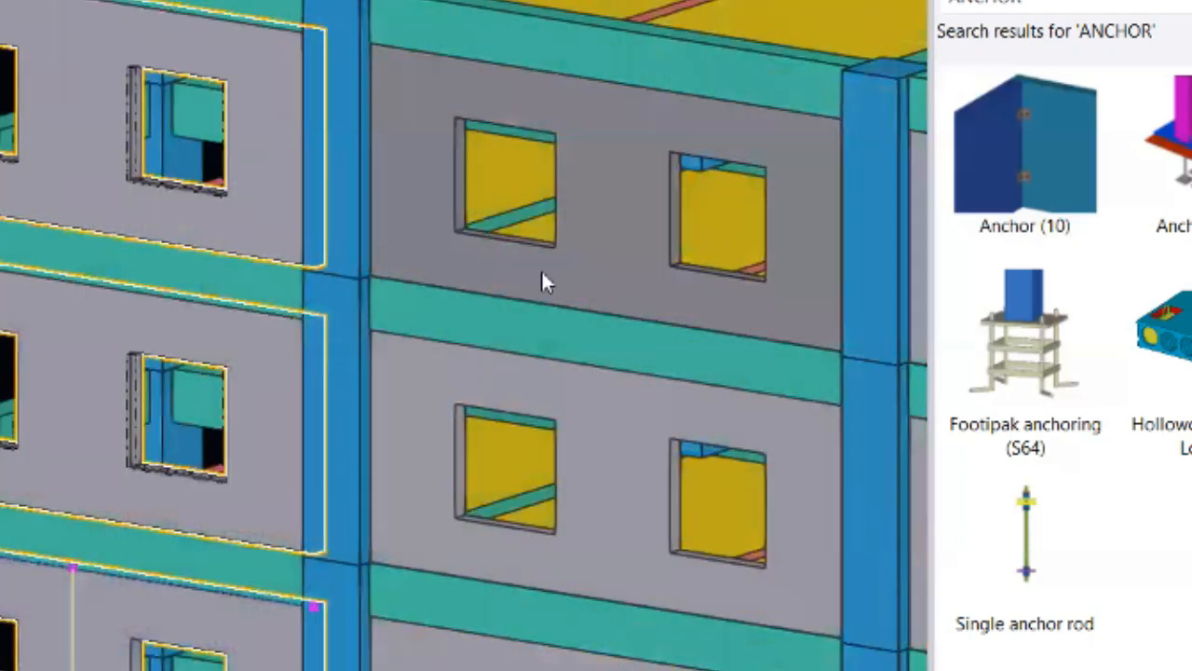
{"action": "left_click", "coordinate": [543, 280]}
{"action": "left_click", "coordinate": [627, 438]}
{"action": "middle_click_drag", "start_coordinate": [623, 490], "coordinate": [205, 108]}
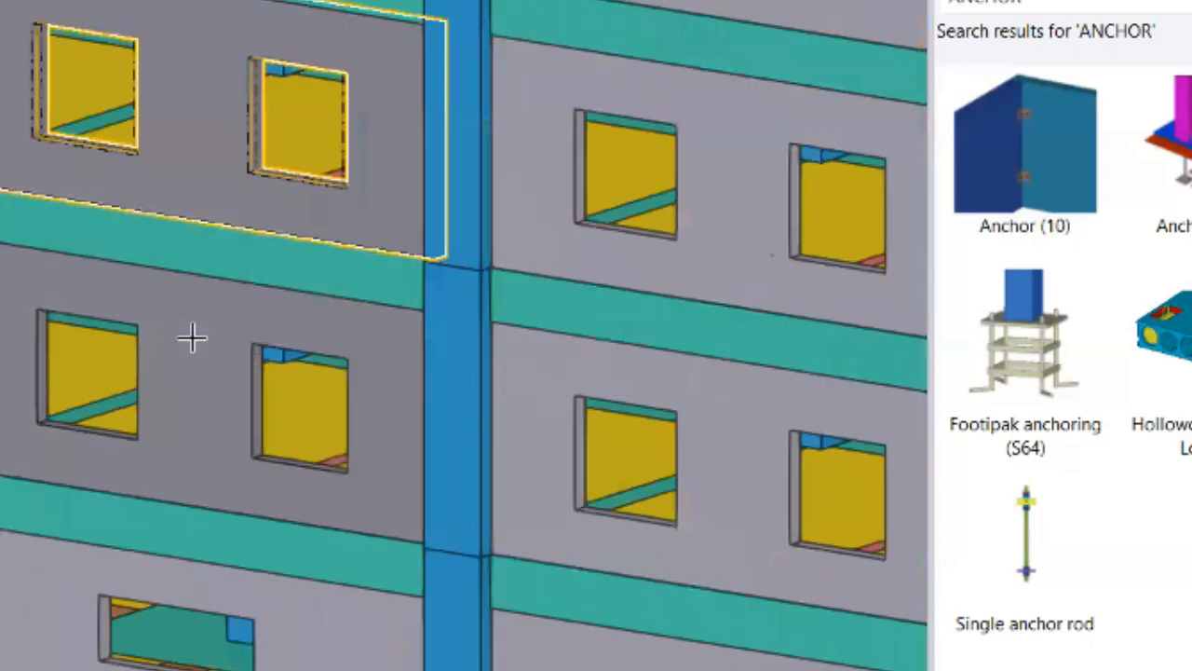
- Pick the remaining two-window panels of the next bay and the corner bay, down to the lowest row, as mesh copy targets
{"action": "left_click", "coordinate": [579, 372]}
{"action": "left_click", "coordinate": [703, 273]}
{"action": "middle_click_drag", "start_coordinate": [742, 33], "coordinate": [362, 223]}
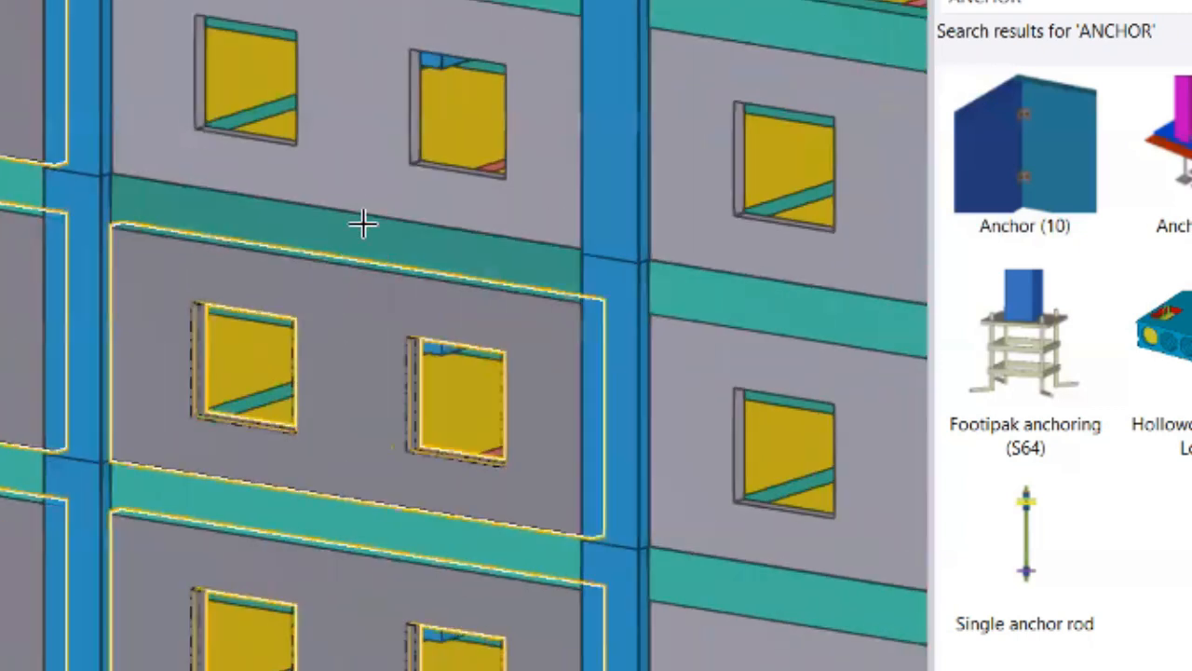
{"action": "left_click", "coordinate": [382, 190]}
{"action": "left_click", "coordinate": [714, 238]}
{"action": "middle_click_drag", "start_coordinate": [920, 531], "coordinate": [458, 245]}
{"action": "left_click", "coordinate": [456, 244]}
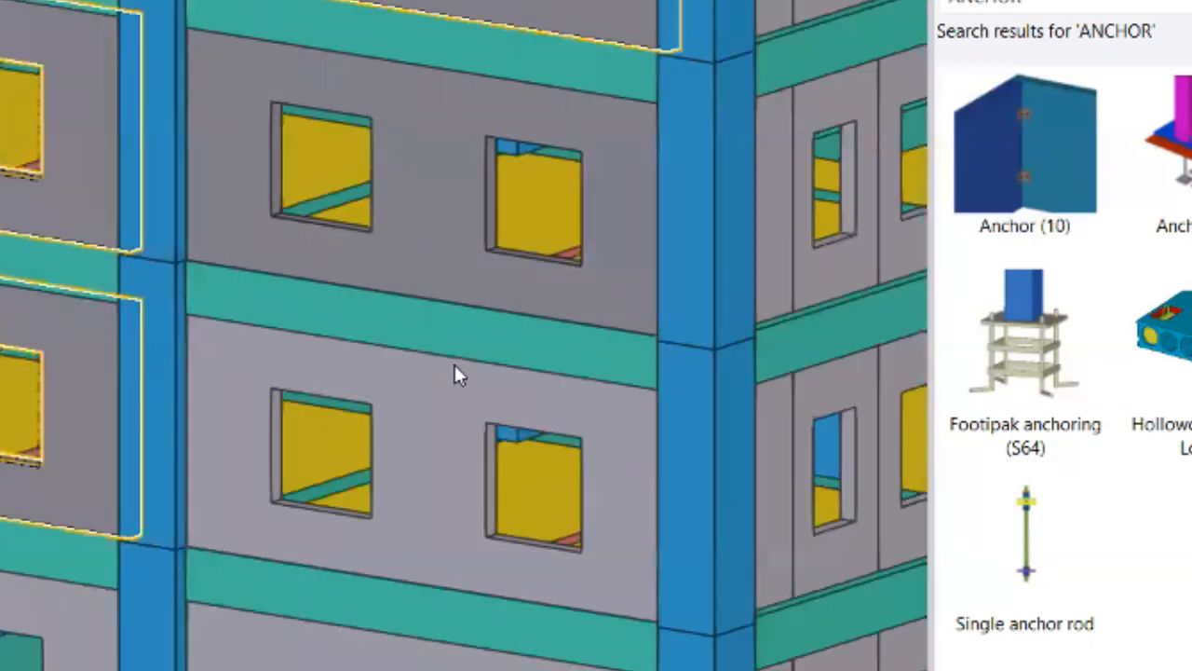
{"action": "middle_click_drag", "start_coordinate": [431, 398], "coordinate": [548, 413]}
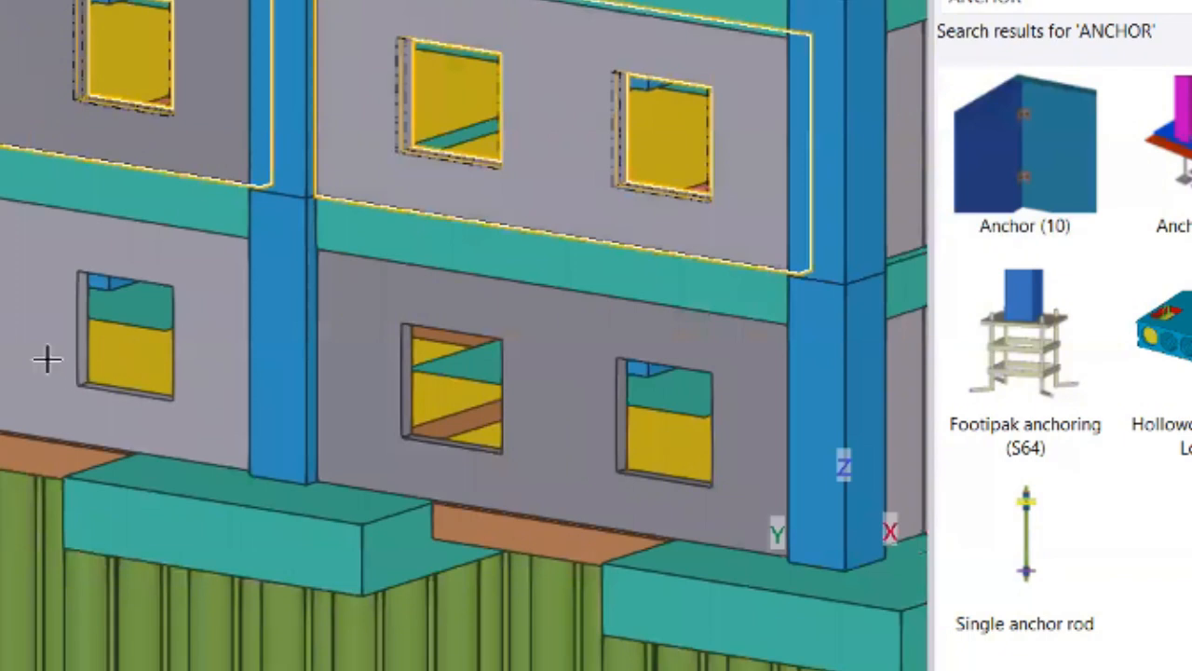
{"action": "left_click", "coordinate": [71, 374]}
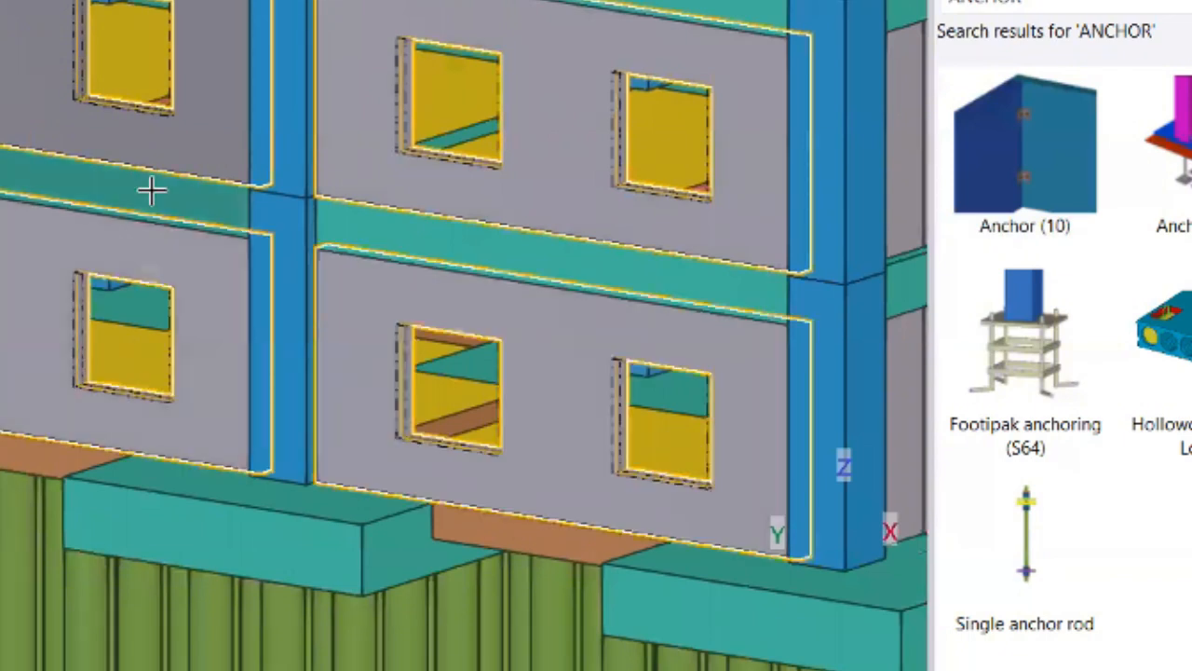
- Examine the copied mesh on the facade panels against the fully reinforced source panel and end the copy command
{"action": "key", "text": "ctrl+2"}
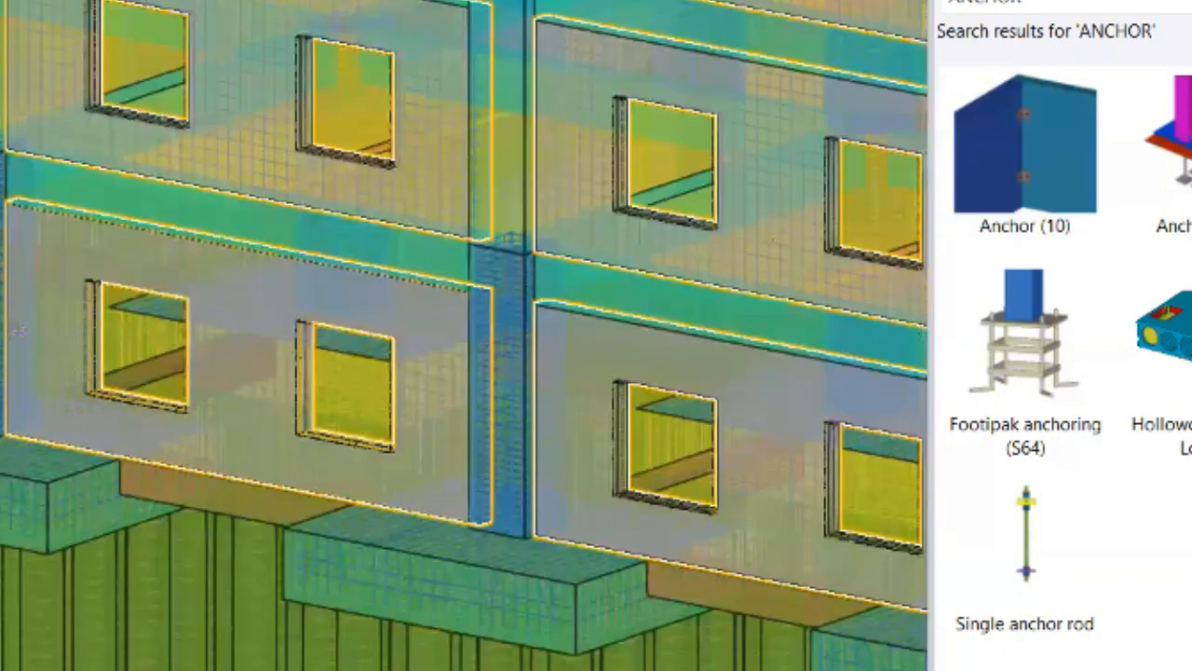
{"action": "middle_click_drag", "start_coordinate": [918, 626], "coordinate": [879, 652], "text": "ctrl"}
{"action": "scroll", "coordinate": [756, 140], "scroll_direction": "up", "scroll_amount": 6}
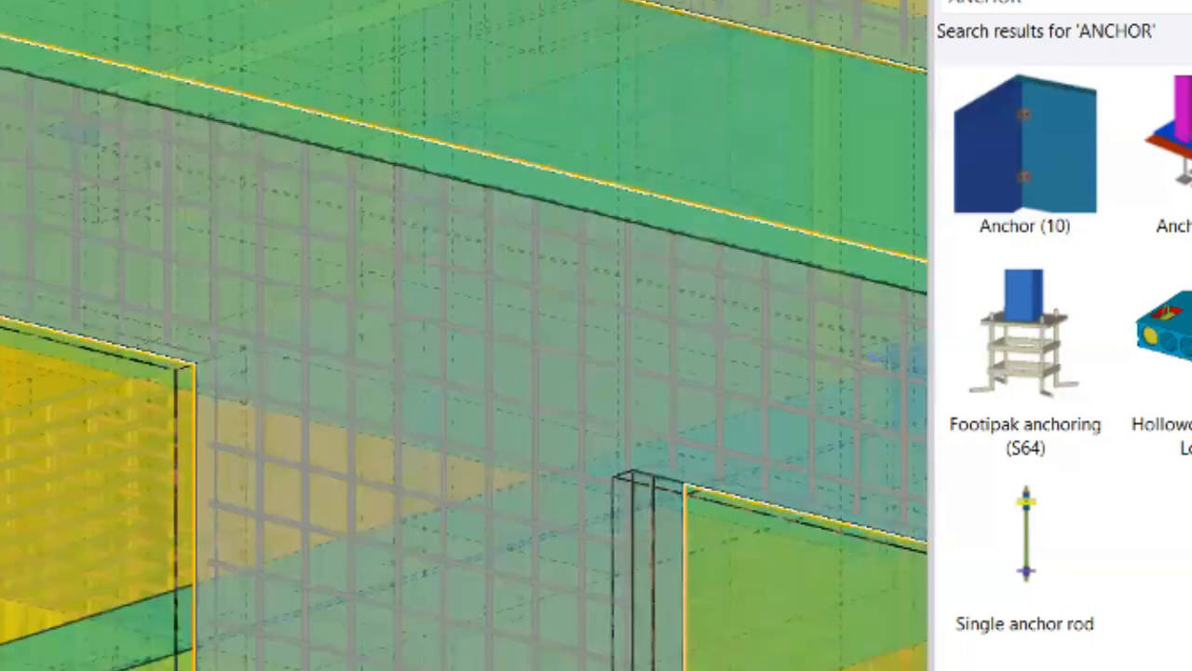
{"action": "scroll", "coordinate": [57, 68], "scroll_direction": "down", "scroll_amount": 2}
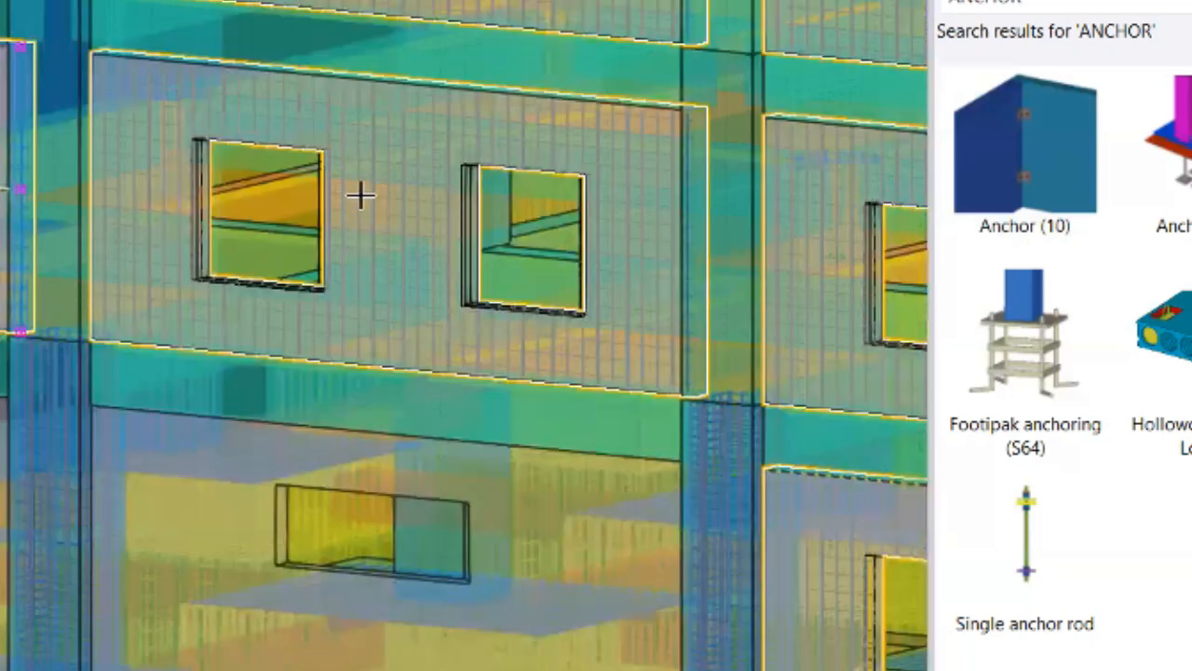
{"action": "scroll", "coordinate": [331, 186], "scroll_direction": "up", "scroll_amount": 3}
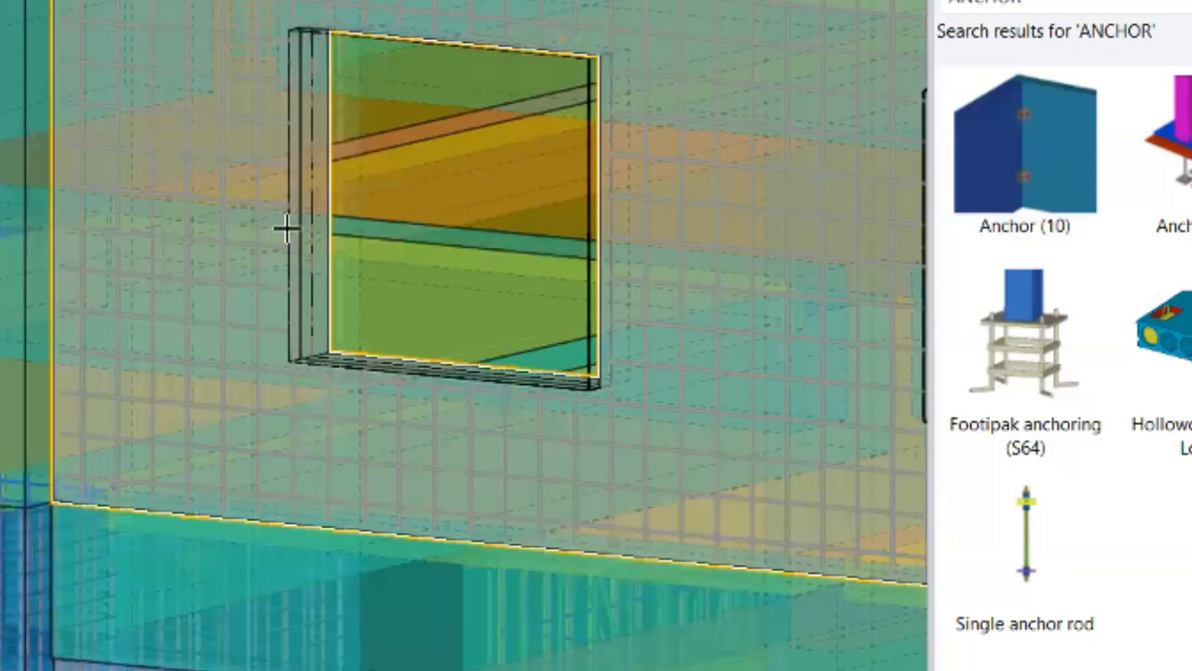
{"action": "scroll", "coordinate": [281, 261], "scroll_direction": "down", "scroll_amount": 2}
{"action": "scroll", "coordinate": [838, 298], "scroll_direction": "up", "scroll_amount": 2}
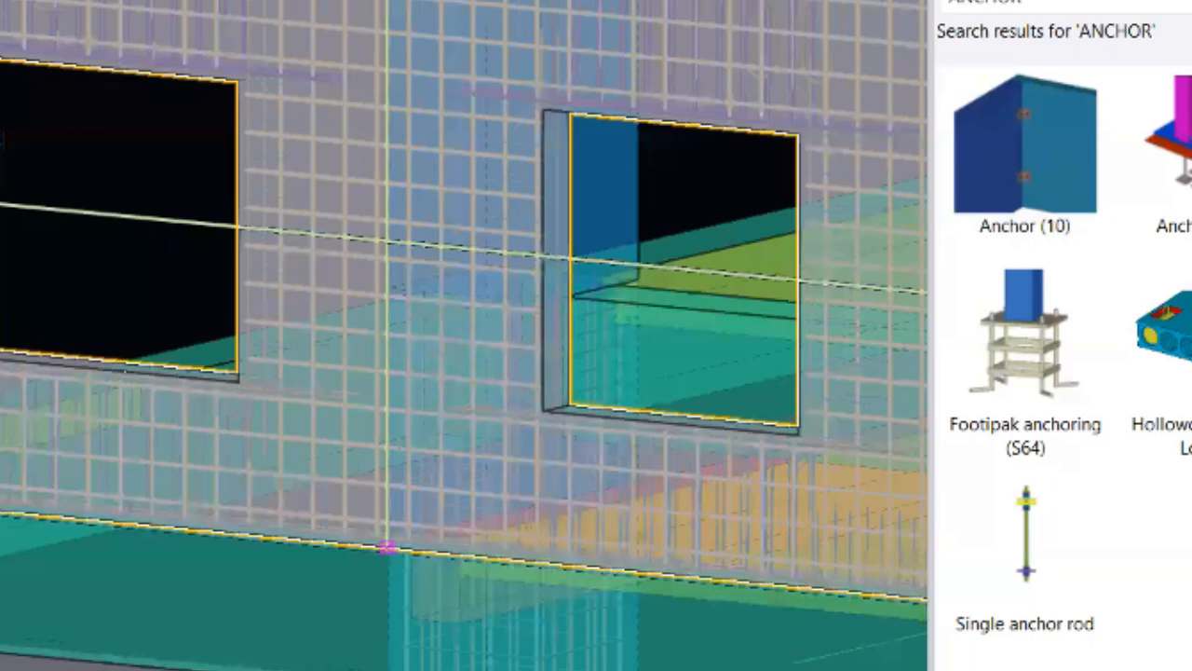
{"action": "scroll", "coordinate": [3, 222], "scroll_direction": "down", "scroll_amount": 3}
{"action": "scroll", "coordinate": [121, 408], "scroll_direction": "down", "scroll_amount": 1}
{"action": "right_click", "coordinate": [4, 130]}
{"action": "key", "text": "Escape"}
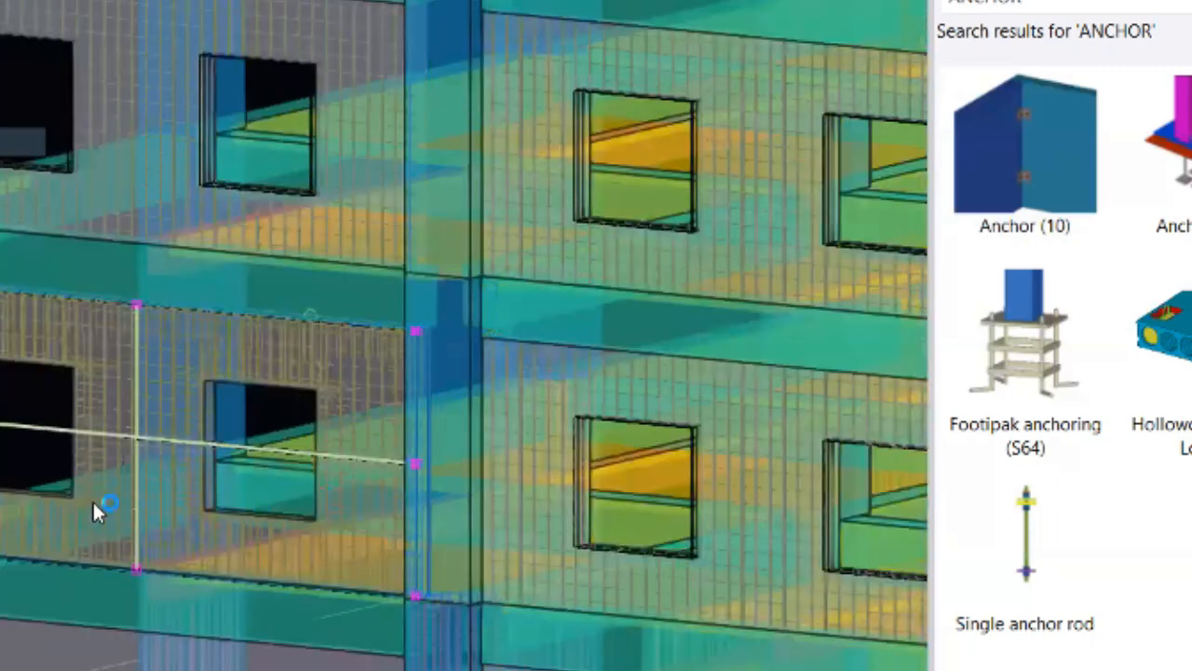
{"action": "scroll", "coordinate": [93, 499], "scroll_direction": "up", "scroll_amount": 2}
{"action": "scroll", "coordinate": [106, 488], "scroll_direction": "up", "scroll_amount": 2}
{"action": "scroll", "coordinate": [277, 276], "scroll_direction": "up", "scroll_amount": 1}
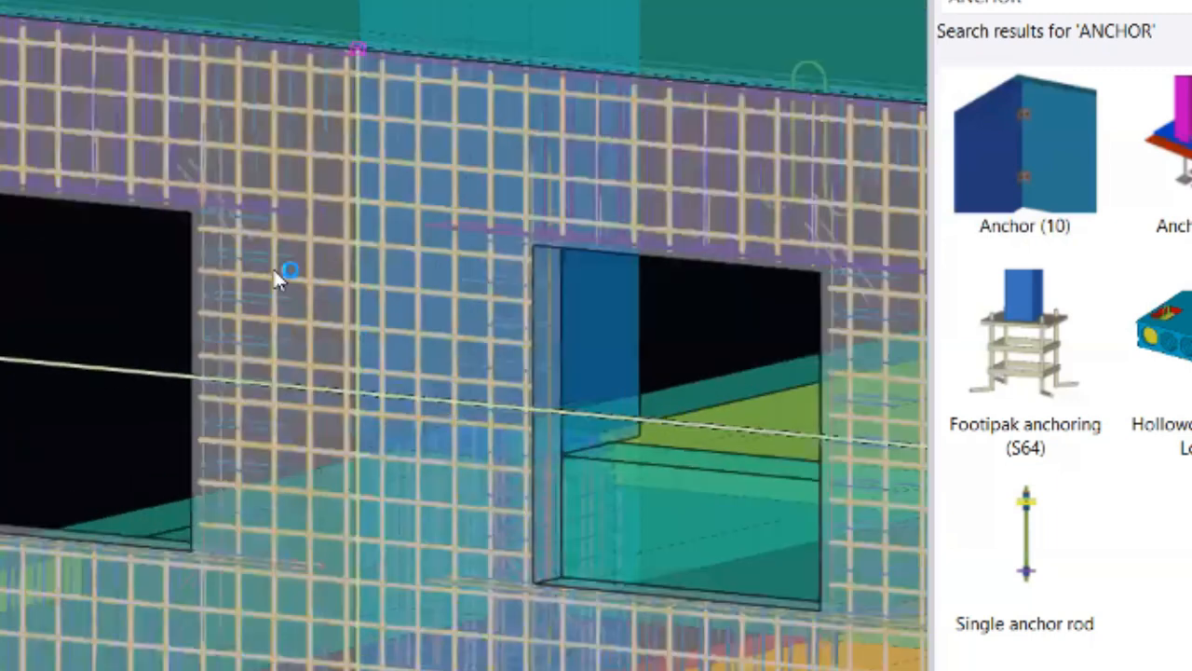
{"action": "scroll", "coordinate": [494, 339], "scroll_direction": "down", "scroll_amount": 4}
{"action": "scroll", "coordinate": [652, 149], "scroll_direction": "up", "scroll_amount": 3}
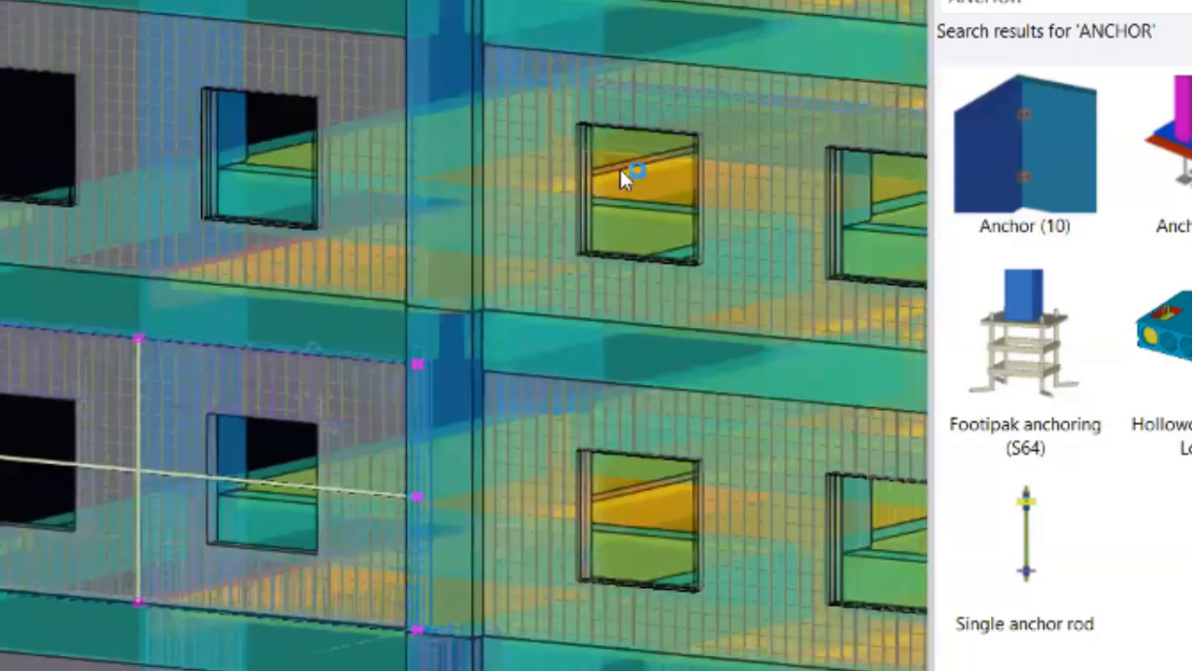
{"action": "scroll", "coordinate": [77, 280], "scroll_direction": "down", "scroll_amount": 2}
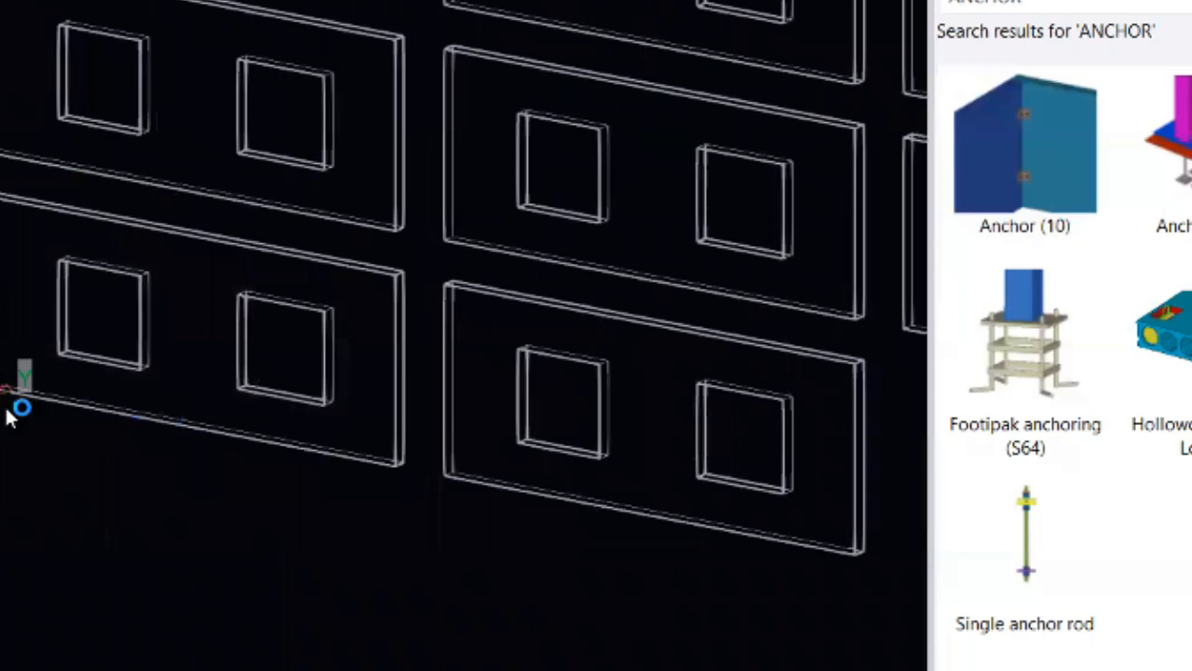
- Select the reinforced panel's complete set of reinforcement and lifting anchors in the view showing only the wall panels
{"action": "scroll", "coordinate": [586, 534], "scroll_direction": "down", "scroll_amount": 5}
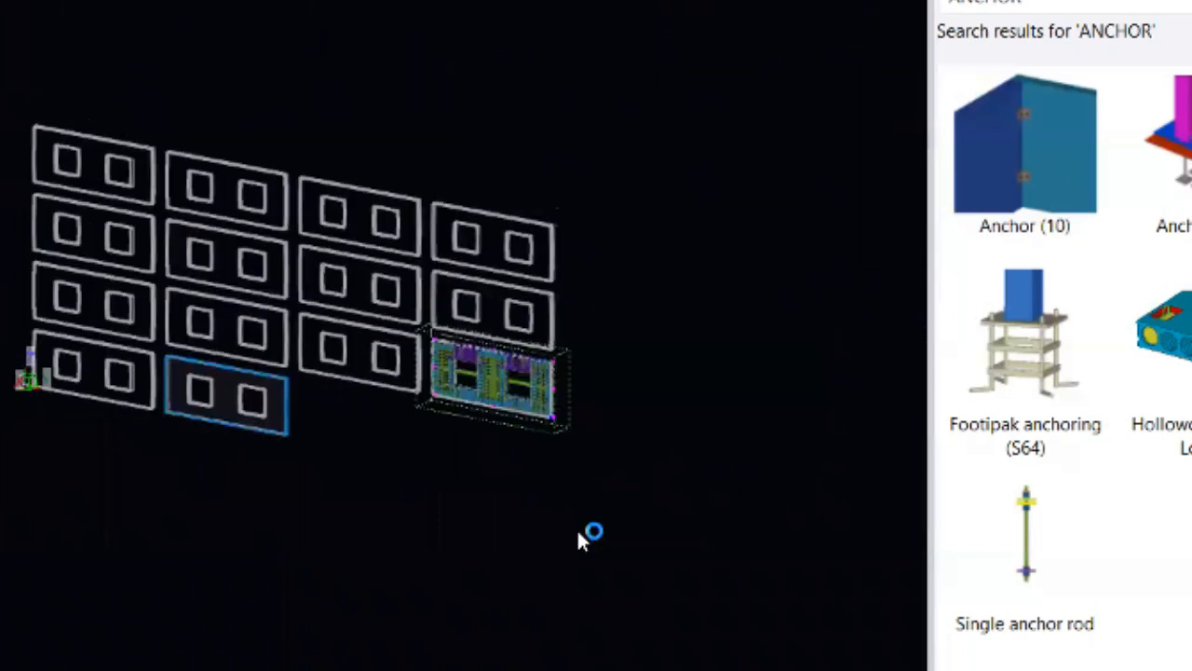
{"action": "scroll", "coordinate": [610, 450], "scroll_direction": "up", "scroll_amount": 6}
{"action": "middle_click_drag", "start_coordinate": [295, 237], "coordinate": [19, 244], "text": "ctrl"}
{"action": "middle_click_drag", "start_coordinate": [475, 494], "coordinate": [491, 494], "text": "ctrl"}
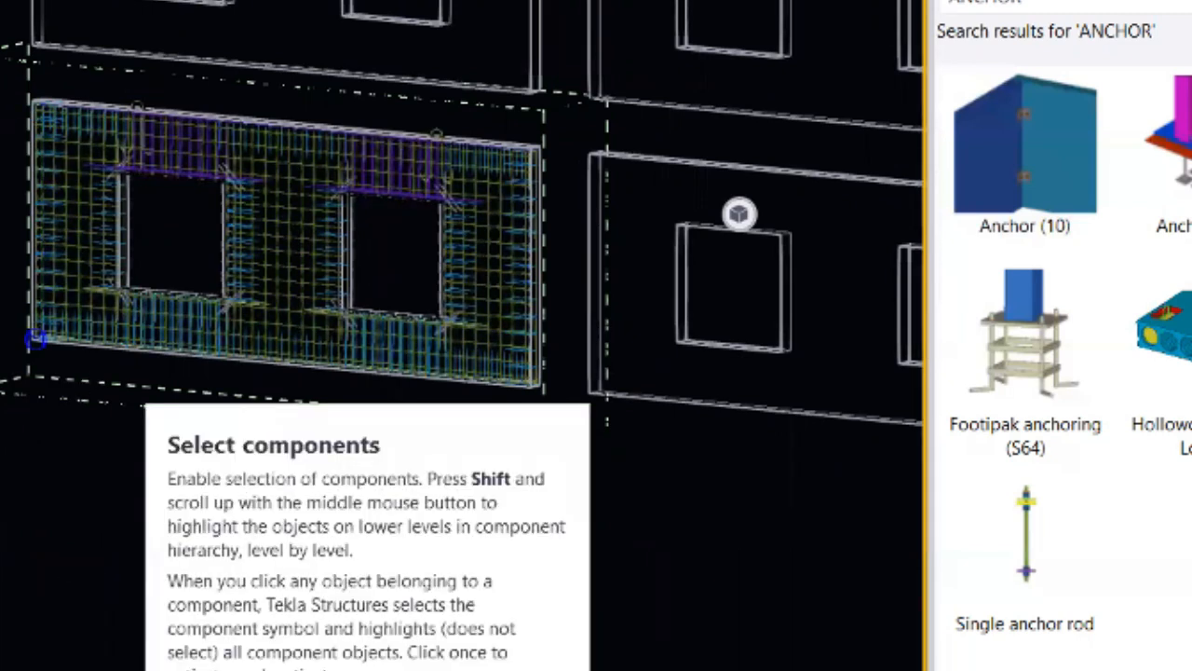
{"action": "left_click_drag", "start_coordinate": [2, 31], "coordinate": [605, 514]}
{"action": "middle_click_drag", "start_coordinate": [456, 512], "coordinate": [429, 596], "text": "ctrl"}
{"action": "scroll", "coordinate": [108, 13], "scroll_direction": "up", "scroll_amount": 2}
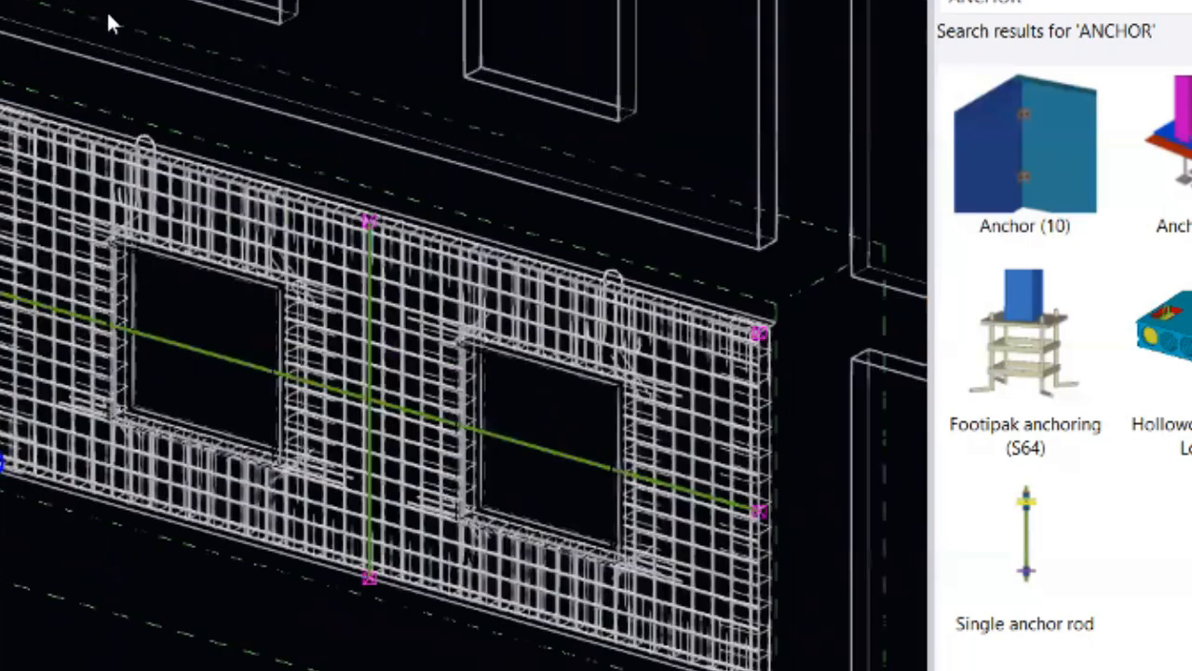
- Copy the selected reinforcement and lifting anchors to the panel directly above, using the reinforced wall panel as the source object
{"action": "scroll", "coordinate": [195, 276], "scroll_direction": "up", "scroll_amount": 3}
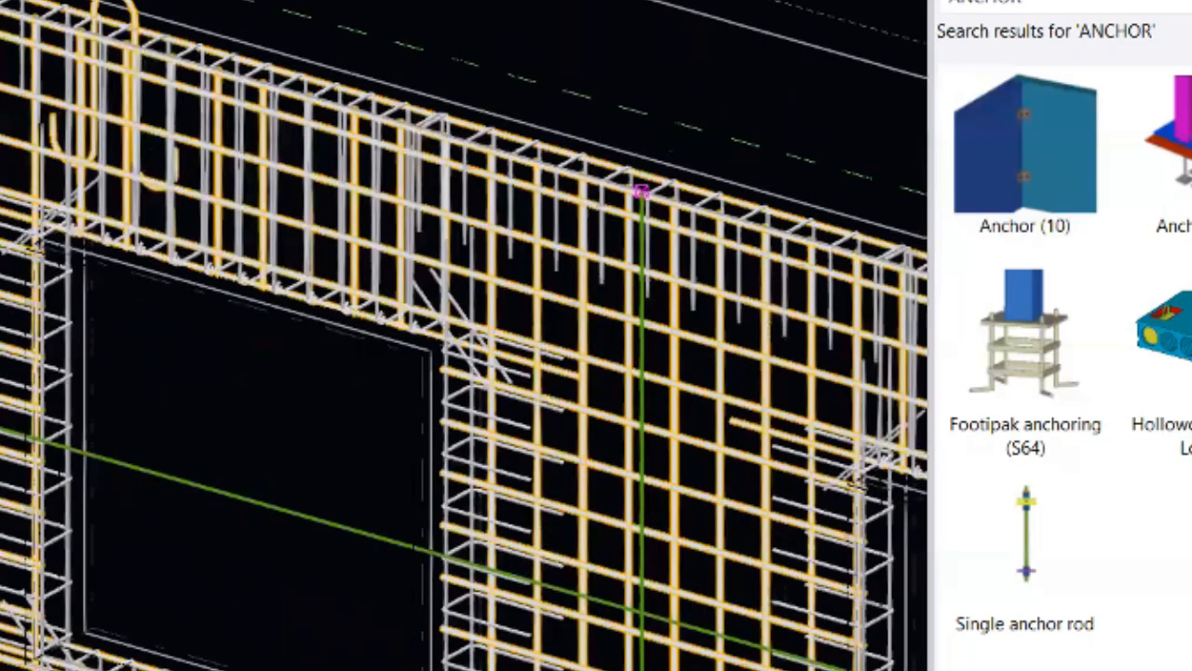
{"action": "left_click", "coordinate": [53, 520]}
{"action": "key", "text": "ctrl+4"}
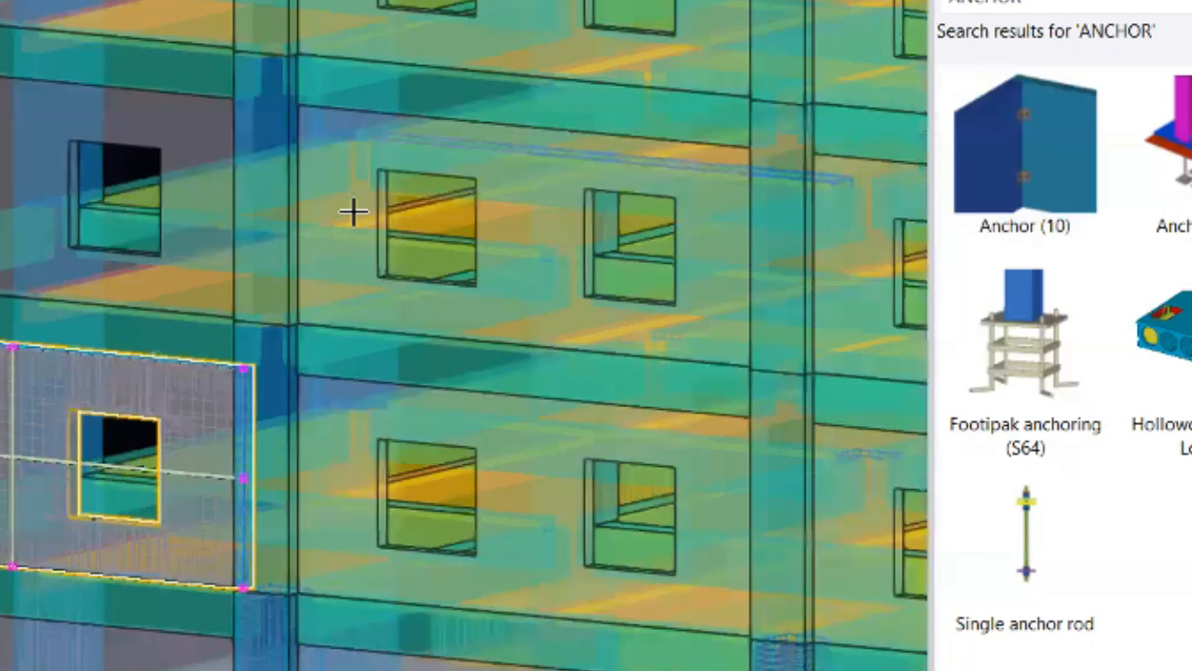
{"action": "scroll", "coordinate": [354, 212], "scroll_direction": "down", "scroll_amount": 5}
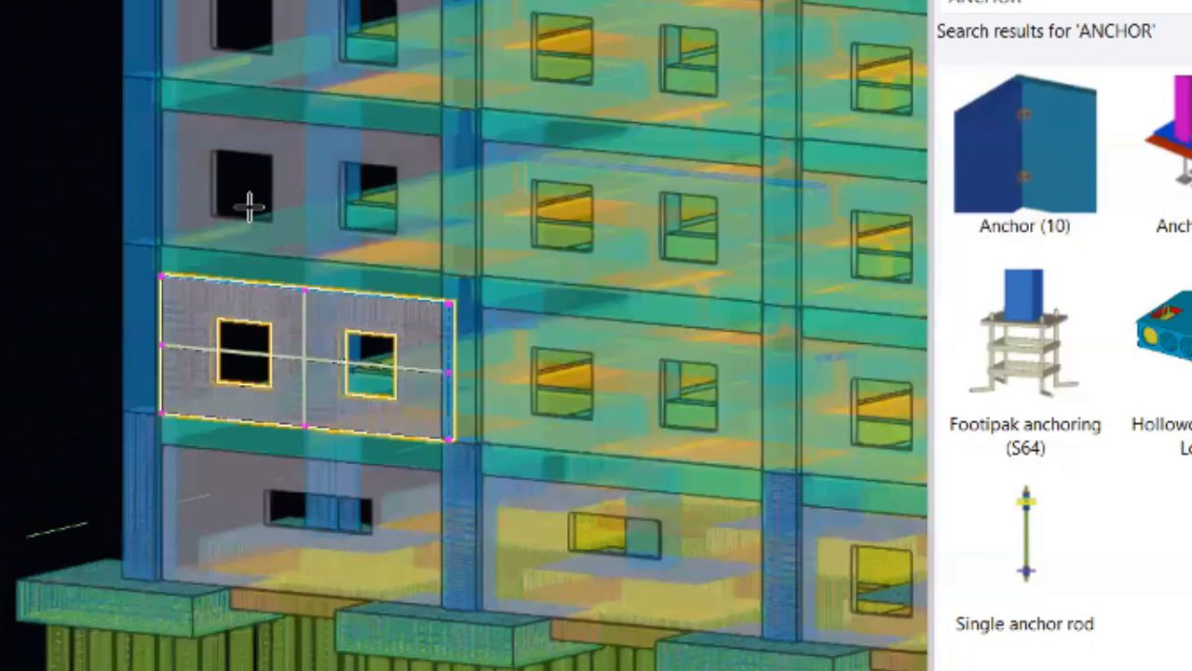
{"action": "key", "text": "ctrl+4"}
{"action": "scroll", "coordinate": [309, 174], "scroll_direction": "up", "scroll_amount": 4}
{"action": "key", "text": "ctrl+1"}
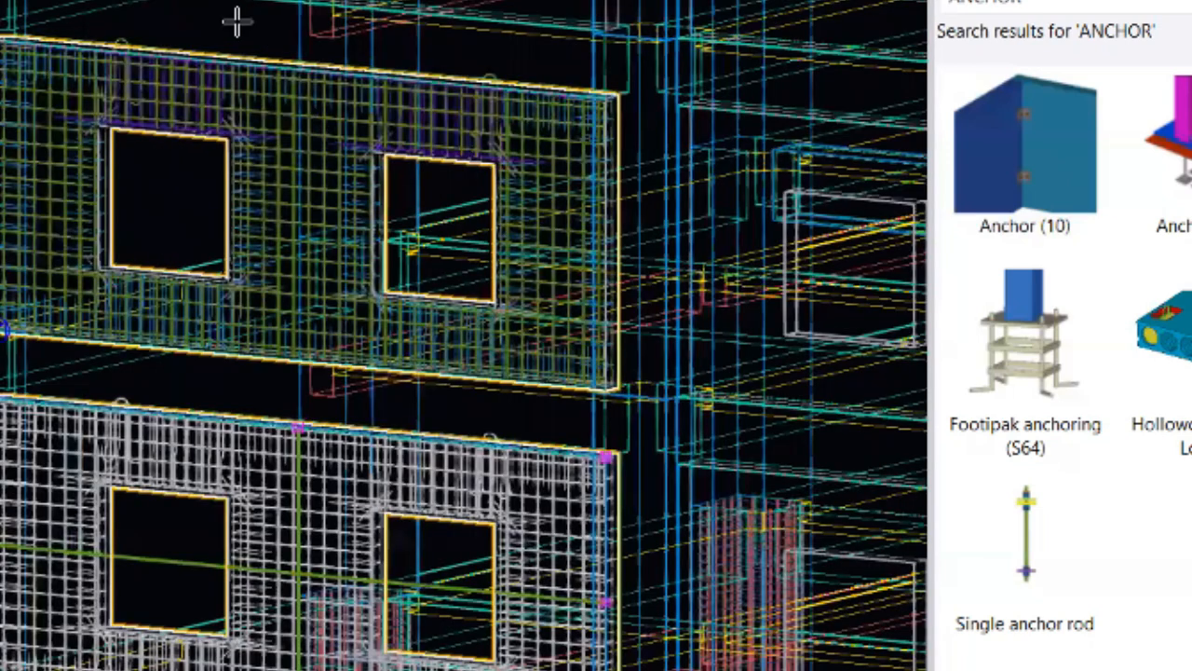
- Copy the selected reinforcement and lifting anchors to the remaining top-row two-window panels, out to the building corner
{"action": "scroll", "coordinate": [550, 368], "scroll_direction": "up", "scroll_amount": 4}
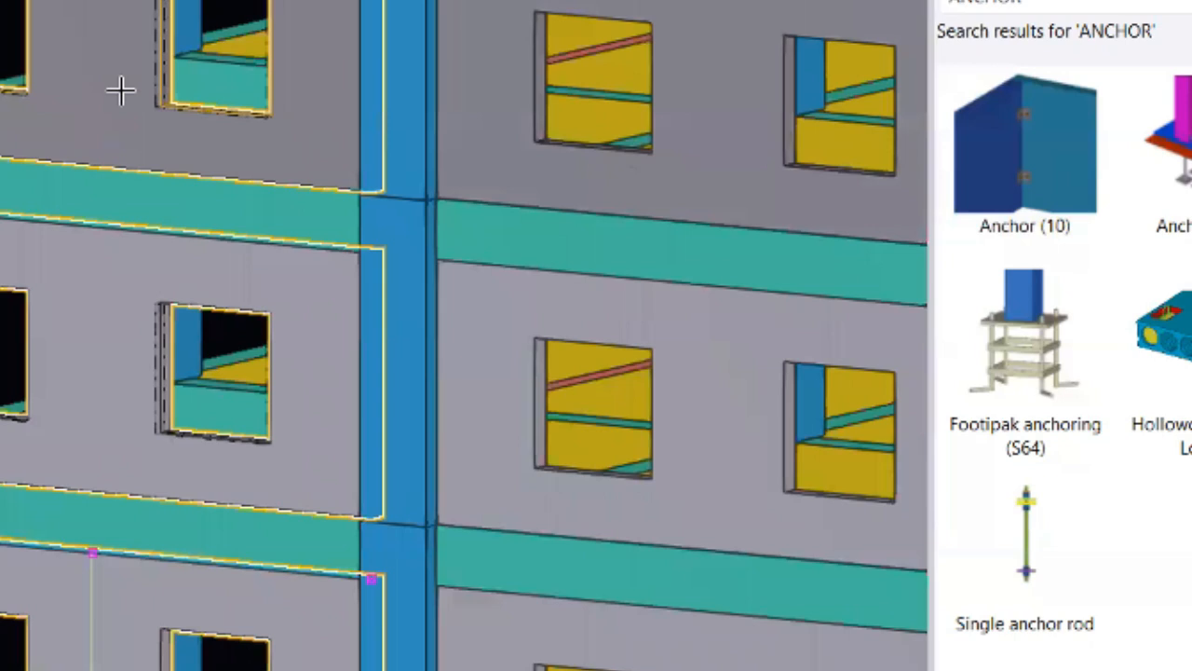
{"action": "scroll", "coordinate": [247, 147], "scroll_direction": "down", "scroll_amount": 4}
{"action": "left_click", "coordinate": [419, 121]}
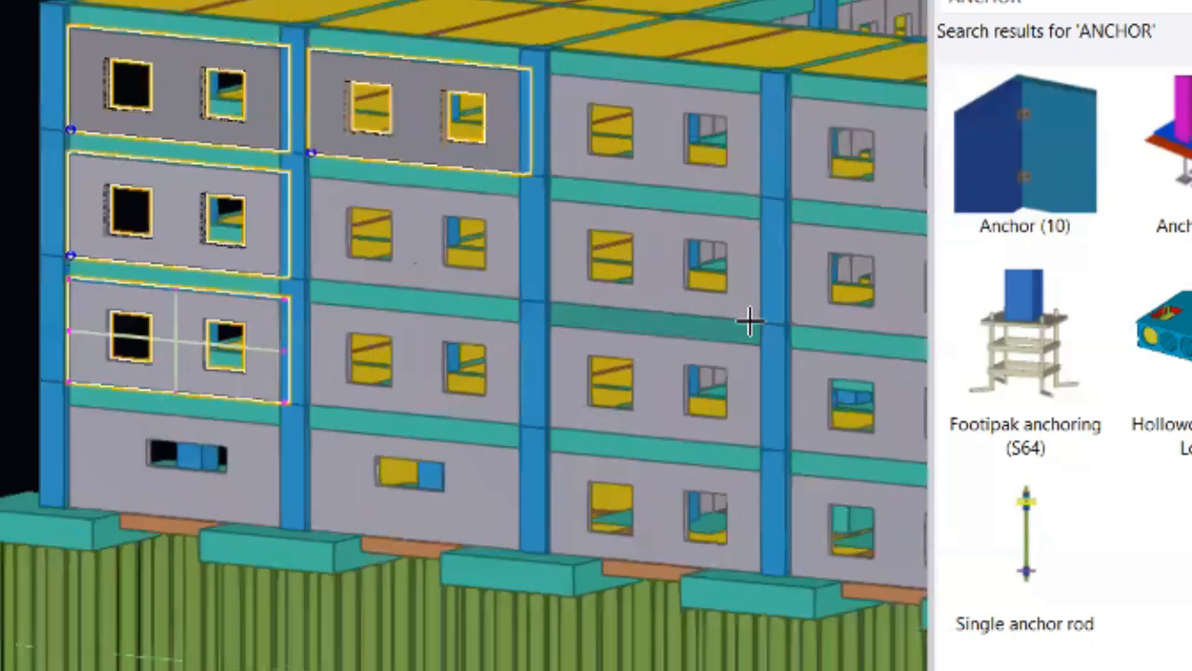
{"action": "middle_click_drag", "start_coordinate": [852, 188], "coordinate": [213, 164]}
{"action": "left_click", "coordinate": [244, 142]}
{"action": "left_click", "coordinate": [33, 141]}
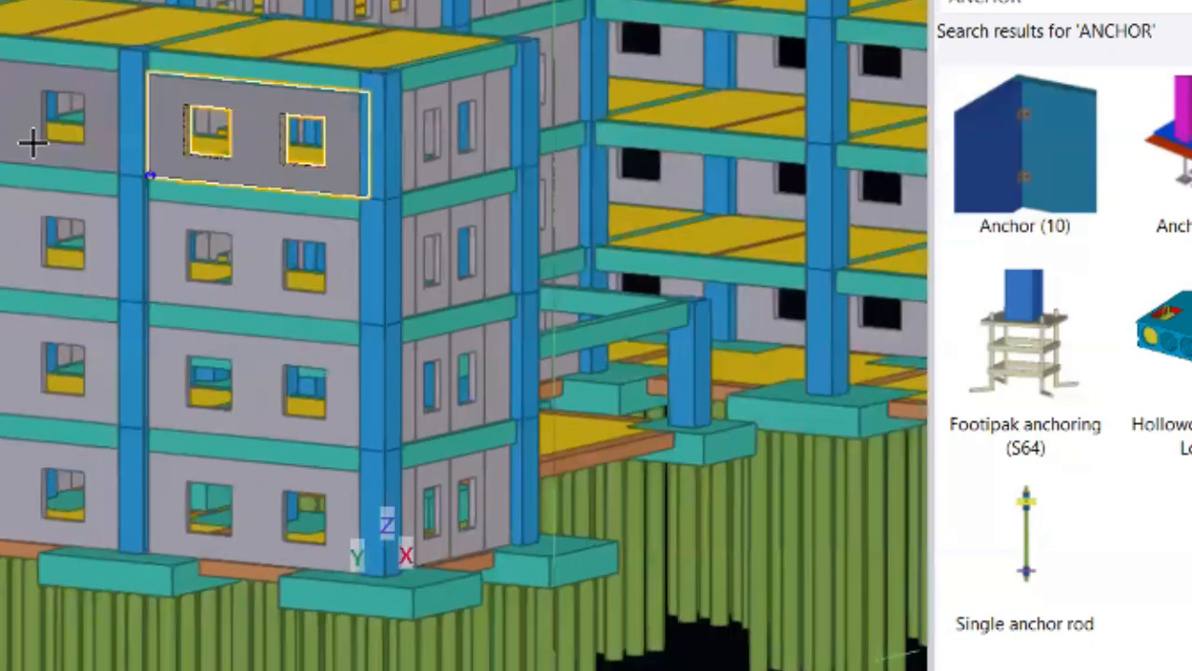
- Pick the two-window panels of the corner bay and the bay beside it, from the second row down to the lowest, as copy targets
{"action": "left_click", "coordinate": [14, 240]}
{"action": "left_click", "coordinate": [240, 277]}
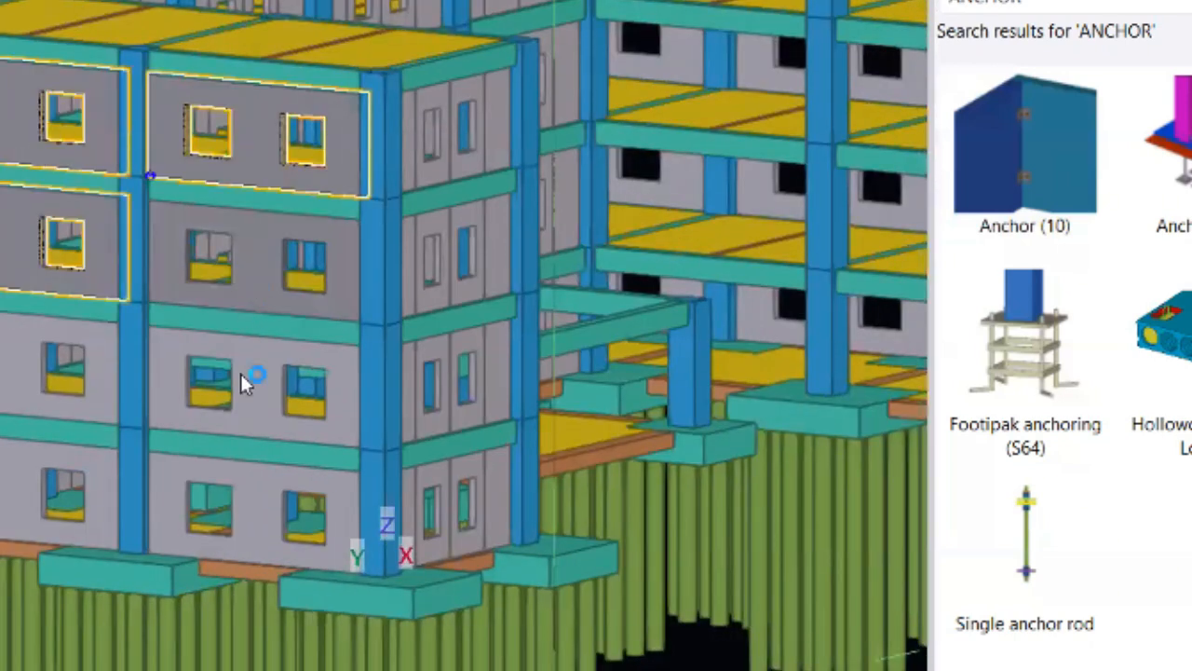
{"action": "left_click", "coordinate": [239, 381]}
{"action": "left_click", "coordinate": [15, 382]}
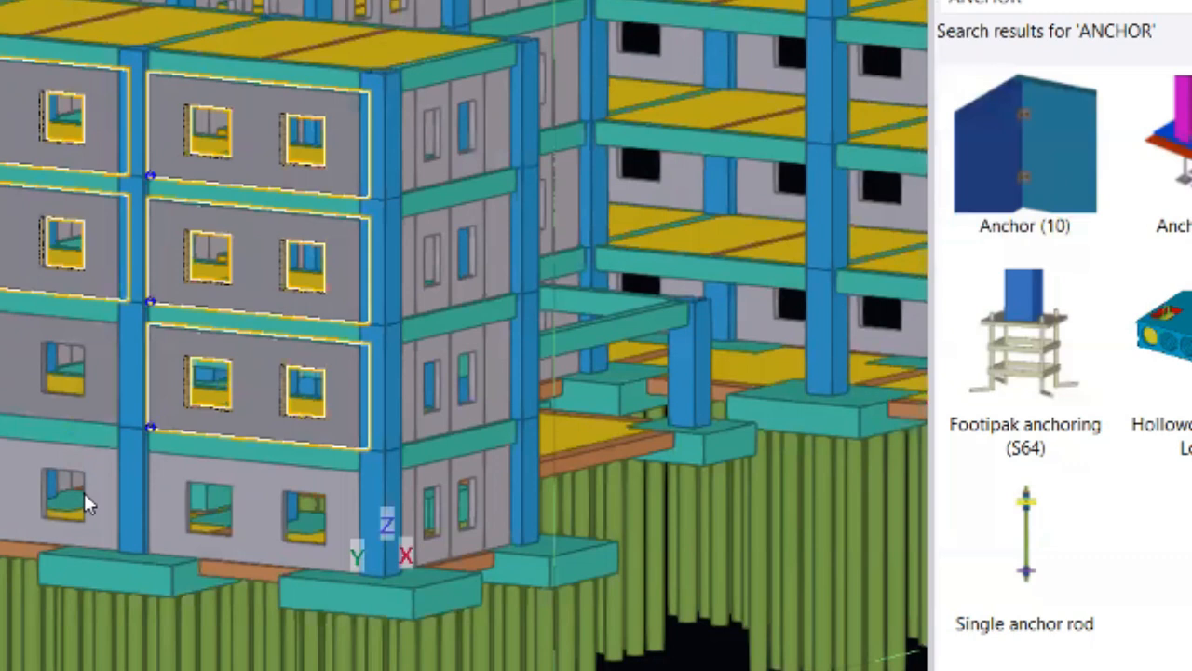
{"action": "left_click", "coordinate": [20, 476]}
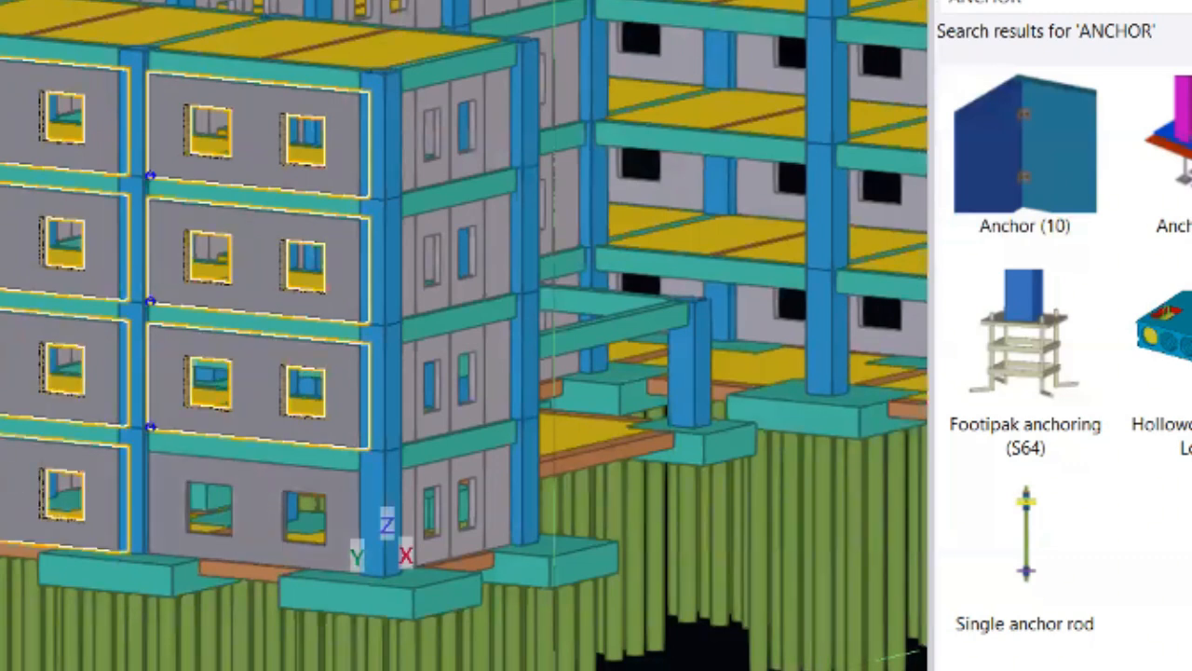
{"action": "left_click", "coordinate": [258, 510], "text": "shift"}
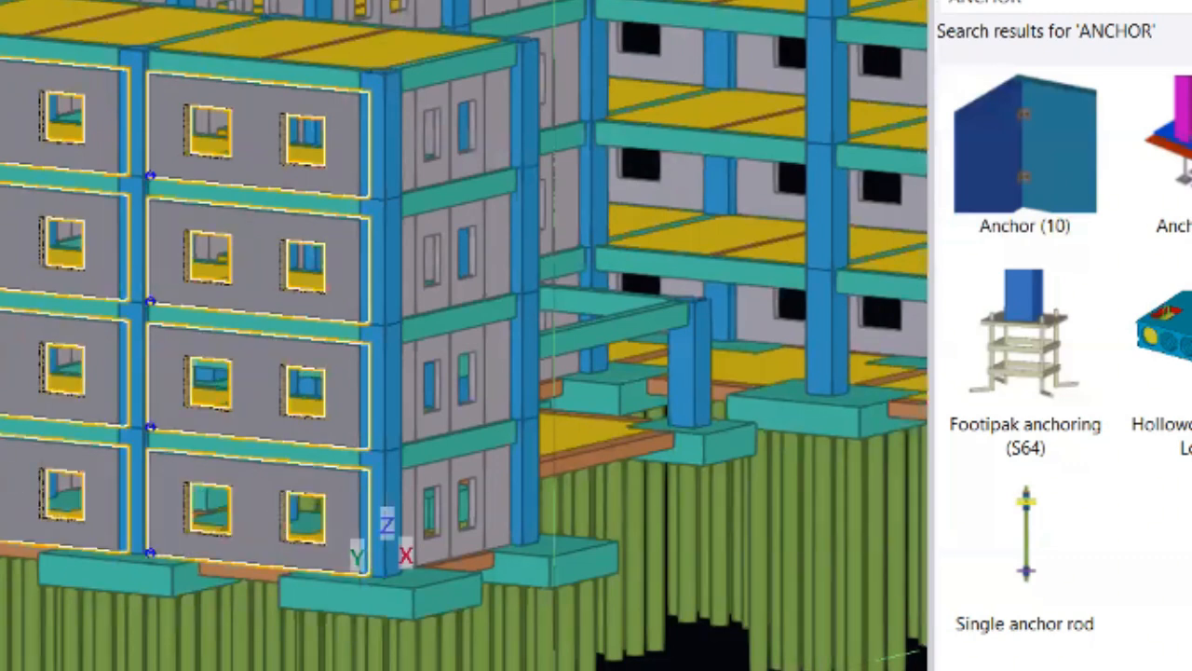
- Try copying the two-window detailing to the lowest-row panel with the single wide window, inspect its opening, and undo that copy
{"action": "middle_click_drag", "start_coordinate": [40, 271], "coordinate": [535, 278]}
{"action": "scroll", "coordinate": [410, 373], "scroll_direction": "up", "scroll_amount": 1}
{"action": "scroll", "coordinate": [136, 531], "scroll_direction": "up", "scroll_amount": 3}
{"action": "middle_click_drag", "start_coordinate": [473, 607], "coordinate": [0, 404]}
{"action": "scroll", "coordinate": [485, 365], "scroll_direction": "up", "scroll_amount": 5}
{"action": "scroll", "coordinate": [496, 286], "scroll_direction": "up", "scroll_amount": 6}
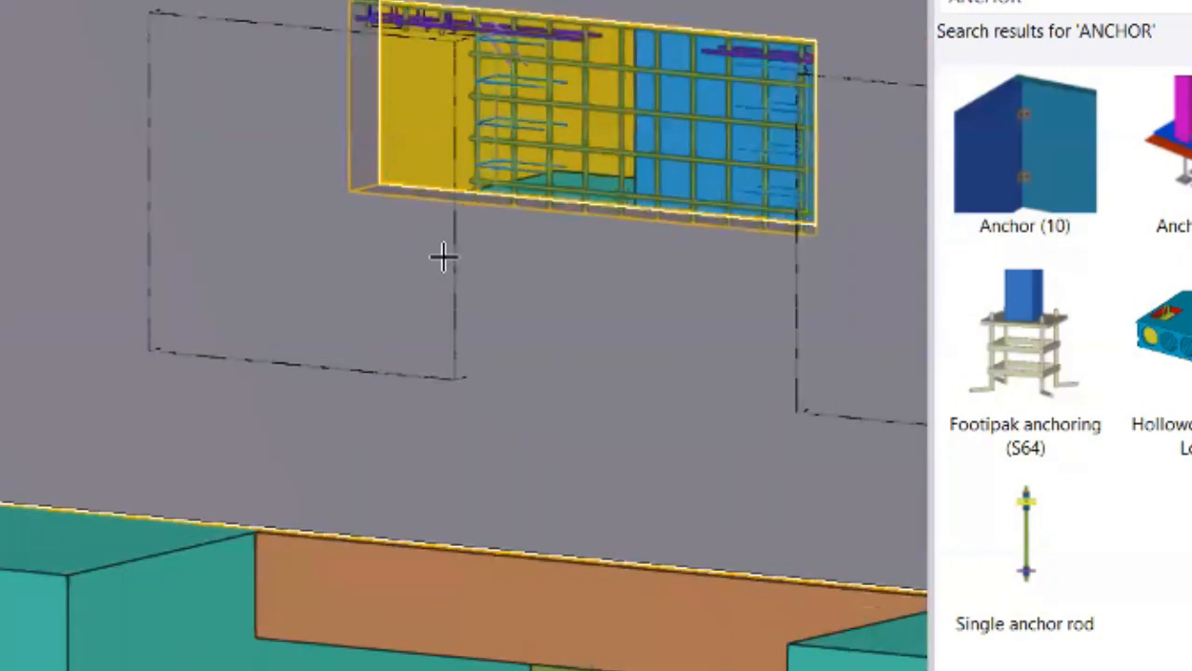
{"action": "key", "text": "ctrl+1"}
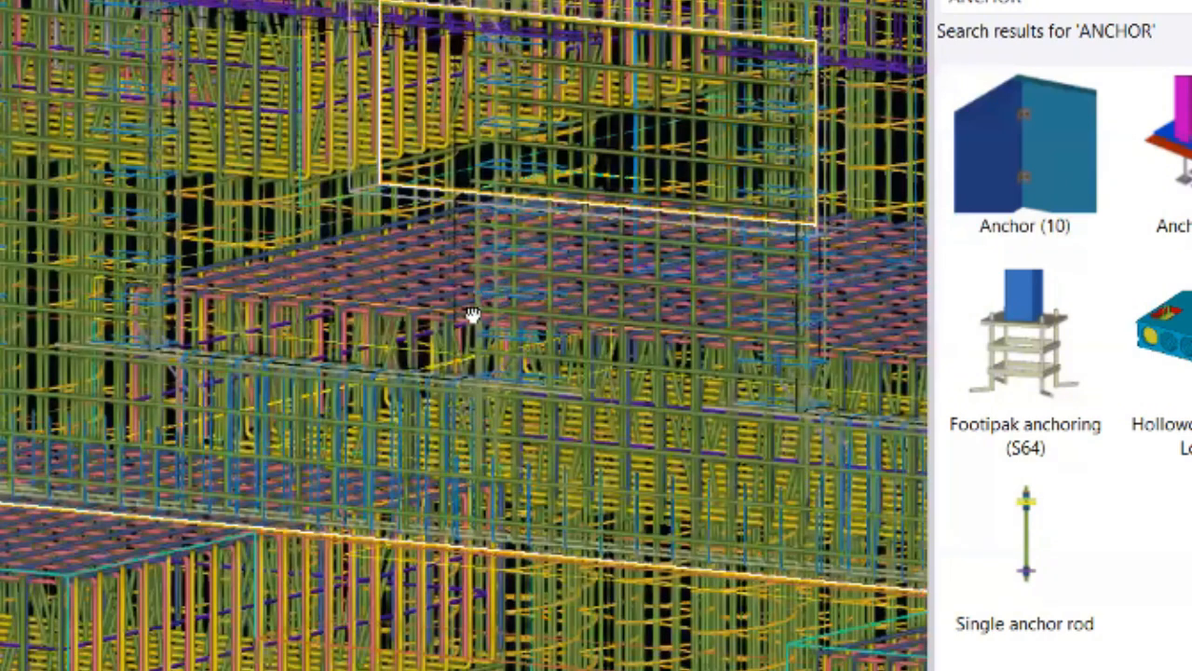
{"action": "scroll", "coordinate": [418, 307], "scroll_direction": "down", "scroll_amount": 2}
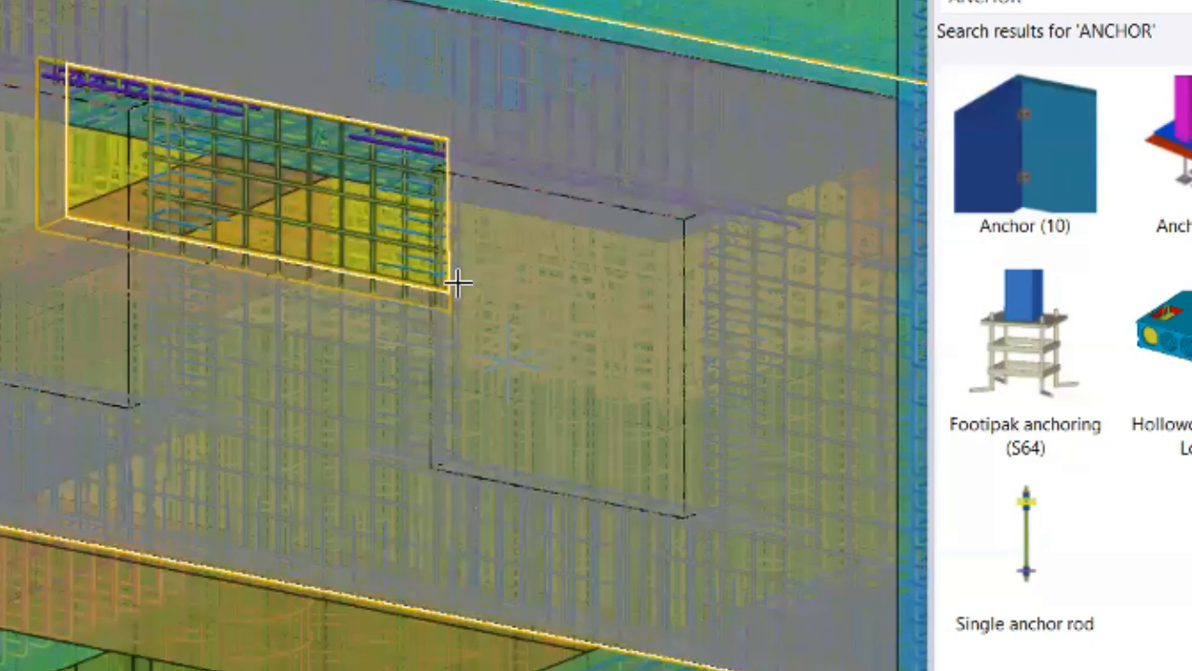
{"action": "scroll", "coordinate": [460, 280], "scroll_direction": "down", "scroll_amount": 2}
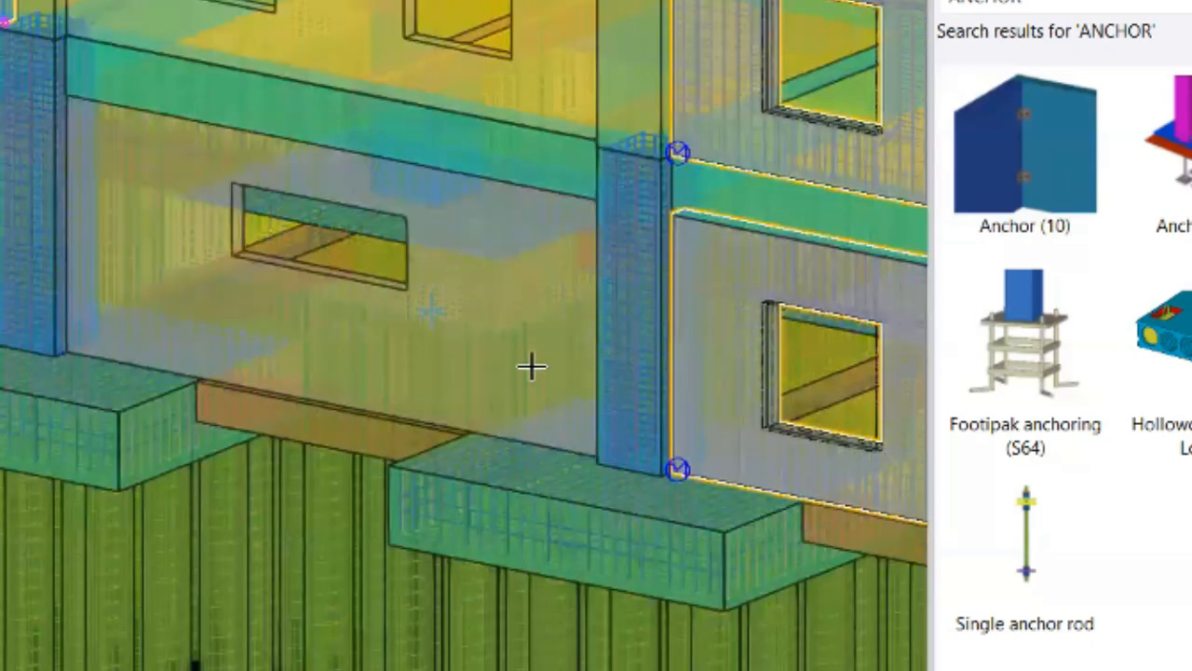
- Copy the detailing to the two-window panel directly above the wide-window panel, leaving the wide-window panel out
{"action": "middle_click_drag", "start_coordinate": [455, 165], "coordinate": [463, 188], "text": "ctrl"}
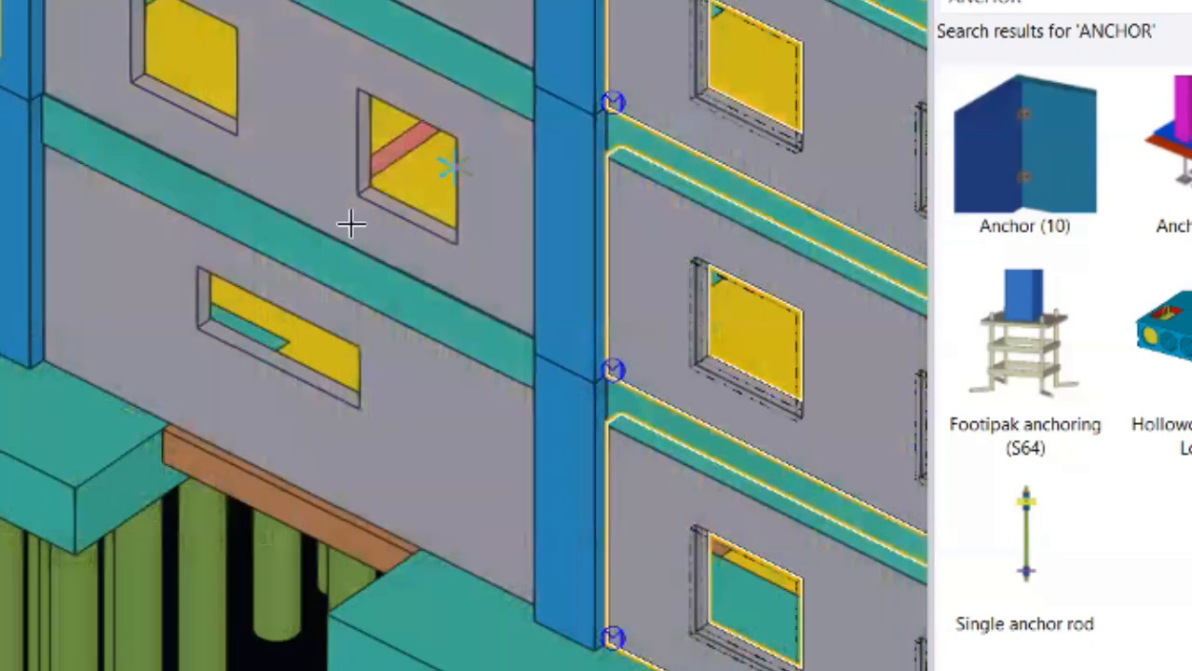
{"action": "mouse_move", "coordinate": [330, 210]}
{"action": "middle_mouse_down", "text": "ctrl"}
{"action": "mouse_move", "coordinate": [412, 348]}
{"action": "mouse_move", "coordinate": [319, 69]}
{"action": "mouse_move", "coordinate": [418, 125]}
{"action": "mouse_move", "coordinate": [525, 139]}
{"action": "middle_mouse_up", "text": "ctrl"}
{"action": "scroll", "coordinate": [538, 271], "scroll_direction": "up", "scroll_amount": 2}
{"action": "scroll", "coordinate": [382, 309], "scroll_direction": "down", "scroll_amount": 3}
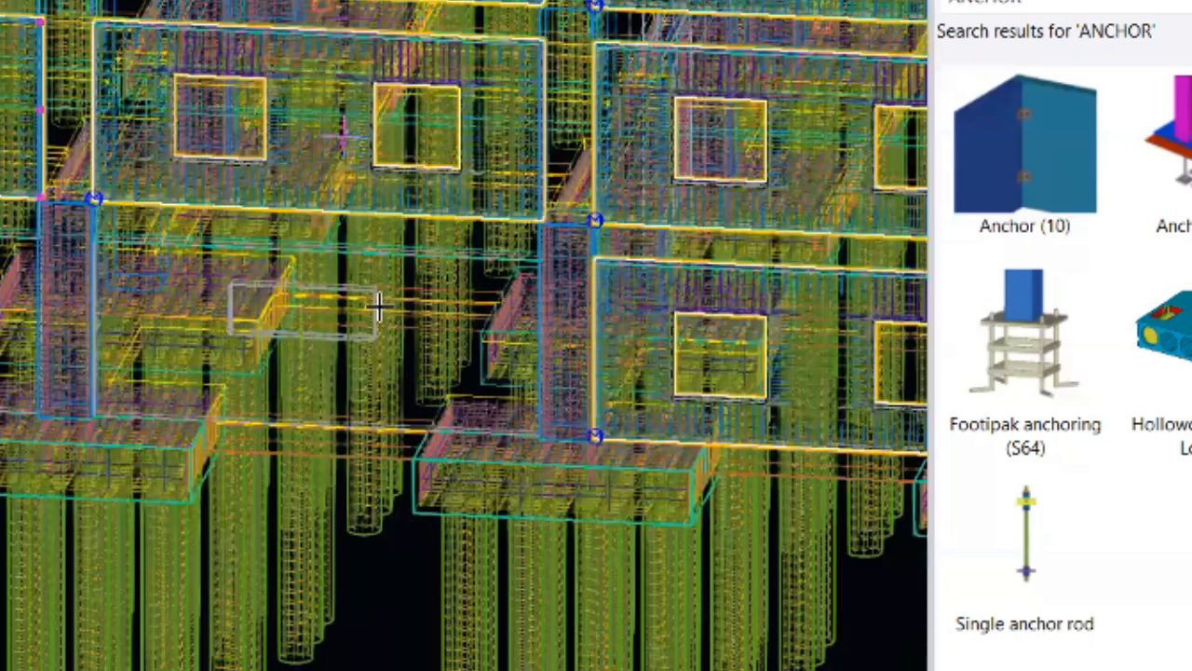
{"action": "middle_click_drag", "start_coordinate": [226, 341], "coordinate": [367, 288], "text": "ctrl"}
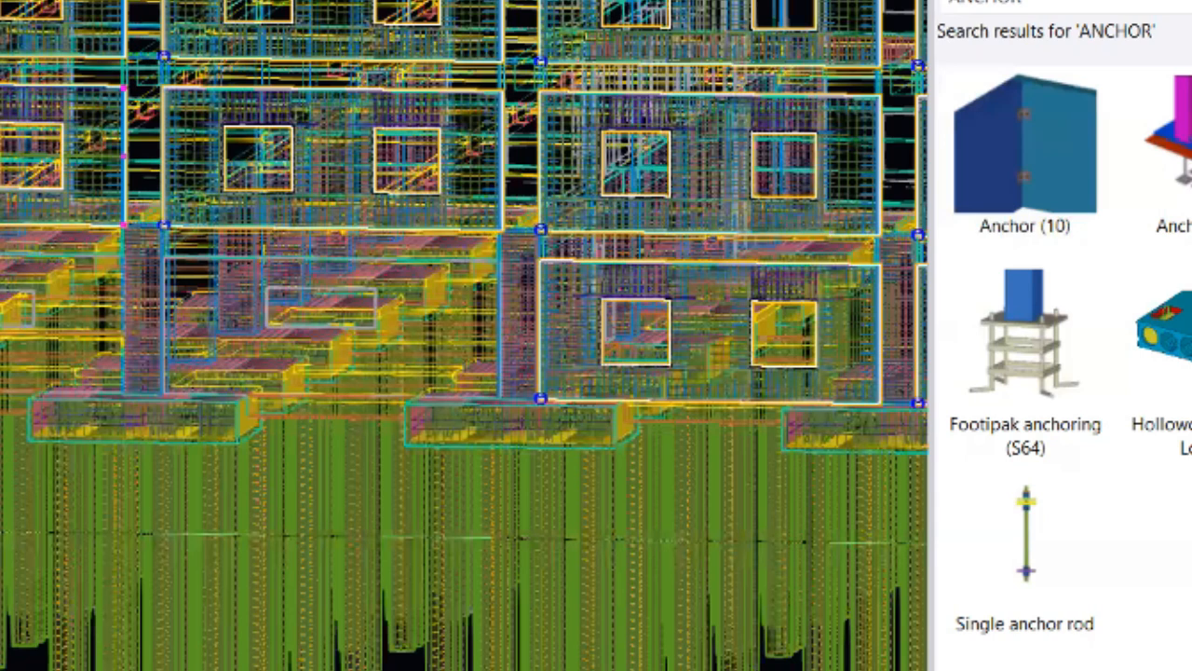
{"action": "scroll", "coordinate": [540, 228], "scroll_direction": "up", "scroll_amount": 5}
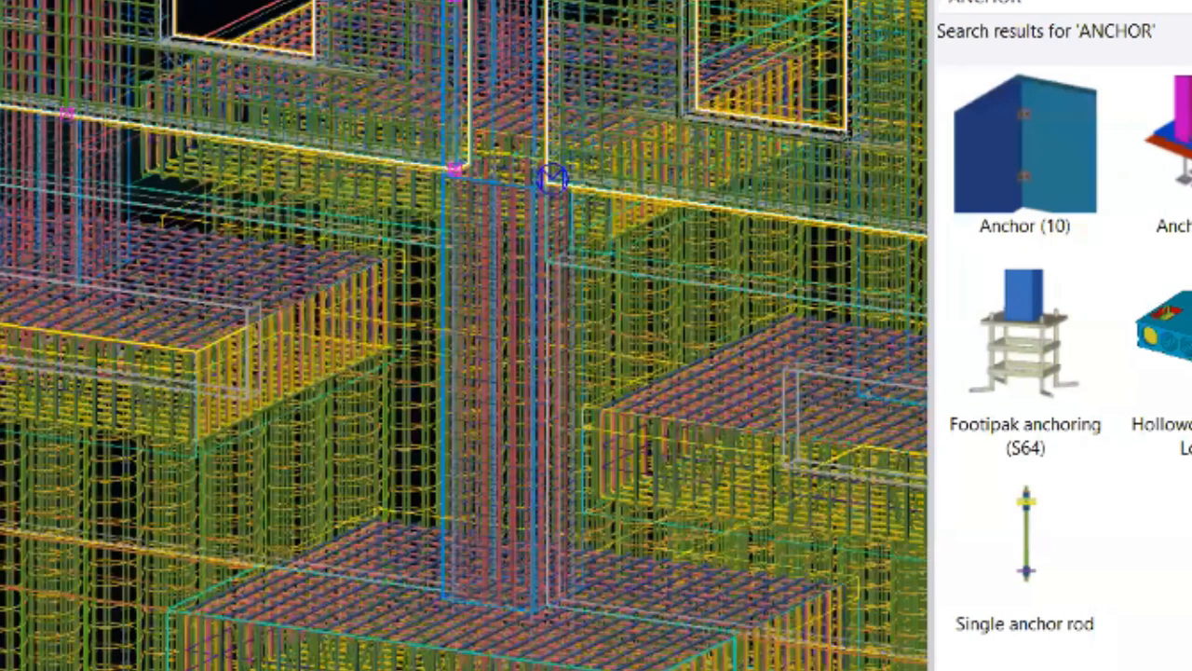
{"action": "scroll", "coordinate": [551, 179], "scroll_direction": "down", "scroll_amount": 3}
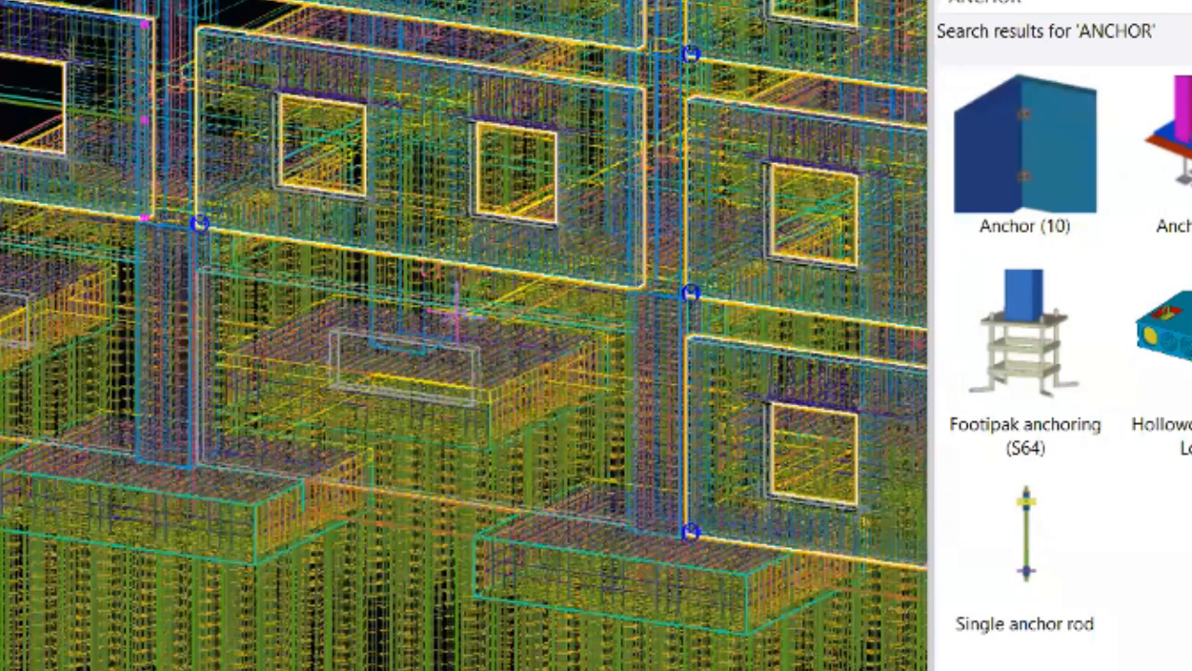
- Examine the copied reinforcement across the facade panels up to the building corner and end the copy command
{"action": "scroll", "coordinate": [457, 315], "scroll_direction": "up", "scroll_amount": 5}
{"action": "scroll", "coordinate": [157, 266], "scroll_direction": "down", "scroll_amount": 5}
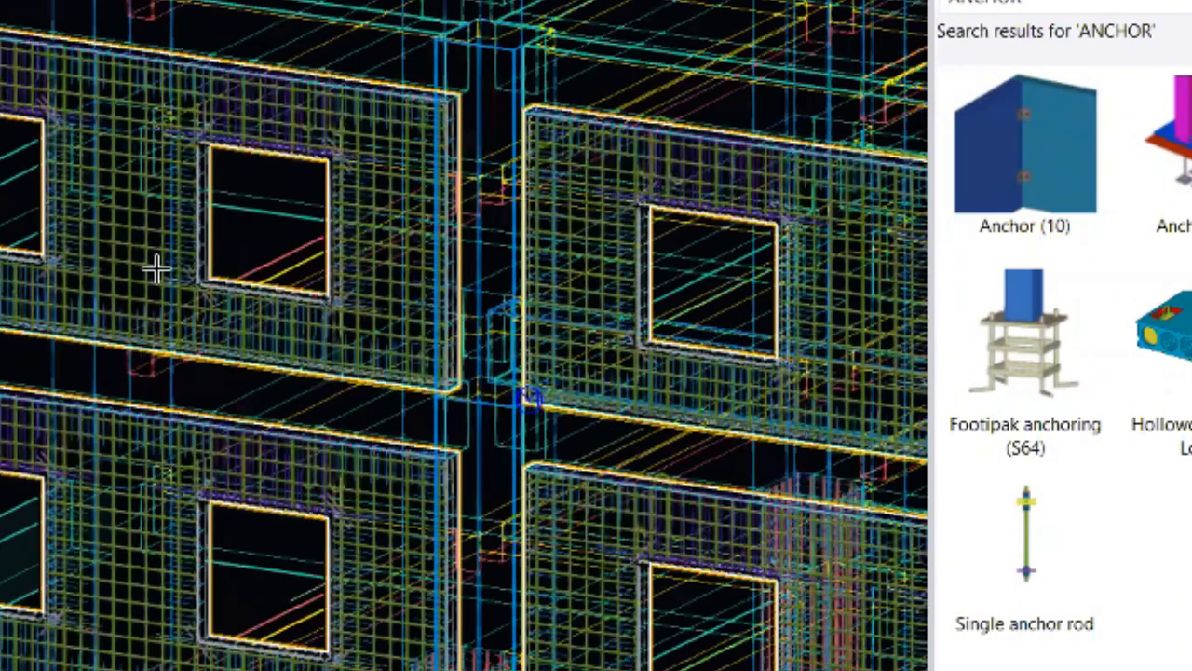
{"action": "scroll", "coordinate": [122, 368], "scroll_direction": "down", "scroll_amount": 2}
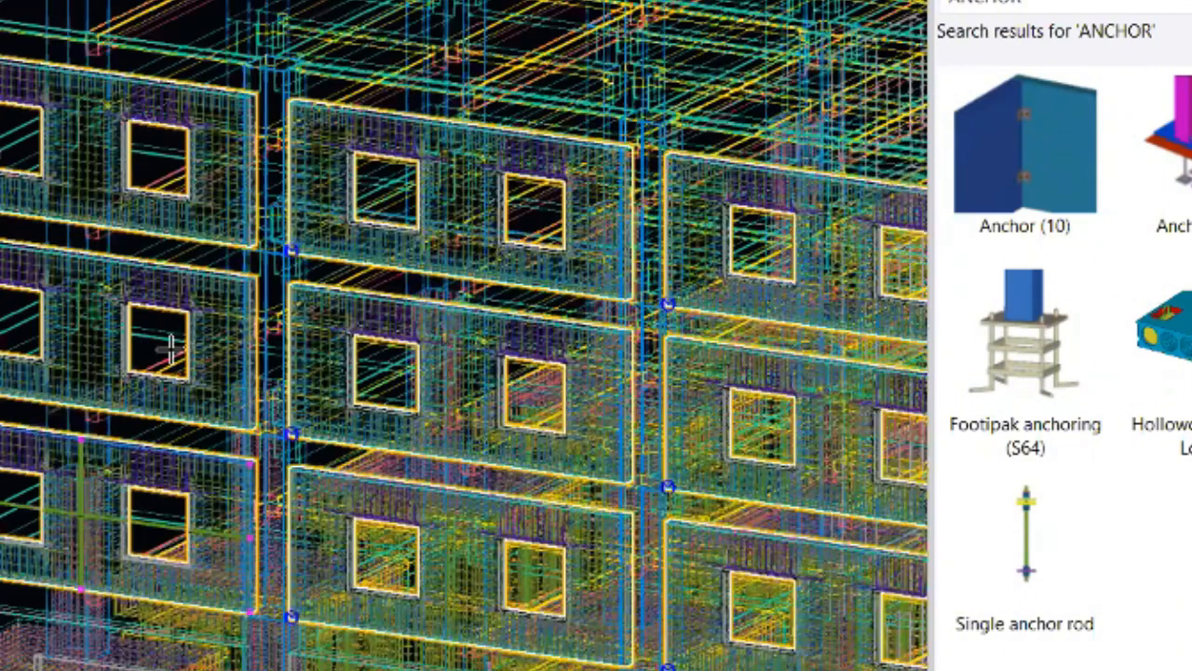
{"action": "scroll", "coordinate": [642, 503], "scroll_direction": "down", "scroll_amount": 2}
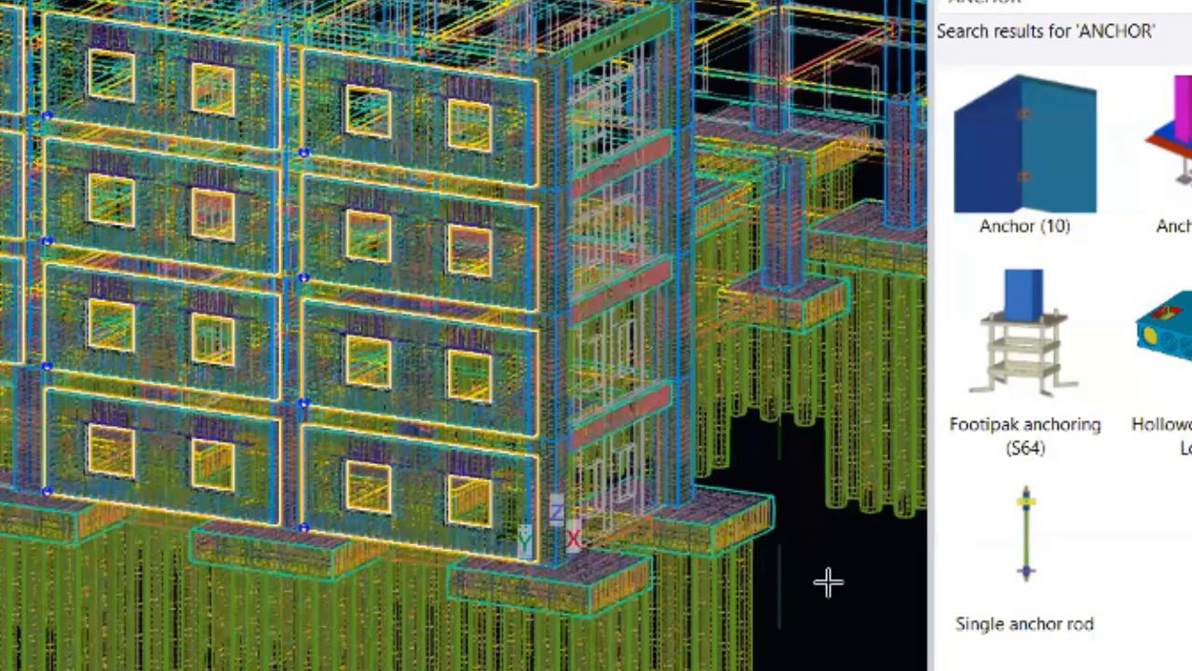
{"action": "scroll", "coordinate": [279, 396], "scroll_direction": "down", "scroll_amount": 2}
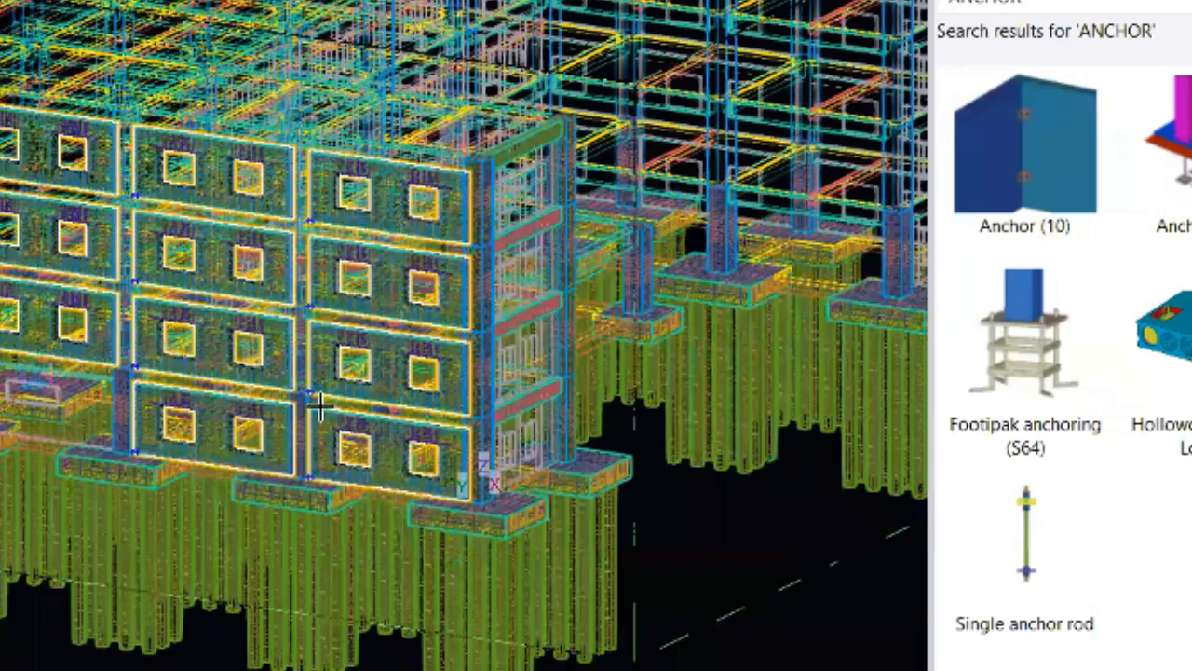
{"action": "scroll", "coordinate": [521, 368], "scroll_direction": "up", "scroll_amount": 2}
{"action": "middle_click_drag", "start_coordinate": [526, 343], "coordinate": [79, 290], "text": "ctrl"}
{"action": "scroll", "coordinate": [79, 290], "scroll_direction": "down", "scroll_amount": 2}
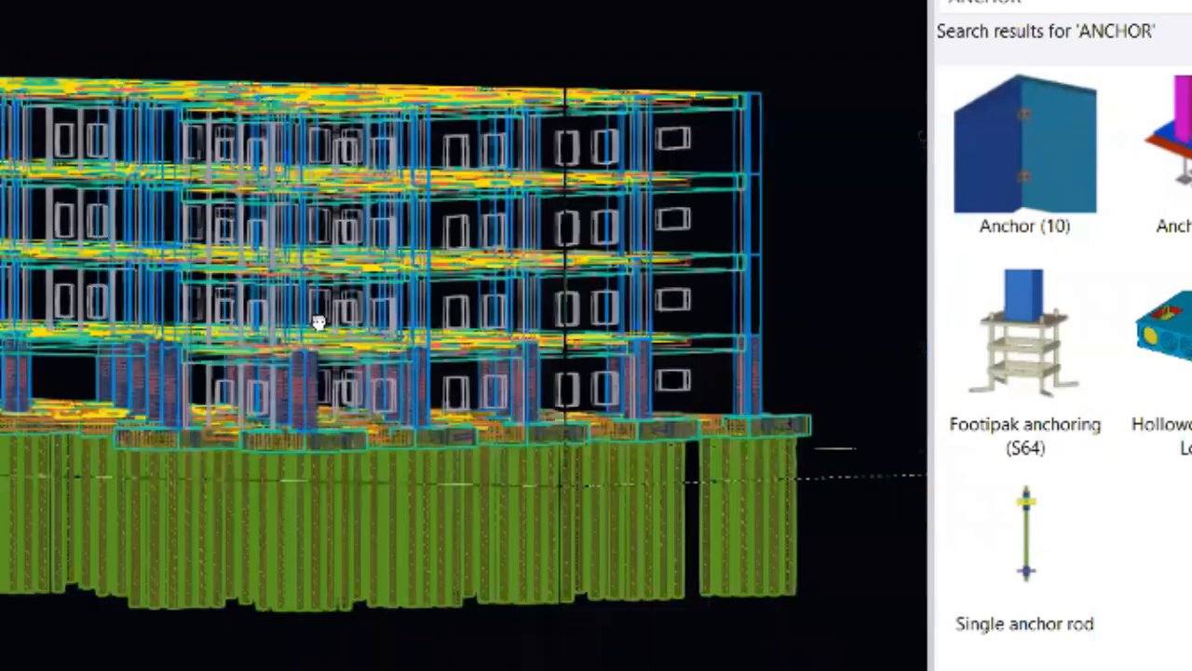
{"action": "scroll", "coordinate": [469, 313], "scroll_direction": "up", "scroll_amount": 2}
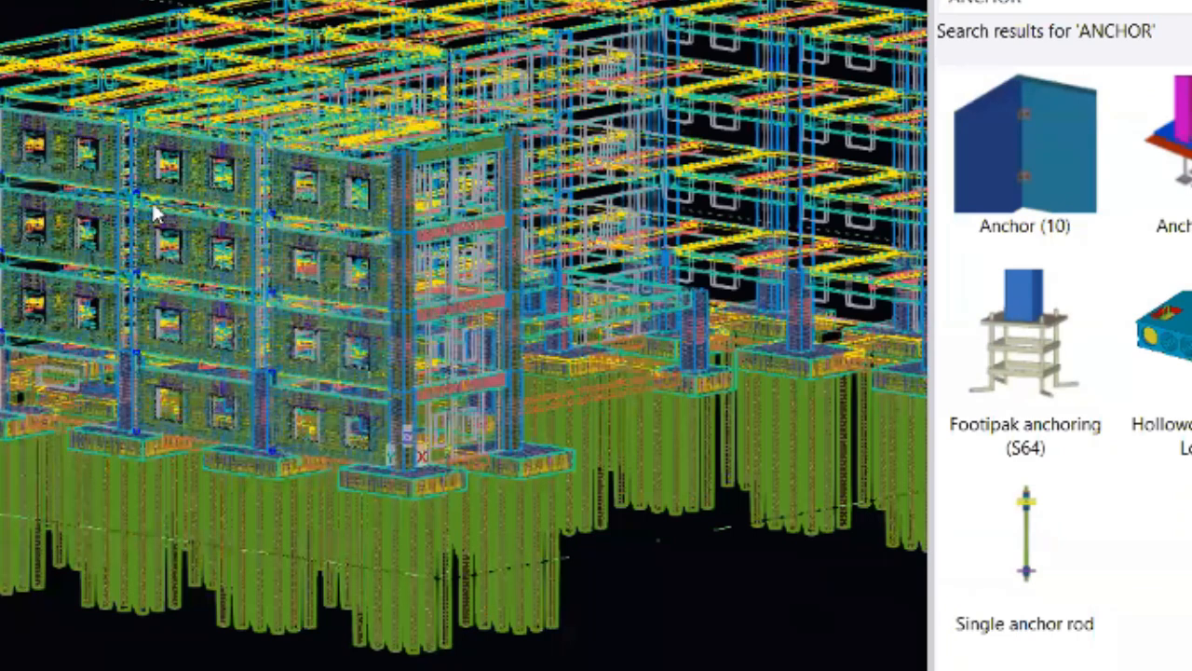
{"action": "scroll", "coordinate": [326, 130], "scroll_direction": "up", "scroll_amount": 2}
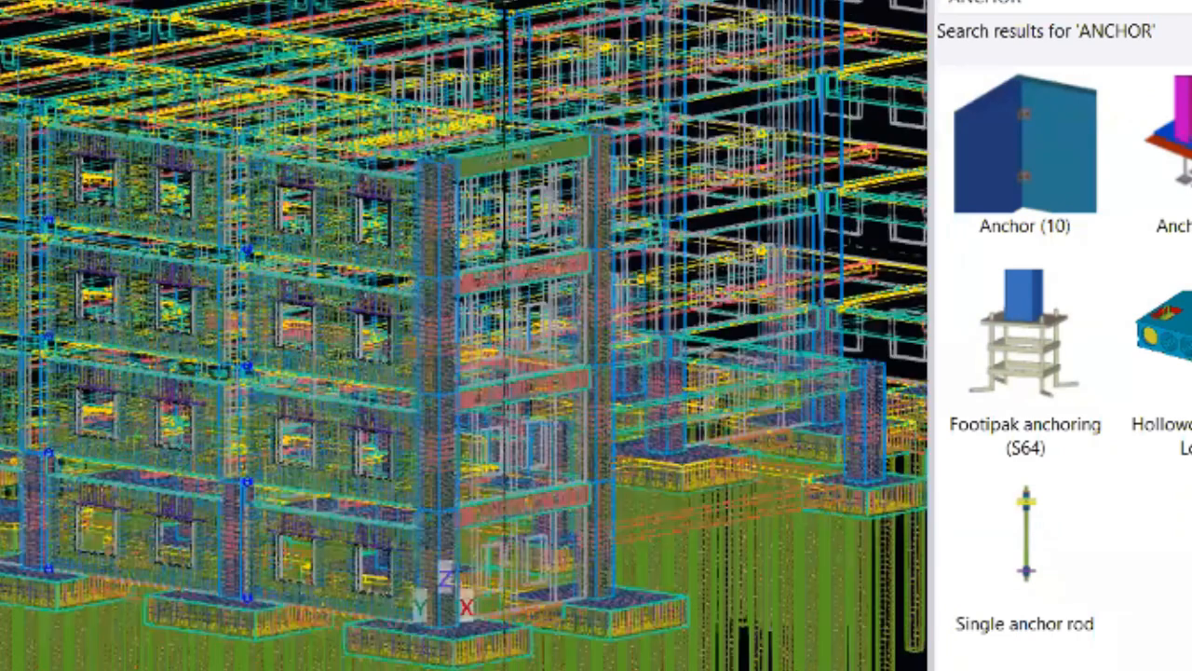
- Switch from the reinforcement display to the rendered floor-level view with slabs, beams, columns and wall panels
{"action": "key", "text": "ctrl+4"}
{"action": "scroll", "coordinate": [102, 359], "scroll_direction": "down", "scroll_amount": 3}
{"action": "middle_click_drag", "start_coordinate": [34, 295], "coordinate": [4, 340], "text": "ctrl"}
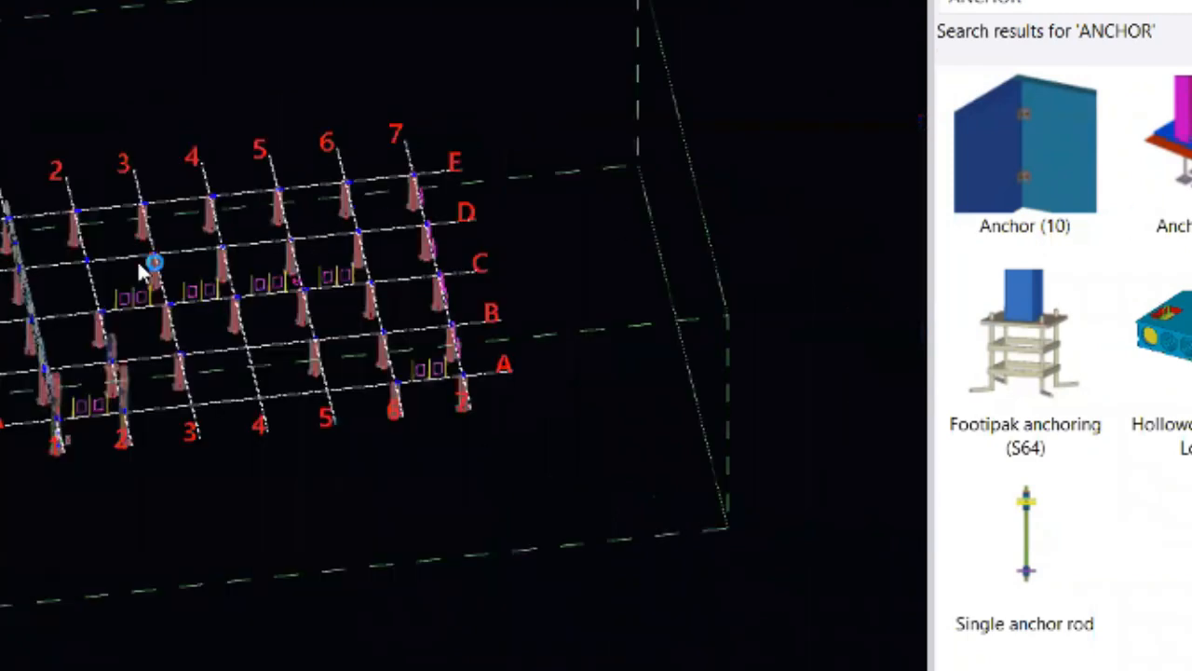
{"action": "middle_click_drag", "start_coordinate": [152, 267], "coordinate": [617, 213], "text": "ctrl"}
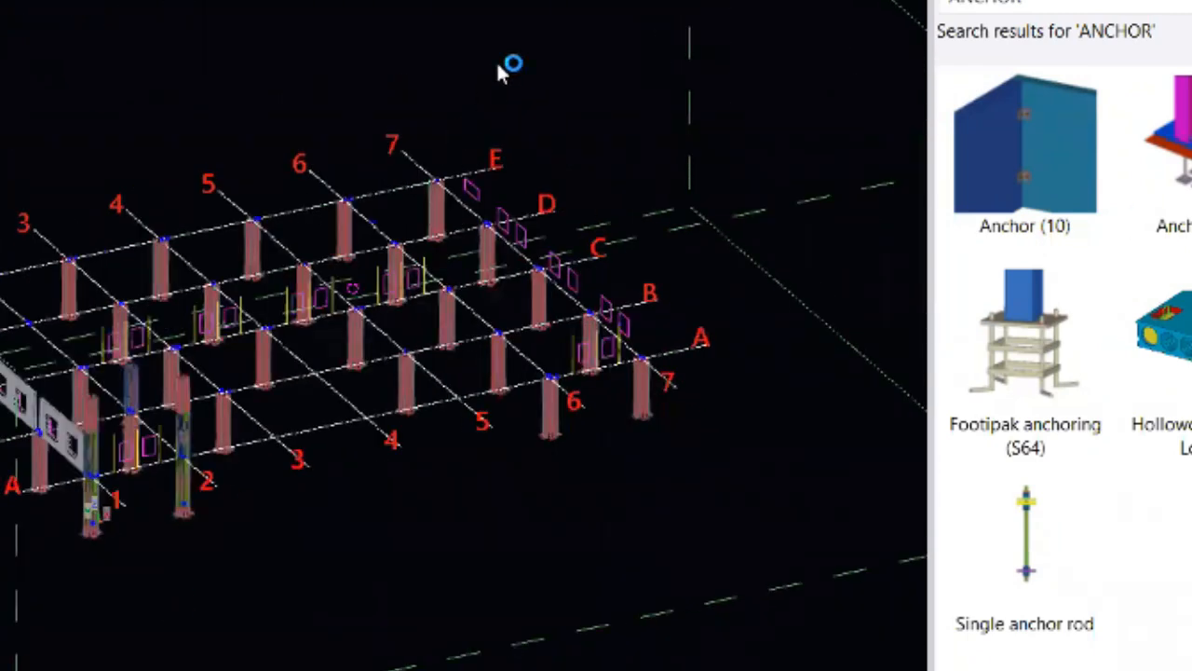
{"action": "right_click", "coordinate": [290, 58]}
{"action": "left_click", "coordinate": [354, 143]}
{"action": "right_click", "coordinate": [253, 60]}
{"action": "left_click", "coordinate": [359, 205]}
{"action": "scroll", "coordinate": [192, 317], "scroll_direction": "up", "scroll_amount": 8}
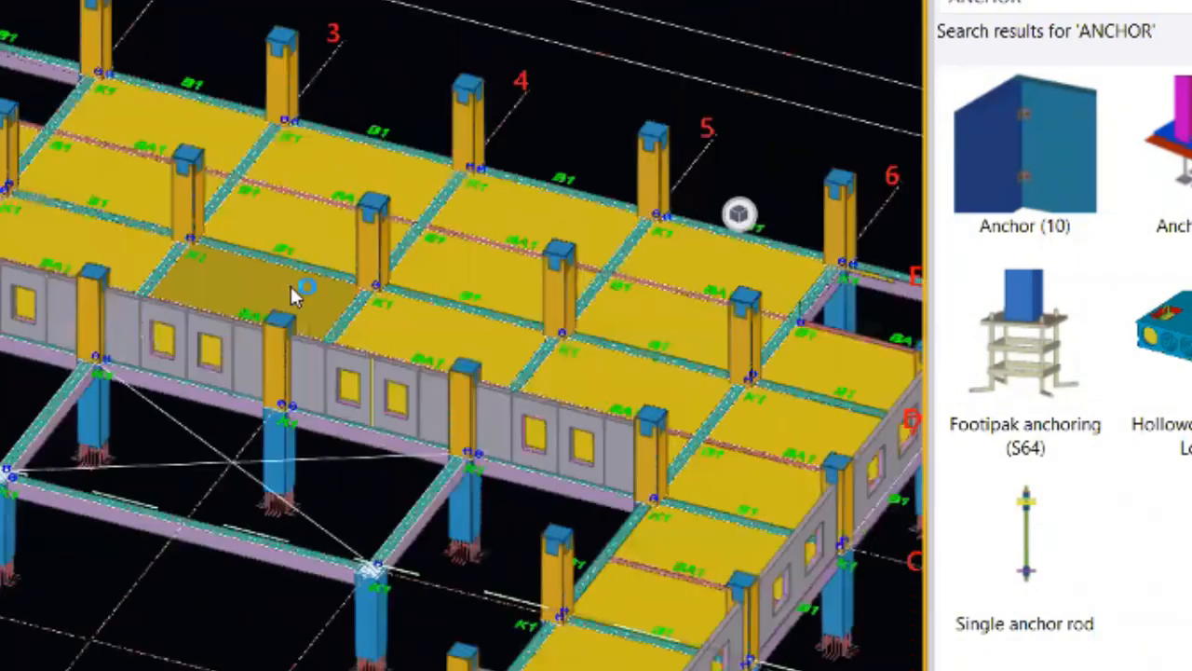
- Display the model parts in shaded wireframe so the slabs, walls and columns are transparent
{"action": "middle_click_drag", "start_coordinate": [286, 338], "coordinate": [371, 273], "text": "ctrl"}
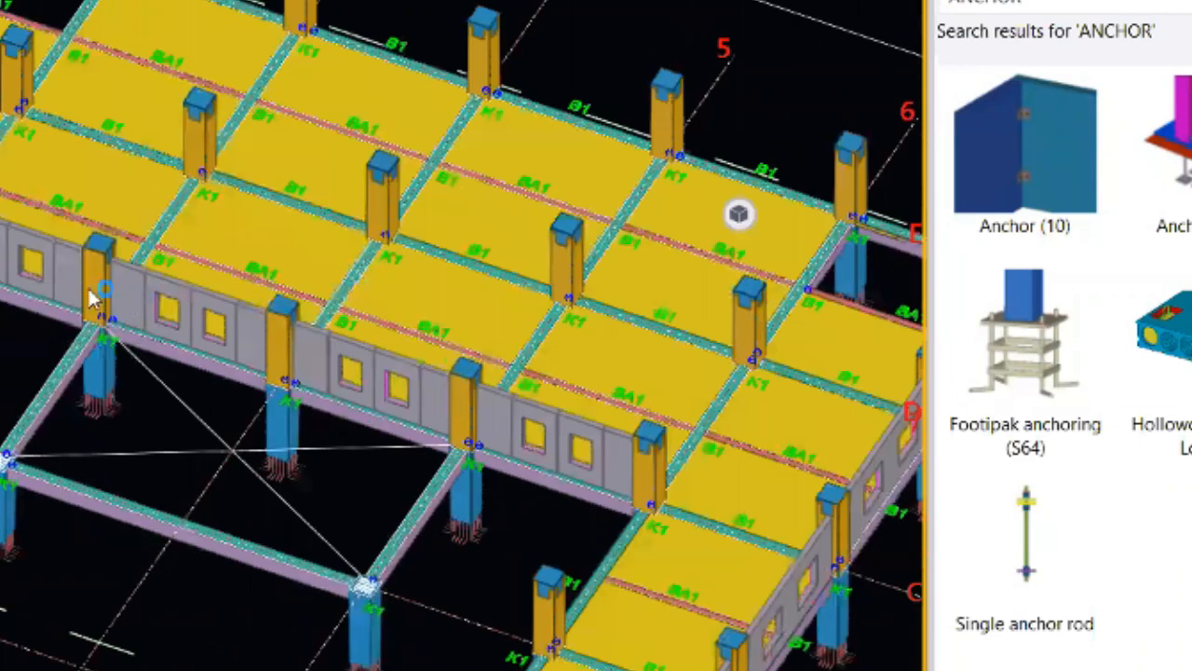
{"action": "key", "text": "ctrl+2"}
{"action": "middle_click_drag", "start_coordinate": [233, 410], "coordinate": [313, 542]}
{"action": "scroll", "coordinate": [18, 596], "scroll_direction": "up", "scroll_amount": 3}
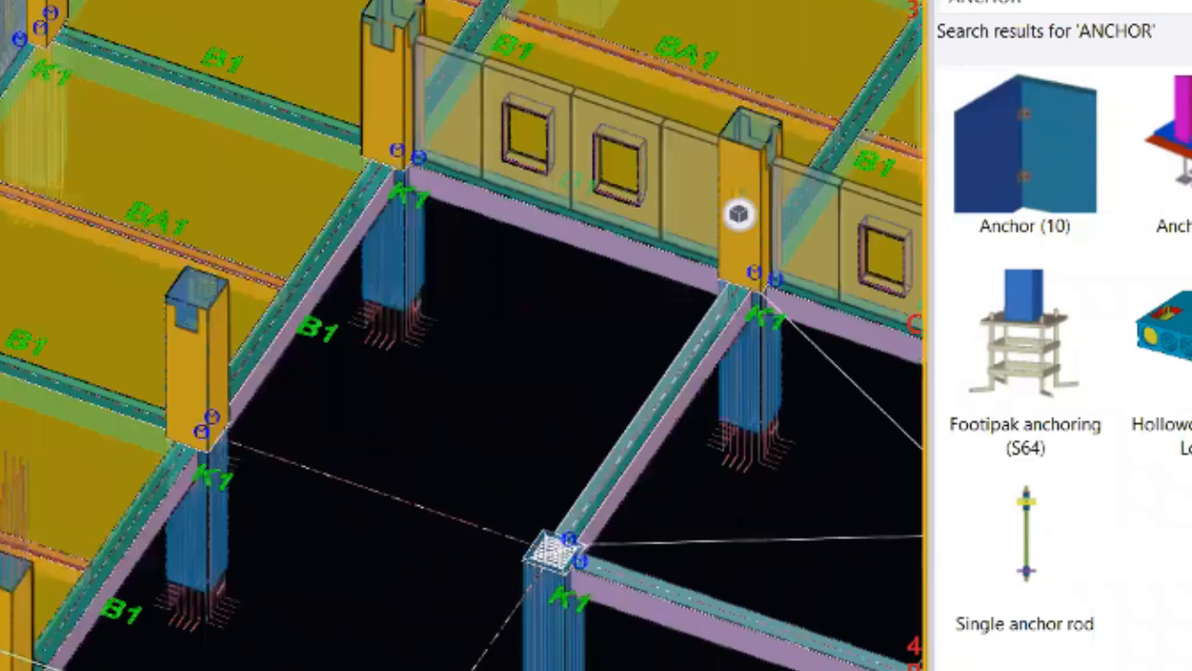
{"action": "key", "text": "ctrl+4"}
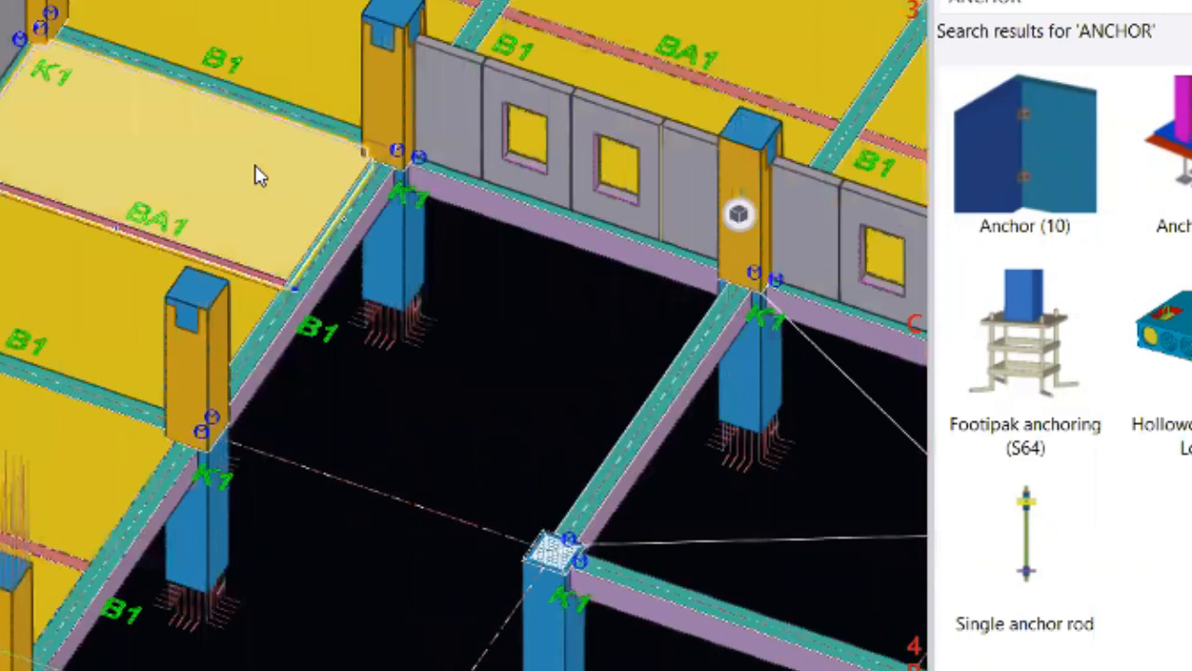
{"action": "key", "text": "ctrl+1"}
{"action": "key", "text": "ctrl+2"}
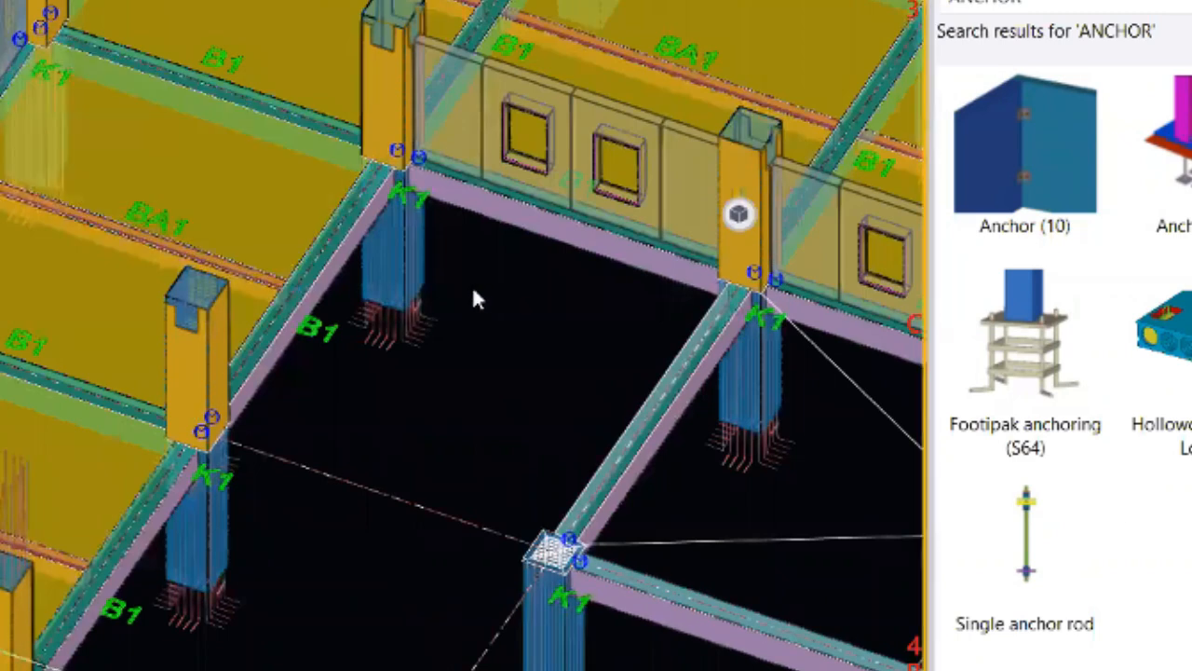
{"action": "middle_click_drag", "start_coordinate": [448, 353], "coordinate": [421, 399]}
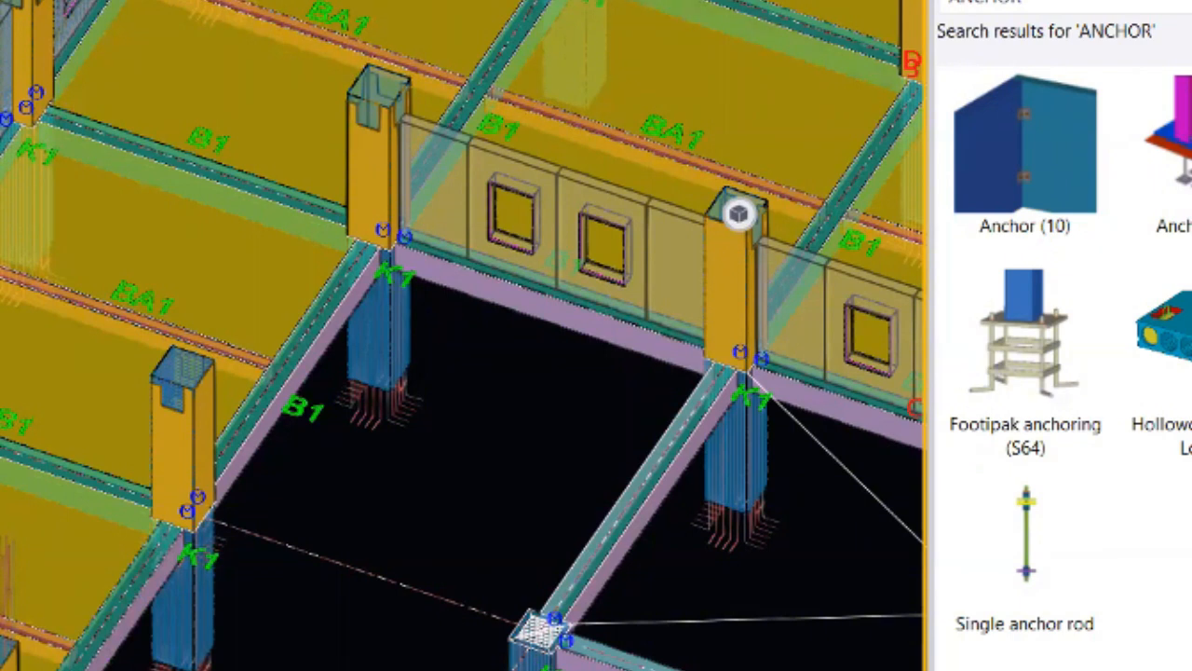
- Try placing a rebar grid in both axes on the top face of the slab panel between beams B1 and BA1
{"action": "left_click", "coordinate": [1189, 160]}
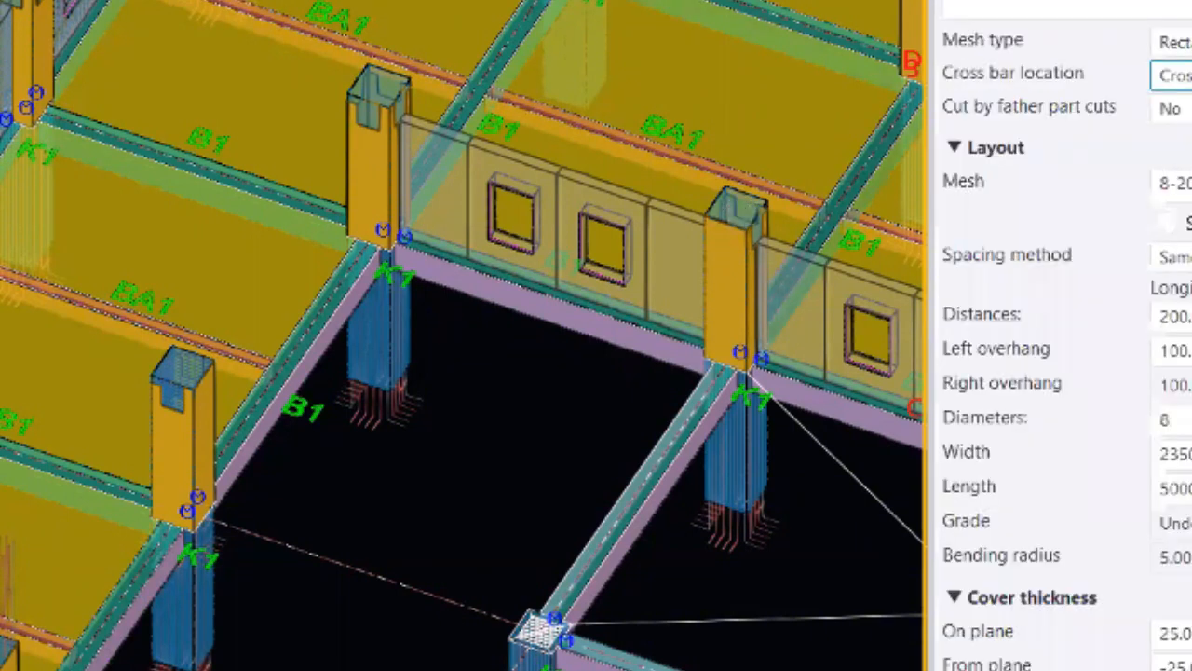
{"action": "scroll", "coordinate": [1062, 344], "scroll_direction": "up", "scroll_amount": 3}
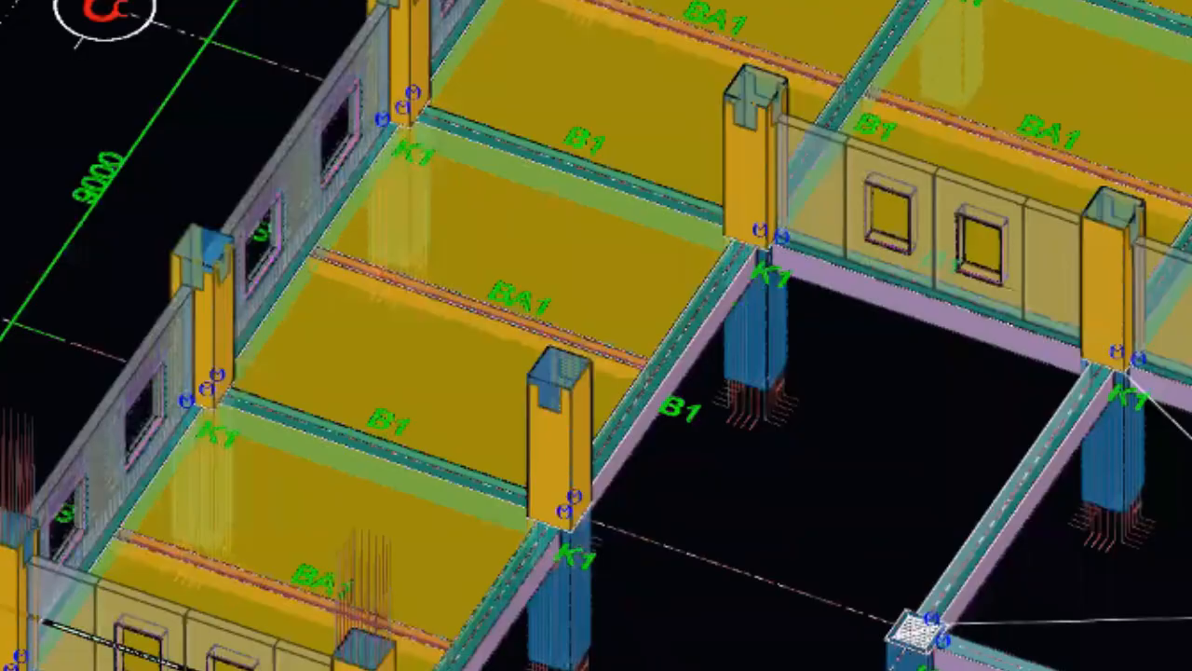
{"action": "scroll", "coordinate": [408, 479], "scroll_direction": "up", "scroll_amount": 2}
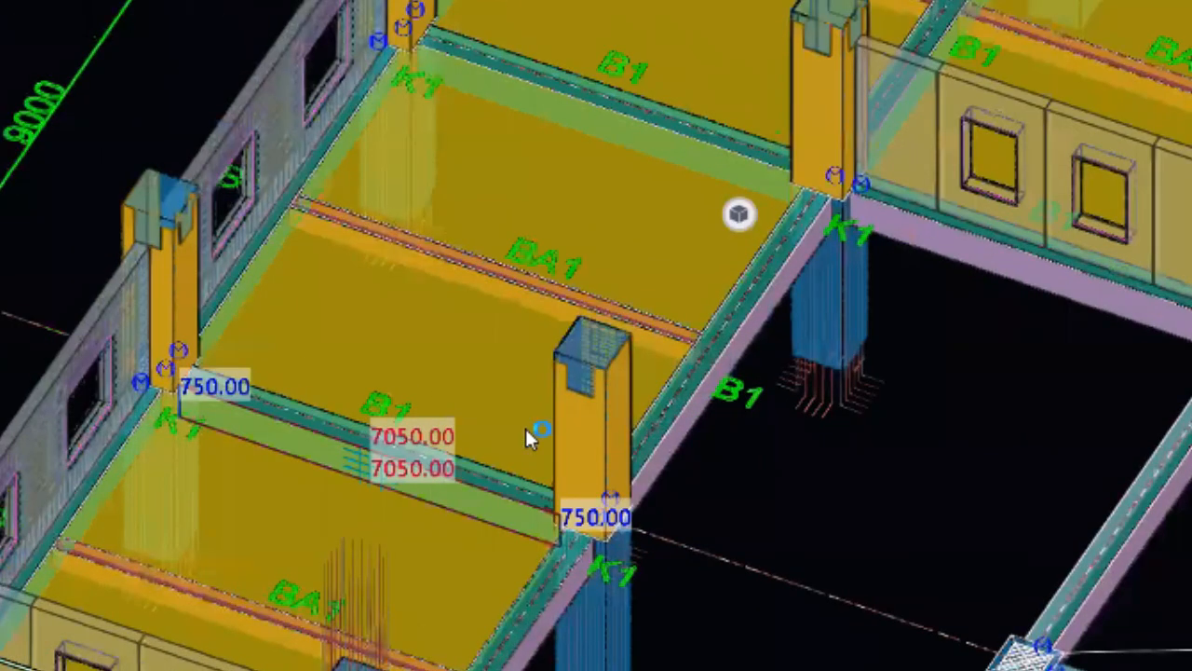
{"action": "middle_click_drag", "start_coordinate": [514, 177], "coordinate": [412, 227]}
{"action": "scroll", "coordinate": [414, 228], "scroll_direction": "up", "scroll_amount": 4}
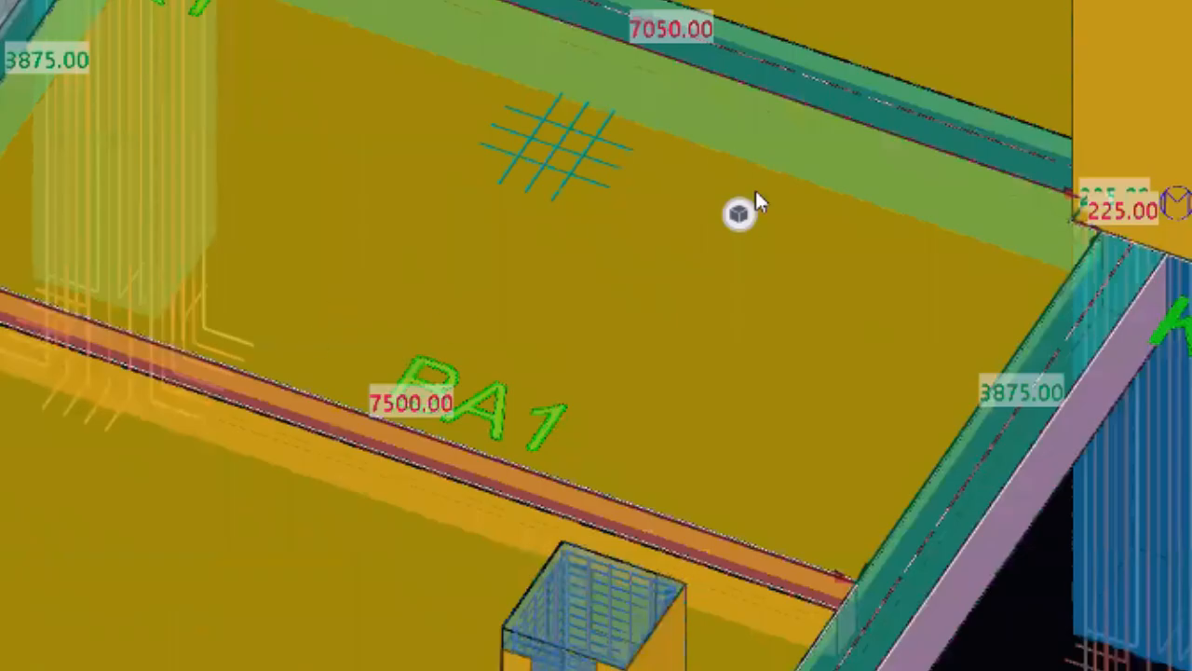
{"action": "mouse_move", "coordinate": [745, 210]}
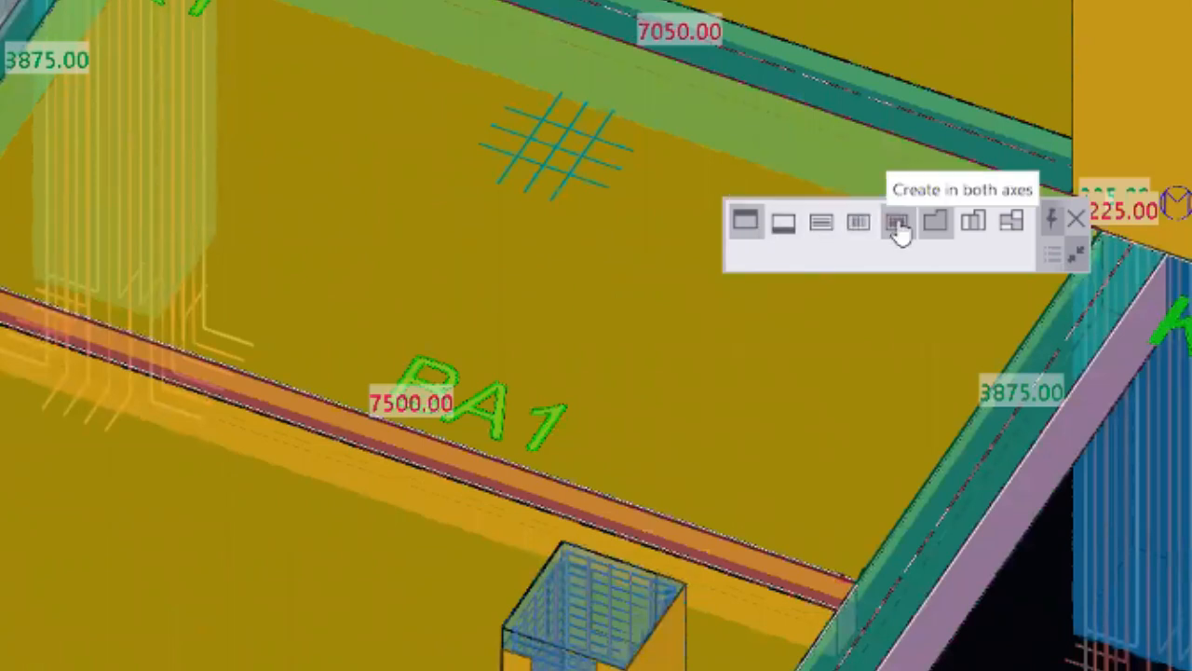
{"action": "left_click", "coordinate": [897, 225]}
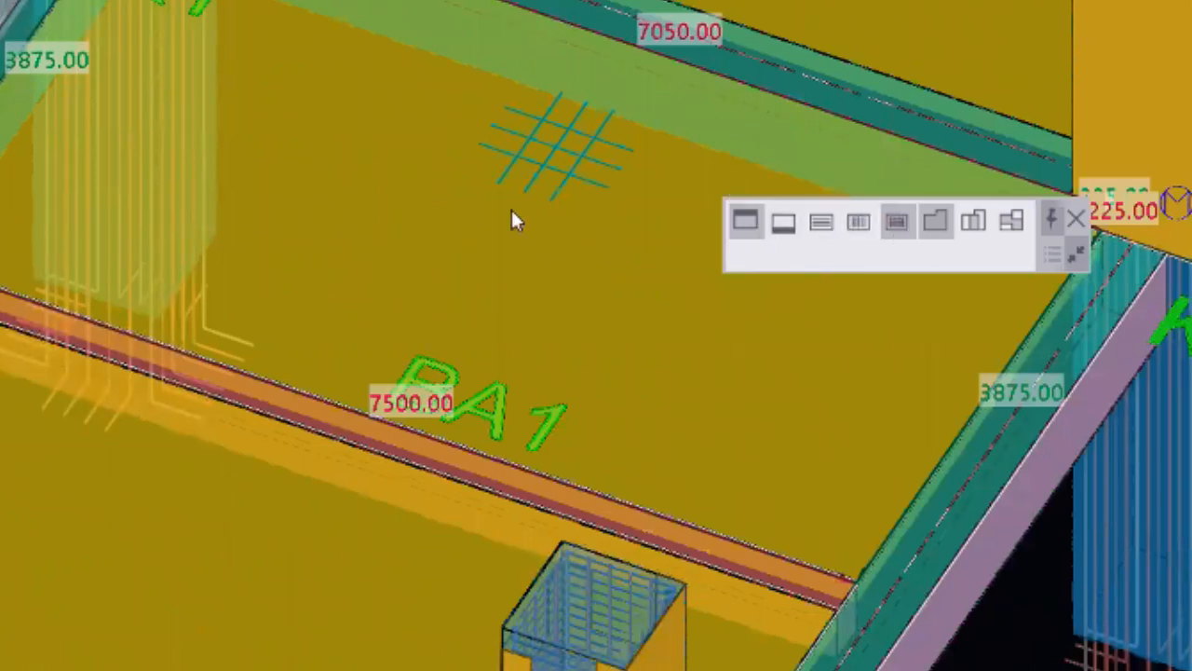
{"action": "left_click", "coordinate": [600, 161]}
{"action": "scroll", "coordinate": [572, 233], "scroll_direction": "up", "scroll_amount": 3}
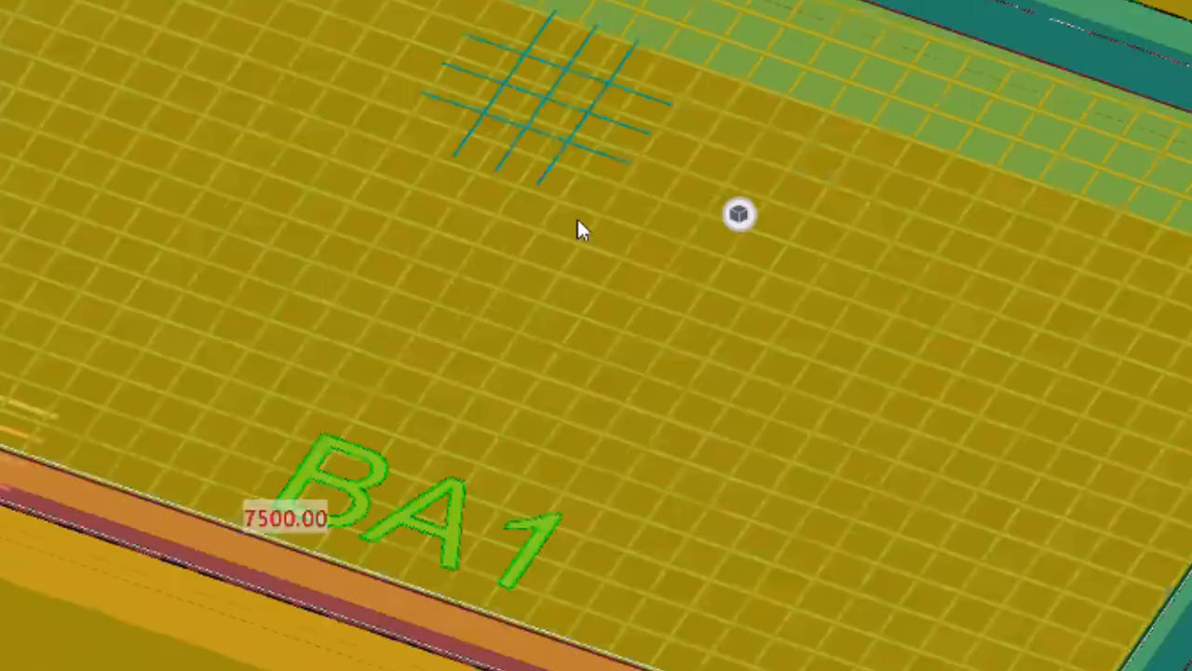
{"action": "right_click", "coordinate": [617, 222]}
{"action": "left_click", "coordinate": [601, 236]}
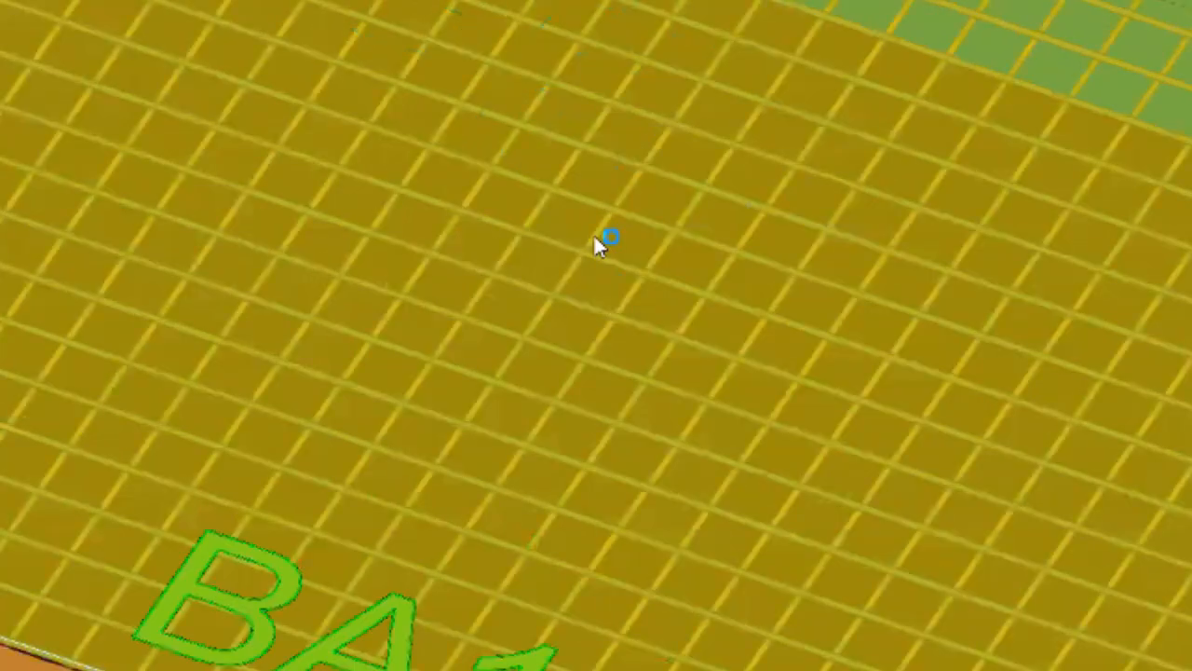
- Place size 22 rebars in both axes on the top face of the slab panel between beams B1 and BA1
{"action": "scroll", "coordinate": [457, 276], "scroll_direction": "up", "scroll_amount": 3}
{"action": "scroll", "coordinate": [504, 198], "scroll_direction": "down", "scroll_amount": 3}
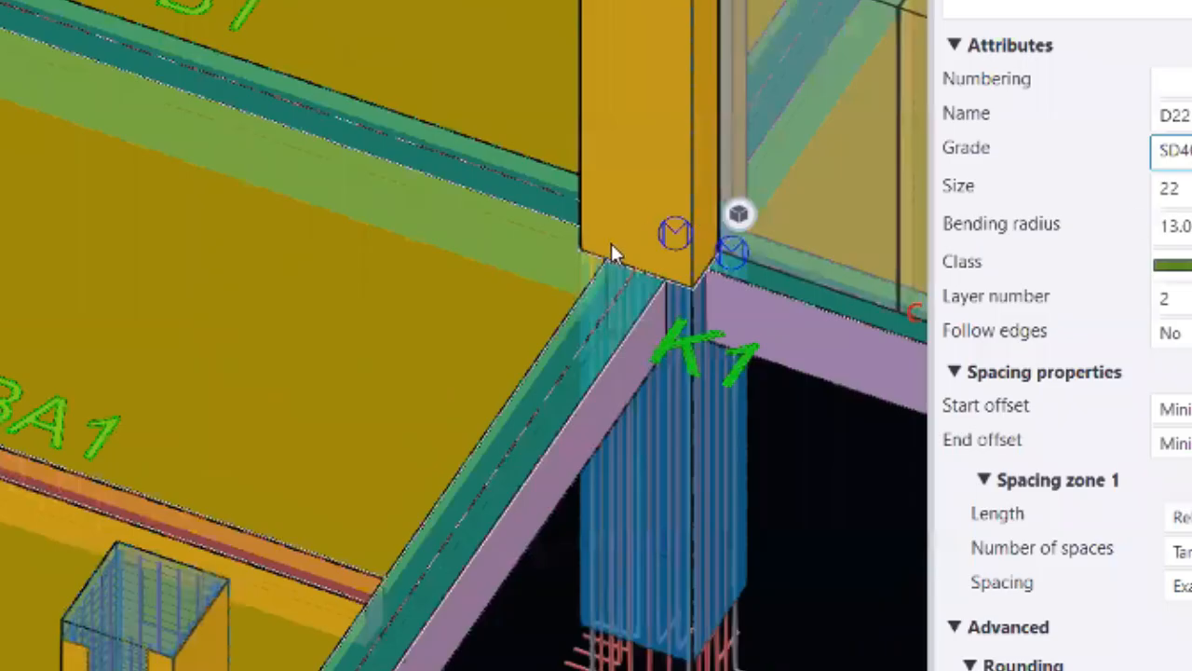
{"action": "scroll", "coordinate": [611, 245], "scroll_direction": "down", "scroll_amount": 1}
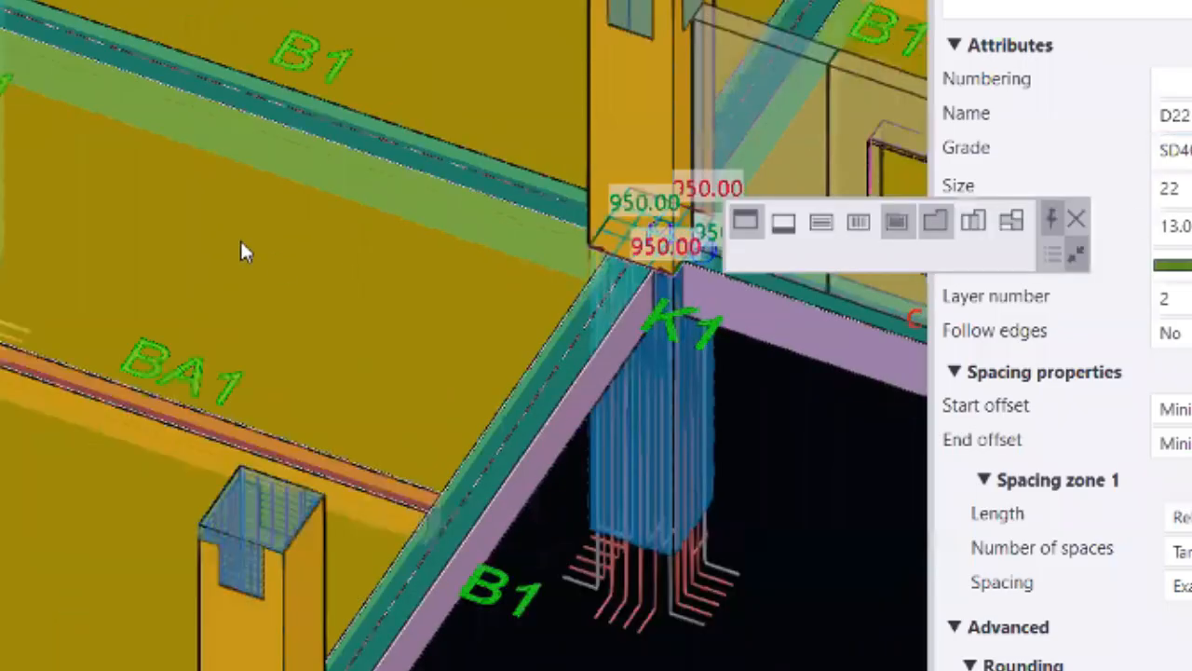
{"action": "scroll", "coordinate": [238, 250], "scroll_direction": "up", "scroll_amount": 3}
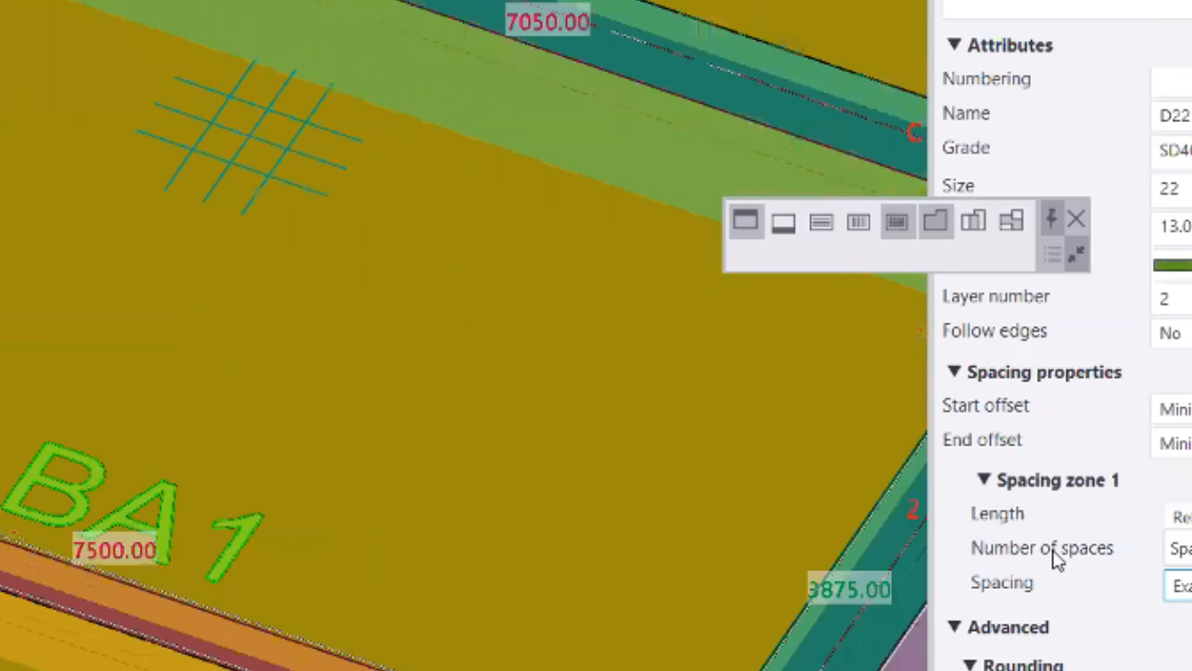
{"action": "left_click", "coordinate": [320, 207]}
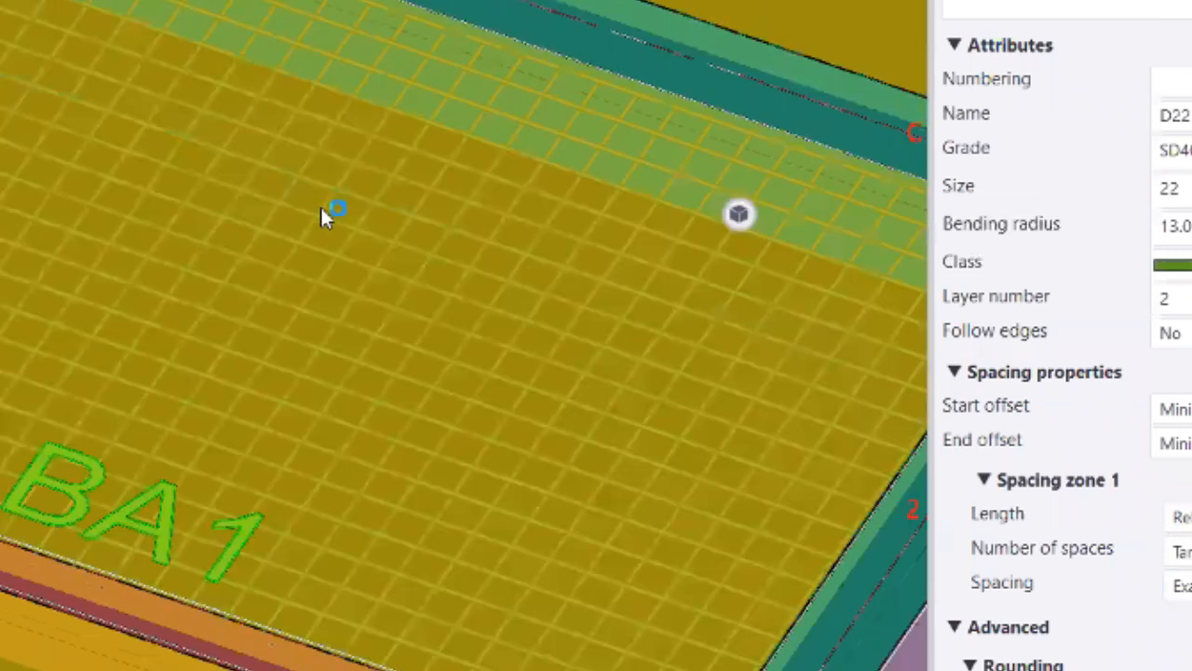
- Add a second rebar layer in both axes on the bottom face of the same slab panel and end the command
{"action": "mouse_move", "coordinate": [757, 226]}
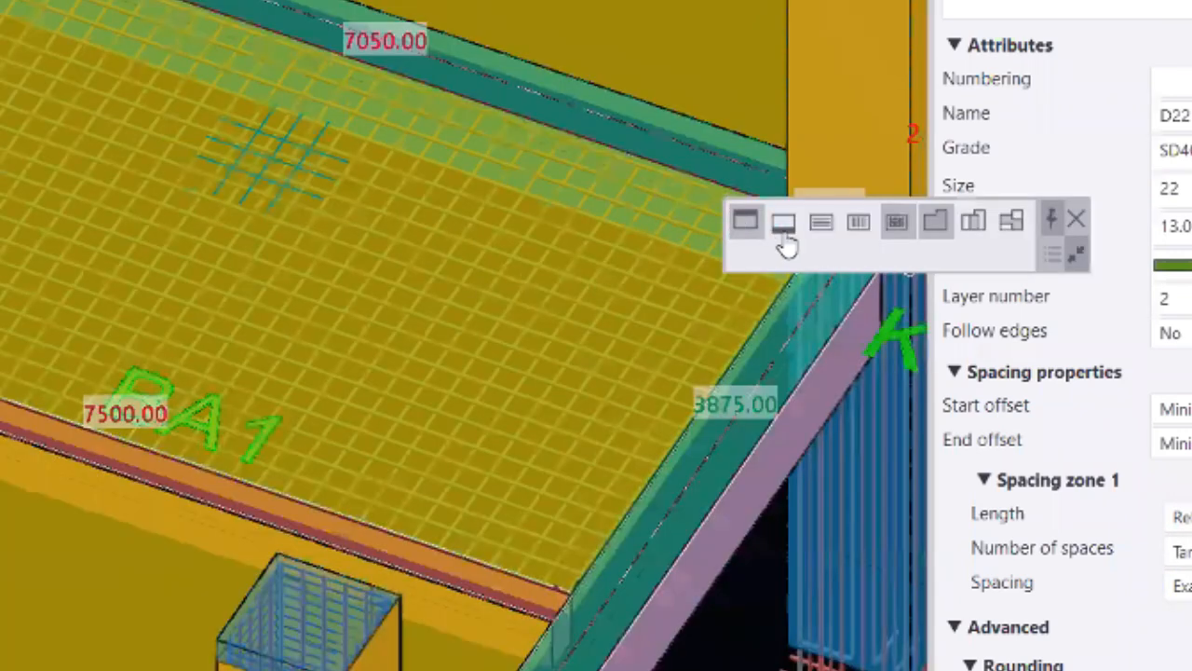
{"action": "left_click", "coordinate": [783, 233]}
{"action": "scroll", "coordinate": [279, 202], "scroll_direction": "up", "scroll_amount": 2}
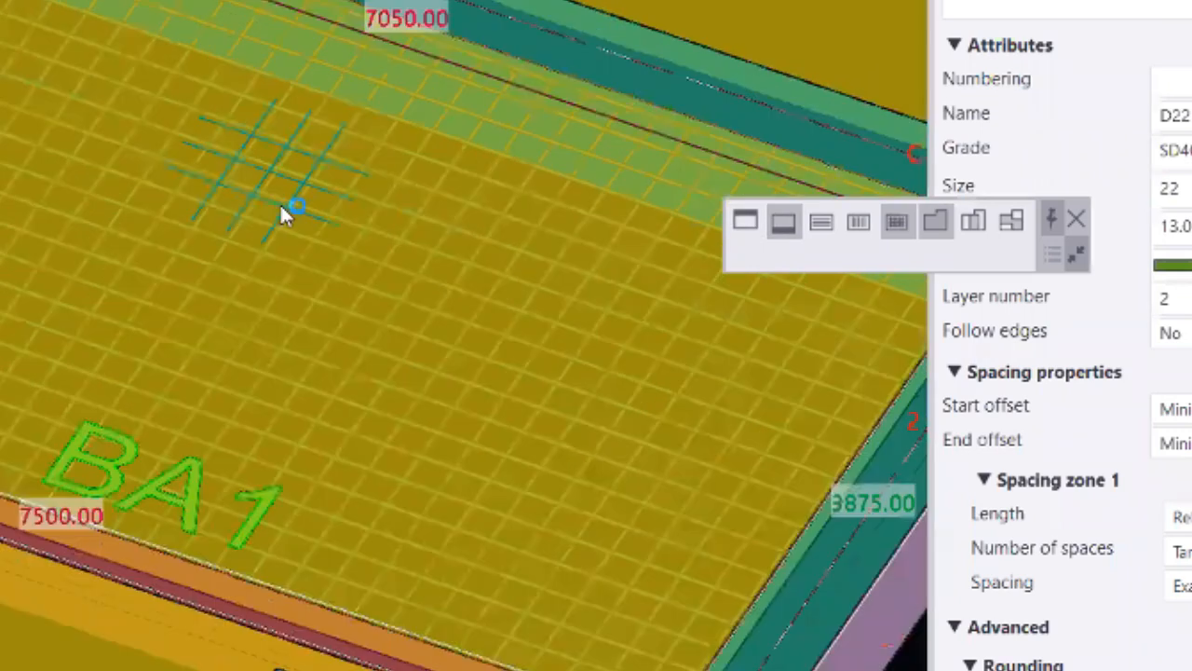
{"action": "scroll", "coordinate": [255, 220], "scroll_direction": "up", "scroll_amount": 2}
{"action": "scroll", "coordinate": [259, 221], "scroll_direction": "up", "scroll_amount": 2}
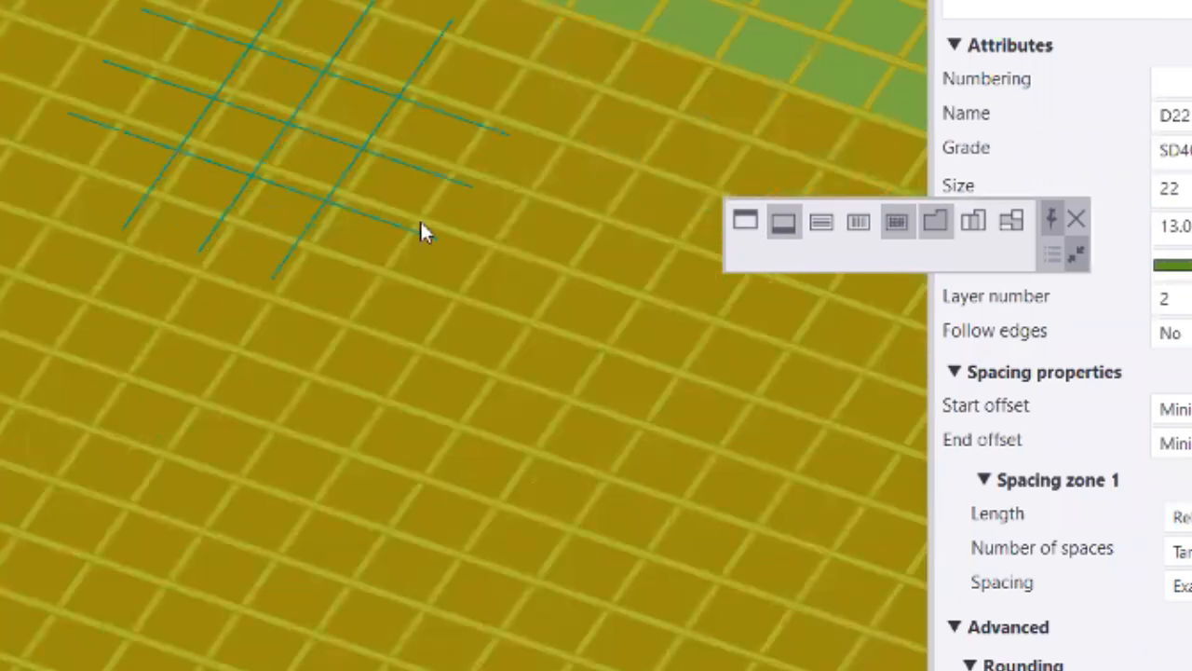
{"action": "scroll", "coordinate": [420, 233], "scroll_direction": "down", "scroll_amount": 2}
{"action": "scroll", "coordinate": [500, 160], "scroll_direction": "down", "scroll_amount": 2}
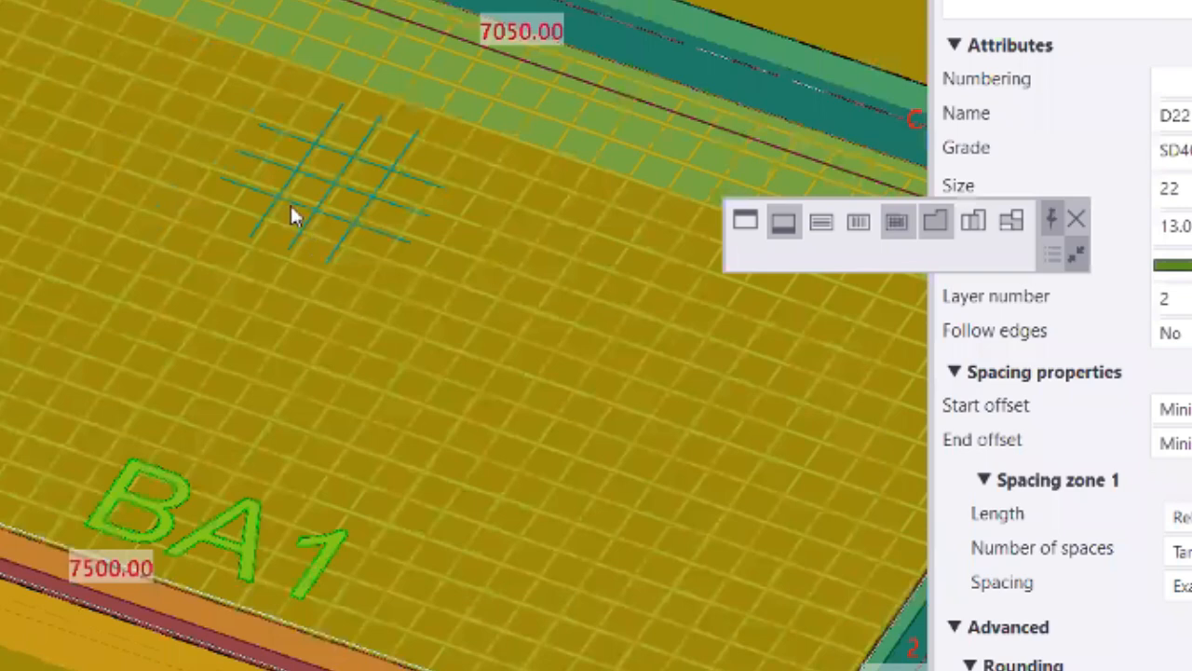
{"action": "scroll", "coordinate": [352, 169], "scroll_direction": "up", "scroll_amount": 2}
{"action": "scroll", "coordinate": [358, 257], "scroll_direction": "up", "scroll_amount": 1}
{"action": "scroll", "coordinate": [261, 219], "scroll_direction": "down", "scroll_amount": 3}
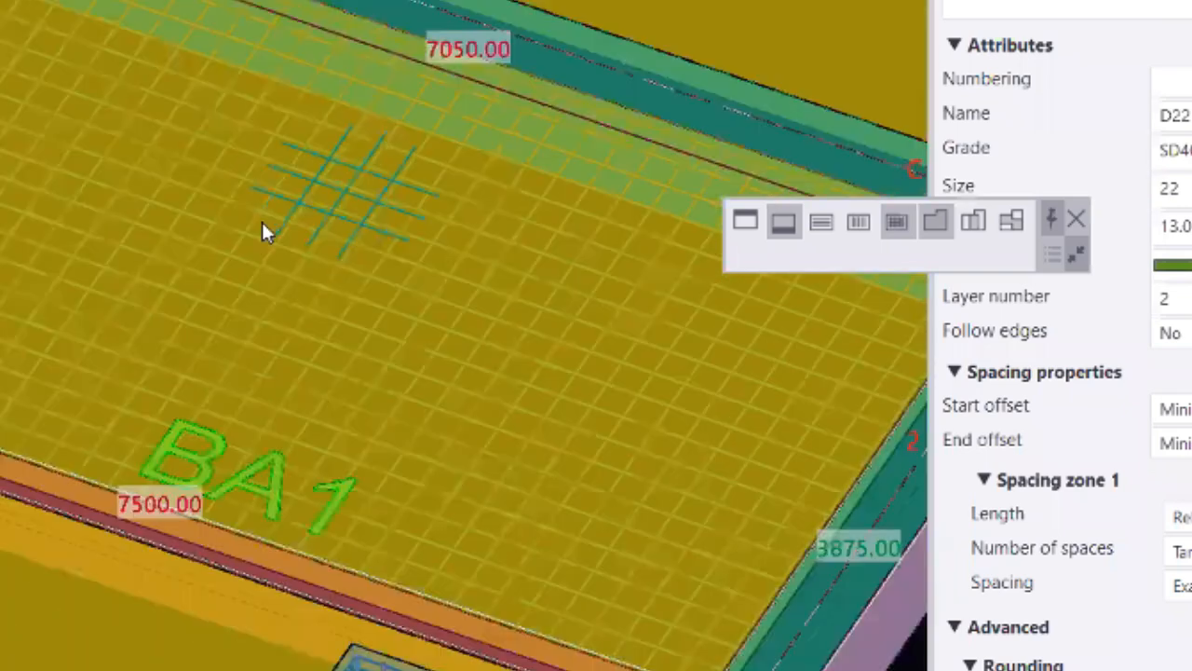
{"action": "middle_click_drag", "start_coordinate": [177, 288], "coordinate": [226, 131]}
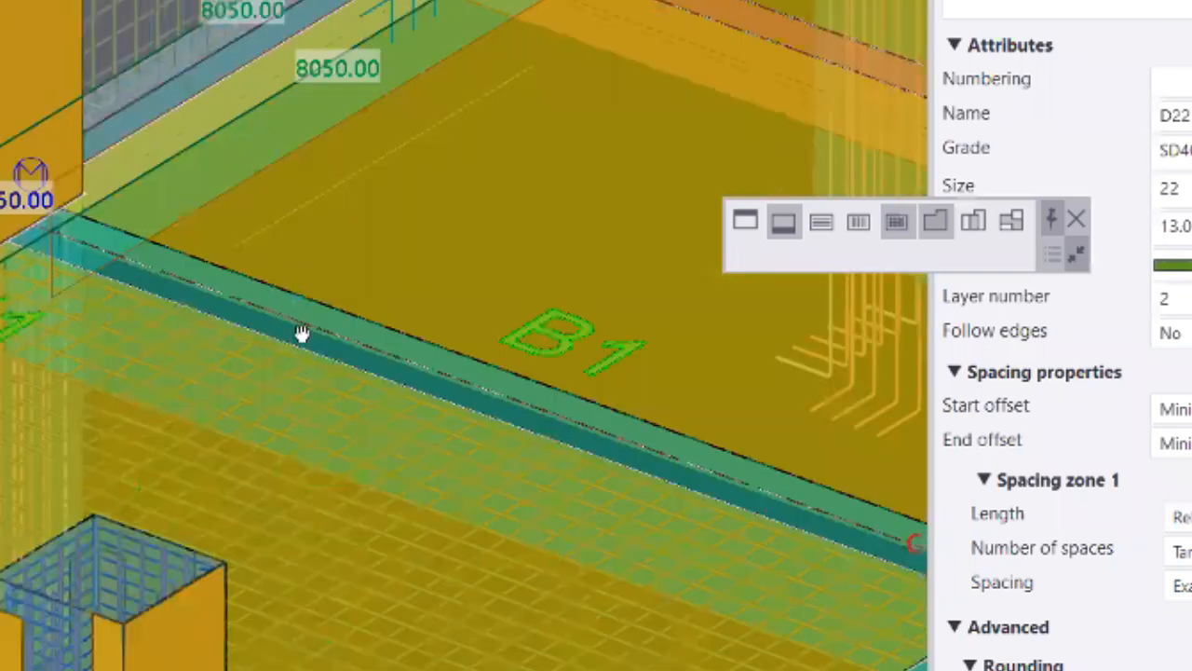
{"action": "middle_click_drag", "start_coordinate": [364, 270], "coordinate": [153, 270]}
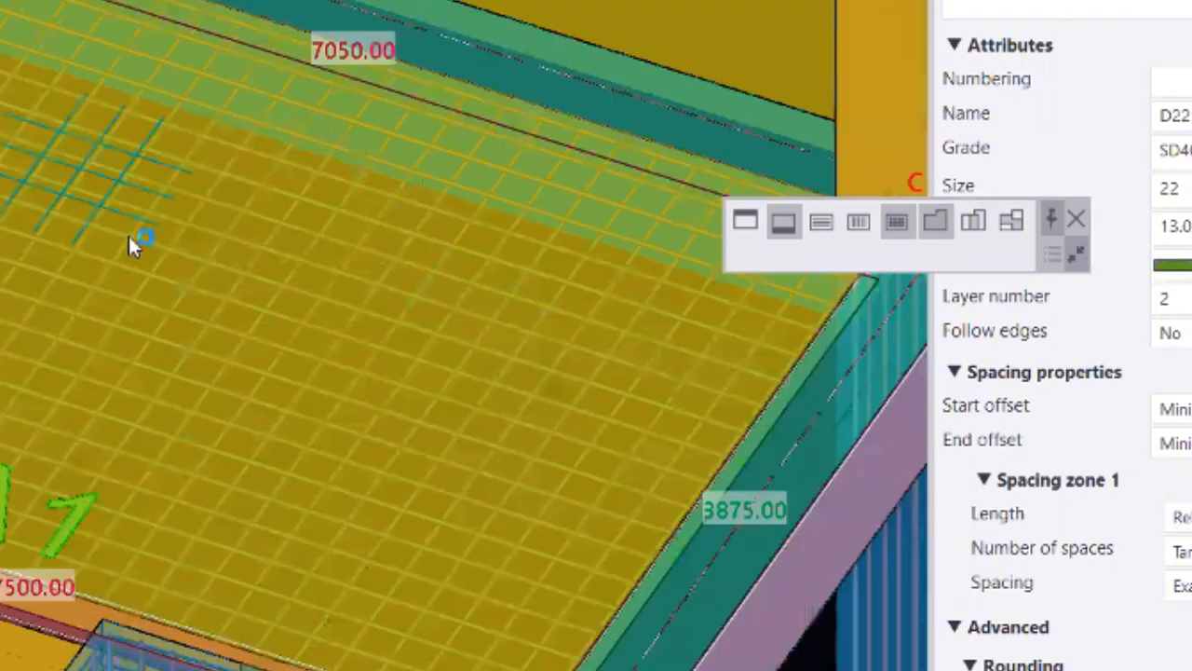
{"action": "scroll", "coordinate": [355, 301], "scroll_direction": "down", "scroll_amount": 2}
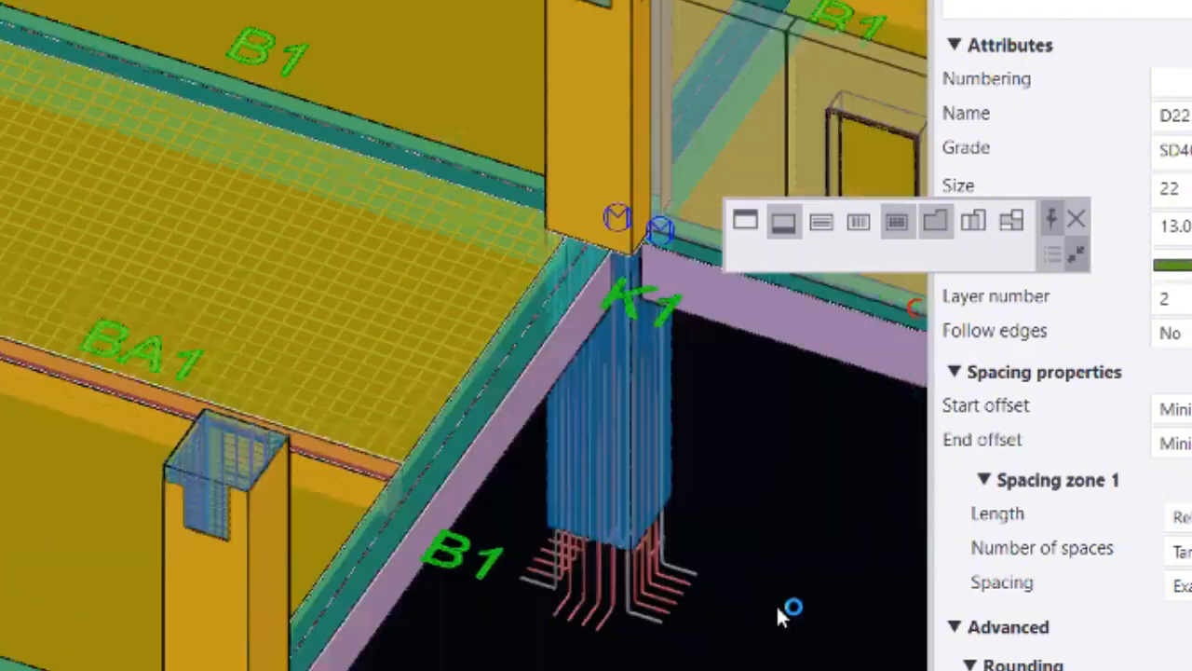
{"action": "scroll", "coordinate": [181, 250], "scroll_direction": "up", "scroll_amount": 2}
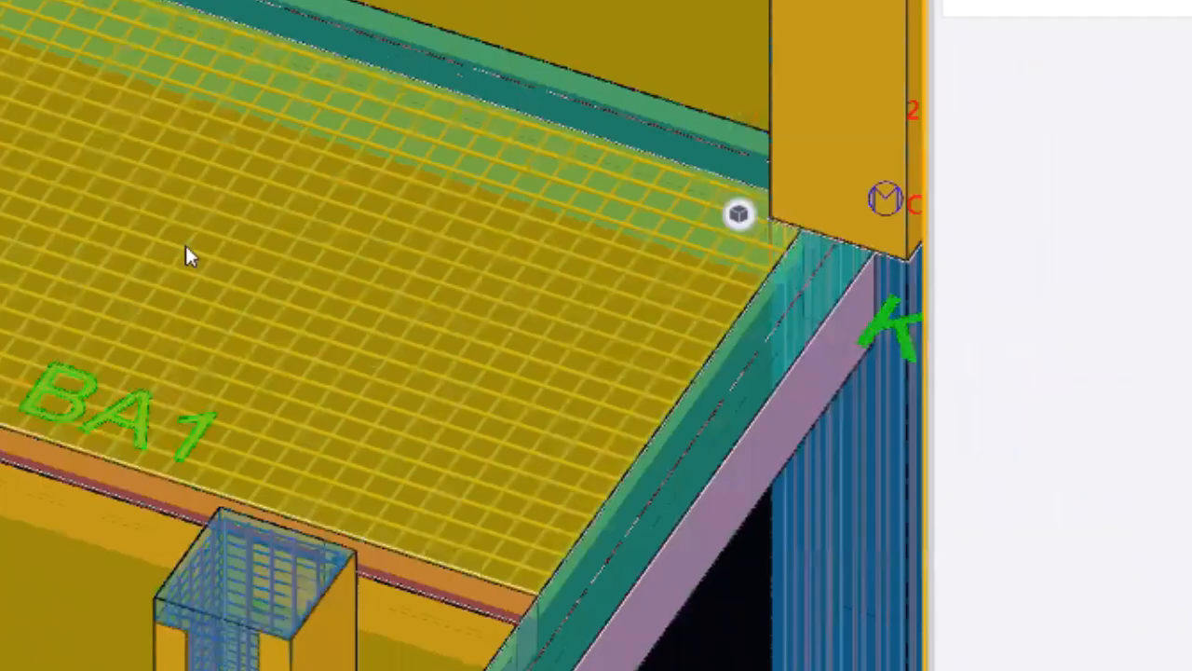
{"action": "scroll", "coordinate": [211, 241], "scroll_direction": "up", "scroll_amount": 1}
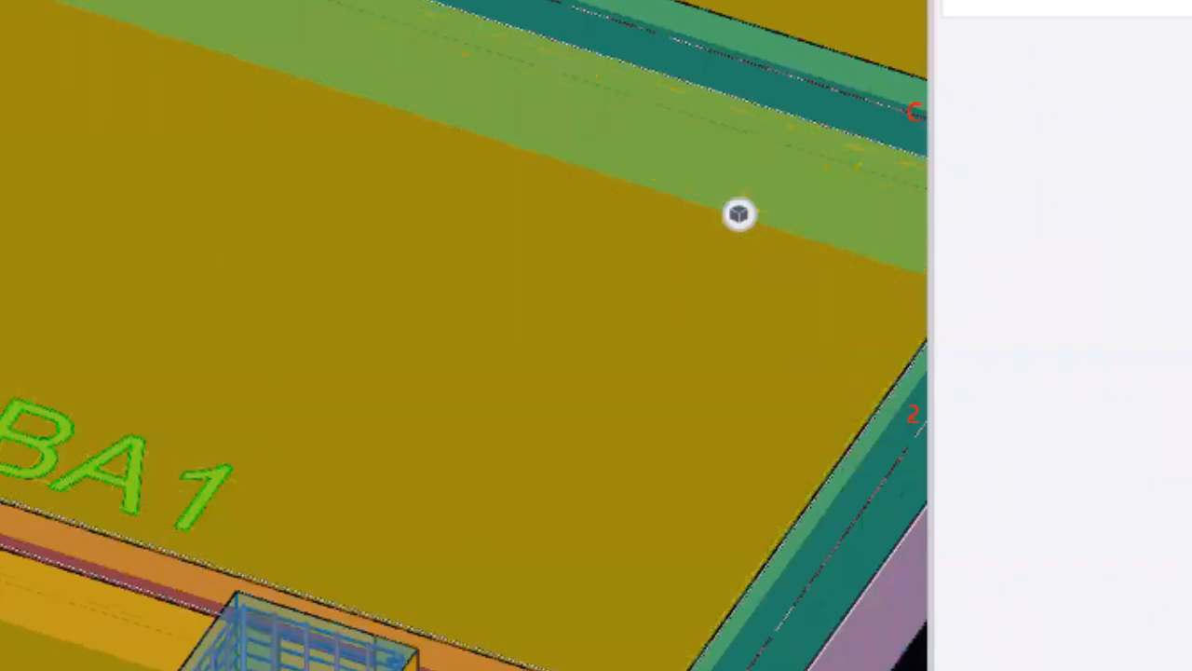
- Create D22 rebars in both axes on the top face of the cleared slab panel beside beam BA1
{"action": "left_click", "coordinate": [738, 214]}
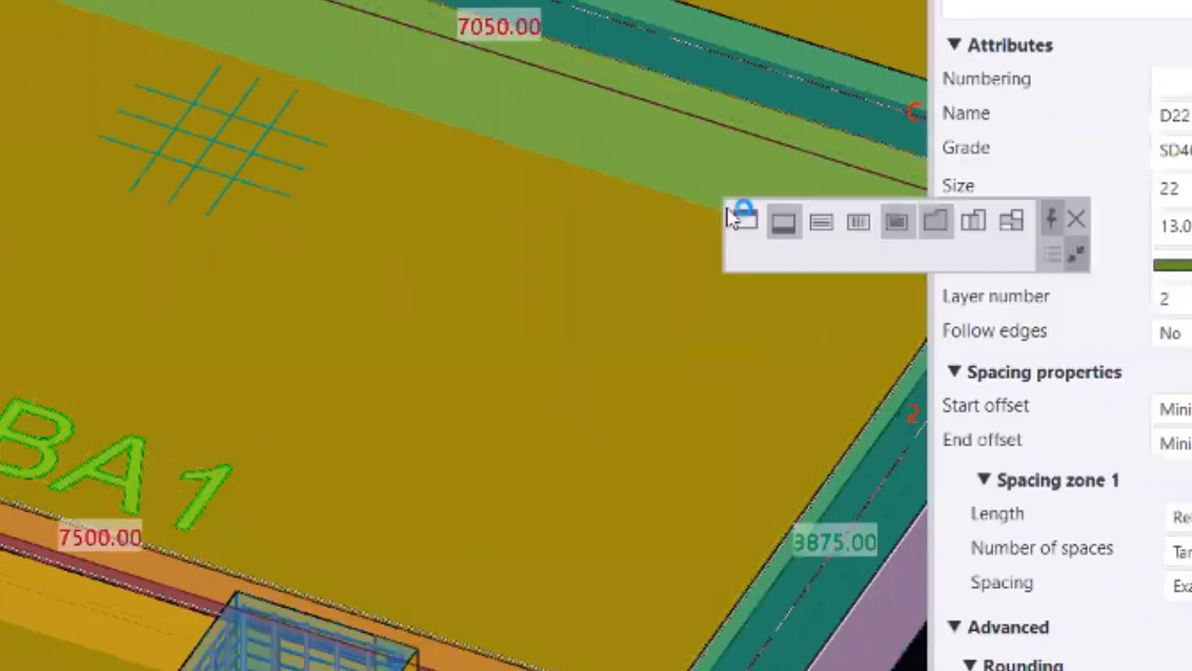
{"action": "left_click", "coordinate": [755, 223]}
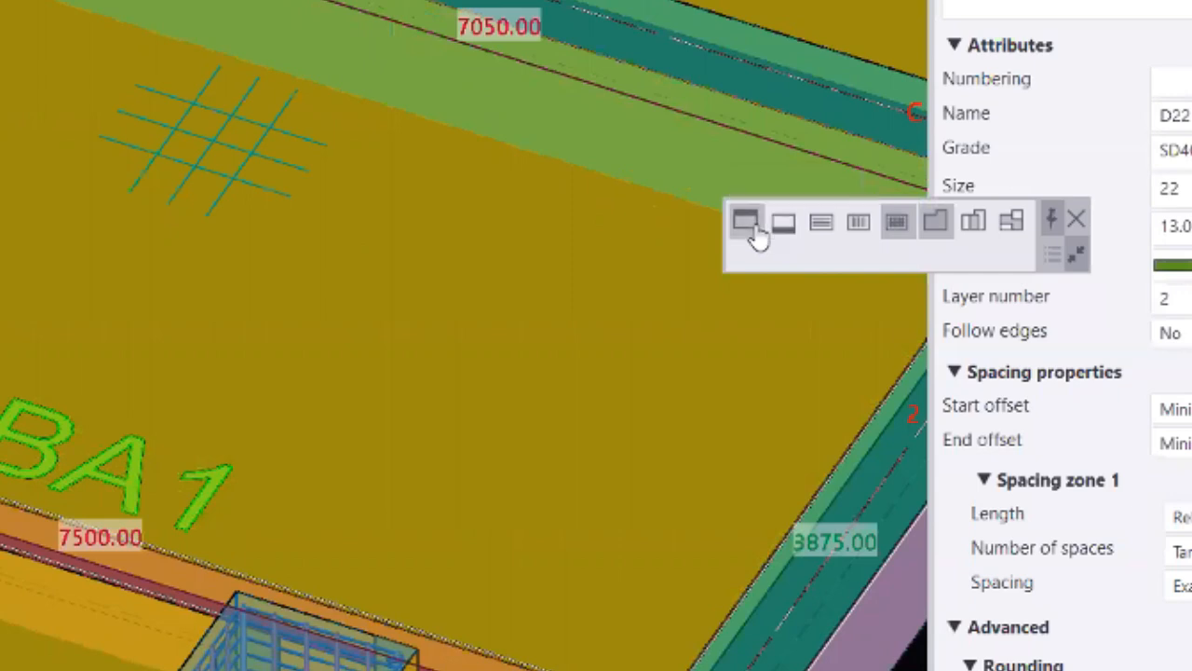
{"action": "left_click", "coordinate": [216, 146]}
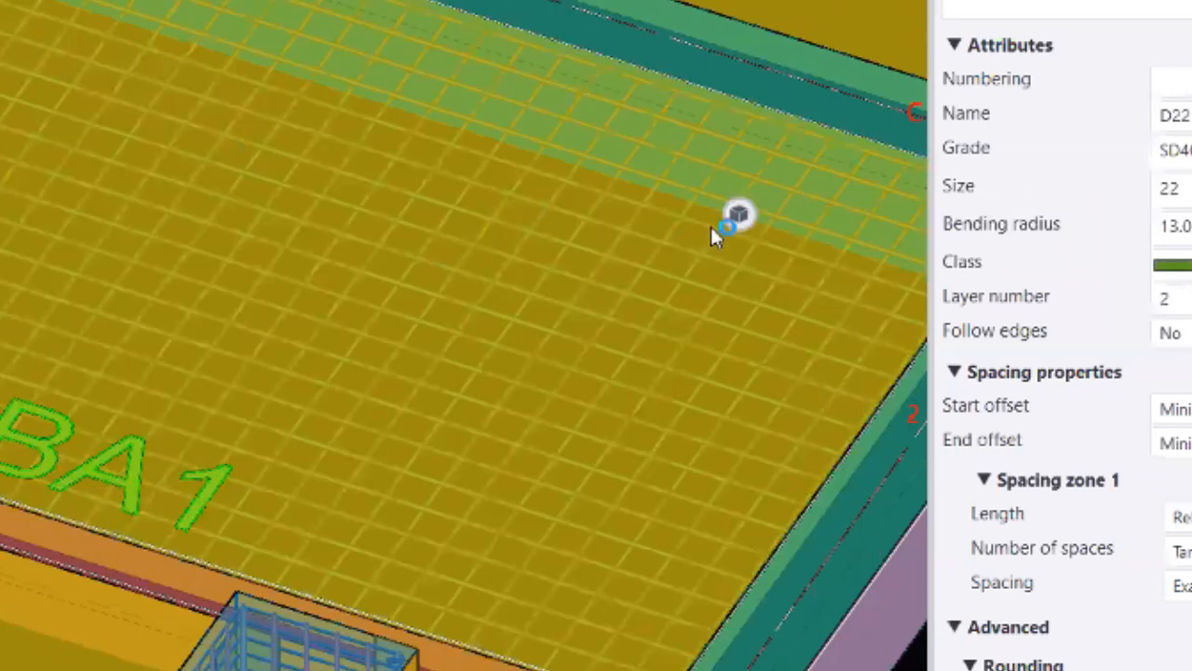
- Create the matching D22 rebars in both axes on the slab panel's bottom face and end the command
{"action": "left_click", "coordinate": [783, 237]}
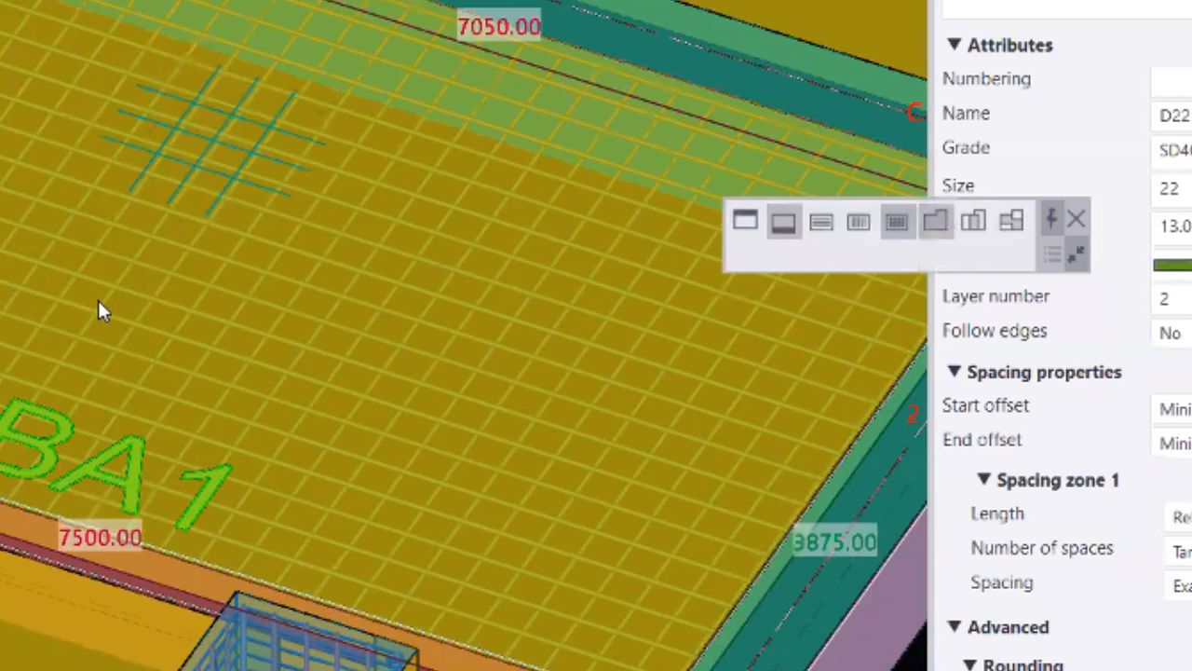
{"action": "scroll", "coordinate": [224, 249], "scroll_direction": "down", "scroll_amount": 3}
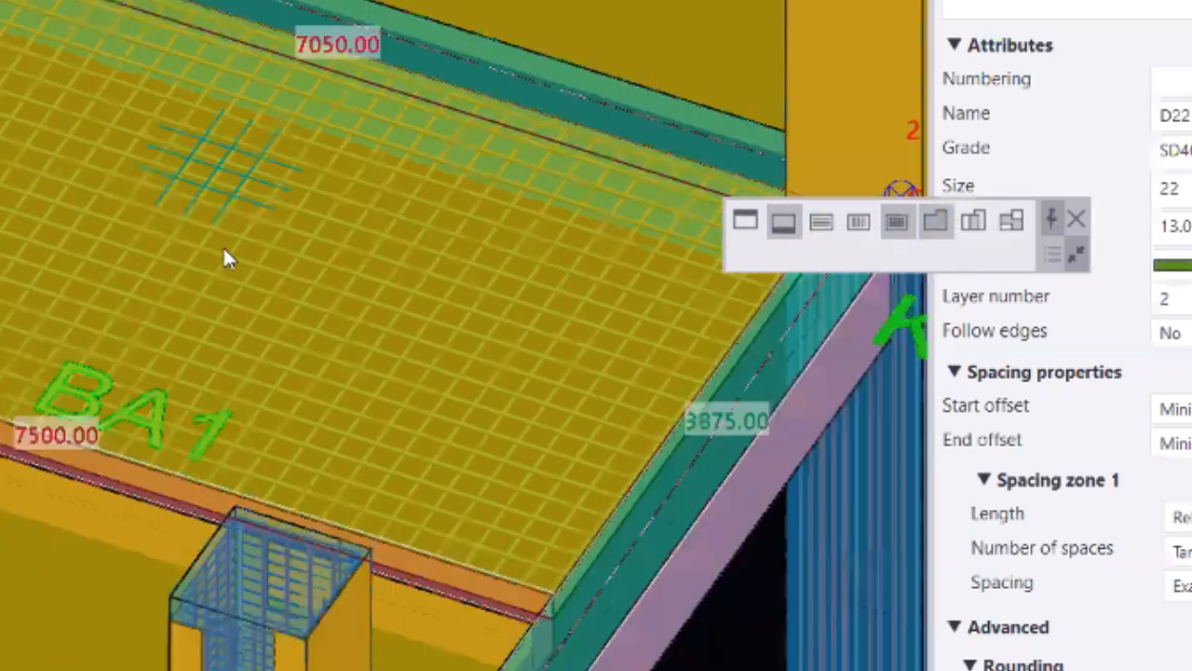
{"action": "middle_click_drag", "start_coordinate": [212, 234], "coordinate": [25, 302], "text": "ctrl"}
{"action": "middle_click_drag", "start_coordinate": [232, 78], "coordinate": [508, 53]}
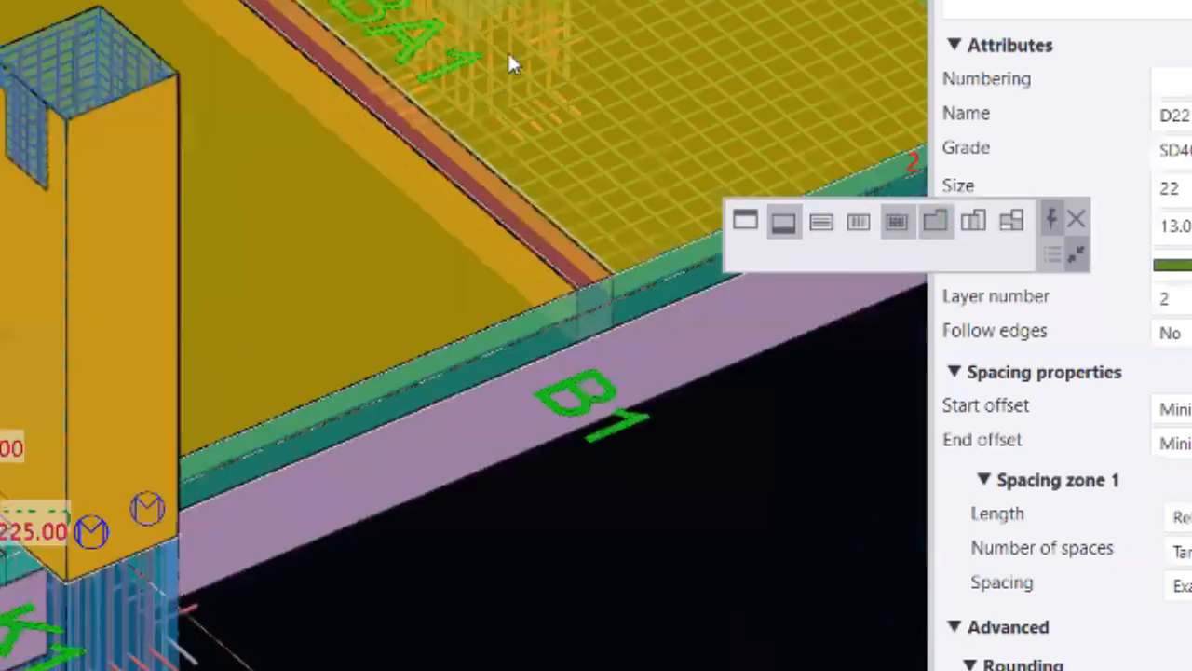
{"action": "middle_click_drag", "start_coordinate": [434, 196], "coordinate": [73, 438]}
{"action": "scroll", "coordinate": [316, 294], "scroll_direction": "up", "scroll_amount": 2}
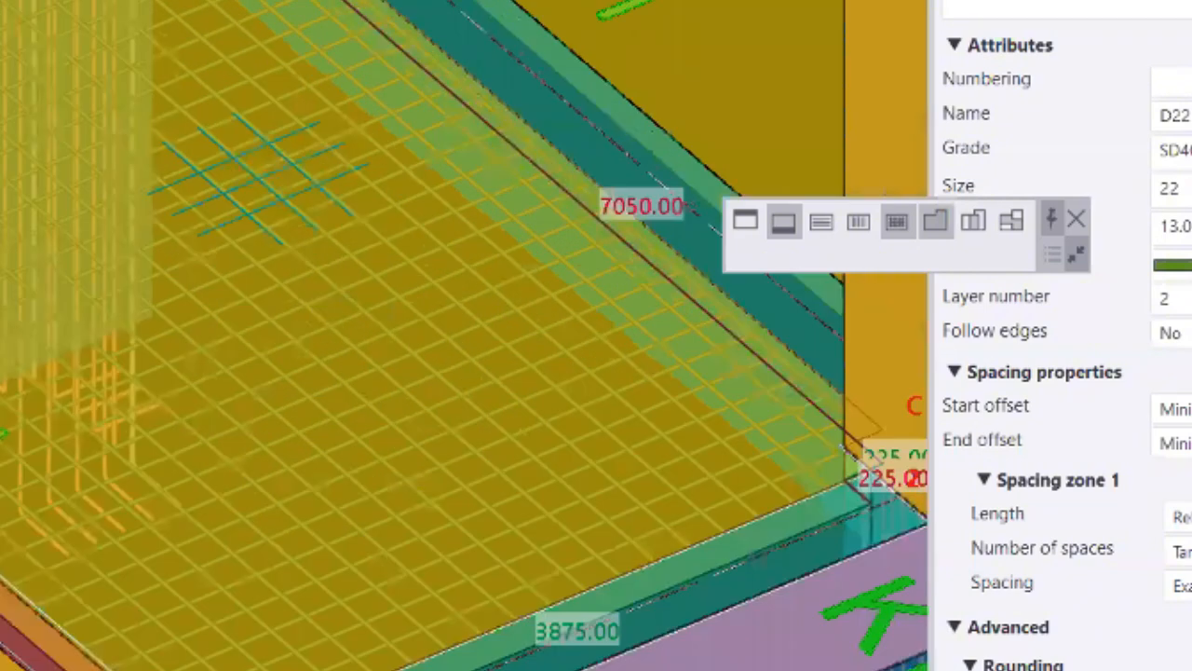
{"action": "scroll", "coordinate": [1061, 373], "scroll_direction": "down", "scroll_amount": 3}
{"action": "right_click", "coordinate": [354, 258]}
{"action": "left_click", "coordinate": [345, 282]}
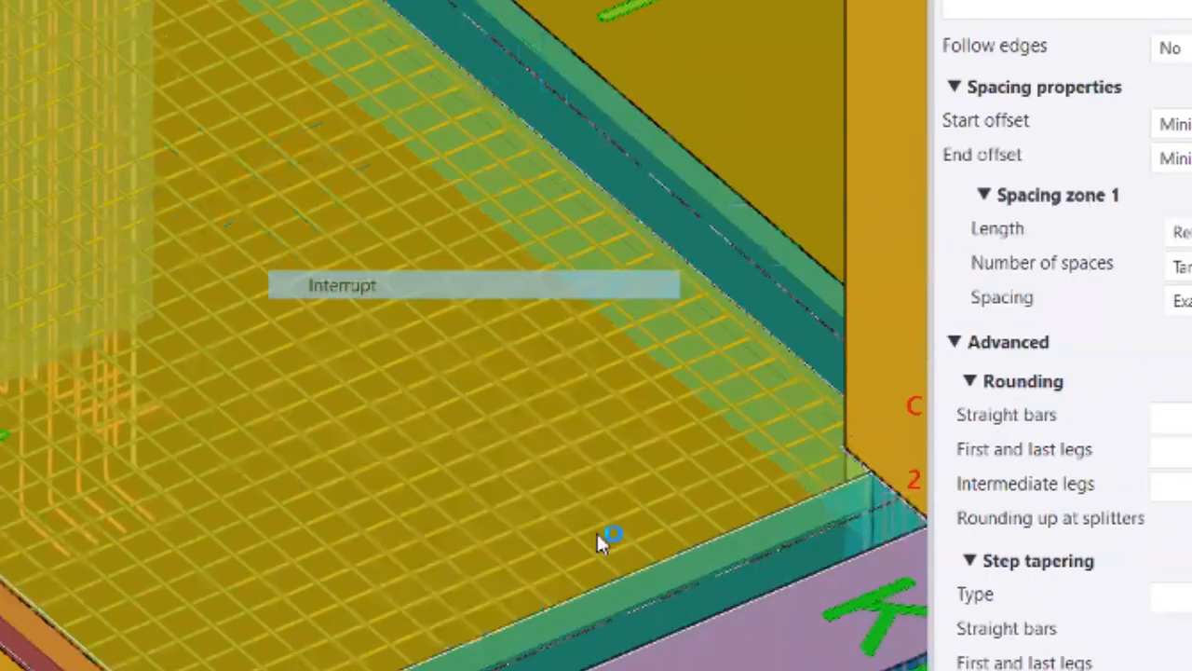
- Try to delete one direction of rebars from the slab panel beside beam BA1 and undo the deletion
{"action": "scroll", "coordinate": [259, 601], "scroll_direction": "up", "scroll_amount": 2}
{"action": "scroll", "coordinate": [65, 403], "scroll_direction": "up", "scroll_amount": 2}
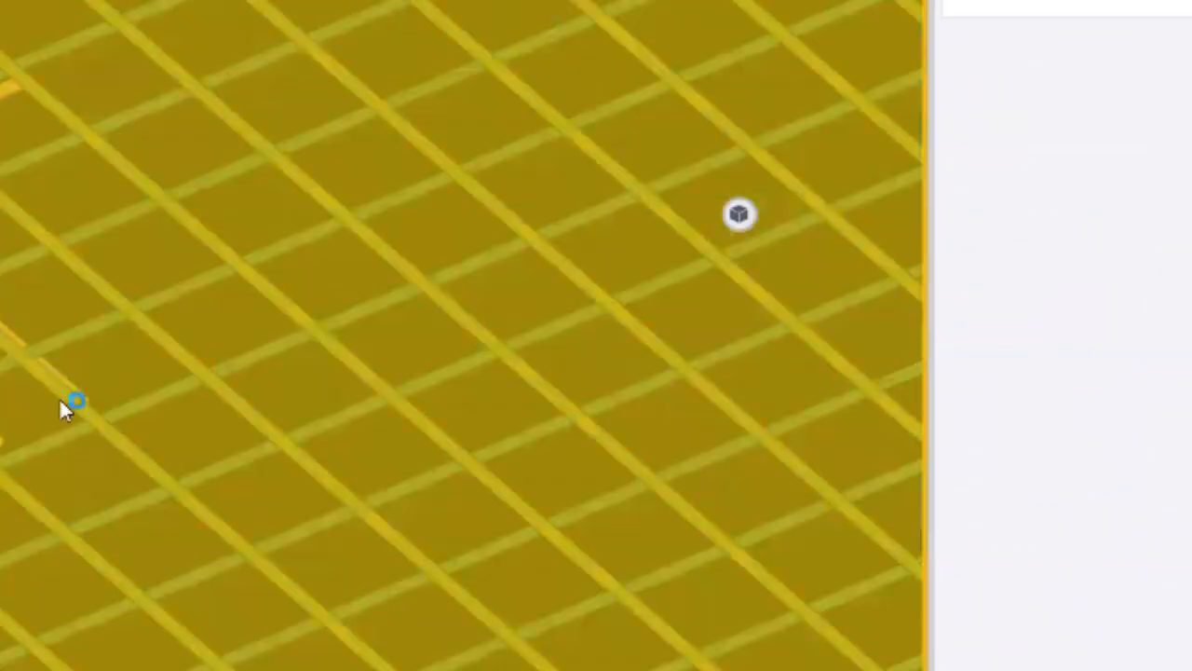
{"action": "key", "text": "Delete"}
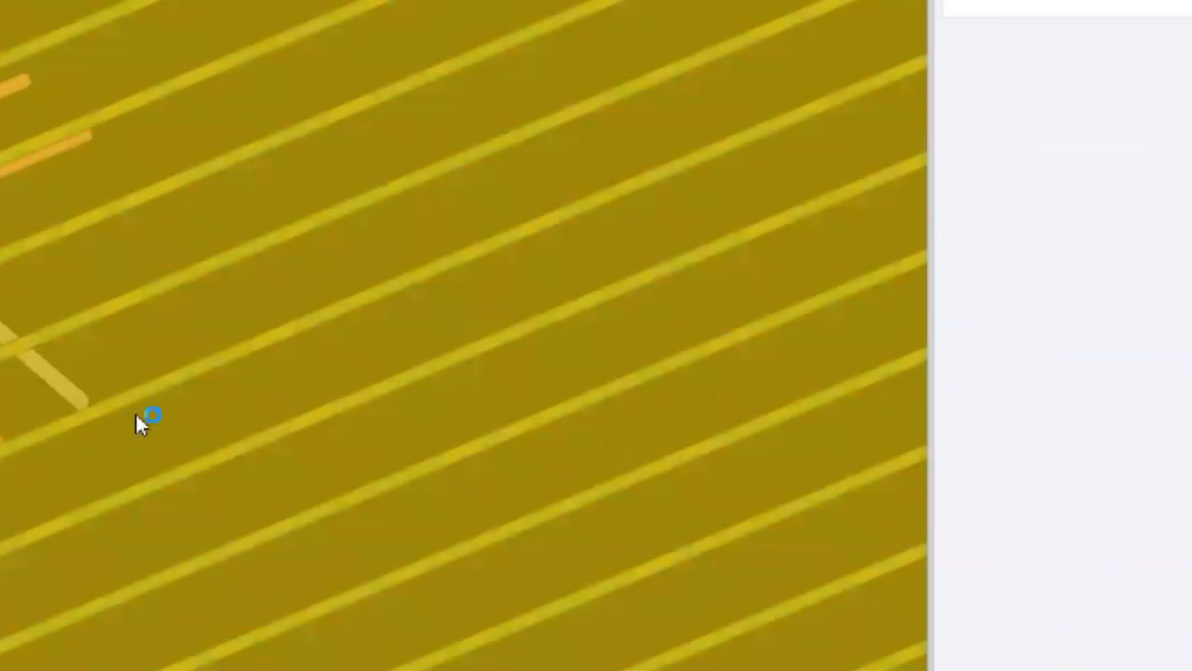
{"action": "key", "text": "ctrl+z"}
{"action": "scroll", "coordinate": [142, 441], "scroll_direction": "down", "scroll_amount": 5}
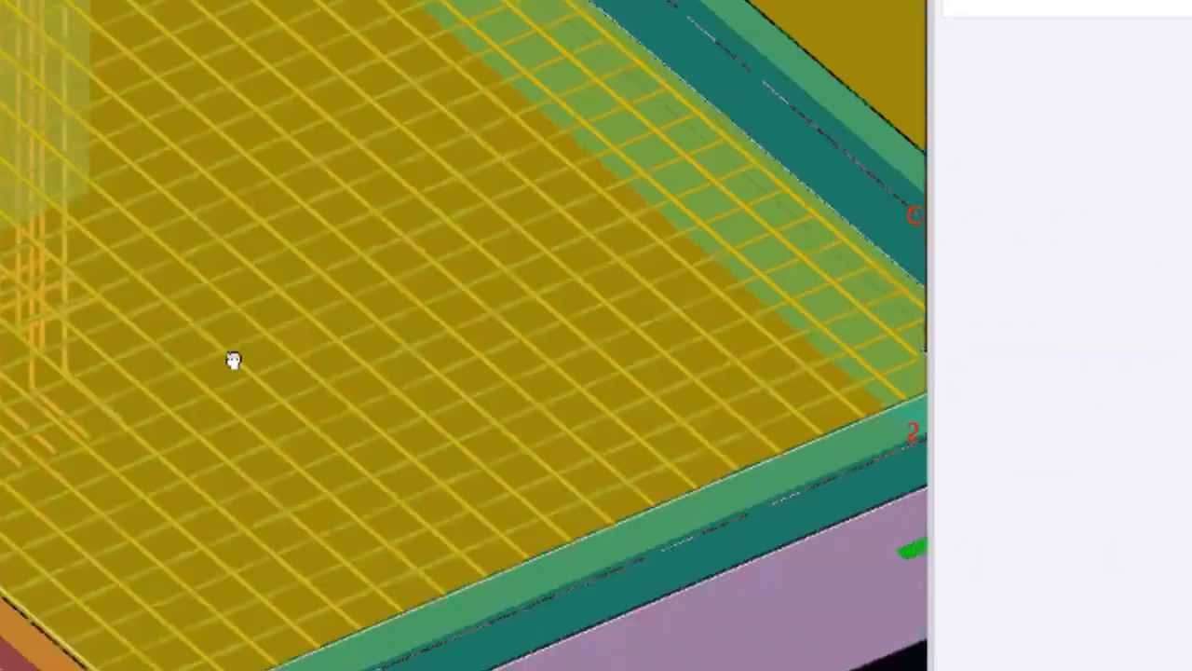
- Examine the slab panel's rebar mesh from several angles and in different part display modes
{"action": "scroll", "coordinate": [301, 262], "scroll_direction": "up", "scroll_amount": 5}
{"action": "scroll", "coordinate": [366, 231], "scroll_direction": "down", "scroll_amount": 3}
{"action": "middle_click_drag", "start_coordinate": [289, 262], "coordinate": [383, 562], "text": "ctrl"}
{"action": "scroll", "coordinate": [262, 494], "scroll_direction": "up", "scroll_amount": 2}
{"action": "key", "text": "ctrl+1"}
{"action": "key", "text": "ctrl+2"}
{"action": "middle_click_drag", "start_coordinate": [264, 508], "coordinate": [300, 586], "text": "ctrl"}
{"action": "middle_click_drag", "start_coordinate": [249, 319], "coordinate": [423, 598]}
{"action": "scroll", "coordinate": [306, 426], "scroll_direction": "down", "scroll_amount": 3}
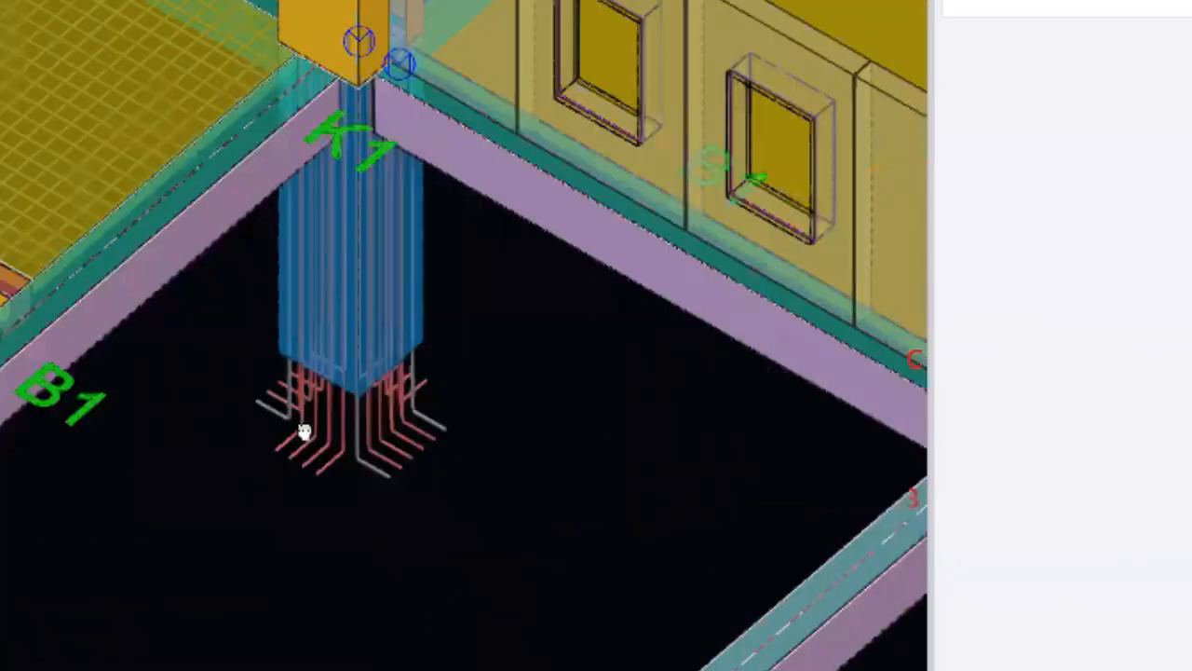
{"action": "scroll", "coordinate": [443, 520], "scroll_direction": "up", "scroll_amount": 2}
{"action": "middle_click_drag", "start_coordinate": [97, 266], "coordinate": [217, 331]}
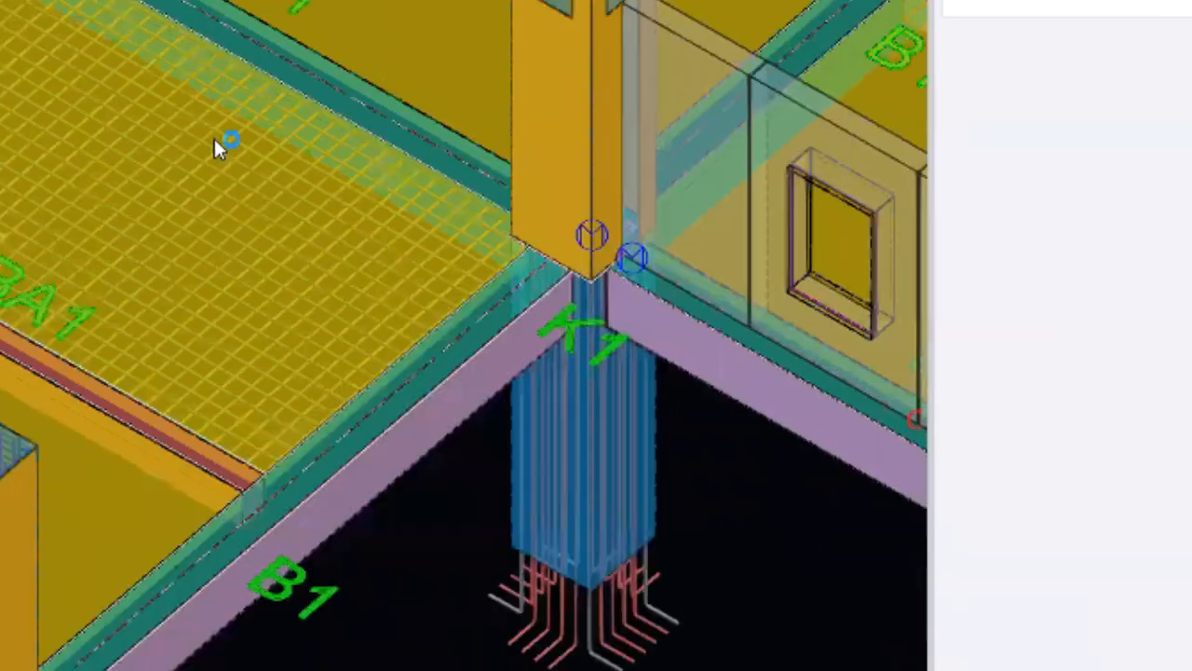
{"action": "scroll", "coordinate": [393, 565], "scroll_direction": "down", "scroll_amount": 1}
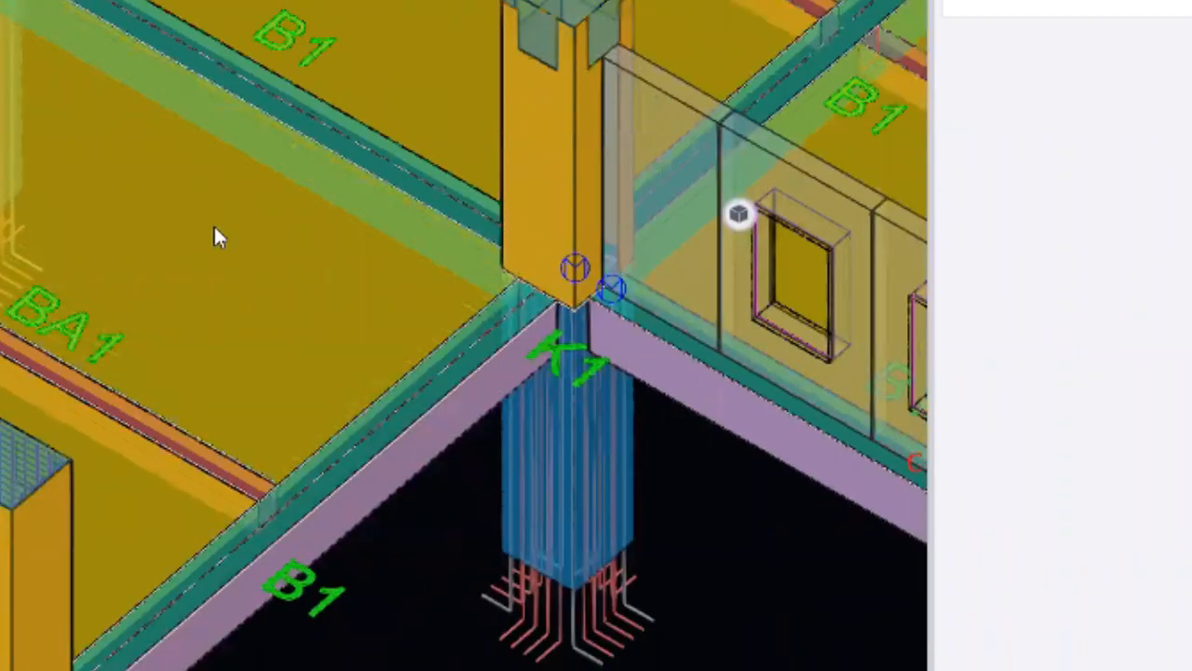
- Create rebars in both axes on the bottom face of the slab panel between beams B1 and BA1 and end the command
{"action": "left_click", "coordinate": [739, 214]}
{"action": "left_click", "coordinate": [786, 233]}
{"action": "scroll", "coordinate": [199, 222], "scroll_direction": "up", "scroll_amount": 2}
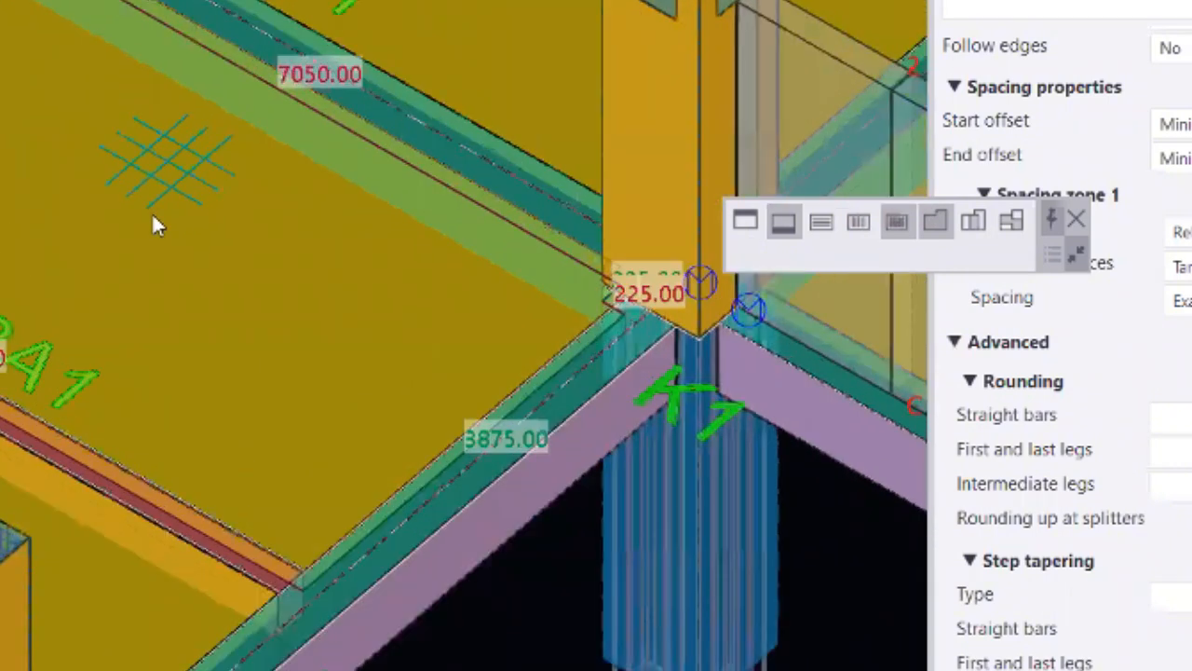
{"action": "scroll", "coordinate": [78, 177], "scroll_direction": "up", "scroll_amount": 2}
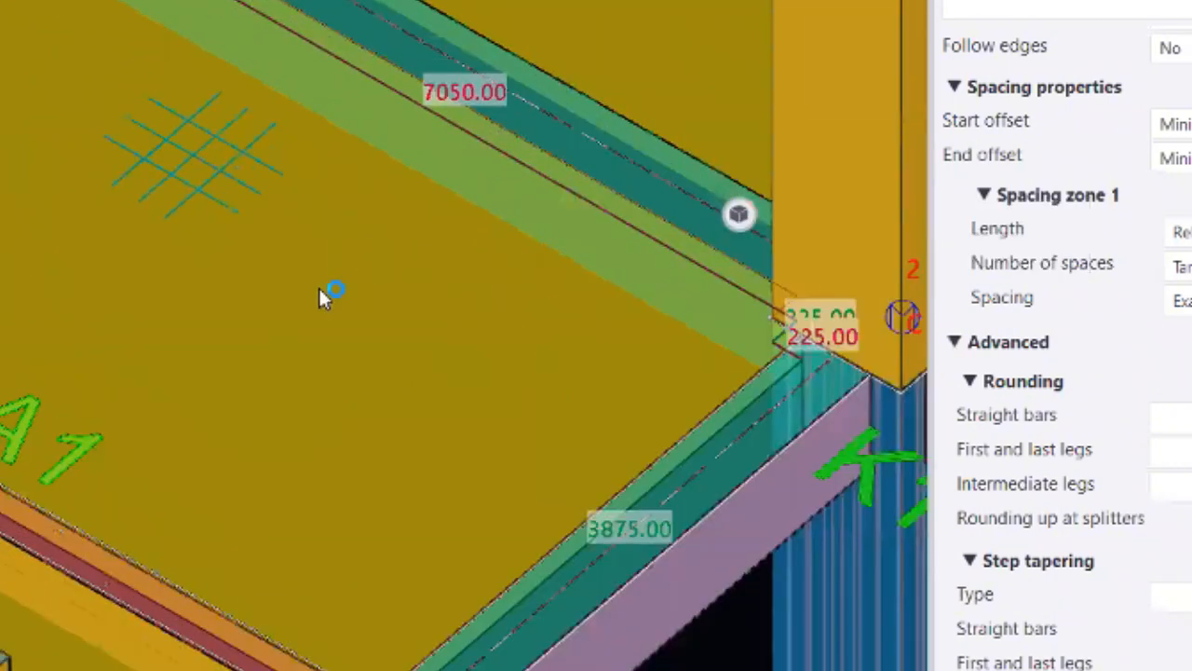
{"action": "scroll", "coordinate": [320, 291], "scroll_direction": "down", "scroll_amount": 3}
{"action": "key", "text": "Escape"}
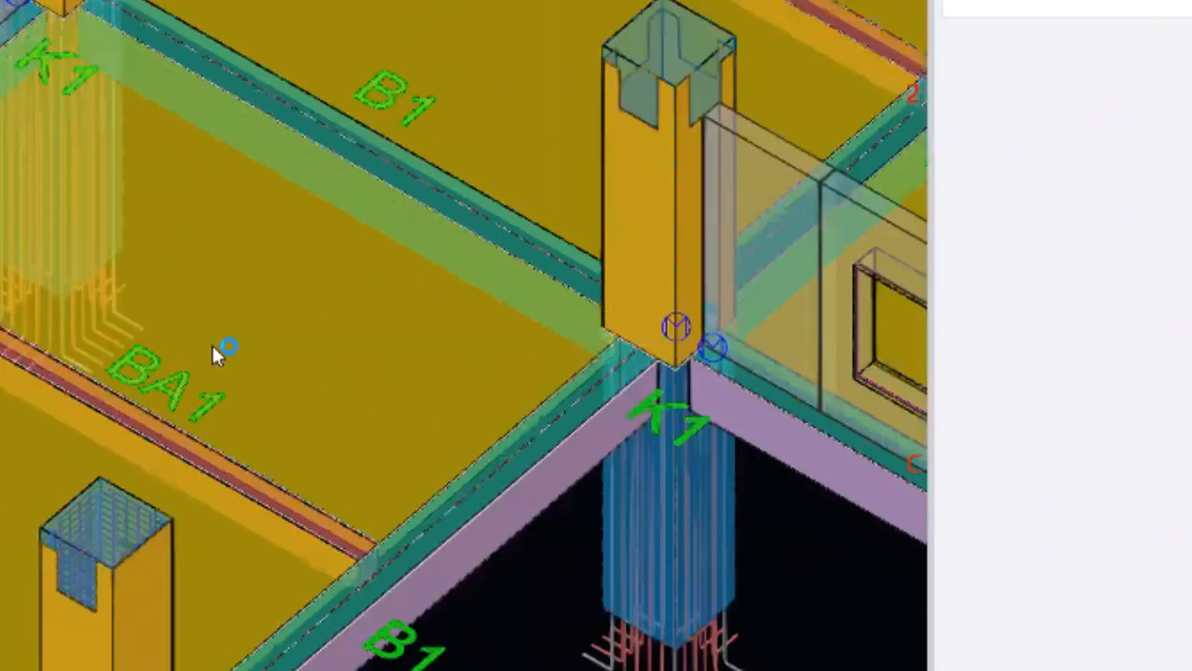
- Set the view's depth value to 500 and apply it, then check the rebars in the slab panel
{"action": "double_click", "coordinate": [8, 9]}
{"action": "left_click_drag", "start_coordinate": [749, 252], "coordinate": [630, 252]}
{"action": "type", "text": "500"}
{"action": "left_click", "coordinate": [812, 378]}
{"action": "left_click", "coordinate": [513, 378]}
{"action": "scroll", "coordinate": [464, 336], "scroll_direction": "up", "scroll_amount": 6}
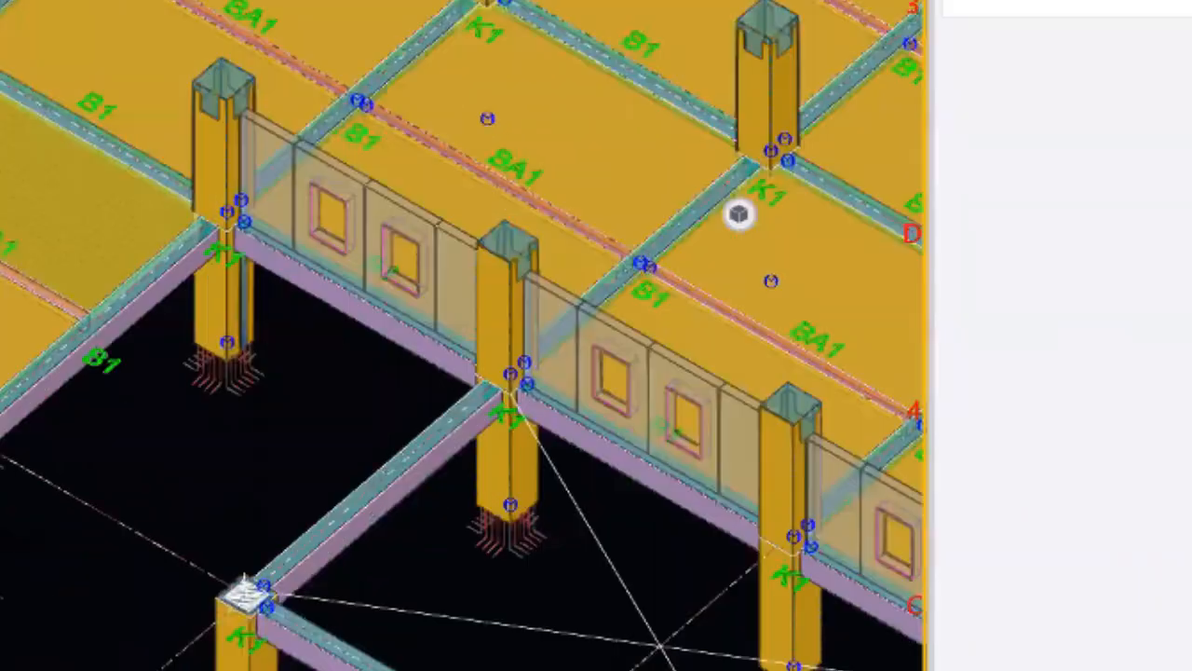
{"action": "scroll", "coordinate": [58, 221], "scroll_direction": "up", "scroll_amount": 5}
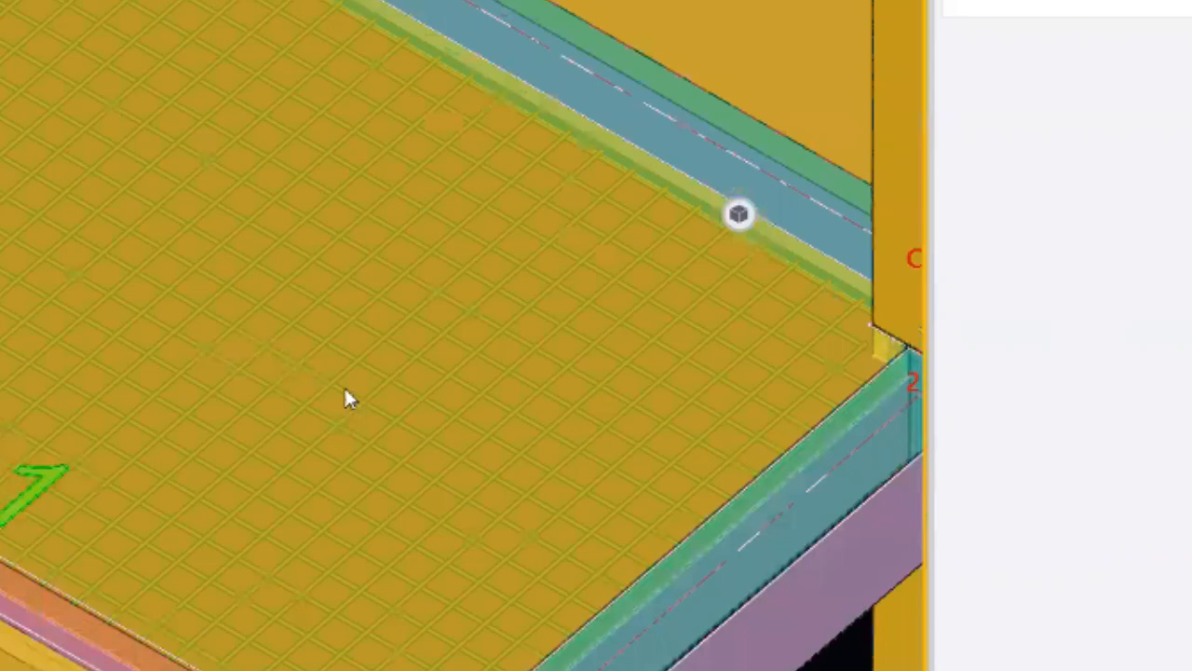
{"action": "scroll", "coordinate": [559, 575], "scroll_direction": "down", "scroll_amount": 2}
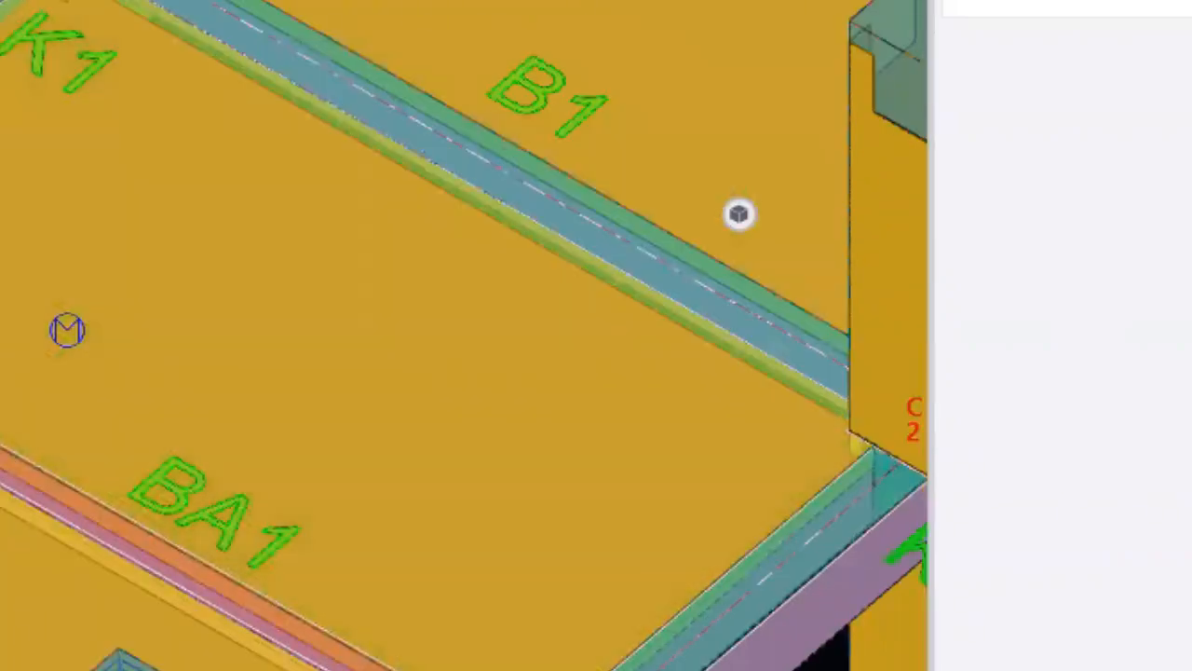
{"action": "scroll", "coordinate": [346, 363], "scroll_direction": "down", "scroll_amount": 2}
- Create rebars in both axes on the top and bottom faces of the slab panel between beams B1 and BA1
{"action": "left_click", "coordinate": [751, 220]}
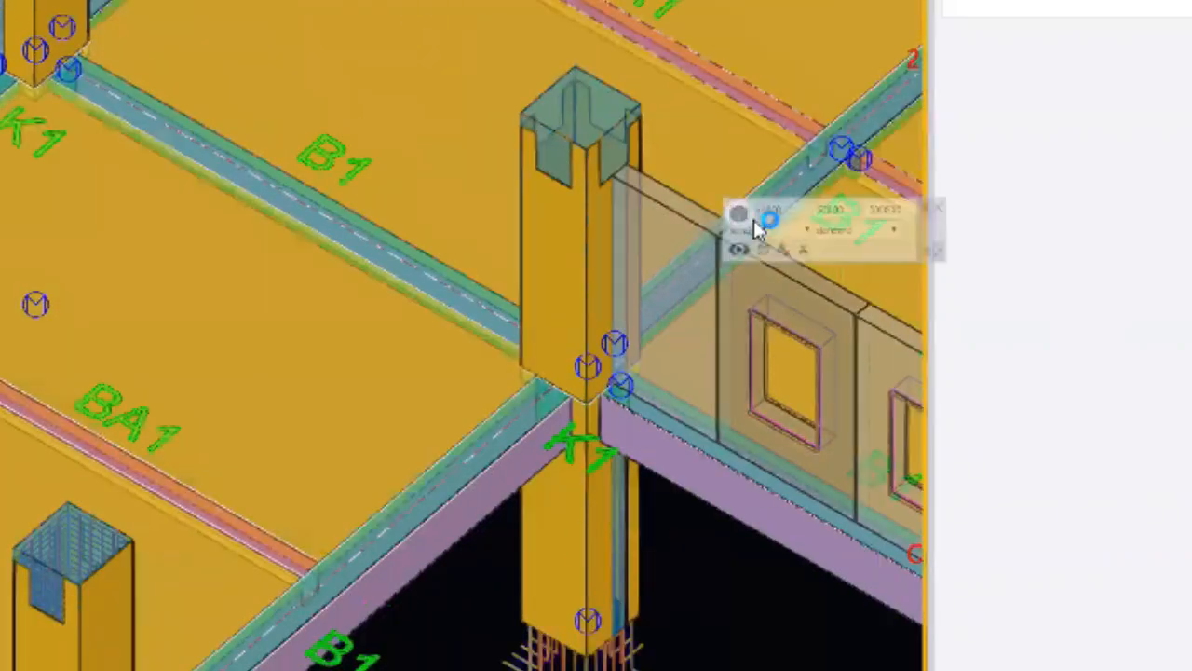
{"action": "left_click", "coordinate": [745, 298]}
{"action": "left_click_drag", "start_coordinate": [767, 247], "coordinate": [549, 239]}
{"action": "left_click", "coordinate": [523, 389]}
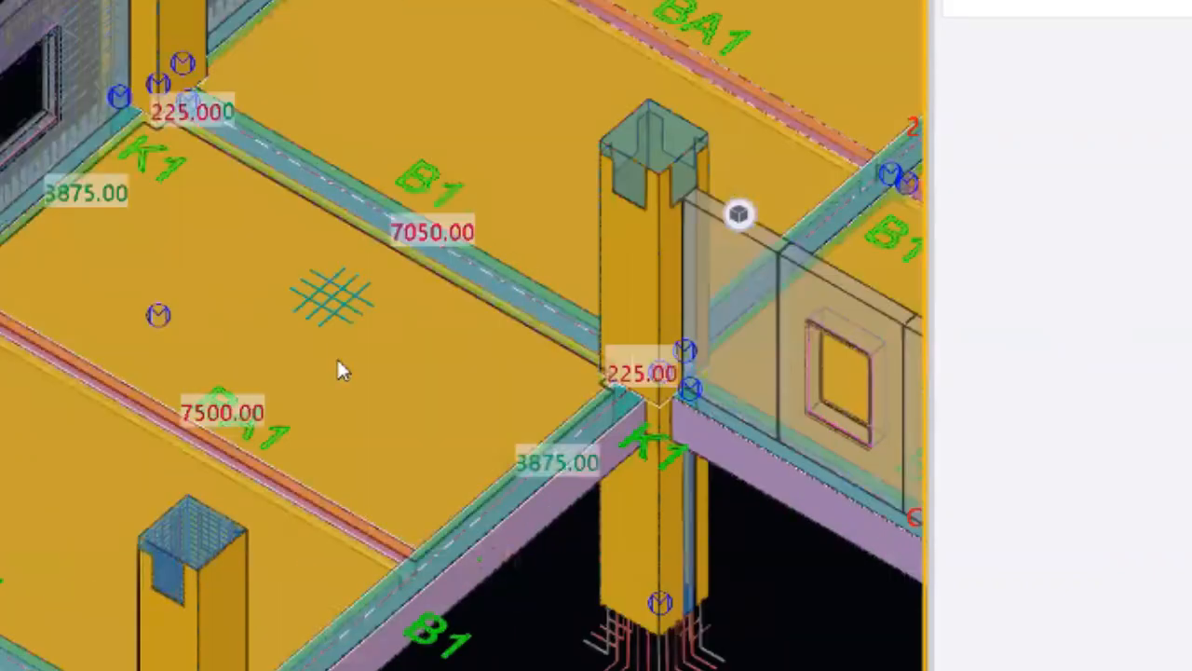
{"action": "scroll", "coordinate": [340, 365], "scroll_direction": "up", "scroll_amount": 2}
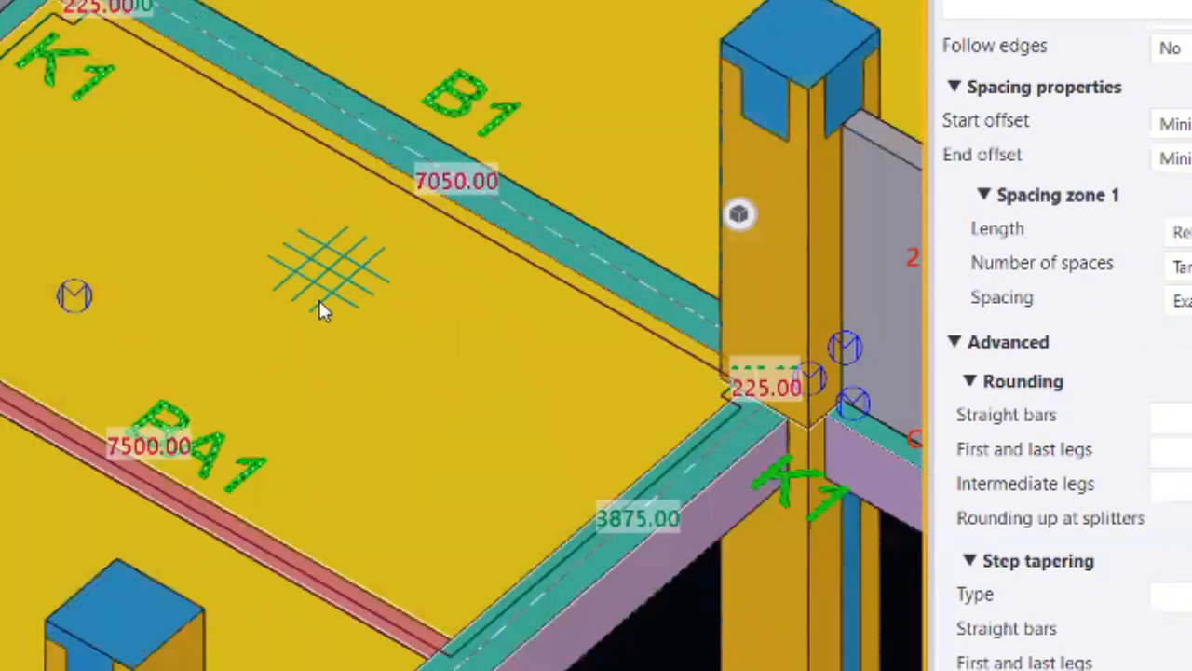
{"action": "left_click", "coordinate": [319, 301]}
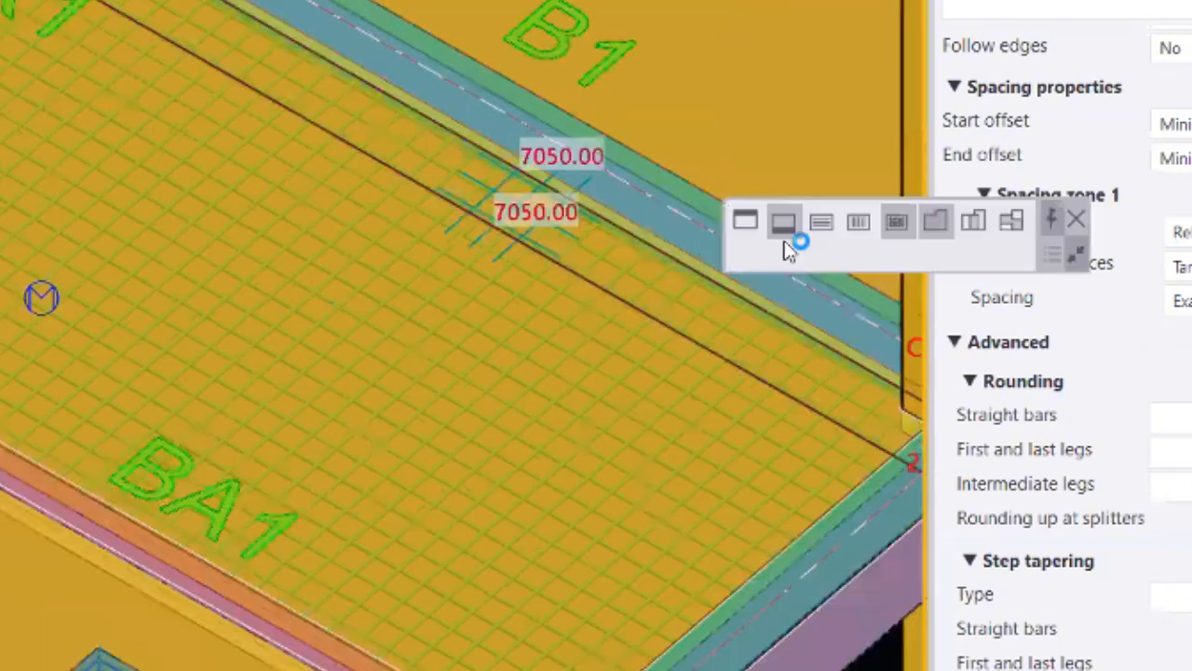
{"action": "left_click", "coordinate": [751, 225]}
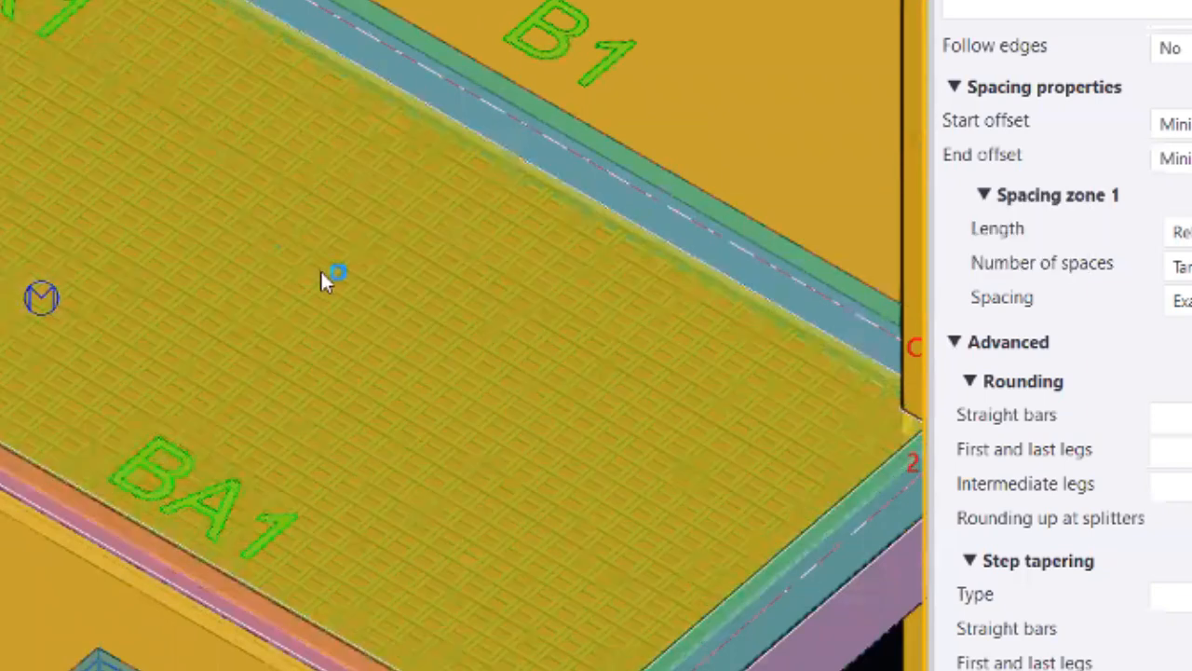
- Examine the slab panel's top and bottom rebar layers close up, from above and from several oblique angles
{"action": "scroll", "coordinate": [397, 298], "scroll_direction": "up", "scroll_amount": 5}
{"action": "middle_click_drag", "start_coordinate": [399, 298], "coordinate": [471, 328]}
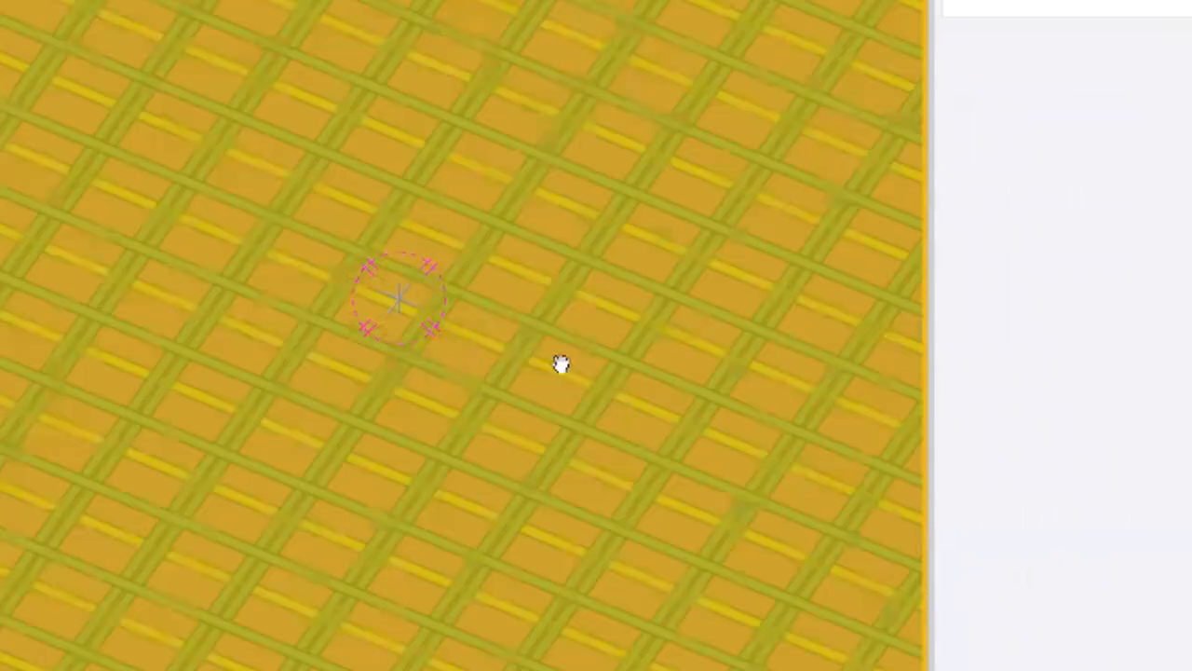
{"action": "scroll", "coordinate": [564, 387], "scroll_direction": "down", "scroll_amount": 3}
{"action": "scroll", "coordinate": [570, 445], "scroll_direction": "down", "scroll_amount": 5}
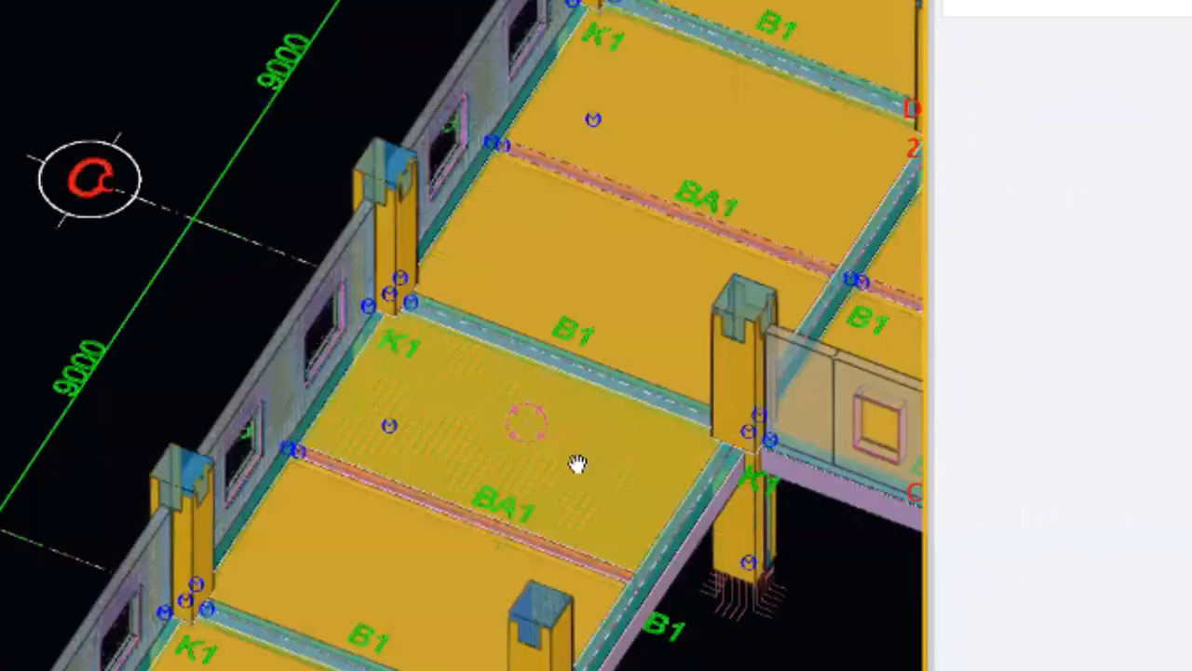
{"action": "scroll", "coordinate": [441, 460], "scroll_direction": "up", "scroll_amount": 4}
{"action": "scroll", "coordinate": [456, 471], "scroll_direction": "up", "scroll_amount": 2}
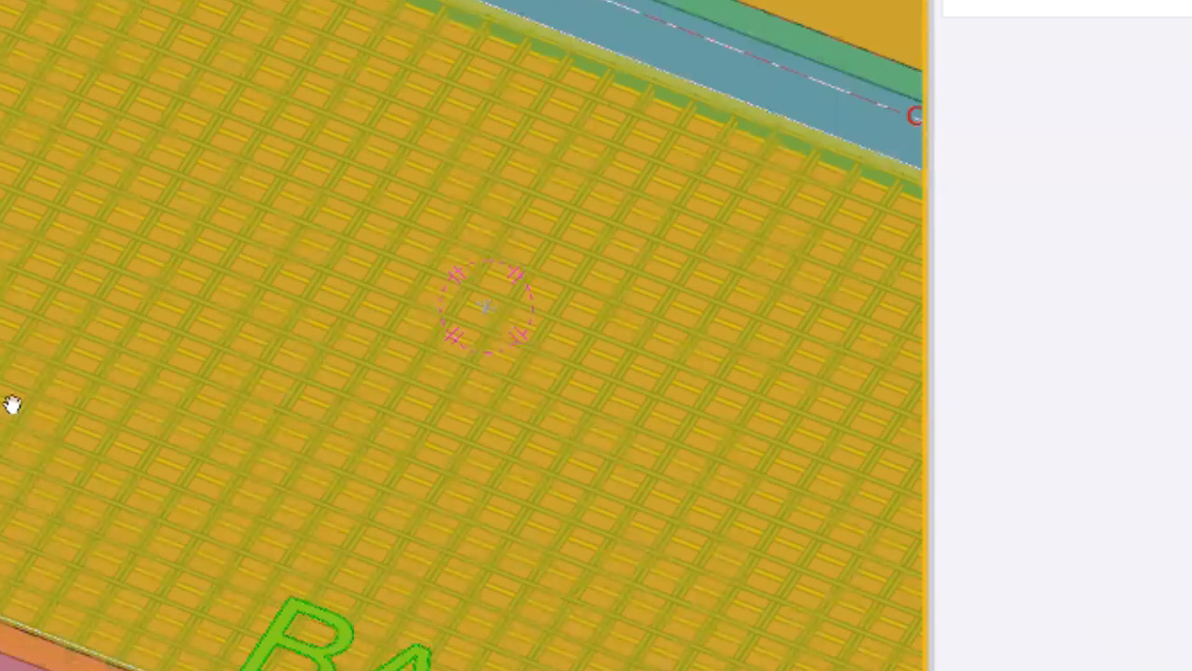
{"action": "scroll", "coordinate": [155, 386], "scroll_direction": "down", "scroll_amount": 2}
{"action": "middle_click_drag", "start_coordinate": [279, 374], "coordinate": [775, 346], "text": "ctrl"}
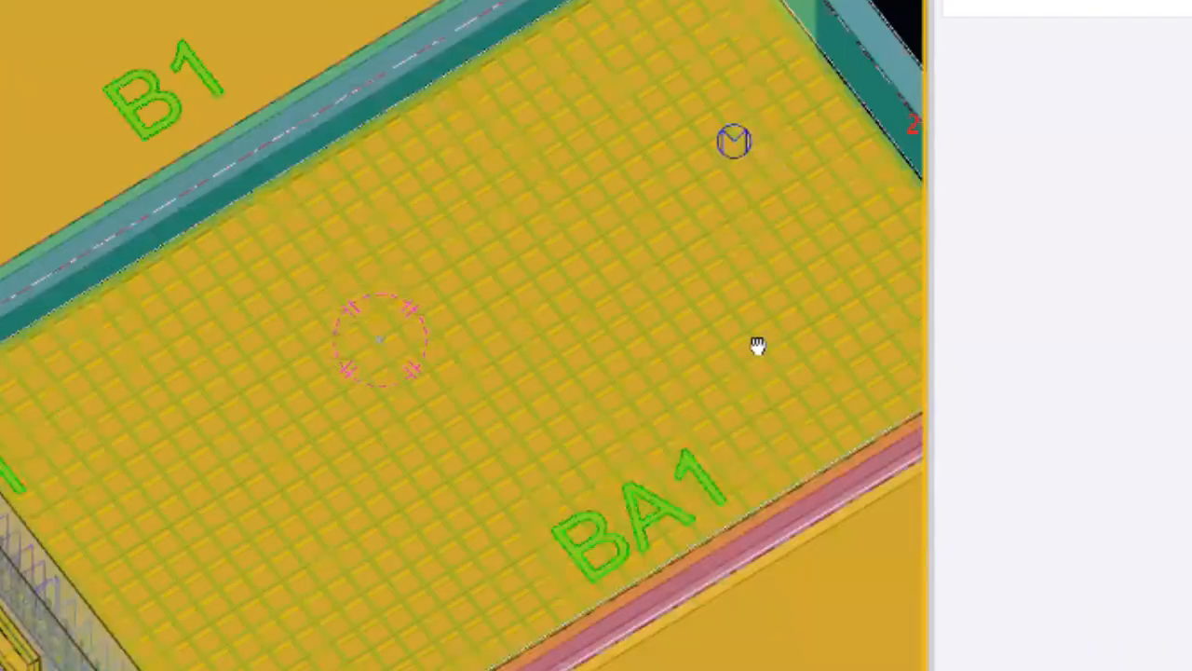
{"action": "middle_click_drag", "start_coordinate": [202, 318], "coordinate": [319, 320], "text": "ctrl"}
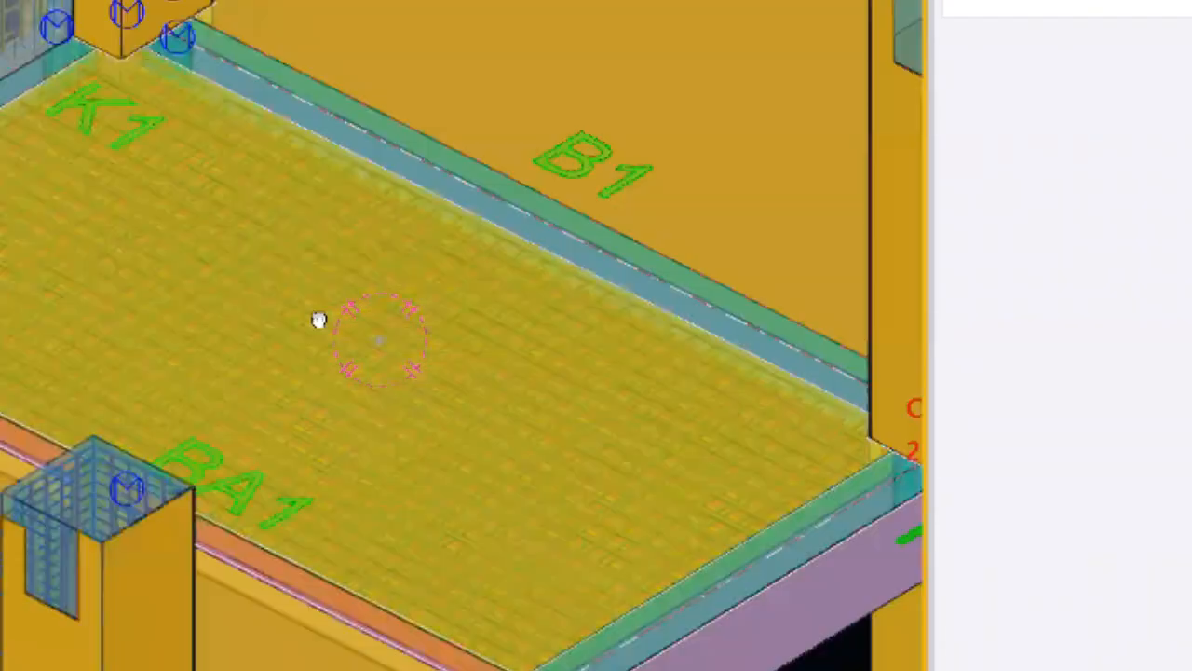
{"action": "middle_click_drag", "start_coordinate": [306, 270], "coordinate": [376, 553], "text": "ctrl"}
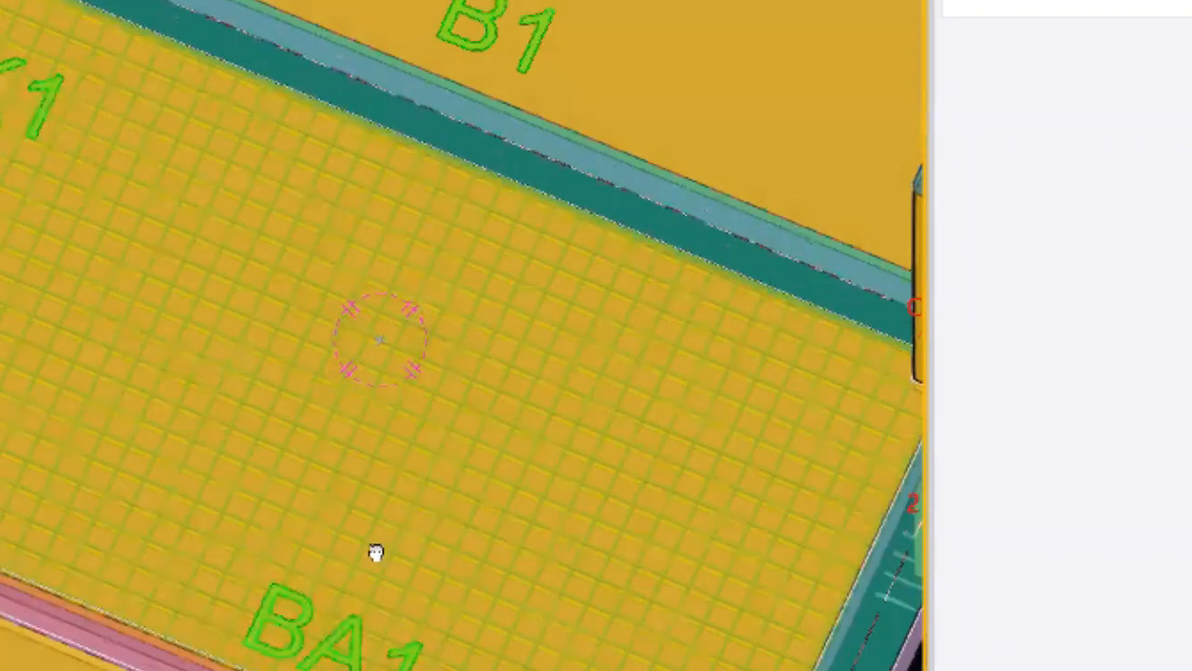
{"action": "middle_click_drag", "start_coordinate": [183, 353], "coordinate": [193, 312], "text": "ctrl"}
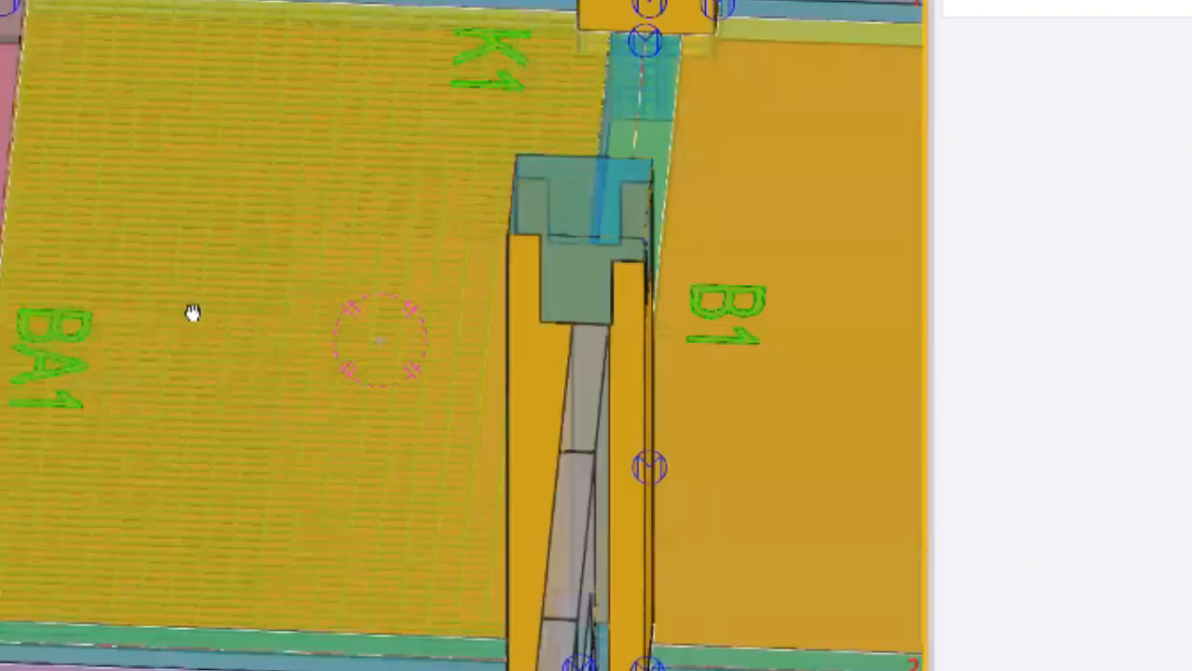
{"action": "middle_click_drag", "start_coordinate": [317, 361], "coordinate": [353, 426], "text": "ctrl"}
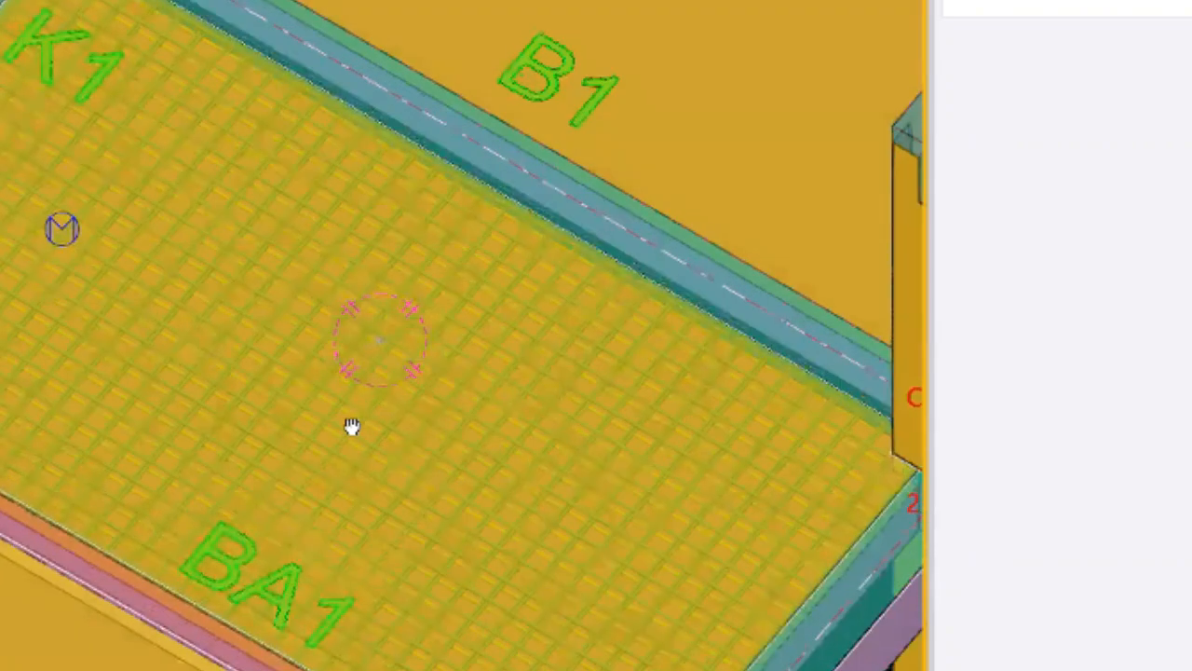
{"action": "middle_click_drag", "start_coordinate": [337, 436], "coordinate": [448, 391], "text": "ctrl"}
{"action": "middle_click_drag", "start_coordinate": [354, 364], "coordinate": [314, 363], "text": "ctrl"}
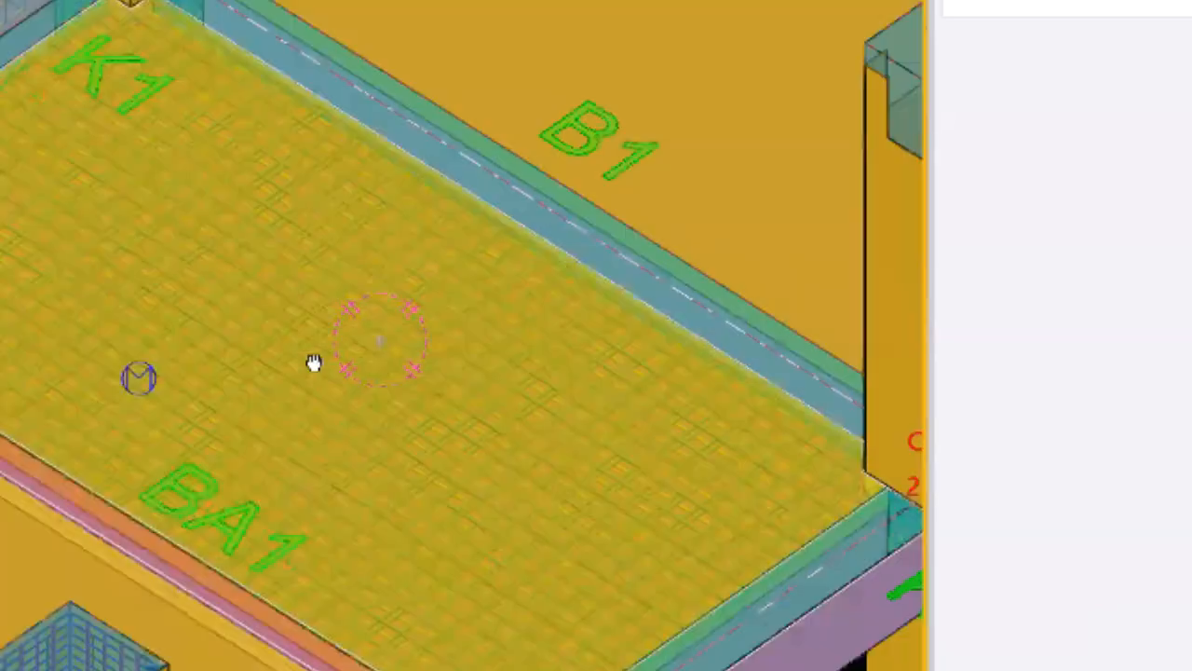
{"action": "middle_click_drag", "start_coordinate": [166, 287], "coordinate": [268, 329], "text": "ctrl"}
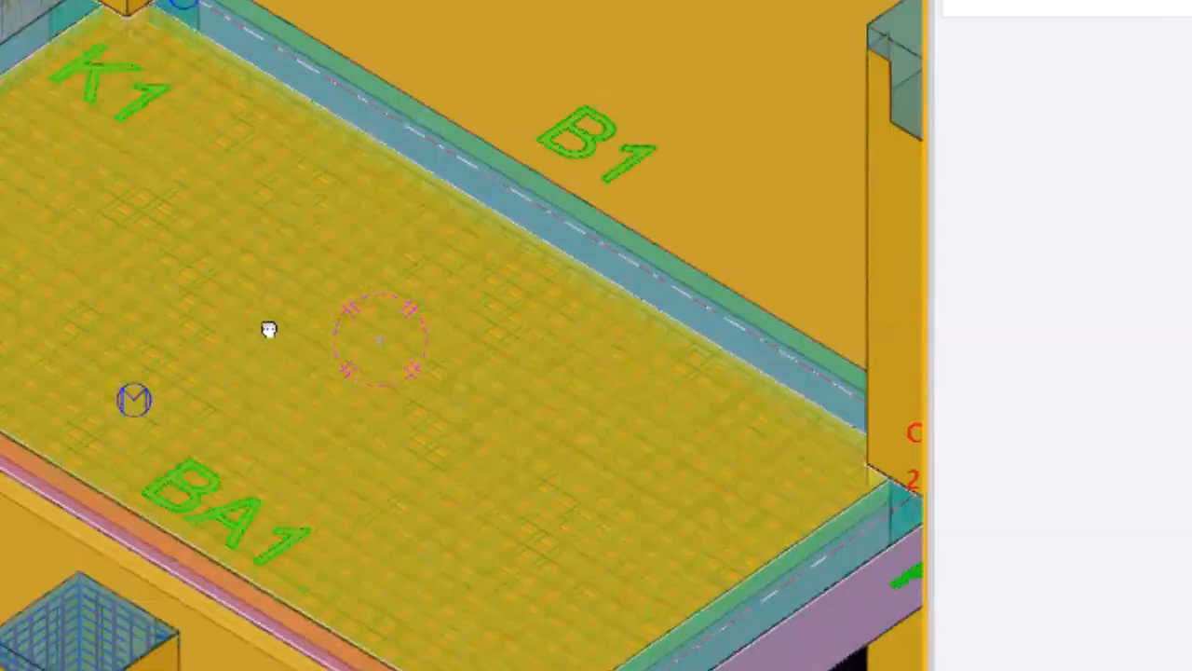
{"action": "middle_click_drag", "start_coordinate": [85, 235], "coordinate": [280, 324], "text": "ctrl"}
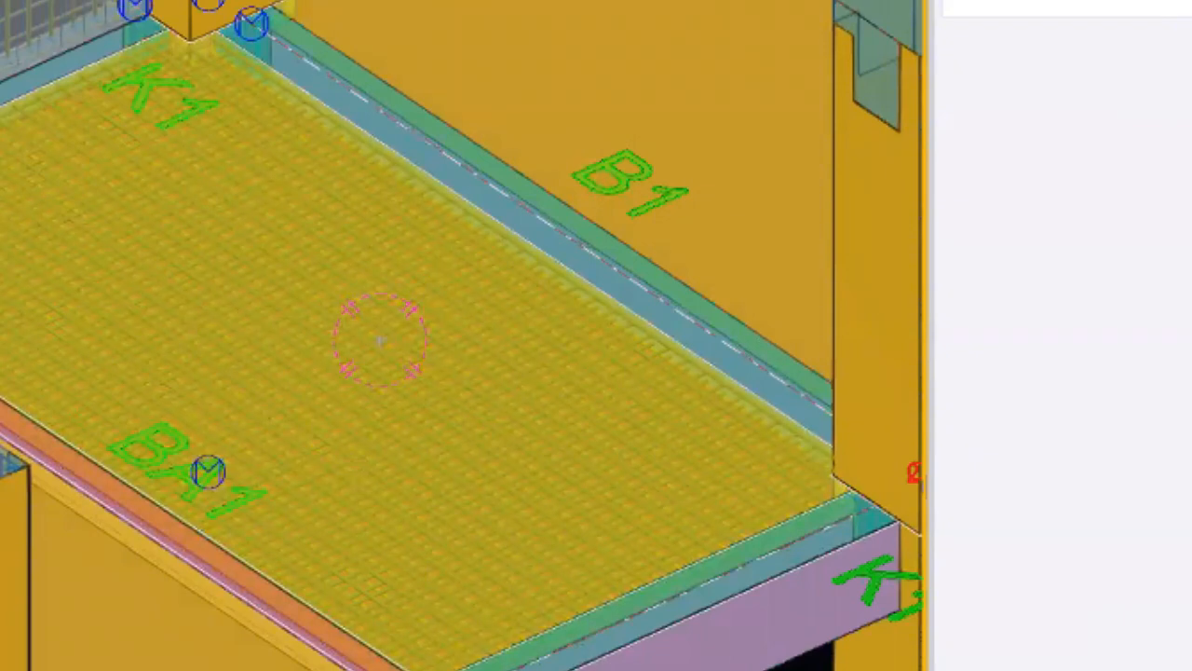
{"action": "scroll", "coordinate": [397, 540], "scroll_direction": "down", "scroll_amount": 2}
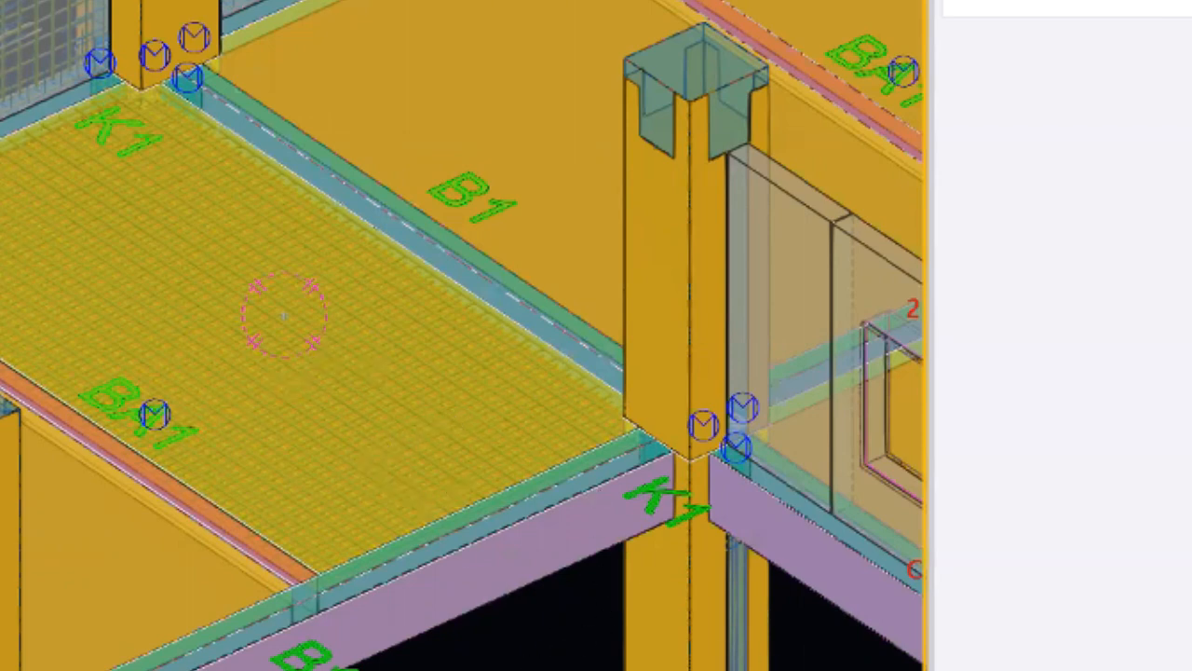
{"action": "scroll", "coordinate": [474, 341], "scroll_direction": "up", "scroll_amount": 2}
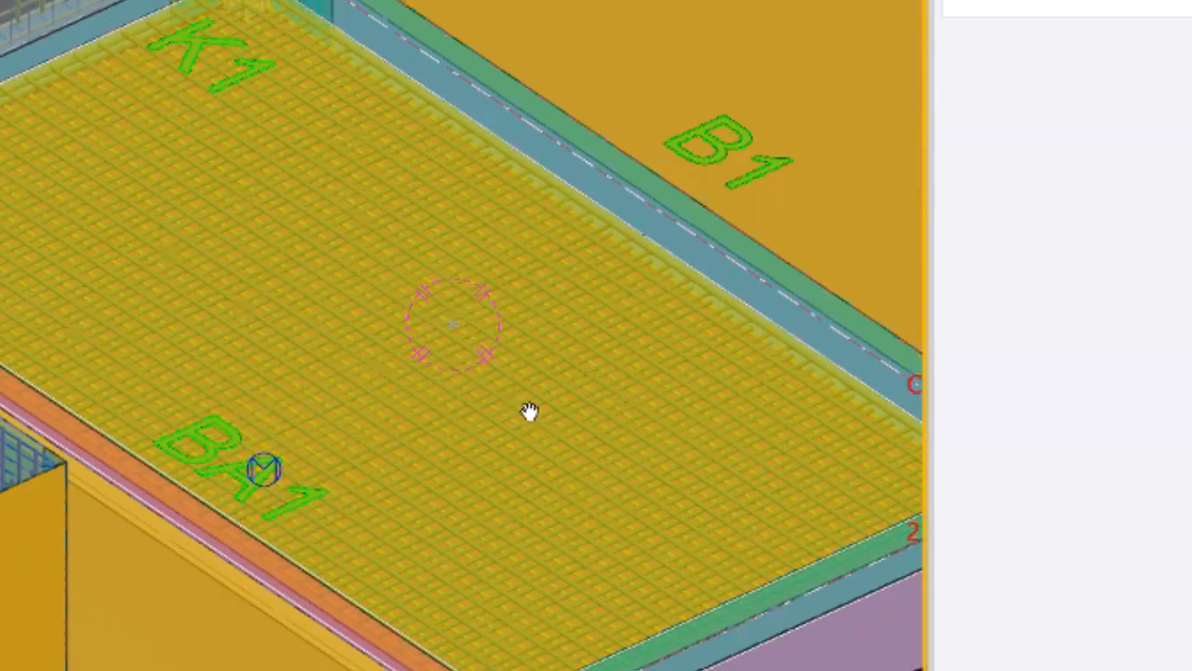
{"action": "scroll", "coordinate": [531, 418], "scroll_direction": "down", "scroll_amount": 2}
{"action": "scroll", "coordinate": [487, 449], "scroll_direction": "up", "scroll_amount": 3}
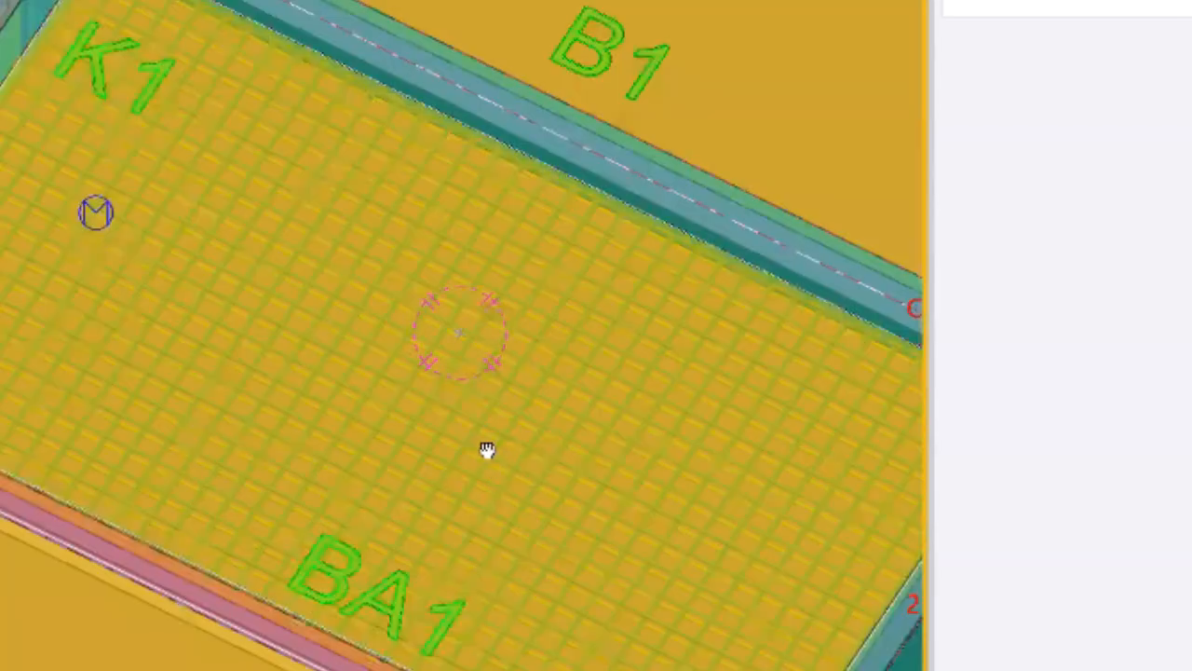
{"action": "middle_click_drag", "start_coordinate": [276, 373], "coordinate": [442, 420], "text": "ctrl"}
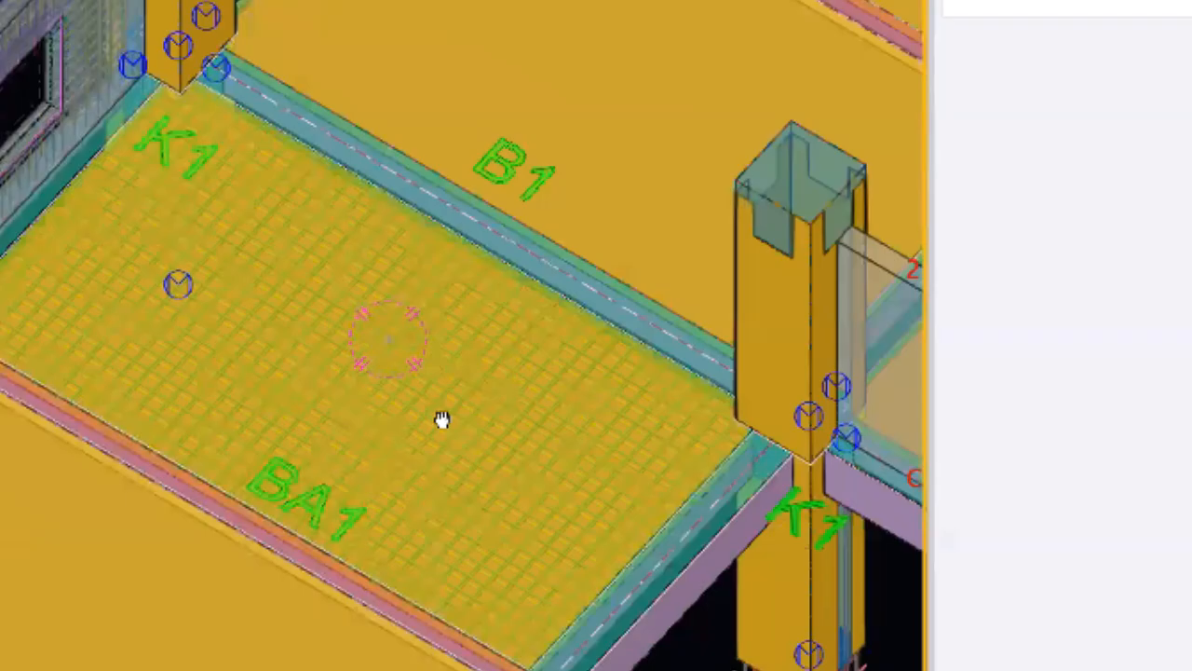
{"action": "middle_click_drag", "start_coordinate": [466, 464], "coordinate": [383, 362], "text": "ctrl"}
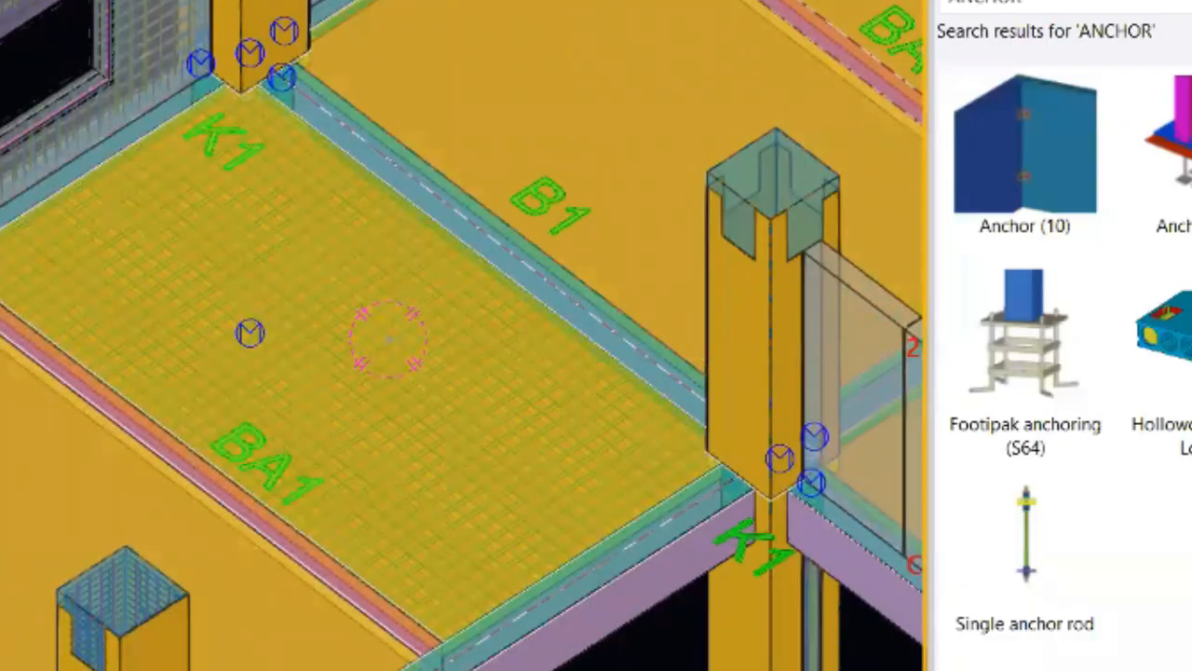
- Search the component catalog for "two" and open the OneWay TwoWay Slab settings
{"action": "left_click_drag", "start_coordinate": [1023, 2], "coordinate": [781, 7]}
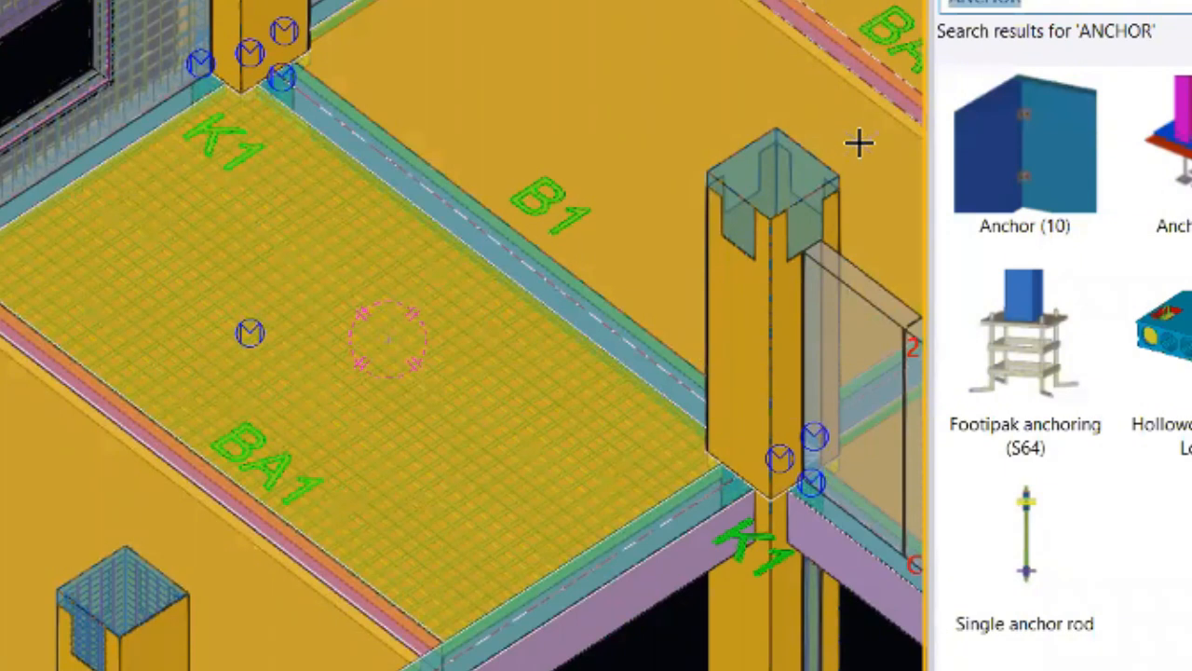
{"action": "key", "text": "Caps_Lock"}
{"action": "type", "text": "two"}
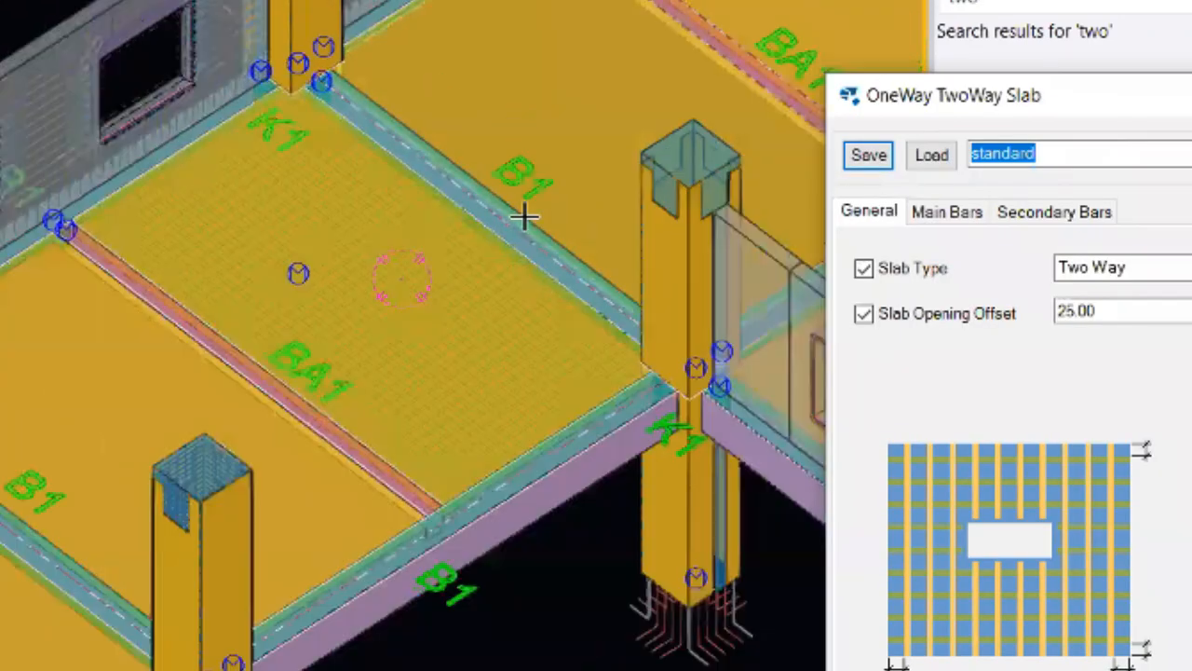
{"action": "scroll", "coordinate": [525, 217], "scroll_direction": "down", "scroll_amount": 2}
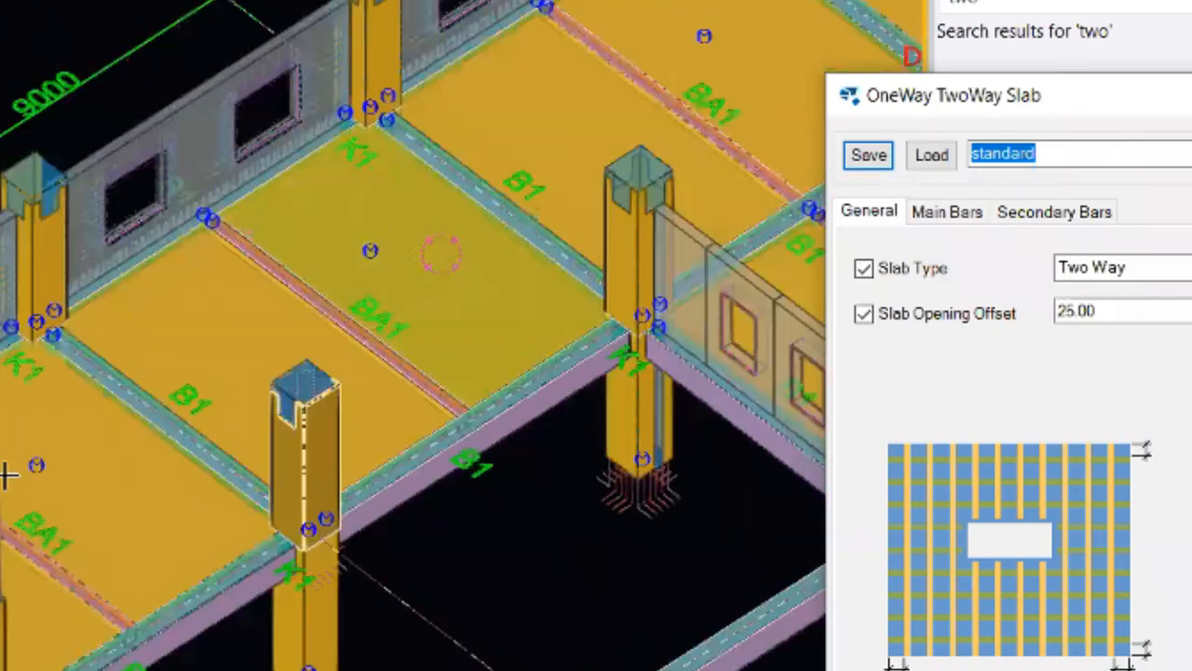
{"action": "scroll", "coordinate": [8, 476], "scroll_direction": "up", "scroll_amount": 3}
{"action": "middle_click_drag", "start_coordinate": [365, 293], "coordinate": [80, 425]}
{"action": "scroll", "coordinate": [31, 455], "scroll_direction": "up", "scroll_amount": 1}
{"action": "scroll", "coordinate": [316, 352], "scroll_direction": "down", "scroll_amount": 1}
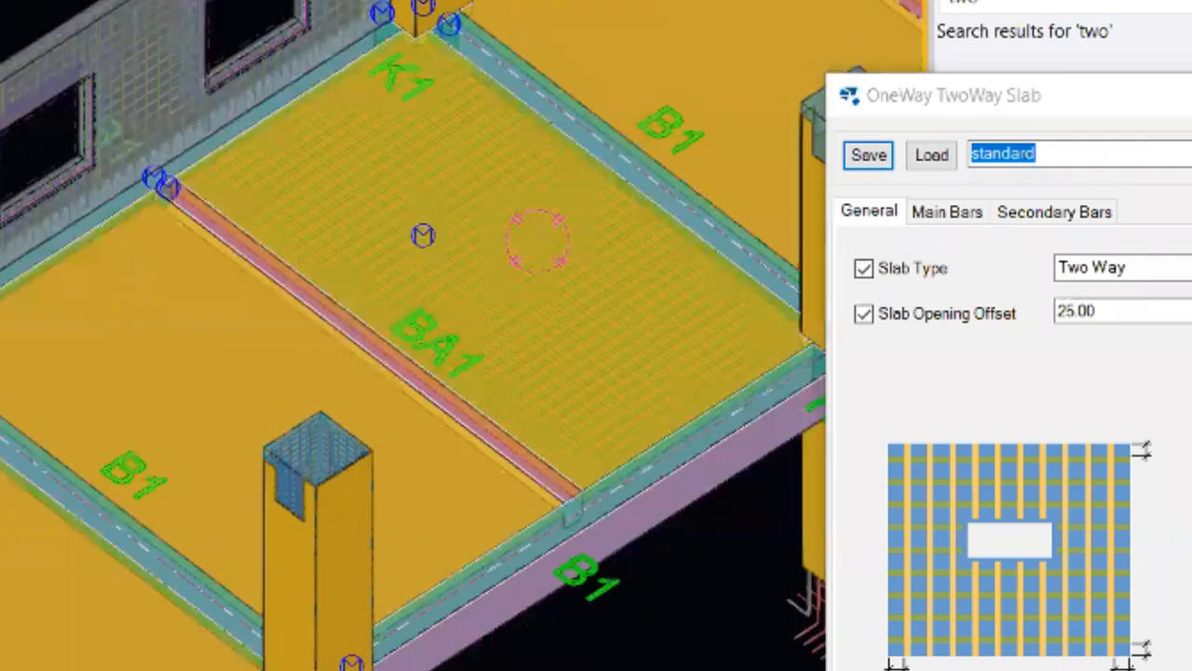
{"action": "scroll", "coordinate": [164, 410], "scroll_direction": "up", "scroll_amount": 1}
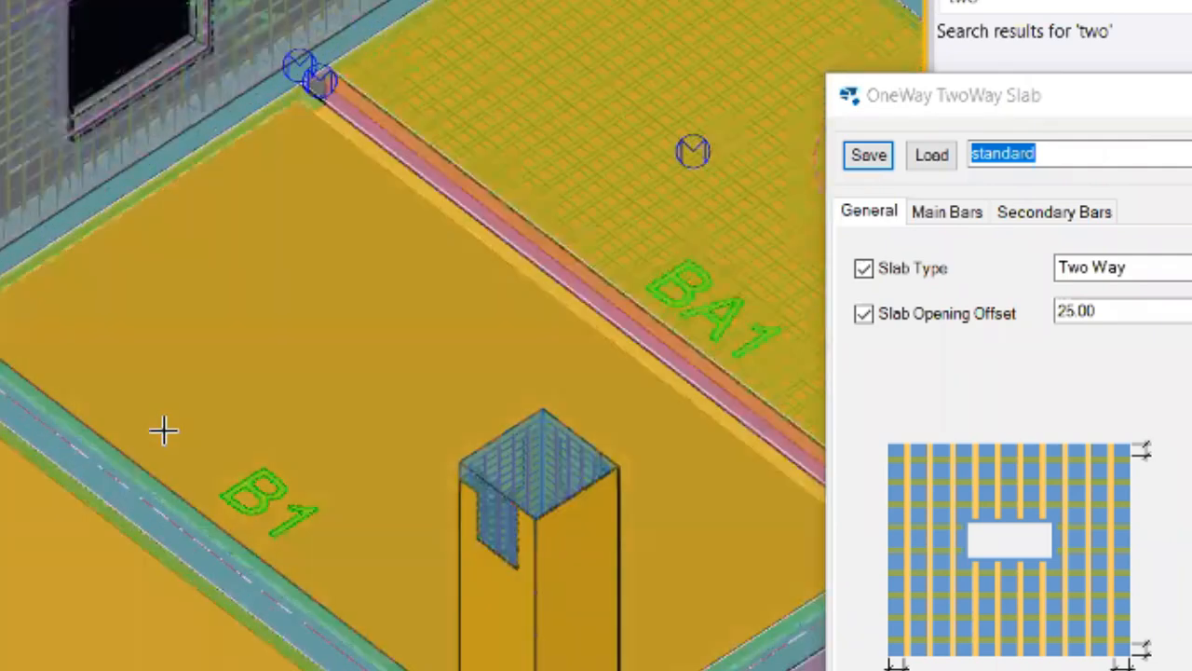
{"action": "scroll", "coordinate": [63, 241], "scroll_direction": "down", "scroll_amount": 1}
{"action": "scroll", "coordinate": [438, 670], "scroll_direction": "up", "scroll_amount": 1}
{"action": "middle_click_drag", "start_coordinate": [438, 669], "coordinate": [342, 627]}
{"action": "scroll", "coordinate": [308, 557], "scroll_direction": "up", "scroll_amount": 1}
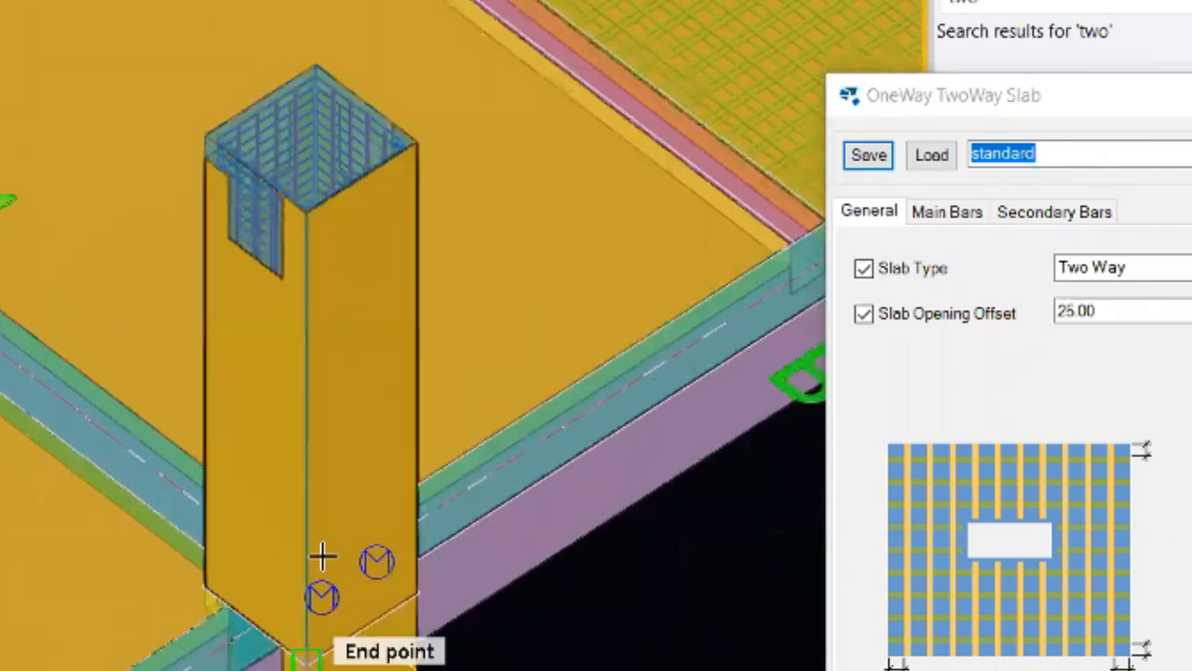
{"action": "scroll", "coordinate": [358, 400], "scroll_direction": "down", "scroll_amount": 1}
{"action": "scroll", "coordinate": [400, 433], "scroll_direction": "down", "scroll_amount": 1}
{"action": "middle_click_drag", "start_coordinate": [378, 479], "coordinate": [226, 399], "text": "ctrl"}
{"action": "scroll", "coordinate": [226, 399], "scroll_direction": "up", "scroll_amount": 2}
{"action": "scroll", "coordinate": [333, 331], "scroll_direction": "up", "scroll_amount": 1}
{"action": "left_click", "coordinate": [416, 308]}
{"action": "middle_click_drag", "start_coordinate": [231, 279], "coordinate": [527, 667]}
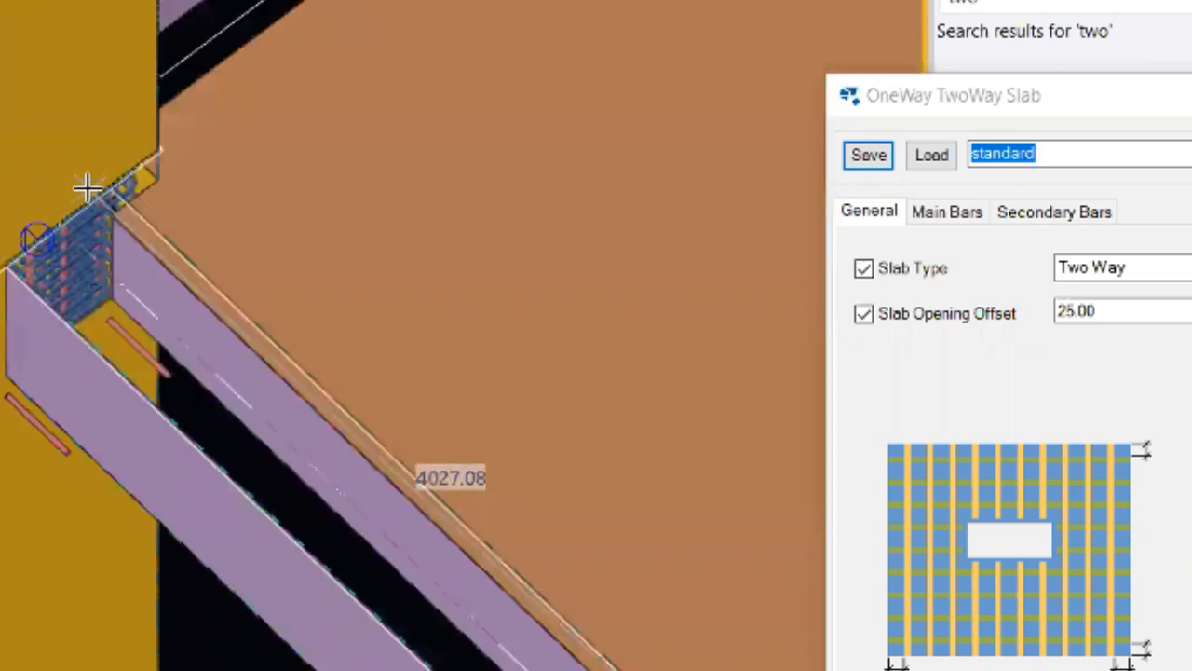
{"action": "scroll", "coordinate": [13, 177], "scroll_direction": "down", "scroll_amount": 3}
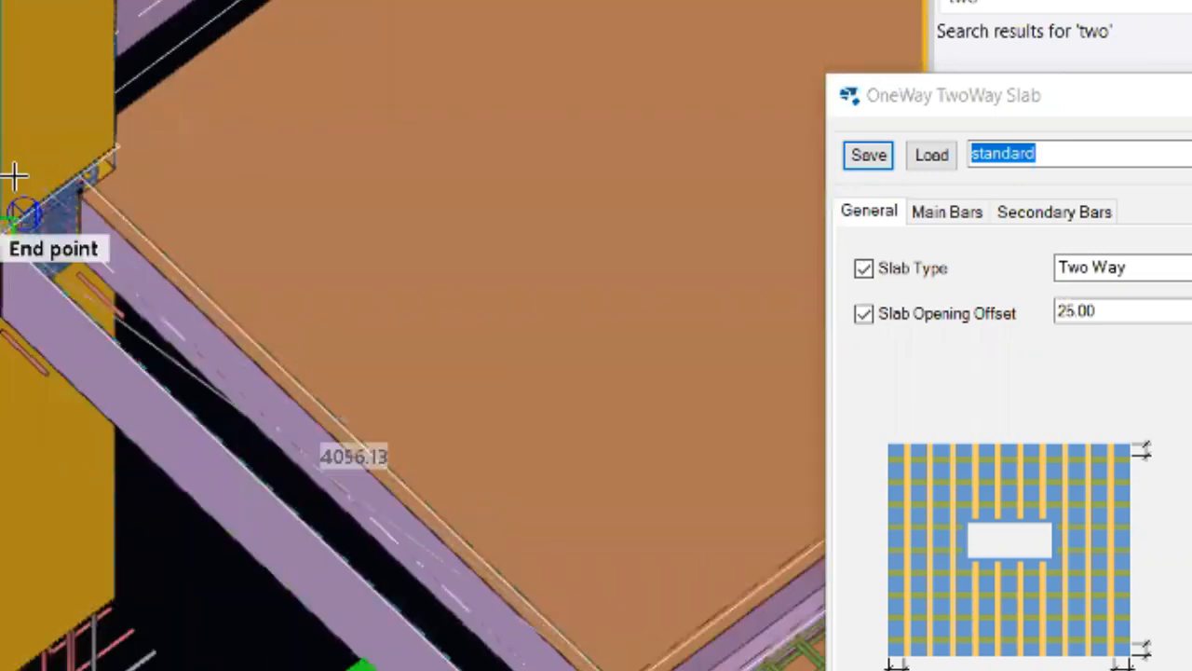
{"action": "middle_click", "coordinate": [311, 378]}
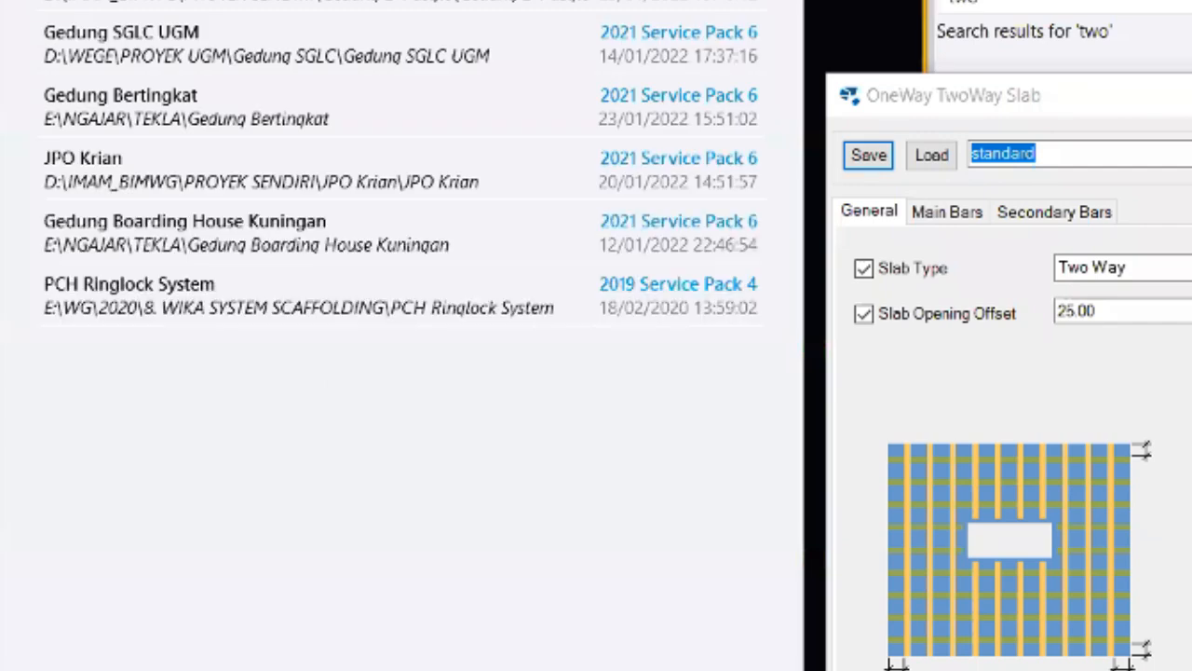
{"action": "key", "text": "alt+Tab"}
{"action": "scroll", "coordinate": [400, 401], "scroll_direction": "up", "scroll_amount": 4}
{"action": "scroll", "coordinate": [13, 482], "scroll_direction": "up", "scroll_amount": 5}
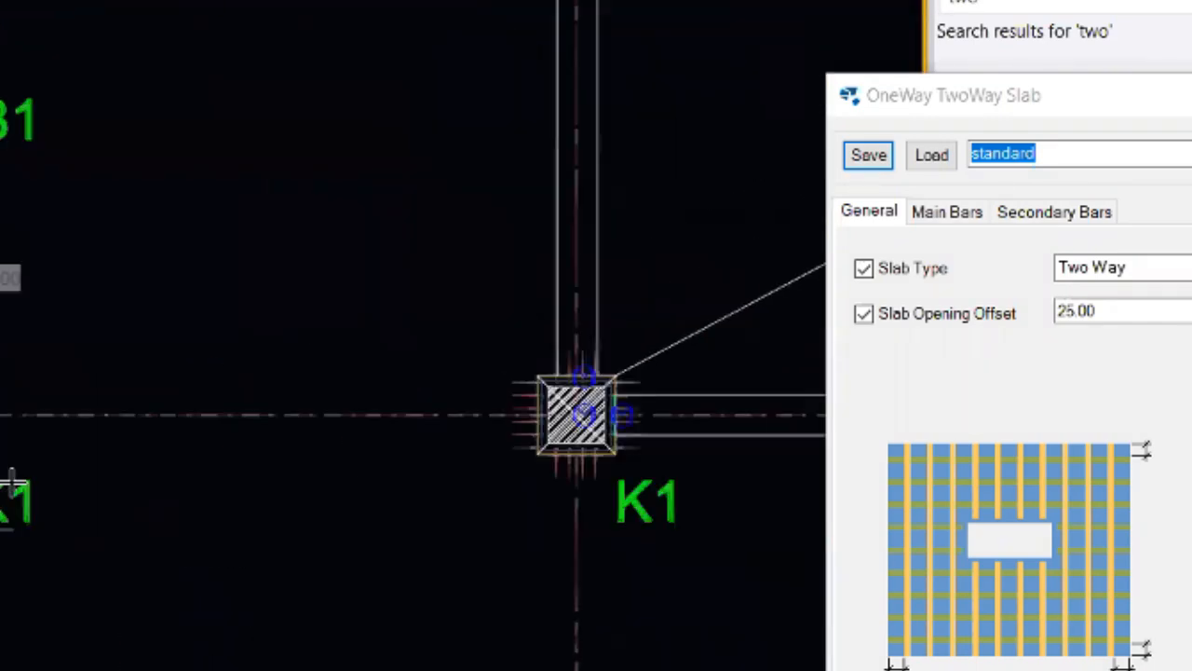
{"action": "scroll", "coordinate": [9, 459], "scroll_direction": "down", "scroll_amount": 1}
{"action": "right_click", "coordinate": [107, 247]}
{"action": "left_click", "coordinate": [184, 266]}
- Close the component settings and create the two-way slab reinforcement on the panel between beams BA1 and B1 in the shaded plan view
{"action": "scroll", "coordinate": [138, 375], "scroll_direction": "down", "scroll_amount": 1}
{"action": "key", "text": "ctrl+4"}
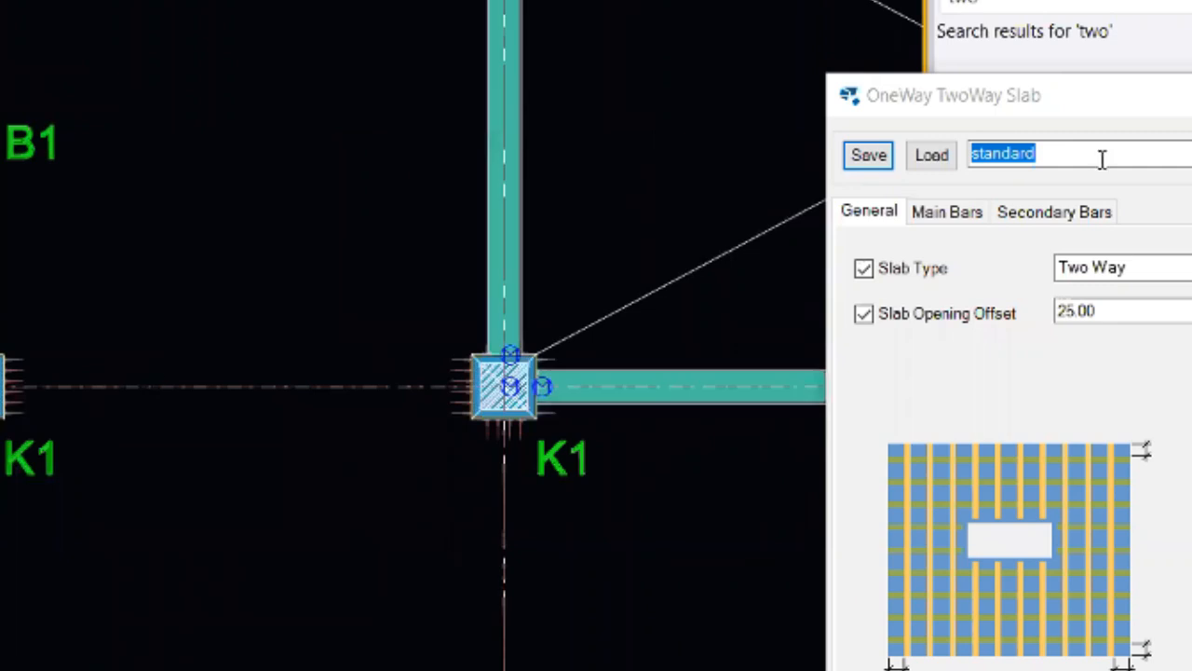
{"action": "left_click", "coordinate": [1190, 95]}
{"action": "middle_click_drag", "start_coordinate": [166, 270], "coordinate": [751, 278]}
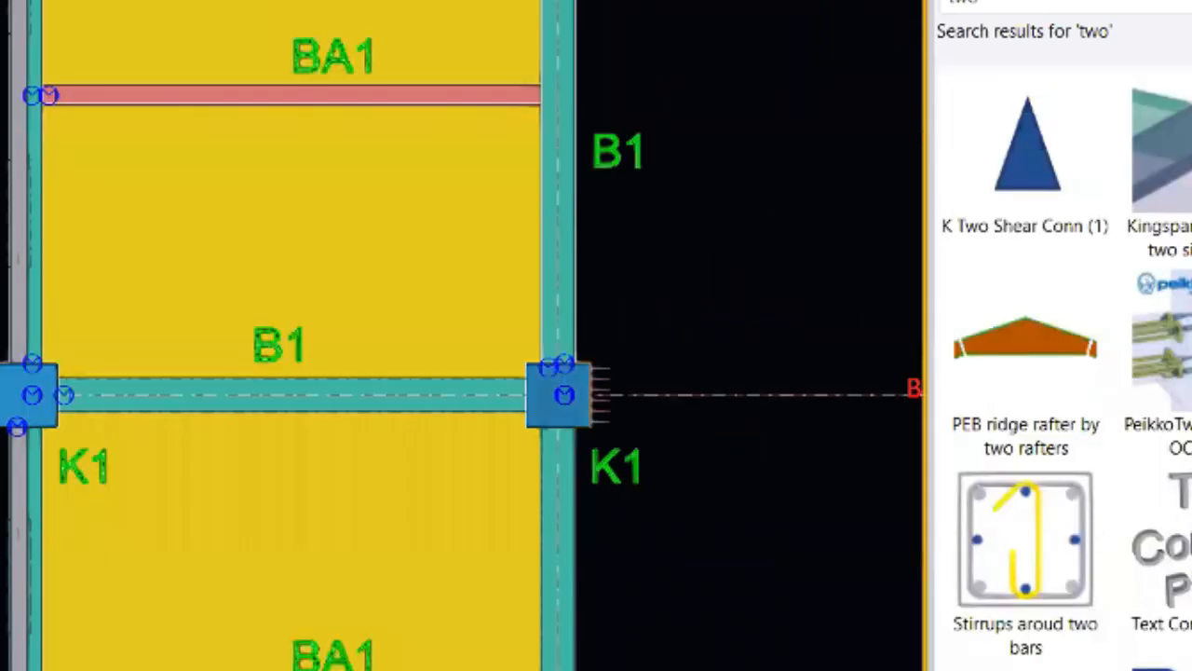
{"action": "scroll", "coordinate": [643, 186], "scroll_direction": "up", "scroll_amount": 3}
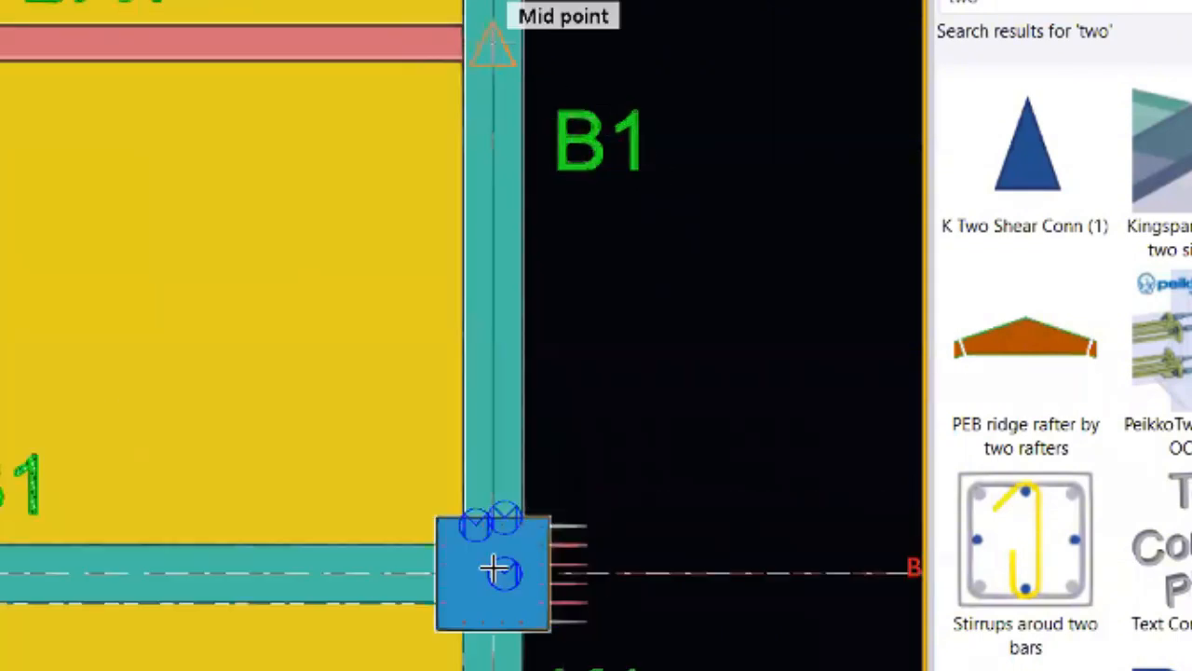
{"action": "scroll", "coordinate": [696, 540], "scroll_direction": "down", "scroll_amount": 1}
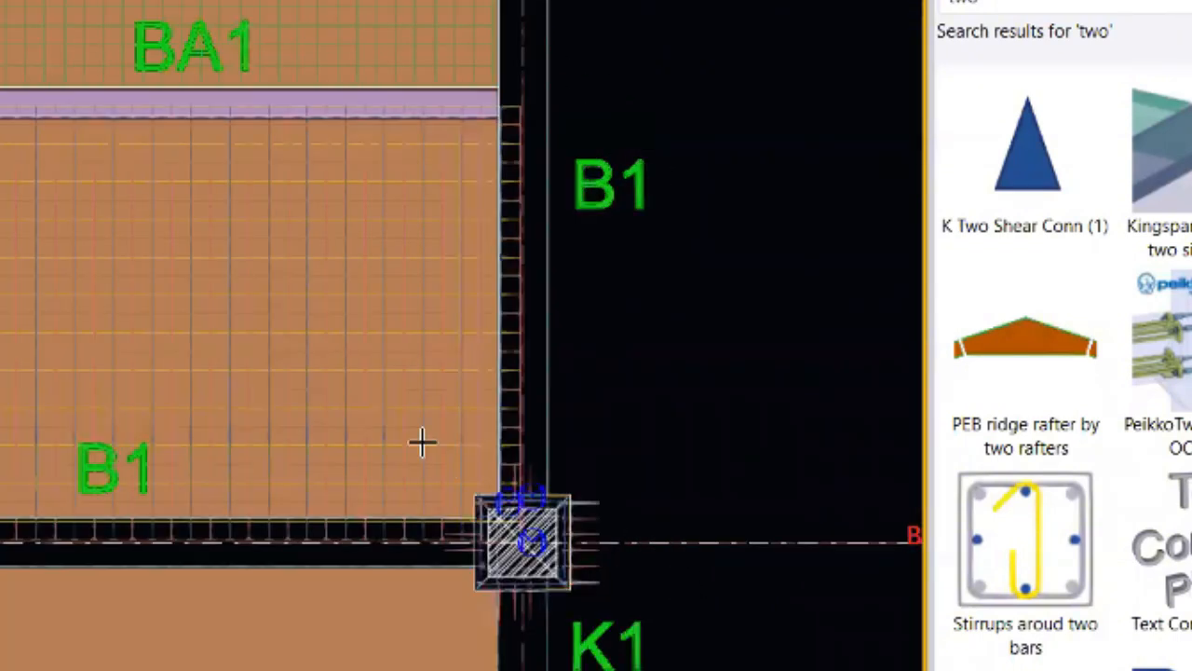
{"action": "key", "text": "ctrl+p"}
{"action": "right_click", "coordinate": [42, 176]}
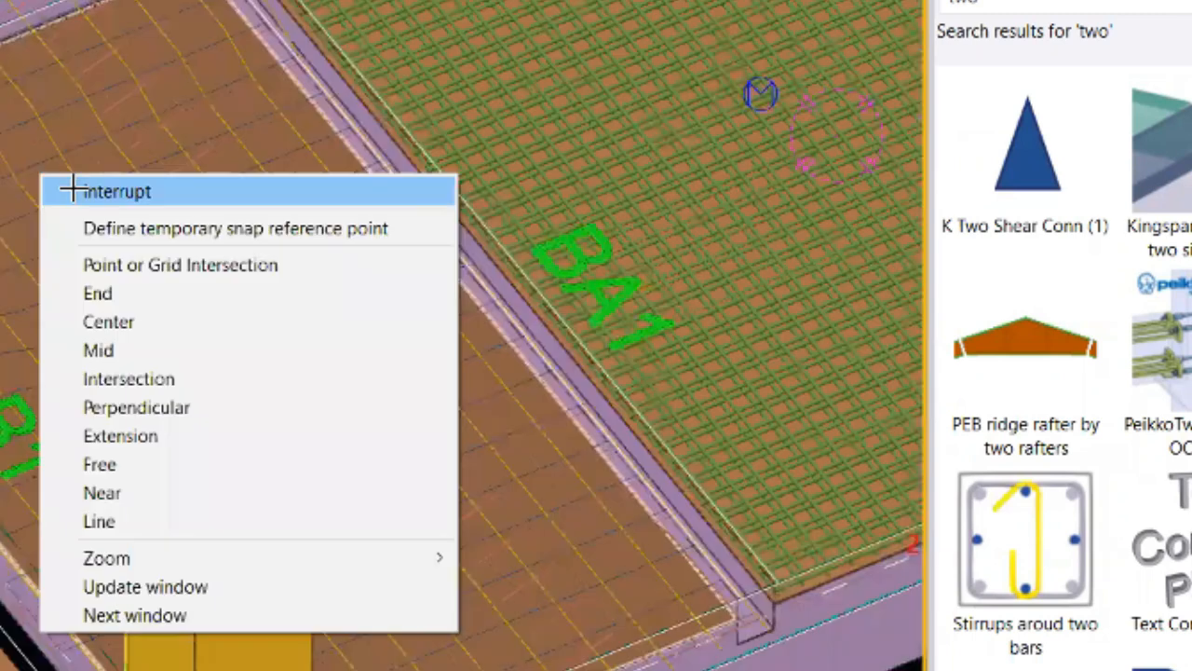
{"action": "left_click", "coordinate": [93, 191]}
- Open the new slab component's settings and choose an SD400 rebar from the catalog for the main bars
{"action": "scroll", "coordinate": [42, 270], "scroll_direction": "up", "scroll_amount": 5}
{"action": "double_click", "coordinate": [142, 385]}
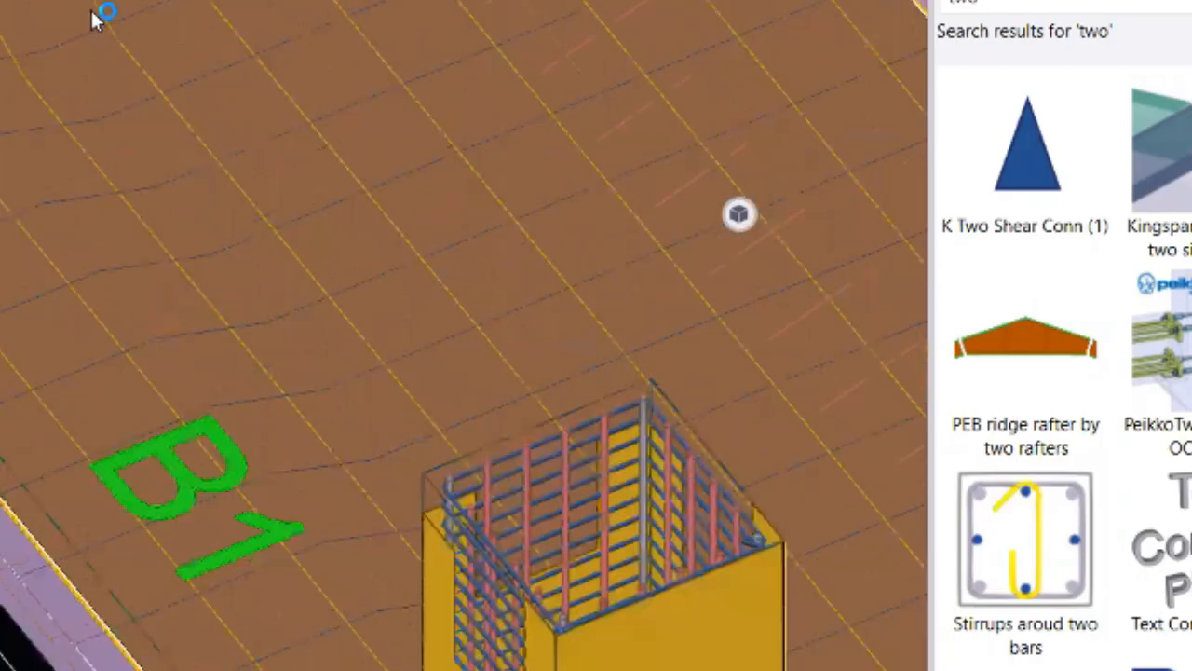
{"action": "scroll", "coordinate": [741, 535], "scroll_direction": "down", "scroll_amount": 3}
{"action": "scroll", "coordinate": [643, 438], "scroll_direction": "up", "scroll_amount": 3}
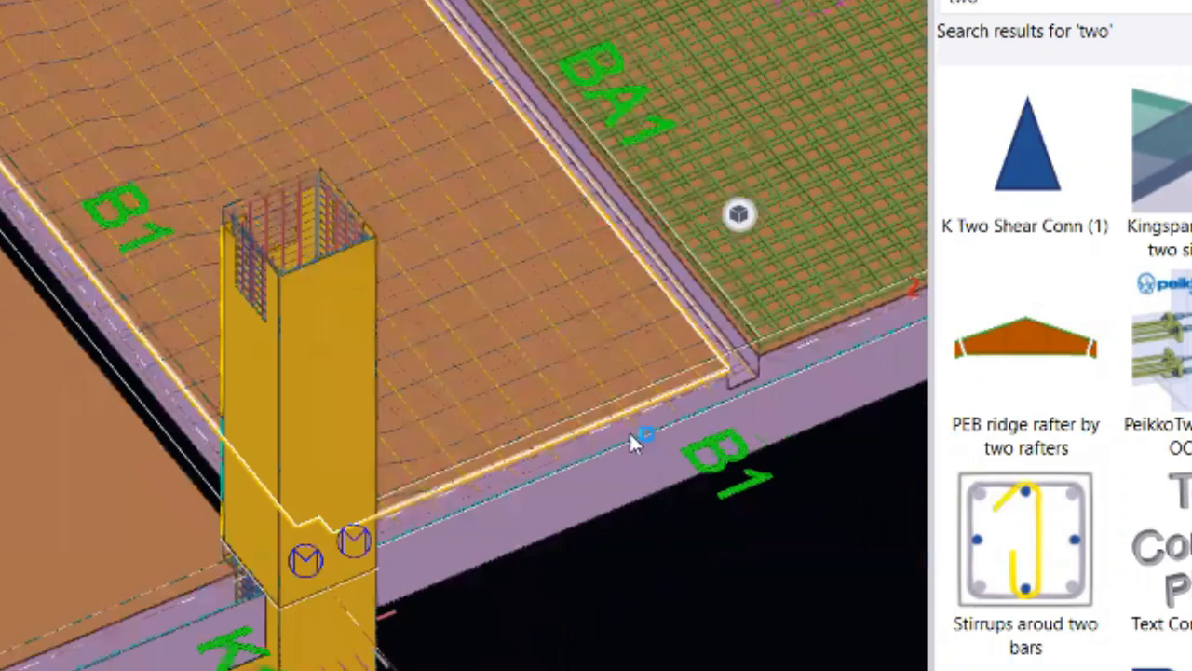
{"action": "scroll", "coordinate": [559, 345], "scroll_direction": "up", "scroll_amount": 3}
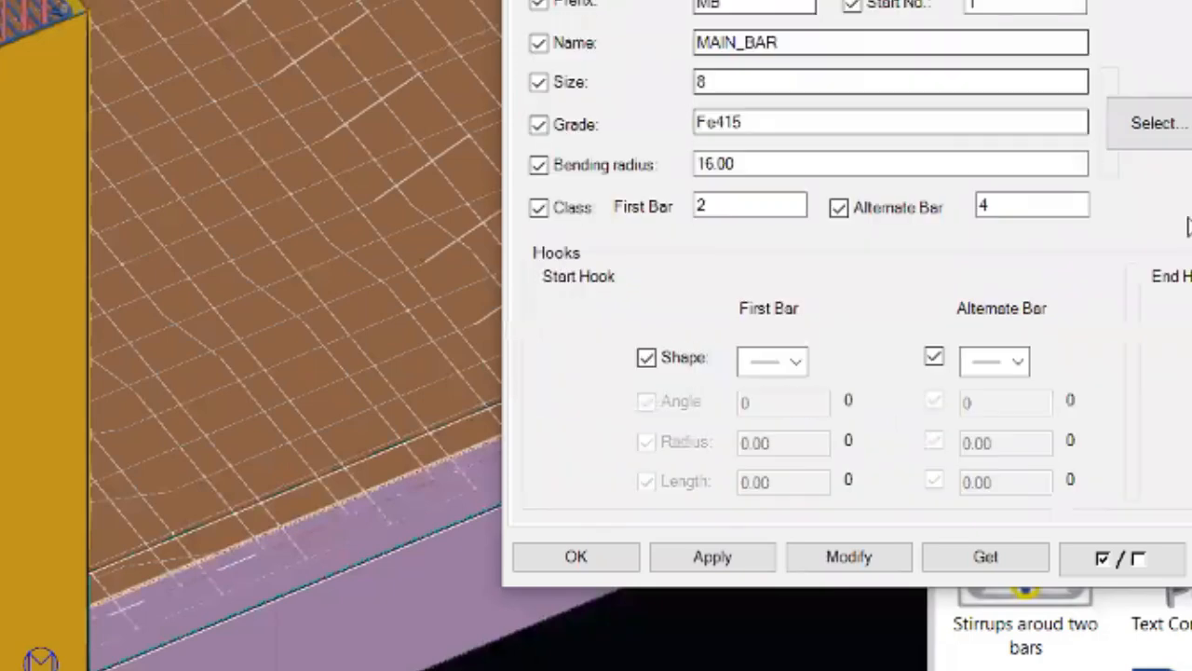
{"action": "left_click", "coordinate": [1160, 132]}
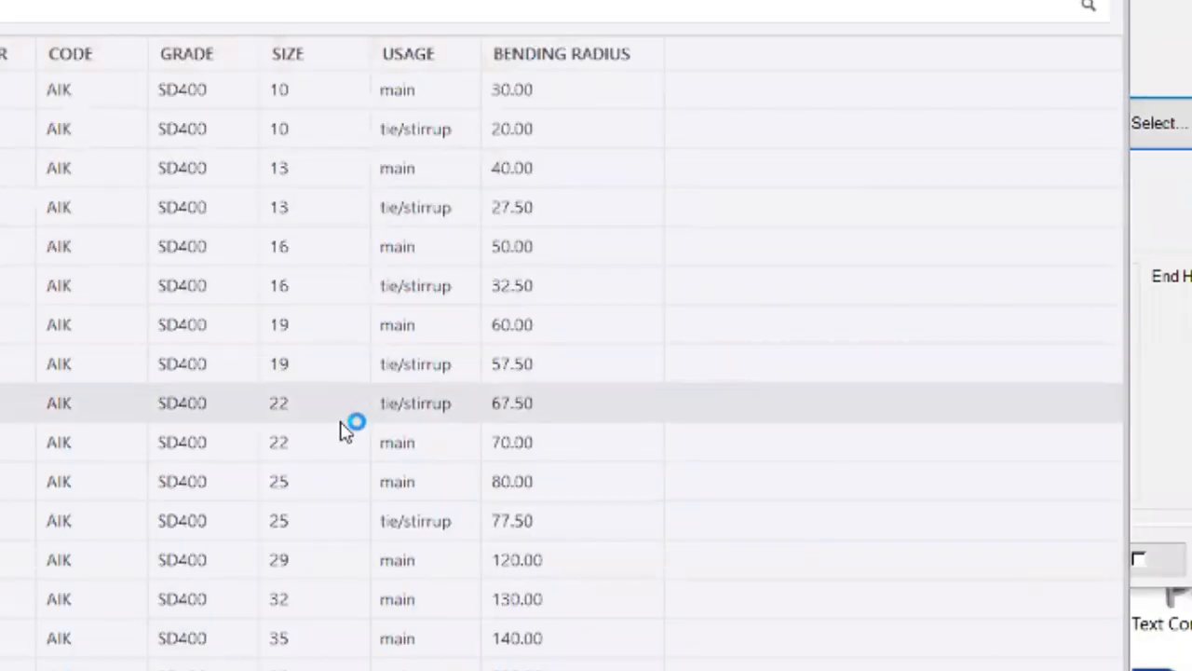
{"action": "double_click", "coordinate": [343, 441]}
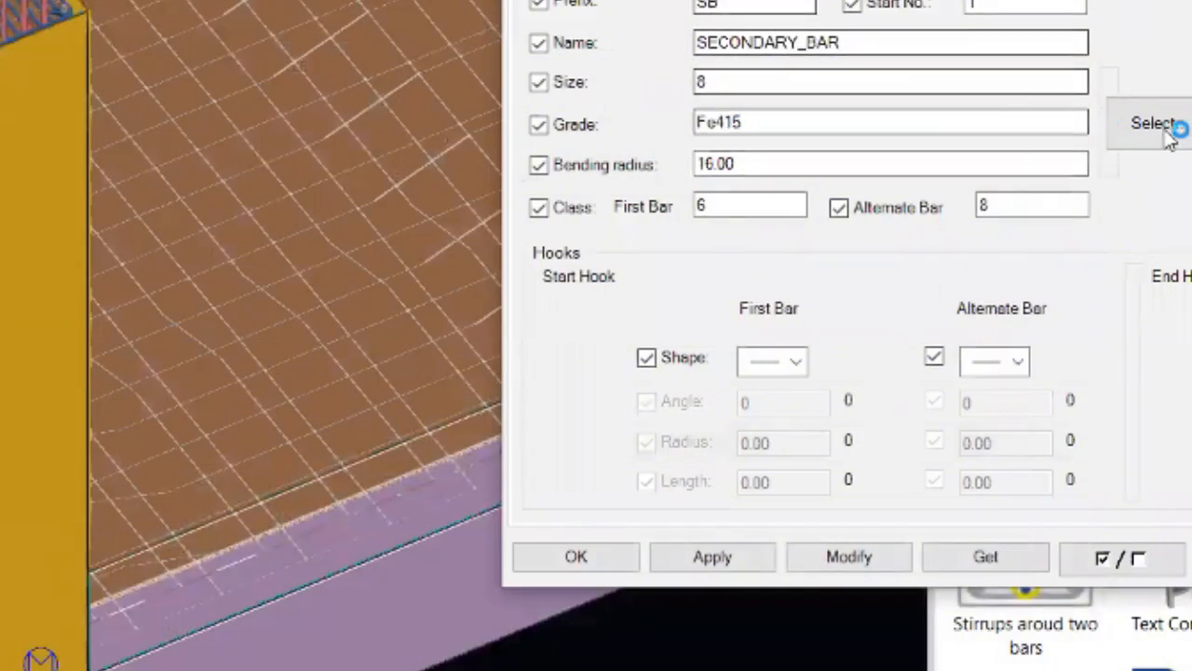
- Set the secondary bars to size 16, grade SD400 and bending radius 32.50, and modify the slab component with these values
{"action": "left_click", "coordinate": [1166, 132]}
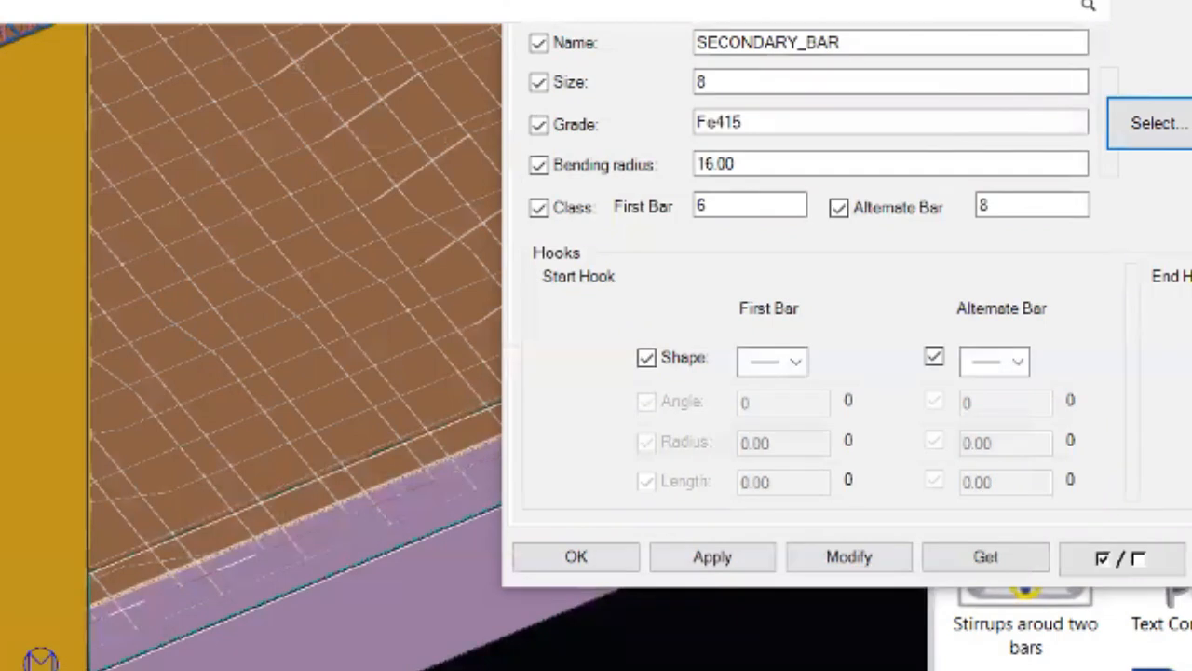
{"action": "key", "text": "Escape"}
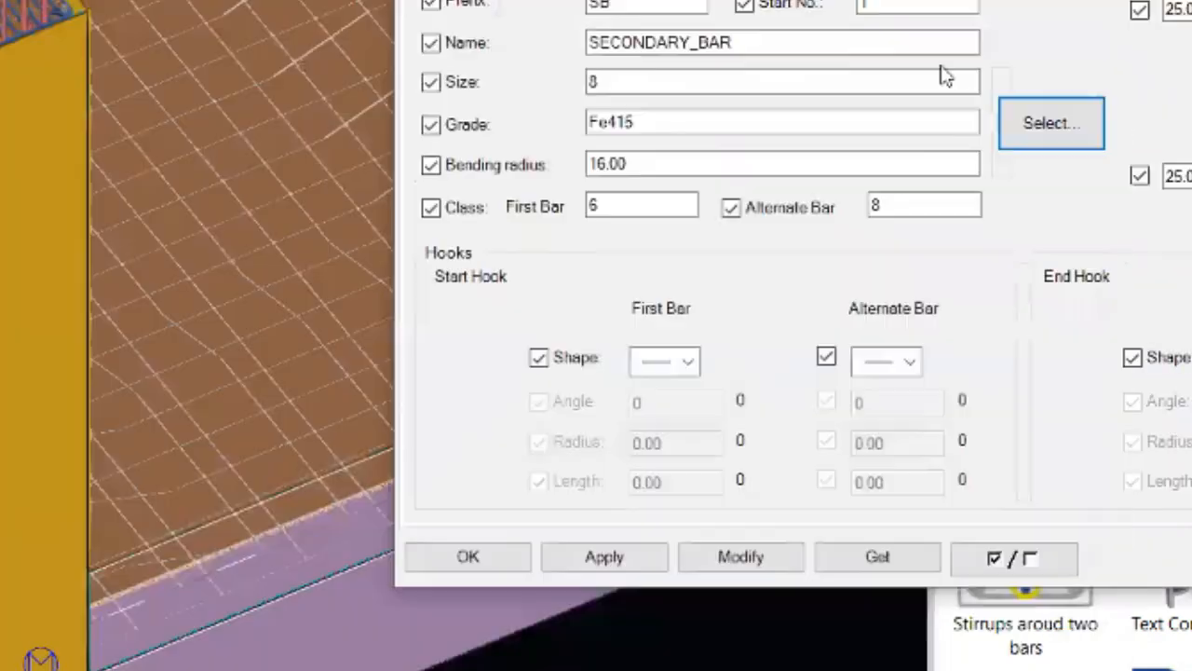
{"action": "left_click", "coordinate": [1041, 116]}
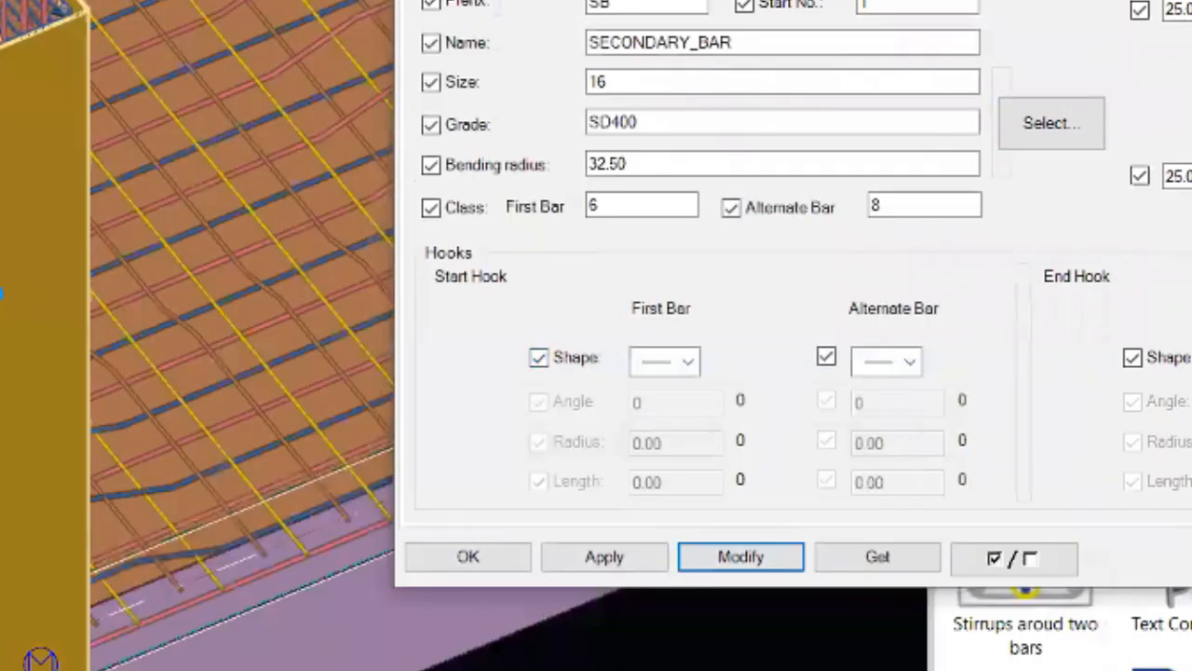
{"action": "scroll", "coordinate": [9, 102], "scroll_direction": "up", "scroll_amount": 2}
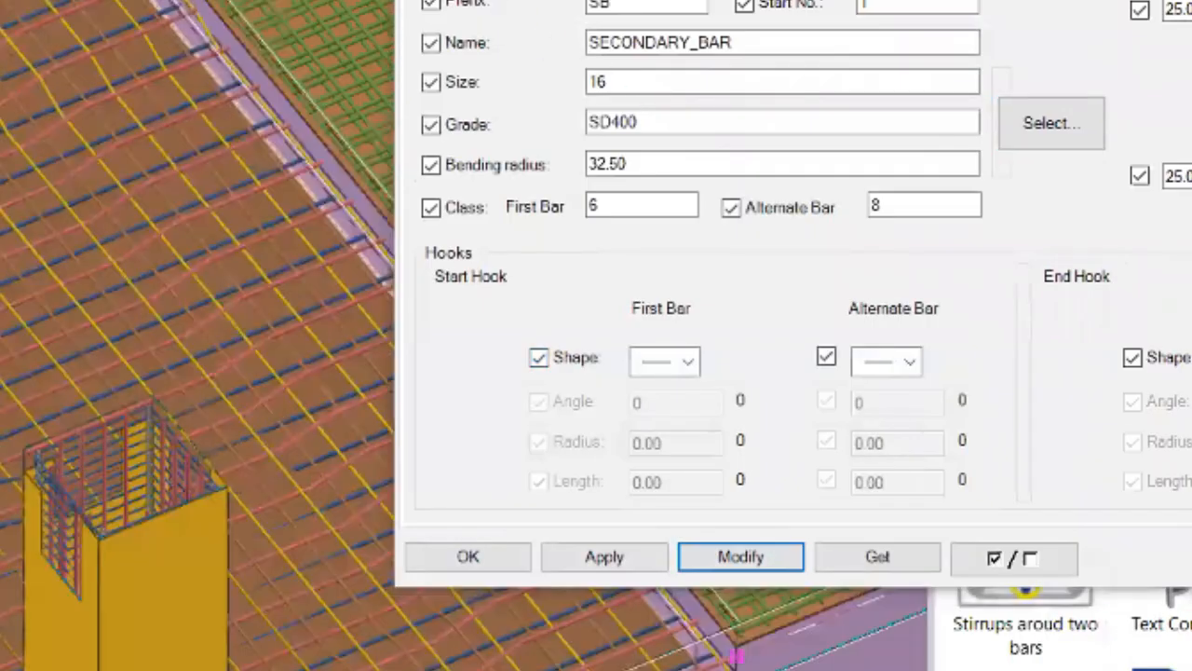
- Review the component's general settings, and examine the reinforced panel in 3D and the surrounding floor bays in plan
{"action": "left_click", "coordinate": [690, 1]}
{"action": "scroll", "coordinate": [9, 84], "scroll_direction": "down", "scroll_amount": 1}
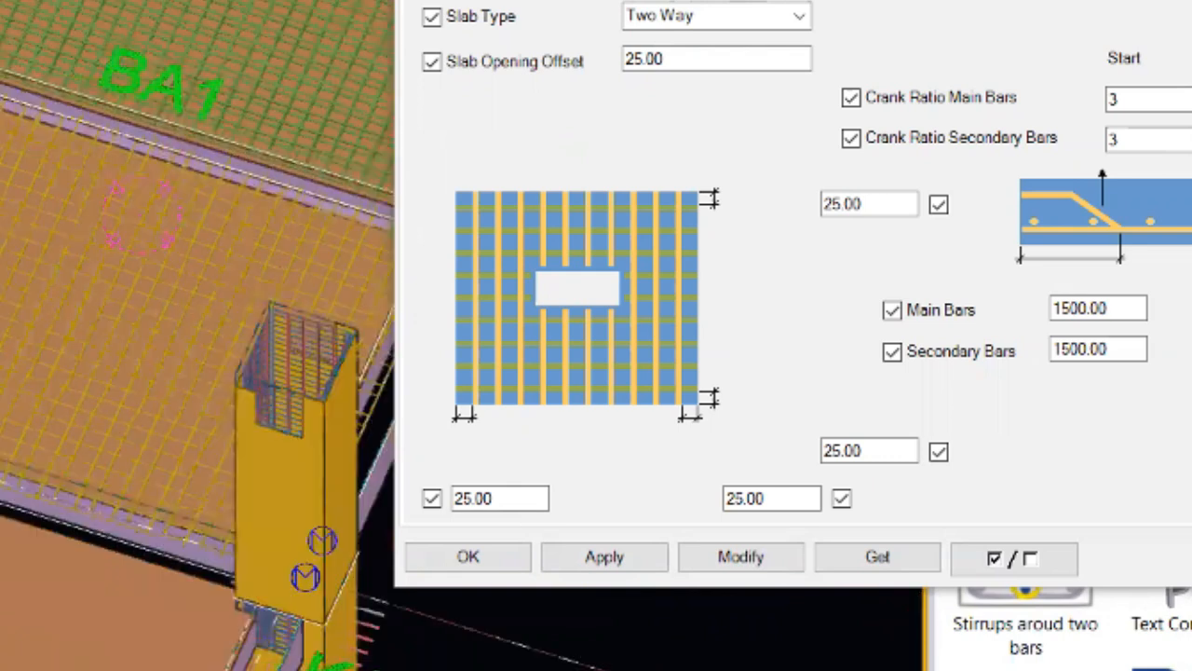
{"action": "middle_click_drag", "start_coordinate": [233, 372], "coordinate": [295, 370]}
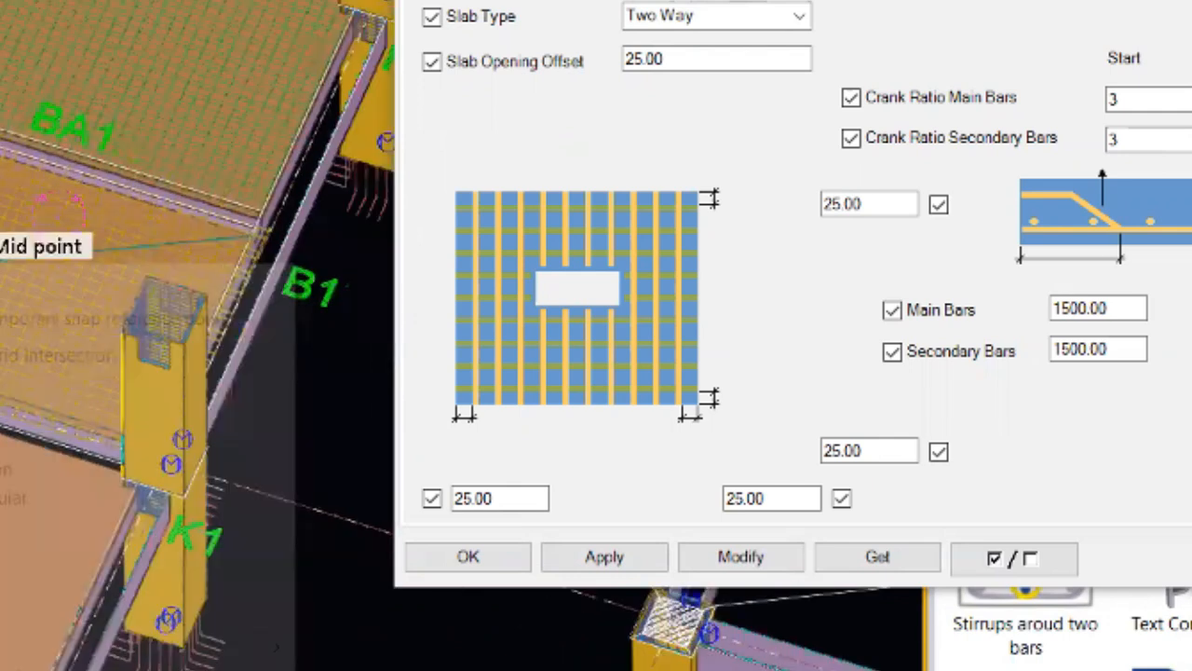
{"action": "right_click", "coordinate": [2, 270]}
{"action": "key", "text": "Escape"}
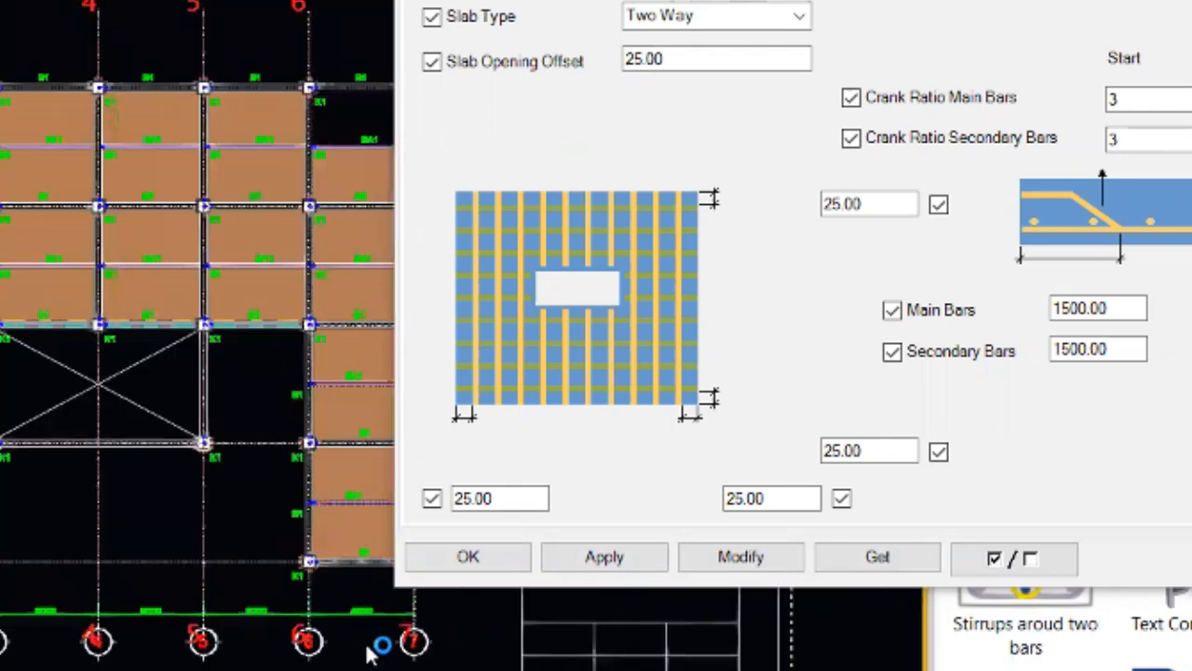
{"action": "scroll", "coordinate": [32, 477], "scroll_direction": "up", "scroll_amount": 2}
{"action": "scroll", "coordinate": [75, 498], "scroll_direction": "up", "scroll_amount": 5}
{"action": "middle_click_drag", "start_coordinate": [190, 518], "coordinate": [0, 186]}
{"action": "scroll", "coordinate": [0, 350], "scroll_direction": "down", "scroll_amount": 3}
{"action": "scroll", "coordinate": [2, 240], "scroll_direction": "up", "scroll_amount": 2}
{"action": "scroll", "coordinate": [2, 186], "scroll_direction": "down", "scroll_amount": 2}
{"action": "scroll", "coordinate": [2, 186], "scroll_direction": "up", "scroll_amount": 2}
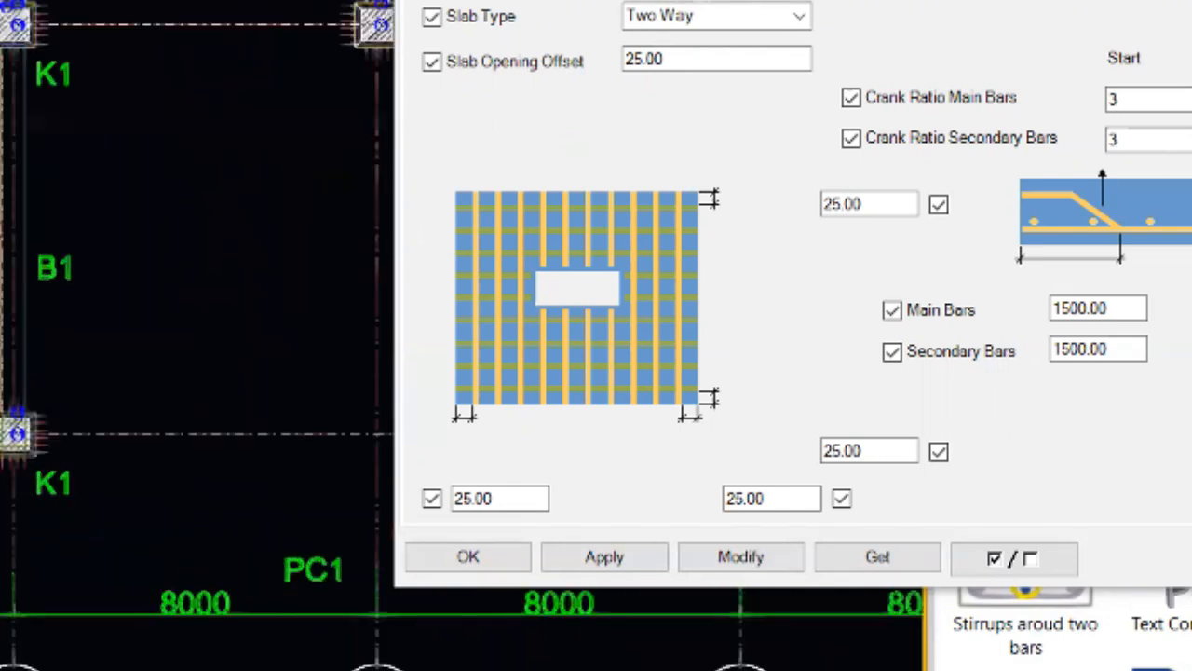
{"action": "scroll", "coordinate": [2, 561], "scroll_direction": "down", "scroll_amount": 3}
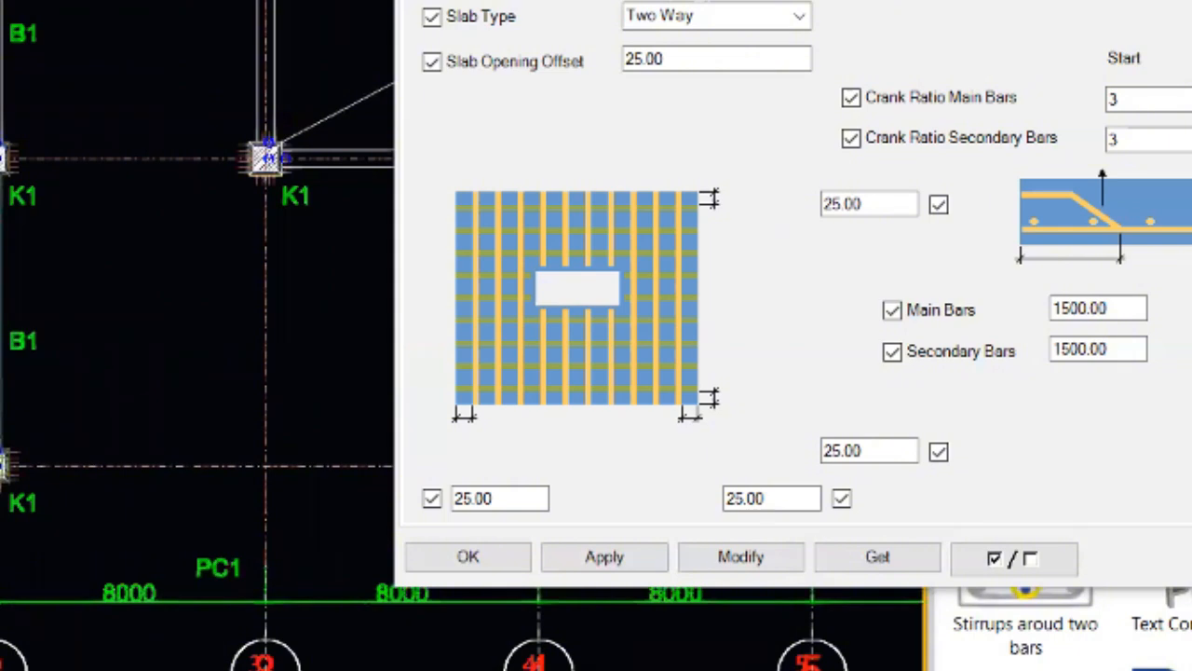
{"action": "key", "text": "super"}
{"action": "type", "text": "calc"}
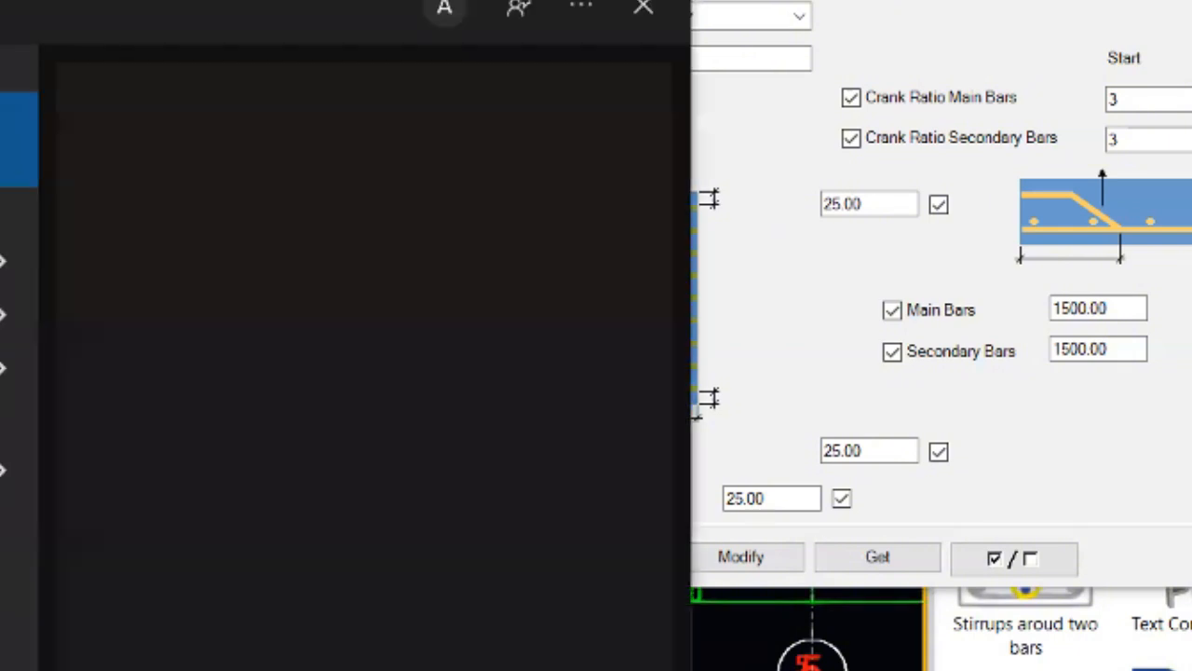
{"action": "key", "text": "Return"}
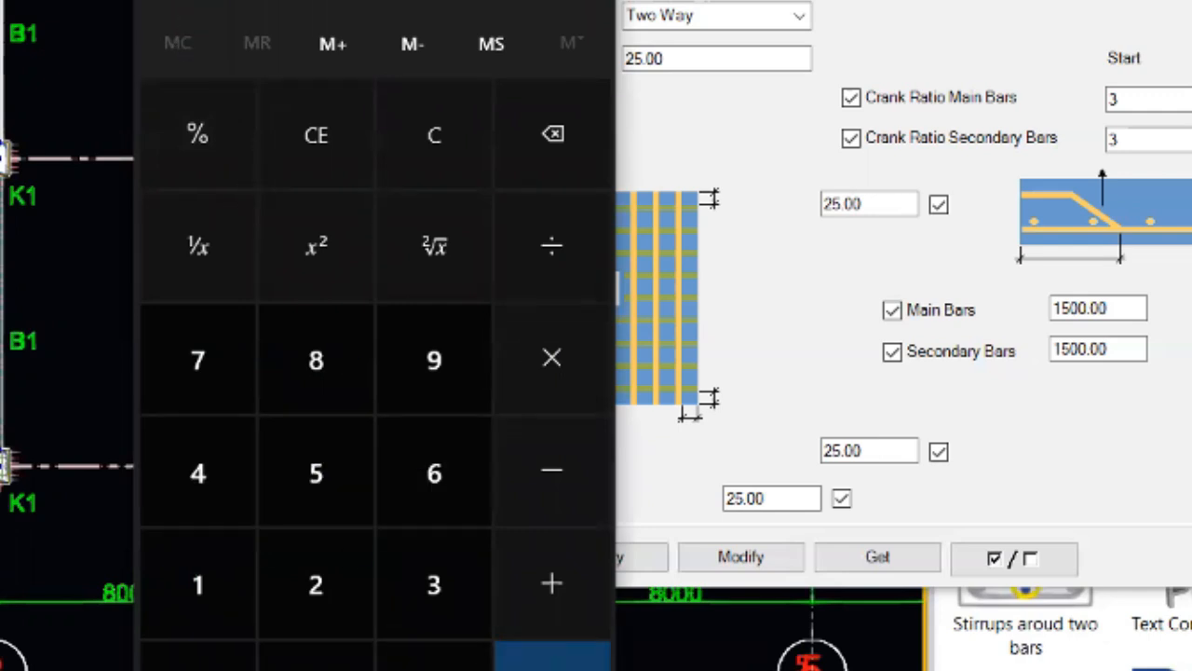
{"action": "left_click", "coordinate": [579, 1]}
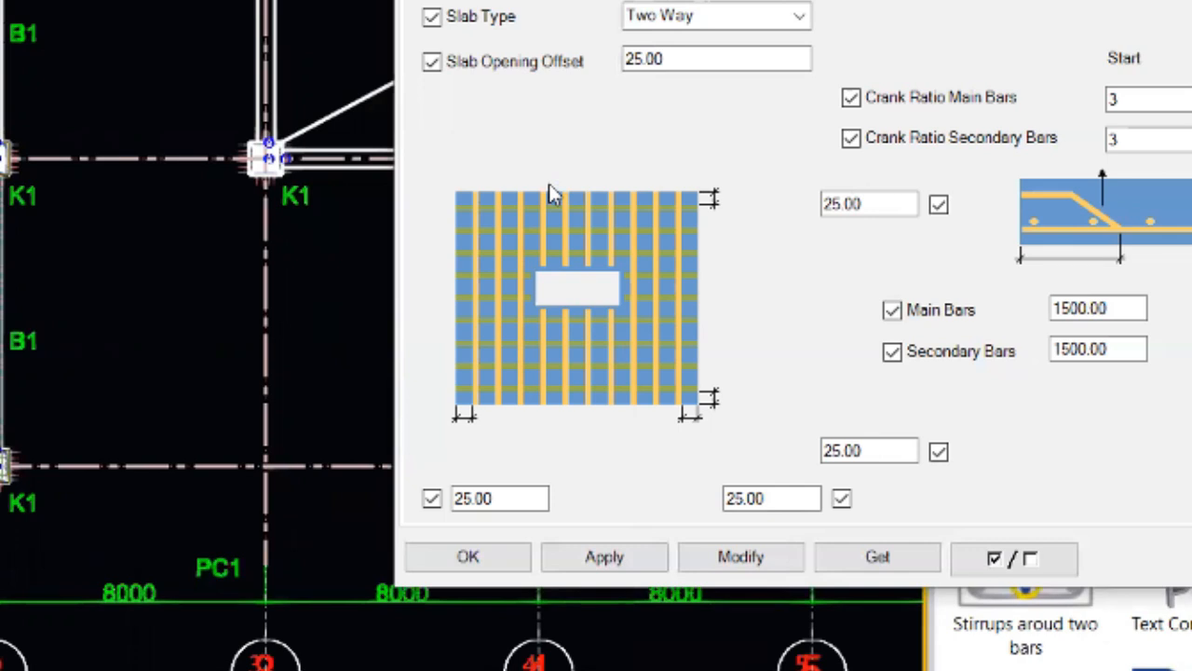
- Select the slab reinforcement component in the 3D view, change its slab type to One Way and modify it
{"action": "scroll", "coordinate": [37, 93], "scroll_direction": "down", "scroll_amount": 3}
{"action": "middle_click_drag", "start_coordinate": [37, 93], "coordinate": [70, 28], "text": "shift"}
{"action": "scroll", "coordinate": [12, 93], "scroll_direction": "up", "scroll_amount": 2}
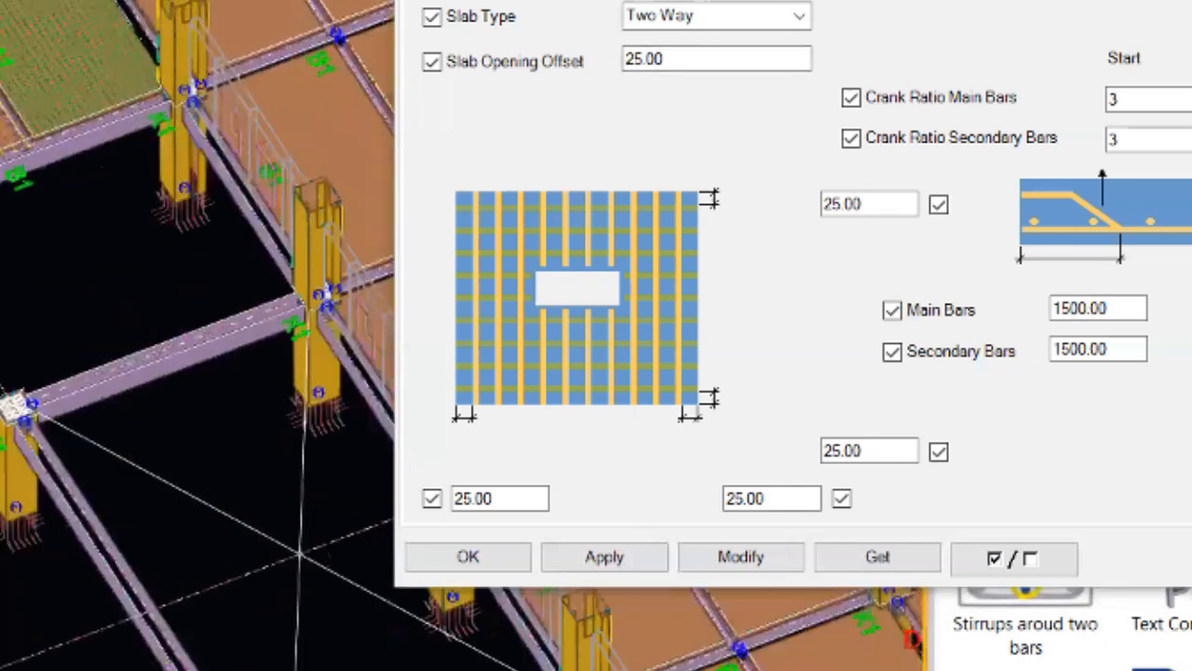
{"action": "scroll", "coordinate": [8, 101], "scroll_direction": "up", "scroll_amount": 4}
{"action": "middle_click_drag", "start_coordinate": [19, 107], "coordinate": [95, 224], "text": "ctrl"}
{"action": "scroll", "coordinate": [121, 194], "scroll_direction": "up", "scroll_amount": 3}
{"action": "middle_click_drag", "start_coordinate": [2, 80], "coordinate": [229, 159]}
{"action": "scroll", "coordinate": [72, 124], "scroll_direction": "up", "scroll_amount": 1}
{"action": "left_click", "coordinate": [68, 114]}
{"action": "scroll", "coordinate": [58, 184], "scroll_direction": "down", "scroll_amount": 2}
{"action": "middle_click_drag", "start_coordinate": [45, 86], "coordinate": [318, 43], "text": "ctrl"}
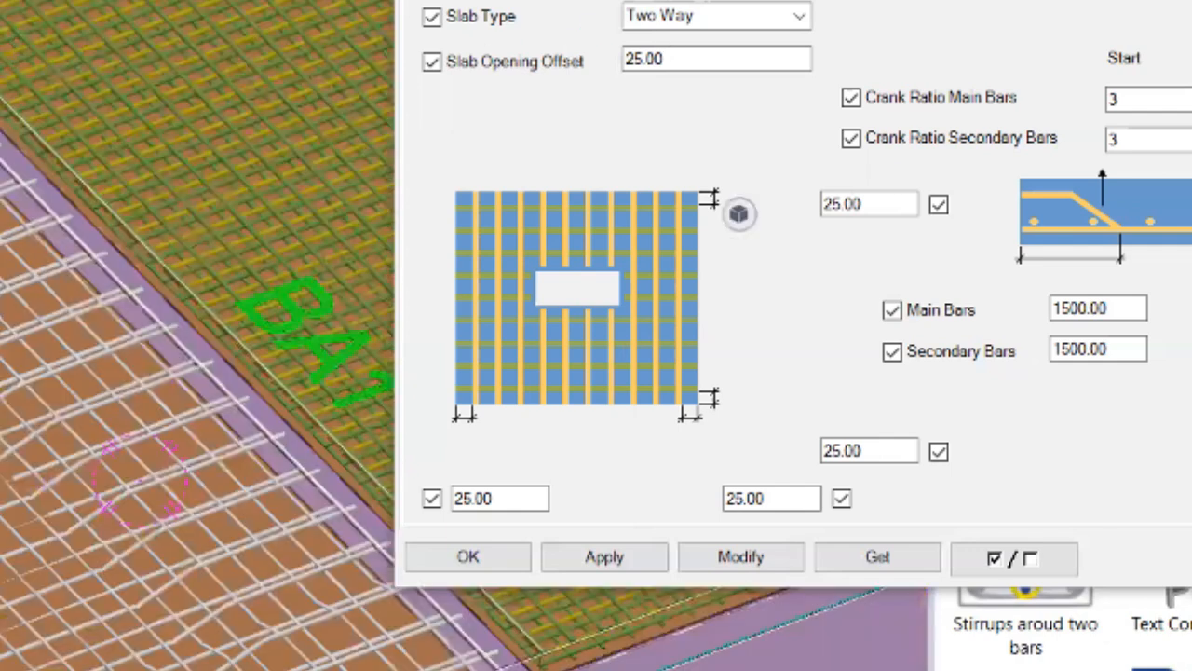
{"action": "left_click", "coordinate": [800, 16]}
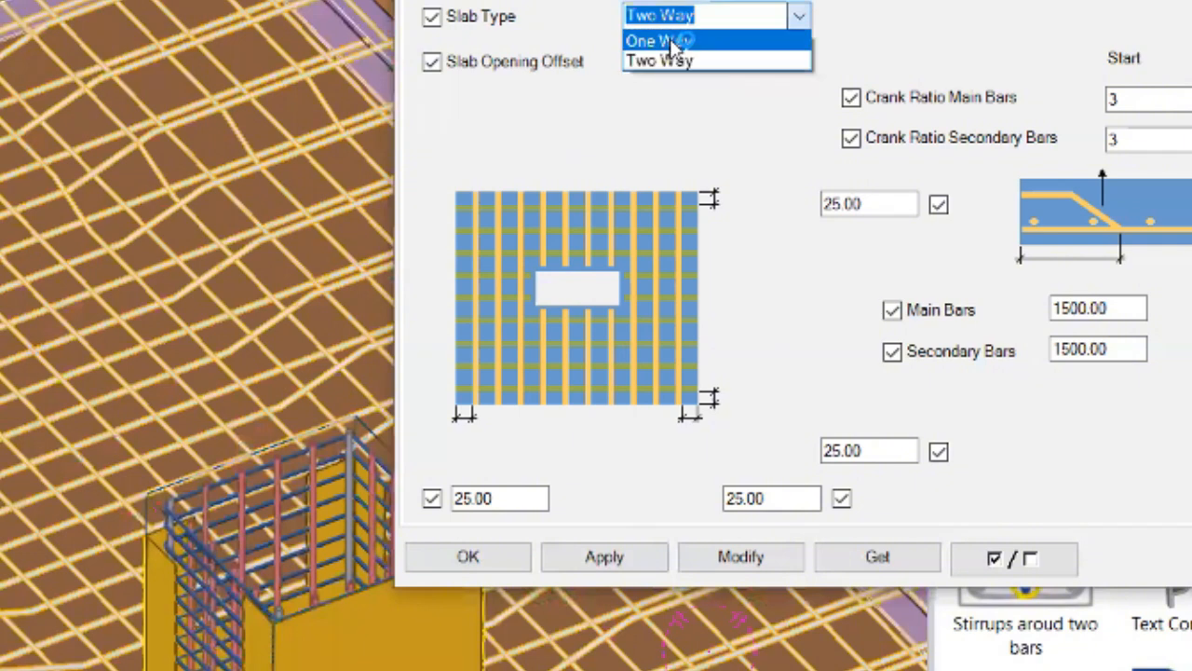
{"action": "left_click", "coordinate": [674, 42]}
{"action": "left_click", "coordinate": [765, 558]}
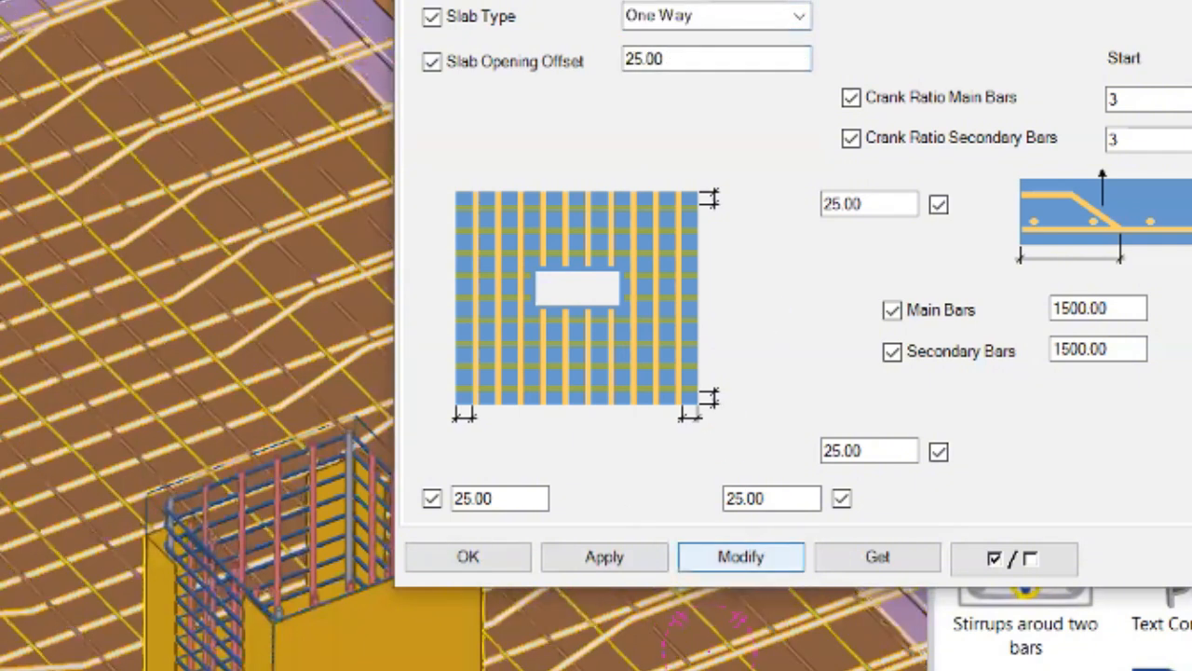
{"action": "scroll", "coordinate": [196, 279], "scroll_direction": "down", "scroll_amount": 2}
{"action": "scroll", "coordinate": [196, 279], "scroll_direction": "up", "scroll_amount": 2}
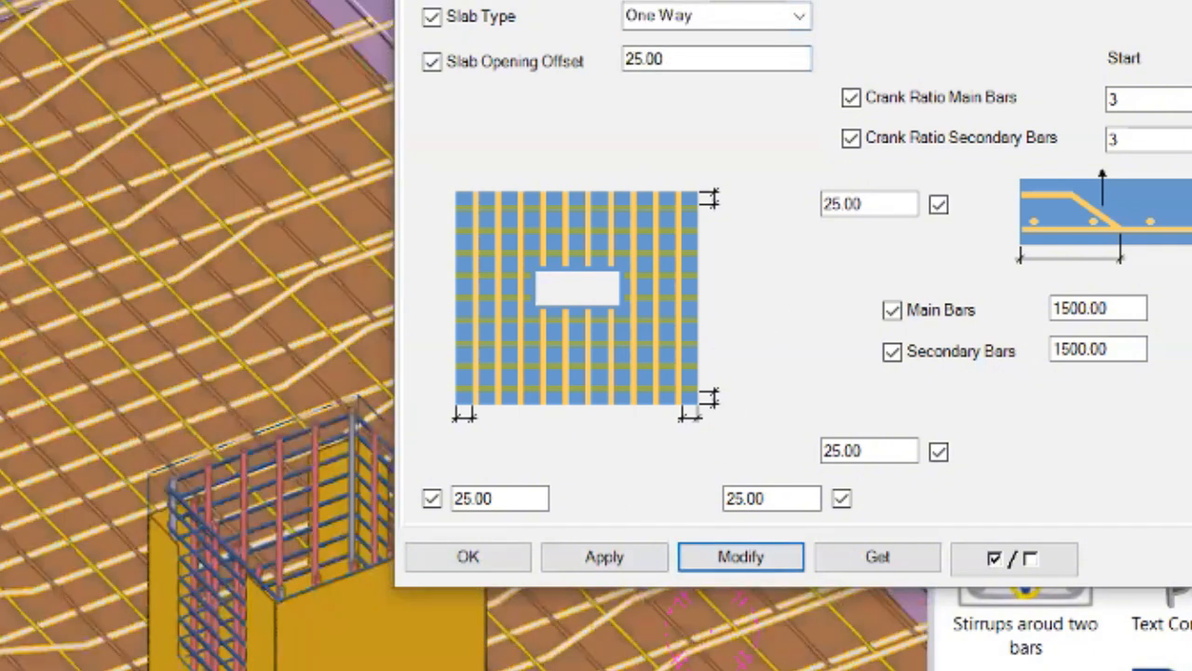
- Examine the one-way slab bars along the panel edges near beam B1, closing the component settings and viewing the panel from another angle
{"action": "scroll", "coordinate": [154, 110], "scroll_direction": "down", "scroll_amount": 2}
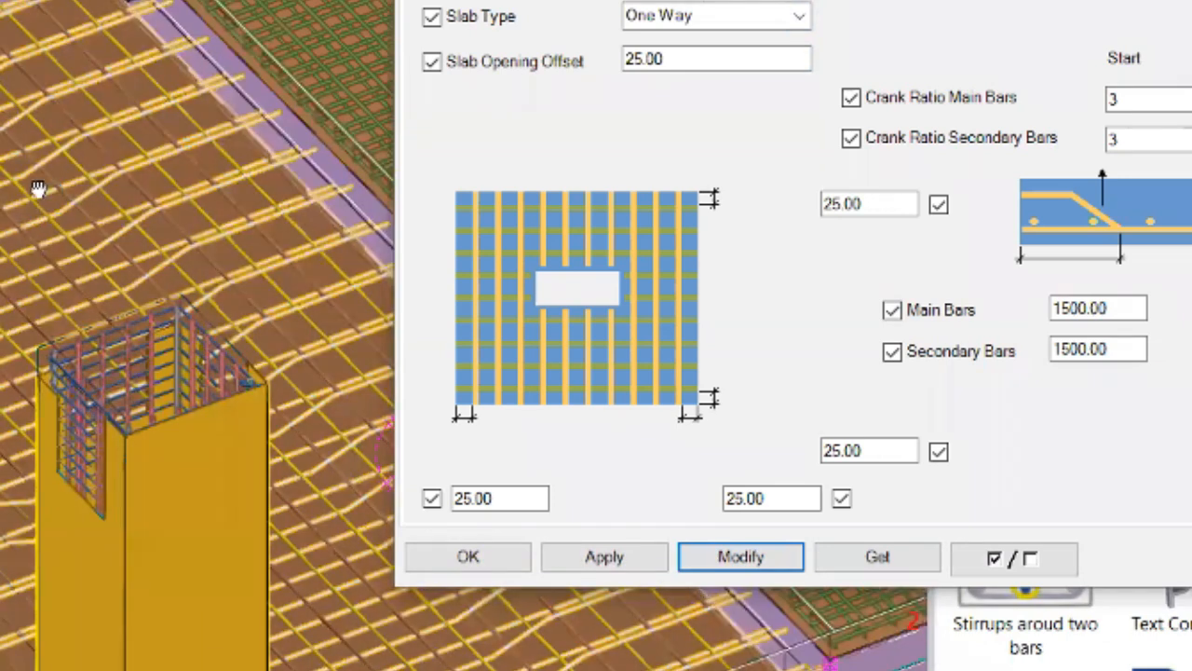
{"action": "scroll", "coordinate": [201, 482], "scroll_direction": "up", "scroll_amount": 3}
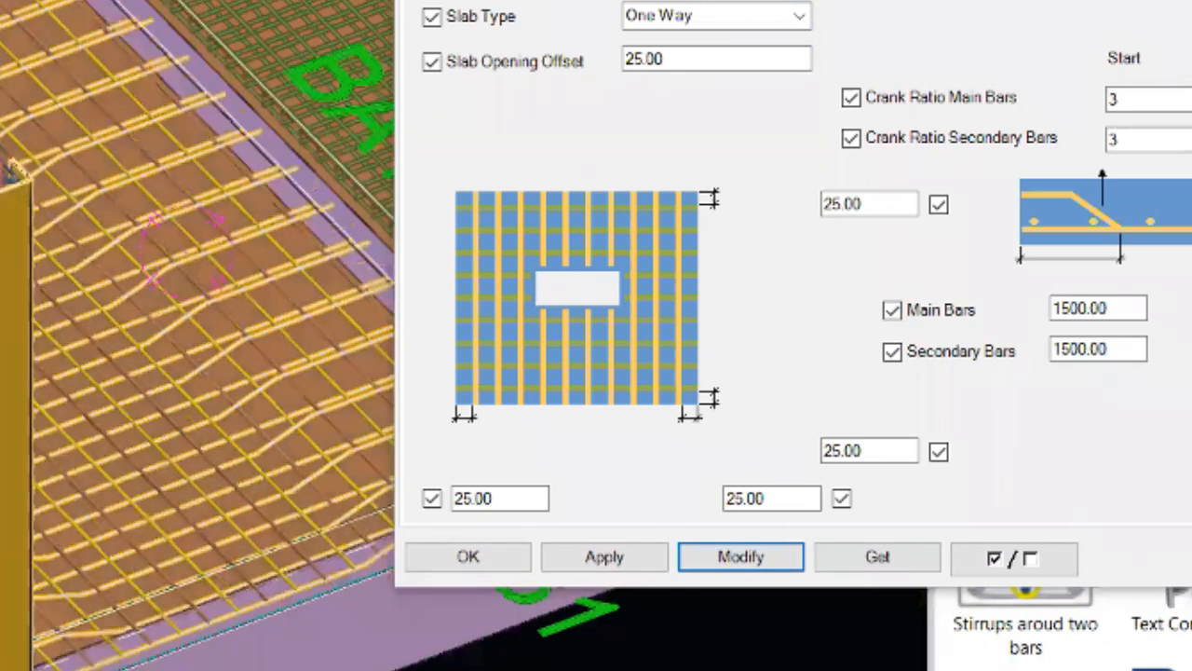
{"action": "middle_click_drag", "start_coordinate": [135, 561], "coordinate": [321, 670]}
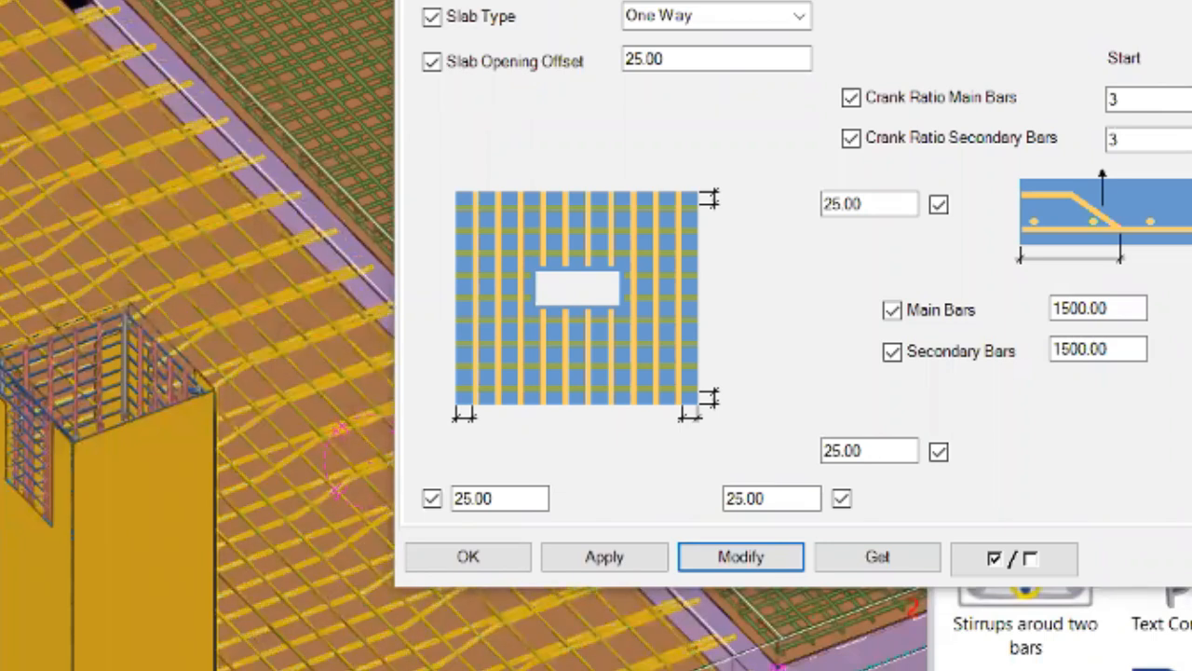
{"action": "scroll", "coordinate": [220, 526], "scroll_direction": "up", "scroll_amount": 3}
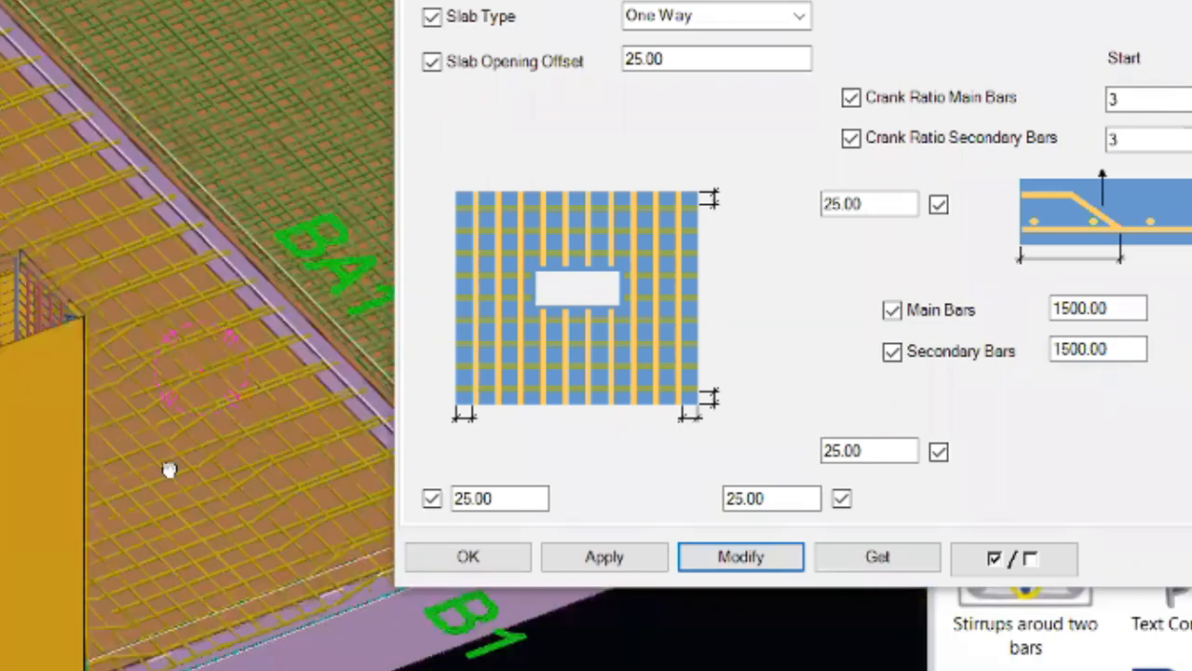
{"action": "scroll", "coordinate": [169, 469], "scroll_direction": "up", "scroll_amount": 3}
{"action": "scroll", "coordinate": [13, 346], "scroll_direction": "up", "scroll_amount": 2}
{"action": "scroll", "coordinate": [125, 372], "scroll_direction": "up", "scroll_amount": 2}
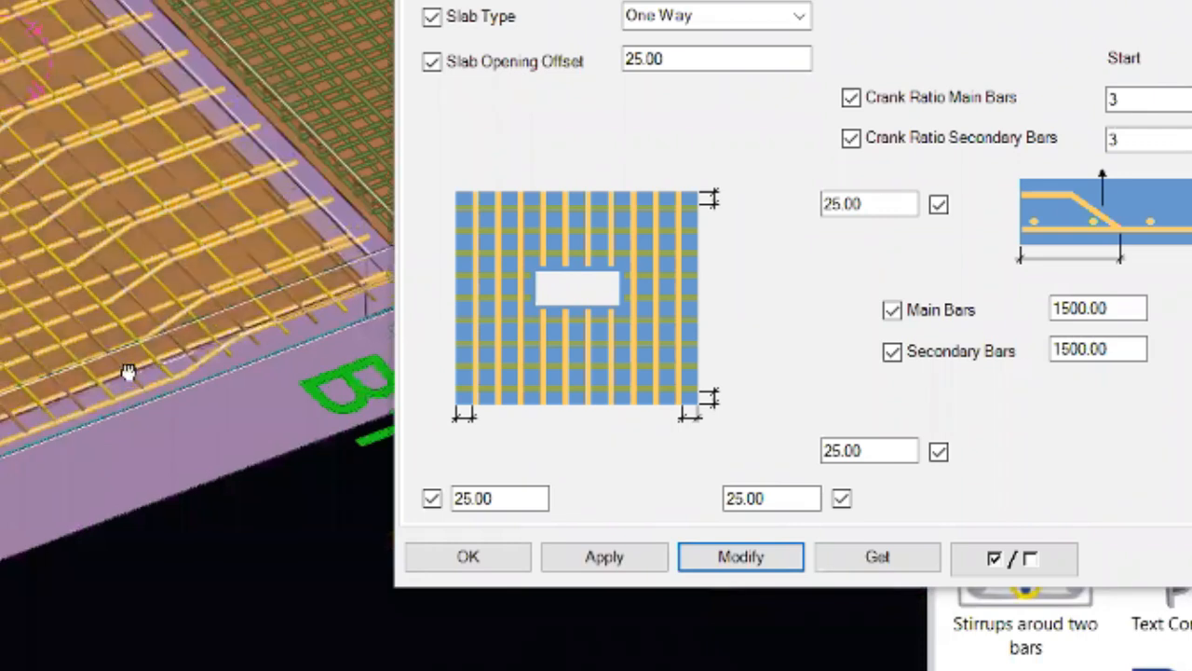
{"action": "scroll", "coordinate": [270, 489], "scroll_direction": "up", "scroll_amount": 3}
{"action": "middle_click_drag", "start_coordinate": [221, 233], "coordinate": [209, 186]}
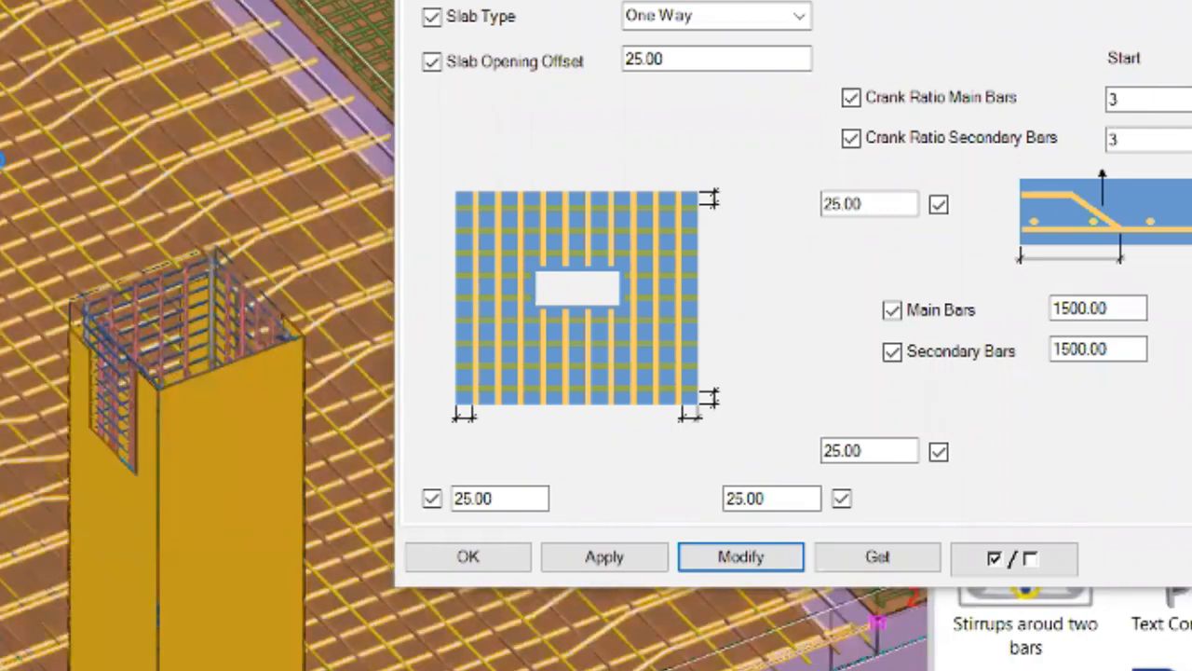
{"action": "scroll", "coordinate": [6, 187], "scroll_direction": "down", "scroll_amount": 2}
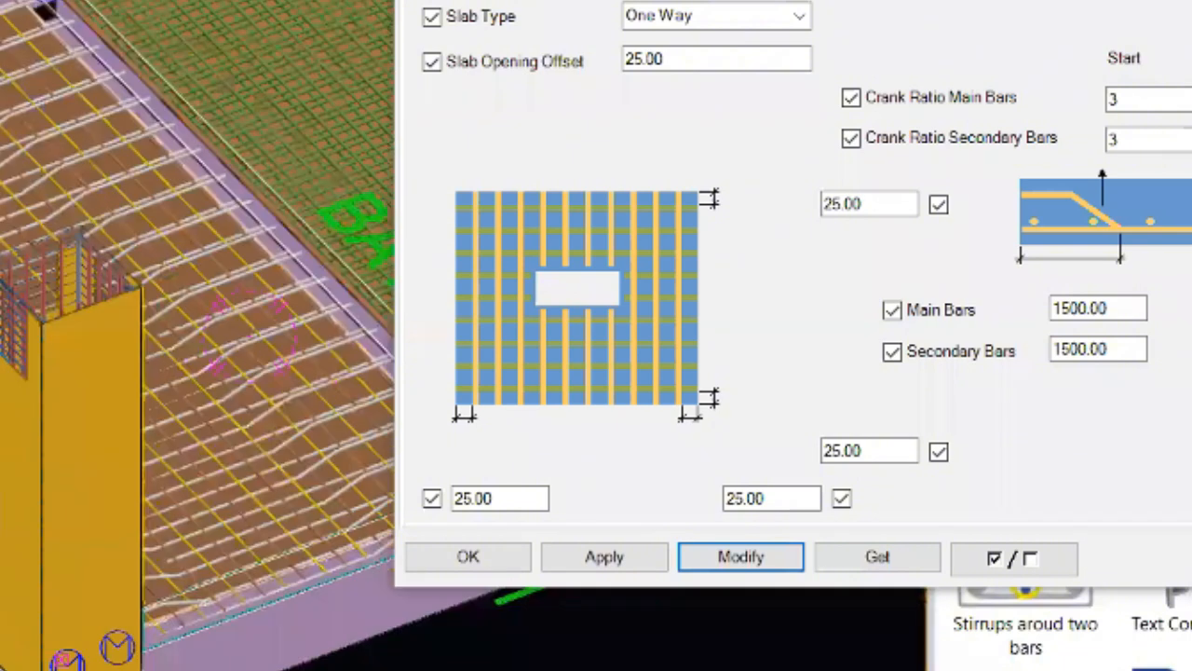
{"action": "scroll", "coordinate": [2, 193], "scroll_direction": "down", "scroll_amount": 1}
{"action": "left_click", "coordinate": [469, 557]}
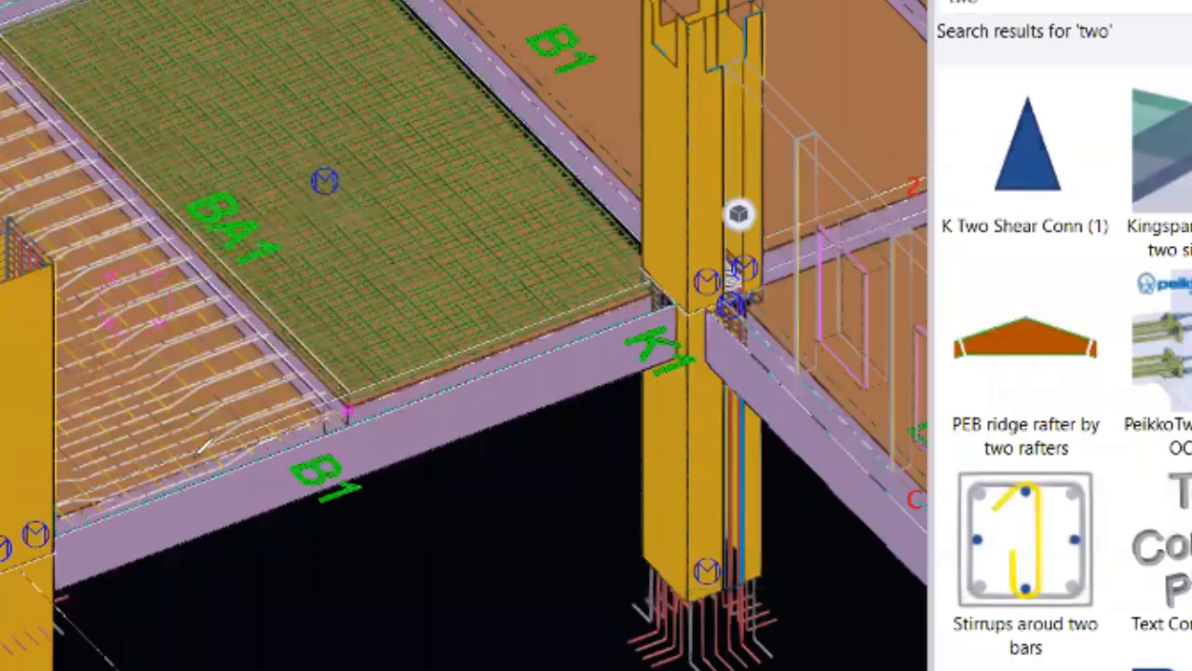
{"action": "middle_click_drag", "start_coordinate": [336, 346], "coordinate": [9, 279], "text": "ctrl"}
{"action": "scroll", "coordinate": [15, 341], "scroll_direction": "up", "scroll_amount": 2}
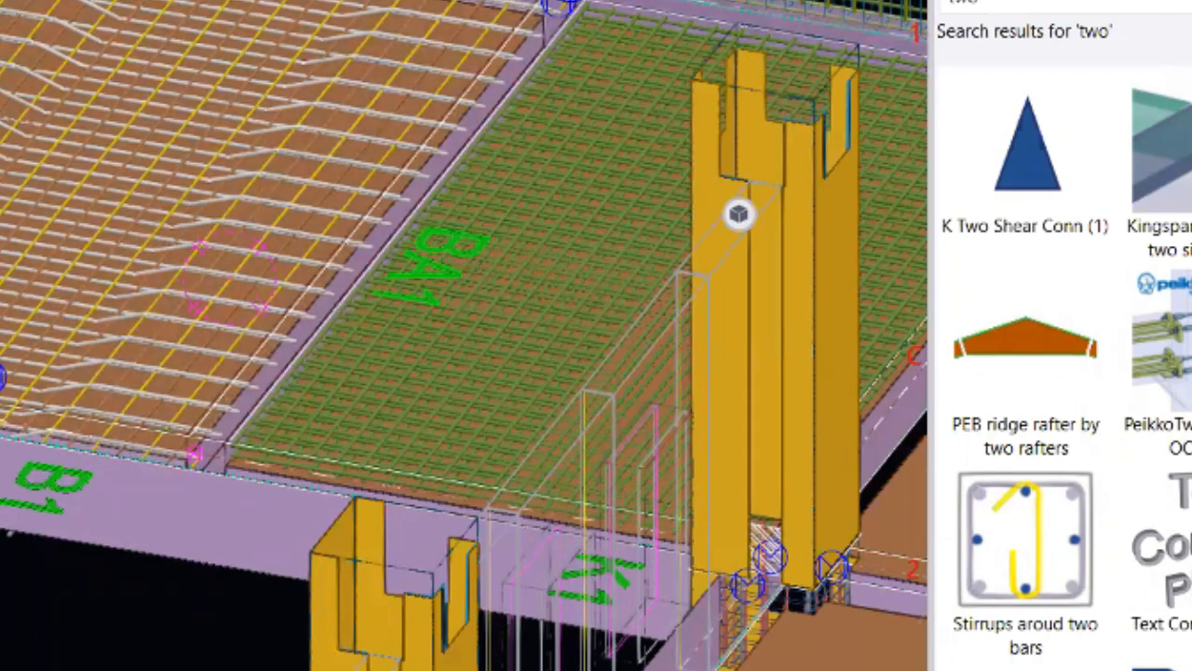
{"action": "mouse_move", "coordinate": [0, 473]}
{"action": "left_mouse_down"}
{"action": "mouse_move", "coordinate": [67, 418]}
{"action": "mouse_move", "coordinate": [166, 429]}
{"action": "mouse_move", "coordinate": [174, 478]}
{"action": "left_mouse_up"}
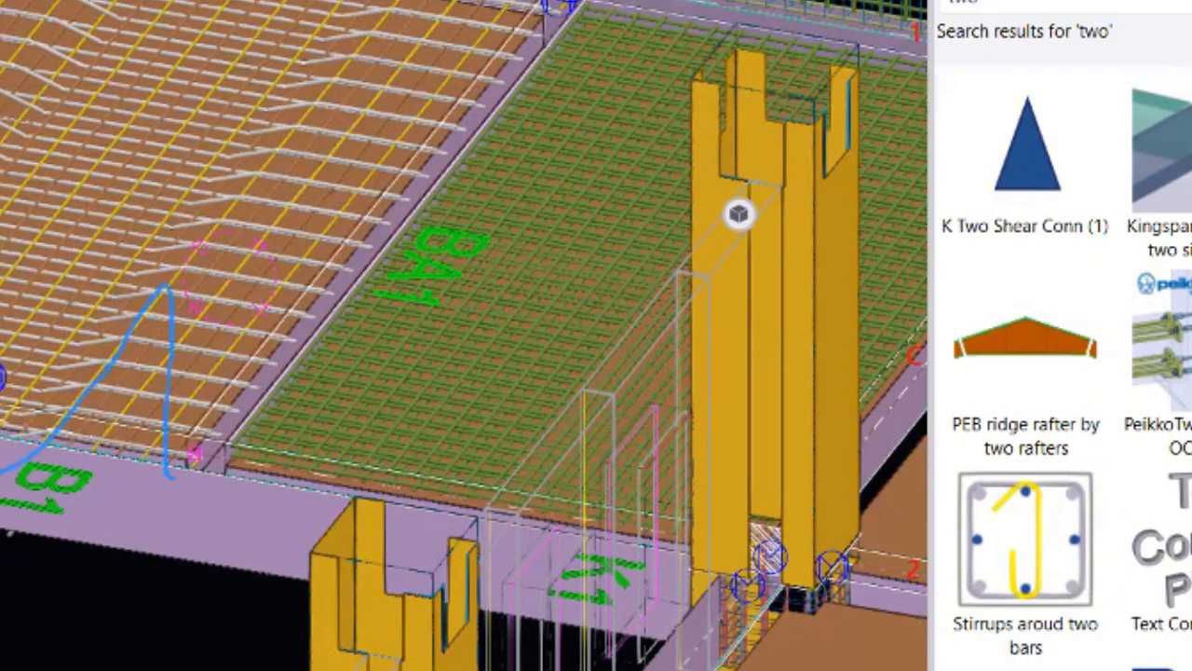
{"action": "left_click_drag", "start_coordinate": [112, 405], "coordinate": [167, 429]}
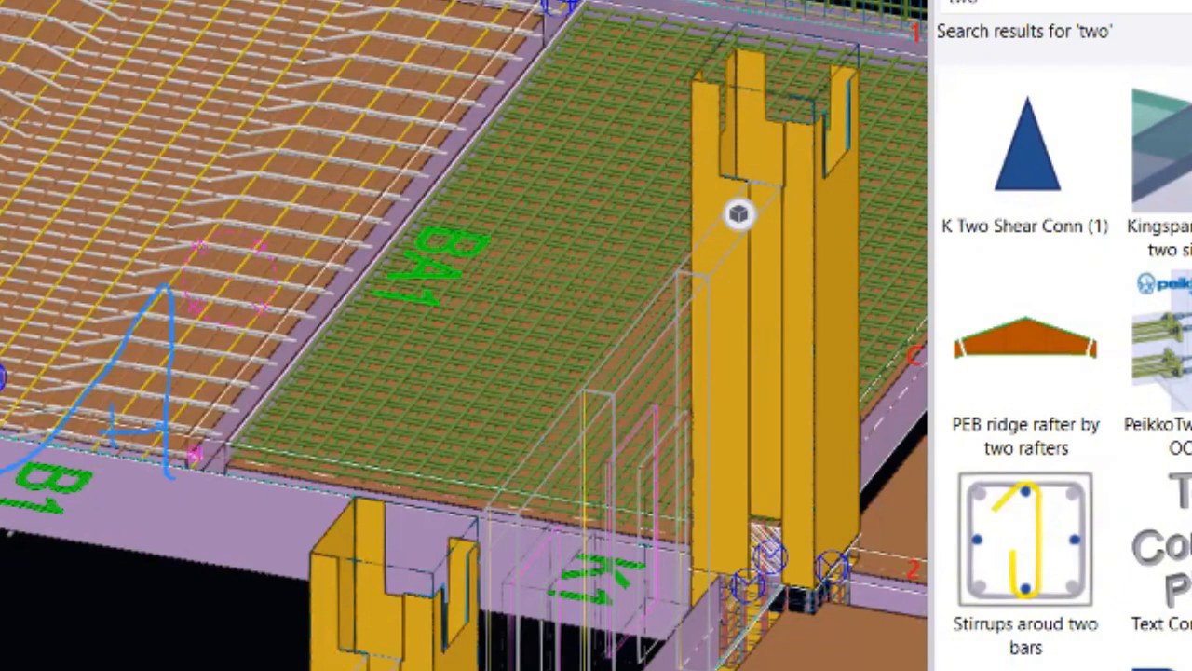
{"action": "left_click_drag", "start_coordinate": [42, 338], "coordinate": [272, 401]}
{"action": "left_click_drag", "start_coordinate": [32, 387], "coordinate": [279, 438]}
{"action": "mouse_move", "coordinate": [2, 488]}
{"action": "left_mouse_down"}
{"action": "mouse_move", "coordinate": [81, 496]}
{"action": "mouse_move", "coordinate": [2, 464]}
{"action": "mouse_move", "coordinate": [2, 486]}
{"action": "mouse_move", "coordinate": [143, 496]}
{"action": "mouse_move", "coordinate": [7, 483]}
{"action": "left_mouse_up"}
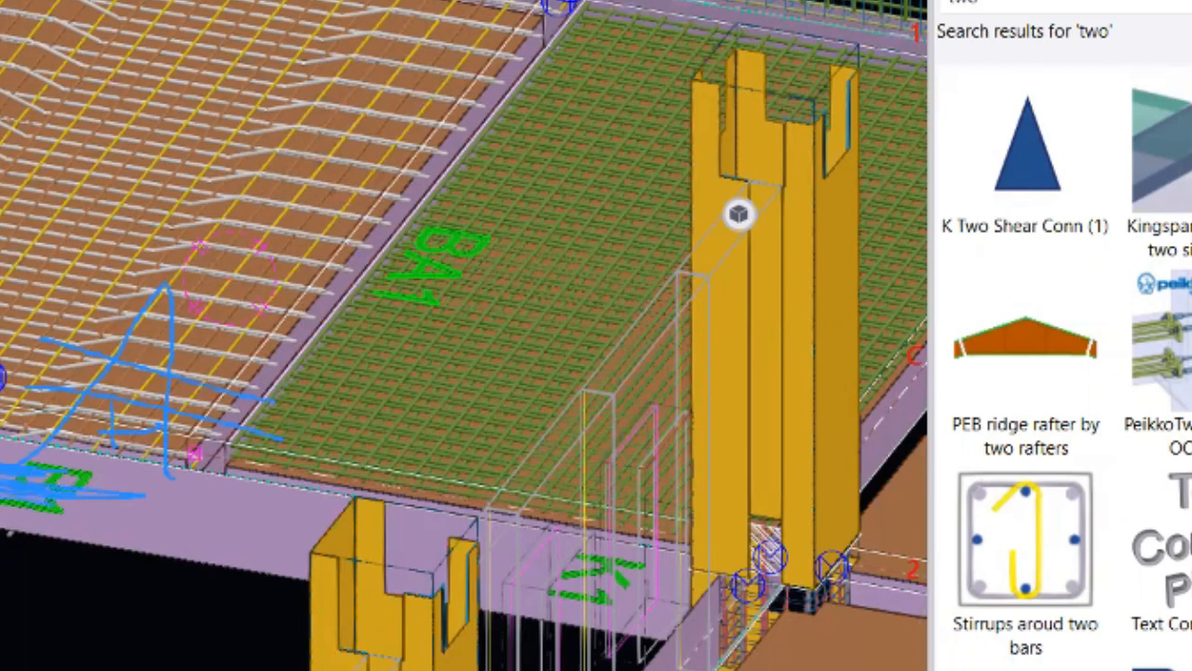
{"action": "left_click_drag", "start_coordinate": [66, 361], "coordinate": [273, 377]}
{"action": "left_click_drag", "start_coordinate": [29, 380], "coordinate": [308, 425]}
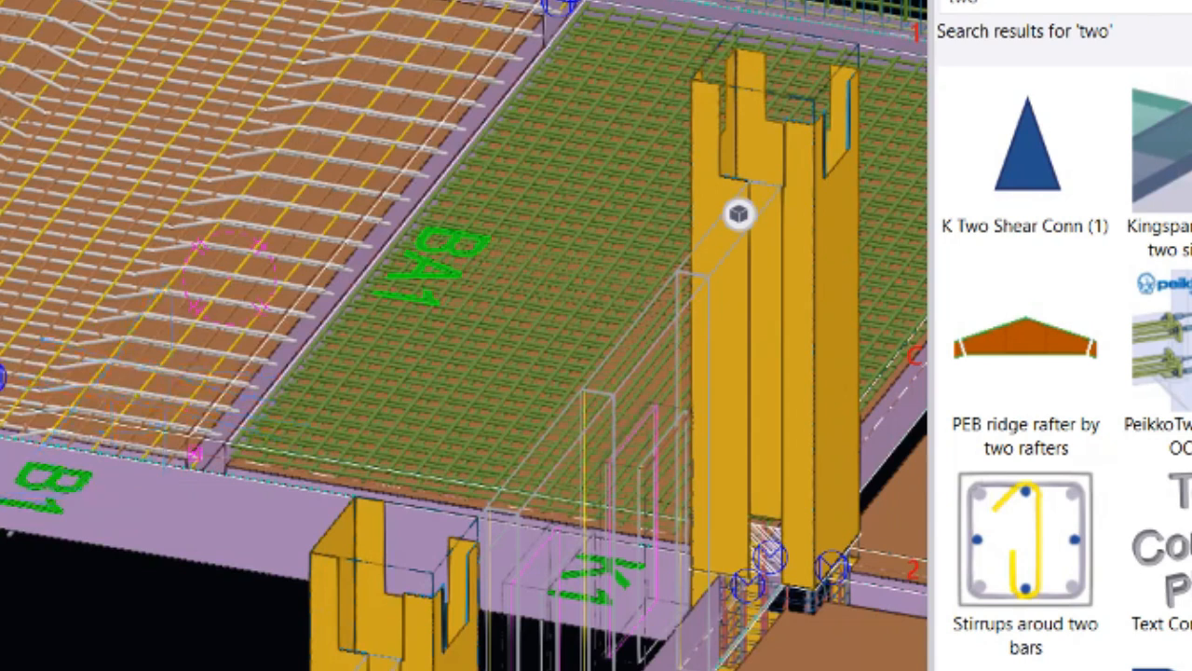
{"action": "left_click_drag", "start_coordinate": [2, 515], "coordinate": [177, 451]}
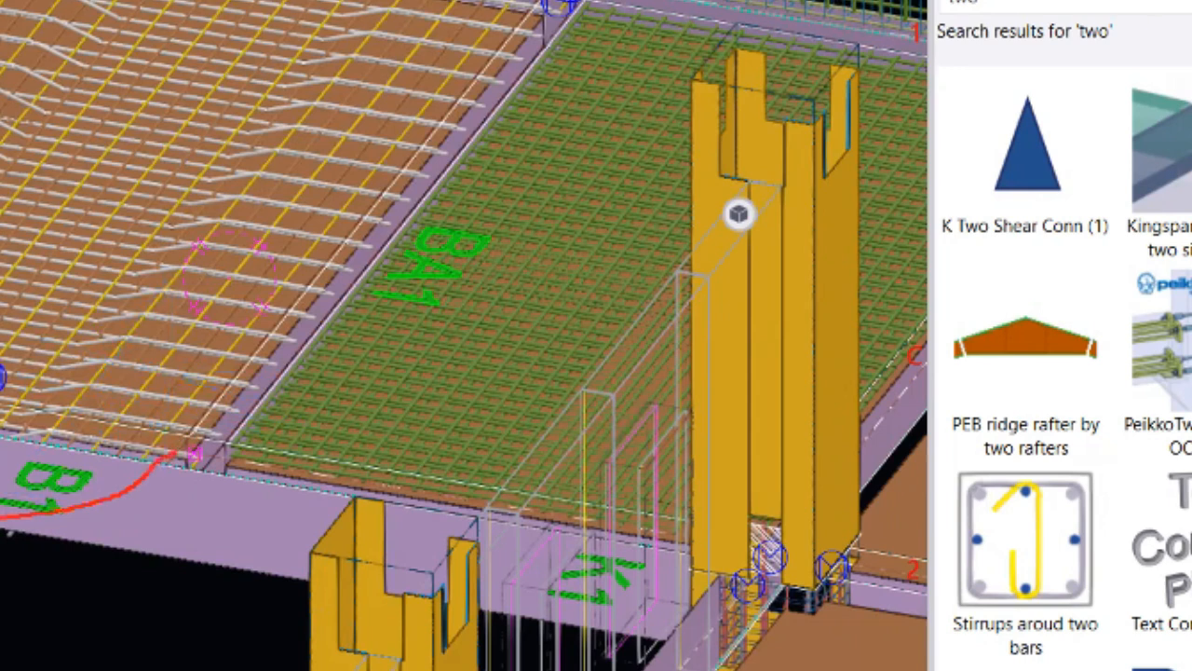
{"action": "mouse_move", "coordinate": [173, 454]}
{"action": "left_mouse_down"}
{"action": "mouse_move", "coordinate": [197, 427]}
{"action": "mouse_move", "coordinate": [191, 470]}
{"action": "mouse_move", "coordinate": [192, 434]}
{"action": "mouse_move", "coordinate": [153, 469]}
{"action": "left_mouse_up"}
{"action": "mouse_move", "coordinate": [7, 527]}
{"action": "left_mouse_down"}
{"action": "mouse_move", "coordinate": [219, 419]}
{"action": "mouse_move", "coordinate": [197, 461]}
{"action": "left_mouse_up"}
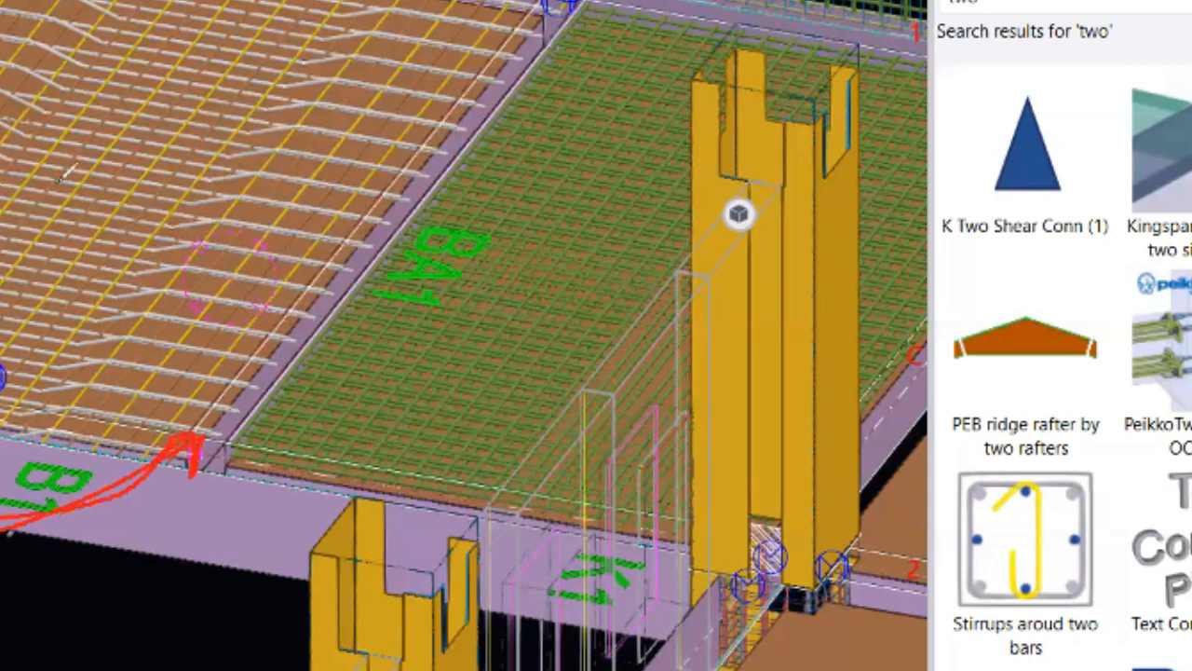
{"action": "mouse_move", "coordinate": [19, 231]}
{"action": "left_mouse_down"}
{"action": "mouse_move", "coordinate": [164, 216]}
{"action": "mouse_move", "coordinate": [285, 148]}
{"action": "mouse_move", "coordinate": [329, 192]}
{"action": "mouse_move", "coordinate": [332, 246]}
{"action": "left_mouse_up"}
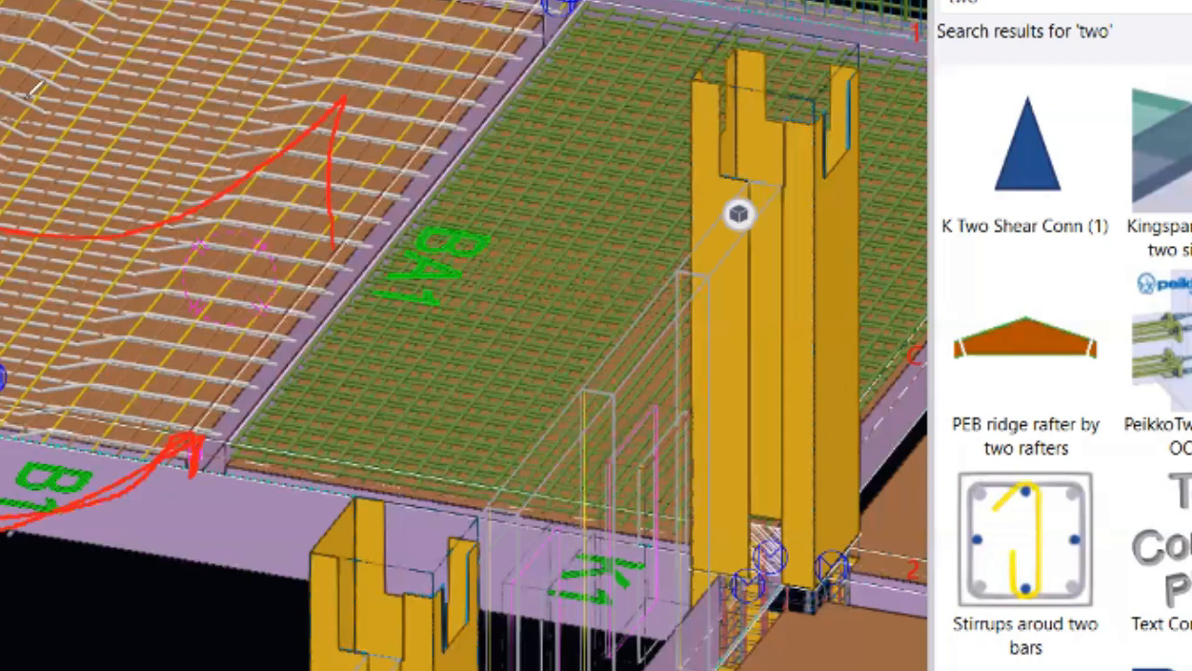
{"action": "mouse_move", "coordinate": [3, 337]}
{"action": "left_mouse_down"}
{"action": "mouse_move", "coordinate": [58, 311]}
{"action": "mouse_move", "coordinate": [252, 2]}
{"action": "left_mouse_up"}
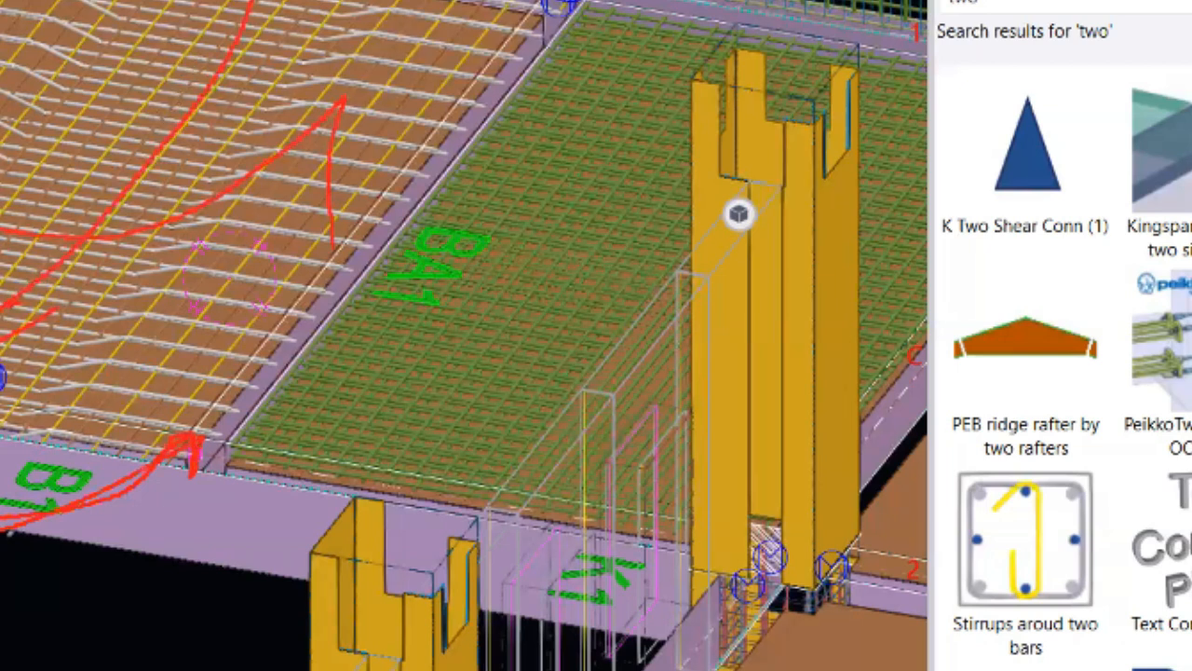
{"action": "left_click_drag", "start_coordinate": [2, 222], "coordinate": [312, 264]}
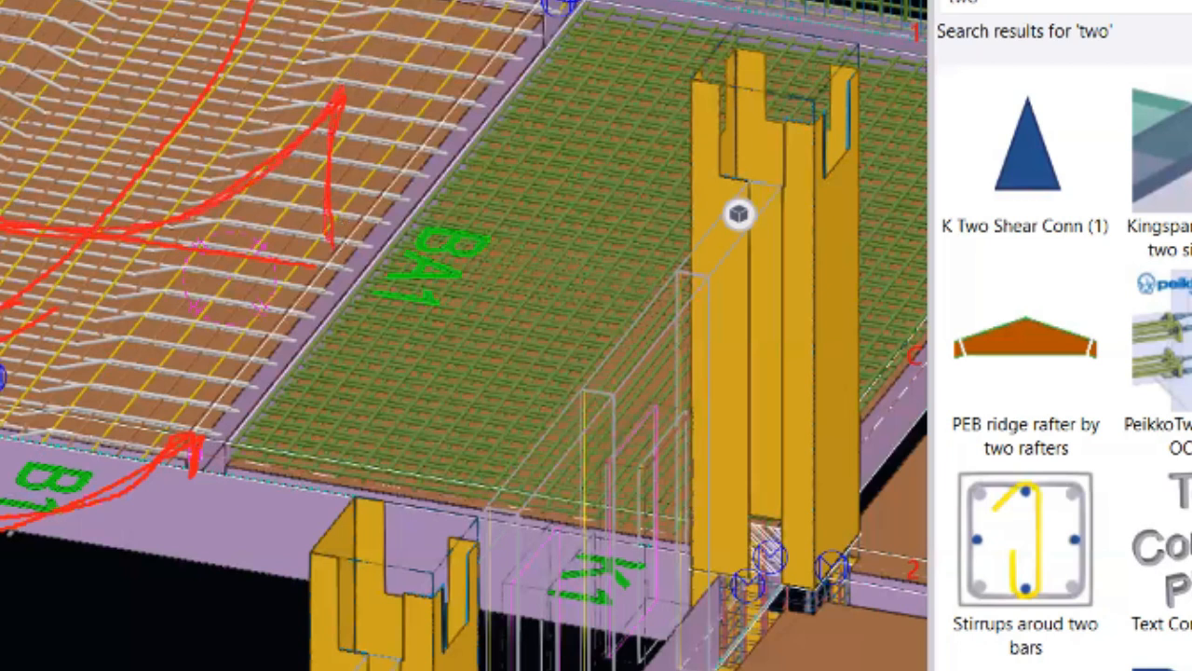
{"action": "left_click_drag", "start_coordinate": [83, 237], "coordinate": [346, 266]}
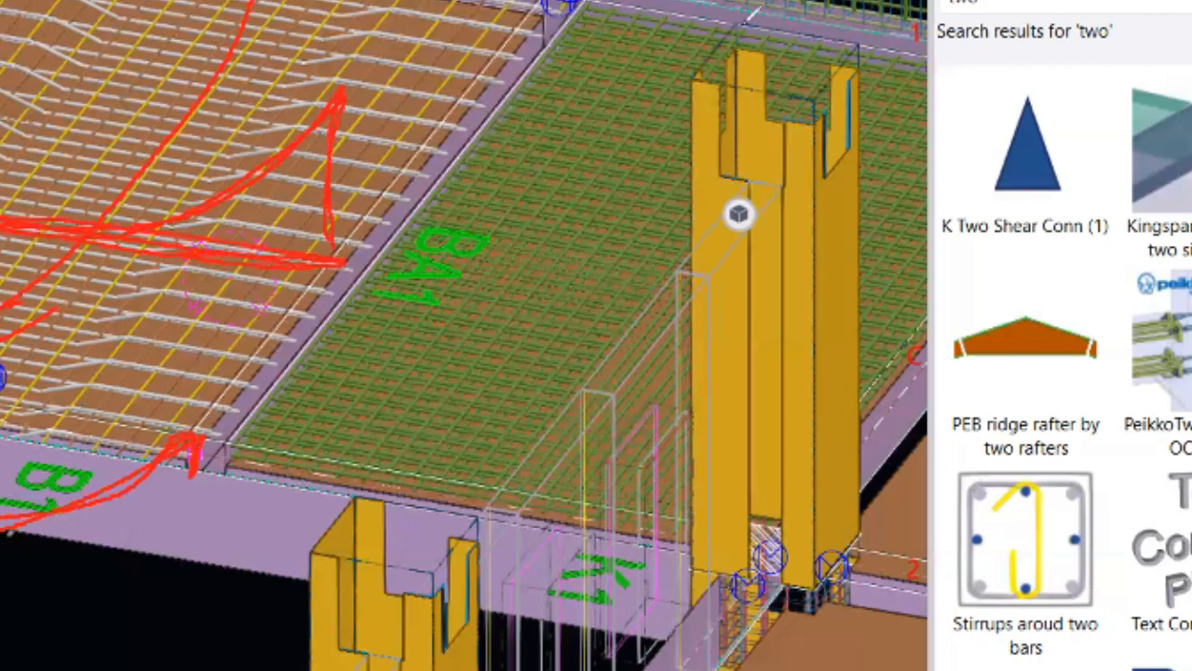
{"action": "left_click_drag", "start_coordinate": [56, 570], "coordinate": [0, 543]}
{"action": "mouse_move", "coordinate": [26, 457]}
{"action": "left_mouse_down"}
{"action": "mouse_move", "coordinate": [0, 462]}
{"action": "mouse_move", "coordinate": [0, 476]}
{"action": "left_mouse_up"}
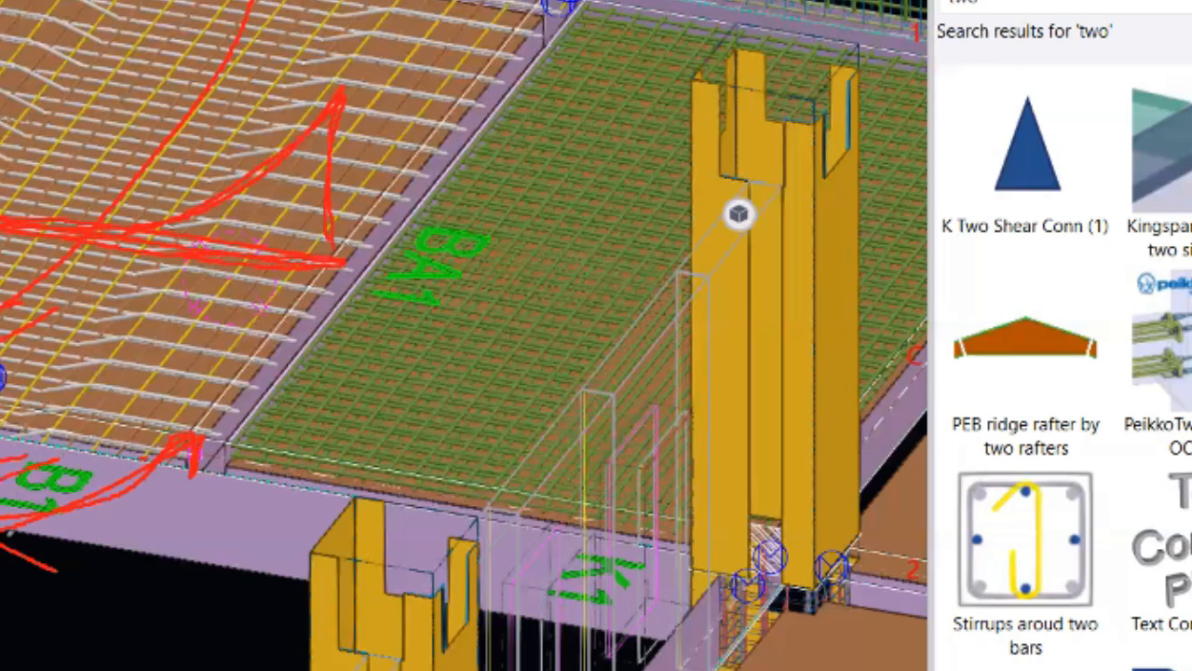
{"action": "mouse_move", "coordinate": [132, 237]}
{"action": "left_mouse_down"}
{"action": "mouse_move", "coordinate": [158, 229]}
{"action": "mouse_move", "coordinate": [332, 28]}
{"action": "left_mouse_up"}
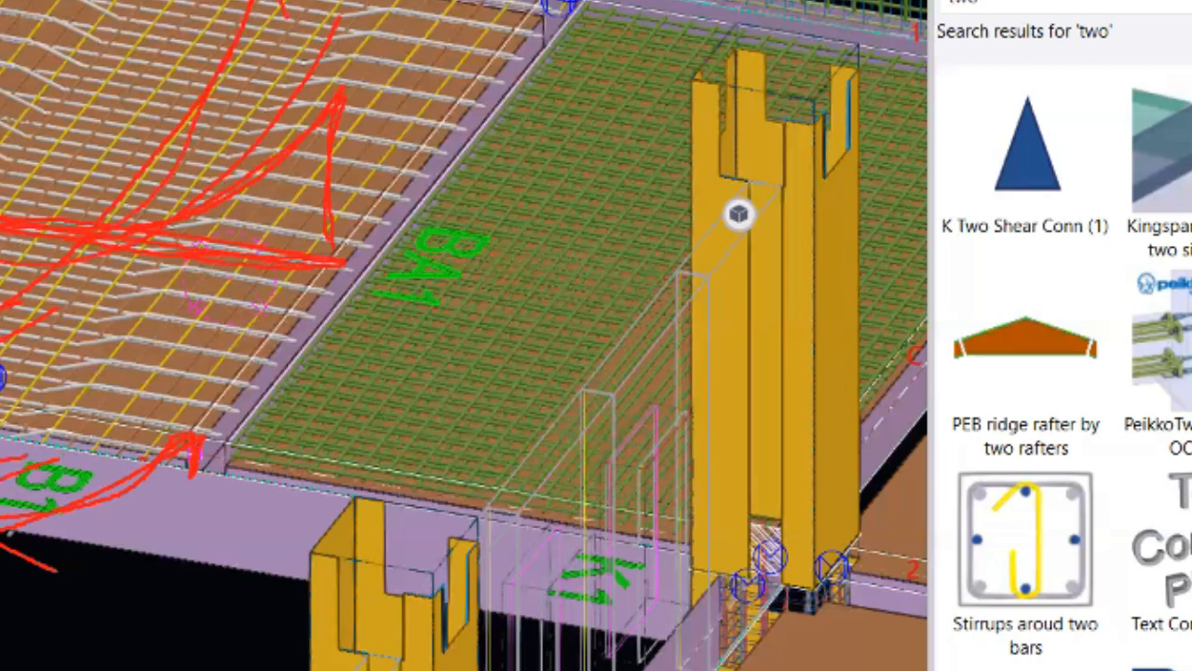
{"action": "mouse_move", "coordinate": [167, 184]}
{"action": "left_mouse_down"}
{"action": "mouse_move", "coordinate": [241, 7]}
{"action": "mouse_move", "coordinate": [279, 30]}
{"action": "left_mouse_up"}
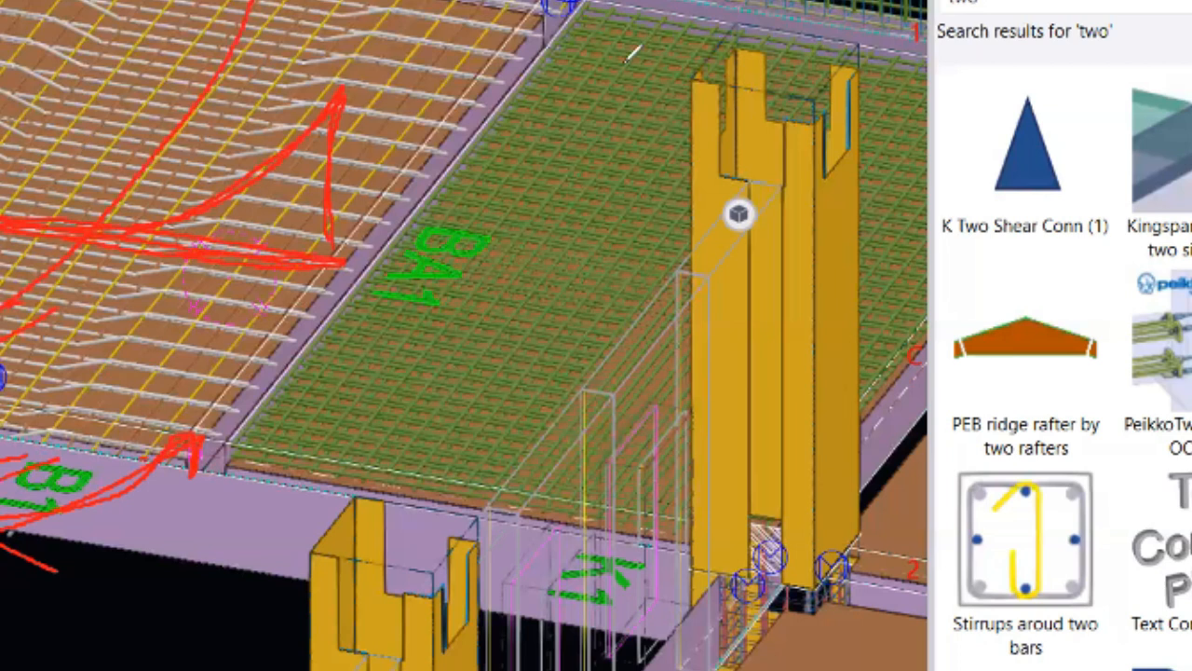
{"action": "key", "text": "Escape"}
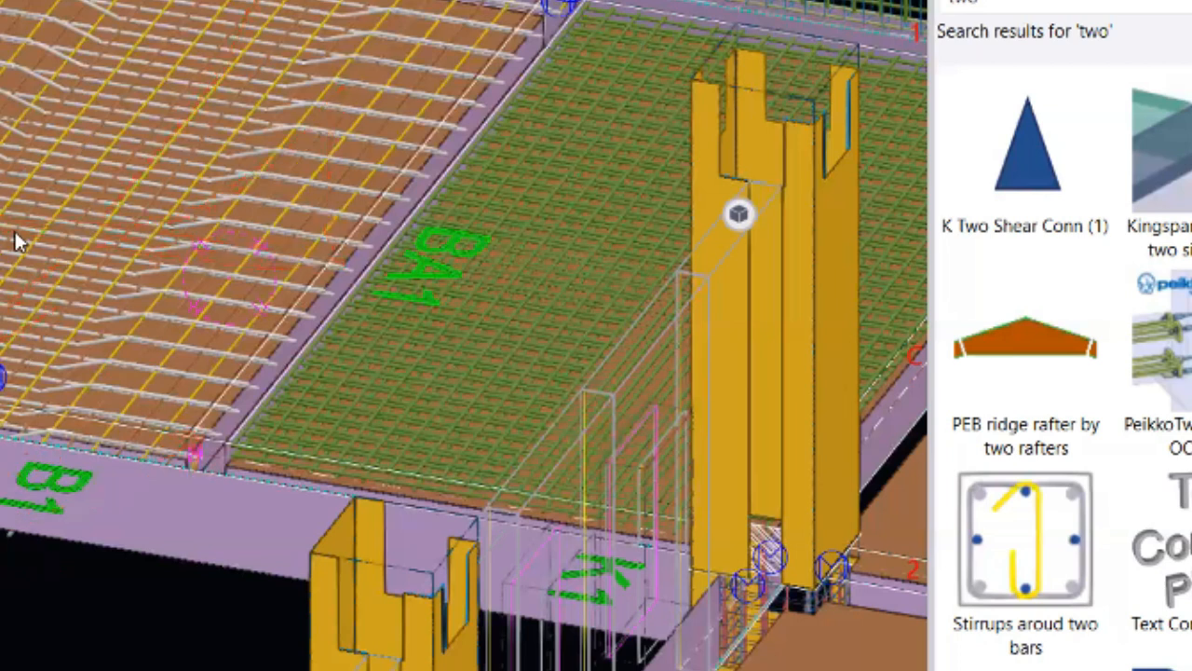
- Change the slab reinforcement component's slab type to Two Way, modify it and close its settings
{"action": "scroll", "coordinate": [5, 373], "scroll_direction": "up", "scroll_amount": 1}
{"action": "scroll", "coordinate": [21, 373], "scroll_direction": "up", "scroll_amount": 2}
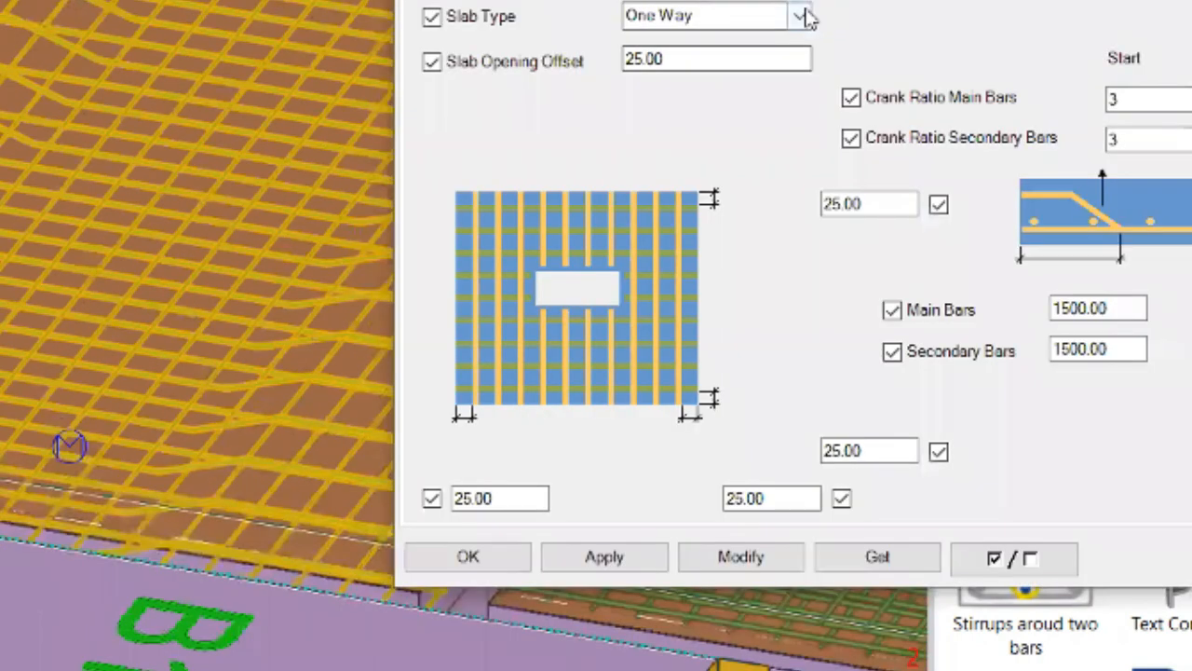
{"action": "left_click", "coordinate": [800, 16]}
{"action": "left_click", "coordinate": [666, 61]}
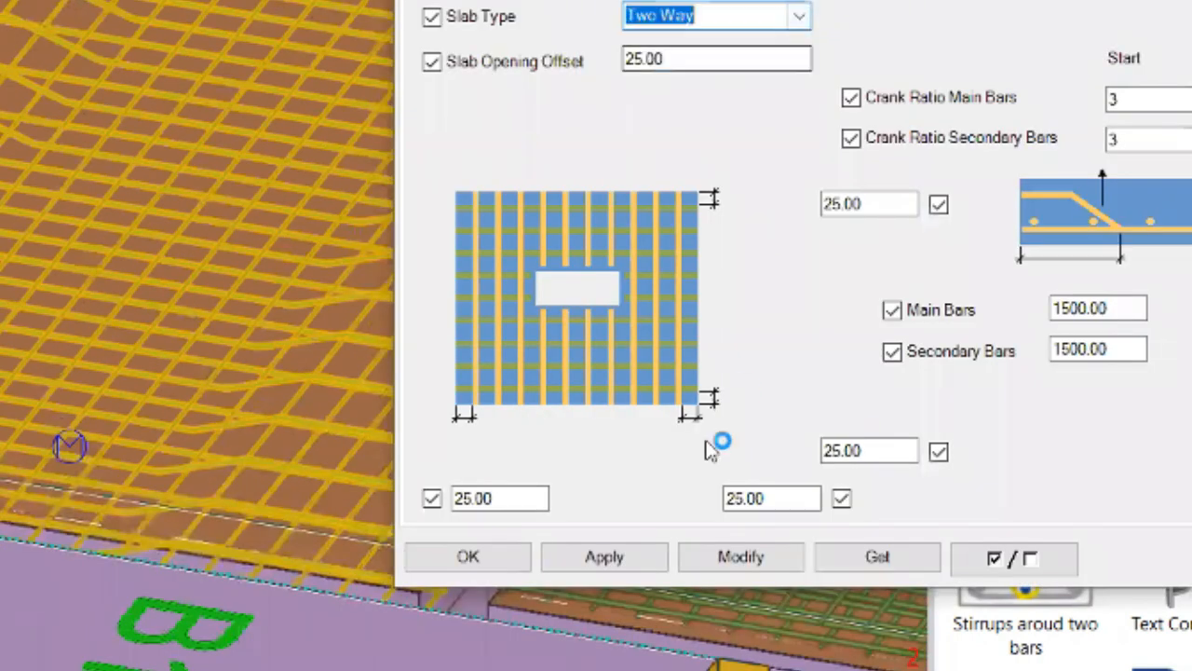
{"action": "left_click", "coordinate": [740, 556]}
{"action": "left_click", "coordinate": [467, 558]}
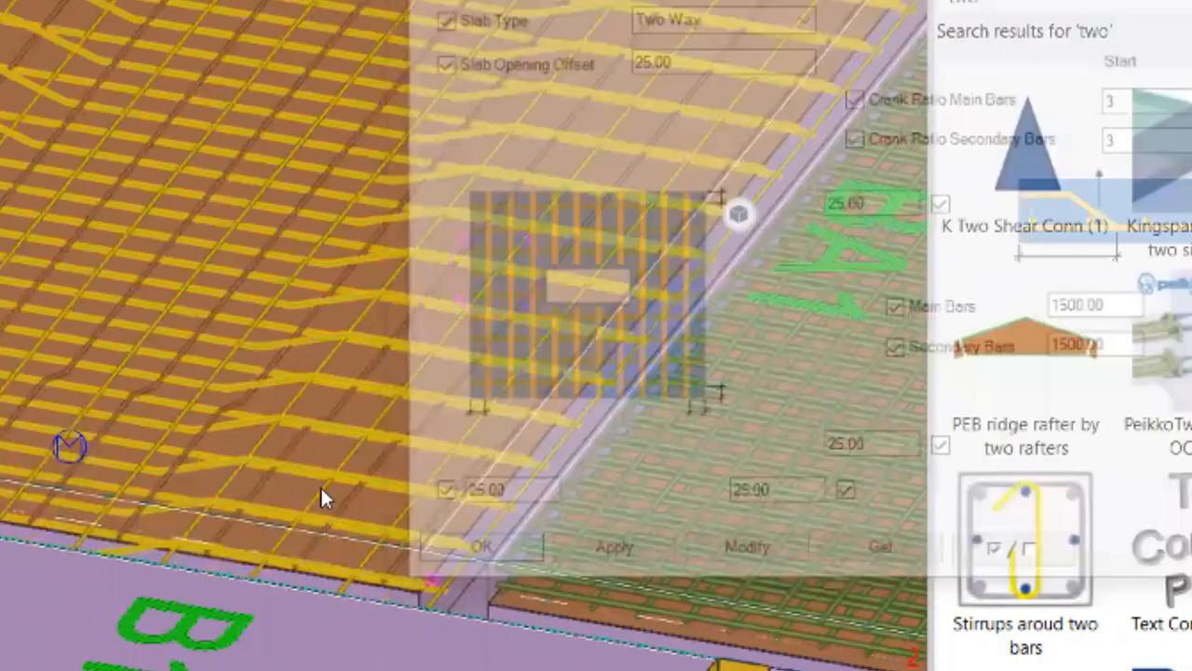
- Compare the two-way cranked bars with the green reinforcement mesh in the neighbouring panel across beam BA1, examining that mesh's bars up close
{"action": "scroll", "coordinate": [84, 470], "scroll_direction": "down", "scroll_amount": 3}
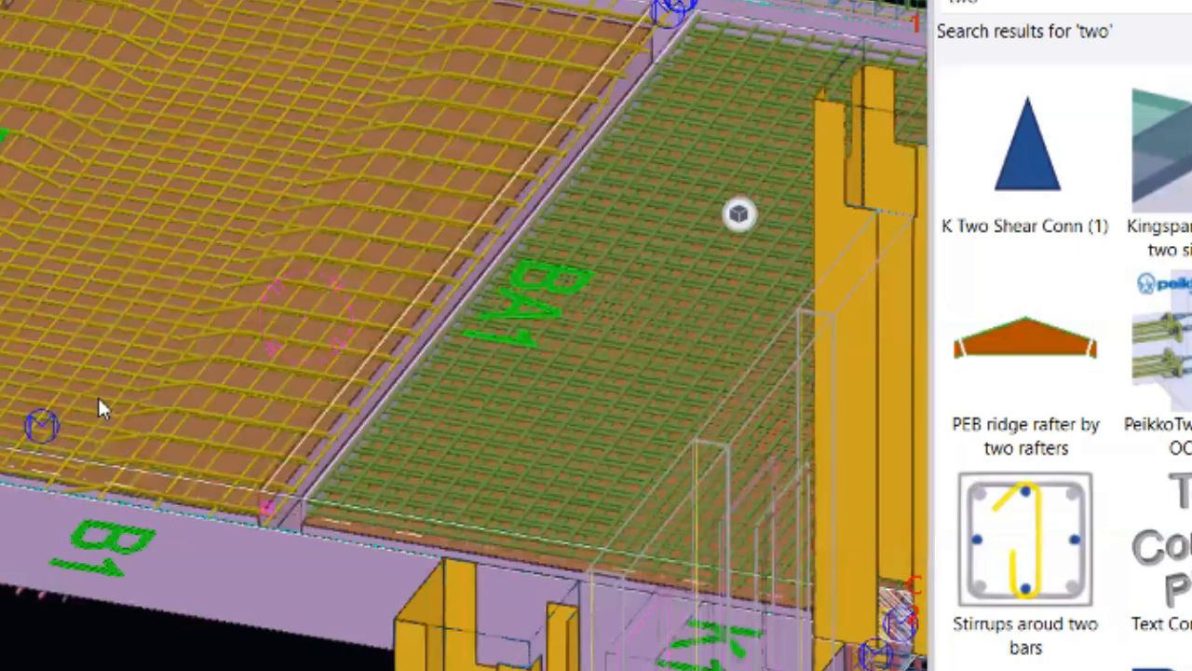
{"action": "scroll", "coordinate": [113, 231], "scroll_direction": "down", "scroll_amount": 1}
{"action": "scroll", "coordinate": [98, 219], "scroll_direction": "up", "scroll_amount": 2}
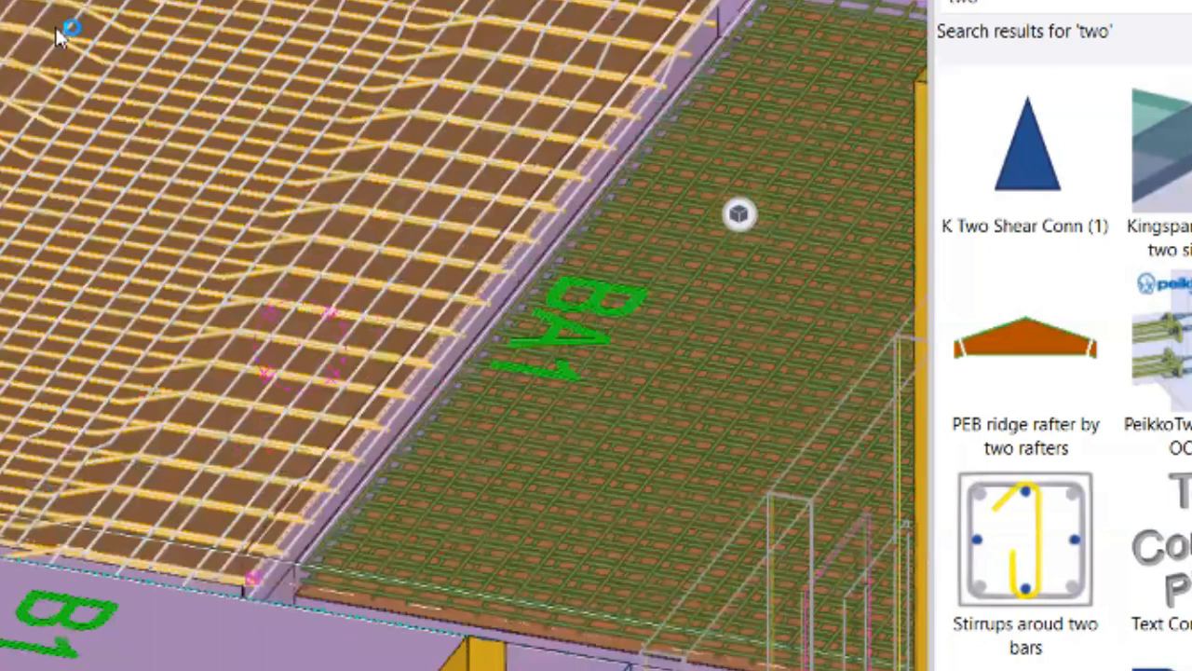
{"action": "scroll", "coordinate": [287, 209], "scroll_direction": "down", "scroll_amount": 2}
{"action": "middle_click_drag", "start_coordinate": [258, 504], "coordinate": [35, 492]}
{"action": "scroll", "coordinate": [35, 492], "scroll_direction": "up", "scroll_amount": 1}
{"action": "scroll", "coordinate": [36, 492], "scroll_direction": "up", "scroll_amount": 3}
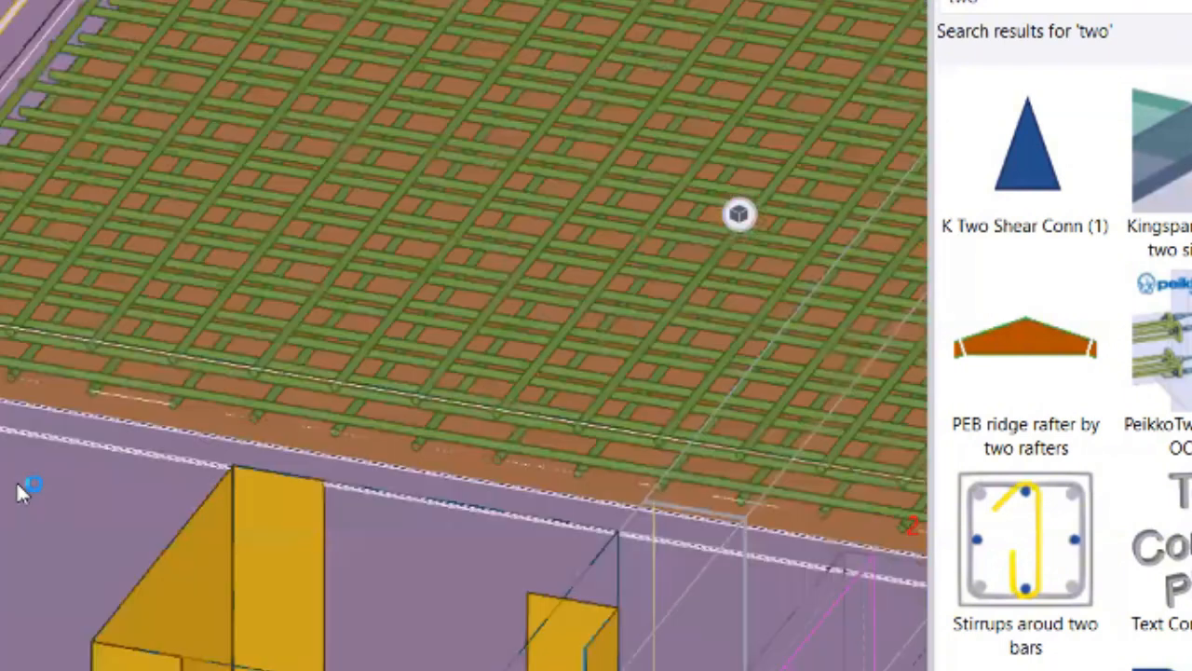
{"action": "left_click", "coordinate": [117, 306]}
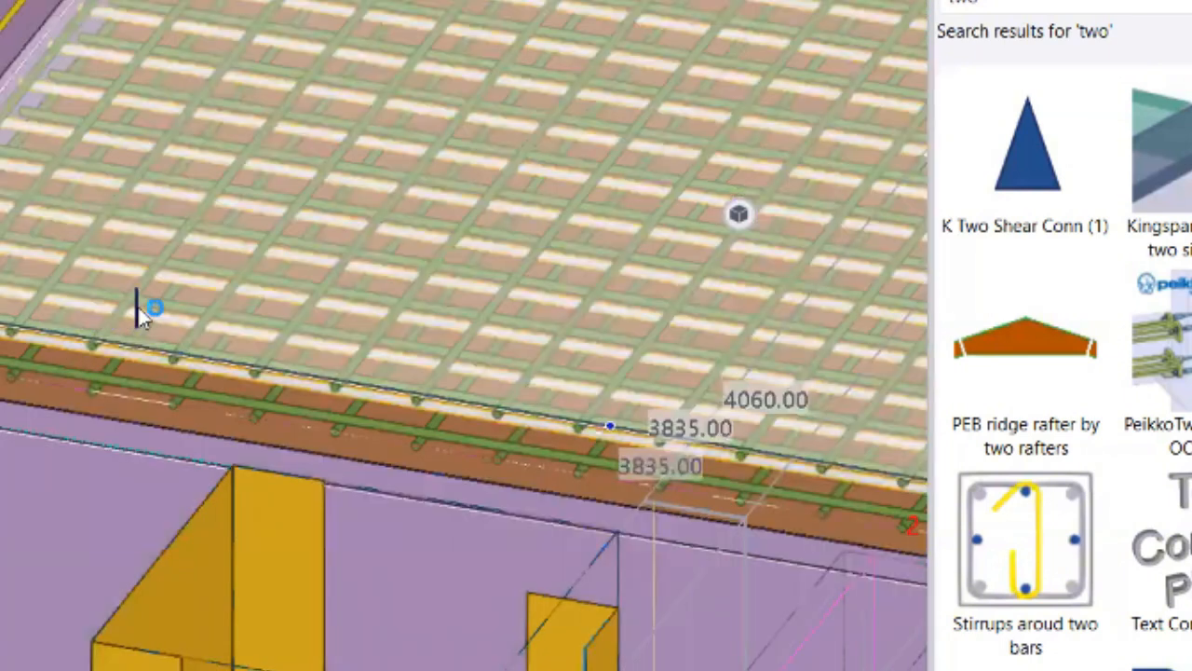
{"action": "scroll", "coordinate": [252, 394], "scroll_direction": "down", "scroll_amount": 1}
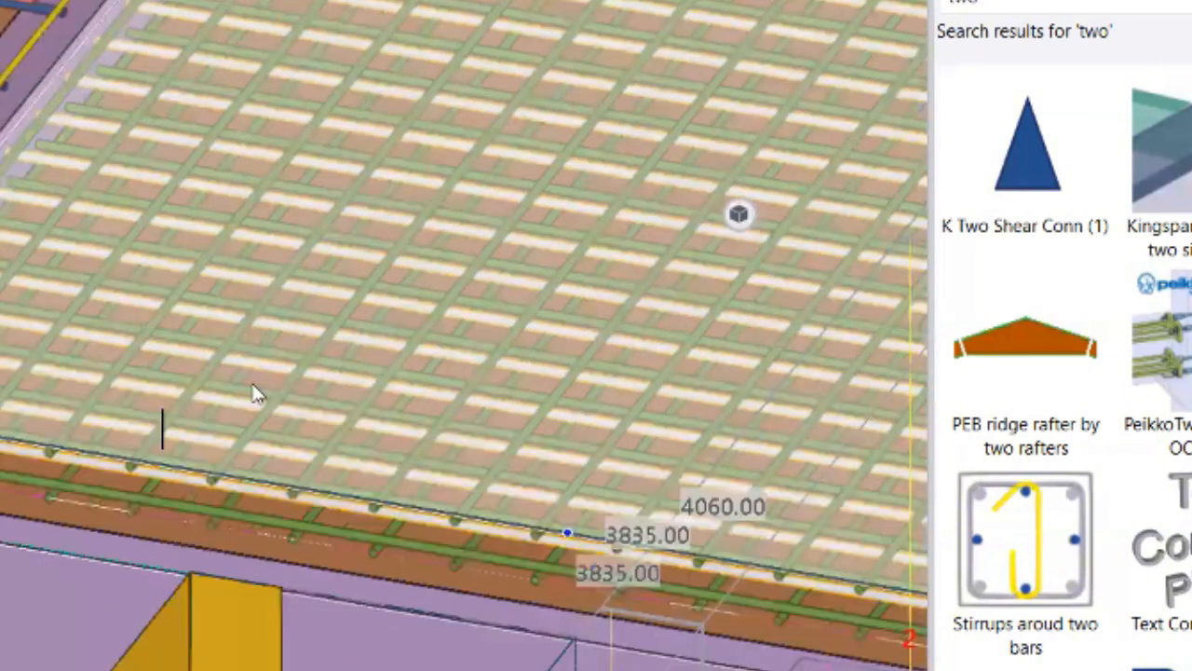
{"action": "scroll", "coordinate": [88, 452], "scroll_direction": "down", "scroll_amount": 2}
{"action": "key", "text": "Escape"}
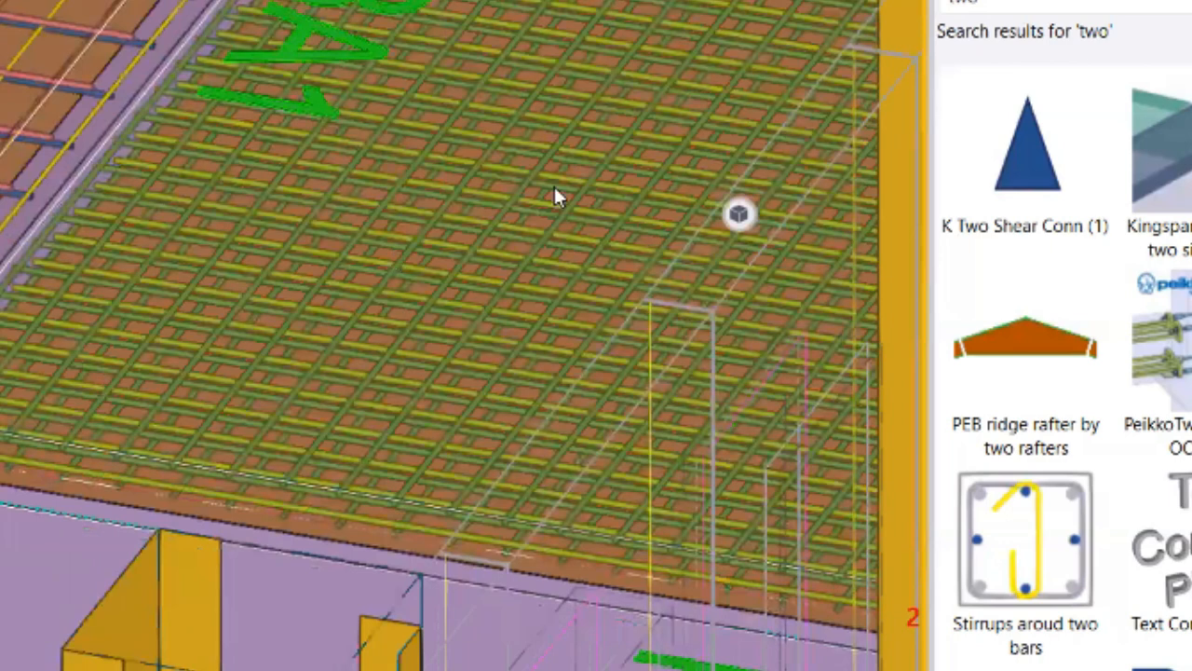
{"action": "scroll", "coordinate": [213, 365], "scroll_direction": "down", "scroll_amount": 3}
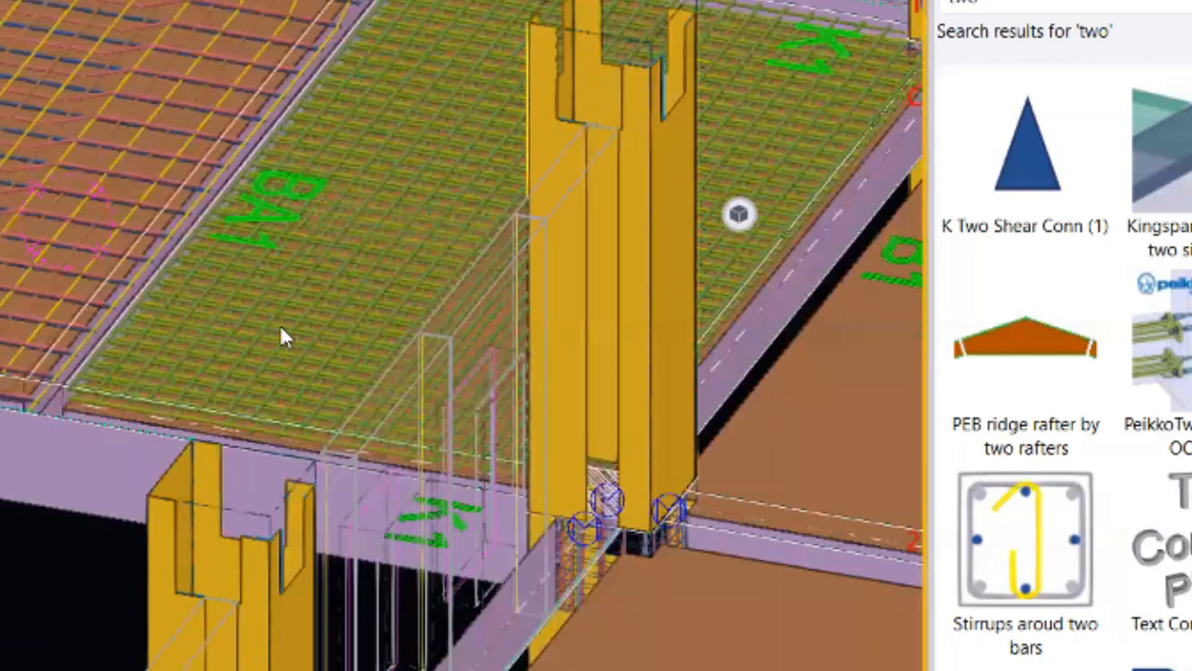
{"action": "scroll", "coordinate": [198, 399], "scroll_direction": "up", "scroll_amount": 3}
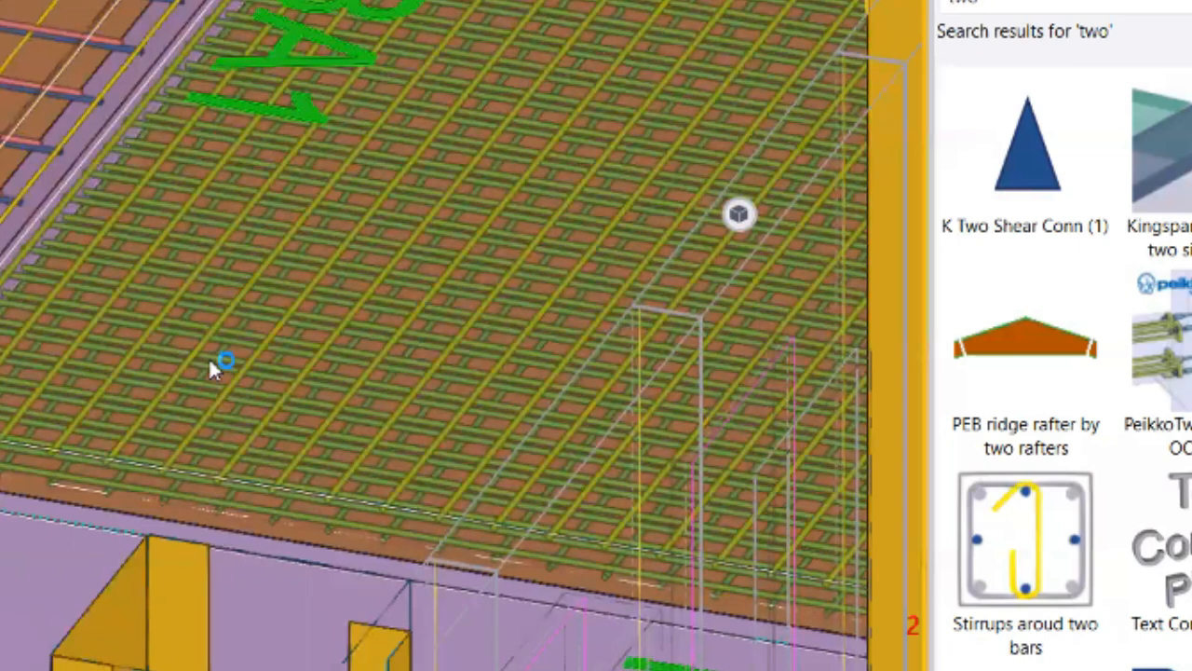
{"action": "scroll", "coordinate": [223, 314], "scroll_direction": "up", "scroll_amount": 2}
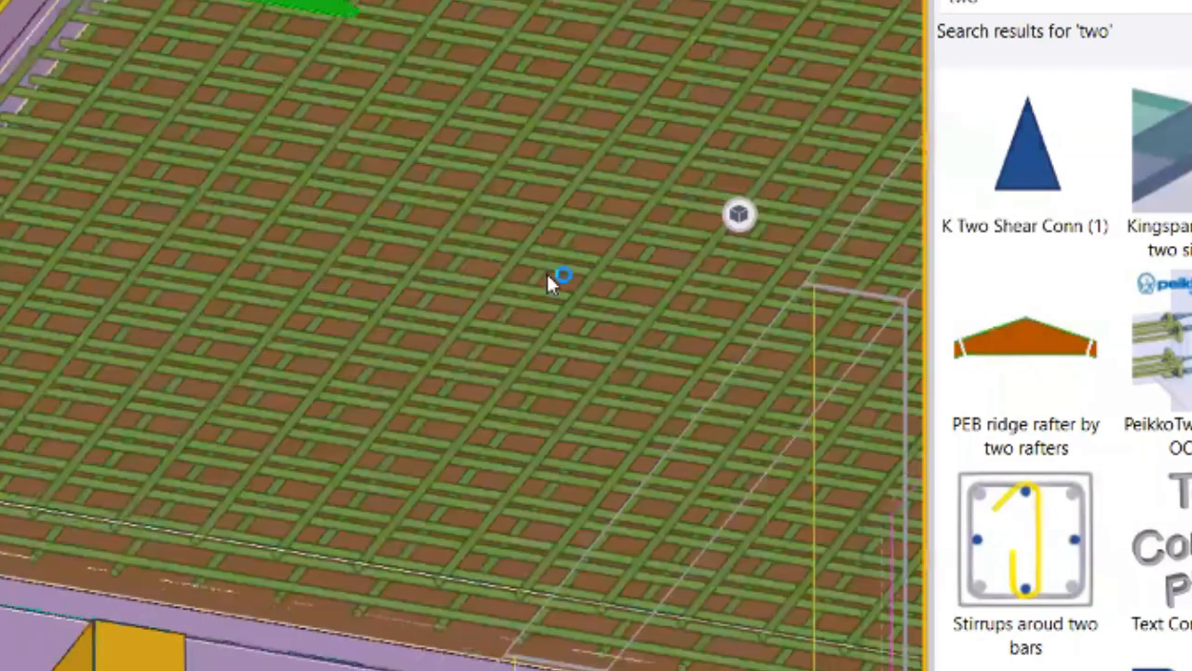
- Examine the green reinforcement mesh in the panel beside beam BA1, from its K1 edge to the opposite beam
{"action": "scroll", "coordinate": [533, 277], "scroll_direction": "down", "scroll_amount": 2}
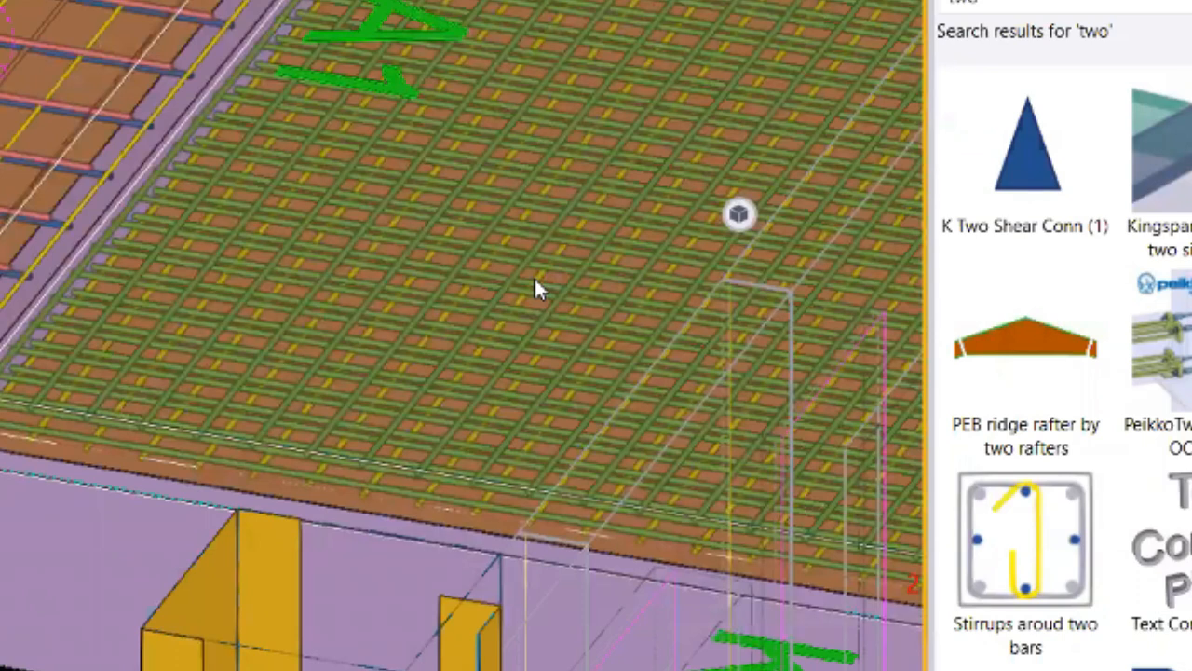
{"action": "scroll", "coordinate": [512, 340], "scroll_direction": "up", "scroll_amount": 2}
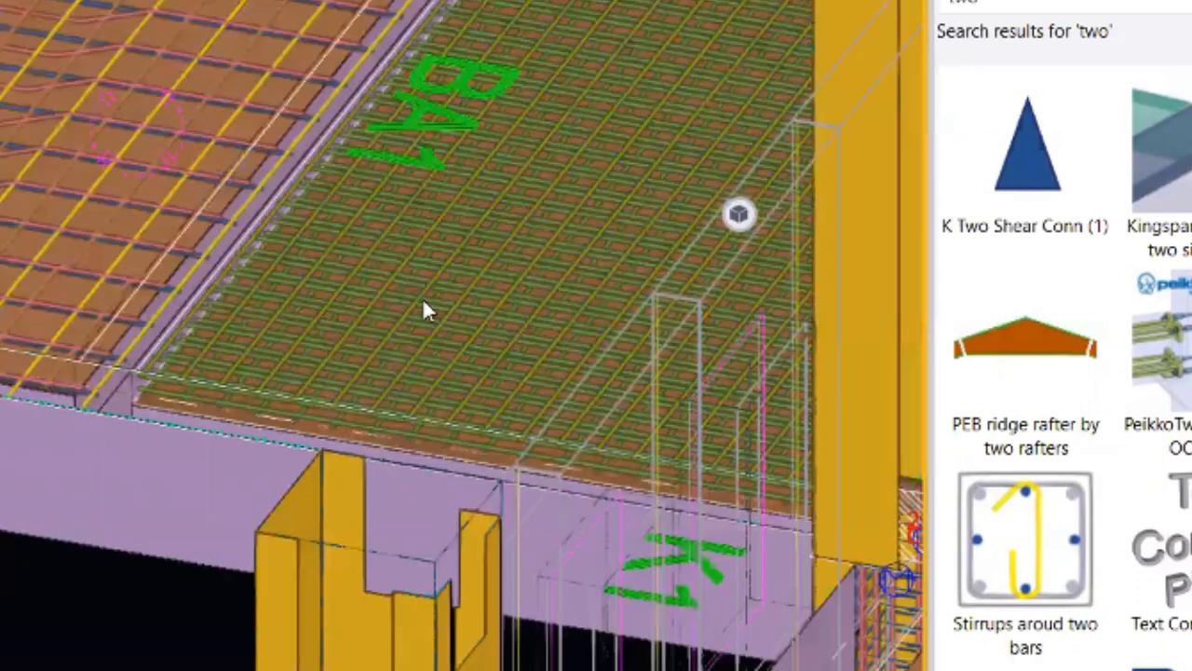
{"action": "scroll", "coordinate": [157, 280], "scroll_direction": "down", "scroll_amount": 2}
{"action": "scroll", "coordinate": [267, 366], "scroll_direction": "down", "scroll_amount": 2}
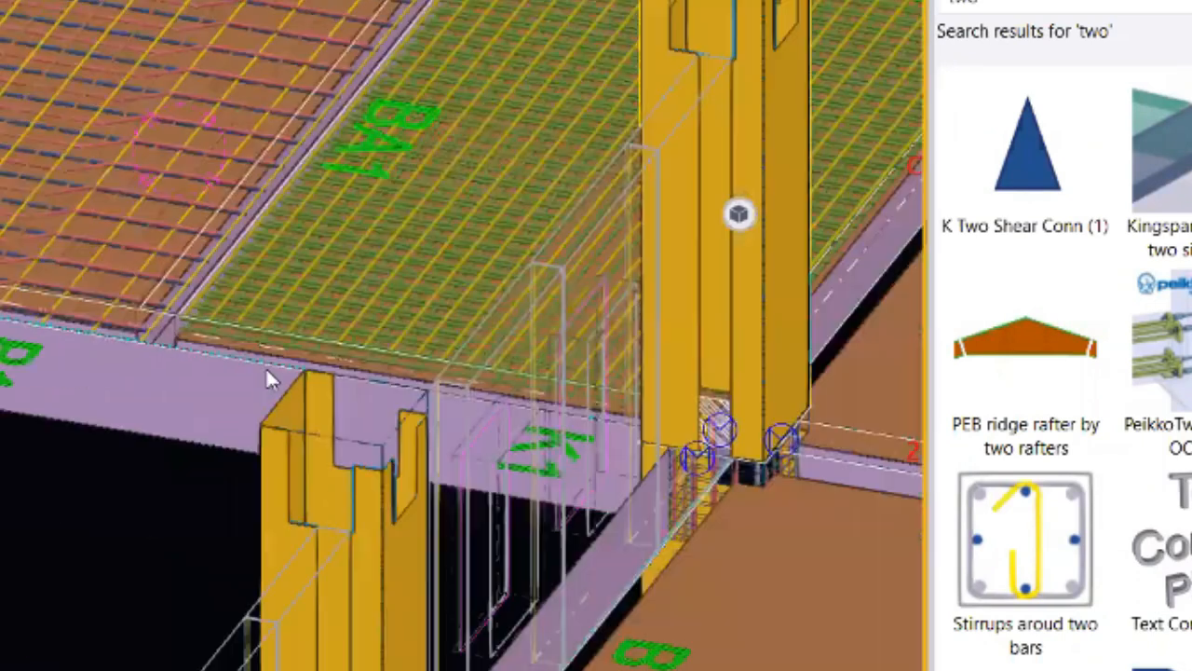
{"action": "scroll", "coordinate": [274, 372], "scroll_direction": "up", "scroll_amount": 4}
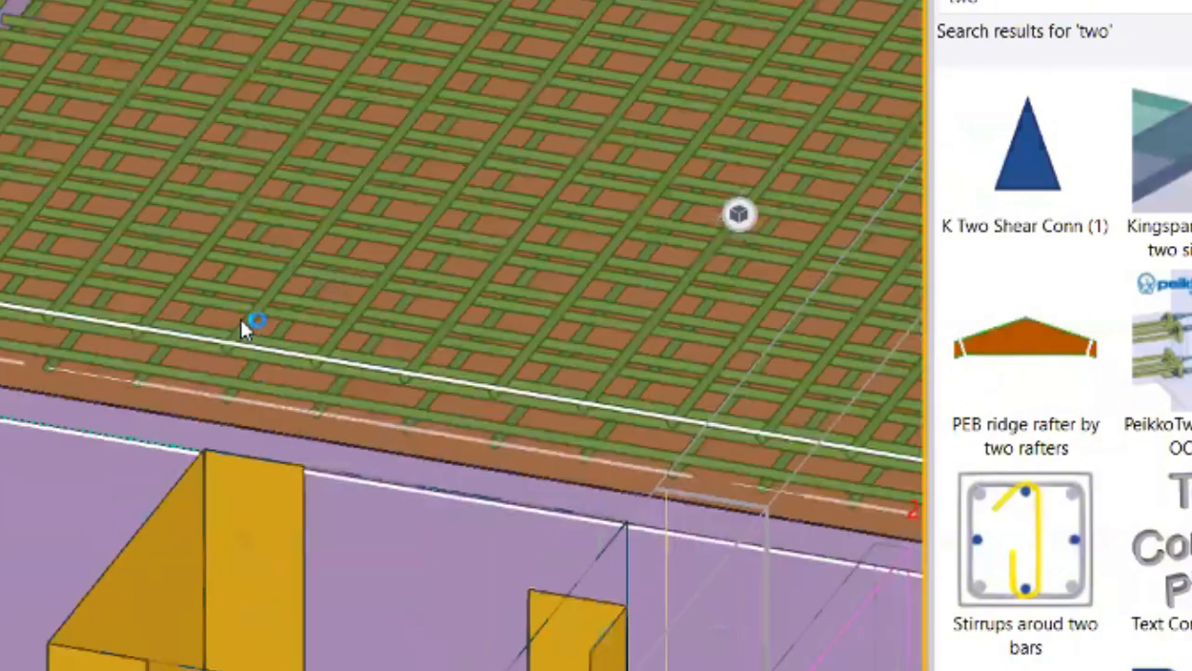
{"action": "scroll", "coordinate": [336, 274], "scroll_direction": "down", "scroll_amount": 4}
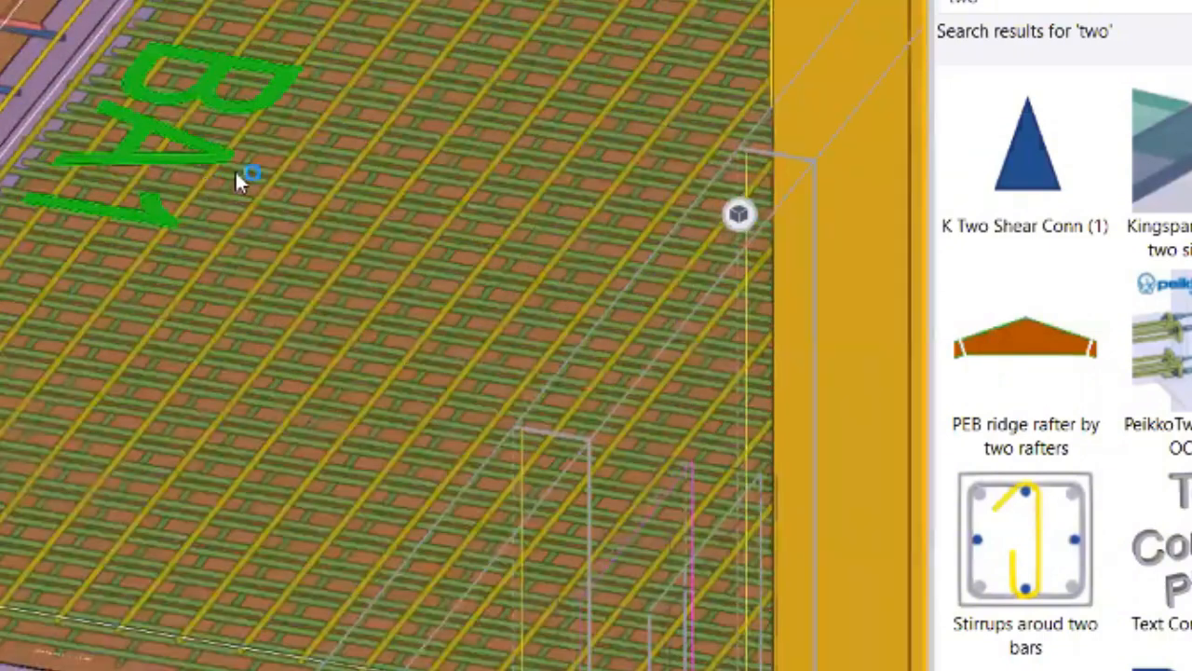
{"action": "scroll", "coordinate": [304, 160], "scroll_direction": "down", "scroll_amount": 2}
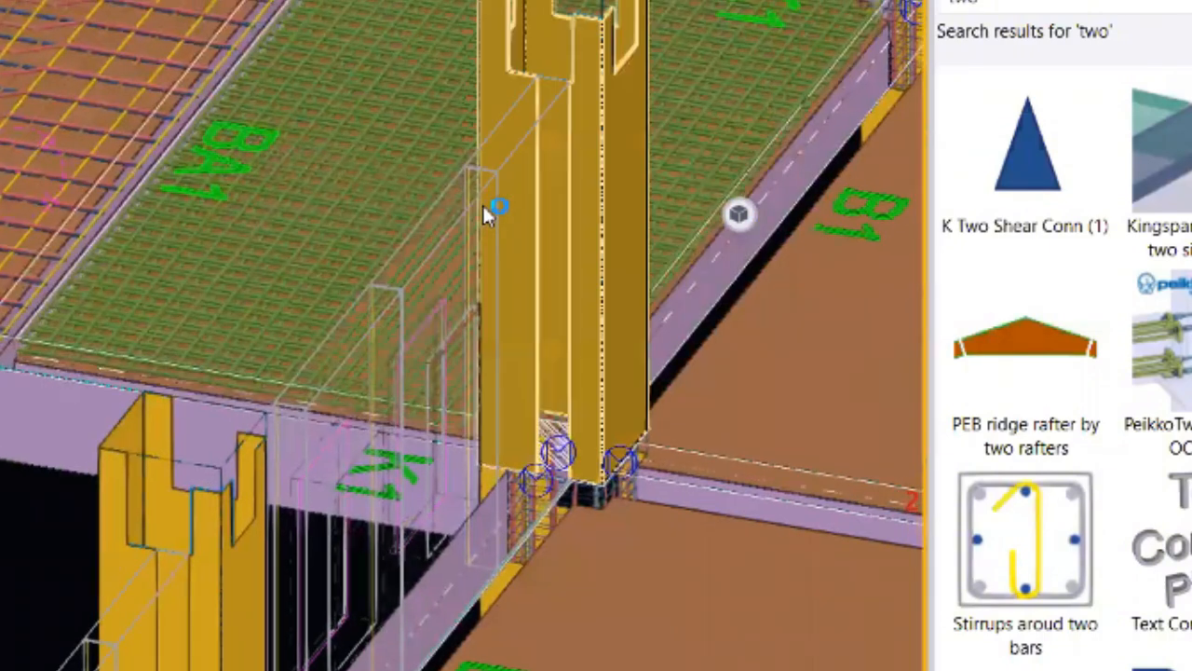
{"action": "scroll", "coordinate": [276, 136], "scroll_direction": "down", "scroll_amount": 2}
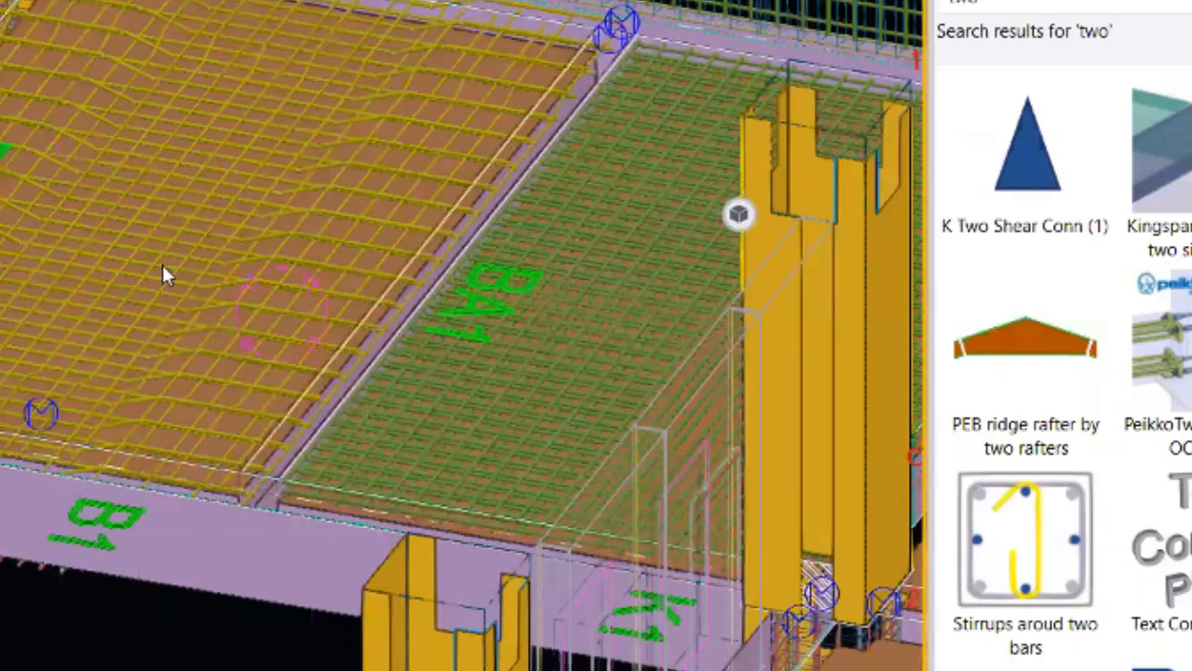
{"action": "scroll", "coordinate": [65, 127], "scroll_direction": "up", "scroll_amount": 3}
{"action": "scroll", "coordinate": [519, 319], "scroll_direction": "down", "scroll_amount": 2}
{"action": "scroll", "coordinate": [196, 51], "scroll_direction": "up", "scroll_amount": 3}
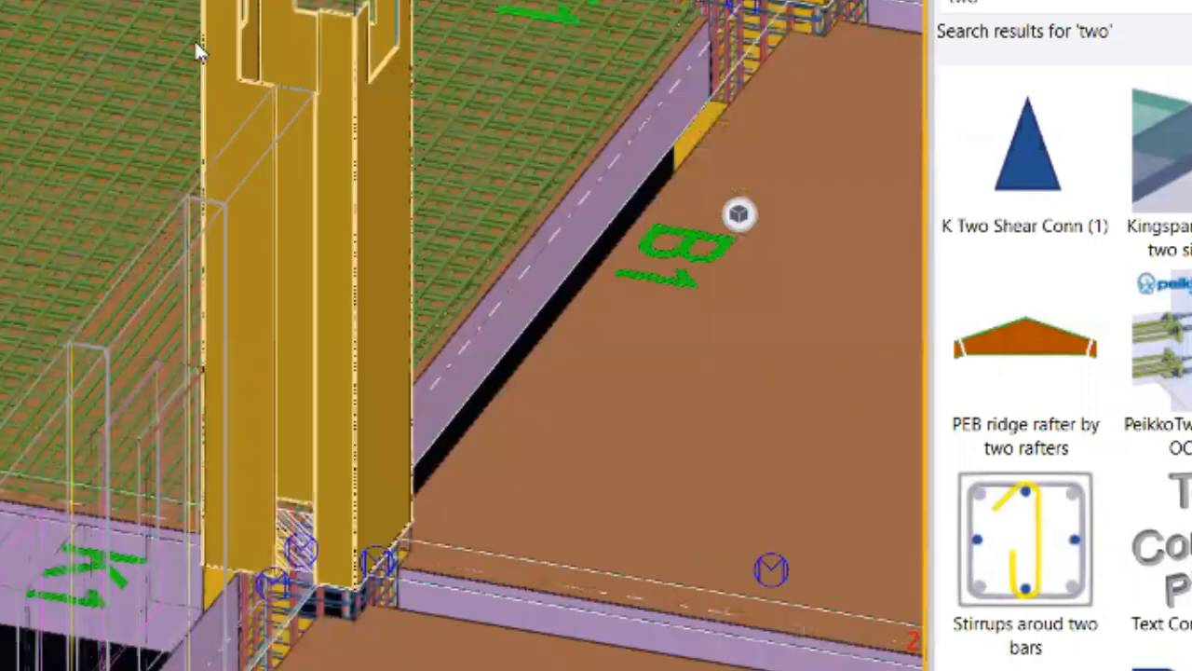
{"action": "middle_click_drag", "start_coordinate": [290, 274], "coordinate": [697, 370]}
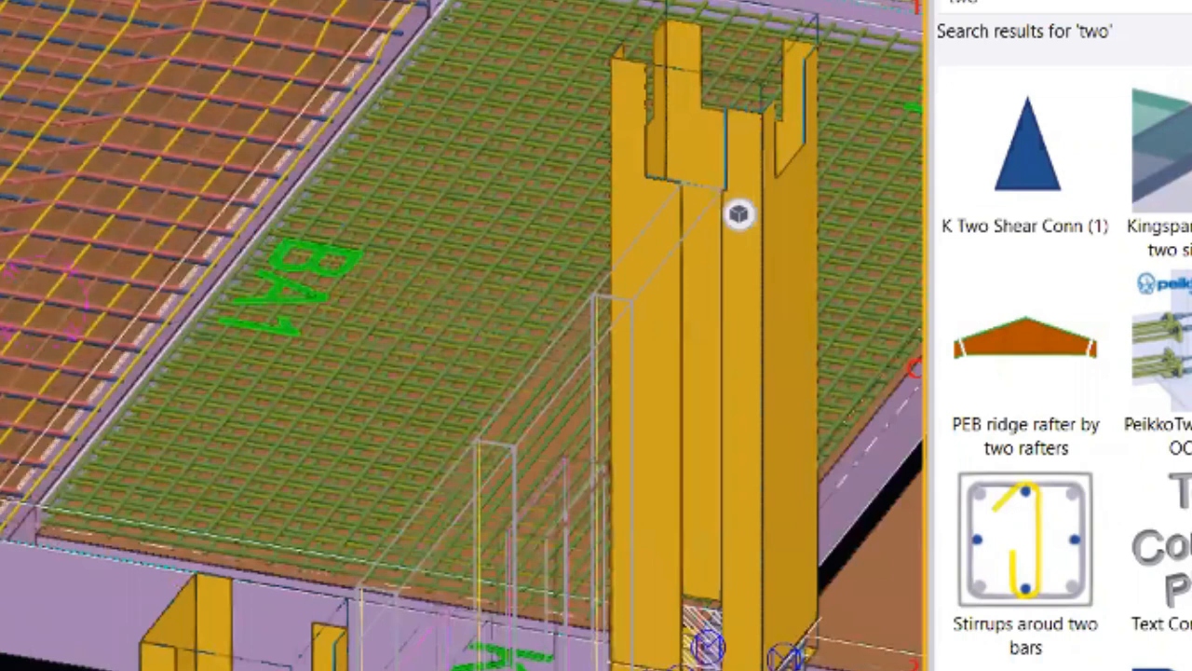
{"action": "scroll", "coordinate": [462, 335], "scroll_direction": "up", "scroll_amount": 1}
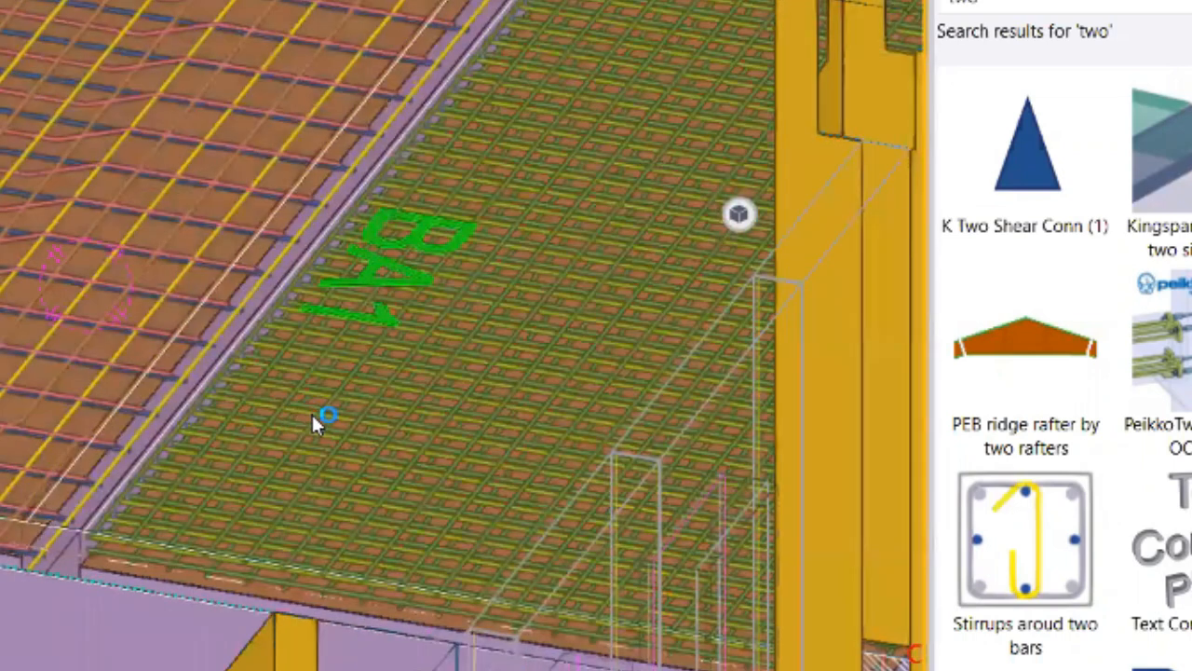
{"action": "scroll", "coordinate": [304, 428], "scroll_direction": "down", "scroll_amount": 2}
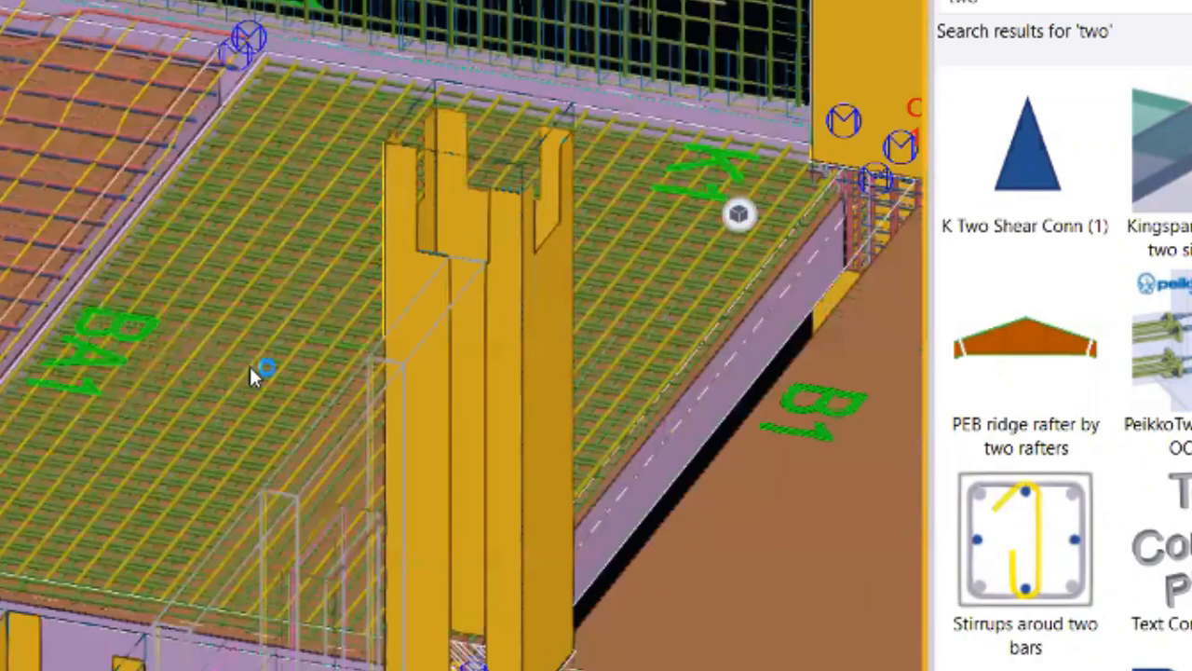
{"action": "scroll", "coordinate": [270, 357], "scroll_direction": "up", "scroll_amount": 1}
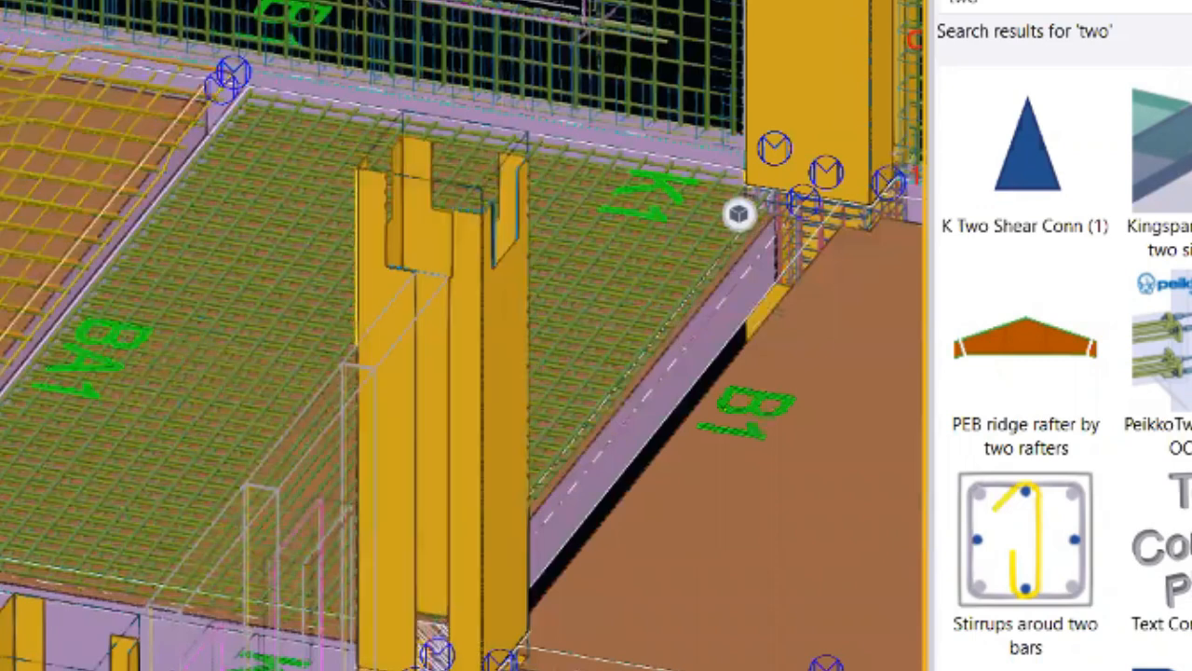
{"action": "scroll", "coordinate": [226, 193], "scroll_direction": "up", "scroll_amount": 3}
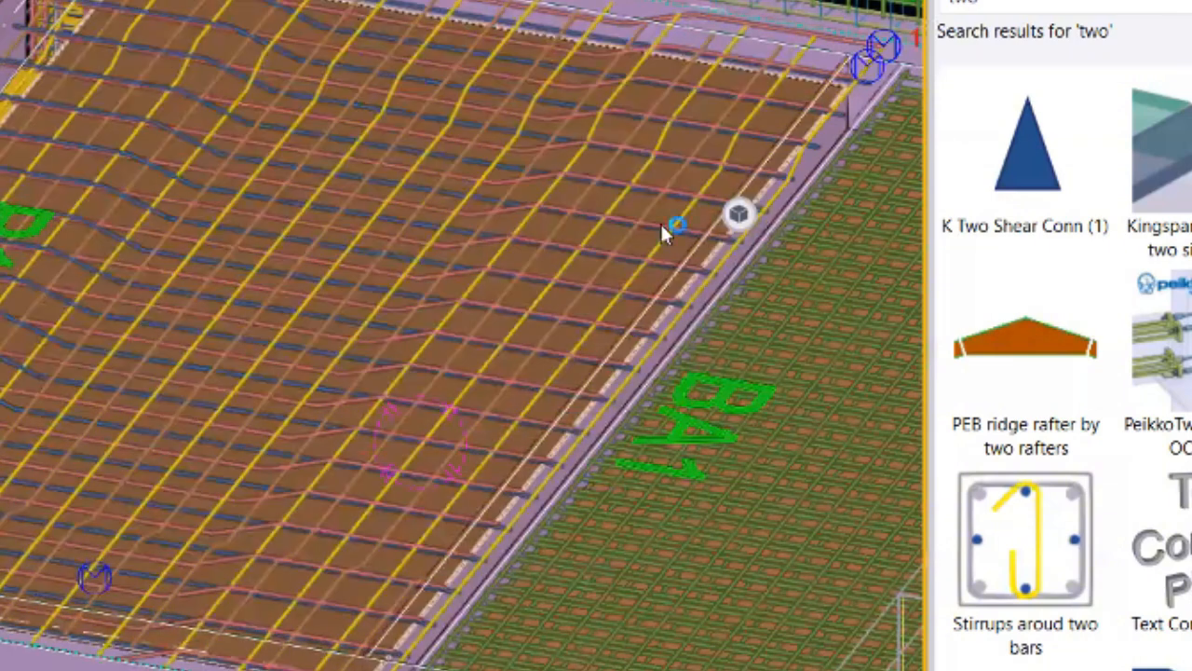
- Compare the two-way cranked bars with the green mesh on both sides of beam BA1, up close and in overview
{"action": "middle_click_drag", "start_coordinate": [661, 222], "coordinate": [885, 402]}
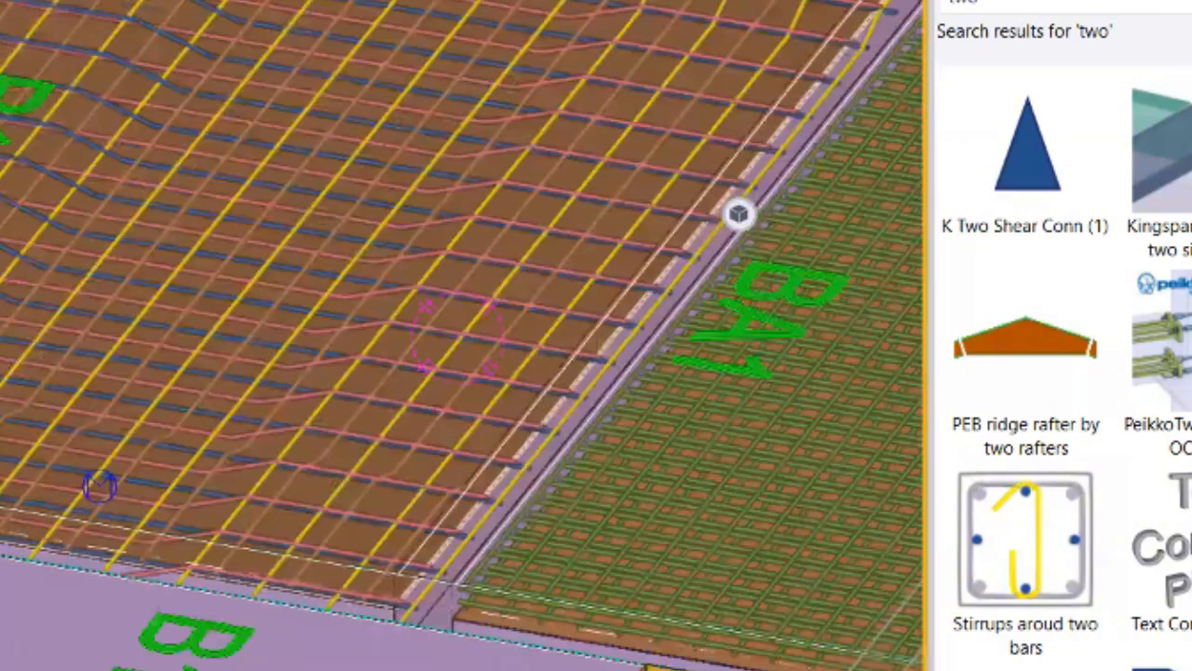
{"action": "scroll", "coordinate": [739, 214], "scroll_direction": "up", "scroll_amount": 2}
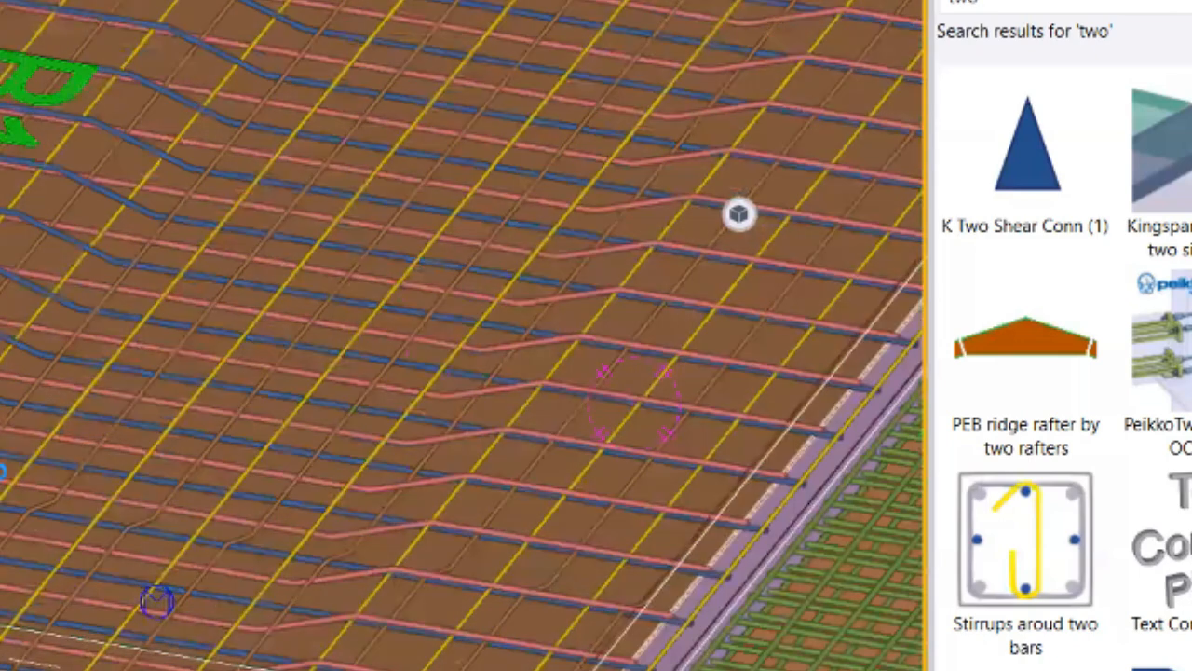
{"action": "middle_click_drag", "start_coordinate": [32, 469], "coordinate": [0, 531]}
{"action": "scroll", "coordinate": [2, 438], "scroll_direction": "down", "scroll_amount": 5}
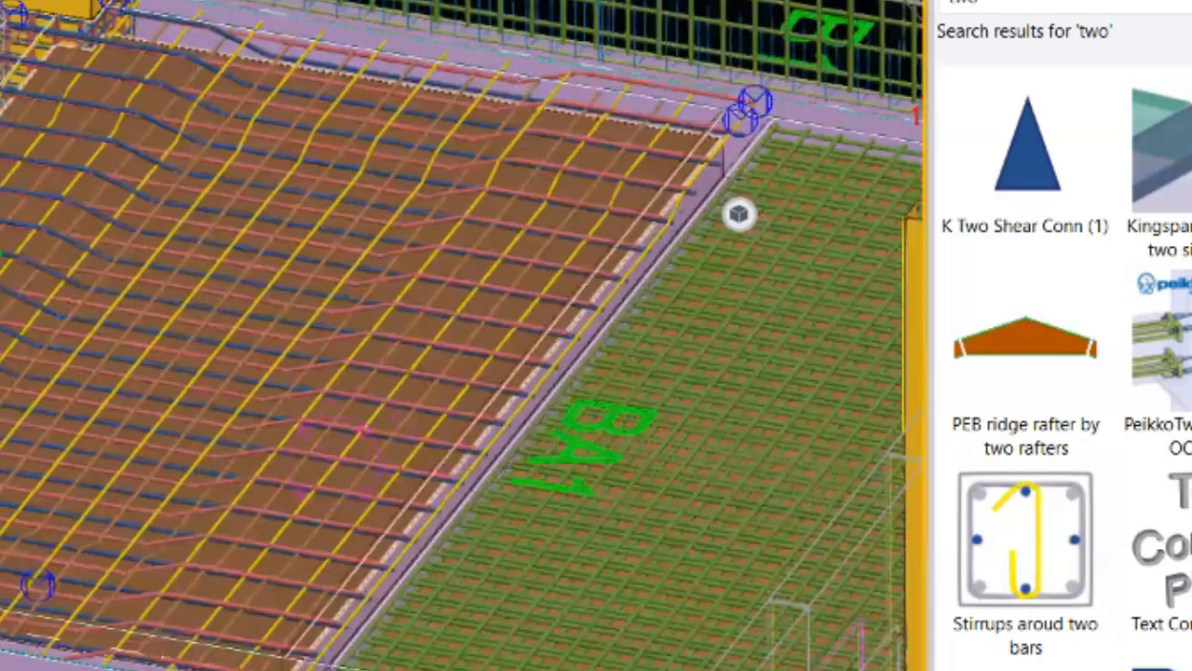
{"action": "middle_click_drag", "start_coordinate": [688, 483], "coordinate": [421, 395]}
{"action": "scroll", "coordinate": [420, 392], "scroll_direction": "up", "scroll_amount": 1}
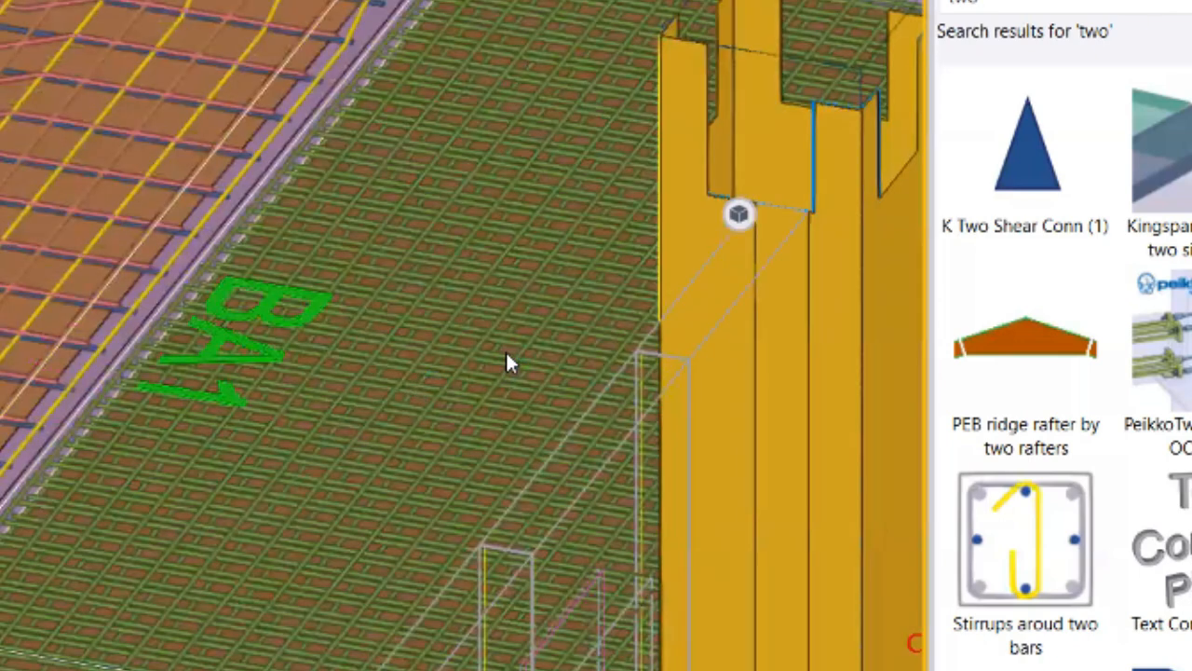
{"action": "scroll", "coordinate": [506, 361], "scroll_direction": "down", "scroll_amount": 1}
{"action": "scroll", "coordinate": [477, 382], "scroll_direction": "down", "scroll_amount": 2}
{"action": "scroll", "coordinate": [279, 298], "scroll_direction": "up", "scroll_amount": 3}
{"action": "scroll", "coordinate": [210, 444], "scroll_direction": "down", "scroll_amount": 3}
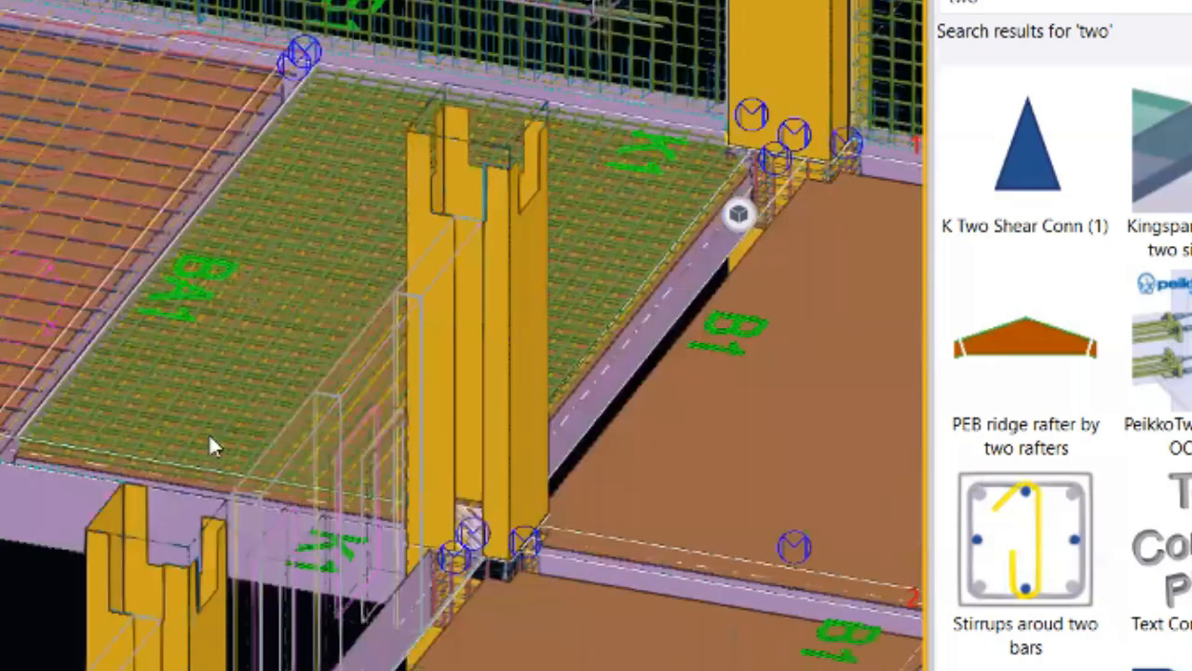
{"action": "scroll", "coordinate": [226, 404], "scroll_direction": "up", "scroll_amount": 5}
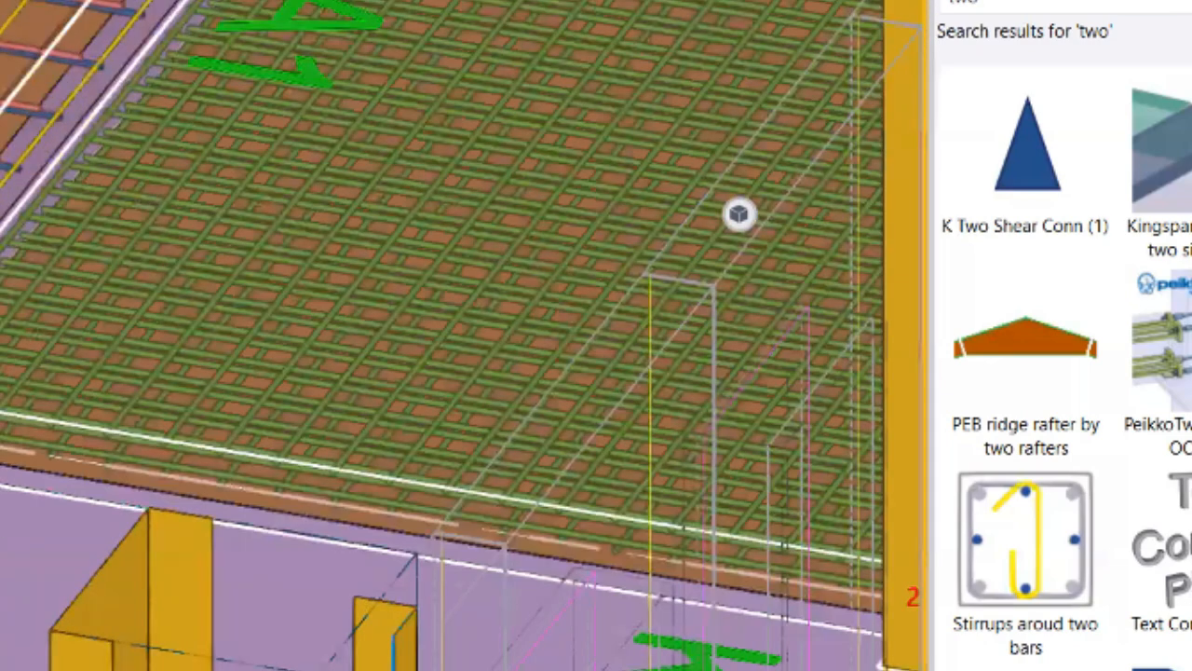
{"action": "scroll", "coordinate": [222, 391], "scroll_direction": "down", "scroll_amount": 3}
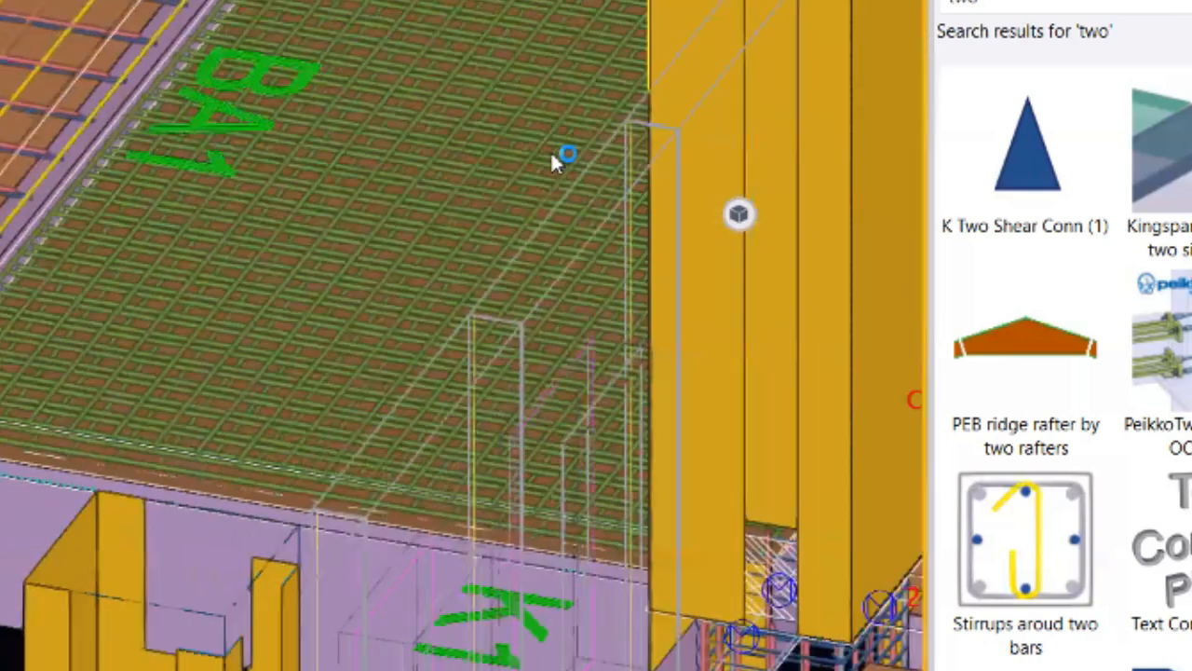
{"action": "scroll", "coordinate": [550, 150], "scroll_direction": "up", "scroll_amount": 2}
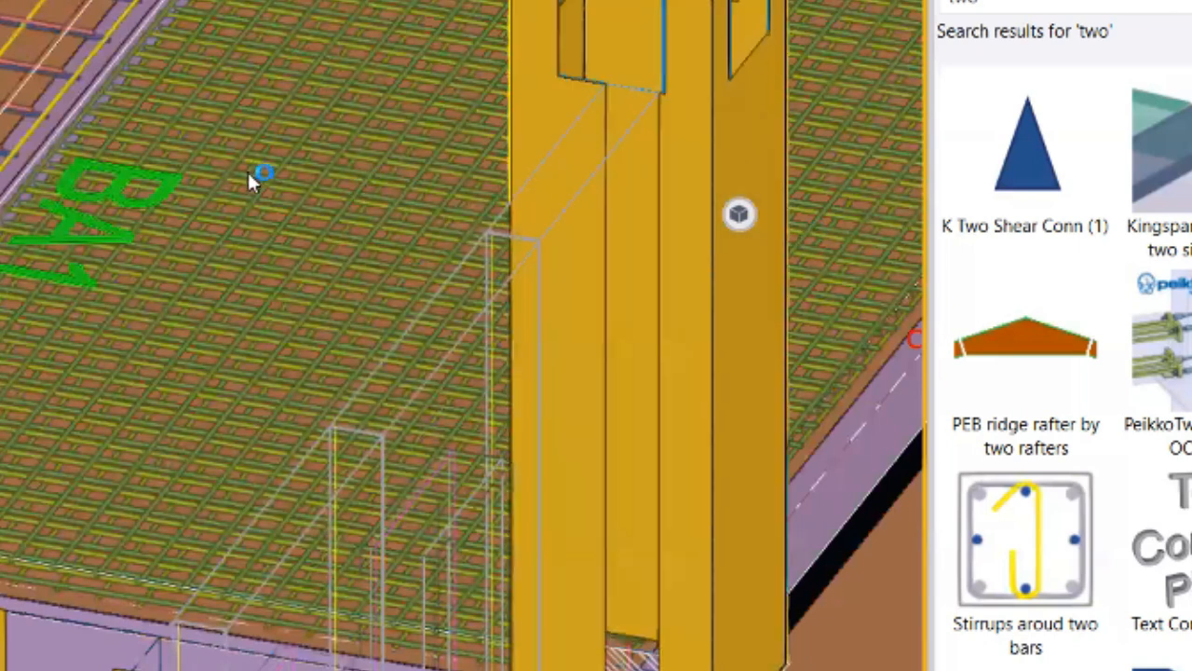
{"action": "scroll", "coordinate": [381, 234], "scroll_direction": "down", "scroll_amount": 2}
{"action": "scroll", "coordinate": [739, 214], "scroll_direction": "up", "scroll_amount": 2}
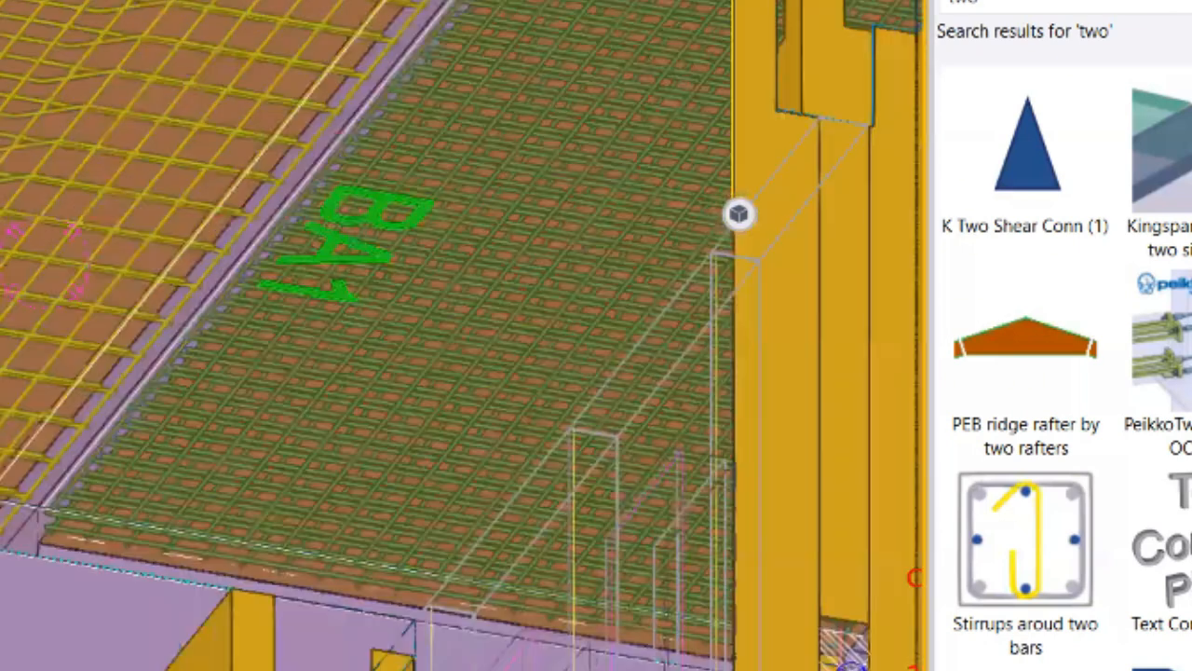
{"action": "scroll", "coordinate": [34, 41], "scroll_direction": "up", "scroll_amount": 2}
{"action": "middle_click_drag", "start_coordinate": [84, 338], "coordinate": [154, 397]}
{"action": "scroll", "coordinate": [180, 264], "scroll_direction": "down", "scroll_amount": 3}
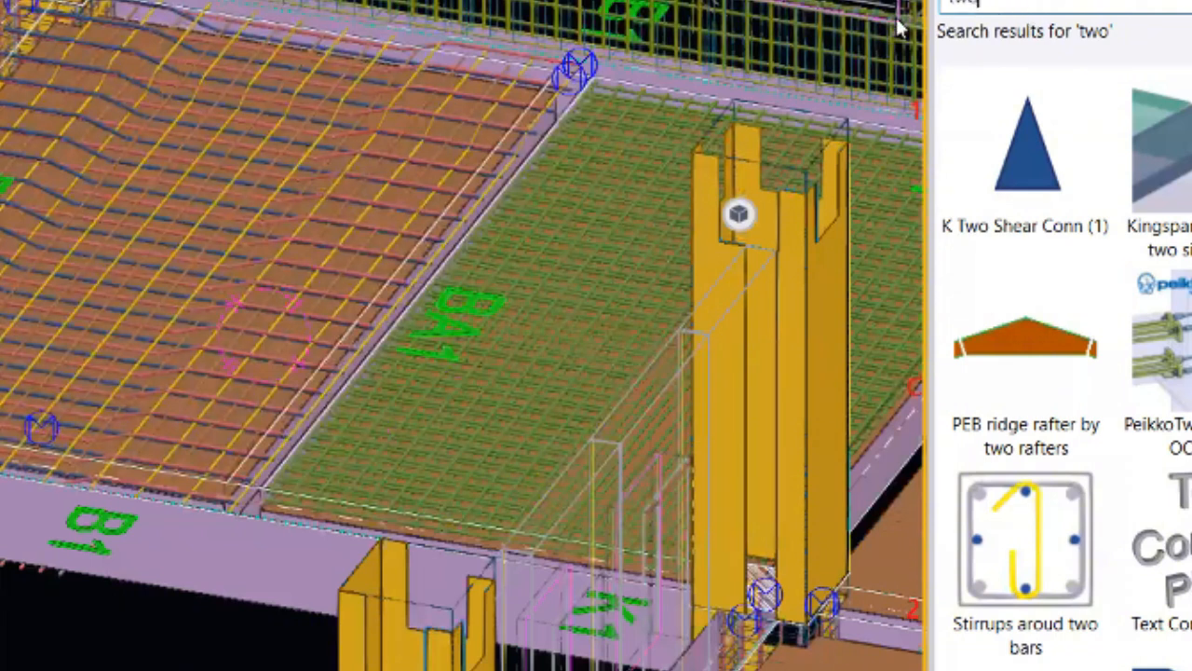
- Search the component catalog for "border" and start the Border rebar (92) component
{"action": "left_click_drag", "start_coordinate": [1030, 1], "coordinate": [930, 8]}
{"action": "type", "text": "bor"}
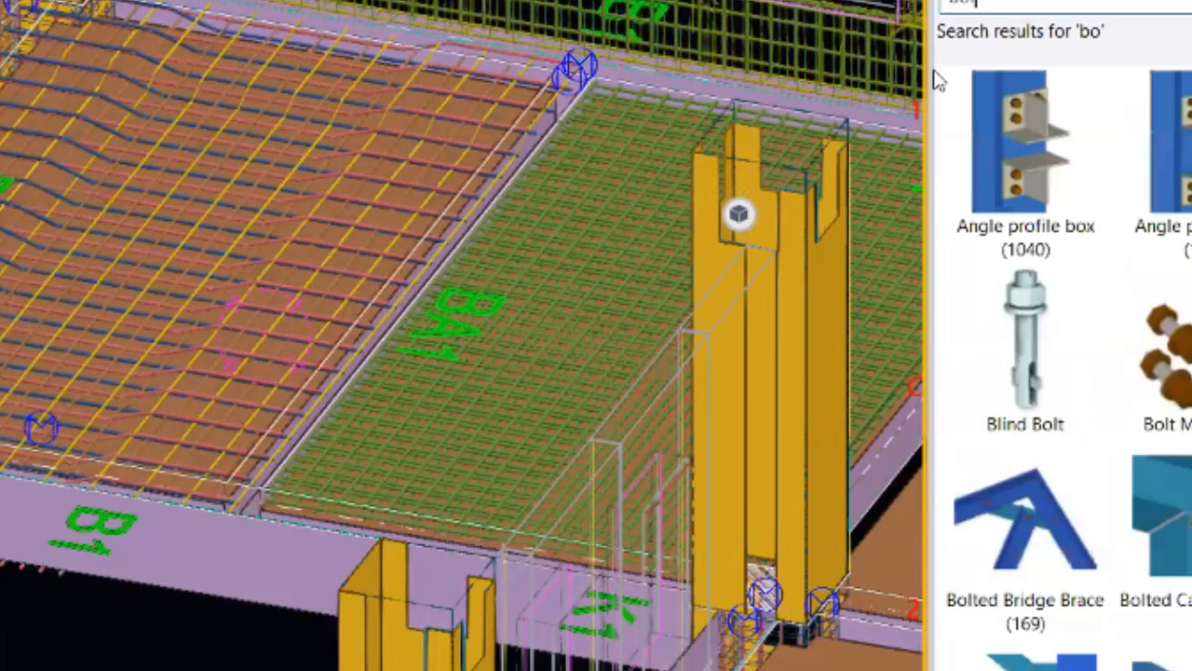
{"action": "type", "text": "der"}
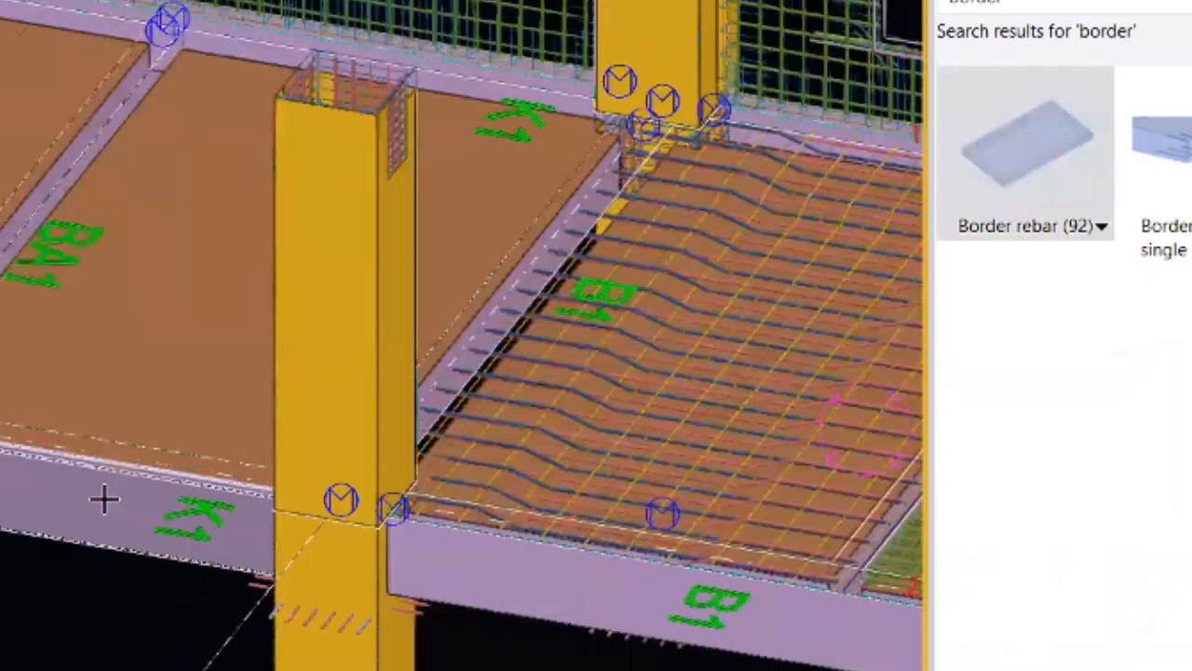
- Apply Border rebar (92) to the unreinforced slab panel between beams BA1 and B1, switching the view representation and ending the command
{"action": "key", "text": "ctrl+4"}
{"action": "left_click", "coordinate": [36, 370]}
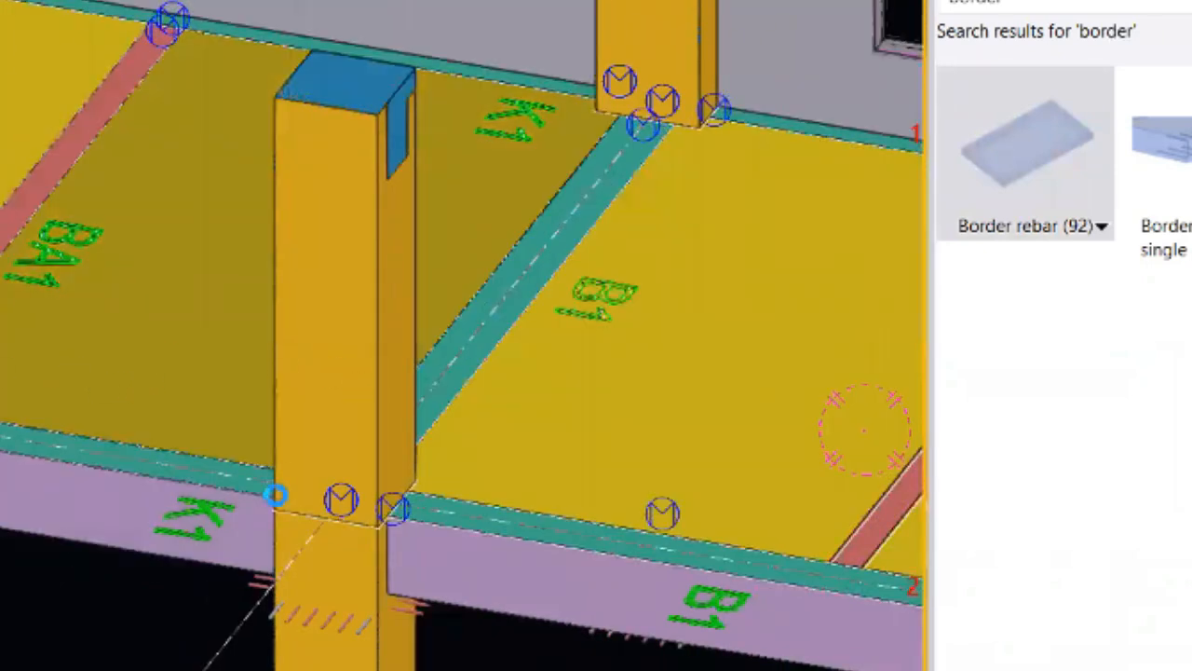
{"action": "scroll", "coordinate": [137, 373], "scroll_direction": "down", "scroll_amount": 2}
{"action": "scroll", "coordinate": [116, 390], "scroll_direction": "up", "scroll_amount": 3}
{"action": "right_click", "coordinate": [137, 324]}
{"action": "left_click", "coordinate": [158, 340]}
{"action": "scroll", "coordinate": [8, 410], "scroll_direction": "up", "scroll_amount": 2}
{"action": "left_click", "coordinate": [29, 414]}
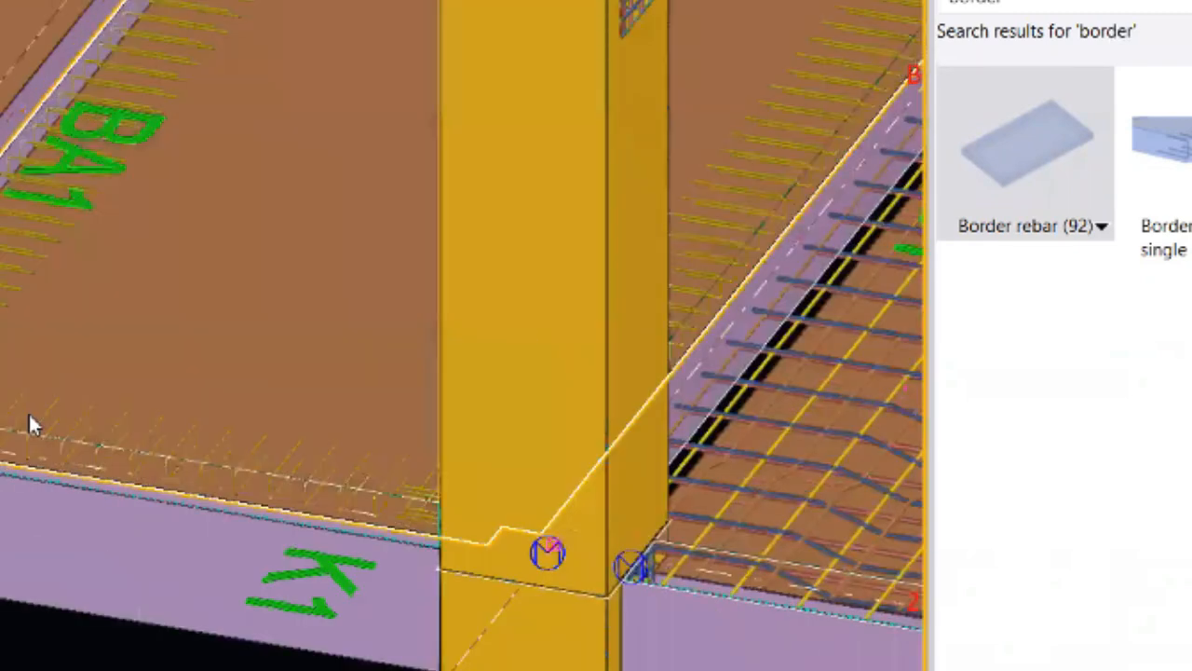
- Open the settings of the slab's border rebar component, modify its pins and close the settings
{"action": "scroll", "coordinate": [30, 414], "scroll_direction": "up", "scroll_amount": 3}
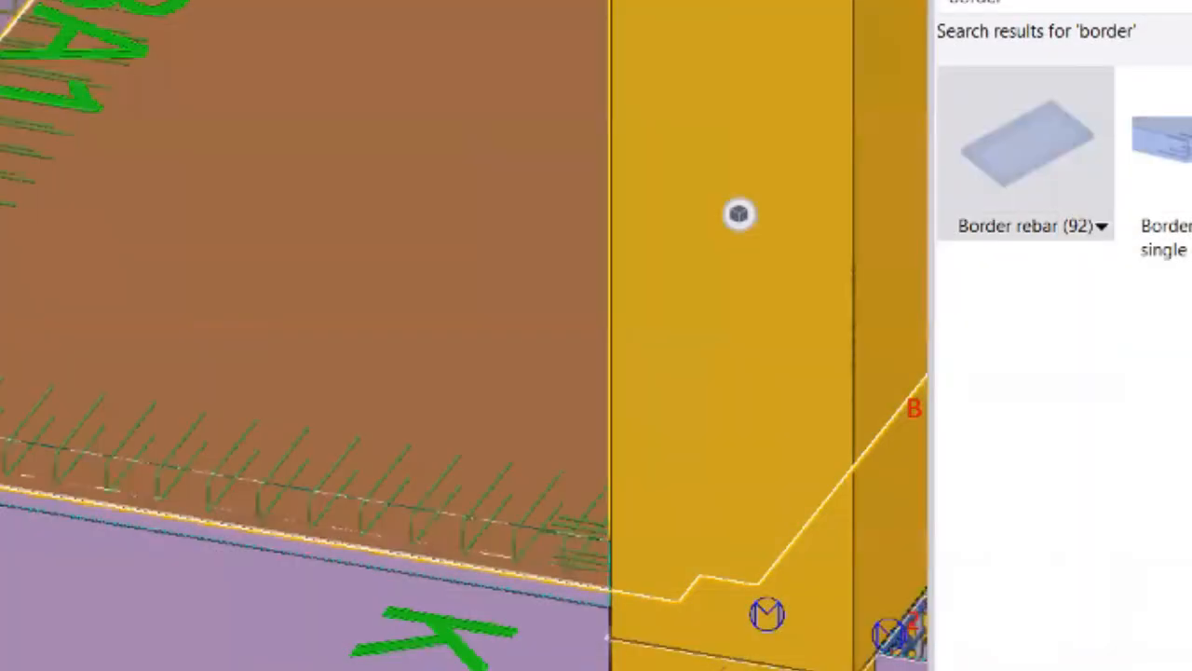
{"action": "scroll", "coordinate": [740, 215], "scroll_direction": "up", "scroll_amount": 3}
{"action": "double_click", "coordinate": [740, 214]}
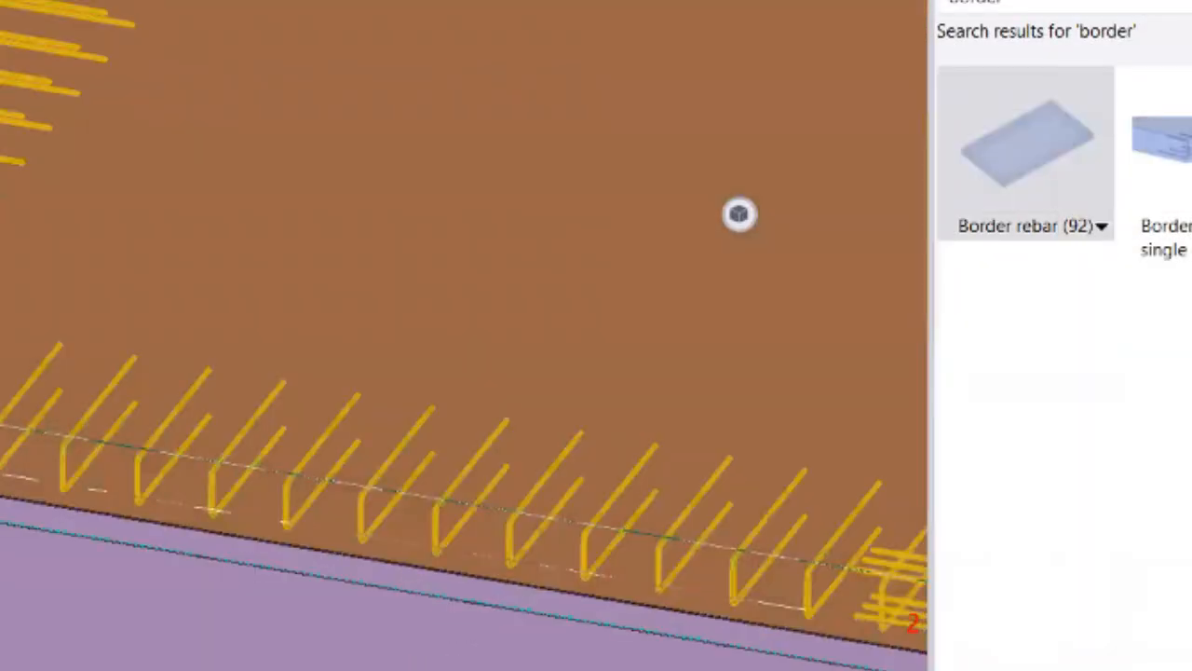
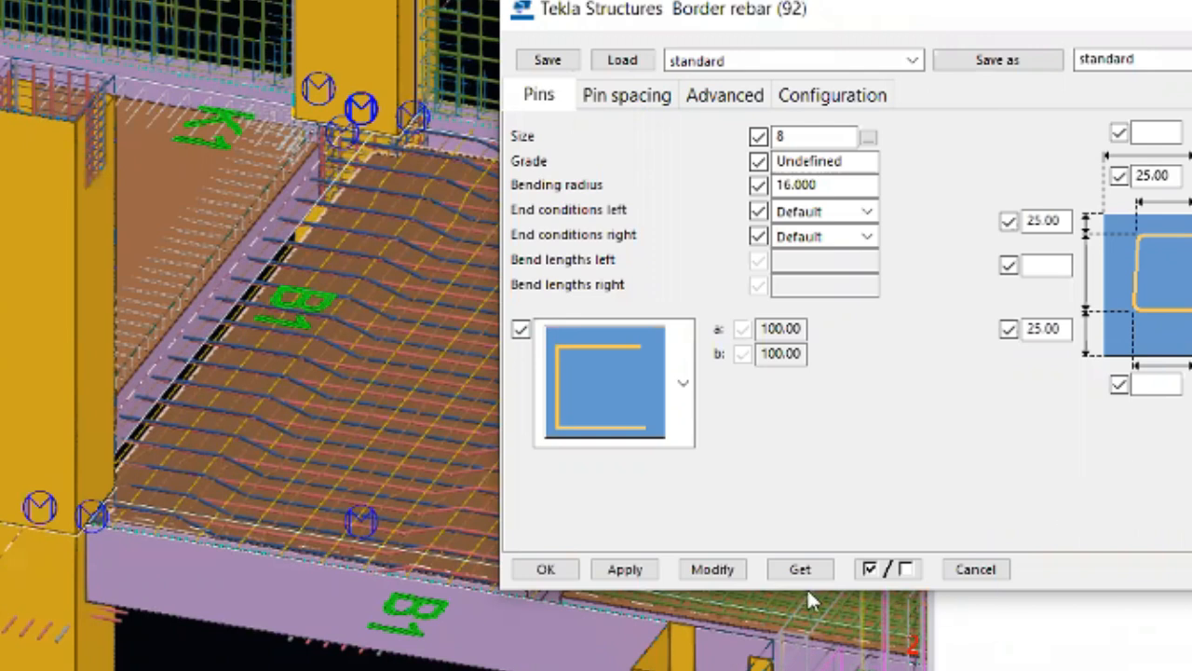
{"action": "left_click", "coordinate": [713, 571]}
{"action": "middle_click_drag", "start_coordinate": [361, 529], "coordinate": [27, 216], "text": "ctrl"}
{"action": "middle_click_drag", "start_coordinate": [67, 168], "coordinate": [4, 652], "text": "ctrl"}
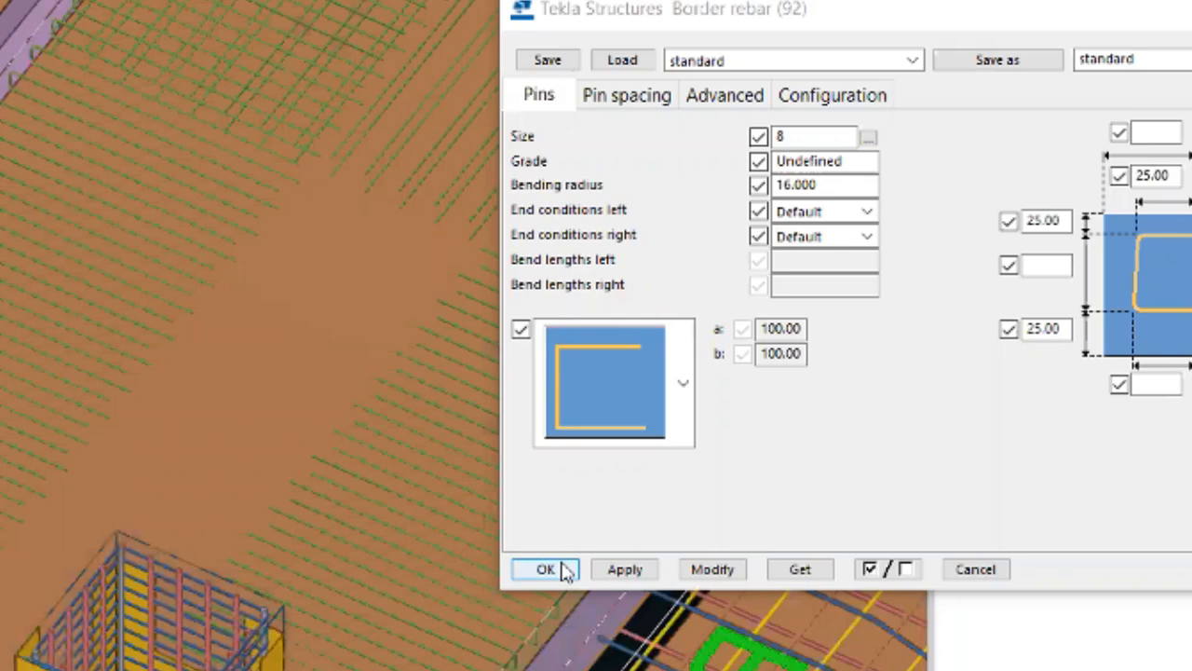
{"action": "left_click", "coordinate": [564, 570]}
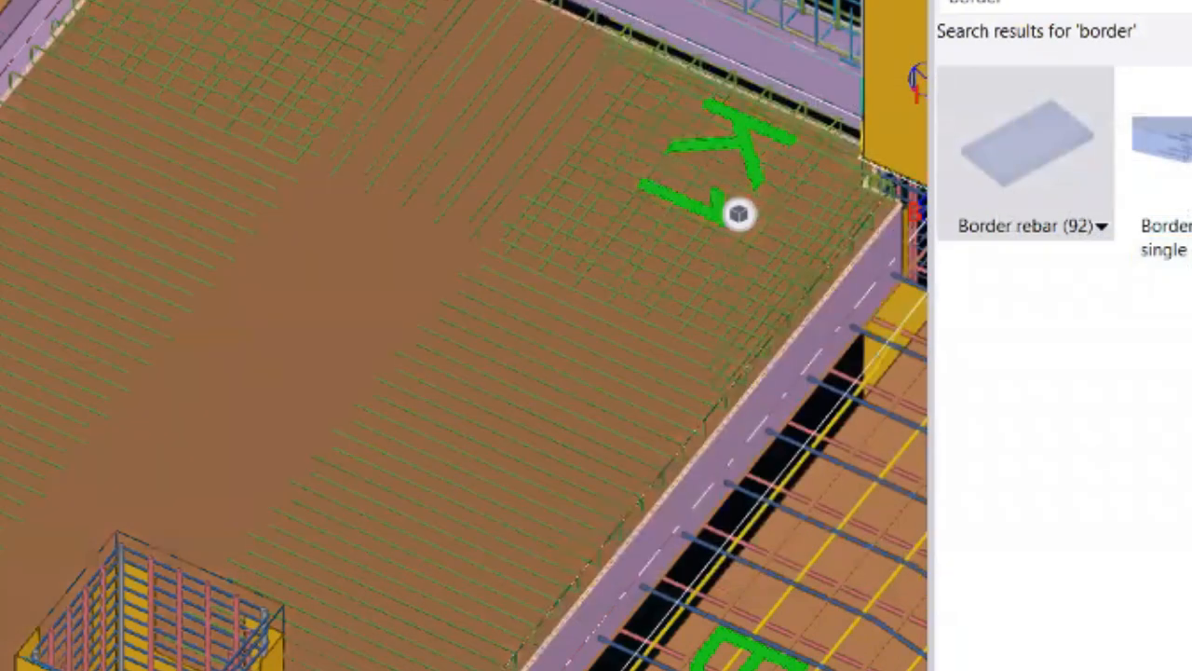
- Examine the modified border bars along the slab panel's edges beside beams K1, BA1 and B1
{"action": "scroll", "coordinate": [106, 19], "scroll_direction": "down", "scroll_amount": 1}
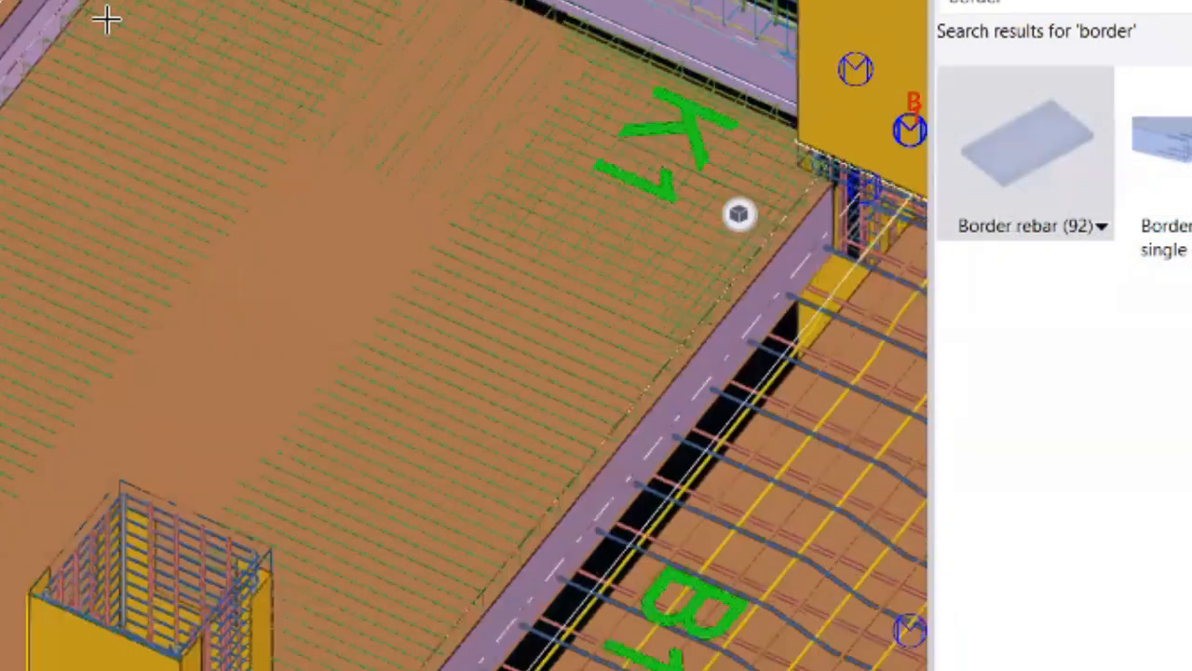
{"action": "scroll", "coordinate": [111, 9], "scroll_direction": "down", "scroll_amount": 4}
{"action": "scroll", "coordinate": [13, 402], "scroll_direction": "up", "scroll_amount": 1}
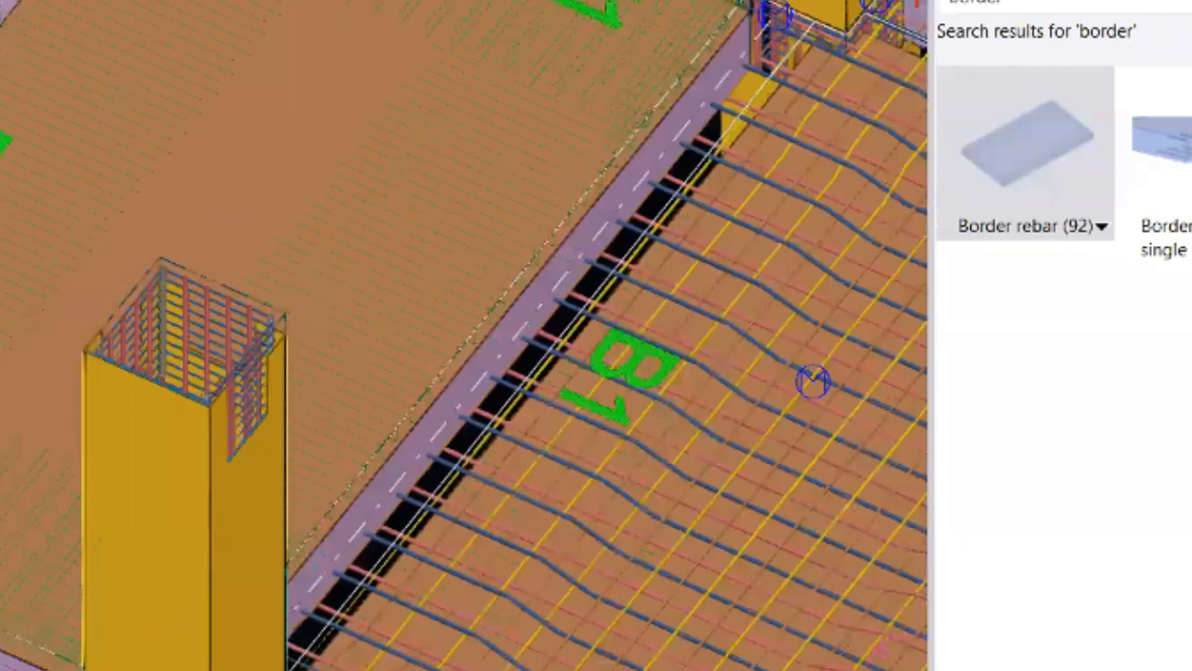
{"action": "scroll", "coordinate": [133, 367], "scroll_direction": "up", "scroll_amount": 1}
{"action": "scroll", "coordinate": [239, 192], "scroll_direction": "up", "scroll_amount": 4}
{"action": "middle_click_drag", "start_coordinate": [180, 270], "coordinate": [24, 519], "text": "ctrl"}
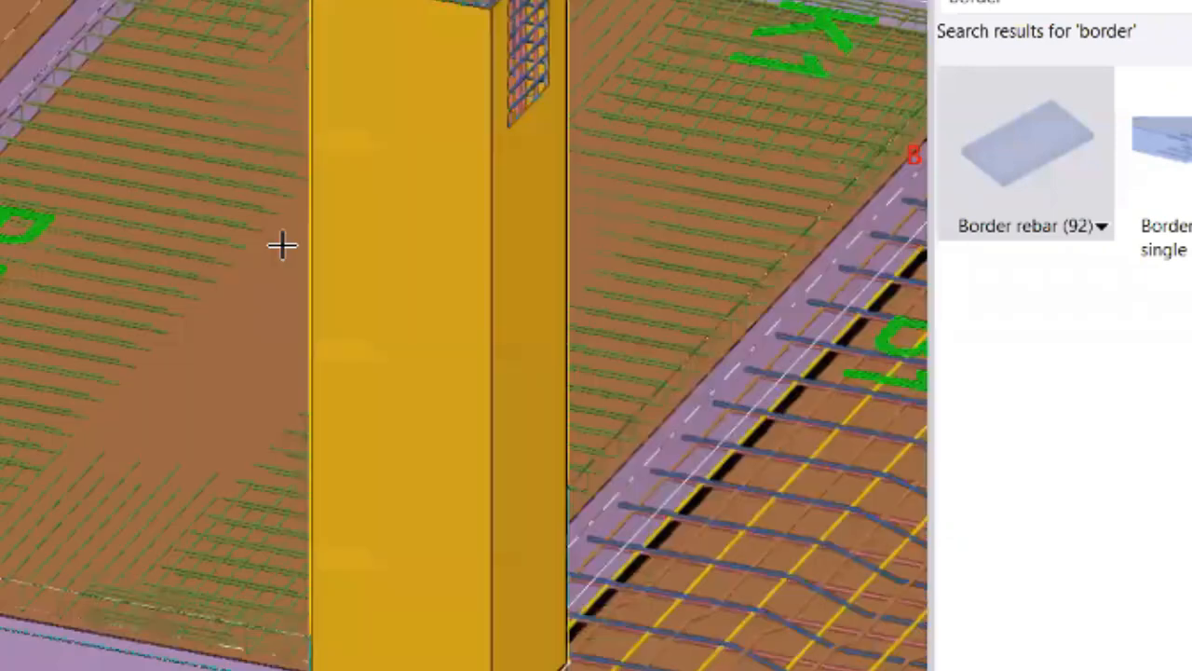
- Examine the border bars at the slab edge beside beam K1 while switching the view representation
{"action": "scroll", "coordinate": [74, 652], "scroll_direction": "up", "scroll_amount": 4}
{"action": "middle_click_drag", "start_coordinate": [410, 326], "coordinate": [373, 347], "text": "ctrl"}
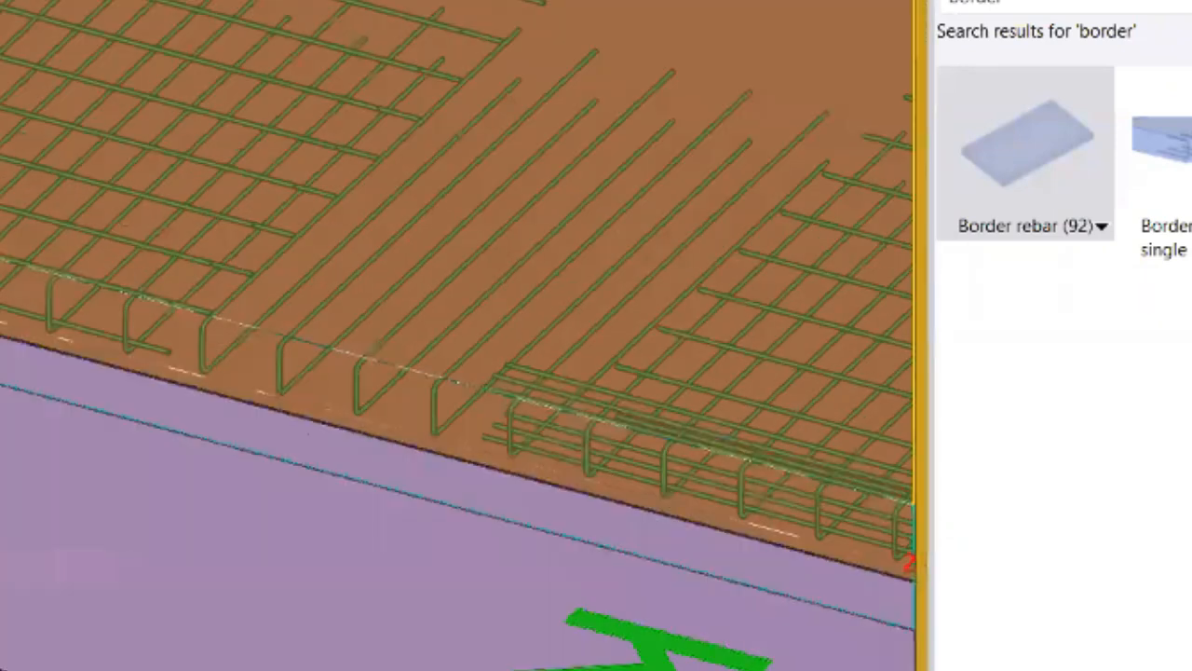
{"action": "key", "text": "ctrl+3"}
{"action": "key", "text": "ctrl+4"}
{"action": "key", "text": "ctrl+3"}
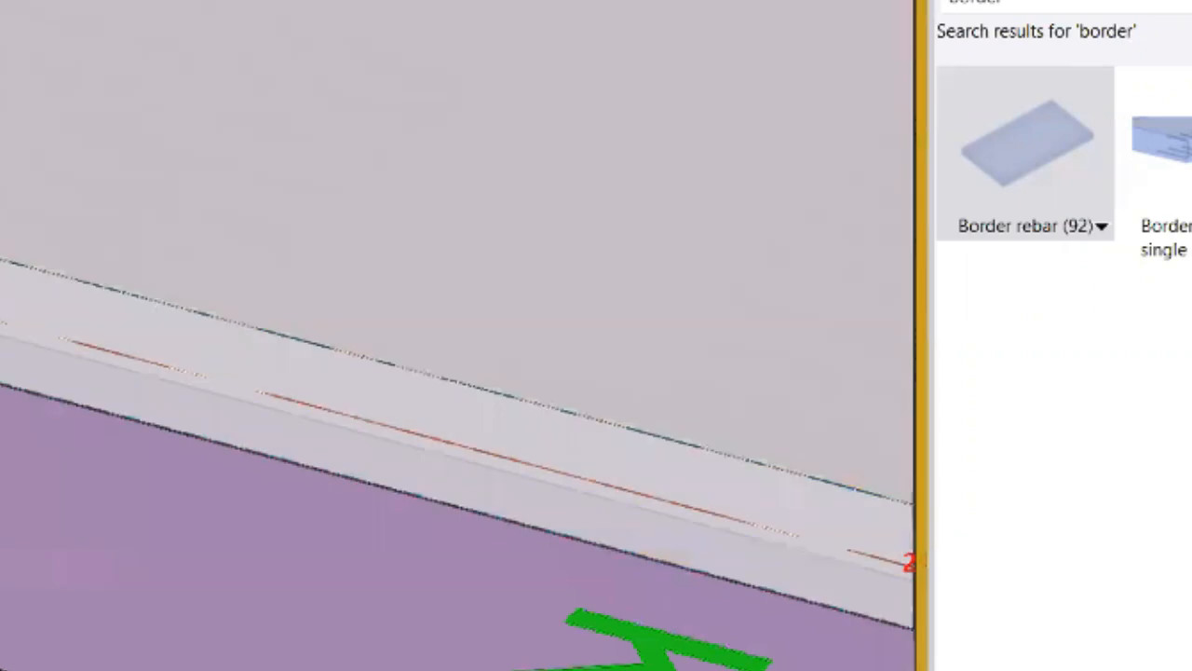
{"action": "scroll", "coordinate": [13, 327], "scroll_direction": "down", "scroll_amount": 1}
{"action": "scroll", "coordinate": [10, 322], "scroll_direction": "down", "scroll_amount": 1}
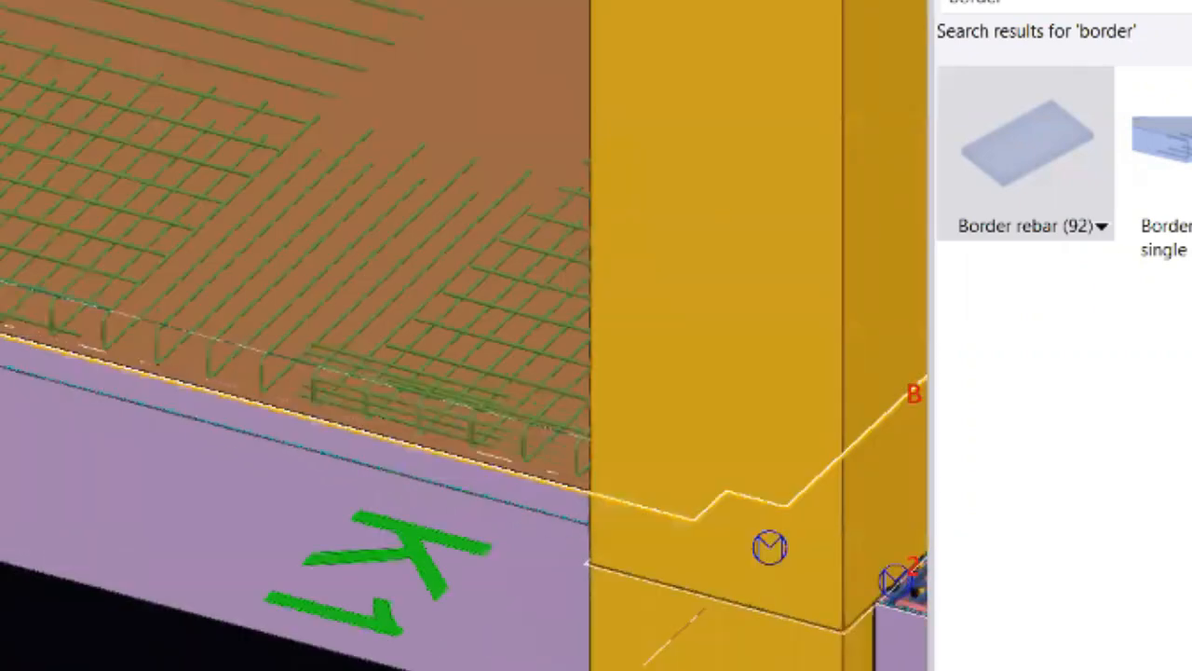
{"action": "scroll", "coordinate": [9, 242], "scroll_direction": "up", "scroll_amount": 1}
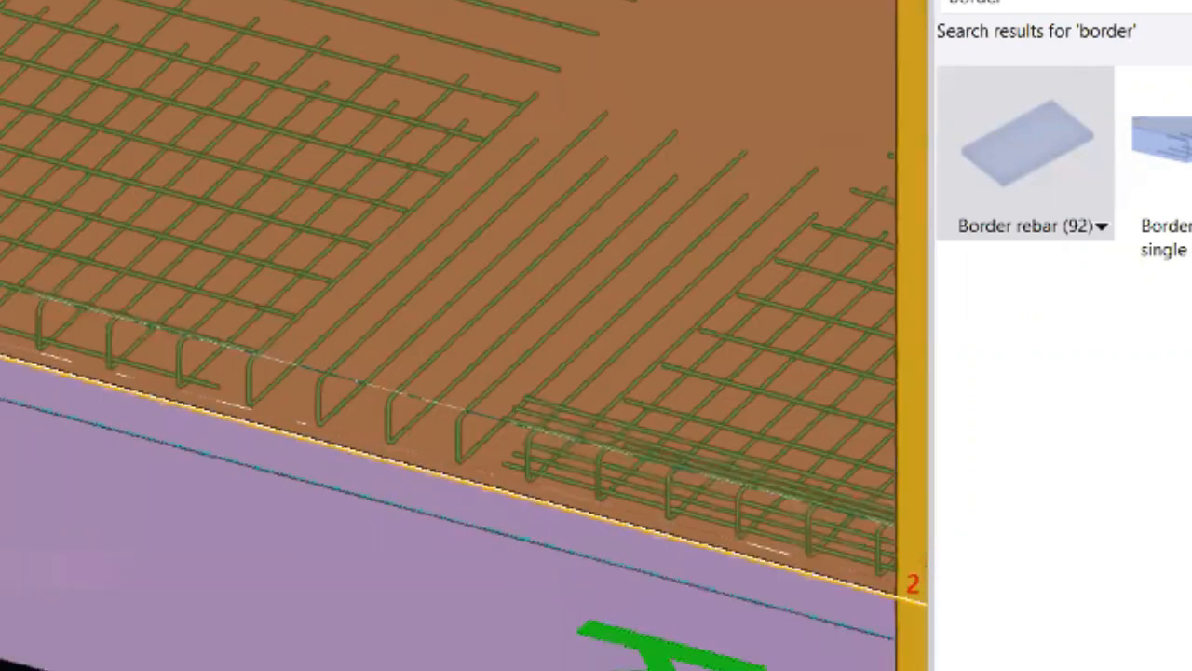
{"action": "left_click", "coordinate": [245, 340]}
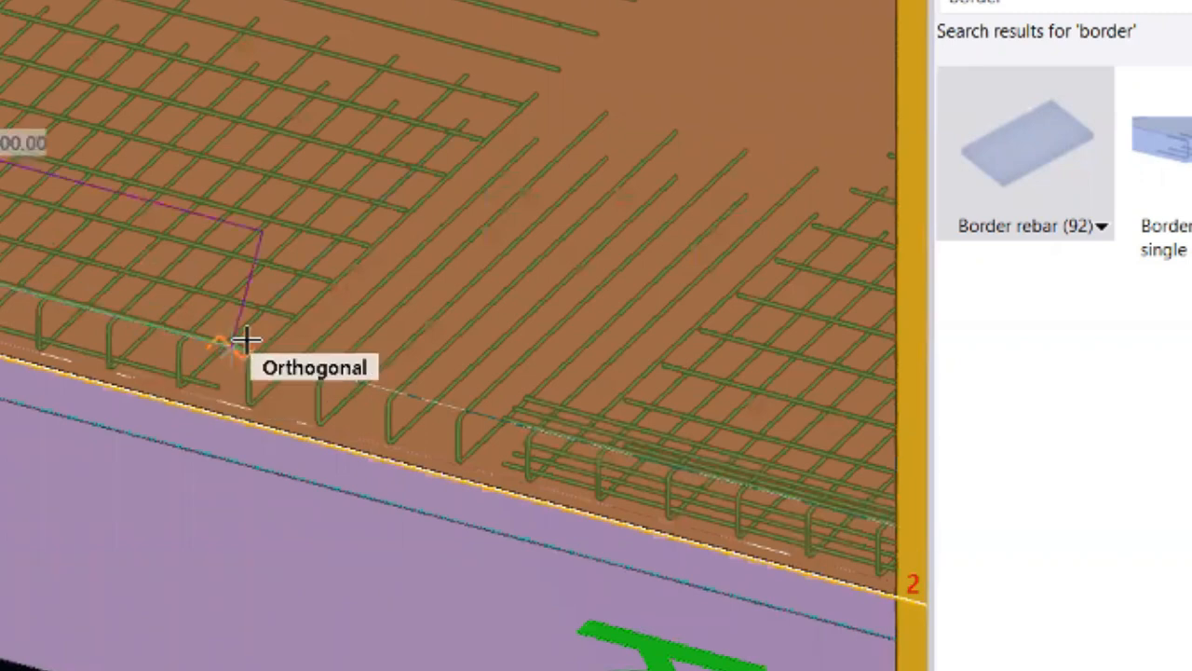
{"action": "middle_click", "coordinate": [103, 299]}
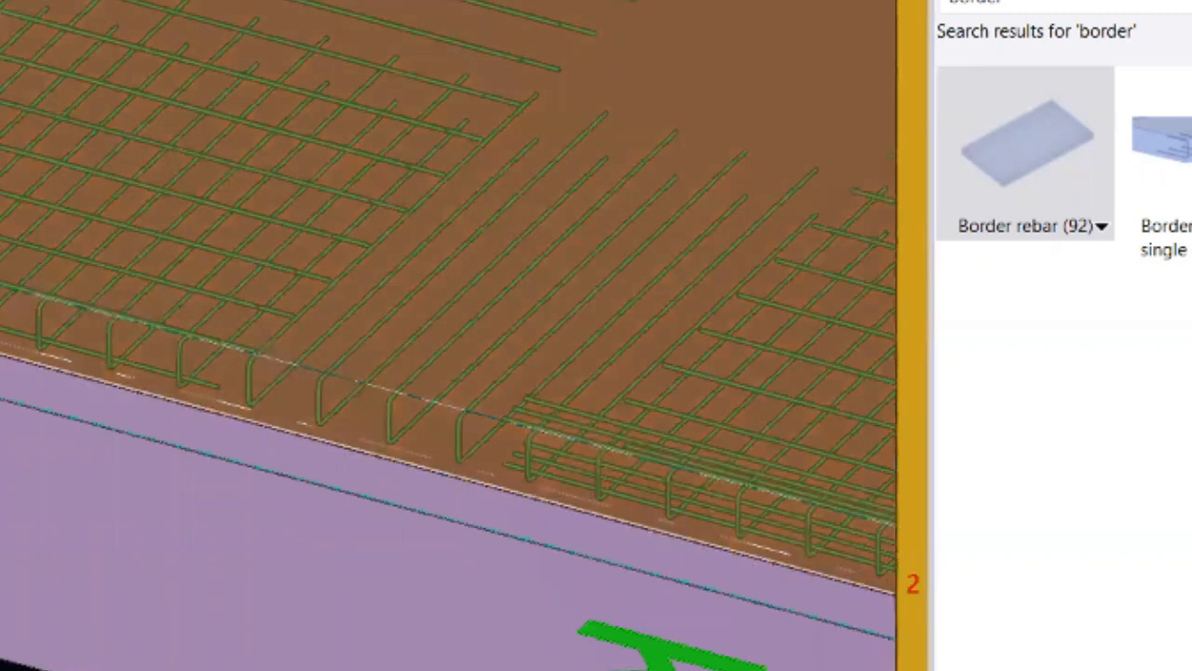
- Examine how the border bars run along the edges and overlap at the slab panel's corners beside beams K1, BA1 and B1
{"action": "scroll", "coordinate": [915, 601], "scroll_direction": "down", "scroll_amount": 3}
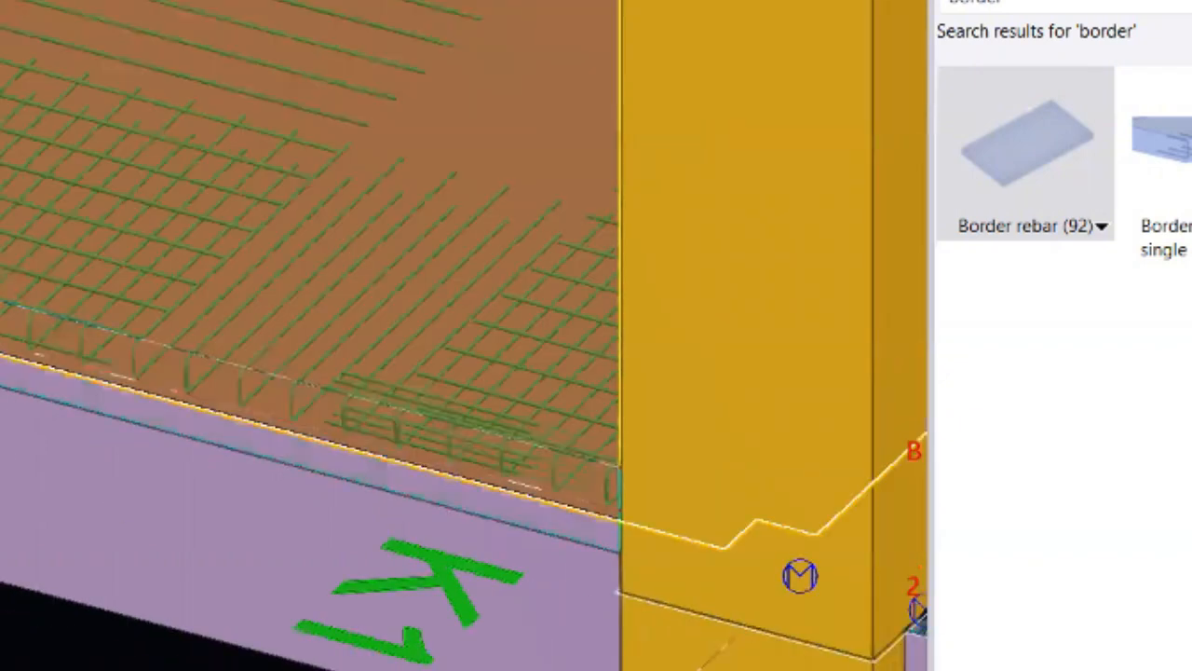
{"action": "scroll", "coordinate": [22, 473], "scroll_direction": "down", "scroll_amount": 3}
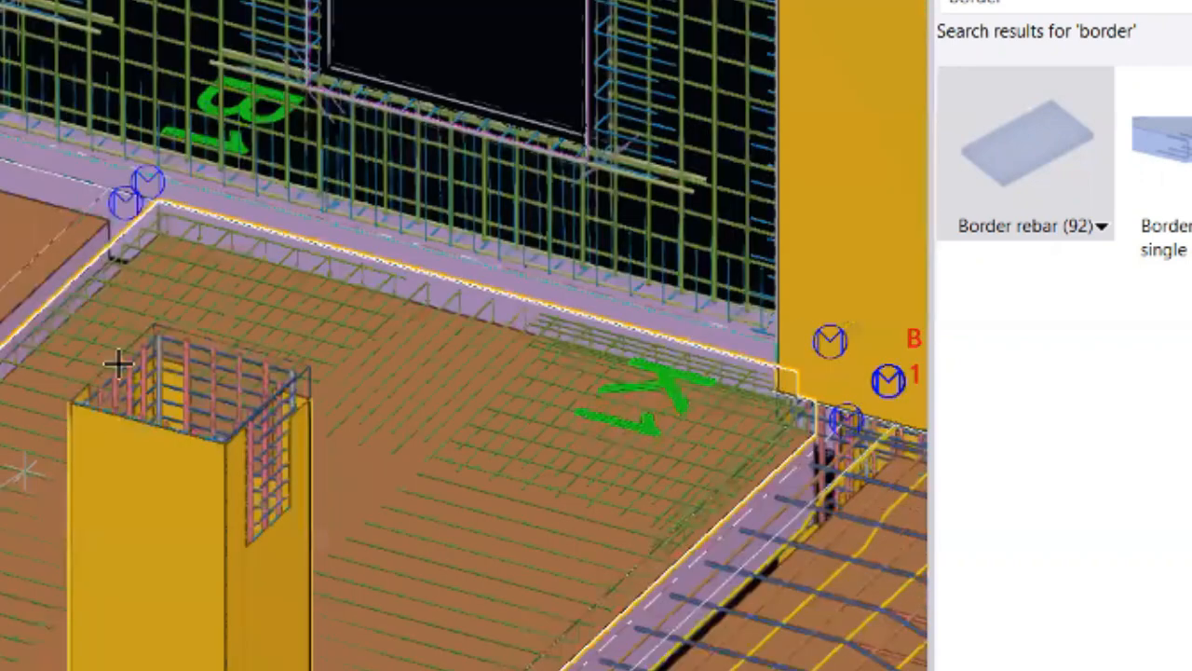
{"action": "scroll", "coordinate": [119, 362], "scroll_direction": "up", "scroll_amount": 2}
{"action": "scroll", "coordinate": [117, 362], "scroll_direction": "up", "scroll_amount": 2}
{"action": "scroll", "coordinate": [149, 245], "scroll_direction": "down", "scroll_amount": 3}
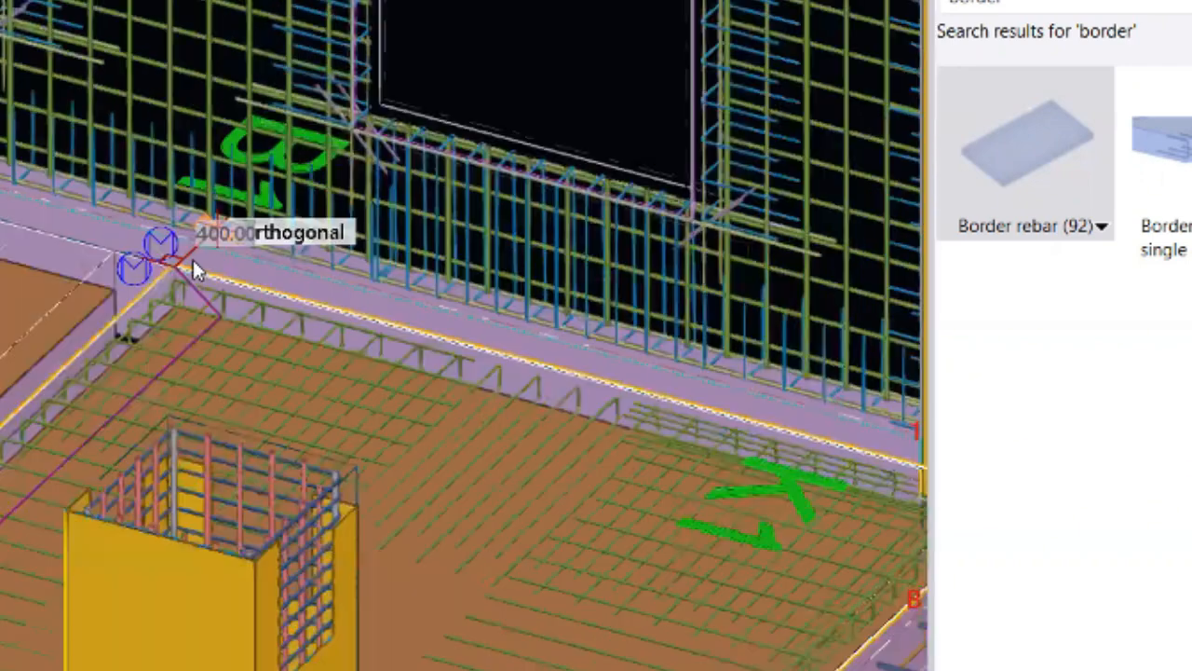
{"action": "scroll", "coordinate": [149, 245], "scroll_direction": "up", "scroll_amount": 4}
{"action": "scroll", "coordinate": [464, 335], "scroll_direction": "up", "scroll_amount": 4}
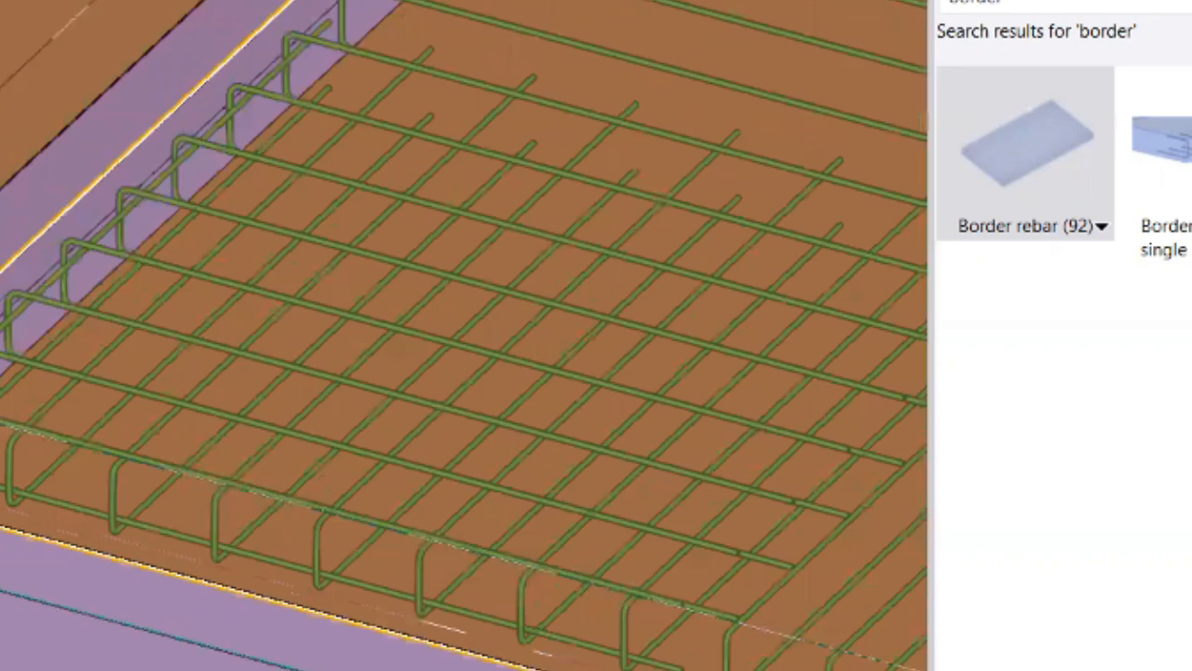
{"action": "scroll", "coordinate": [337, 572], "scroll_direction": "down", "scroll_amount": 1}
{"action": "scroll", "coordinate": [378, 376], "scroll_direction": "down", "scroll_amount": 2}
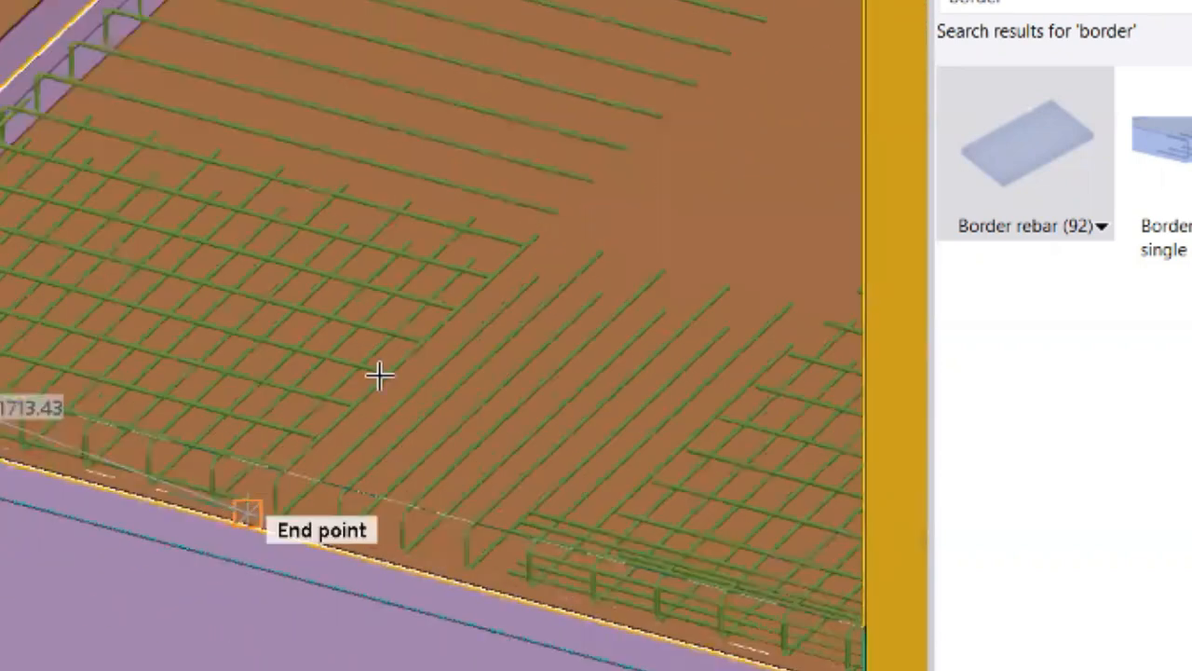
- Check the distances to the bar ends and the edge midpoint along the slab edge beside beam K1
{"action": "scroll", "coordinate": [306, 452], "scroll_direction": "up", "scroll_amount": 3}
{"action": "scroll", "coordinate": [191, 565], "scroll_direction": "up", "scroll_amount": 2}
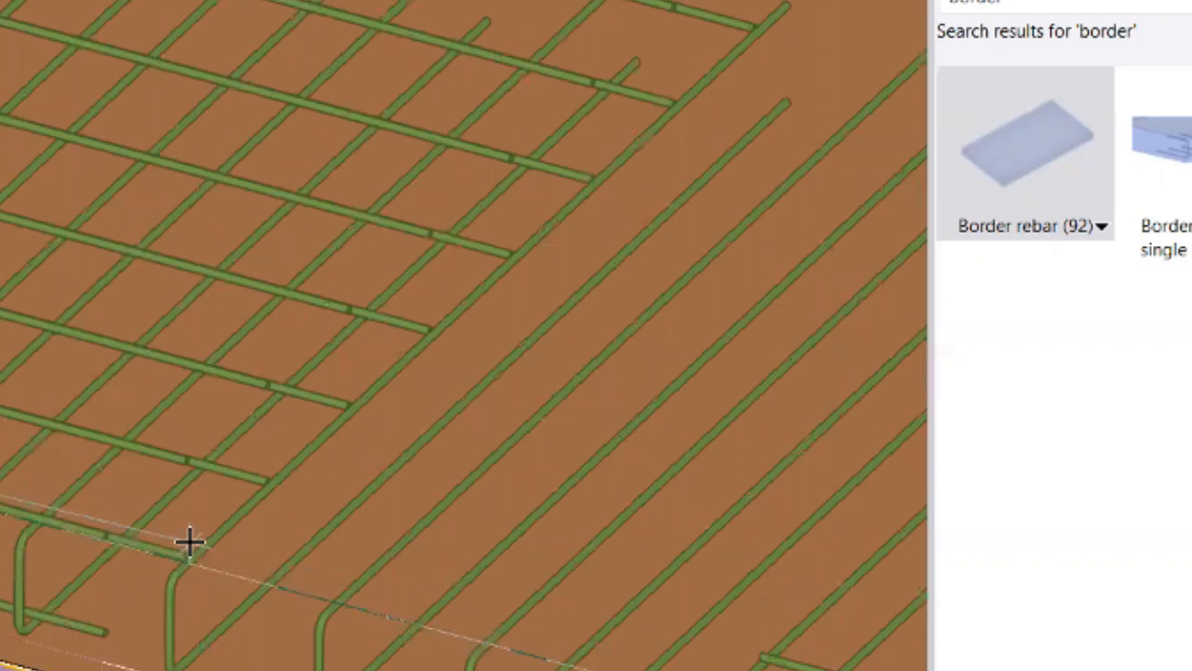
{"action": "scroll", "coordinate": [195, 564], "scroll_direction": "up", "scroll_amount": 2}
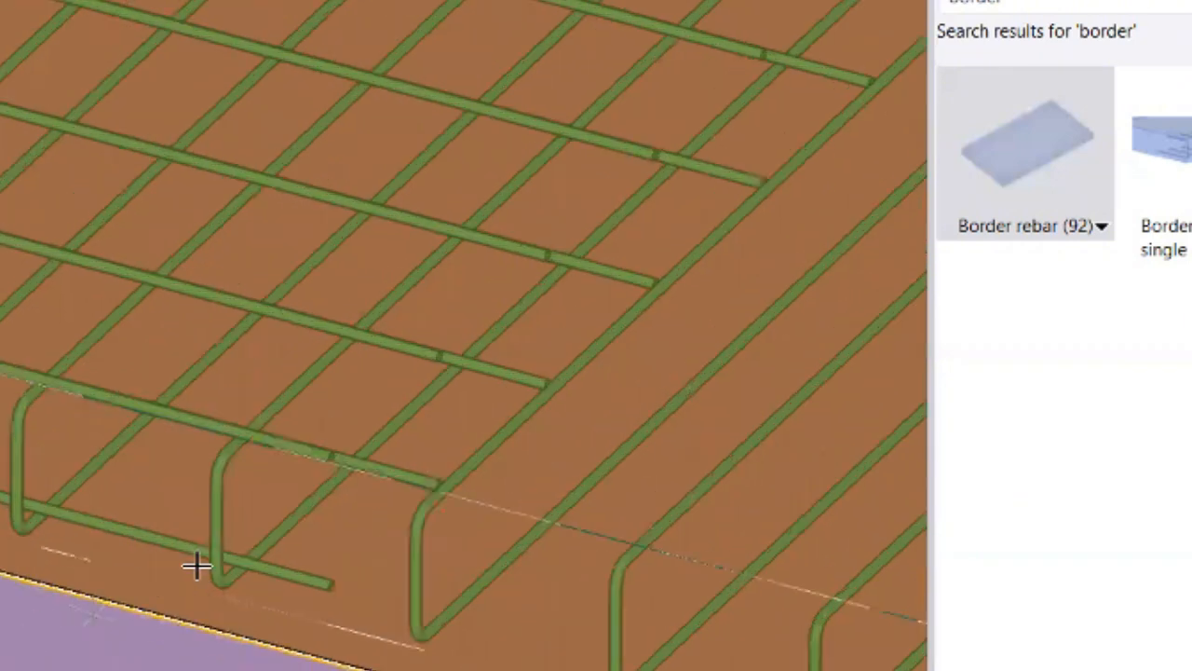
{"action": "scroll", "coordinate": [503, 458], "scroll_direction": "up", "scroll_amount": 2}
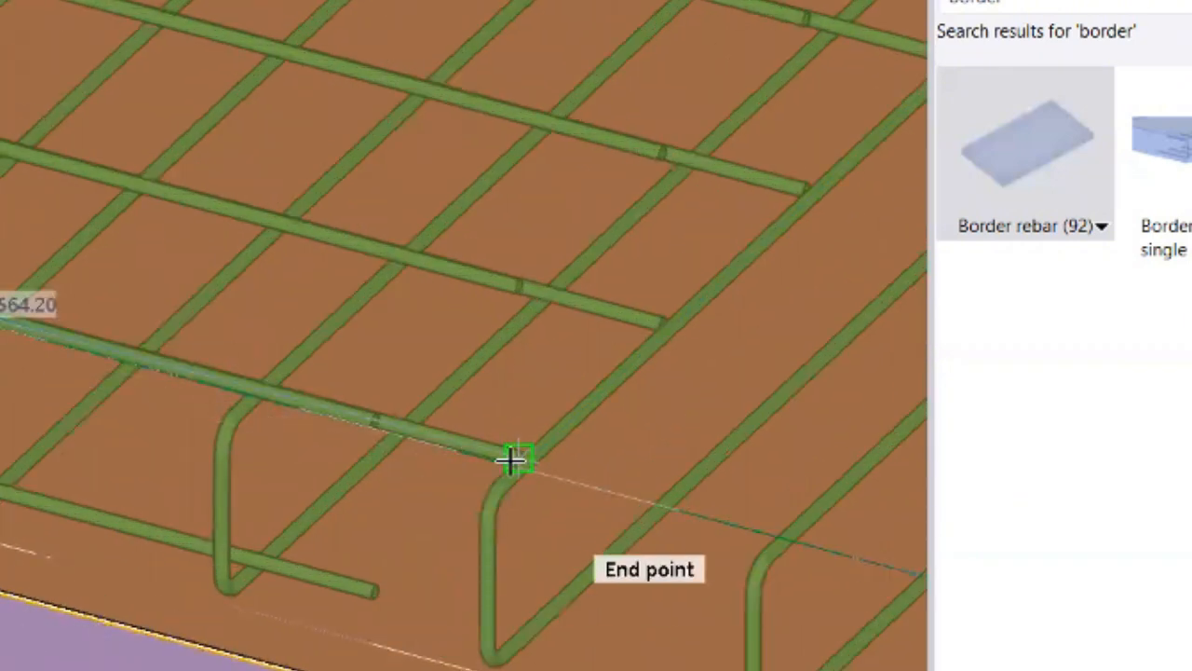
{"action": "scroll", "coordinate": [526, 484], "scroll_direction": "down", "scroll_amount": 3}
{"action": "scroll", "coordinate": [481, 532], "scroll_direction": "up", "scroll_amount": 1}
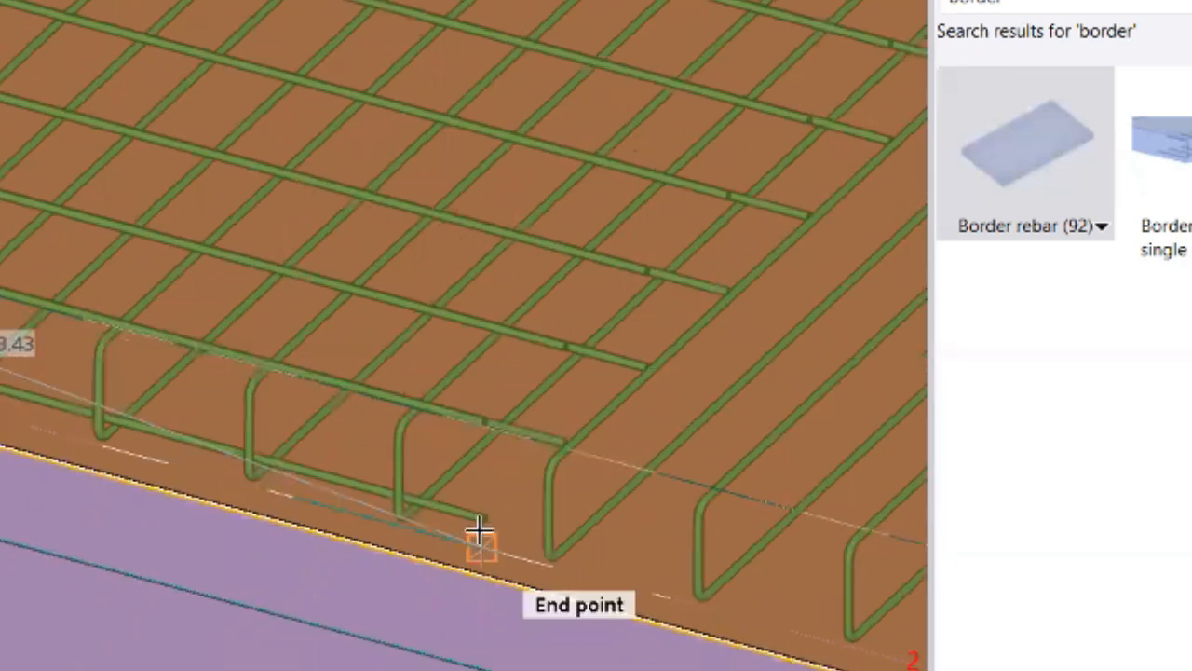
{"action": "scroll", "coordinate": [575, 448], "scroll_direction": "up", "scroll_amount": 3}
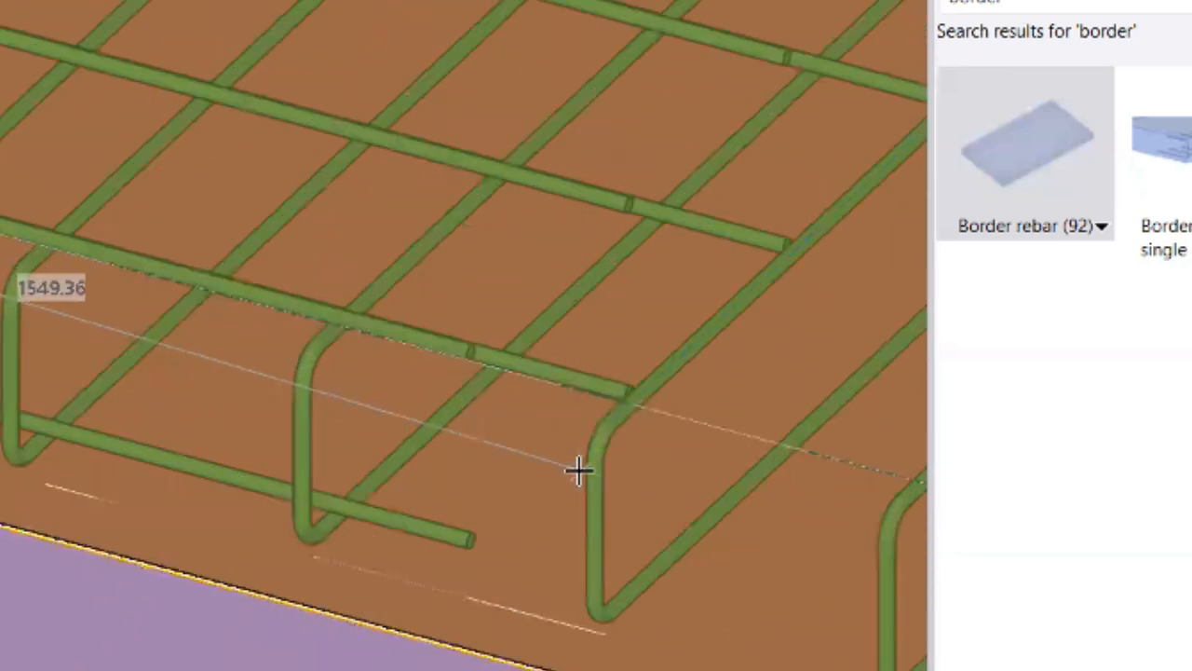
{"action": "scroll", "coordinate": [581, 468], "scroll_direction": "up", "scroll_amount": 5}
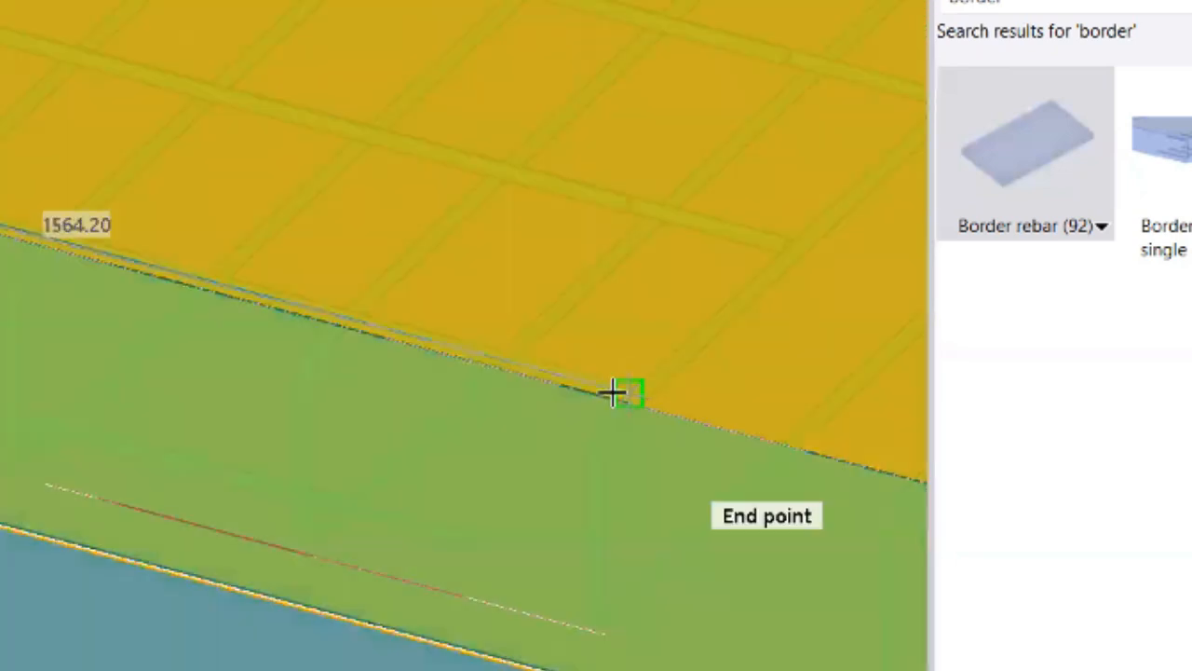
{"action": "scroll", "coordinate": [602, 396], "scroll_direction": "down", "scroll_amount": 1}
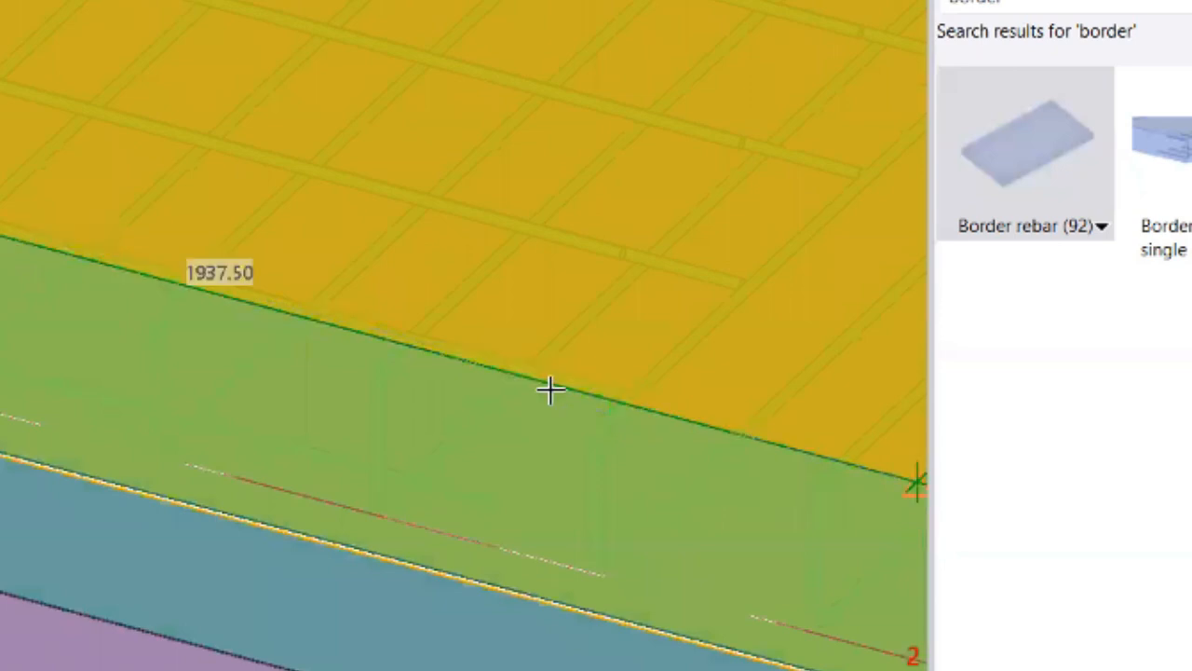
{"action": "scroll", "coordinate": [597, 400], "scroll_direction": "down", "scroll_amount": 1}
{"action": "middle_click_drag", "start_coordinate": [741, 432], "coordinate": [496, 402]}
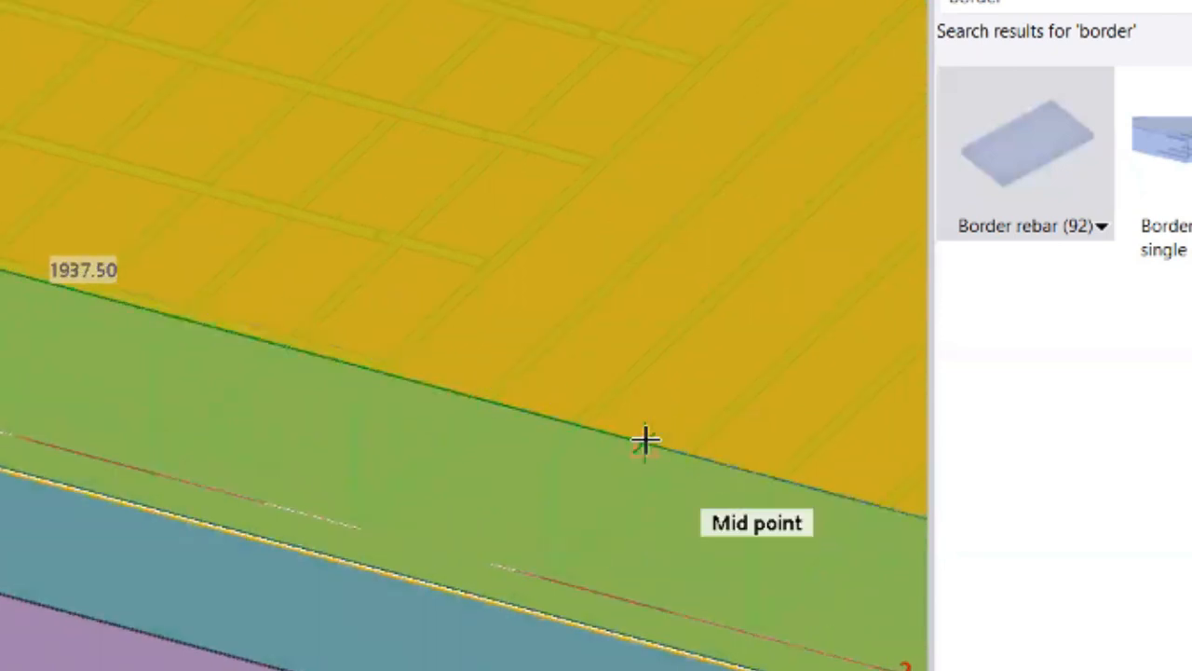
- Select the hooked longitudinal bars along beam BA1 and examine their position and properties
{"action": "scroll", "coordinate": [643, 442], "scroll_direction": "down", "scroll_amount": 2}
{"action": "scroll", "coordinate": [596, 338], "scroll_direction": "up", "scroll_amount": 1}
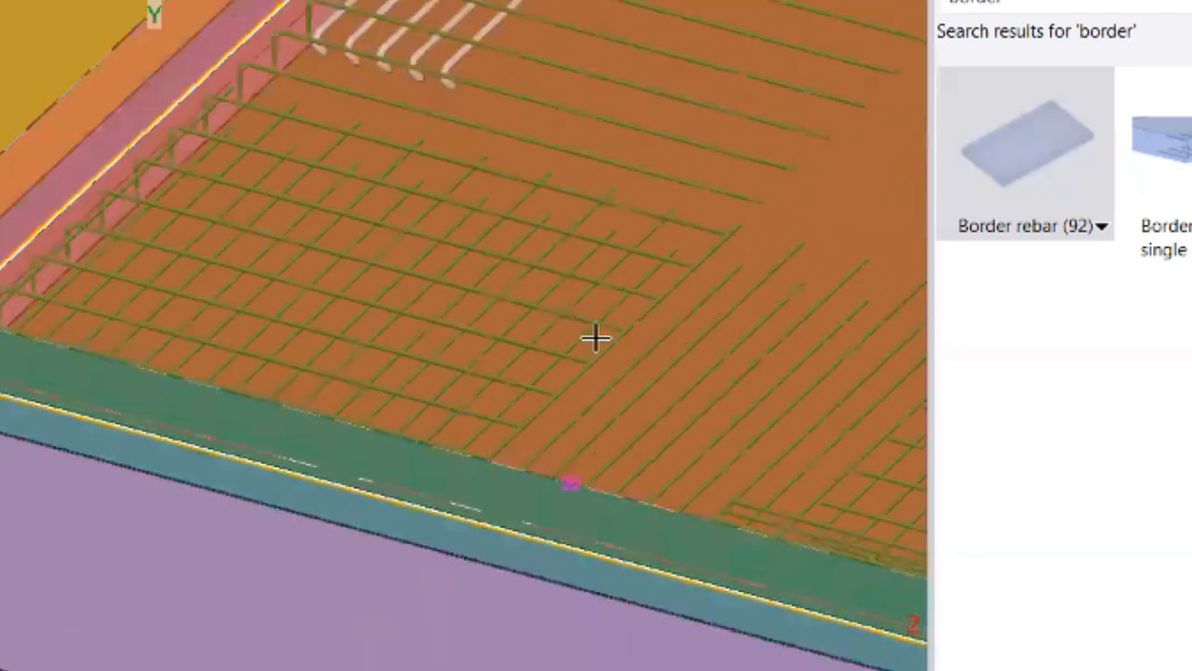
{"action": "scroll", "coordinate": [317, 475], "scroll_direction": "up", "scroll_amount": 1}
{"action": "middle_click_drag", "start_coordinate": [414, 235], "coordinate": [178, 366]}
{"action": "scroll", "coordinate": [178, 361], "scroll_direction": "up", "scroll_amount": 2}
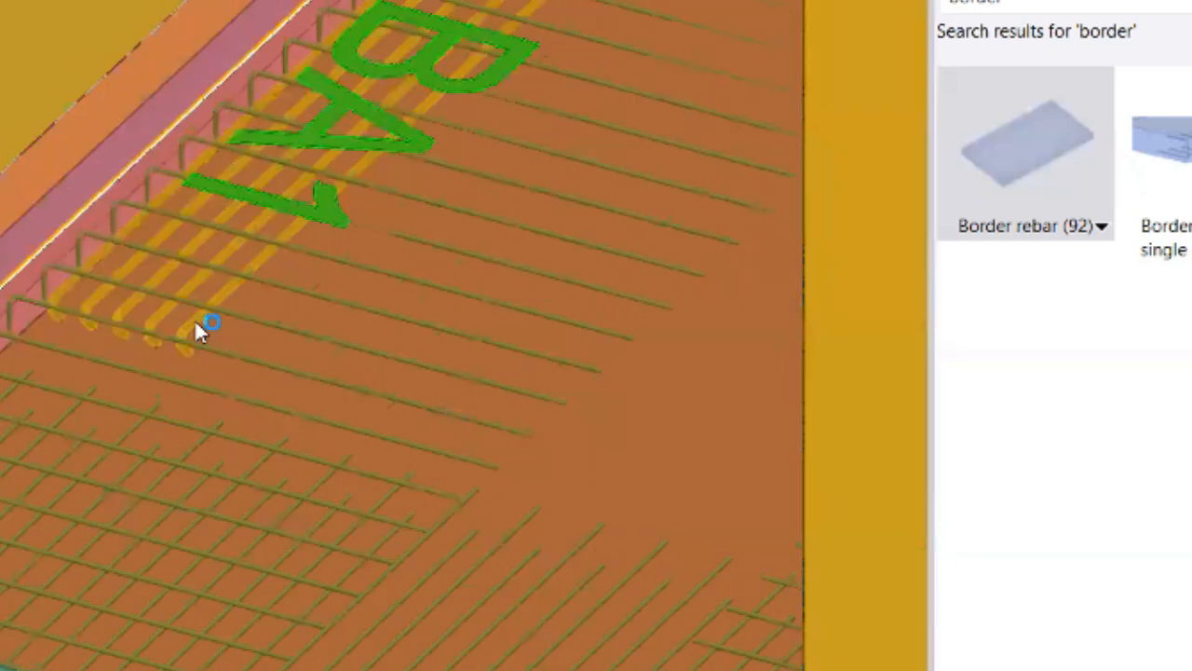
{"action": "left_click", "coordinate": [196, 328]}
{"action": "scroll", "coordinate": [249, 368], "scroll_direction": "down", "scroll_amount": 1}
{"action": "scroll", "coordinate": [410, 442], "scroll_direction": "down", "scroll_amount": 1}
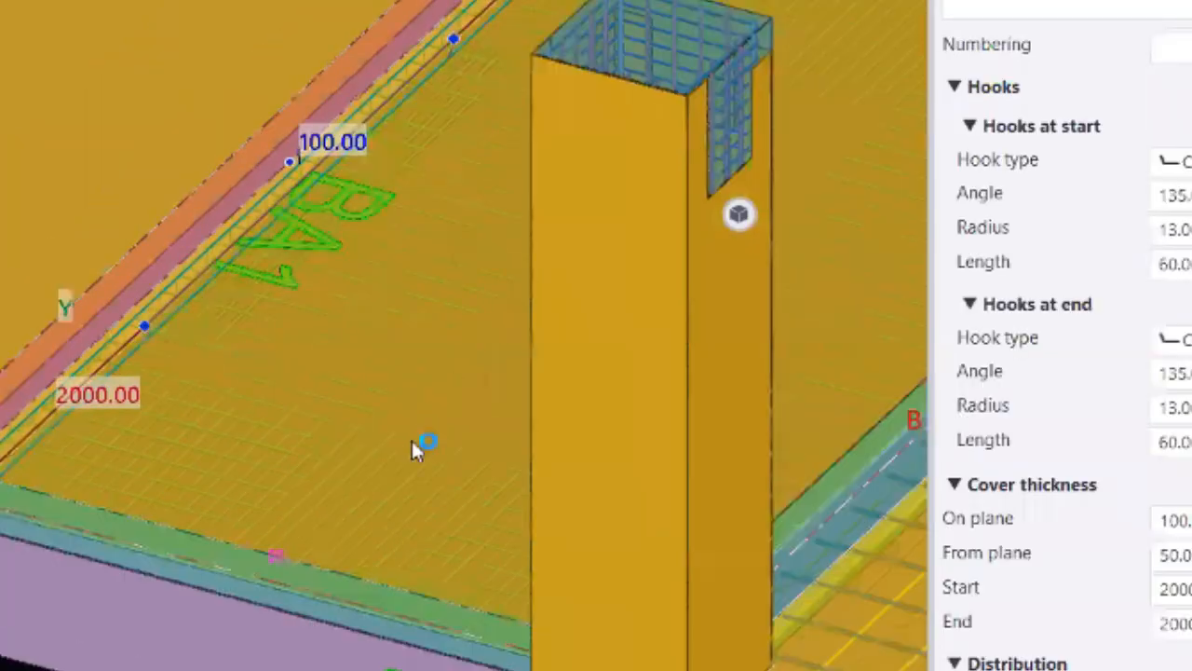
{"action": "scroll", "coordinate": [269, 407], "scroll_direction": "up", "scroll_amount": 2}
{"action": "scroll", "coordinate": [368, 435], "scroll_direction": "up", "scroll_amount": 2}
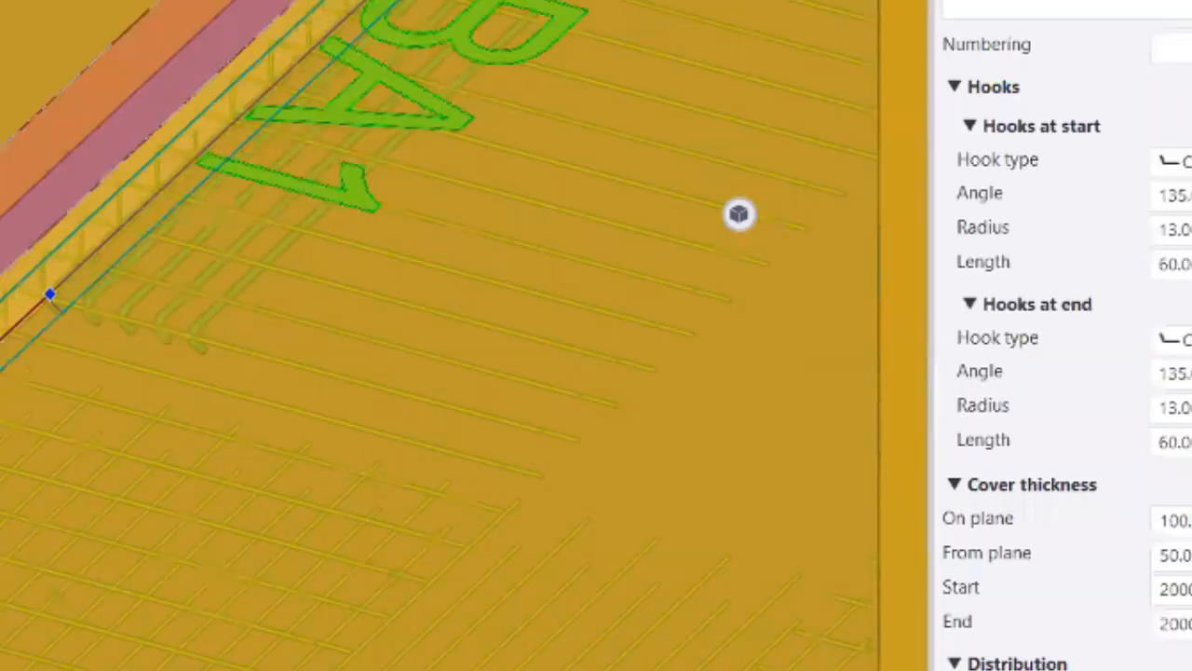
- Open and close the formwork surface component's settings, and delete the component from the slab panel
{"action": "left_click", "coordinate": [337, 409]}
{"action": "scroll", "coordinate": [171, 320], "scroll_direction": "down", "scroll_amount": 3}
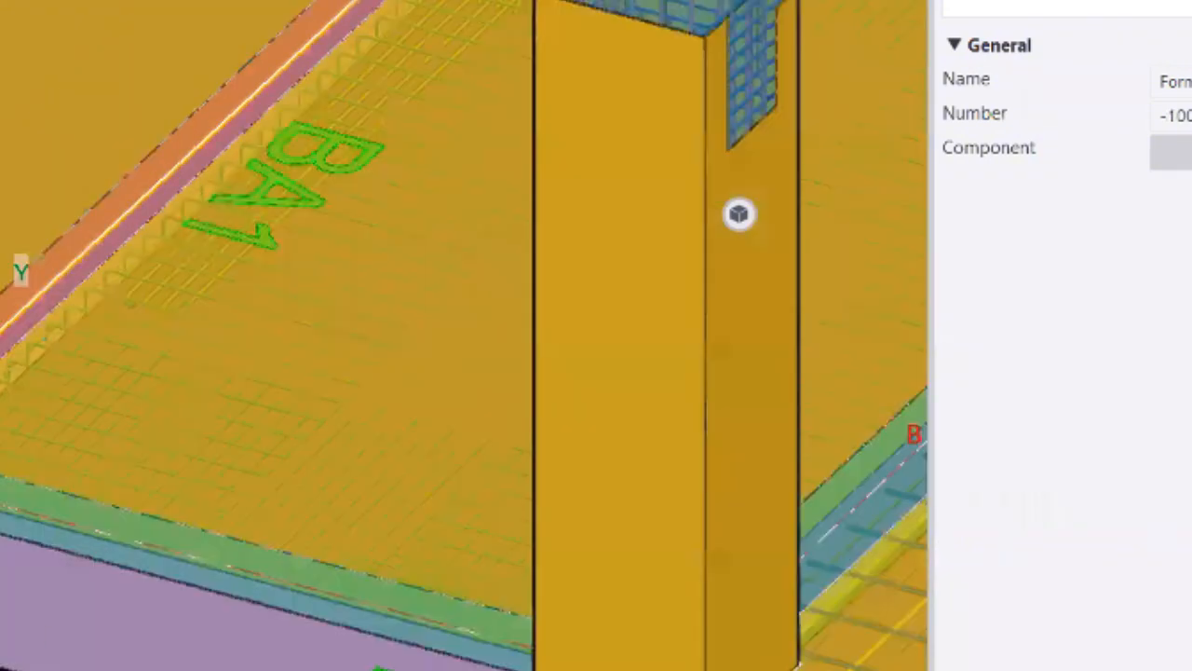
{"action": "scroll", "coordinate": [263, 392], "scroll_direction": "up", "scroll_amount": 4}
{"action": "left_click", "coordinate": [244, 365]}
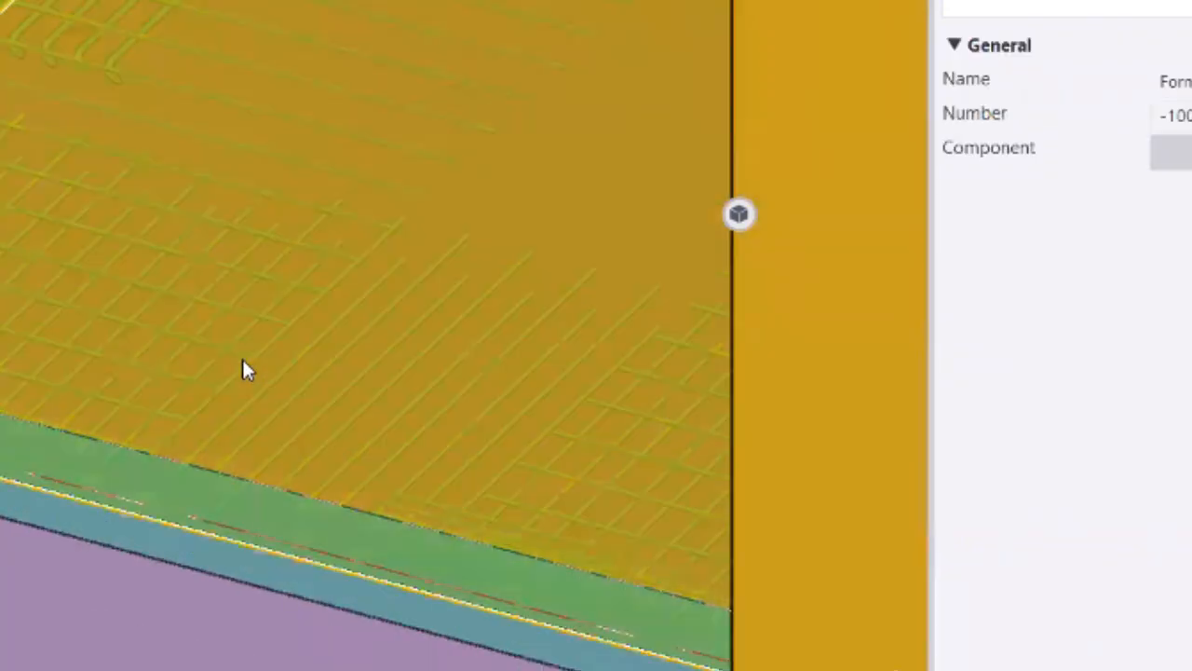
{"action": "double_click", "coordinate": [233, 370]}
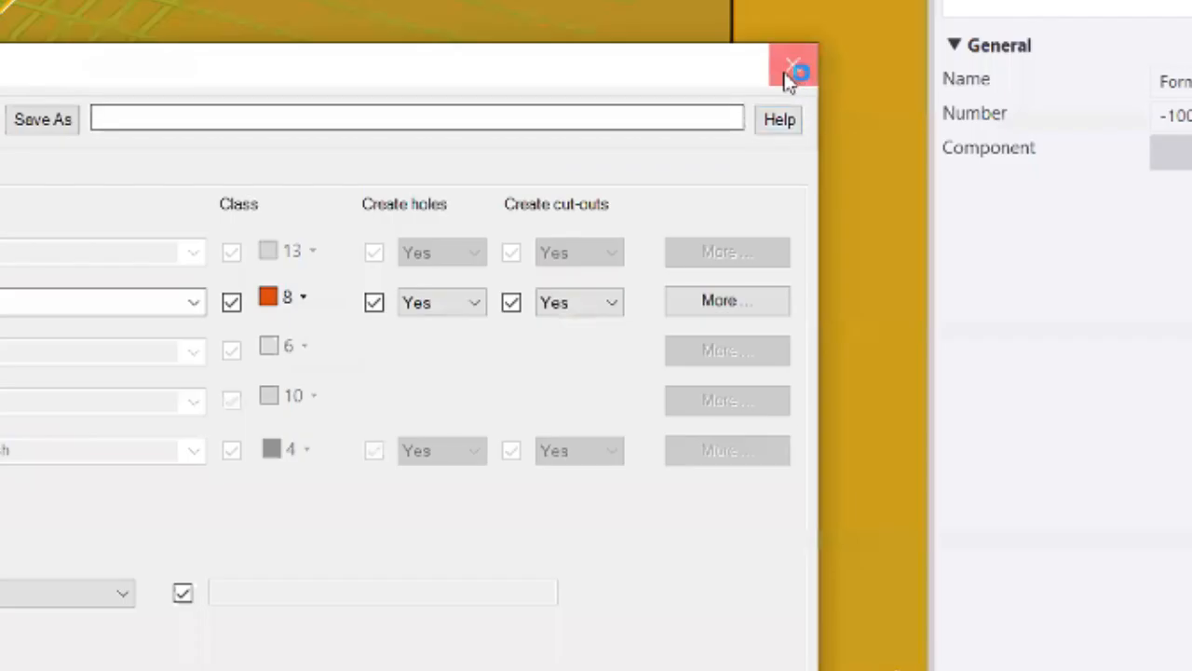
{"action": "left_click", "coordinate": [790, 71]}
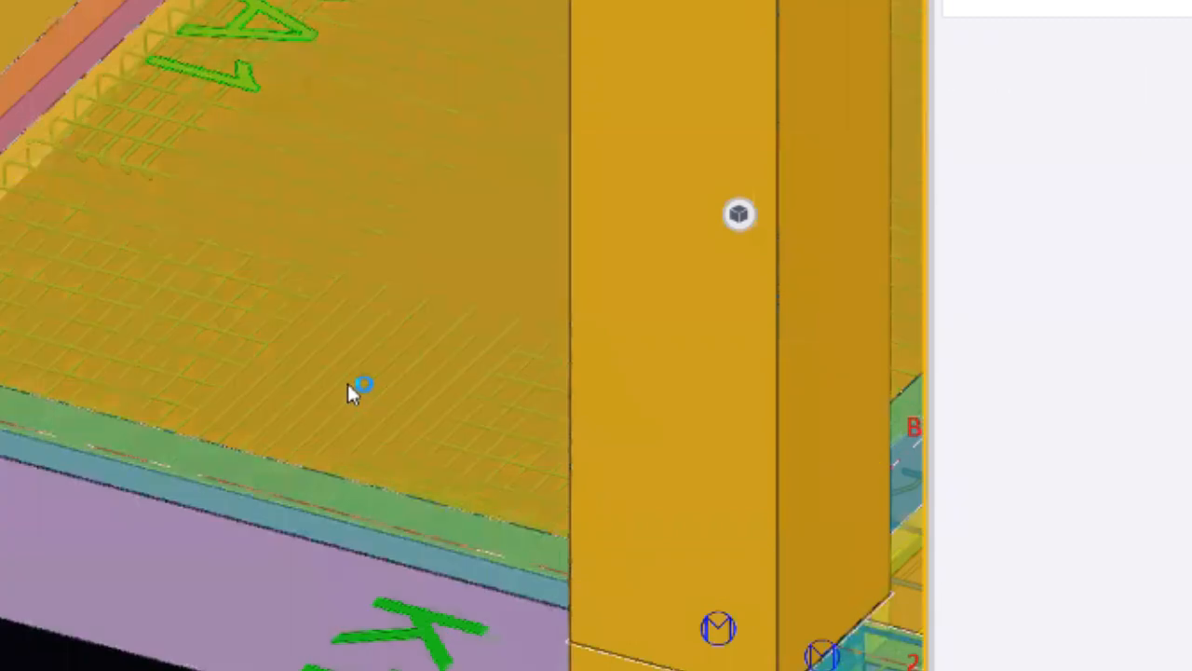
{"action": "key", "text": "Delete"}
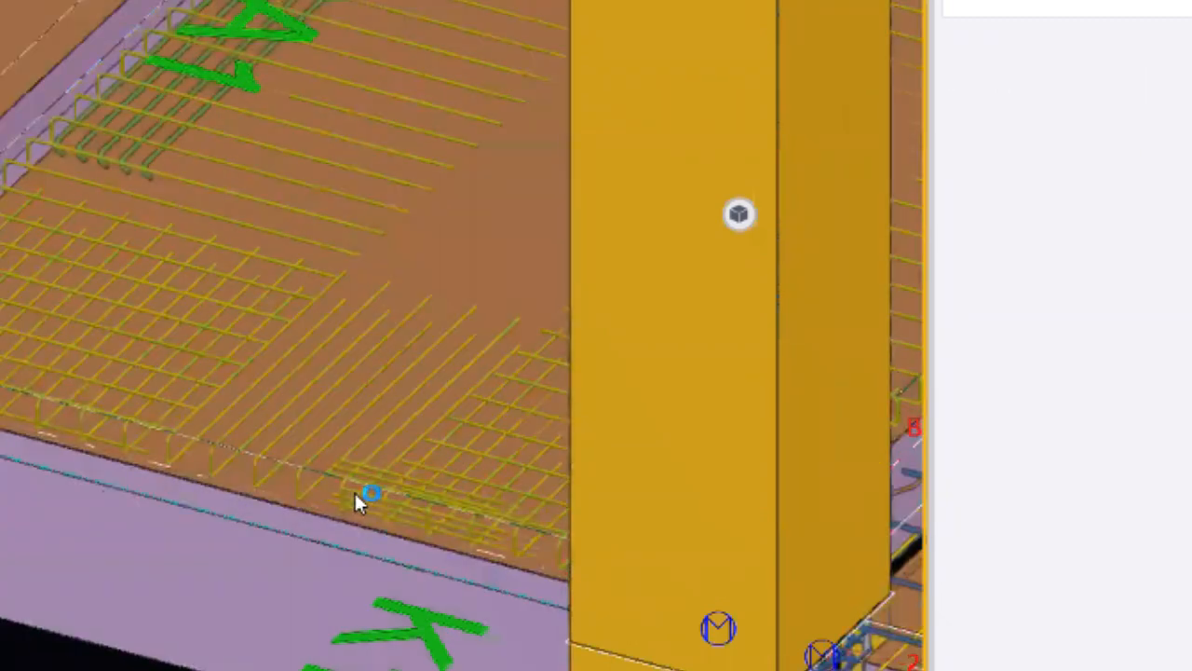
{"action": "double_click", "coordinate": [360, 495]}
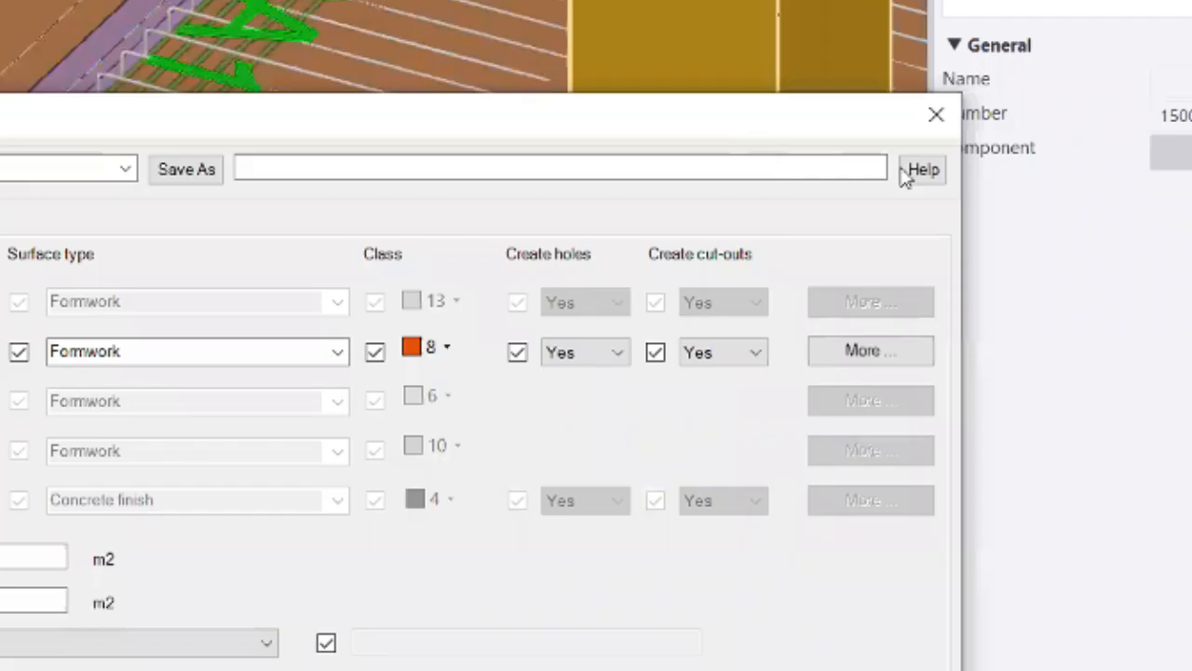
{"action": "left_click", "coordinate": [936, 114]}
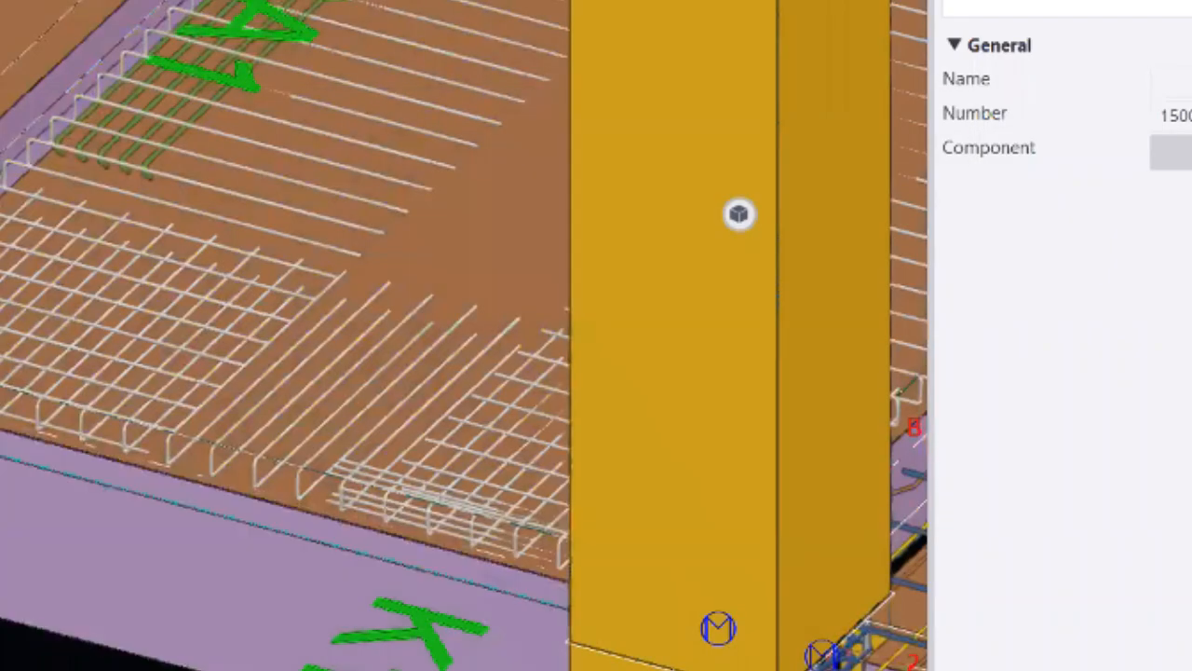
{"action": "key", "text": "Escape"}
- Open the Border rebar (92) settings for the bars beside beam K1 and review the pin shape, spacing, advanced and configuration options
{"action": "scroll", "coordinate": [185, 478], "scroll_direction": "up", "scroll_amount": 2}
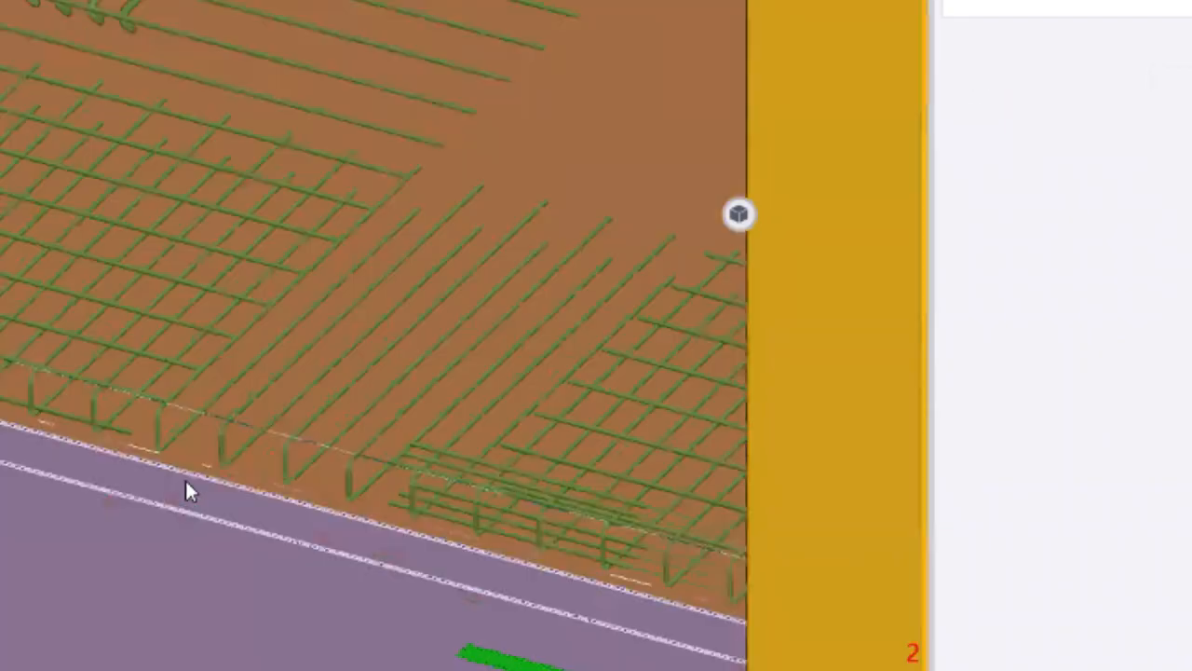
{"action": "scroll", "coordinate": [233, 431], "scroll_direction": "up", "scroll_amount": 1}
{"action": "left_click", "coordinate": [245, 426]}
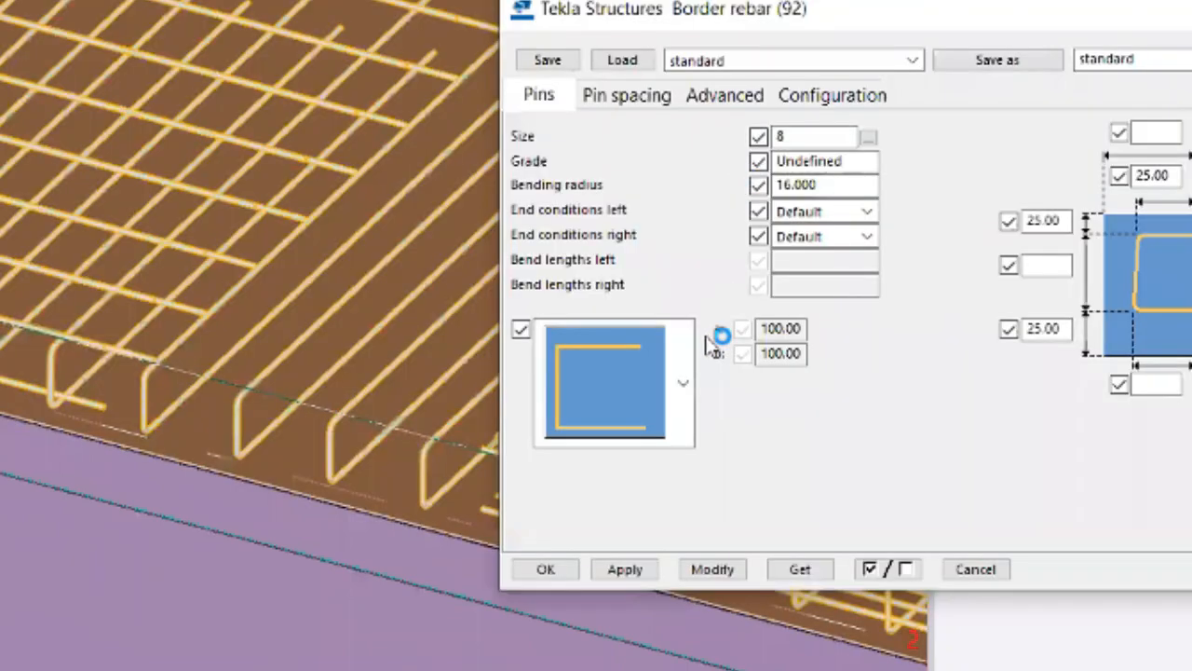
{"action": "left_click", "coordinate": [685, 367]}
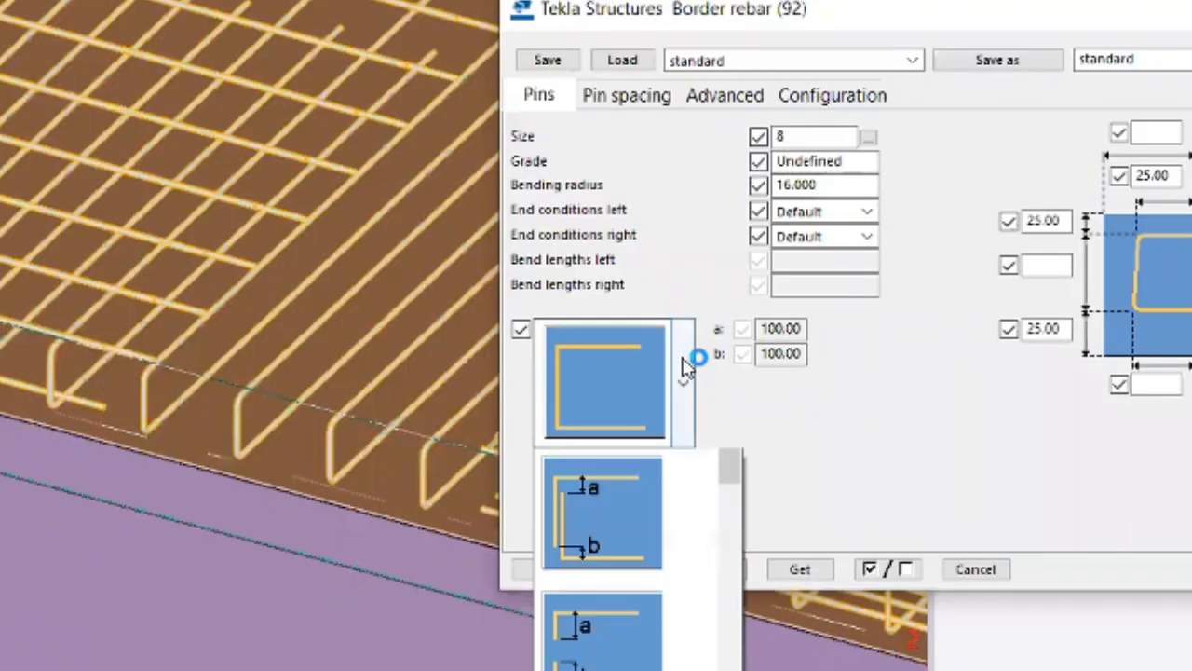
{"action": "left_click", "coordinate": [686, 367]}
{"action": "left_click", "coordinate": [657, 95]}
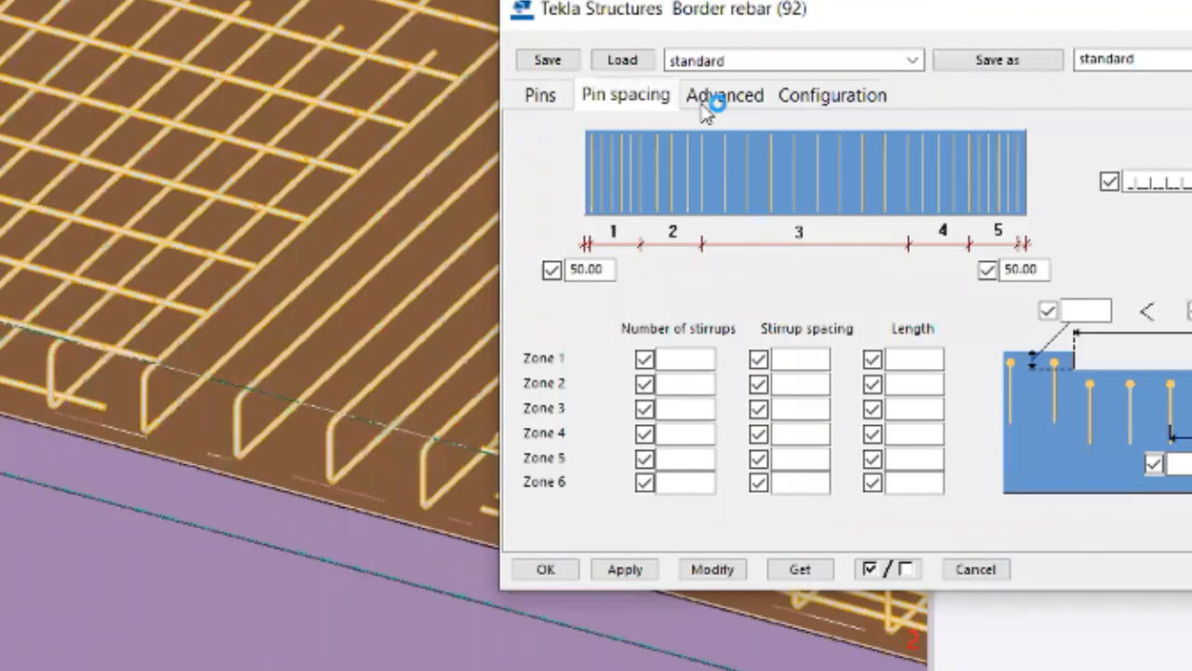
{"action": "left_click", "coordinate": [707, 101]}
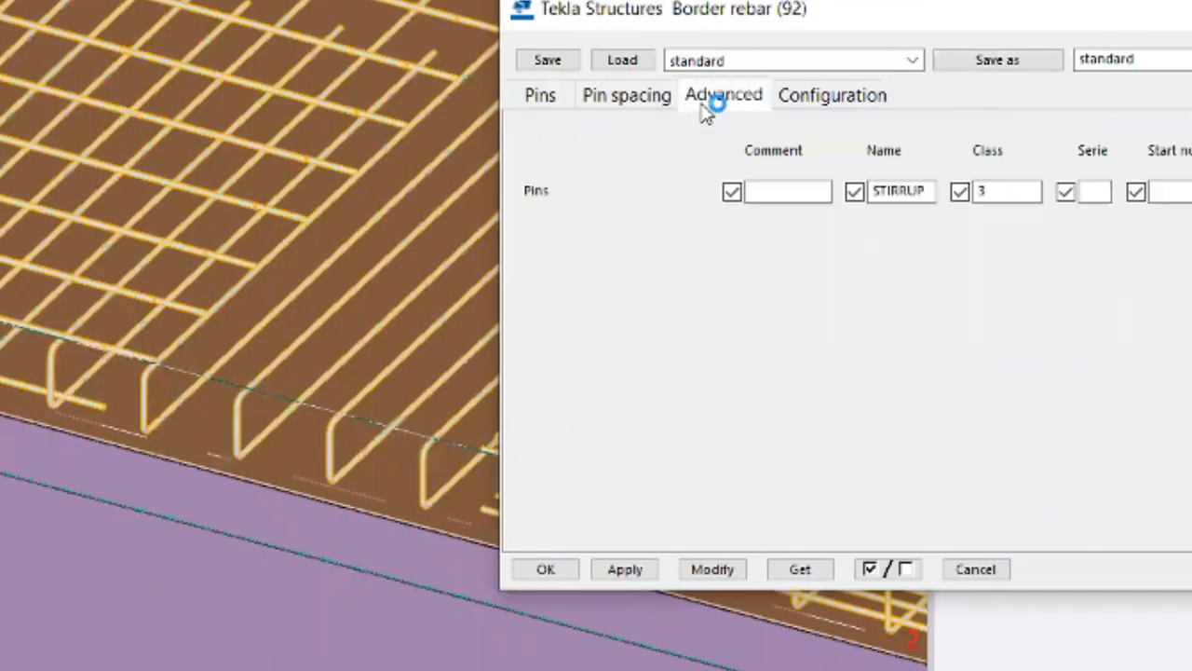
{"action": "left_click", "coordinate": [858, 105]}
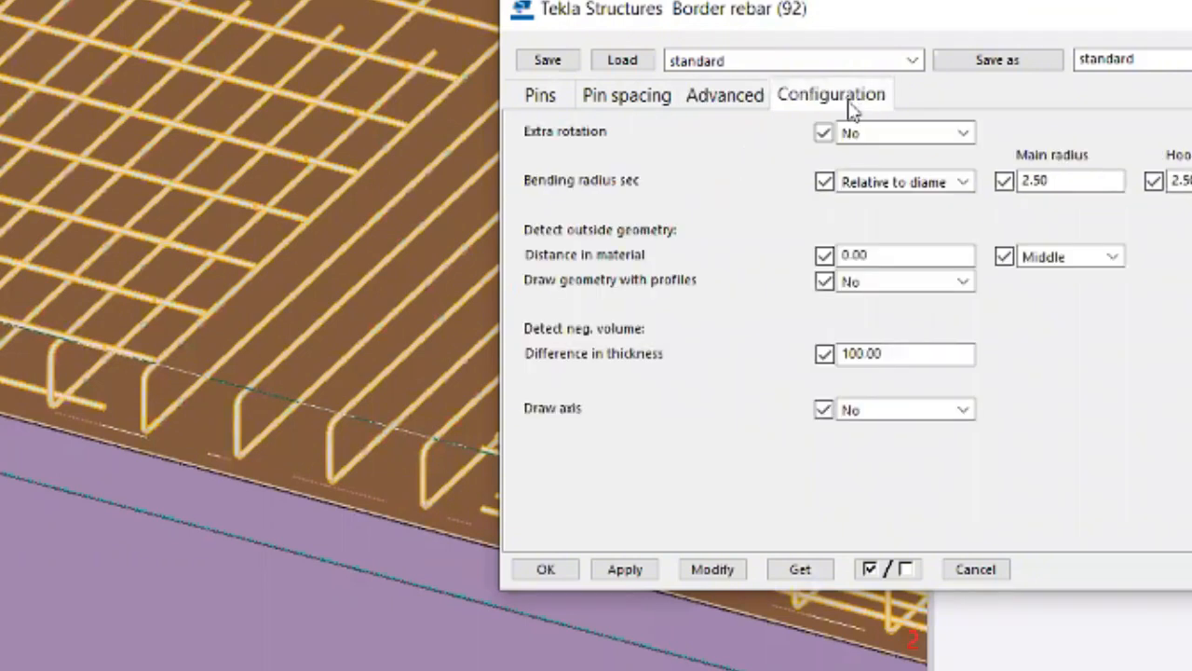
{"action": "left_click", "coordinate": [751, 93]}
{"action": "left_click", "coordinate": [658, 96]}
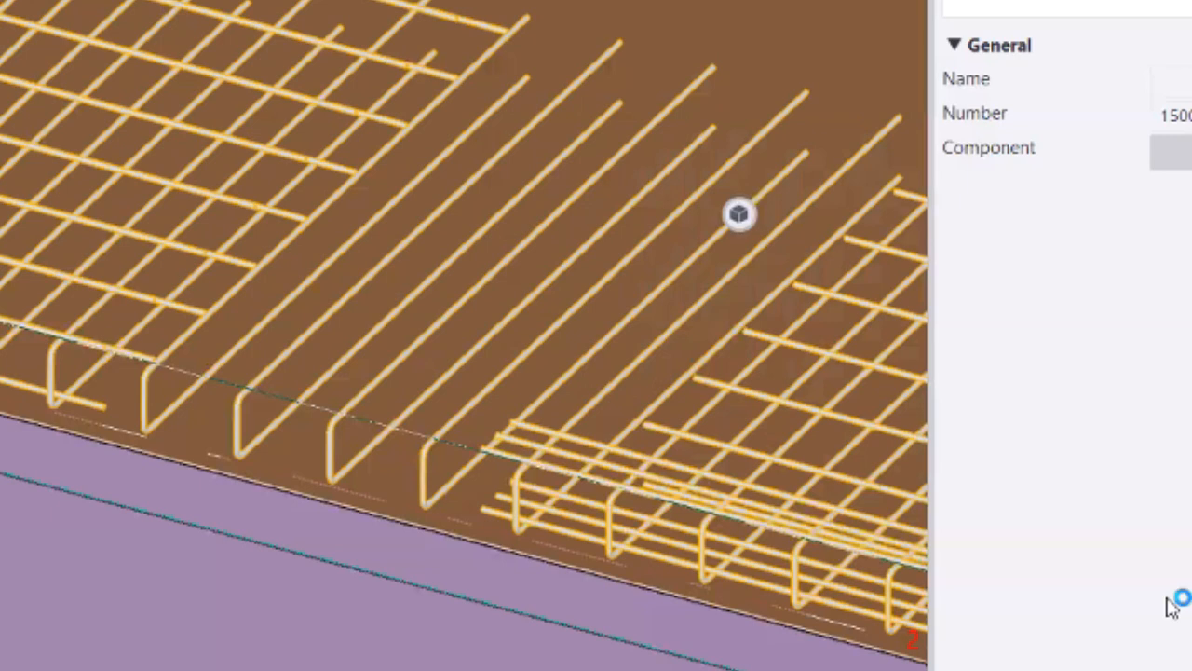
- Set the hooked bar group along beam BA1 to size 13 and rename it D13
{"action": "scroll", "coordinate": [419, 598], "scroll_direction": "down", "scroll_amount": 3}
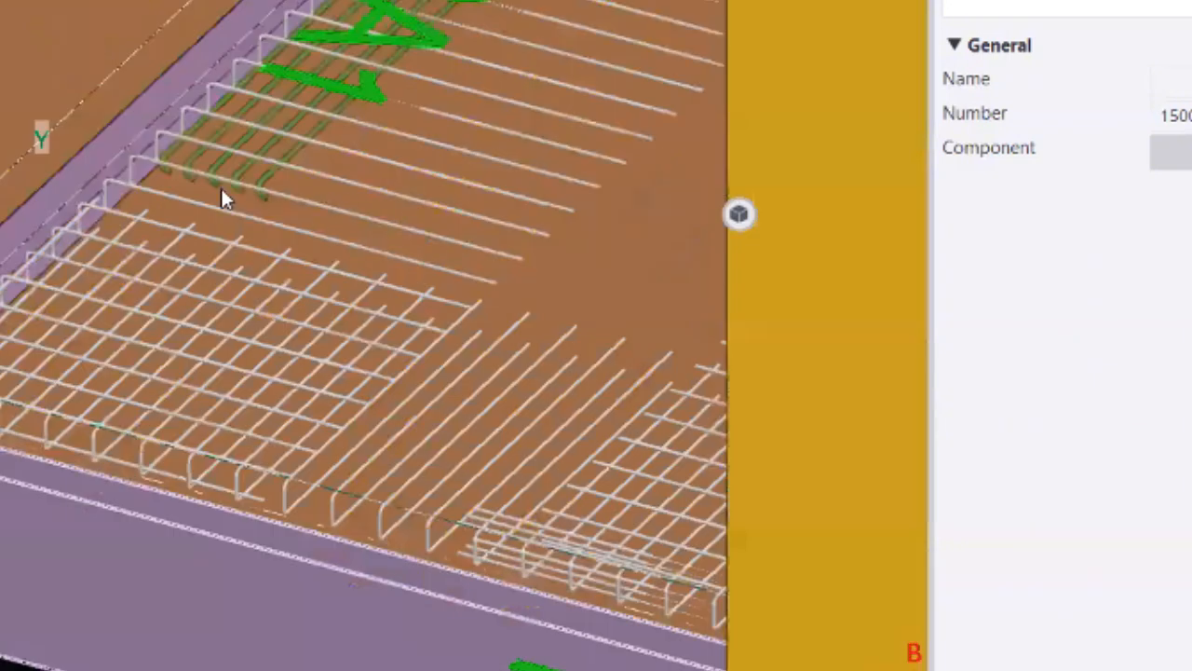
{"action": "scroll", "coordinate": [254, 166], "scroll_direction": "up", "scroll_amount": 3}
{"action": "left_click", "coordinate": [257, 160]}
{"action": "scroll", "coordinate": [1176, 229], "scroll_direction": "up", "scroll_amount": 2}
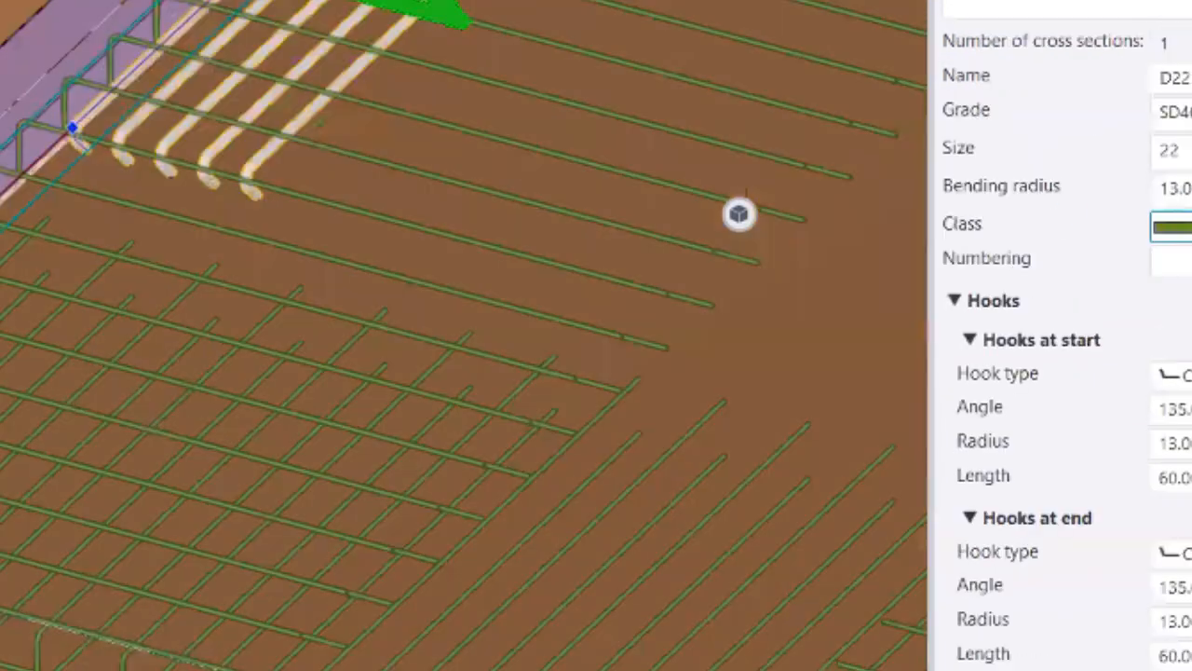
{"action": "scroll", "coordinate": [1176, 226], "scroll_direction": "up", "scroll_amount": 1}
{"action": "left_click", "coordinate": [1183, 222]}
{"action": "left_click", "coordinate": [1175, 286]}
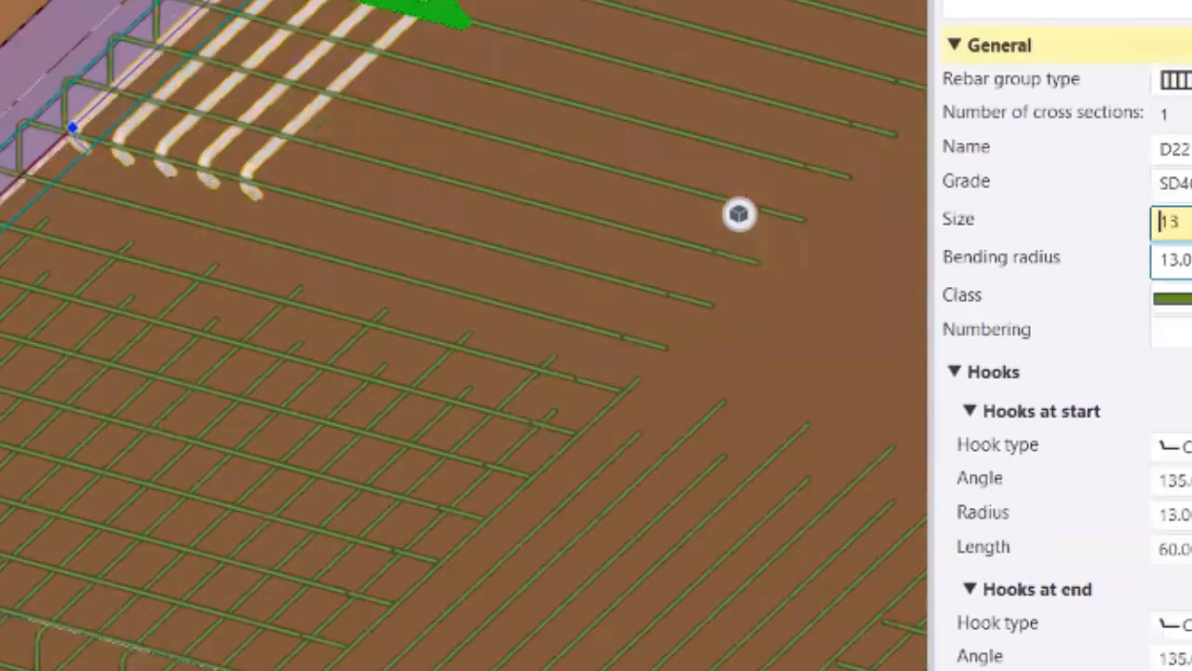
{"action": "left_click", "coordinate": [1170, 154]}
{"action": "type", "text": "D13"}
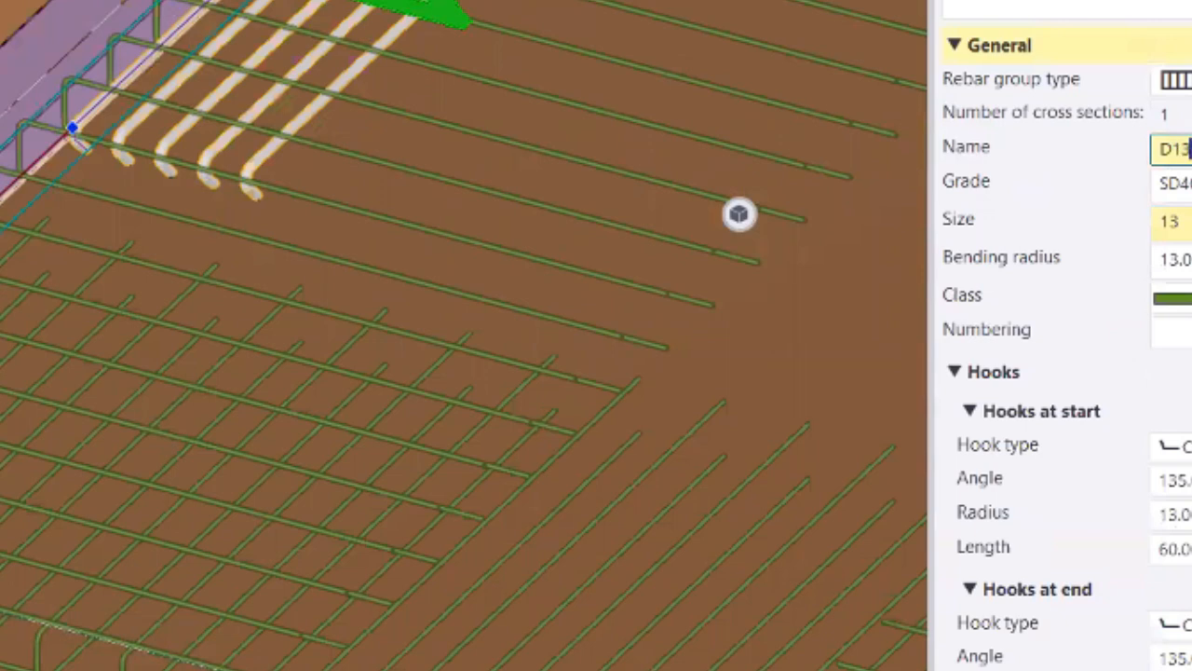
{"action": "key", "text": "Return"}
- Remove the hooks at the start and end of the D13 bar group along beam BA1
{"action": "left_click", "coordinate": [1177, 447]}
{"action": "left_click", "coordinate": [1177, 479]}
{"action": "left_click", "coordinate": [1178, 625]}
{"action": "left_click", "coordinate": [1177, 656]}
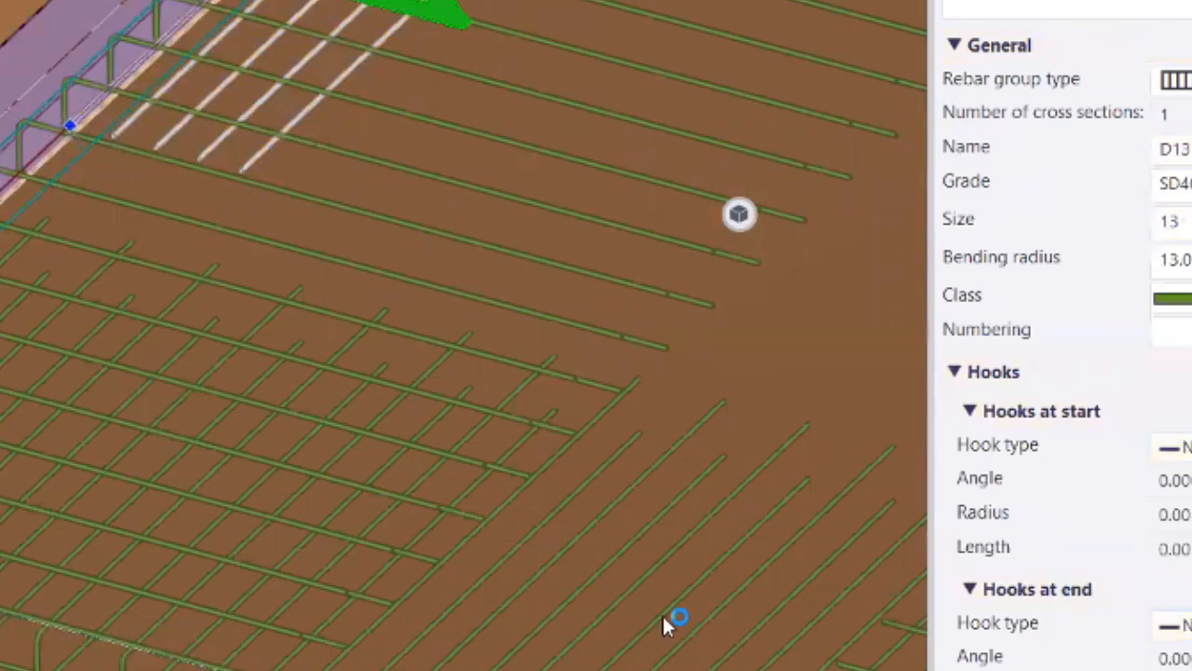
- Distribute the D13 group along beam BA1 as 8 bars at 200 mm spacing
{"action": "scroll", "coordinate": [665, 623], "scroll_direction": "down", "scroll_amount": 3}
{"action": "middle_click_drag", "start_coordinate": [788, 125], "coordinate": [559, 361]}
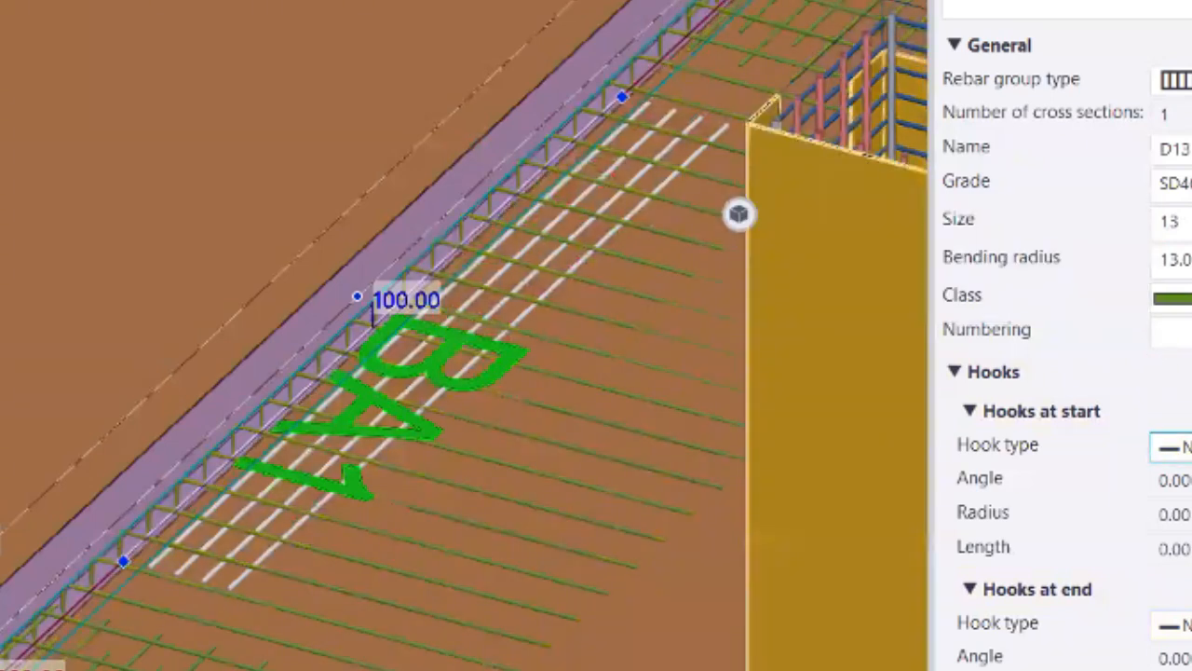
{"action": "scroll", "coordinate": [1183, 457], "scroll_direction": "down", "scroll_amount": 3}
{"action": "scroll", "coordinate": [1174, 553], "scroll_direction": "down", "scroll_amount": 3}
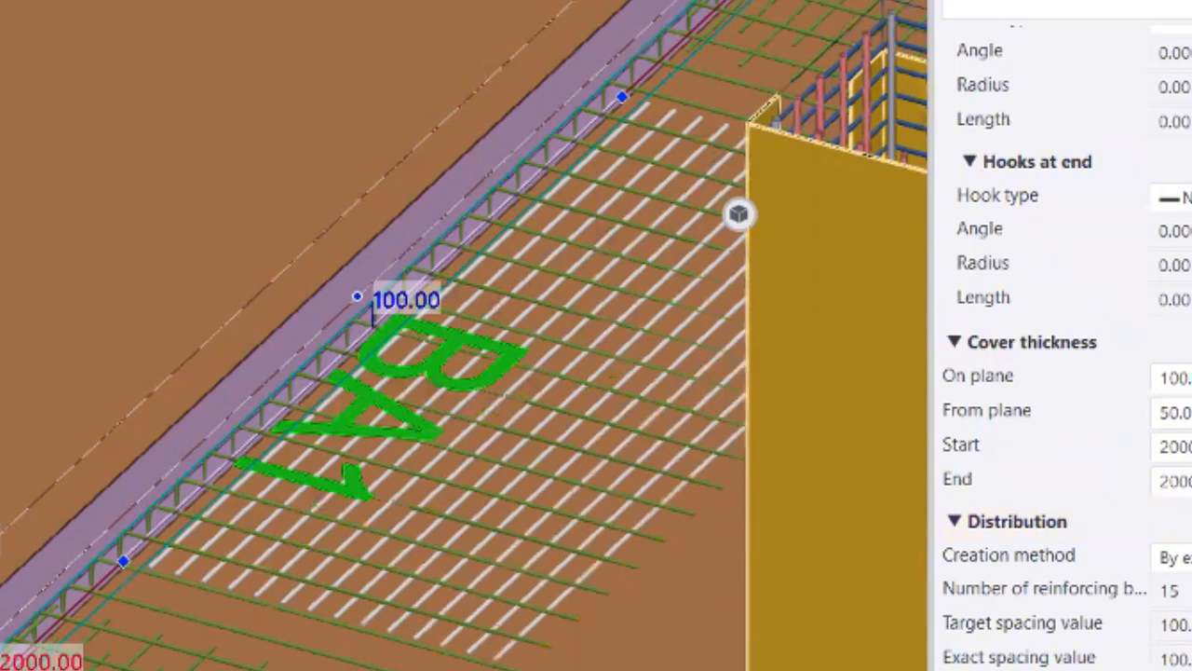
{"action": "scroll", "coordinate": [43, 339], "scroll_direction": "down", "scroll_amount": 3}
{"action": "scroll", "coordinate": [362, 479], "scroll_direction": "up", "scroll_amount": 1}
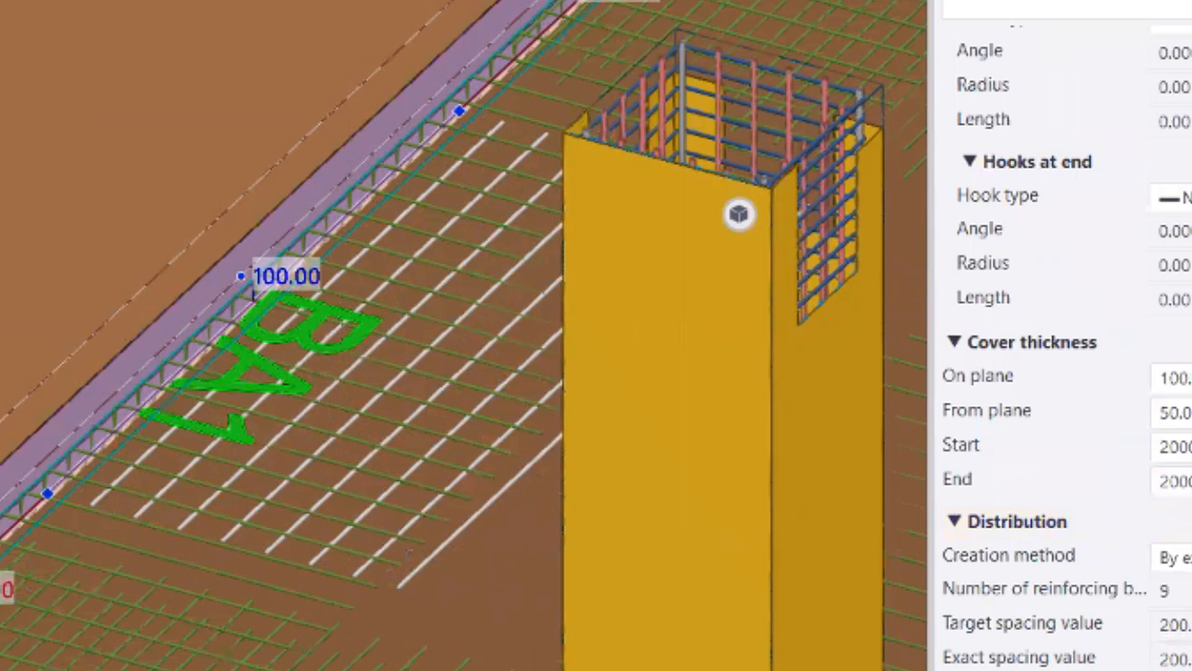
{"action": "scroll", "coordinate": [304, 548], "scroll_direction": "down", "scroll_amount": 4}
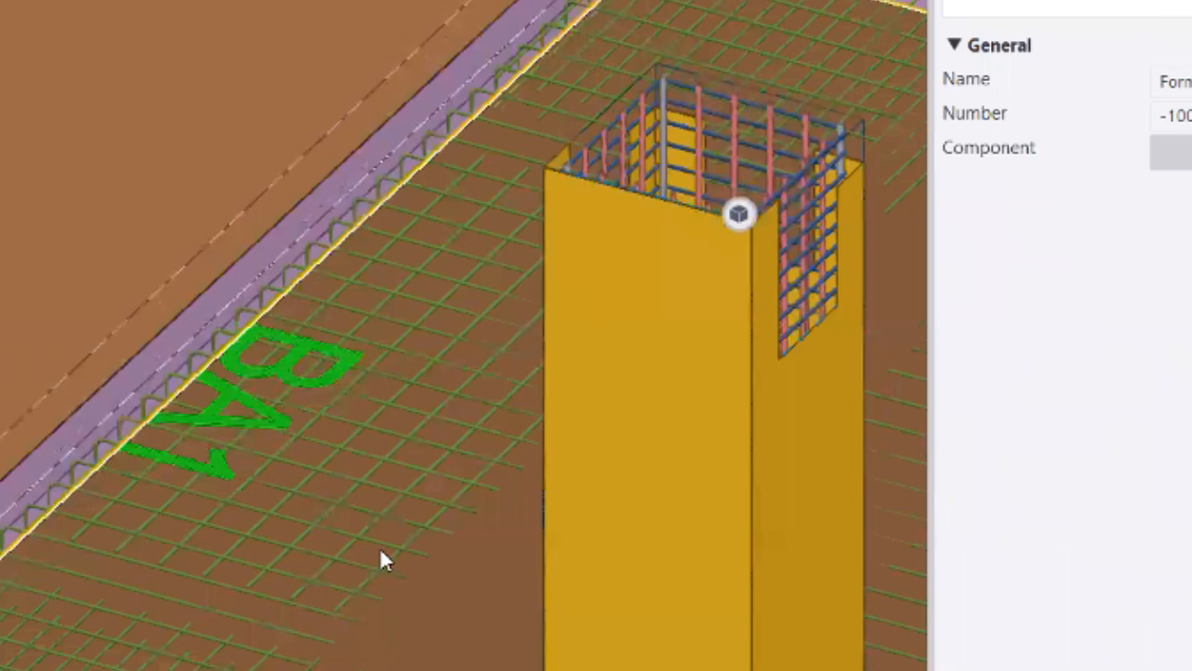
{"action": "mouse_move", "coordinate": [380, 547]}
{"action": "middle_mouse_down", "text": "ctrl"}
{"action": "mouse_move", "coordinate": [460, 494]}
{"action": "mouse_move", "coordinate": [412, 562]}
{"action": "mouse_move", "coordinate": [246, 548]}
{"action": "mouse_move", "coordinate": [206, 510]}
{"action": "middle_mouse_up", "text": "ctrl"}
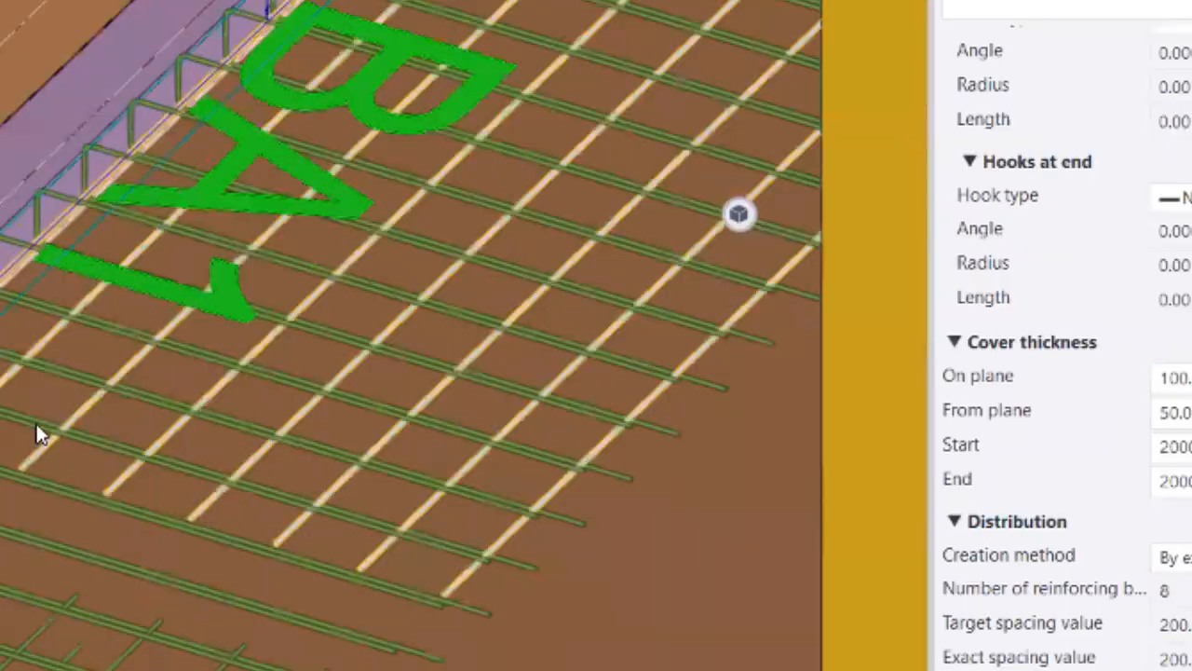
- Examine how far the D13 bars extend between the border bars and the column on the slab panel
{"action": "scroll", "coordinate": [228, 503], "scroll_direction": "down", "scroll_amount": 5}
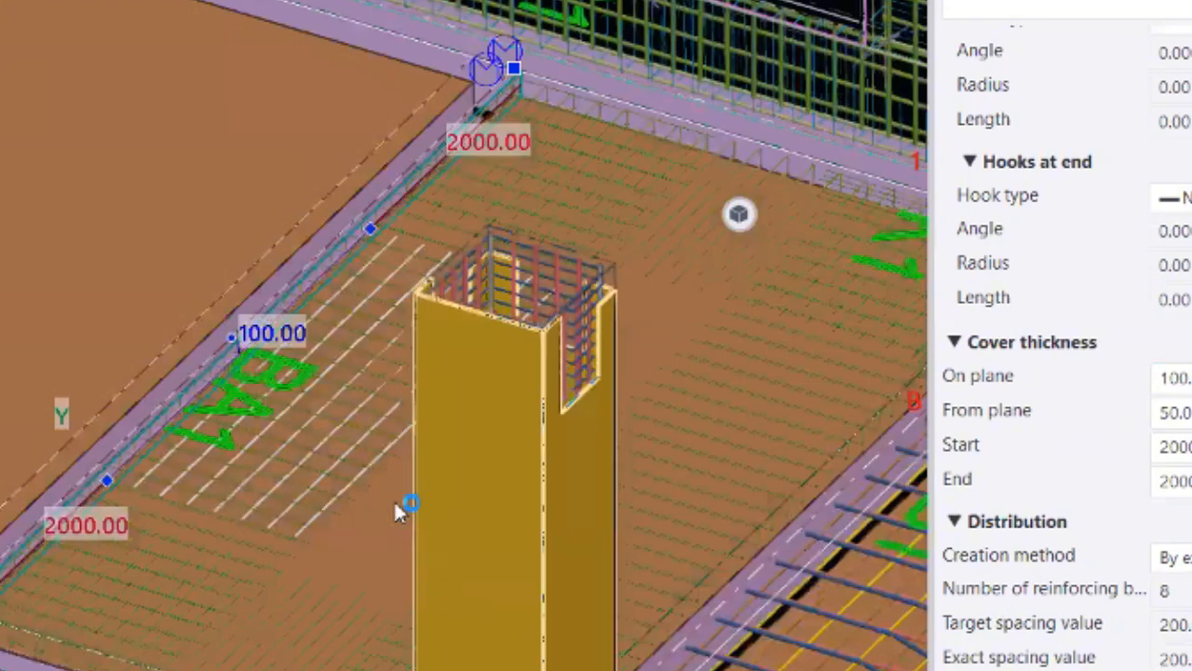
{"action": "scroll", "coordinate": [399, 501], "scroll_direction": "up", "scroll_amount": 3}
{"action": "scroll", "coordinate": [344, 494], "scroll_direction": "down", "scroll_amount": 2}
{"action": "scroll", "coordinate": [287, 473], "scroll_direction": "down", "scroll_amount": 2}
{"action": "middle_click_drag", "start_coordinate": [345, 486], "coordinate": [398, 488]}
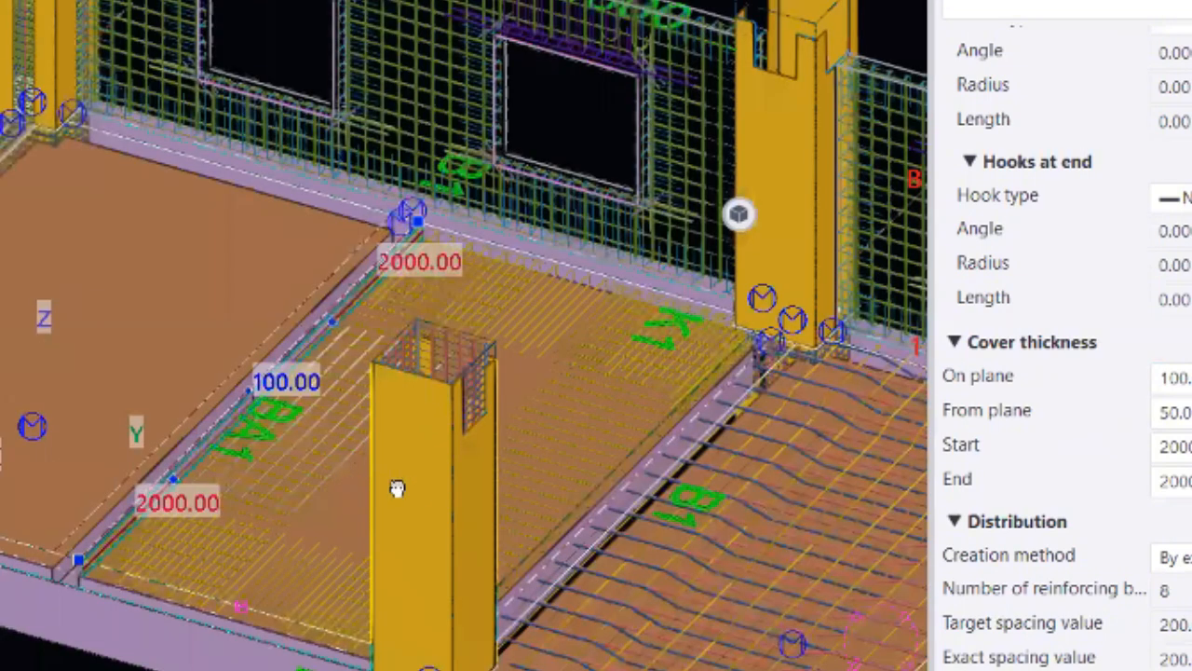
{"action": "scroll", "coordinate": [354, 465], "scroll_direction": "up", "scroll_amount": 3}
{"action": "middle_click_drag", "start_coordinate": [361, 543], "coordinate": [340, 319], "text": "ctrl"}
{"action": "scroll", "coordinate": [349, 484], "scroll_direction": "up", "scroll_amount": 1}
{"action": "middle_click_drag", "start_coordinate": [387, 421], "coordinate": [332, 423], "text": "ctrl"}
{"action": "middle_click_drag", "start_coordinate": [286, 471], "coordinate": [239, 368], "text": "ctrl"}
{"action": "scroll", "coordinate": [238, 367], "scroll_direction": "up", "scroll_amount": 2}
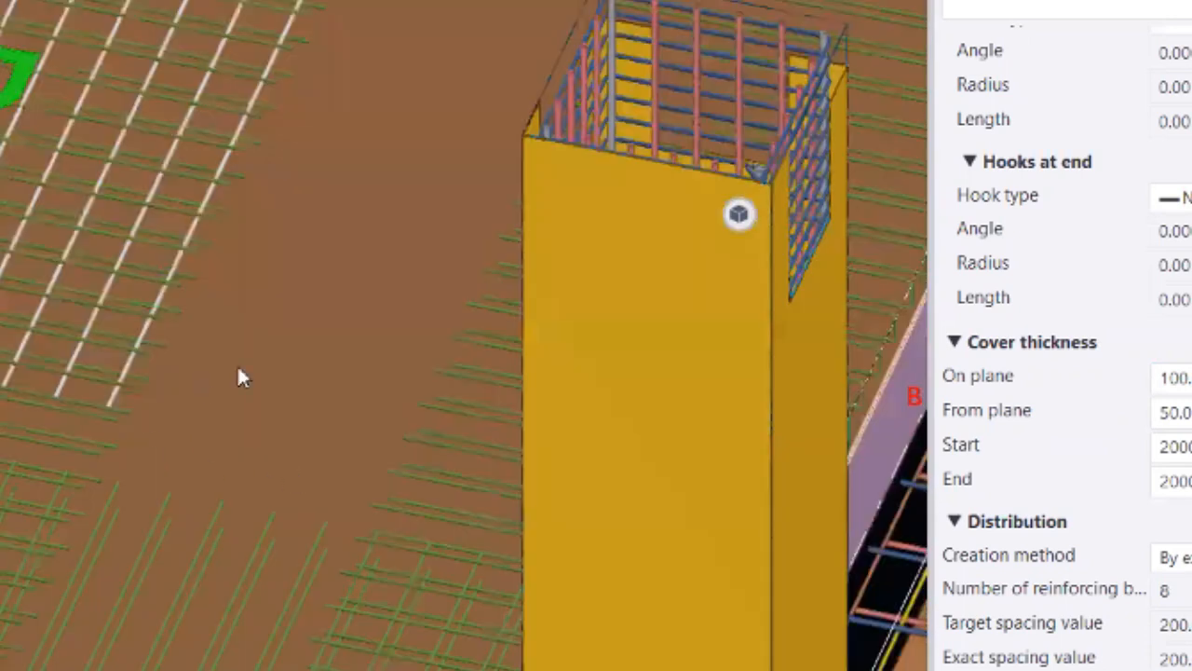
{"action": "middle_click_drag", "start_coordinate": [257, 421], "coordinate": [184, 591]}
{"action": "scroll", "coordinate": [270, 424], "scroll_direction": "down", "scroll_amount": 2}
{"action": "middle_click_drag", "start_coordinate": [270, 424], "coordinate": [106, 404], "text": "ctrl"}
{"action": "scroll", "coordinate": [234, 400], "scroll_direction": "up", "scroll_amount": 2}
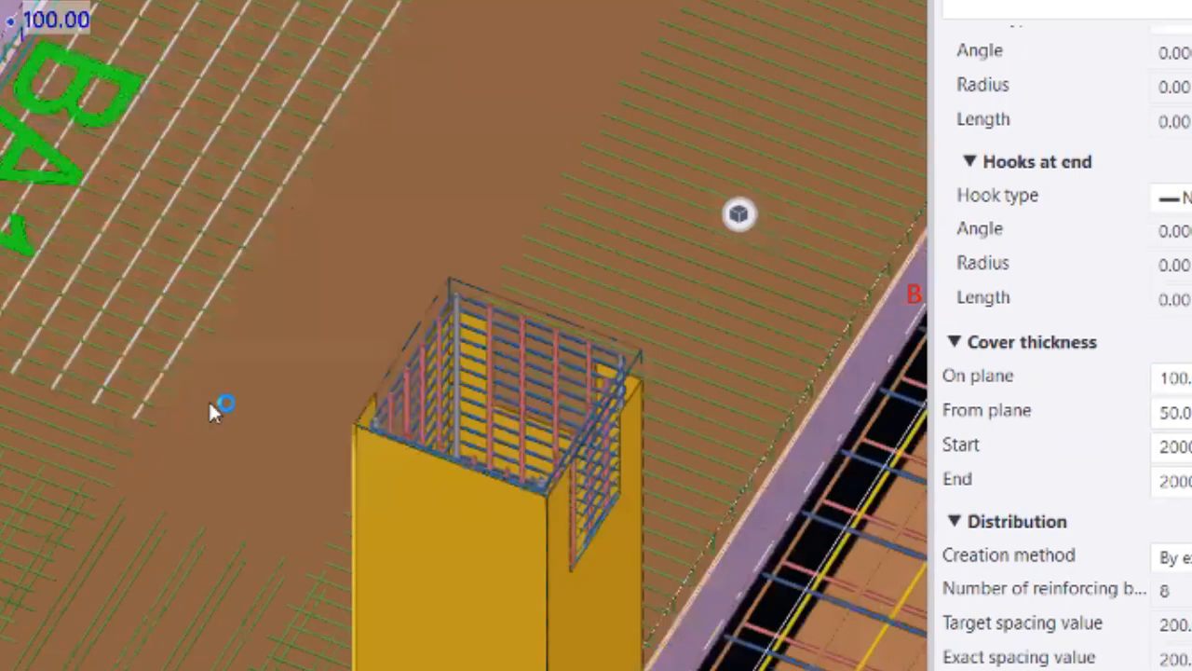
- Lengthen the D13 bars along beam BA1 at both ends, with about 1453 mm start cover and 1200 mm end cover
{"action": "scroll", "coordinate": [223, 469], "scroll_direction": "down", "scroll_amount": 1}
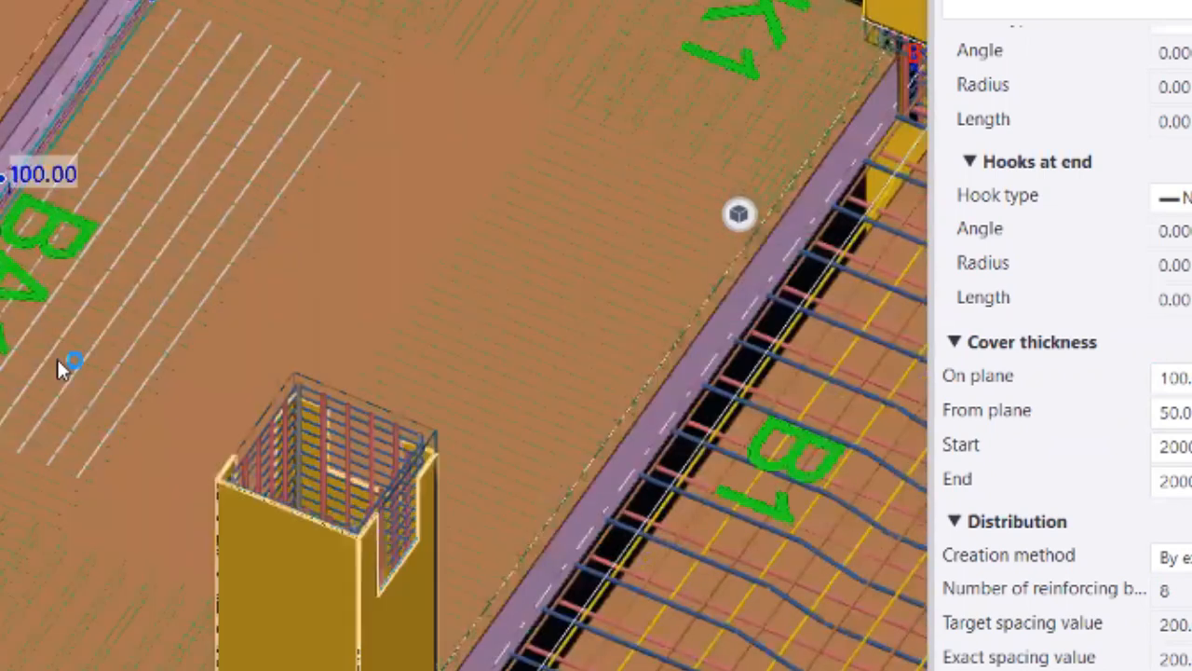
{"action": "scroll", "coordinate": [48, 359], "scroll_direction": "up", "scroll_amount": 1}
{"action": "scroll", "coordinate": [26, 524], "scroll_direction": "up", "scroll_amount": 2}
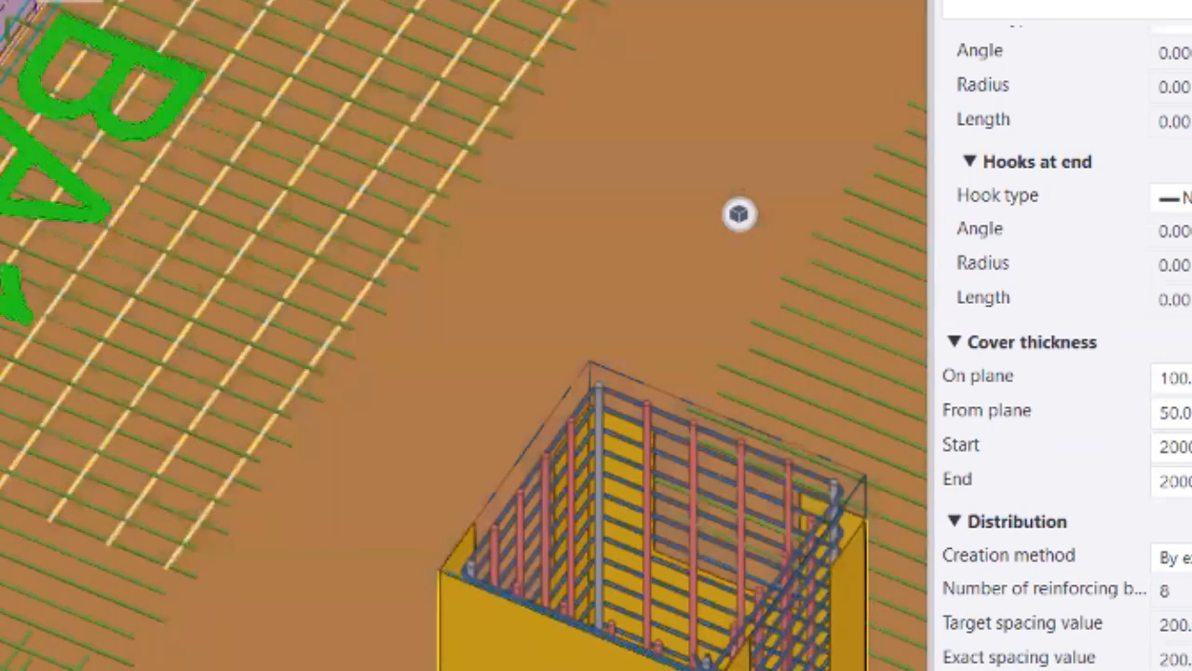
{"action": "left_click", "coordinate": [4, 483]}
{"action": "scroll", "coordinate": [464, 336], "scroll_direction": "down", "scroll_amount": 2}
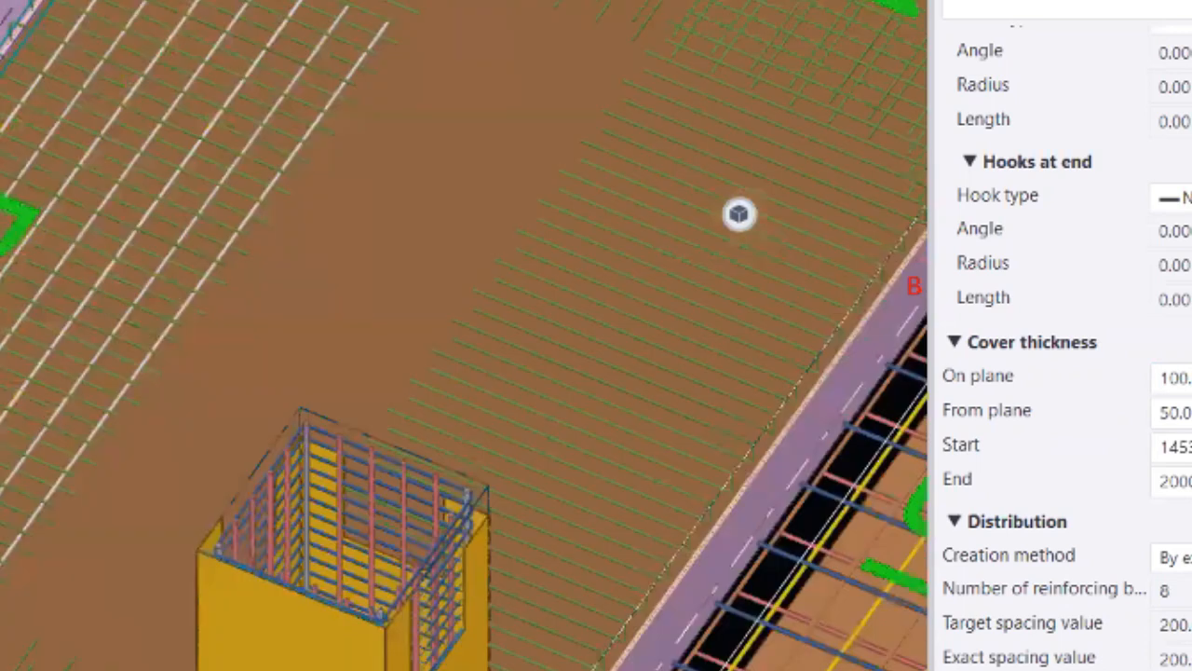
{"action": "scroll", "coordinate": [464, 335], "scroll_direction": "up", "scroll_amount": 1}
{"action": "left_click_drag", "start_coordinate": [0, 201], "coordinate": [43, 149]}
{"action": "scroll", "coordinate": [49, 160], "scroll_direction": "down", "scroll_amount": 2}
{"action": "scroll", "coordinate": [145, 454], "scroll_direction": "down", "scroll_amount": 2}
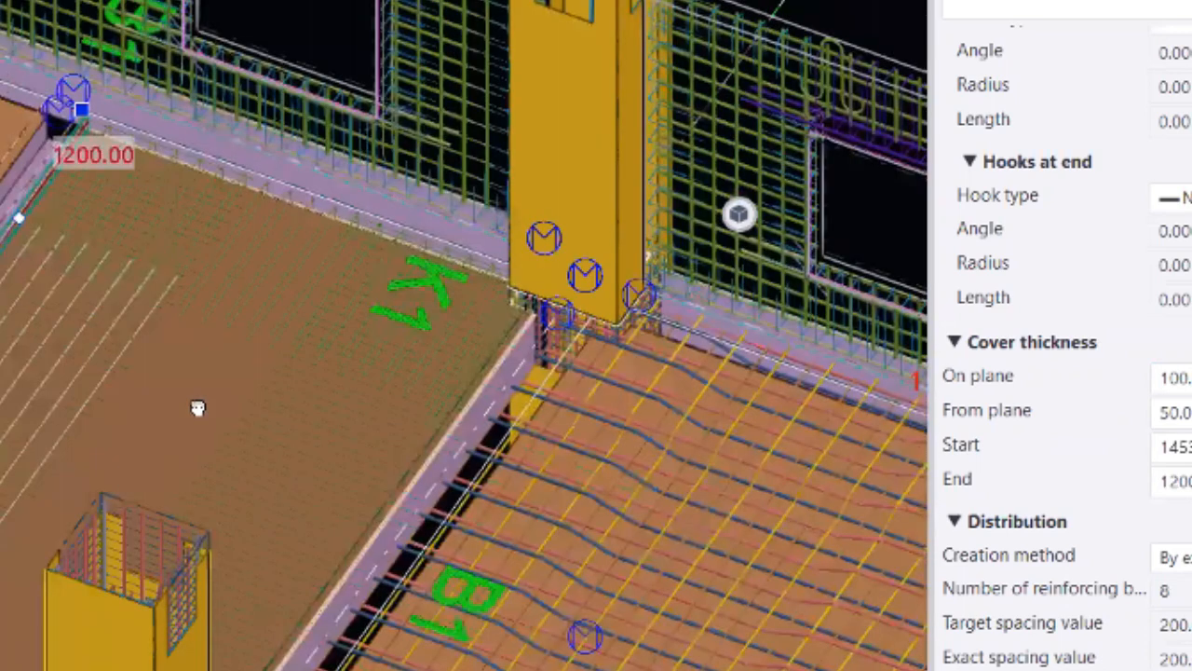
- Mirror a copy of the D13 bar group towards beam B1 about a line along the middle of the slab panel
{"action": "middle_click_drag", "start_coordinate": [0, 508], "coordinate": [134, 335]}
{"action": "right_click", "coordinate": [133, 336]}
{"action": "mouse_move", "coordinate": [294, 419]}
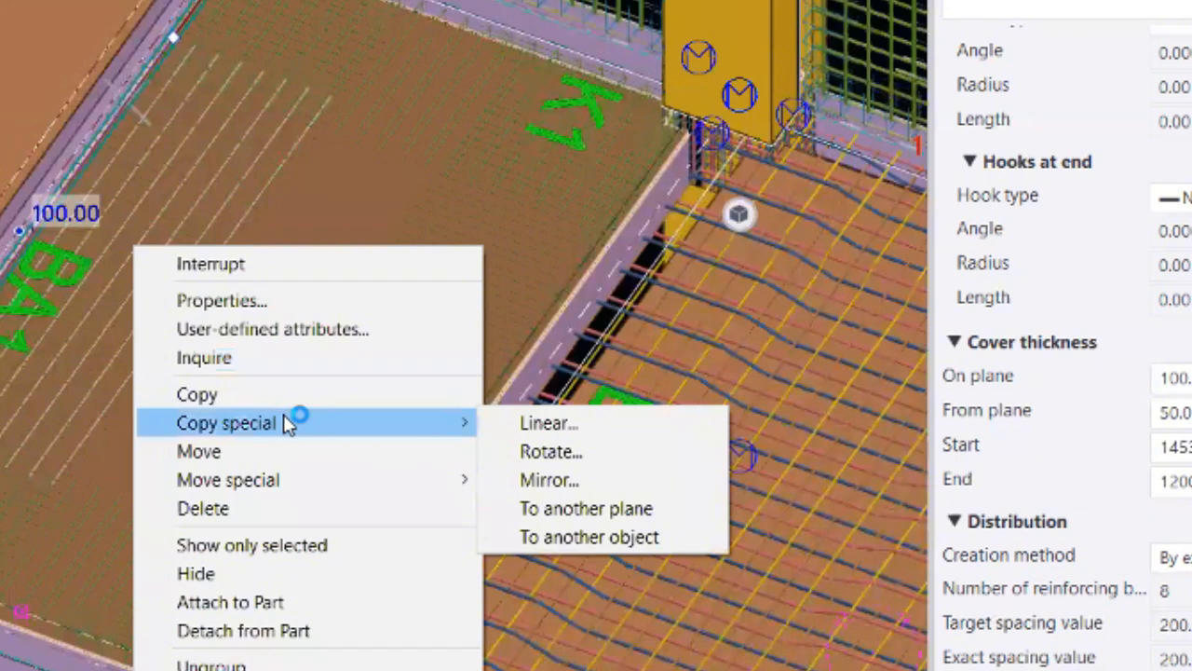
{"action": "left_click", "coordinate": [593, 481]}
{"action": "scroll", "coordinate": [31, 605], "scroll_direction": "up", "scroll_amount": 3}
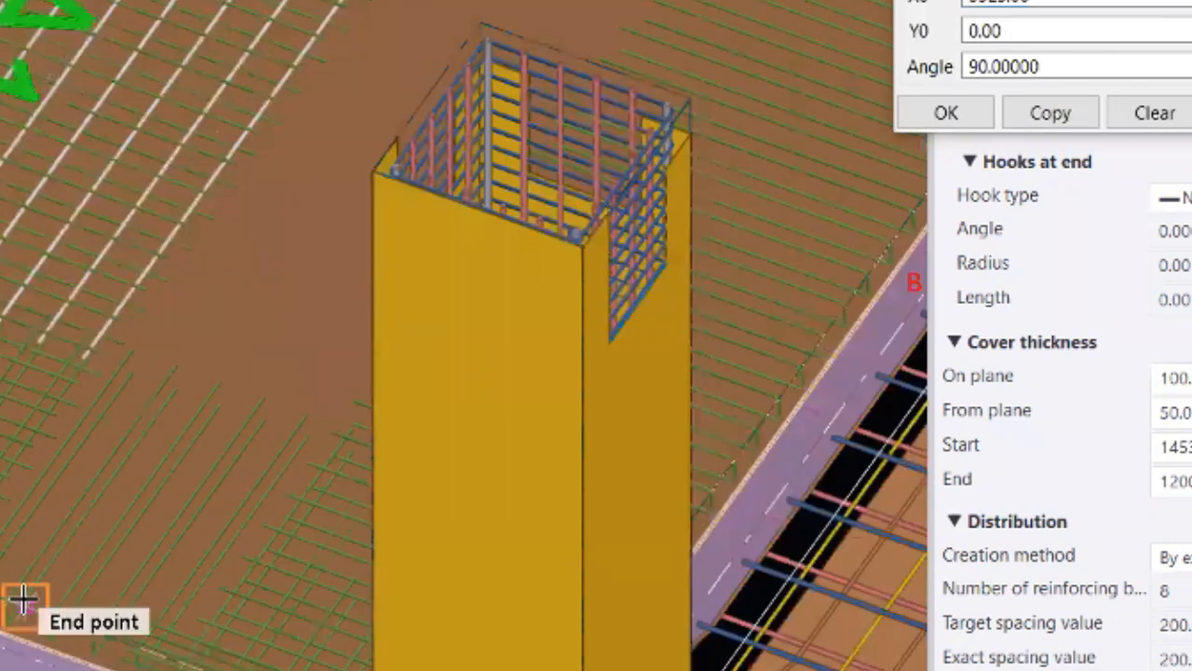
{"action": "scroll", "coordinate": [115, 396], "scroll_direction": "down", "scroll_amount": 3}
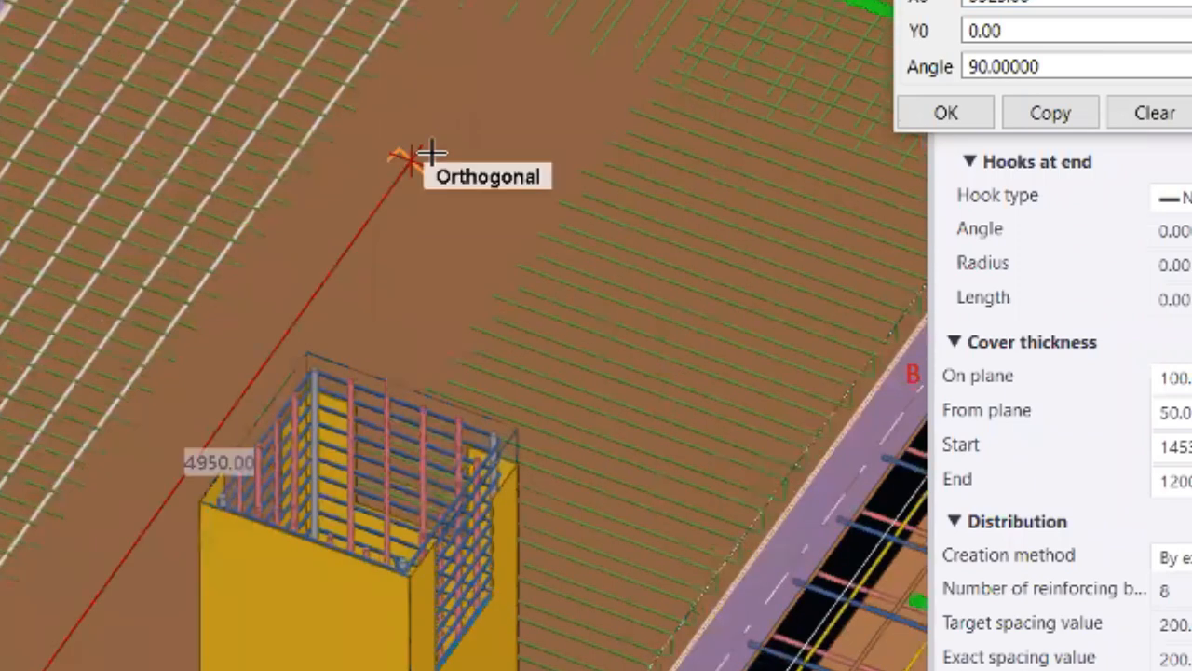
{"action": "left_click", "coordinate": [413, 160]}
{"action": "left_click", "coordinate": [1053, 113]}
{"action": "left_click", "coordinate": [932, 116]}
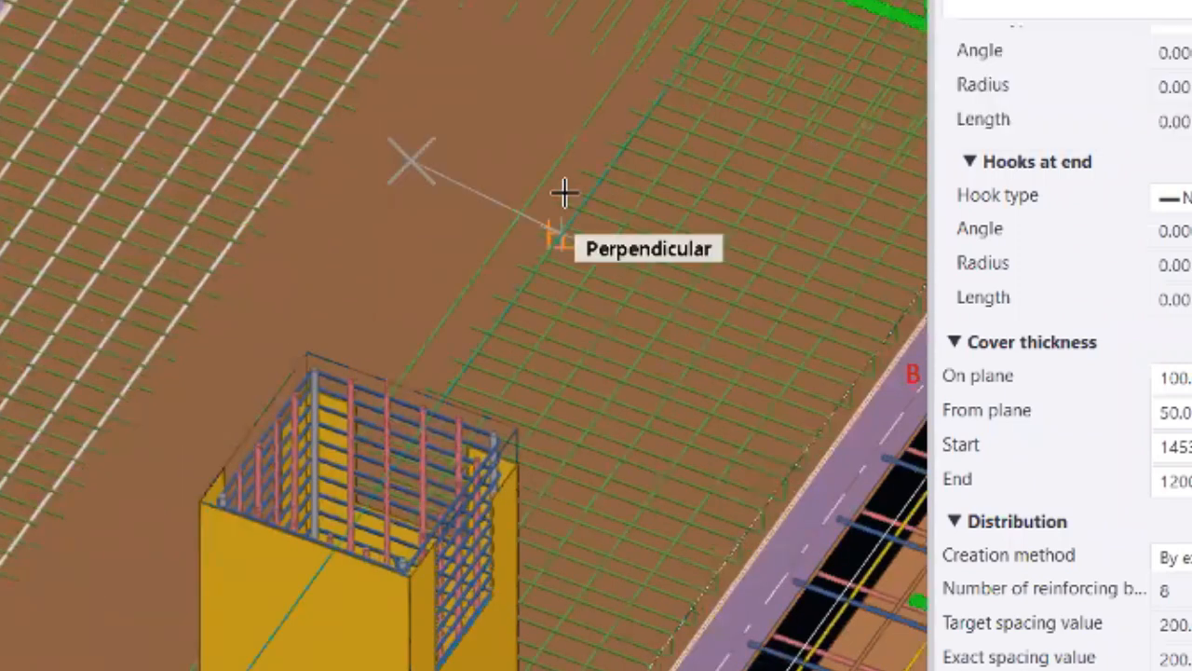
{"action": "right_click", "coordinate": [388, 197]}
{"action": "left_click", "coordinate": [468, 214]}
- Delete the mirrored copy of the bar group beside beam B1
{"action": "scroll", "coordinate": [447, 262], "scroll_direction": "down", "scroll_amount": 2}
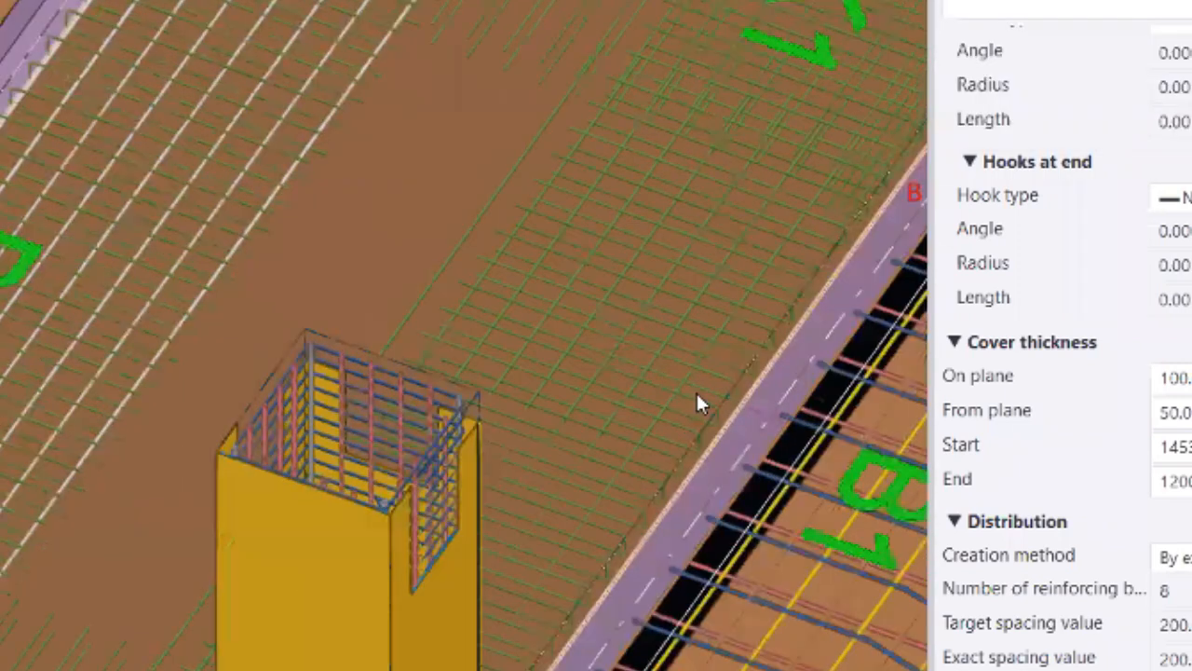
{"action": "scroll", "coordinate": [685, 382], "scroll_direction": "up", "scroll_amount": 2}
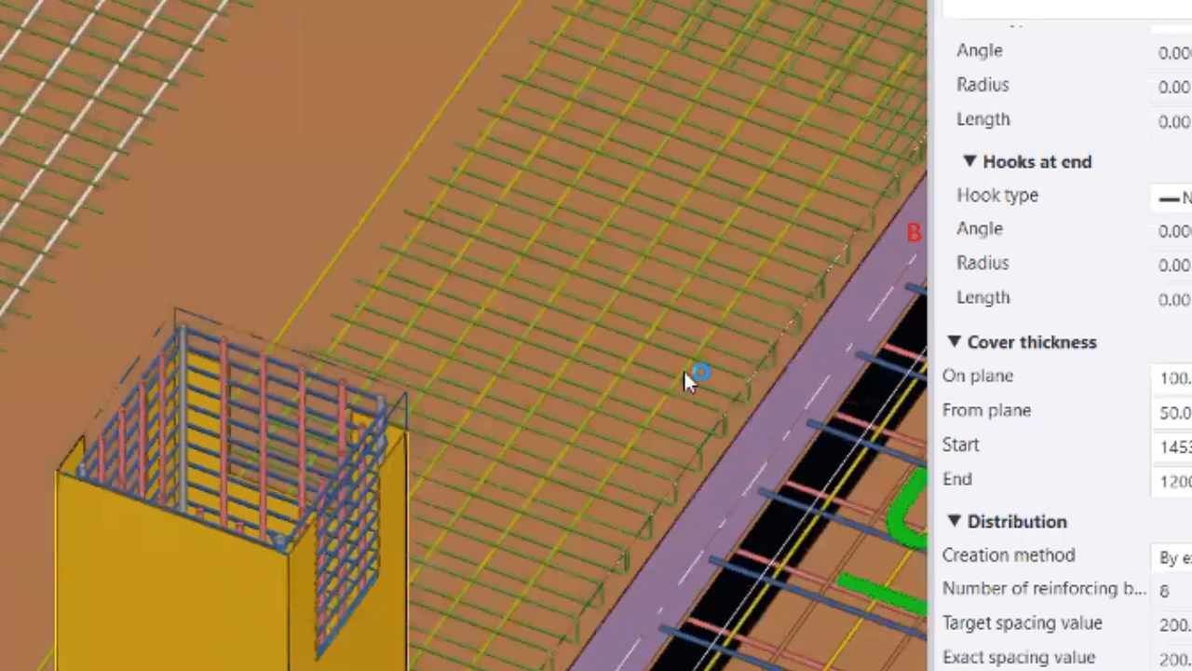
{"action": "left_click", "coordinate": [681, 373]}
{"action": "key", "text": "Delete"}
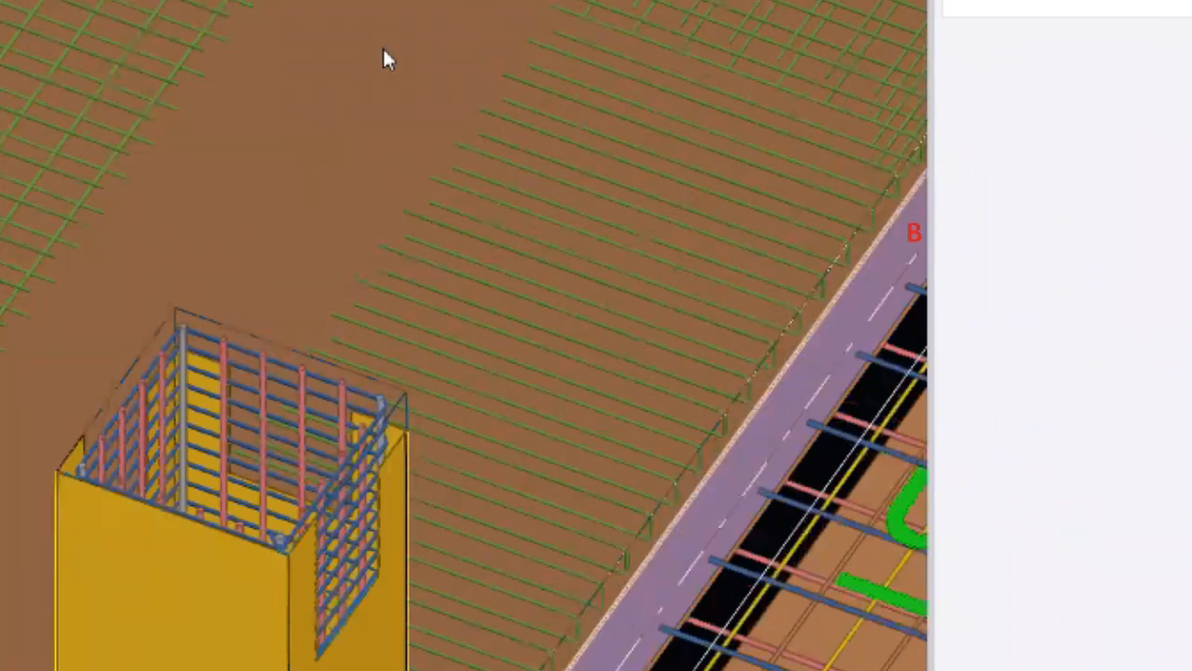
{"action": "scroll", "coordinate": [383, 47], "scroll_direction": "down", "scroll_amount": 2}
{"action": "scroll", "coordinate": [5, 350], "scroll_direction": "up", "scroll_amount": 3}
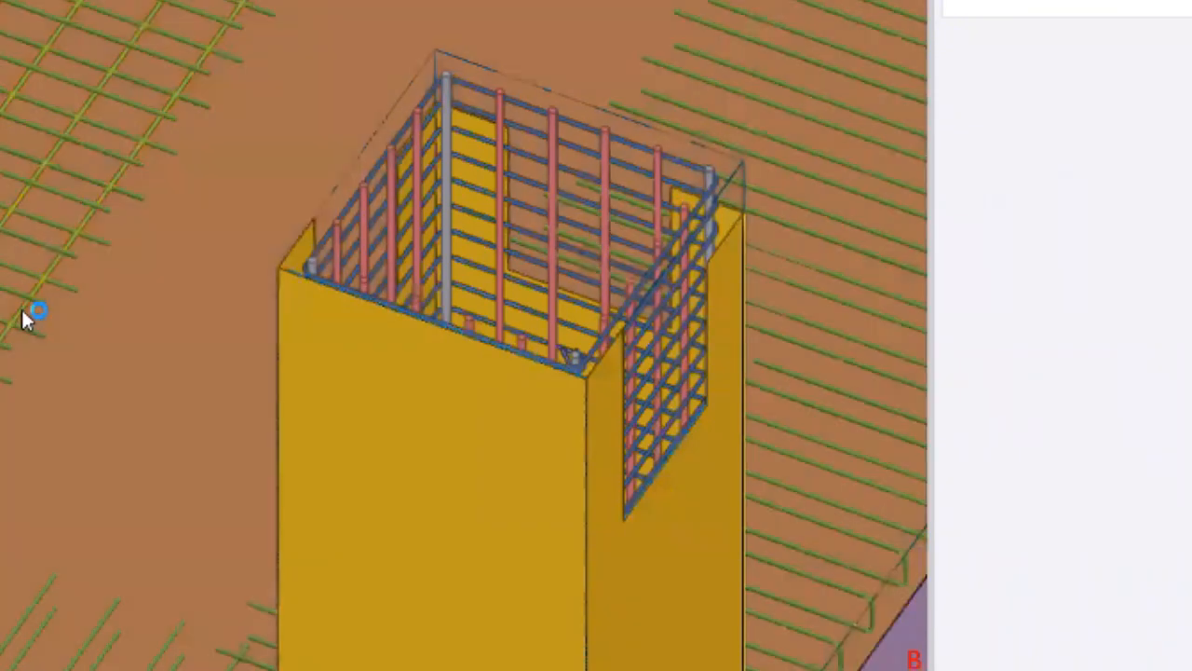
{"action": "right_click", "coordinate": [26, 319]}
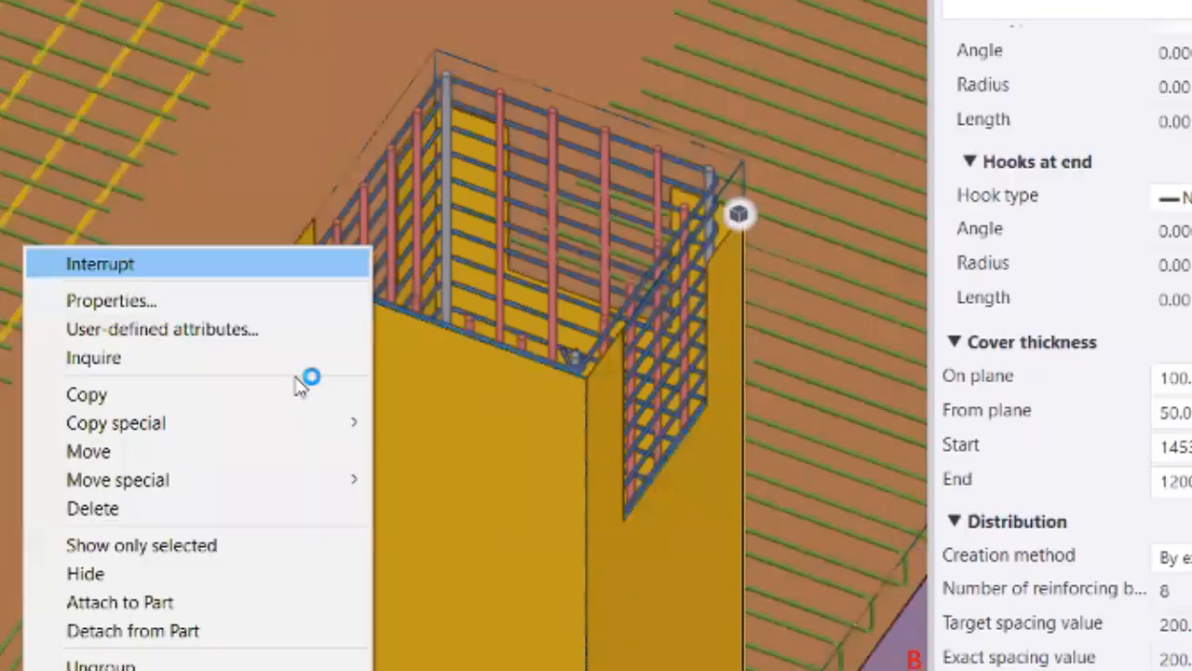
{"action": "mouse_move", "coordinate": [266, 418]}
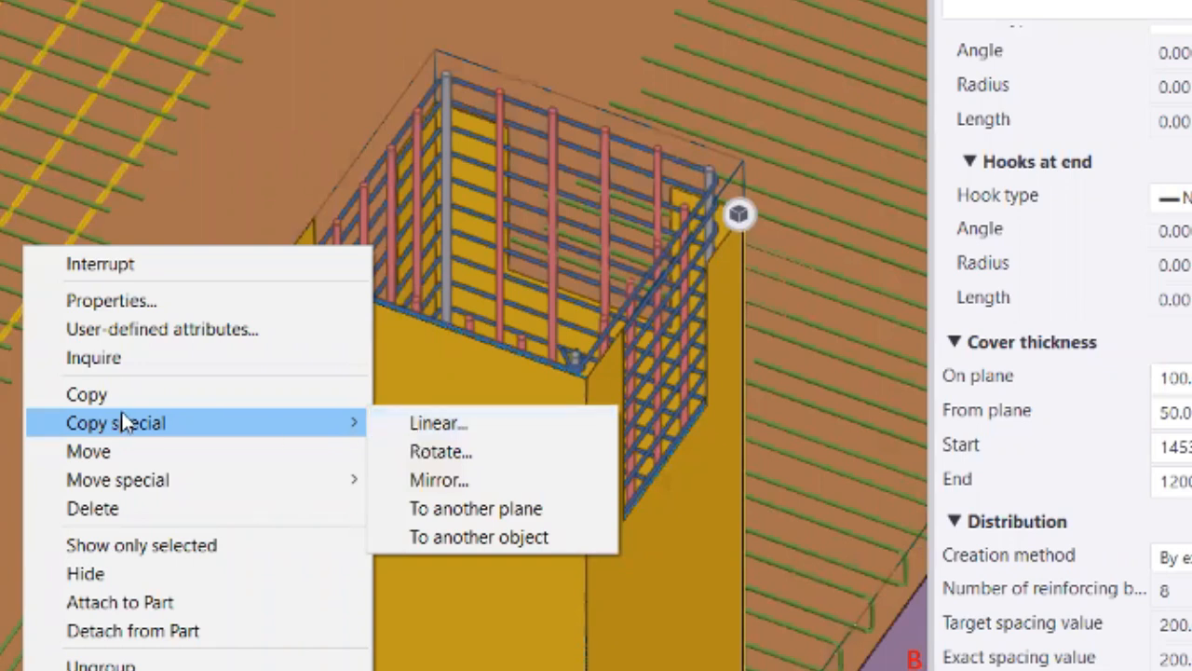
{"action": "left_click", "coordinate": [414, 480]}
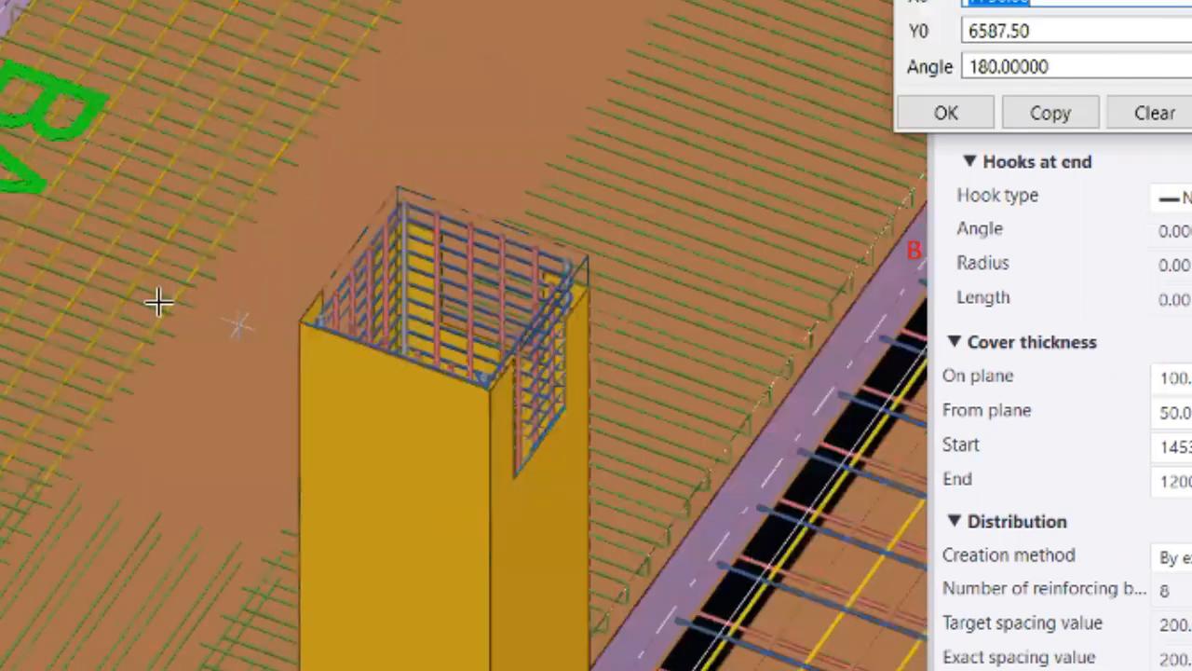
{"action": "scroll", "coordinate": [116, 666], "scroll_direction": "down", "scroll_amount": 1}
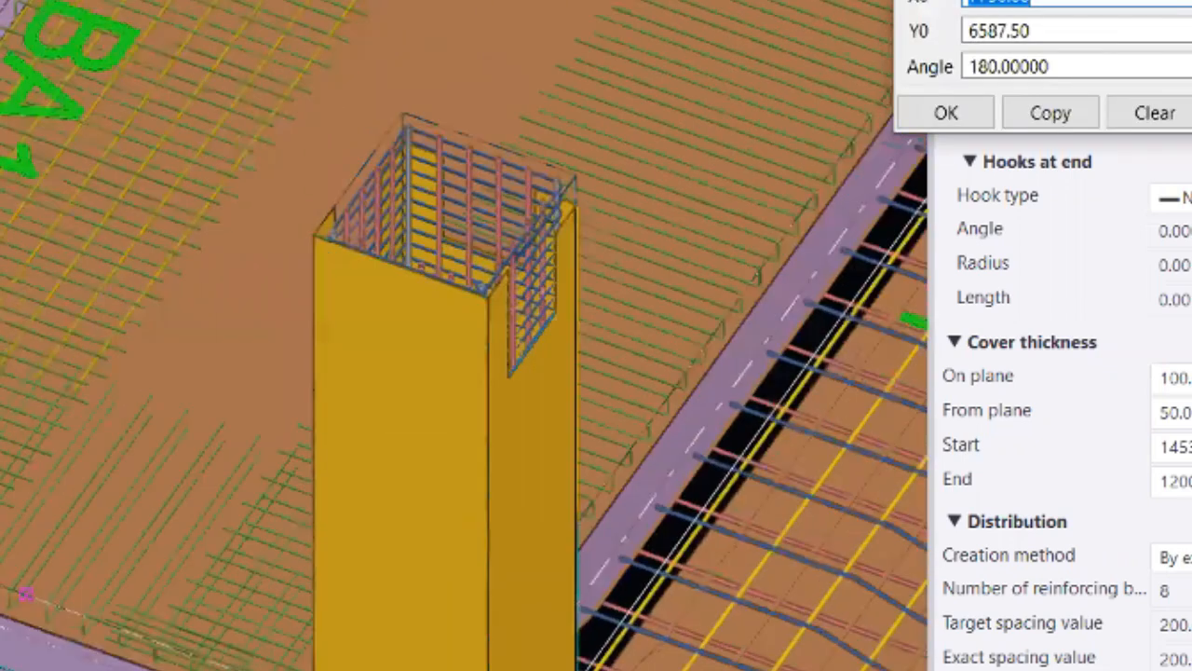
{"action": "scroll", "coordinate": [7, 559], "scroll_direction": "up", "scroll_amount": 3}
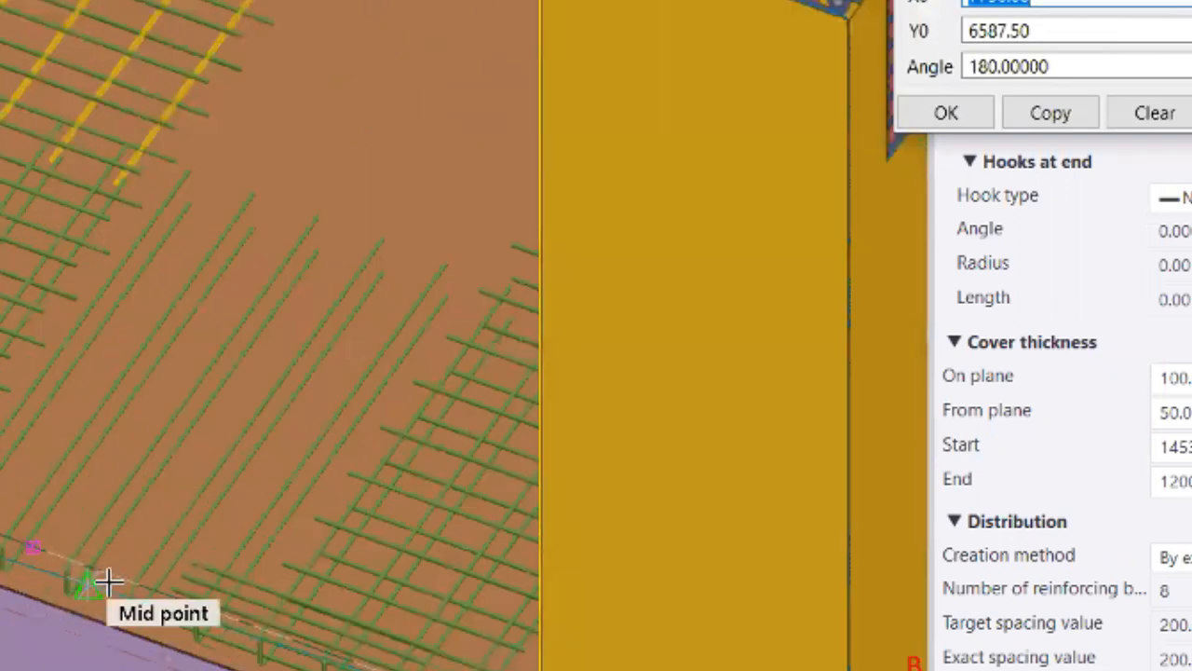
{"action": "scroll", "coordinate": [35, 517], "scroll_direction": "down", "scroll_amount": 3}
{"action": "middle_click_drag", "start_coordinate": [152, 495], "coordinate": [174, 600]}
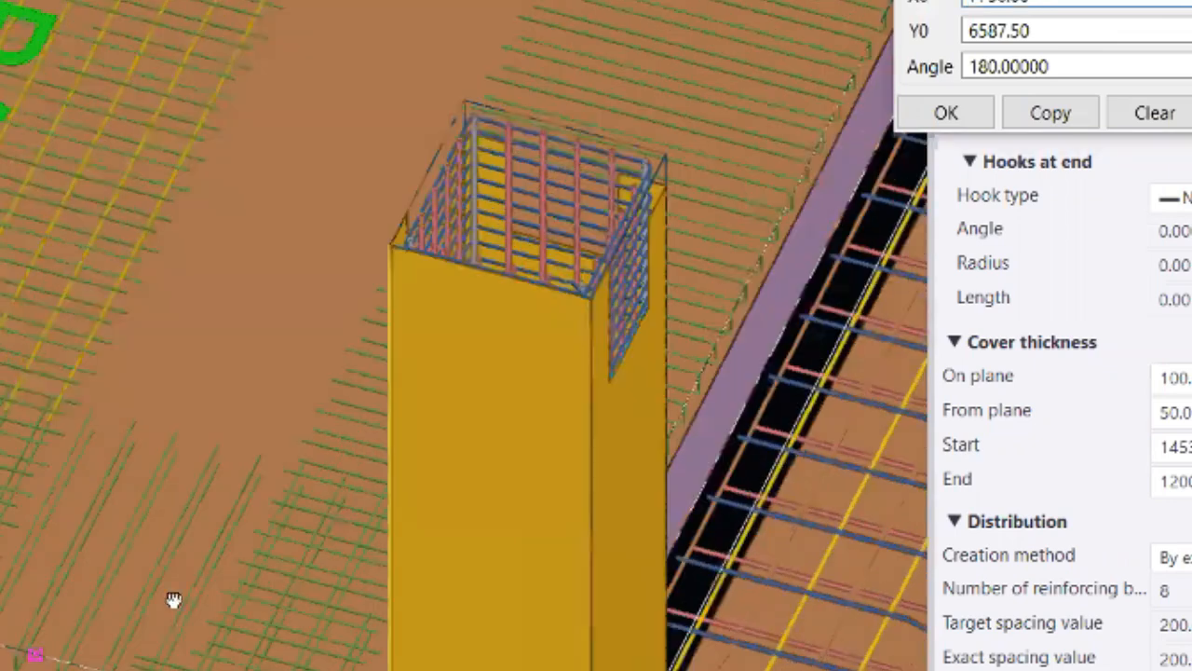
{"action": "middle_click_drag", "start_coordinate": [177, 154], "coordinate": [186, 284], "text": "ctrl"}
{"action": "middle_click_drag", "start_coordinate": [258, 584], "coordinate": [244, 139]}
{"action": "scroll", "coordinate": [305, 342], "scroll_direction": "up", "scroll_amount": 3}
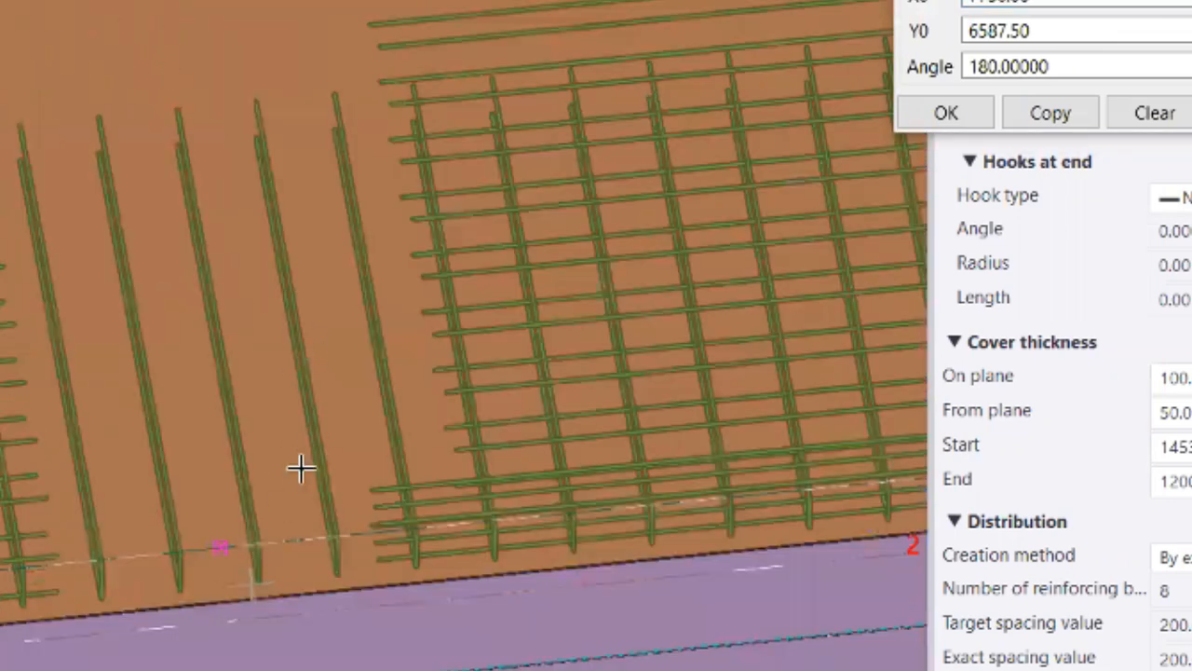
{"action": "scroll", "coordinate": [296, 526], "scroll_direction": "up", "scroll_amount": 1}
{"action": "scroll", "coordinate": [226, 541], "scroll_direction": "down", "scroll_amount": 2}
{"action": "middle_click_drag", "start_coordinate": [213, 539], "coordinate": [173, 547], "text": "ctrl"}
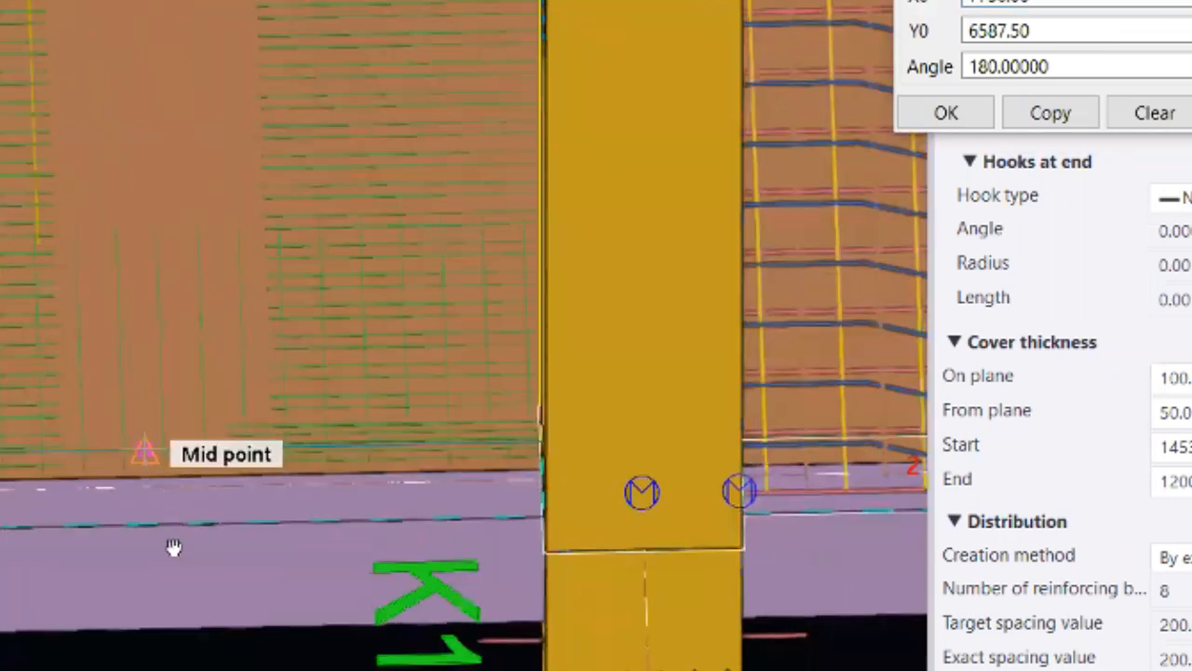
{"action": "scroll", "coordinate": [96, 251], "scroll_direction": "up", "scroll_amount": 4}
{"action": "scroll", "coordinate": [295, 335], "scroll_direction": "up", "scroll_amount": 4}
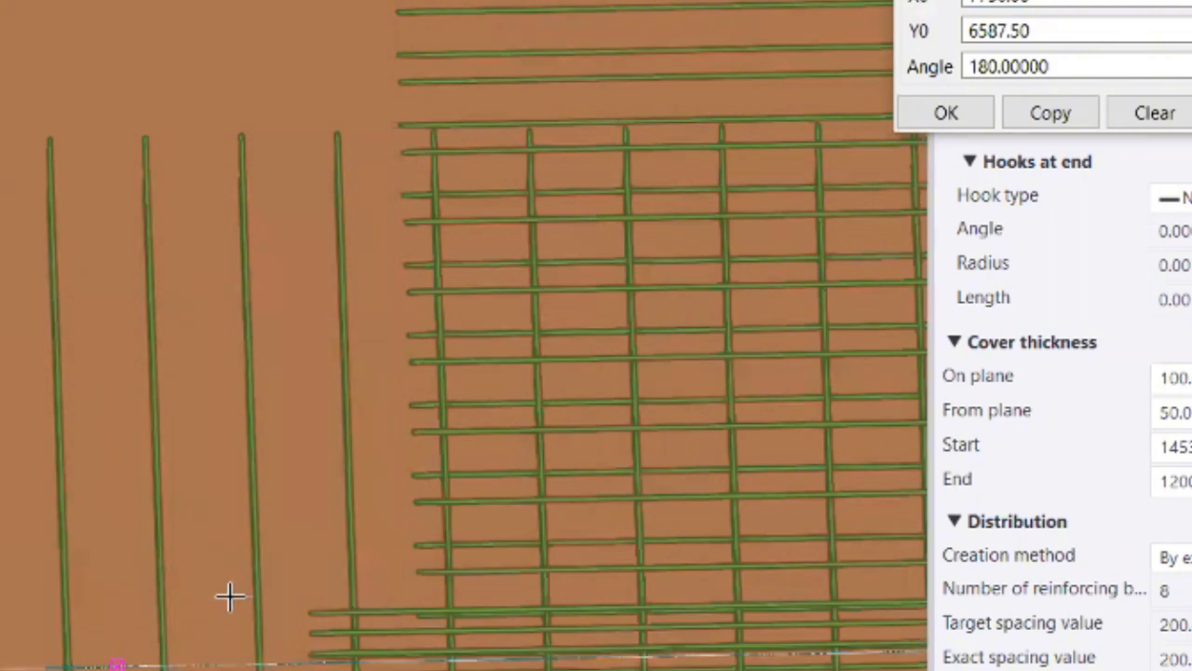
{"action": "scroll", "coordinate": [233, 587], "scroll_direction": "up", "scroll_amount": 5}
{"action": "scroll", "coordinate": [215, 530], "scroll_direction": "down", "scroll_amount": 4}
{"action": "middle_click_drag", "start_coordinate": [277, 590], "coordinate": [452, 634], "text": "ctrl"}
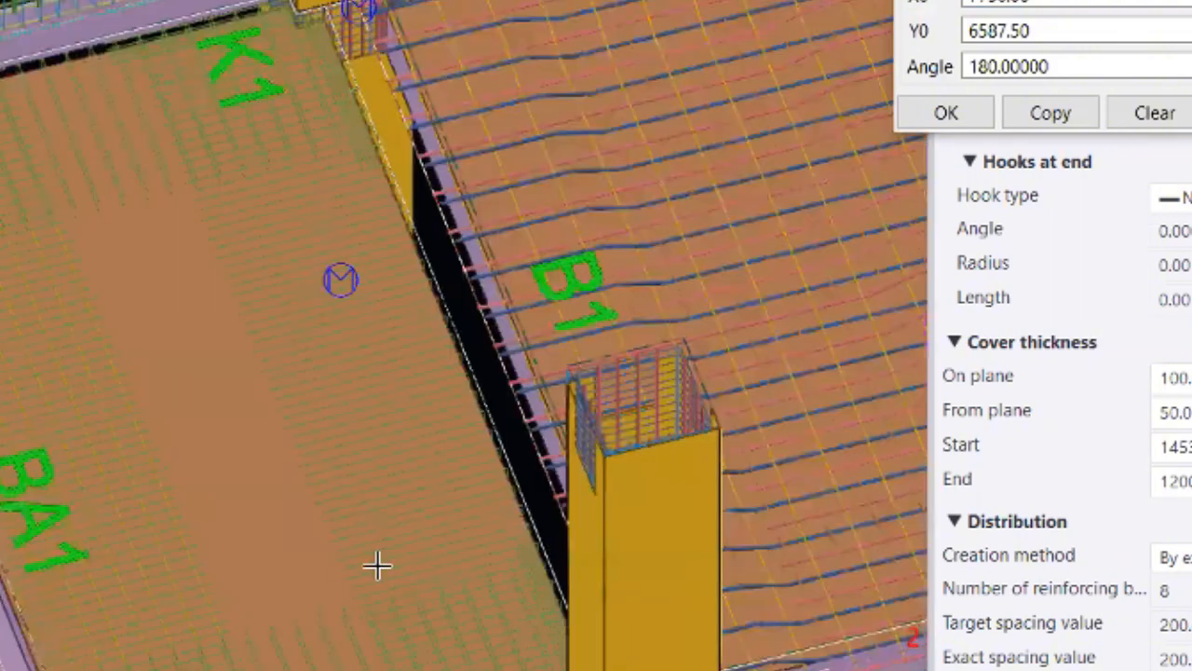
{"action": "middle_click_drag", "start_coordinate": [337, 577], "coordinate": [227, 645], "text": "ctrl"}
{"action": "scroll", "coordinate": [225, 646], "scroll_direction": "up", "scroll_amount": 2}
{"action": "scroll", "coordinate": [352, 558], "scroll_direction": "up", "scroll_amount": 3}
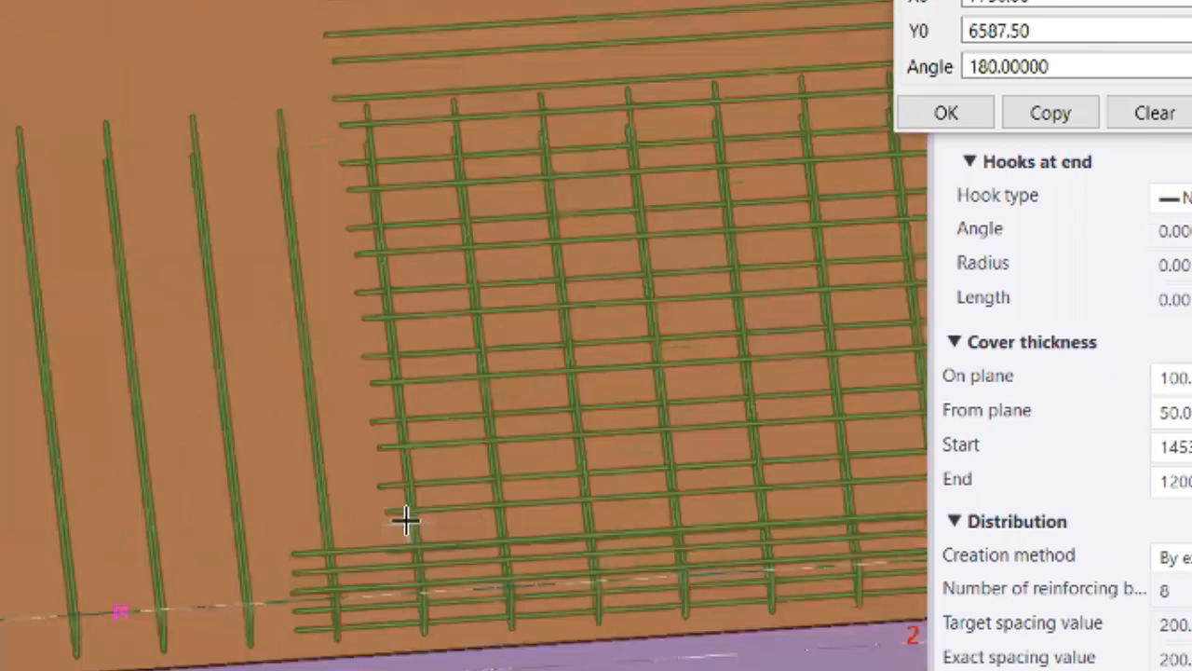
{"action": "scroll", "coordinate": [103, 630], "scroll_direction": "up", "scroll_amount": 2}
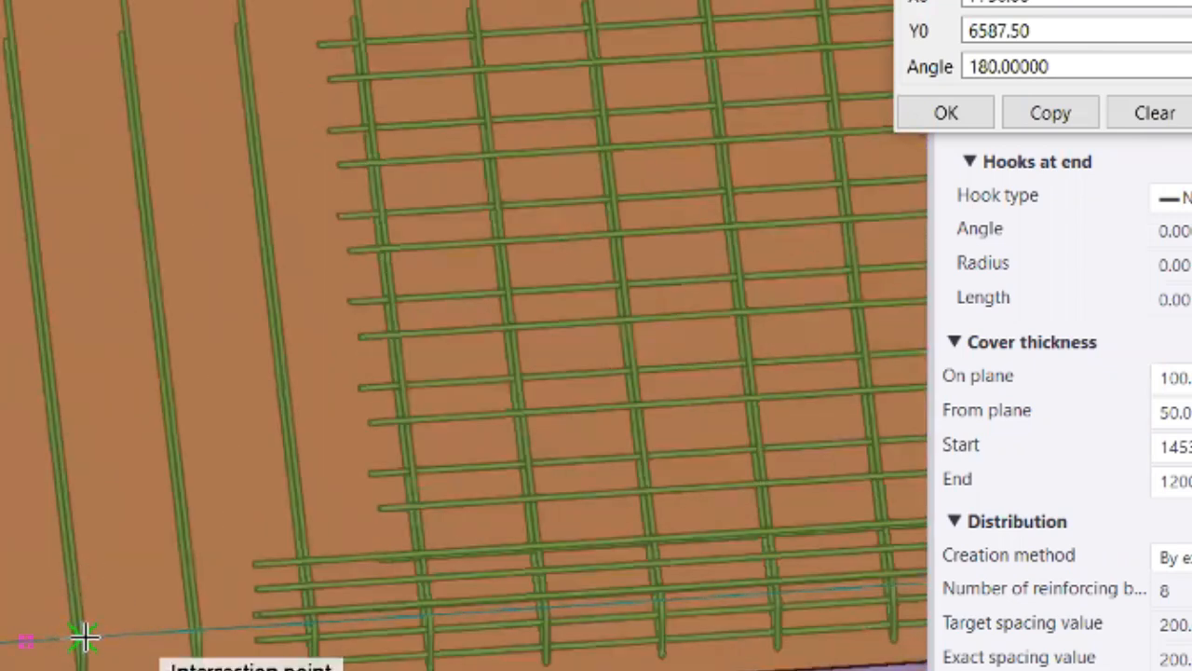
{"action": "left_click", "coordinate": [84, 637]}
{"action": "scroll", "coordinate": [293, 651], "scroll_direction": "down", "scroll_amount": 3}
{"action": "middle_click_drag", "start_coordinate": [223, 218], "coordinate": [292, 633]}
{"action": "middle_click_drag", "start_coordinate": [208, 306], "coordinate": [276, 667]}
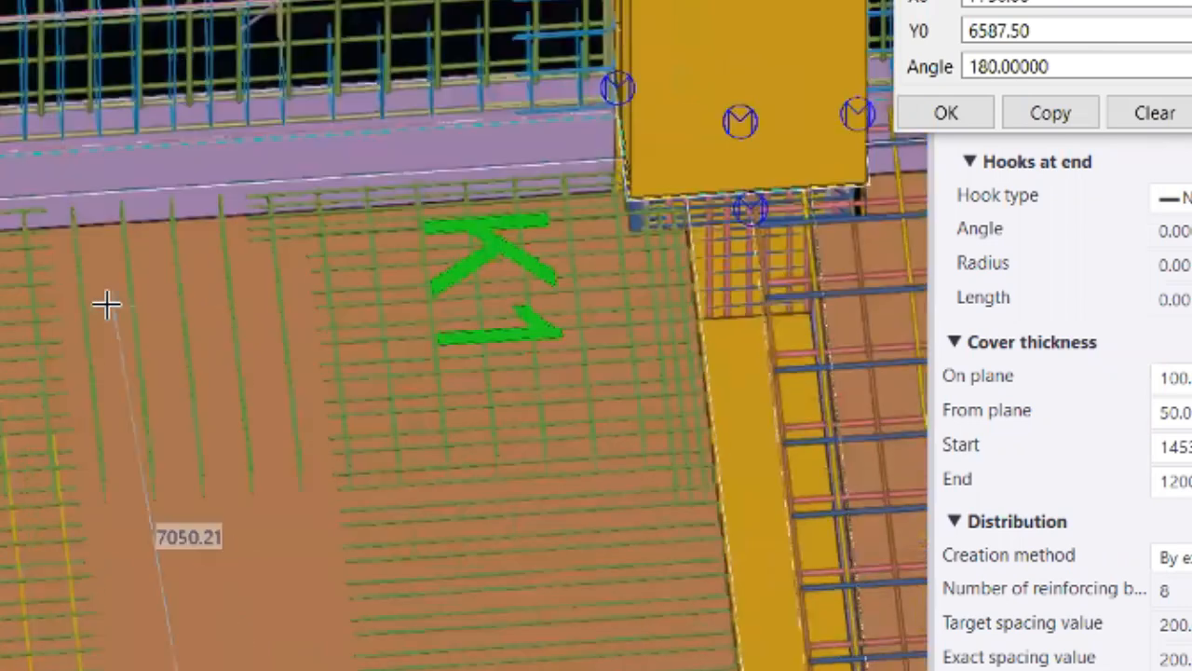
{"action": "scroll", "coordinate": [118, 187], "scroll_direction": "up", "scroll_amount": 3}
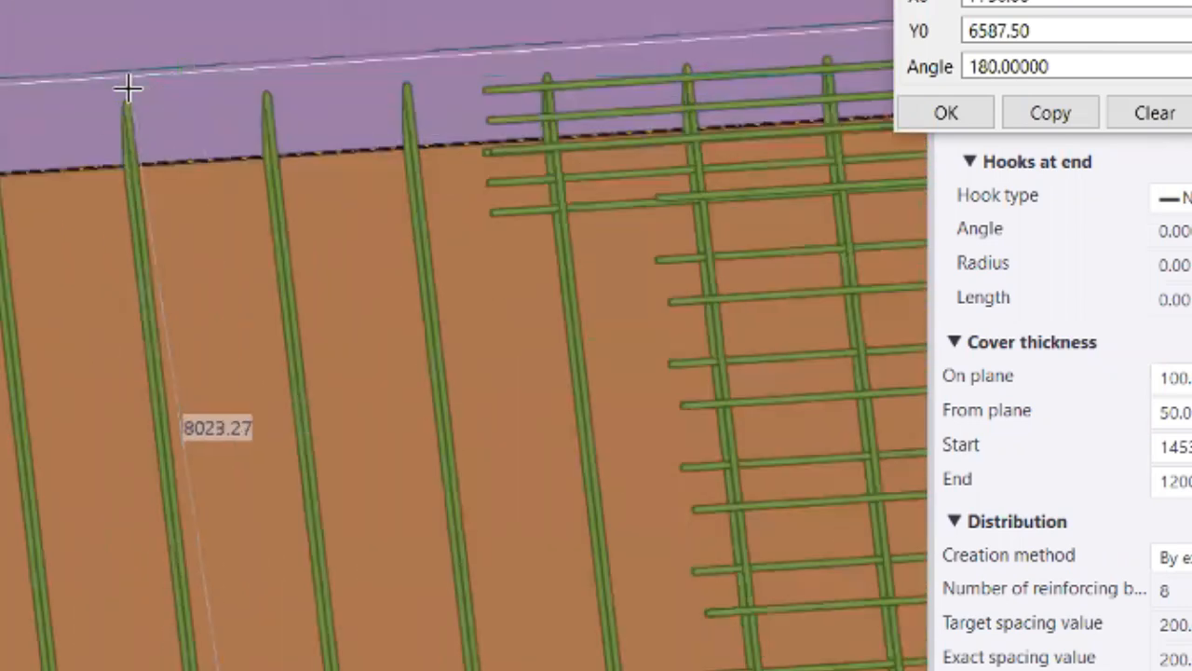
{"action": "scroll", "coordinate": [139, 85], "scroll_direction": "down", "scroll_amount": 3}
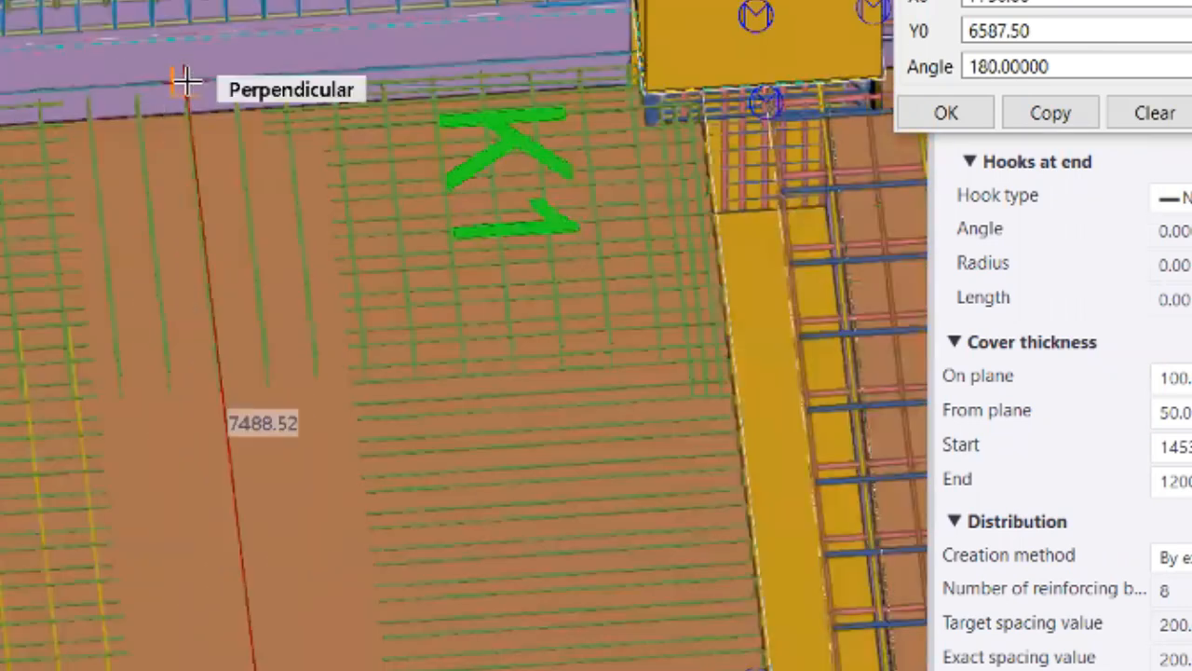
{"action": "scroll", "coordinate": [183, 85], "scroll_direction": "up", "scroll_amount": 2}
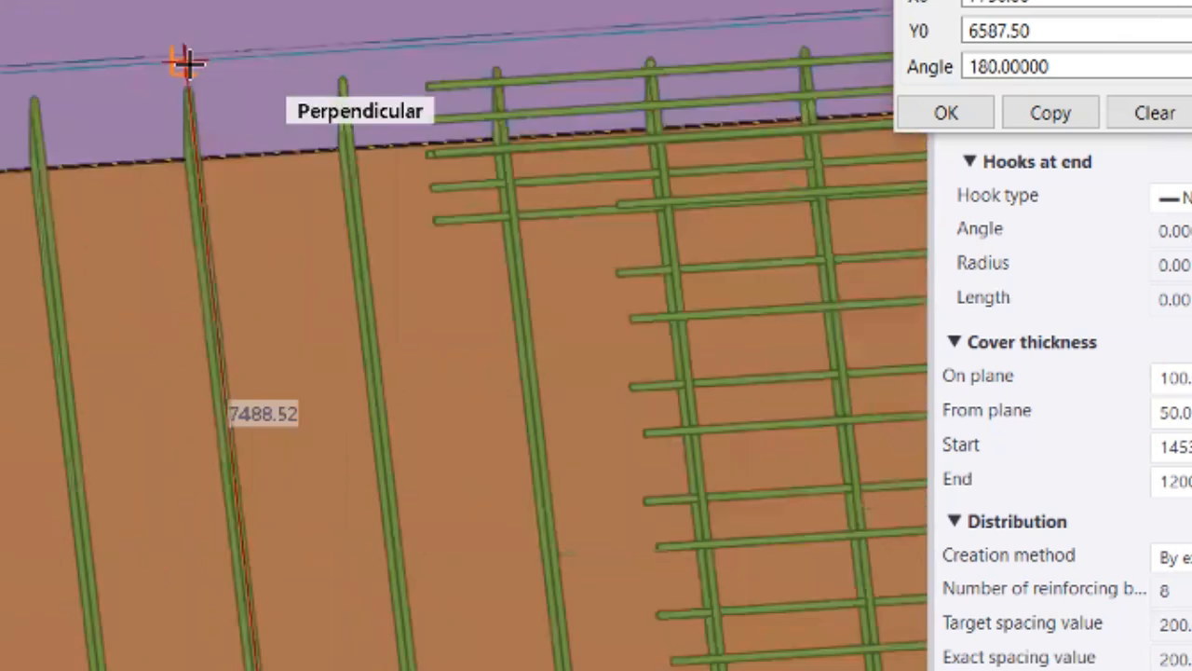
{"action": "scroll", "coordinate": [184, 66], "scroll_direction": "down", "scroll_amount": 2}
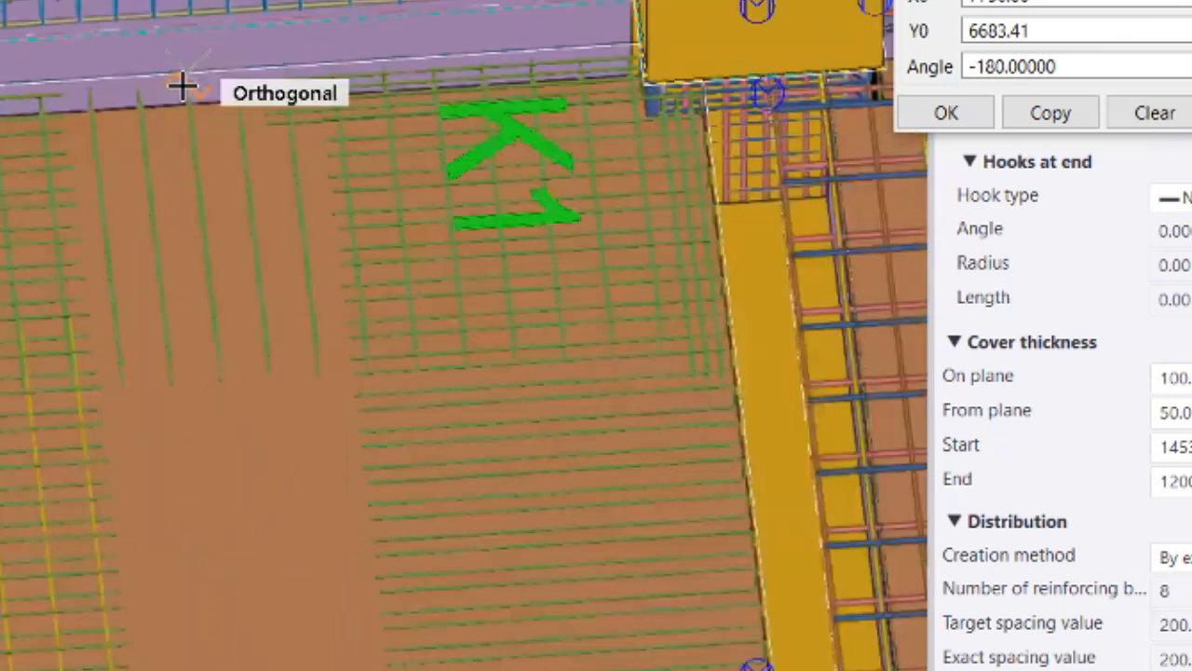
{"action": "scroll", "coordinate": [181, 344], "scroll_direction": "down", "scroll_amount": 3}
{"action": "scroll", "coordinate": [309, 158], "scroll_direction": "down", "scroll_amount": 1}
{"action": "scroll", "coordinate": [308, 158], "scroll_direction": "up", "scroll_amount": 4}
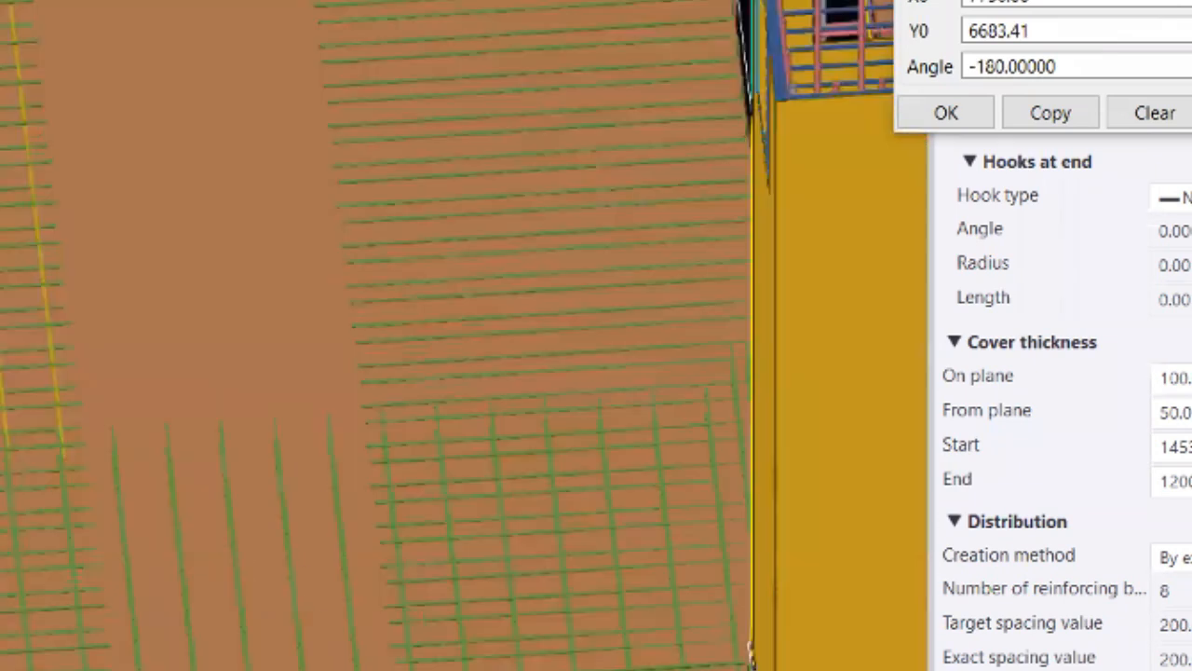
{"action": "scroll", "coordinate": [309, 157], "scroll_direction": "up", "scroll_amount": 2}
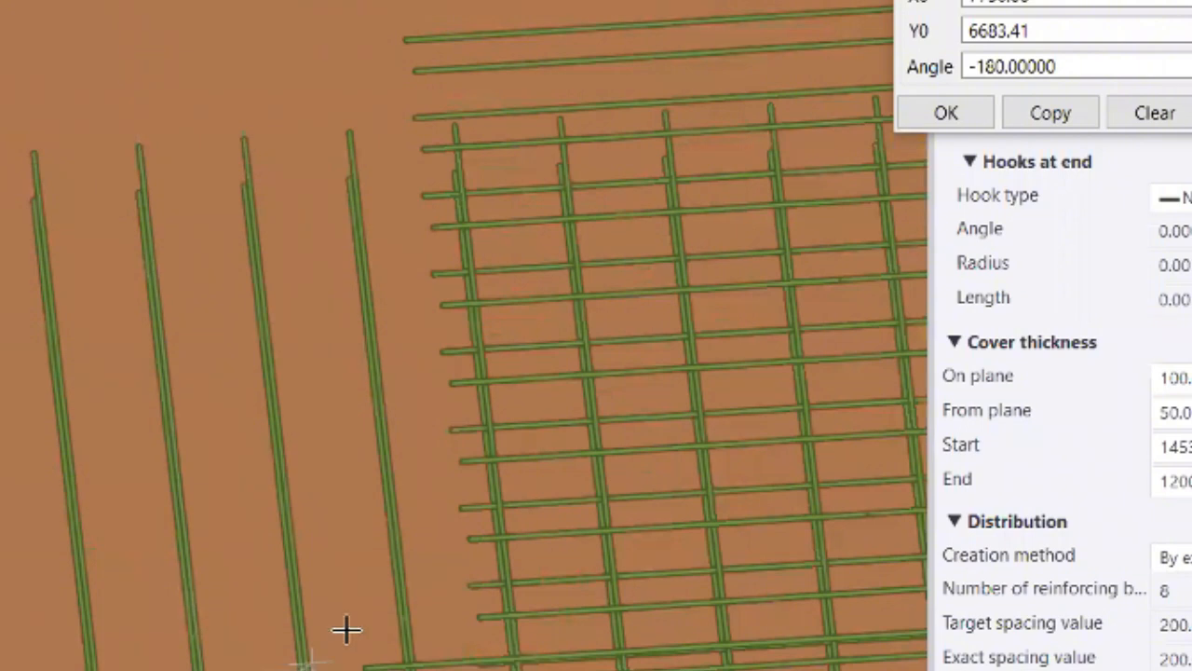
{"action": "scroll", "coordinate": [326, 619], "scroll_direction": "down", "scroll_amount": 3}
{"action": "scroll", "coordinate": [186, 415], "scroll_direction": "up", "scroll_amount": 5}
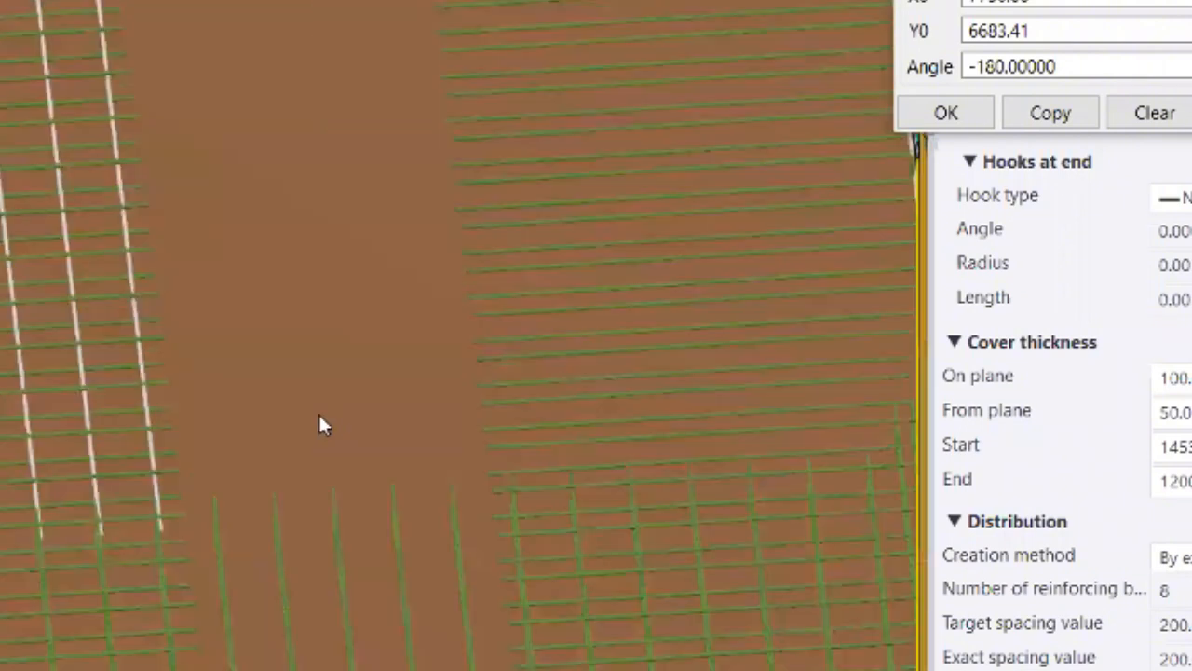
- Mirror a copy of the D13 bar group beside beam BA1 towards beam B1, about a line between the slab panel's two K1 edges
{"action": "left_click", "coordinate": [37, 391]}
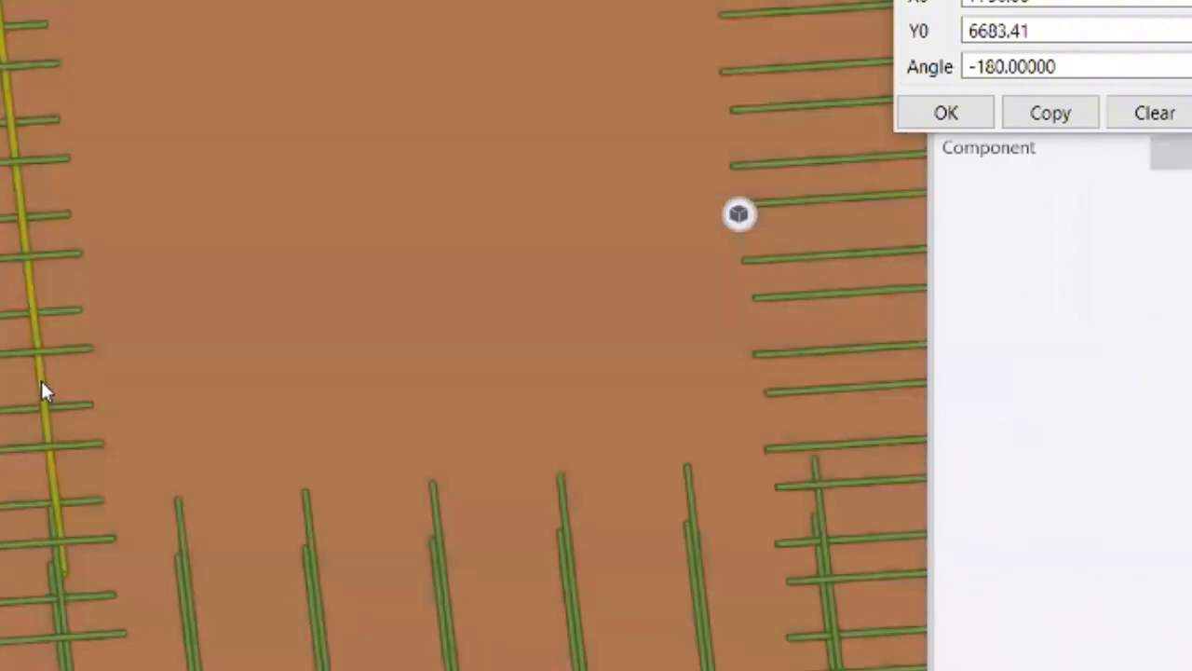
{"action": "scroll", "coordinate": [41, 380], "scroll_direction": "down", "scroll_amount": 1}
{"action": "right_click", "coordinate": [41, 380]}
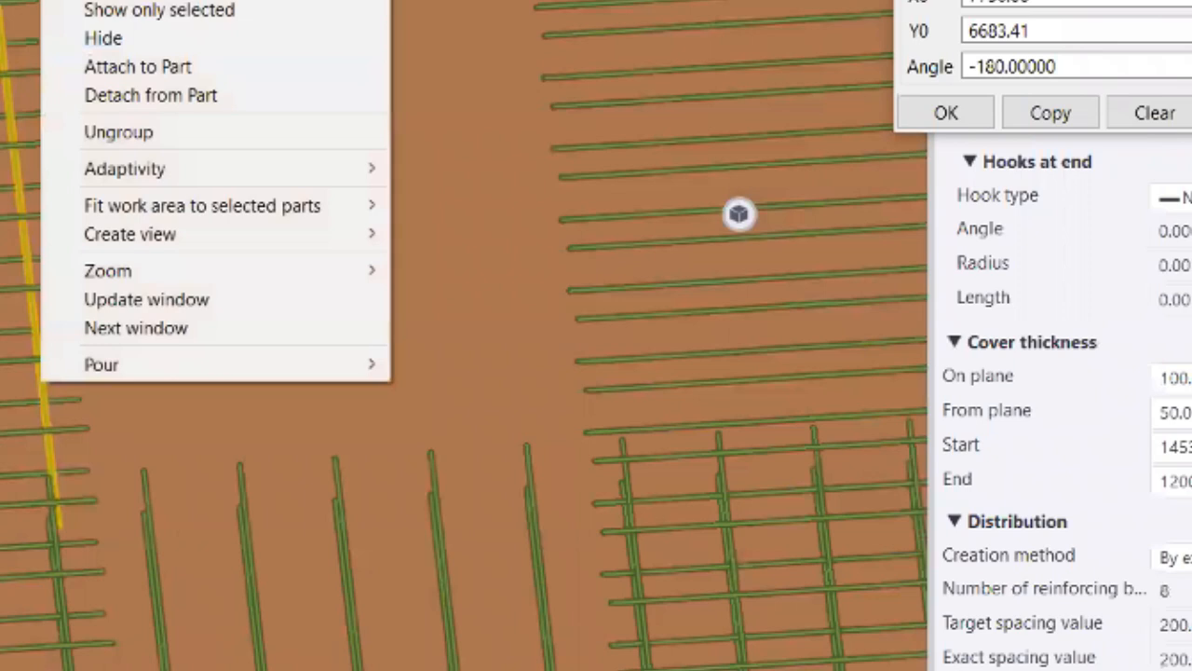
{"action": "mouse_move", "coordinate": [214, 0]}
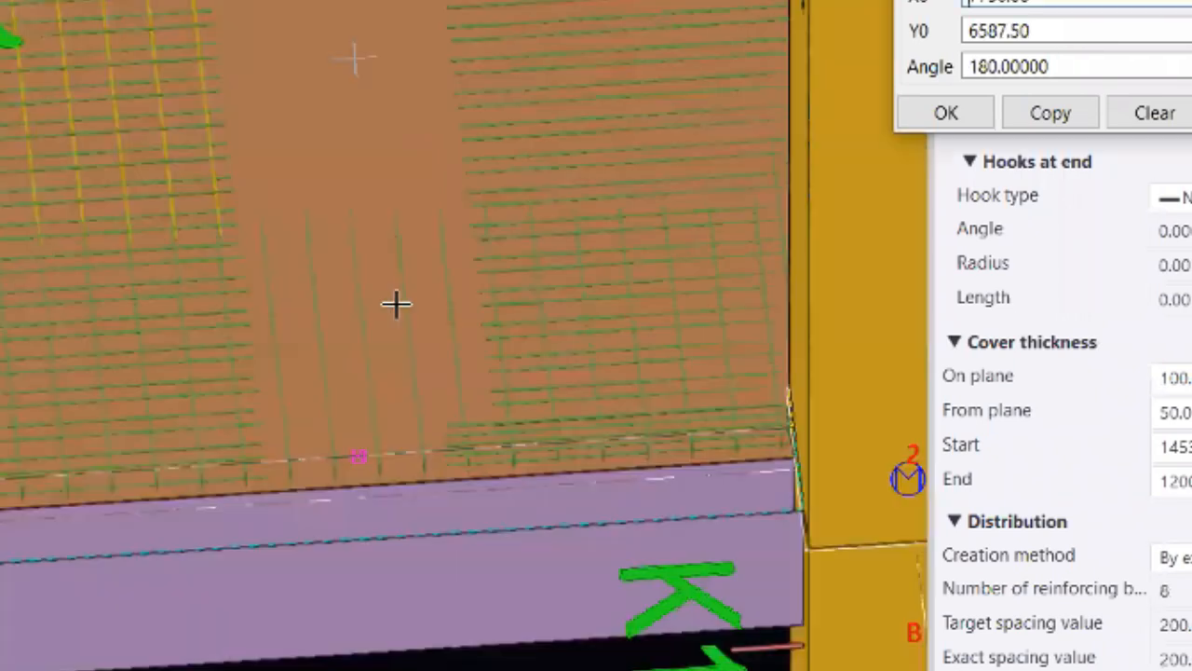
{"action": "scroll", "coordinate": [434, 420], "scroll_direction": "up", "scroll_amount": 3}
{"action": "scroll", "coordinate": [419, 554], "scroll_direction": "up", "scroll_amount": 5}
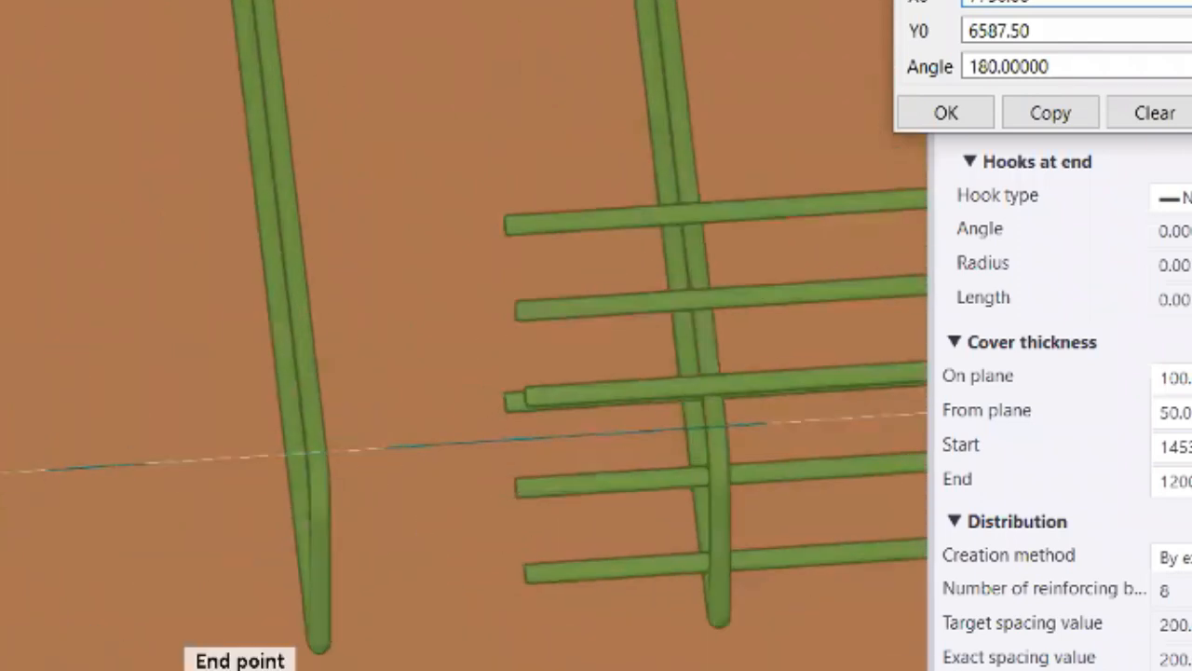
{"action": "scroll", "coordinate": [306, 550], "scroll_direction": "down", "scroll_amount": 8}
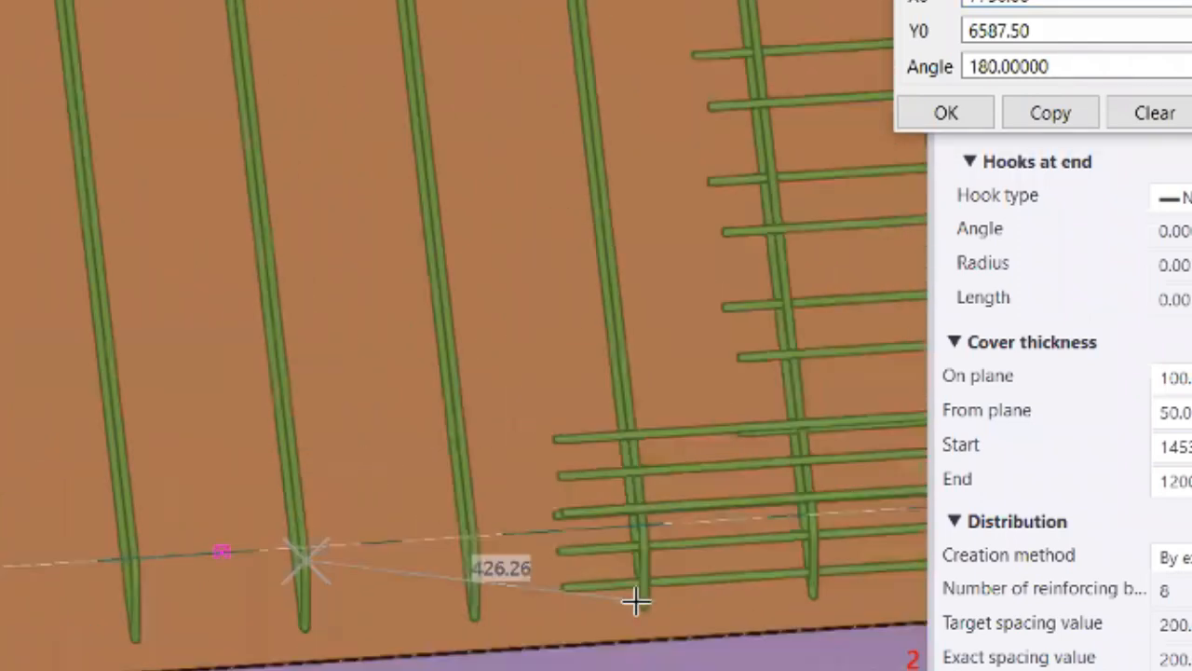
{"action": "scroll", "coordinate": [314, 540], "scroll_direction": "down", "scroll_amount": 2}
{"action": "scroll", "coordinate": [267, 280], "scroll_direction": "up", "scroll_amount": 10}
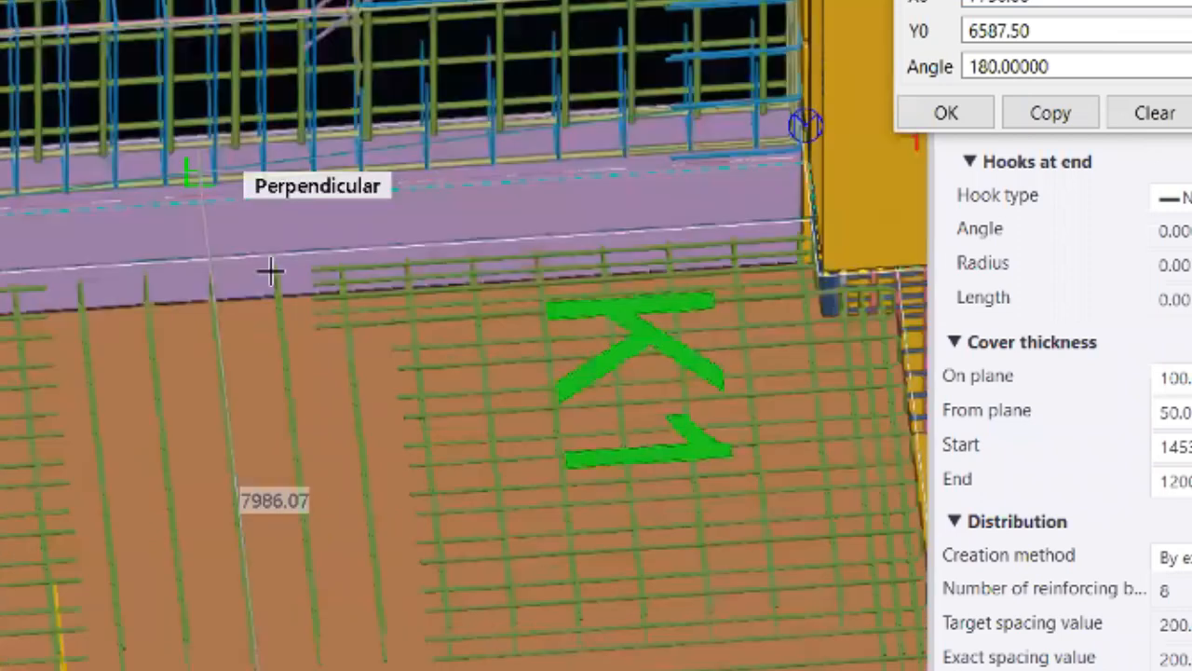
{"action": "scroll", "coordinate": [305, 270], "scroll_direction": "up", "scroll_amount": 2}
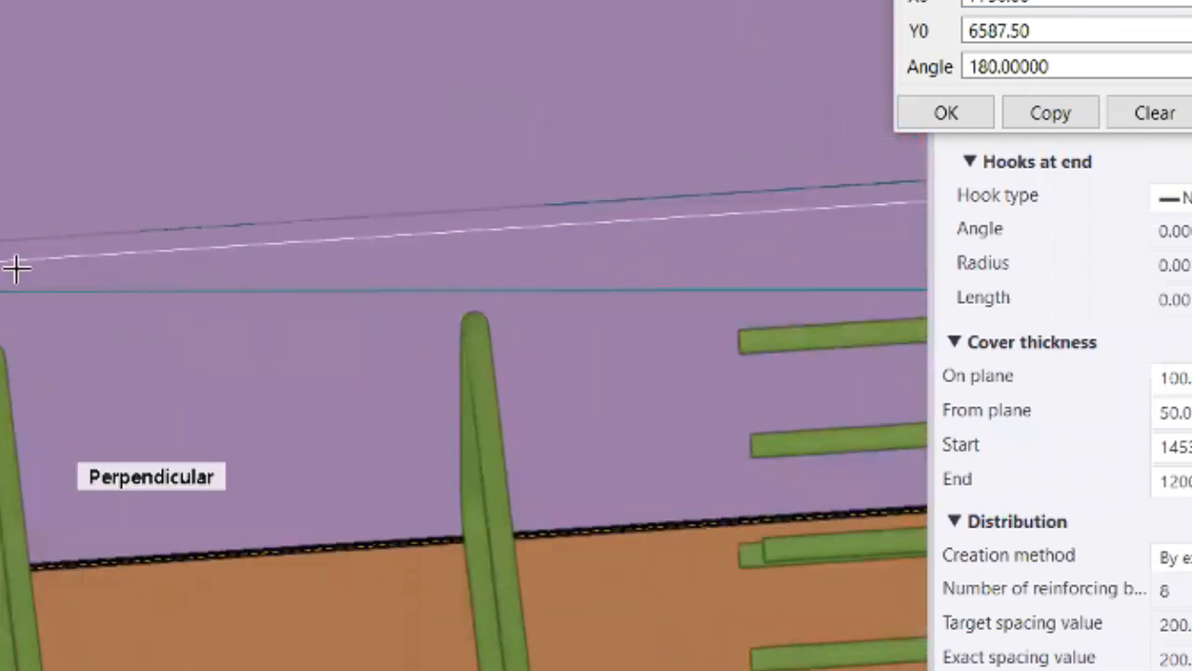
{"action": "left_click", "coordinate": [2, 274]}
{"action": "scroll", "coordinate": [70, 219], "scroll_direction": "down", "scroll_amount": 5}
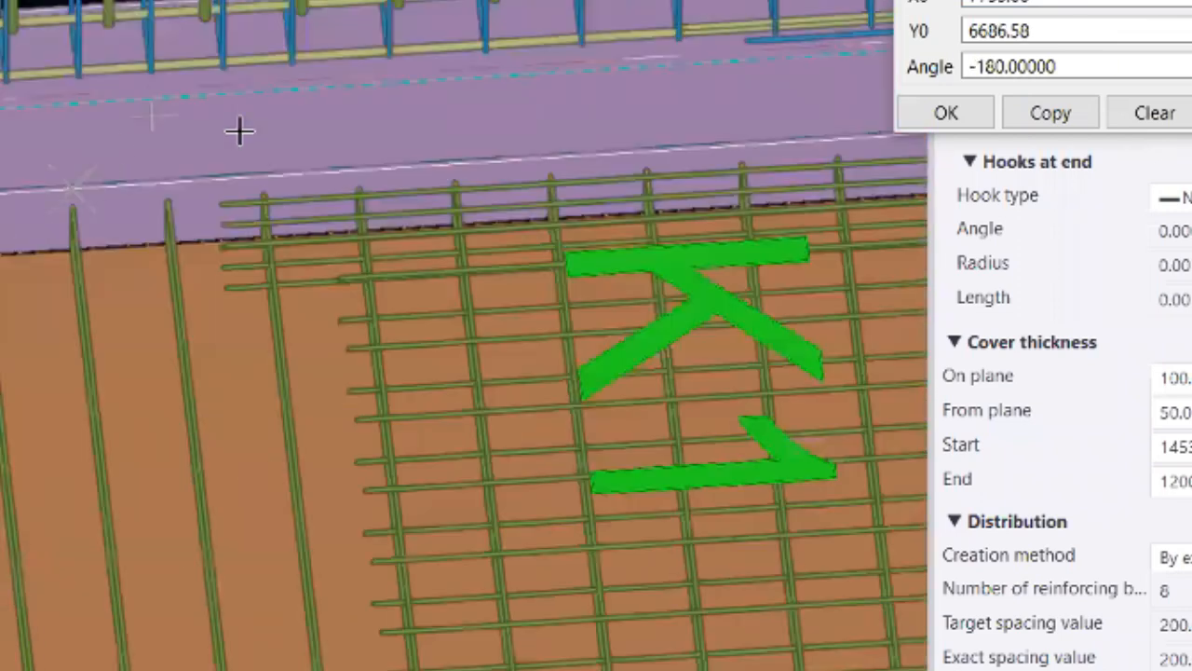
{"action": "scroll", "coordinate": [203, 174], "scroll_direction": "down", "scroll_amount": 3}
{"action": "left_click", "coordinate": [1053, 130]}
{"action": "key", "text": "Escape"}
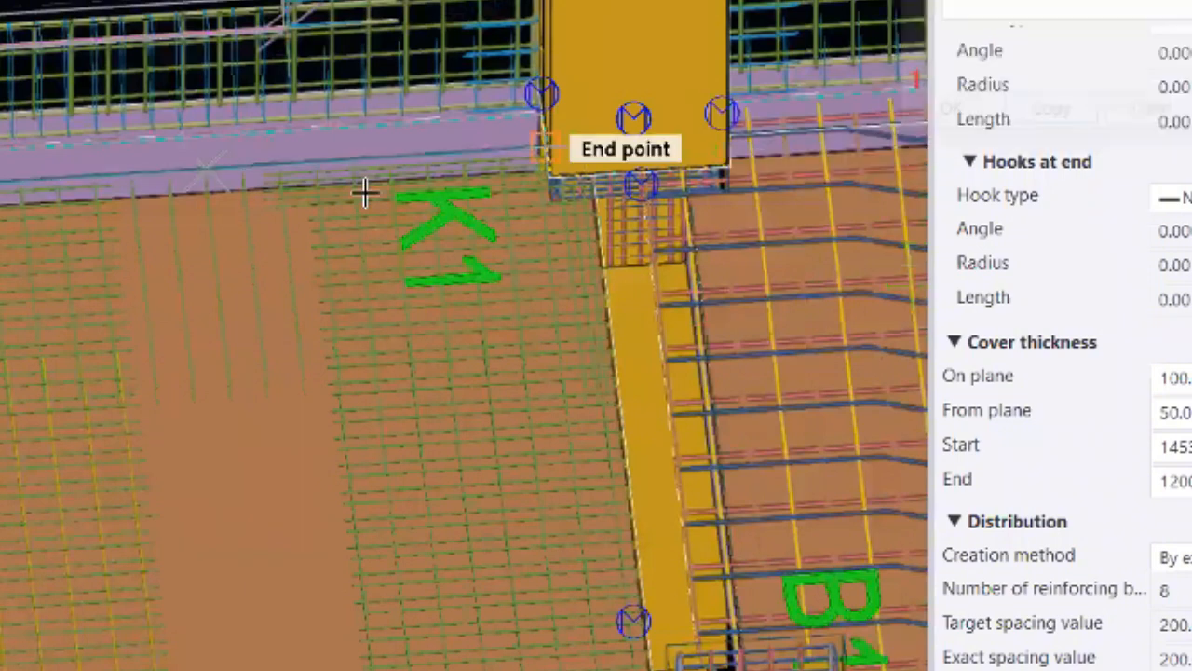
- Examine the D13 bar groups and border bars around the slab panel's corner between beams BA1 and K1
{"action": "scroll", "coordinate": [283, 243], "scroll_direction": "down", "scroll_amount": 3}
{"action": "scroll", "coordinate": [407, 312], "scroll_direction": "down", "scroll_amount": 2}
{"action": "middle_click_drag", "start_coordinate": [407, 311], "coordinate": [266, 574], "text": "ctrl"}
{"action": "middle_click_drag", "start_coordinate": [381, 525], "coordinate": [498, 332], "text": "ctrl"}
{"action": "scroll", "coordinate": [380, 267], "scroll_direction": "up", "scroll_amount": 3}
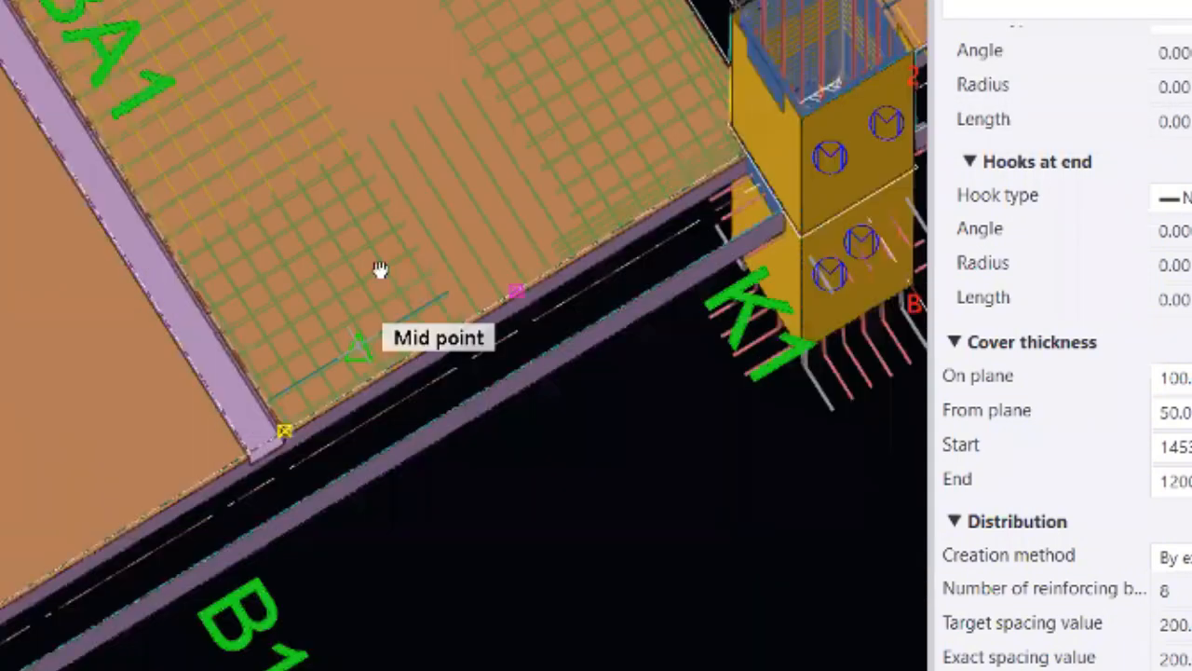
{"action": "scroll", "coordinate": [368, 577], "scroll_direction": "up", "scroll_amount": 1}
{"action": "scroll", "coordinate": [447, 394], "scroll_direction": "down", "scroll_amount": 1}
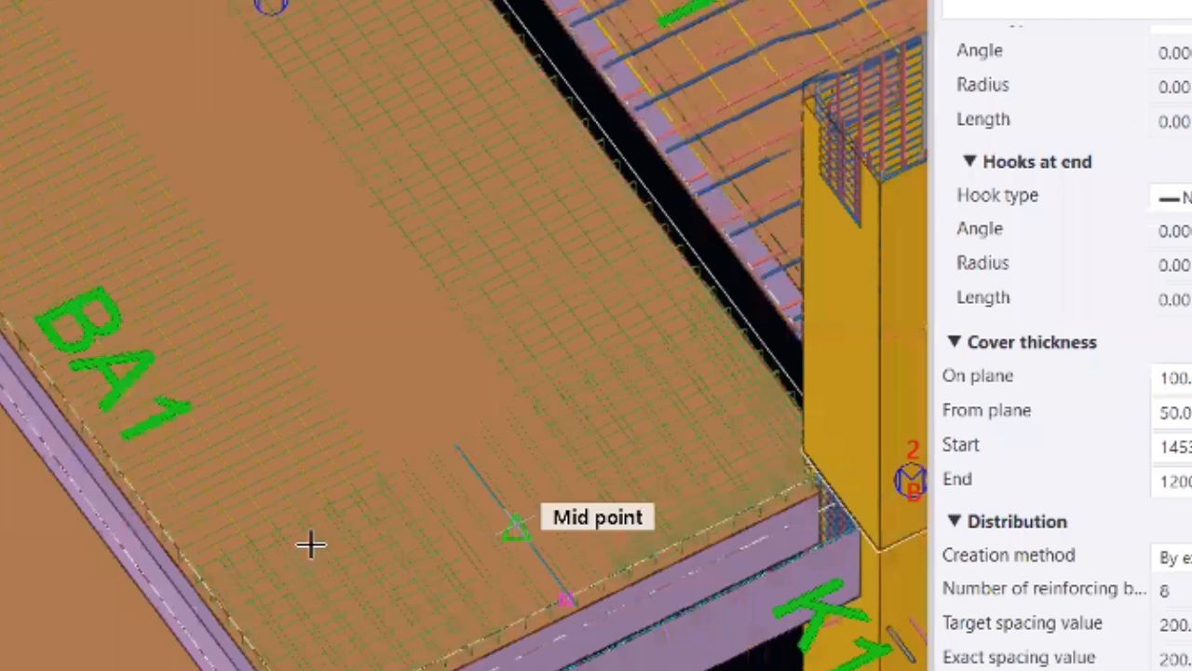
{"action": "scroll", "coordinate": [311, 543], "scroll_direction": "up", "scroll_amount": 2}
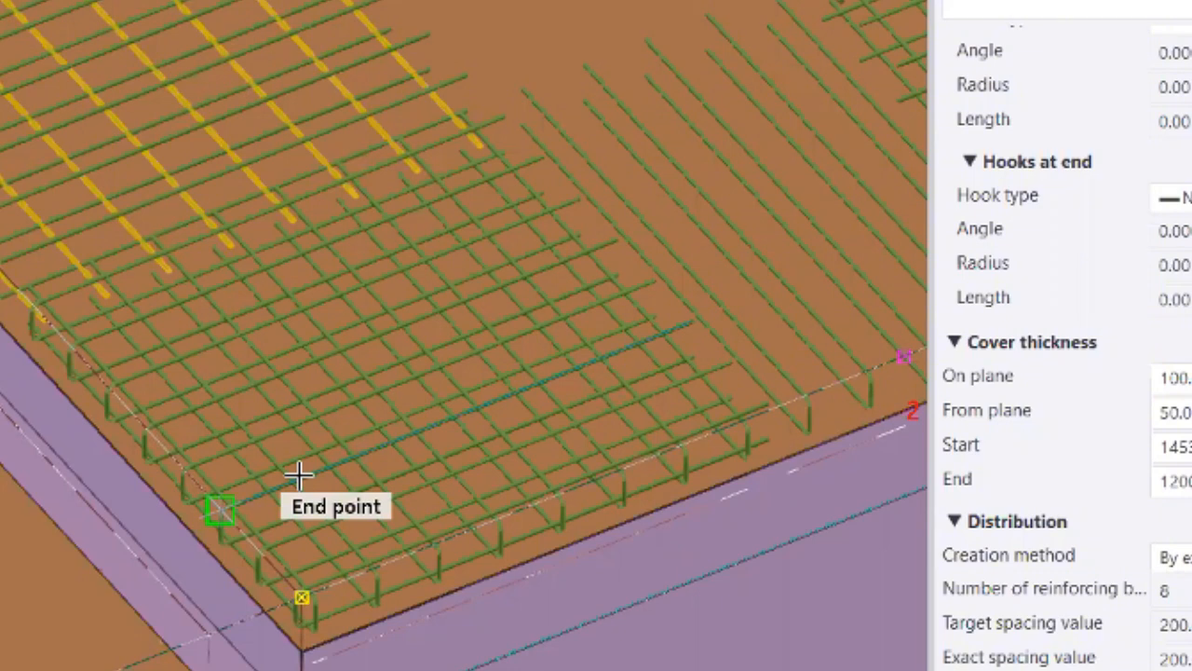
{"action": "key", "text": "Escape"}
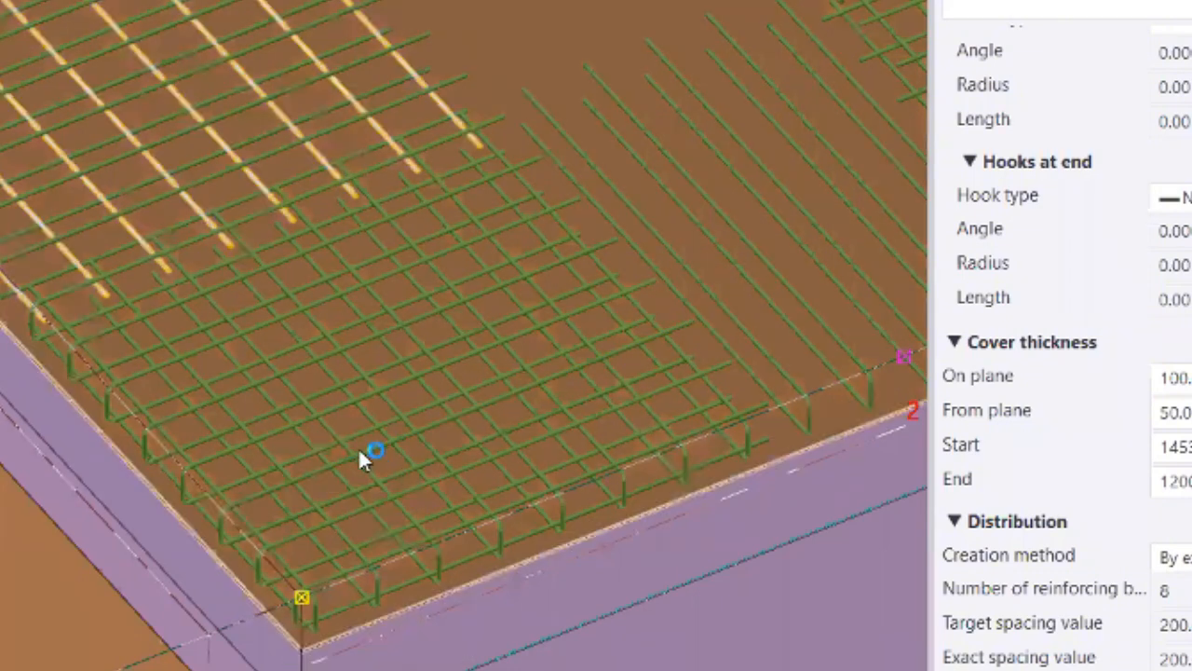
{"action": "scroll", "coordinate": [311, 474], "scroll_direction": "down", "scroll_amount": 2}
{"action": "scroll", "coordinate": [311, 464], "scroll_direction": "down", "scroll_amount": 2}
{"action": "scroll", "coordinate": [314, 431], "scroll_direction": "down", "scroll_amount": 3}
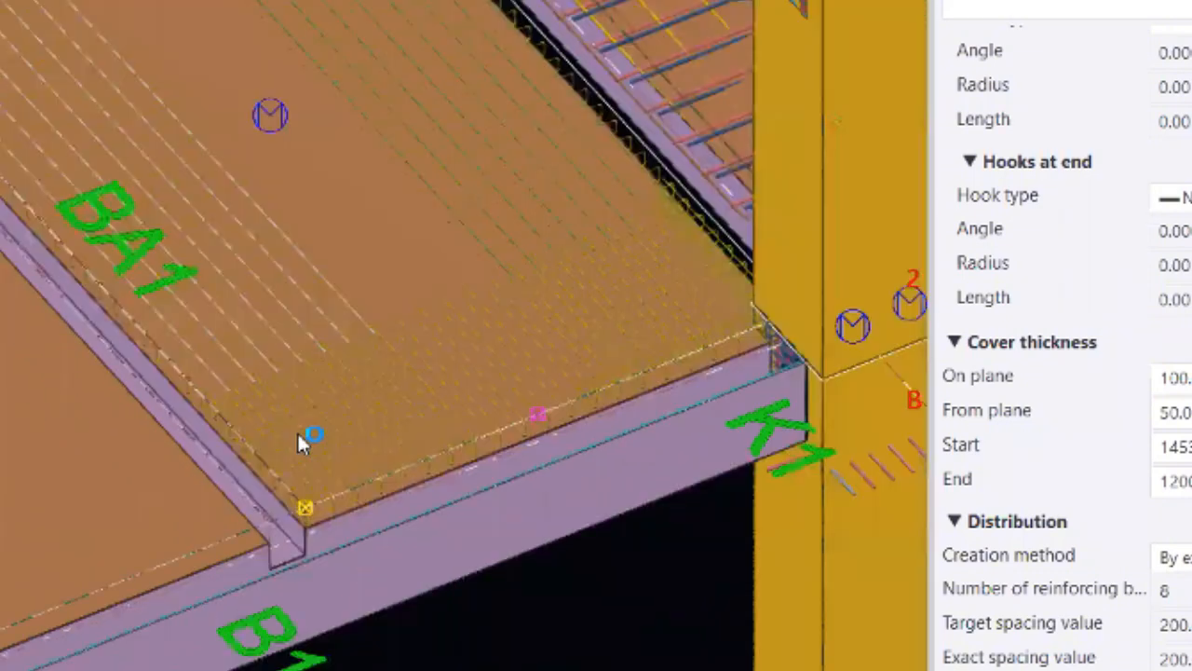
- Inspect the reinforcement component of the slab panel beside beam BA1 and clear the selection
{"action": "scroll", "coordinate": [144, 42], "scroll_direction": "up", "scroll_amount": 5}
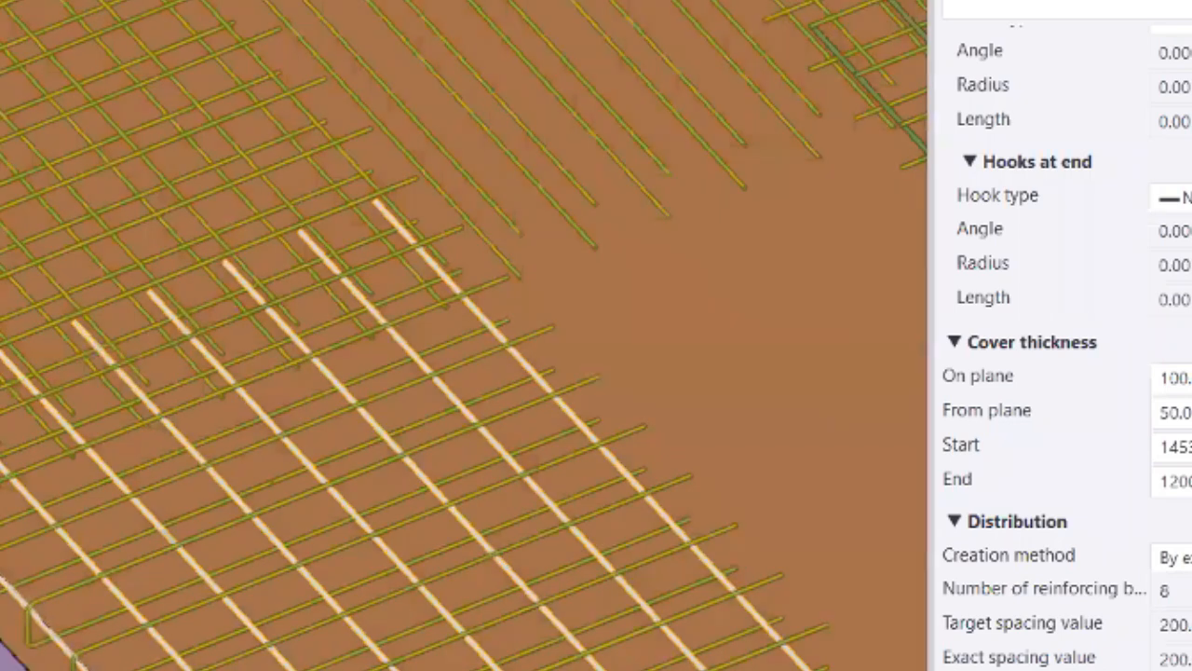
{"action": "left_click", "coordinate": [739, 214]}
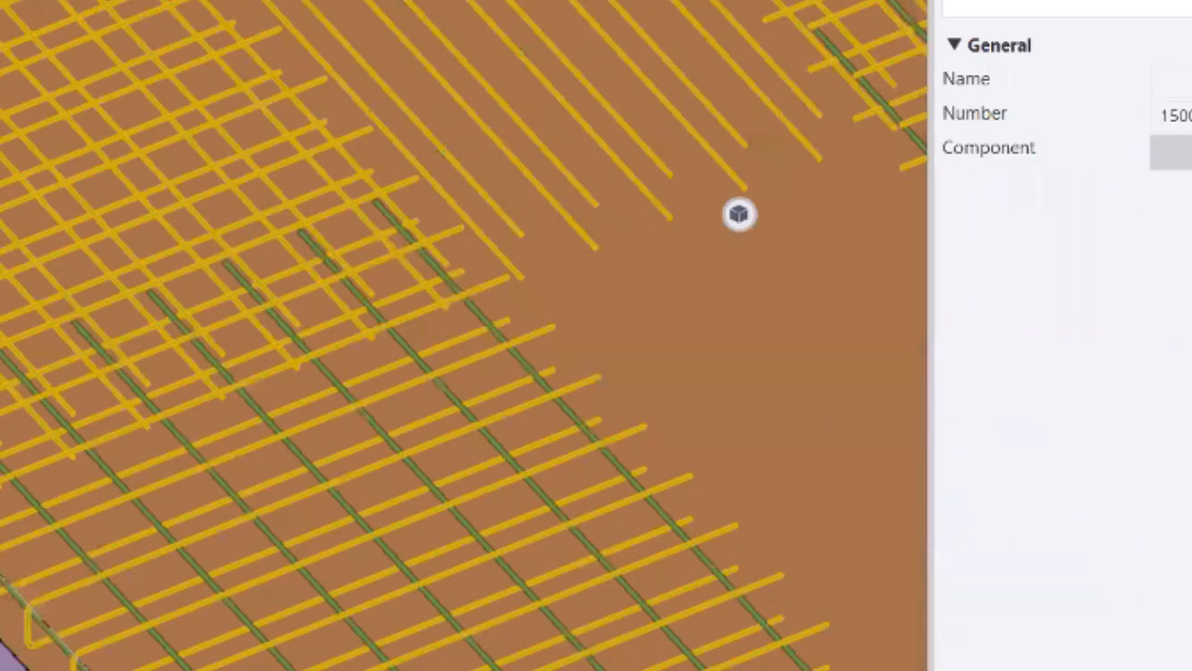
{"action": "scroll", "coordinate": [739, 214], "scroll_direction": "down", "scroll_amount": 3}
{"action": "scroll", "coordinate": [464, 336], "scroll_direction": "down", "scroll_amount": 4}
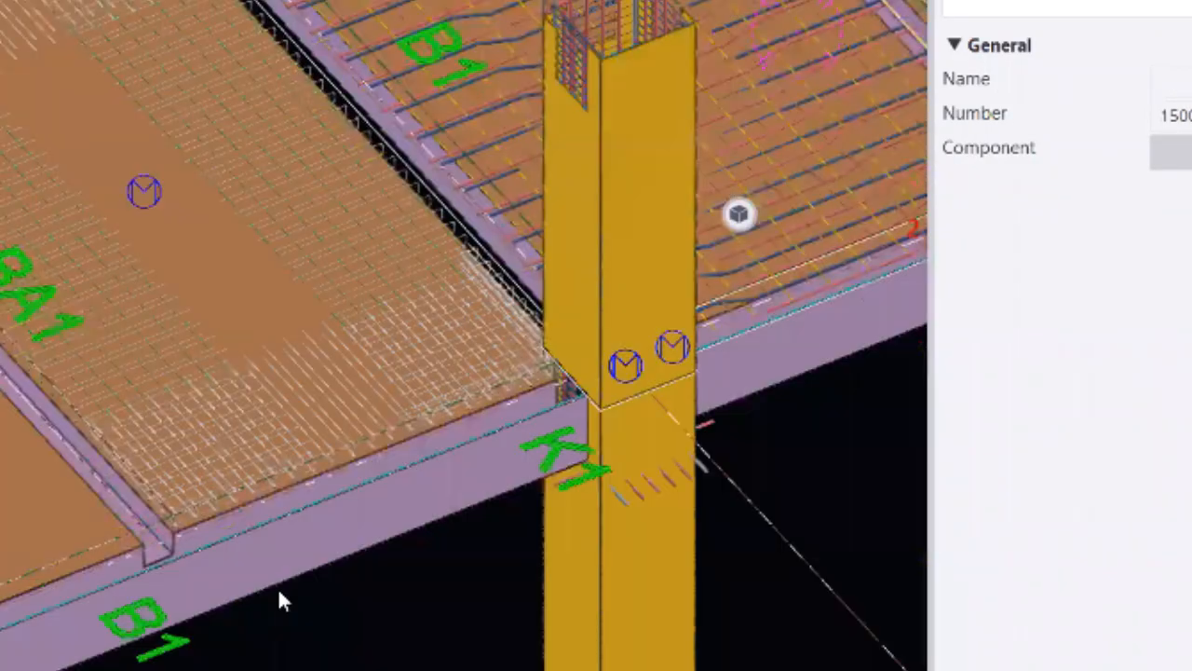
{"action": "left_click", "coordinate": [278, 586]}
{"action": "scroll", "coordinate": [210, 483], "scroll_direction": "up", "scroll_amount": 3}
{"action": "scroll", "coordinate": [330, 586], "scroll_direction": "up", "scroll_amount": 3}
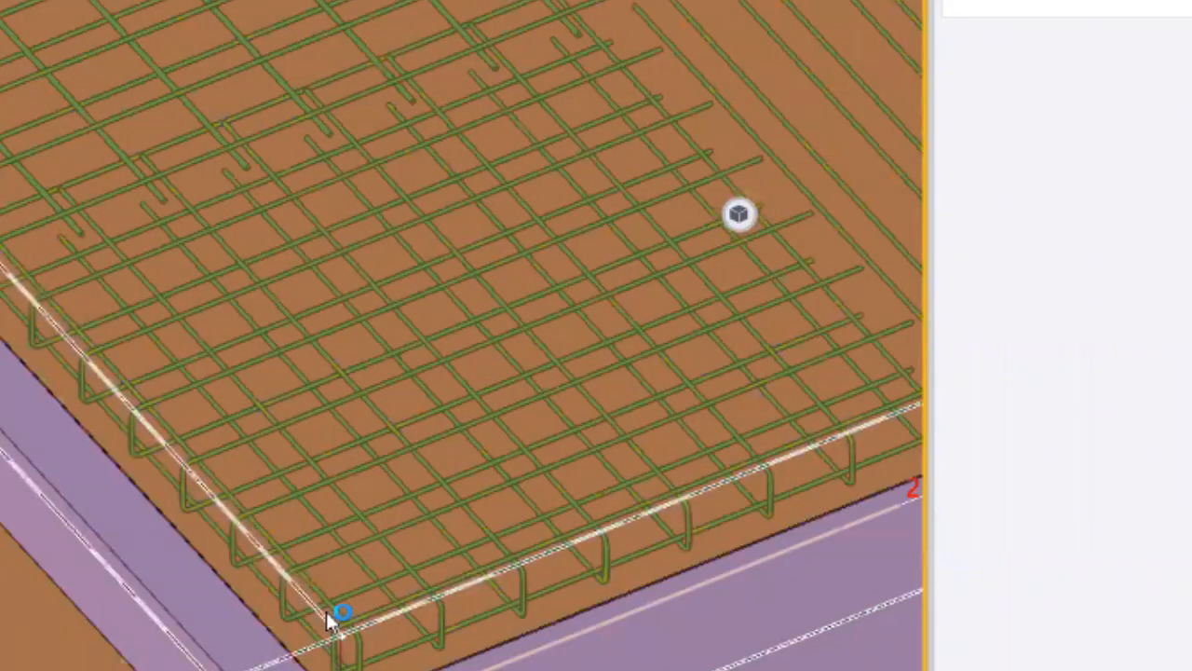
{"action": "middle_click_drag", "start_coordinate": [401, 607], "coordinate": [335, 646]}
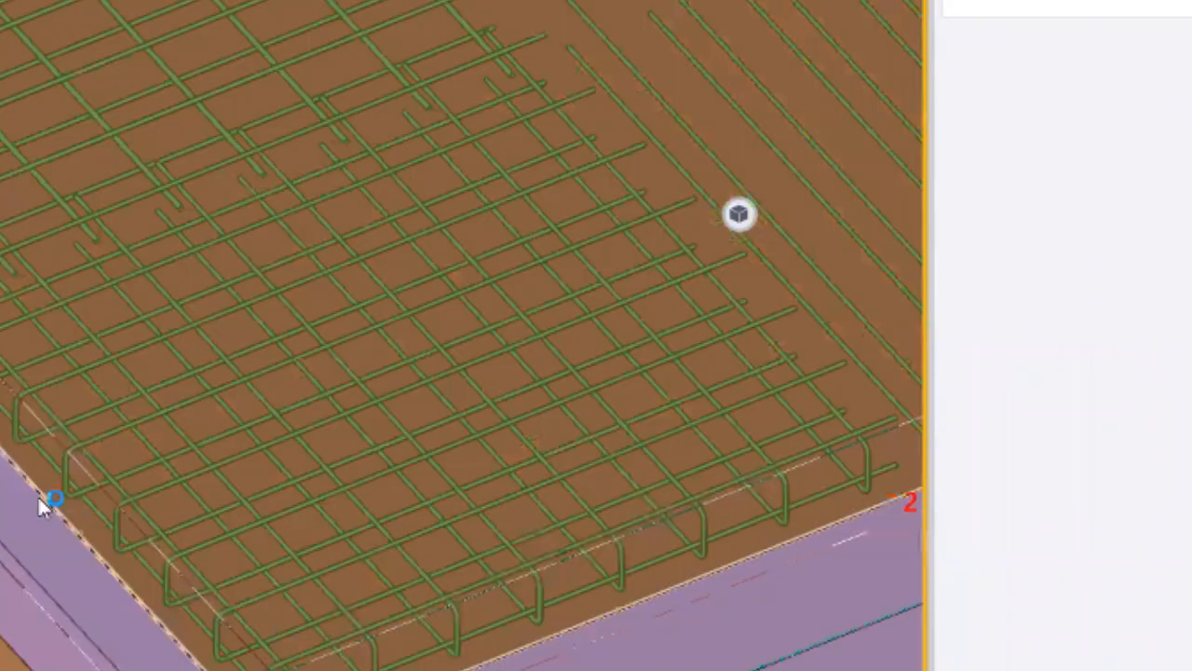
{"action": "scroll", "coordinate": [135, 533], "scroll_direction": "down", "scroll_amount": 5}
{"action": "scroll", "coordinate": [205, 580], "scroll_direction": "up", "scroll_amount": 5}
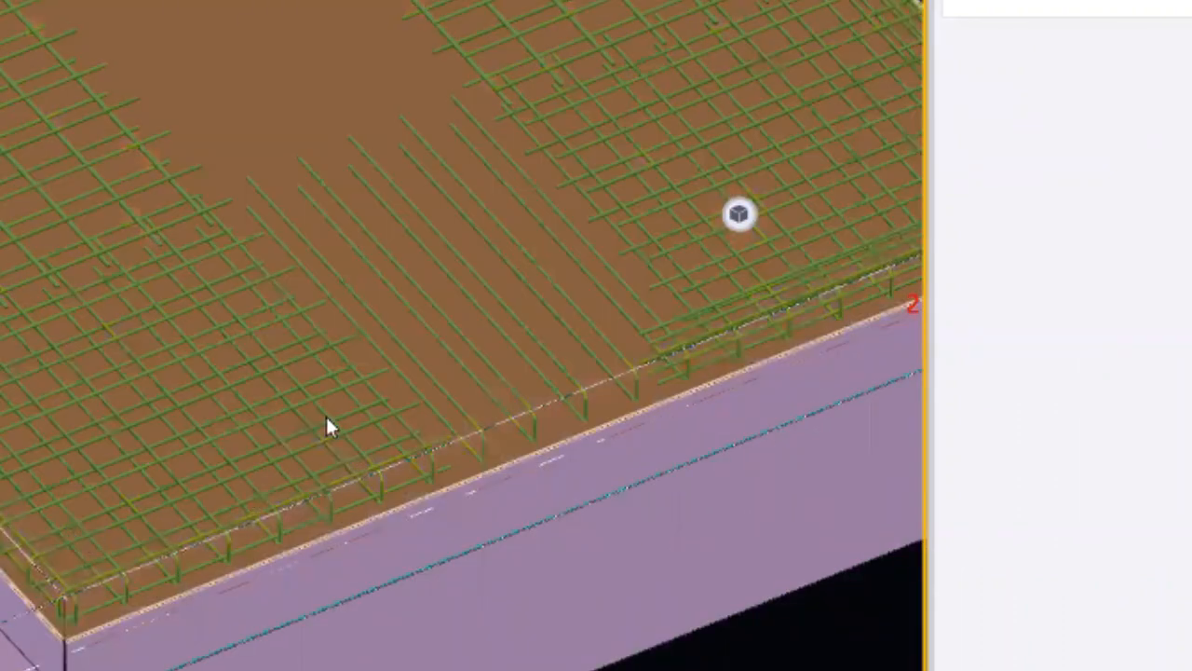
{"action": "middle_click_drag", "start_coordinate": [326, 416], "coordinate": [490, 372]}
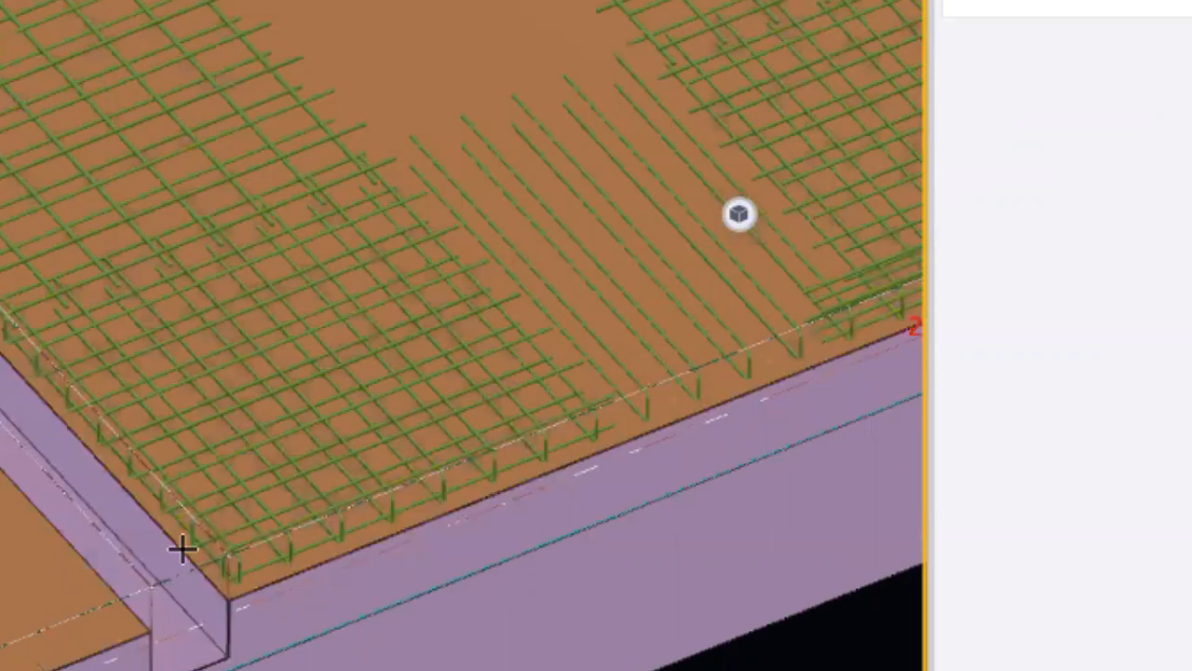
{"action": "scroll", "coordinate": [183, 550], "scroll_direction": "up", "scroll_amount": 3}
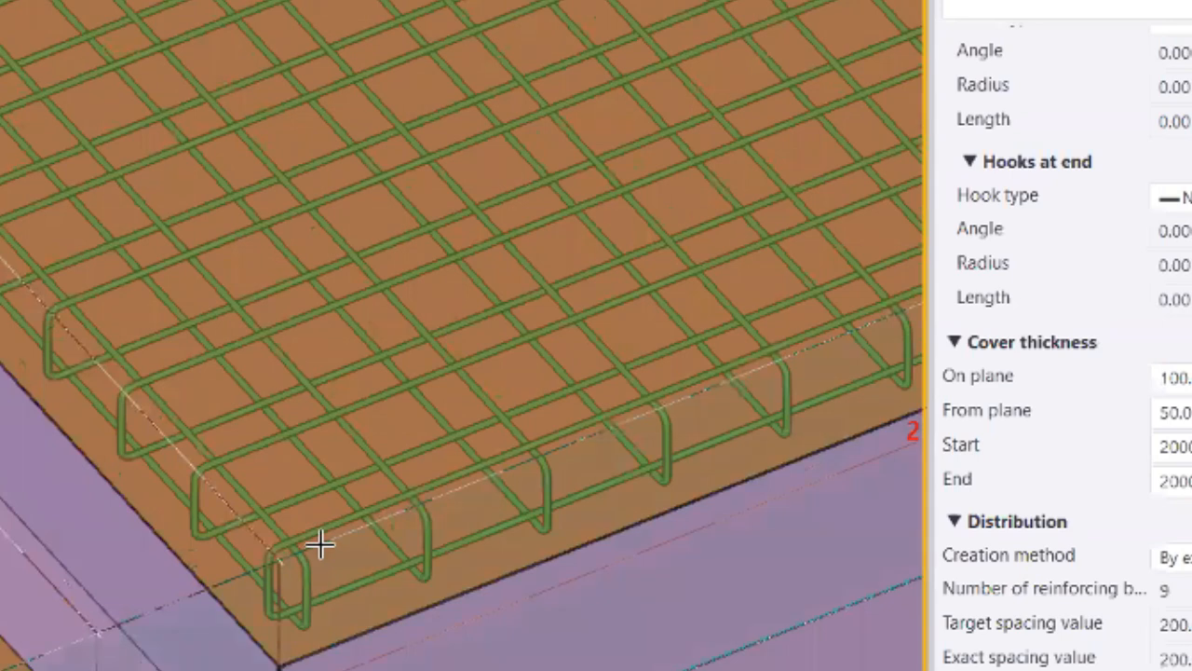
{"action": "scroll", "coordinate": [317, 545], "scroll_direction": "down", "scroll_amount": 2}
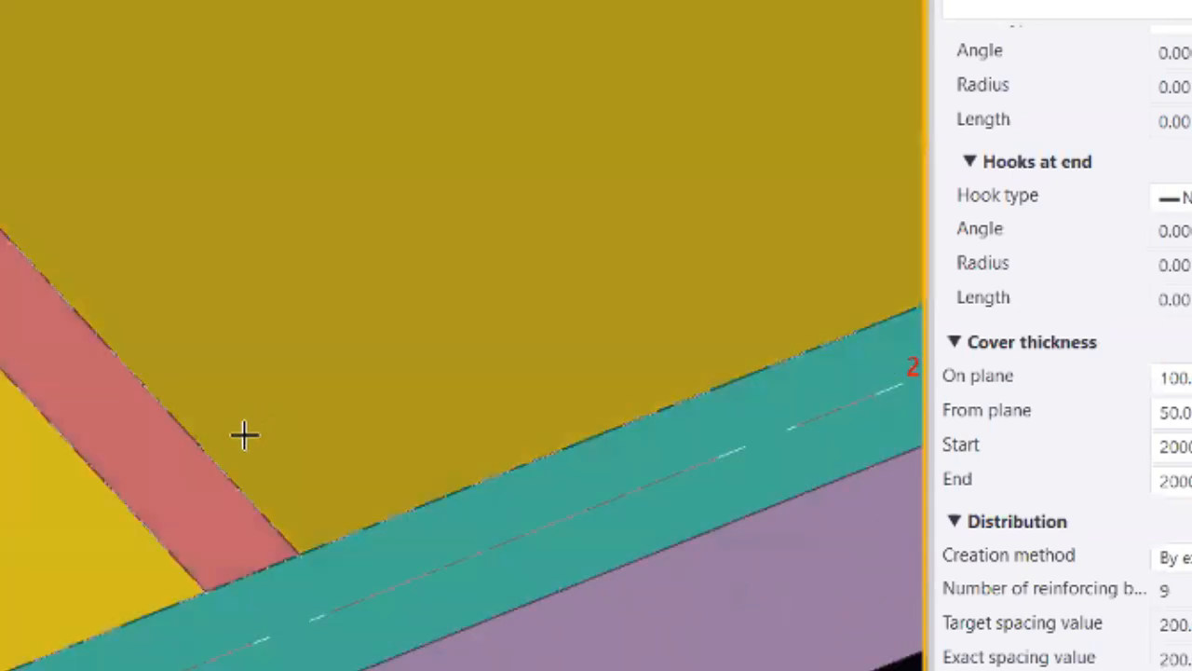
{"action": "scroll", "coordinate": [299, 542], "scroll_direction": "up", "scroll_amount": 1}
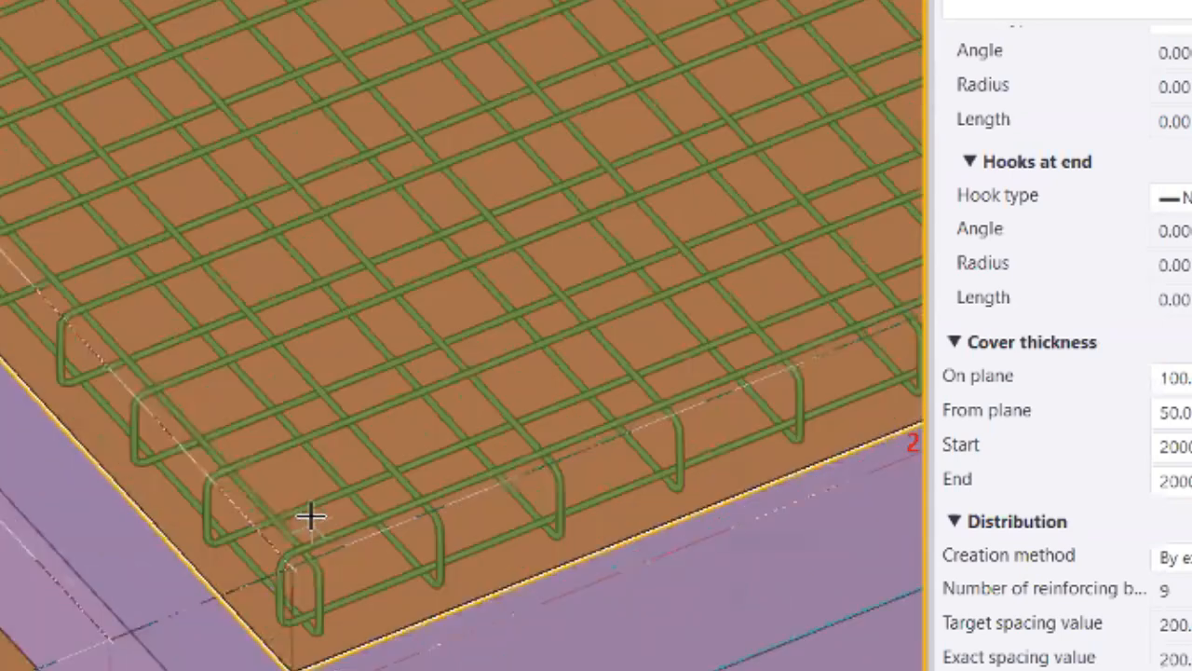
{"action": "scroll", "coordinate": [293, 590], "scroll_direction": "up", "scroll_amount": 1}
{"action": "left_click", "coordinate": [294, 587]}
{"action": "scroll", "coordinate": [375, 601], "scroll_direction": "down", "scroll_amount": 2}
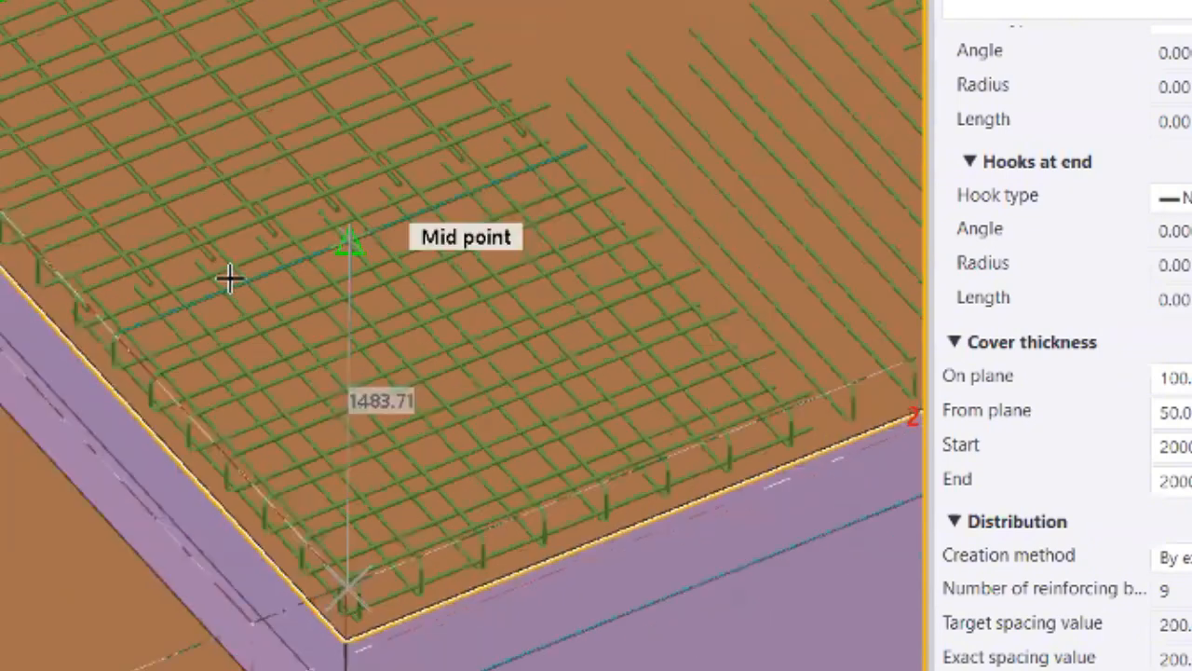
{"action": "scroll", "coordinate": [151, 468], "scroll_direction": "up", "scroll_amount": 2}
{"action": "scroll", "coordinate": [628, 394], "scroll_direction": "down", "scroll_amount": 2}
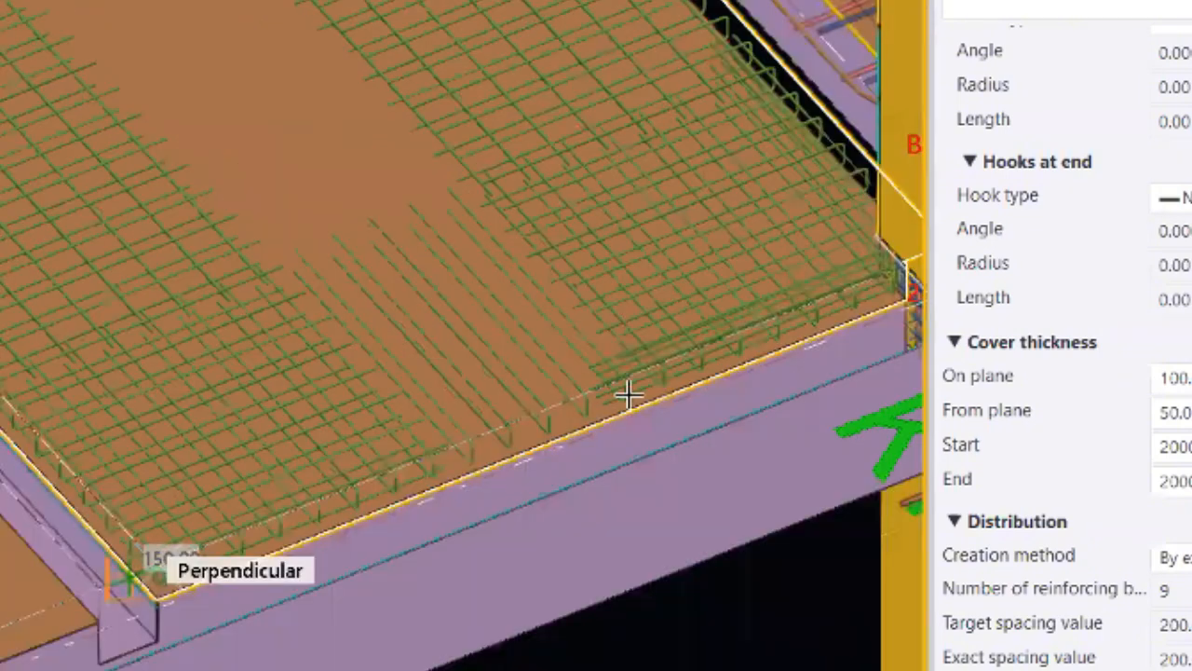
{"action": "scroll", "coordinate": [602, 279], "scroll_direction": "up", "scroll_amount": 3}
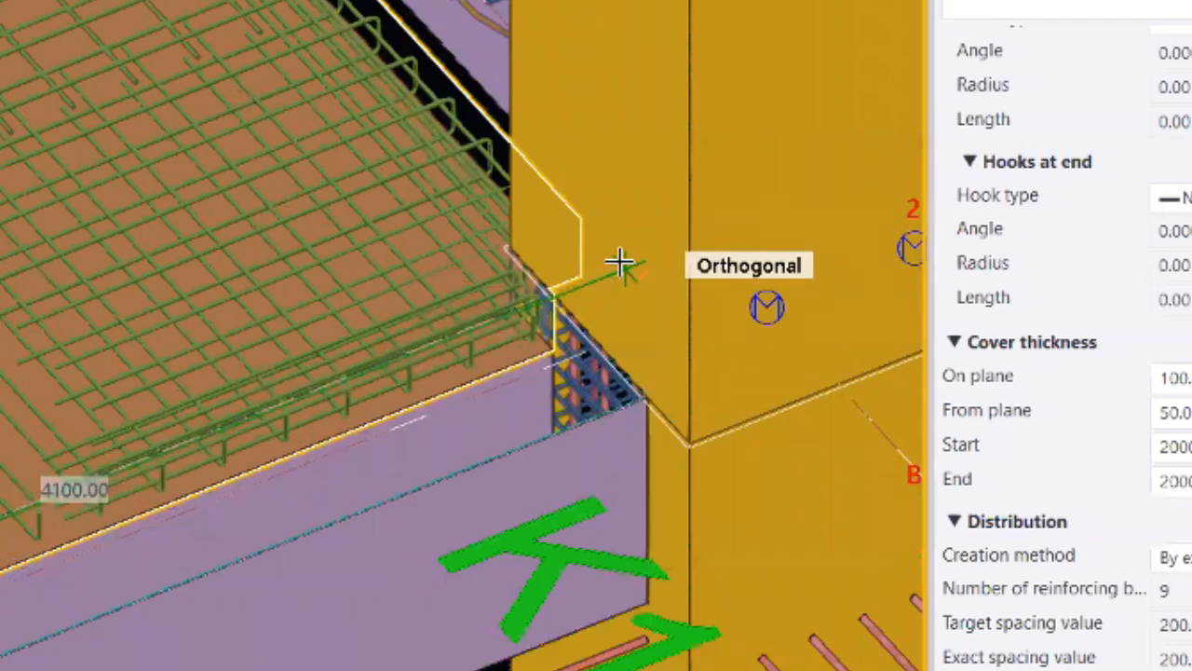
{"action": "scroll", "coordinate": [2, 373], "scroll_direction": "down", "scroll_amount": 2}
{"action": "middle_click_drag", "start_coordinate": [18, 392], "coordinate": [0, 370]}
{"action": "scroll", "coordinate": [620, 264], "scroll_direction": "up", "scroll_amount": 2}
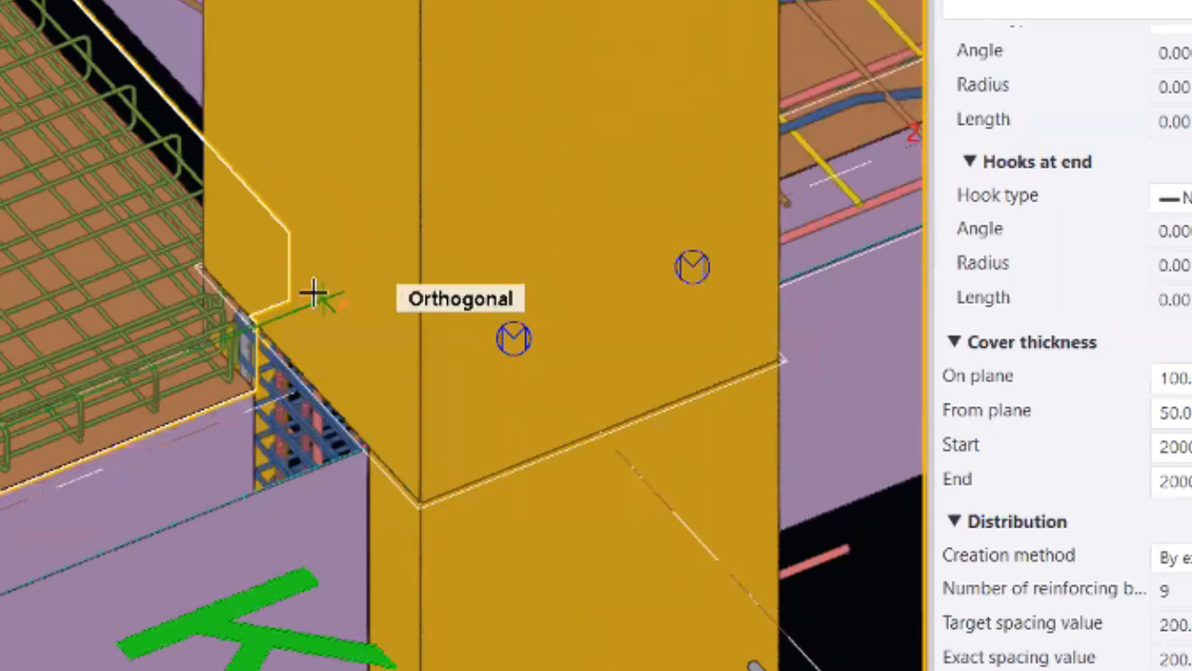
{"action": "scroll", "coordinate": [293, 297], "scroll_direction": "up", "scroll_amount": 3}
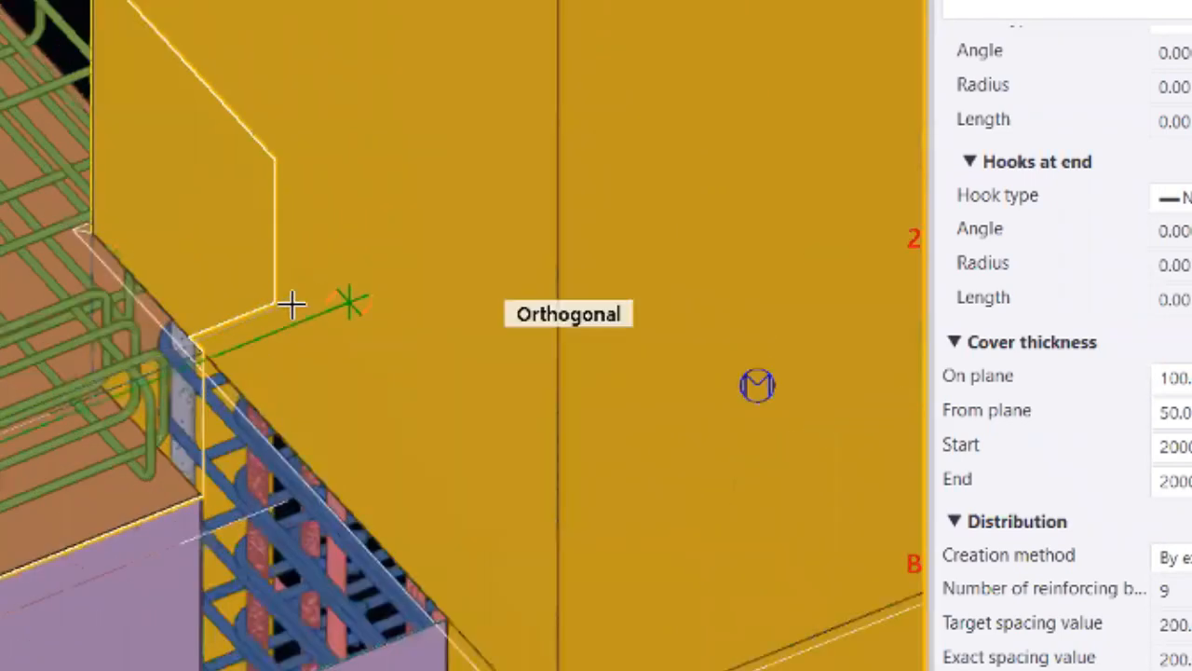
{"action": "left_click", "coordinate": [203, 347]}
{"action": "left_click", "coordinate": [311, 318]}
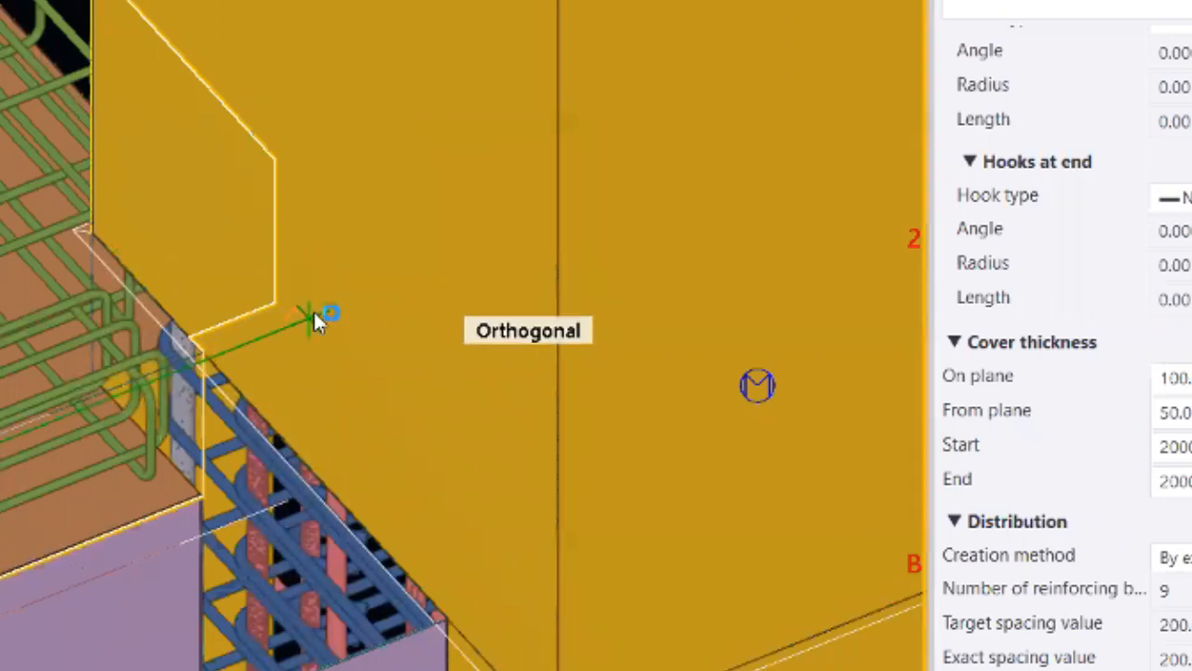
{"action": "scroll", "coordinate": [456, 269], "scroll_direction": "down", "scroll_amount": 5}
{"action": "scroll", "coordinate": [381, 418], "scroll_direction": "up", "scroll_amount": 5}
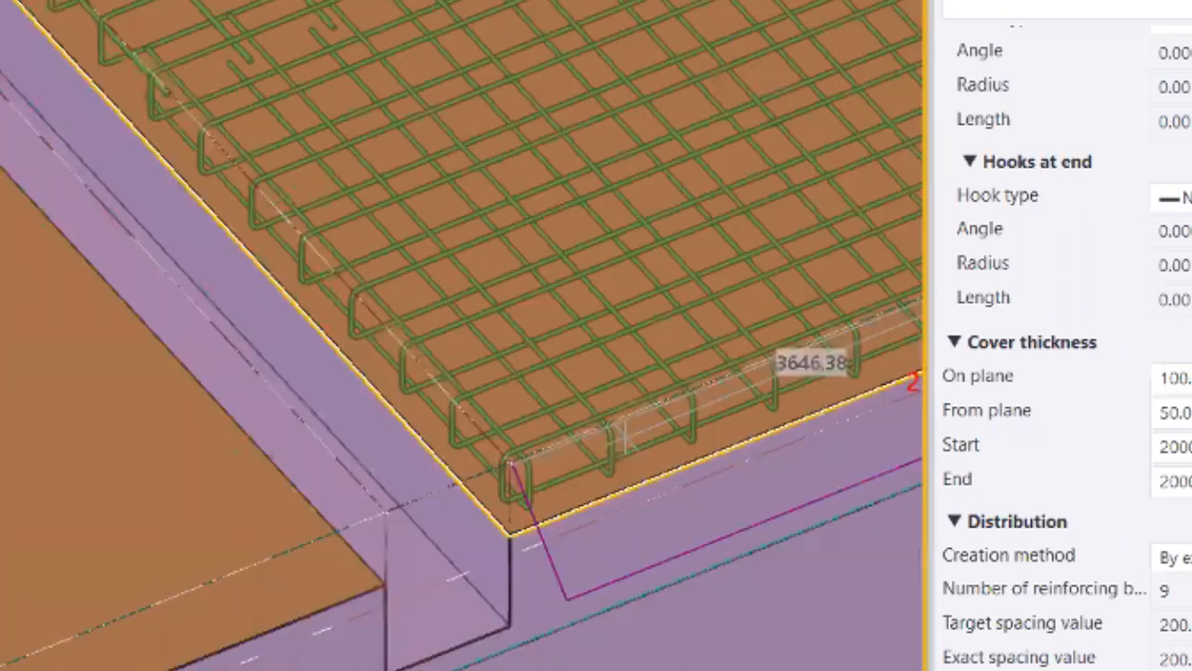
{"action": "scroll", "coordinate": [310, 466], "scroll_direction": "down", "scroll_amount": 3}
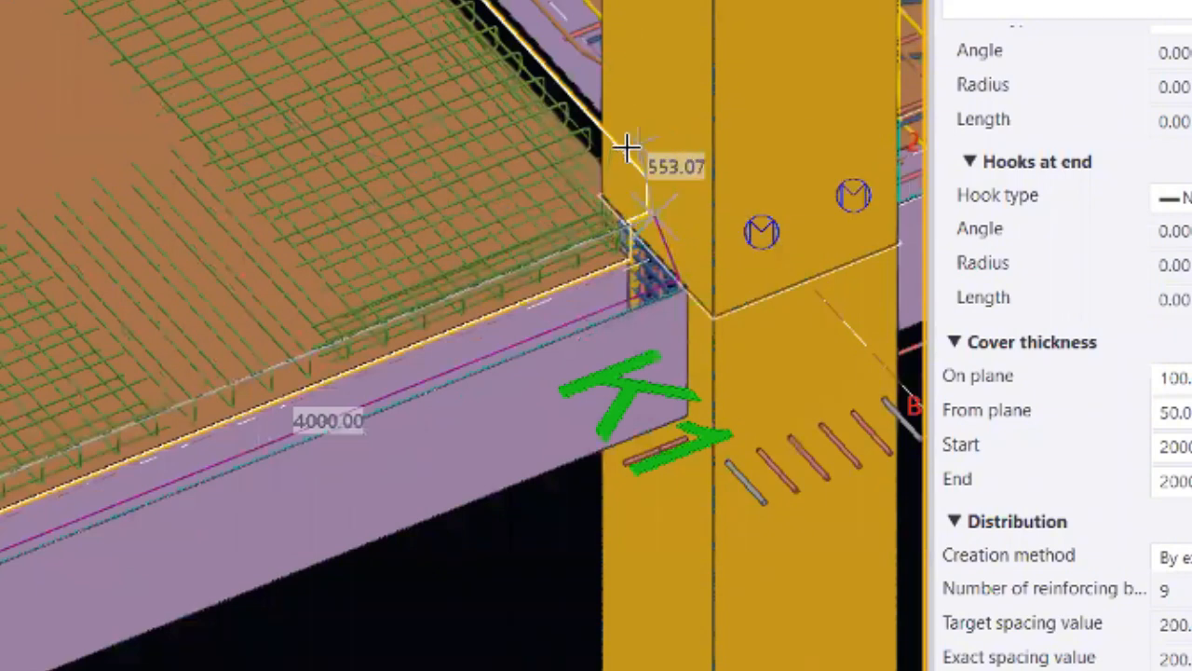
{"action": "scroll", "coordinate": [662, 229], "scroll_direction": "up", "scroll_amount": 3}
{"action": "scroll", "coordinate": [759, 288], "scroll_direction": "down", "scroll_amount": 3}
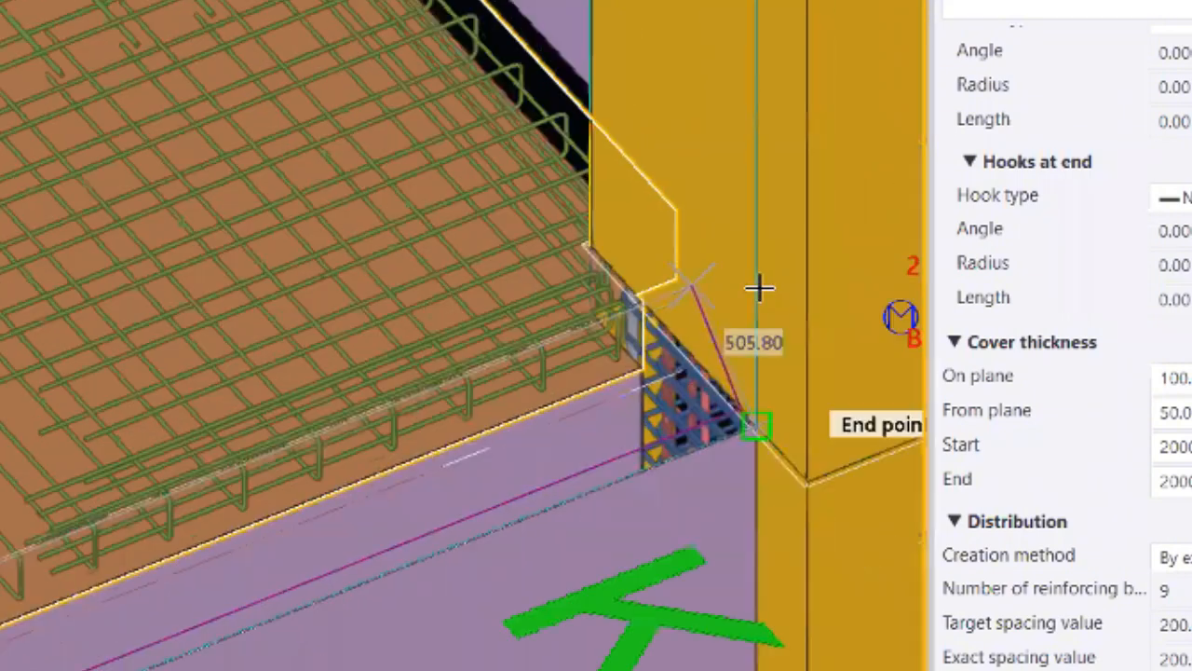
{"action": "key", "text": "Escape"}
- Start a bar group in the slab panel beside beam BA1, picking its line along the BA1 edge between the two K1 corners
{"action": "scroll", "coordinate": [346, 404], "scroll_direction": "up", "scroll_amount": 5}
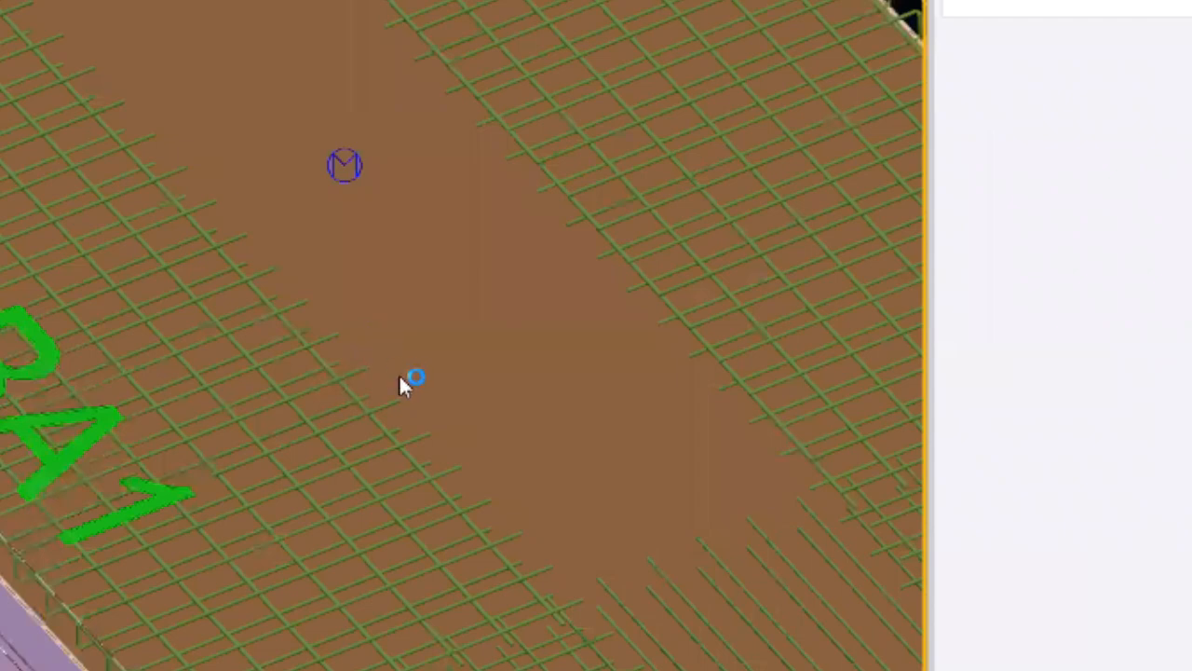
{"action": "scroll", "coordinate": [266, 228], "scroll_direction": "down", "scroll_amount": 5}
{"action": "scroll", "coordinate": [140, 340], "scroll_direction": "up", "scroll_amount": 4}
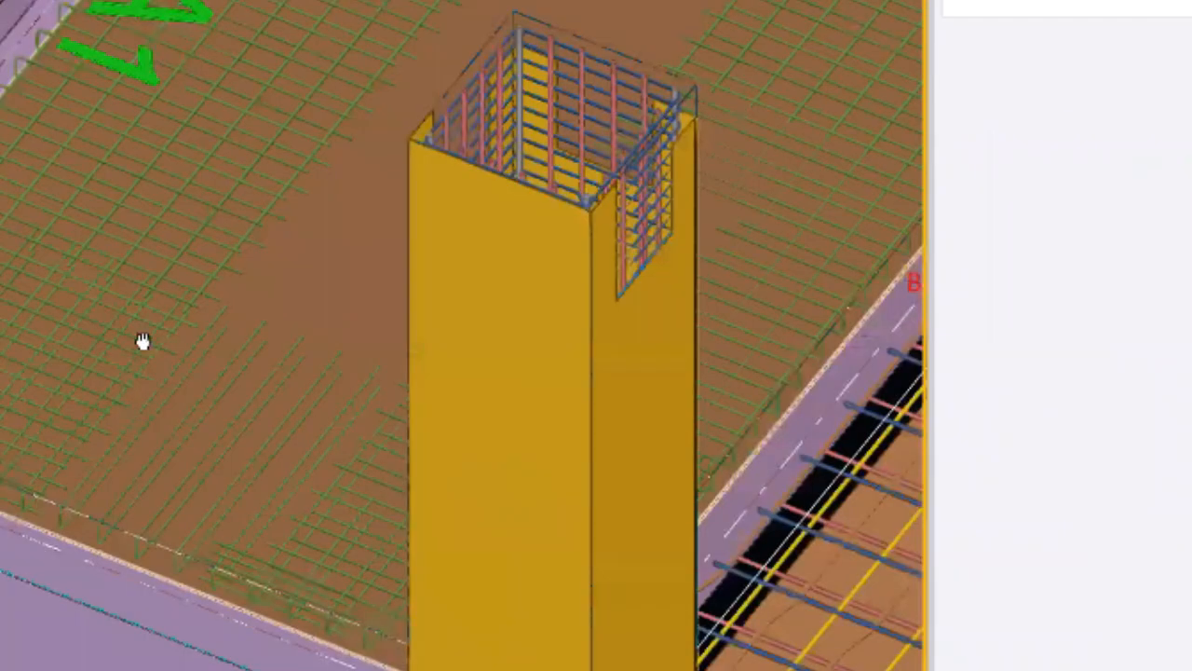
{"action": "scroll", "coordinate": [196, 397], "scroll_direction": "up", "scroll_amount": 3}
{"action": "scroll", "coordinate": [227, 199], "scroll_direction": "down", "scroll_amount": 2}
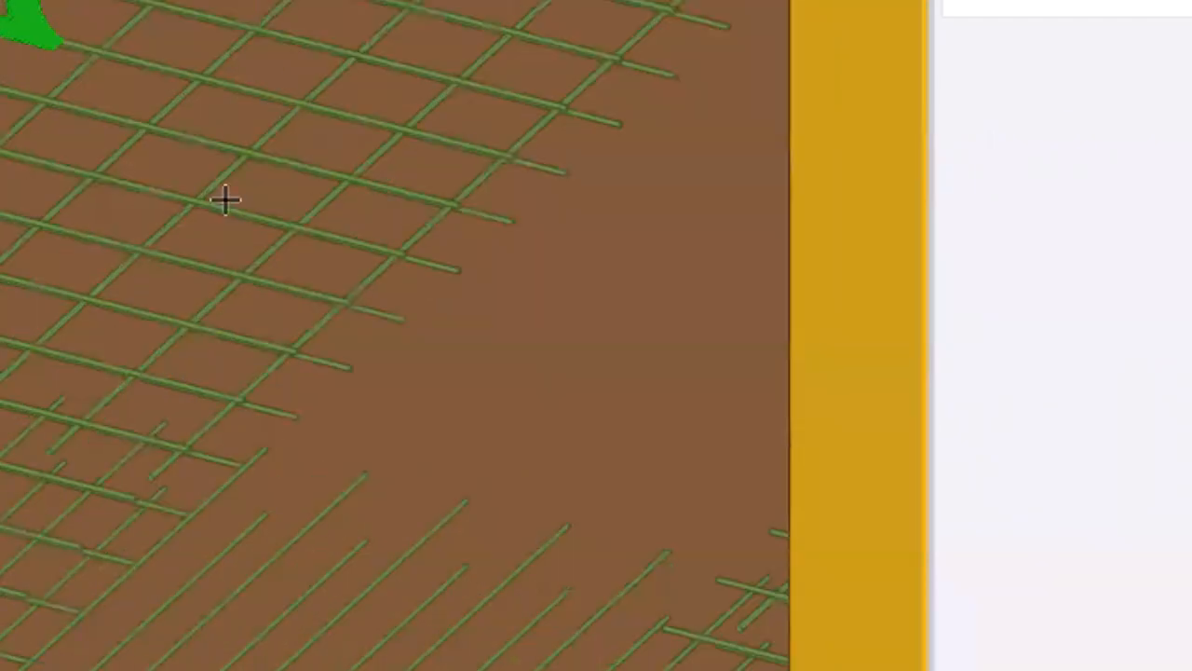
{"action": "scroll", "coordinate": [47, 630], "scroll_direction": "down", "scroll_amount": 3}
{"action": "scroll", "coordinate": [114, 497], "scroll_direction": "up", "scroll_amount": 3}
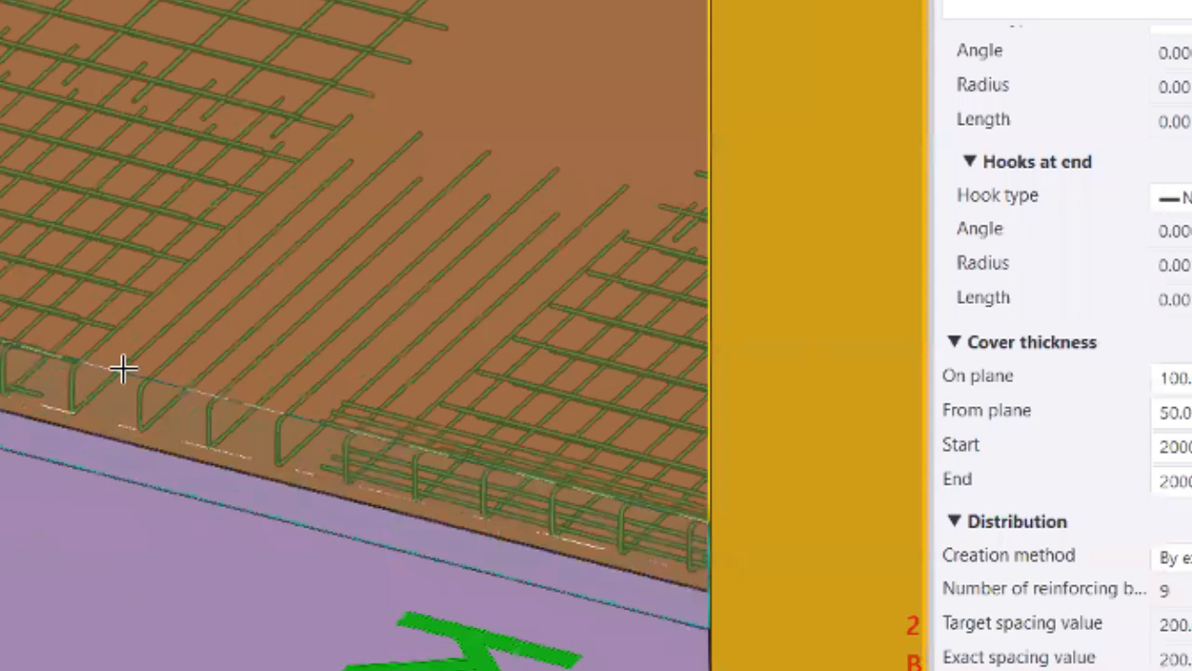
{"action": "scroll", "coordinate": [43, 379], "scroll_direction": "down", "scroll_amount": 2}
{"action": "scroll", "coordinate": [221, 421], "scroll_direction": "down", "scroll_amount": 2}
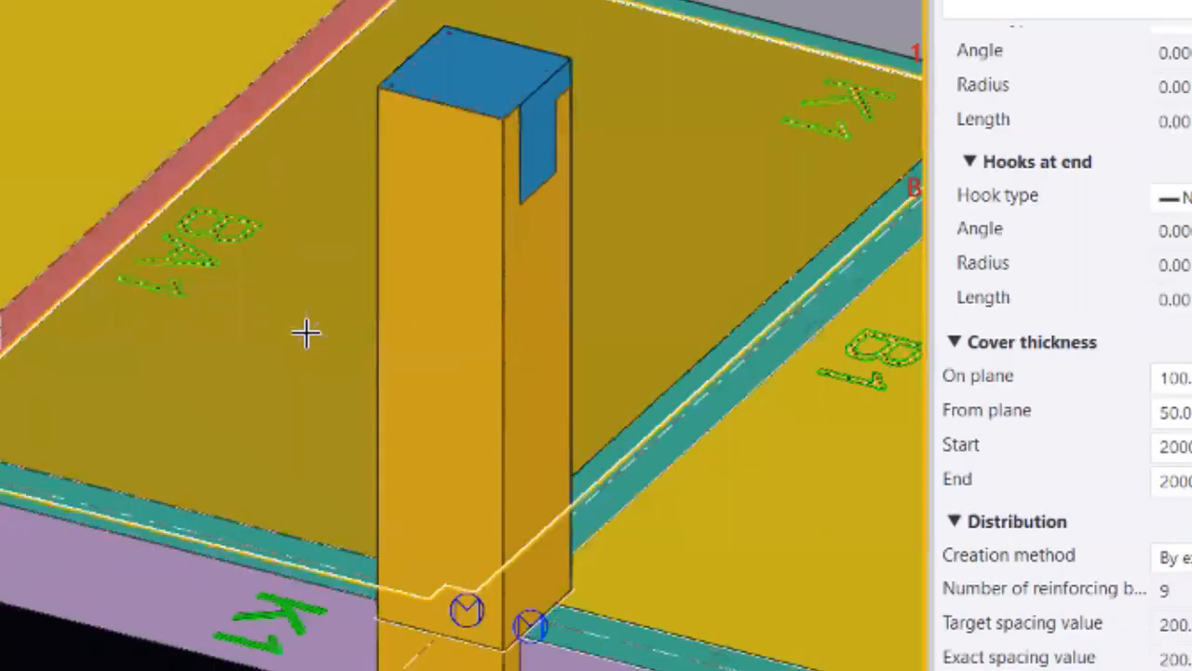
{"action": "scroll", "coordinate": [291, 354], "scroll_direction": "down", "scroll_amount": 2}
{"action": "scroll", "coordinate": [95, 341], "scroll_direction": "up", "scroll_amount": 5}
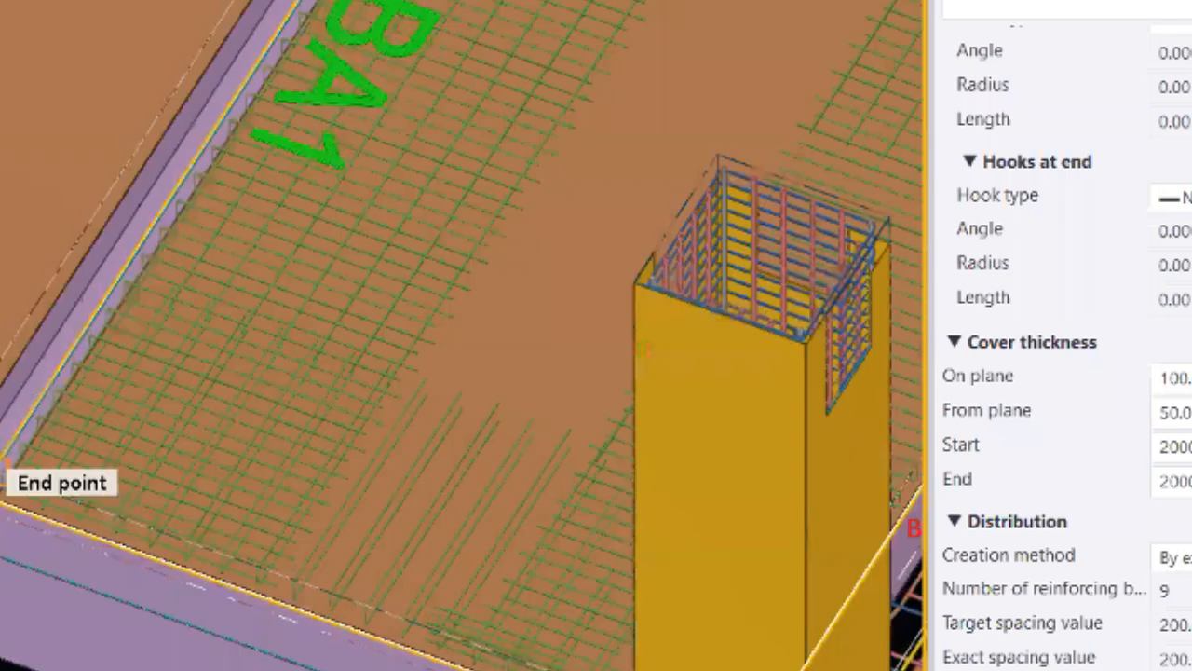
{"action": "scroll", "coordinate": [49, 560], "scroll_direction": "down", "scroll_amount": 4}
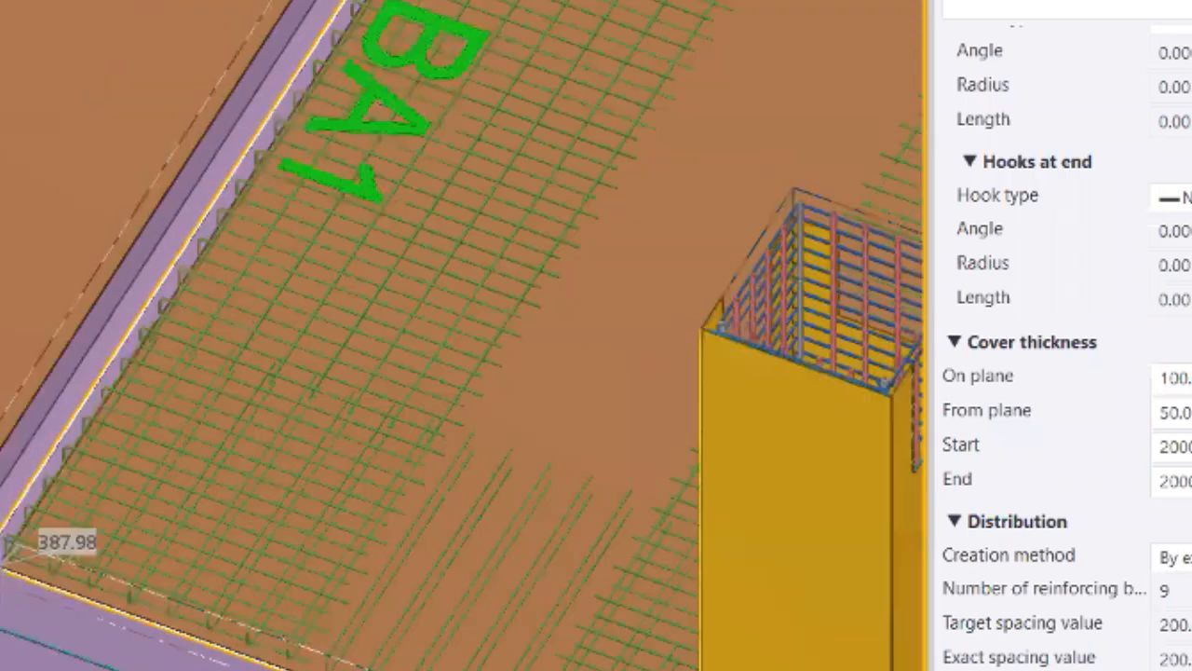
{"action": "scroll", "coordinate": [279, 244], "scroll_direction": "down", "scroll_amount": 3}
{"action": "scroll", "coordinate": [245, 122], "scroll_direction": "up", "scroll_amount": 3}
{"action": "scroll", "coordinate": [226, 181], "scroll_direction": "up", "scroll_amount": 2}
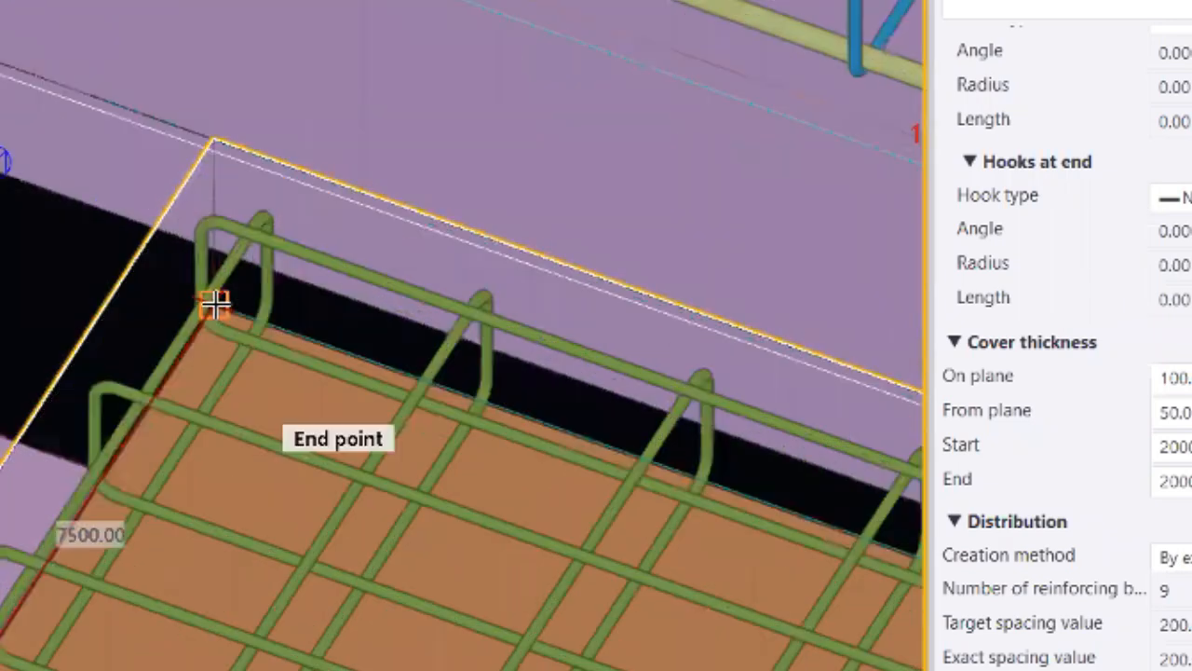
{"action": "scroll", "coordinate": [213, 301], "scroll_direction": "up", "scroll_amount": 3}
{"action": "scroll", "coordinate": [279, 185], "scroll_direction": "down", "scroll_amount": 2}
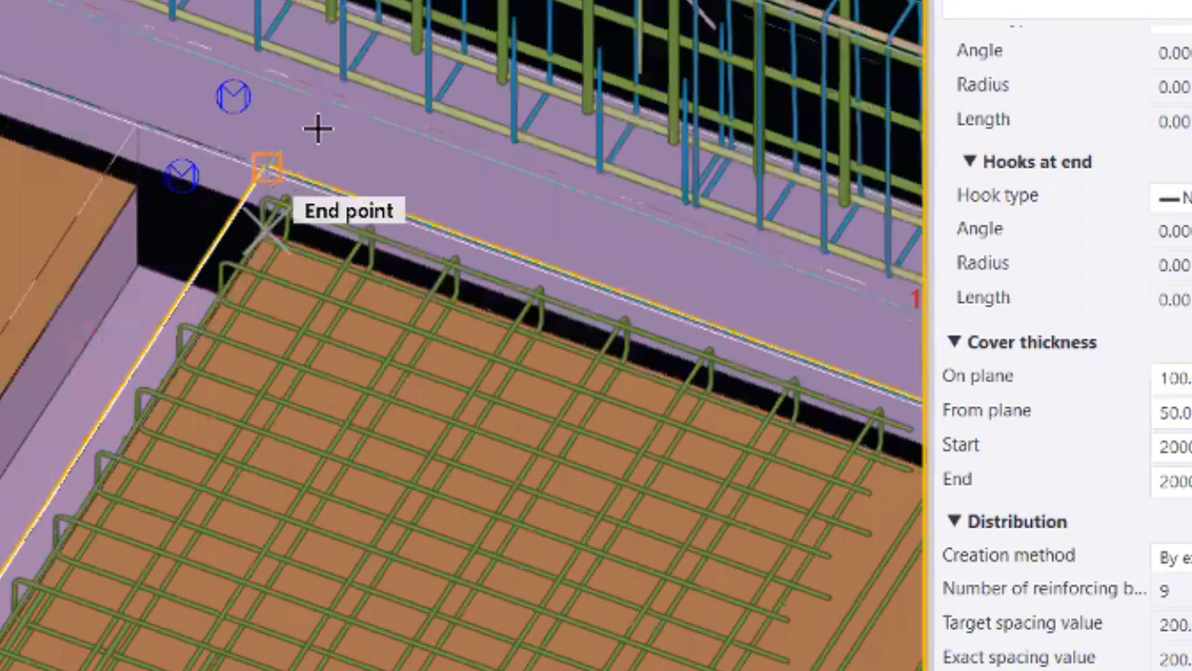
- Examine the bar groups along the slab panel's K1 and B1 edges, from the column corner to the opposite K1 corner
{"action": "scroll", "coordinate": [276, 144], "scroll_direction": "down", "scroll_amount": 3}
{"action": "middle_click_drag", "start_coordinate": [233, 436], "coordinate": [266, 127]}
{"action": "scroll", "coordinate": [232, 540], "scroll_direction": "up", "scroll_amount": 3}
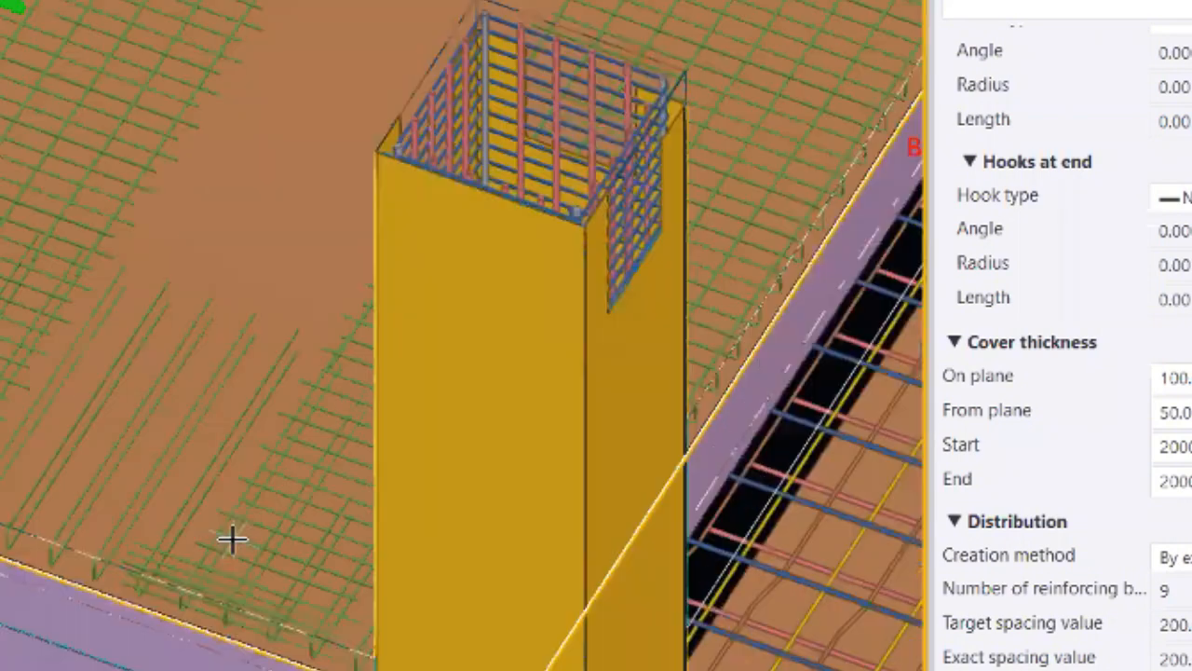
{"action": "scroll", "coordinate": [67, 487], "scroll_direction": "up", "scroll_amount": 4}
{"action": "scroll", "coordinate": [4, 569], "scroll_direction": "down", "scroll_amount": 1}
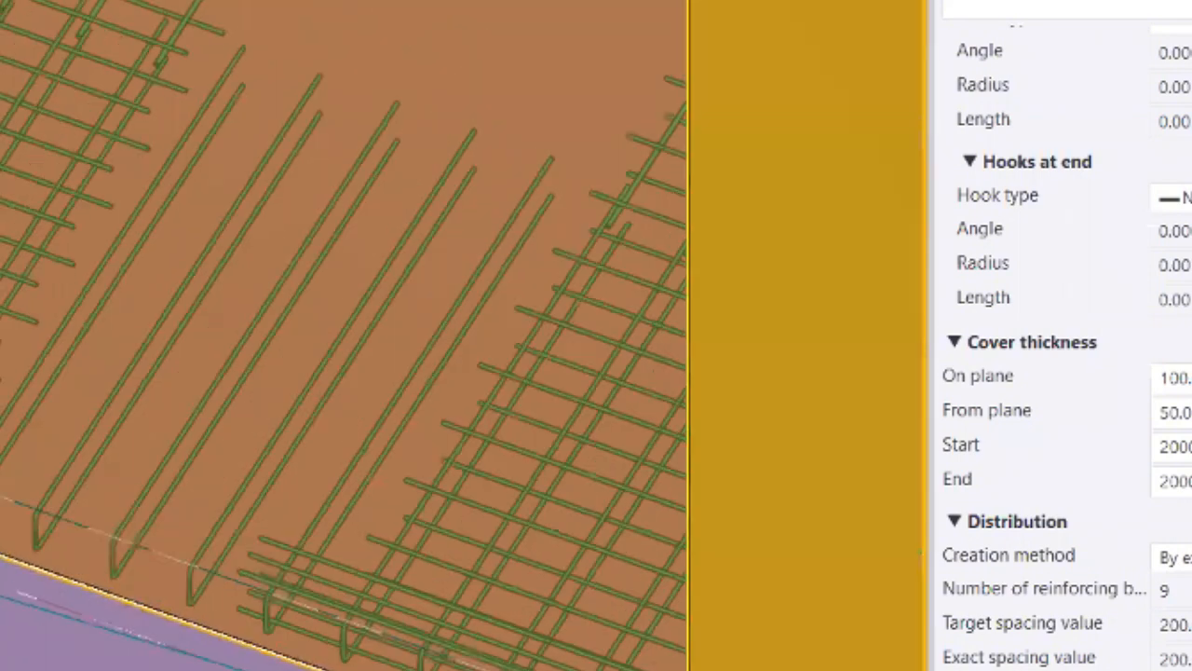
{"action": "scroll", "coordinate": [466, 335], "scroll_direction": "down", "scroll_amount": 2}
{"action": "scroll", "coordinate": [464, 335], "scroll_direction": "up", "scroll_amount": 1}
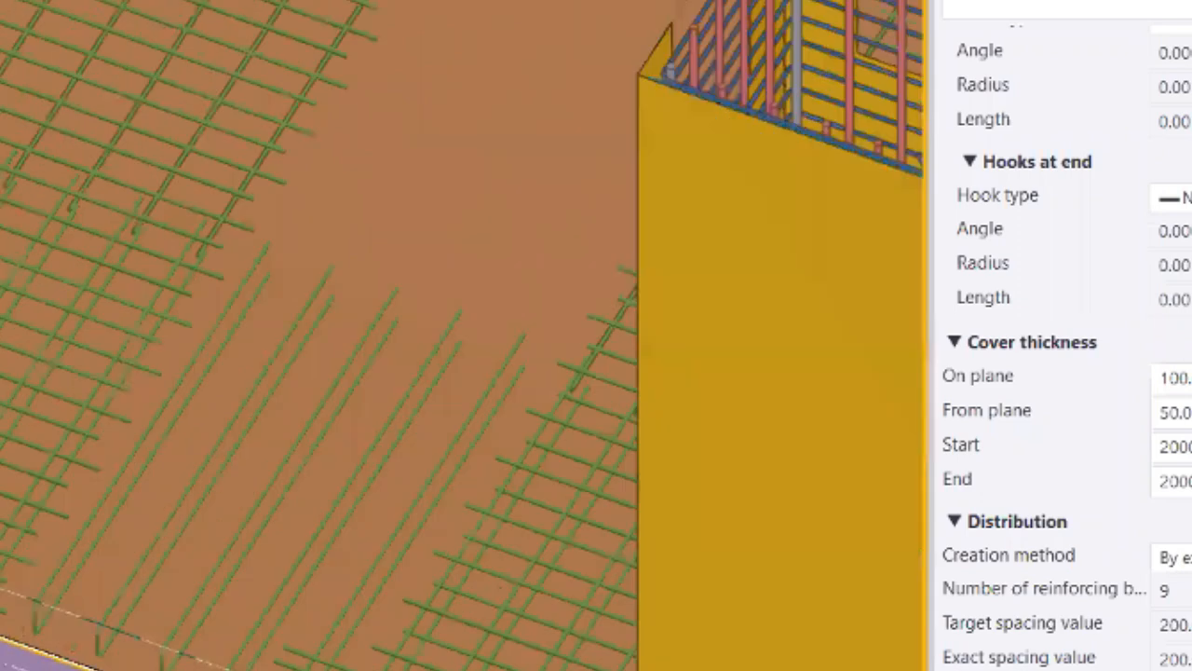
{"action": "scroll", "coordinate": [466, 335], "scroll_direction": "down", "scroll_amount": 1}
{"action": "scroll", "coordinate": [465, 335], "scroll_direction": "down", "scroll_amount": 2}
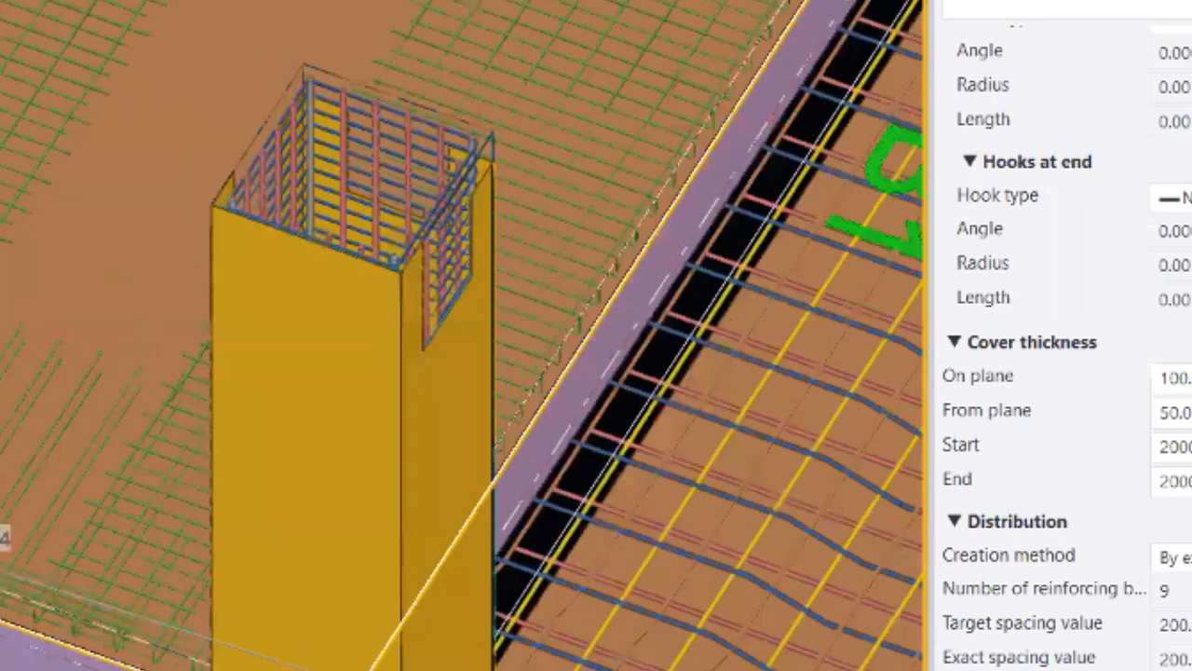
{"action": "scroll", "coordinate": [280, 372], "scroll_direction": "up", "scroll_amount": 3}
{"action": "scroll", "coordinate": [300, 667], "scroll_direction": "down", "scroll_amount": 1}
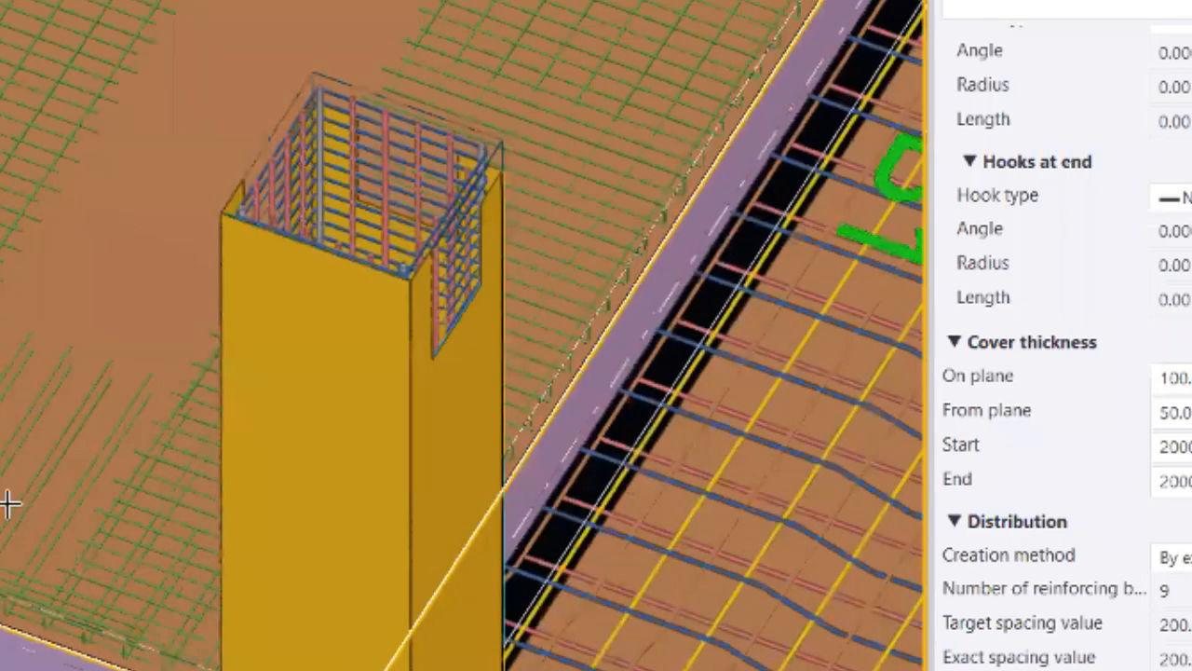
{"action": "scroll", "coordinate": [107, 507], "scroll_direction": "down", "scroll_amount": 2}
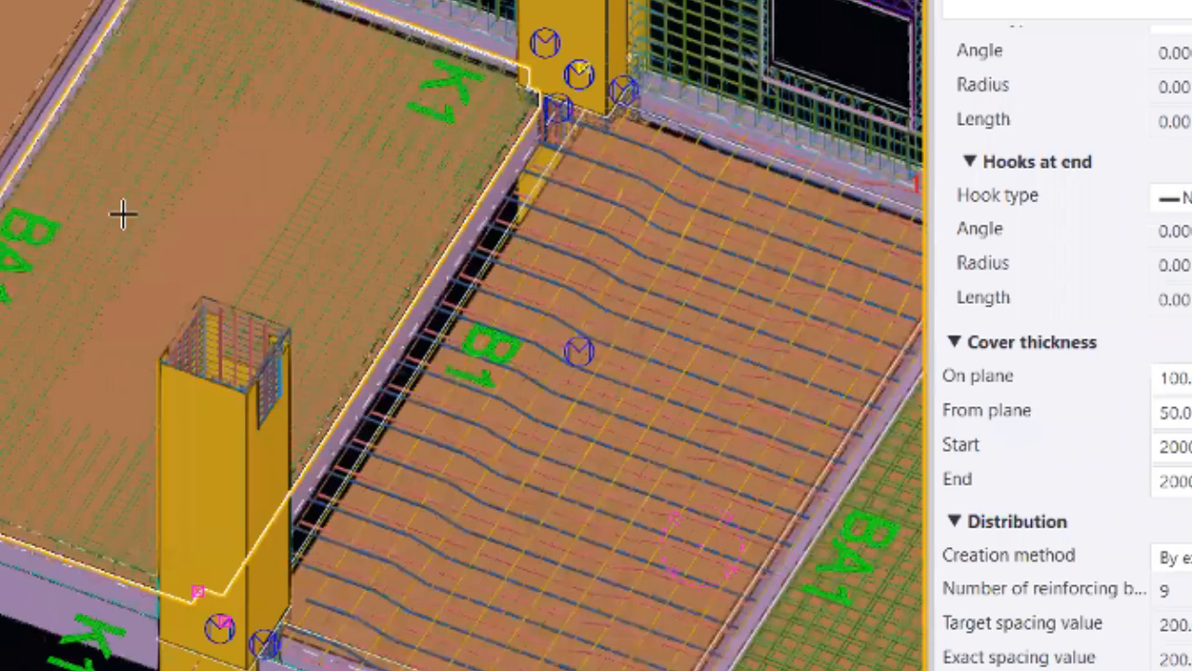
{"action": "scroll", "coordinate": [185, 166], "scroll_direction": "up", "scroll_amount": 1}
{"action": "scroll", "coordinate": [284, 85], "scroll_direction": "up", "scroll_amount": 1}
{"action": "middle_click_drag", "start_coordinate": [110, 354], "coordinate": [12, 268], "text": "ctrl"}
{"action": "scroll", "coordinate": [505, 41], "scroll_direction": "up", "scroll_amount": 2}
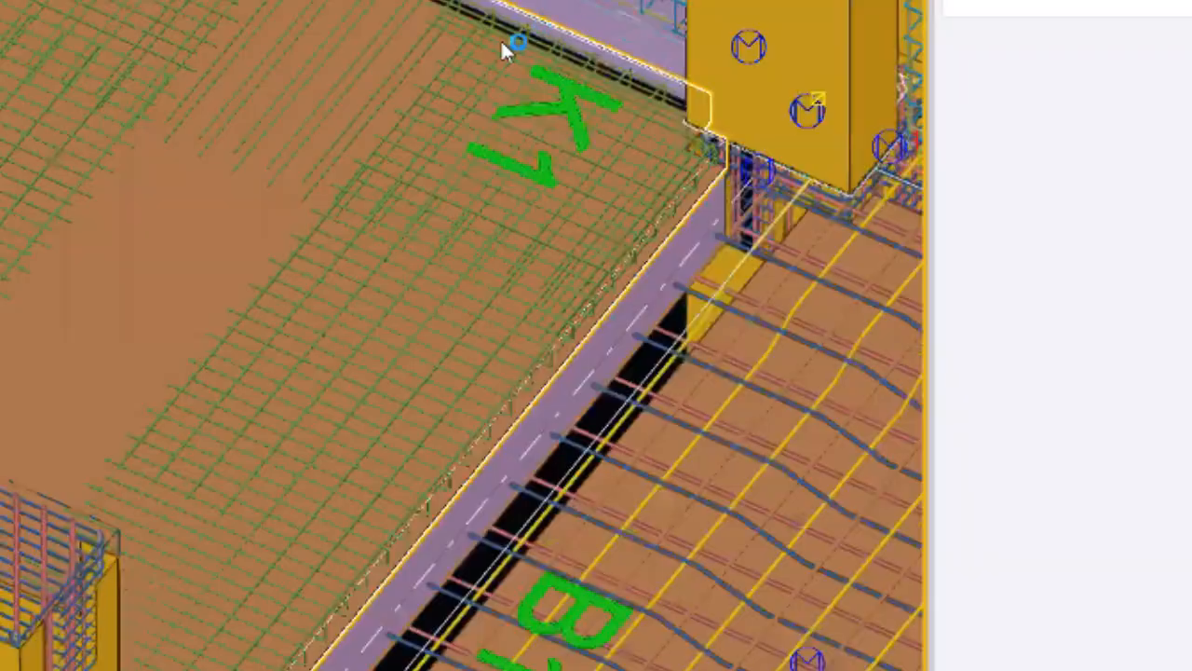
{"action": "scroll", "coordinate": [391, 38], "scroll_direction": "up", "scroll_amount": 2}
{"action": "scroll", "coordinate": [420, 52], "scroll_direction": "down", "scroll_amount": 2}
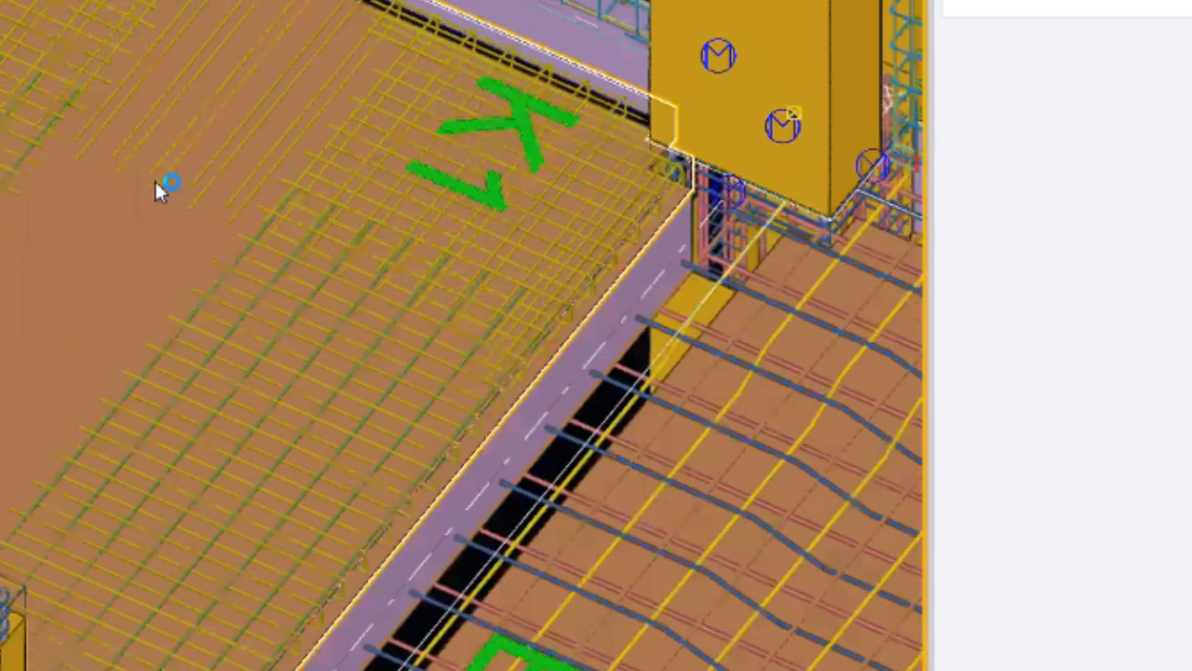
- Inspect the reinforcement component and the slab component at the slab panel's K1 corner
{"action": "middle_click_drag", "start_coordinate": [444, 98], "coordinate": [335, 303], "text": "ctrl"}
{"action": "scroll", "coordinate": [9, 410], "scroll_direction": "up", "scroll_amount": 2}
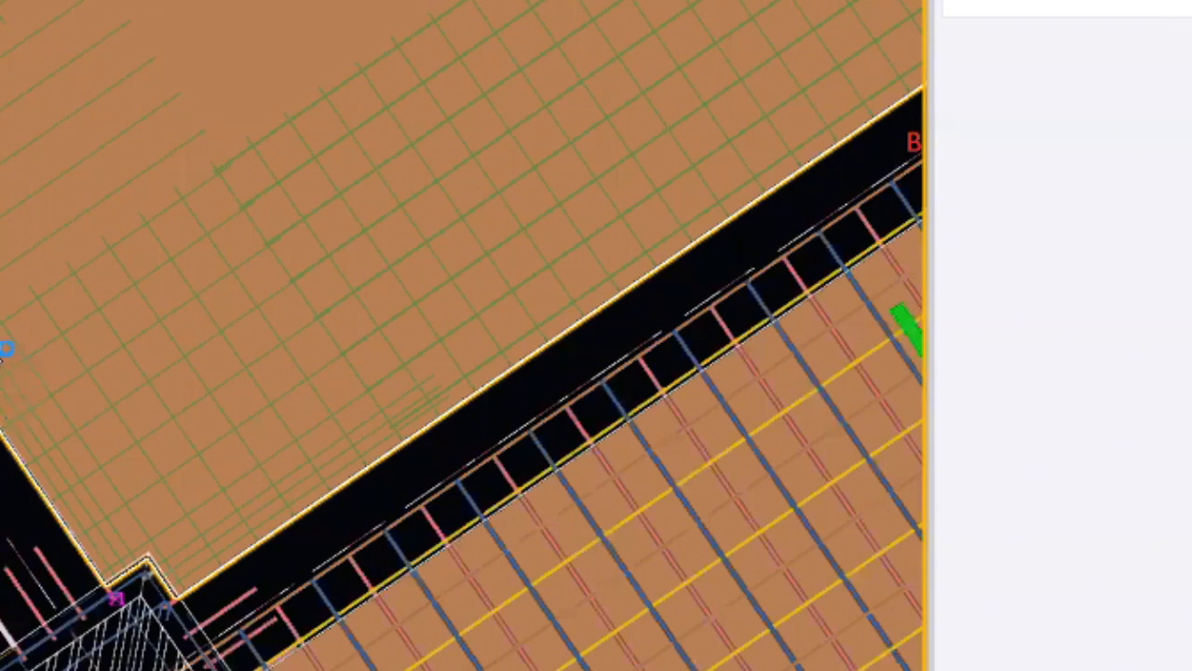
{"action": "scroll", "coordinate": [2, 350], "scroll_direction": "up", "scroll_amount": 2}
{"action": "left_click", "coordinate": [2, 351]}
{"action": "scroll", "coordinate": [21, 329], "scroll_direction": "down", "scroll_amount": 3}
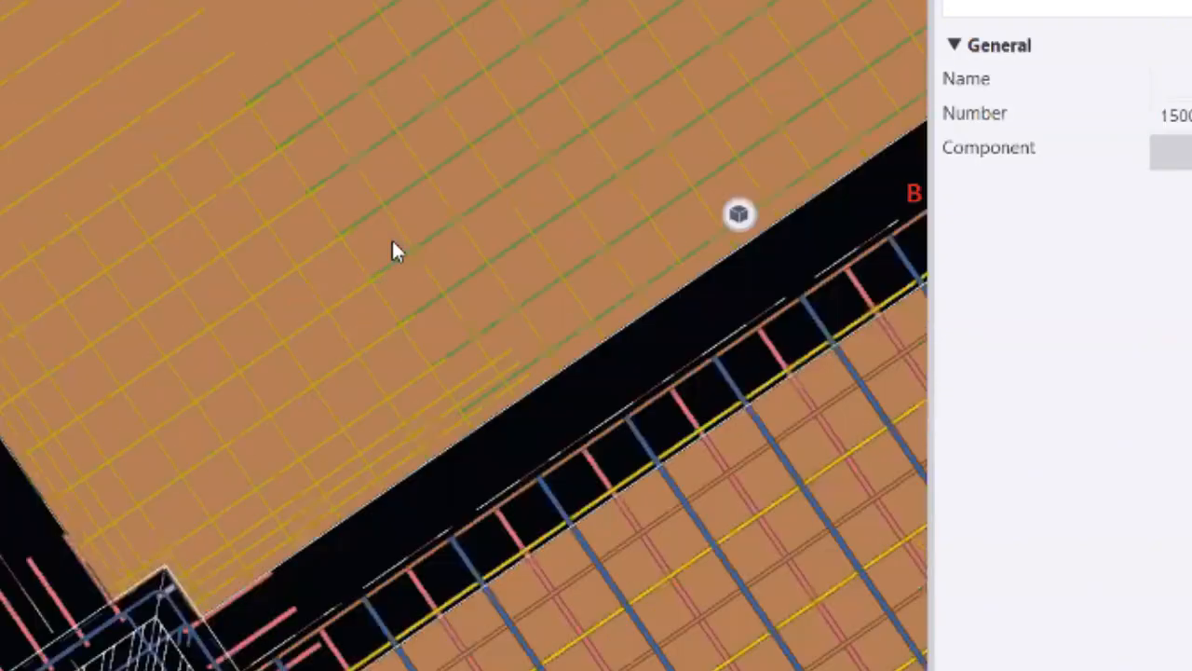
{"action": "scroll", "coordinate": [341, 291], "scroll_direction": "up", "scroll_amount": 2}
{"action": "scroll", "coordinate": [5, 384], "scroll_direction": "up", "scroll_amount": 3}
{"action": "middle_click_drag", "start_coordinate": [65, 396], "coordinate": [271, 115], "text": "ctrl"}
{"action": "scroll", "coordinate": [268, 116], "scroll_direction": "down", "scroll_amount": 2}
{"action": "scroll", "coordinate": [168, 656], "scroll_direction": "up", "scroll_amount": 2}
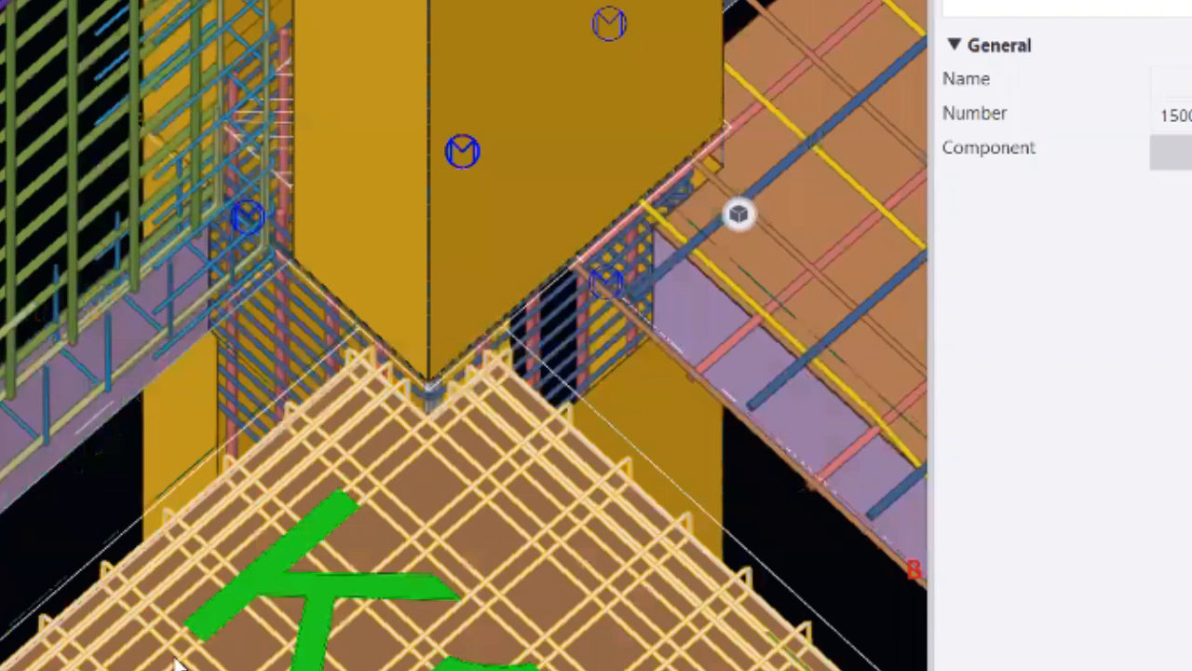
{"action": "scroll", "coordinate": [75, 481], "scroll_direction": "up", "scroll_amount": 3}
{"action": "left_click", "coordinate": [11, 489]}
{"action": "scroll", "coordinate": [10, 488], "scroll_direction": "down", "scroll_amount": 3}
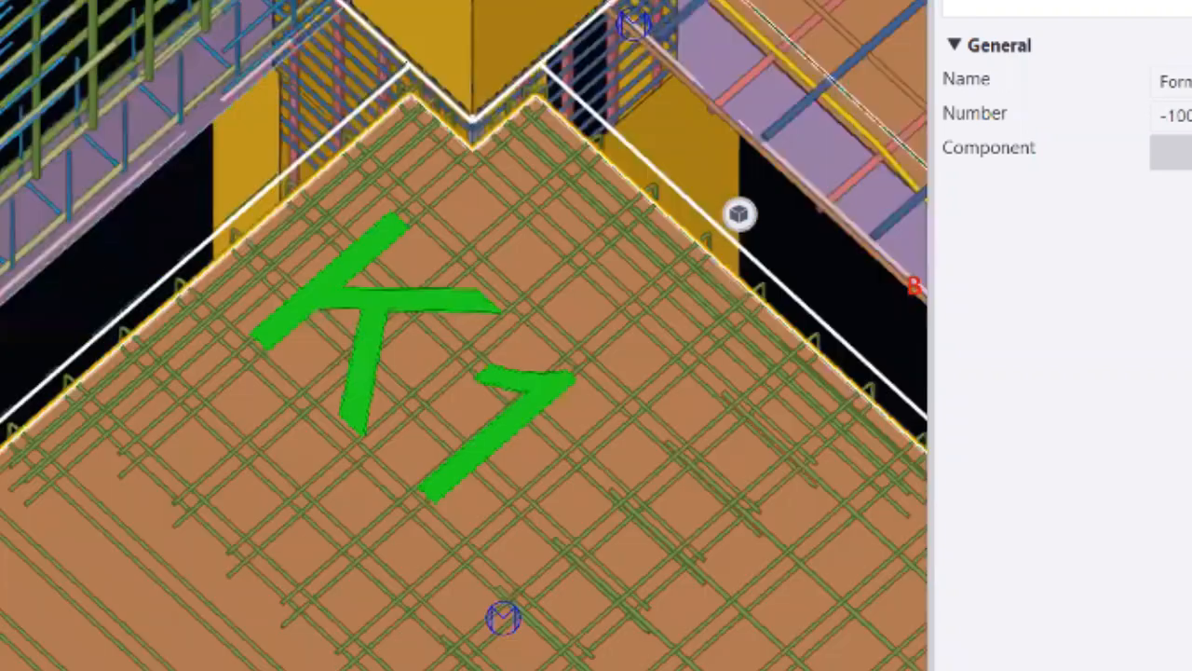
{"action": "scroll", "coordinate": [93, 361], "scroll_direction": "down", "scroll_amount": 5}
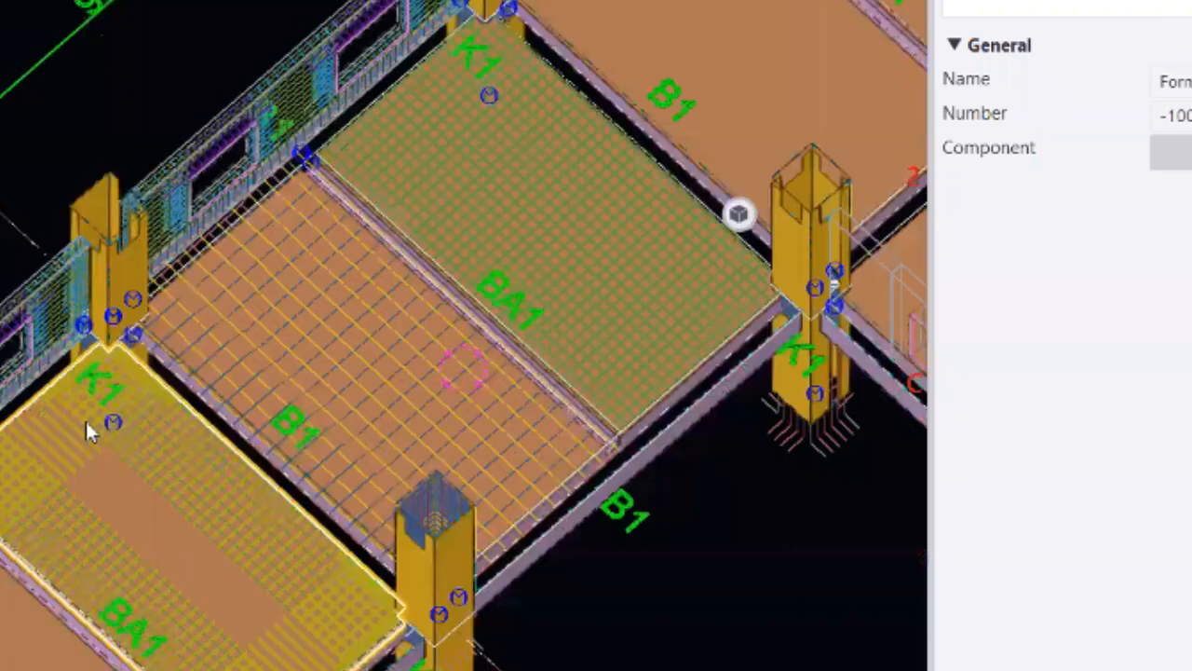
- Compare the bar layout of the slab panel between BA1 and B1 with that of the neighbouring reinforced panels
{"action": "scroll", "coordinate": [85, 418], "scroll_direction": "down", "scroll_amount": 2}
{"action": "scroll", "coordinate": [61, 359], "scroll_direction": "up", "scroll_amount": 6}
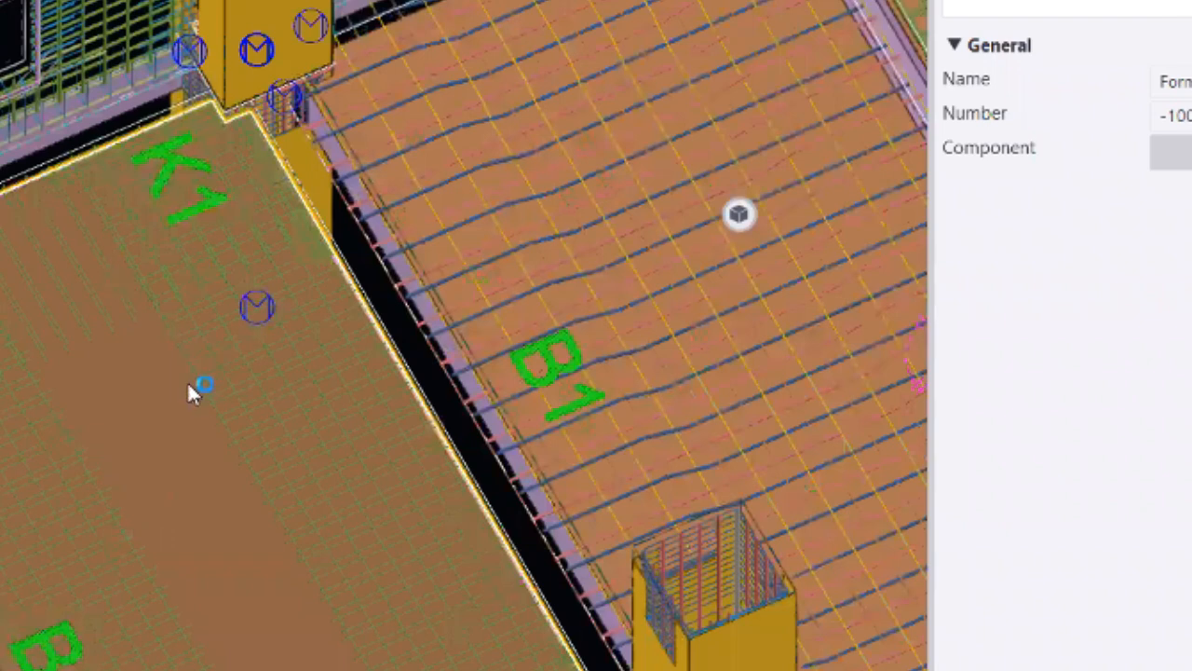
{"action": "scroll", "coordinate": [111, 368], "scroll_direction": "down", "scroll_amount": 1}
{"action": "scroll", "coordinate": [93, 268], "scroll_direction": "up", "scroll_amount": 5}
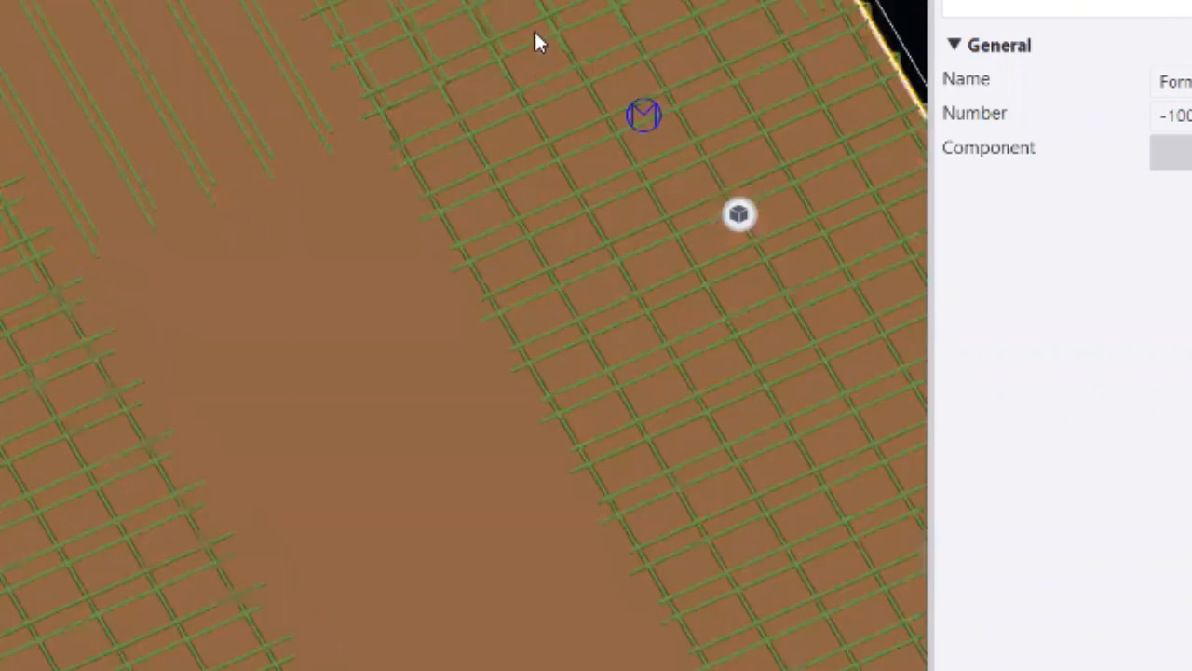
{"action": "scroll", "coordinate": [176, 334], "scroll_direction": "down", "scroll_amount": 2}
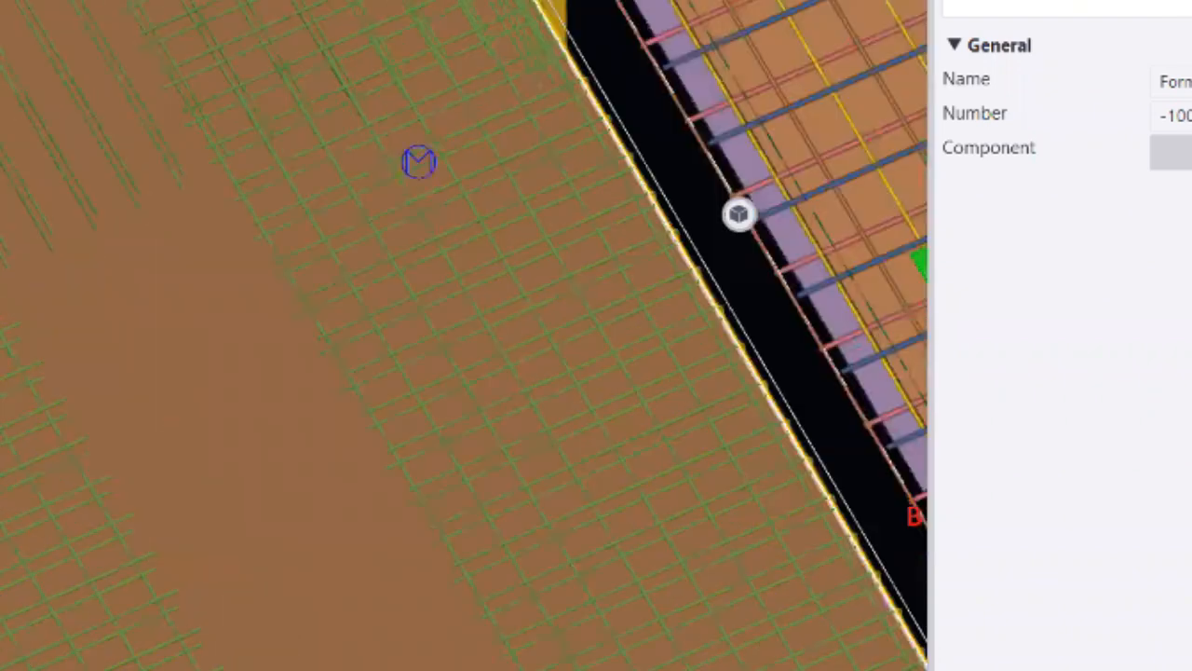
{"action": "middle_click_drag", "start_coordinate": [211, 332], "coordinate": [0, 337]}
{"action": "middle_click_drag", "start_coordinate": [831, 289], "coordinate": [192, 447]}
{"action": "scroll", "coordinate": [192, 447], "scroll_direction": "down", "scroll_amount": 2}
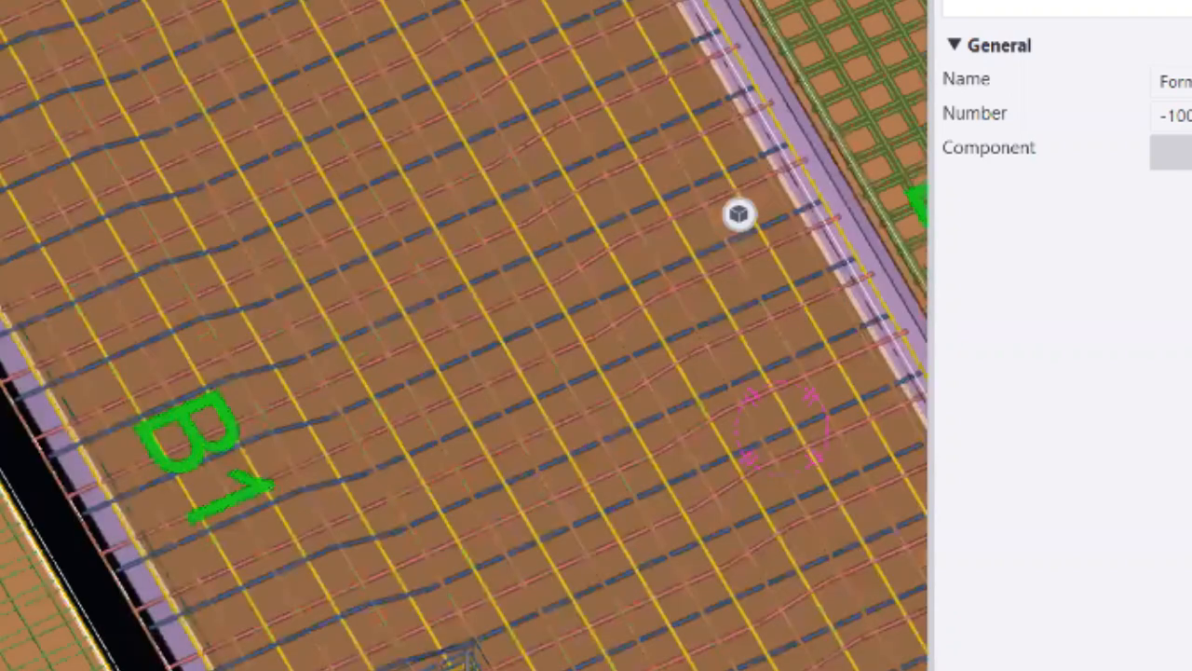
{"action": "middle_click_drag", "start_coordinate": [142, 152], "coordinate": [413, 110]}
{"action": "scroll", "coordinate": [22, 263], "scroll_direction": "down", "scroll_amount": 3}
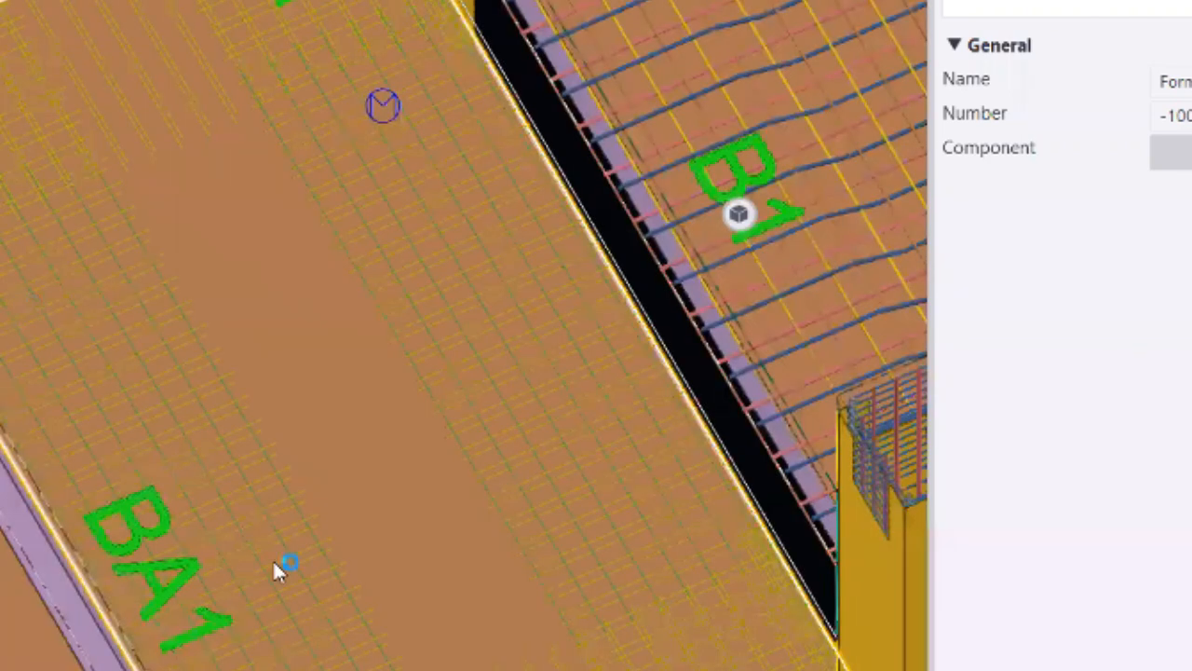
{"action": "scroll", "coordinate": [128, 501], "scroll_direction": "down", "scroll_amount": 2}
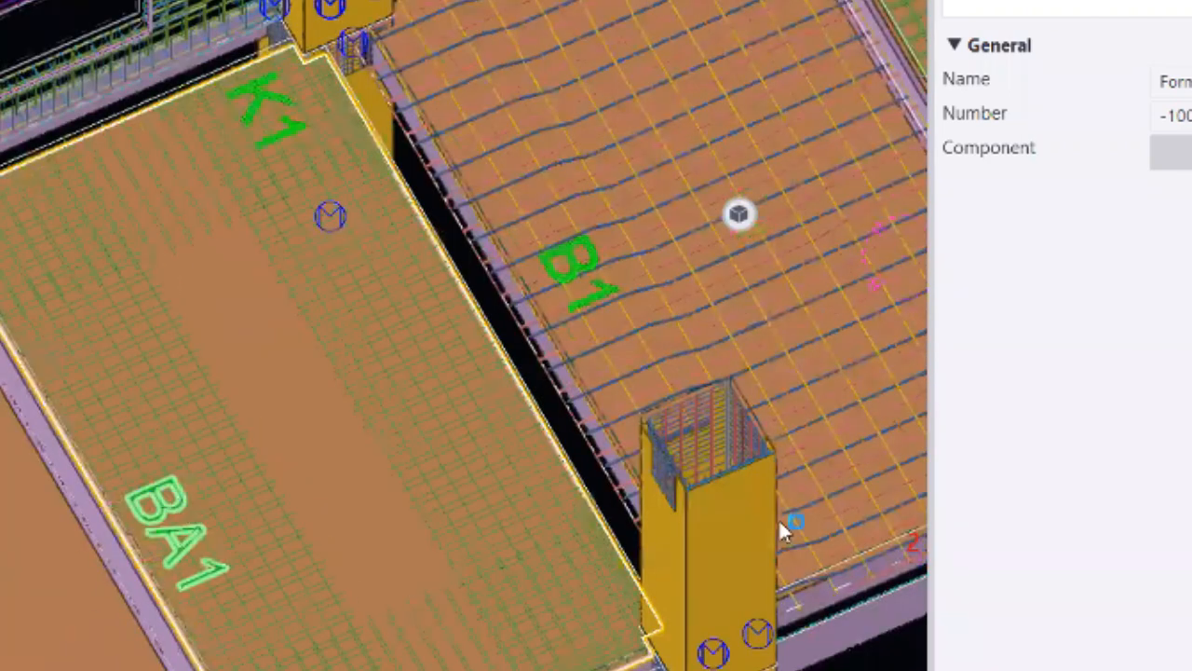
{"action": "scroll", "coordinate": [119, 506], "scroll_direction": "down", "scroll_amount": 5}
{"action": "scroll", "coordinate": [490, 334], "scroll_direction": "up", "scroll_amount": 4}
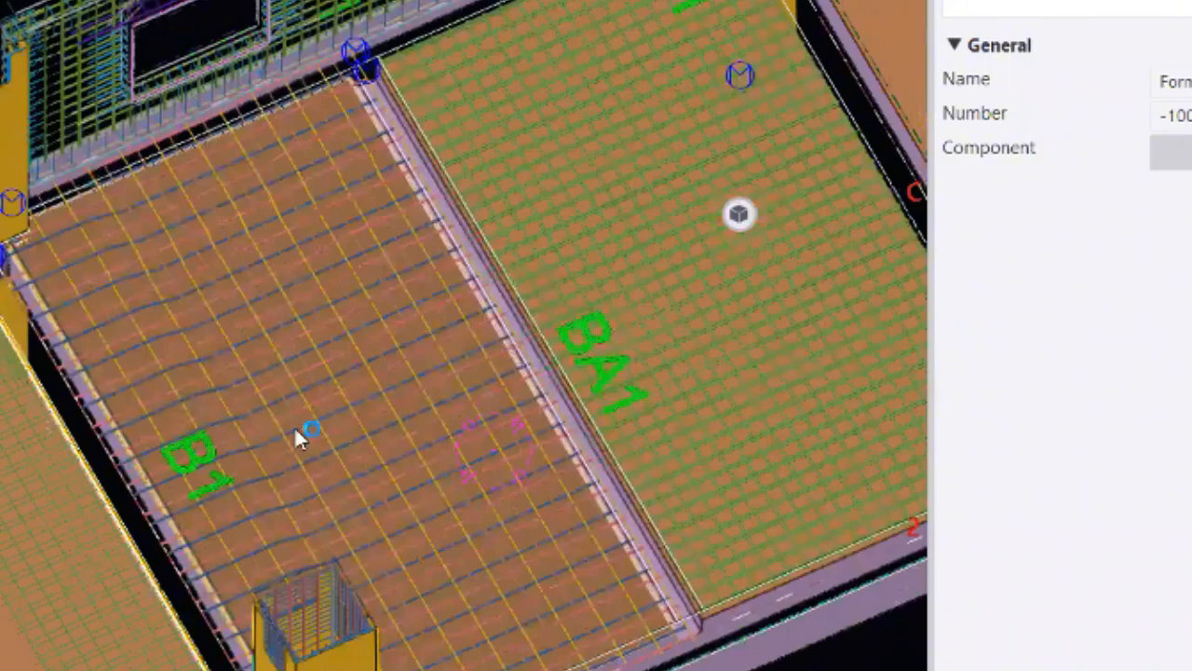
- Select the mesh reinforcement in the finished slab panel between BA1 and B1, and search the component catalog for slab
{"action": "middle_click_drag", "start_coordinate": [435, 591], "coordinate": [373, 556]}
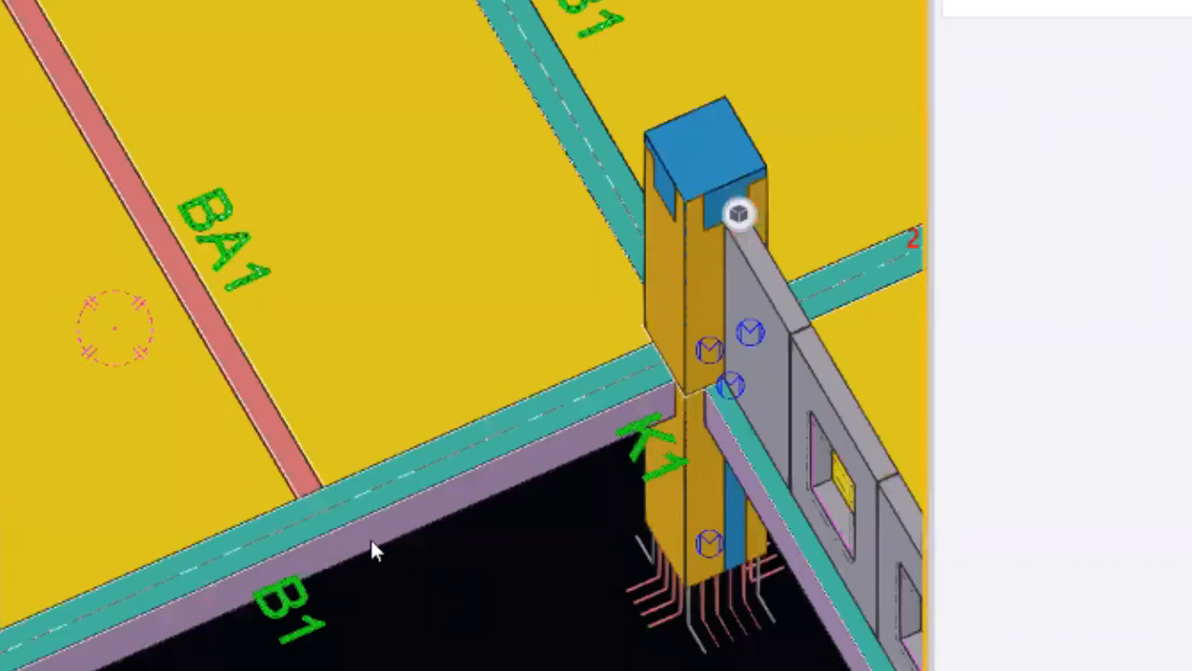
{"action": "middle_click_drag", "start_coordinate": [423, 457], "coordinate": [228, 588]}
{"action": "scroll", "coordinate": [287, 259], "scroll_direction": "up", "scroll_amount": 2}
{"action": "mouse_move", "coordinate": [191, 271]}
{"action": "middle_mouse_down"}
{"action": "mouse_move", "coordinate": [106, 323]}
{"action": "mouse_move", "coordinate": [200, 263]}
{"action": "mouse_move", "coordinate": [215, 210]}
{"action": "middle_mouse_up"}
{"action": "scroll", "coordinate": [45, 424], "scroll_direction": "up", "scroll_amount": 2}
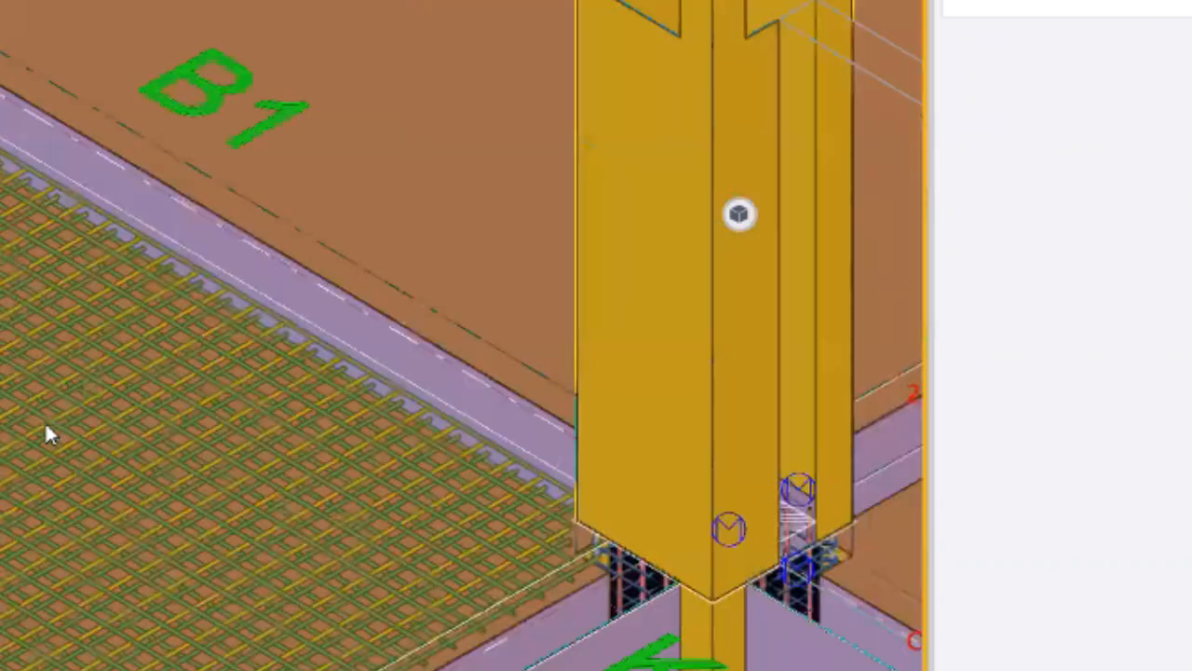
{"action": "left_click", "coordinate": [55, 416]}
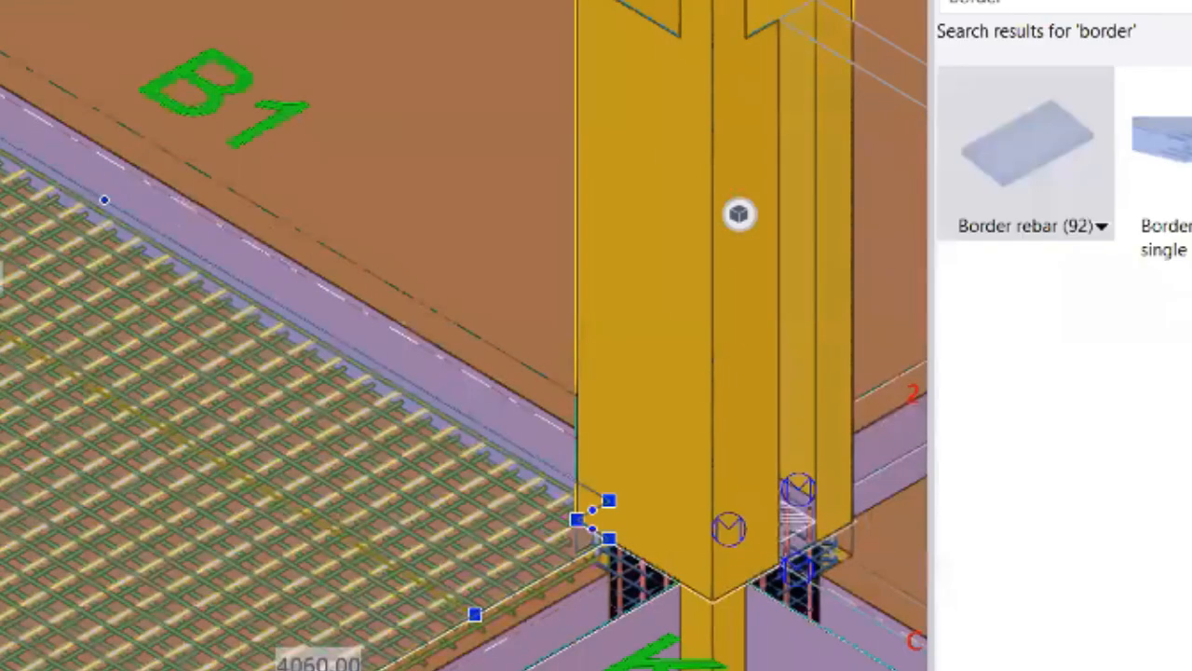
{"action": "left_click_drag", "start_coordinate": [1145, 1], "coordinate": [785, 12]}
{"action": "key", "text": "Caps_Lock"}
{"action": "type", "text": "c"}
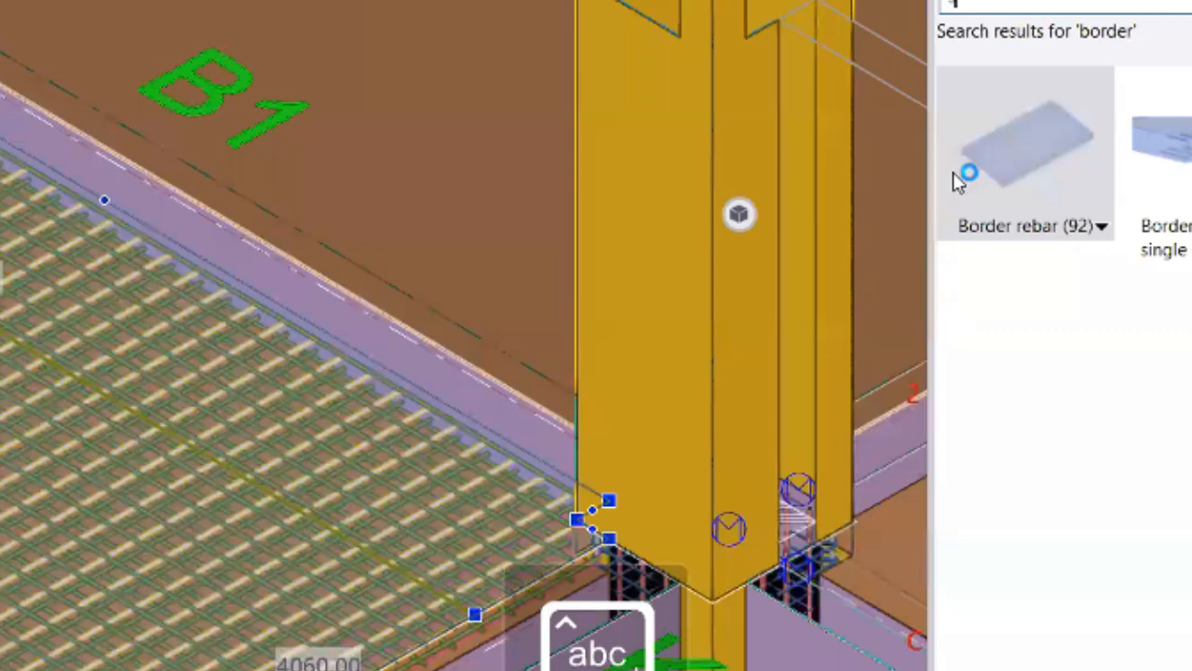
{"action": "type", "text": "lab"}
{"action": "scroll", "coordinate": [1062, 354], "scroll_direction": "down", "scroll_amount": 10}
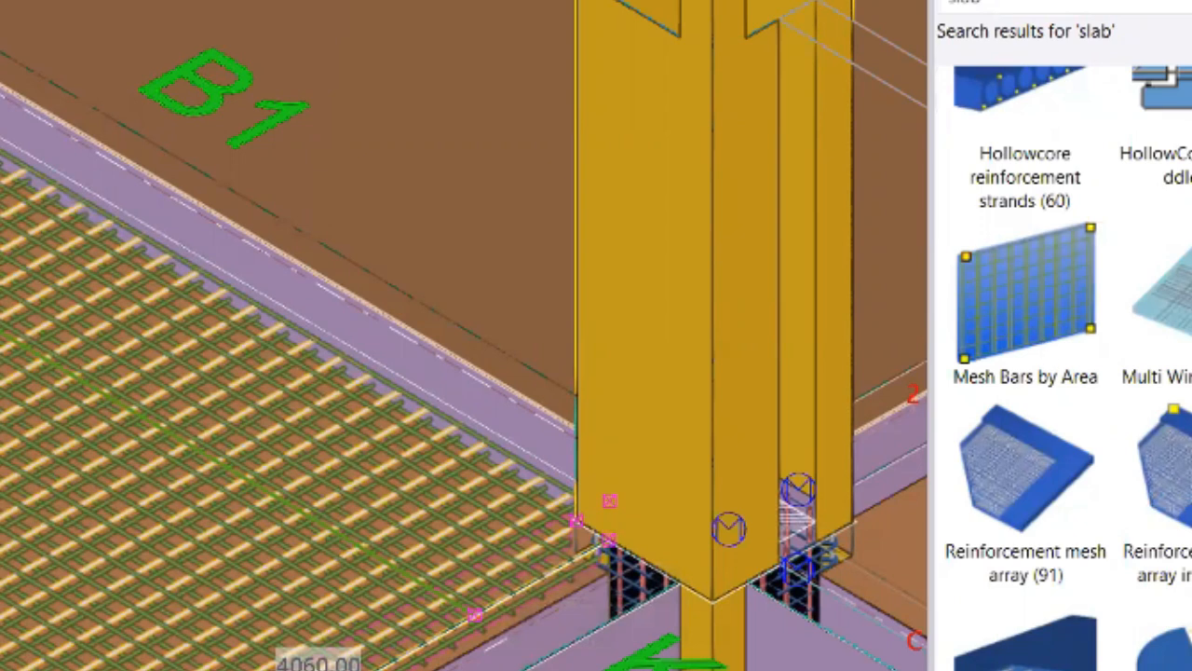
- Examine the slab reinforcement components in the catalog, including the parameters of Slab bars (18)
{"action": "scroll", "coordinate": [1035, 416], "scroll_direction": "down", "scroll_amount": 3}
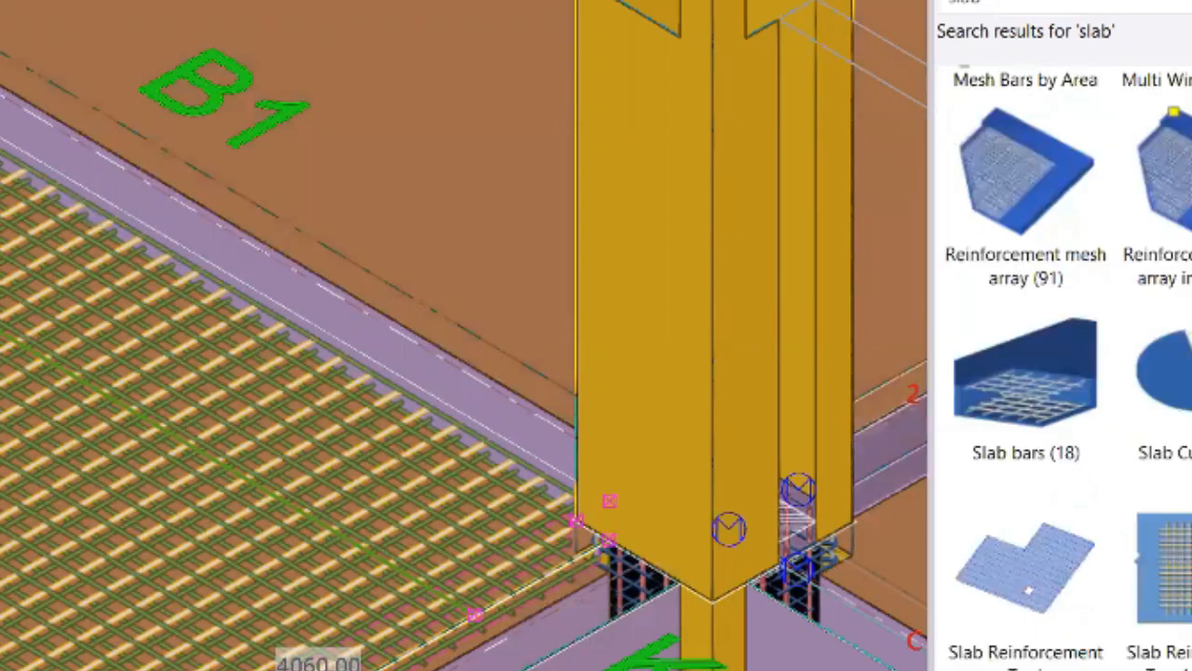
{"action": "scroll", "coordinate": [1035, 415], "scroll_direction": "down", "scroll_amount": 2}
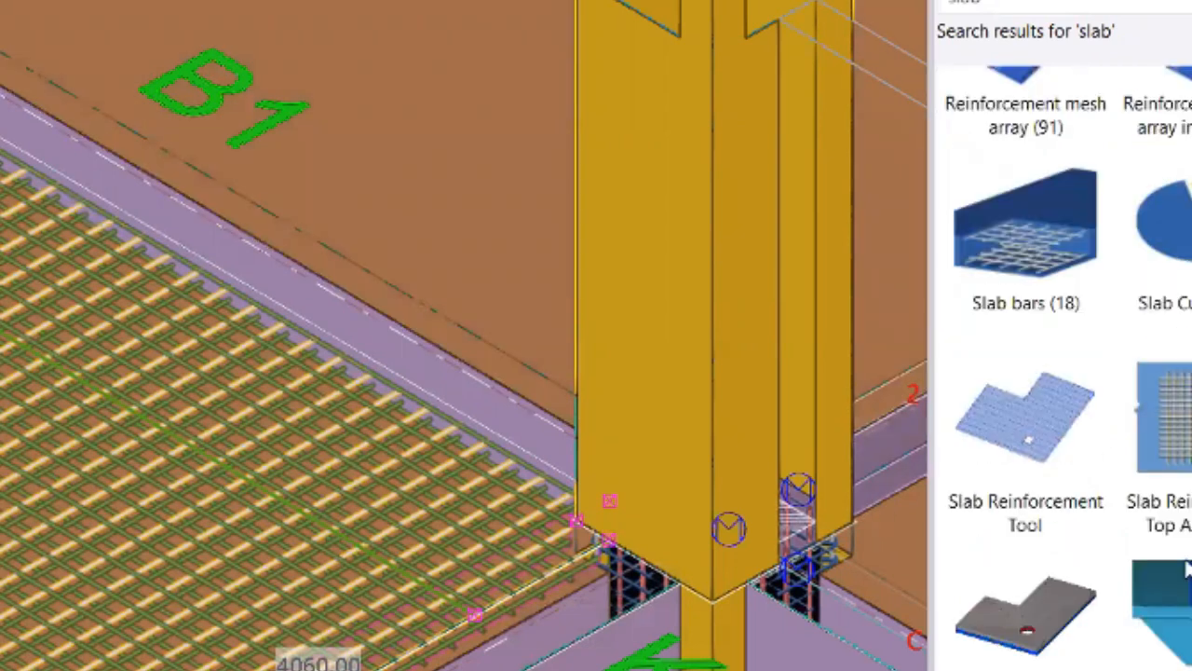
{"action": "scroll", "coordinate": [1189, 578], "scroll_direction": "up", "scroll_amount": 10}
{"action": "scroll", "coordinate": [1190, 578], "scroll_direction": "down", "scroll_amount": 10}
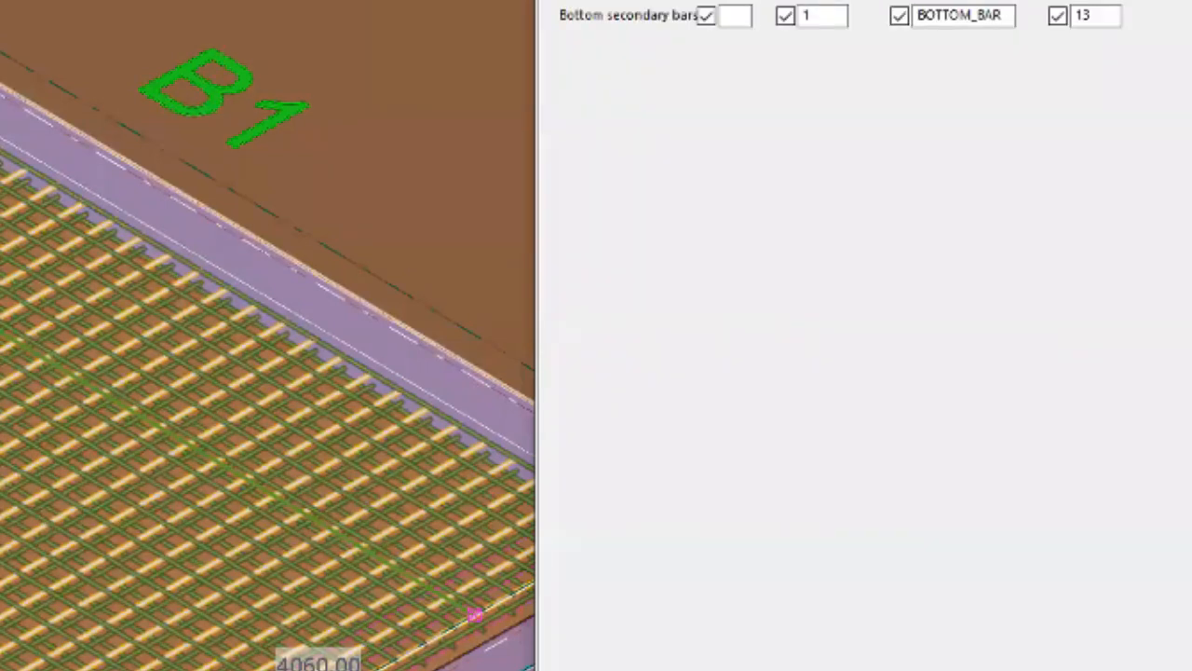
{"action": "left_click_drag", "start_coordinate": [839, 0], "coordinate": [477, 51]}
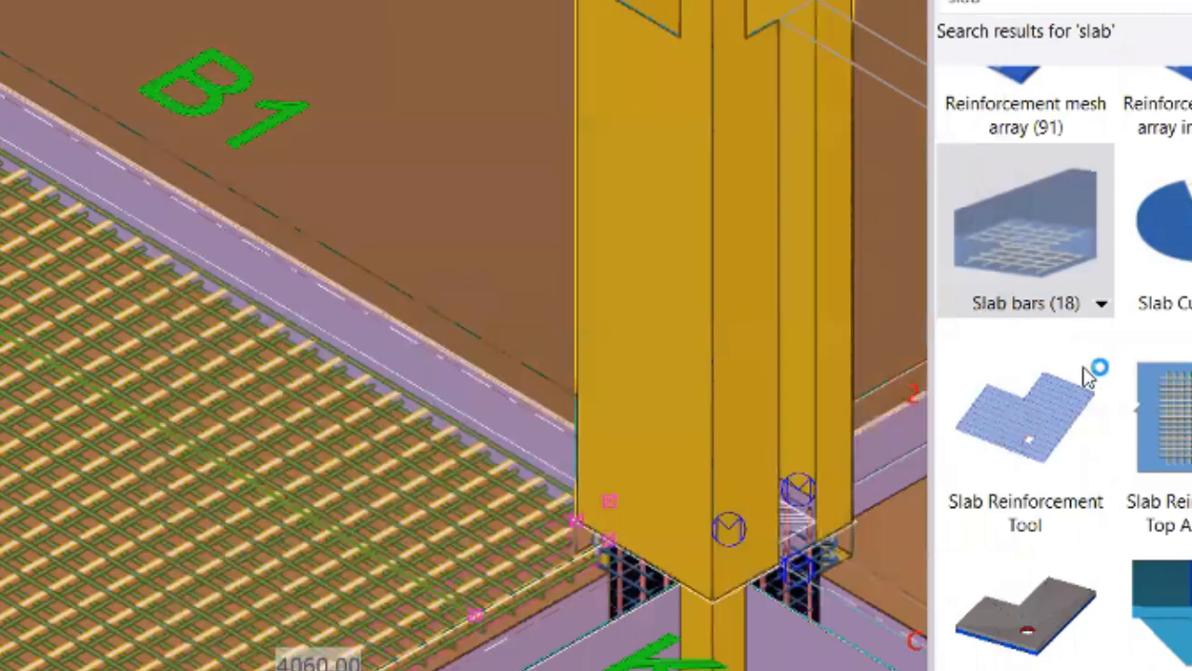
{"action": "scroll", "coordinate": [1061, 354], "scroll_direction": "up", "scroll_amount": 15}
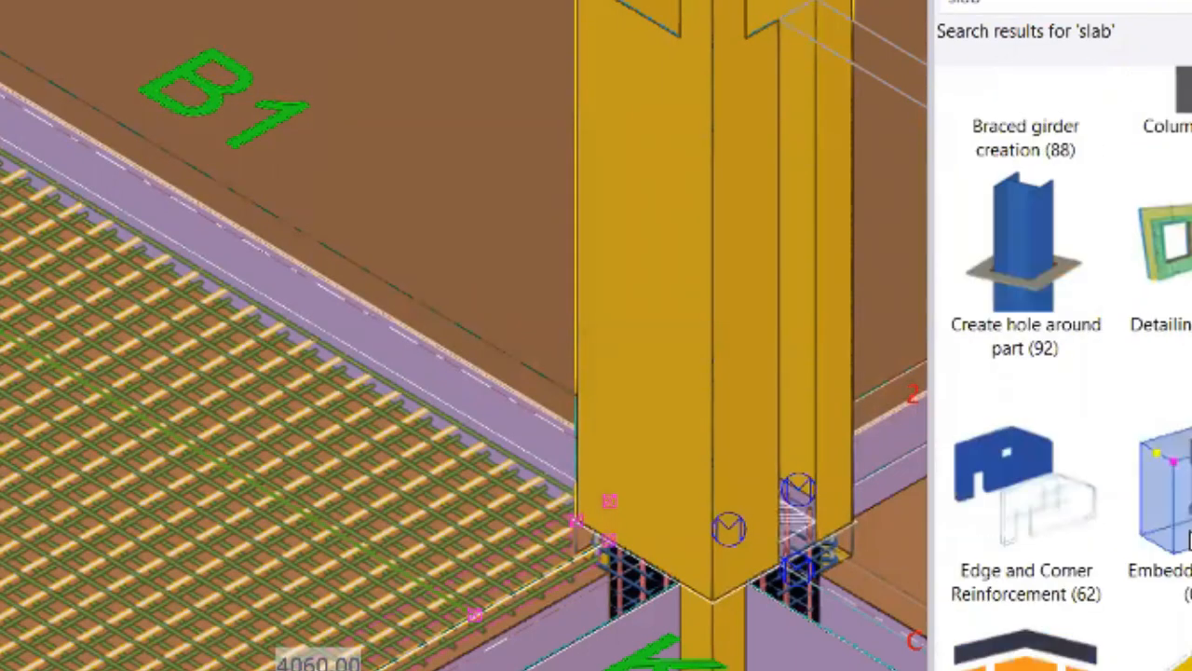
{"action": "scroll", "coordinate": [1025, 233], "scroll_direction": "down", "scroll_amount": 10}
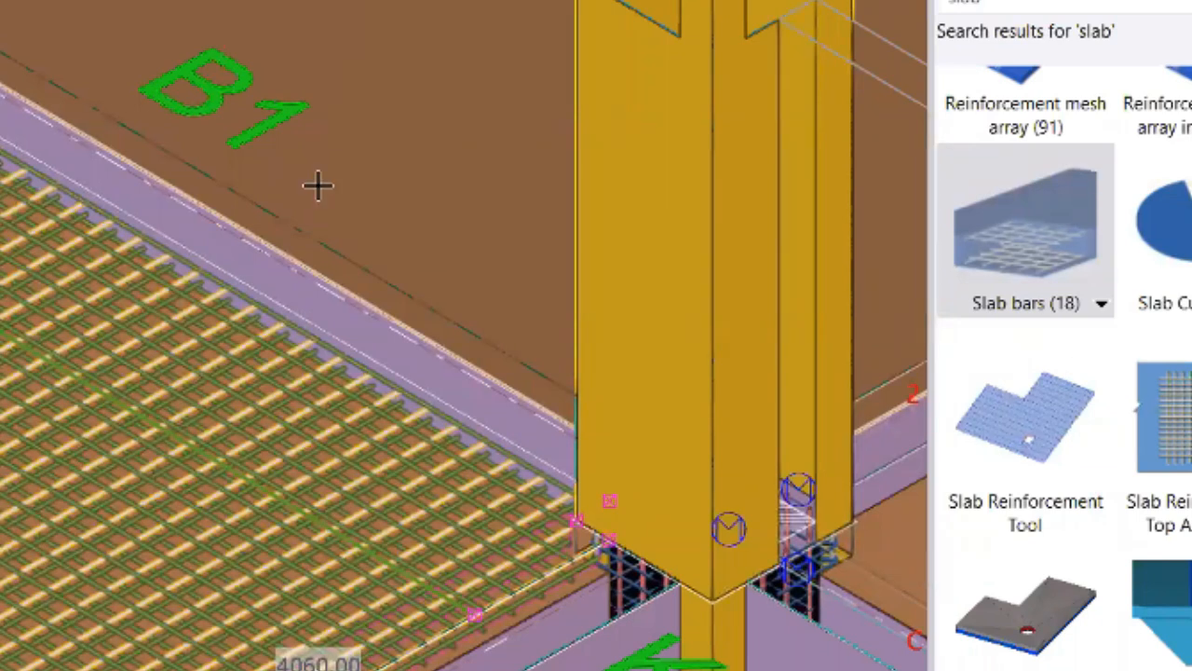
{"action": "scroll", "coordinate": [245, 242], "scroll_direction": "down", "scroll_amount": 5}
{"action": "scroll", "coordinate": [134, 398], "scroll_direction": "up", "scroll_amount": 4}
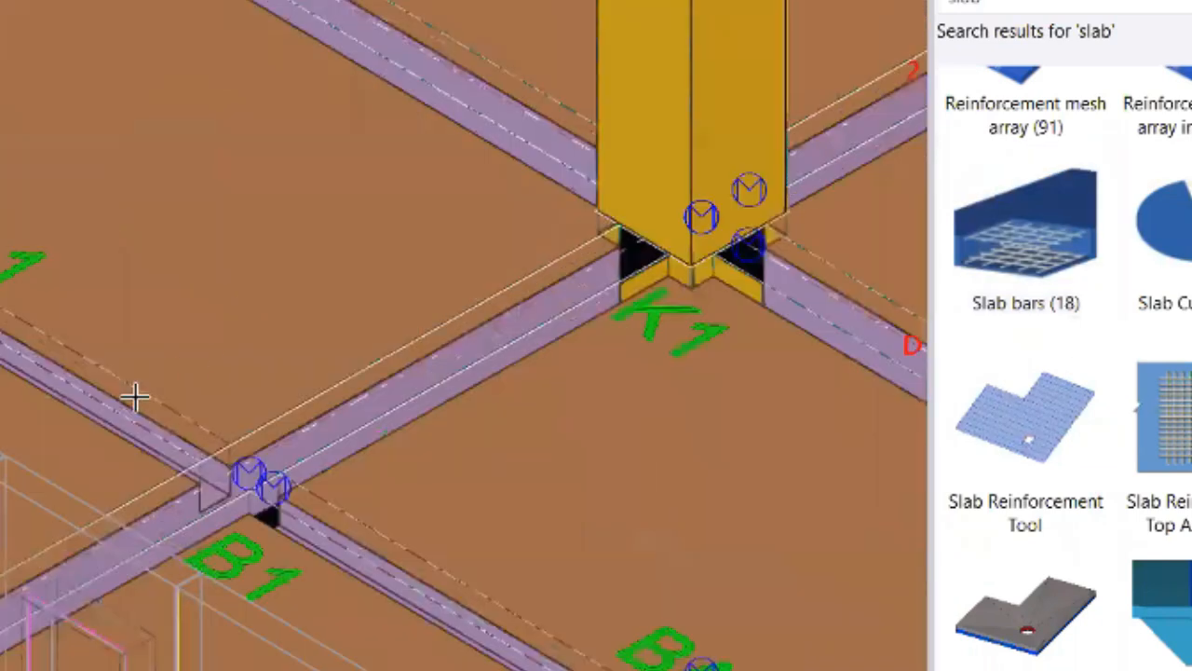
- Pick the floor slab beside the K1 column and open the main and cross bar properties of the slab reinforcement
{"action": "key", "text": "ctrl+4"}
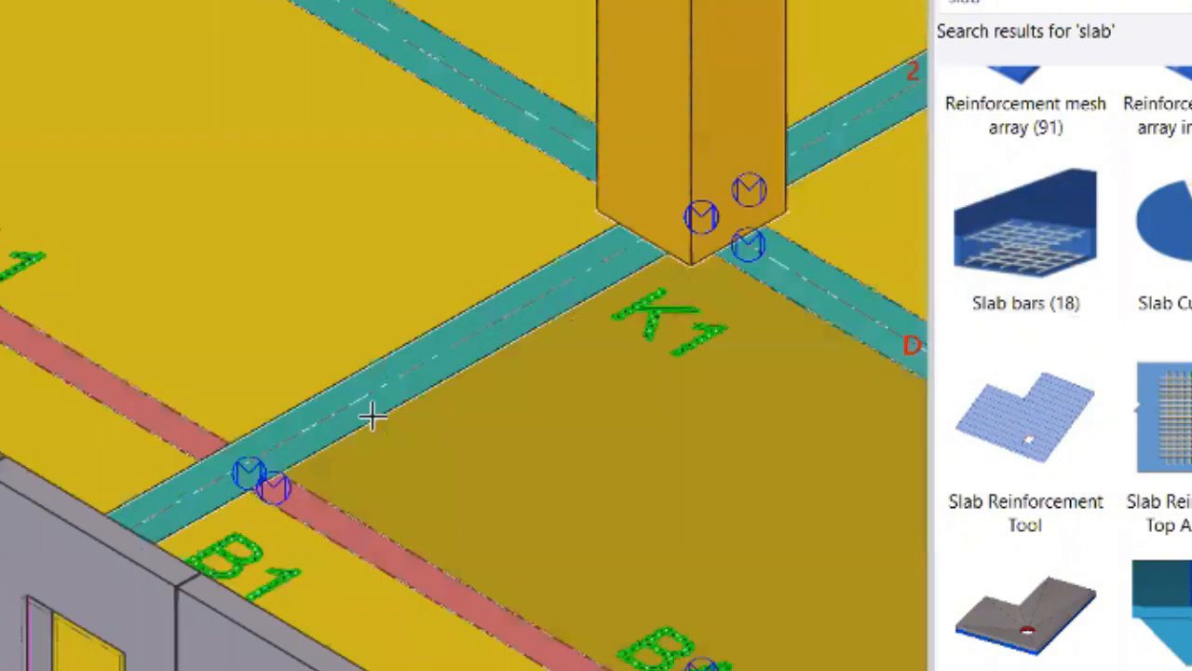
{"action": "left_click", "coordinate": [185, 324]}
{"action": "key", "text": "ctrl+2"}
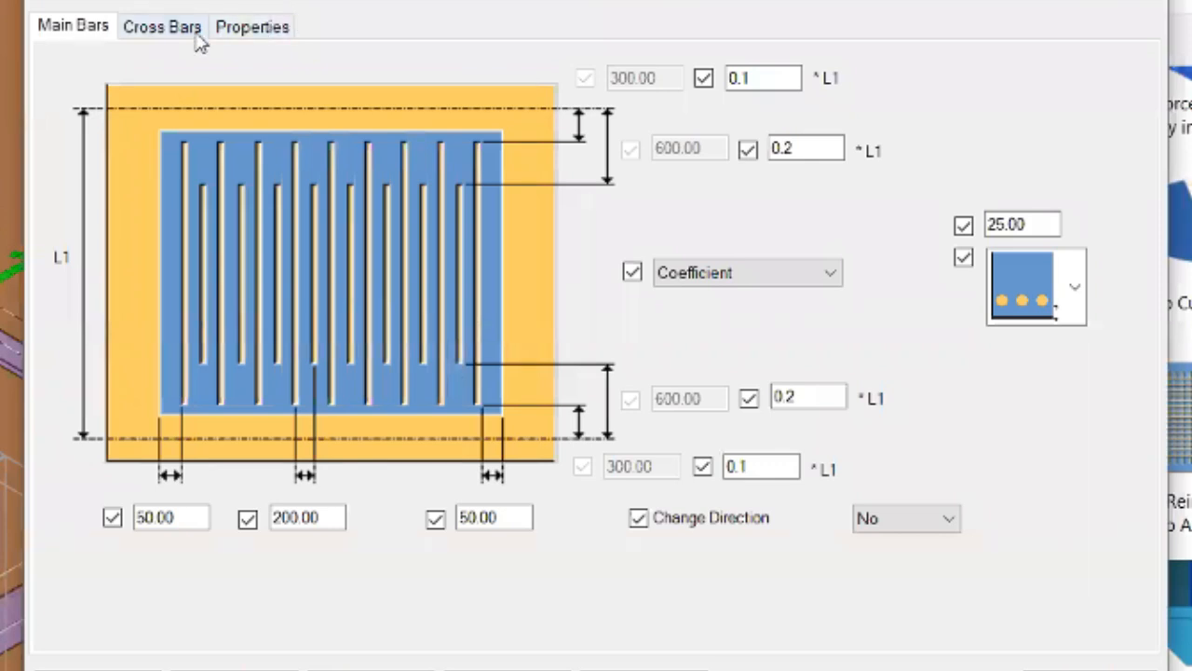
{"action": "left_click", "coordinate": [197, 37]}
{"action": "left_click", "coordinate": [263, 27]}
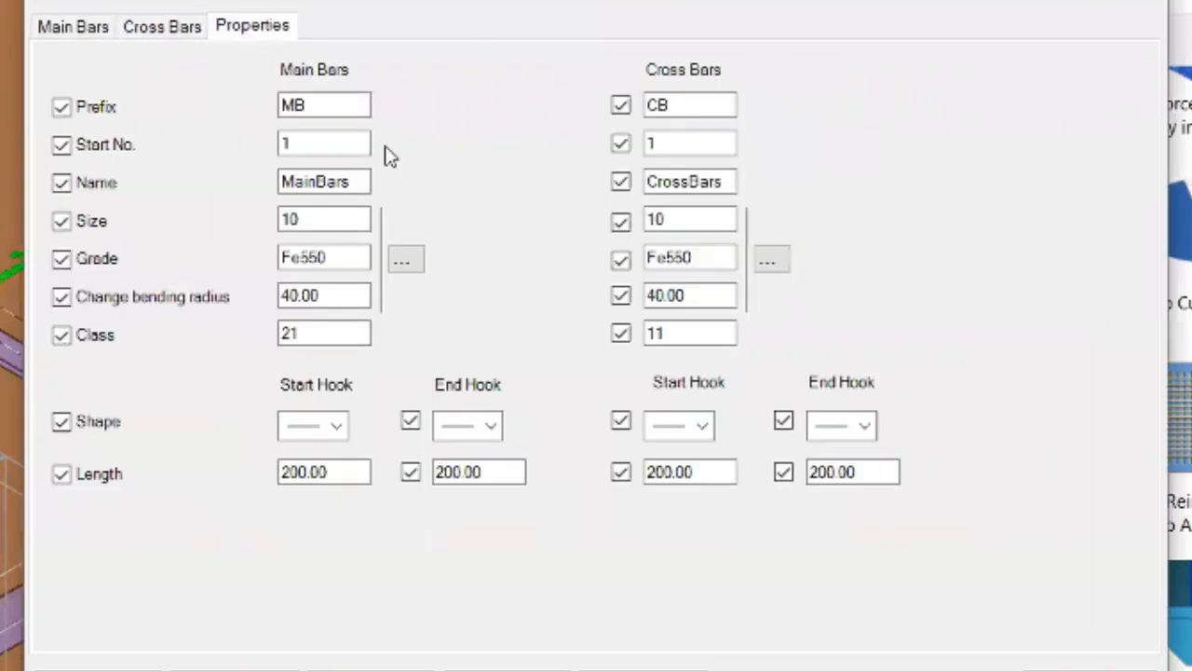
- Set main bars to size 22, SD400, bending radius 70.00 and cross bars to size 22, SD400, bending radius 67.50, and apply the settings
{"action": "left_click", "coordinate": [402, 263]}
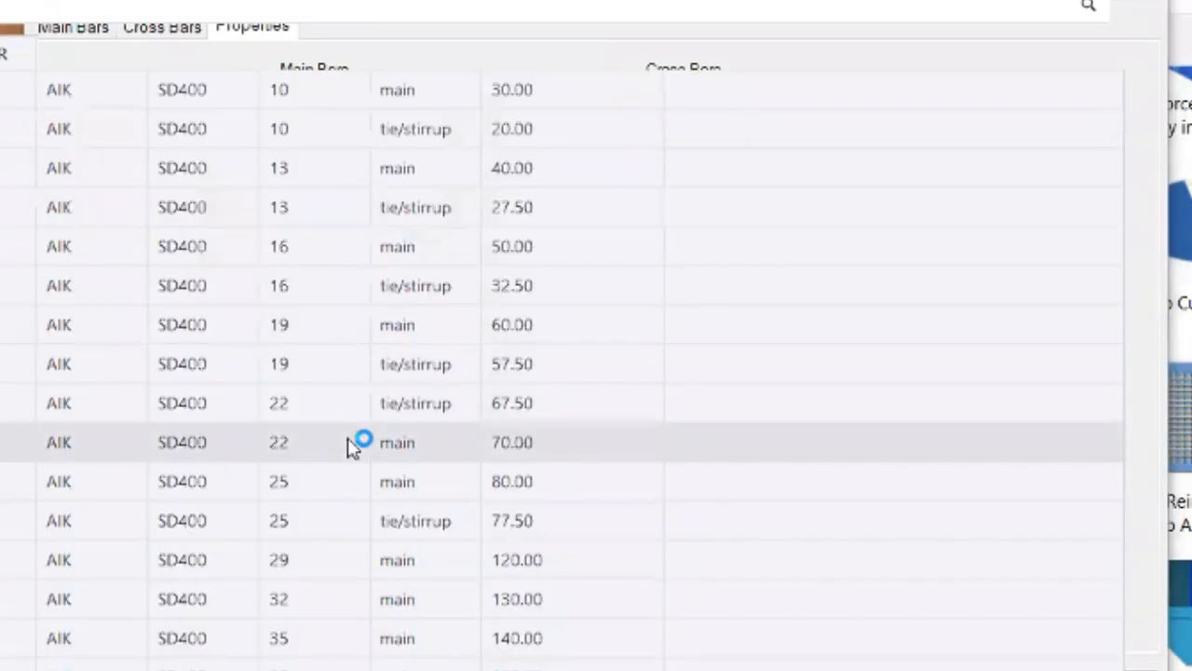
{"action": "double_click", "coordinate": [352, 443]}
{"action": "left_click", "coordinate": [771, 258]}
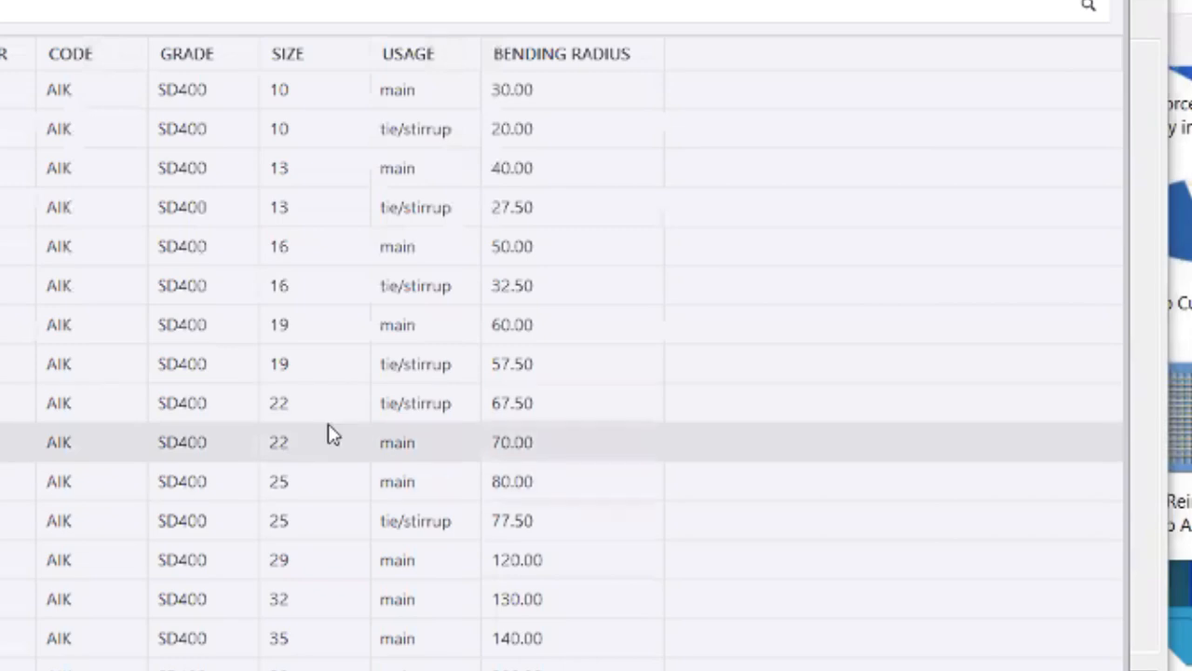
{"action": "double_click", "coordinate": [340, 415]}
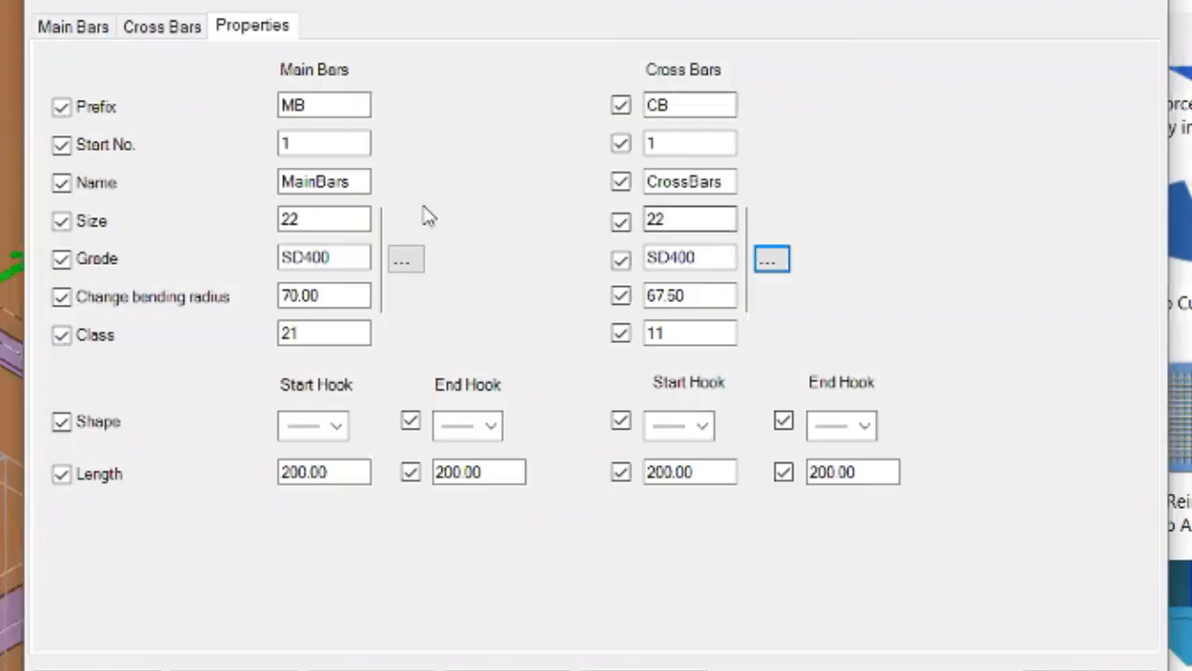
{"action": "left_click", "coordinate": [354, 181]}
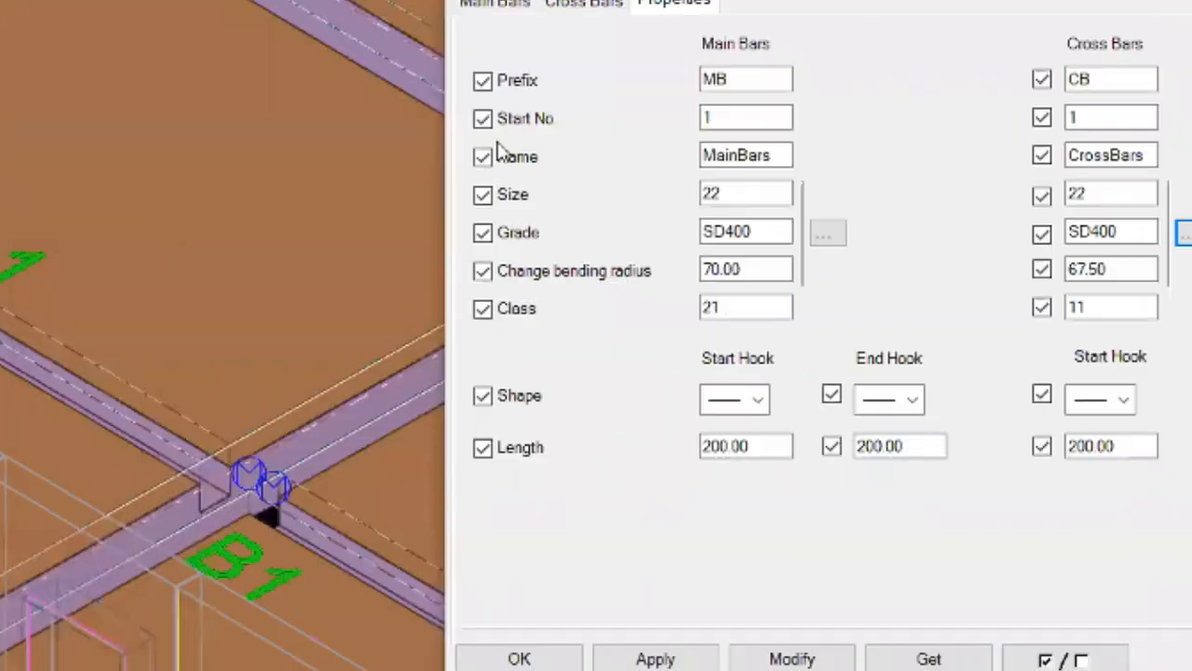
{"action": "left_click", "coordinate": [656, 657]}
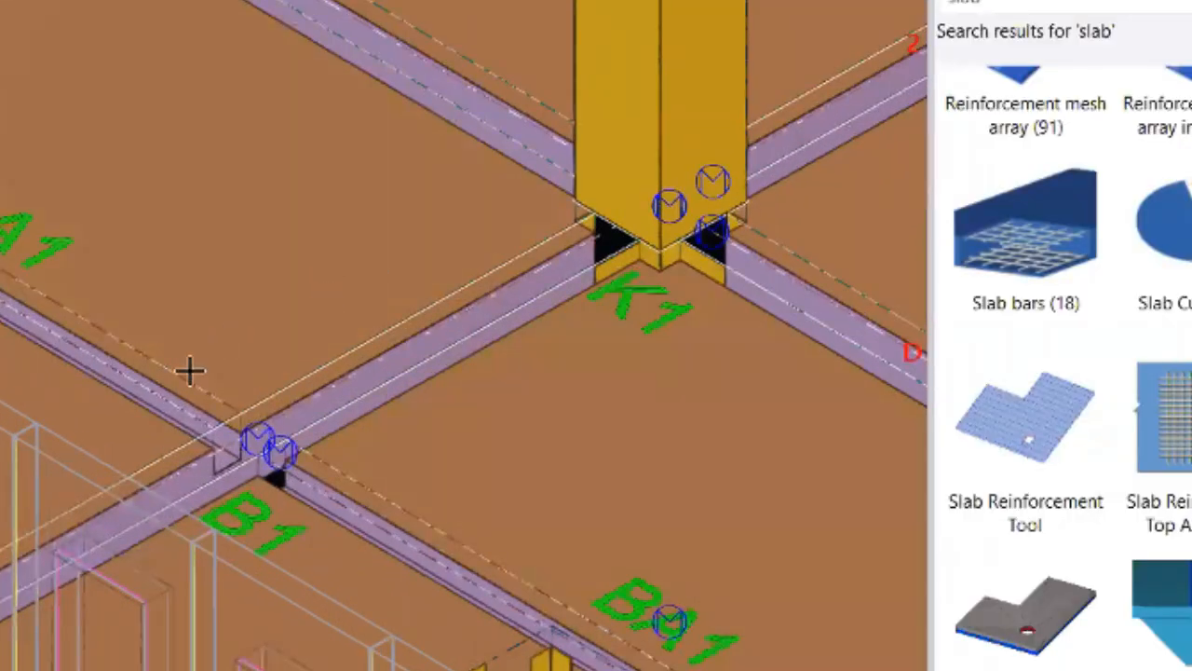
- Try to apply the slab reinforcement to the floor slab next to the K1 column
{"action": "scroll", "coordinate": [195, 373], "scroll_direction": "down", "scroll_amount": 3}
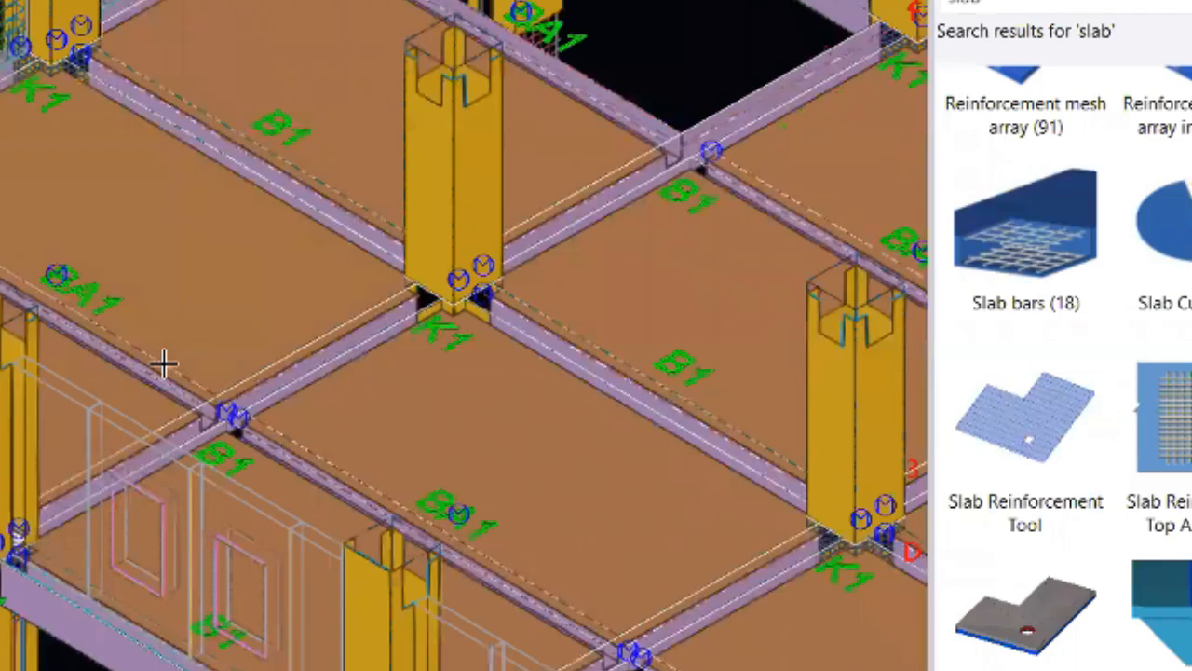
{"action": "scroll", "coordinate": [189, 312], "scroll_direction": "up", "scroll_amount": 5}
{"action": "right_click", "coordinate": [215, 387]}
{"action": "key", "text": "Escape"}
{"action": "scroll", "coordinate": [264, 457], "scroll_direction": "up", "scroll_amount": 6}
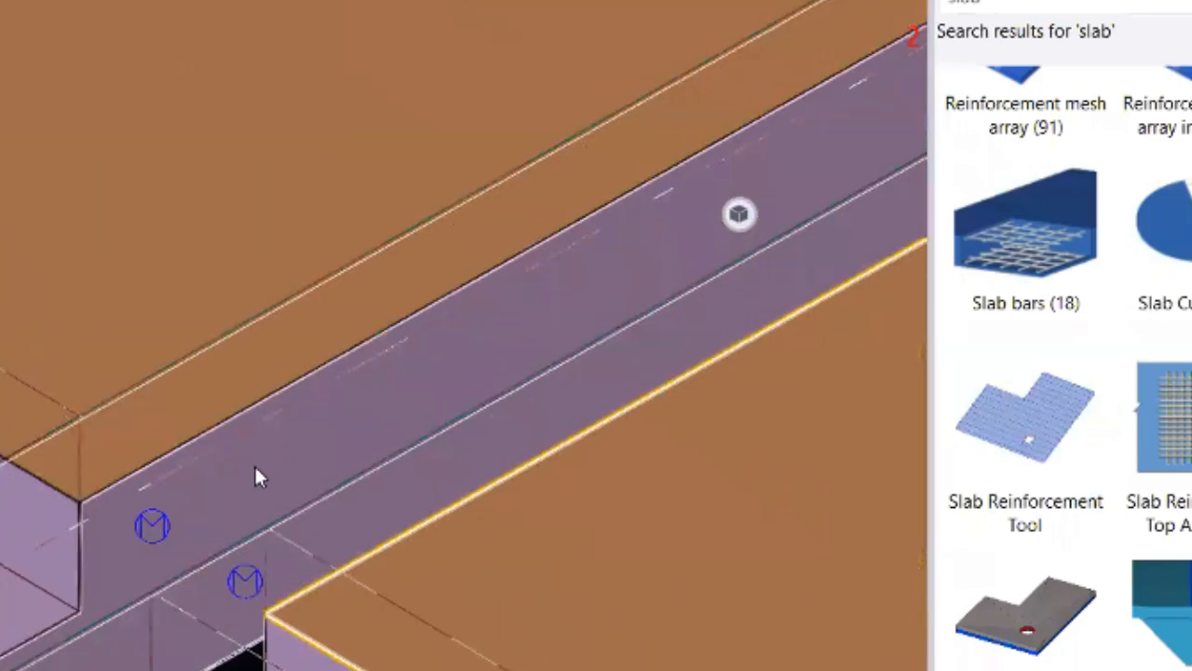
{"action": "scroll", "coordinate": [244, 498], "scroll_direction": "down", "scroll_amount": 5}
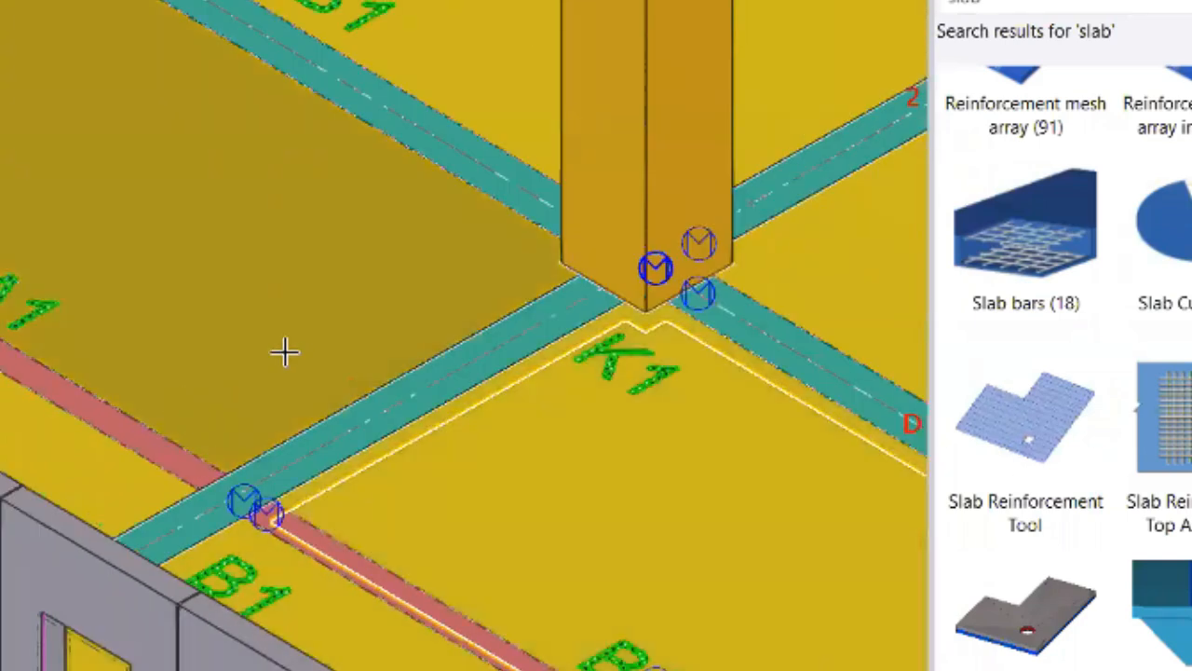
{"action": "key", "text": "ctrl+1"}
{"action": "key", "text": "ctrl+2"}
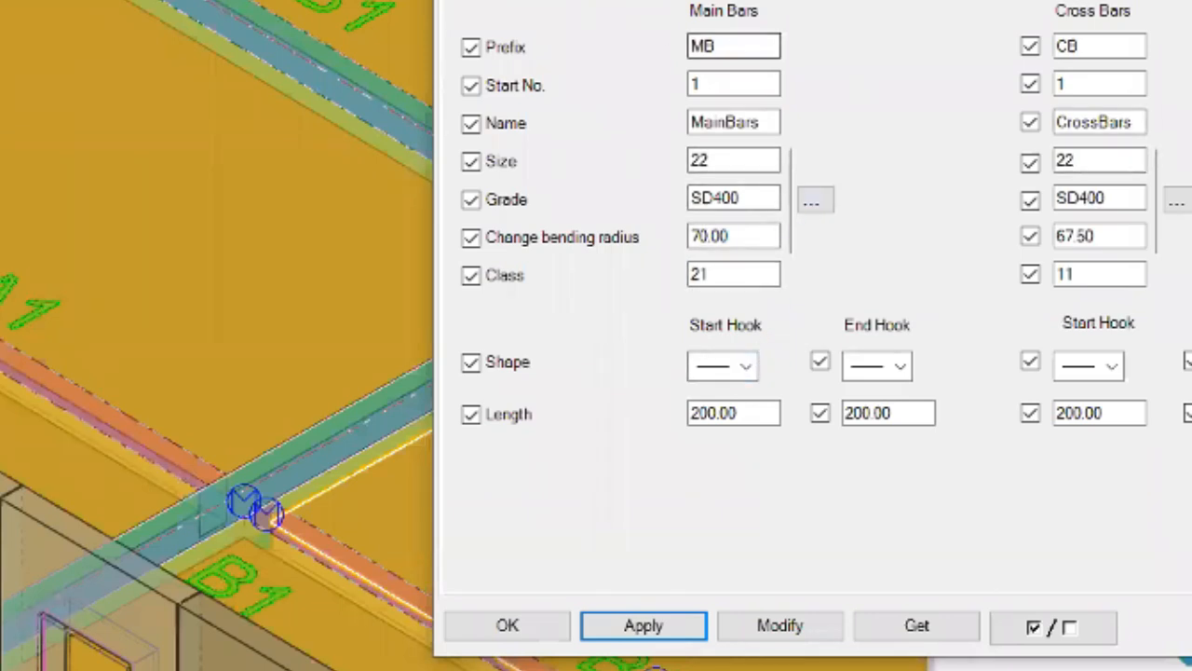
- Examine the main bar offsets, spacing and direction settings together with the floor slabs around the K1 columns
{"action": "left_click", "coordinate": [694, 2]}
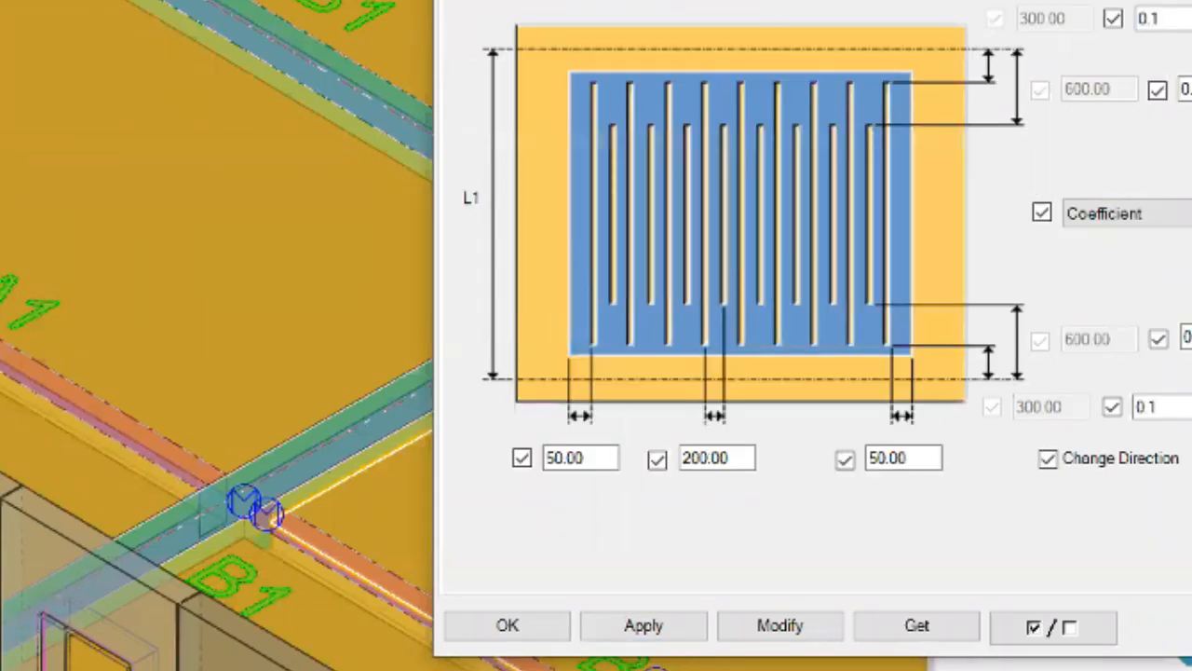
{"action": "left_click", "coordinate": [736, 2]}
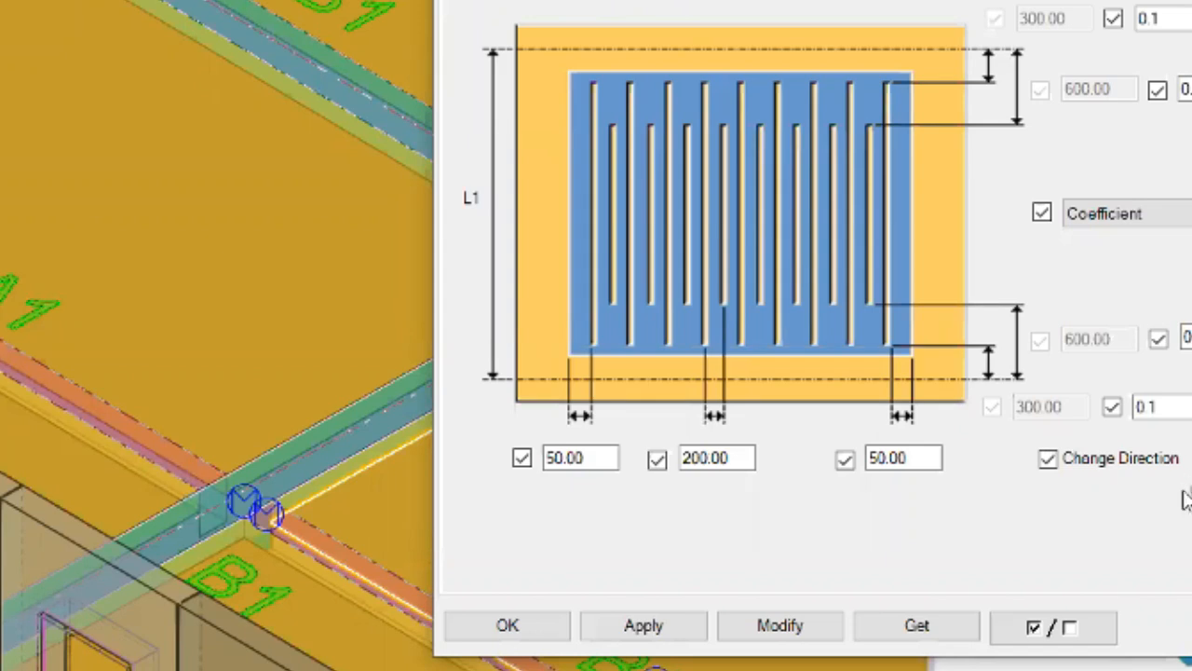
{"action": "scroll", "coordinate": [101, 425], "scroll_direction": "down", "scroll_amount": 6}
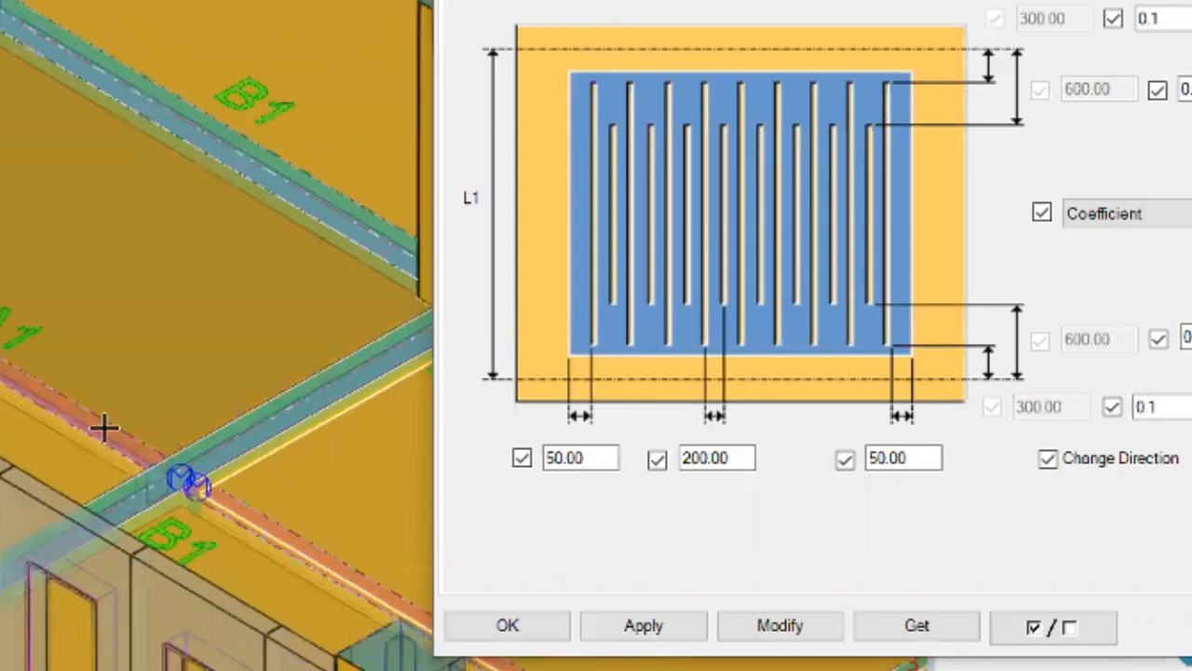
{"action": "scroll", "coordinate": [59, 475], "scroll_direction": "down", "scroll_amount": 2}
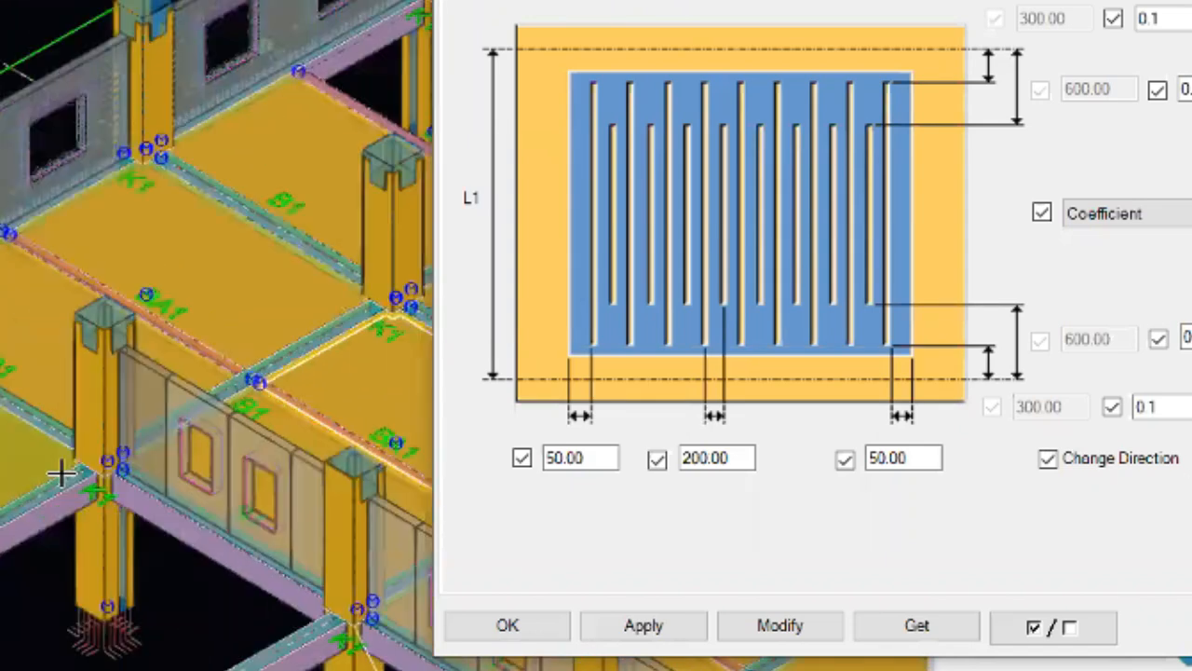
{"action": "scroll", "coordinate": [8, 546], "scroll_direction": "up", "scroll_amount": 4}
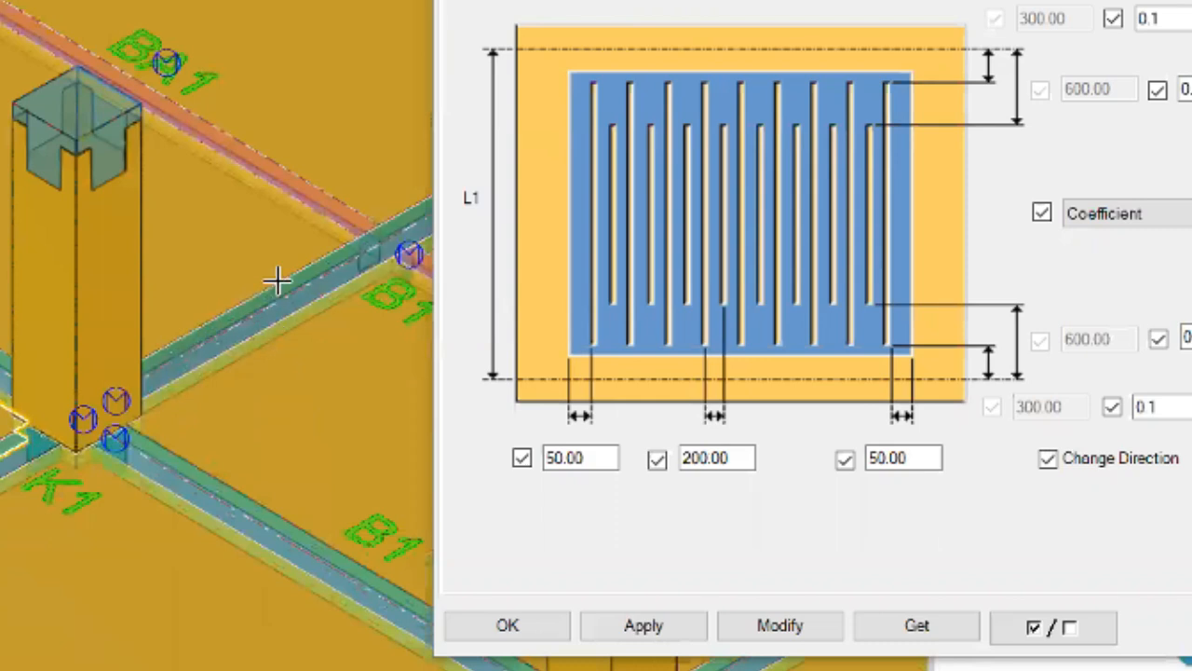
{"action": "middle_click_drag", "start_coordinate": [250, 345], "coordinate": [107, 580]}
{"action": "scroll", "coordinate": [177, 472], "scroll_direction": "down", "scroll_amount": 2}
{"action": "scroll", "coordinate": [37, 596], "scroll_direction": "up", "scroll_amount": 2}
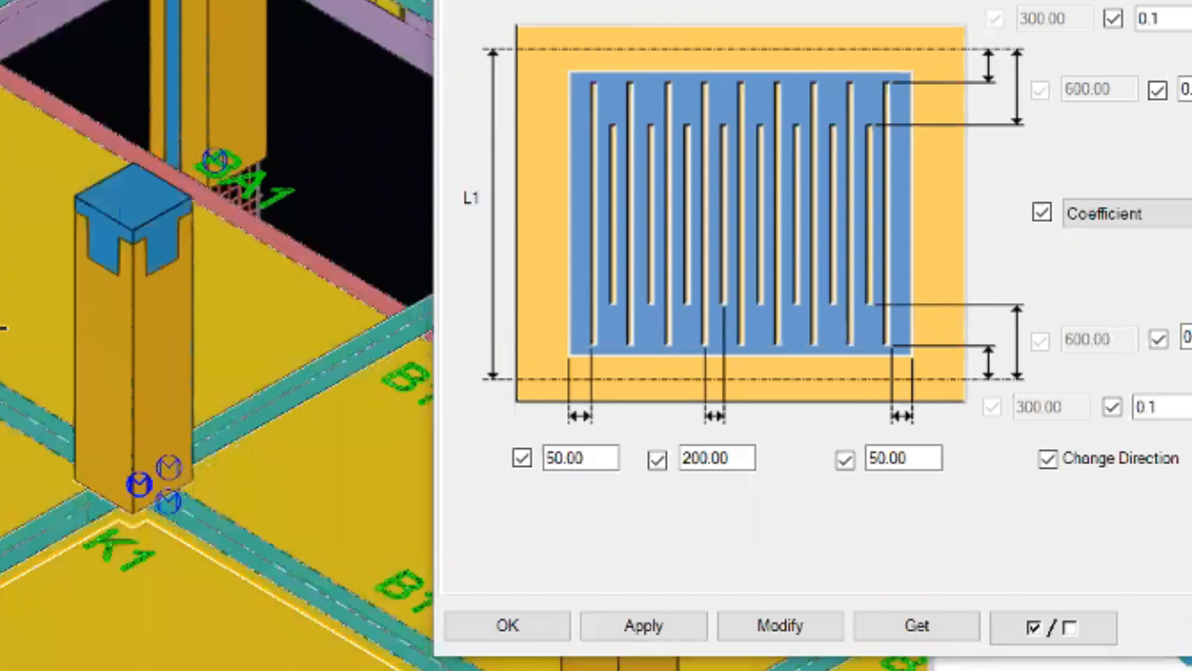
- Reapply the properties of the PLAN +4000 view and confirm the slab reinforcement settings
{"action": "key", "text": "shift+1"}
{"action": "scroll", "coordinate": [1, 326], "scroll_direction": "up", "scroll_amount": 2}
{"action": "scroll", "coordinate": [1, 326], "scroll_direction": "down", "scroll_amount": 3}
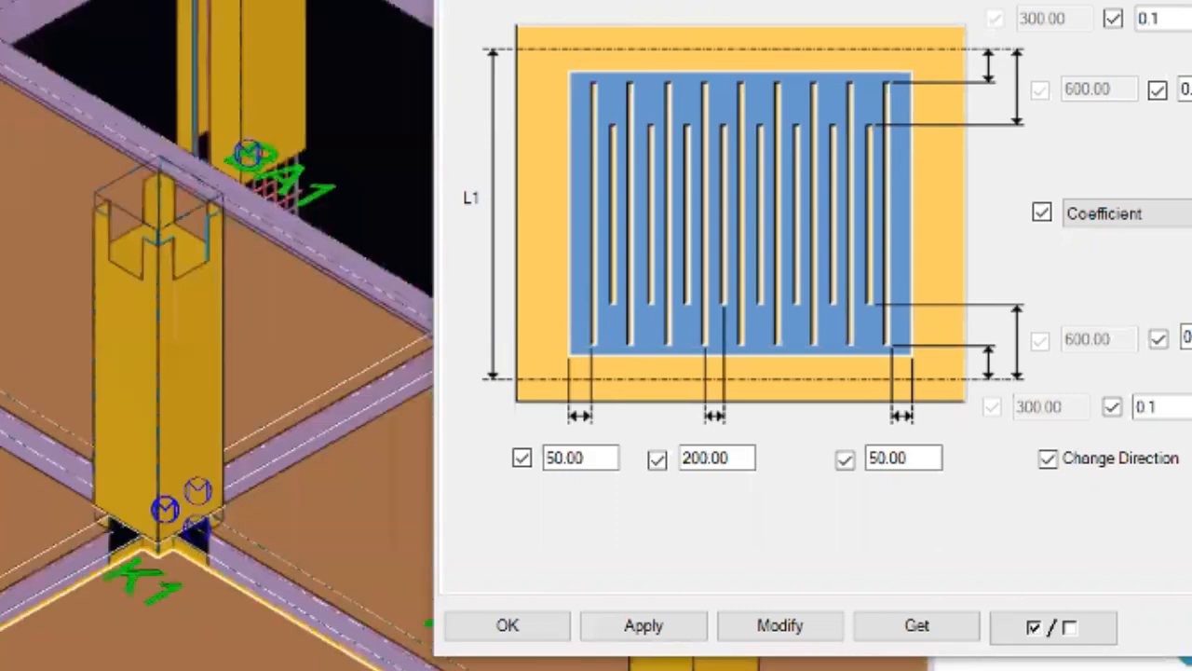
{"action": "right_click", "coordinate": [1, 196]}
{"action": "left_click", "coordinate": [3, 224]}
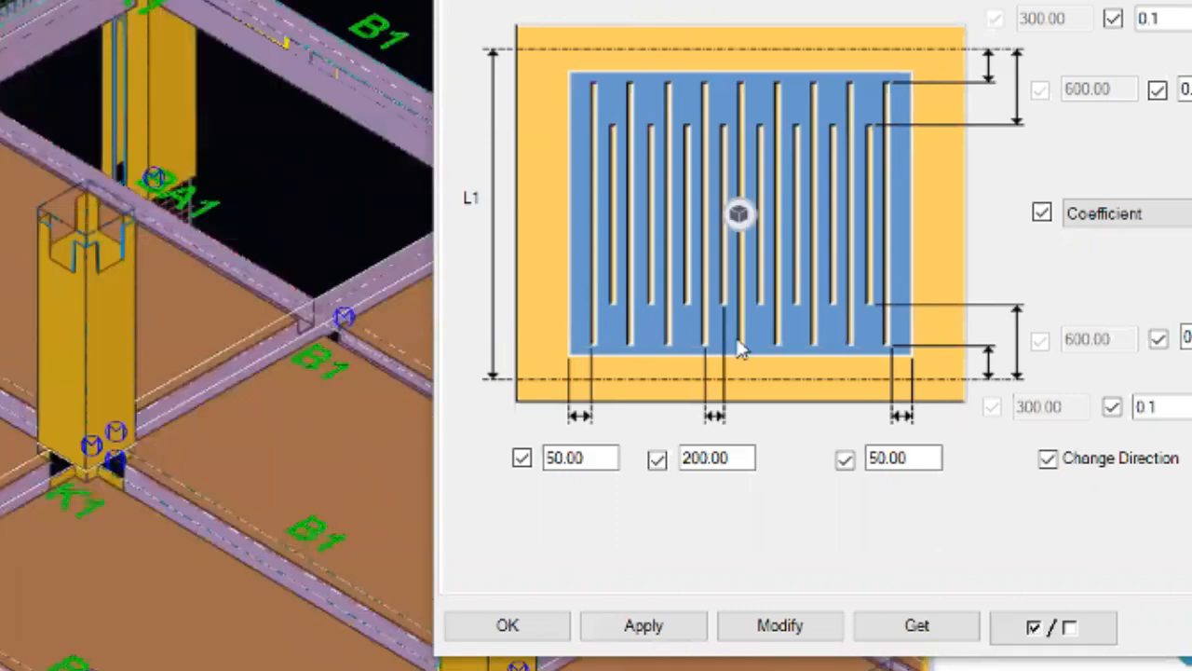
{"action": "double_click", "coordinate": [173, 38]}
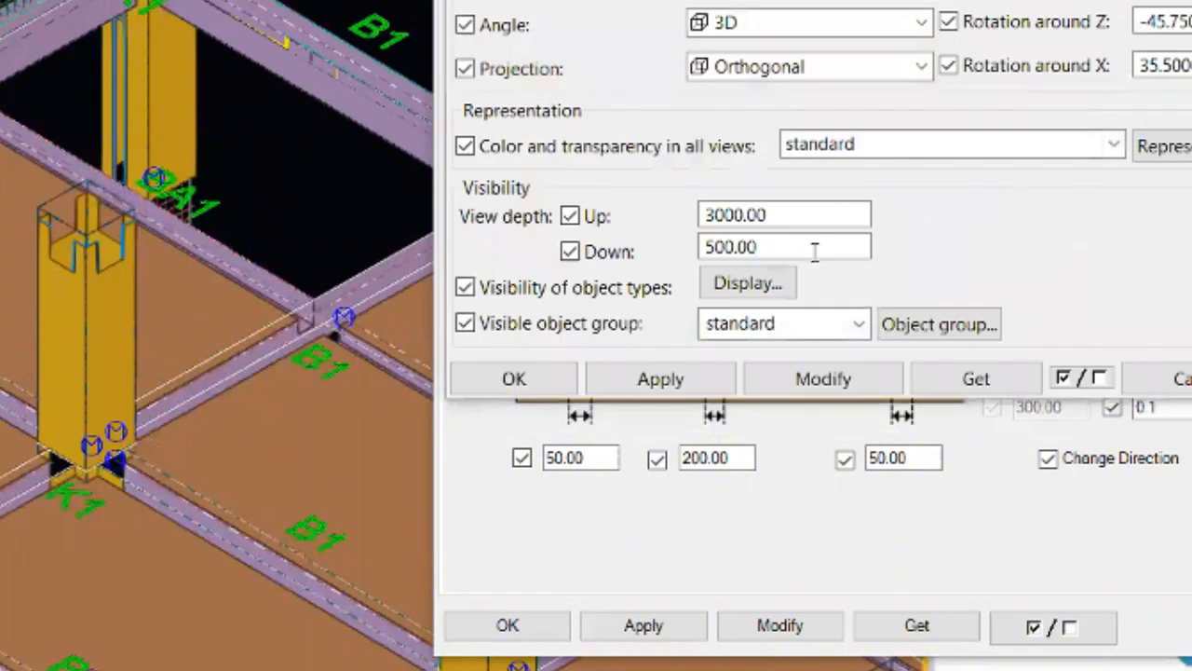
{"action": "left_click", "coordinate": [799, 375]}
{"action": "left_click", "coordinate": [558, 380]}
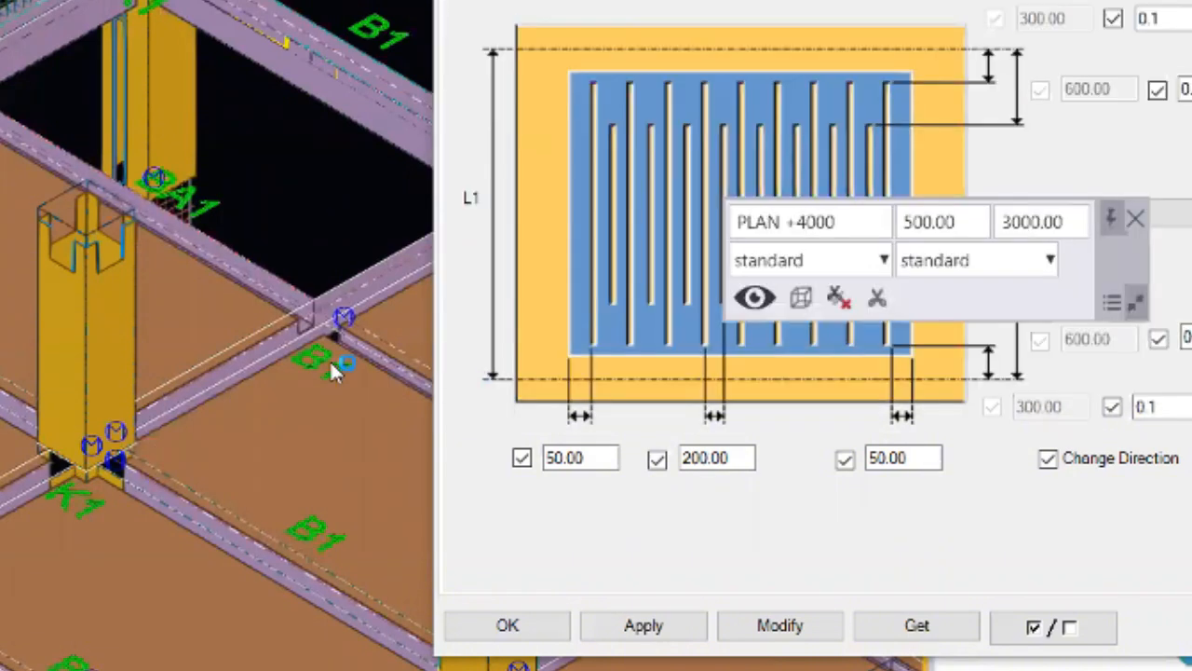
{"action": "scroll", "coordinate": [101, 260], "scroll_direction": "down", "scroll_amount": 2}
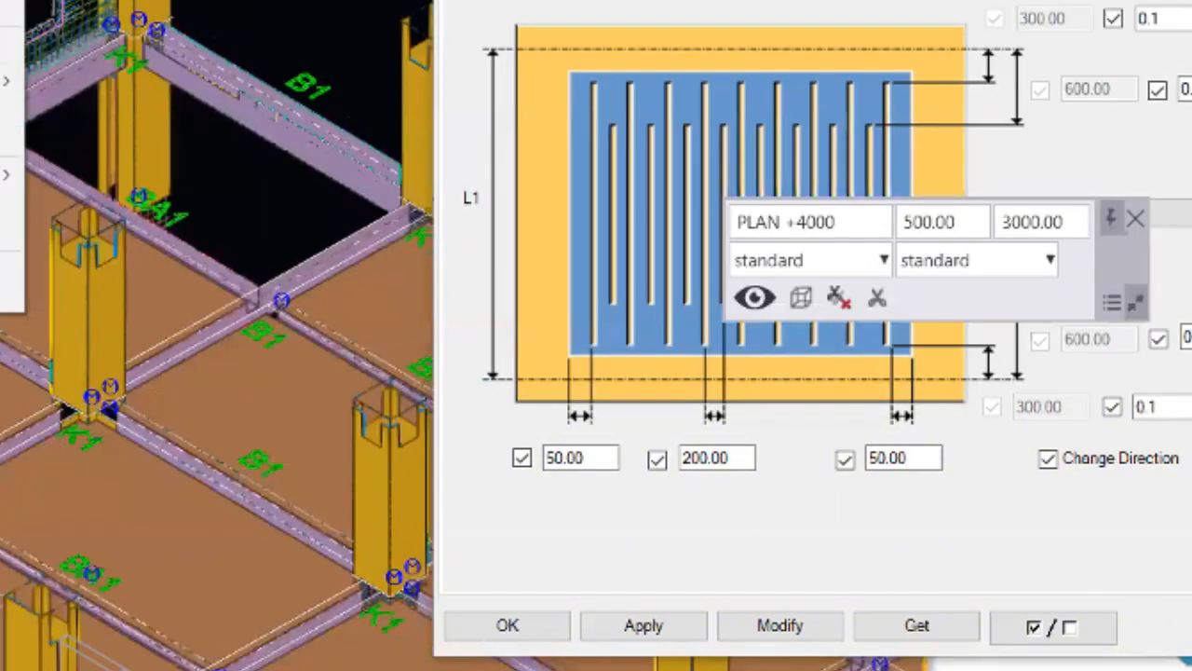
{"action": "scroll", "coordinate": [42, 287], "scroll_direction": "up", "scroll_amount": 2}
{"action": "left_click", "coordinate": [522, 621]}
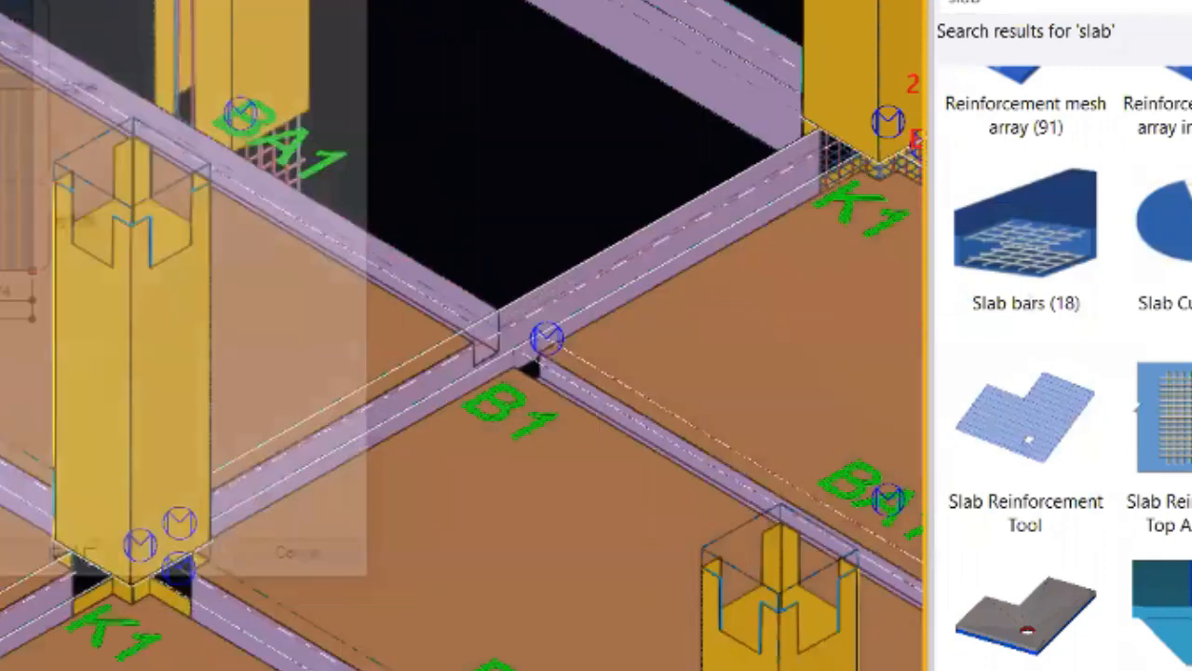
{"action": "scroll", "coordinate": [1062, 373], "scroll_direction": "up", "scroll_amount": 2}
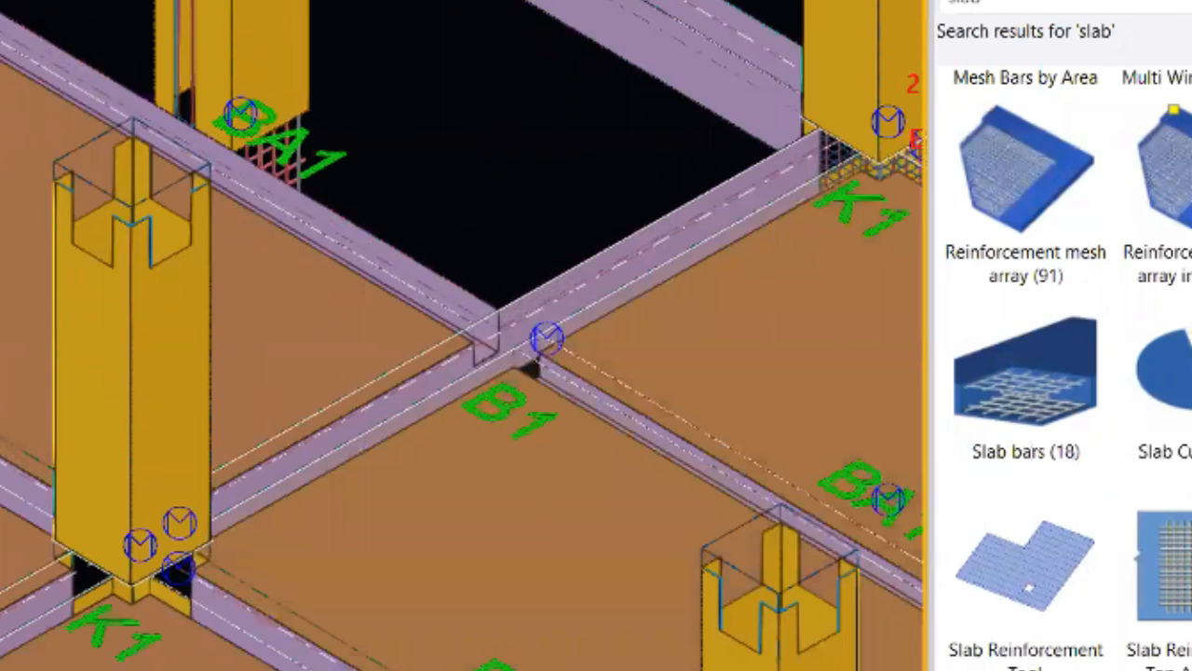
{"action": "scroll", "coordinate": [123, 331], "scroll_direction": "down", "scroll_amount": 2}
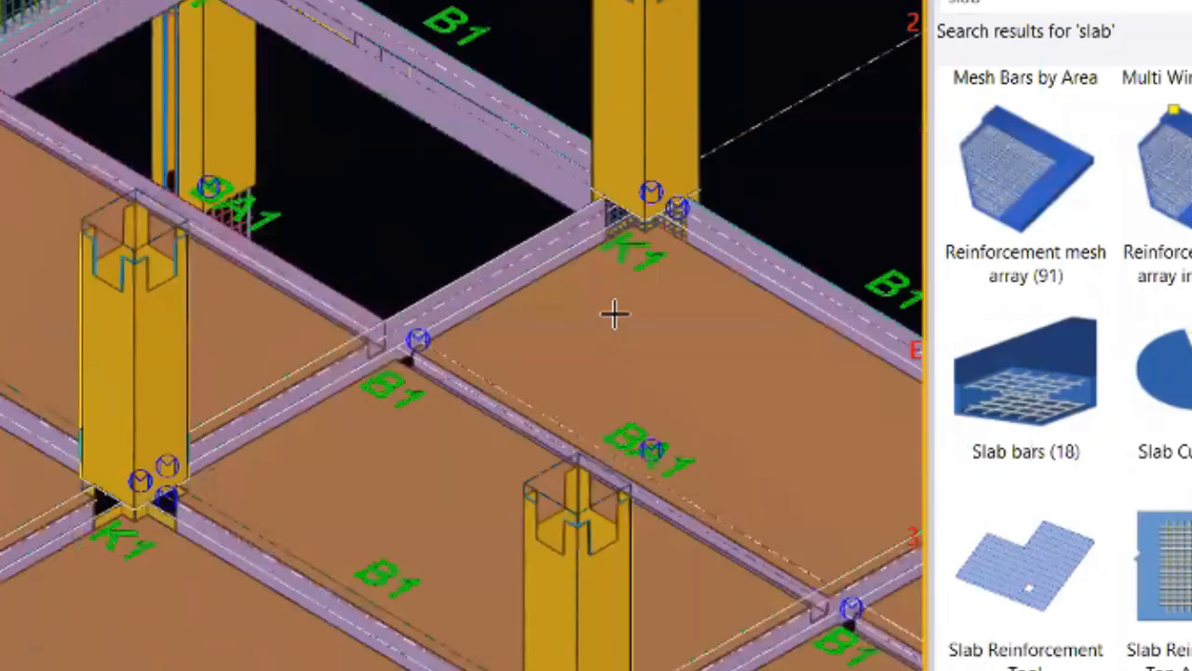
{"action": "middle_click_drag", "start_coordinate": [615, 314], "coordinate": [413, 227]}
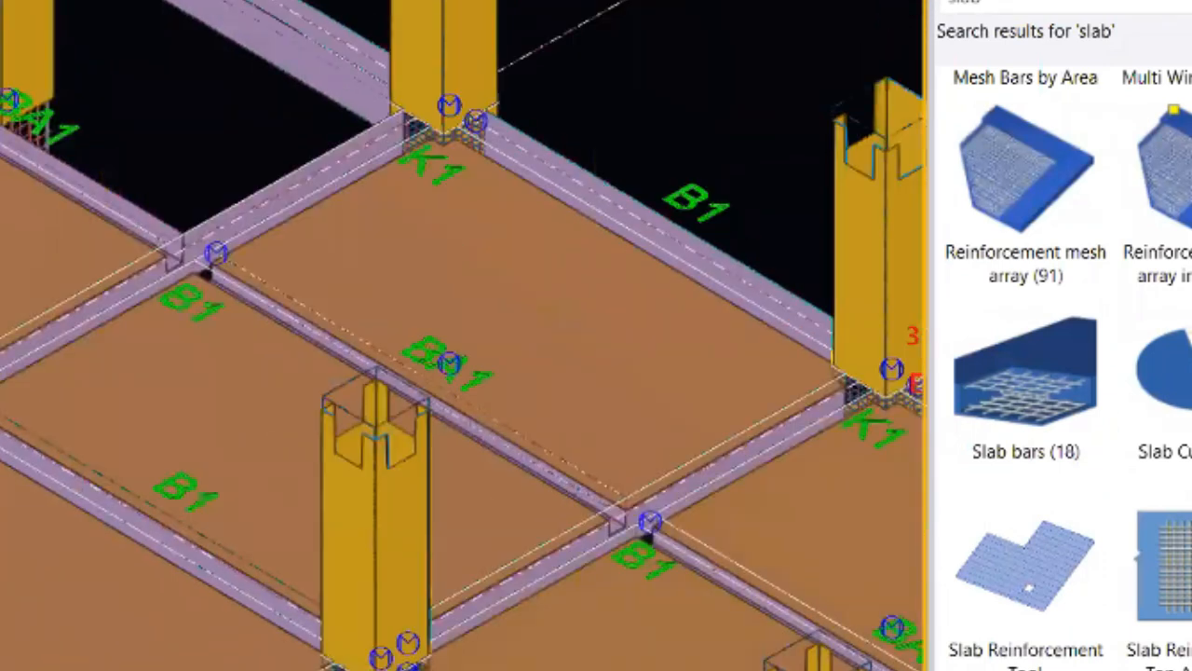
{"action": "scroll", "coordinate": [4, 449], "scroll_direction": "down", "scroll_amount": 1}
{"action": "middle_click_drag", "start_coordinate": [2, 451], "coordinate": [42, 418]}
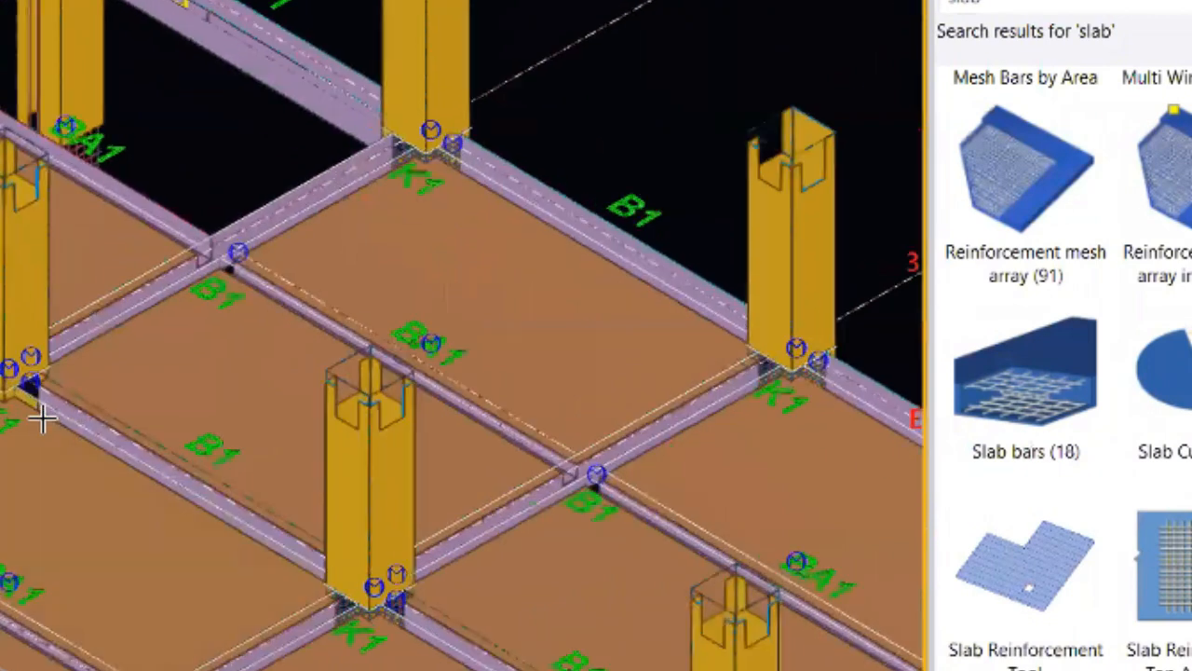
- Examine the floor slabs, B1 beams and K1 columns in the rendered display
{"action": "scroll", "coordinate": [54, 417], "scroll_direction": "up", "scroll_amount": 1}
{"action": "key", "text": "ctrl+4"}
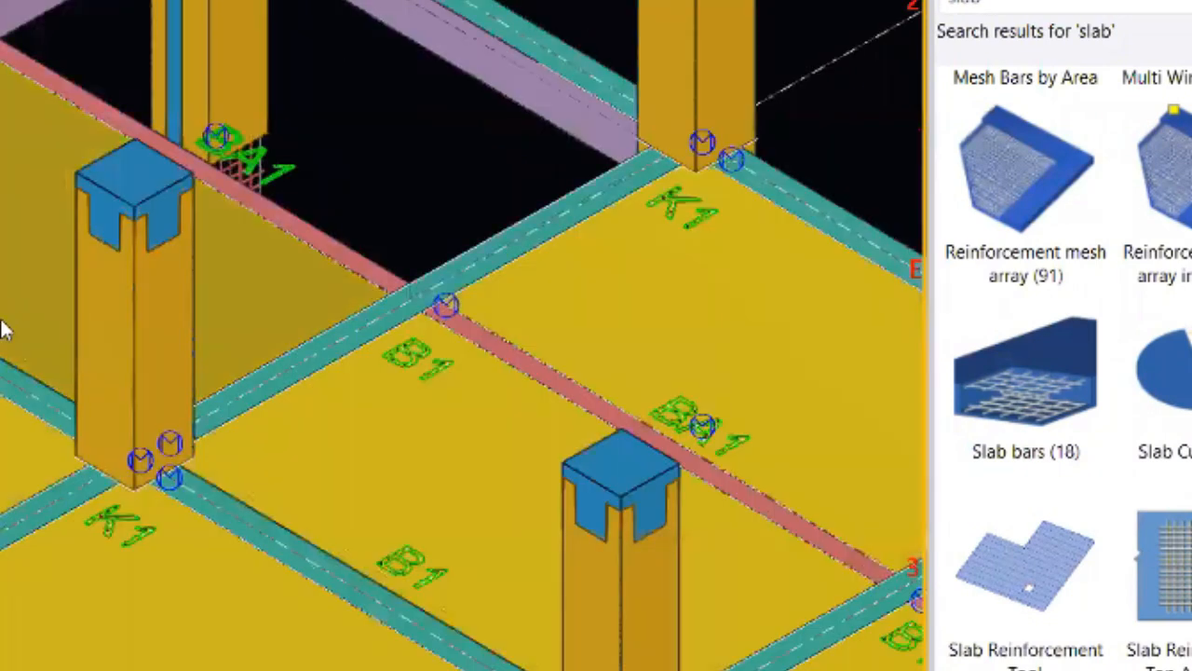
{"action": "middle_click_drag", "start_coordinate": [83, 546], "coordinate": [232, 487]}
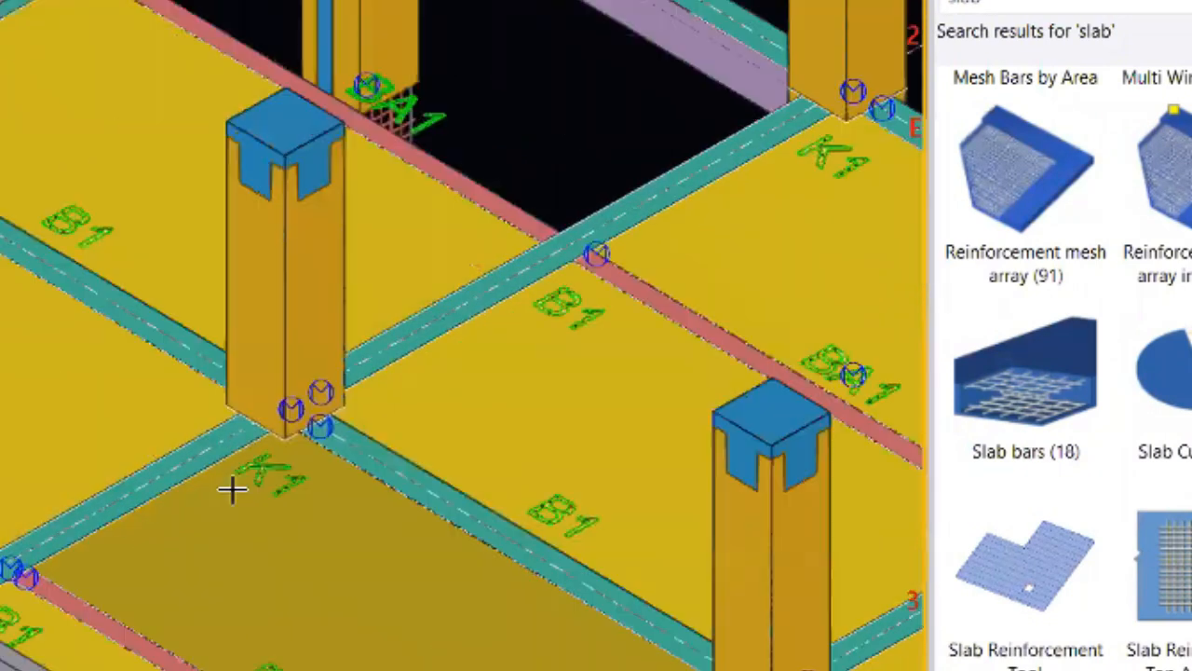
{"action": "scroll", "coordinate": [420, 339], "scroll_direction": "up", "scroll_amount": 1}
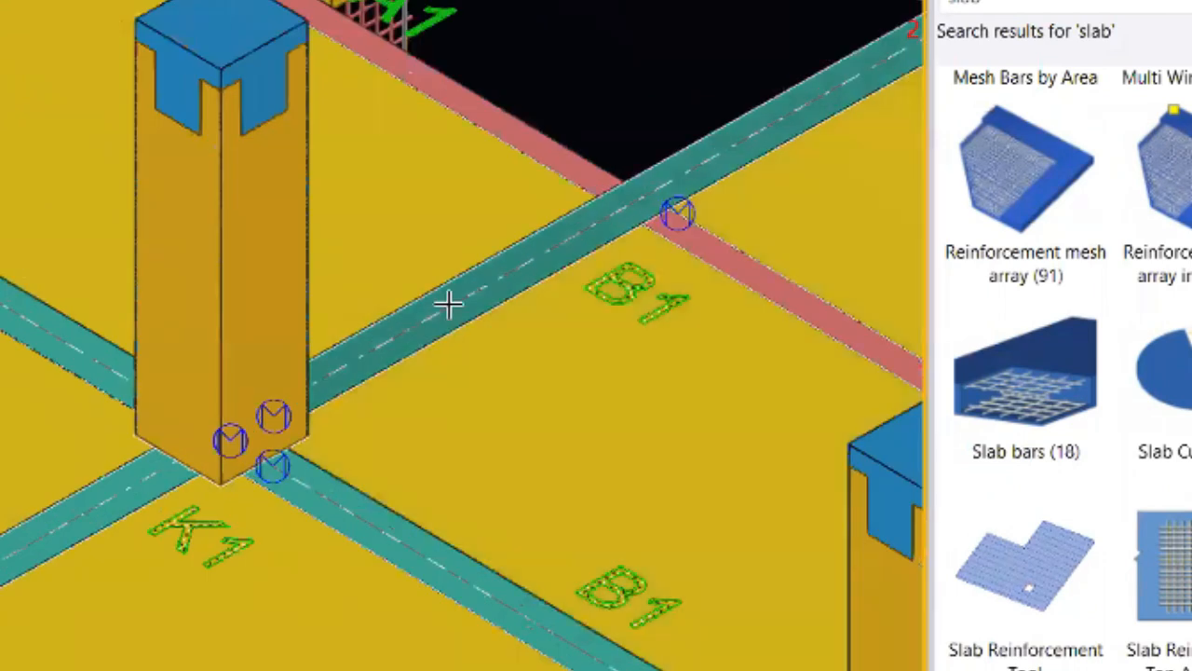
{"action": "scroll", "coordinate": [425, 327], "scroll_direction": "down", "scroll_amount": 1}
{"action": "middle_click_drag", "start_coordinate": [408, 327], "coordinate": [375, 438]}
{"action": "scroll", "coordinate": [384, 270], "scroll_direction": "down", "scroll_amount": 1}
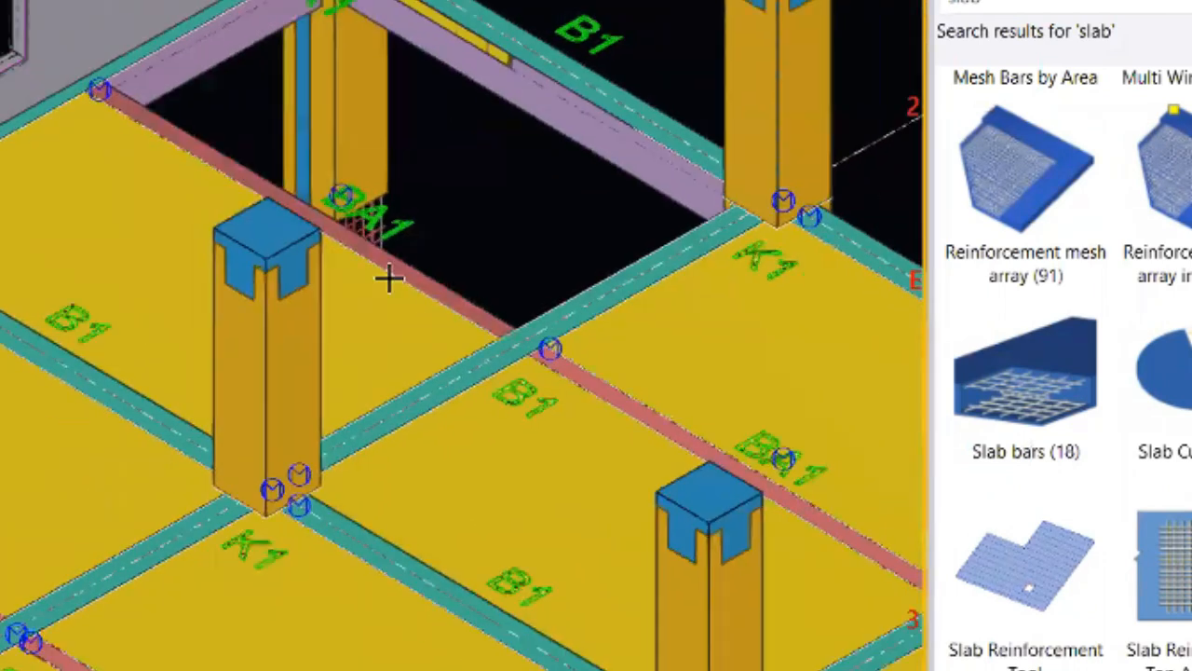
{"action": "scroll", "coordinate": [97, 579], "scroll_direction": "up", "scroll_amount": 2}
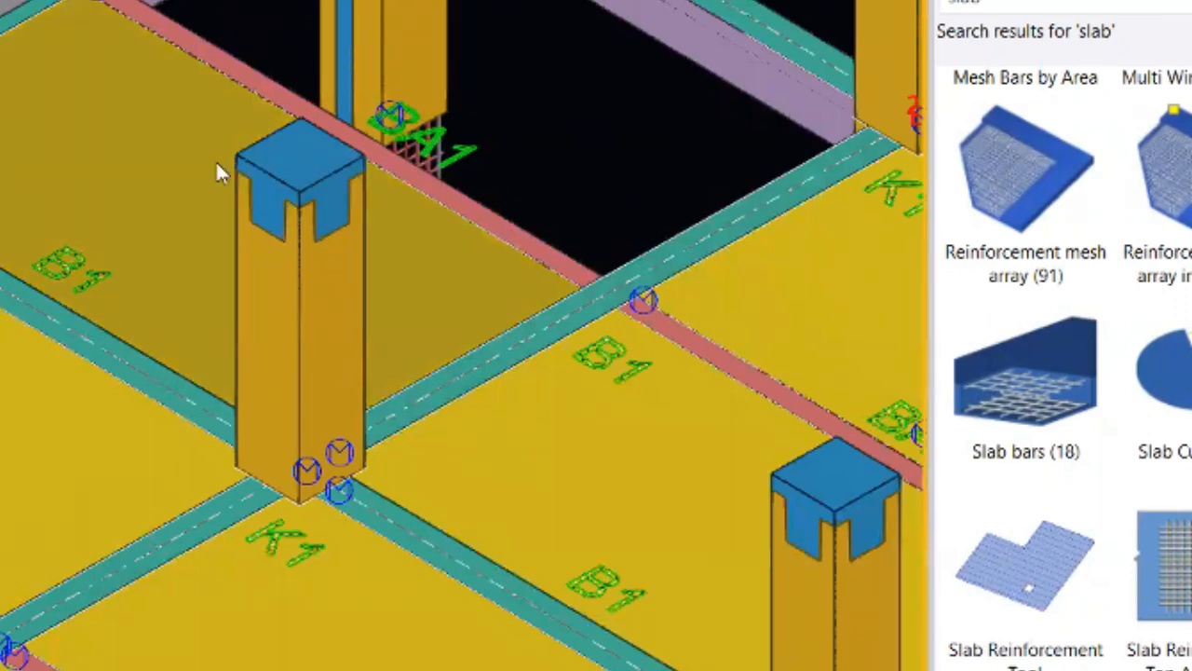
{"action": "scroll", "coordinate": [453, 199], "scroll_direction": "down", "scroll_amount": 3}
{"action": "scroll", "coordinate": [463, 316], "scroll_direction": "up", "scroll_amount": 1}
{"action": "middle_click_drag", "start_coordinate": [497, 368], "coordinate": [259, 282]}
{"action": "scroll", "coordinate": [475, 237], "scroll_direction": "up", "scroll_amount": 1}
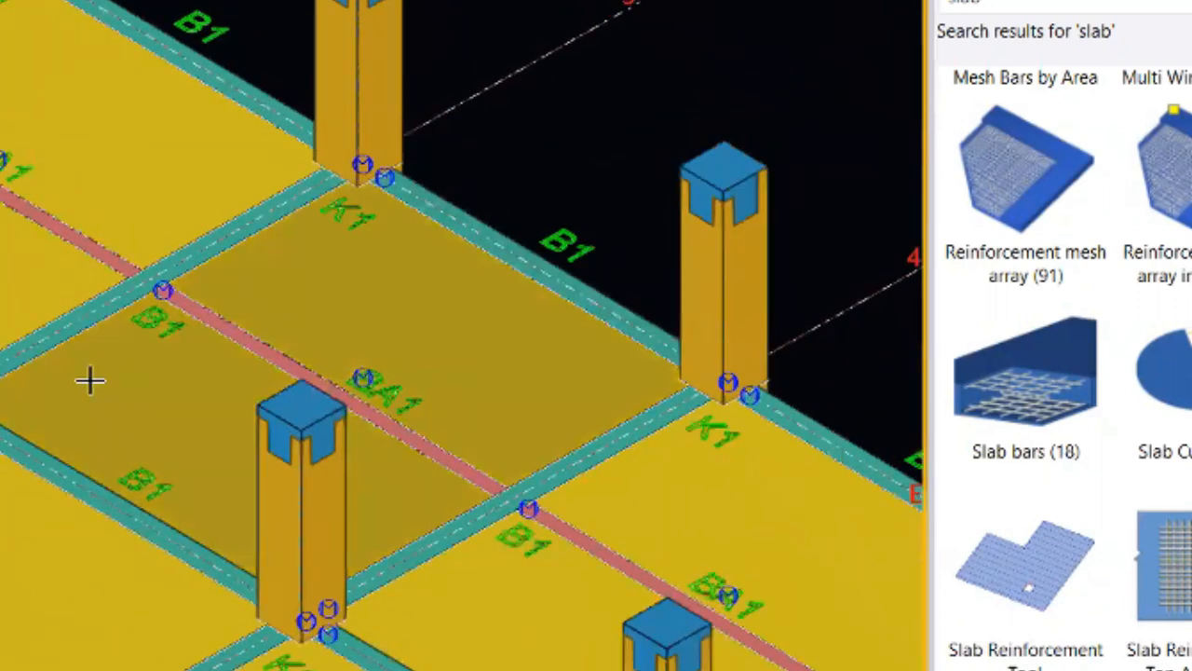
- Try to apply the slab reinforcement to the bay split by a BA1 beam, picking the four surrounding B1 beams
{"action": "middle_click_drag", "start_coordinate": [431, 467], "coordinate": [431, 327]}
{"action": "middle_click_drag", "start_coordinate": [448, 401], "coordinate": [418, 104], "text": "ctrl"}
{"action": "scroll", "coordinate": [417, 104], "scroll_direction": "up", "scroll_amount": 1}
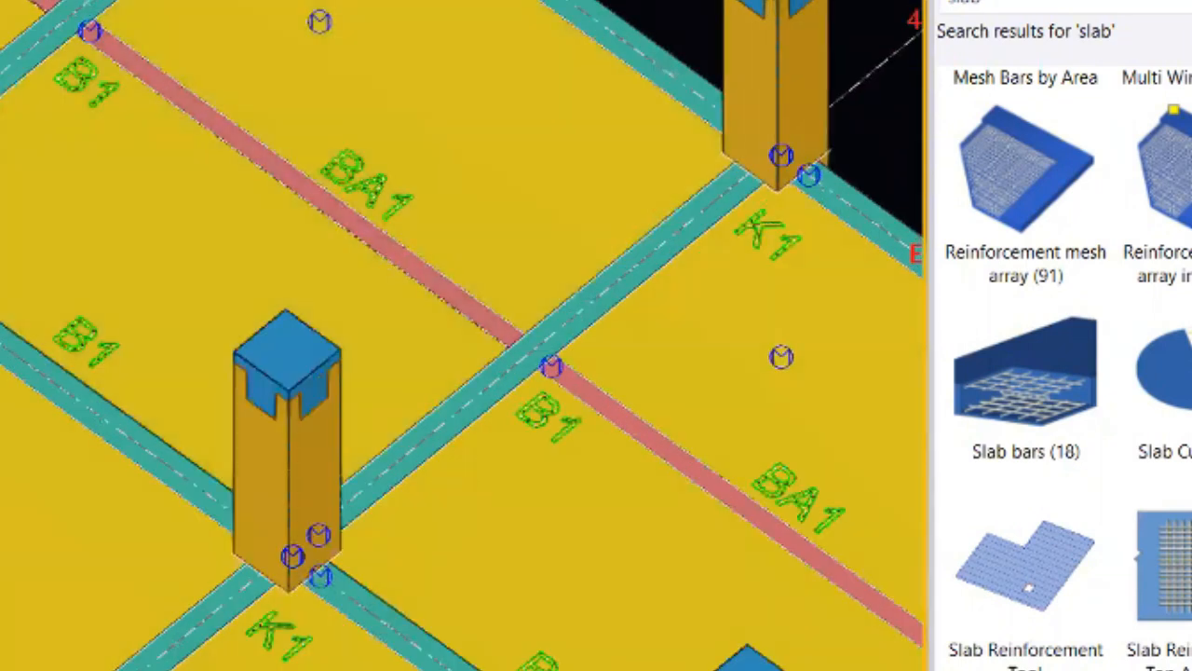
{"action": "left_click", "coordinate": [488, 399]}
{"action": "left_click", "coordinate": [2, 82]}
{"action": "left_click", "coordinate": [140, 442]}
{"action": "middle_click_drag", "start_coordinate": [555, 8], "coordinate": [501, 158]}
{"action": "left_click", "coordinate": [523, 124]}
{"action": "middle_click", "coordinate": [408, 196]}
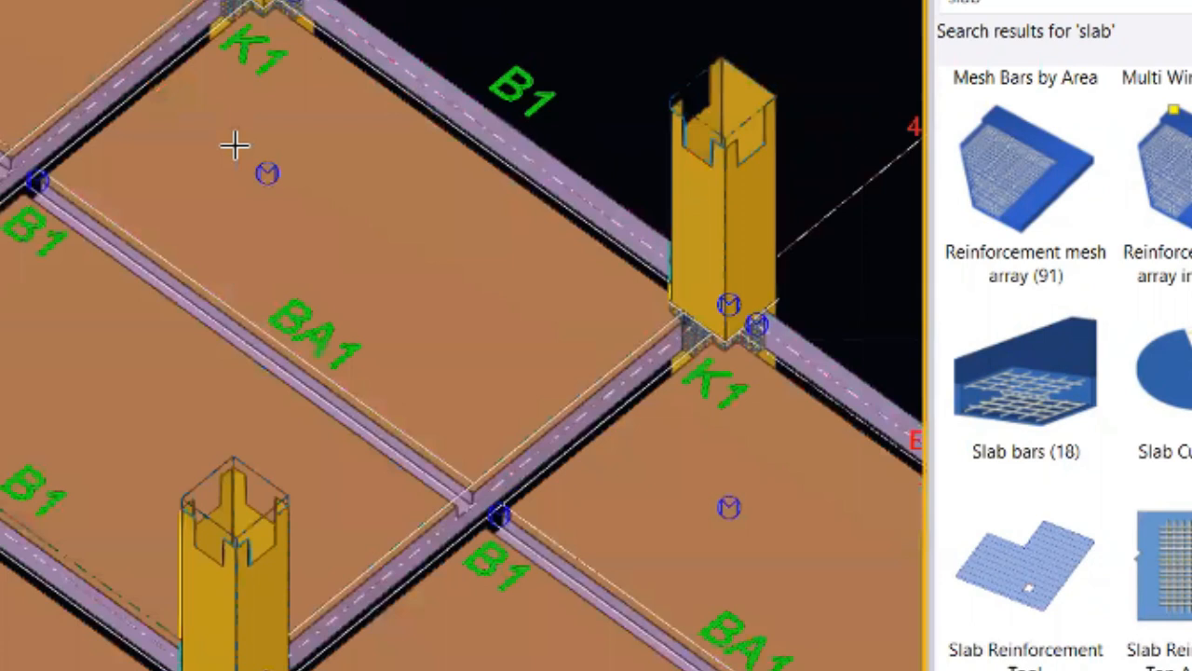
- Confirm the main and cross bar settings again and check the bay near grid line 4 in transparent display, returning to rendered display
{"action": "mouse_move", "coordinate": [237, 146]}
{"action": "middle_mouse_down", "text": "ctrl"}
{"action": "mouse_move", "coordinate": [361, 357]}
{"action": "mouse_move", "coordinate": [445, 439]}
{"action": "mouse_move", "coordinate": [86, 48]}
{"action": "middle_mouse_up", "text": "ctrl"}
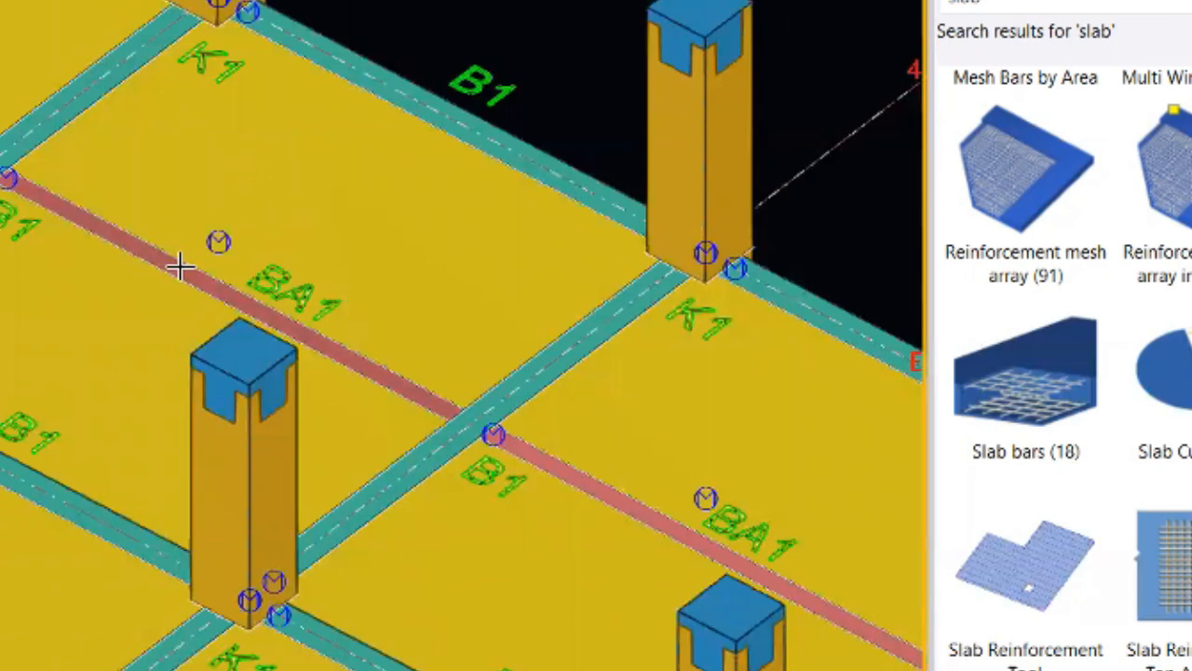
{"action": "scroll", "coordinate": [178, 267], "scroll_direction": "up", "scroll_amount": 3}
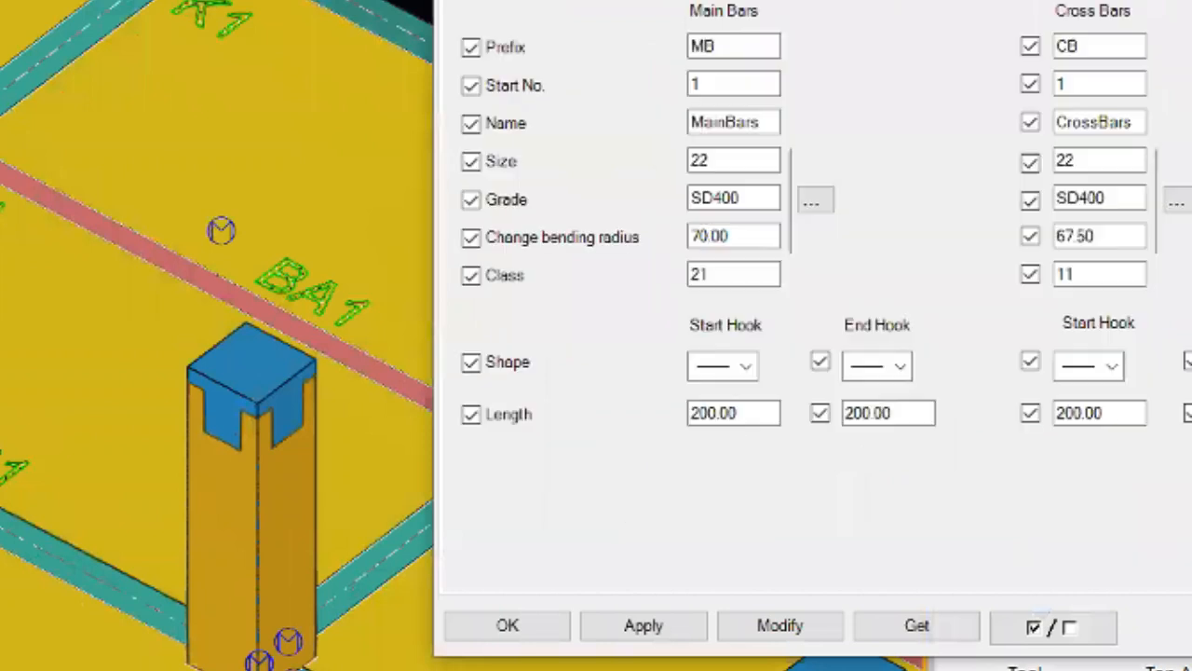
{"action": "left_click", "coordinate": [519, 634]}
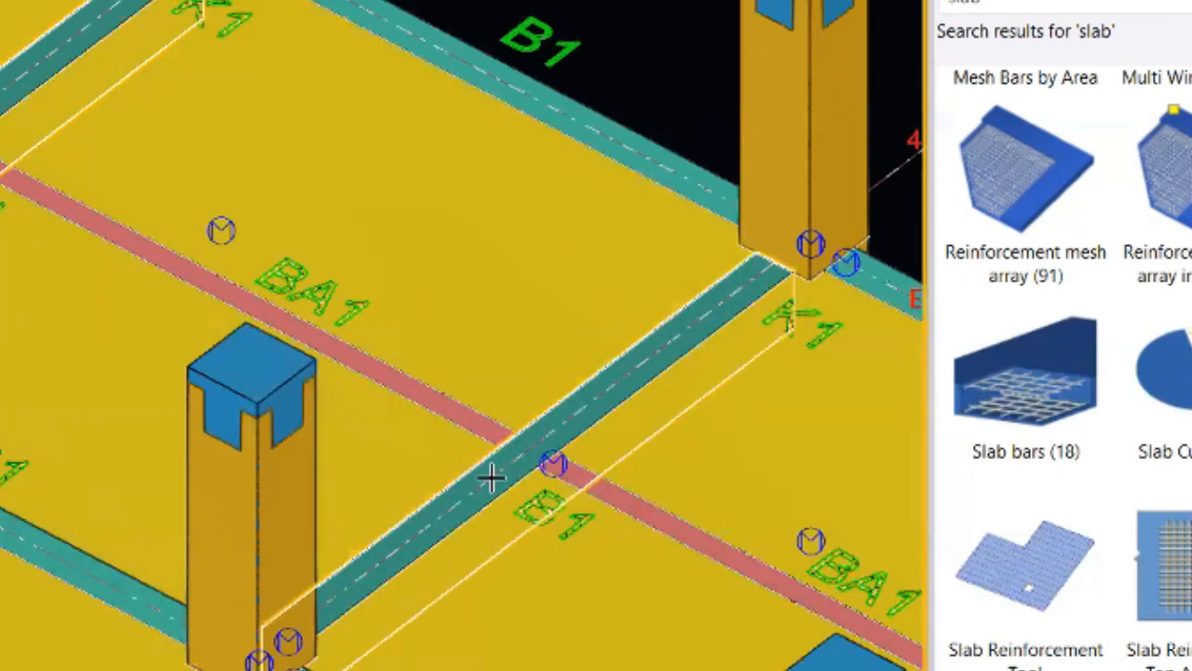
{"action": "key", "text": "ctrl+2"}
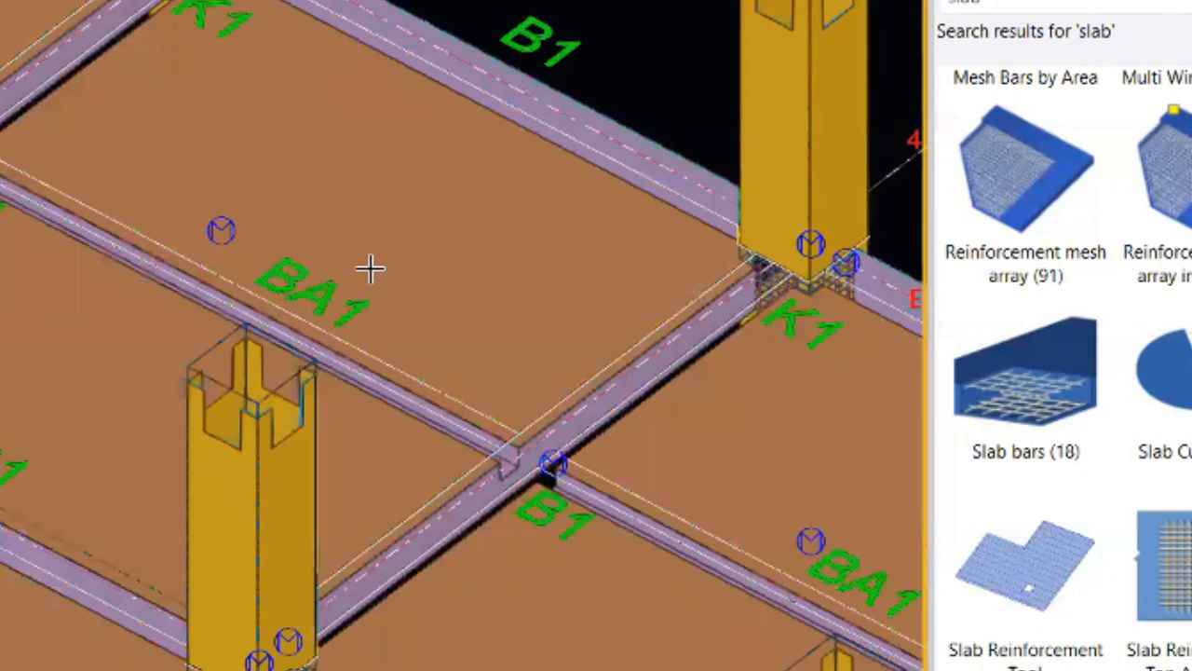
{"action": "key", "text": "ctrl+4"}
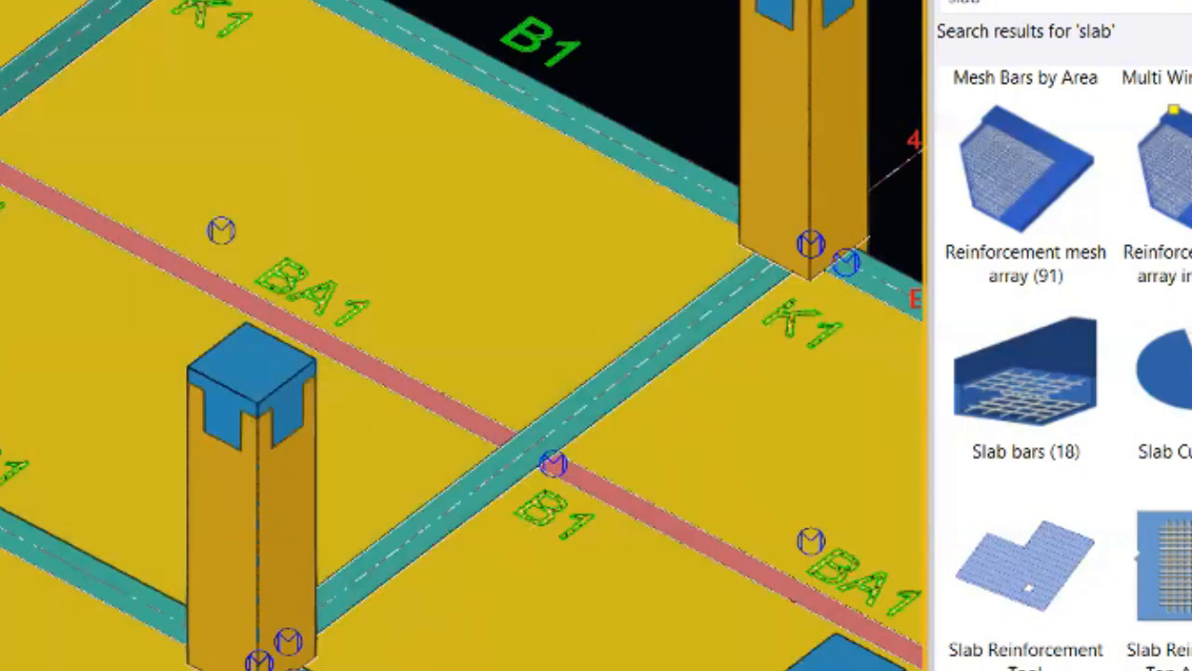
- Try to reinforce the slab bay beside grid line 4 using its surrounding B1 beams, and check the bay in transparent display
{"action": "left_click", "coordinate": [56, 47]}
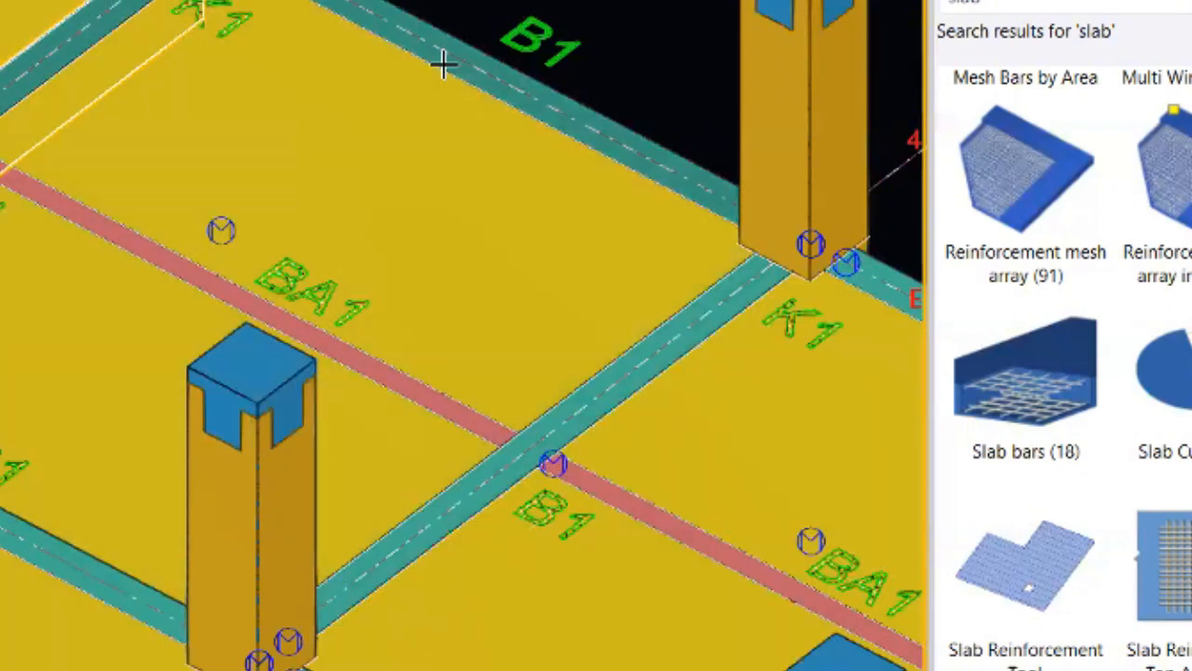
{"action": "left_click", "coordinate": [444, 64]}
{"action": "left_click", "coordinate": [612, 372]}
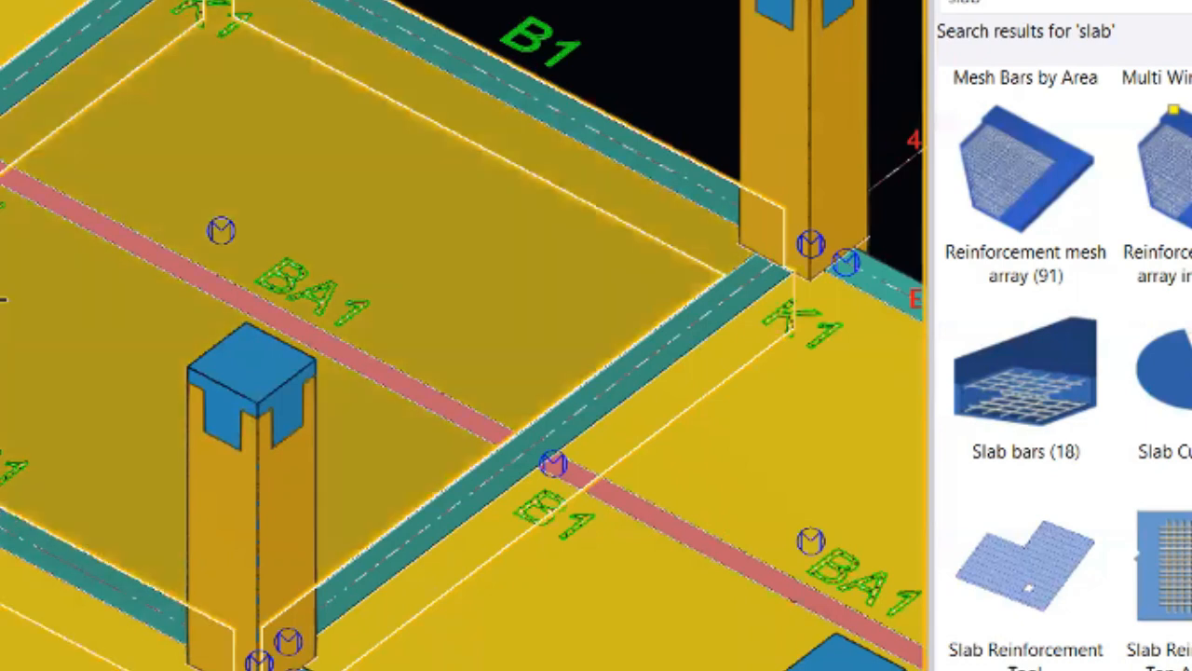
{"action": "scroll", "coordinate": [45, 304], "scroll_direction": "down", "scroll_amount": 4}
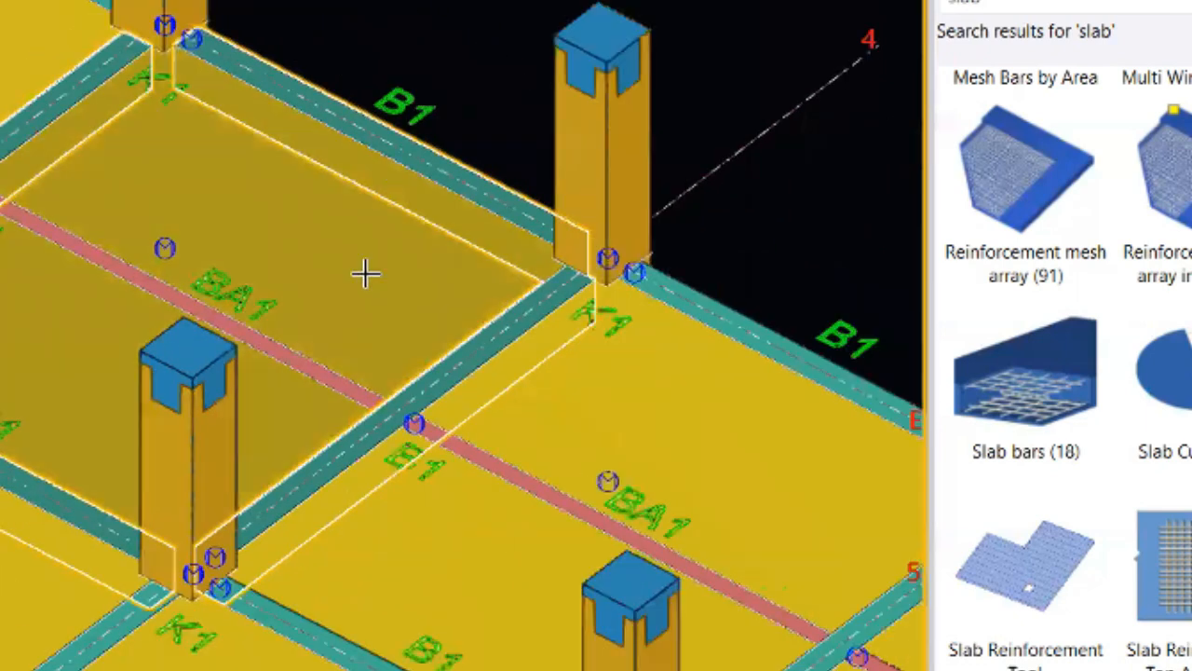
{"action": "key", "text": "Escape"}
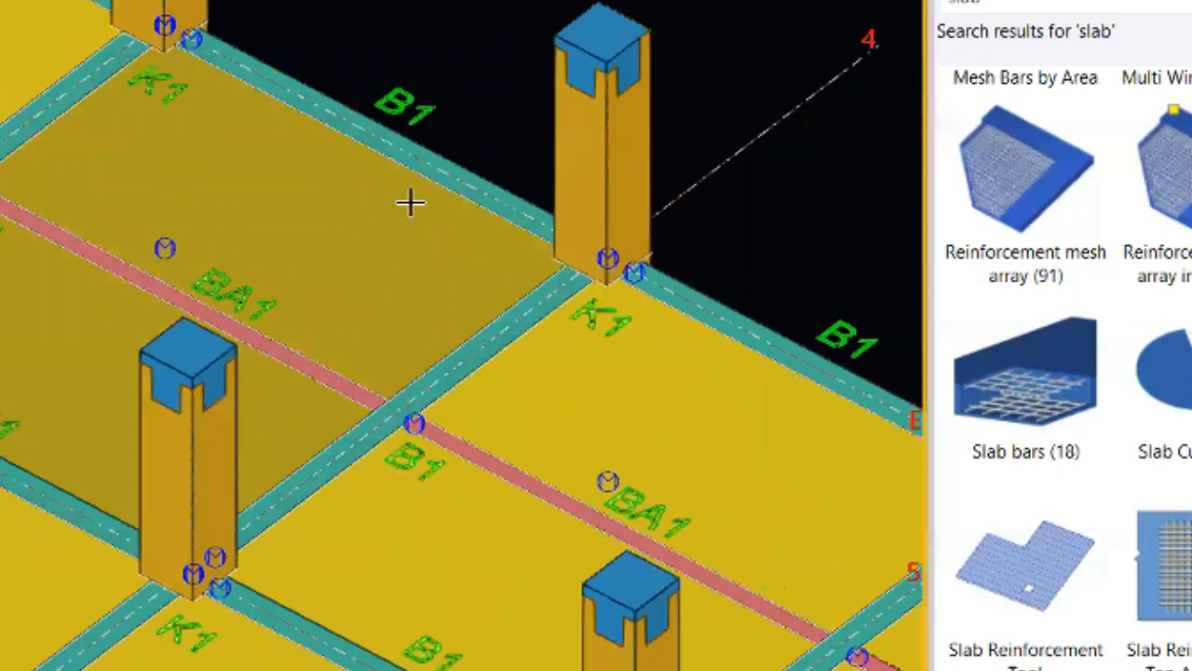
{"action": "key", "text": "ctrl+2"}
{"action": "key", "text": "ctrl+4"}
- Retry the slab reinforcement on the same bay with its bounding B1 beams, checking the slabs with the rendering switched off and on
{"action": "middle_click_drag", "start_coordinate": [264, 381], "coordinate": [408, 285]}
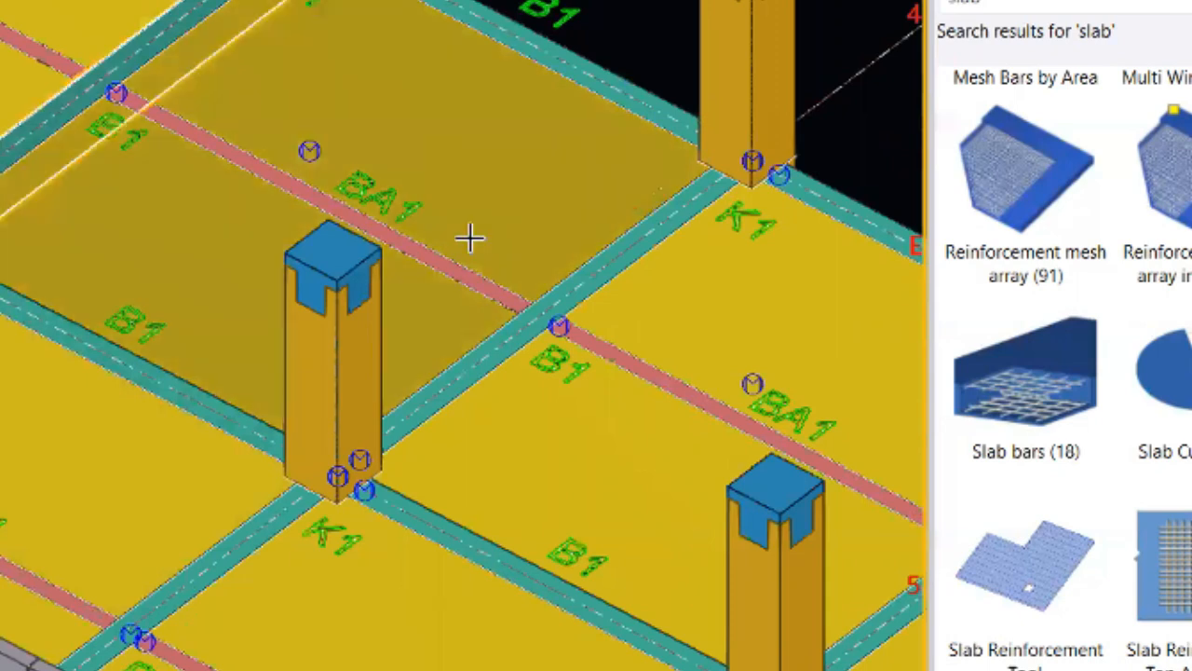
{"action": "left_click", "coordinate": [583, 271]}
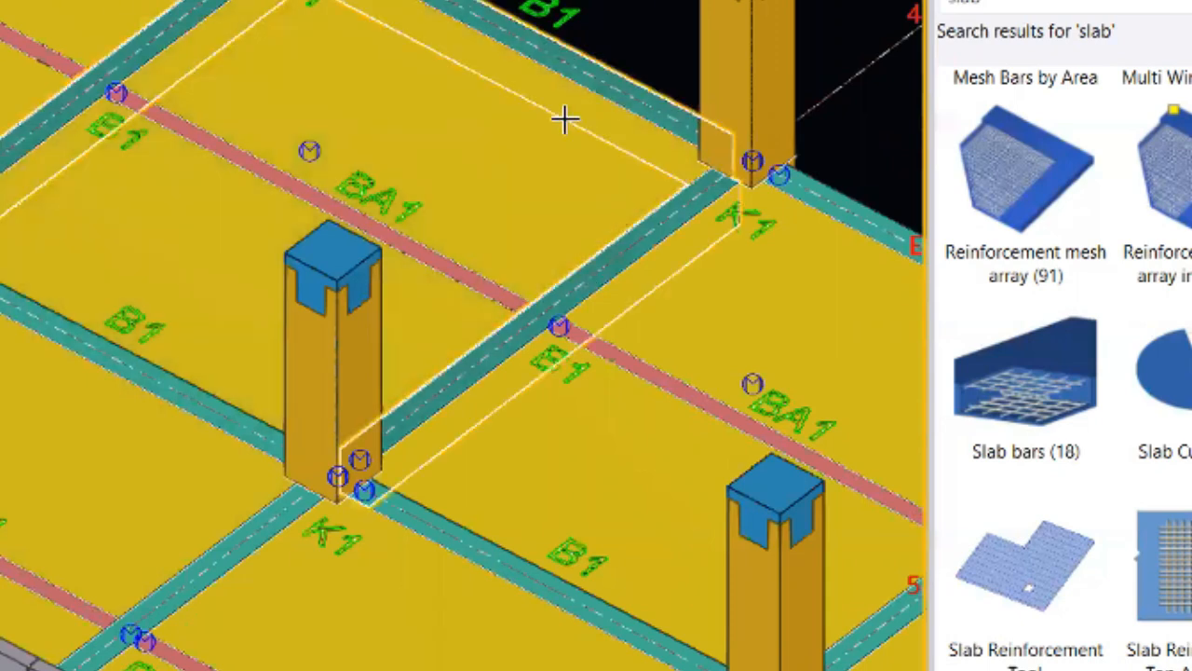
{"action": "left_click", "coordinate": [59, 327]}
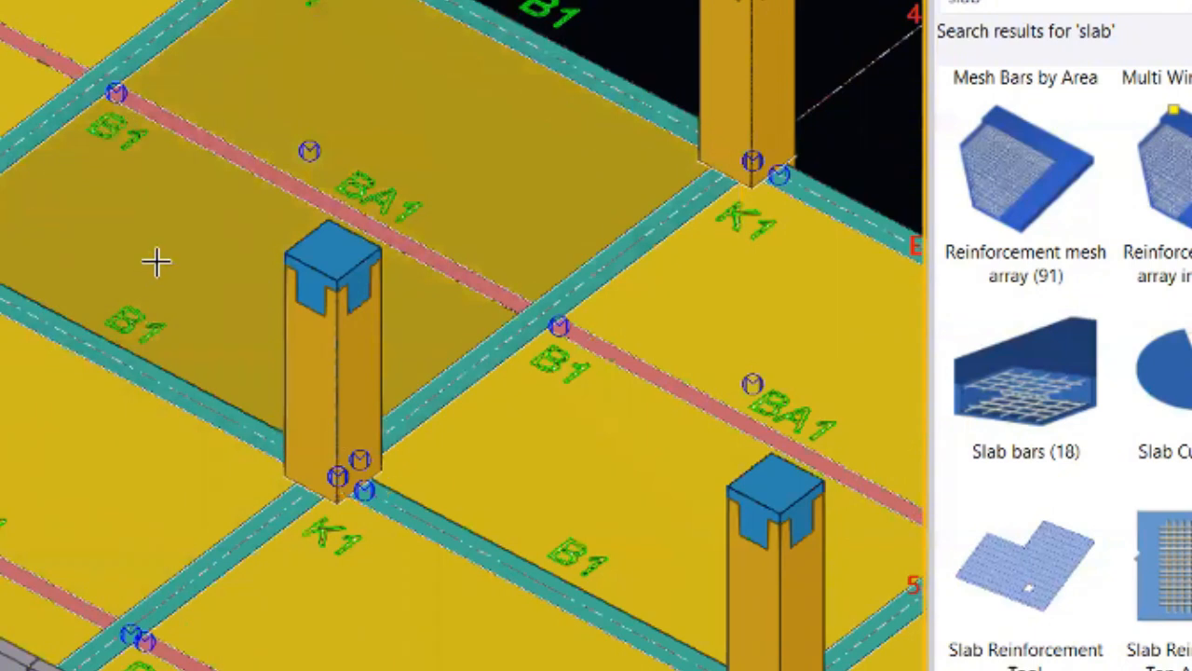
{"action": "key", "text": "ctrl+1"}
{"action": "key", "text": "ctrl+4"}
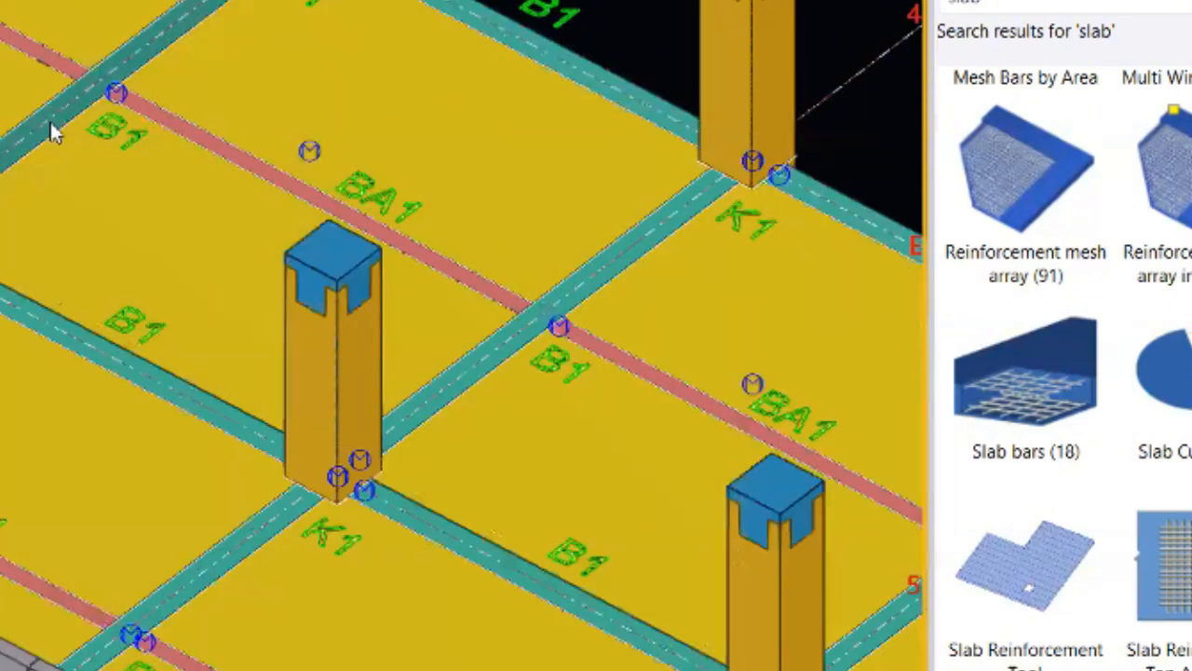
{"action": "left_click", "coordinate": [43, 301]}
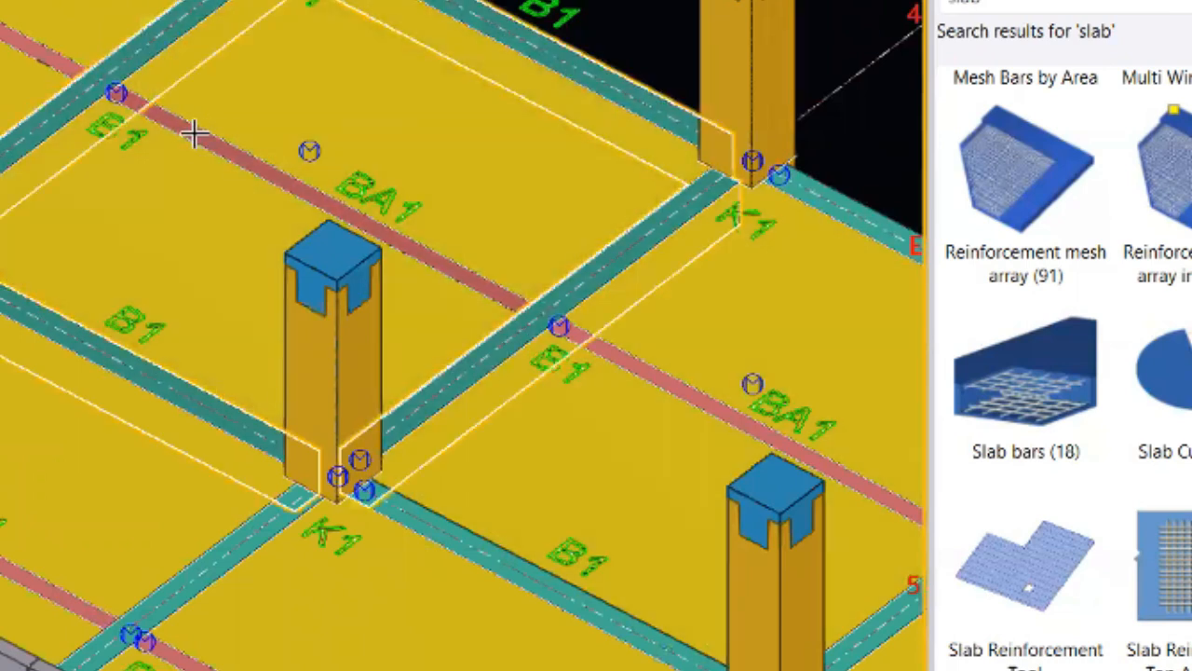
{"action": "key", "text": "ctrl+1"}
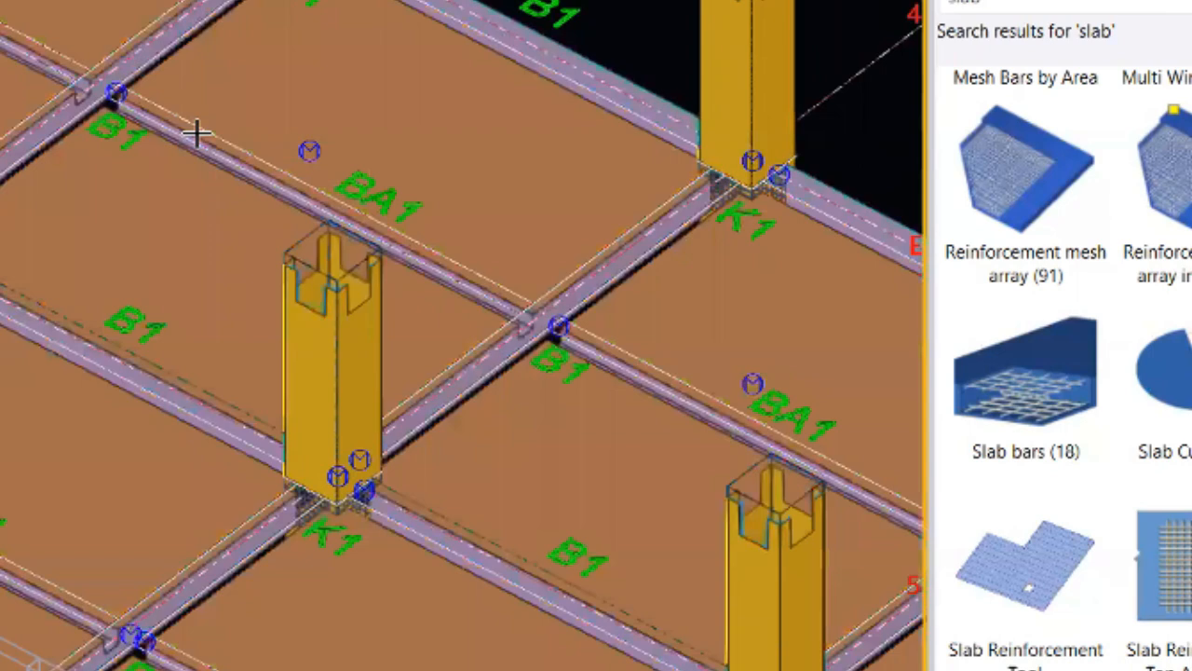
{"action": "scroll", "coordinate": [416, 244], "scroll_direction": "down", "scroll_amount": 1}
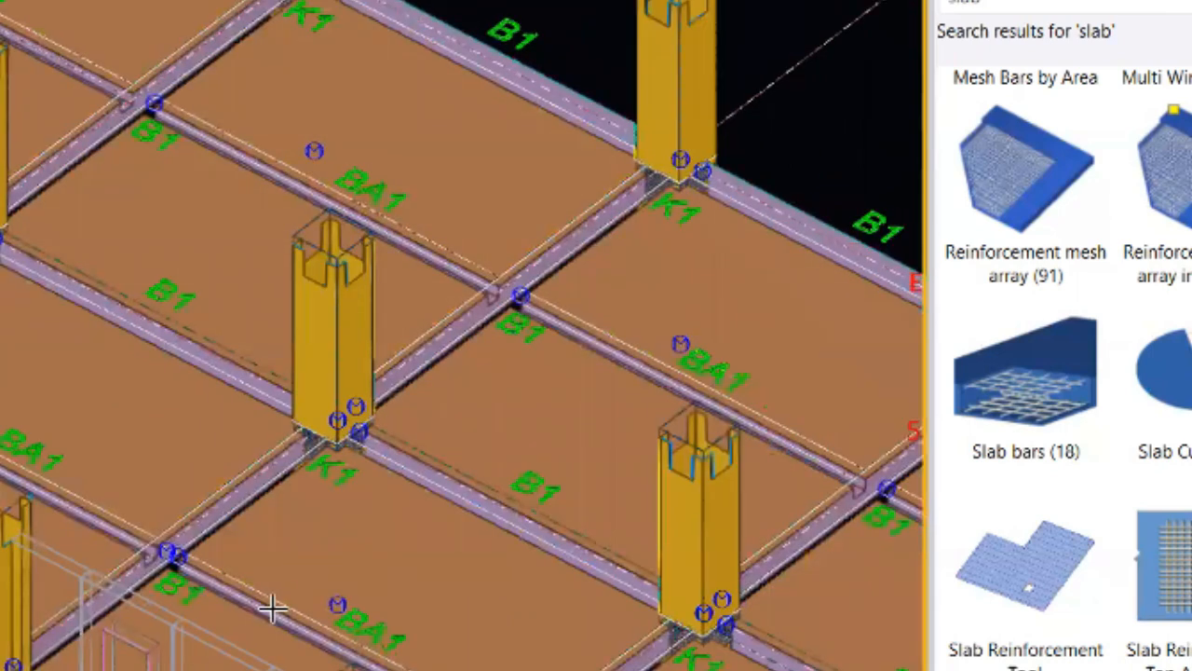
{"action": "scroll", "coordinate": [368, 656], "scroll_direction": "up", "scroll_amount": 1}
{"action": "key", "text": "ctrl+4"}
- Reopen the slab reinforcement component from the catalog and confirm its bar spacing and length coefficient settings
{"action": "left_click", "coordinate": [380, 487]}
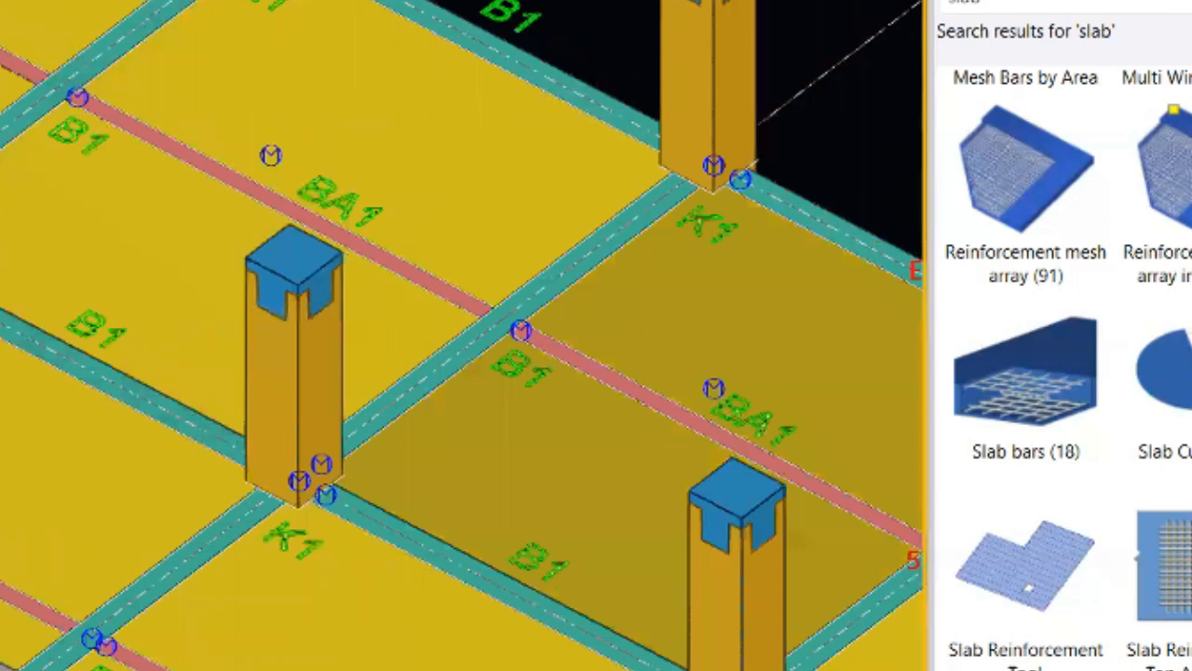
{"action": "double_click", "coordinate": [1019, 294]}
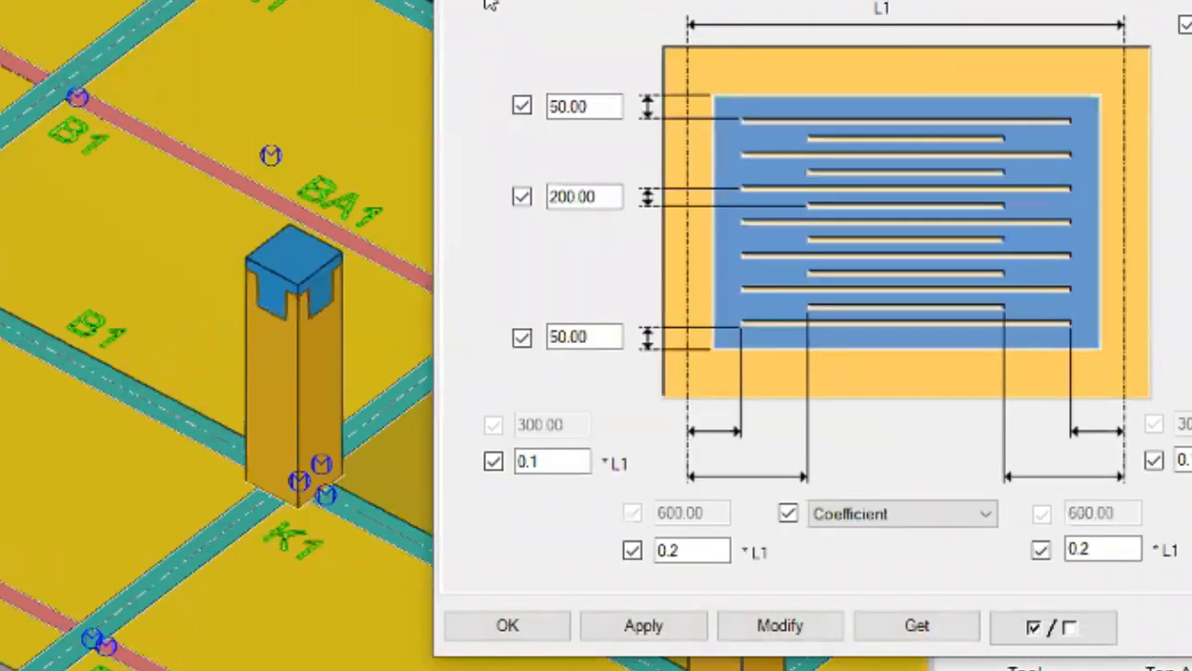
{"action": "left_click", "coordinate": [557, 632]}
- Examine the neighbouring floor bays and their K1 columns, B1 beams and BA1 beams up to grid line 4
{"action": "middle_click_drag", "start_coordinate": [532, 393], "coordinate": [840, 462]}
{"action": "middle_click_drag", "start_coordinate": [6, 303], "coordinate": [341, 314]}
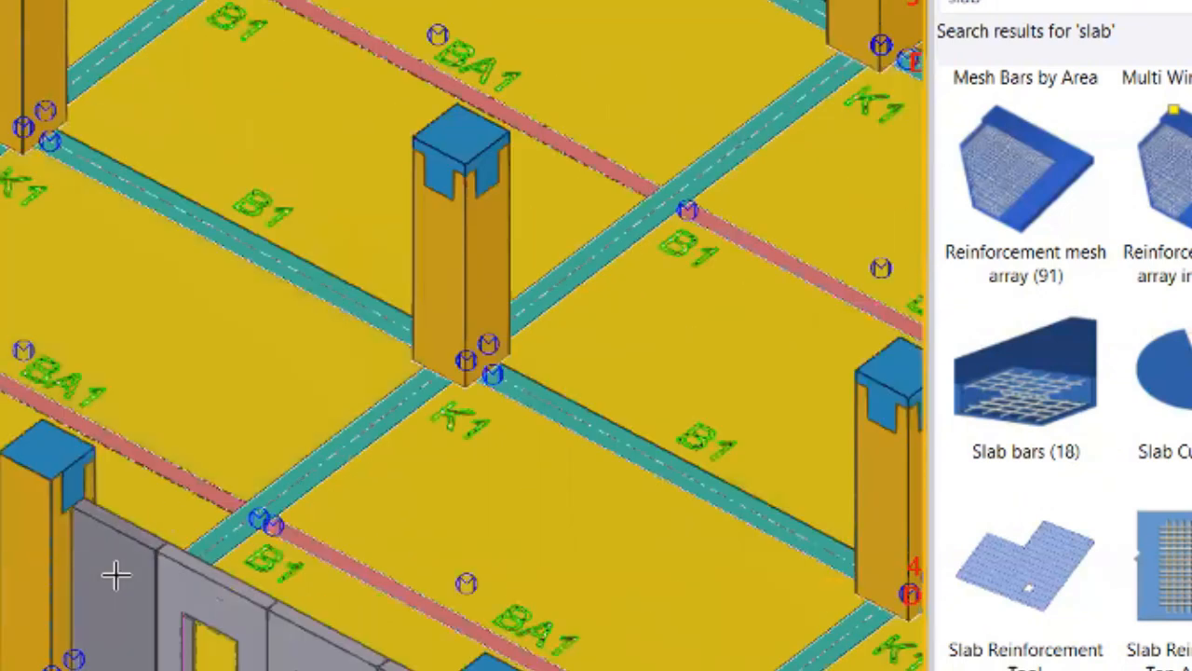
{"action": "middle_click_drag", "start_coordinate": [412, 309], "coordinate": [279, 412]}
{"action": "middle_click_drag", "start_coordinate": [649, 383], "coordinate": [534, 378]}
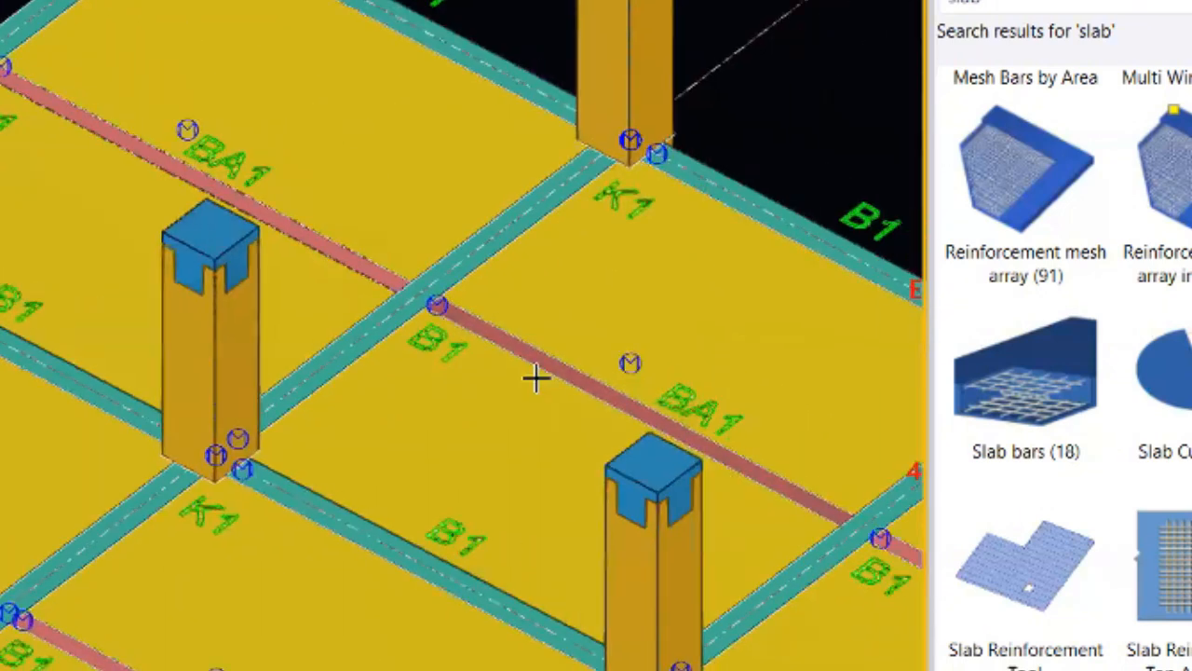
{"action": "middle_click_drag", "start_coordinate": [405, 376], "coordinate": [511, 323]}
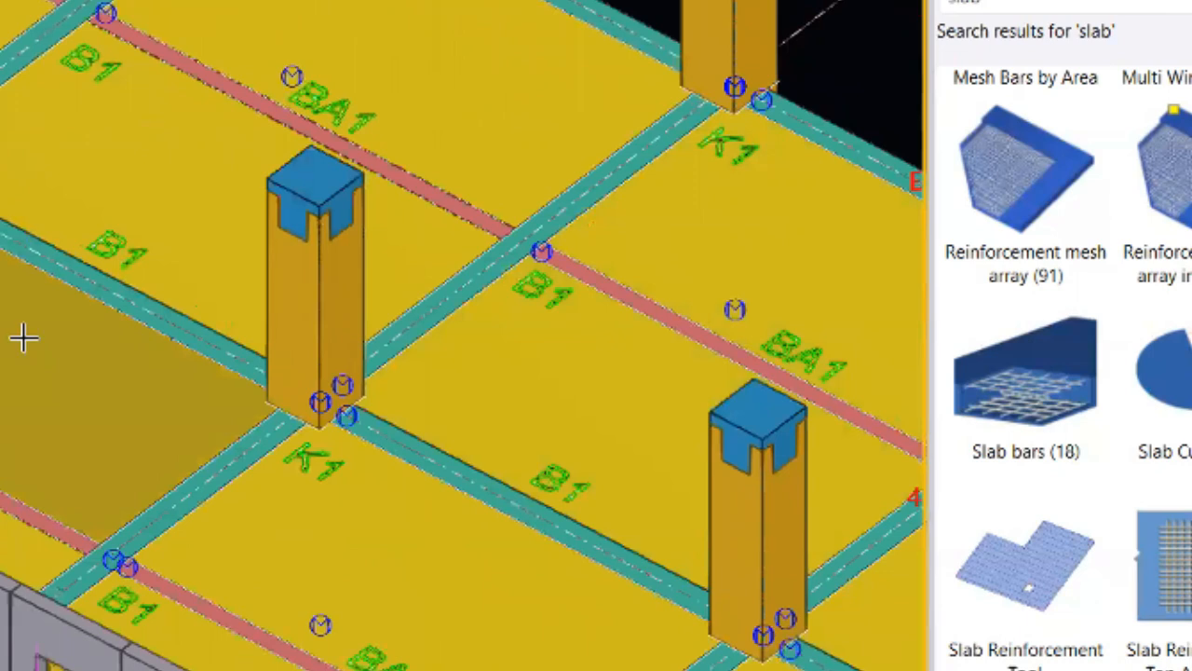
{"action": "middle_click_drag", "start_coordinate": [548, 379], "coordinate": [341, 324]}
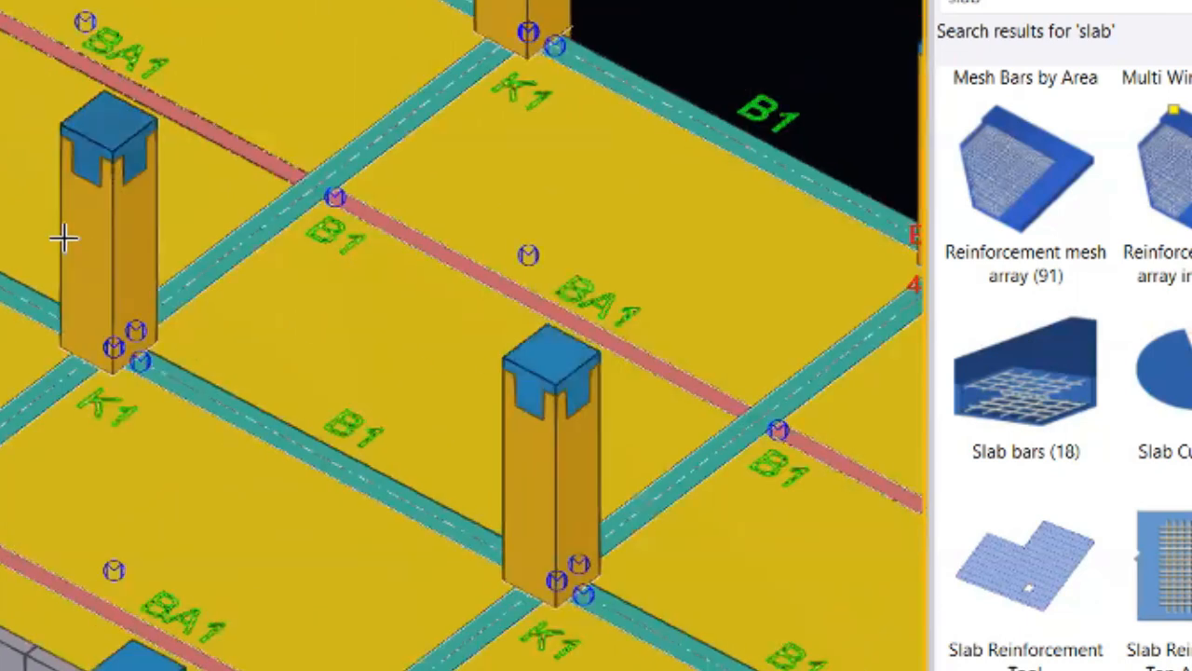
{"action": "scroll", "coordinate": [18, 212], "scroll_direction": "down", "scroll_amount": 3}
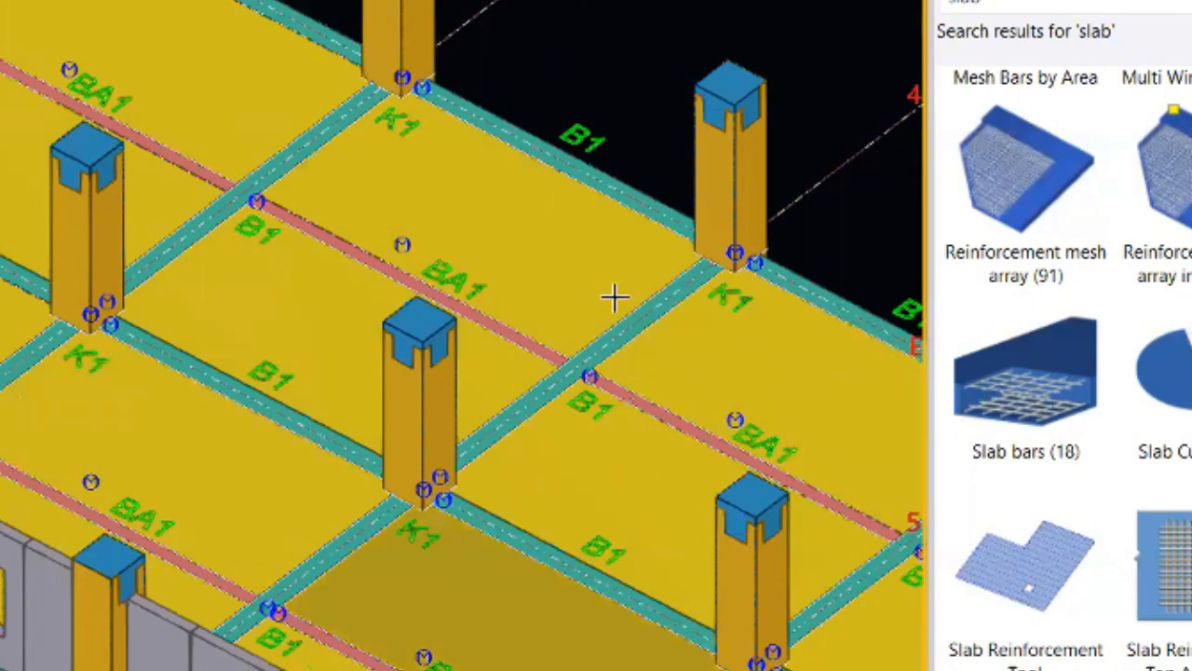
{"action": "scroll", "coordinate": [559, 182], "scroll_direction": "up", "scroll_amount": 2}
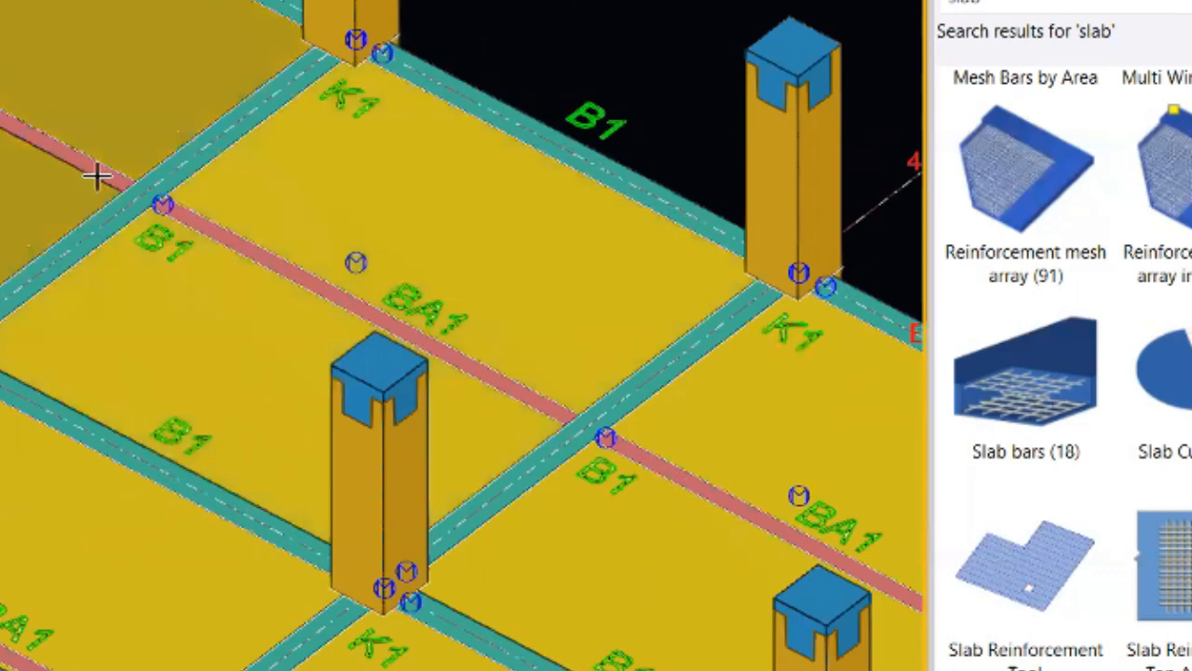
- Try again to reinforce the slab bay beside grid line 4 with its surrounding beams, checking it in both transparent and solid display
{"action": "key", "text": "shift+x"}
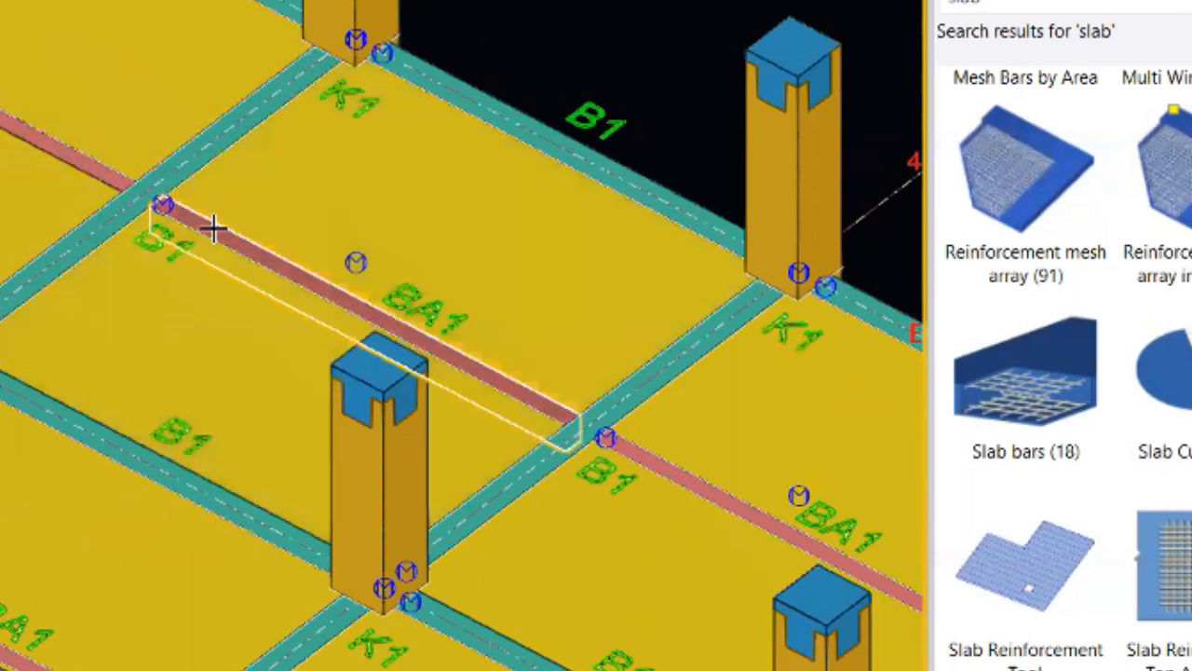
{"action": "left_click", "coordinate": [400, 258]}
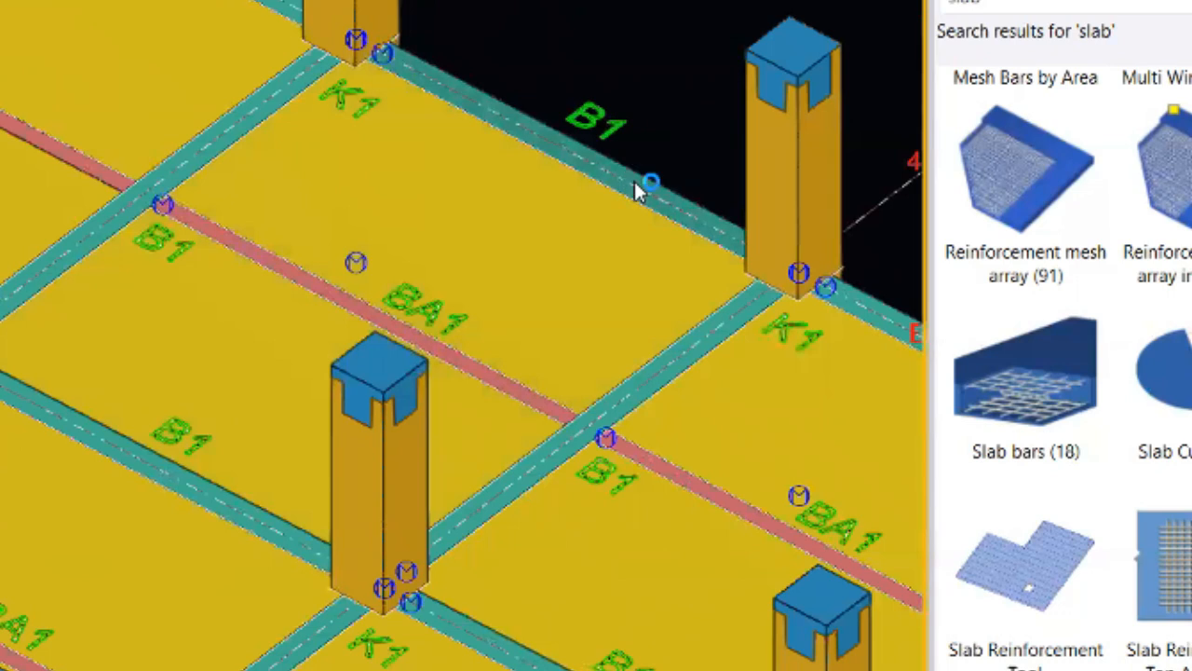
{"action": "left_click", "coordinate": [456, 232]}
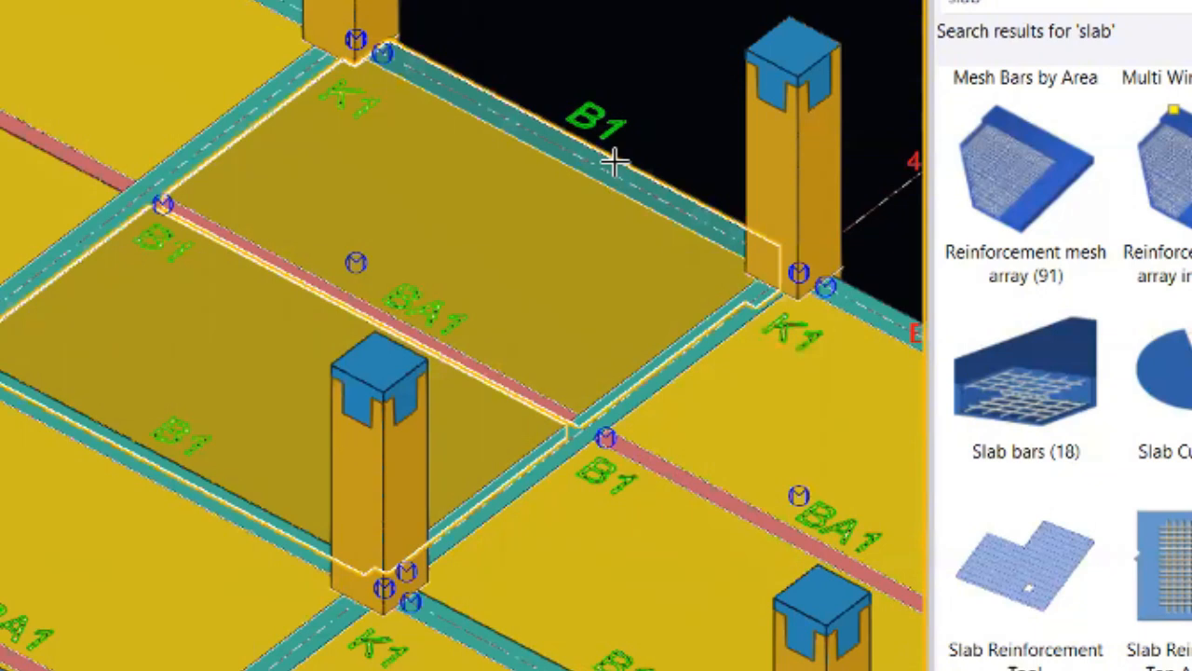
{"action": "scroll", "coordinate": [596, 479], "scroll_direction": "up", "scroll_amount": 1}
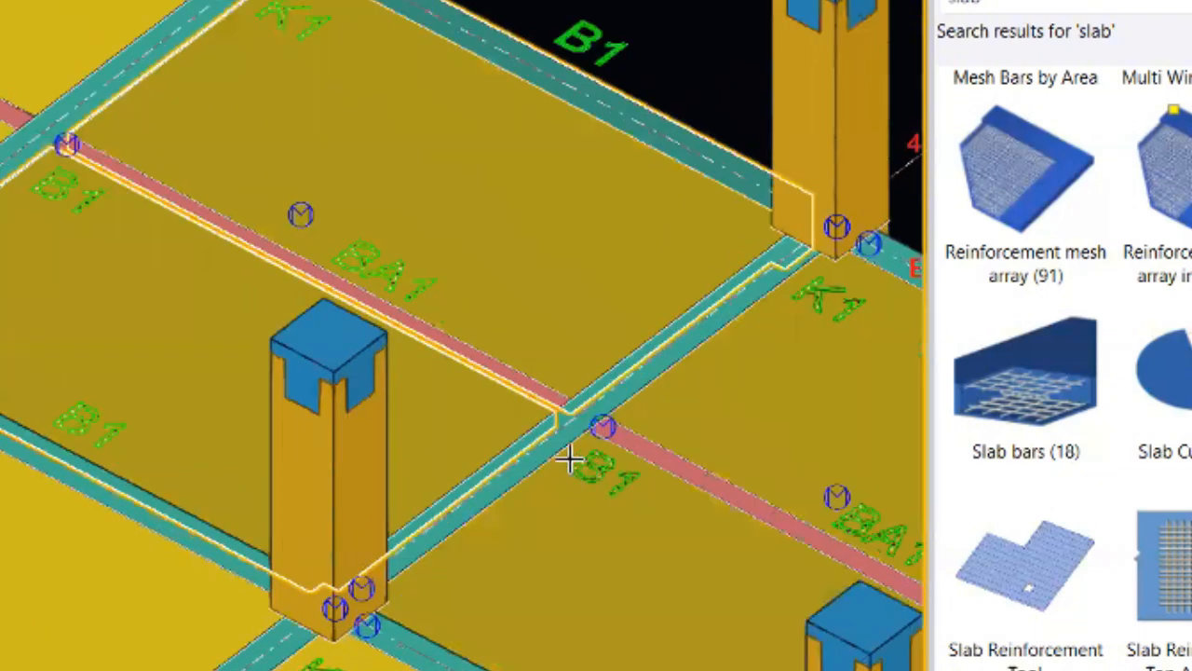
{"action": "left_click", "coordinate": [713, 133]}
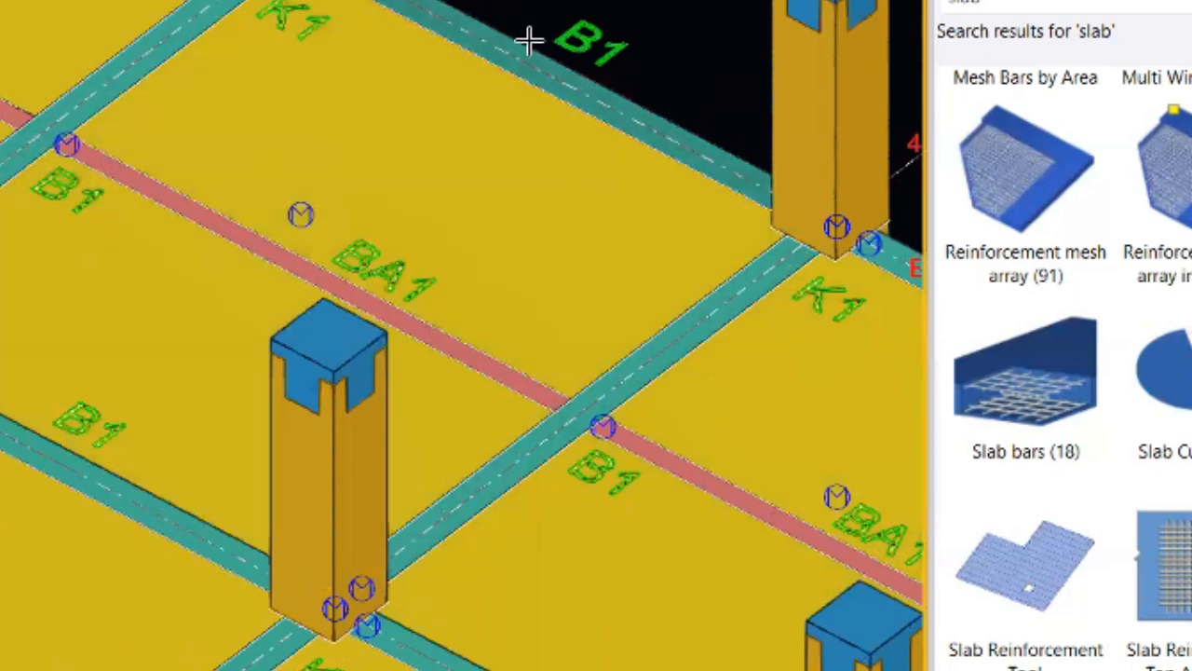
{"action": "left_click", "coordinate": [527, 41]}
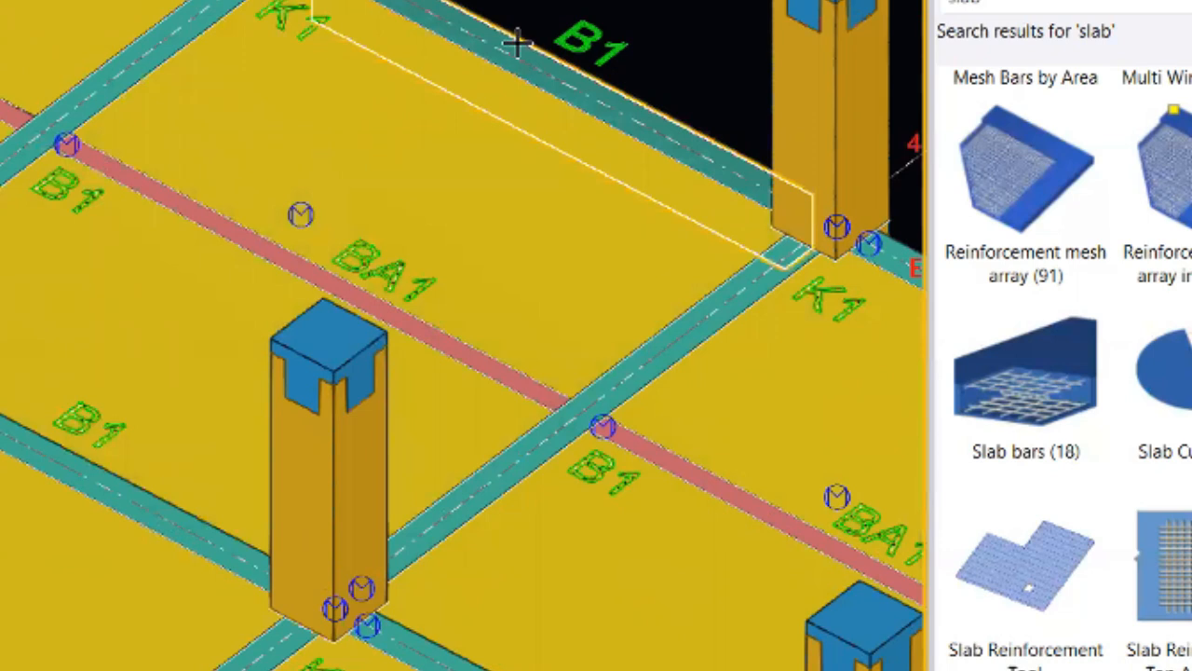
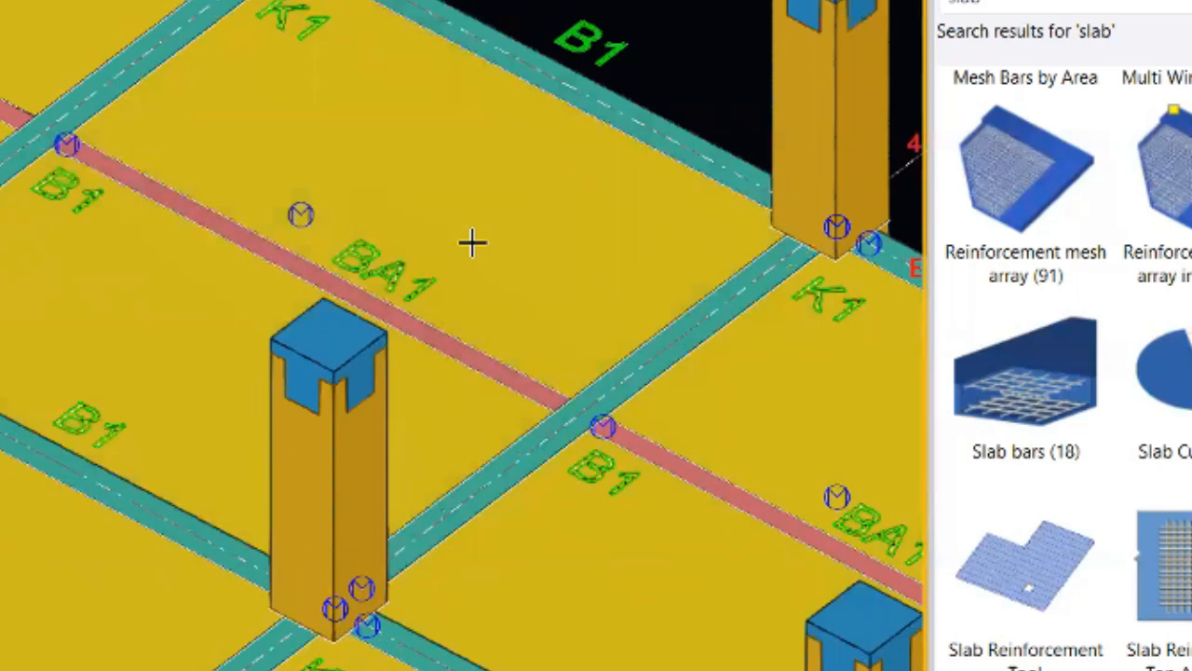
{"action": "key", "text": "ctrl+2"}
{"action": "scroll", "coordinate": [467, 246], "scroll_direction": "down", "scroll_amount": 3}
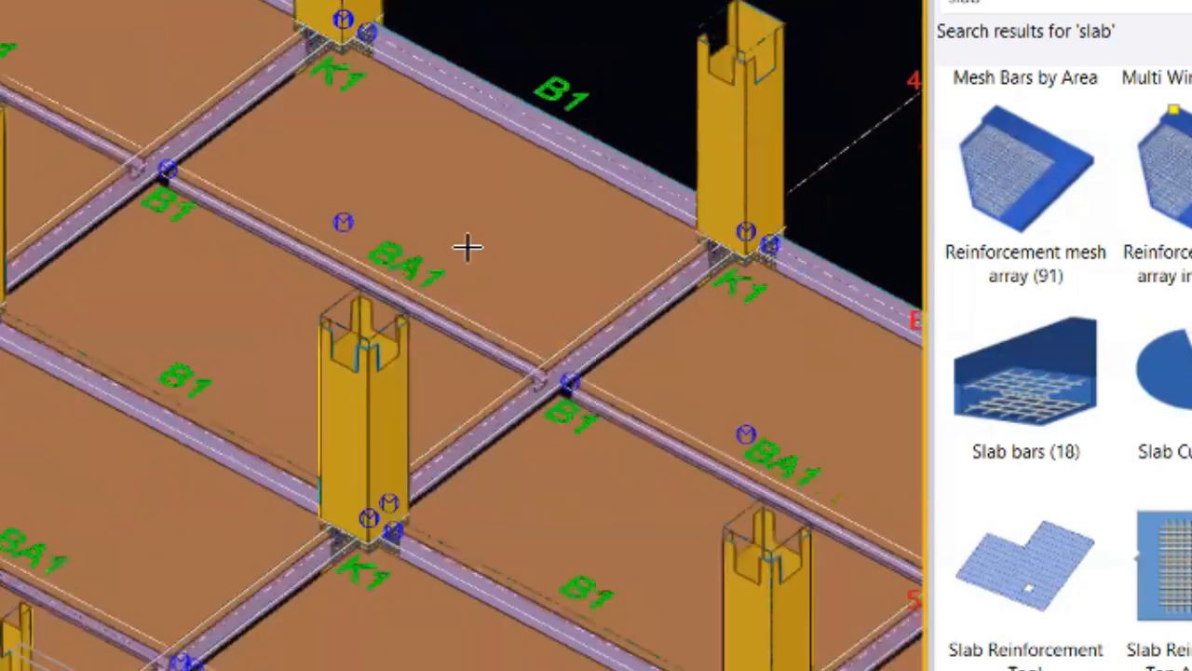
{"action": "key", "text": "ctrl+4"}
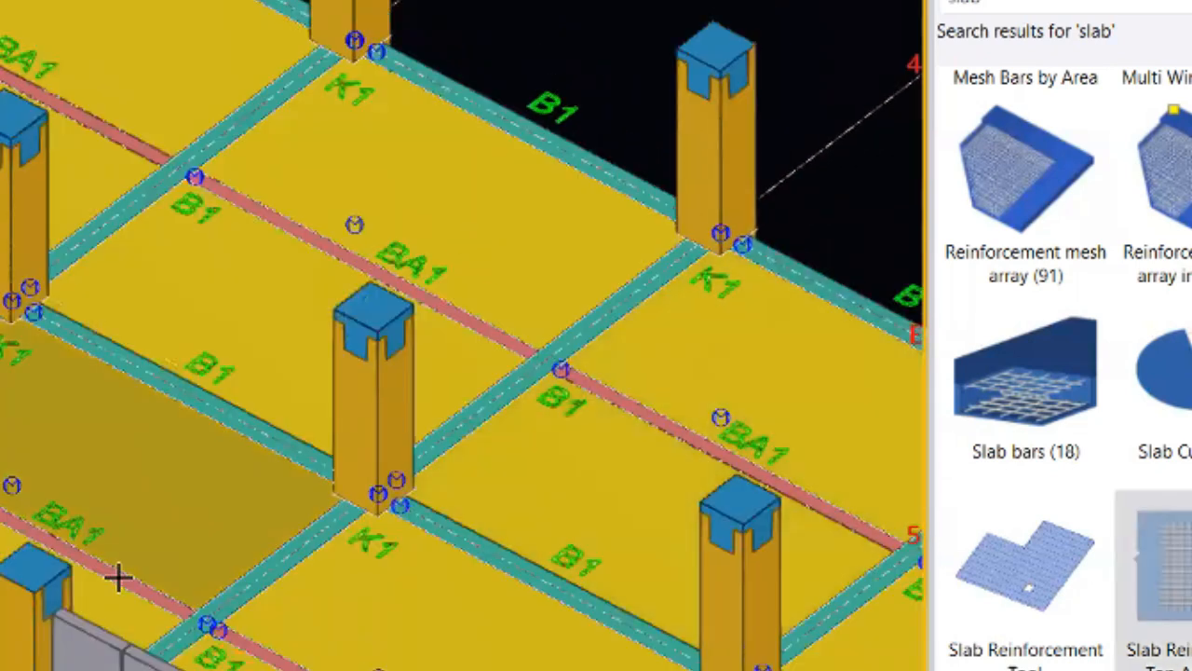
- Apply the top slab reinforcement component to the bay beside grid line 4, accepting the Slab2 input and picking a neighbouring slab
{"action": "left_click", "coordinate": [566, 255]}
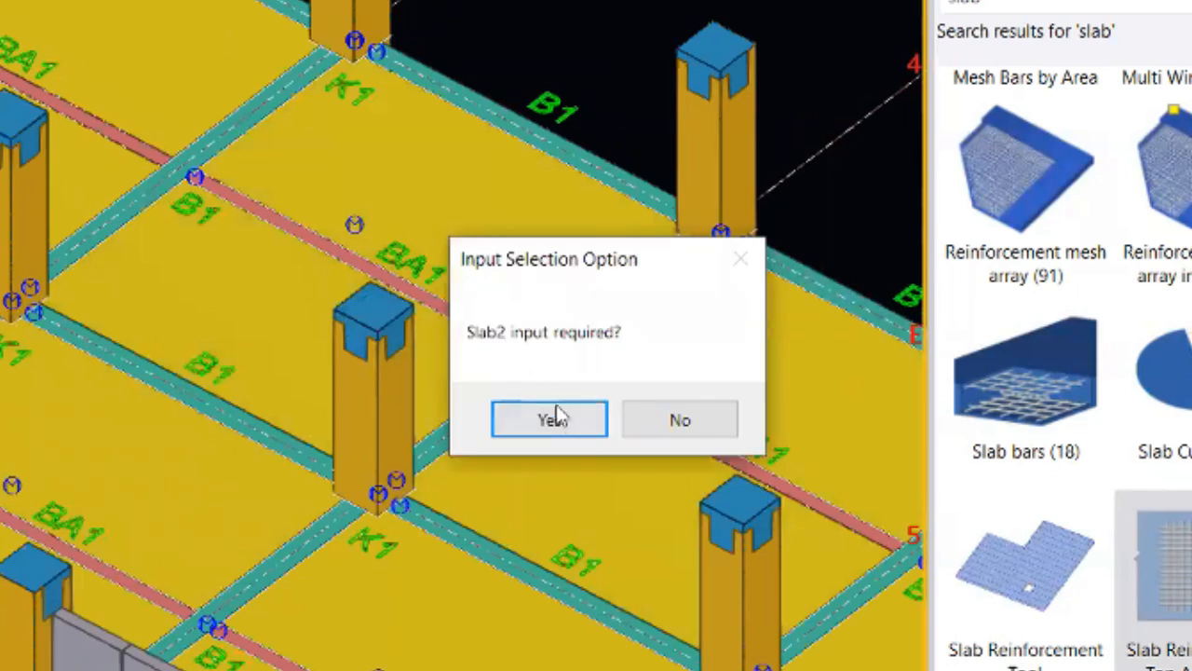
{"action": "left_click", "coordinate": [563, 420]}
{"action": "scroll", "coordinate": [439, 277], "scroll_direction": "up", "scroll_amount": 2}
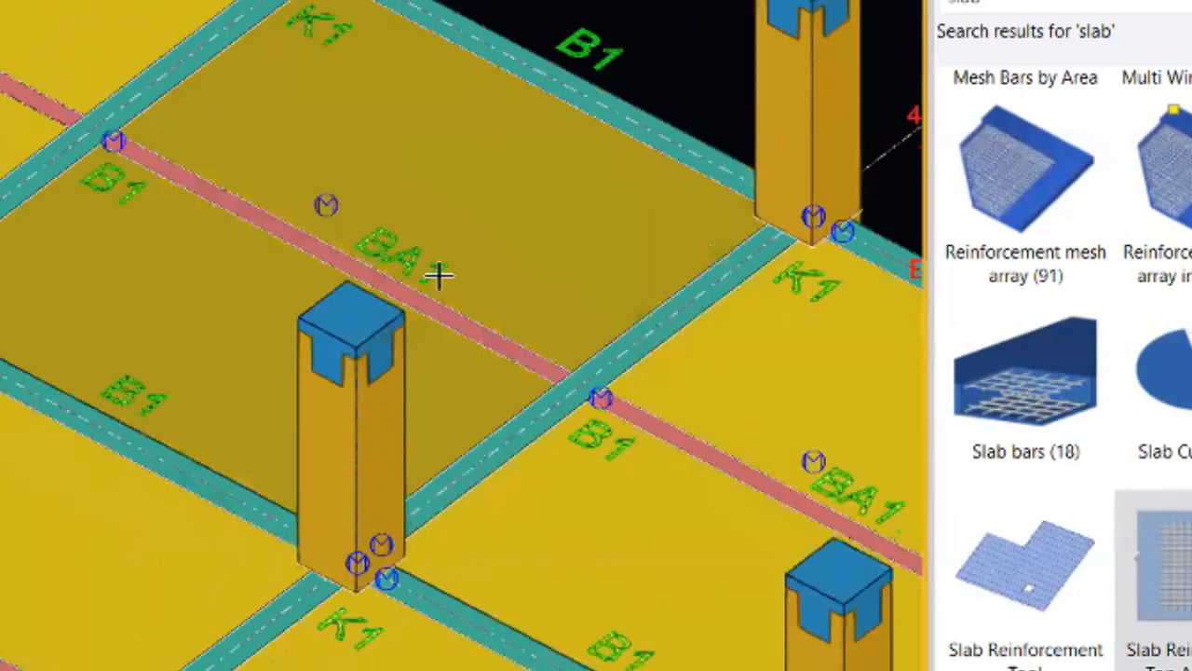
{"action": "scroll", "coordinate": [232, 429], "scroll_direction": "down", "scroll_amount": 2}
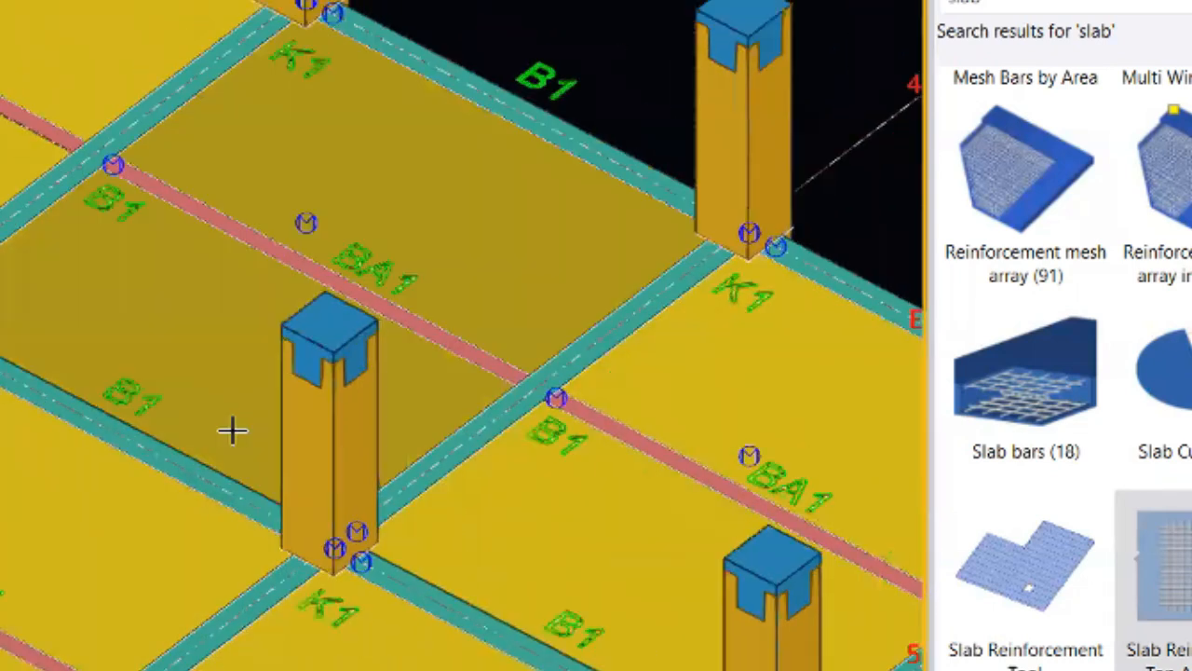
{"action": "middle_click_drag", "start_coordinate": [270, 569], "coordinate": [283, 465]}
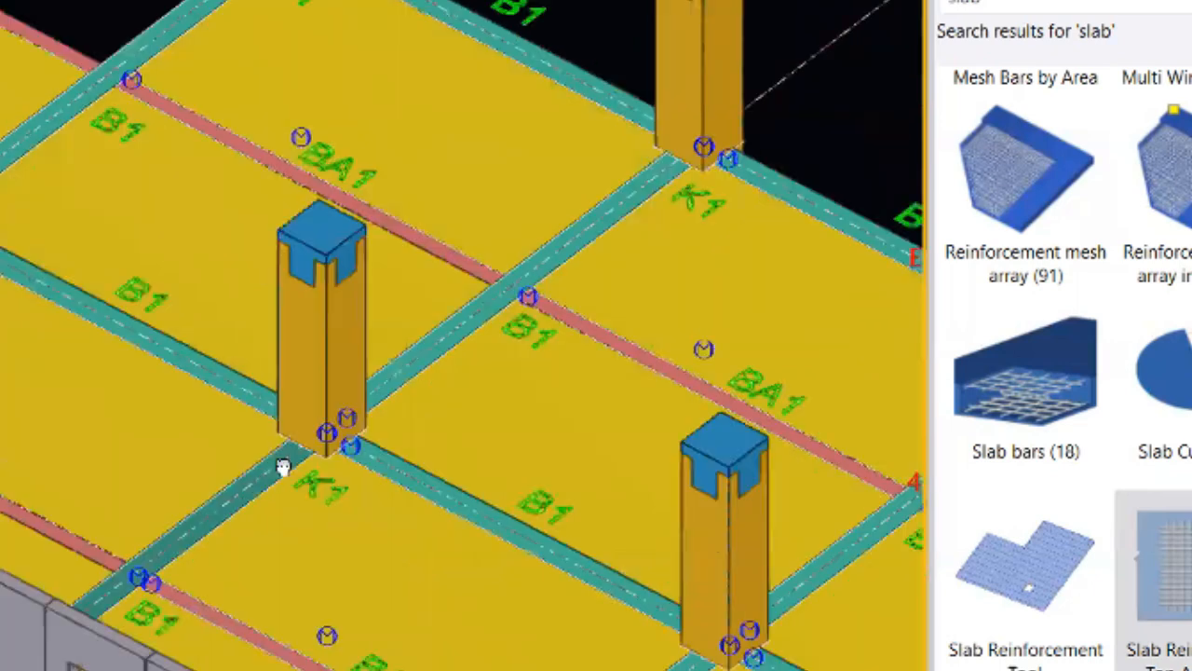
{"action": "scroll", "coordinate": [282, 467], "scroll_direction": "down", "scroll_amount": 1}
{"action": "middle_click_drag", "start_coordinate": [382, 512], "coordinate": [311, 428]}
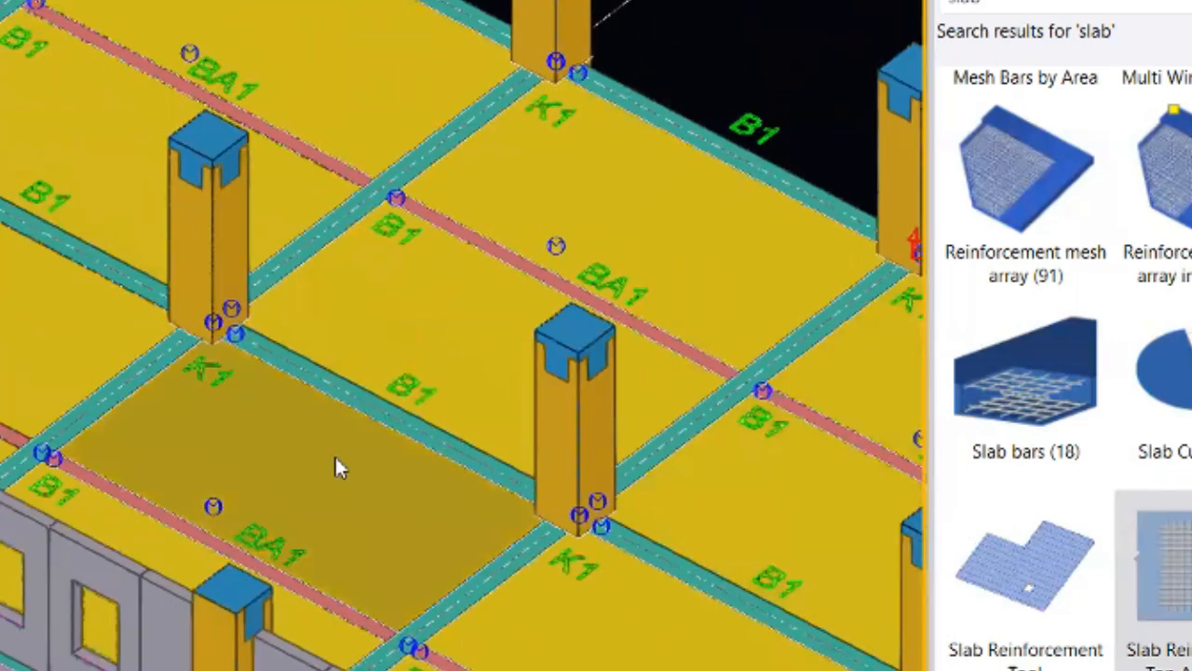
{"action": "left_click", "coordinate": [340, 469]}
- Apply the top reinforcement component again, starting from the slab in the bay next to the windowed facade wall
{"action": "left_click", "coordinate": [570, 426]}
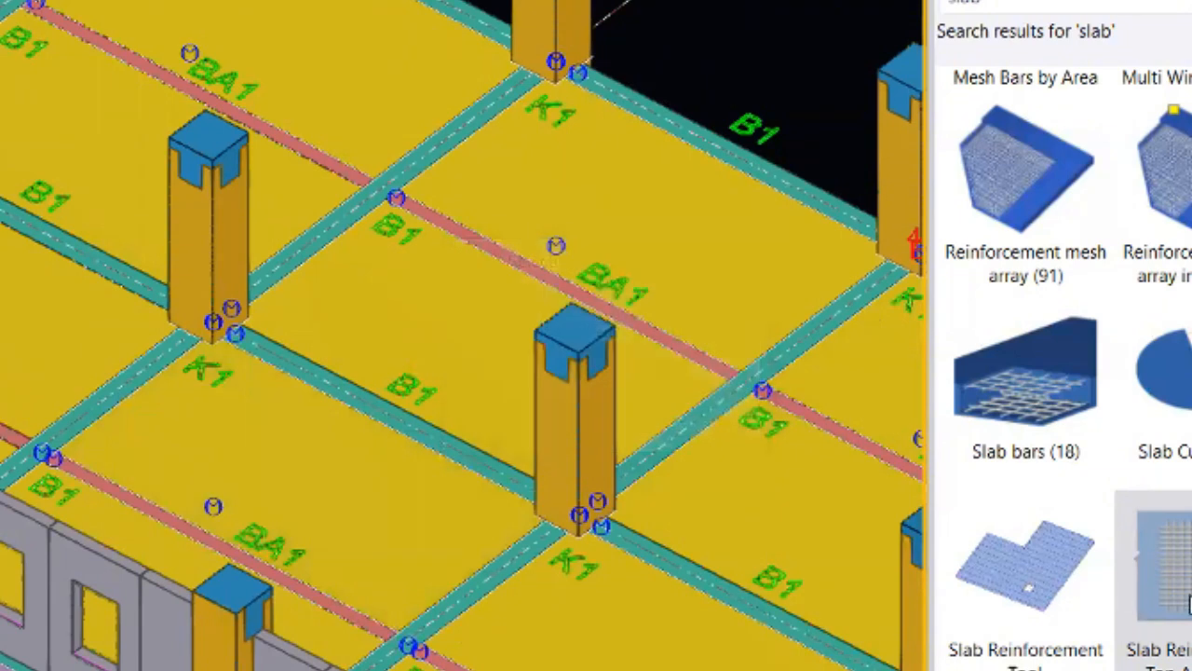
{"action": "left_click", "coordinate": [251, 486]}
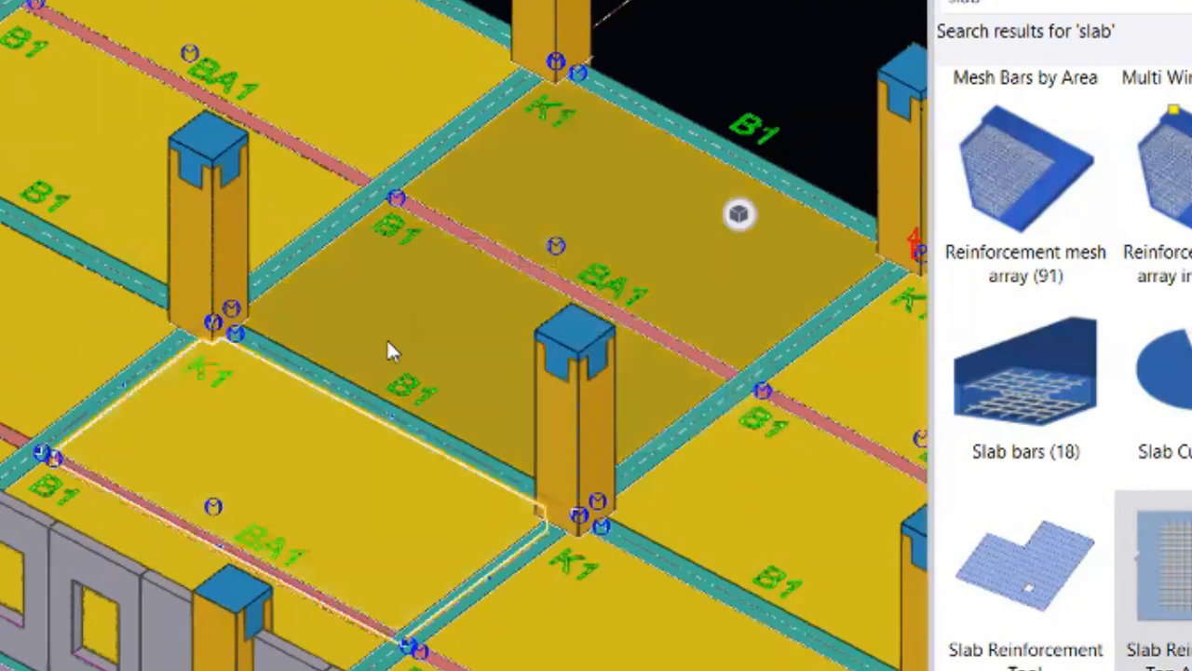
{"action": "middle_click_drag", "start_coordinate": [327, 418], "coordinate": [158, 503], "text": "ctrl"}
{"action": "middle_click_drag", "start_coordinate": [278, 570], "coordinate": [238, 228]}
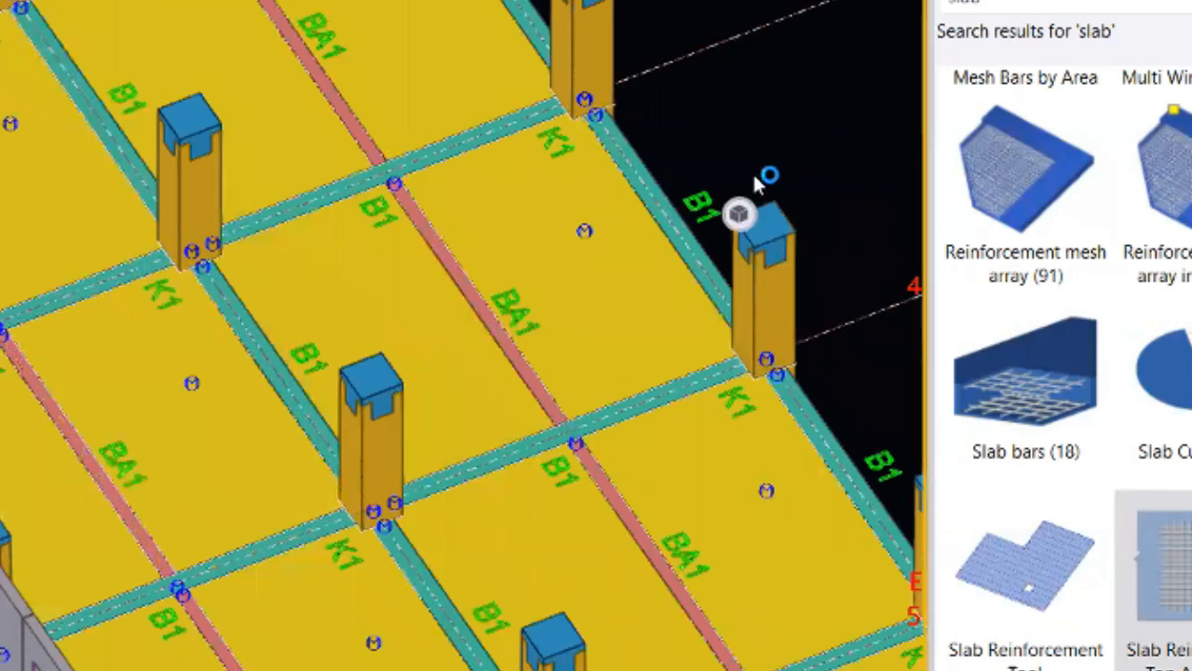
- Examine the floor slabs and their supporting beams along grid lines D and E, up to the K1 column at grid line 2
{"action": "scroll", "coordinate": [756, 183], "scroll_direction": "down", "scroll_amount": 3}
{"action": "scroll", "coordinate": [650, 279], "scroll_direction": "up", "scroll_amount": 4}
{"action": "middle_click_drag", "start_coordinate": [839, 424], "coordinate": [871, 402], "text": "ctrl"}
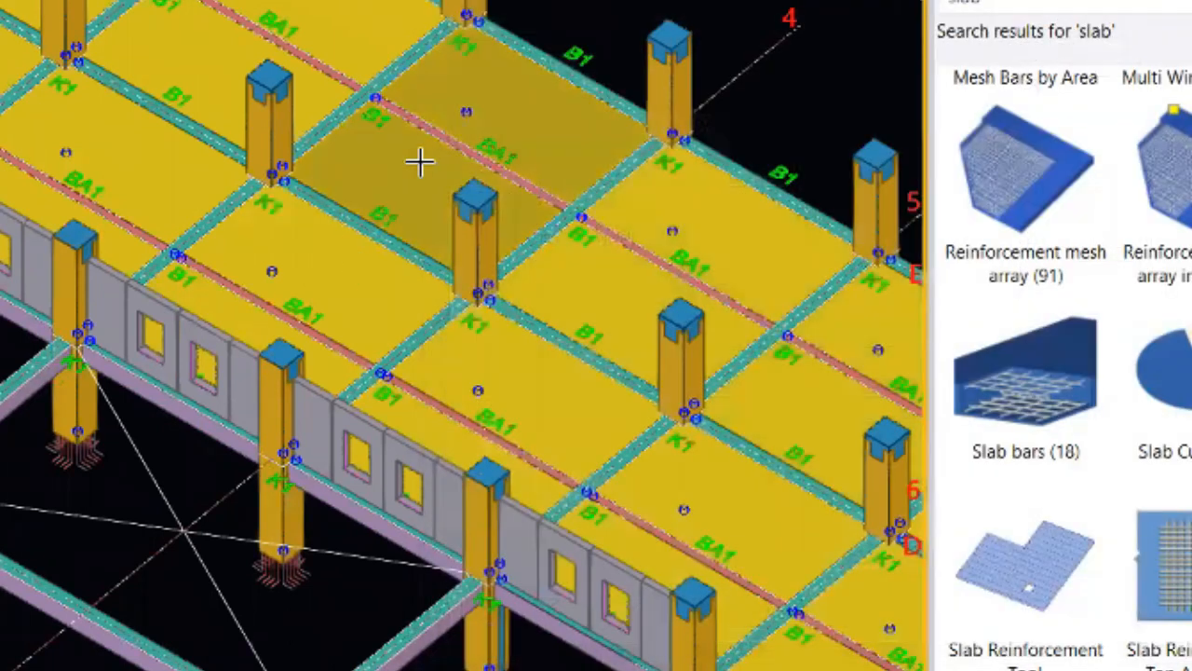
{"action": "scroll", "coordinate": [292, 160], "scroll_direction": "up", "scroll_amount": 3}
{"action": "scroll", "coordinate": [61, 101], "scroll_direction": "up", "scroll_amount": 1}
{"action": "middle_click_drag", "start_coordinate": [62, 100], "coordinate": [473, 346]}
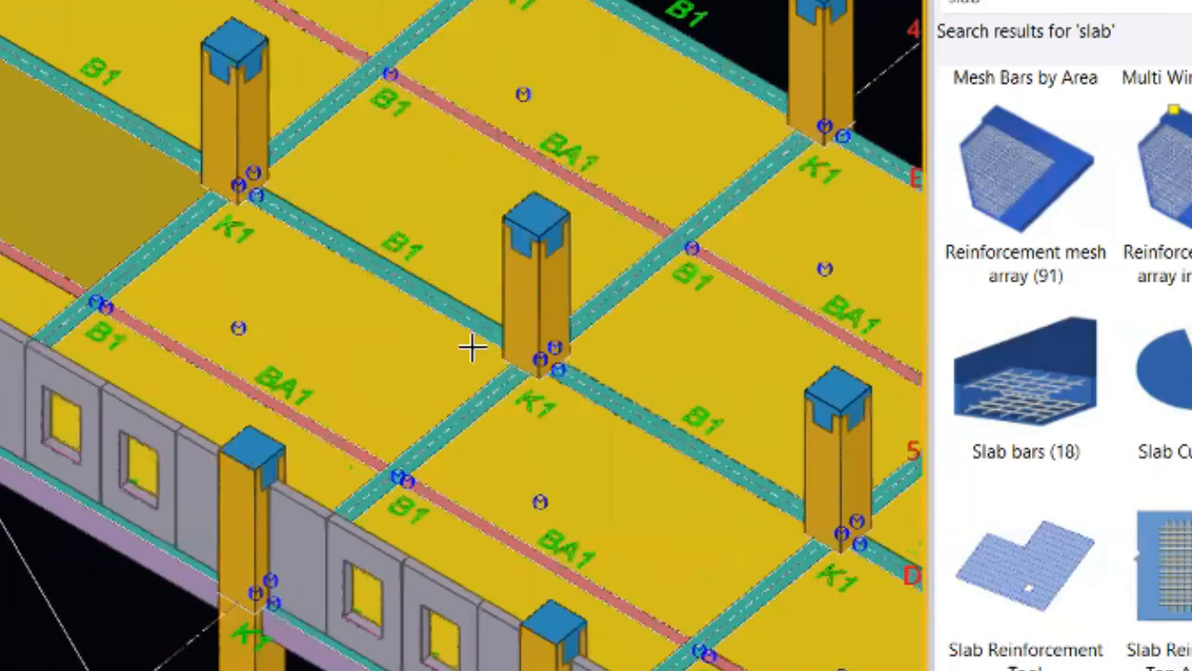
{"action": "scroll", "coordinate": [40, 204], "scroll_direction": "up", "scroll_amount": 4}
{"action": "scroll", "coordinate": [53, 191], "scroll_direction": "up", "scroll_amount": 1}
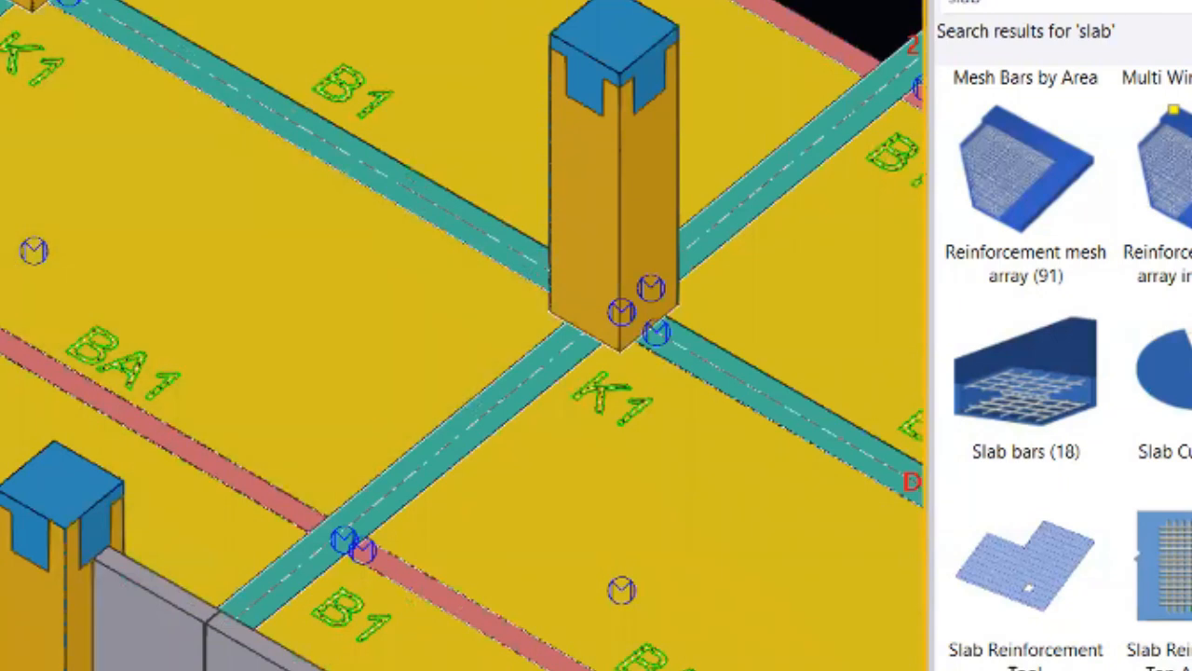
- Try to reinforce the slab bay near grid lines 2 and D using its bounding B1 beam, checking the bay in transparent display
{"action": "scroll", "coordinate": [307, 233], "scroll_direction": "up", "scroll_amount": 1}
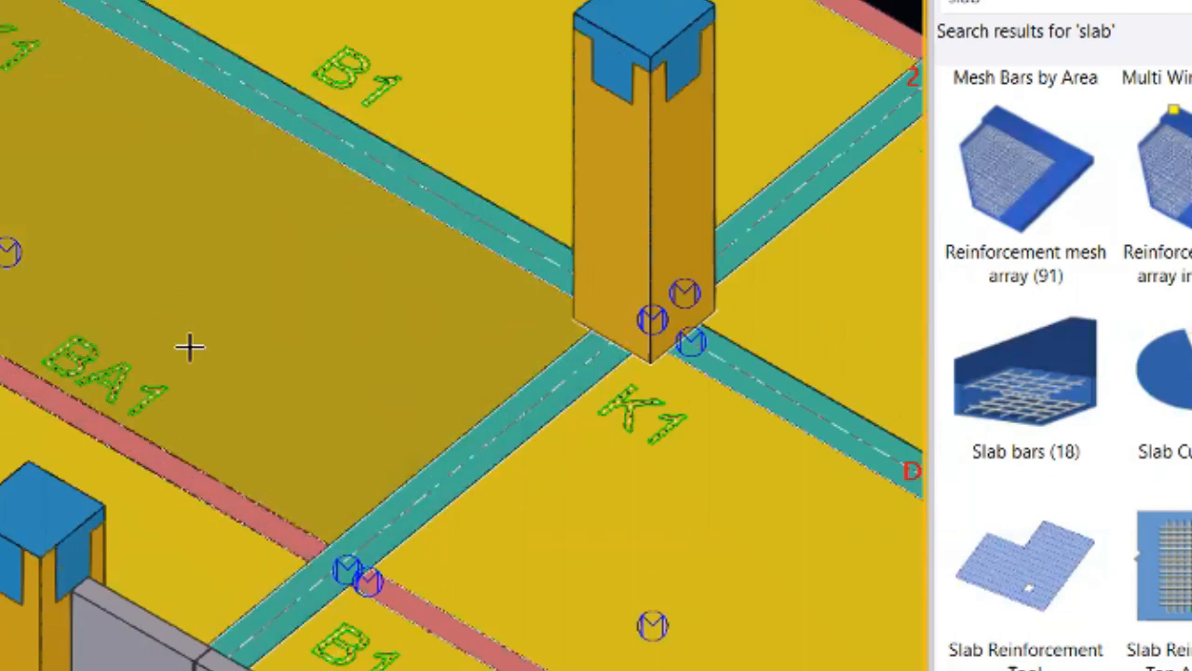
{"action": "scroll", "coordinate": [196, 321], "scroll_direction": "up", "scroll_amount": 1}
{"action": "key", "text": "ctrl+1"}
{"action": "key", "text": "ctrl+4"}
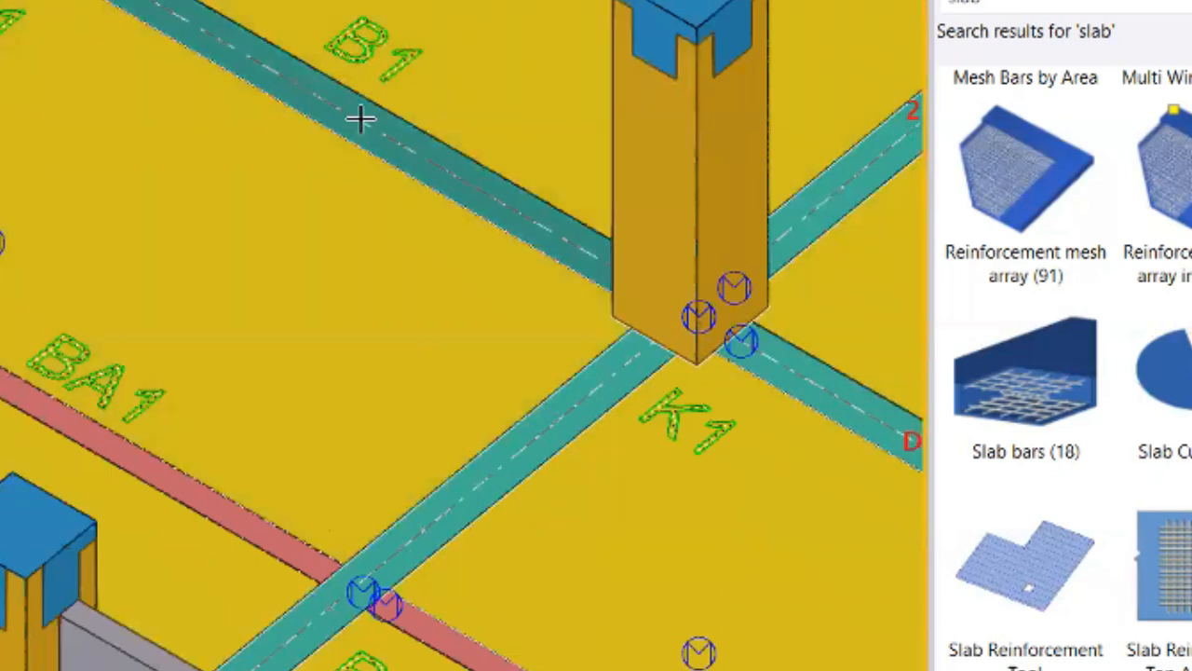
{"action": "left_click", "coordinate": [584, 380]}
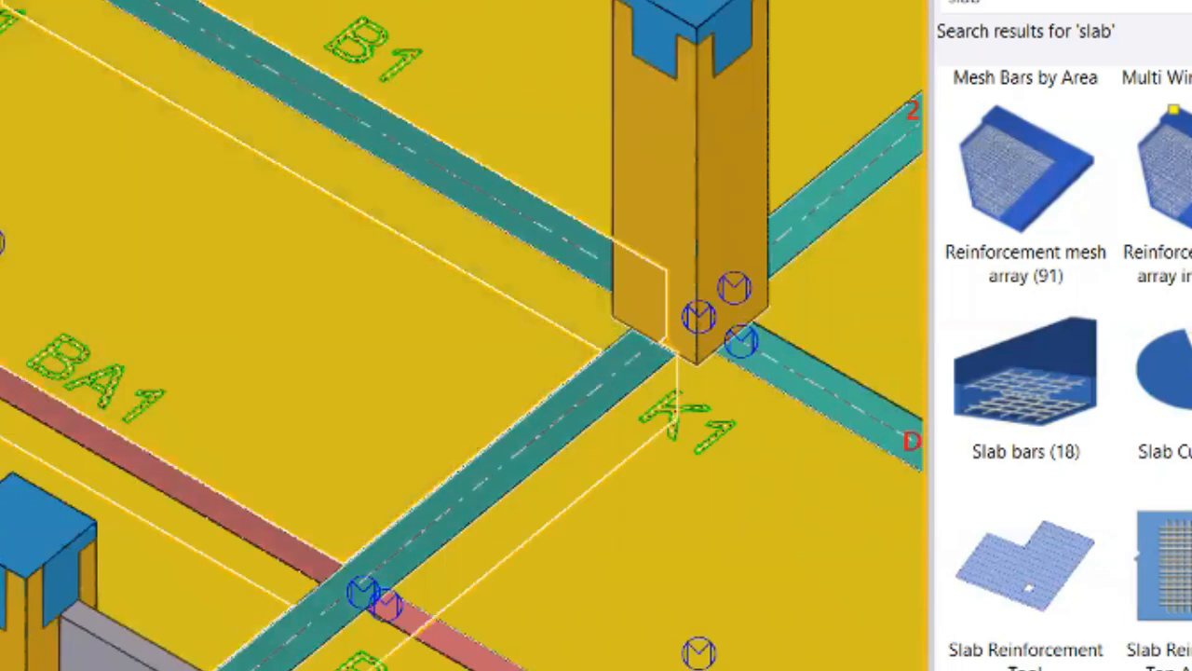
{"action": "left_click", "coordinate": [236, 192]}
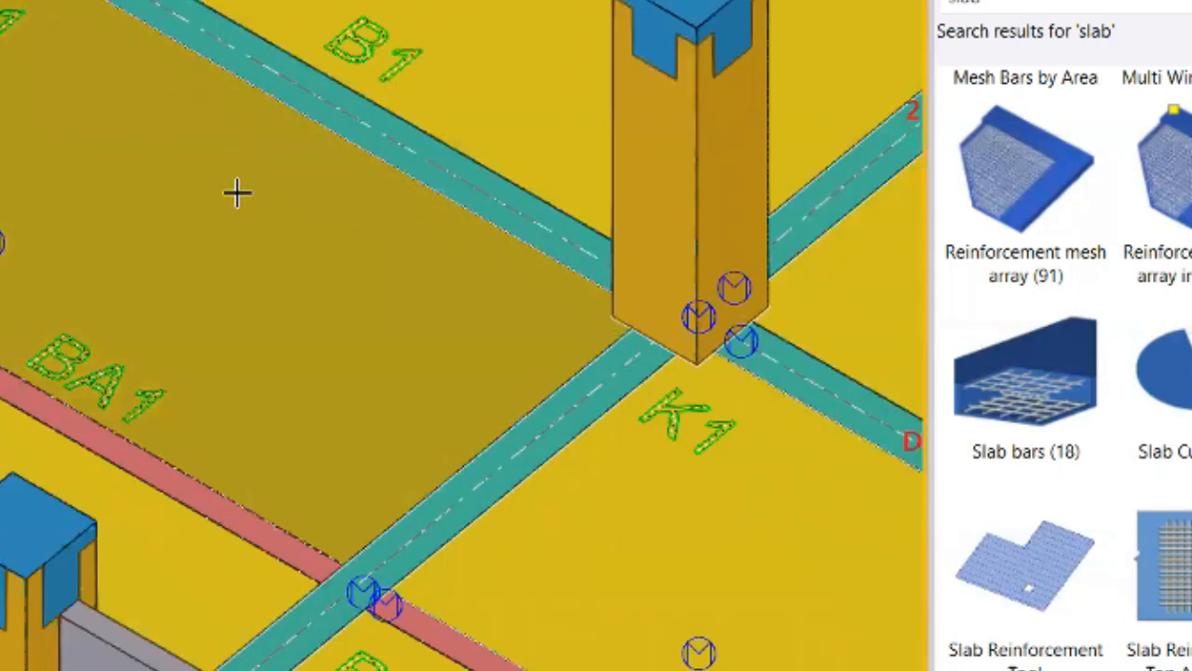
{"action": "scroll", "coordinate": [236, 192], "scroll_direction": "down", "scroll_amount": 5}
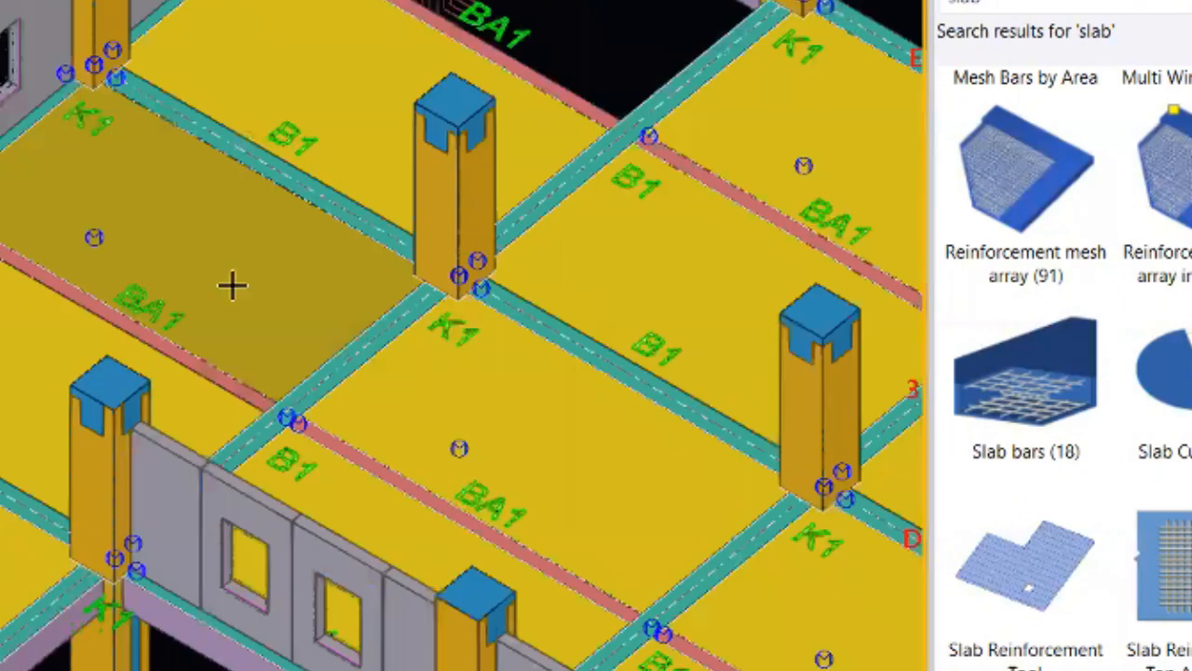
- Look through the catalog's slab search results for another suitable component, from the mesh bars to the edge and corner and hollow core components
{"action": "scroll", "coordinate": [1045, 102], "scroll_direction": "up", "scroll_amount": 3}
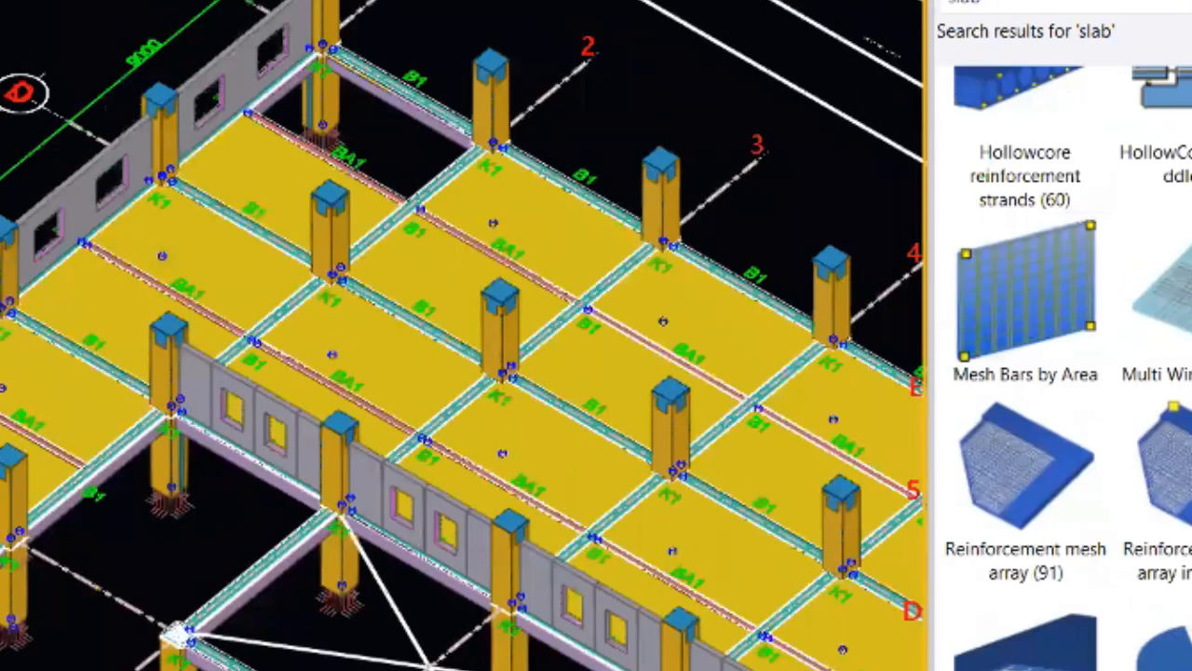
{"action": "scroll", "coordinate": [1062, 354], "scroll_direction": "up", "scroll_amount": 3}
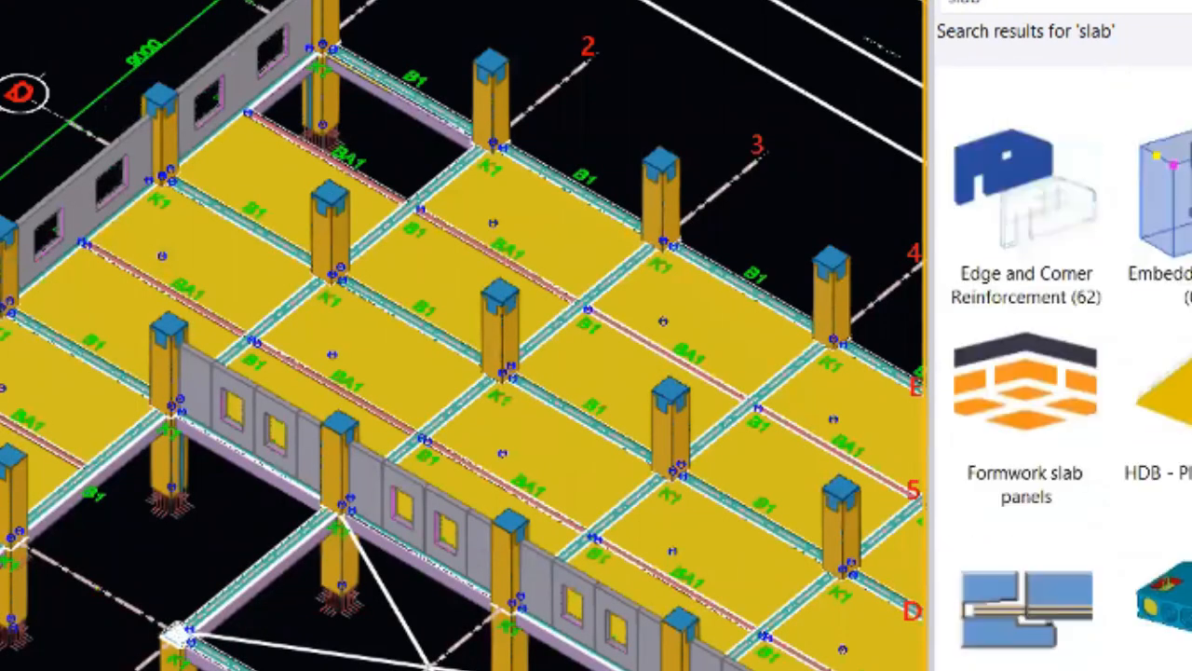
{"action": "scroll", "coordinate": [42, 339], "scroll_direction": "down", "scroll_amount": 1}
{"action": "scroll", "coordinate": [345, 253], "scroll_direction": "up", "scroll_amount": 3}
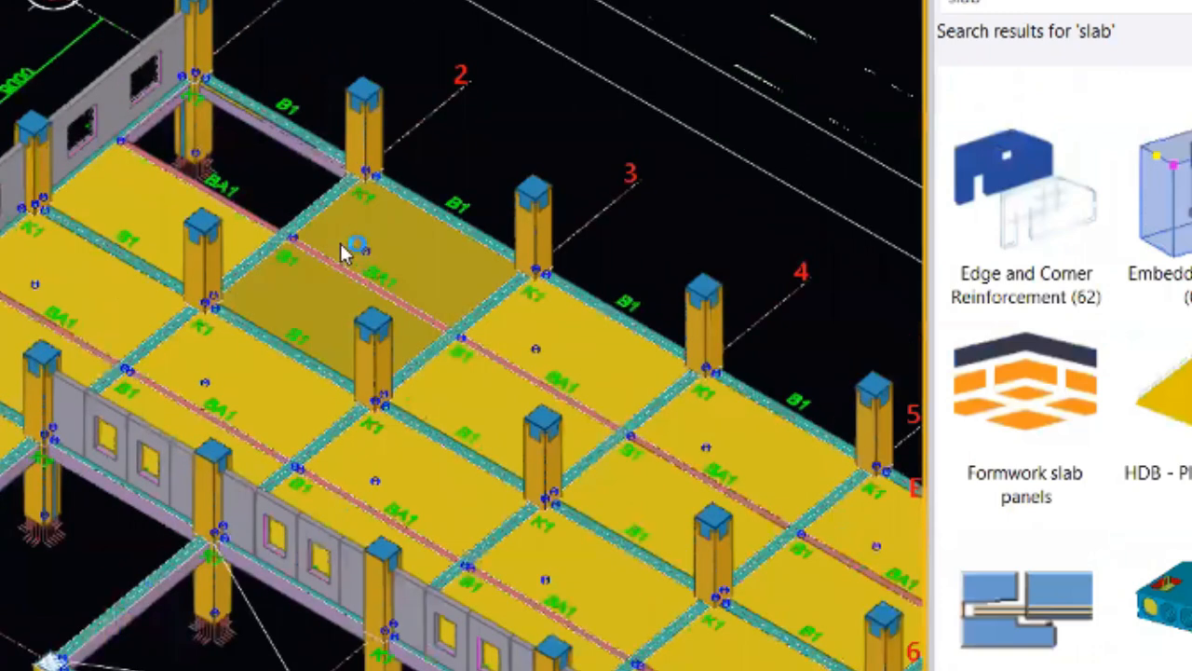
{"action": "scroll", "coordinate": [1062, 354], "scroll_direction": "up", "scroll_amount": 3}
{"action": "scroll", "coordinate": [1062, 353], "scroll_direction": "down", "scroll_amount": 5}
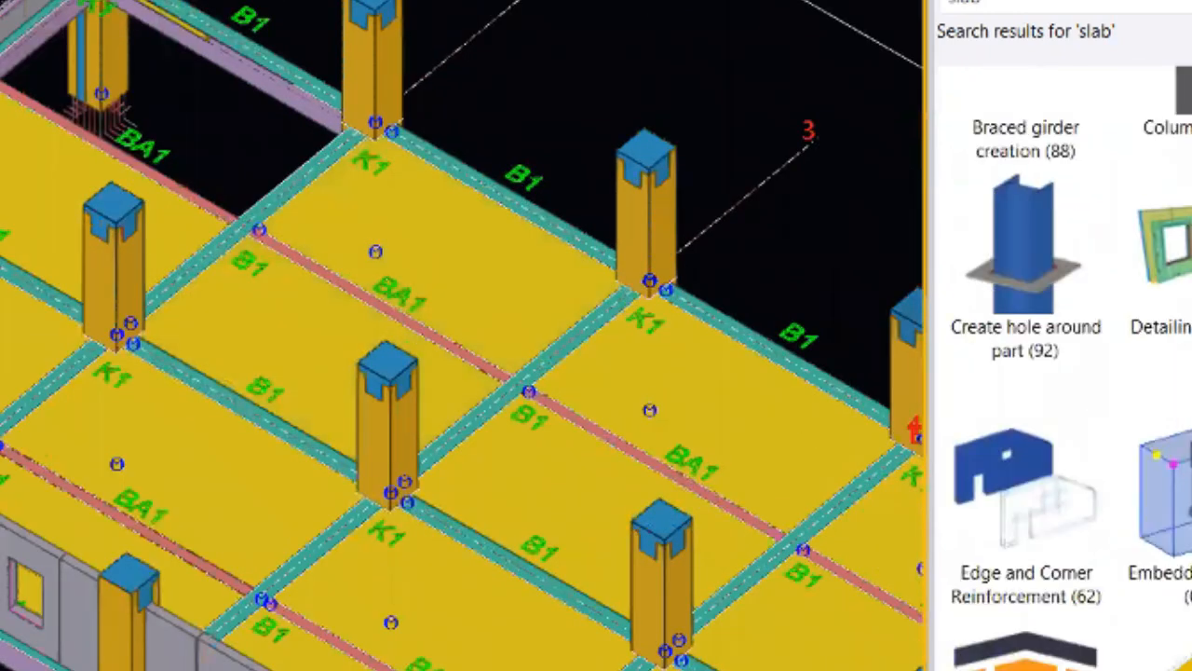
{"action": "scroll", "coordinate": [1062, 354], "scroll_direction": "down", "scroll_amount": 3}
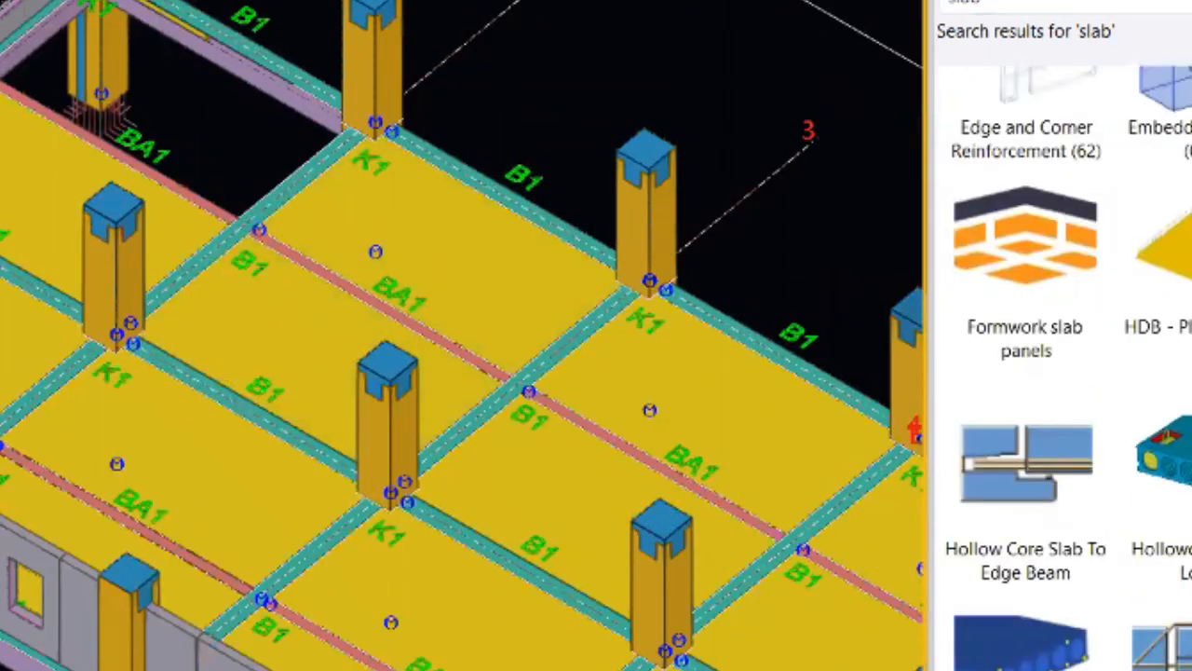
{"action": "scroll", "coordinate": [1062, 354], "scroll_direction": "down", "scroll_amount": 3}
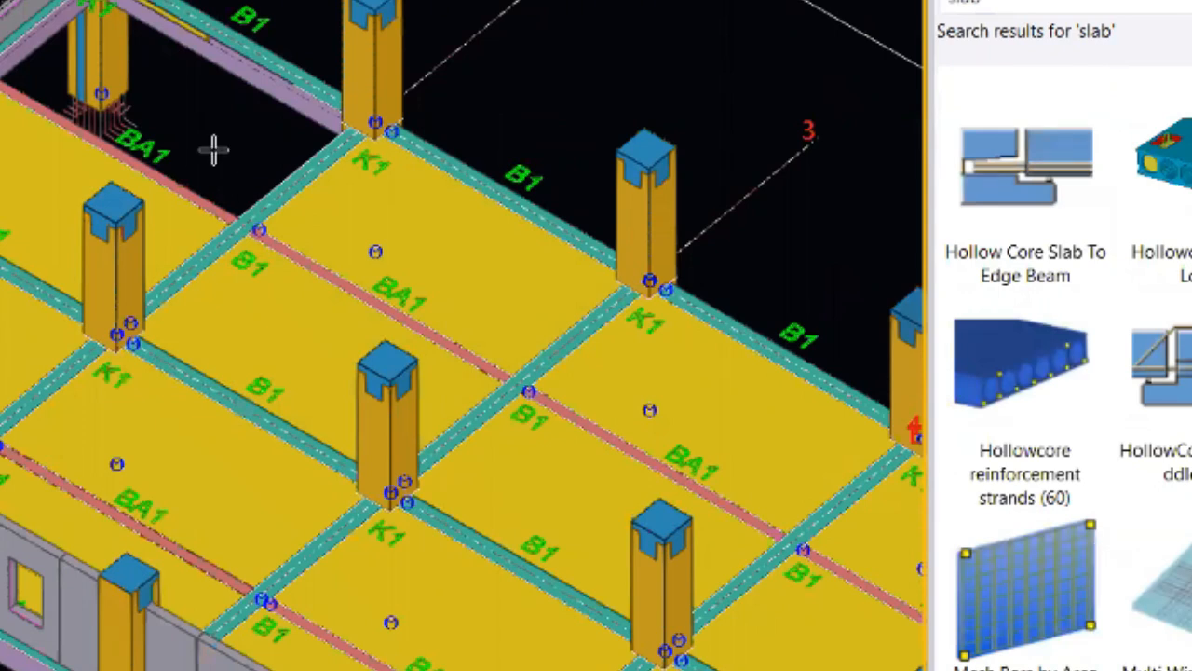
- Examine the open bay without a slab near grid lines E and 7, including its B1 and BA1 beams in transparent display
{"action": "scroll", "coordinate": [213, 150], "scroll_direction": "down", "scroll_amount": 1}
{"action": "middle_click_drag", "start_coordinate": [351, 220], "coordinate": [381, 262], "text": "ctrl"}
{"action": "scroll", "coordinate": [207, 117], "scroll_direction": "down", "scroll_amount": 1}
{"action": "scroll", "coordinate": [653, 562], "scroll_direction": "down", "scroll_amount": 1}
{"action": "middle_click_drag", "start_coordinate": [607, 352], "coordinate": [489, 325]}
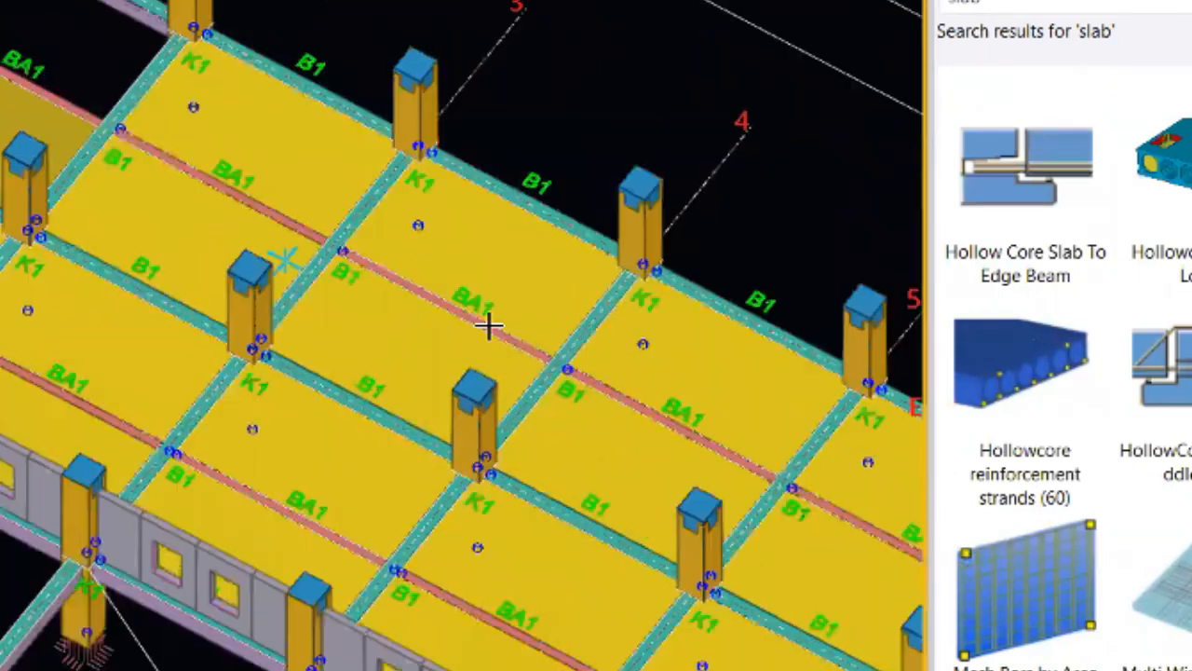
{"action": "middle_click_drag", "start_coordinate": [680, 440], "coordinate": [53, 152]}
{"action": "scroll", "coordinate": [422, 397], "scroll_direction": "up", "scroll_amount": 1}
{"action": "middle_click_drag", "start_coordinate": [422, 397], "coordinate": [181, 380]}
{"action": "scroll", "coordinate": [200, 295], "scroll_direction": "up", "scroll_amount": 2}
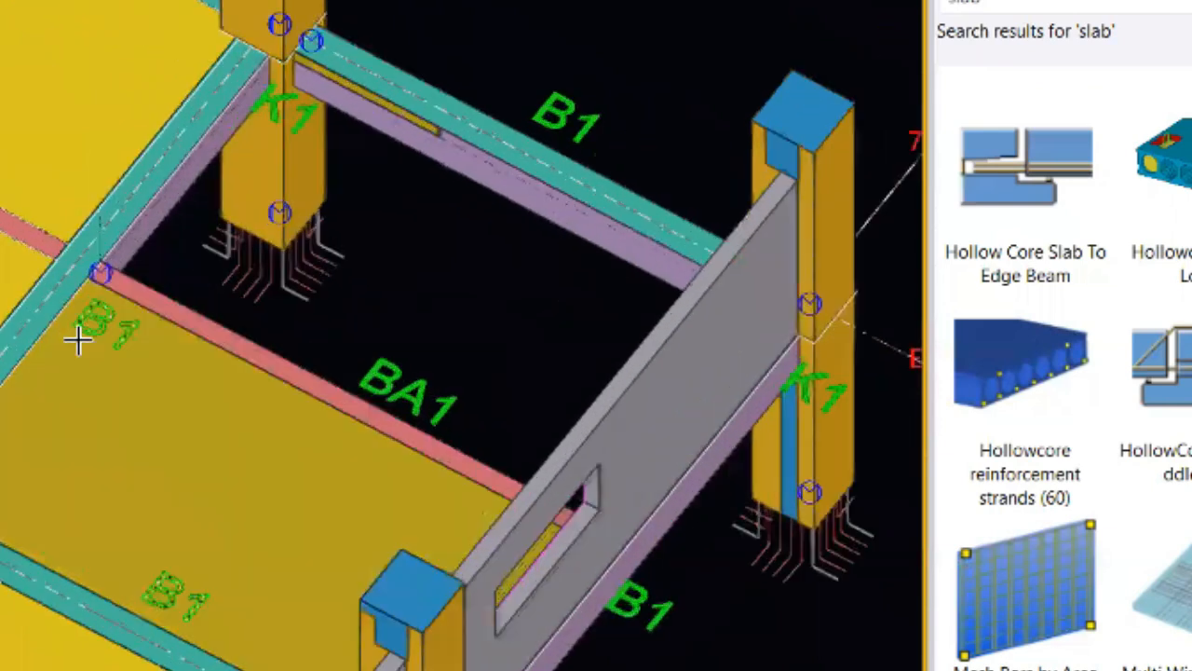
{"action": "scroll", "coordinate": [78, 341], "scroll_direction": "up", "scroll_amount": 1}
{"action": "scroll", "coordinate": [472, 297], "scroll_direction": "up", "scroll_amount": 1}
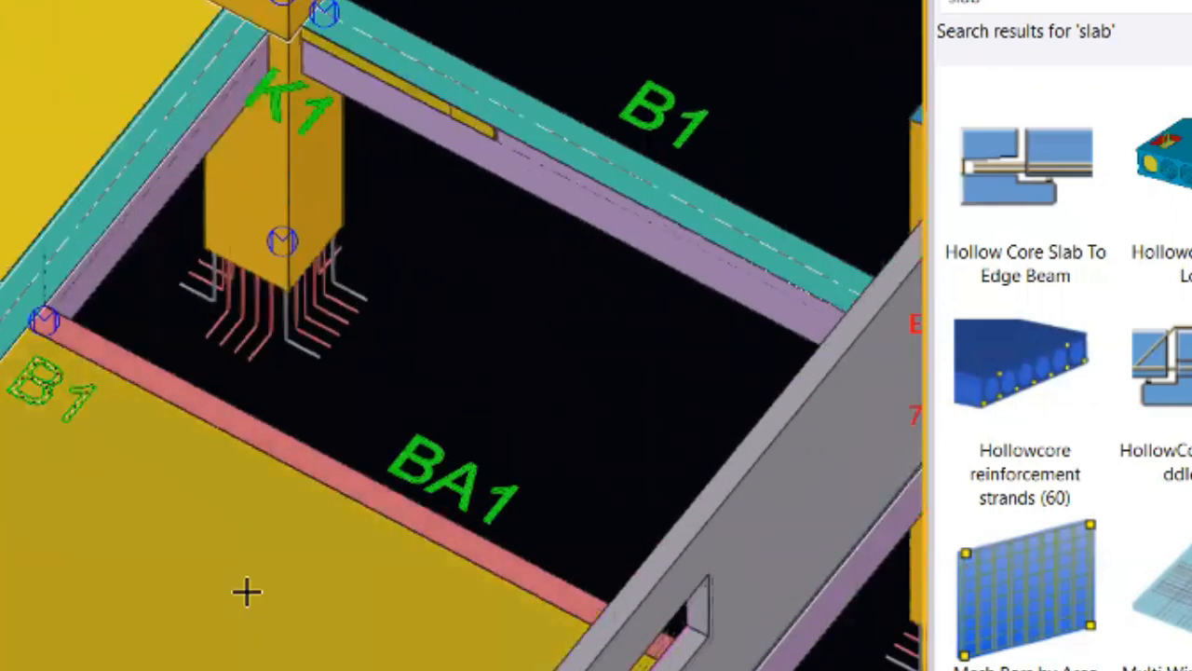
{"action": "key", "text": "ctrl+1"}
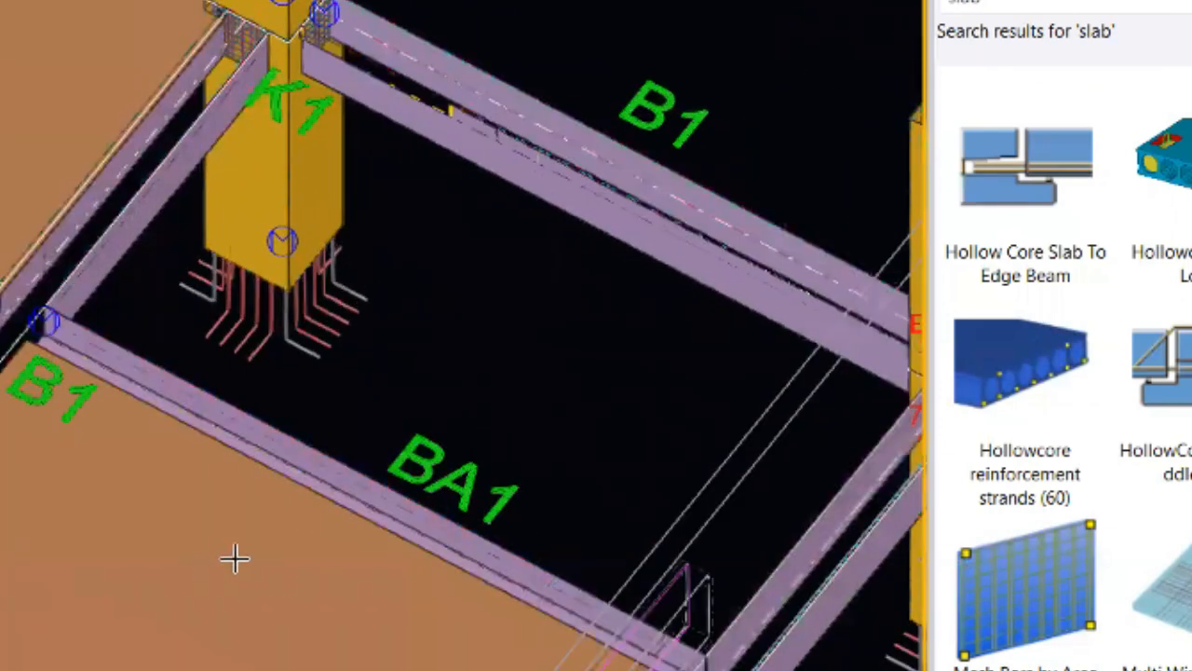
- Examine the slab mesh bar ends along the supporting beam and the surrounding bays near the K1 columns
{"action": "key", "text": "ctrl+4"}
{"action": "key", "text": "ctrl+1"}
{"action": "right_click", "coordinate": [399, 397]}
{"action": "scroll", "coordinate": [221, 499], "scroll_direction": "up", "scroll_amount": 2}
{"action": "scroll", "coordinate": [230, 489], "scroll_direction": "up", "scroll_amount": 2}
{"action": "scroll", "coordinate": [344, 426], "scroll_direction": "down", "scroll_amount": 1}
{"action": "middle_click_drag", "start_coordinate": [344, 385], "coordinate": [227, 581], "text": "ctrl"}
{"action": "middle_click_drag", "start_coordinate": [294, 669], "coordinate": [376, 118]}
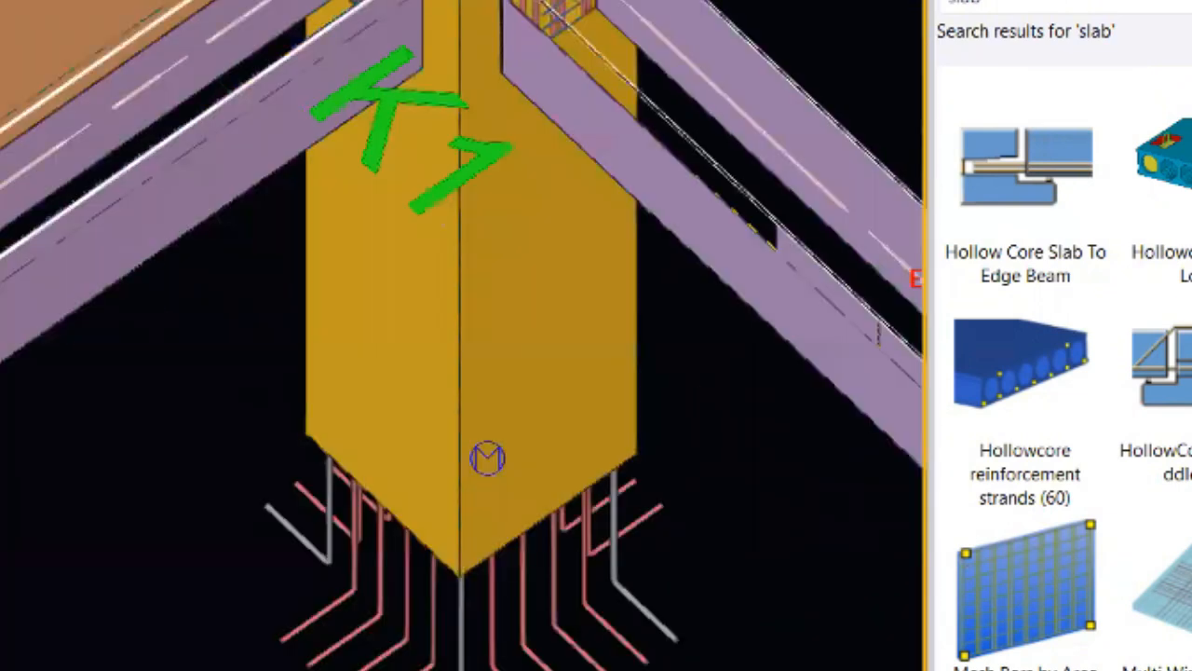
{"action": "middle_click_drag", "start_coordinate": [2, 669], "coordinate": [194, 155]}
{"action": "scroll", "coordinate": [194, 156], "scroll_direction": "up", "scroll_amount": 2}
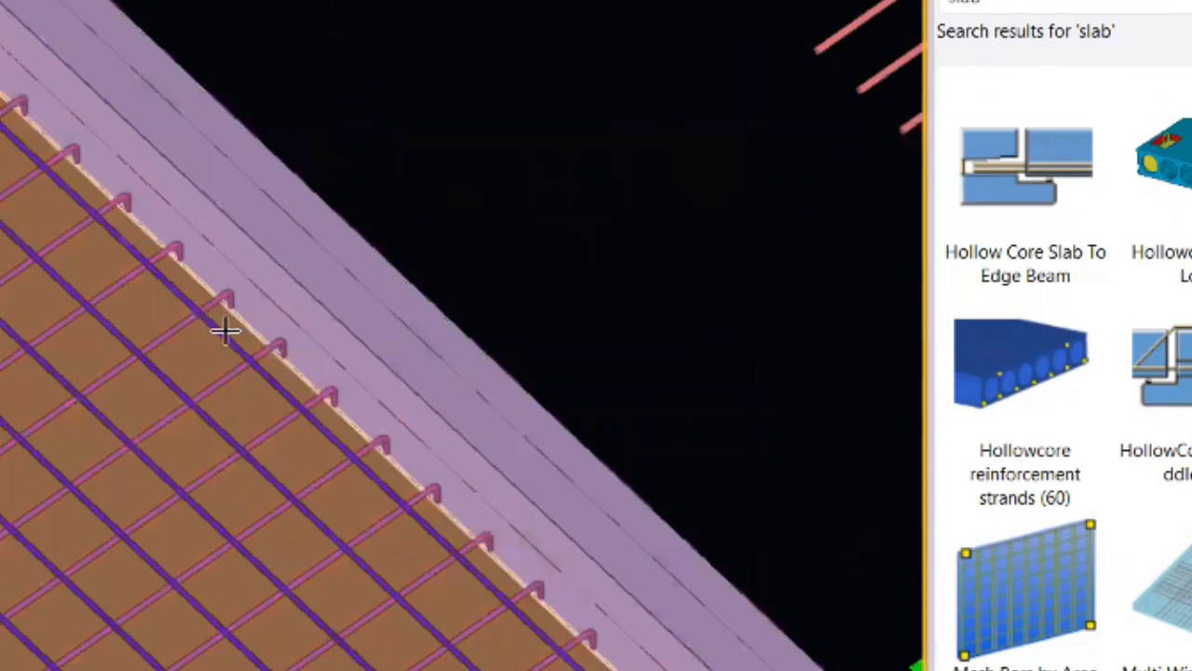
{"action": "left_click", "coordinate": [226, 332]}
{"action": "middle_click_drag", "start_coordinate": [221, 367], "coordinate": [591, 269], "text": "ctrl"}
{"action": "scroll", "coordinate": [592, 269], "scroll_direction": "down", "scroll_amount": 4}
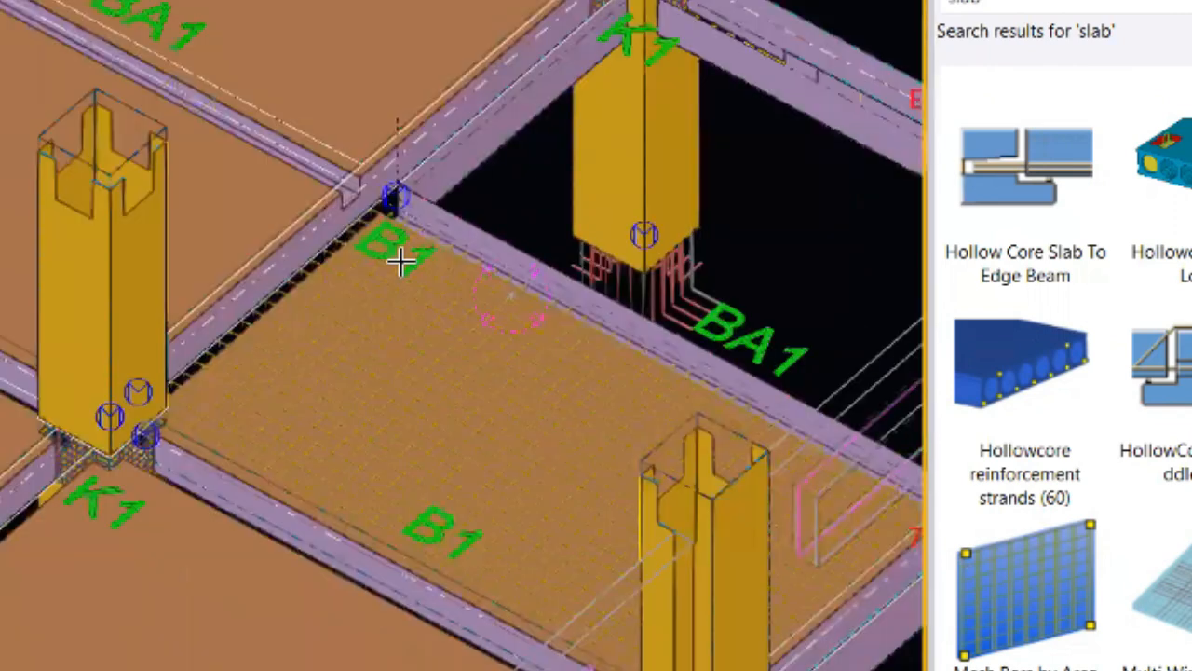
{"action": "scroll", "coordinate": [372, 557], "scroll_direction": "up", "scroll_amount": 4}
{"action": "middle_click_drag", "start_coordinate": [423, 289], "coordinate": [420, 332]}
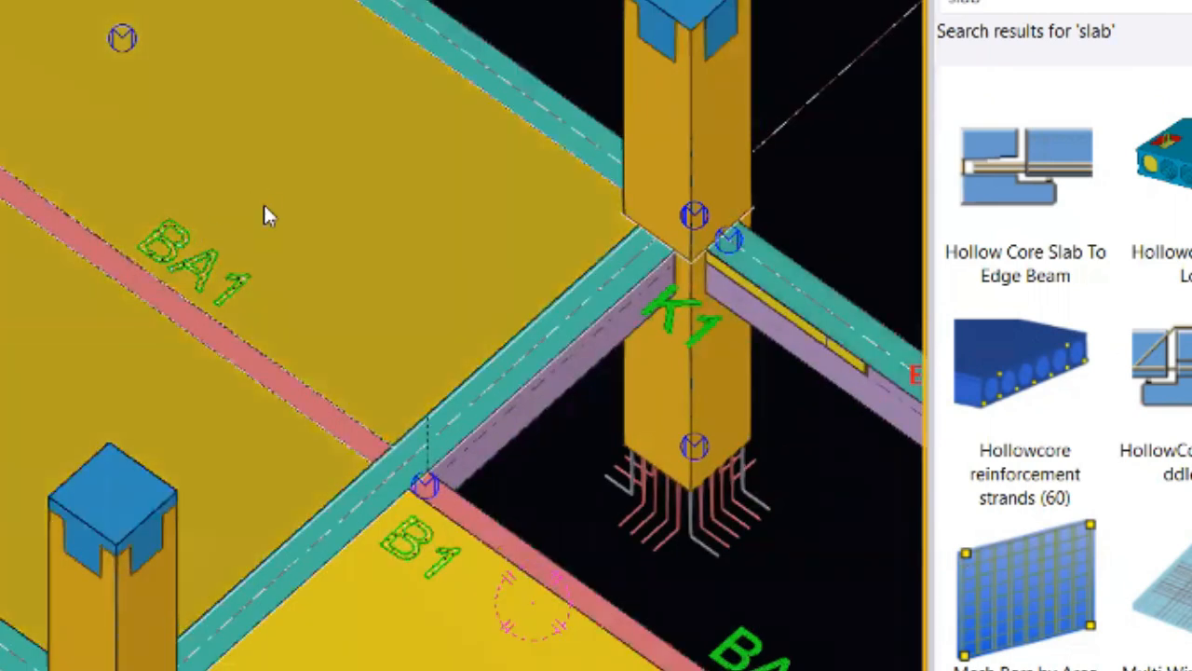
- Open the bar cut behavior settings of the slab reinforcement on both sides of the BA1 beam
{"action": "key", "text": "shift+1"}
{"action": "scroll", "coordinate": [21, 212], "scroll_direction": "up", "scroll_amount": 3}
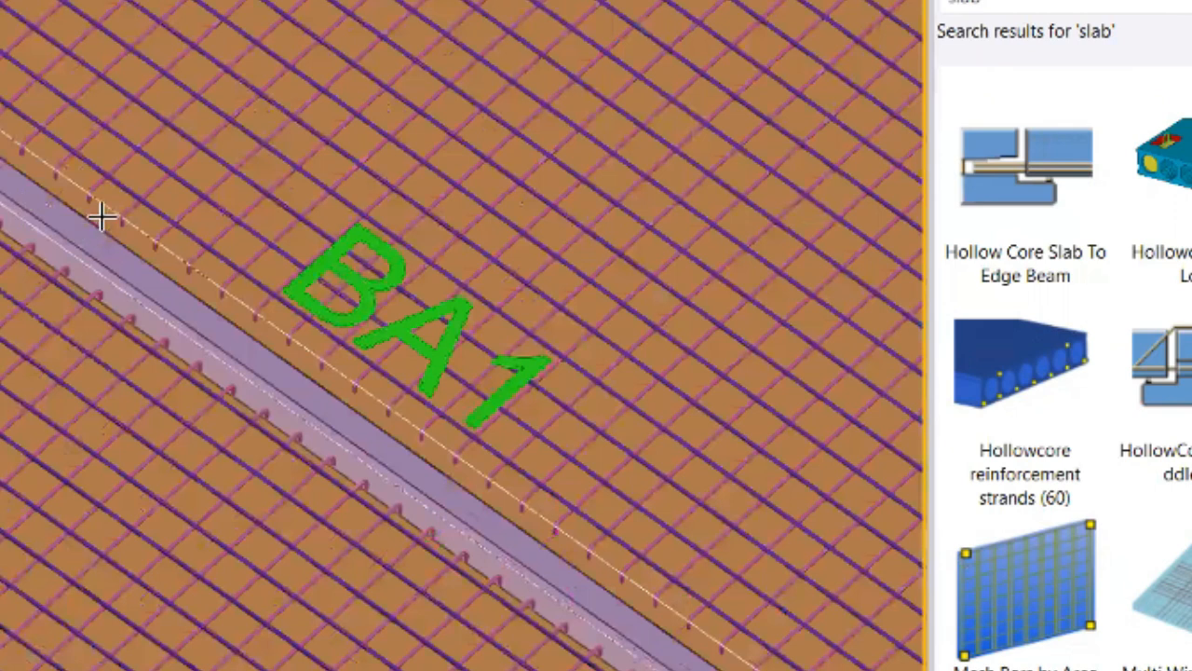
{"action": "scroll", "coordinate": [101, 213], "scroll_direction": "up", "scroll_amount": 2}
{"action": "scroll", "coordinate": [21, 212], "scroll_direction": "up", "scroll_amount": 2}
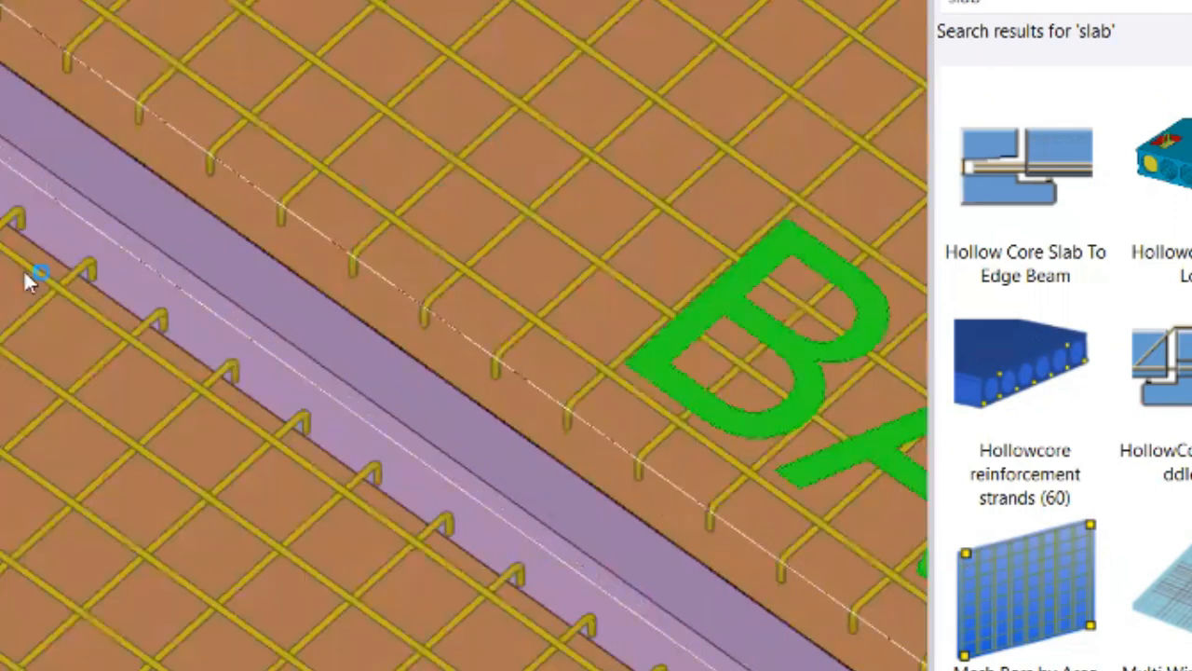
{"action": "scroll", "coordinate": [29, 277], "scroll_direction": "down", "scroll_amount": 3}
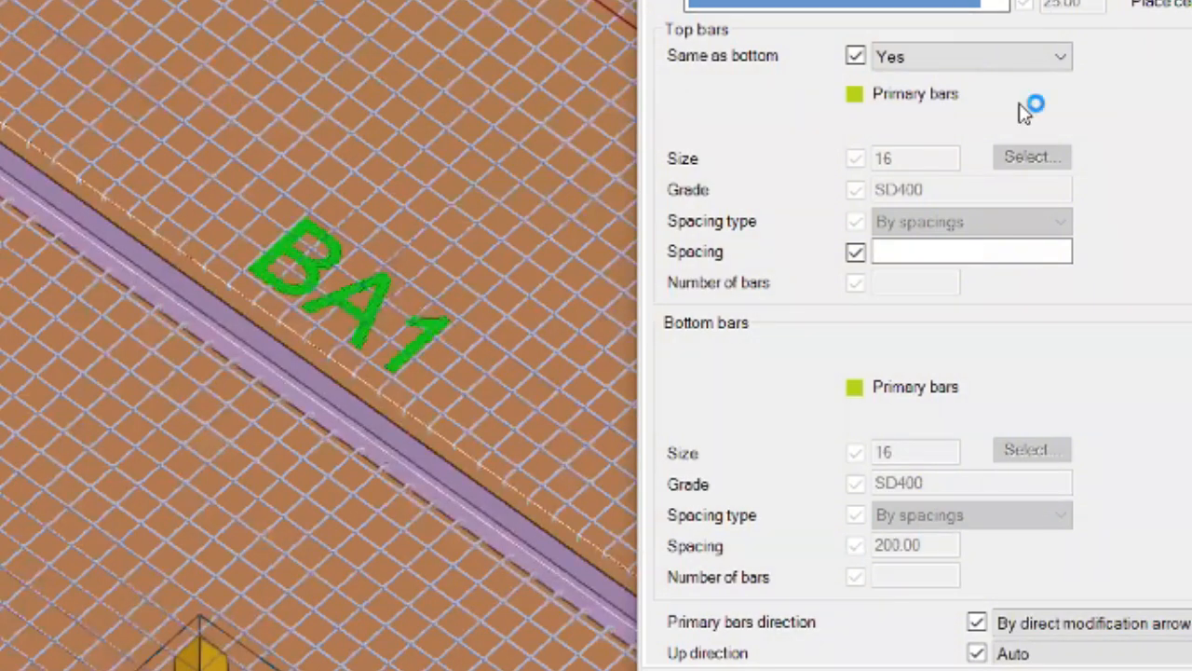
{"action": "scroll", "coordinate": [1151, 487], "scroll_direction": "down", "scroll_amount": 5}
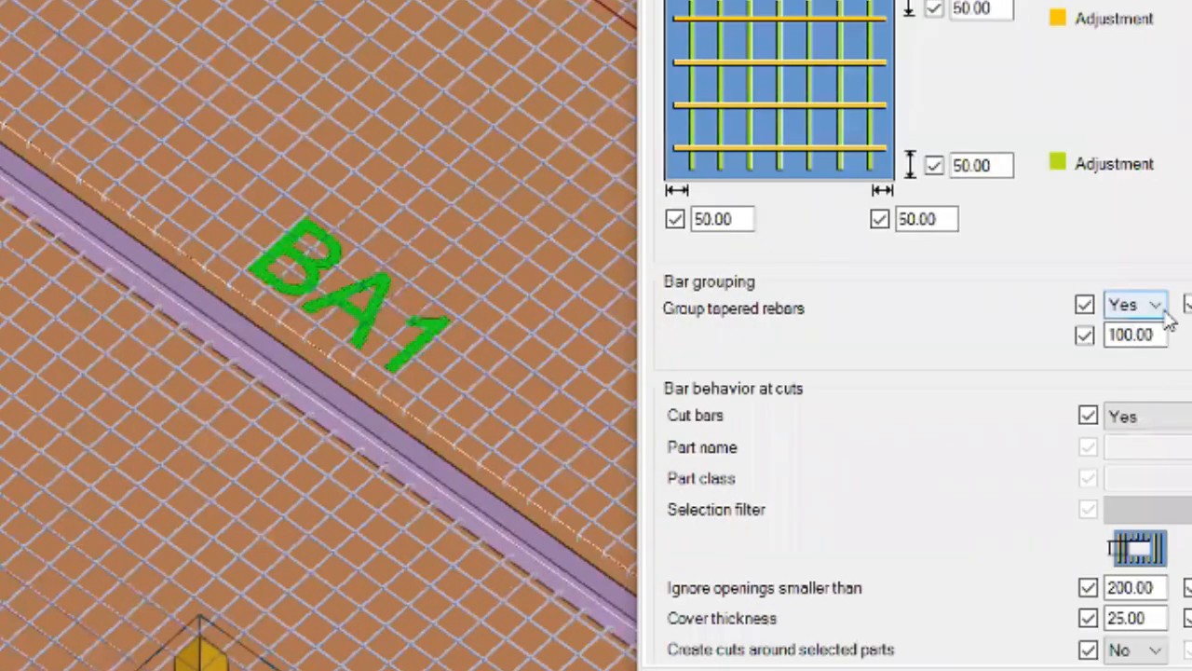
- Try Cut bars set to No on the slab reinforcement, check the other cut options, and restore Yes
{"action": "left_click", "coordinate": [1176, 416]}
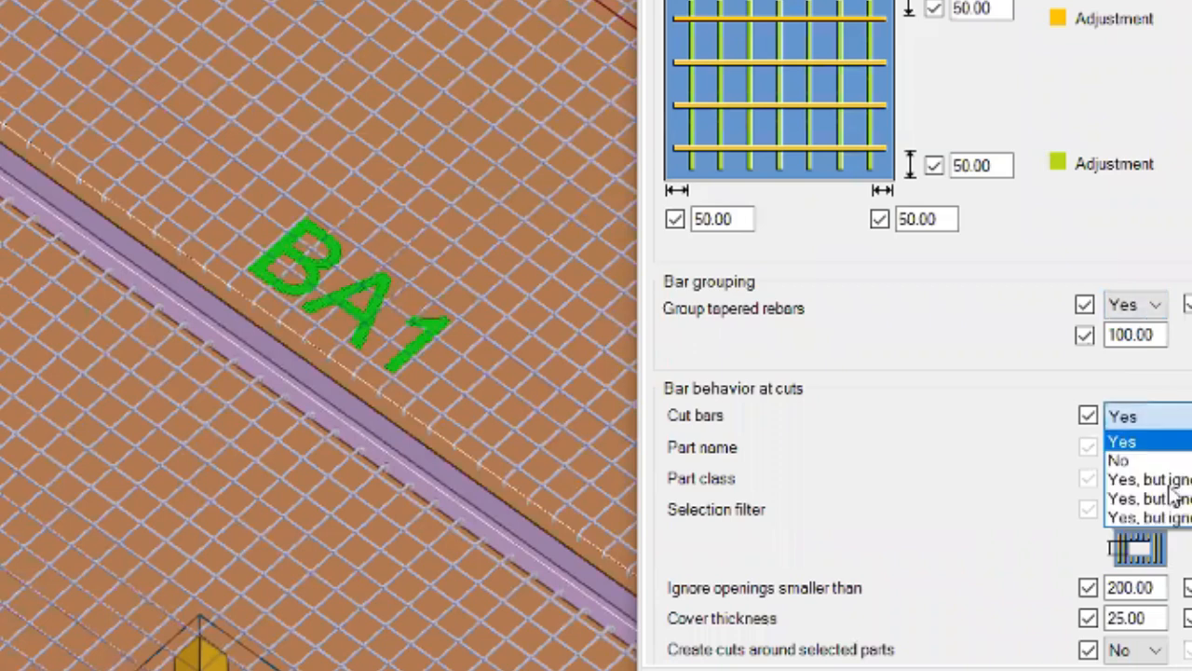
{"action": "left_click", "coordinate": [1141, 460]}
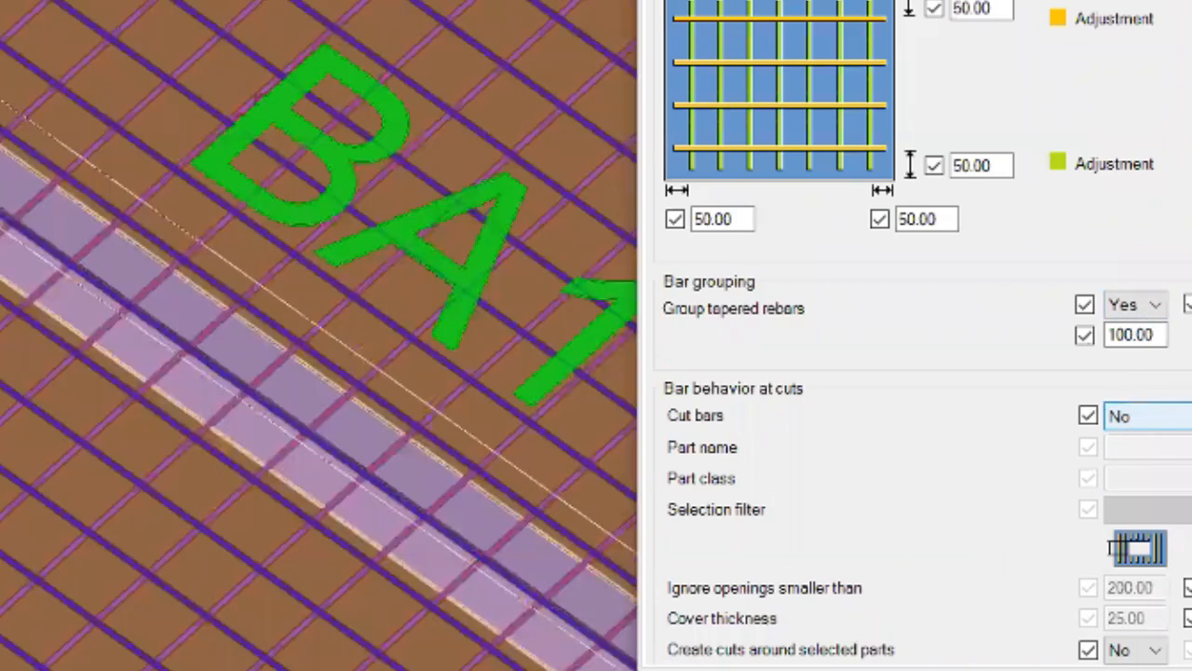
{"action": "left_click", "coordinate": [1171, 416]}
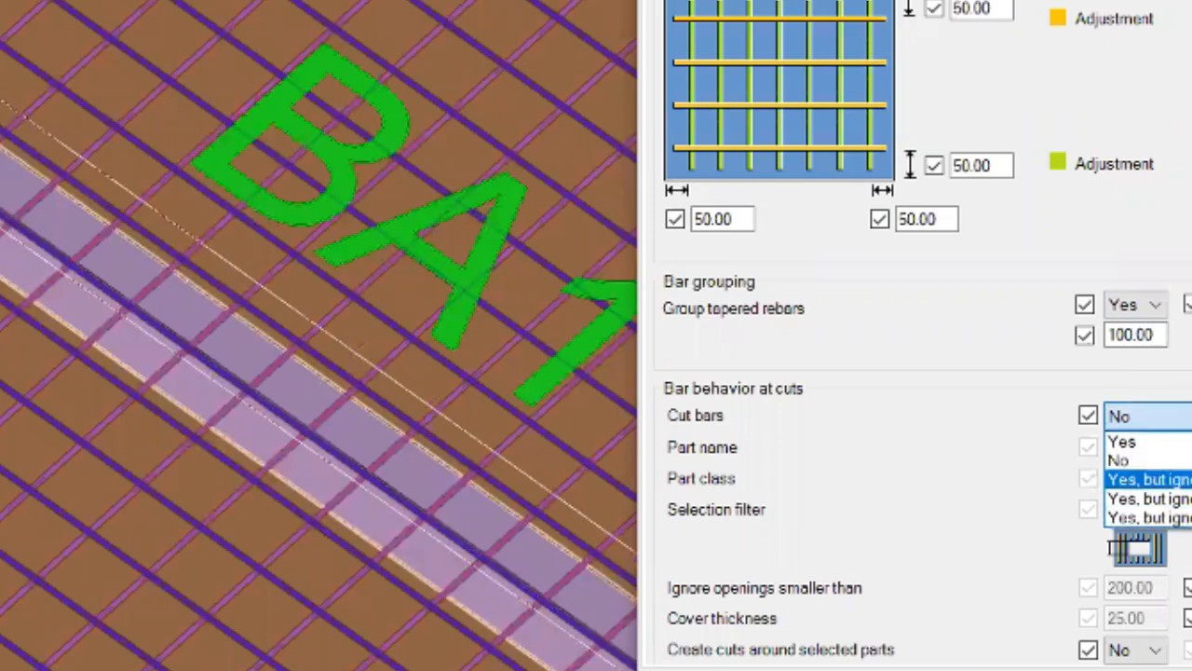
{"action": "left_click", "coordinate": [1164, 518]}
{"action": "left_click", "coordinate": [1172, 416]}
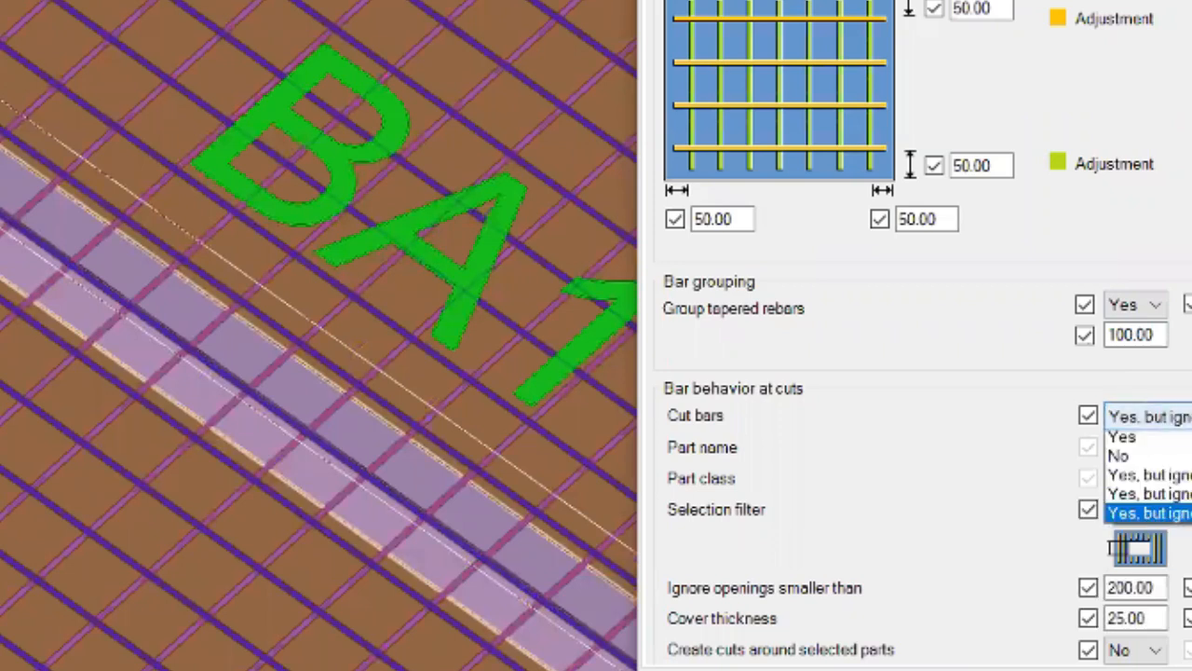
{"action": "left_click", "coordinate": [1152, 498]}
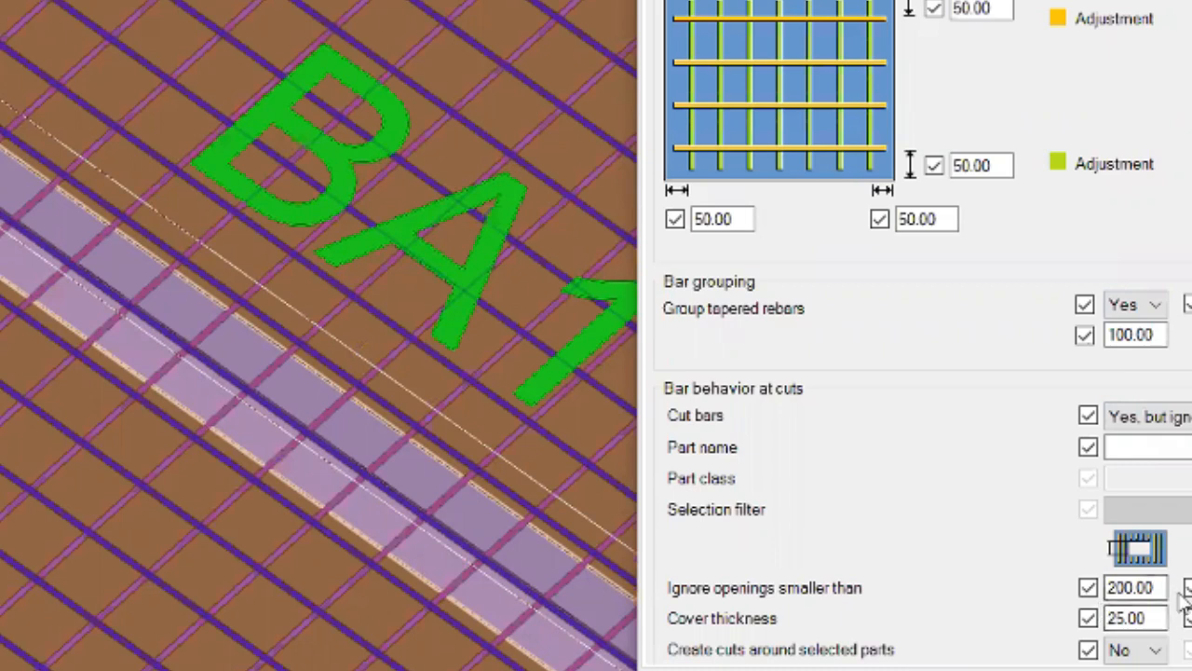
{"action": "double_click", "coordinate": [1130, 588]}
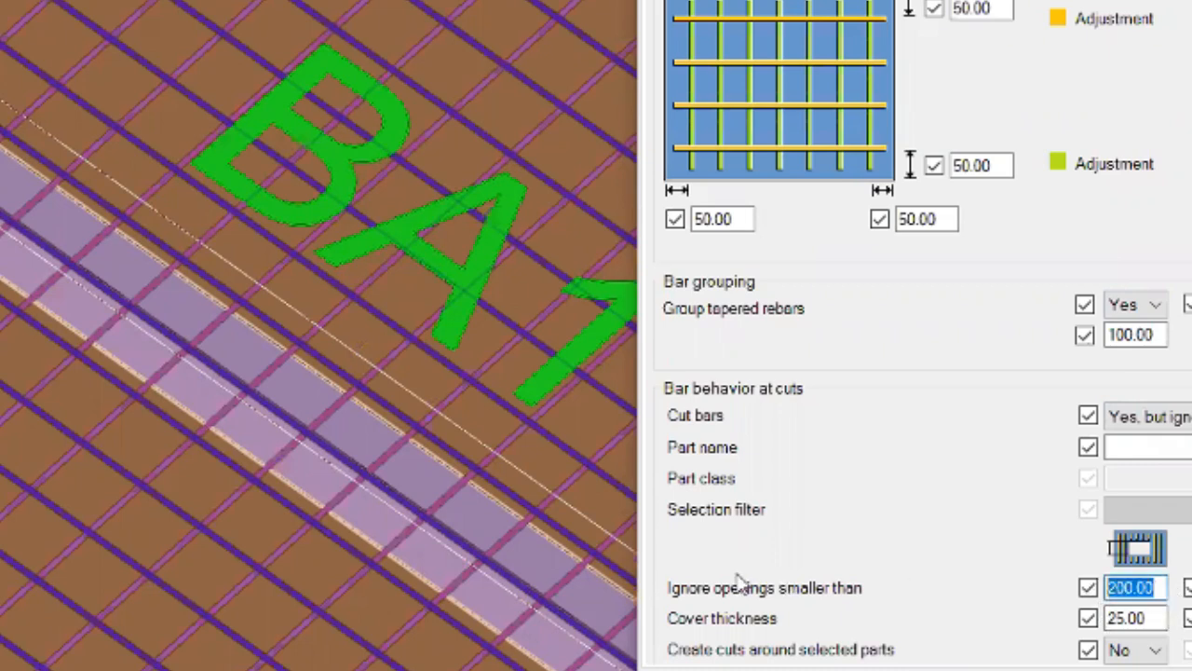
{"action": "left_click", "coordinate": [1148, 417]}
{"action": "left_click", "coordinate": [1152, 439]}
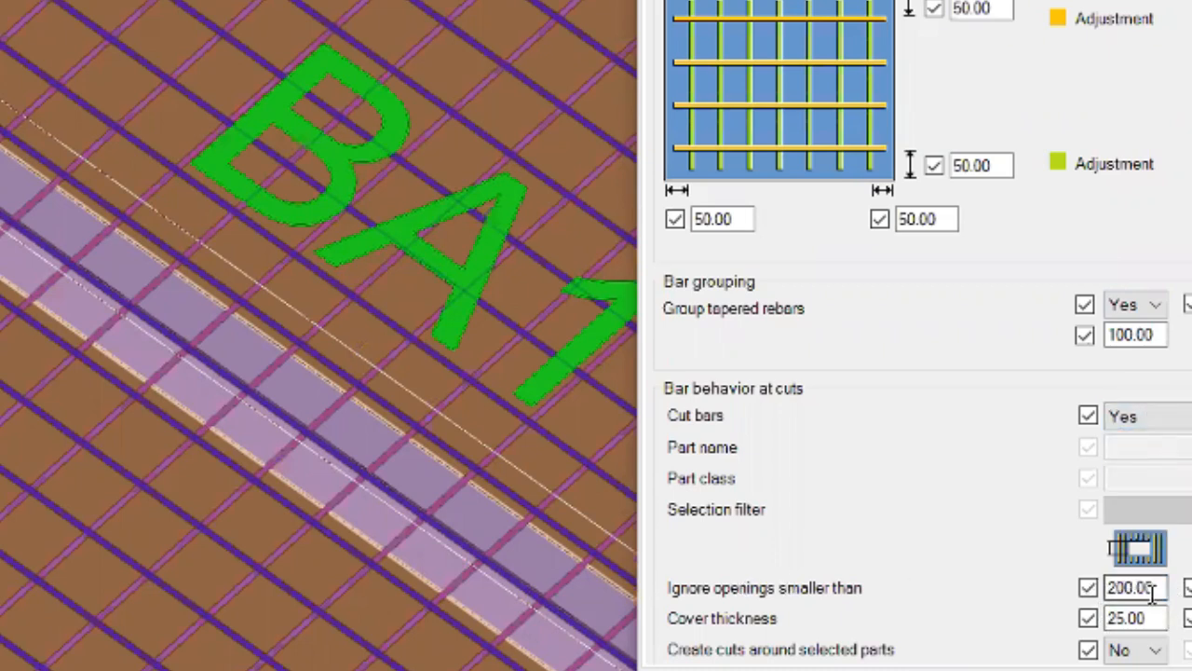
- Try ignoring openings smaller than 100 in the slab reinforcement and check the bars at the BA1 beam
{"action": "scroll", "coordinate": [473, 508], "scroll_direction": "down", "scroll_amount": 1}
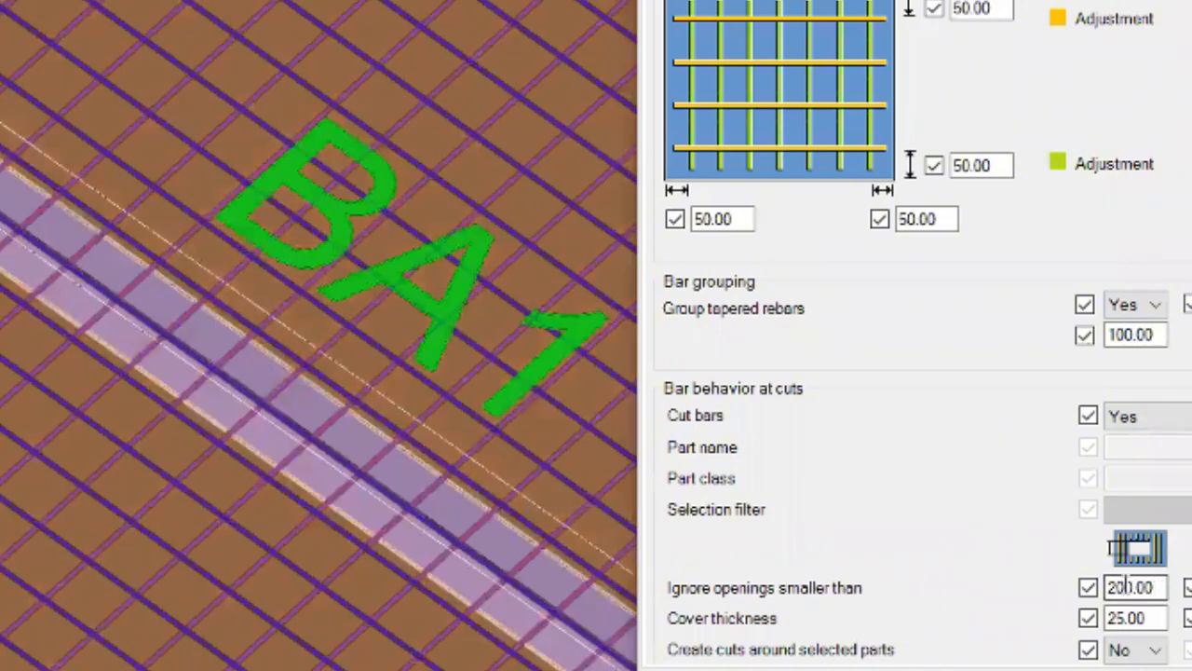
{"action": "left_click_drag", "start_coordinate": [1121, 587], "coordinate": [1097, 587]}
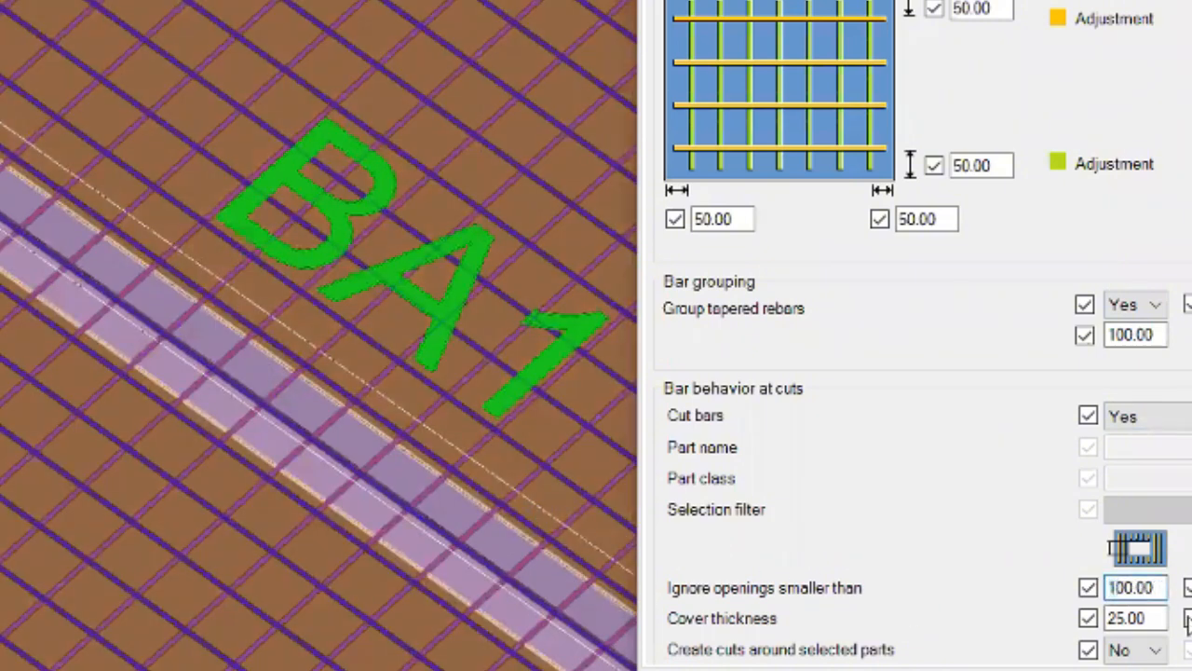
{"action": "scroll", "coordinate": [200, 392], "scroll_direction": "down", "scroll_amount": 1}
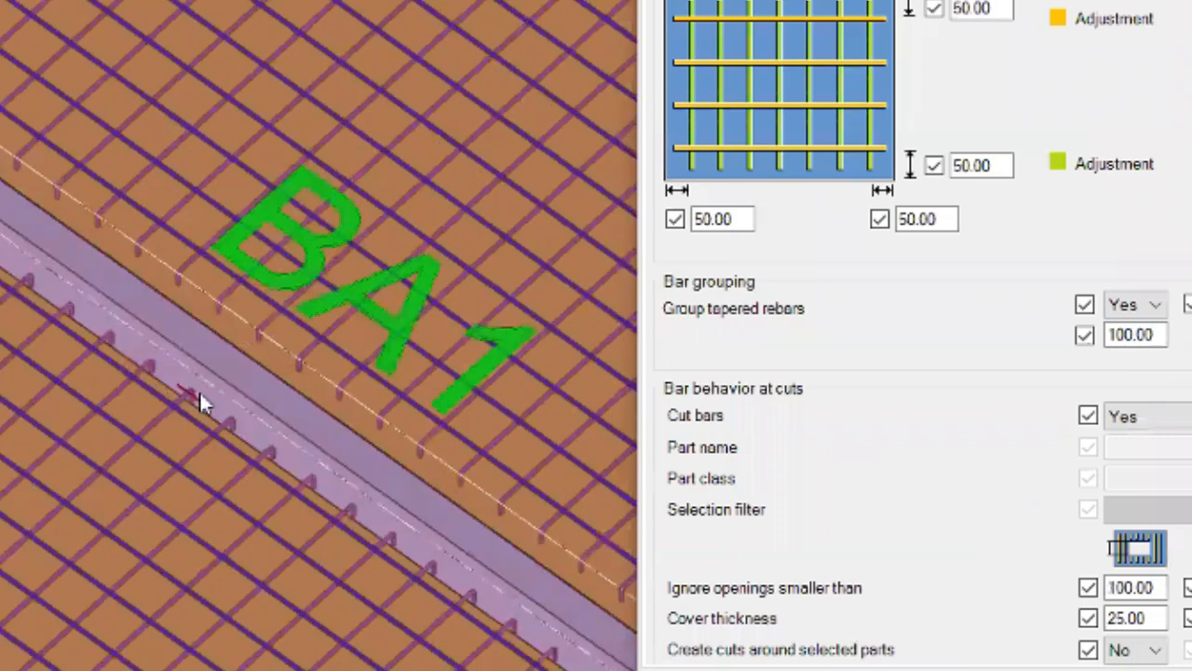
{"action": "scroll", "coordinate": [146, 258], "scroll_direction": "up", "scroll_amount": 1}
{"action": "scroll", "coordinate": [346, 240], "scroll_direction": "up", "scroll_amount": 2}
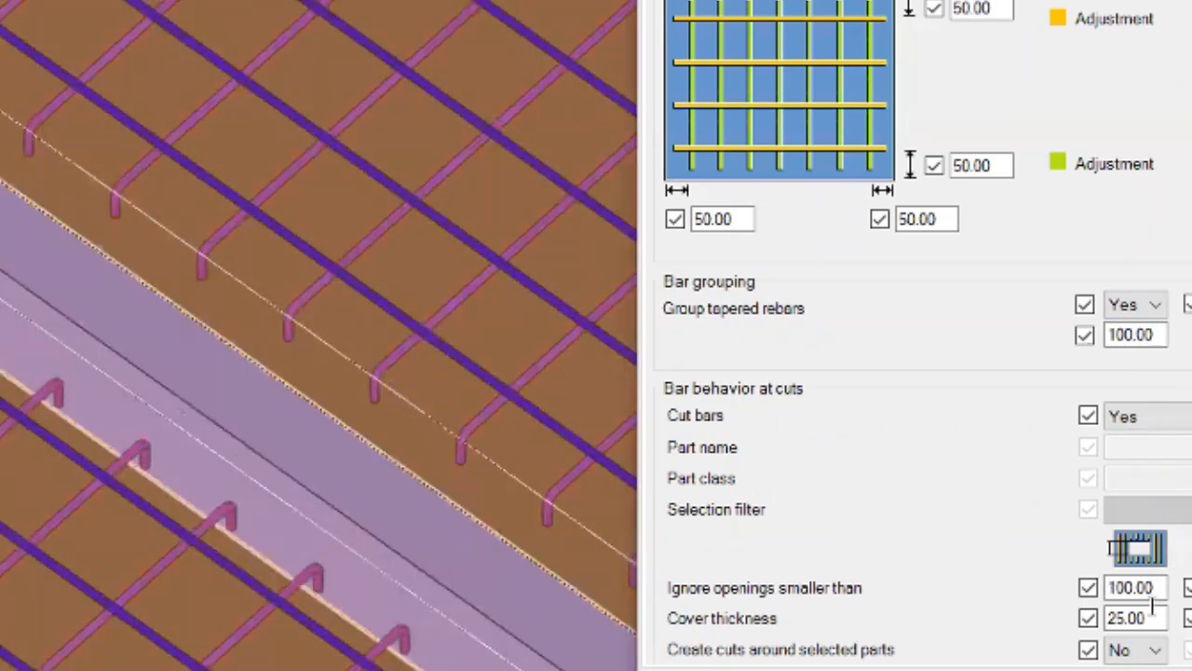
- Restore the ignored opening size to 200 and apply it to the slab reinforcement
{"action": "left_click_drag", "start_coordinate": [1116, 590], "coordinate": [1102, 600]}
{"action": "type", "text": "2"}
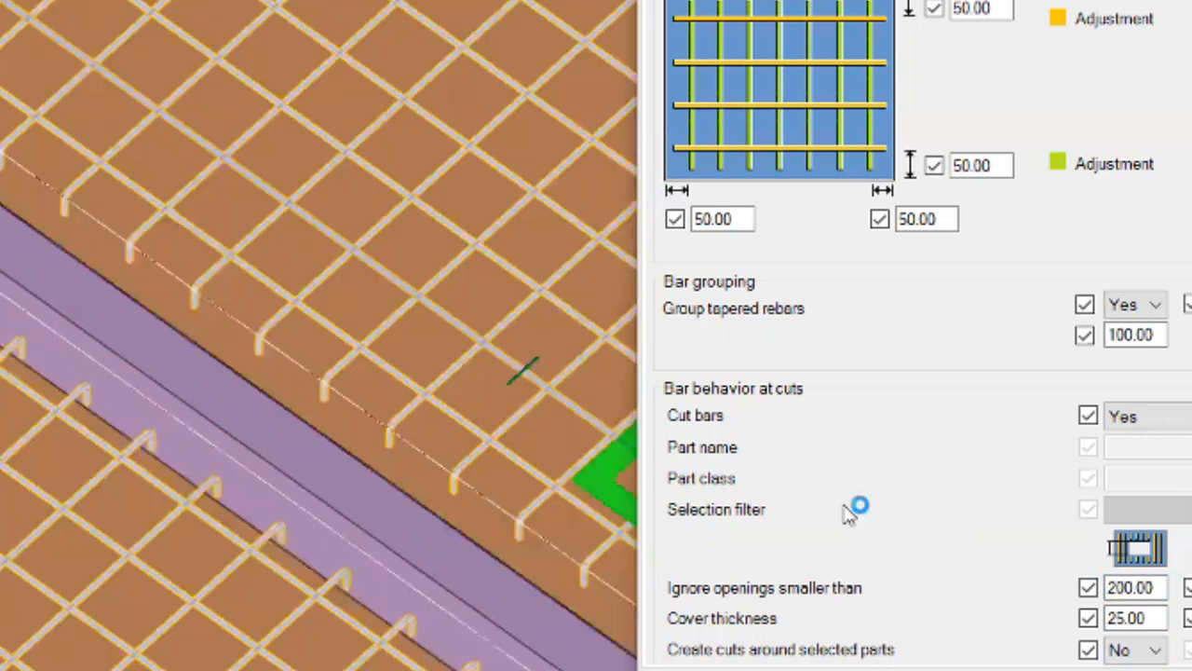
{"action": "scroll", "coordinate": [191, 354], "scroll_direction": "down", "scroll_amount": 2}
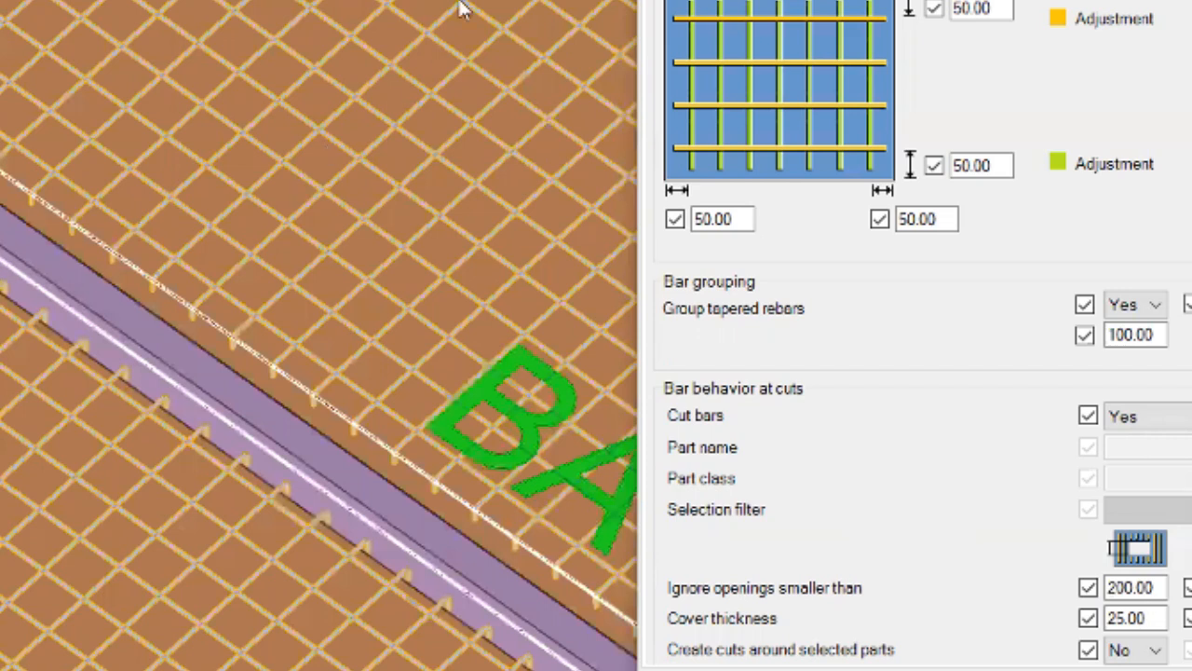
{"action": "scroll", "coordinate": [220, 307], "scroll_direction": "up", "scroll_amount": 4}
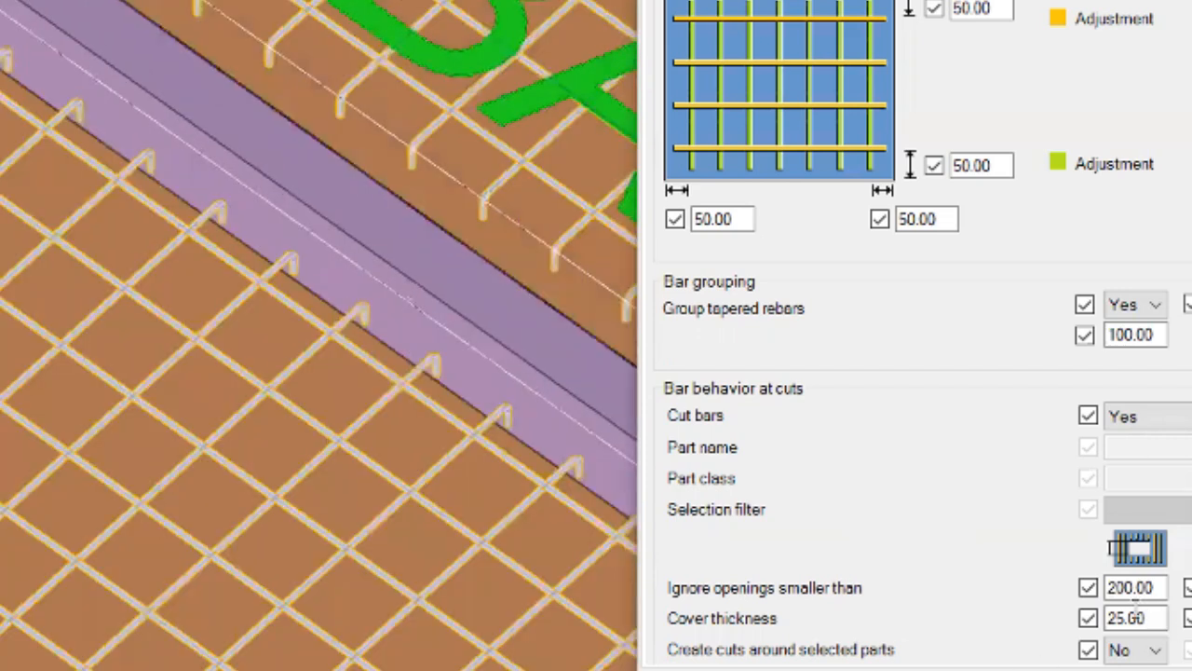
- Try ignoring openings smaller than 50 in the slab reinforcement and check the bars along the BA1 beam
{"action": "double_click", "coordinate": [1118, 588]}
{"action": "type", "text": "50"}
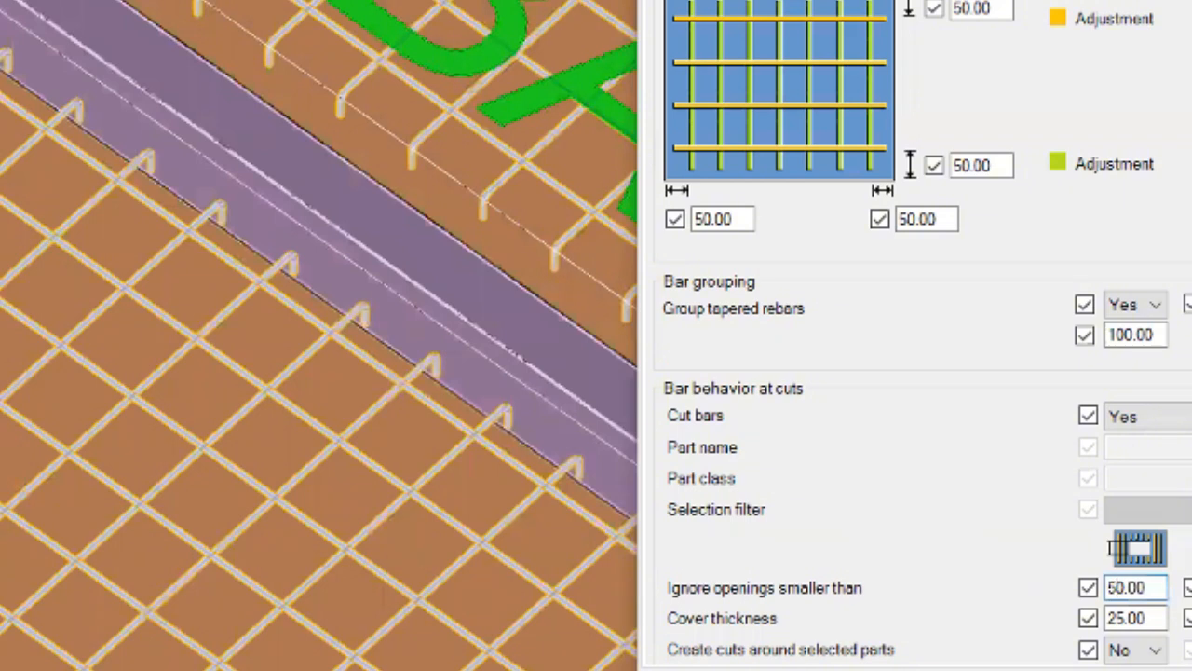
{"action": "scroll", "coordinate": [215, 340], "scroll_direction": "down", "scroll_amount": 3}
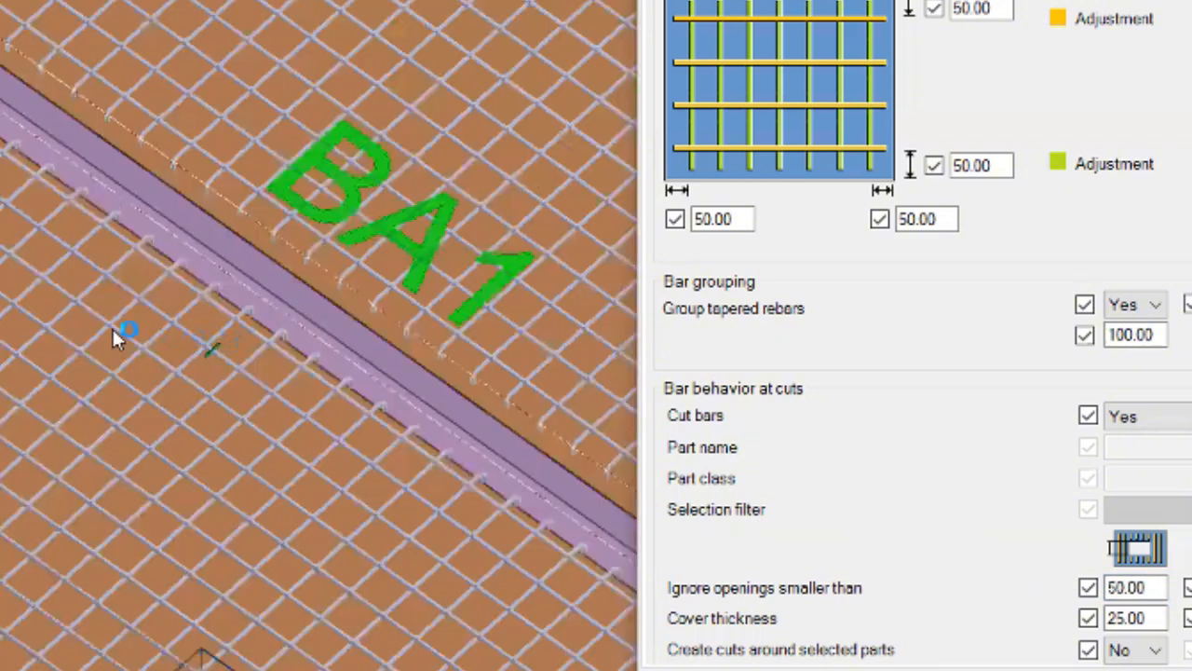
{"action": "scroll", "coordinate": [205, 300], "scroll_direction": "down", "scroll_amount": 3}
{"action": "scroll", "coordinate": [157, 347], "scroll_direction": "up", "scroll_amount": 2}
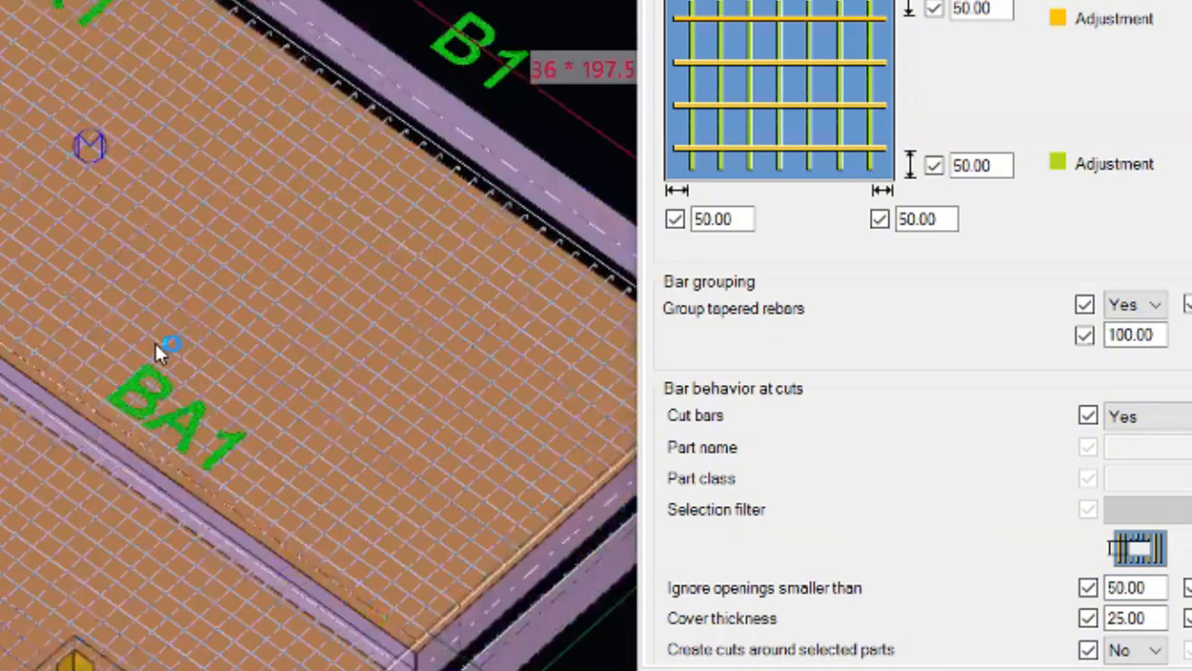
{"action": "scroll", "coordinate": [157, 425], "scroll_direction": "up", "scroll_amount": 4}
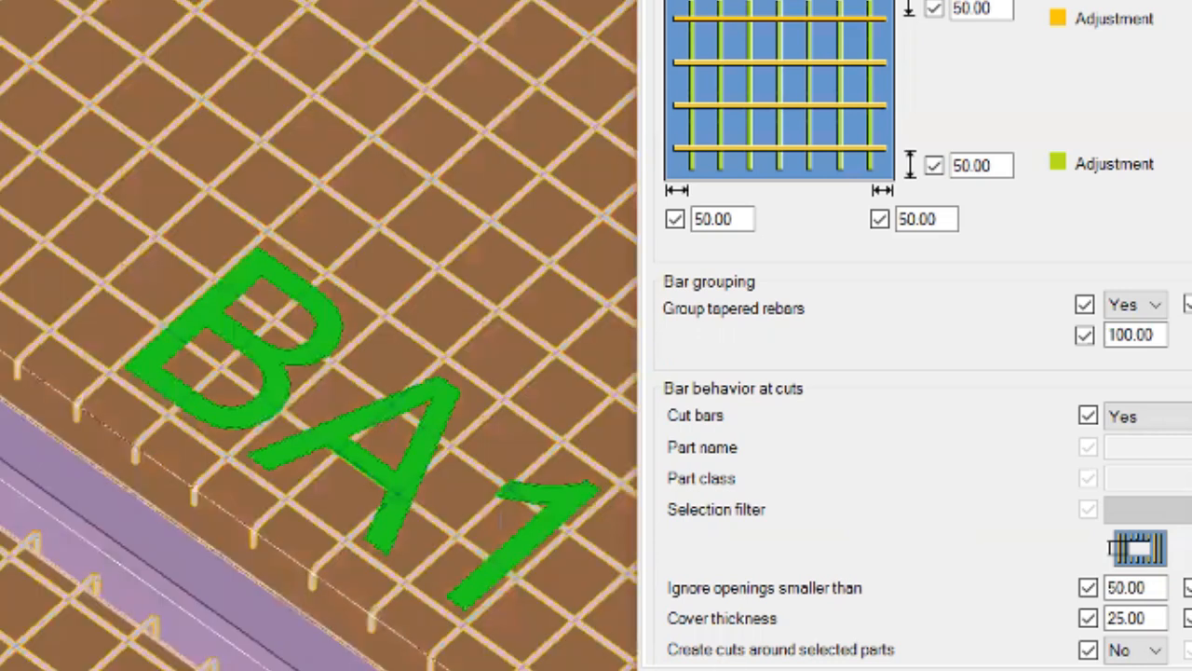
- Try cutting the bars while ignoring cuts by part name, and check the mesh along the BA1 beam
{"action": "left_click", "coordinate": [1179, 420]}
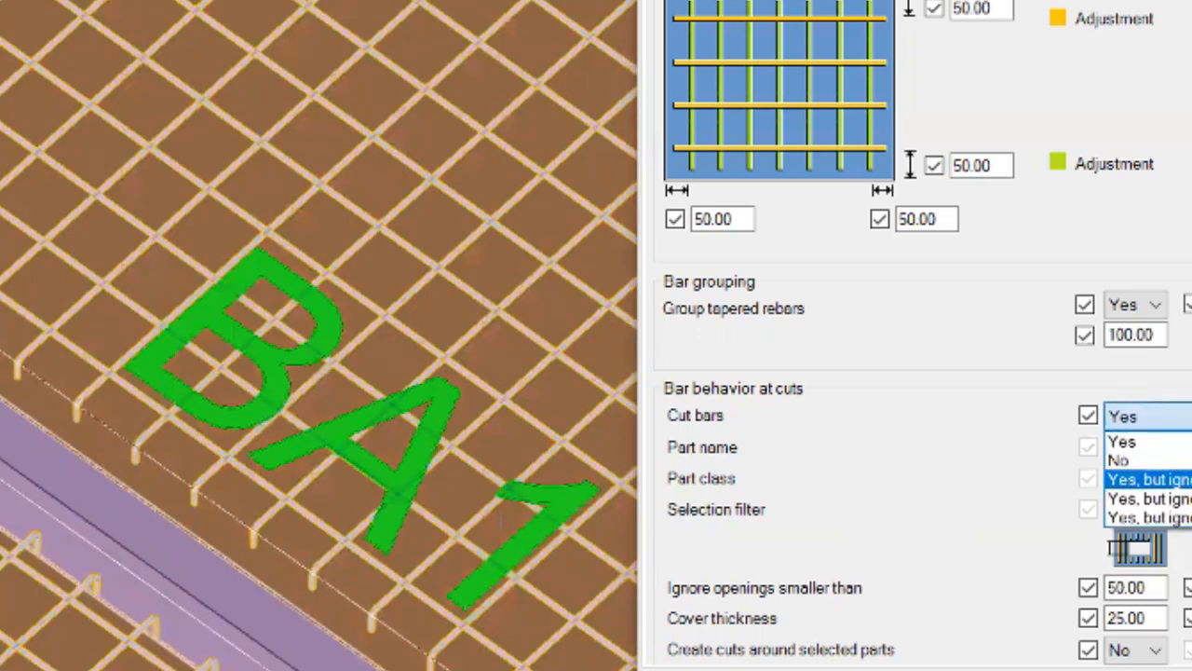
{"action": "left_click", "coordinate": [1189, 461]}
{"action": "left_click", "coordinate": [1183, 417]}
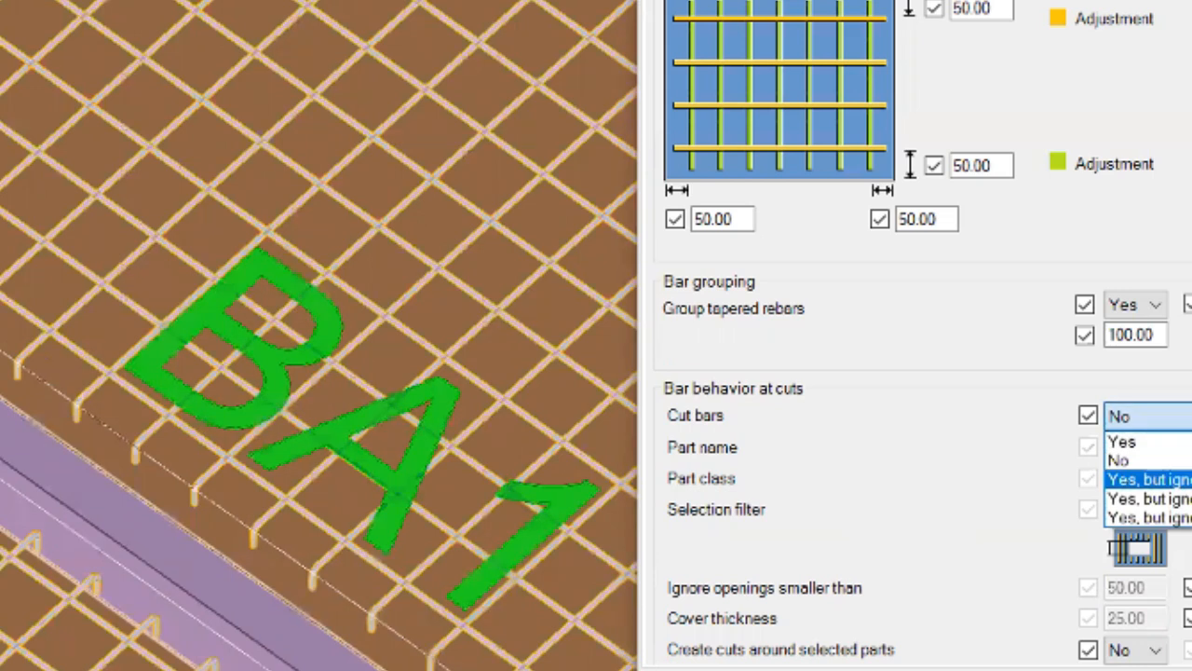
{"action": "left_click", "coordinate": [1157, 480]}
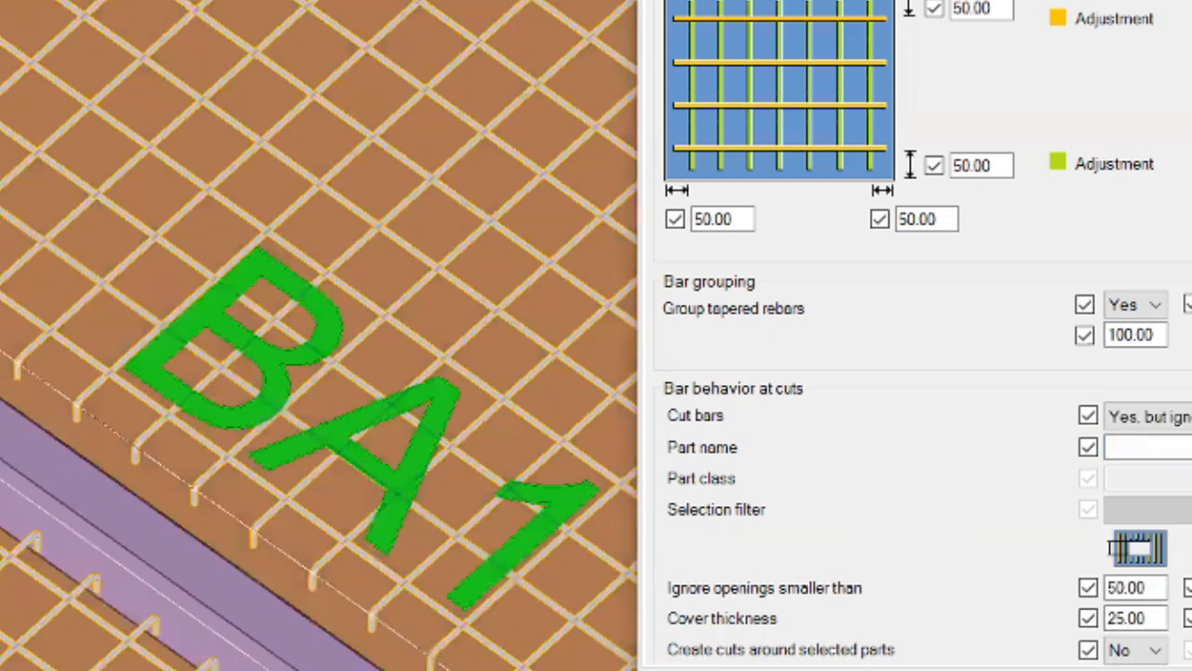
{"action": "scroll", "coordinate": [298, 509], "scroll_direction": "down", "scroll_amount": 2}
{"action": "scroll", "coordinate": [92, 417], "scroll_direction": "down", "scroll_amount": 2}
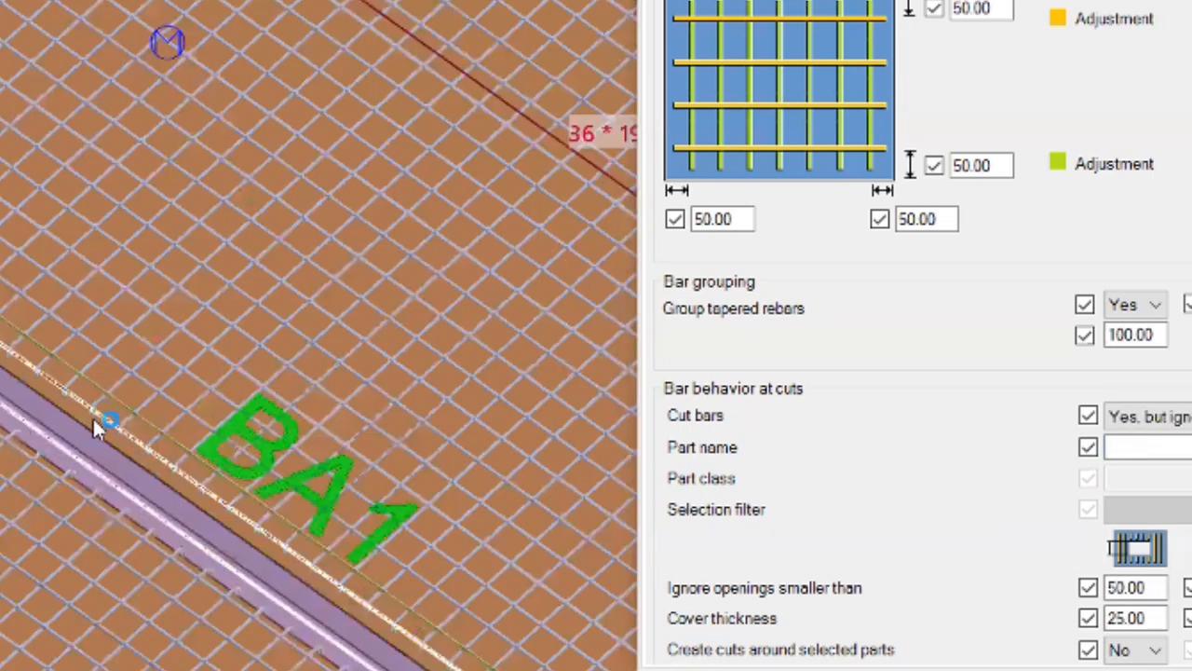
{"action": "scroll", "coordinate": [202, 572], "scroll_direction": "down", "scroll_amount": 1}
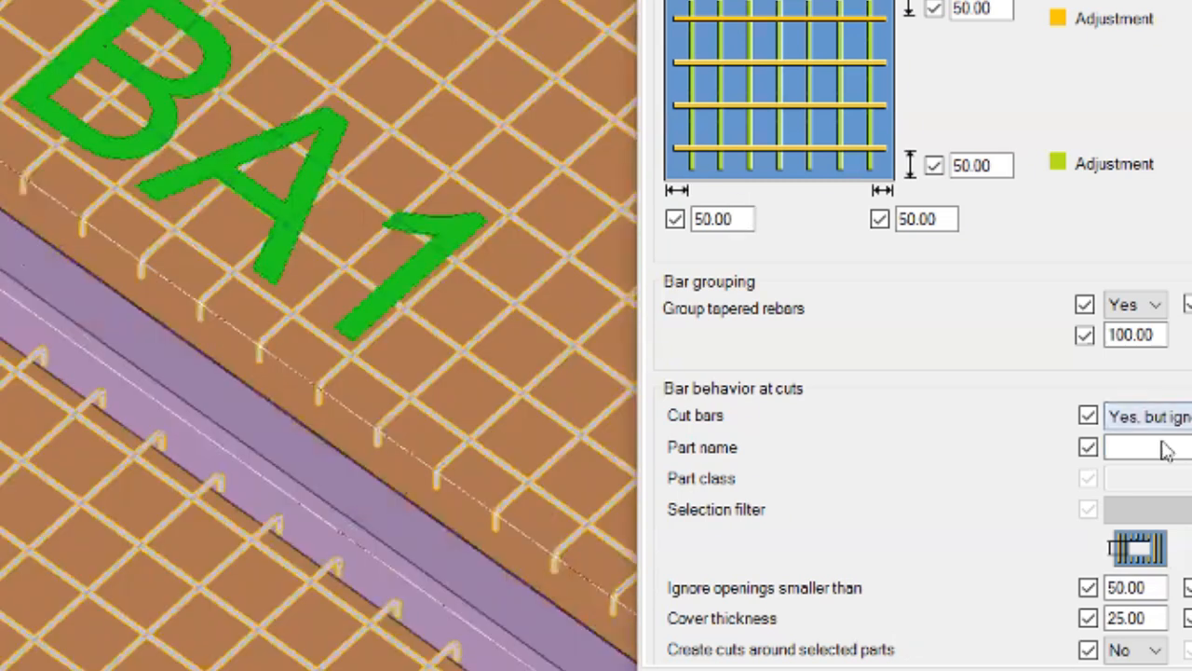
- Apply Cut bars Yes with openings smaller than 1000 ignored, and check that the bars run across the BA1 beam
{"action": "double_click", "coordinate": [1132, 587]}
{"action": "type", "text": "1000"}
{"action": "middle_click", "coordinate": [136, 426]}
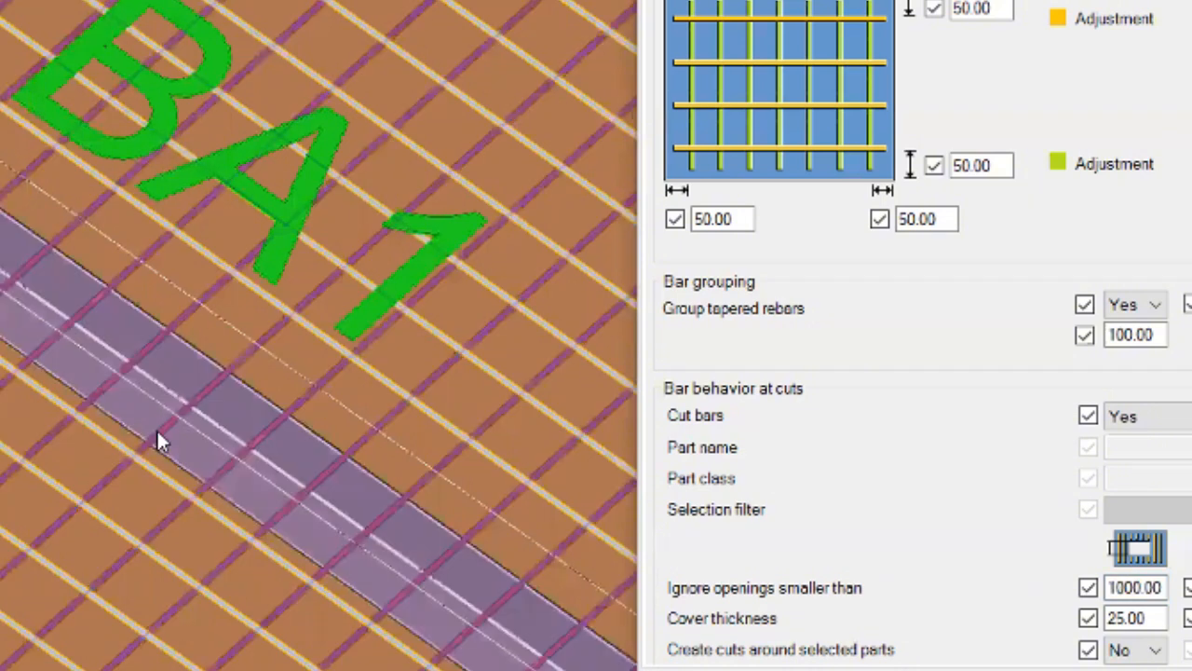
{"action": "scroll", "coordinate": [158, 433], "scroll_direction": "down", "scroll_amount": 3}
{"action": "middle_click_drag", "start_coordinate": [38, 445], "coordinate": [145, 496]}
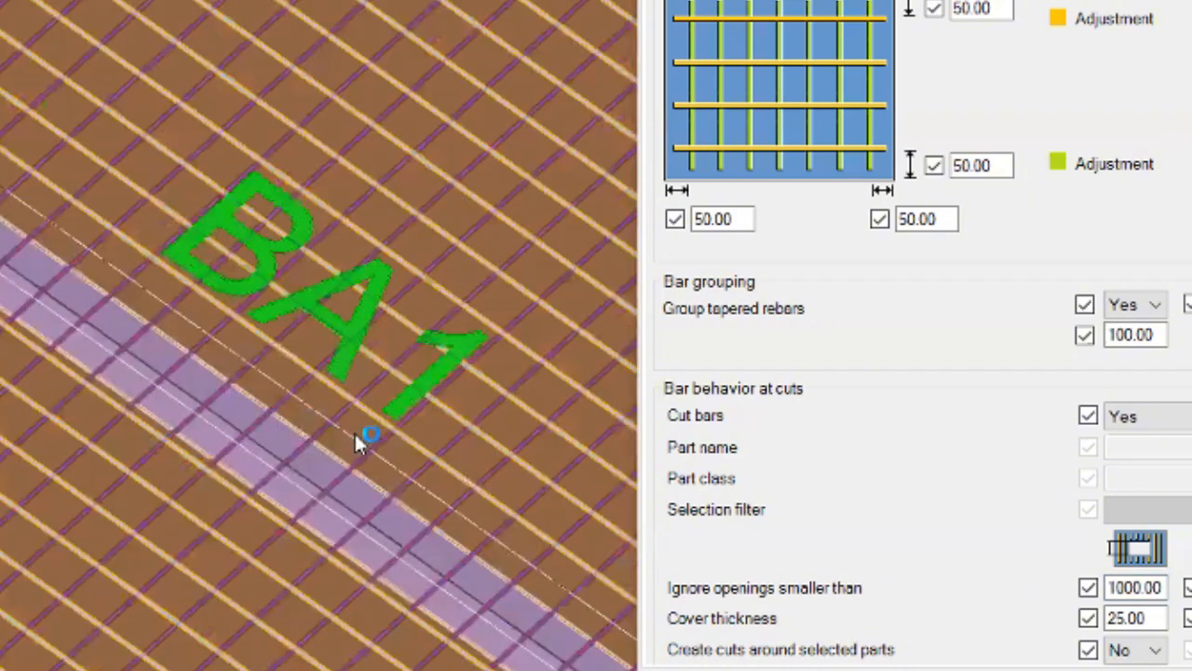
{"action": "scroll", "coordinate": [354, 430], "scroll_direction": "up", "scroll_amount": 3}
{"action": "scroll", "coordinate": [50, 435], "scroll_direction": "down", "scroll_amount": 1}
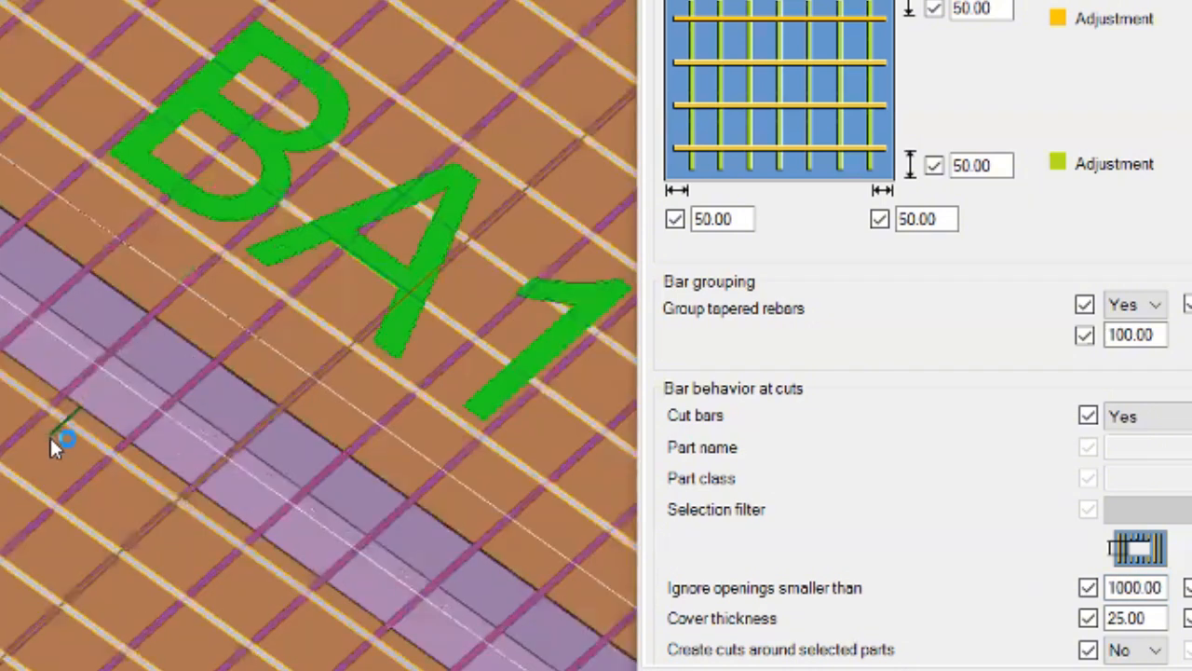
{"action": "scroll", "coordinate": [204, 381], "scroll_direction": "down", "scroll_amount": 4}
{"action": "scroll", "coordinate": [158, 402], "scroll_direction": "up", "scroll_amount": 5}
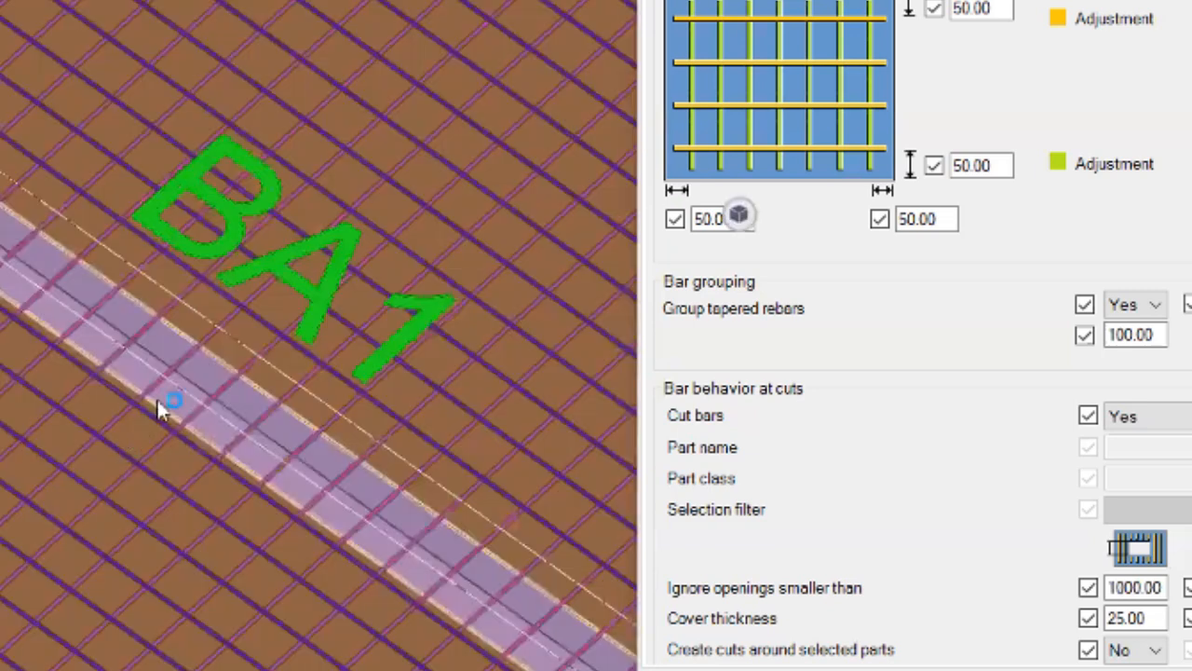
- Choose Cut bars Yes again with the 1000 opening limit kept, and inspect the bars crossing the BA1 beam
{"action": "scroll", "coordinate": [171, 367], "scroll_direction": "up", "scroll_amount": 1}
{"action": "scroll", "coordinate": [223, 266], "scroll_direction": "up", "scroll_amount": 2}
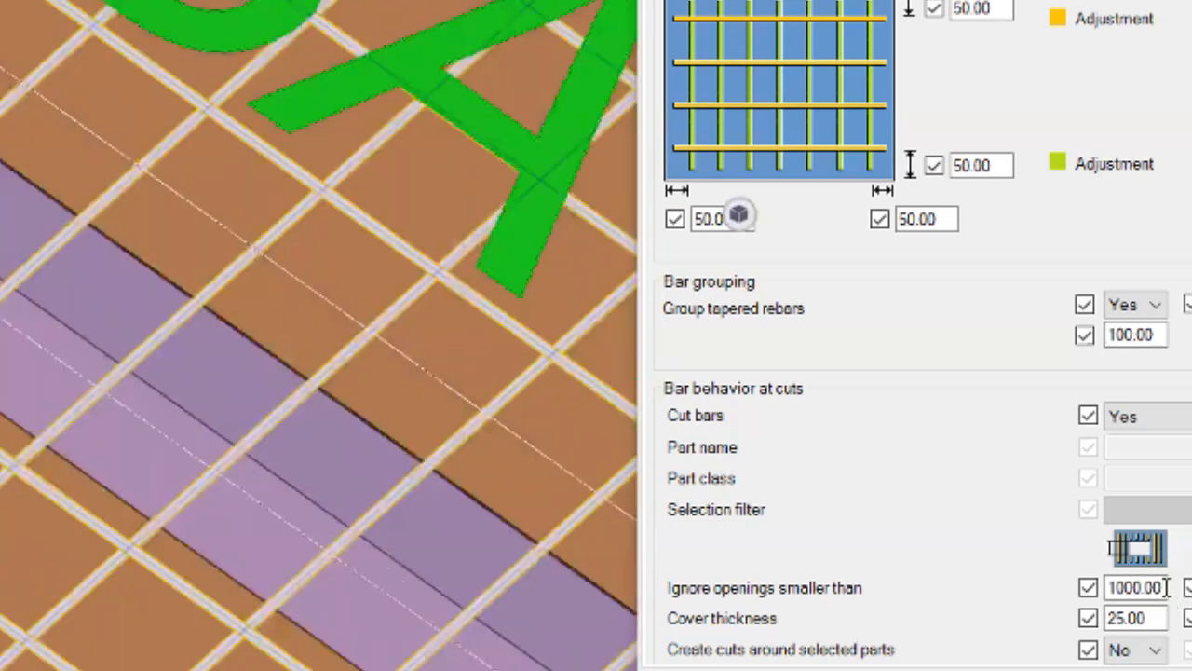
{"action": "left_click_drag", "start_coordinate": [1172, 596], "coordinate": [1050, 596]}
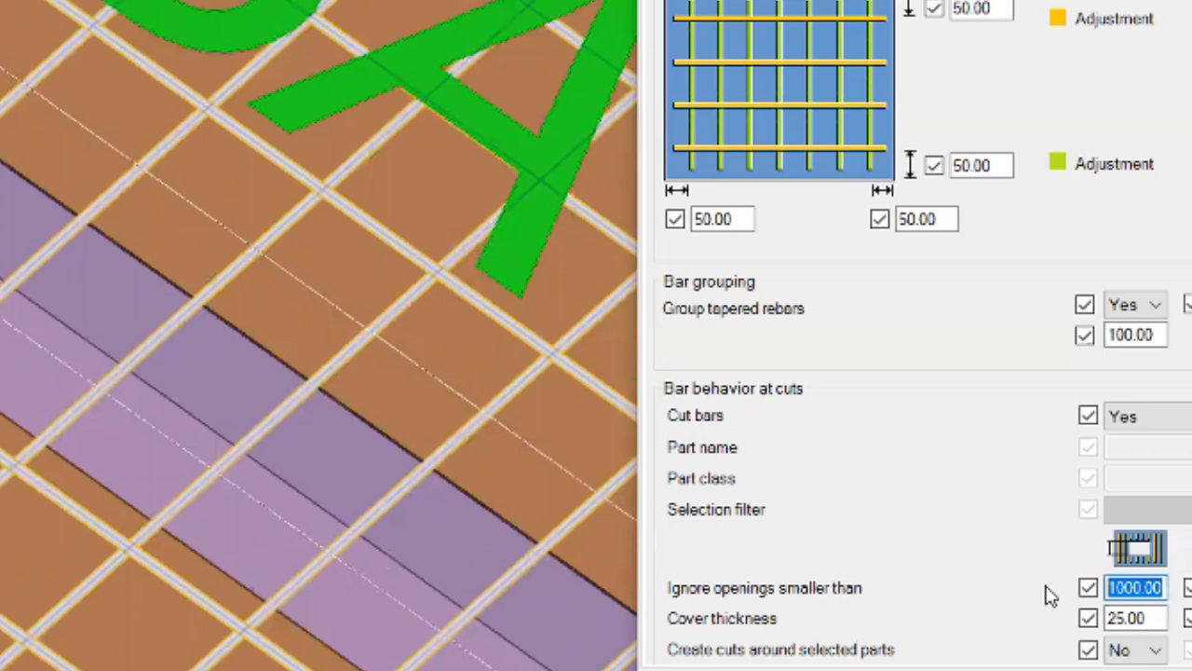
{"action": "left_click", "coordinate": [1176, 417]}
{"action": "left_click", "coordinate": [1141, 441]}
{"action": "scroll", "coordinate": [572, 545], "scroll_direction": "down", "scroll_amount": 4}
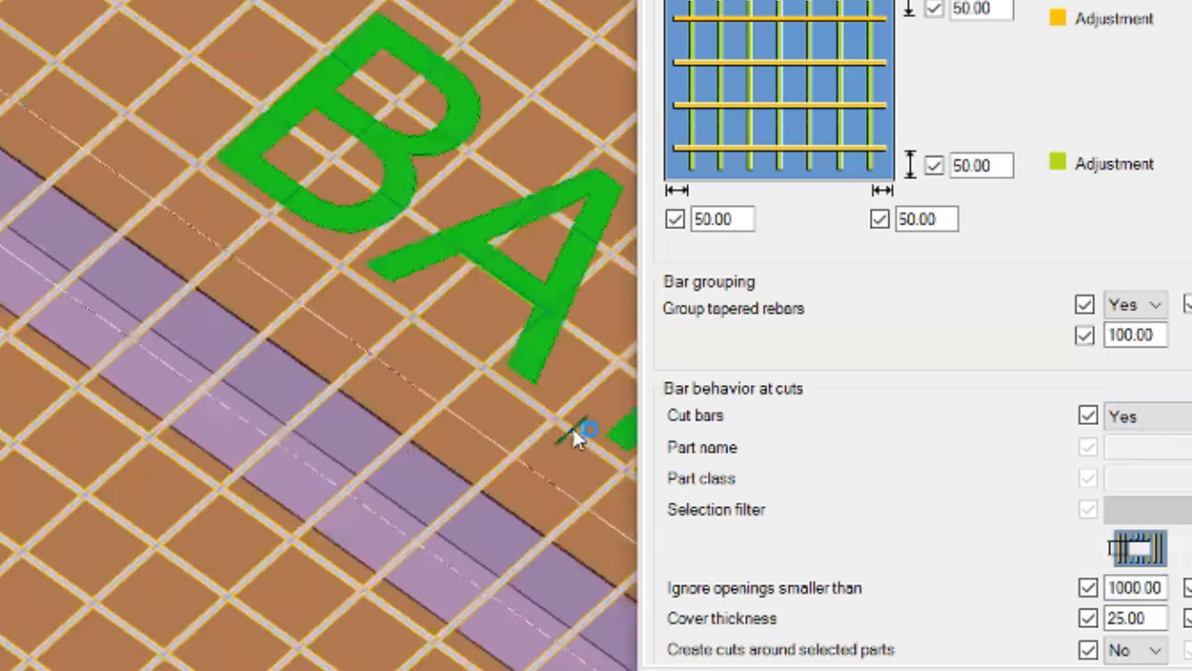
{"action": "scroll", "coordinate": [319, 336], "scroll_direction": "down", "scroll_amount": 4}
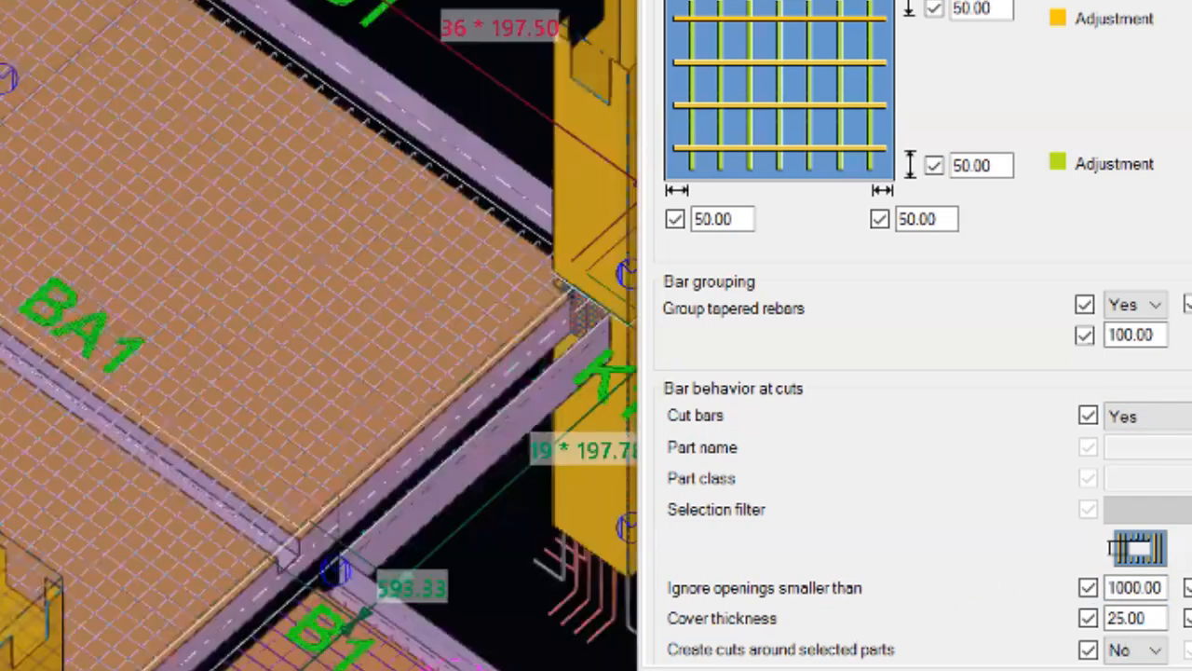
{"action": "middle_click_drag", "start_coordinate": [64, 370], "coordinate": [310, 351]}
{"action": "scroll", "coordinate": [309, 351], "scroll_direction": "down", "scroll_amount": 2}
{"action": "scroll", "coordinate": [450, 135], "scroll_direction": "up", "scroll_amount": 3}
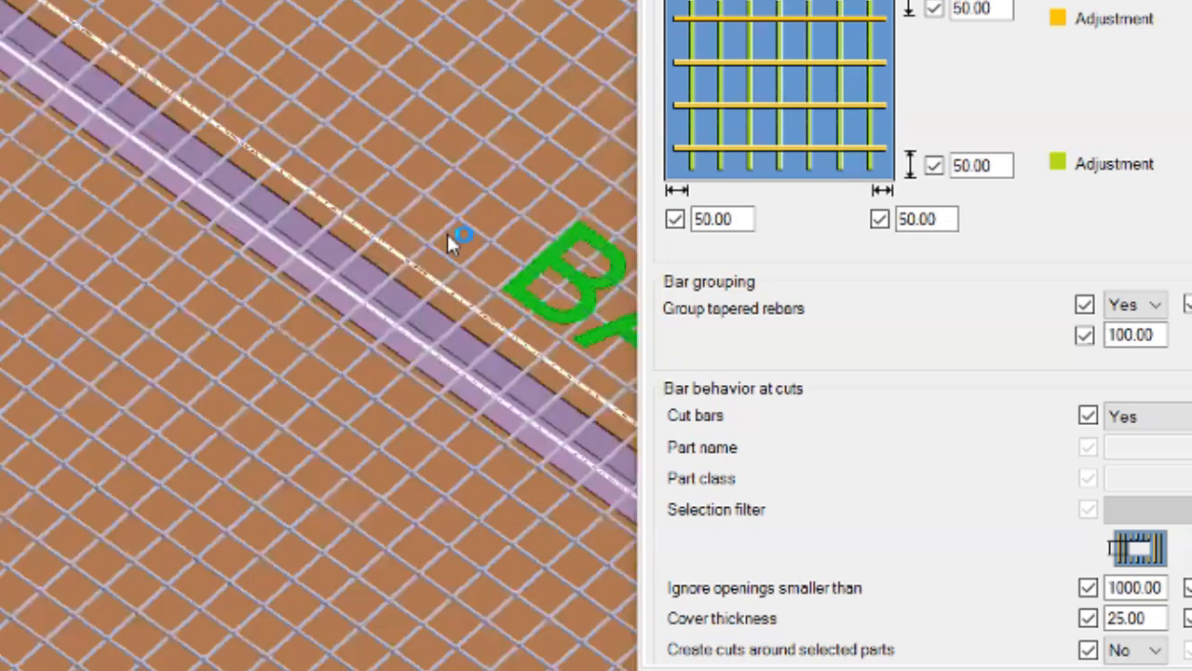
{"action": "scroll", "coordinate": [447, 221], "scroll_direction": "up", "scroll_amount": 1}
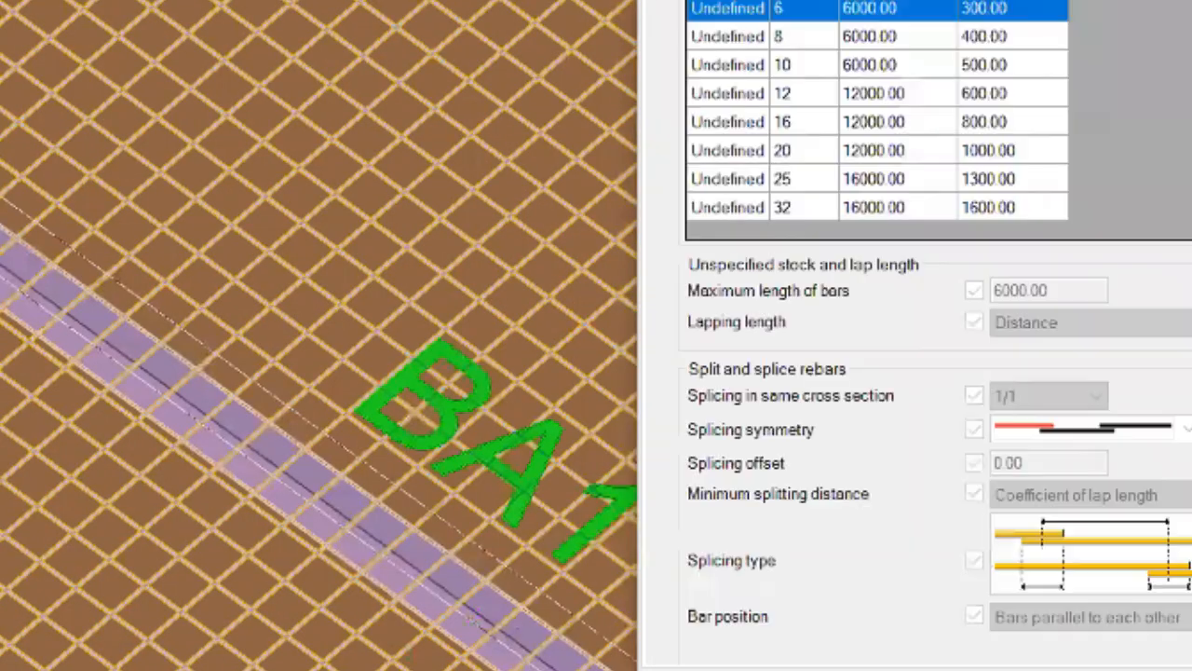
- Enable splitting and splicing of the slab bars with a maximum length of 6000, and check the lap splices in the mesh
{"action": "left_click", "coordinate": [1028, 14]}
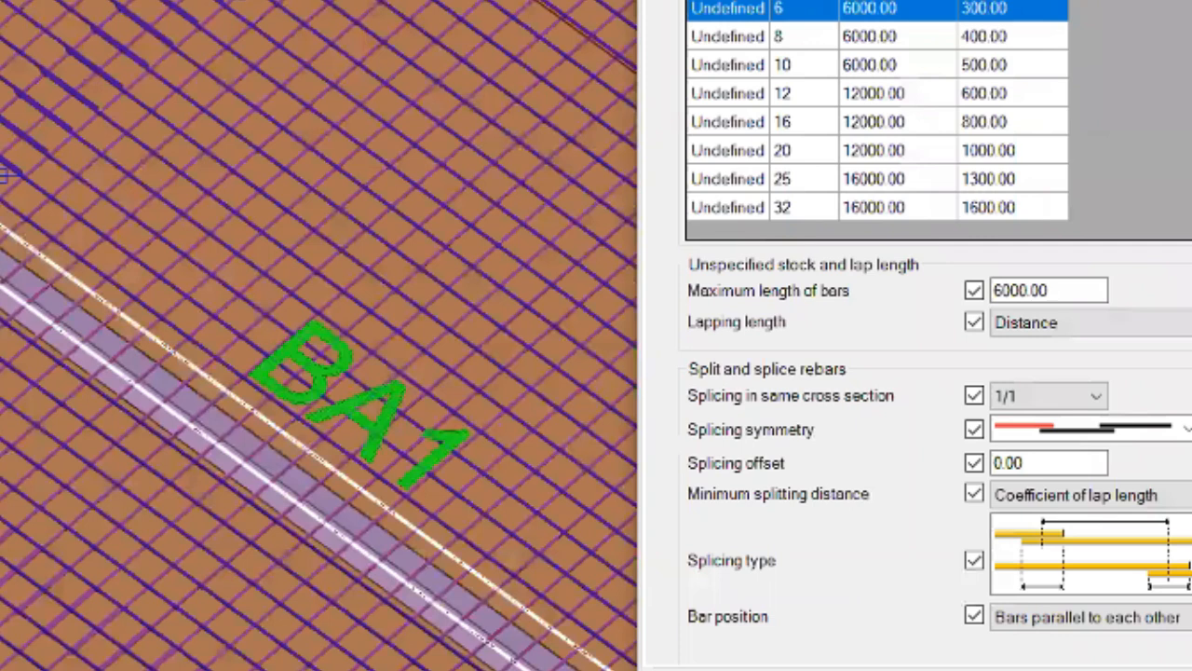
{"action": "scroll", "coordinate": [5, 175], "scroll_direction": "up", "scroll_amount": 3}
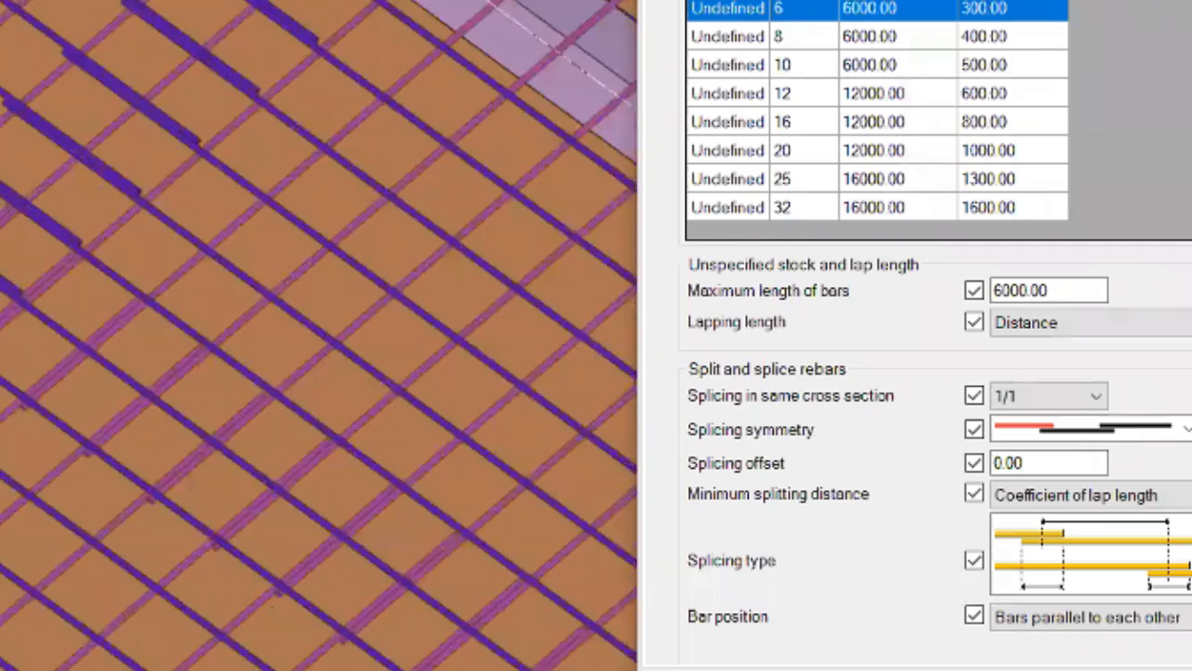
{"action": "scroll", "coordinate": [368, 121], "scroll_direction": "up", "scroll_amount": 4}
{"action": "scroll", "coordinate": [370, 118], "scroll_direction": "down", "scroll_amount": 5}
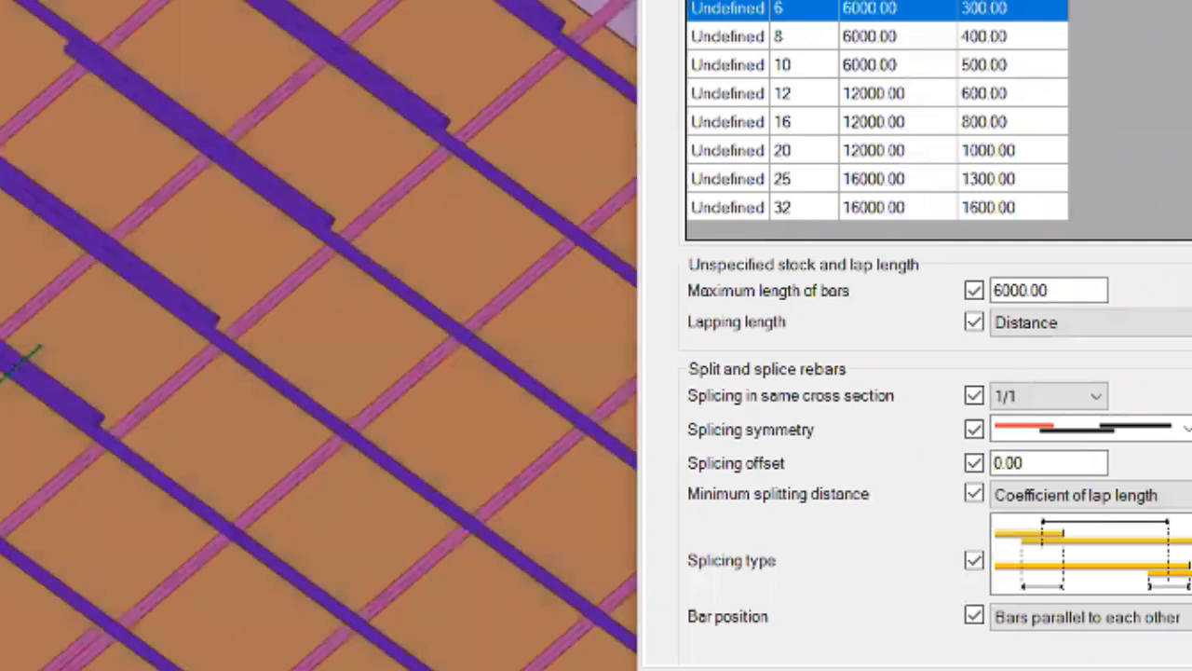
{"action": "scroll", "coordinate": [99, 311], "scroll_direction": "up", "scroll_amount": 3}
{"action": "mouse_move", "coordinate": [465, 11]}
{"action": "middle_mouse_down"}
{"action": "mouse_move", "coordinate": [386, 72]}
{"action": "mouse_move", "coordinate": [389, 89]}
{"action": "mouse_move", "coordinate": [546, 12]}
{"action": "middle_mouse_up"}
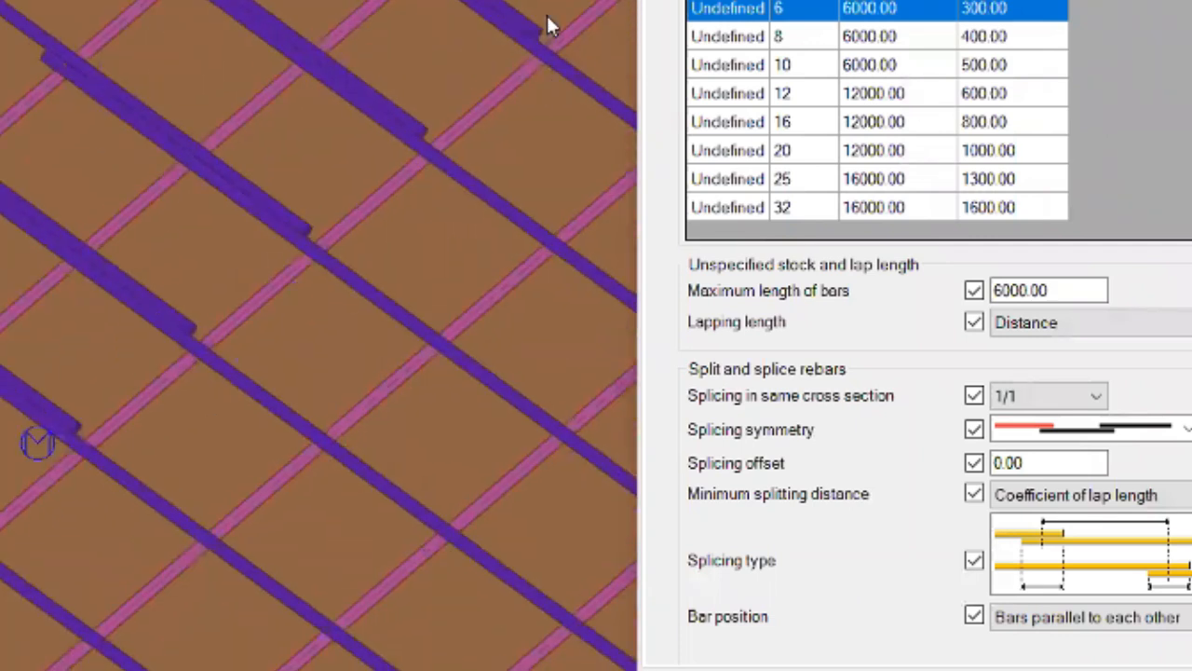
{"action": "scroll", "coordinate": [507, 26], "scroll_direction": "up", "scroll_amount": 1}
{"action": "middle_click_drag", "start_coordinate": [425, 99], "coordinate": [78, 528]}
{"action": "scroll", "coordinate": [223, 347], "scroll_direction": "down", "scroll_amount": 2}
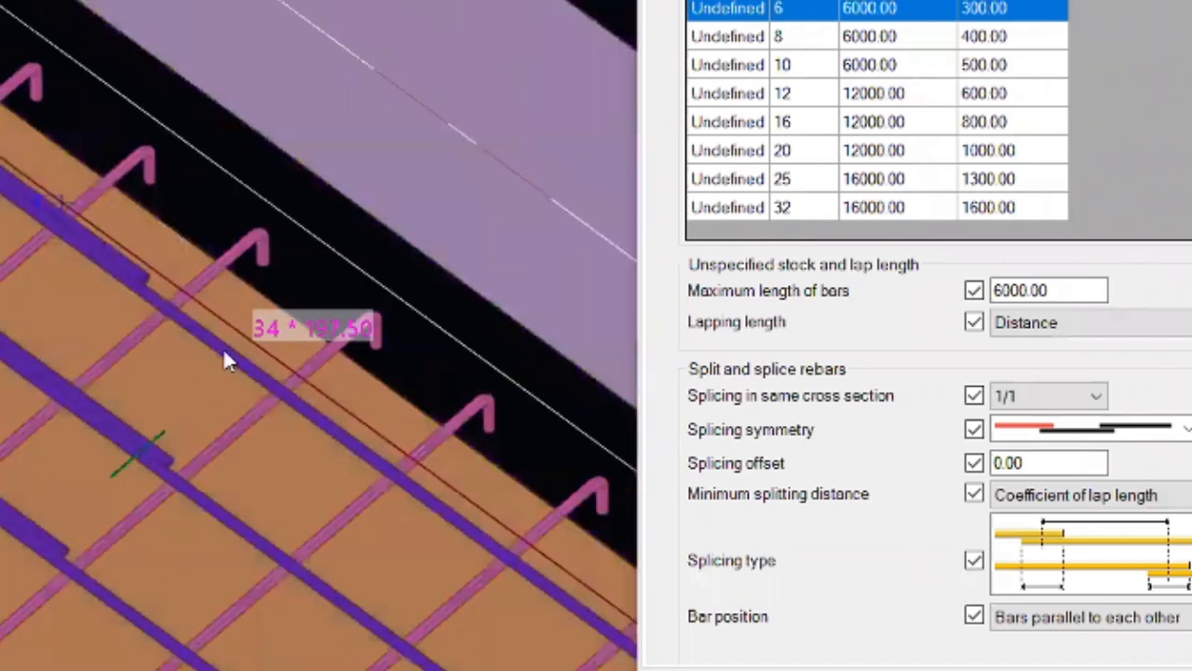
{"action": "scroll", "coordinate": [282, 293], "scroll_direction": "down", "scroll_amount": 3}
{"action": "scroll", "coordinate": [461, 193], "scroll_direction": "down", "scroll_amount": 3}
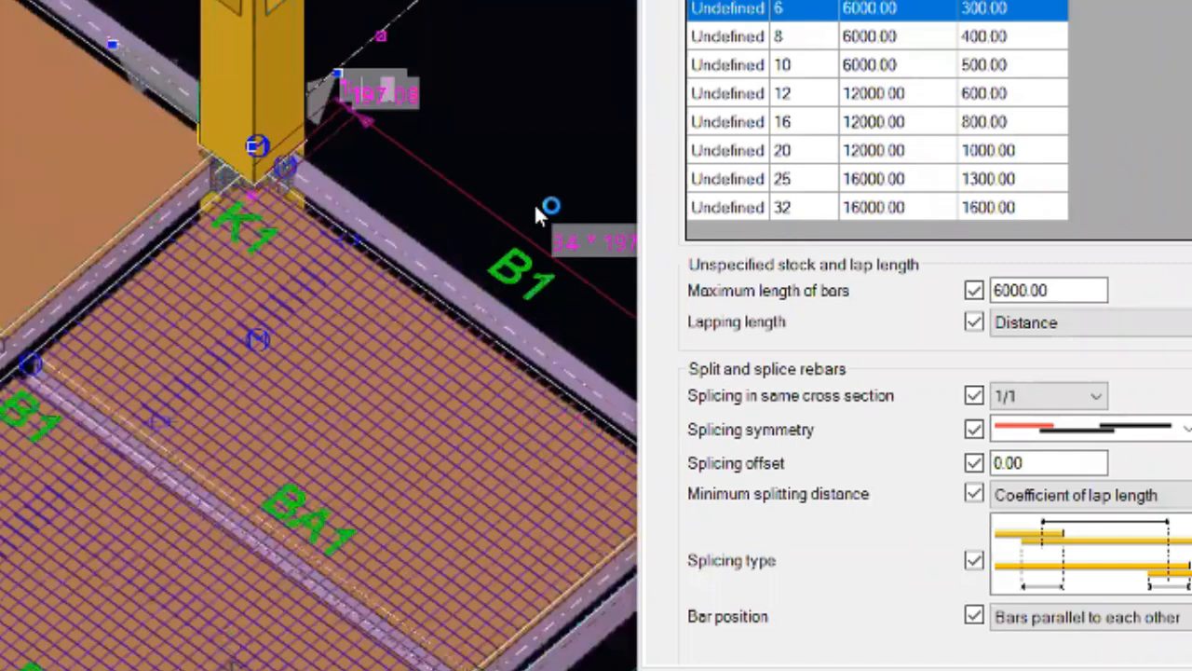
- Examine the spliced slab mesh around the BA1 beam and compare it with the reinforcement in the other slab bays
{"action": "scroll", "coordinate": [396, 219], "scroll_direction": "down", "scroll_amount": 3}
{"action": "scroll", "coordinate": [503, 300], "scroll_direction": "down", "scroll_amount": 1}
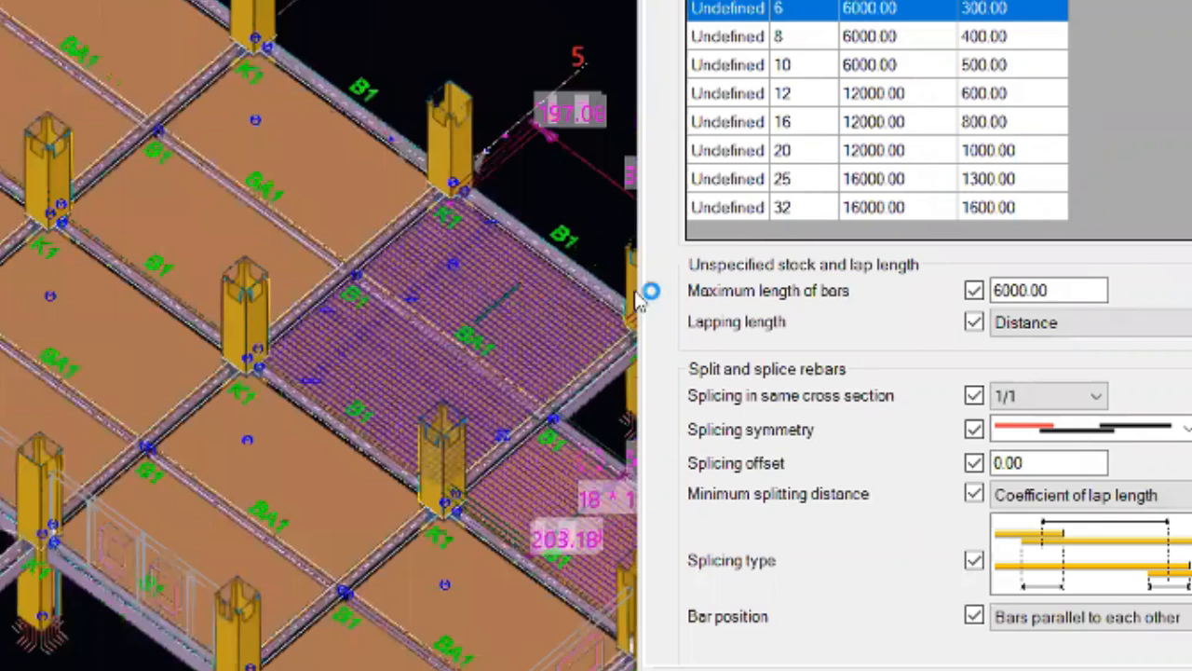
{"action": "scroll", "coordinate": [465, 233], "scroll_direction": "up", "scroll_amount": 1}
{"action": "scroll", "coordinate": [452, 275], "scroll_direction": "up", "scroll_amount": 2}
{"action": "scroll", "coordinate": [455, 264], "scroll_direction": "up", "scroll_amount": 1}
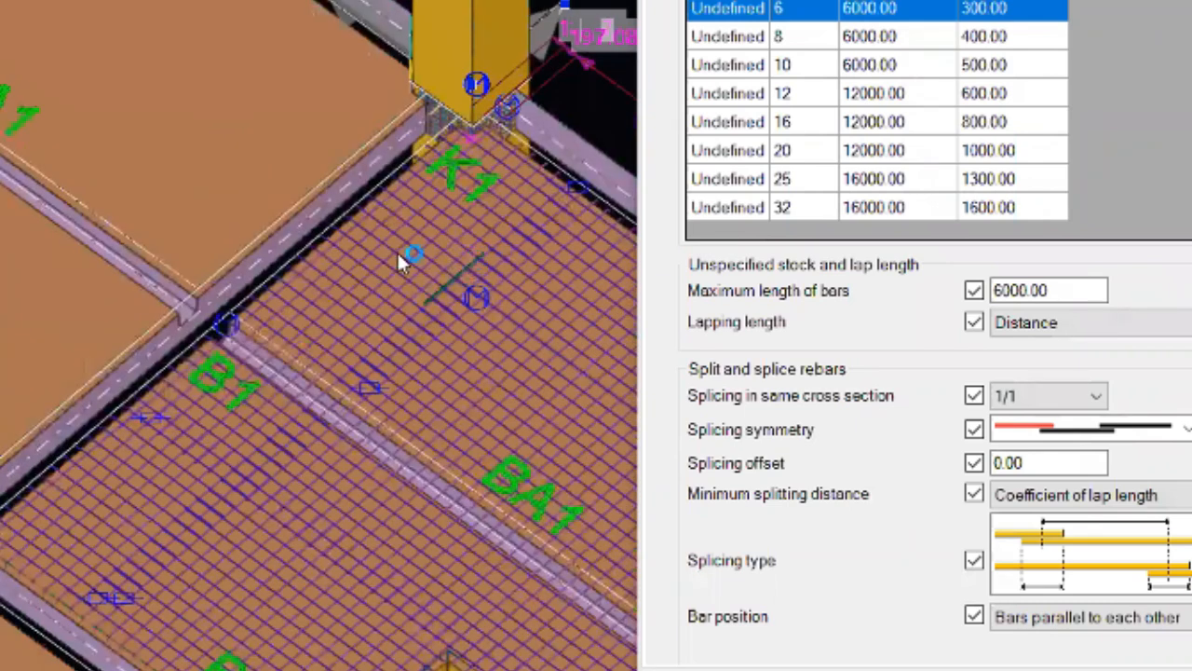
{"action": "scroll", "coordinate": [346, 233], "scroll_direction": "up", "scroll_amount": 1}
{"action": "scroll", "coordinate": [211, 170], "scroll_direction": "down", "scroll_amount": 3}
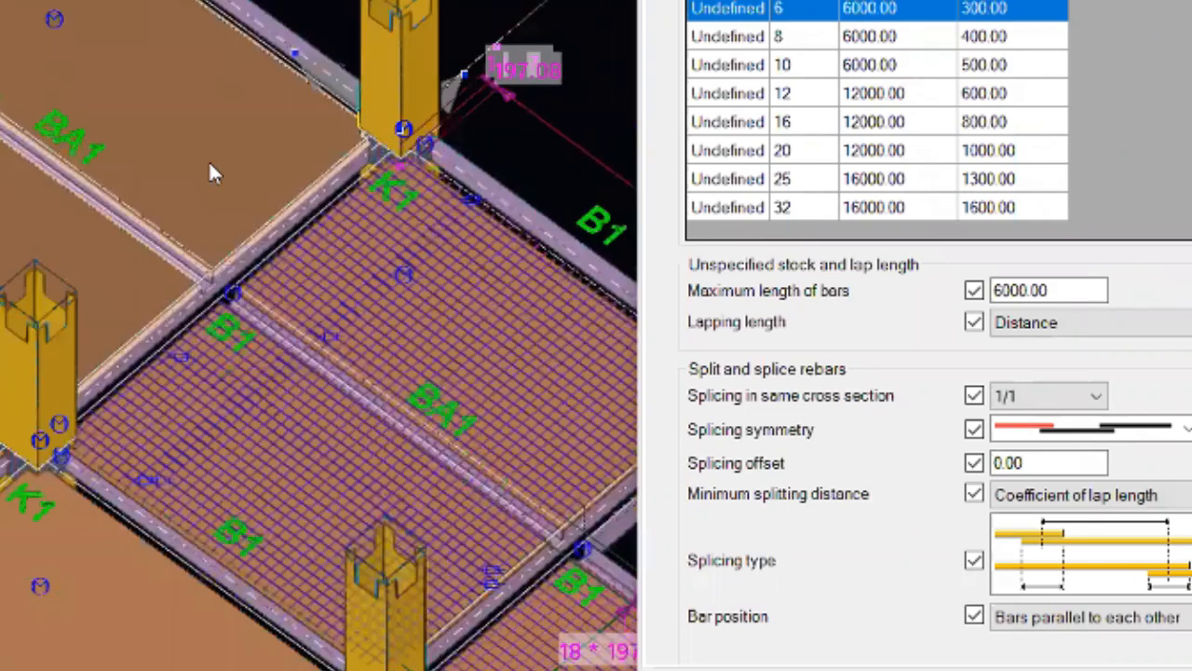
{"action": "scroll", "coordinate": [298, 301], "scroll_direction": "up", "scroll_amount": 2}
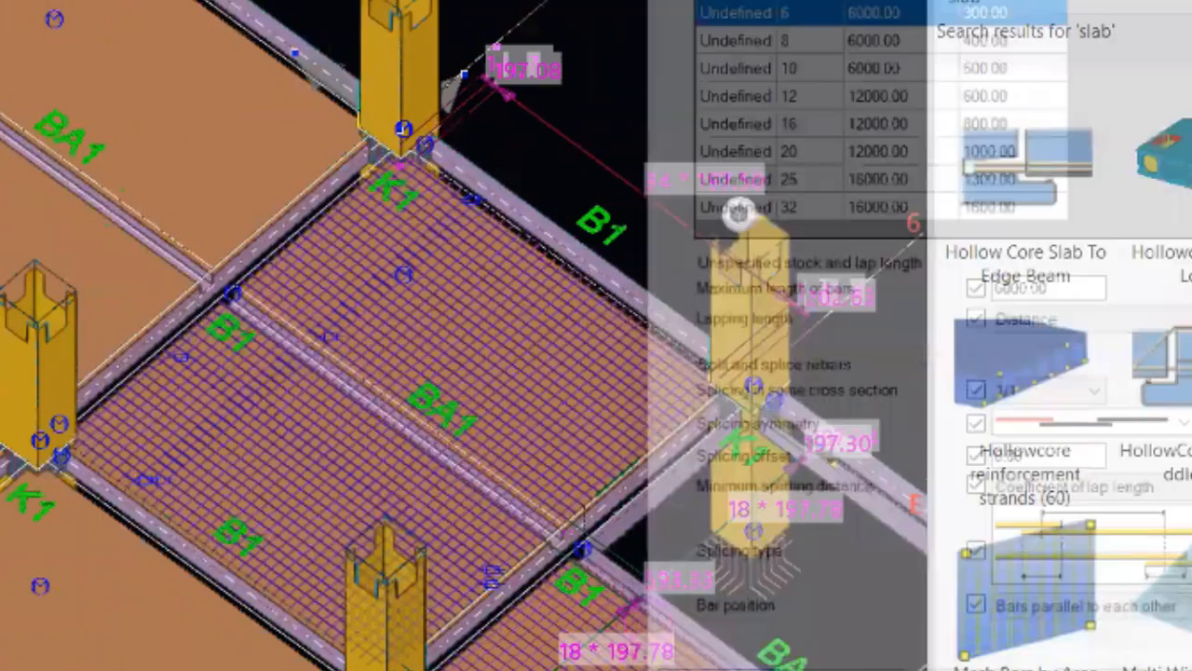
{"action": "scroll", "coordinate": [311, 433], "scroll_direction": "up", "scroll_amount": 2}
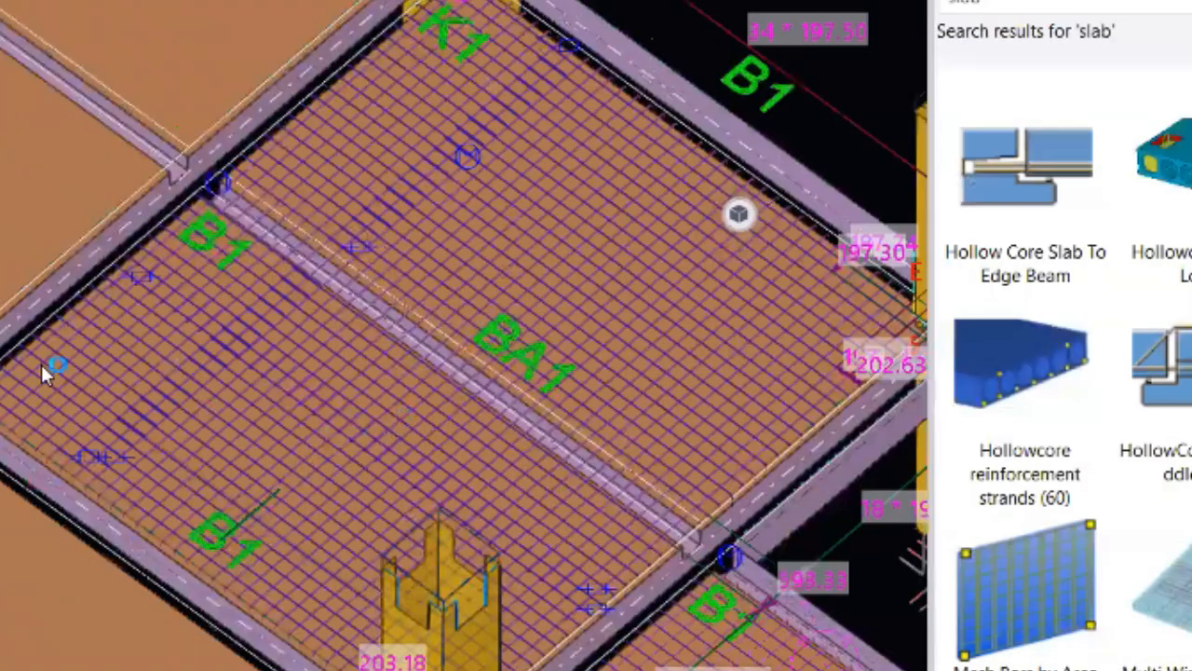
{"action": "scroll", "coordinate": [40, 361], "scroll_direction": "down", "scroll_amount": 3}
{"action": "scroll", "coordinate": [10, 326], "scroll_direction": "up", "scroll_amount": 3}
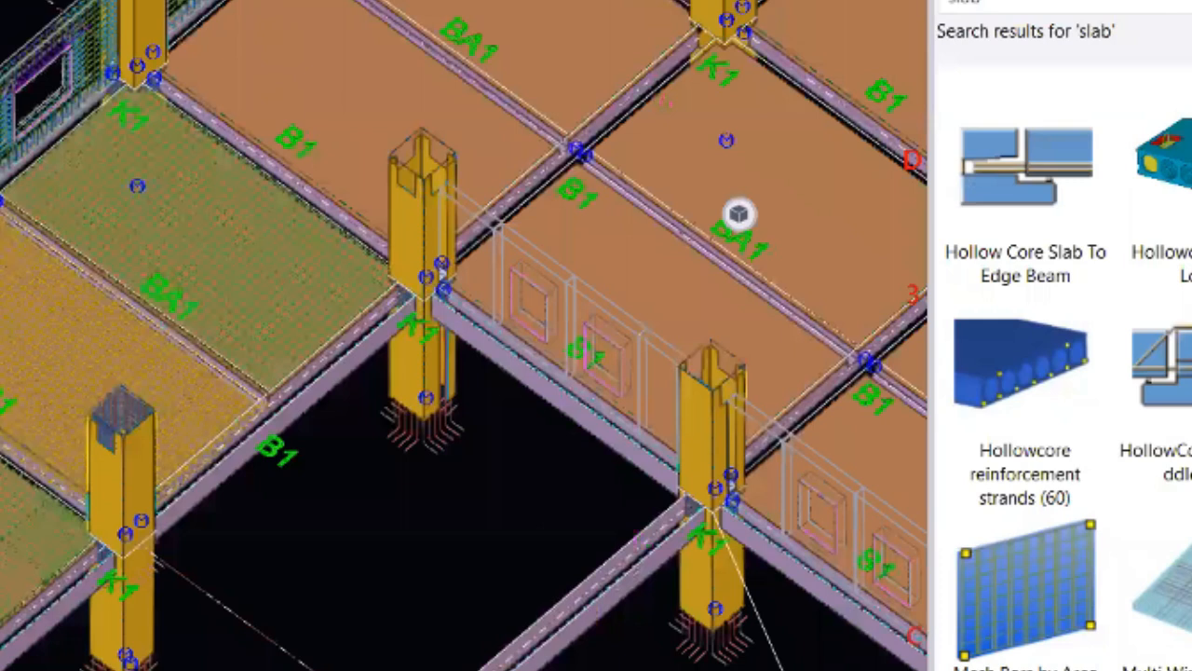
{"action": "scroll", "coordinate": [9, 326], "scroll_direction": "up", "scroll_amount": 3}
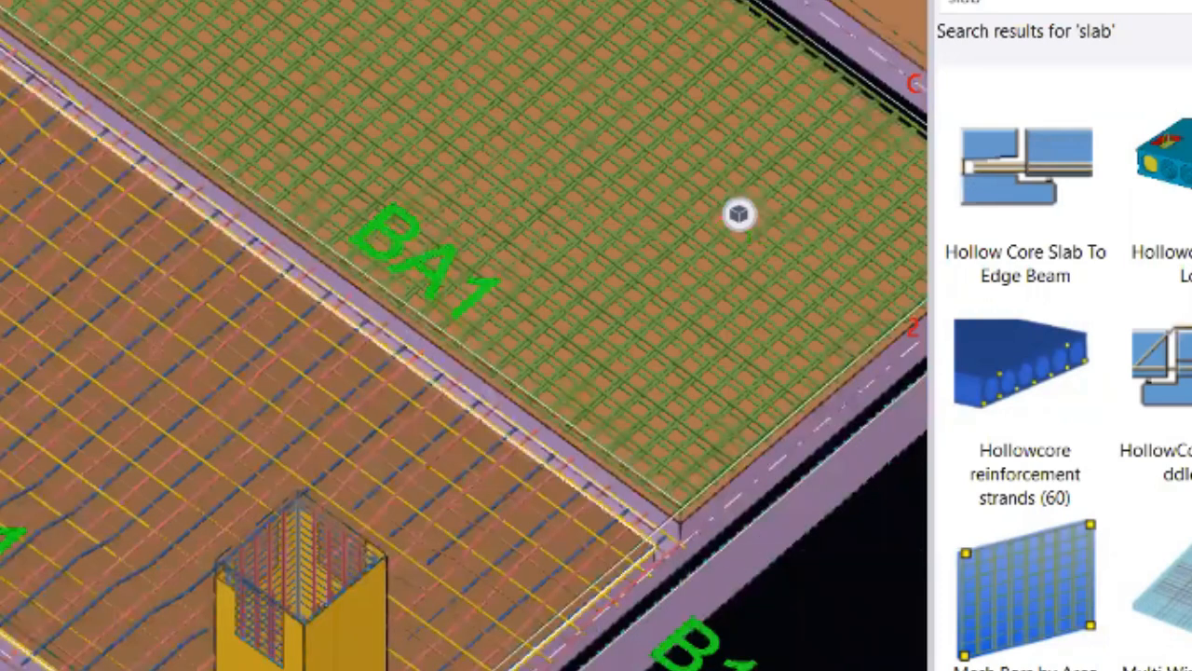
{"action": "scroll", "coordinate": [9, 354], "scroll_direction": "up", "scroll_amount": 2}
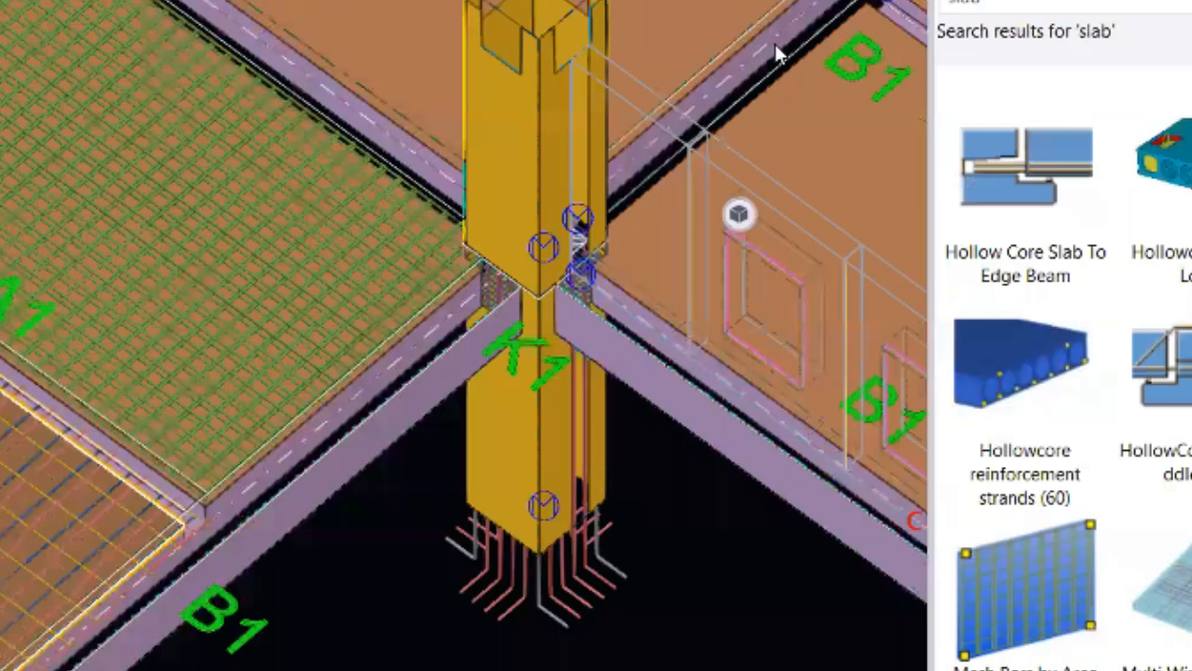
{"action": "scroll", "coordinate": [745, 37], "scroll_direction": "down", "scroll_amount": 2}
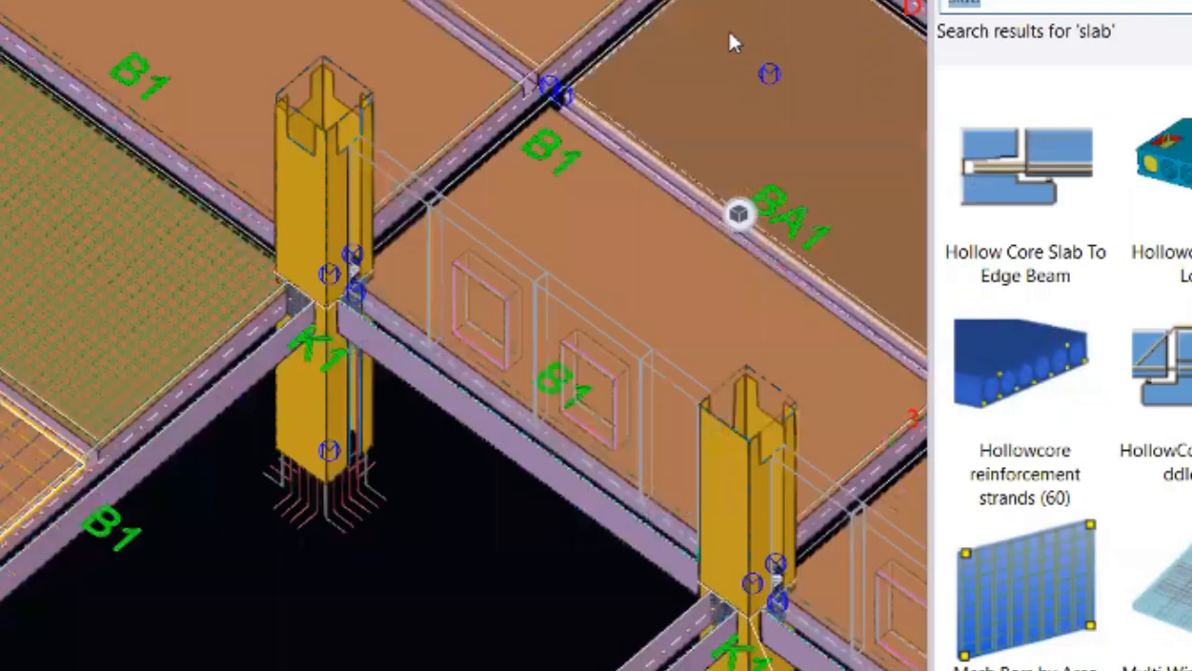
- Search the component catalogue for "two"
{"action": "type", "text": "tow"}
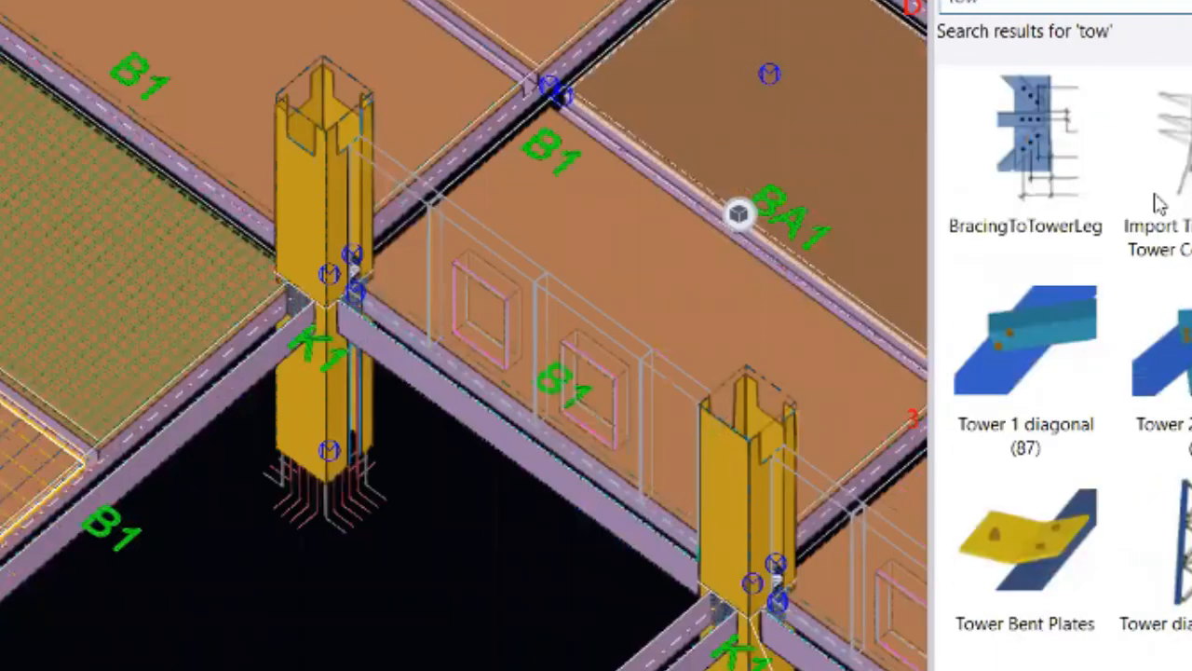
{"action": "key", "text": "BackSpace"}
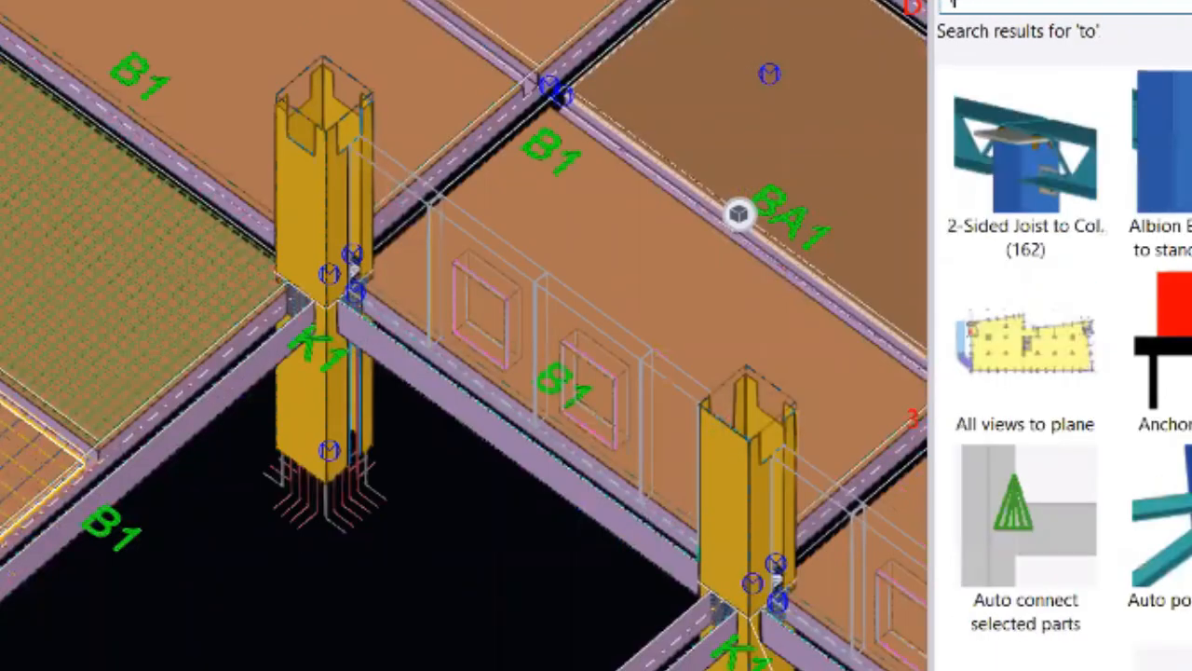
{"action": "key", "text": "BackSpace"}
{"action": "type", "text": "wo"}
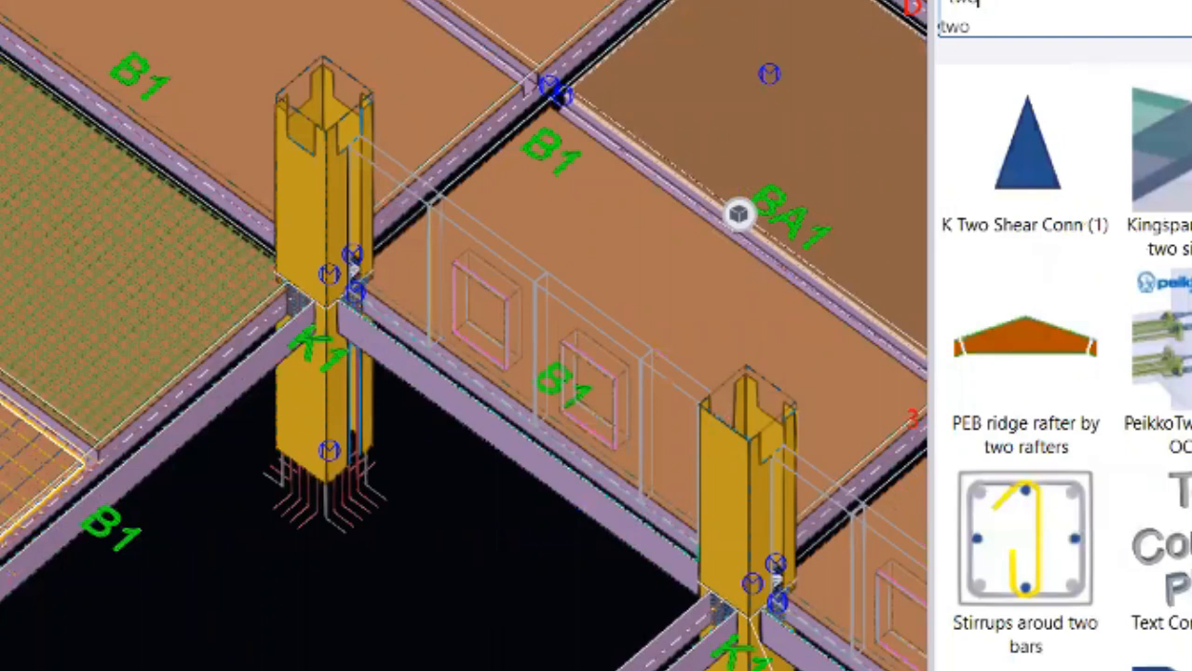
{"action": "middle_click_drag", "start_coordinate": [696, 309], "coordinate": [465, 625]}
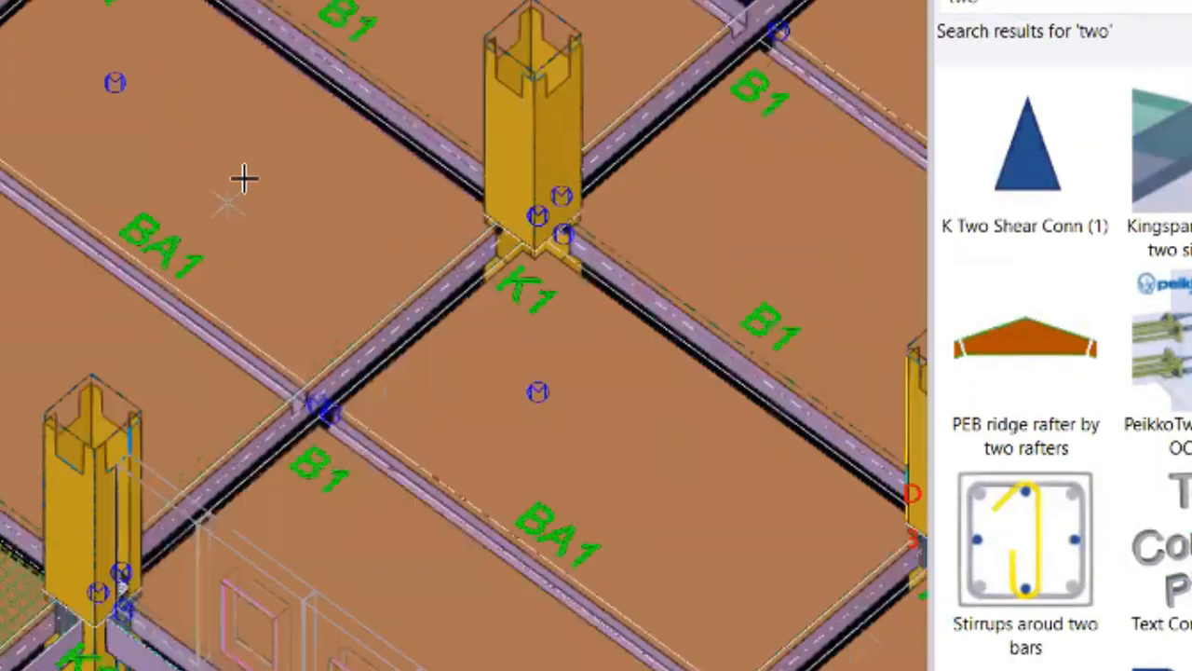
{"action": "middle_click_drag", "start_coordinate": [323, 243], "coordinate": [516, 152]}
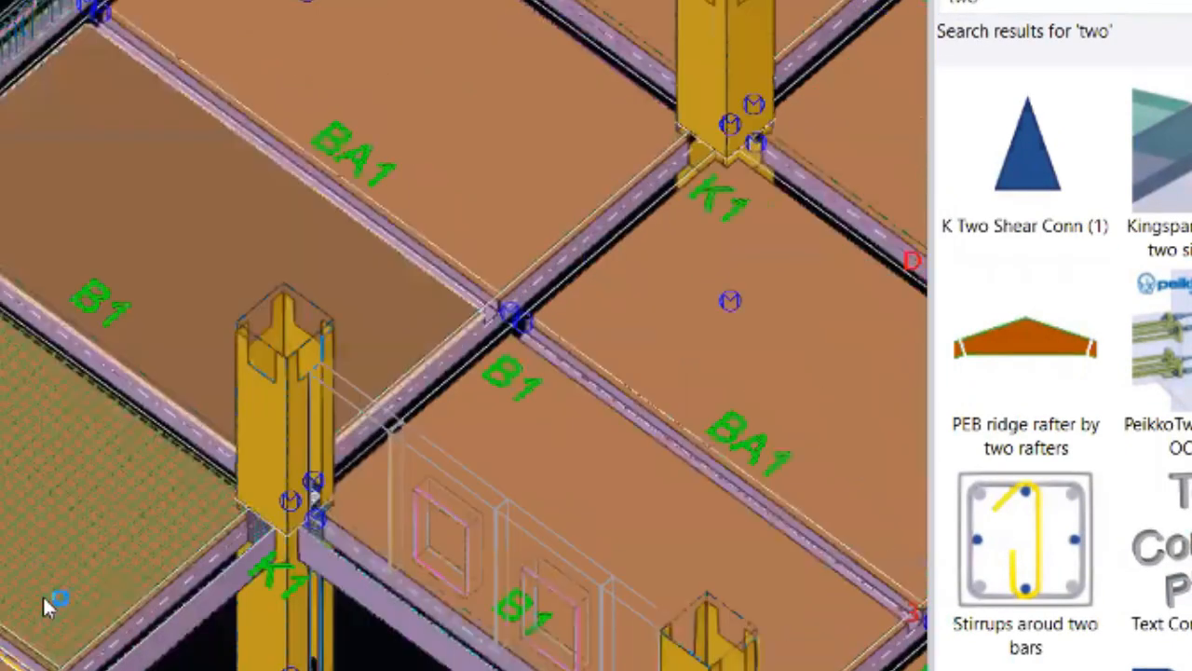
{"action": "scroll", "coordinate": [265, 447], "scroll_direction": "up", "scroll_amount": 2}
{"action": "scroll", "coordinate": [187, 461], "scroll_direction": "up", "scroll_amount": 4}
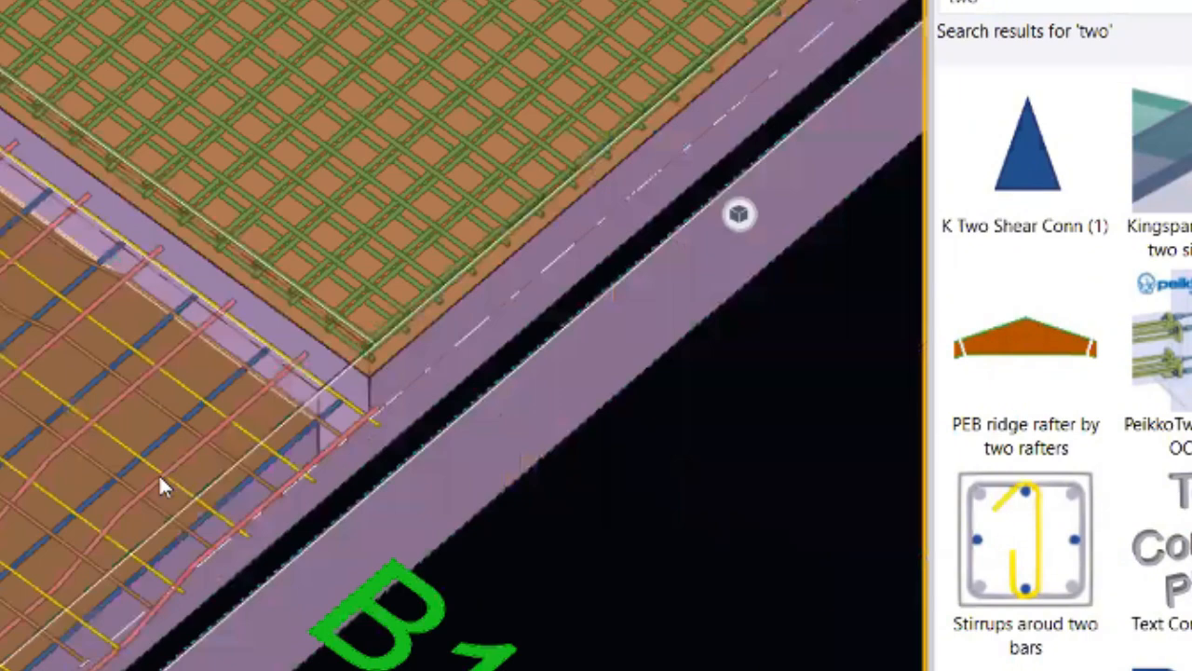
{"action": "scroll", "coordinate": [161, 482], "scroll_direction": "down", "scroll_amount": 1}
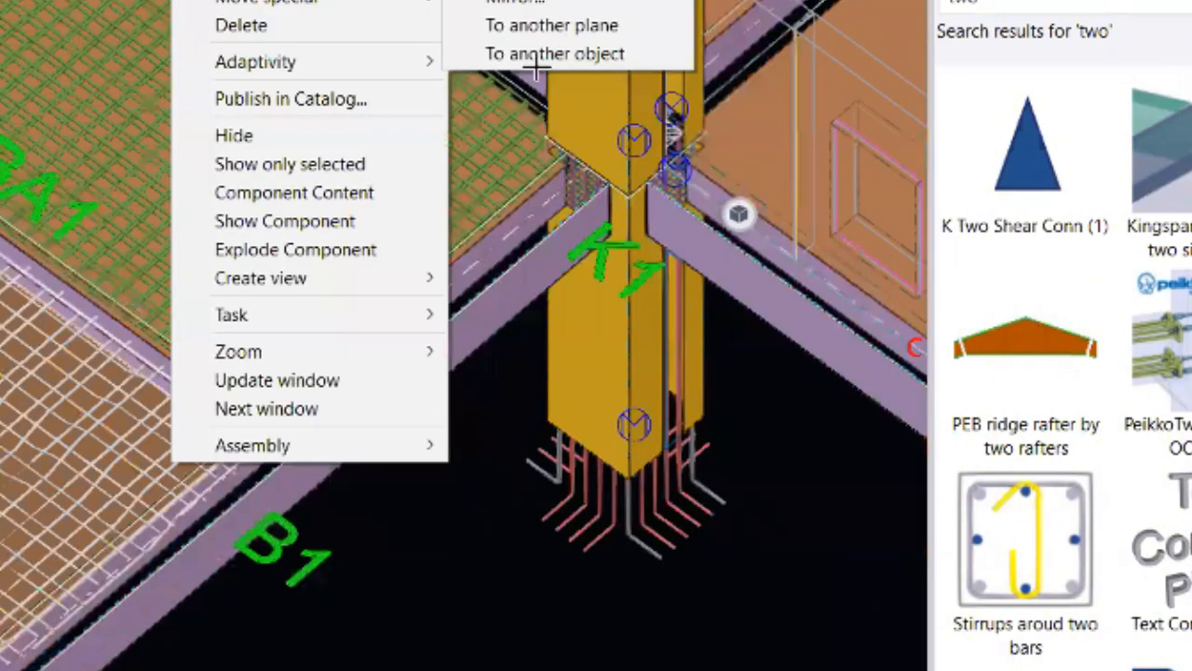
{"action": "left_click", "coordinate": [546, 51]}
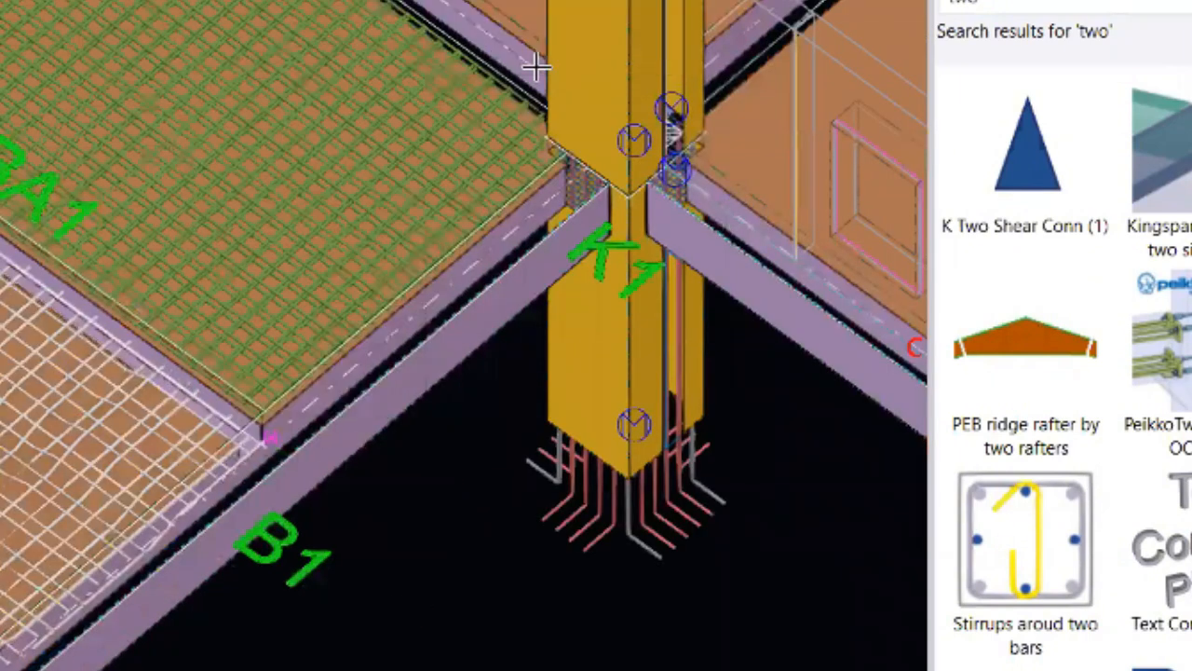
{"action": "left_click", "coordinate": [165, 170]}
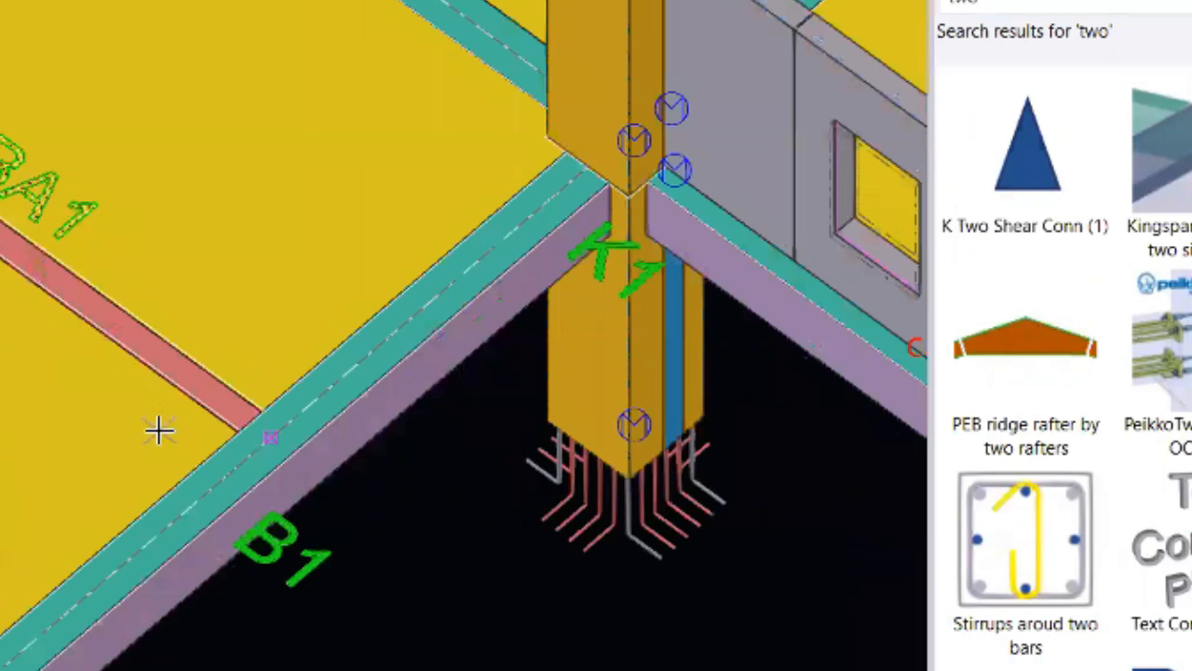
{"action": "right_click", "coordinate": [378, 462]}
{"action": "left_click", "coordinate": [466, 22]}
- Copy the spliced reinforcement component to another object, picking the slab in the neighbouring bay beside the BA1 beam, and show the parts transparently
{"action": "scroll", "coordinate": [224, 461], "scroll_direction": "up", "scroll_amount": 5}
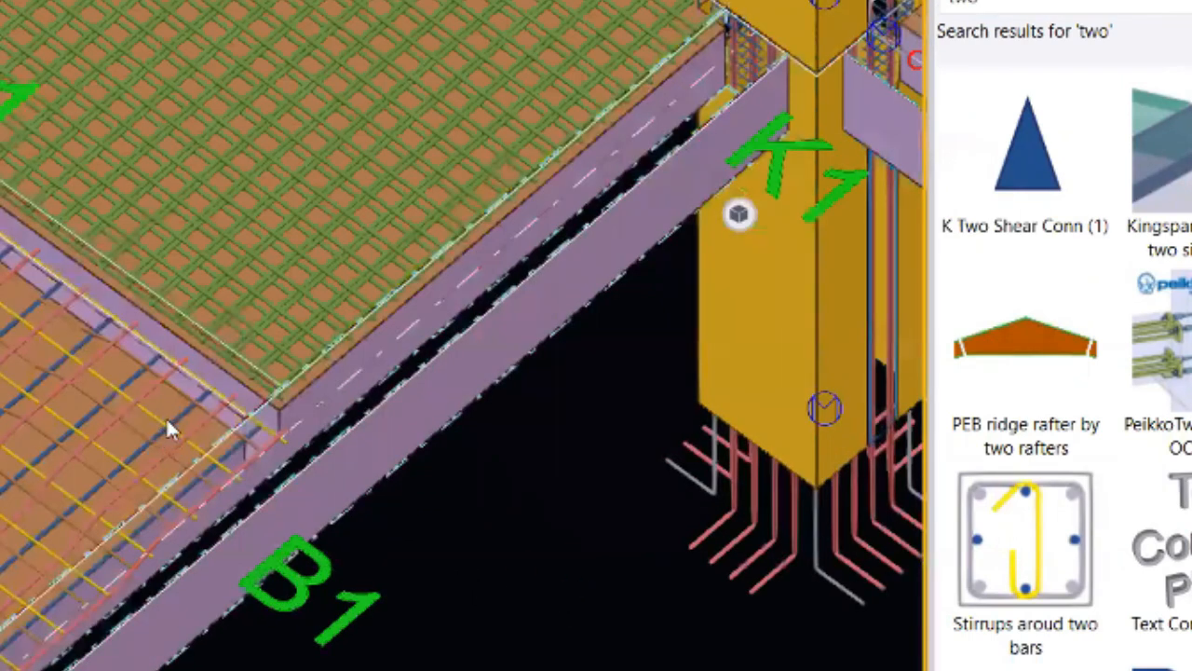
{"action": "left_click", "coordinate": [170, 426]}
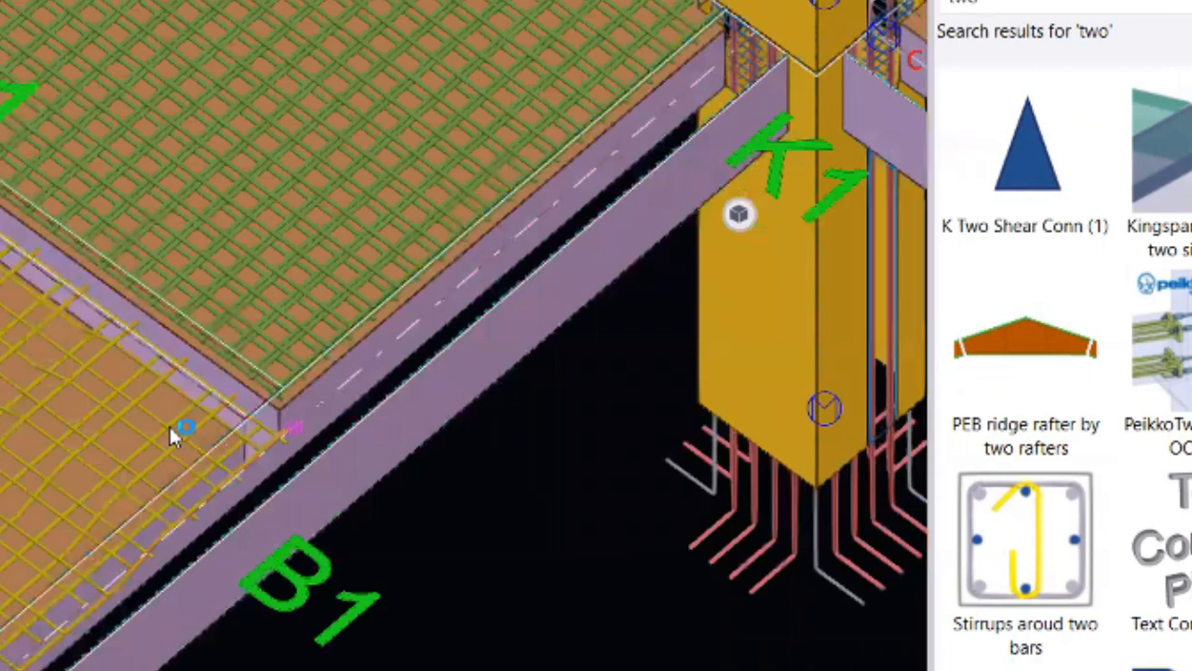
{"action": "right_click", "coordinate": [169, 423]}
{"action": "mouse_move", "coordinate": [280, 25]}
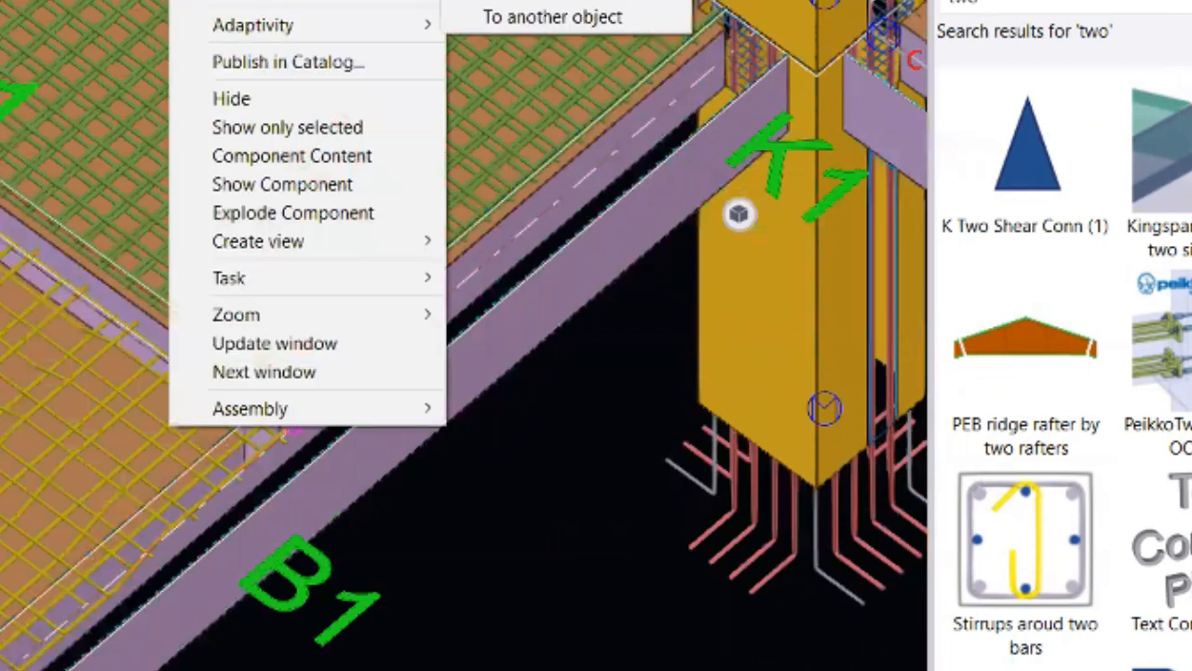
{"action": "left_click", "coordinate": [553, 18]}
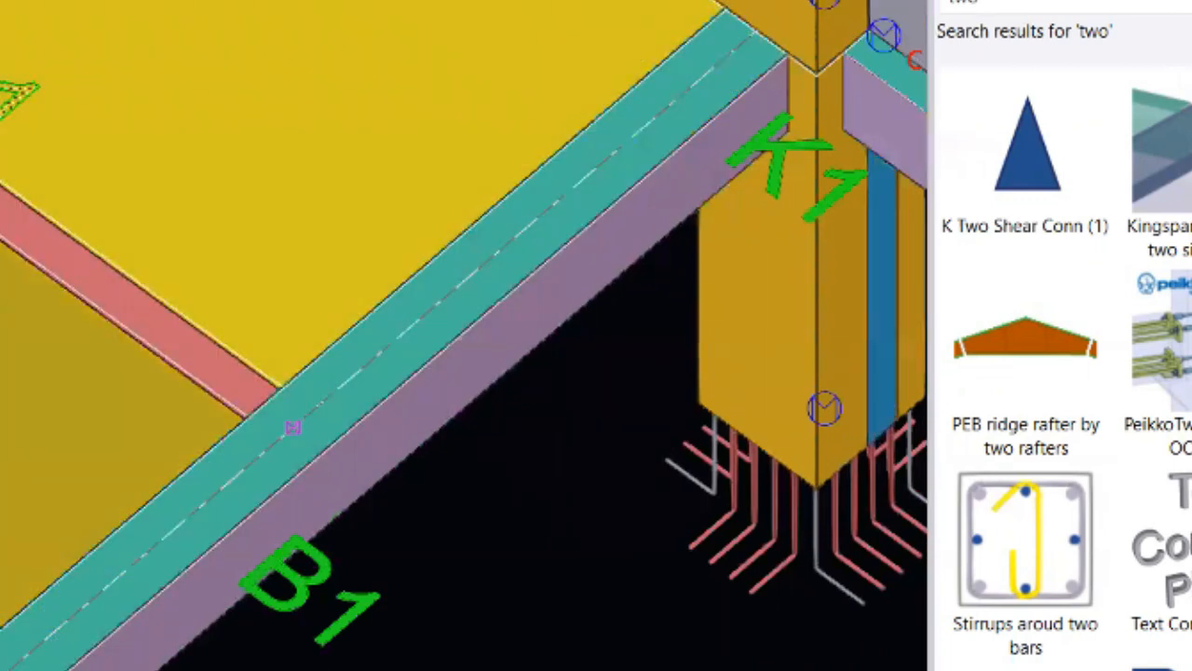
{"action": "scroll", "coordinate": [175, 452], "scroll_direction": "down", "scroll_amount": 2}
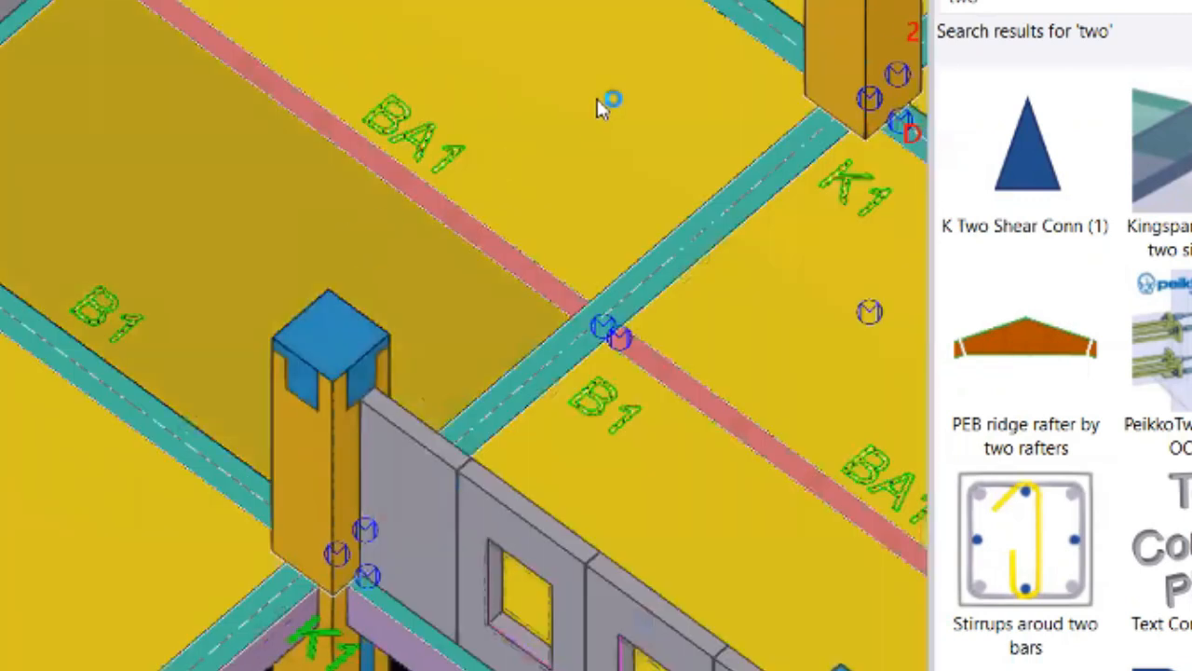
{"action": "left_click", "coordinate": [597, 98]}
{"action": "key", "text": "ctrl+2"}
{"action": "middle_click_drag", "start_coordinate": [536, 220], "coordinate": [473, 313]}
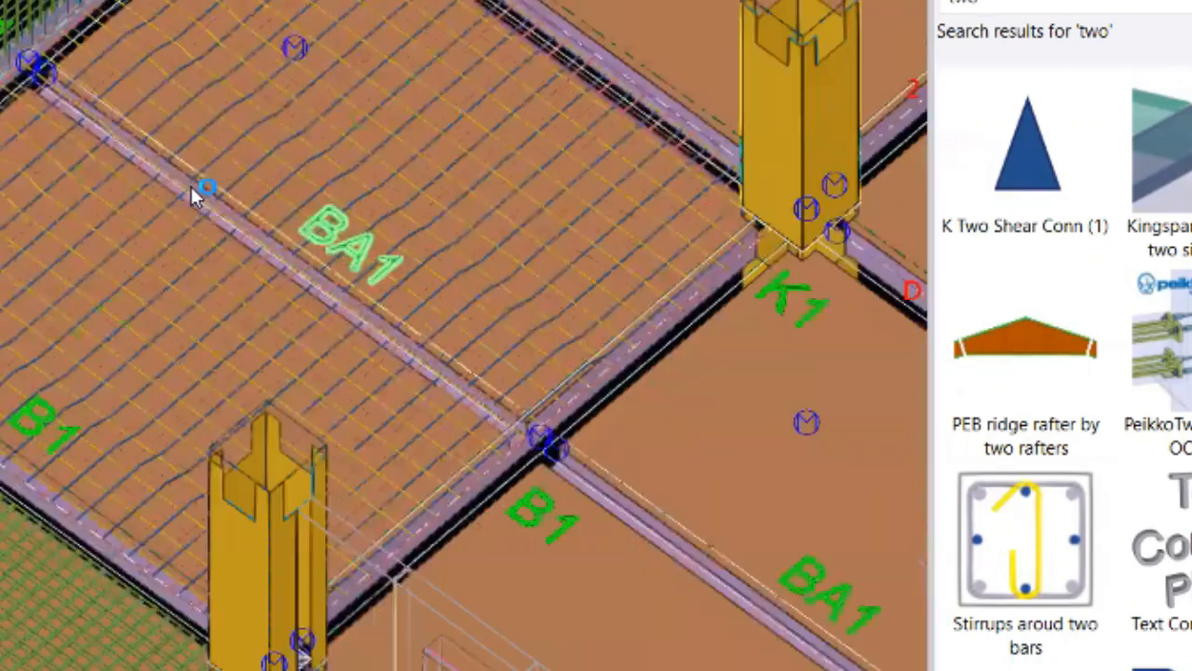
- Search the component catalogue for "cra" and apply Rebar Crank to the first pair of red bar ends over the BA1 beam
{"action": "scroll", "coordinate": [263, 222], "scroll_direction": "up", "scroll_amount": 4}
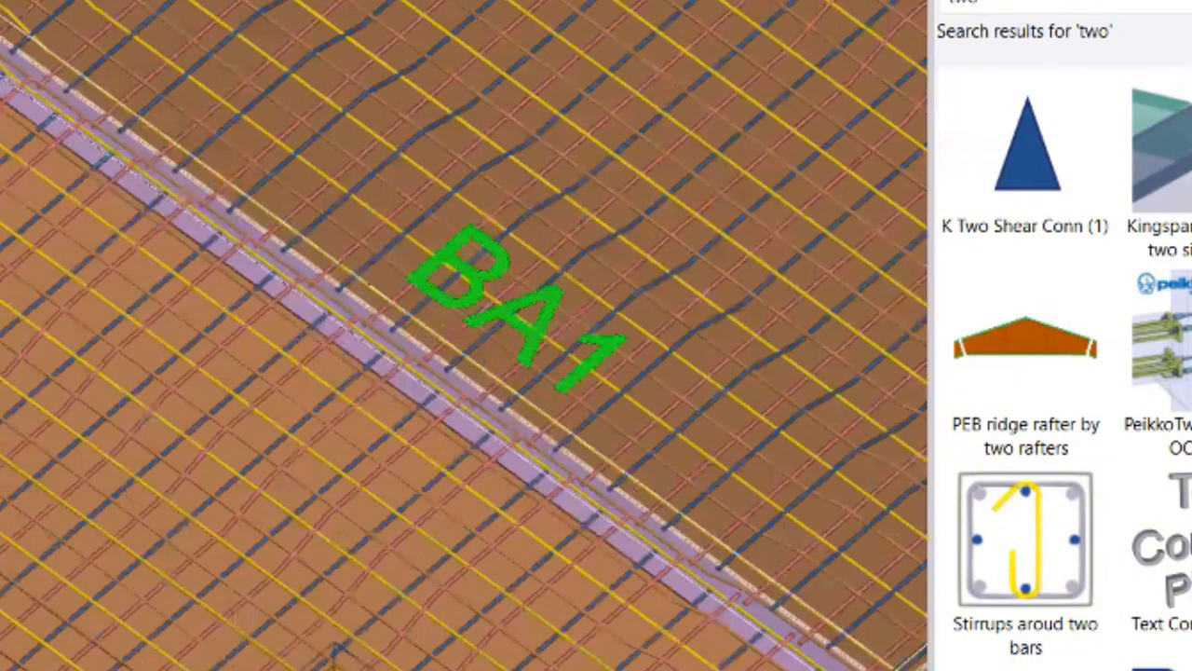
{"action": "scroll", "coordinate": [1097, 122], "scroll_direction": "down", "scroll_amount": 5}
{"action": "double_click", "coordinate": [1038, 4]}
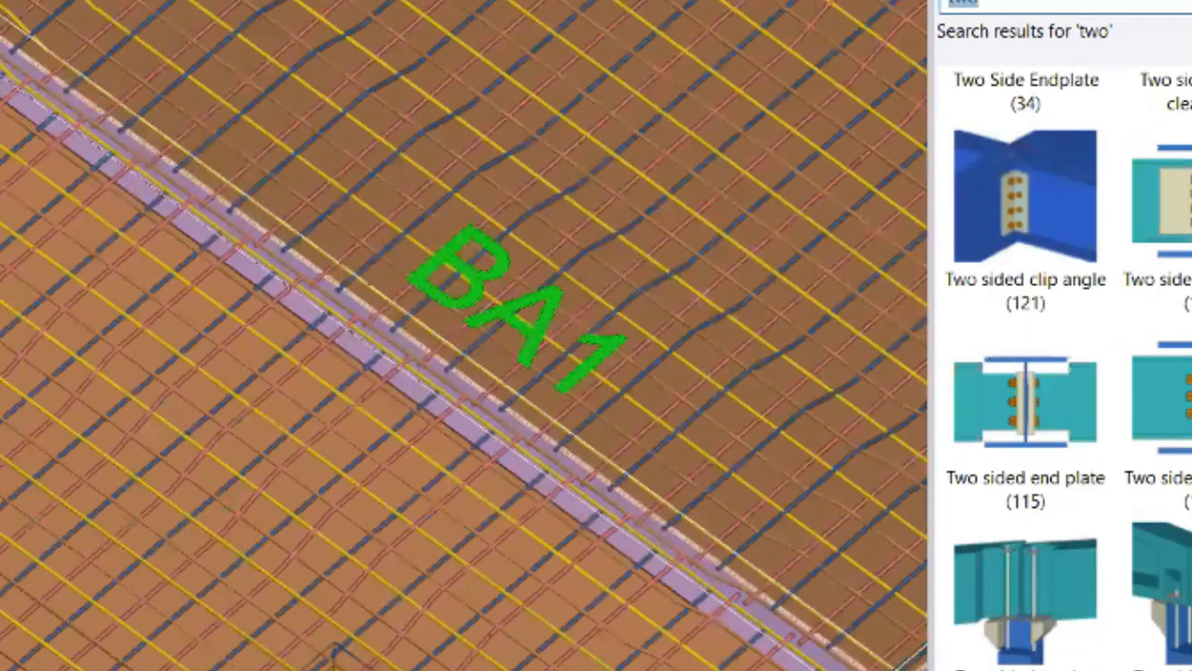
{"action": "type", "text": "cra"}
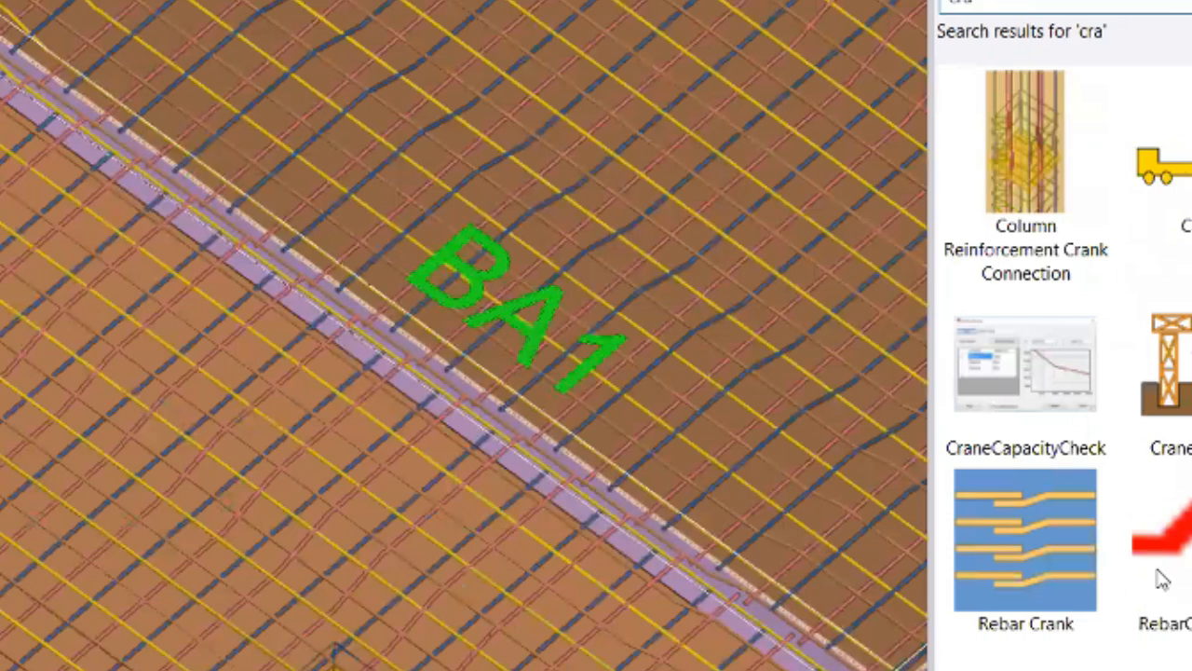
{"action": "left_click", "coordinate": [1003, 550]}
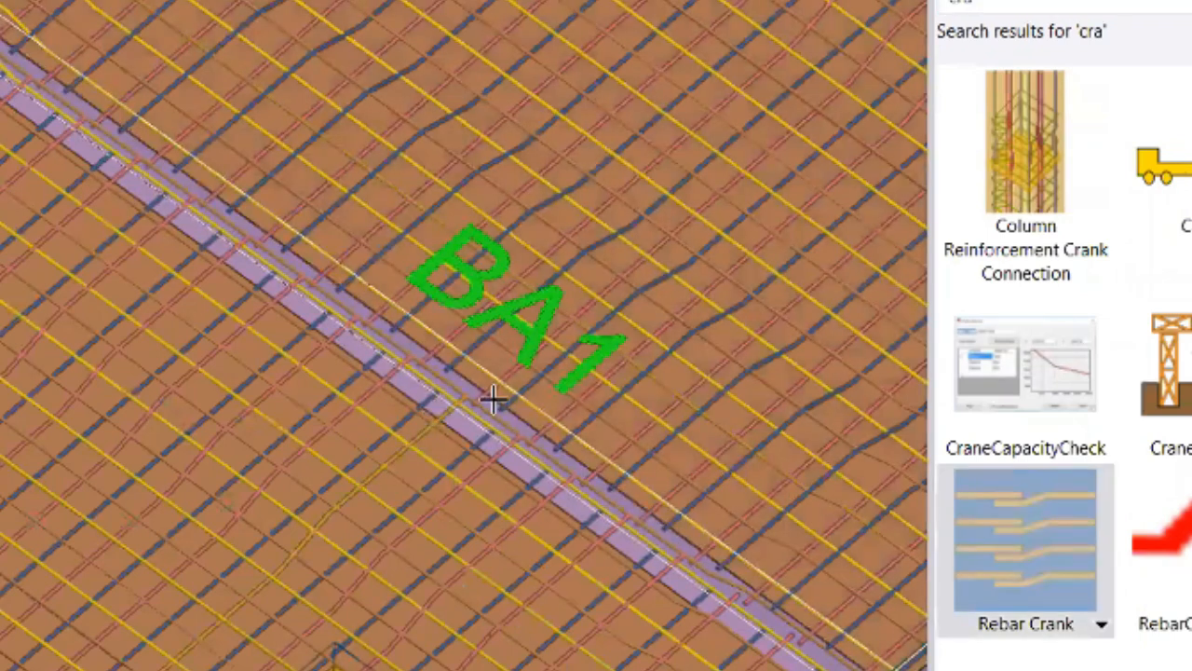
{"action": "scroll", "coordinate": [575, 383], "scroll_direction": "up", "scroll_amount": 2}
{"action": "scroll", "coordinate": [692, 444], "scroll_direction": "up", "scroll_amount": 1}
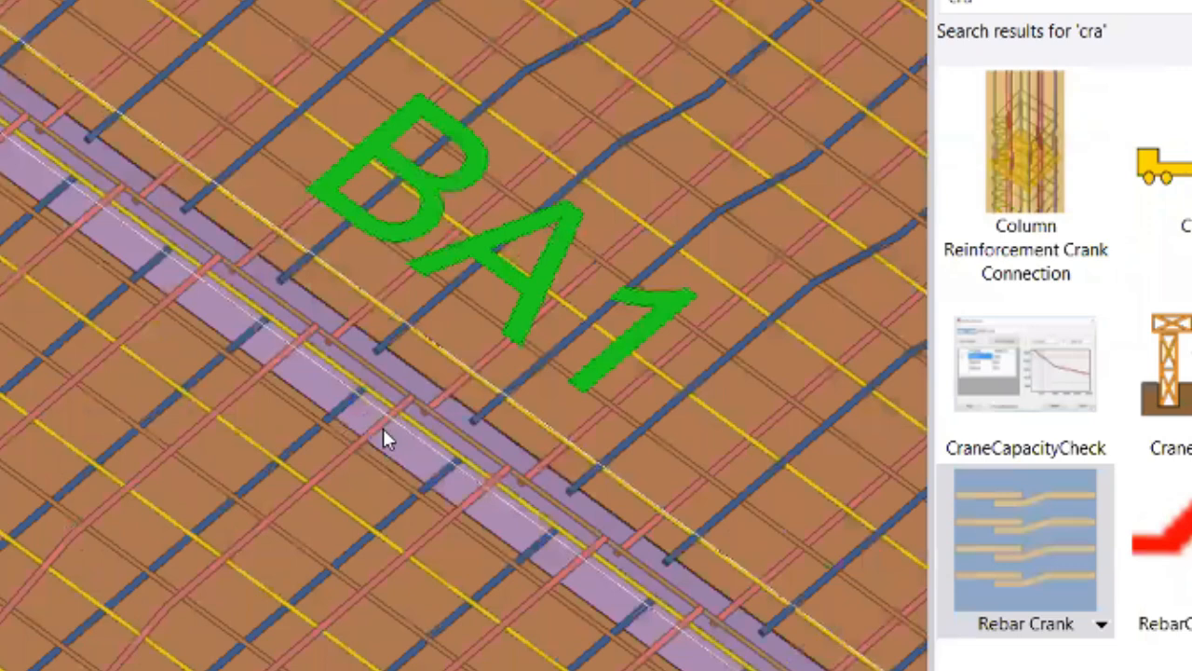
{"action": "scroll", "coordinate": [437, 409], "scroll_direction": "up", "scroll_amount": 2}
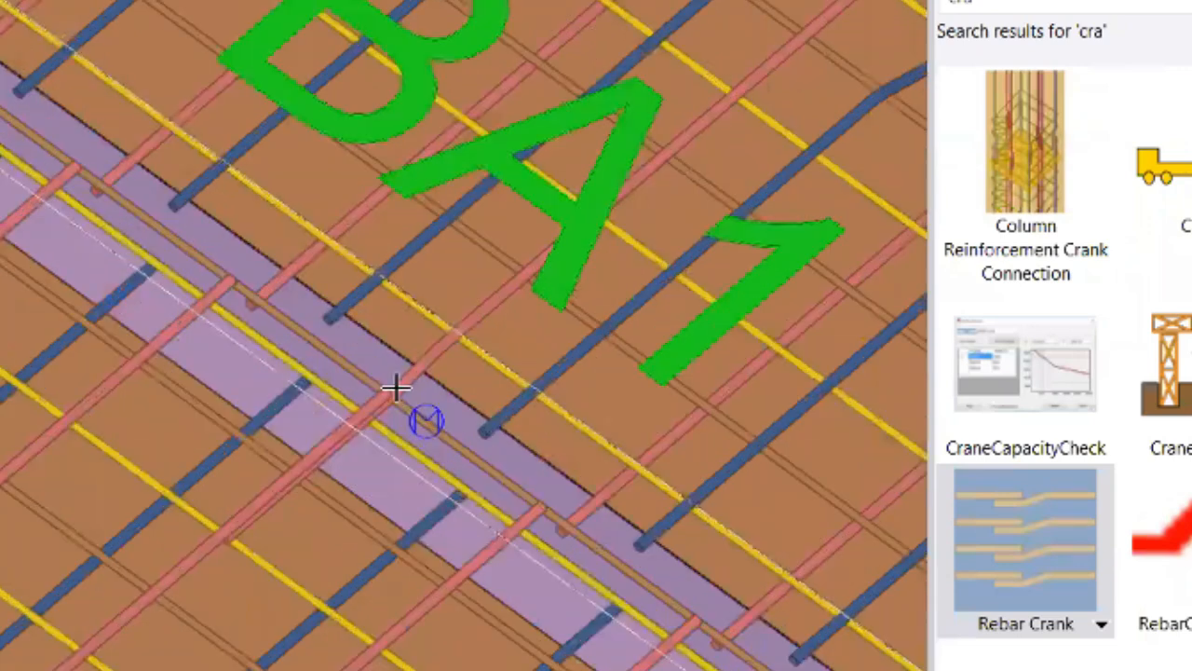
- Apply Rebar Crank to the adjacent red and blue bar ends crossing the BA1 beam beside its label
{"action": "scroll", "coordinate": [466, 456], "scroll_direction": "down", "scroll_amount": 1}
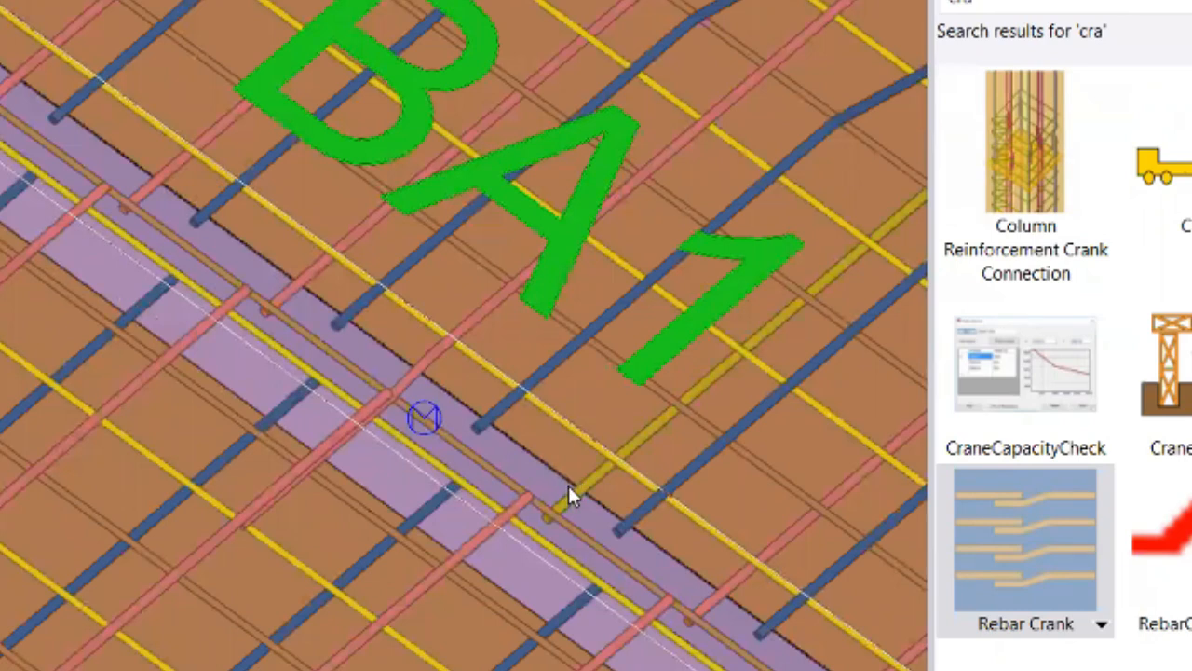
{"action": "scroll", "coordinate": [559, 485], "scroll_direction": "down", "scroll_amount": 2}
{"action": "scroll", "coordinate": [188, 291], "scroll_direction": "up", "scroll_amount": 3}
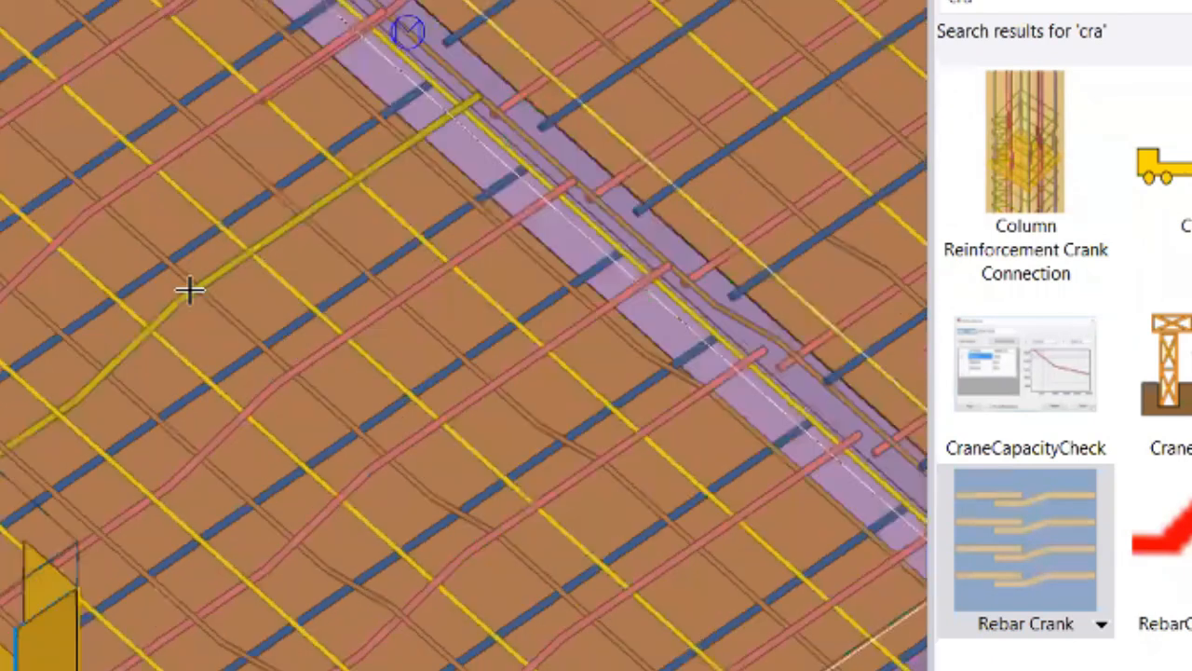
{"action": "scroll", "coordinate": [170, 234], "scroll_direction": "up", "scroll_amount": 2}
{"action": "scroll", "coordinate": [198, 473], "scroll_direction": "up", "scroll_amount": 2}
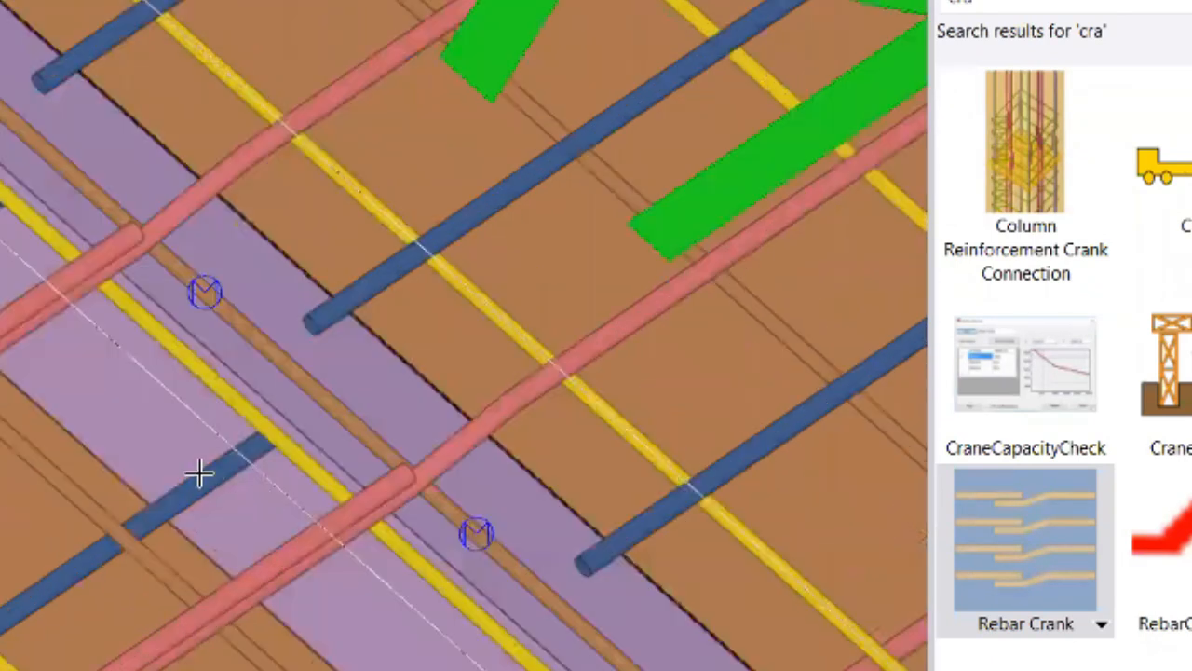
{"action": "scroll", "coordinate": [235, 321], "scroll_direction": "down", "scroll_amount": 1}
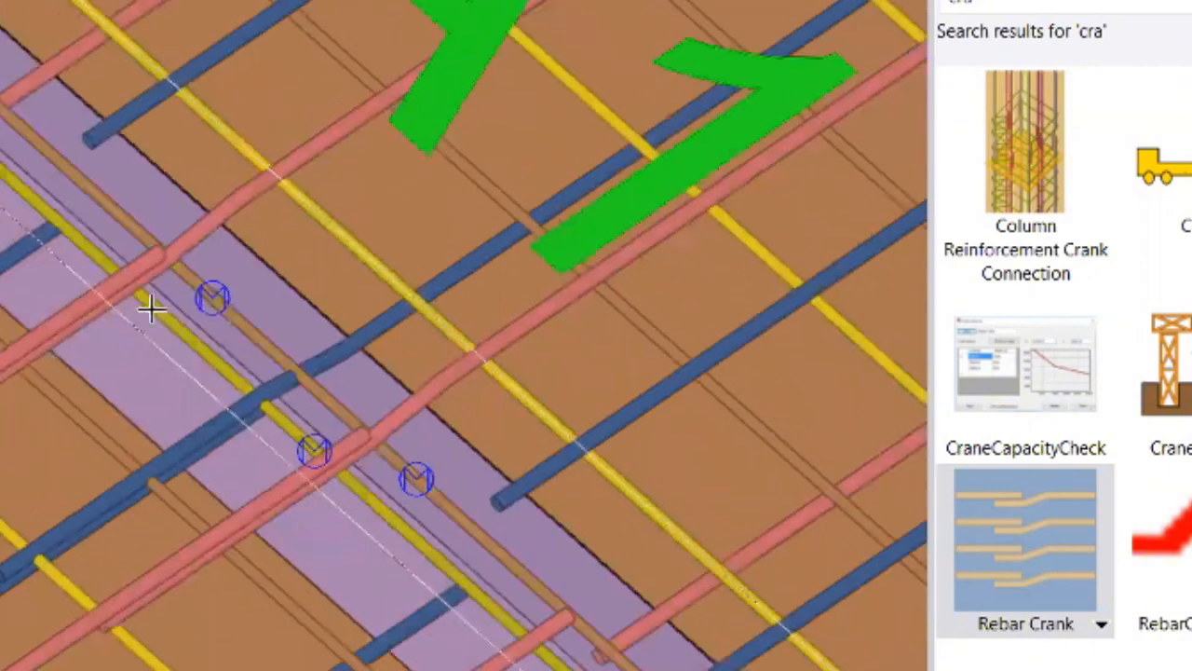
{"action": "scroll", "coordinate": [154, 395], "scroll_direction": "up", "scroll_amount": 1}
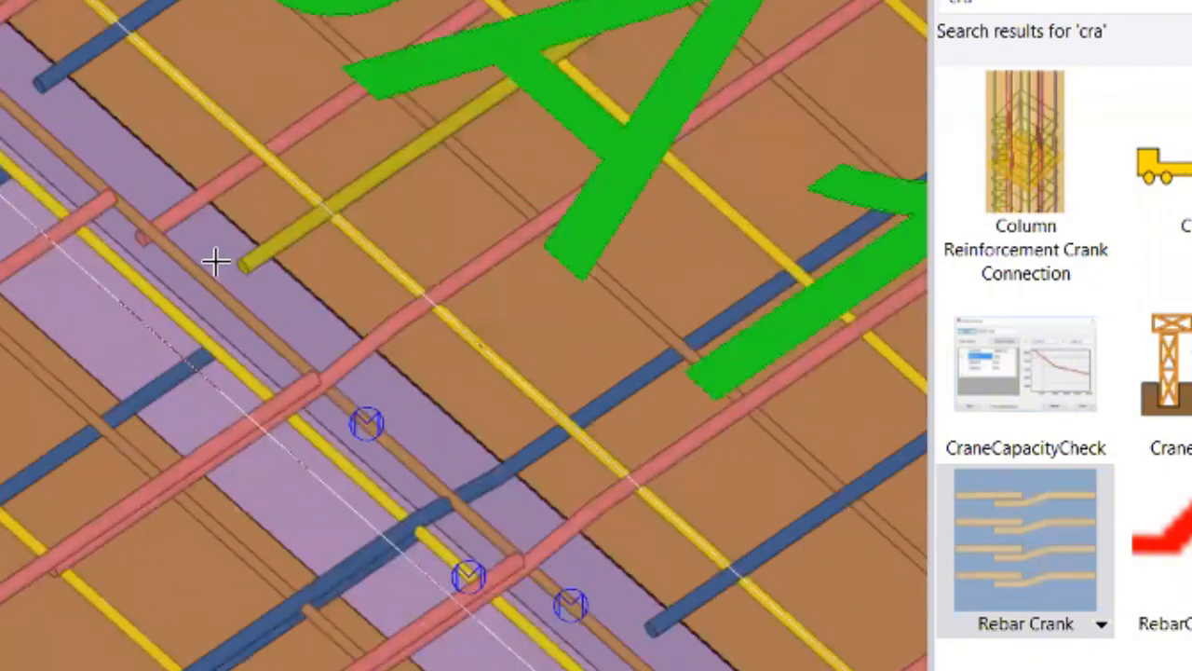
{"action": "scroll", "coordinate": [149, 408], "scroll_direction": "up", "scroll_amount": 1}
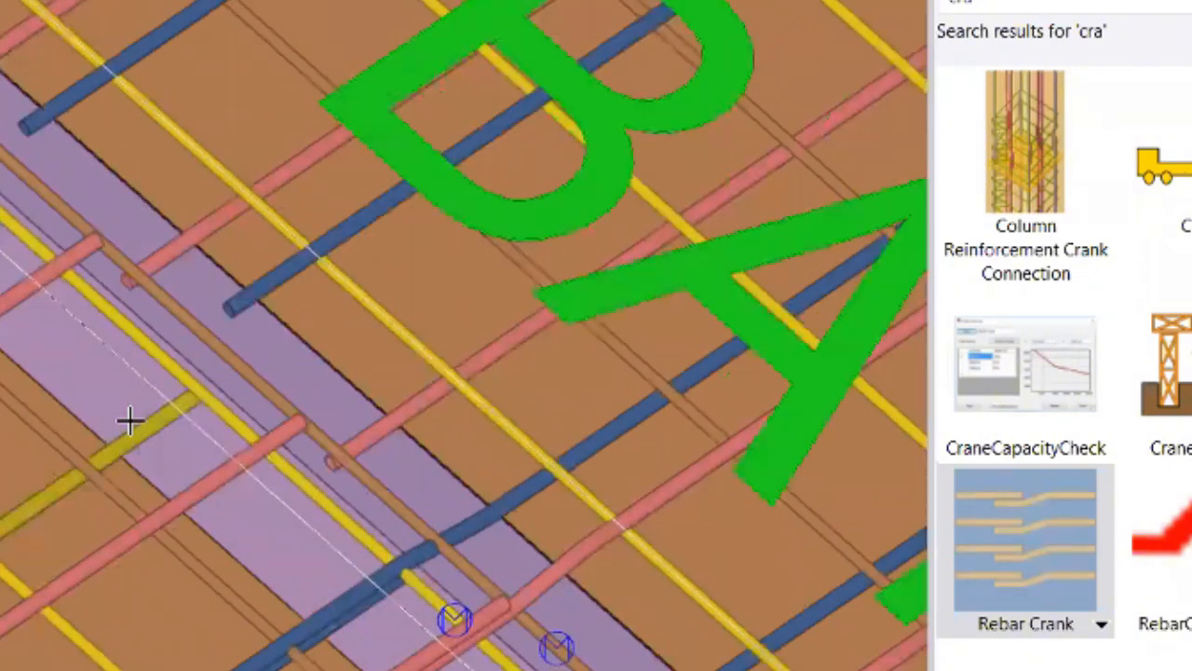
- Continue the Rebar Crank connections on alternating blue and red bars over the BA1 beam, past the start of its label
{"action": "left_click", "coordinate": [259, 289]}
{"action": "left_click", "coordinate": [25, 271]}
{"action": "left_click", "coordinate": [154, 255]}
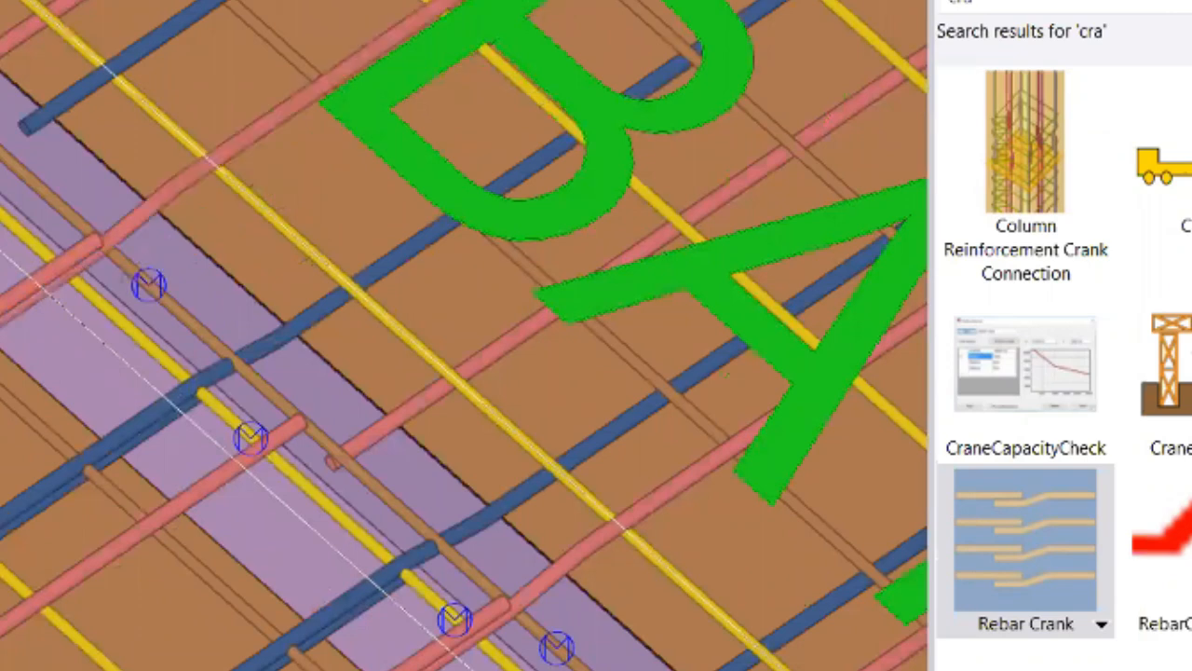
{"action": "left_click", "coordinate": [34, 112]}
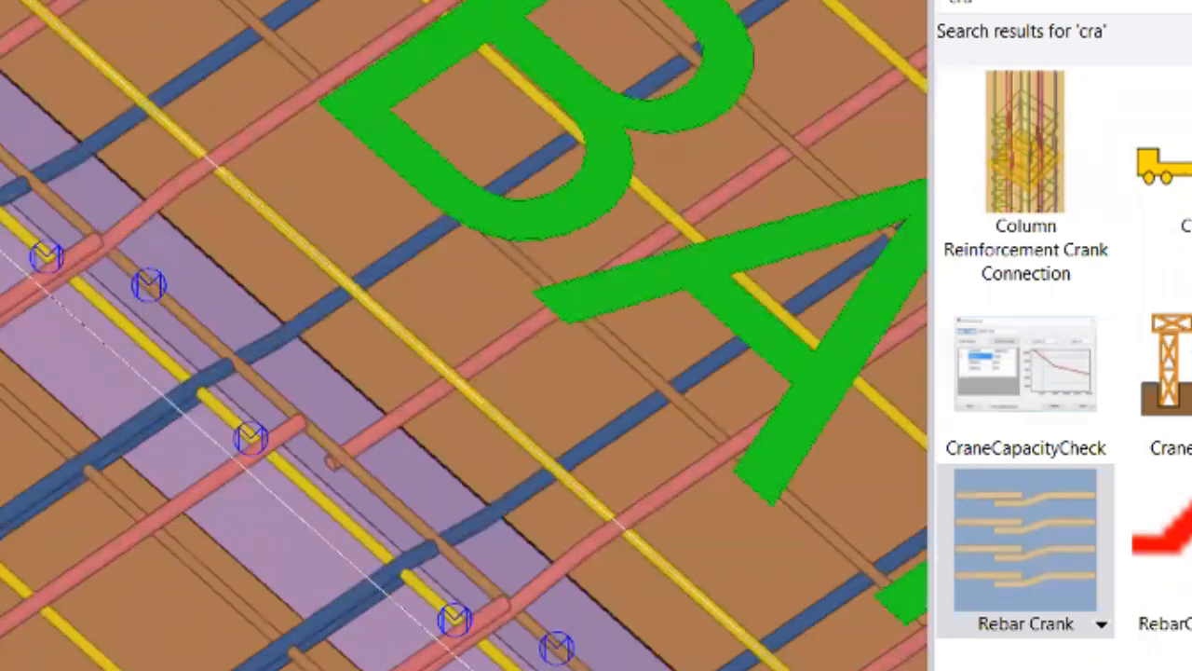
{"action": "middle_click_drag", "start_coordinate": [283, 436], "coordinate": [663, 669]}
{"action": "left_click", "coordinate": [107, 438]}
{"action": "left_click", "coordinate": [209, 312]}
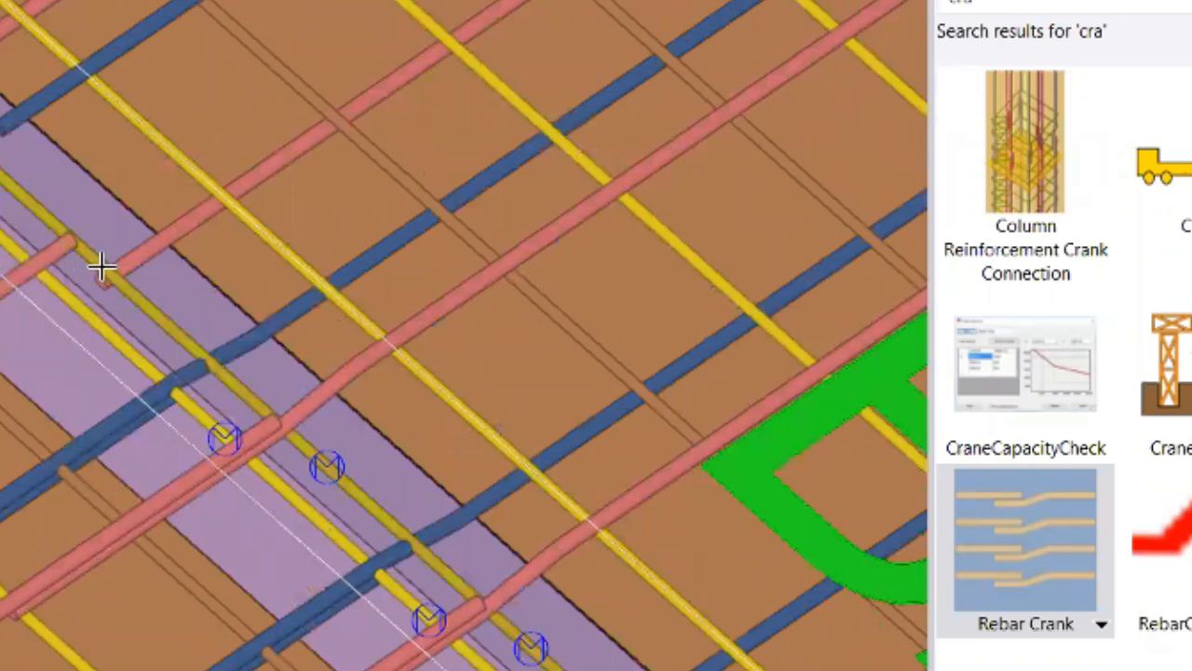
{"action": "scroll", "coordinate": [195, 270], "scroll_direction": "down", "scroll_amount": 5}
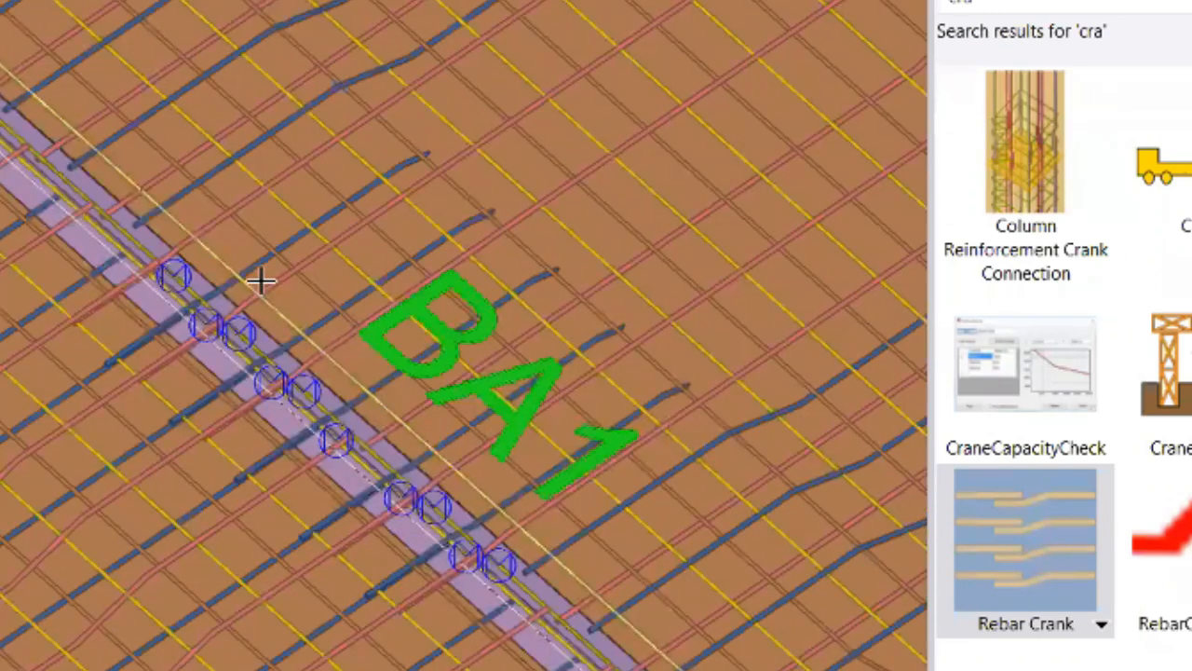
- Crank the remaining red and blue bar ends over the BA1 beam, pair by pair, towards the beam's far end
{"action": "scroll", "coordinate": [223, 236], "scroll_direction": "up", "scroll_amount": 3}
{"action": "scroll", "coordinate": [205, 248], "scroll_direction": "up", "scroll_amount": 3}
{"action": "left_click", "coordinate": [285, 133]}
{"action": "left_click", "coordinate": [132, 135]}
{"action": "left_click", "coordinate": [224, 127]}
{"action": "middle_click_drag", "start_coordinate": [230, 162], "coordinate": [294, 498]}
{"action": "left_click", "coordinate": [124, 452]}
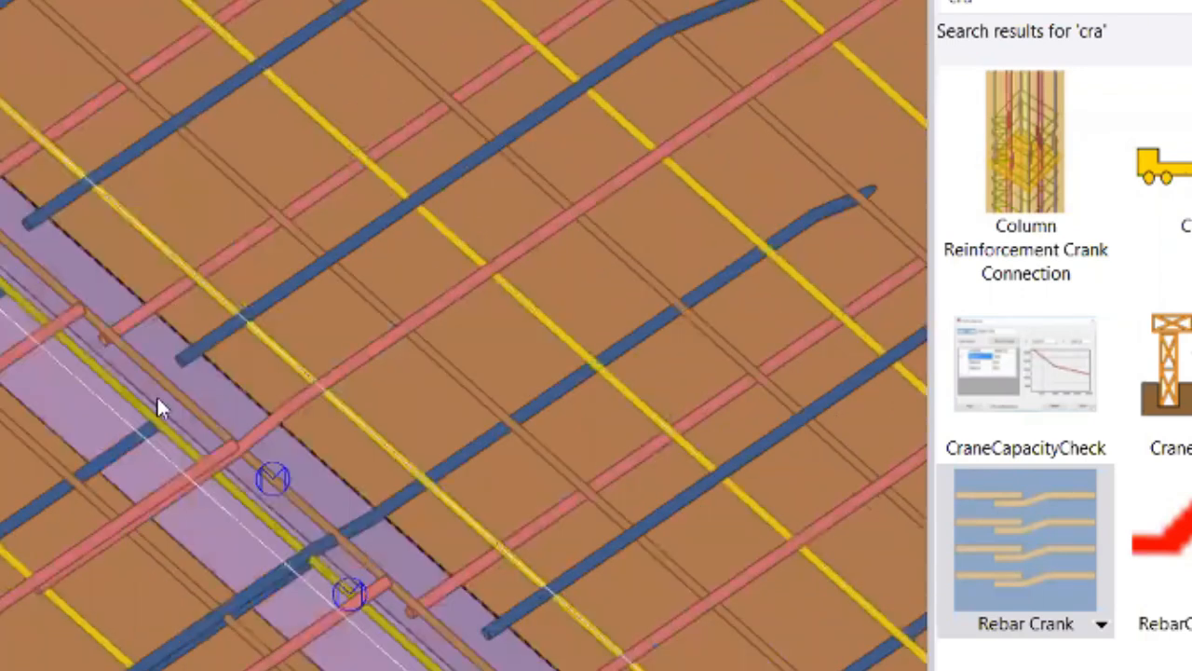
{"action": "left_click", "coordinate": [190, 355]}
{"action": "left_click", "coordinate": [53, 330]}
{"action": "left_click", "coordinate": [158, 300]}
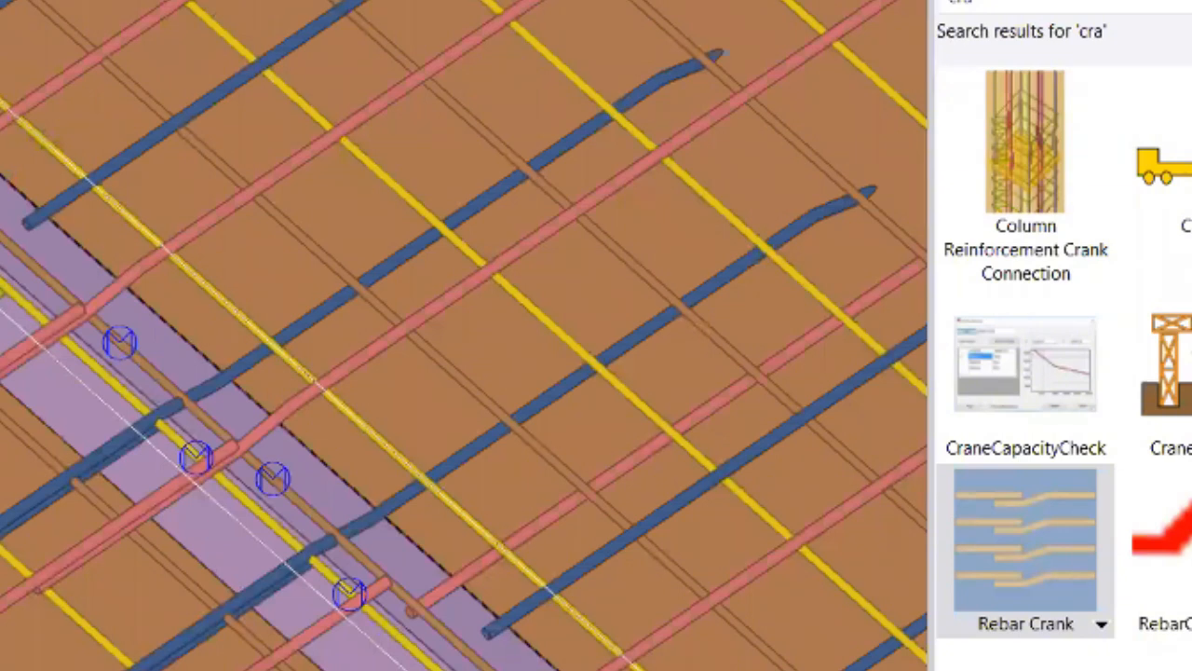
{"action": "left_click", "coordinate": [41, 215]}
{"action": "middle_click_drag", "start_coordinate": [33, 250], "coordinate": [127, 410]}
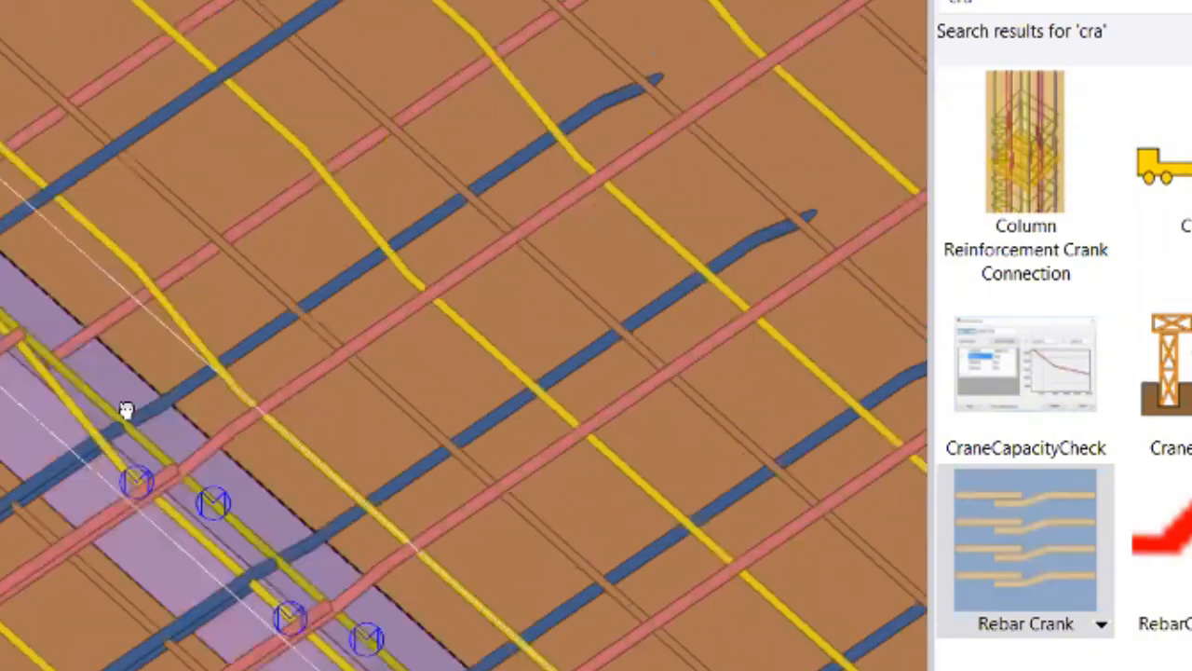
{"action": "left_click", "coordinate": [69, 346]}
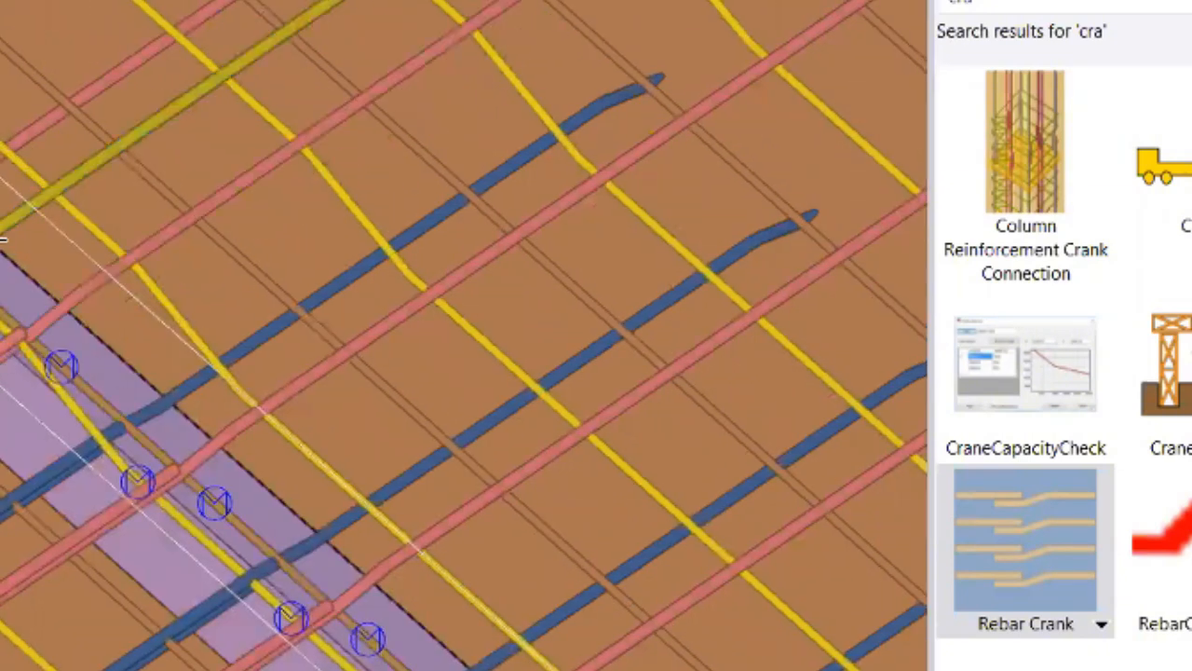
{"action": "left_click", "coordinate": [37, 202]}
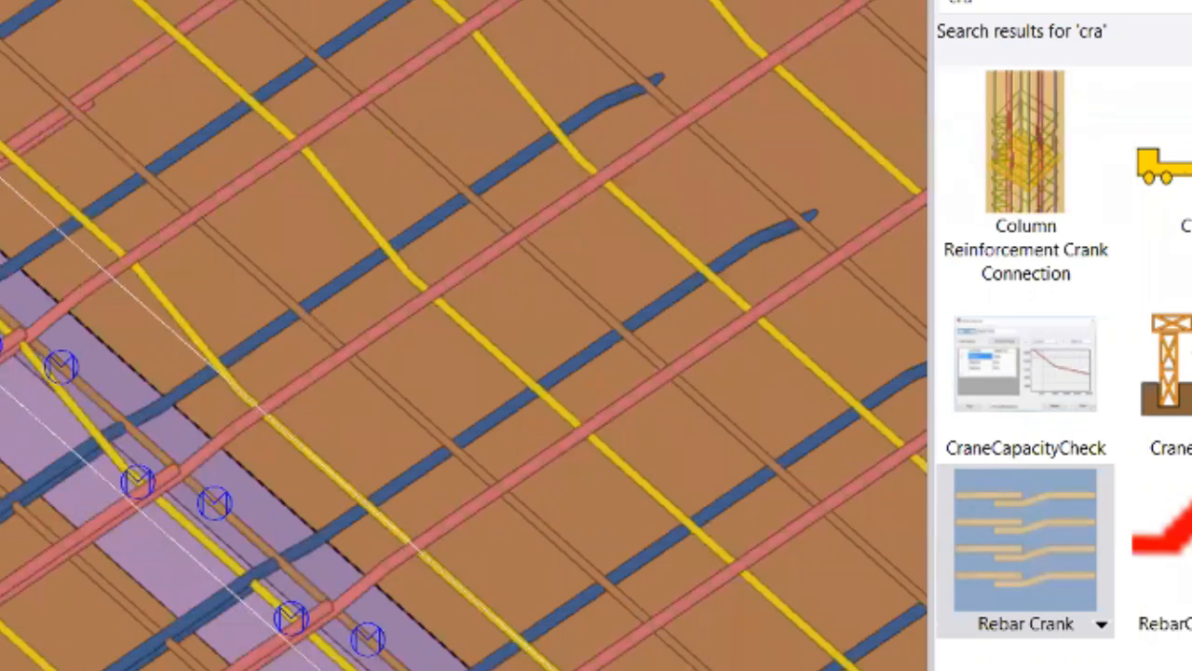
{"action": "key", "text": "Left"}
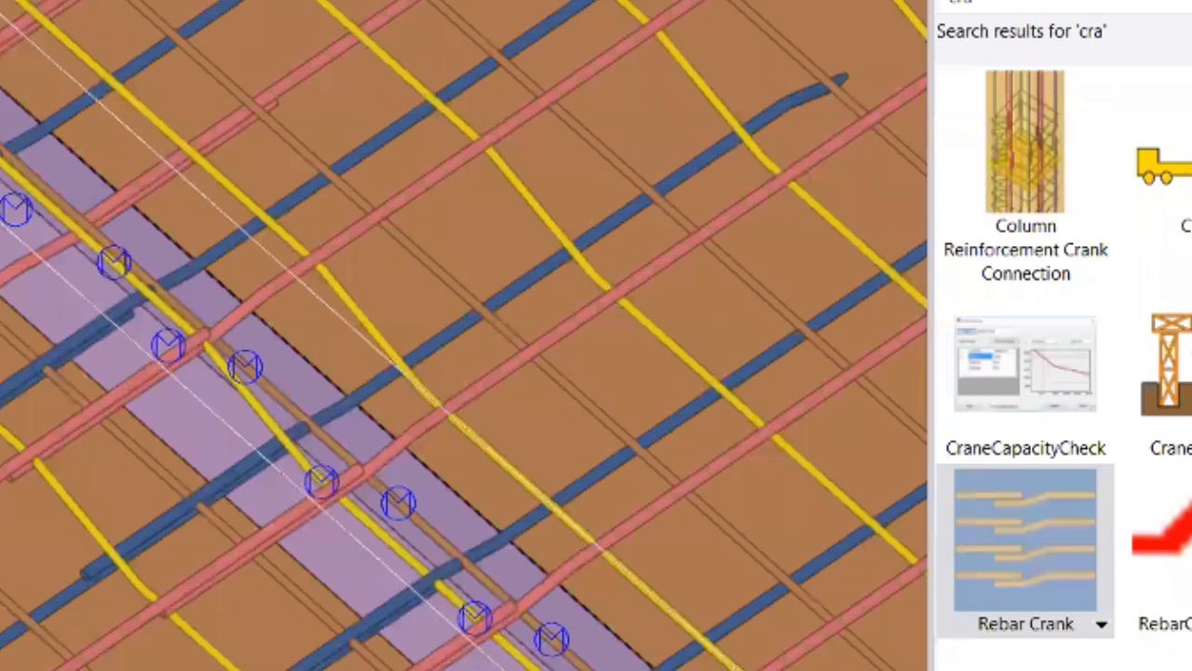
- Examine the cranked laps along the BA1 beam and the bar ends at the slab's B1 edge beam
{"action": "scroll", "coordinate": [397, 280], "scroll_direction": "down", "scroll_amount": 3}
{"action": "scroll", "coordinate": [200, 232], "scroll_direction": "down", "scroll_amount": 2}
{"action": "scroll", "coordinate": [364, 317], "scroll_direction": "down", "scroll_amount": 4}
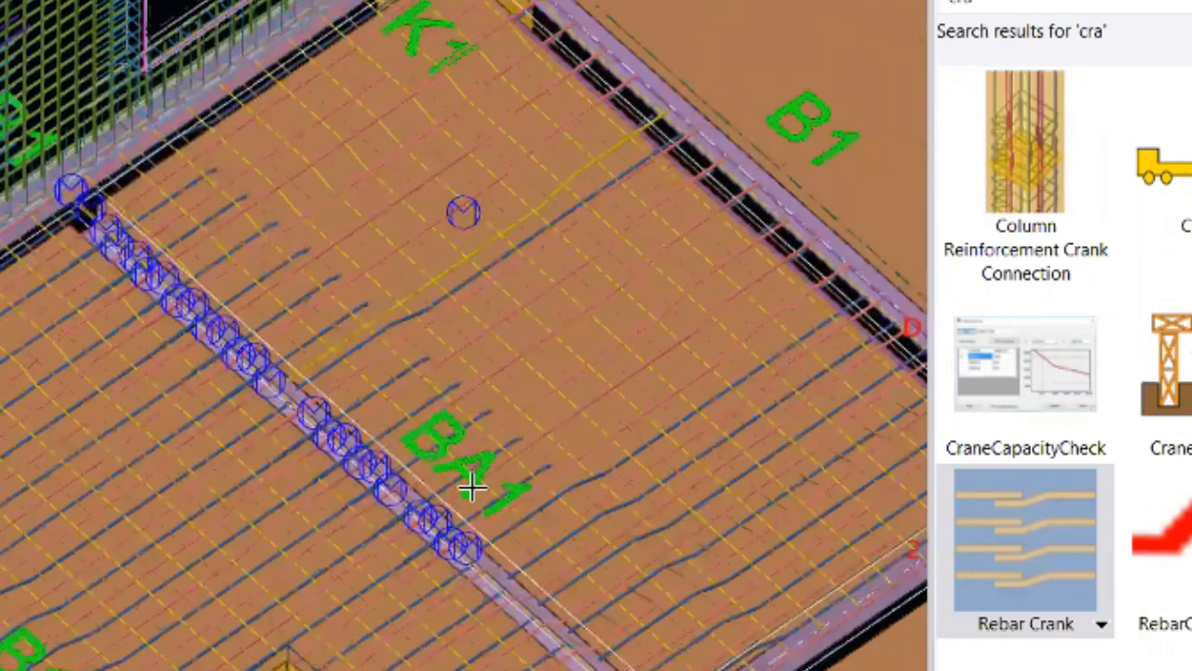
{"action": "scroll", "coordinate": [400, 473], "scroll_direction": "up", "scroll_amount": 2}
{"action": "middle_click_drag", "start_coordinate": [403, 492], "coordinate": [292, 470]}
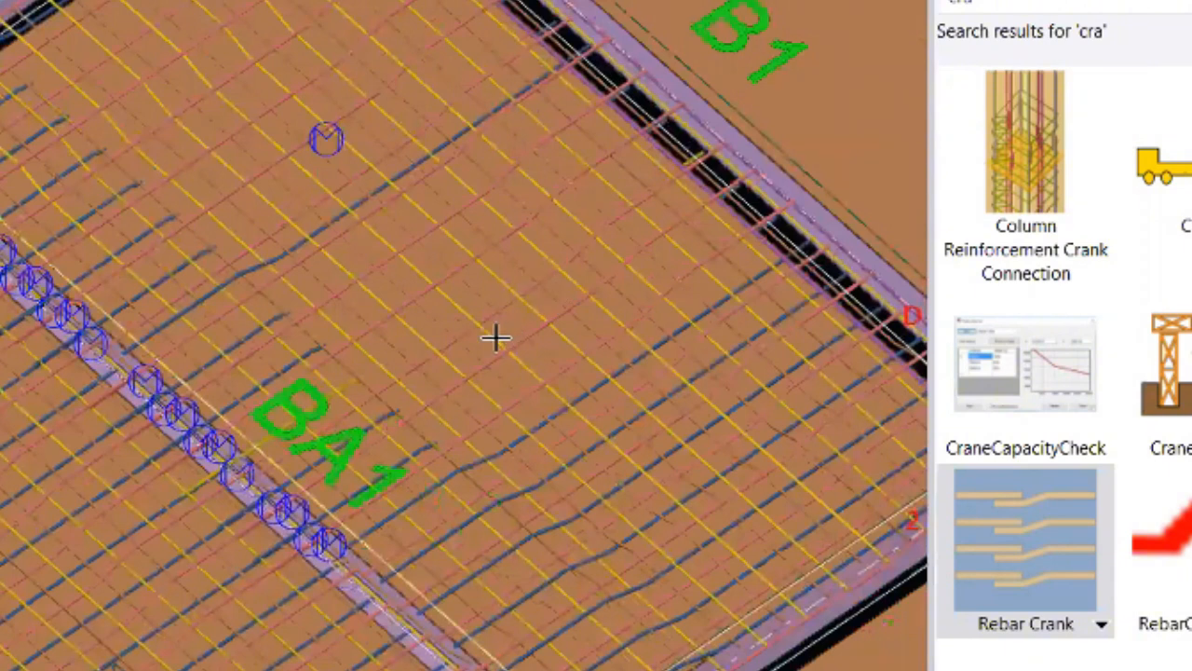
{"action": "scroll", "coordinate": [495, 338], "scroll_direction": "up", "scroll_amount": 1}
{"action": "scroll", "coordinate": [239, 333], "scroll_direction": "up", "scroll_amount": 2}
{"action": "scroll", "coordinate": [246, 358], "scroll_direction": "down", "scroll_amount": 2}
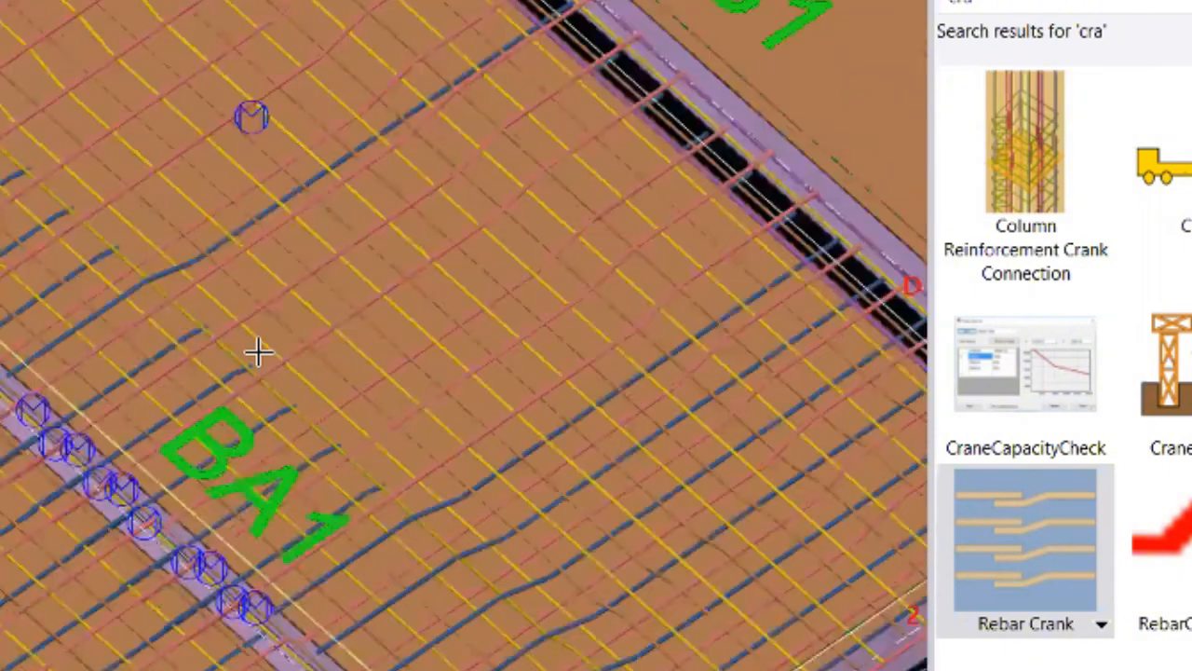
{"action": "scroll", "coordinate": [287, 370], "scroll_direction": "down", "scroll_amount": 3}
{"action": "middle_click_drag", "start_coordinate": [225, 396], "coordinate": [175, 395]}
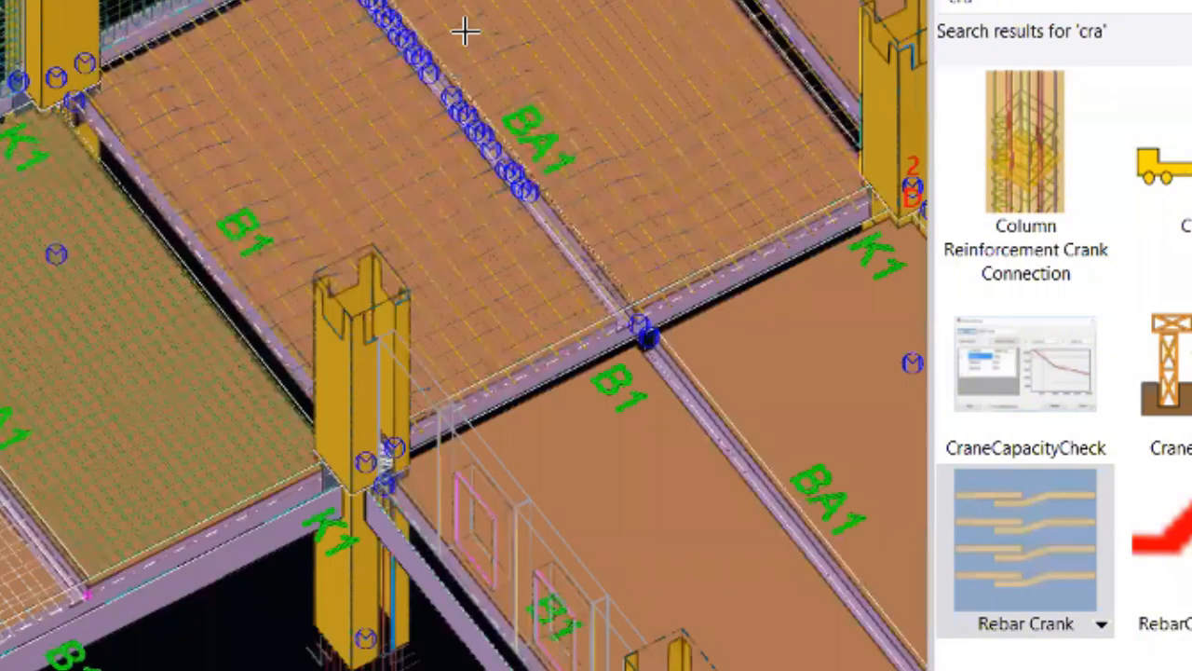
{"action": "scroll", "coordinate": [494, 154], "scroll_direction": "up", "scroll_amount": 3}
{"action": "scroll", "coordinate": [438, 168], "scroll_direction": "up", "scroll_amount": 3}
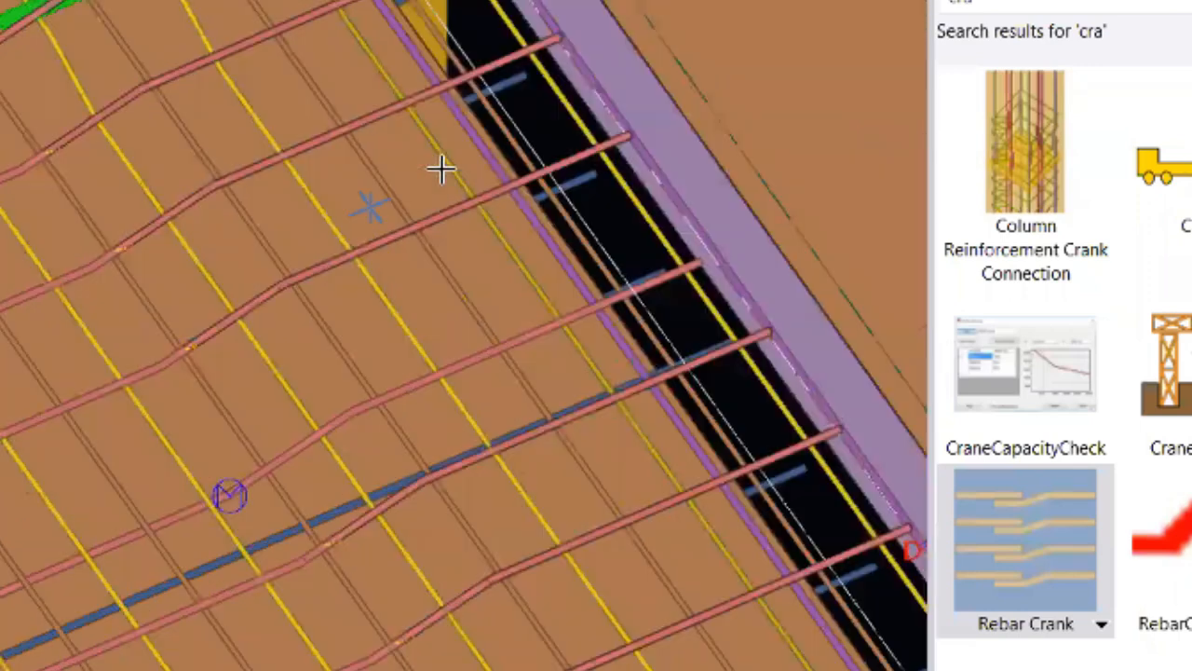
{"action": "scroll", "coordinate": [249, 229], "scroll_direction": "up", "scroll_amount": 2}
{"action": "middle_click_drag", "start_coordinate": [354, 173], "coordinate": [410, 157]}
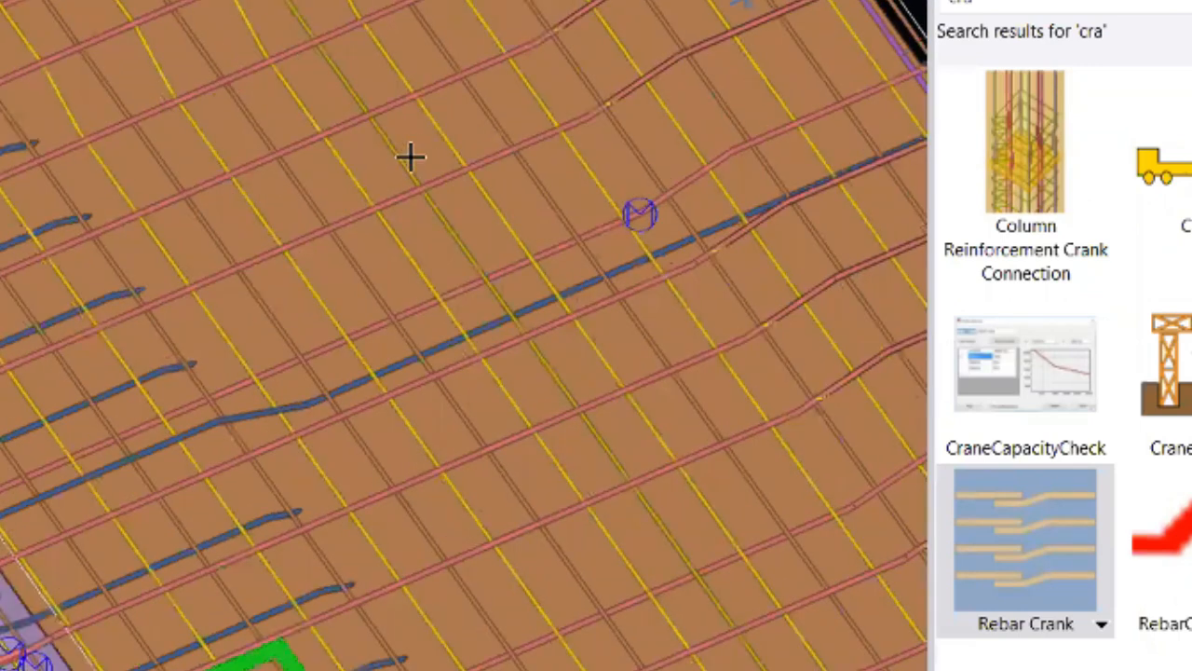
{"action": "scroll", "coordinate": [434, 151], "scroll_direction": "down", "scroll_amount": 1}
{"action": "middle_click_drag", "start_coordinate": [181, 242], "coordinate": [200, 218]}
{"action": "middle_click_drag", "start_coordinate": [314, 232], "coordinate": [549, 121]}
{"action": "scroll", "coordinate": [266, 252], "scroll_direction": "down", "scroll_amount": 1}
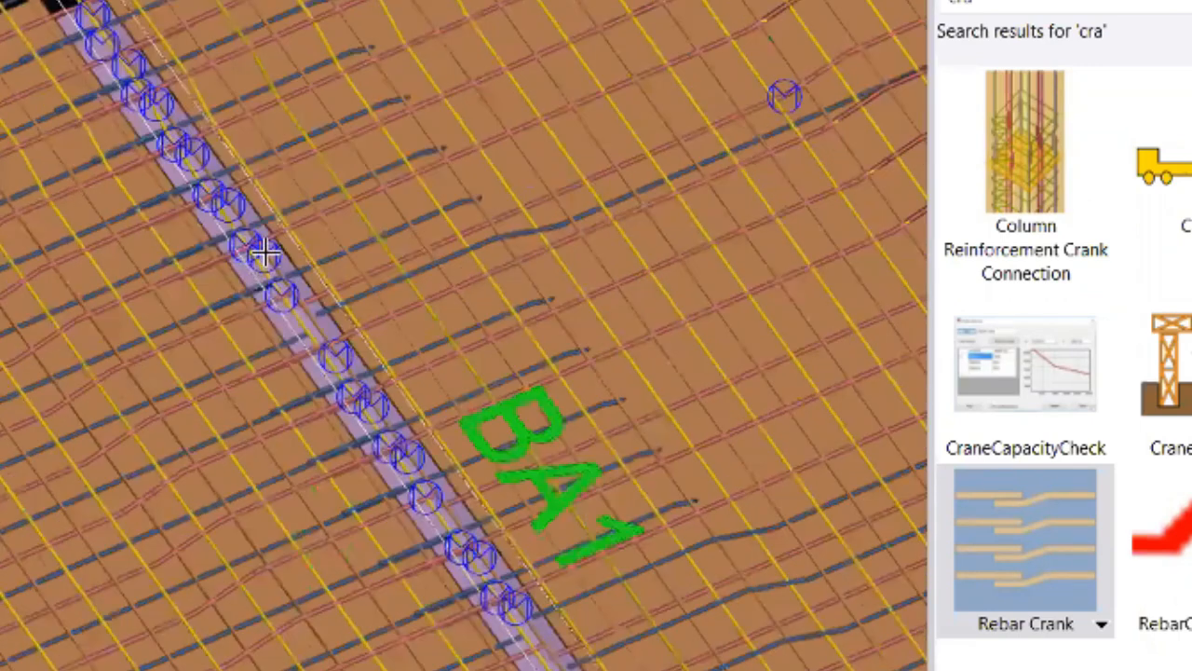
- Inspect the slab bars along the BA1 beam, following the remaining lapped ends towards the grid 2 beam
{"action": "middle_click_drag", "start_coordinate": [245, 227], "coordinate": [149, 313]}
{"action": "middle_click_drag", "start_coordinate": [339, 404], "coordinate": [350, 138]}
{"action": "scroll", "coordinate": [349, 138], "scroll_direction": "down", "scroll_amount": 1}
{"action": "scroll", "coordinate": [133, 422], "scroll_direction": "up", "scroll_amount": 1}
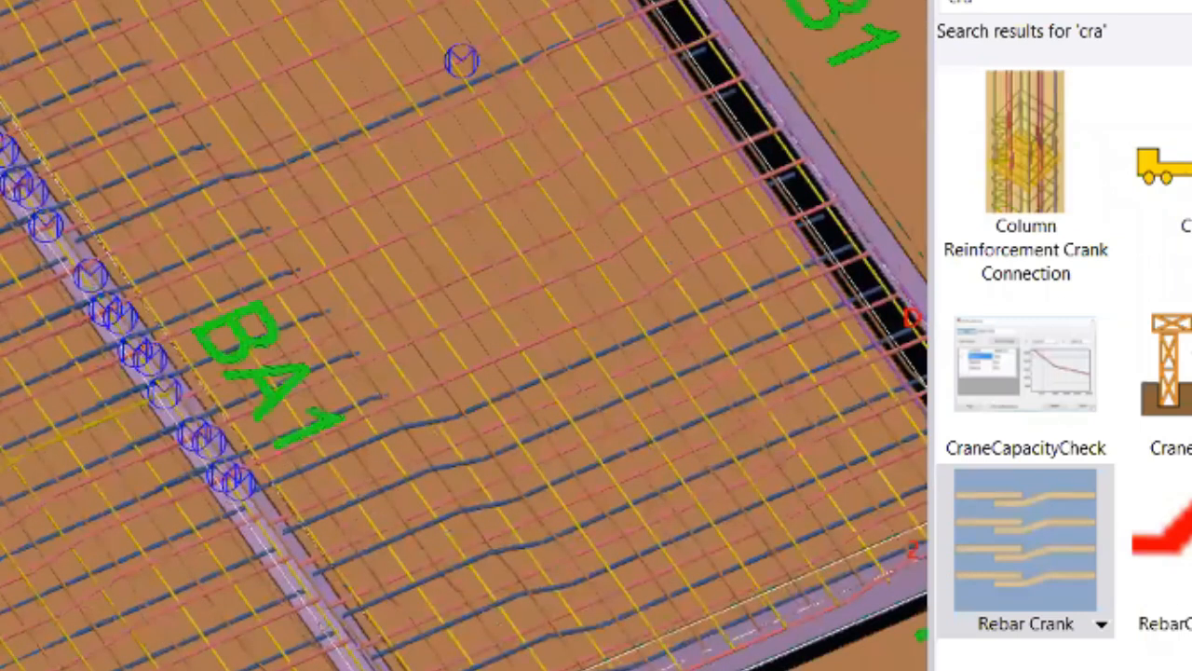
{"action": "scroll", "coordinate": [138, 340], "scroll_direction": "up", "scroll_amount": 2}
{"action": "scroll", "coordinate": [73, 351], "scroll_direction": "up", "scroll_amount": 2}
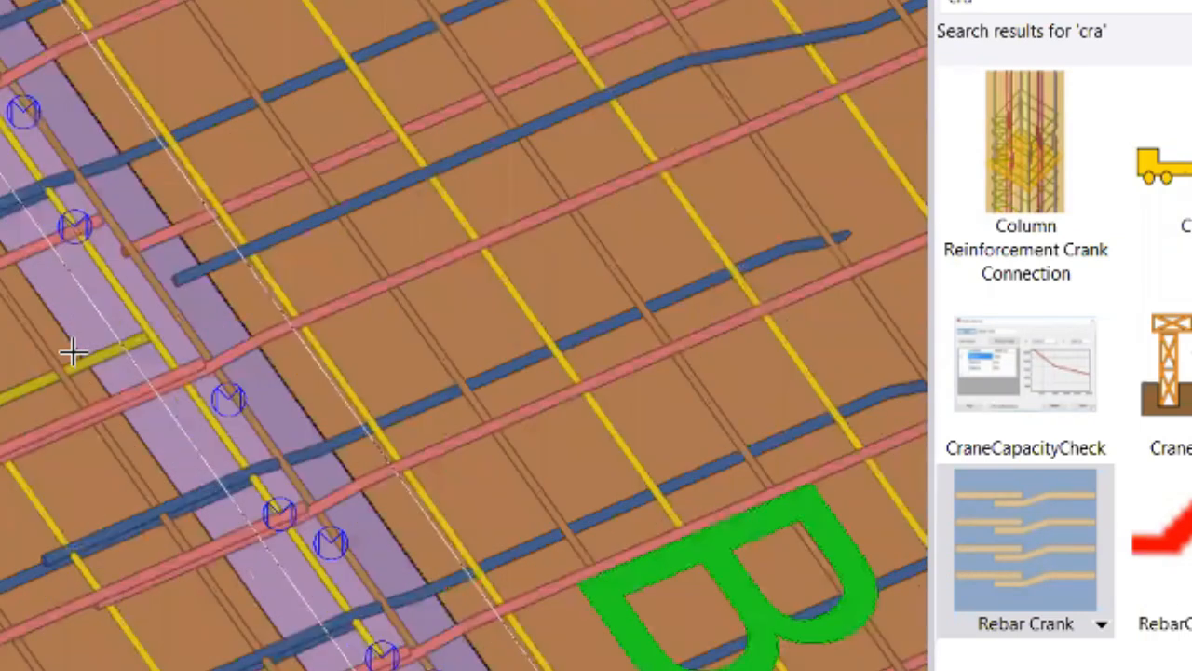
{"action": "scroll", "coordinate": [168, 273], "scroll_direction": "down", "scroll_amount": 2}
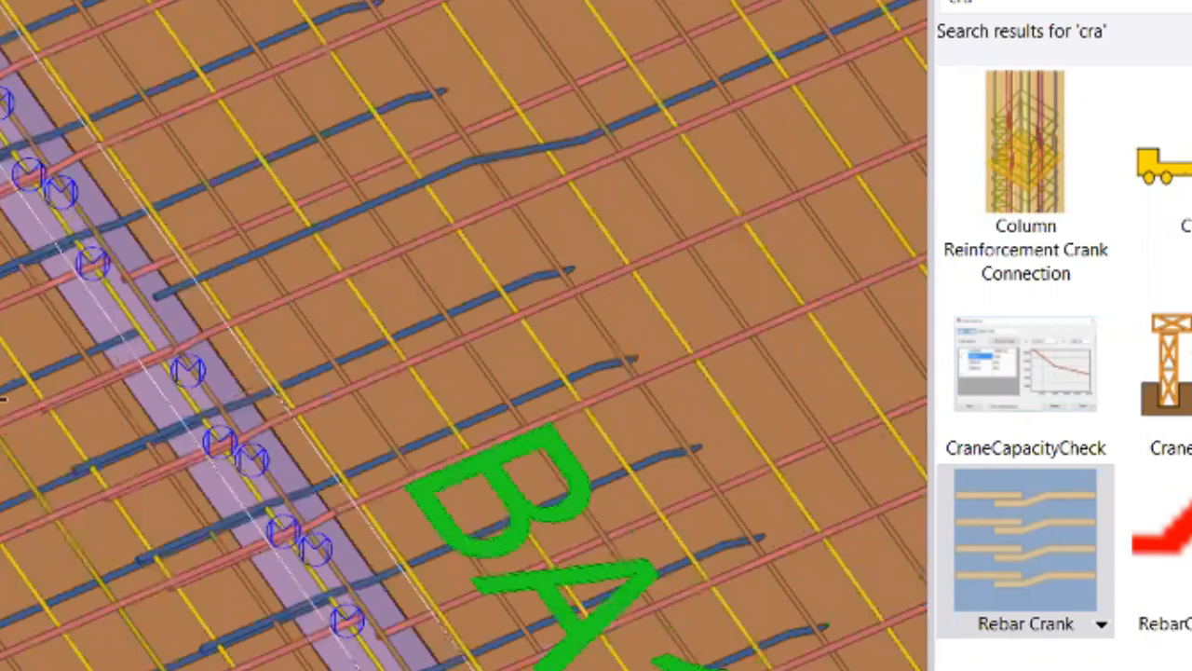
{"action": "scroll", "coordinate": [139, 332], "scroll_direction": "down", "scroll_amount": 1}
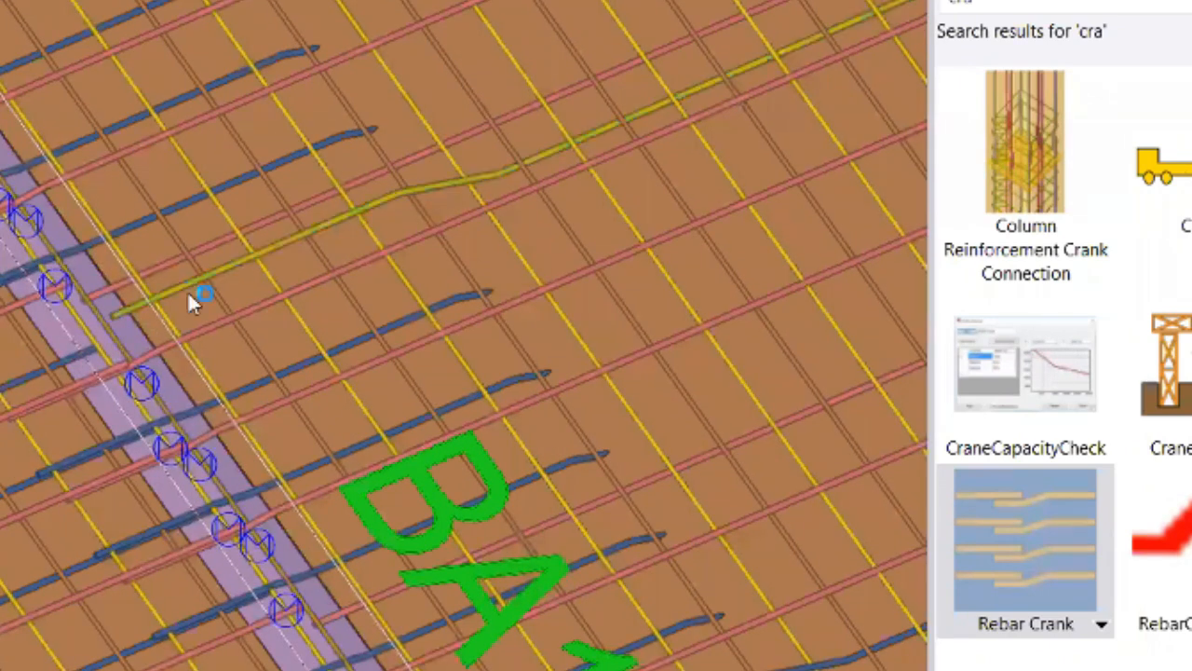
{"action": "scroll", "coordinate": [114, 340], "scroll_direction": "down", "scroll_amount": 1}
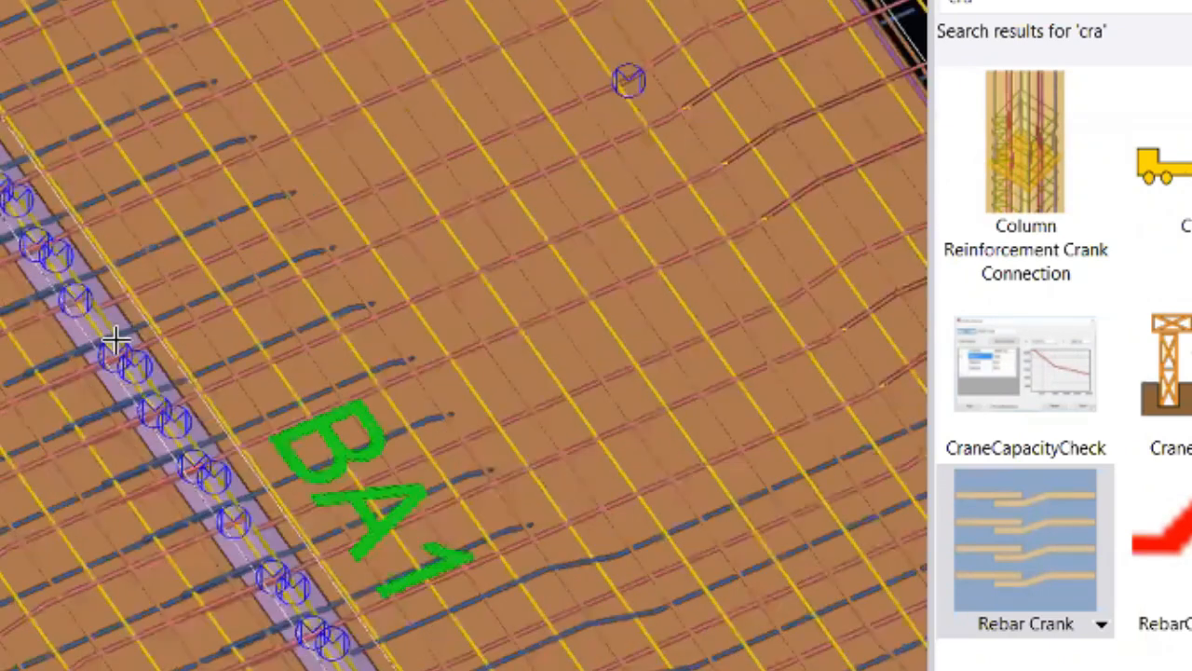
{"action": "scroll", "coordinate": [125, 292], "scroll_direction": "down", "scroll_amount": 1}
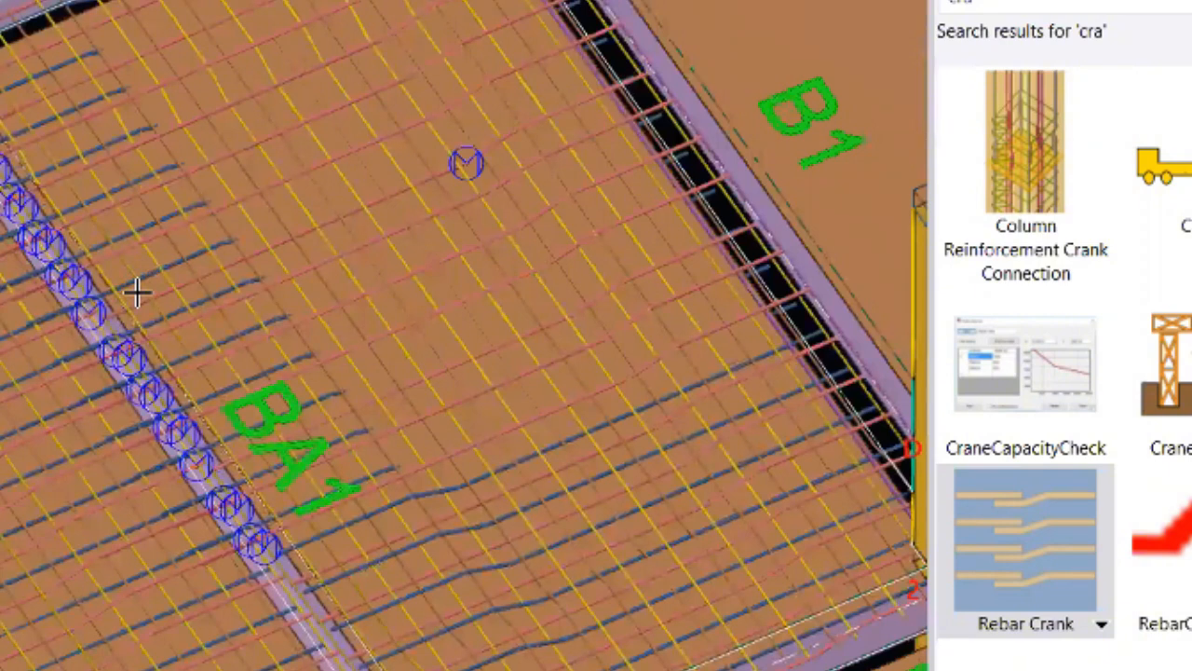
{"action": "middle_click_drag", "start_coordinate": [523, 391], "coordinate": [502, 256]}
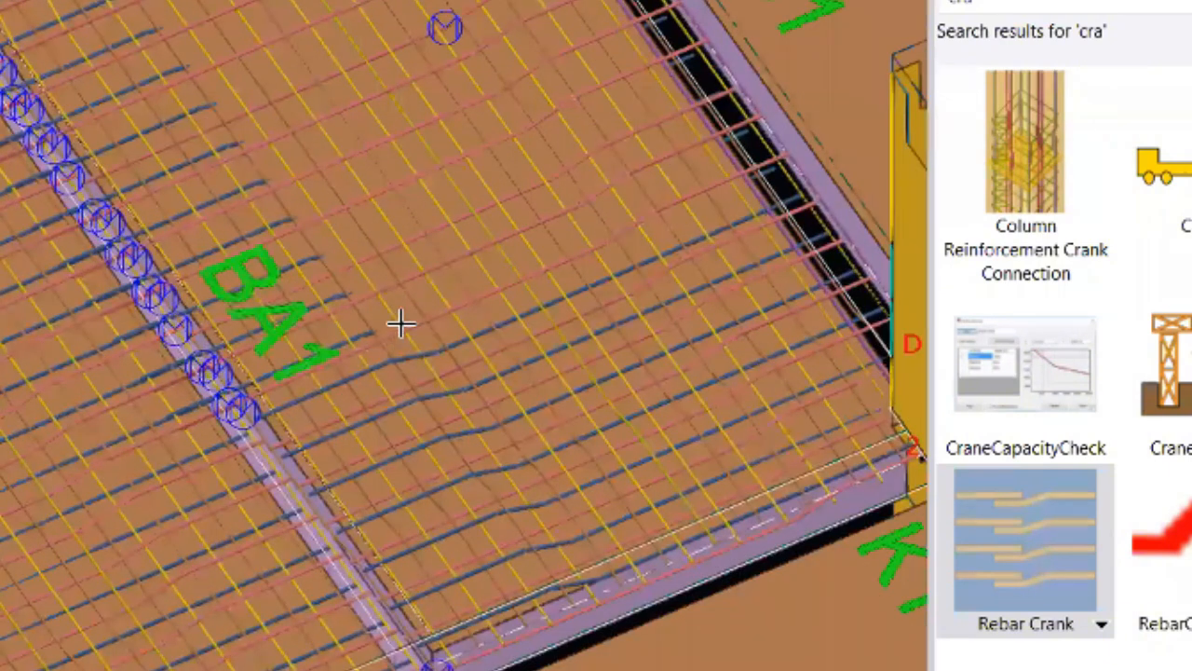
{"action": "scroll", "coordinate": [497, 270], "scroll_direction": "up", "scroll_amount": 1}
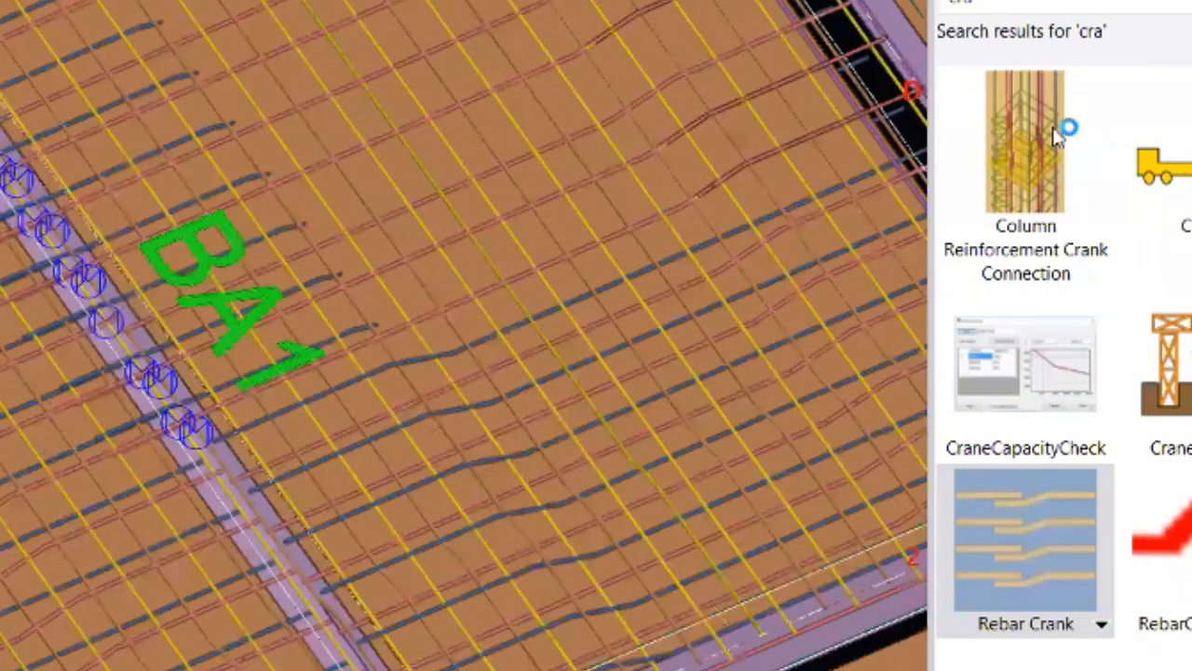
{"action": "left_click", "coordinate": [1136, 3]}
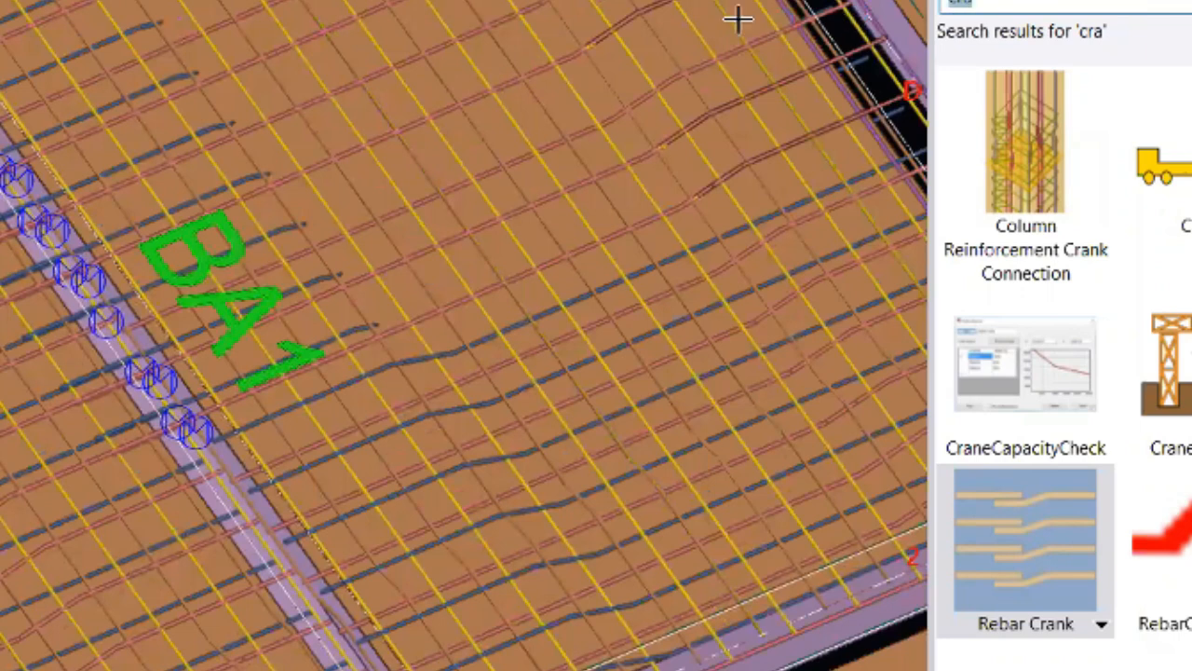
- Try to crank the lapped bars in the reinforced slab between the B1 and BA1 beams near grid 6
{"action": "scroll", "coordinate": [277, 229], "scroll_direction": "down", "scroll_amount": 1}
{"action": "scroll", "coordinate": [388, 259], "scroll_direction": "down", "scroll_amount": 2}
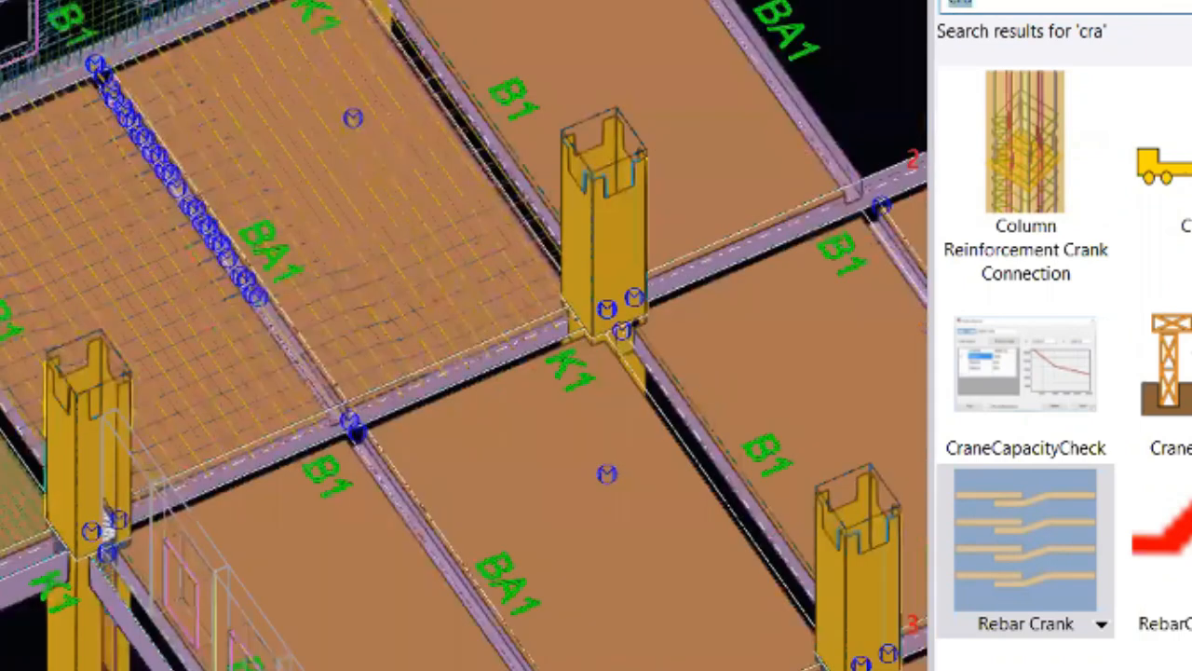
{"action": "middle_click_drag", "start_coordinate": [400, 505], "coordinate": [300, 85]}
{"action": "middle_click_drag", "start_coordinate": [498, 641], "coordinate": [210, 69]}
{"action": "middle_click_drag", "start_coordinate": [391, 610], "coordinate": [140, 244]}
{"action": "scroll", "coordinate": [204, 336], "scroll_direction": "up", "scroll_amount": 1}
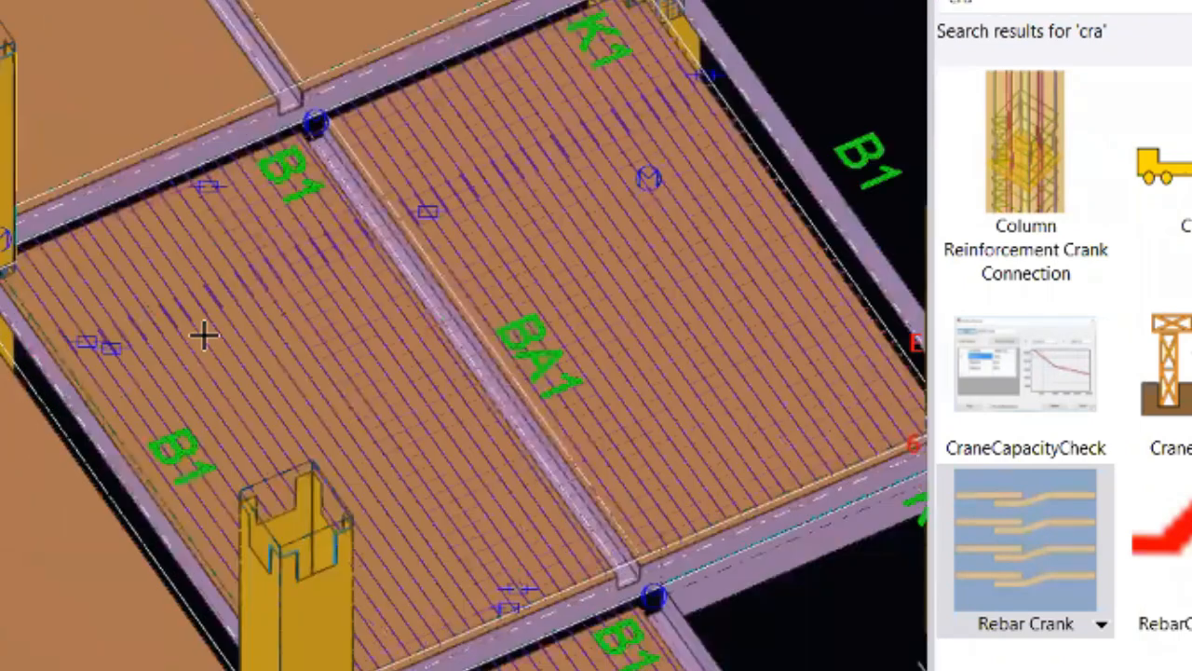
{"action": "scroll", "coordinate": [386, 372], "scroll_direction": "up", "scroll_amount": 2}
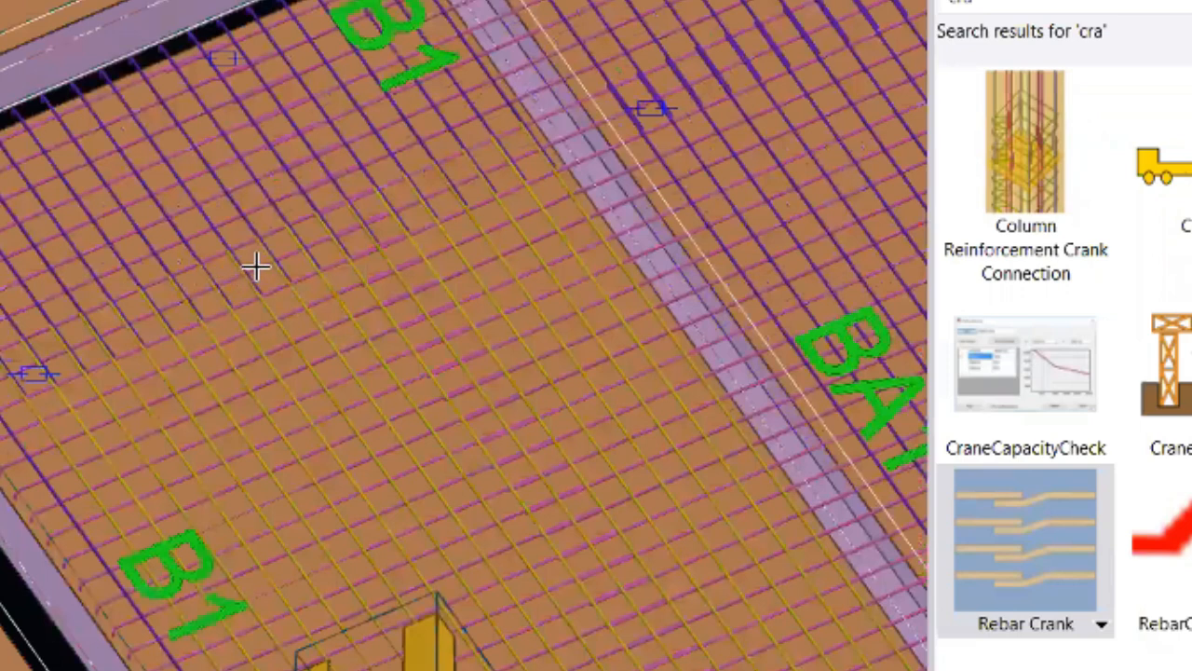
{"action": "scroll", "coordinate": [256, 269], "scroll_direction": "up", "scroll_amount": 2}
{"action": "left_click", "coordinate": [178, 124]}
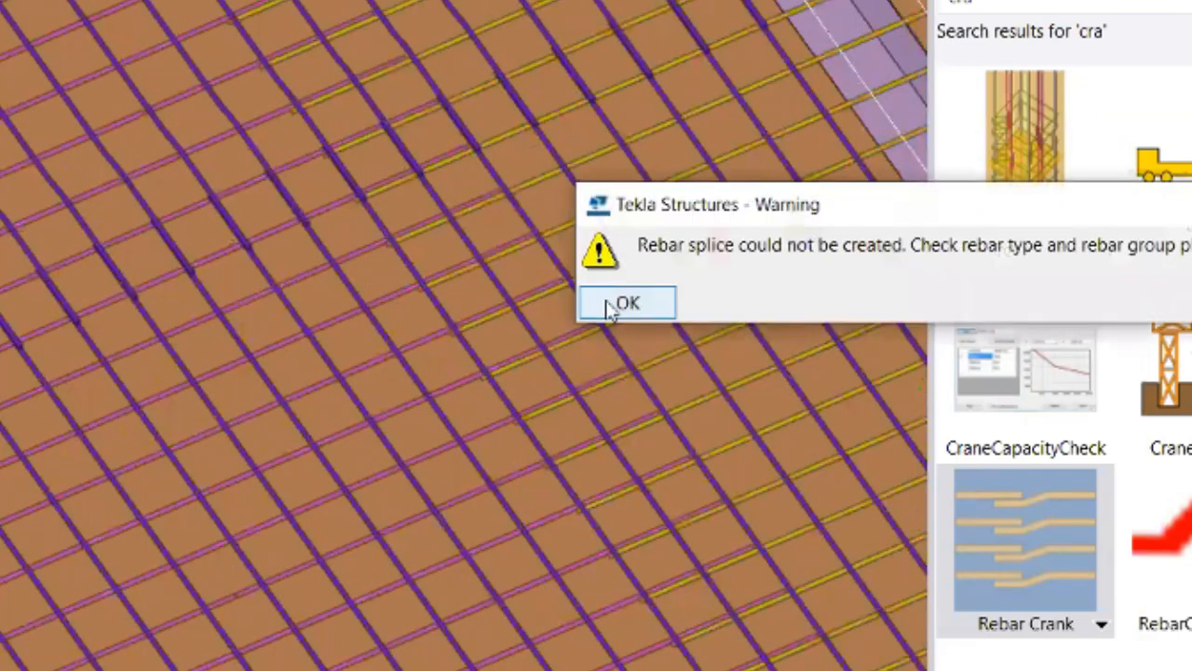
{"action": "left_click", "coordinate": [631, 306]}
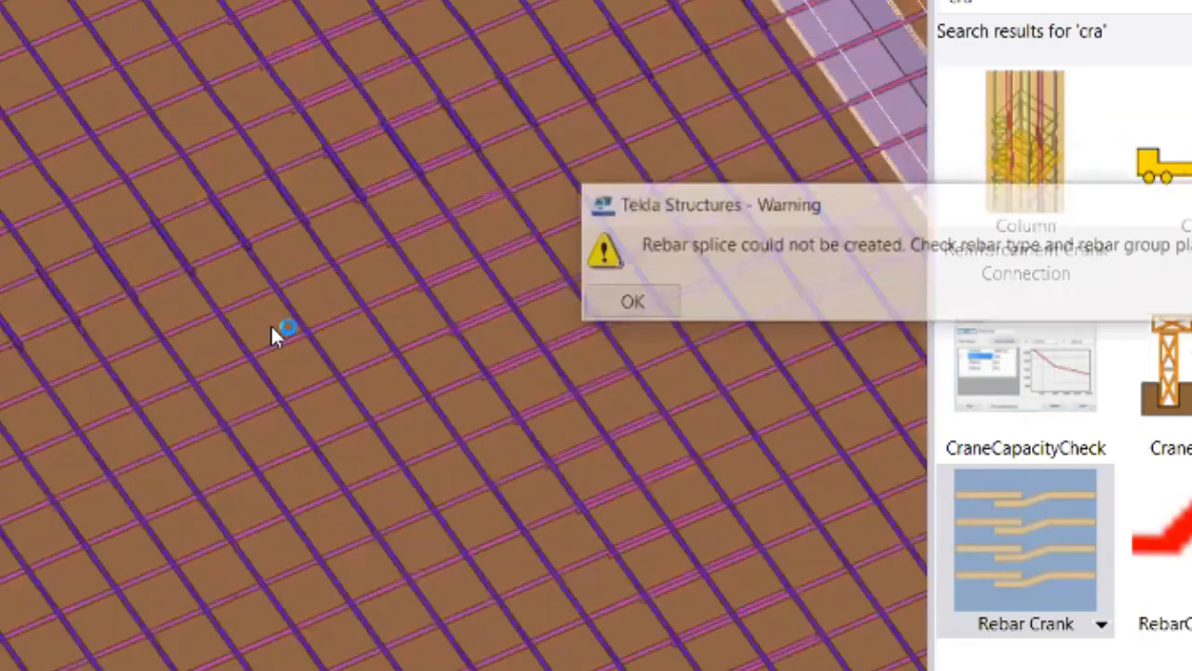
{"action": "left_click", "coordinate": [652, 305]}
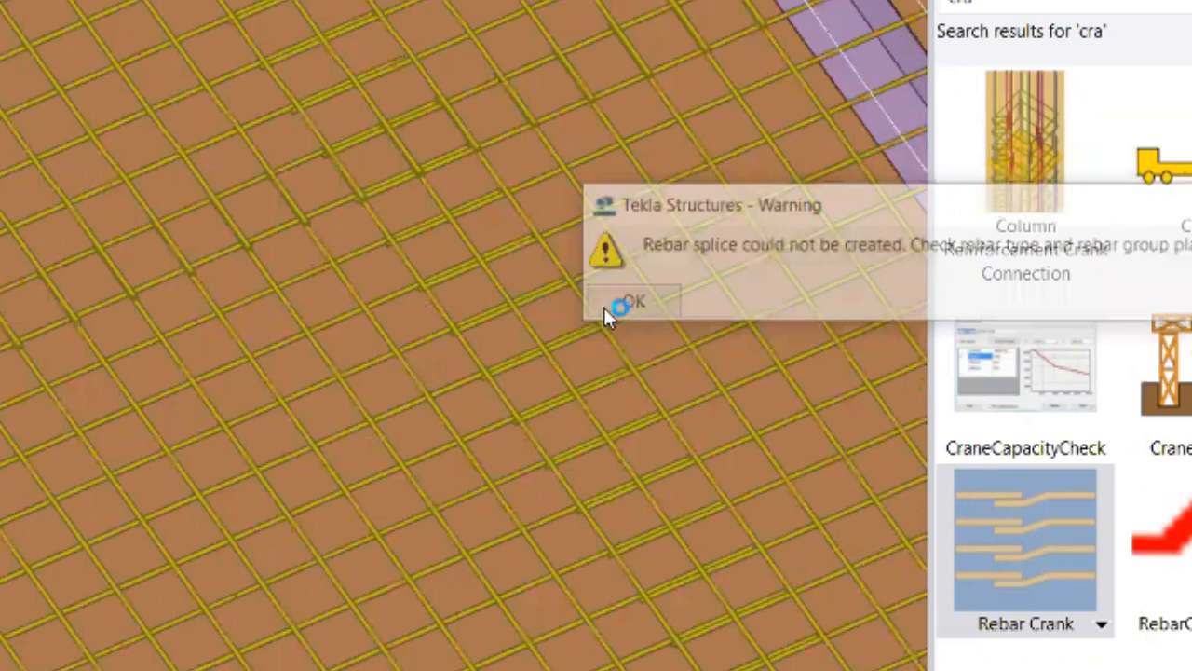
{"action": "left_click", "coordinate": [631, 303]}
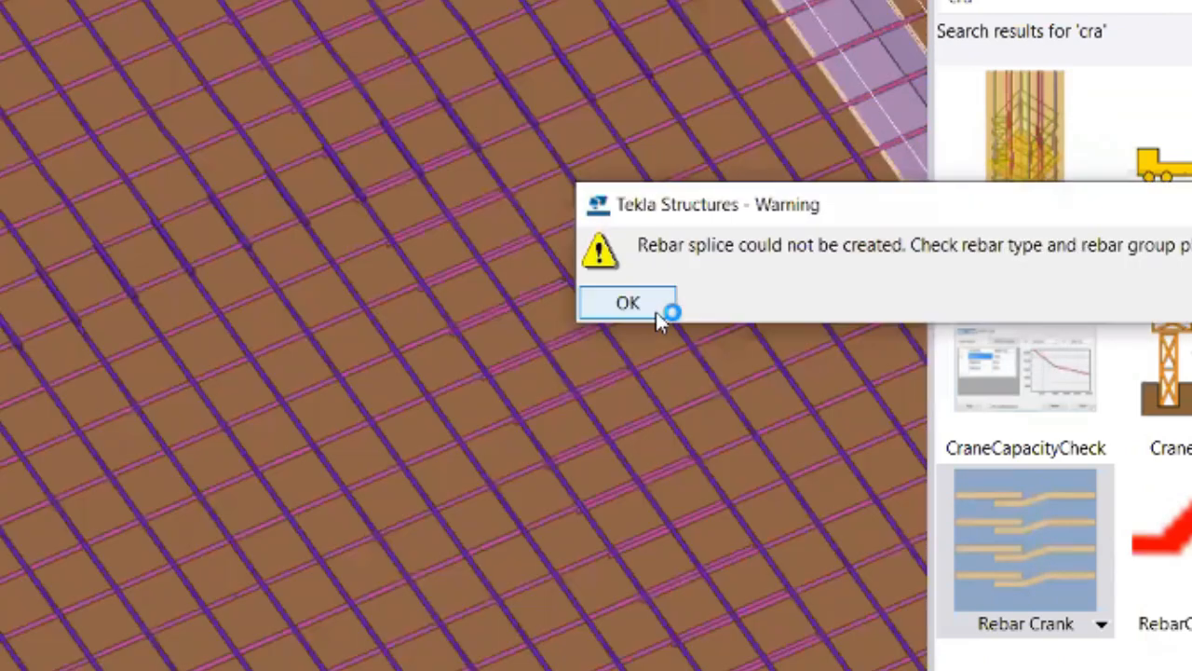
{"action": "left_click", "coordinate": [655, 309]}
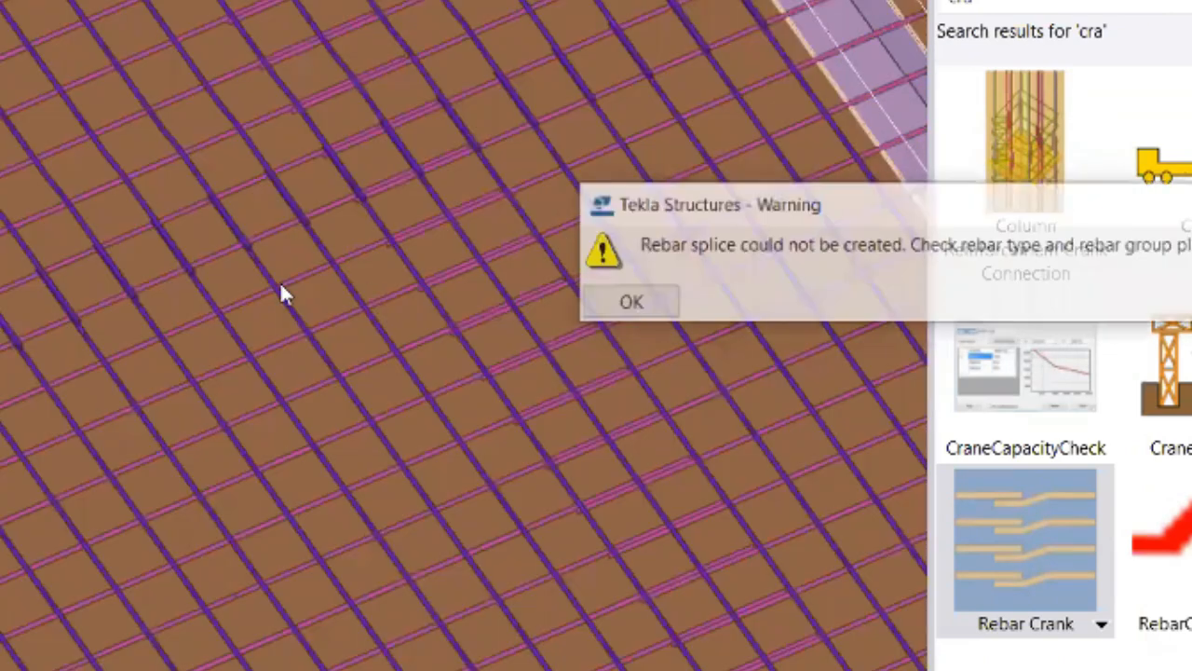
{"action": "left_click", "coordinate": [637, 304]}
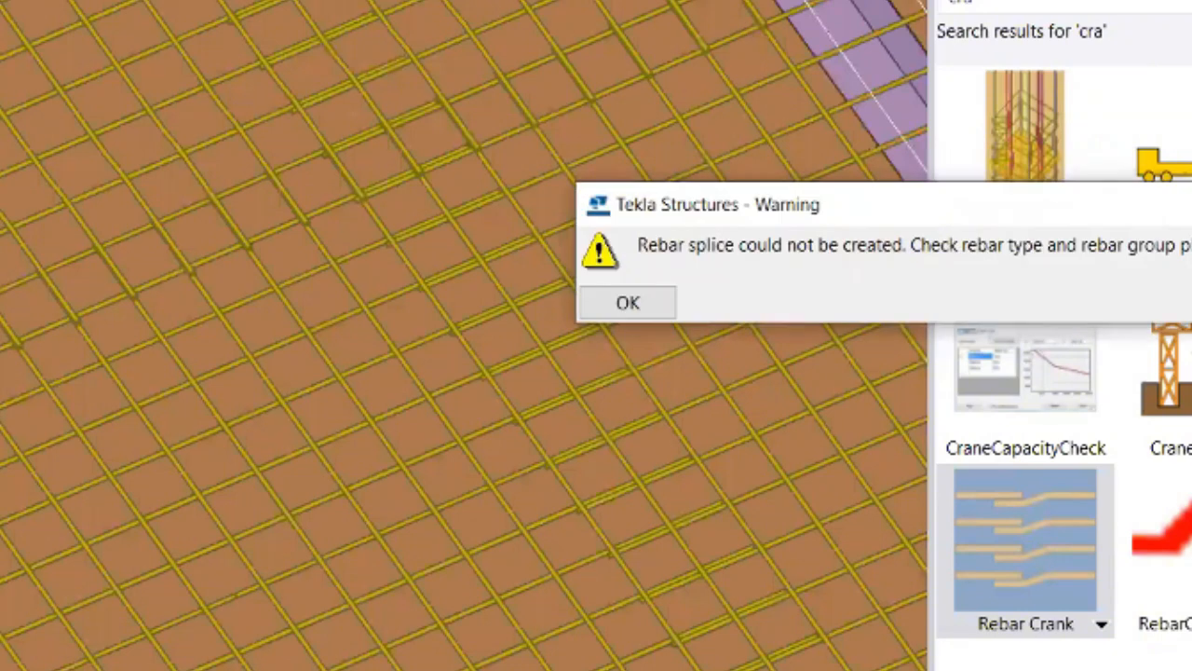
{"action": "left_click", "coordinate": [628, 303]}
{"action": "left_click", "coordinate": [633, 304]}
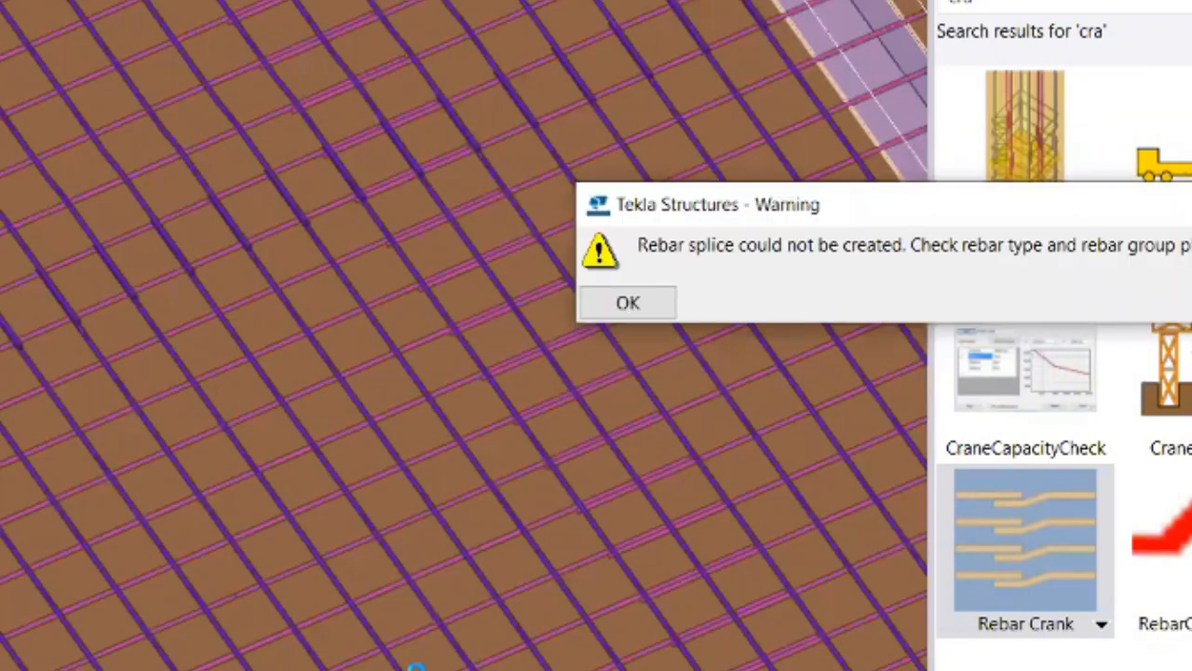
{"action": "key", "text": "Return"}
- Dismiss the recurring rebar splice warnings while reviewing the reinforced slabs between grids 5 and 7
{"action": "scroll", "coordinate": [447, 171], "scroll_direction": "down", "scroll_amount": 3}
{"action": "scroll", "coordinate": [302, 323], "scroll_direction": "down", "scroll_amount": 3}
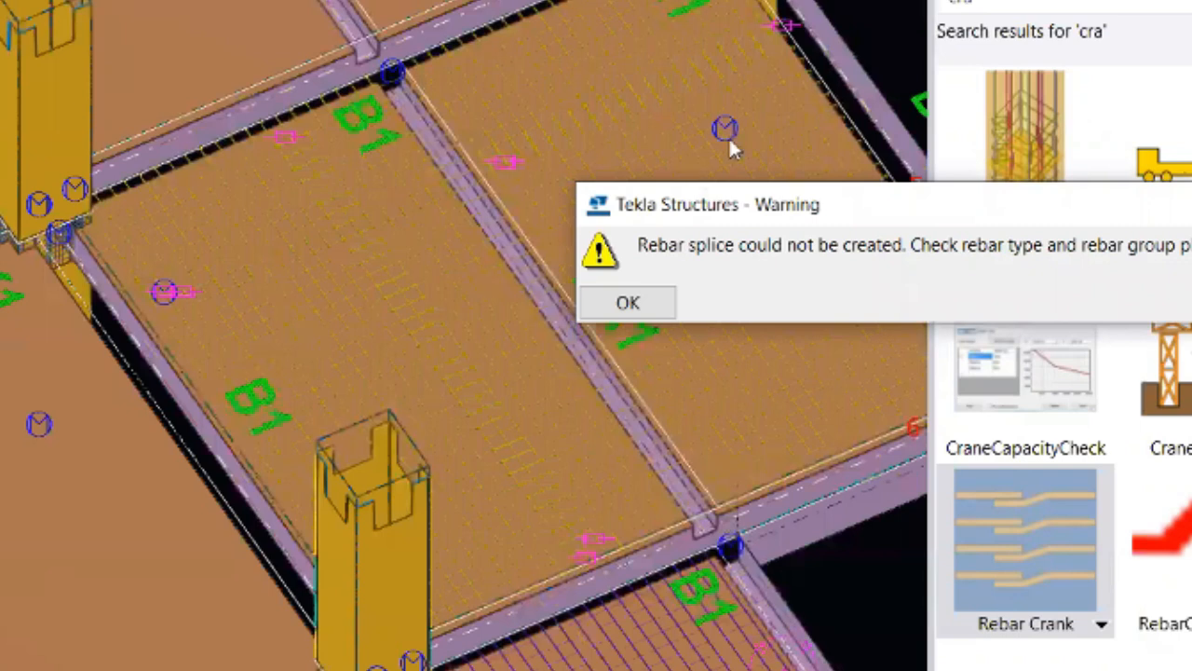
{"action": "scroll", "coordinate": [729, 136], "scroll_direction": "down", "scroll_amount": 3}
{"action": "scroll", "coordinate": [797, 168], "scroll_direction": "up", "scroll_amount": 2}
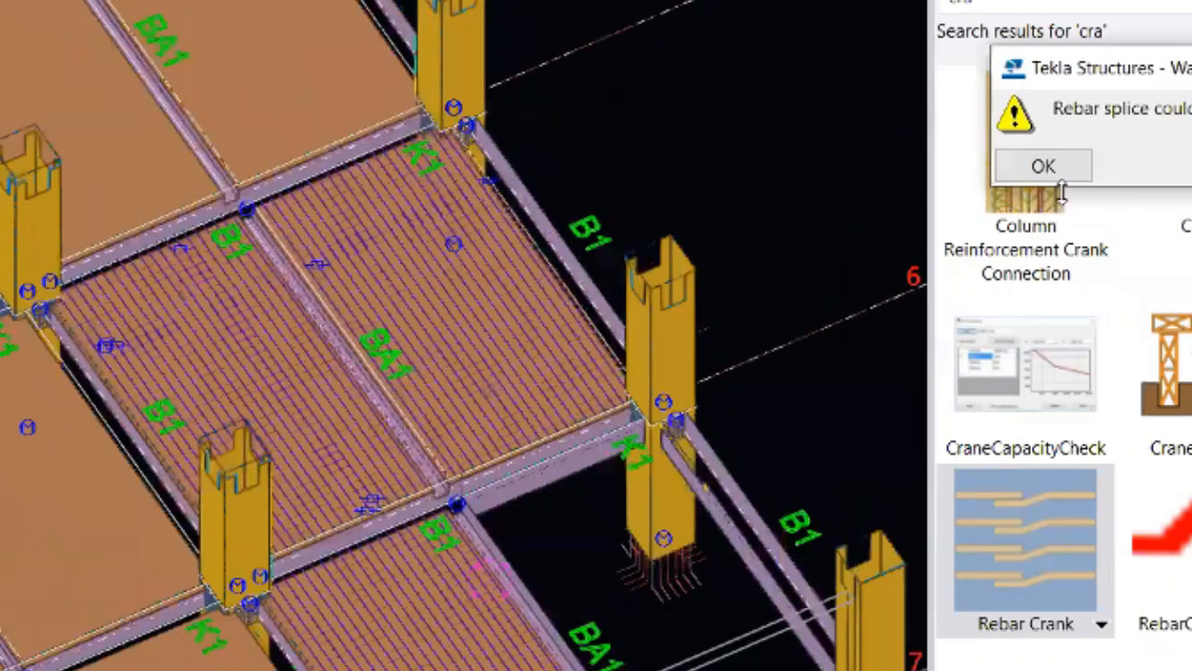
{"action": "scroll", "coordinate": [358, 365], "scroll_direction": "up", "scroll_amount": 4}
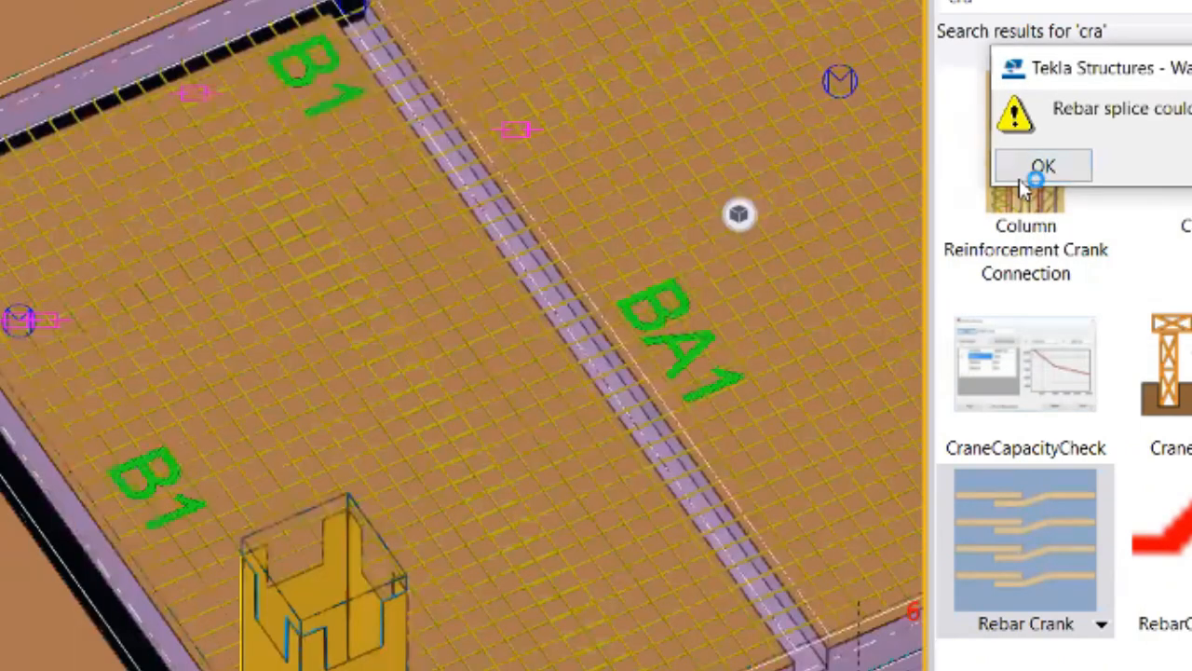
{"action": "left_click", "coordinate": [191, 25]}
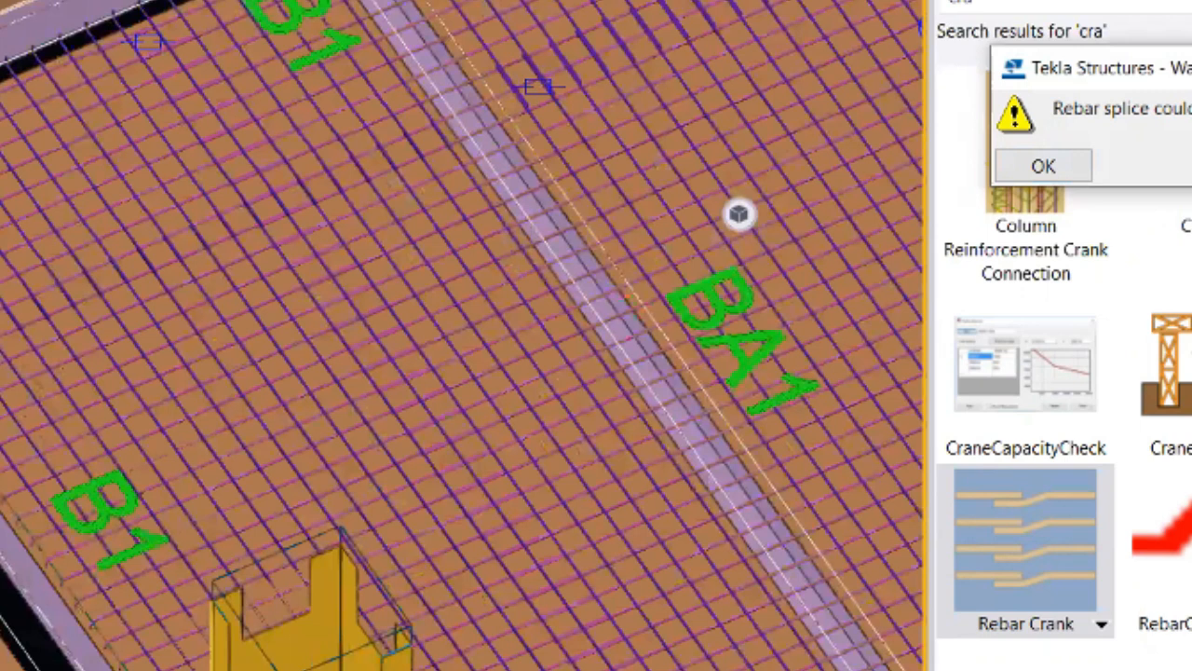
{"action": "left_click", "coordinate": [1062, 167]}
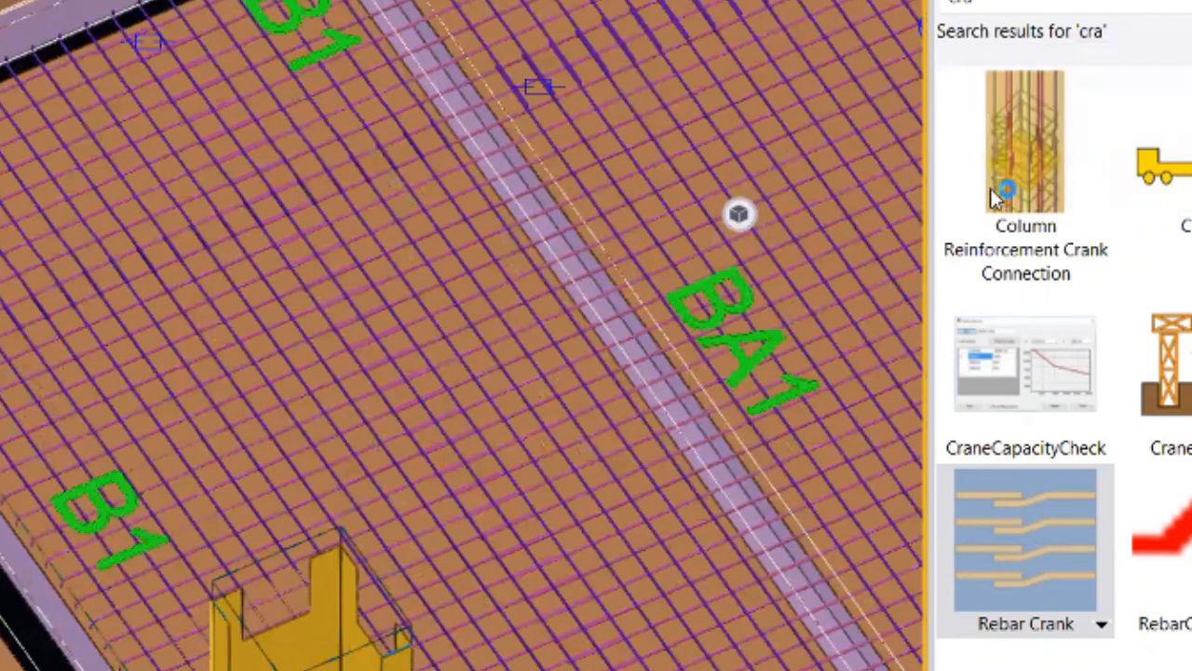
{"action": "scroll", "coordinate": [426, 335], "scroll_direction": "up", "scroll_amount": 2}
{"action": "left_click", "coordinate": [1073, 172]}
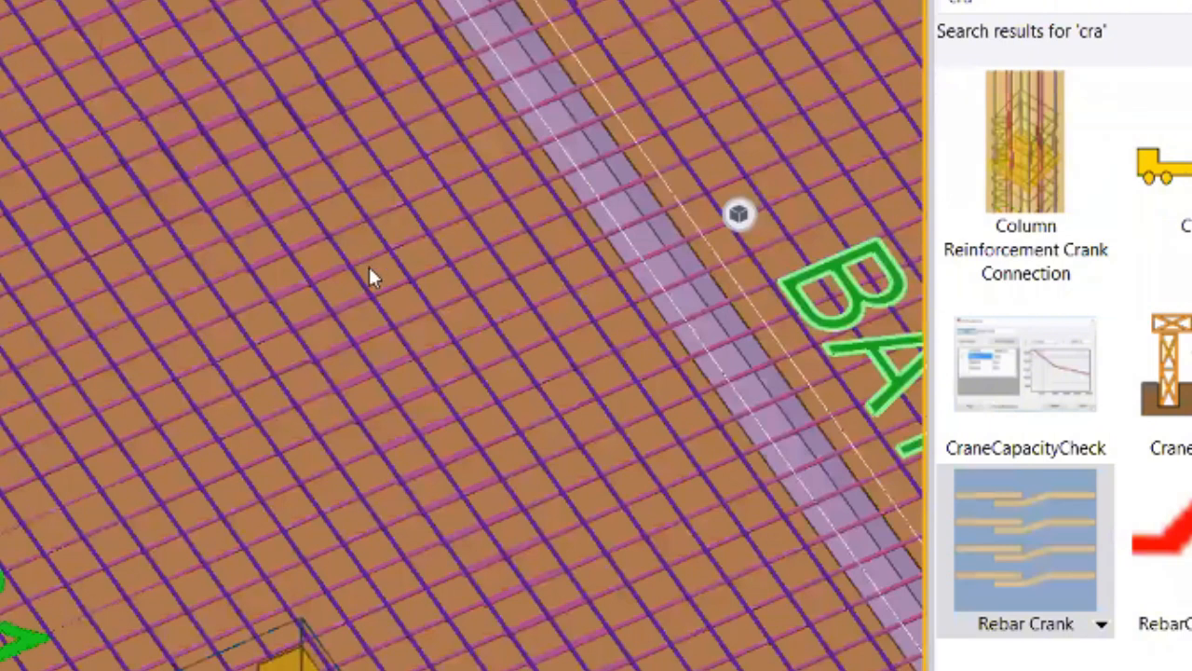
{"action": "scroll", "coordinate": [370, 276], "scroll_direction": "down", "scroll_amount": 2}
{"action": "scroll", "coordinate": [665, 267], "scroll_direction": "down", "scroll_amount": 5}
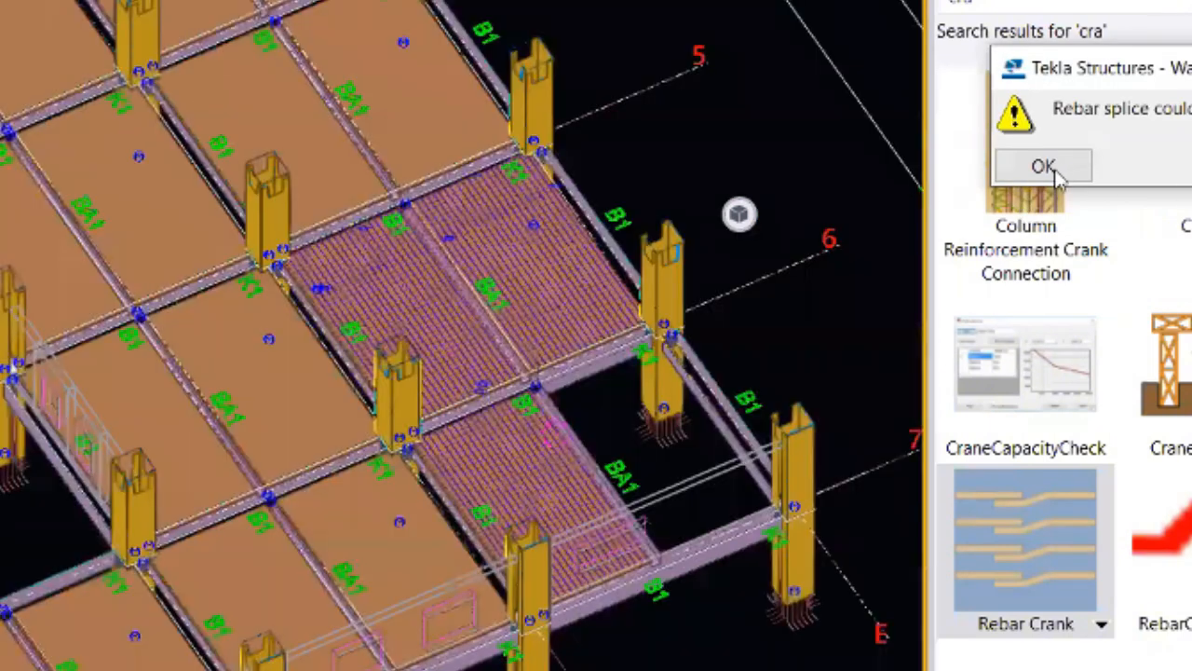
{"action": "left_click", "coordinate": [1044, 168]}
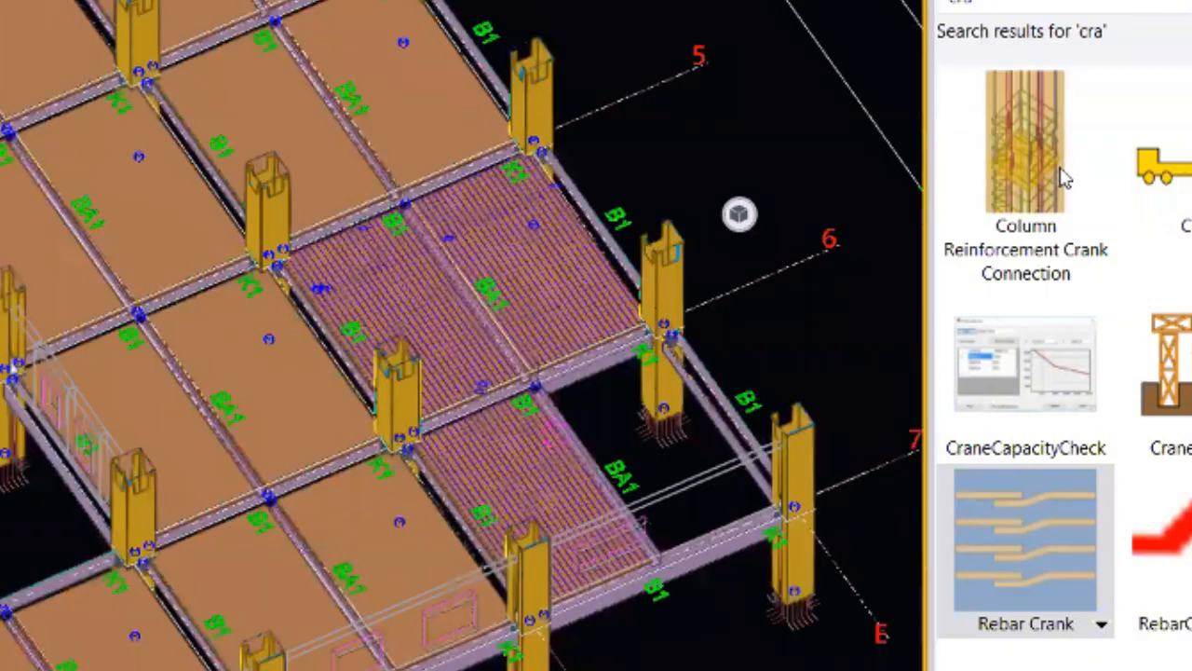
{"action": "left_click", "coordinate": [503, 290]}
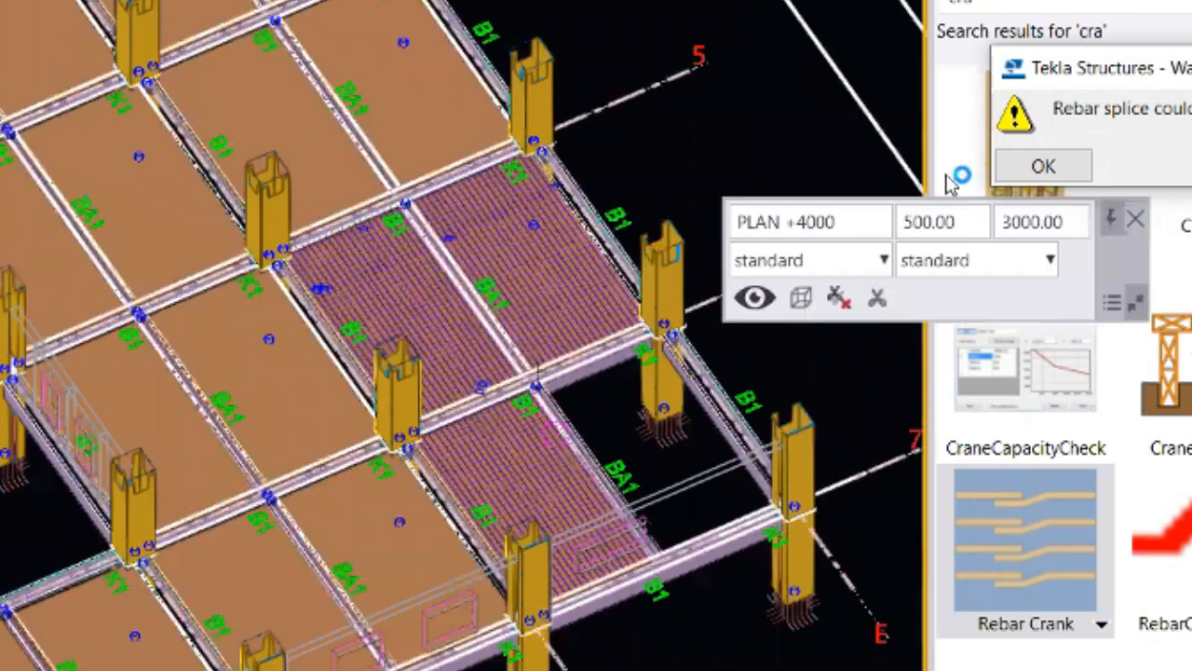
{"action": "left_click", "coordinate": [1043, 166]}
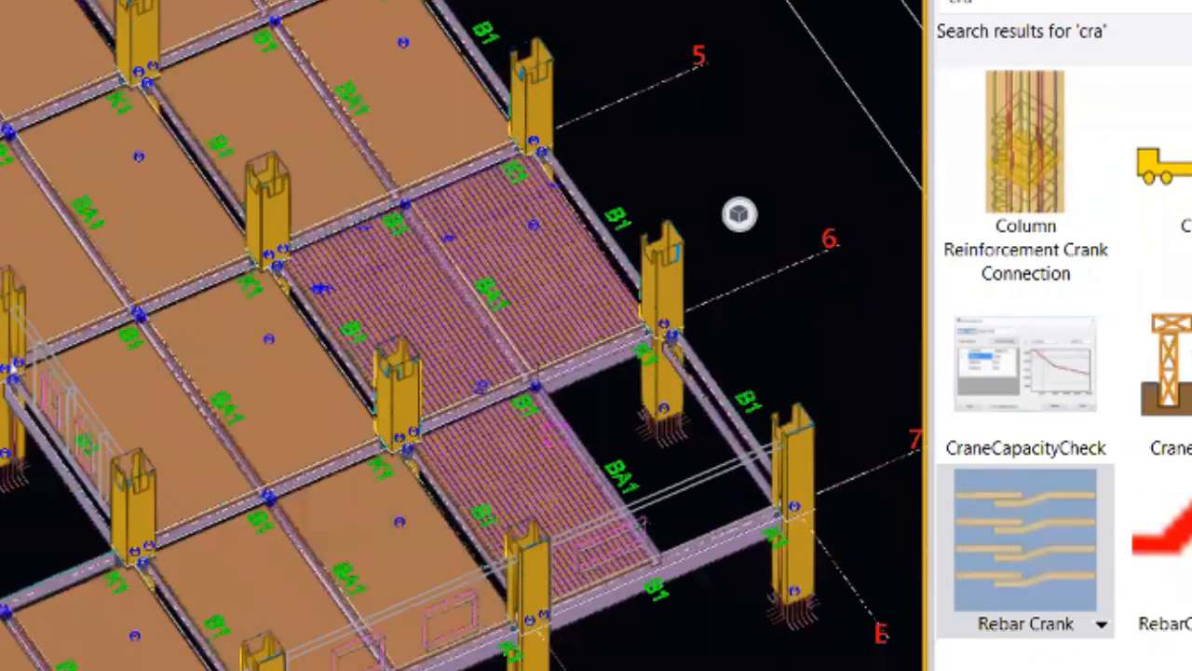
- Examine the bar laps inside the reinforced slab, along its BA1 beam and at the grid 6 beam
{"action": "scroll", "coordinate": [325, 237], "scroll_direction": "up", "scroll_amount": 5}
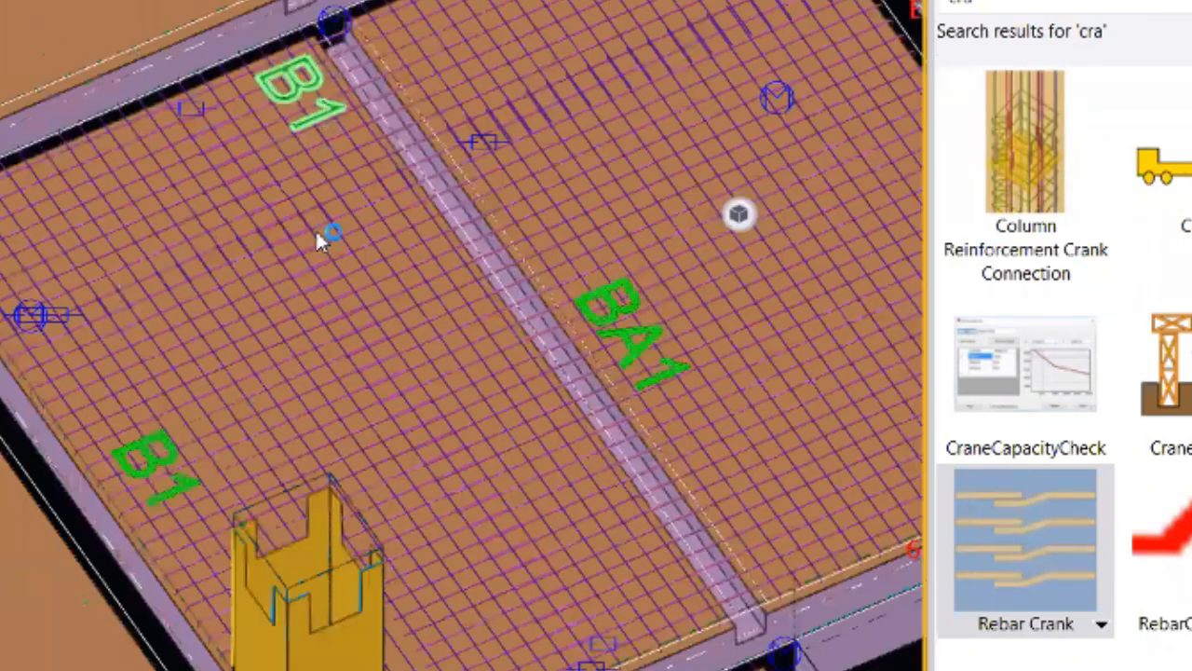
{"action": "scroll", "coordinate": [299, 259], "scroll_direction": "up", "scroll_amount": 3}
{"action": "scroll", "coordinate": [311, 369], "scroll_direction": "up", "scroll_amount": 3}
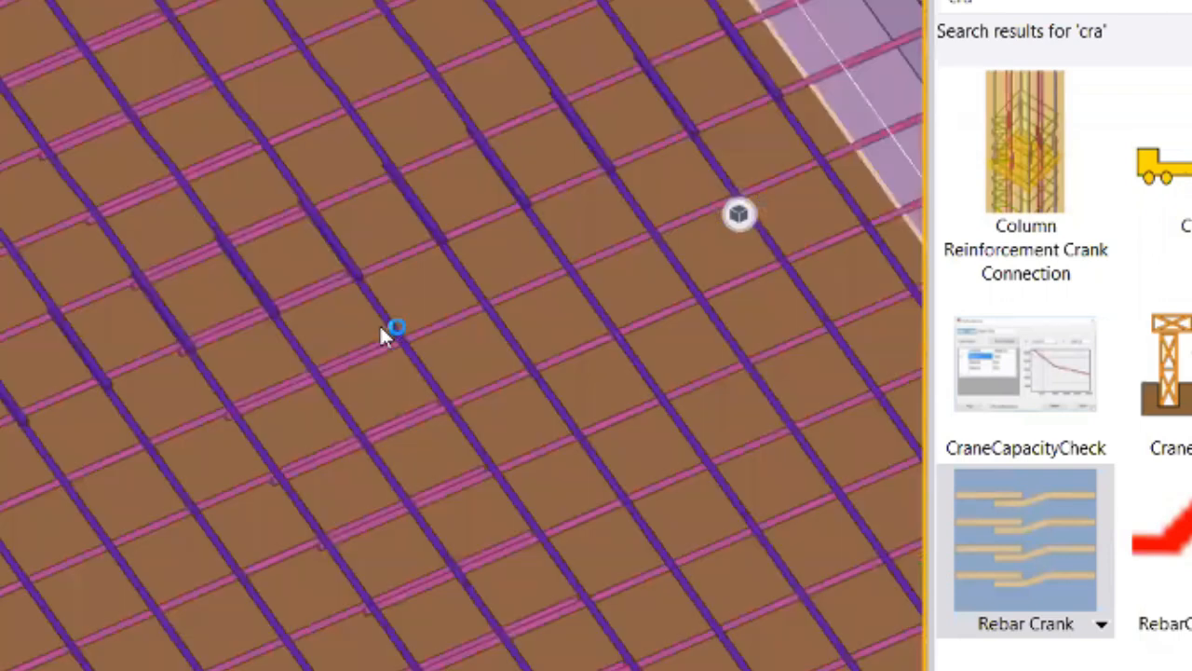
{"action": "middle_click_drag", "start_coordinate": [407, 329], "coordinate": [149, 294]}
{"action": "middle_click_drag", "start_coordinate": [785, 131], "coordinate": [252, 259]}
{"action": "scroll", "coordinate": [341, 338], "scroll_direction": "down", "scroll_amount": 2}
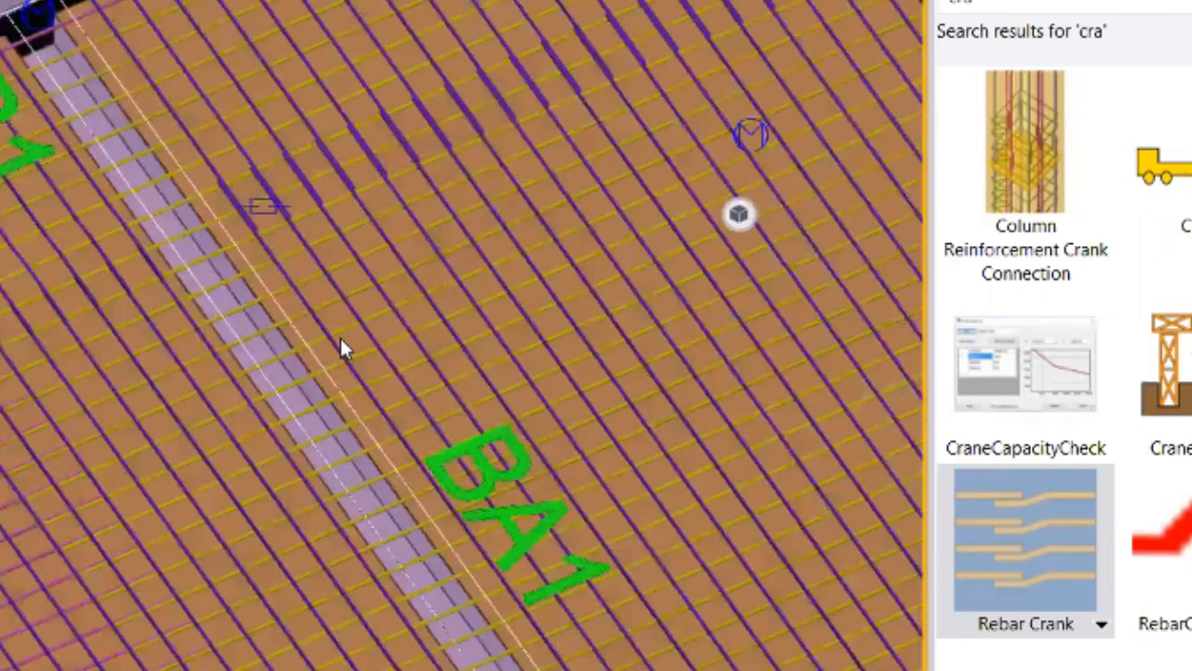
{"action": "middle_click_drag", "start_coordinate": [308, 459], "coordinate": [574, 602]}
{"action": "scroll", "coordinate": [575, 602], "scroll_direction": "down", "scroll_amount": 2}
{"action": "scroll", "coordinate": [222, 512], "scroll_direction": "up", "scroll_amount": 3}
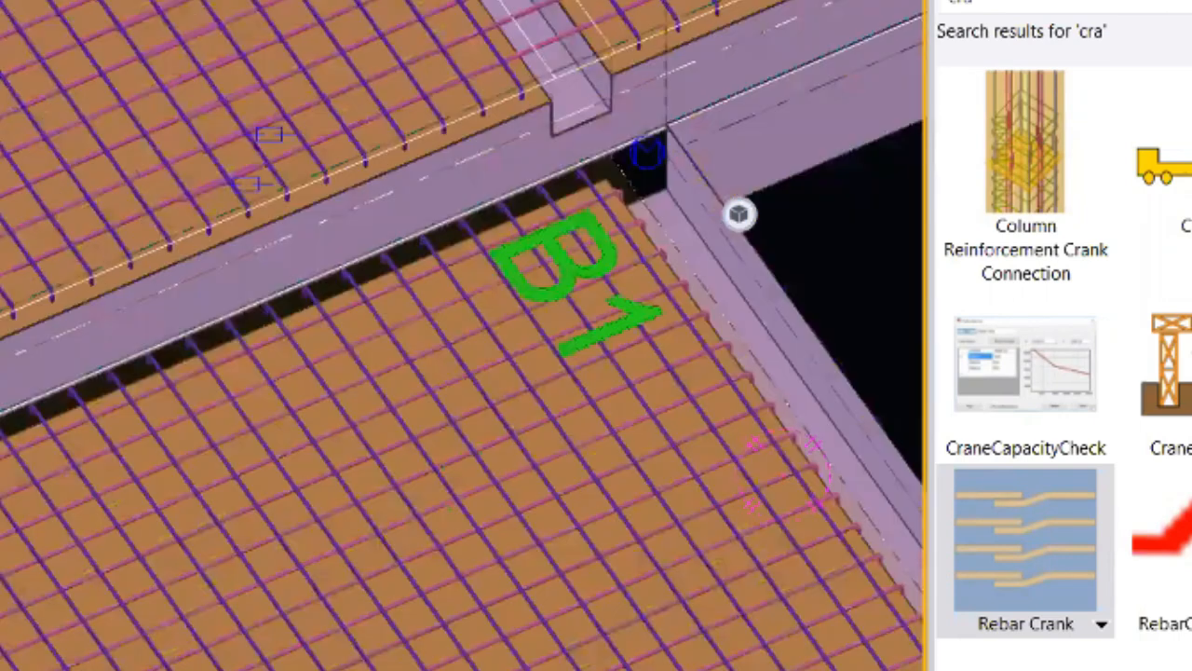
- Apply Rebar Crank to the hooked purple bars so they continue across the grid 6 beam into the adjacent slab
{"action": "left_click", "coordinate": [1045, 498]}
{"action": "scroll", "coordinate": [93, 187], "scroll_direction": "up", "scroll_amount": 1}
{"action": "scroll", "coordinate": [240, 238], "scroll_direction": "up", "scroll_amount": 2}
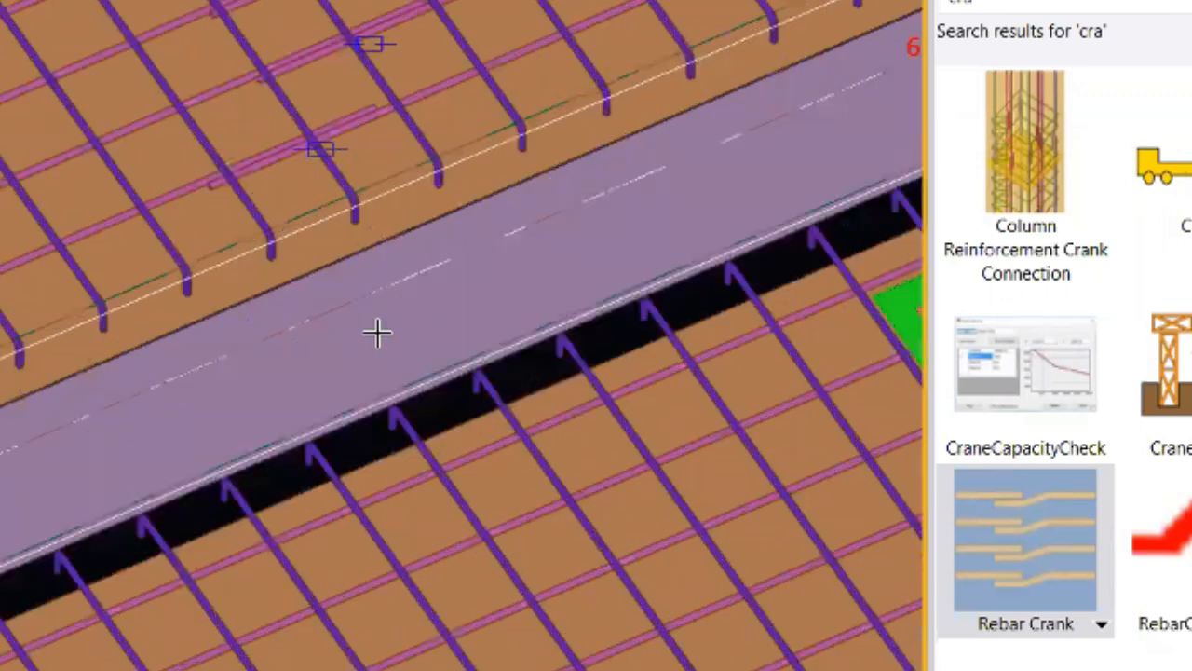
{"action": "left_click", "coordinate": [250, 205]}
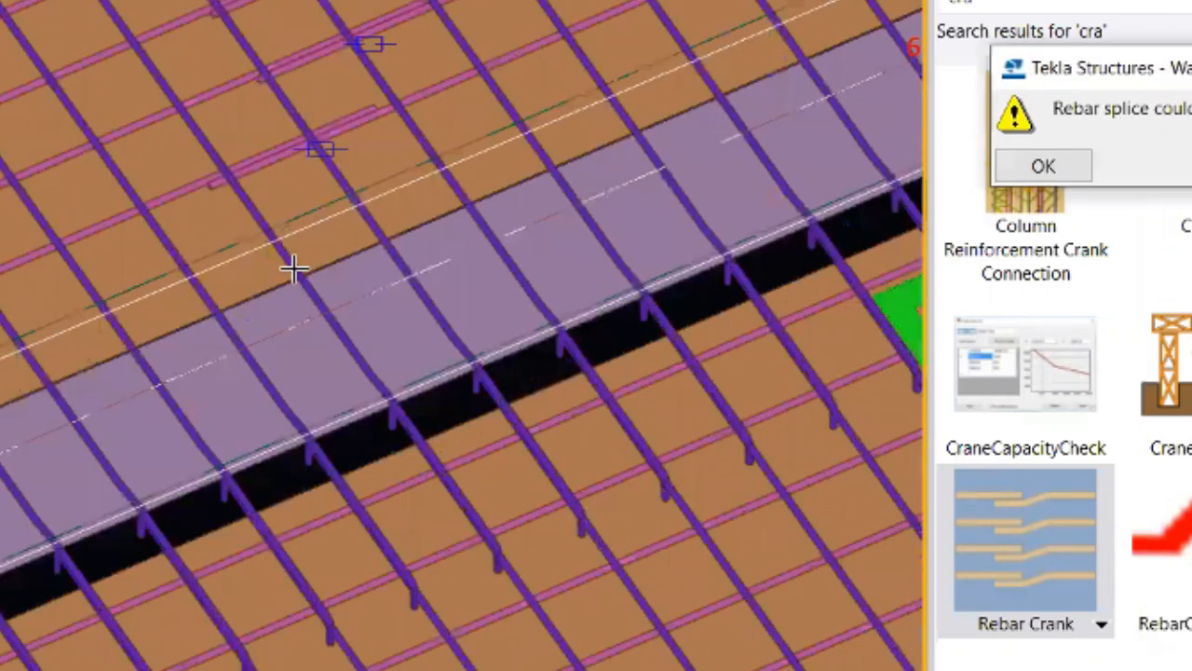
- Examine the cranked purple bars and their hooks along the grid 6 beam, and end the Rebar Crank command with its splice warning closed
{"action": "scroll", "coordinate": [299, 289], "scroll_direction": "up", "scroll_amount": 1}
{"action": "scroll", "coordinate": [367, 495], "scroll_direction": "down", "scroll_amount": 1}
{"action": "scroll", "coordinate": [314, 373], "scroll_direction": "down", "scroll_amount": 2}
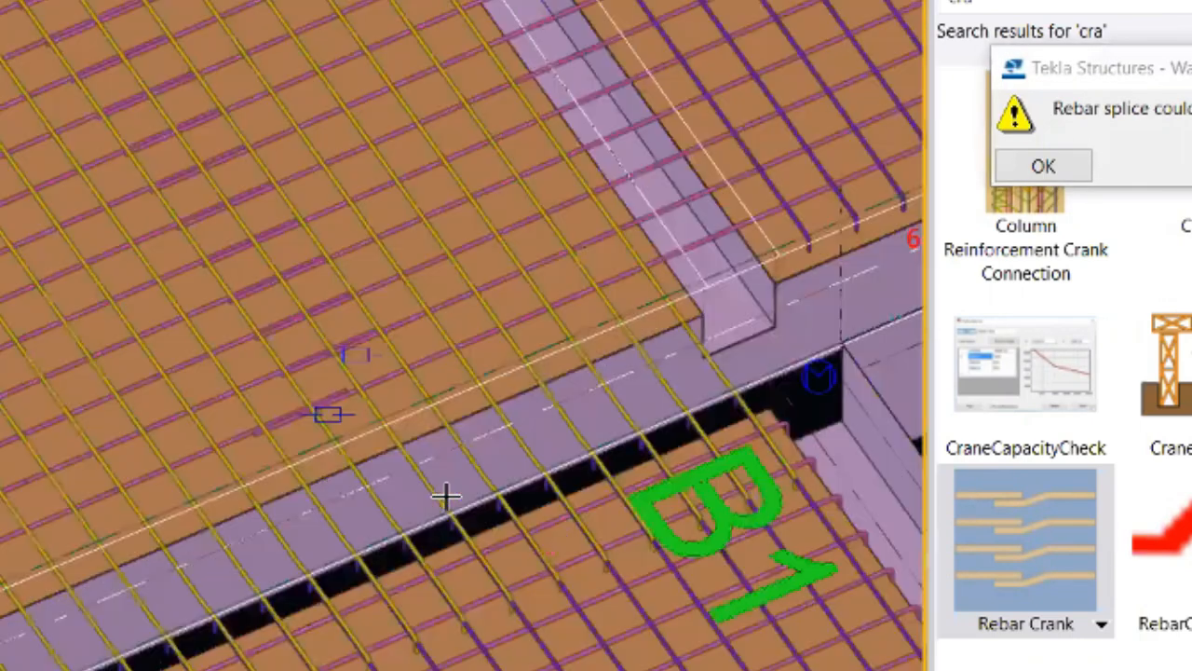
{"action": "scroll", "coordinate": [428, 498], "scroll_direction": "up", "scroll_amount": 2}
{"action": "scroll", "coordinate": [444, 434], "scroll_direction": "up", "scroll_amount": 2}
{"action": "middle_click_drag", "start_coordinate": [384, 352], "coordinate": [363, 146]}
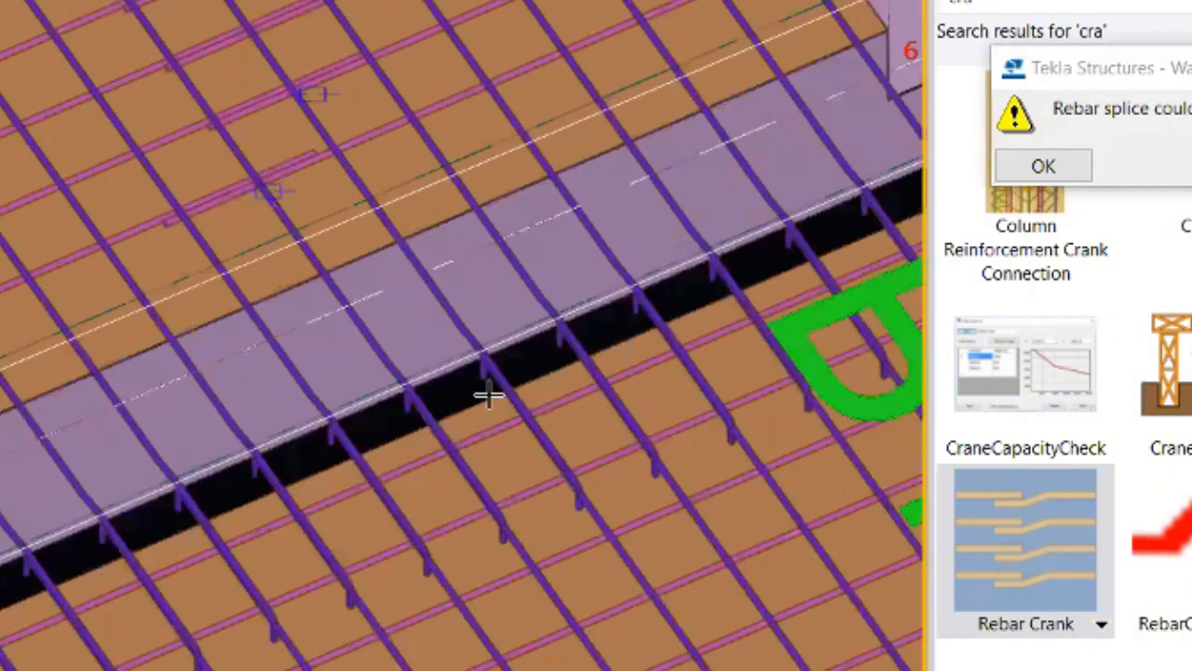
{"action": "scroll", "coordinate": [269, 480], "scroll_direction": "up", "scroll_amount": 2}
{"action": "scroll", "coordinate": [316, 426], "scroll_direction": "up", "scroll_amount": 1}
{"action": "scroll", "coordinate": [271, 400], "scroll_direction": "up", "scroll_amount": 1}
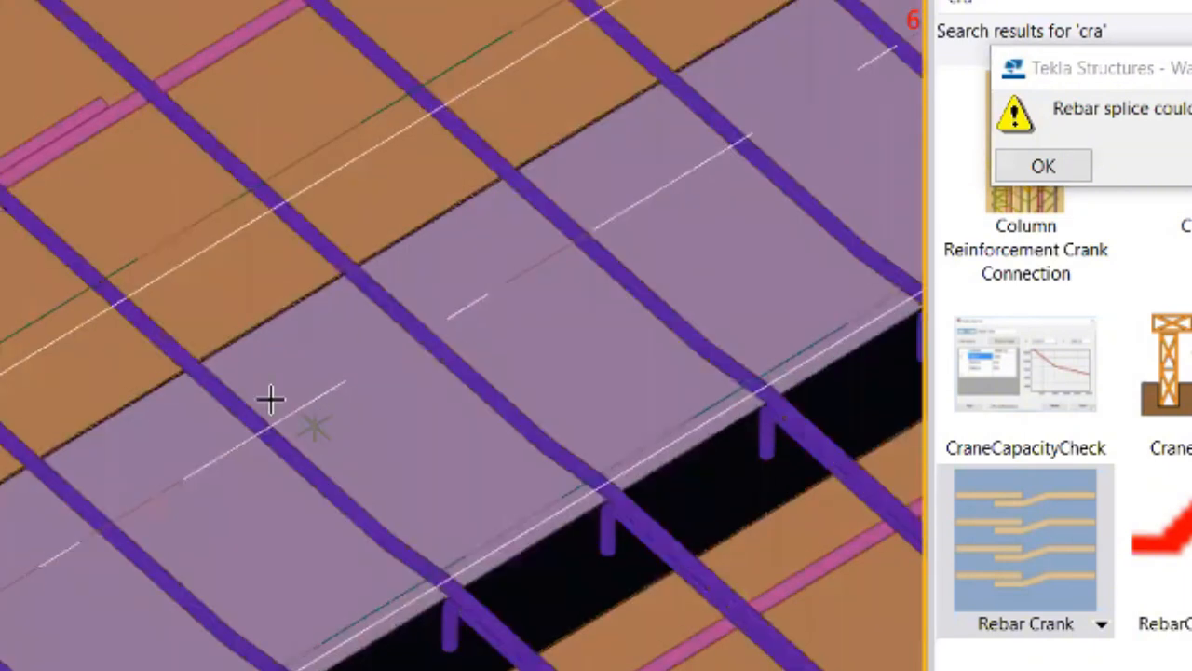
{"action": "scroll", "coordinate": [306, 369], "scroll_direction": "up", "scroll_amount": 1}
{"action": "scroll", "coordinate": [306, 369], "scroll_direction": "down", "scroll_amount": 3}
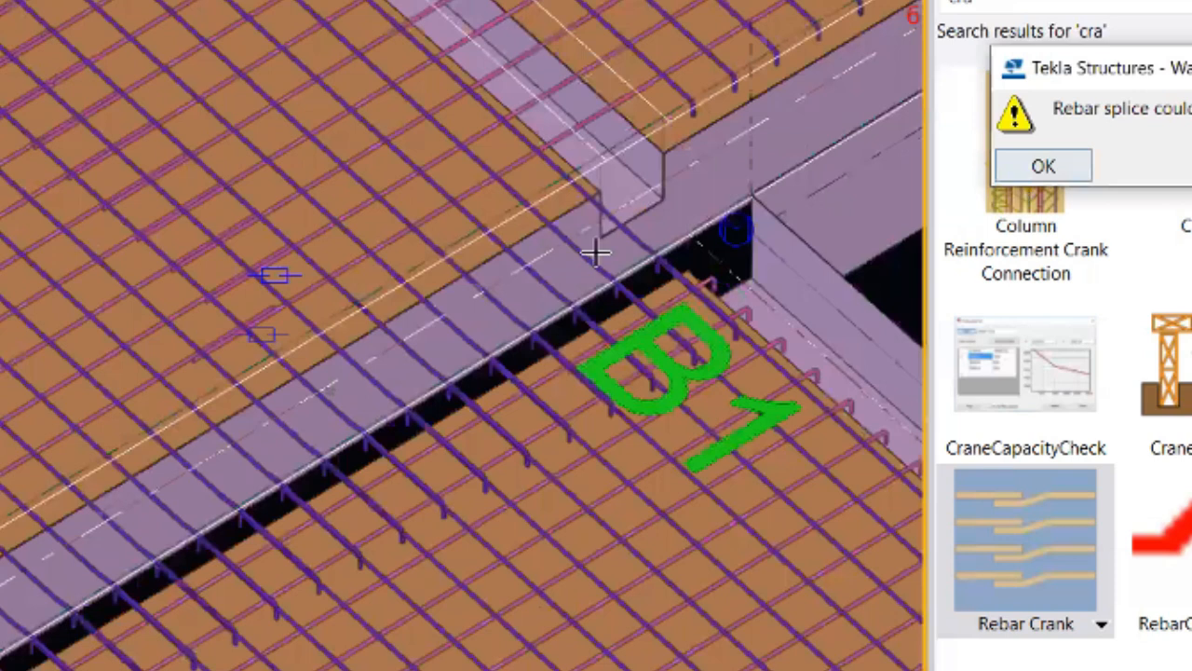
{"action": "right_click", "coordinate": [587, 253]}
{"action": "left_click", "coordinate": [596, 270]}
- Review the floor's slab bays between grids 2 and 7, comparing the reinforced slabs with those still lacking bars
{"action": "scroll", "coordinate": [575, 346], "scroll_direction": "down", "scroll_amount": 4}
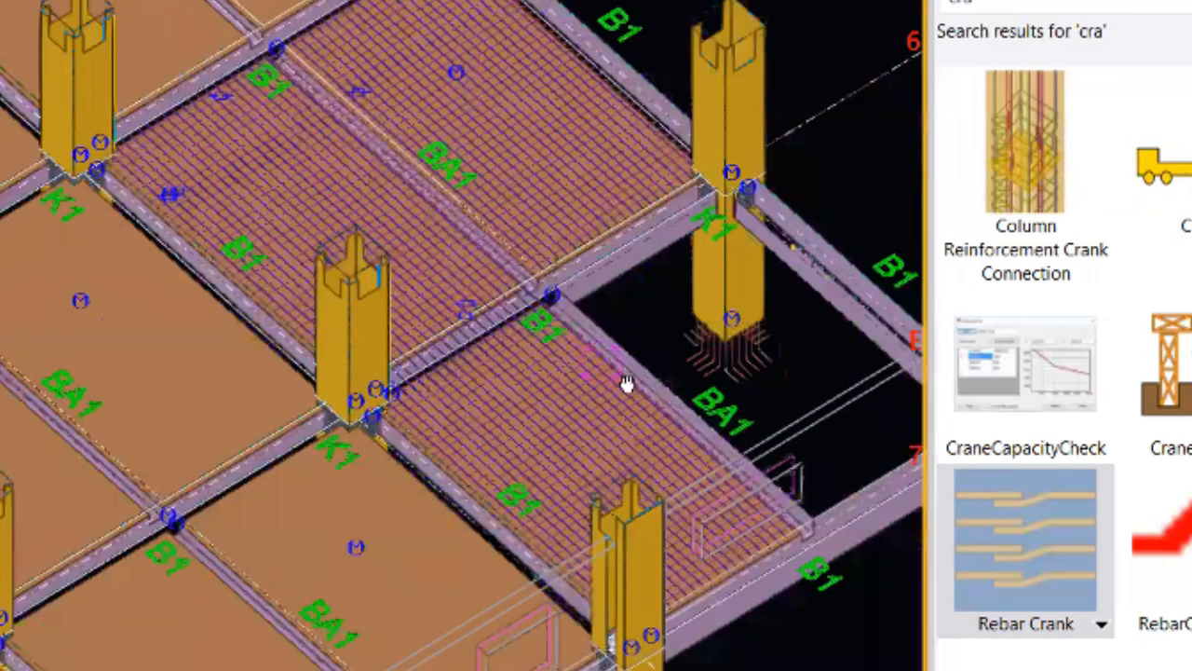
{"action": "middle_click_drag", "start_coordinate": [269, 540], "coordinate": [464, 447]}
{"action": "scroll", "coordinate": [522, 474], "scroll_direction": "down", "scroll_amount": 3}
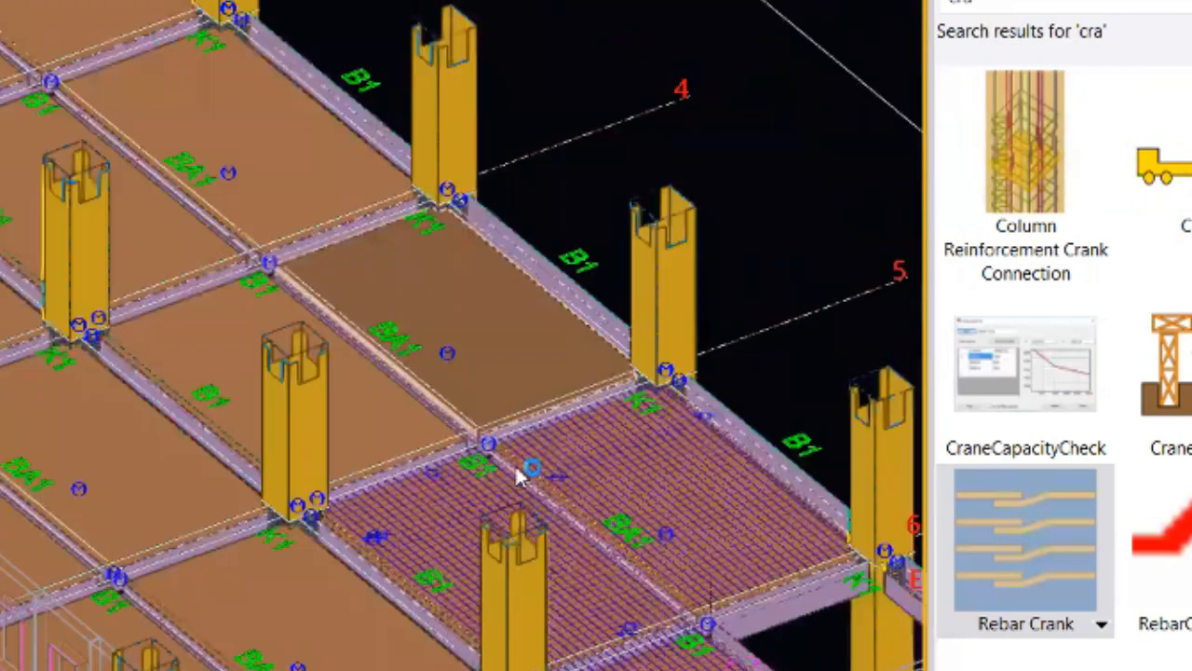
{"action": "scroll", "coordinate": [520, 475], "scroll_direction": "up", "scroll_amount": 2}
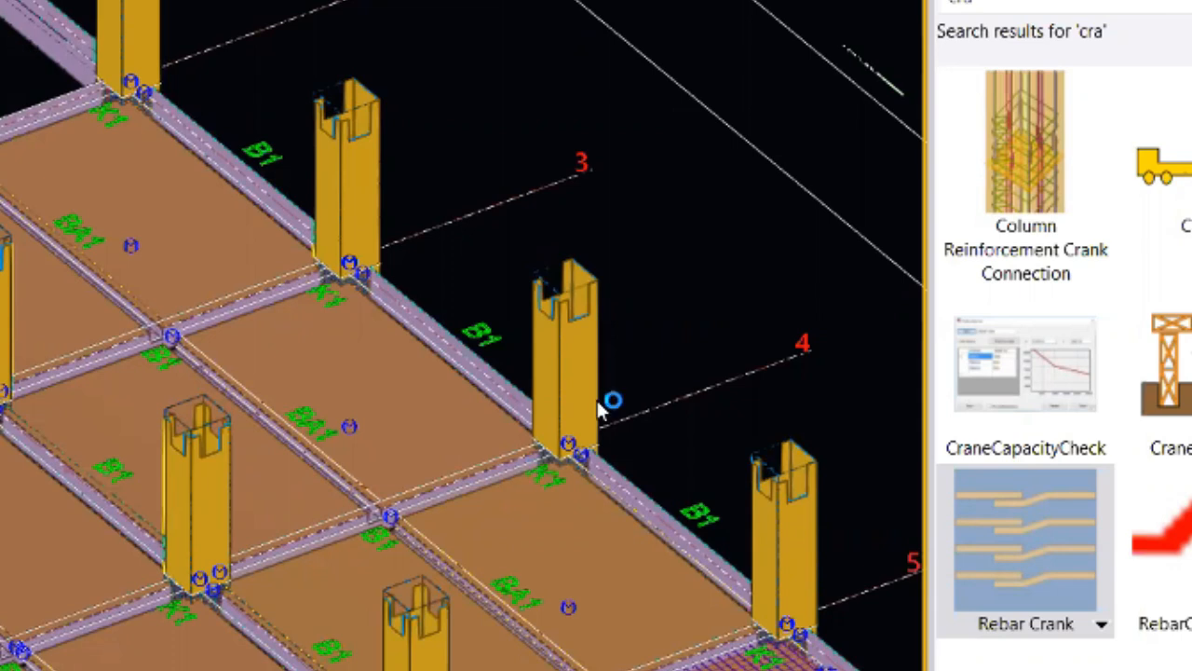
{"action": "scroll", "coordinate": [805, 290], "scroll_direction": "down", "scroll_amount": 5}
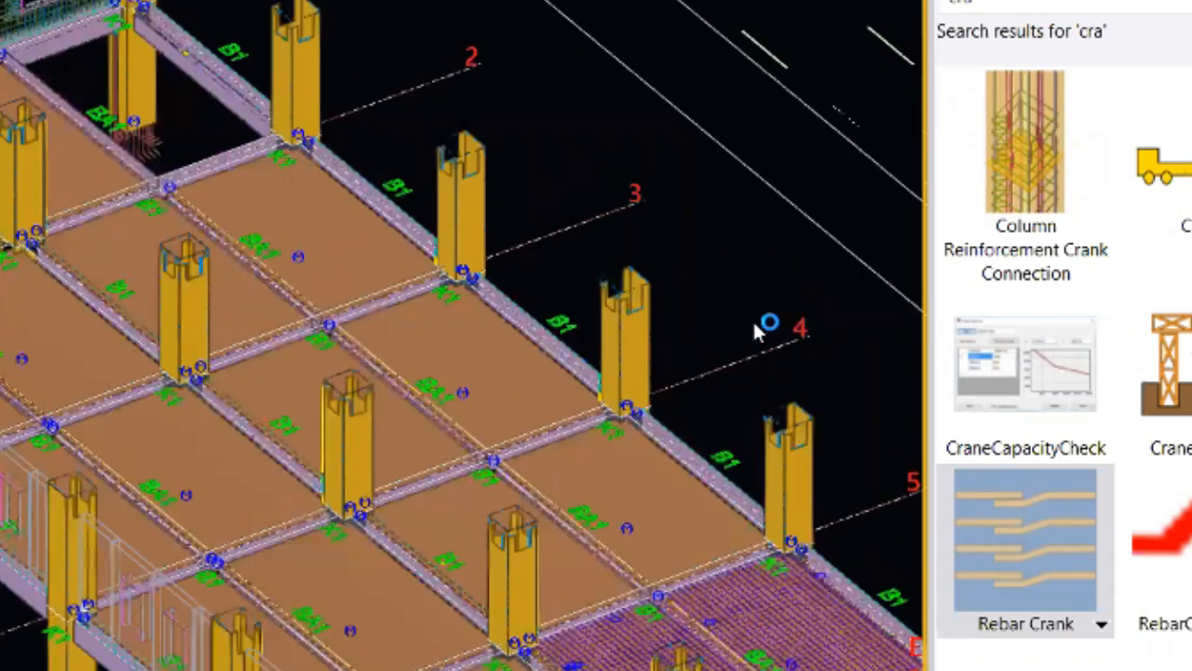
{"action": "middle_click_drag", "start_coordinate": [401, 237], "coordinate": [395, 312], "text": "ctrl"}
{"action": "scroll", "coordinate": [288, 346], "scroll_direction": "up", "scroll_amount": 6}
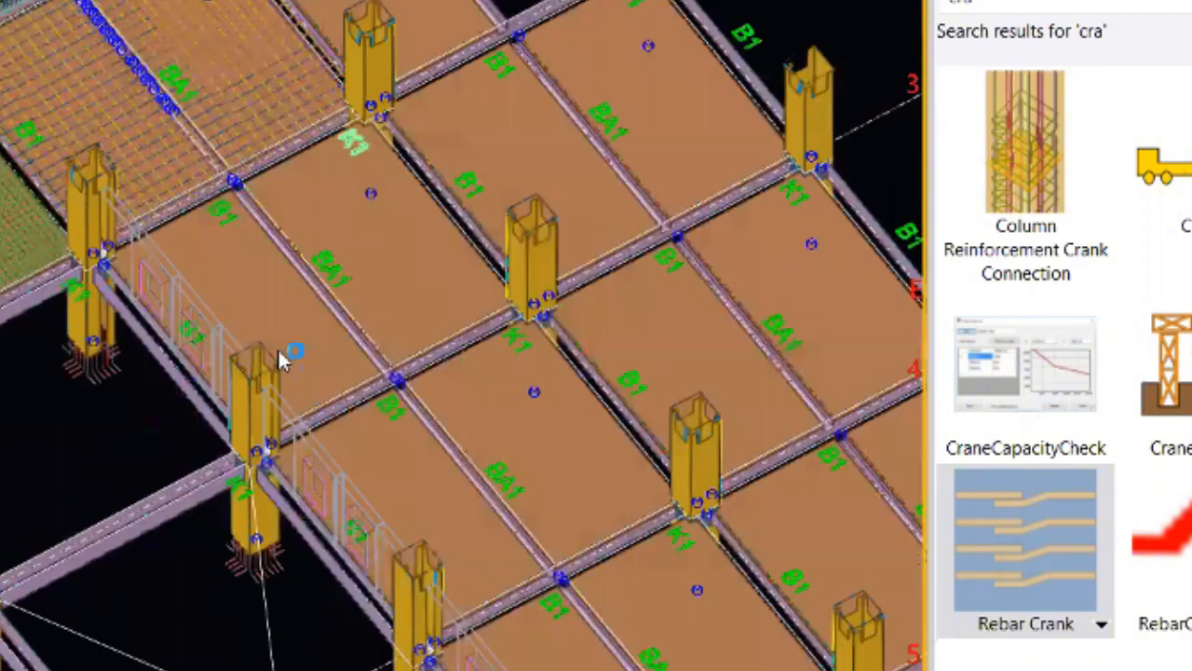
{"action": "scroll", "coordinate": [240, 325], "scroll_direction": "up", "scroll_amount": 2}
{"action": "middle_click_drag", "start_coordinate": [493, 233], "coordinate": [508, 168], "text": "ctrl"}
{"action": "scroll", "coordinate": [515, 233], "scroll_direction": "down", "scroll_amount": 2}
{"action": "middle_click_drag", "start_coordinate": [588, 270], "coordinate": [522, 303], "text": "ctrl"}
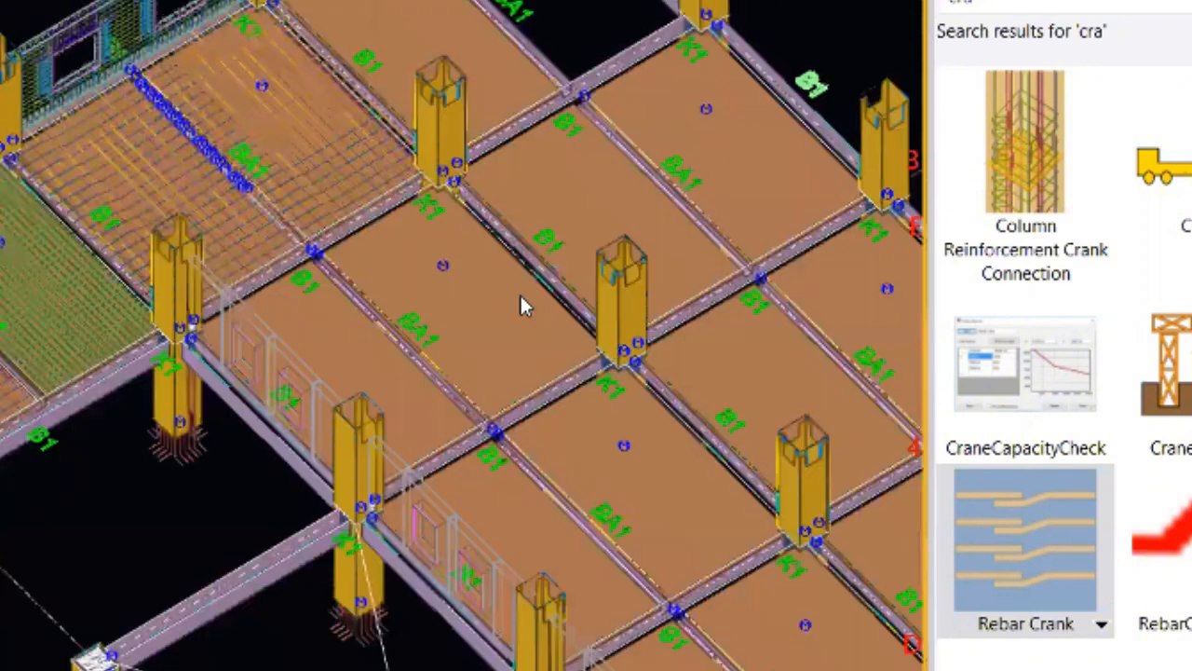
{"action": "middle_click_drag", "start_coordinate": [379, 540], "coordinate": [399, 418]}
{"action": "scroll", "coordinate": [554, 570], "scroll_direction": "up", "scroll_amount": 5}
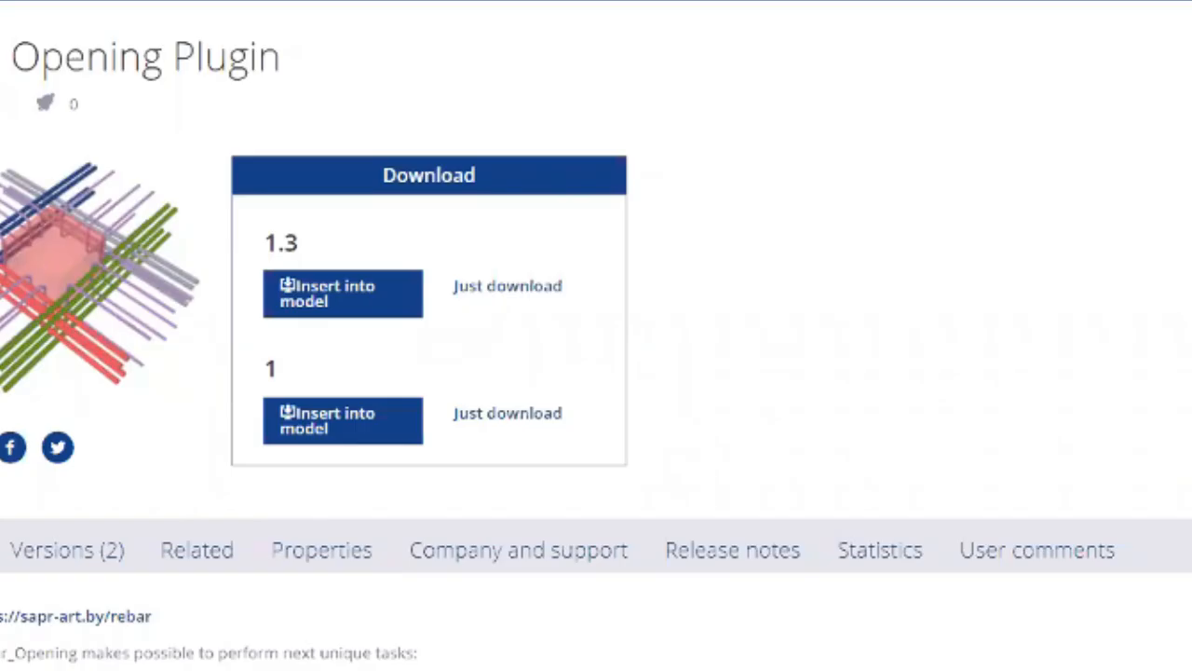
- Browse the Tekla Warehouse search results for "rebar" to see the available reinforcement extensions
{"action": "scroll", "coordinate": [341, 279], "scroll_direction": "up", "scroll_amount": 4}
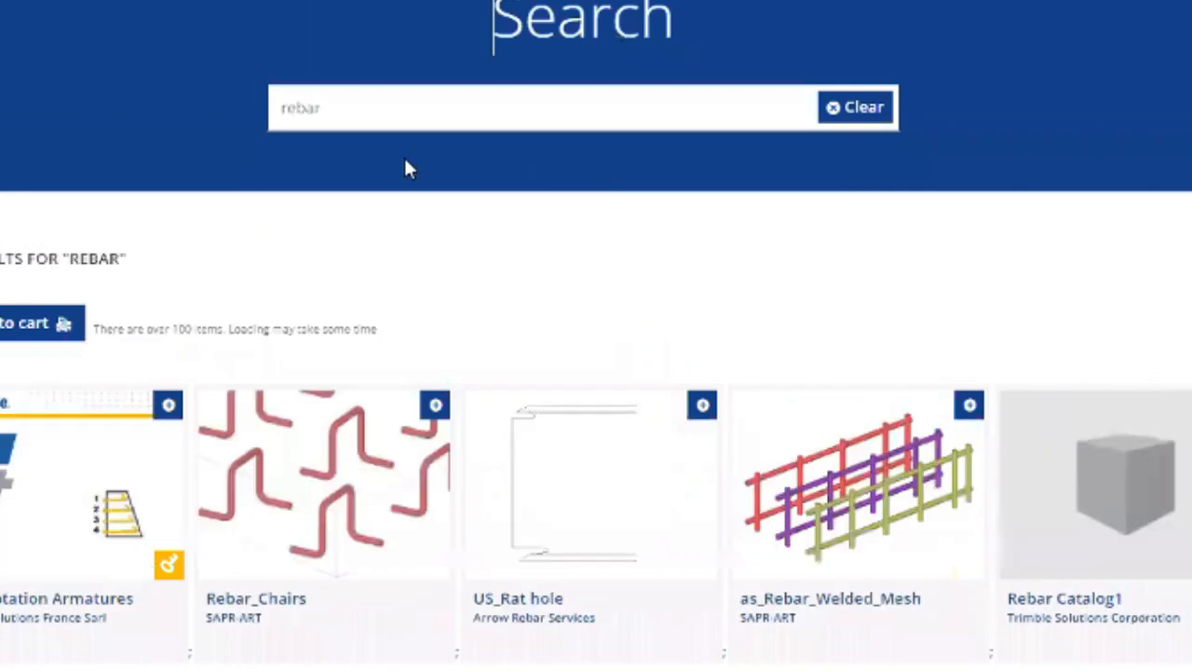
{"action": "scroll", "coordinate": [406, 169], "scroll_direction": "down", "scroll_amount": 10}
{"action": "scroll", "coordinate": [437, 182], "scroll_direction": "down", "scroll_amount": 5}
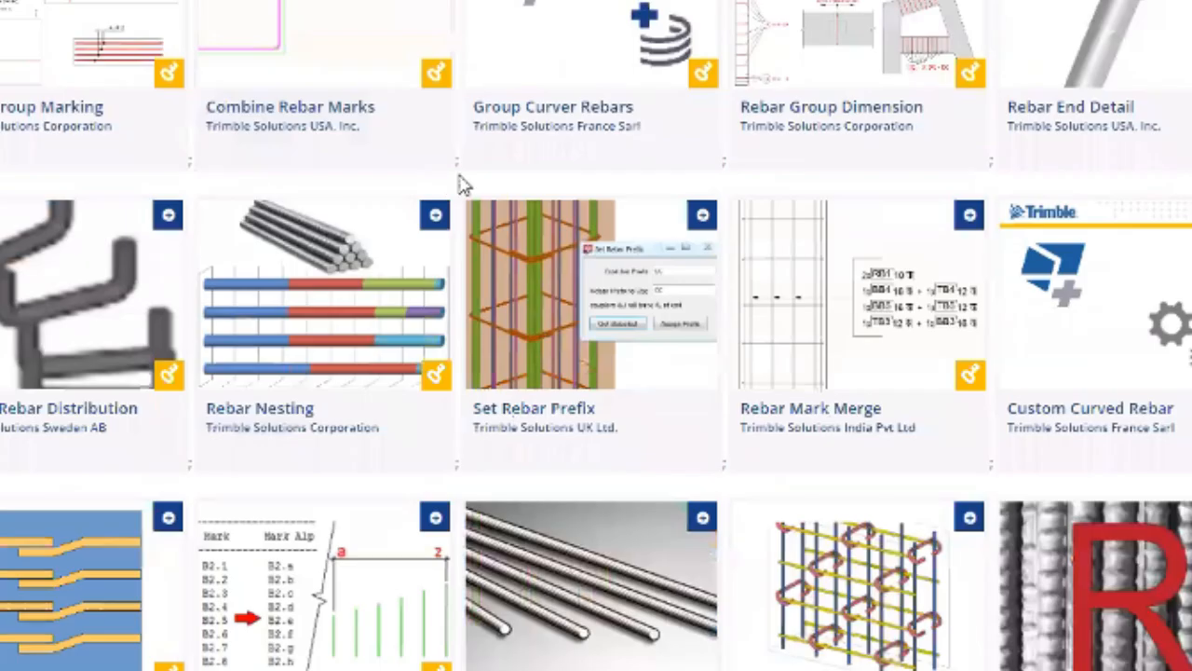
{"action": "scroll", "coordinate": [463, 184], "scroll_direction": "down", "scroll_amount": 6}
{"action": "scroll", "coordinate": [497, 202], "scroll_direction": "up", "scroll_amount": 4}
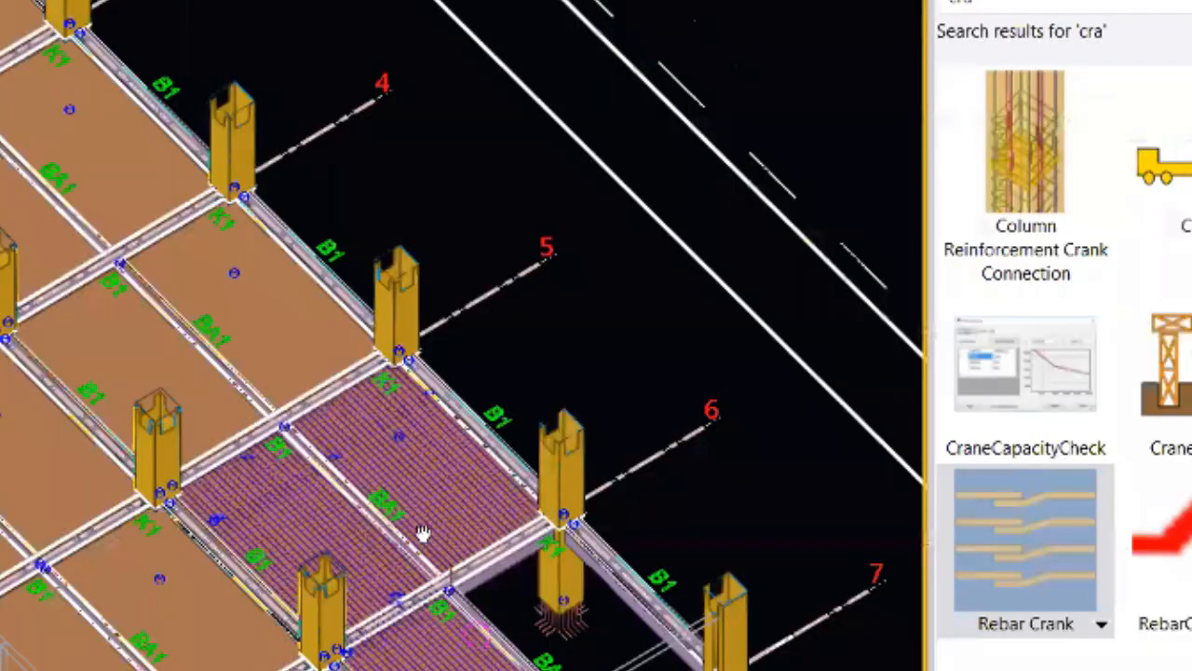
- Inspect the reinforced slabs between grids 5 and 7 and the reinforcement throughout the complete building model
{"action": "scroll", "coordinate": [408, 470], "scroll_direction": "up", "scroll_amount": 4}
{"action": "scroll", "coordinate": [440, 443], "scroll_direction": "down", "scroll_amount": 2}
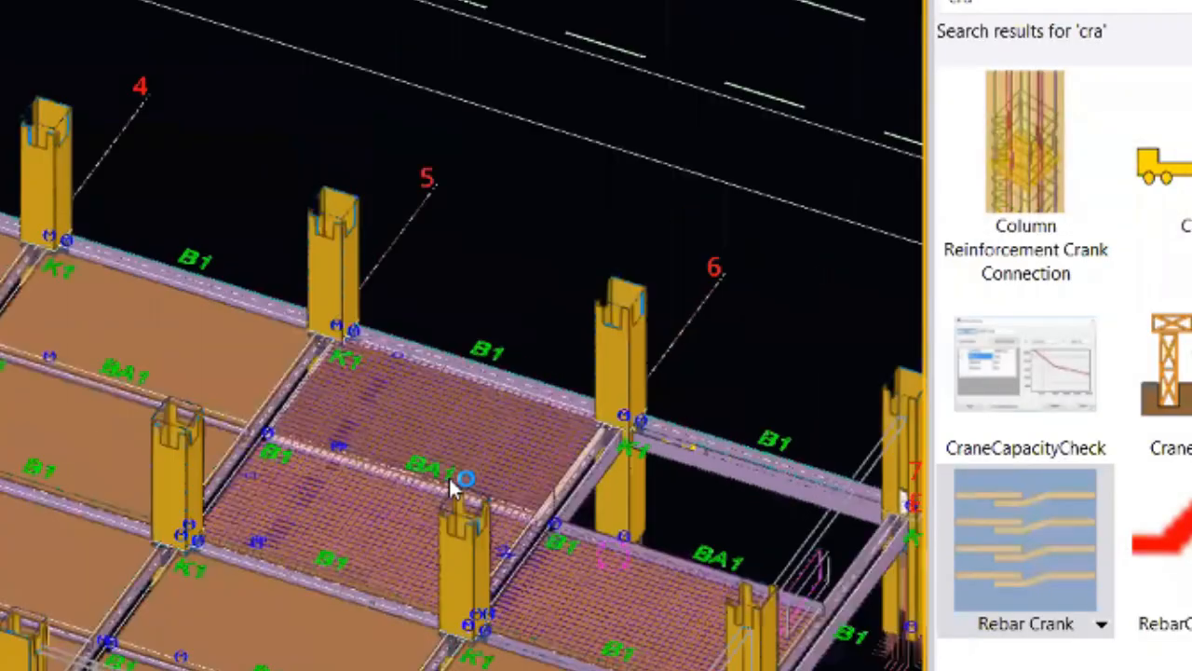
{"action": "scroll", "coordinate": [503, 503], "scroll_direction": "down", "scroll_amount": 4}
{"action": "middle_click_drag", "start_coordinate": [494, 489], "coordinate": [405, 491], "text": "ctrl"}
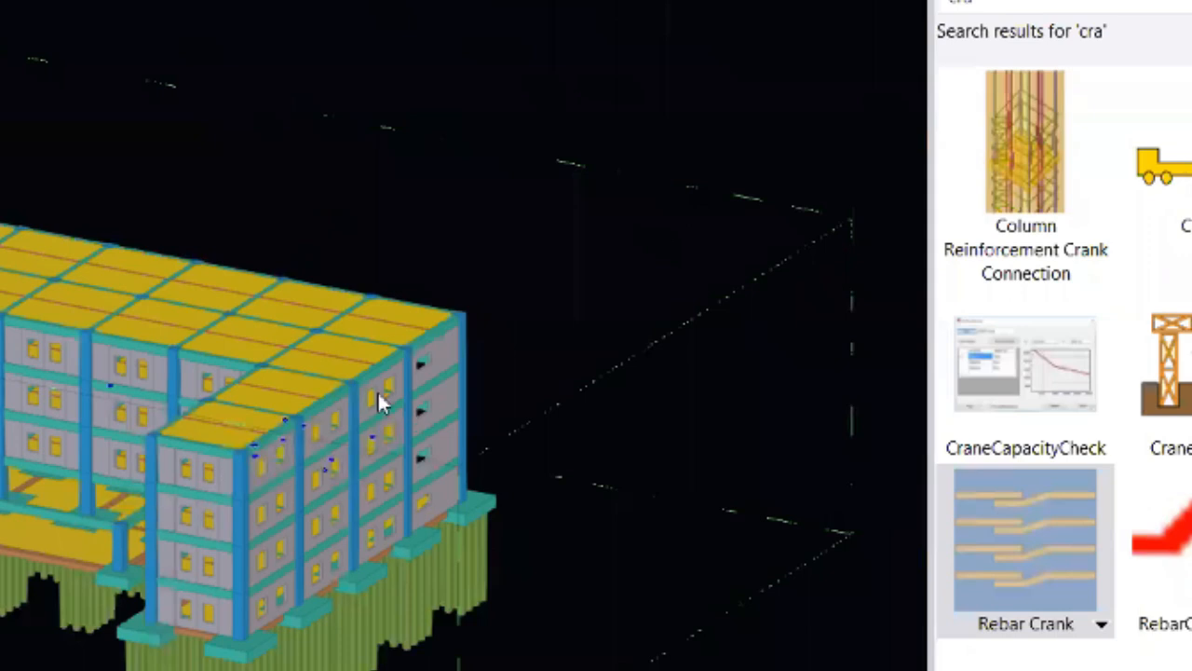
{"action": "scroll", "coordinate": [385, 401], "scroll_direction": "up", "scroll_amount": 6}
{"action": "scroll", "coordinate": [465, 336], "scroll_direction": "up", "scroll_amount": 3}
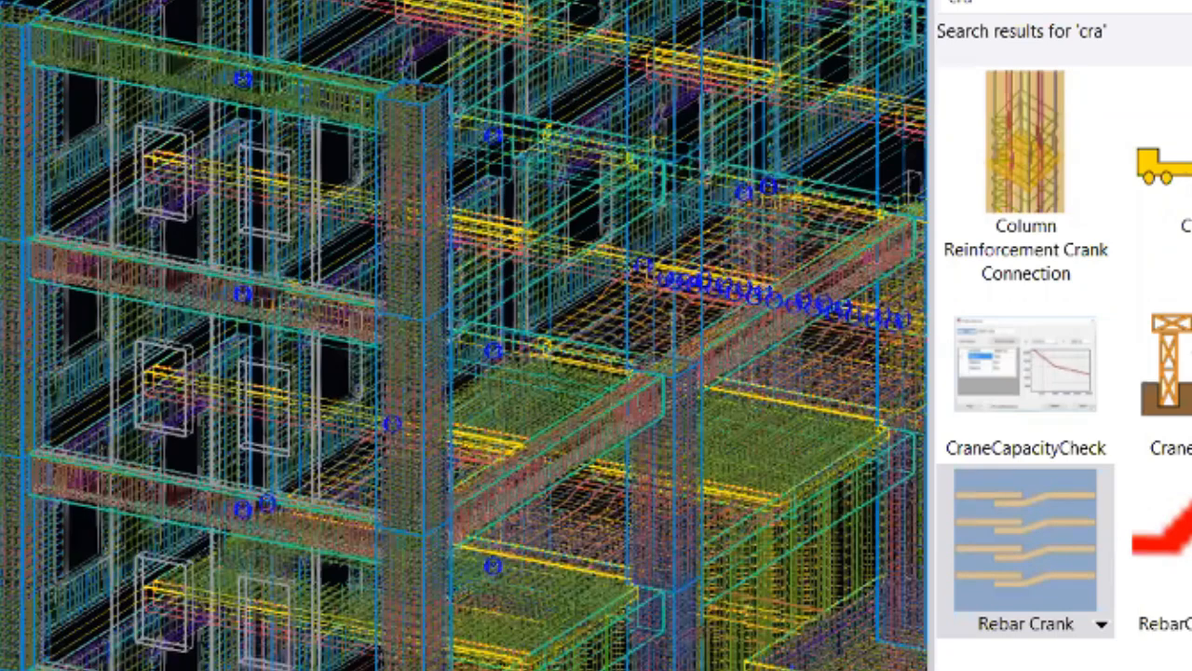
{"action": "scroll", "coordinate": [463, 336], "scroll_direction": "down", "scroll_amount": 3}
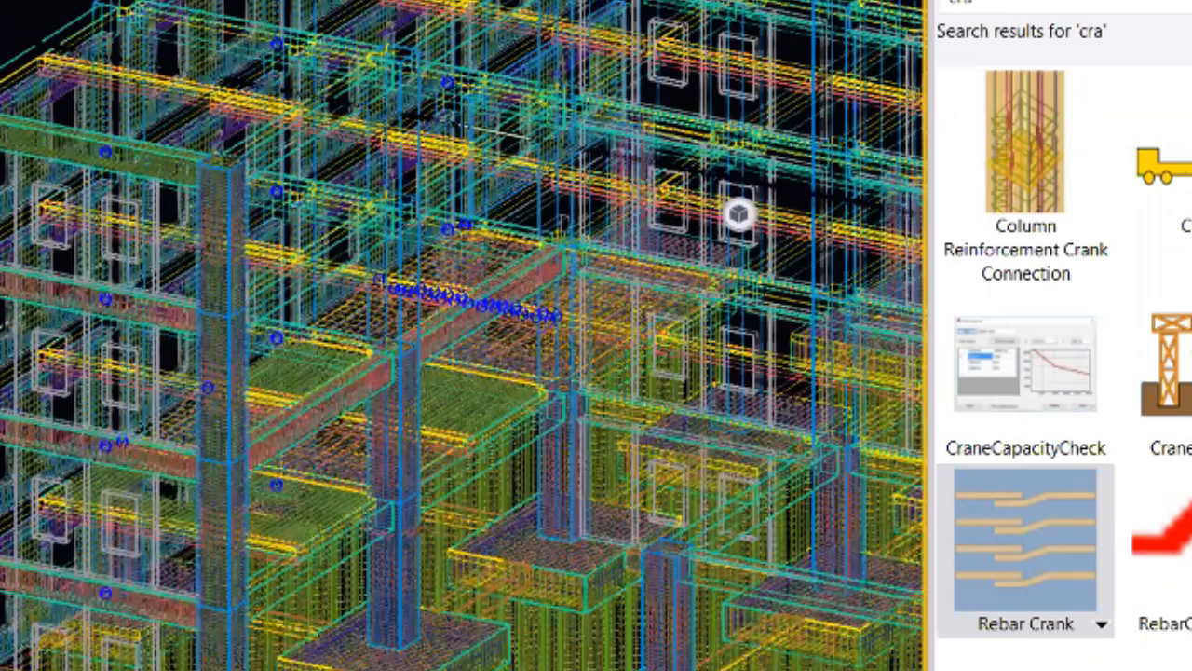
- Browse the Tekla extension folders in File Explorer and launch TeklaPad over the reinforced building model
{"action": "right_click", "coordinate": [400, 670]}
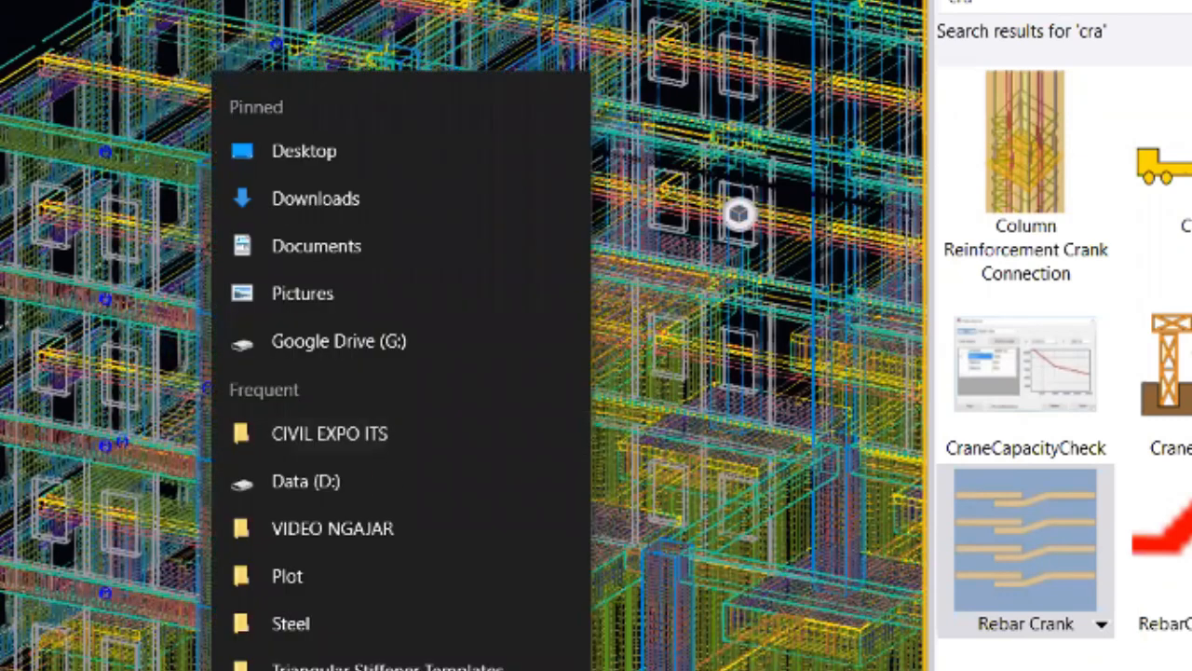
{"action": "left_click", "coordinate": [317, 665]}
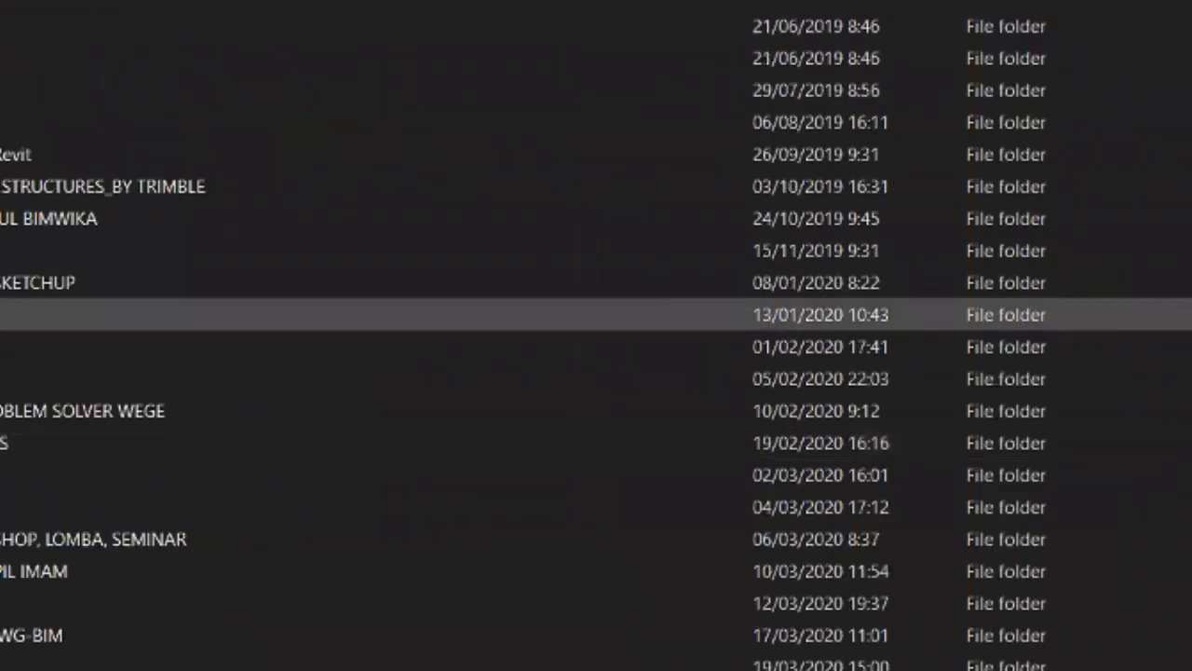
{"action": "scroll", "coordinate": [597, 335], "scroll_direction": "down", "scroll_amount": 5}
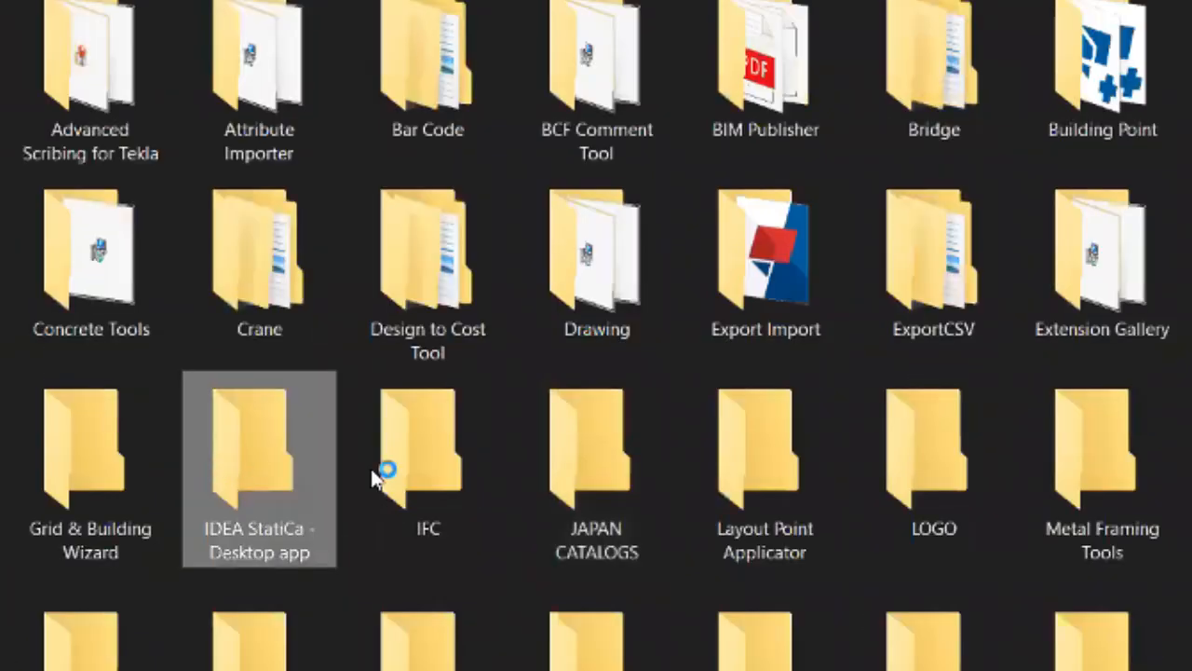
{"action": "scroll", "coordinate": [386, 474], "scroll_direction": "down", "scroll_amount": 10}
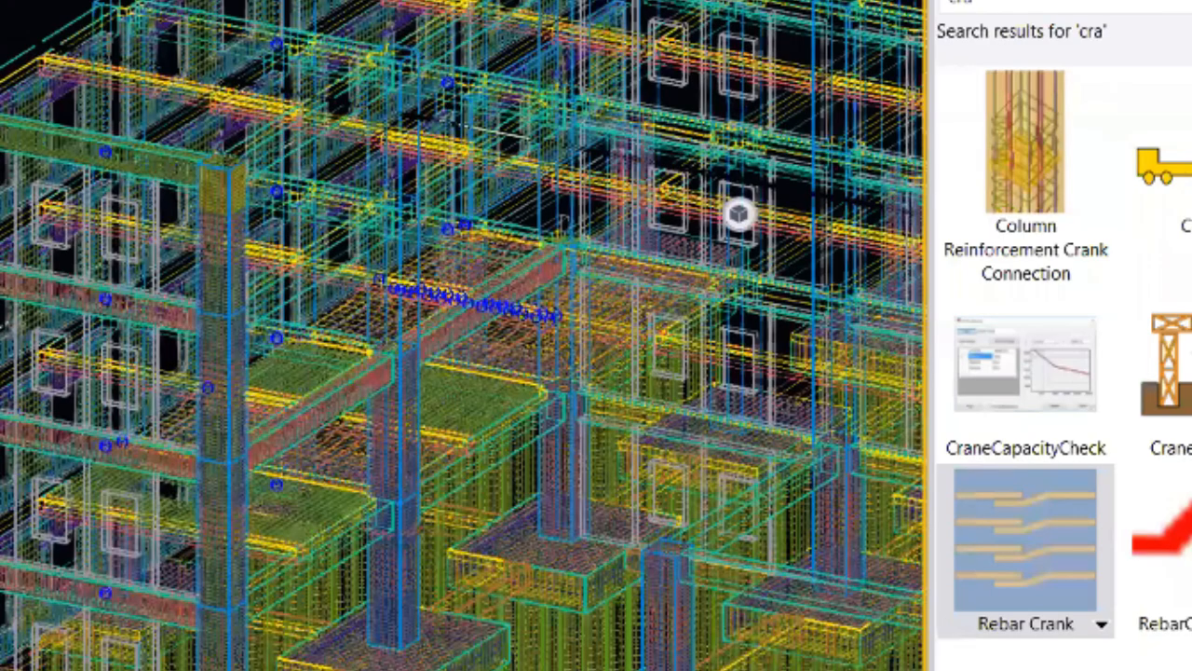
{"action": "scroll", "coordinate": [115, 592], "scroll_direction": "down", "scroll_amount": 2}
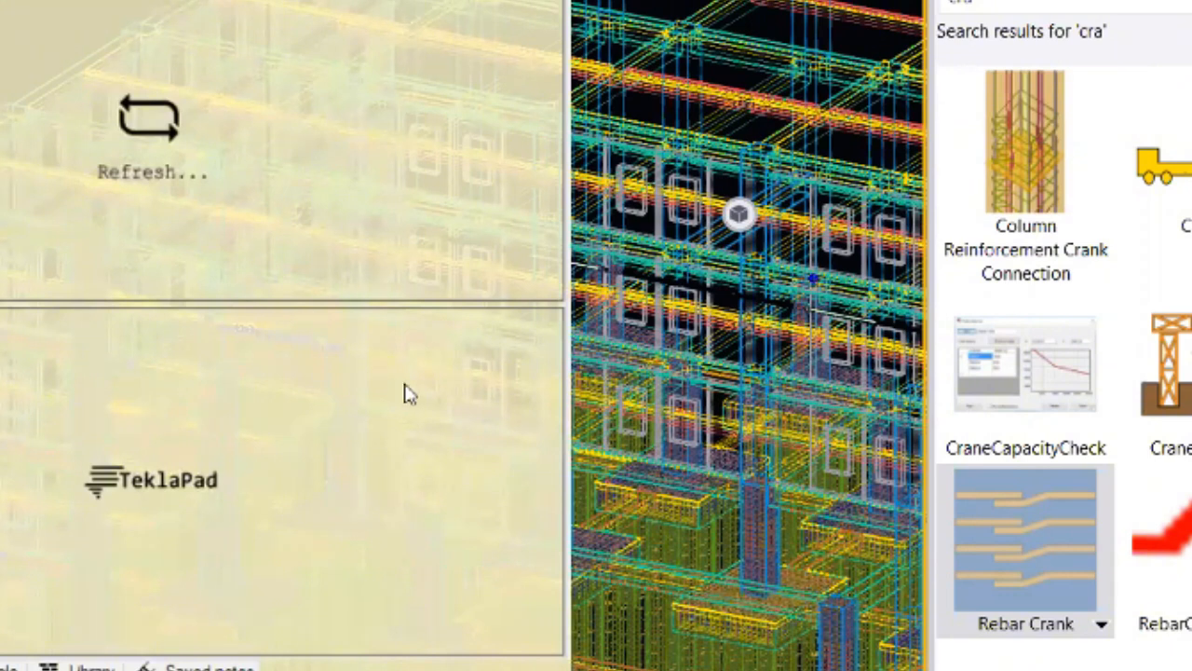
{"action": "left_click", "coordinate": [812, 438]}
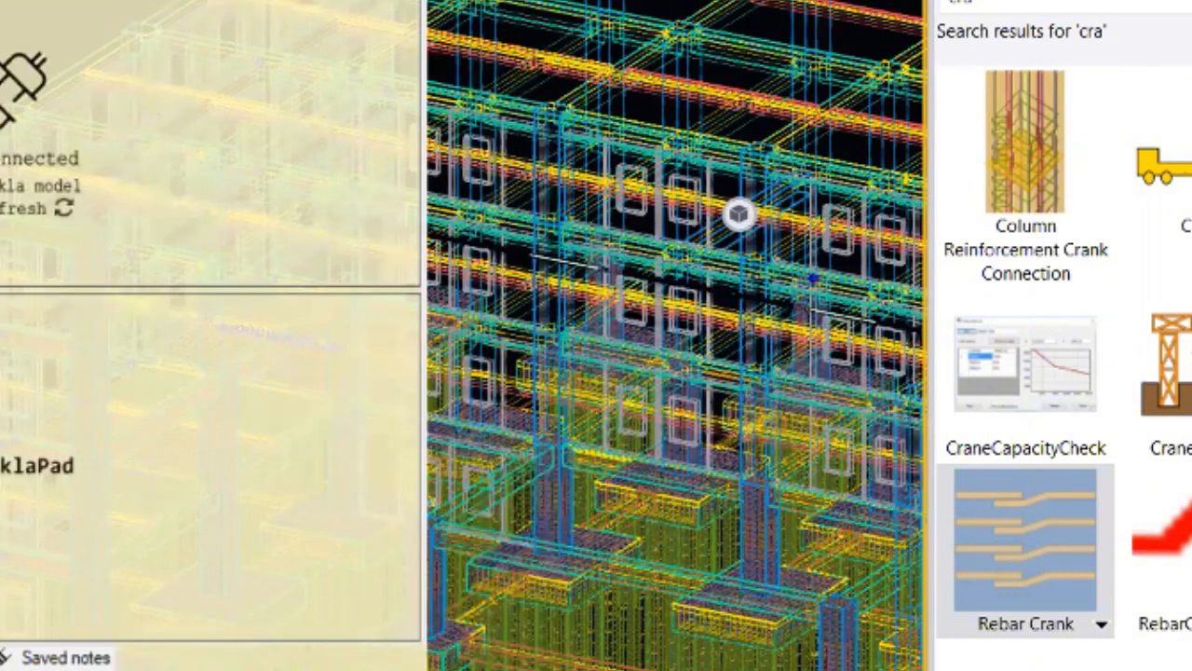
- Open Task Manager and bring its window in front of the building model
{"action": "right_click", "coordinate": [1041, 663]}
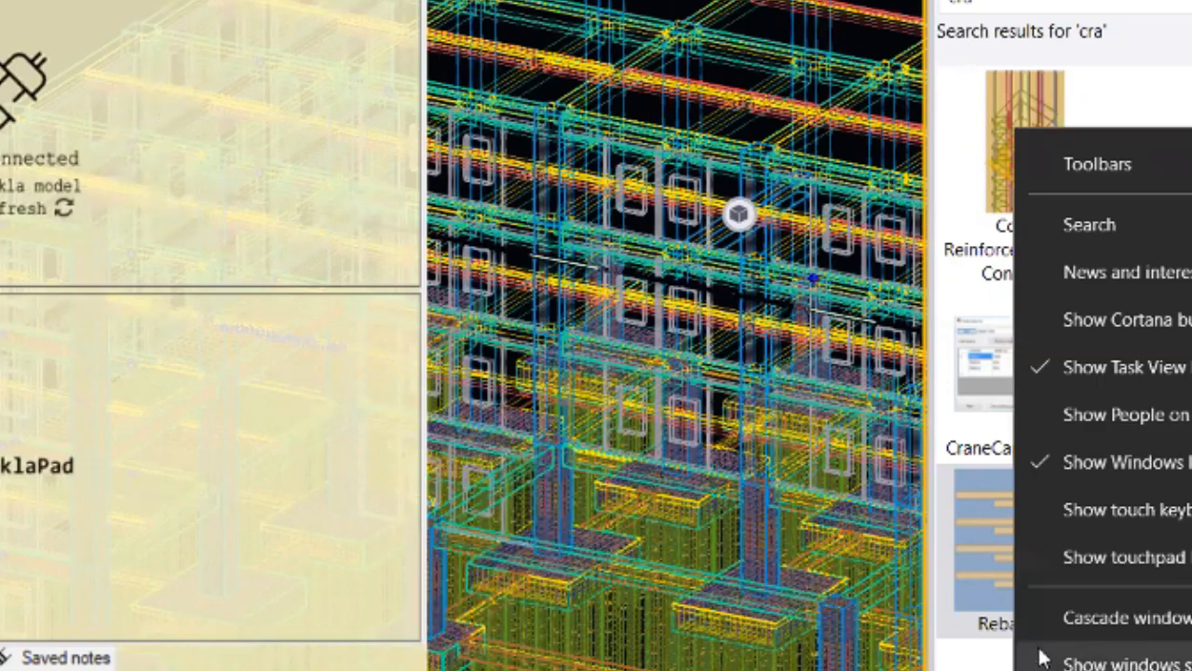
{"action": "left_click", "coordinate": [1100, 669]}
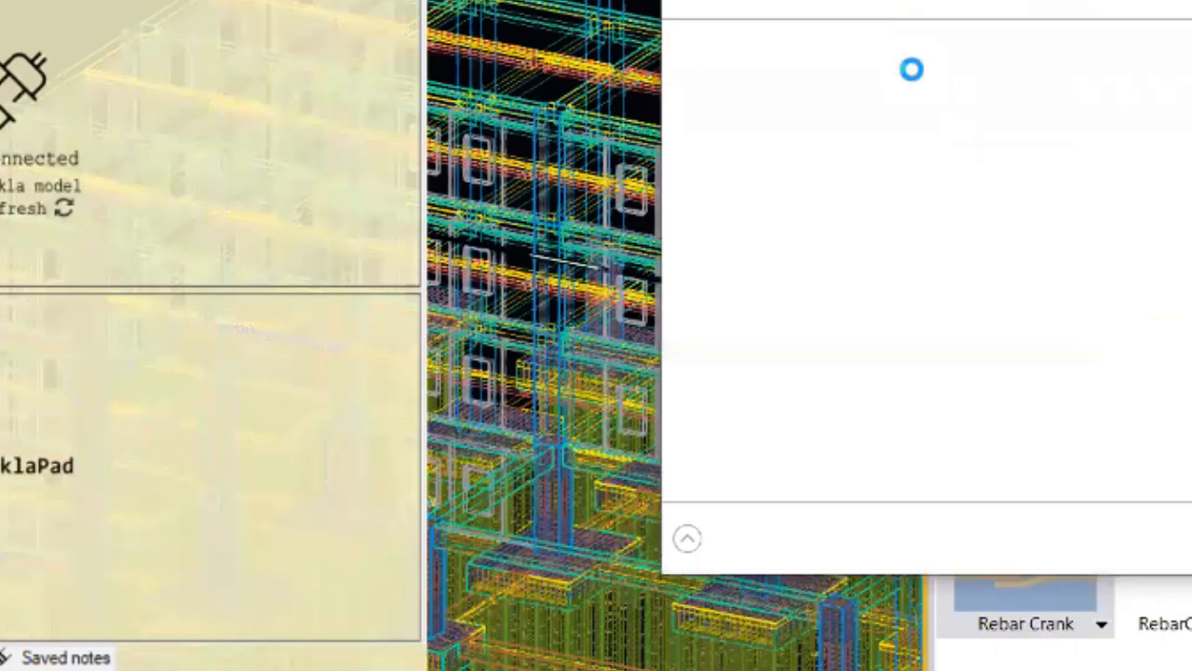
{"action": "left_click", "coordinate": [900, 645]}
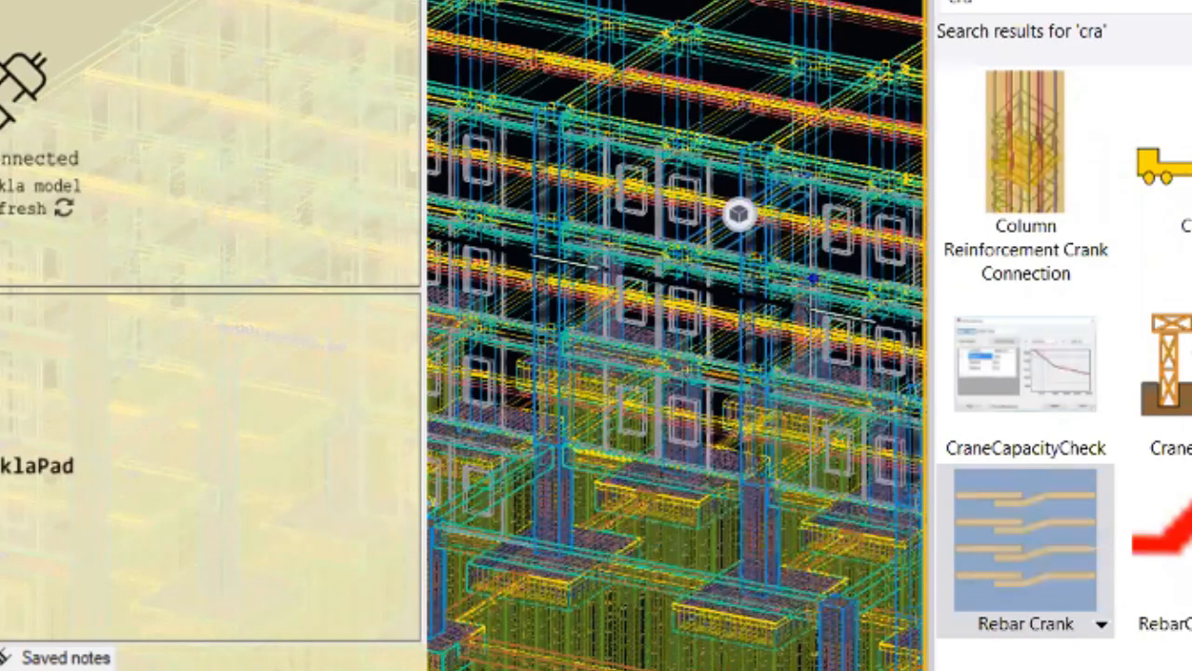
{"action": "key", "text": "alt+Tab"}
- Look through the running processes in Task Manager and expand the Tekla Structures group to show its subprocesses
{"action": "scroll", "coordinate": [931, 279], "scroll_direction": "down", "scroll_amount": 6}
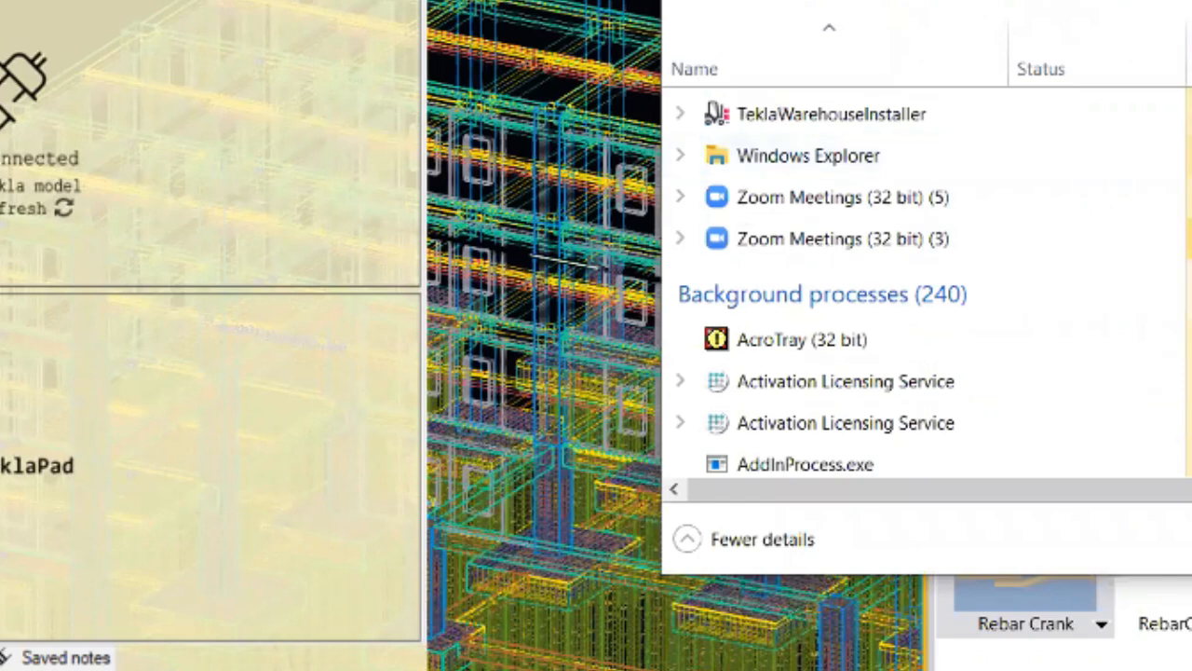
{"action": "scroll", "coordinate": [927, 279], "scroll_direction": "down", "scroll_amount": 10}
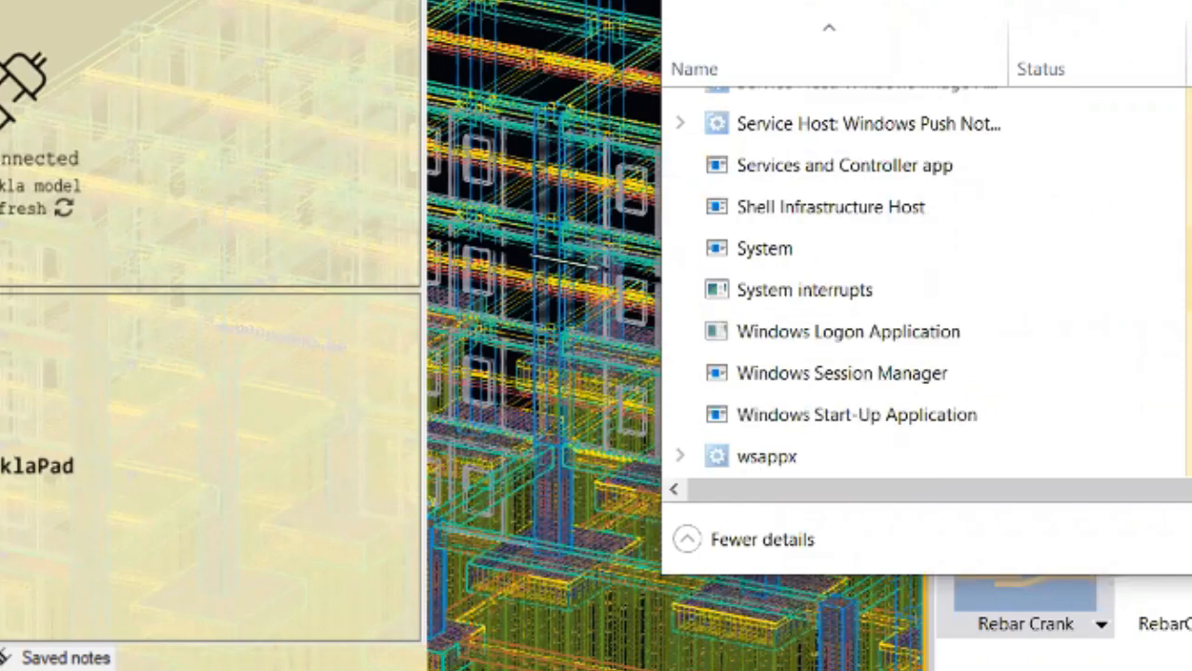
{"action": "scroll", "coordinate": [927, 280], "scroll_direction": "up", "scroll_amount": 2}
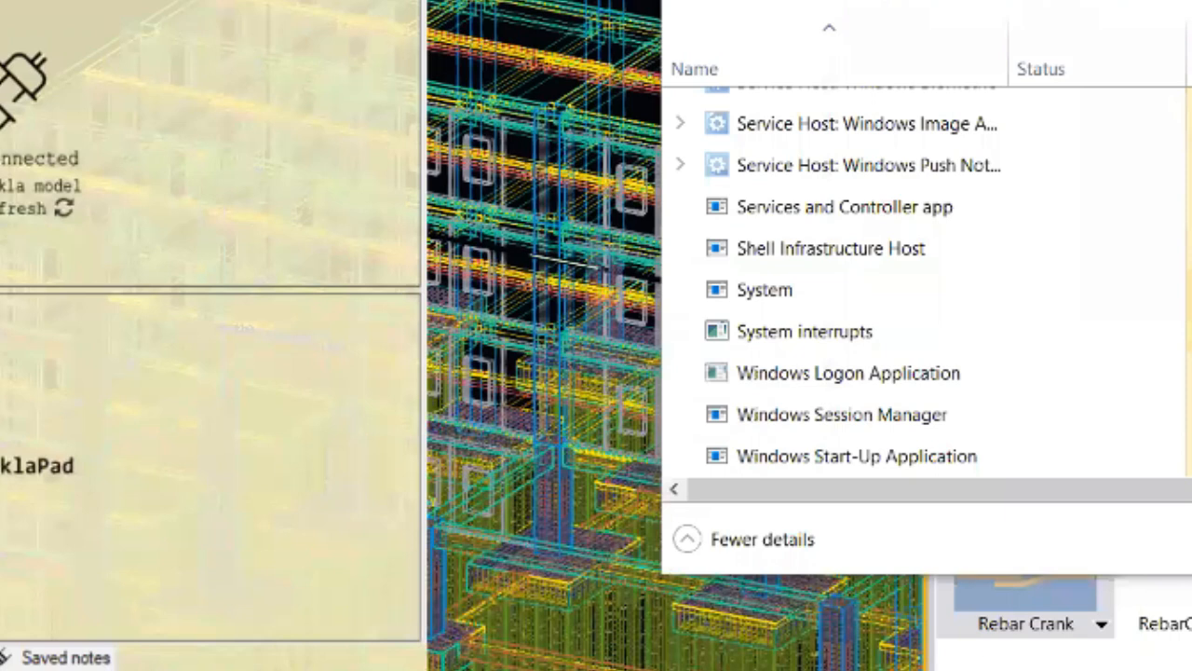
{"action": "scroll", "coordinate": [927, 279], "scroll_direction": "down", "scroll_amount": 1}
{"action": "scroll", "coordinate": [927, 279], "scroll_direction": "up", "scroll_amount": 10}
{"action": "scroll", "coordinate": [927, 280], "scroll_direction": "down", "scroll_amount": 10}
{"action": "scroll", "coordinate": [927, 279], "scroll_direction": "up", "scroll_amount": 3}
{"action": "scroll", "coordinate": [927, 279], "scroll_direction": "up", "scroll_amount": 5}
{"action": "scroll", "coordinate": [927, 279], "scroll_direction": "down", "scroll_amount": 1}
{"action": "scroll", "coordinate": [927, 279], "scroll_direction": "up", "scroll_amount": 10}
{"action": "scroll", "coordinate": [927, 279], "scroll_direction": "up", "scroll_amount": 20}
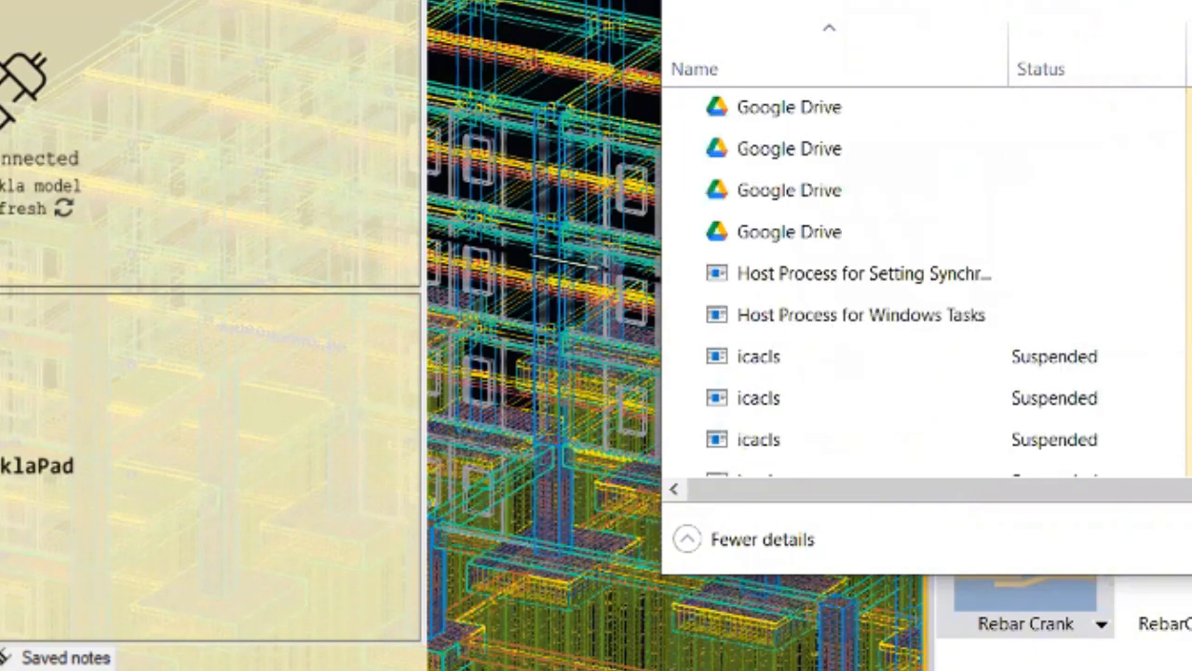
{"action": "scroll", "coordinate": [1080, 337], "scroll_direction": "down", "scroll_amount": 20}
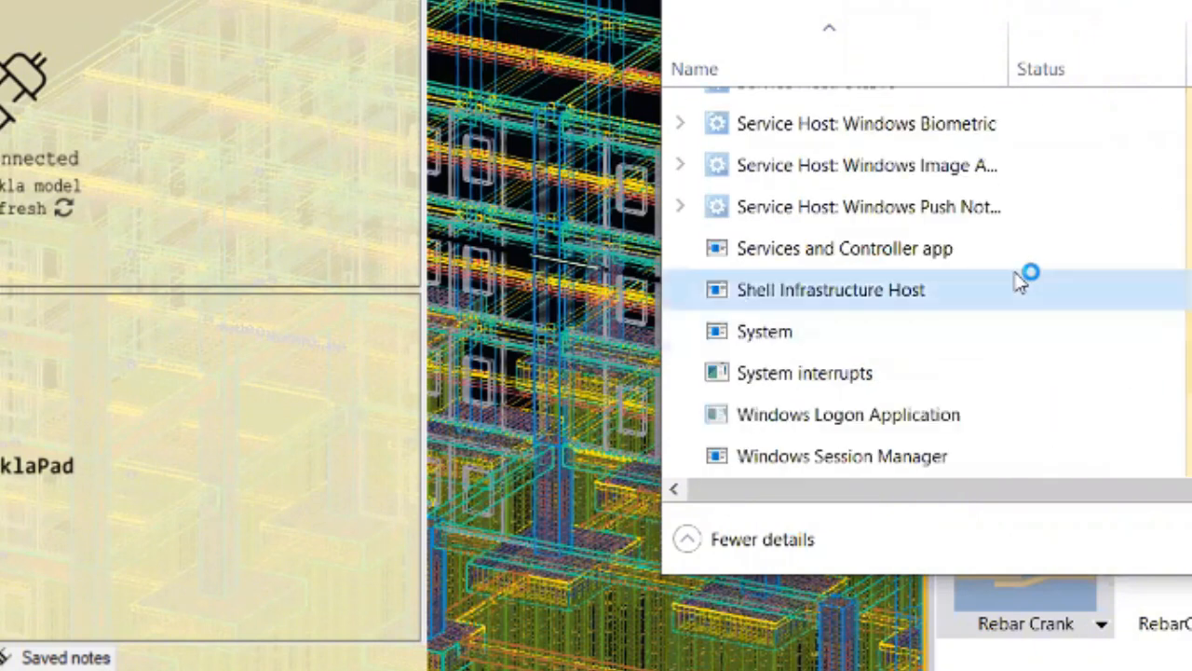
{"action": "scroll", "coordinate": [1021, 279], "scroll_direction": "up", "scroll_amount": 20}
{"action": "scroll", "coordinate": [945, 209], "scroll_direction": "up", "scroll_amount": 3}
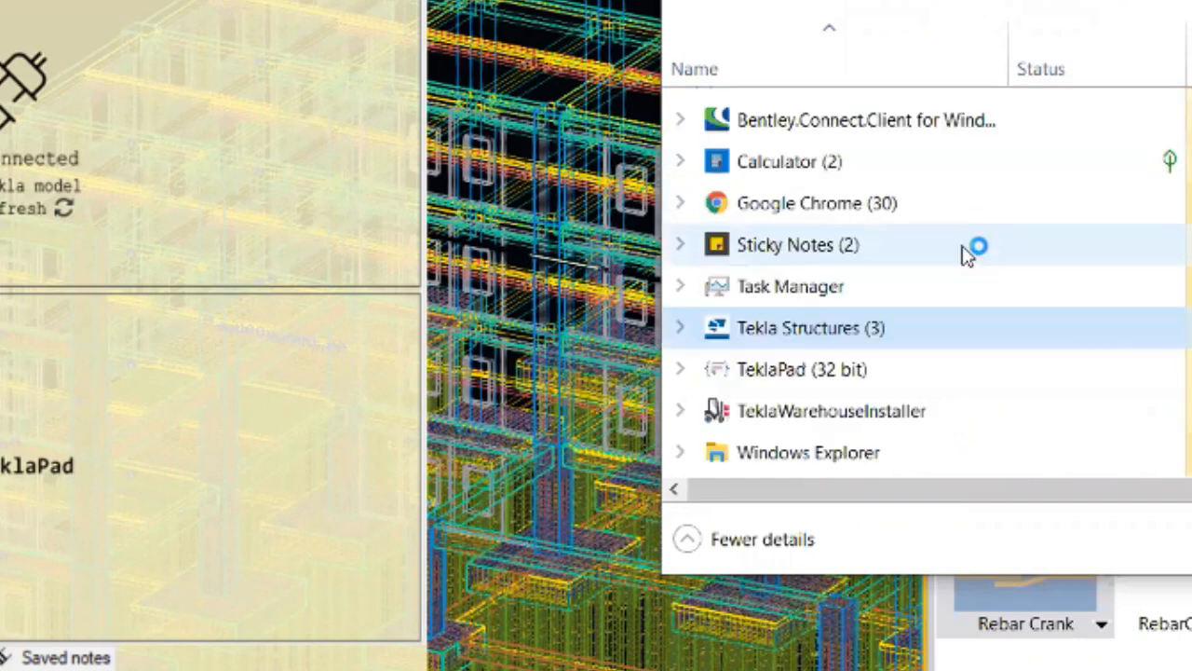
{"action": "scroll", "coordinate": [945, 375], "scroll_direction": "down", "scroll_amount": 2}
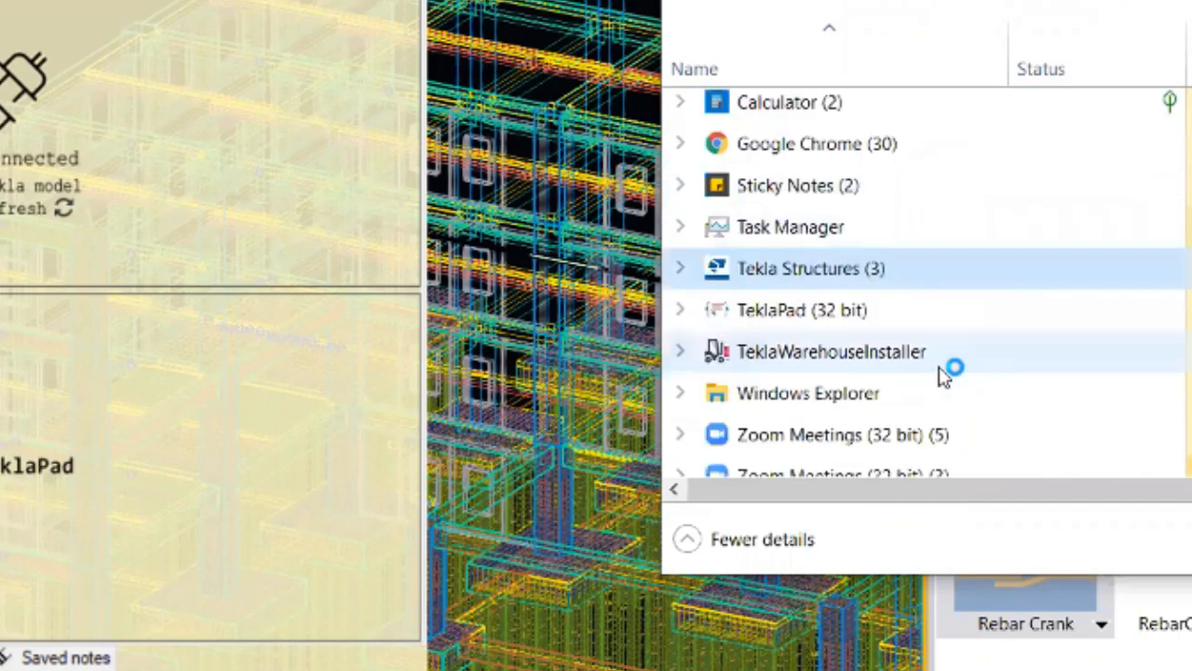
{"action": "left_click", "coordinate": [681, 271]}
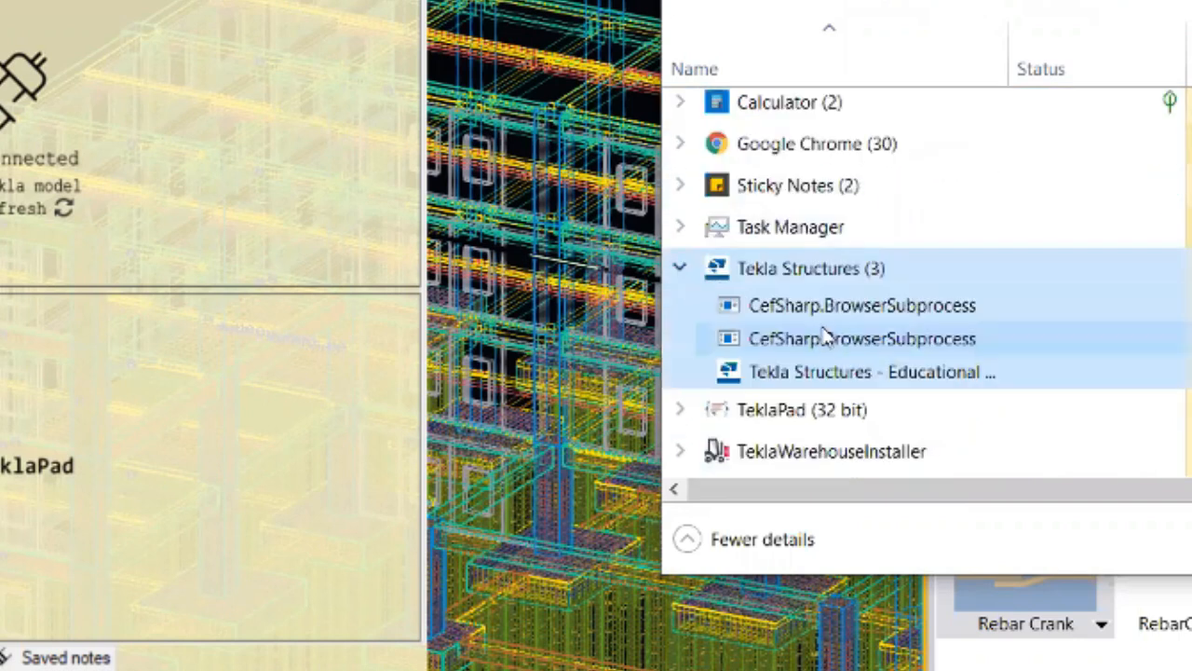
- Collapse the Tekla Structures app group, find the separate background Tekla Structures process, and end that task
{"action": "left_click", "coordinate": [682, 271]}
{"action": "scroll", "coordinate": [838, 391], "scroll_direction": "down", "scroll_amount": 3}
{"action": "key", "text": "t"}
{"action": "key", "text": "t"}
{"action": "key", "text": "t"}
{"action": "key", "text": "t"}
{"action": "key", "text": "t"}
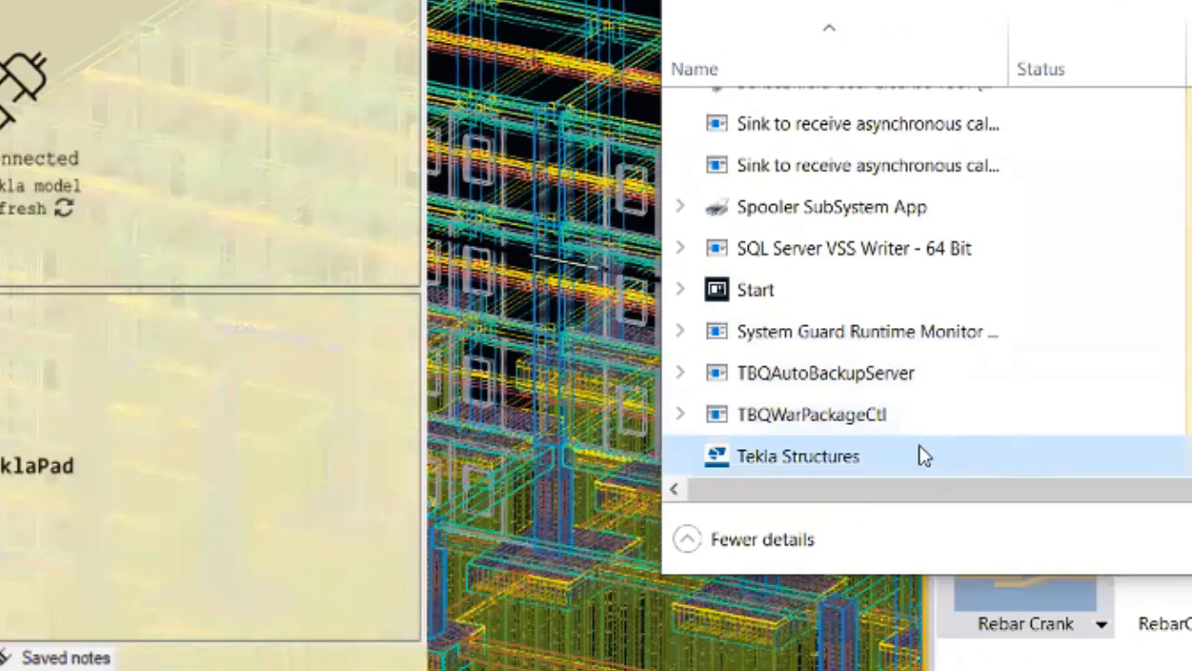
{"action": "scroll", "coordinate": [884, 419], "scroll_direction": "down", "scroll_amount": 1}
{"action": "right_click", "coordinate": [791, 285]}
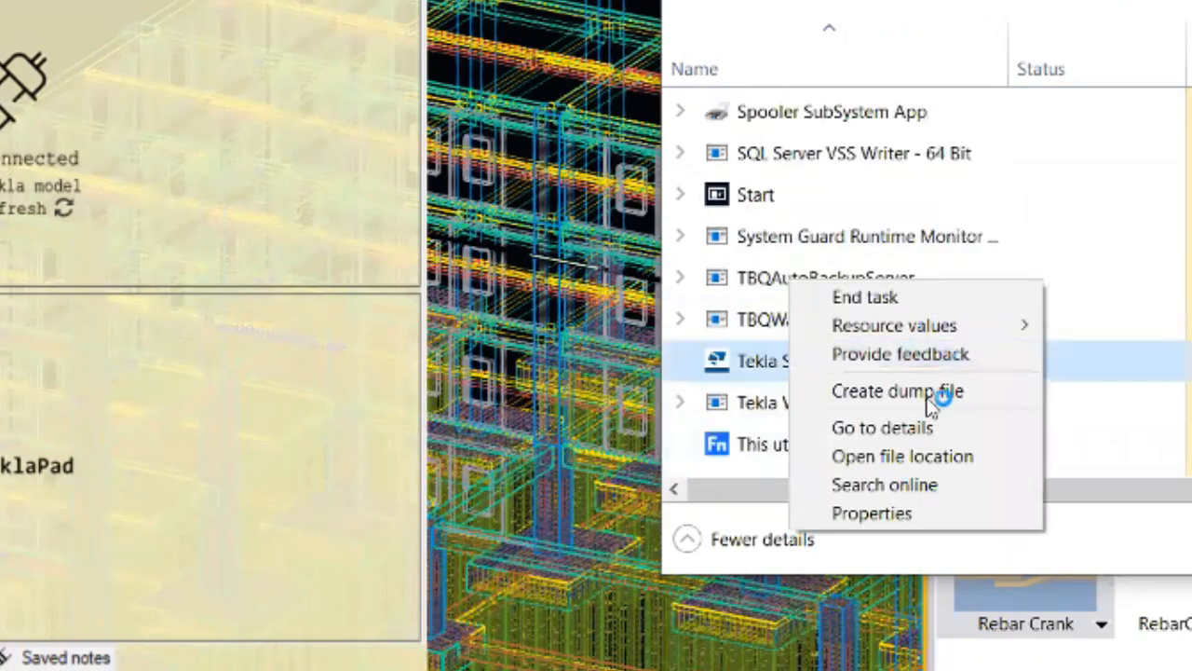
{"action": "left_click", "coordinate": [866, 297]}
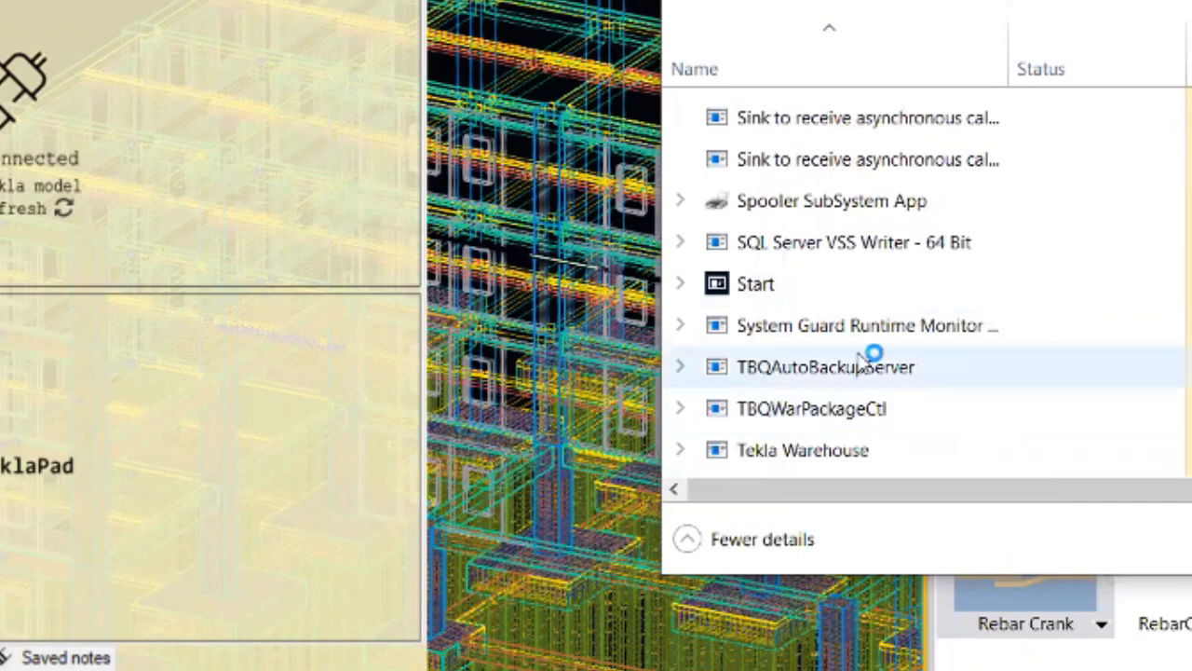
- Check the background processes beginning with T for any other Tekla Structures instance
{"action": "left_click", "coordinate": [857, 367]}
{"action": "scroll", "coordinate": [876, 423], "scroll_direction": "down", "scroll_amount": 2}
{"action": "key", "text": "t"}
{"action": "key", "text": "t"}
{"action": "key", "text": "t"}
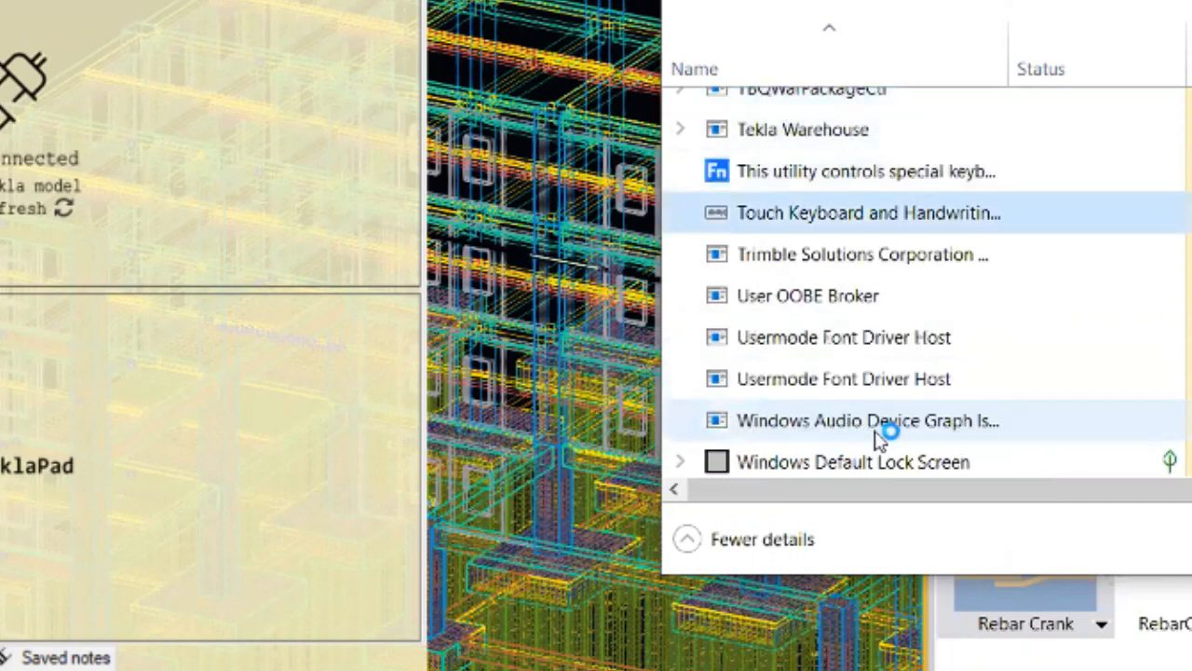
{"action": "scroll", "coordinate": [904, 371], "scroll_direction": "up", "scroll_amount": 1}
{"action": "key", "text": "t"}
{"action": "key", "text": "t"}
{"action": "key", "text": "t"}
- Refresh TeklaPad's connection to the Tekla model and load a part query template
{"action": "left_click", "coordinate": [93, 134]}
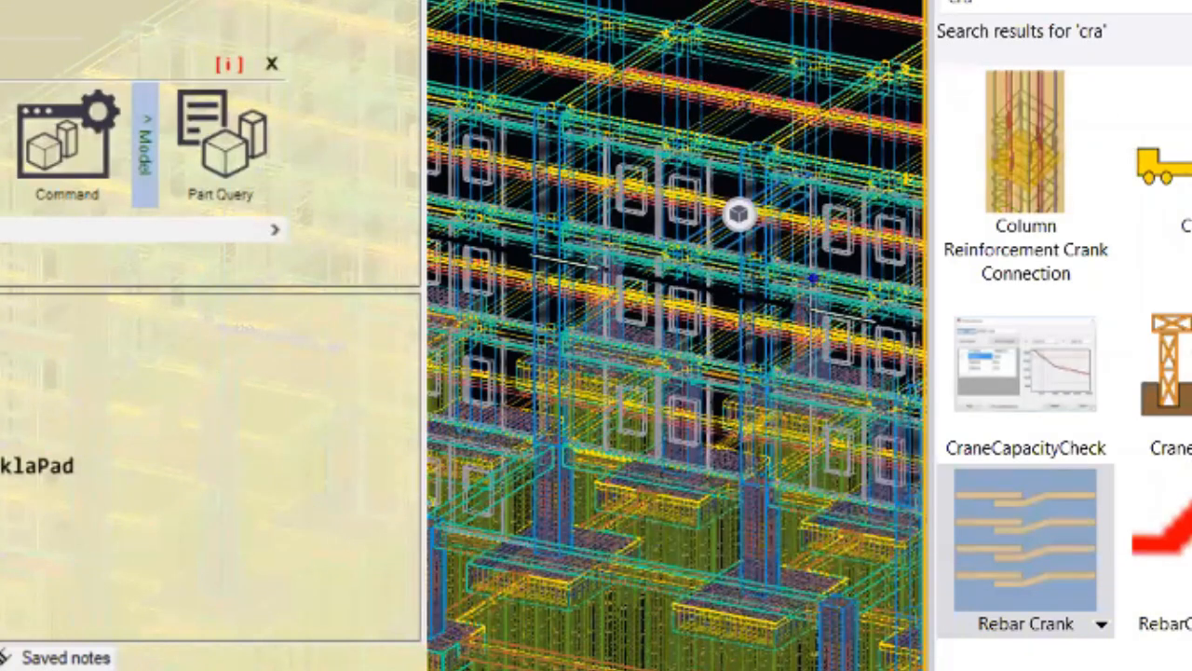
{"action": "left_click", "coordinate": [98, 153]}
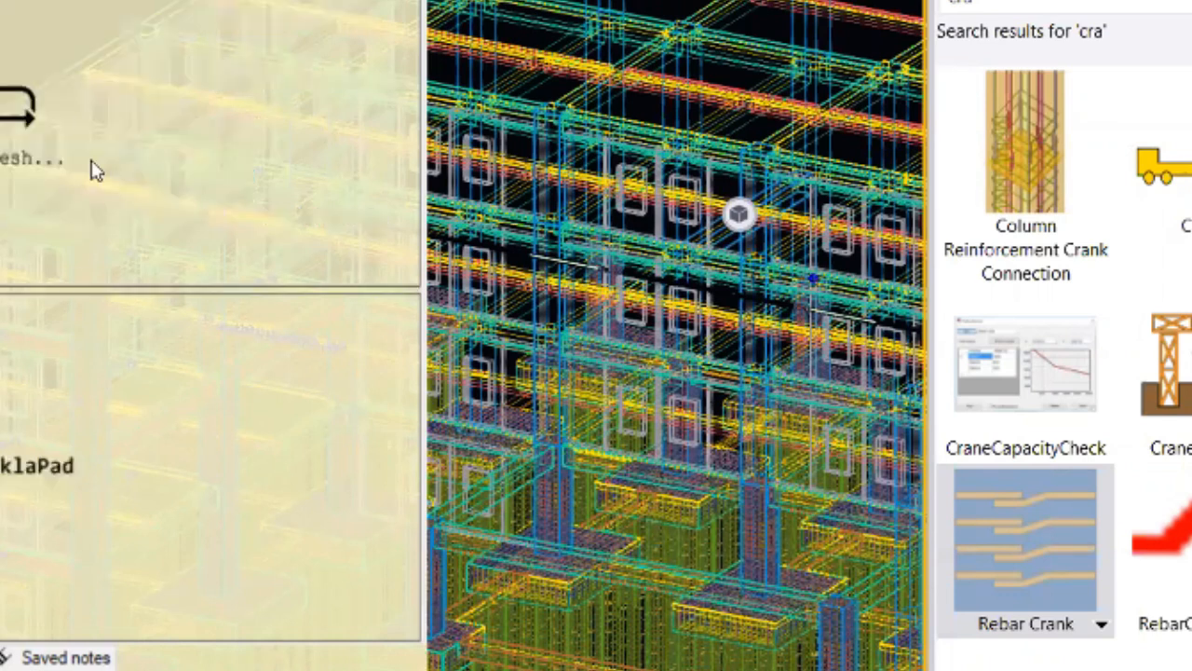
{"action": "left_click", "coordinate": [98, 160]}
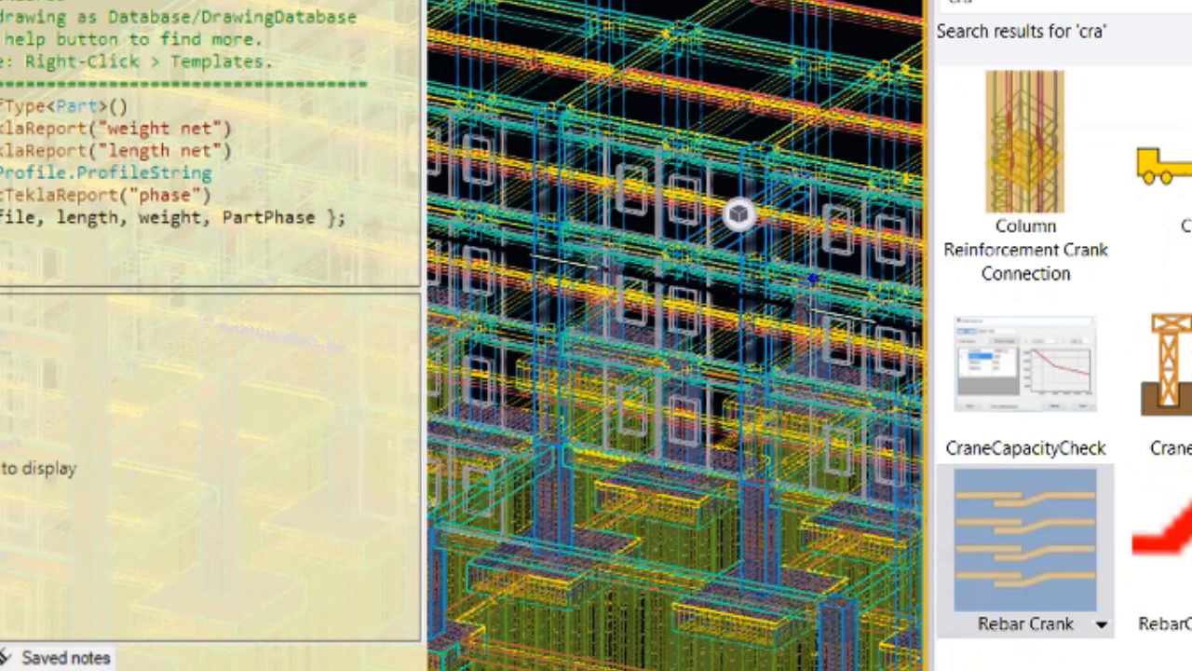
- Open and close TeklaPad's settings, and accept the download of its new version
{"action": "key", "text": "alt+f"}
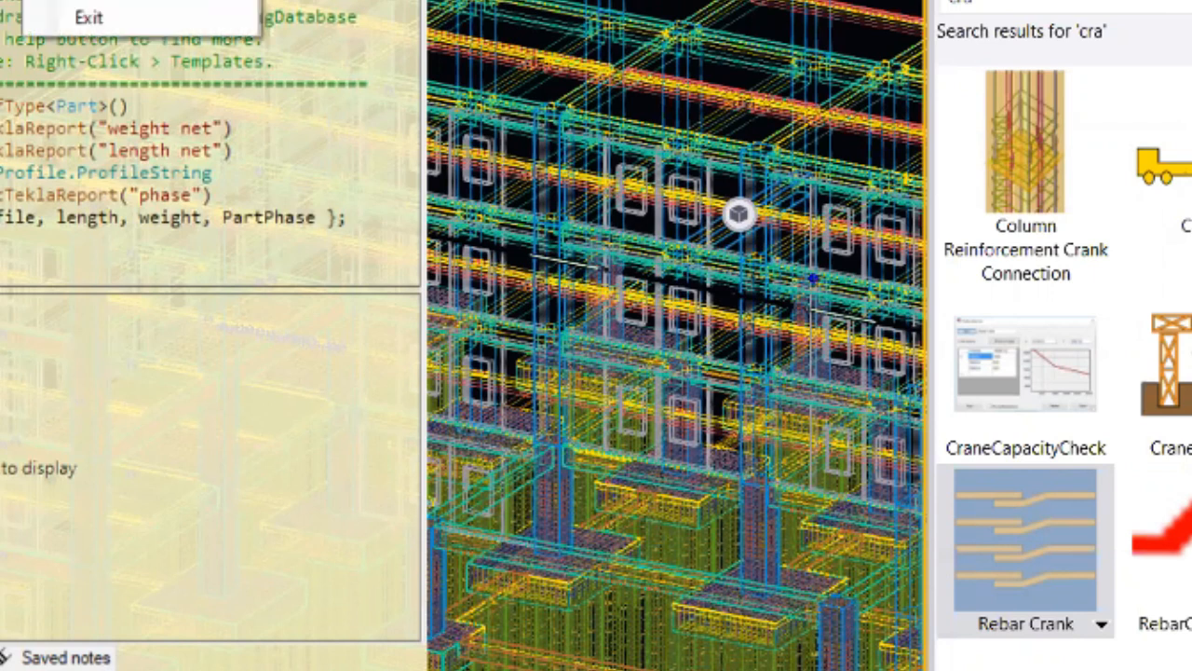
{"action": "left_click", "coordinate": [89, 1]}
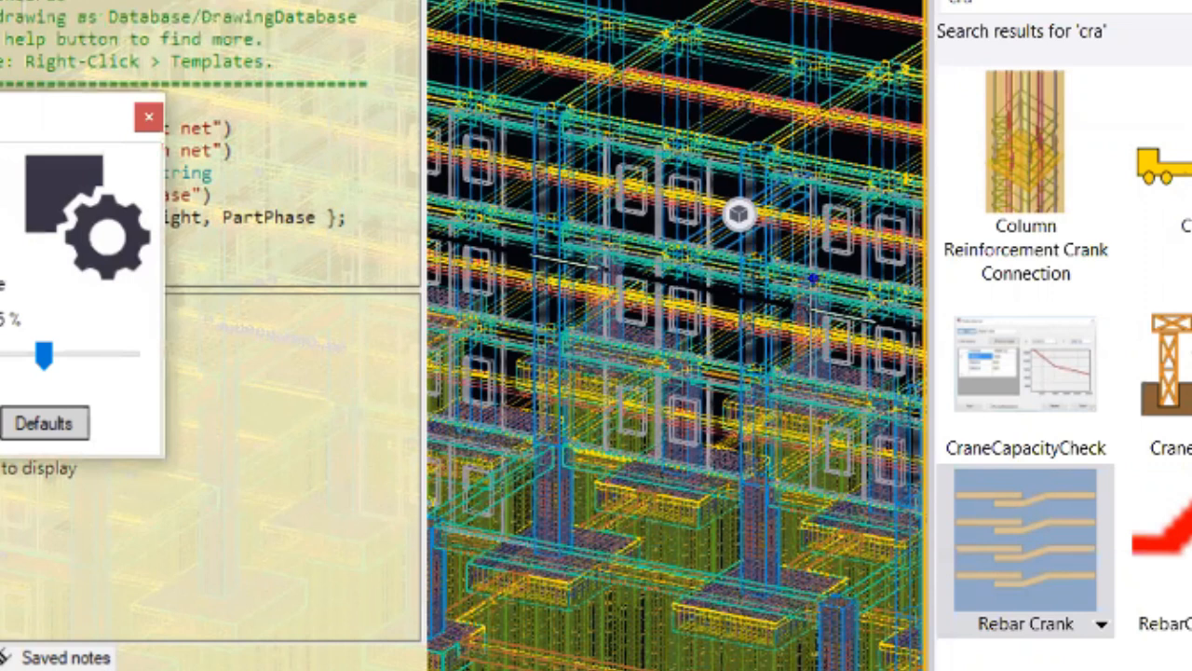
{"action": "left_click", "coordinate": [150, 118]}
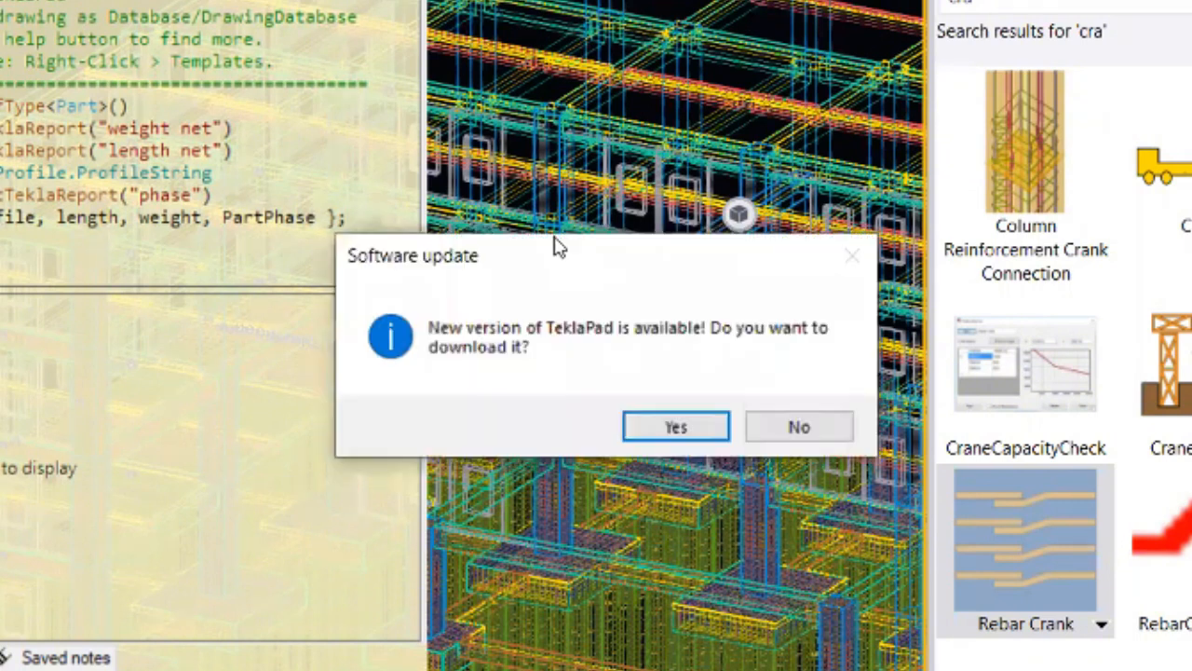
{"action": "left_click", "coordinate": [674, 429]}
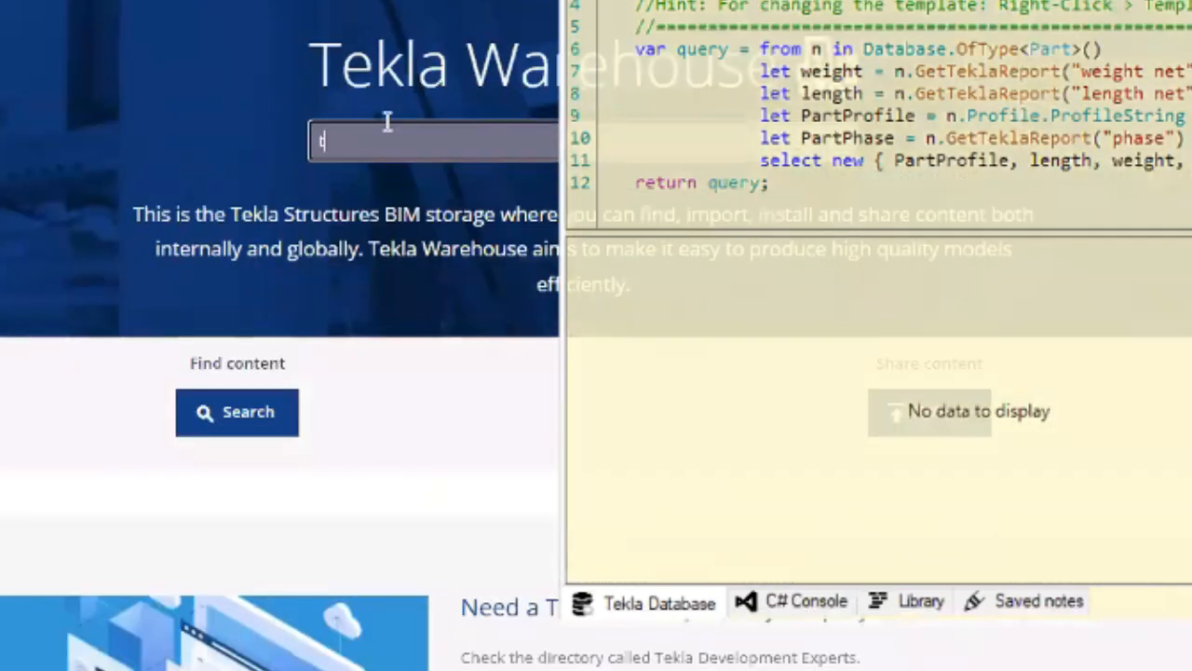
- Search Tekla Warehouse for "tekla pad", correcting the misspelled search term, and open the TeklaPad entry
{"action": "type", "text": "ekla poad"}
{"action": "key", "text": "Return"}
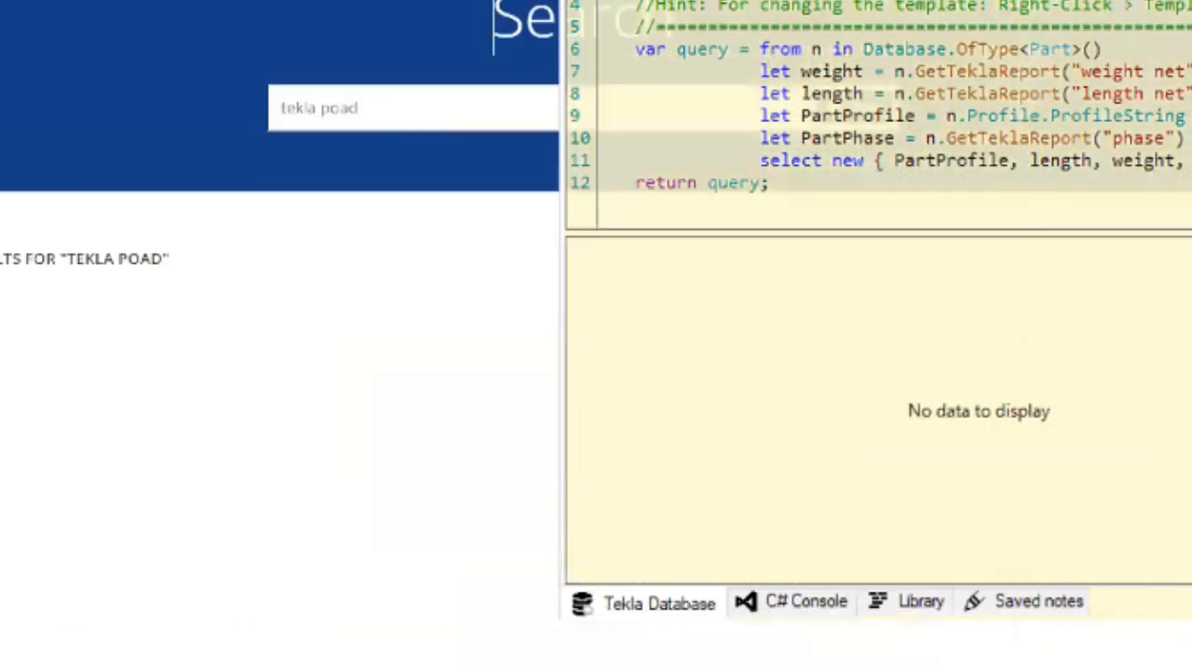
{"action": "left_click", "coordinate": [92, 128]}
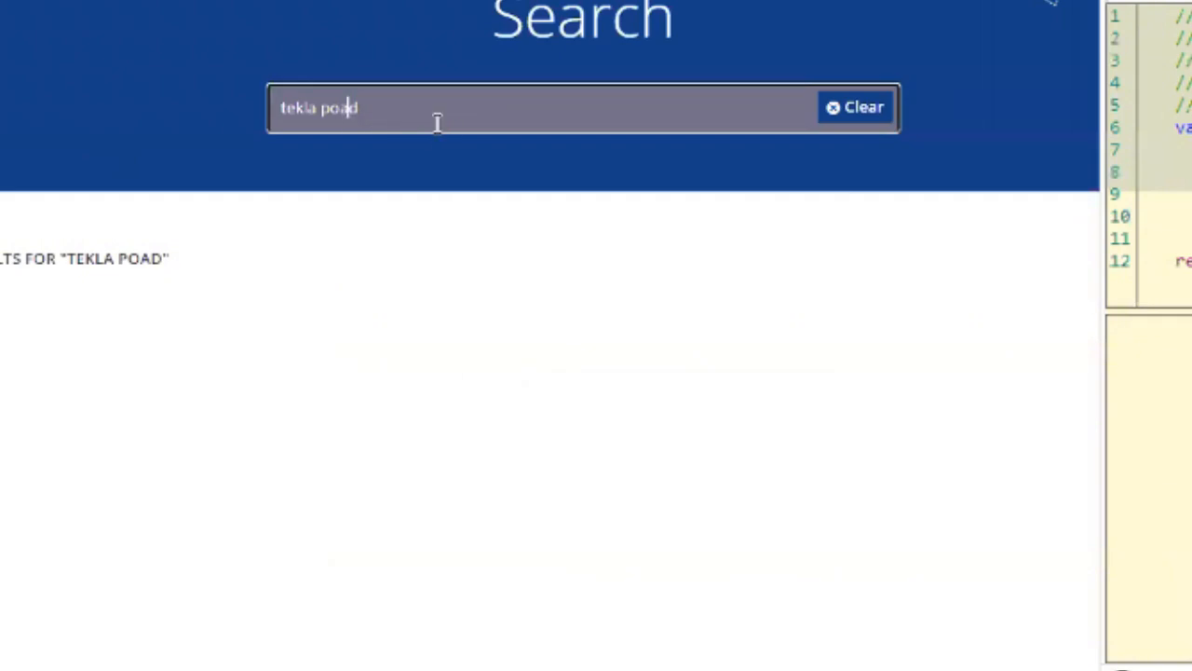
{"action": "key", "text": "Left"}
{"action": "key", "text": "BackSpace"}
{"action": "key", "text": "BackSpace"}
{"action": "type", "text": "a"}
{"action": "key", "text": "Return"}
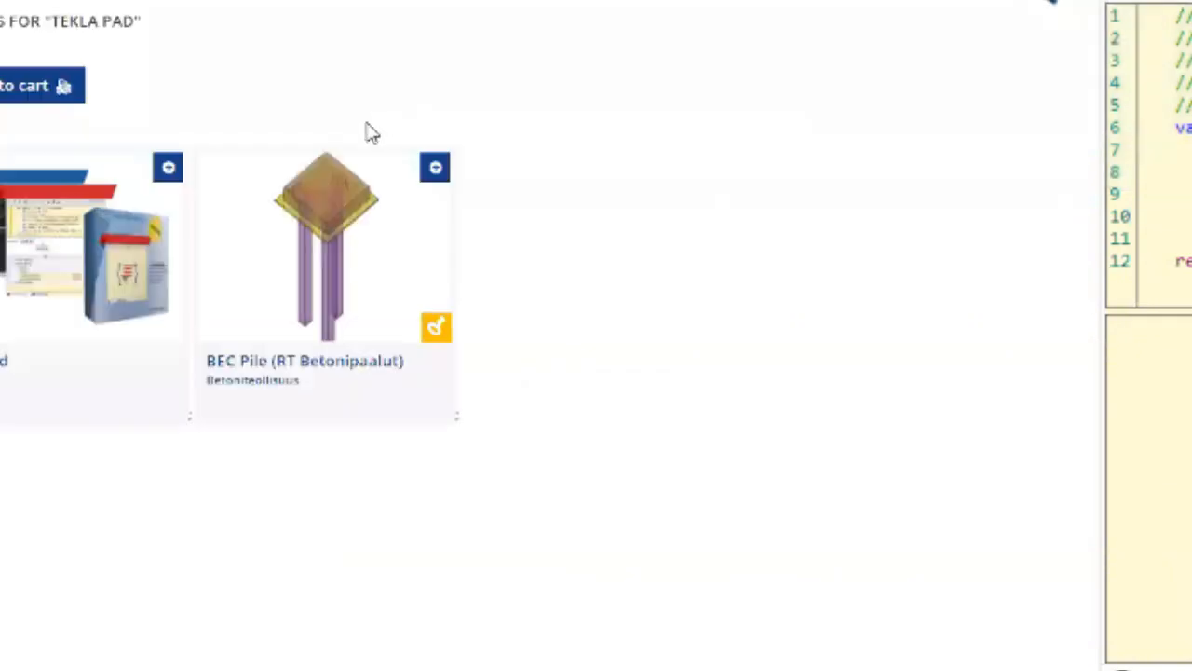
{"action": "left_click", "coordinate": [89, 252]}
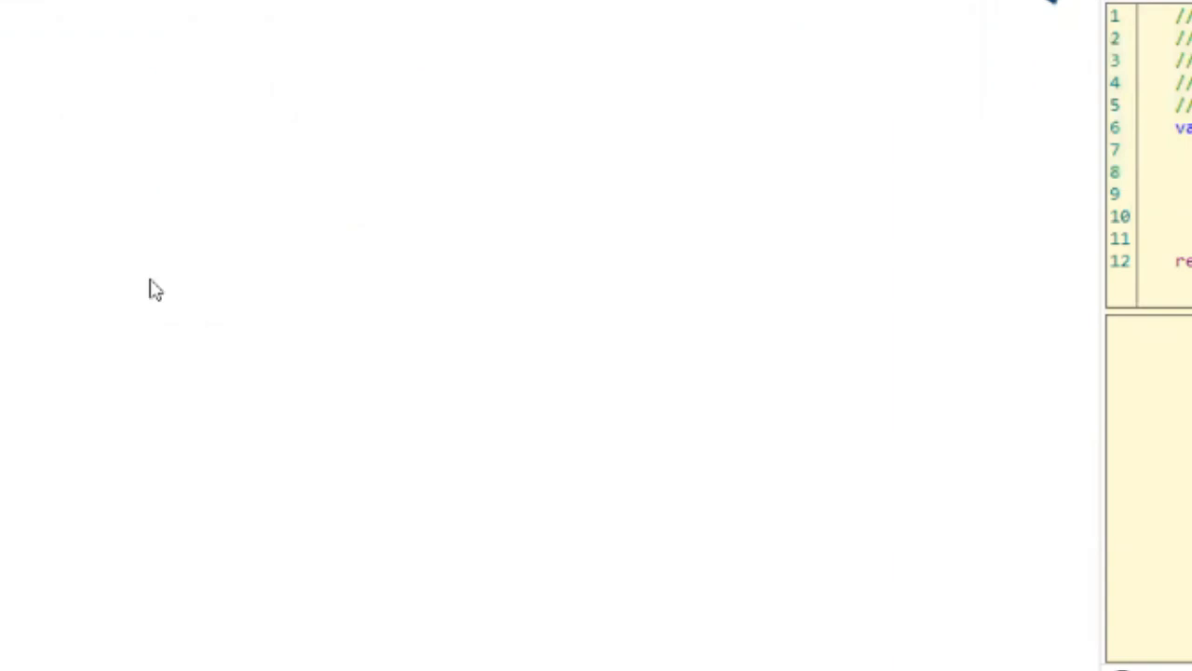
- Locate the TeklaPad application file in its folder in File Explorer
{"action": "left_click", "coordinate": [388, 187]}
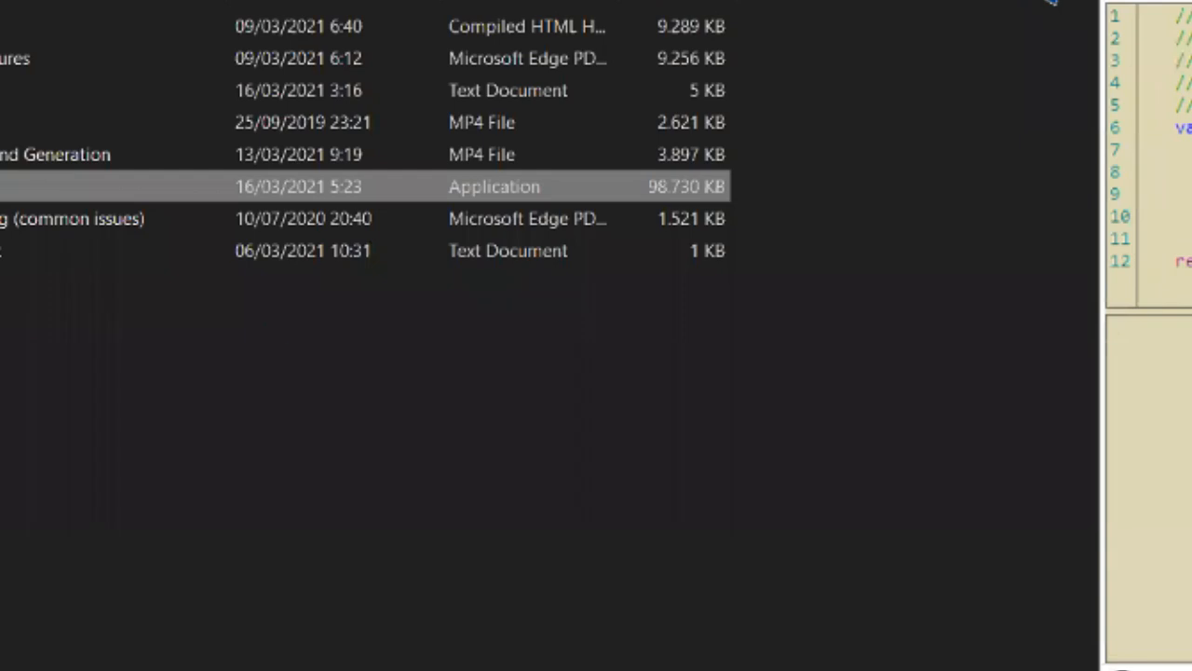
{"action": "key", "text": "alt+Up"}
{"action": "left_click", "coordinate": [220, 2]}
{"action": "left_click", "coordinate": [193, 121]}
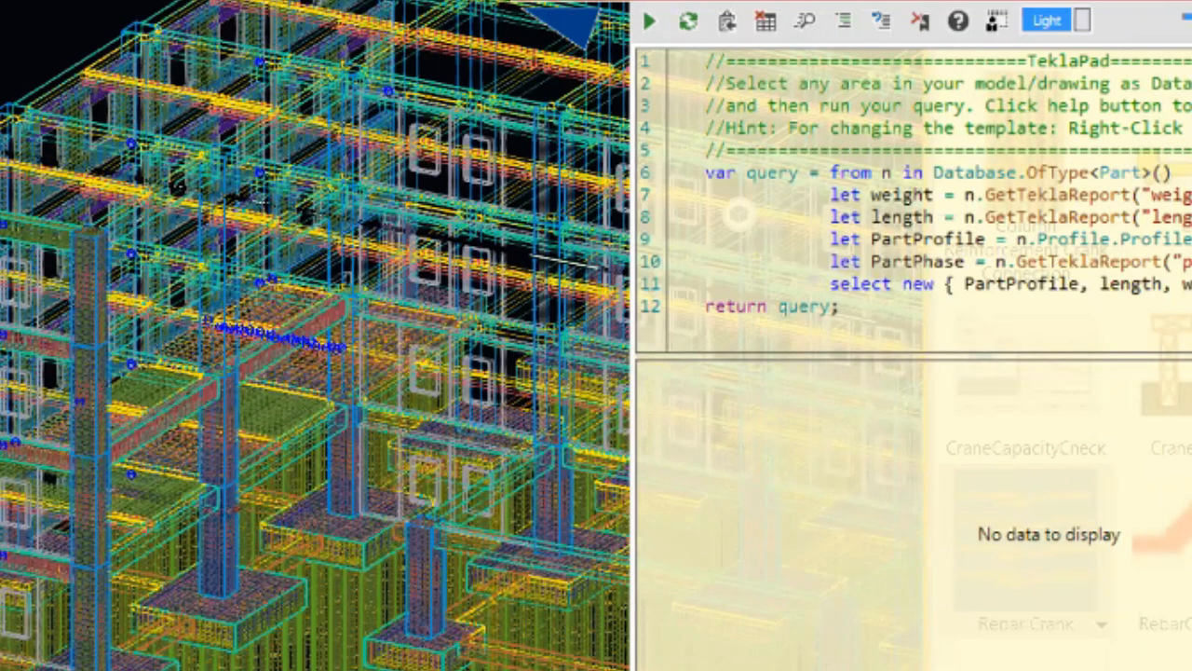
- Exit the running TeklaPad and launch it again from its application file in File Explorer
{"action": "right_click", "coordinate": [854, 1]}
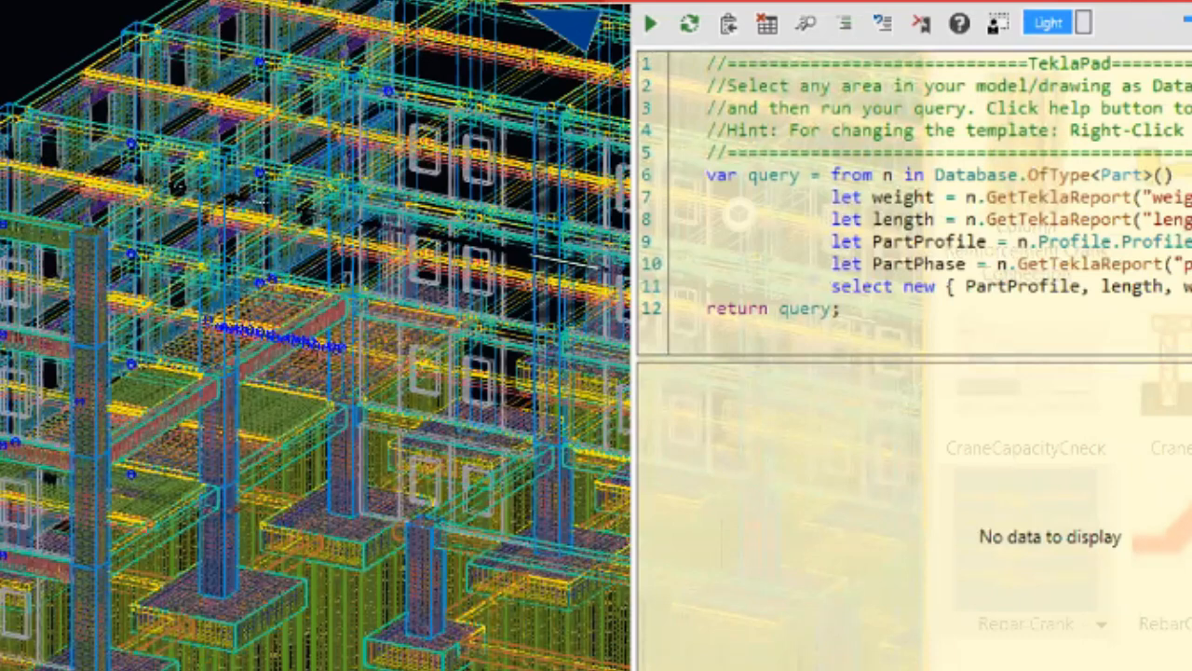
{"action": "key", "text": "alt+F4"}
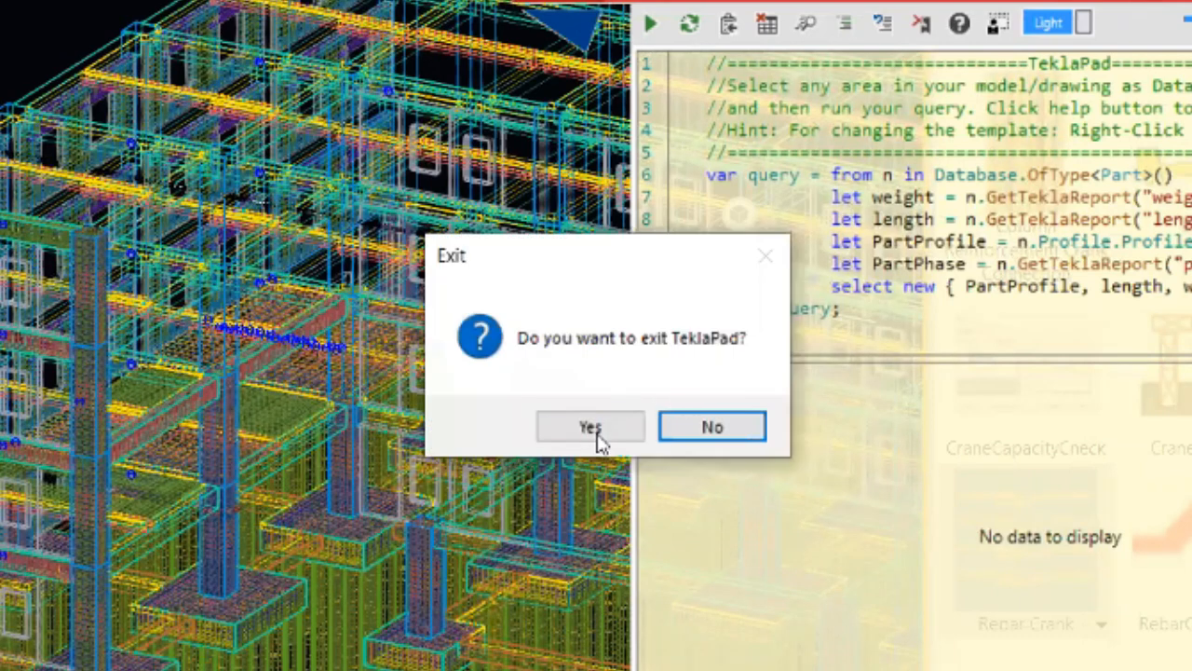
{"action": "left_click", "coordinate": [596, 434]}
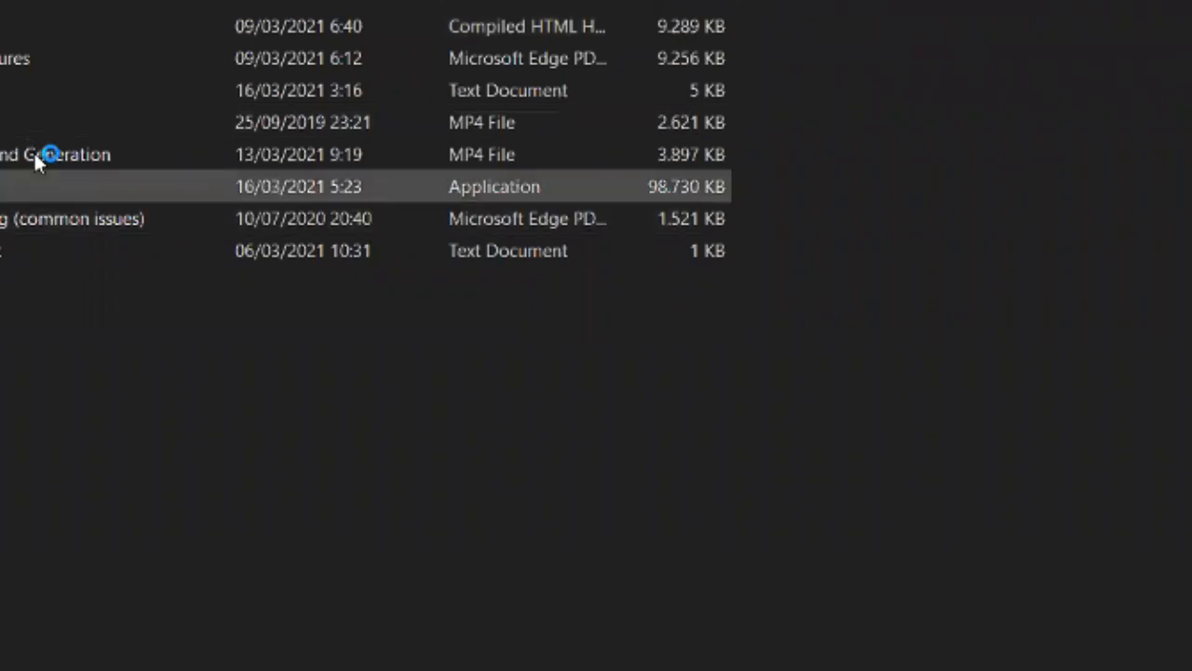
{"action": "double_click", "coordinate": [10, 186]}
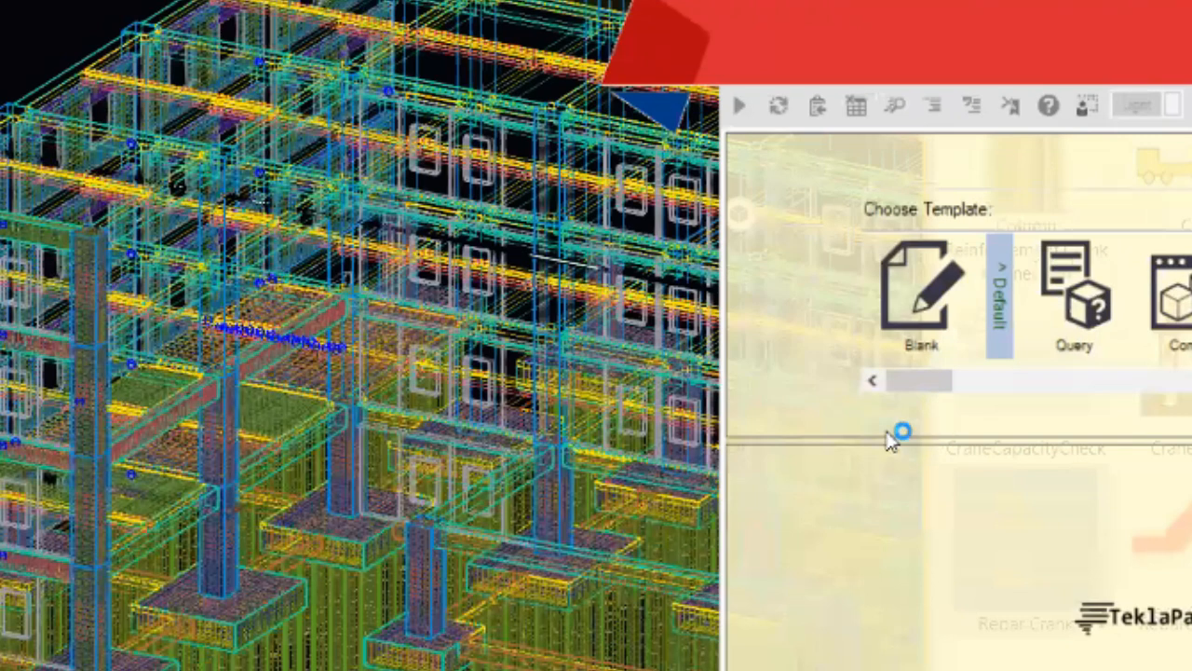
- Browse the model templates, compare BBS (Part) with BBS (Cast Unit), and load the BBS (Part) template
{"action": "left_click", "coordinate": [1165, 337]}
{"action": "left_click_drag", "start_coordinate": [937, 376], "coordinate": [980, 376]}
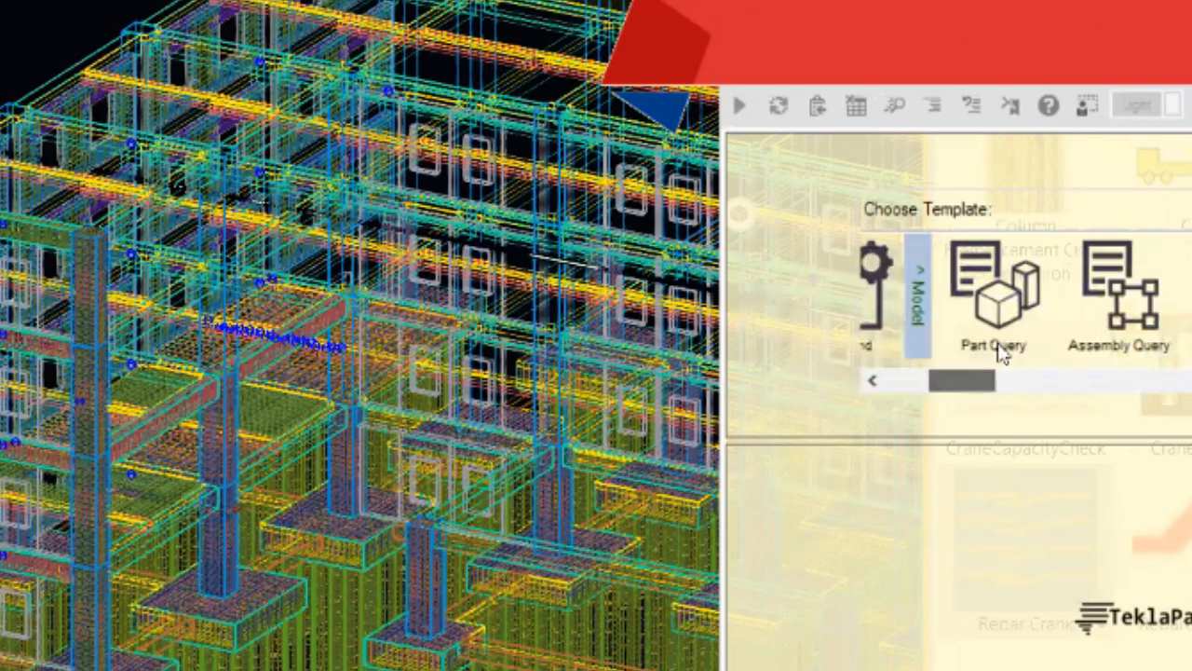
{"action": "left_click", "coordinate": [1025, 379]}
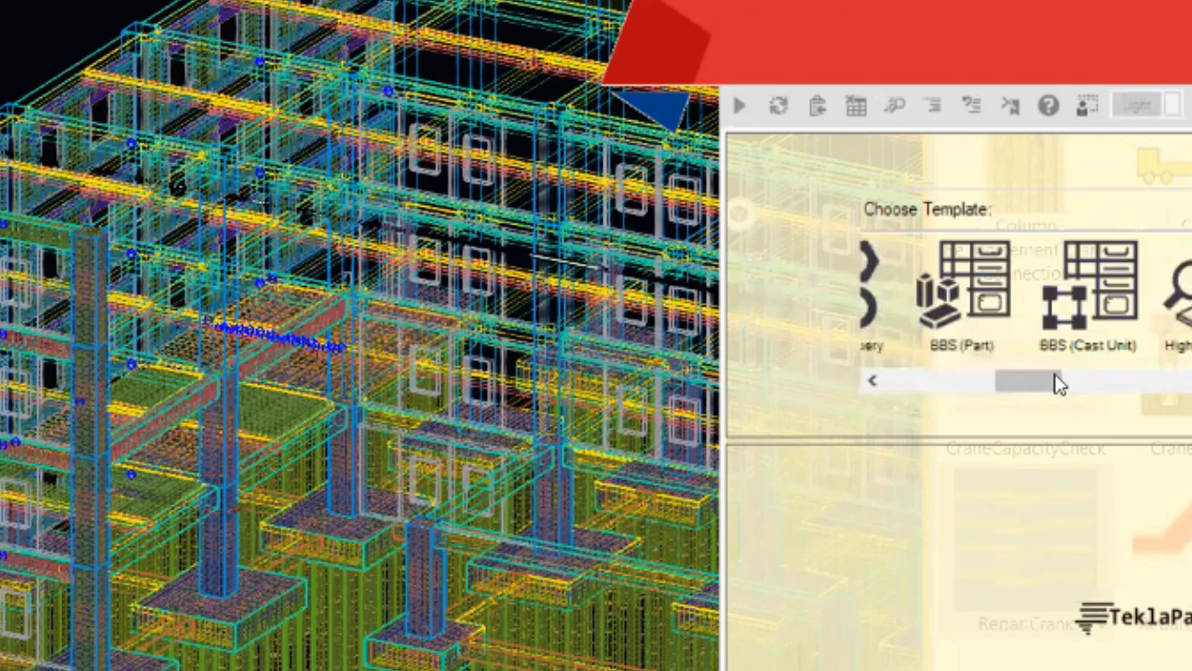
{"action": "mouse_move", "coordinate": [979, 383]}
{"action": "left_mouse_down"}
{"action": "mouse_move", "coordinate": [1011, 380]}
{"action": "mouse_move", "coordinate": [998, 378]}
{"action": "left_mouse_up"}
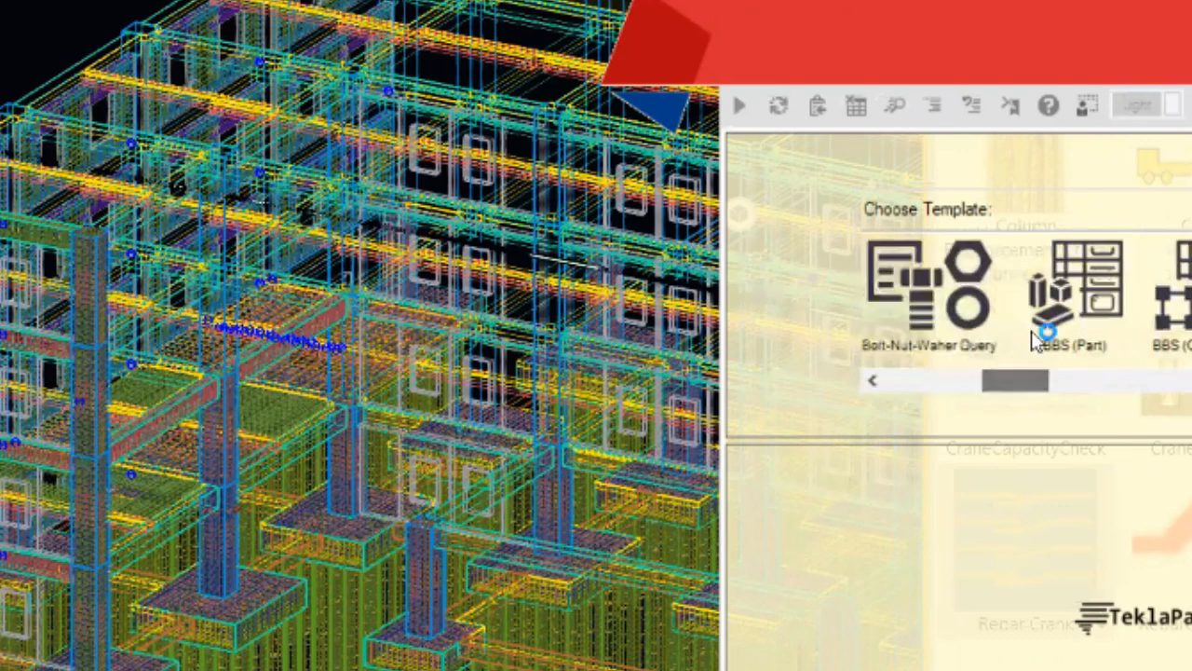
{"action": "mouse_move", "coordinate": [1179, 334]}
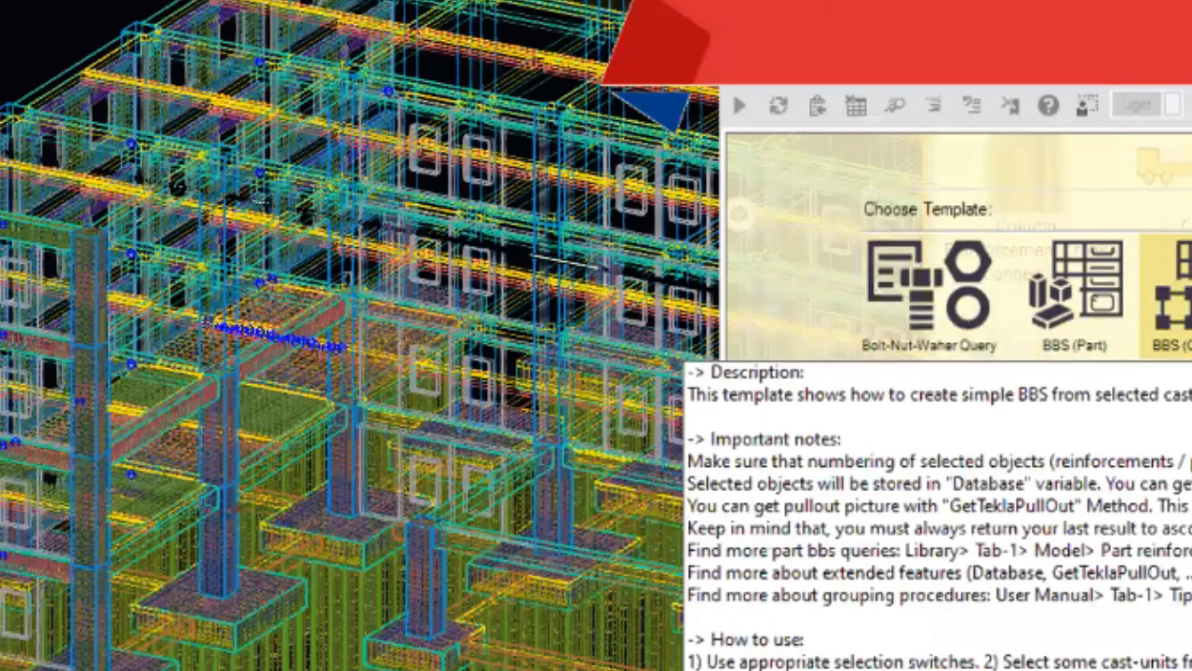
{"action": "left_click_drag", "start_coordinate": [1186, 43], "coordinate": [1156, 0]}
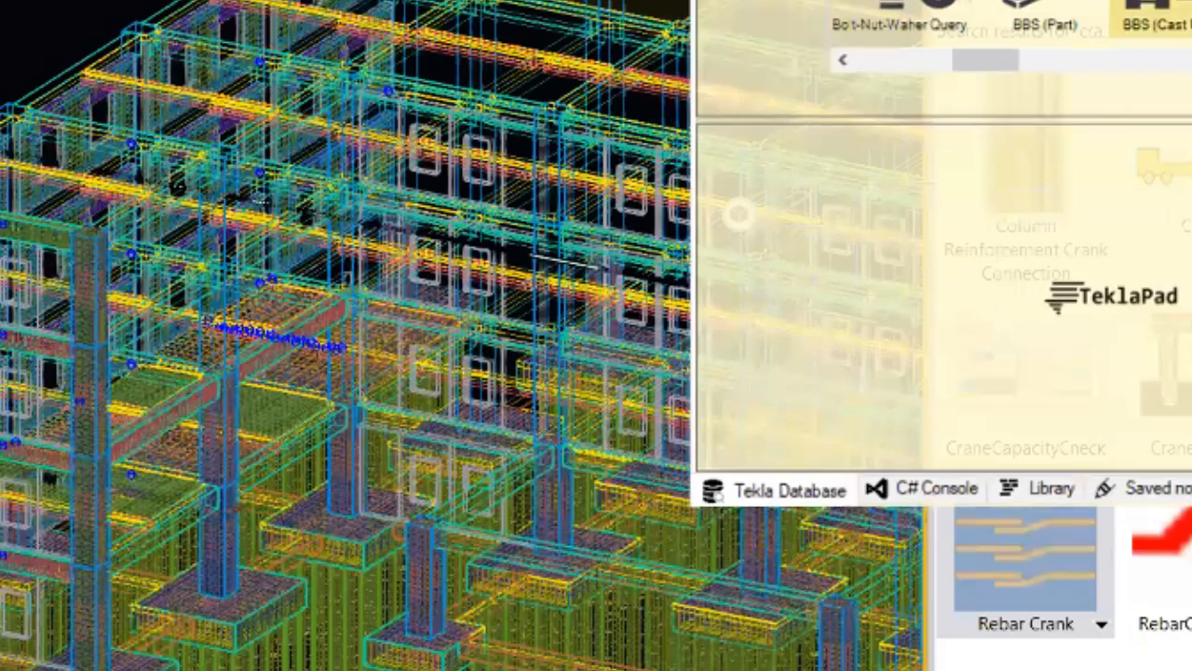
{"action": "mouse_move", "coordinate": [1153, 7]}
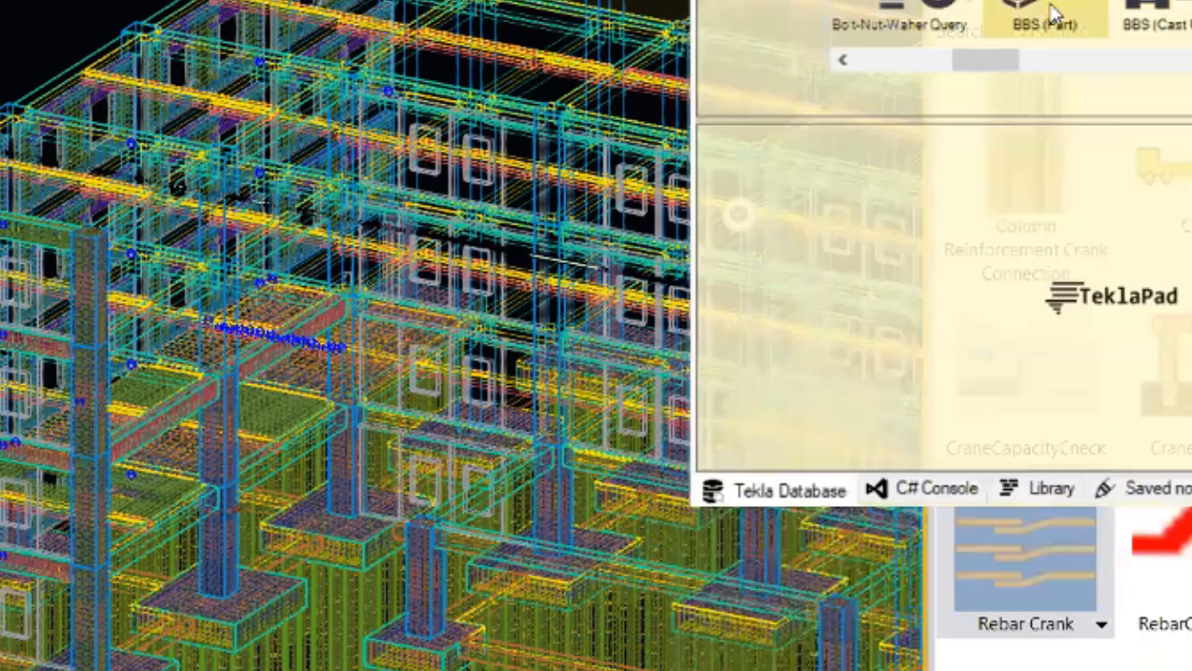
{"action": "mouse_move", "coordinate": [1048, 12]}
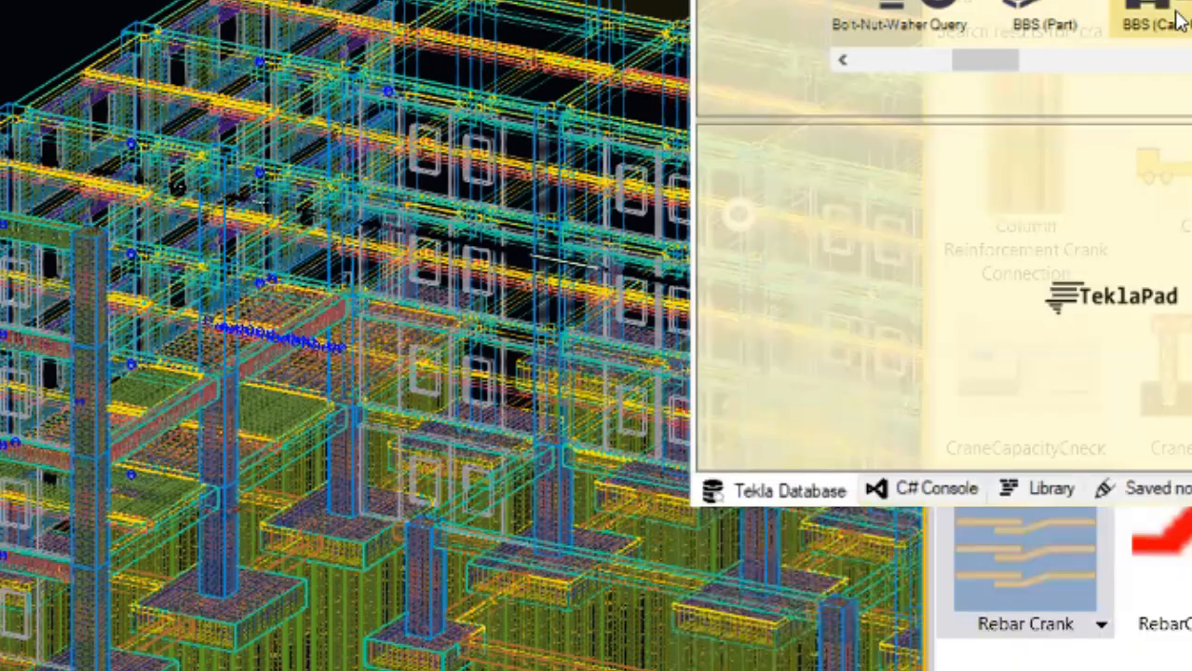
{"action": "mouse_move", "coordinate": [1181, 22]}
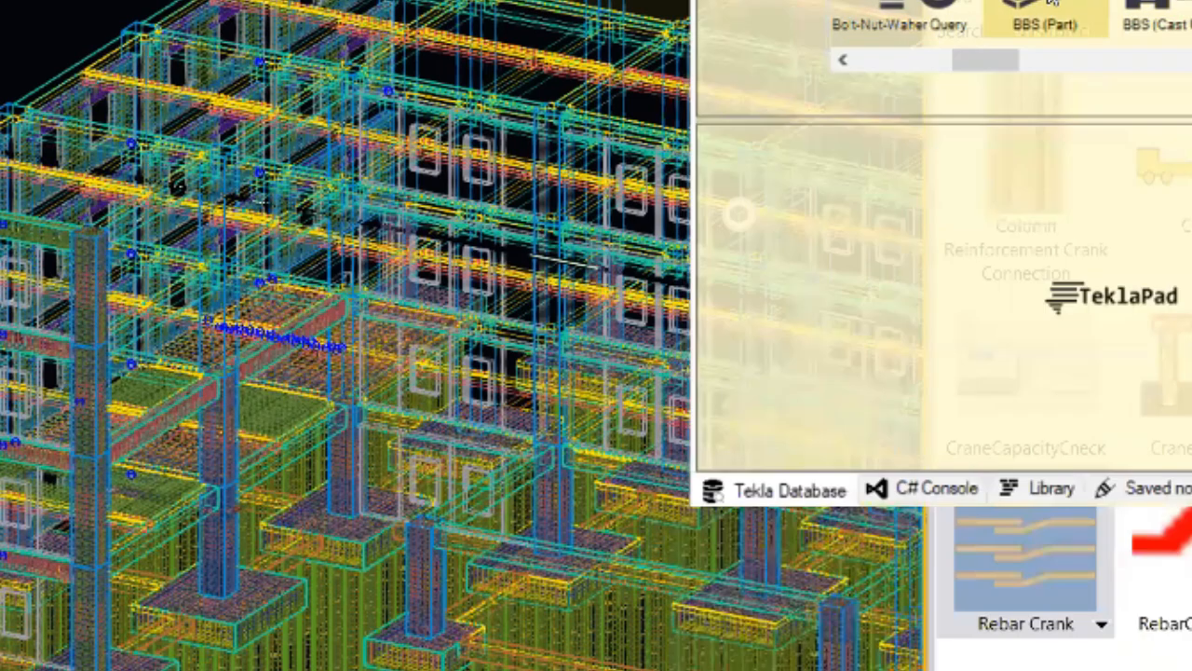
- Select the precast column at the building's upper corner, where the top edge beam meets it
{"action": "scroll", "coordinate": [131, 421], "scroll_direction": "up", "scroll_amount": 3}
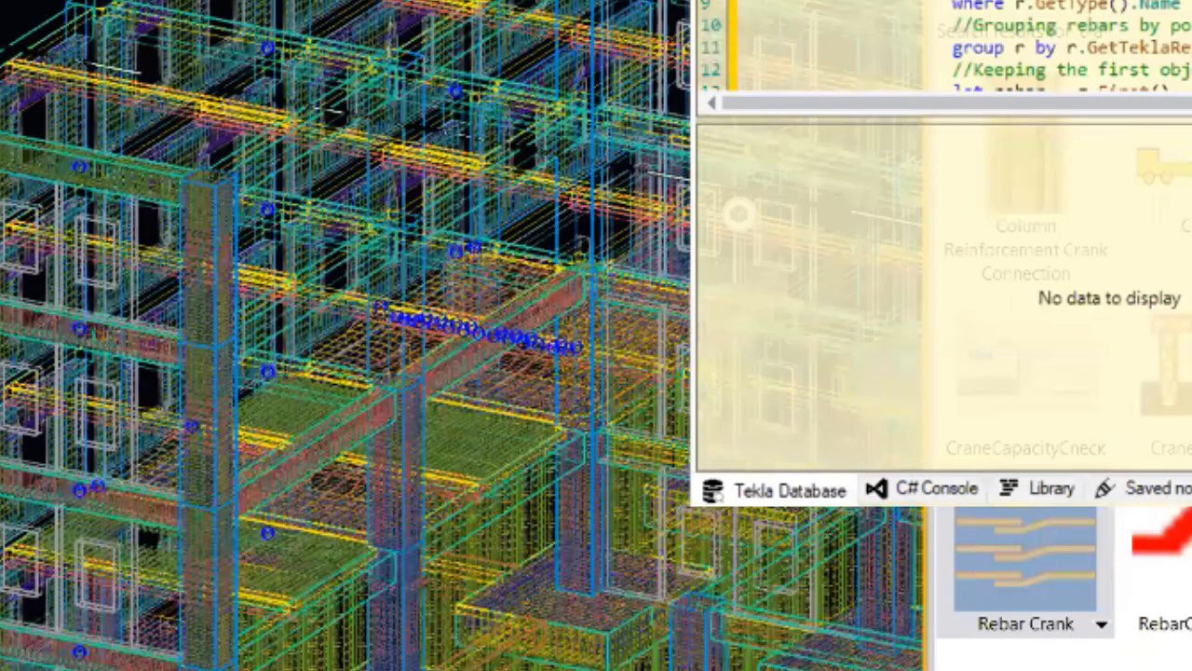
{"action": "scroll", "coordinate": [94, 181], "scroll_direction": "up", "scroll_amount": 3}
{"action": "scroll", "coordinate": [172, 220], "scroll_direction": "down", "scroll_amount": 5}
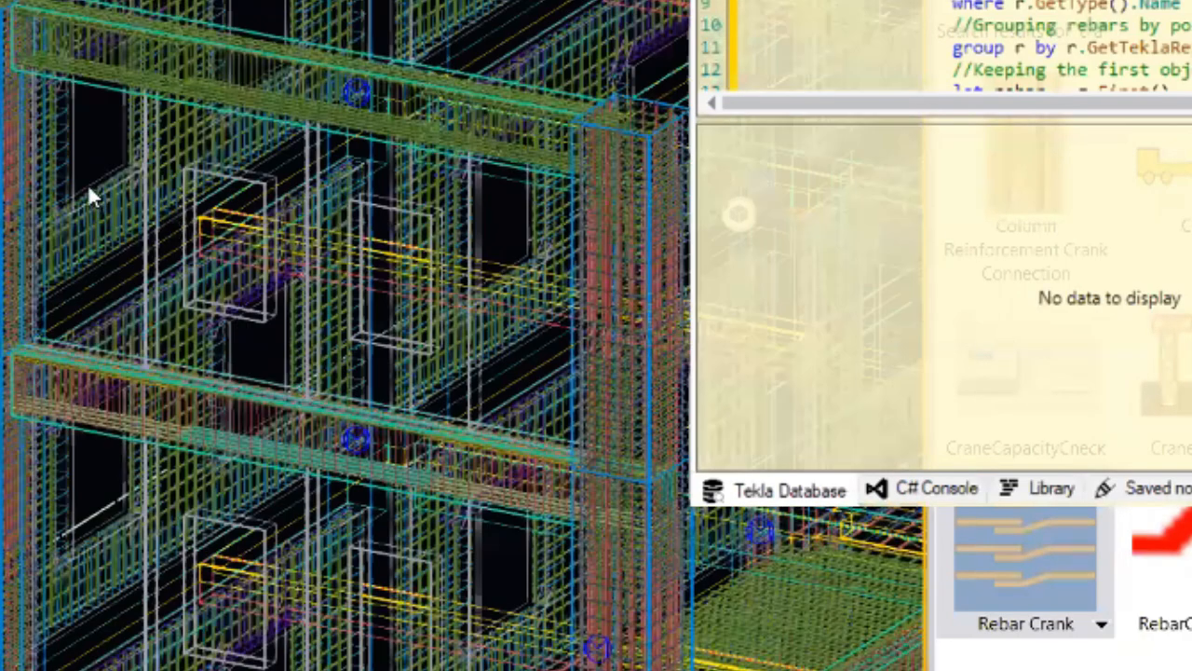
{"action": "middle_click_drag", "start_coordinate": [13, 198], "coordinate": [891, 348], "text": "ctrl"}
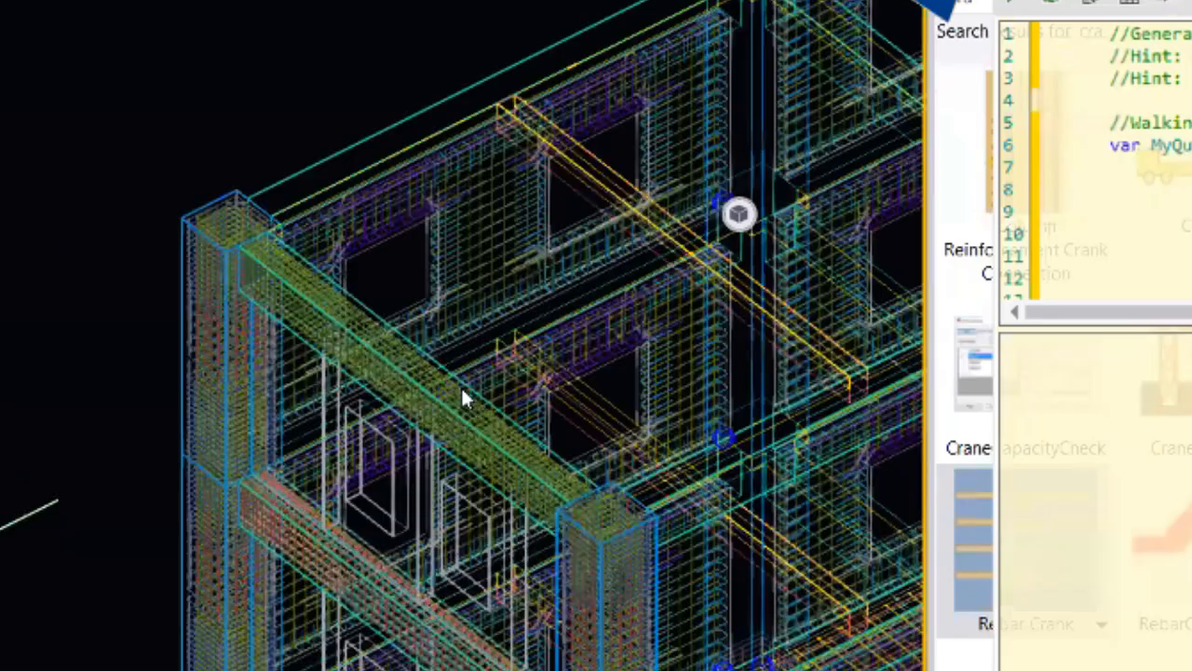
{"action": "scroll", "coordinate": [223, 124], "scroll_direction": "up", "scroll_amount": 4}
{"action": "scroll", "coordinate": [422, 454], "scroll_direction": "down", "scroll_amount": 4}
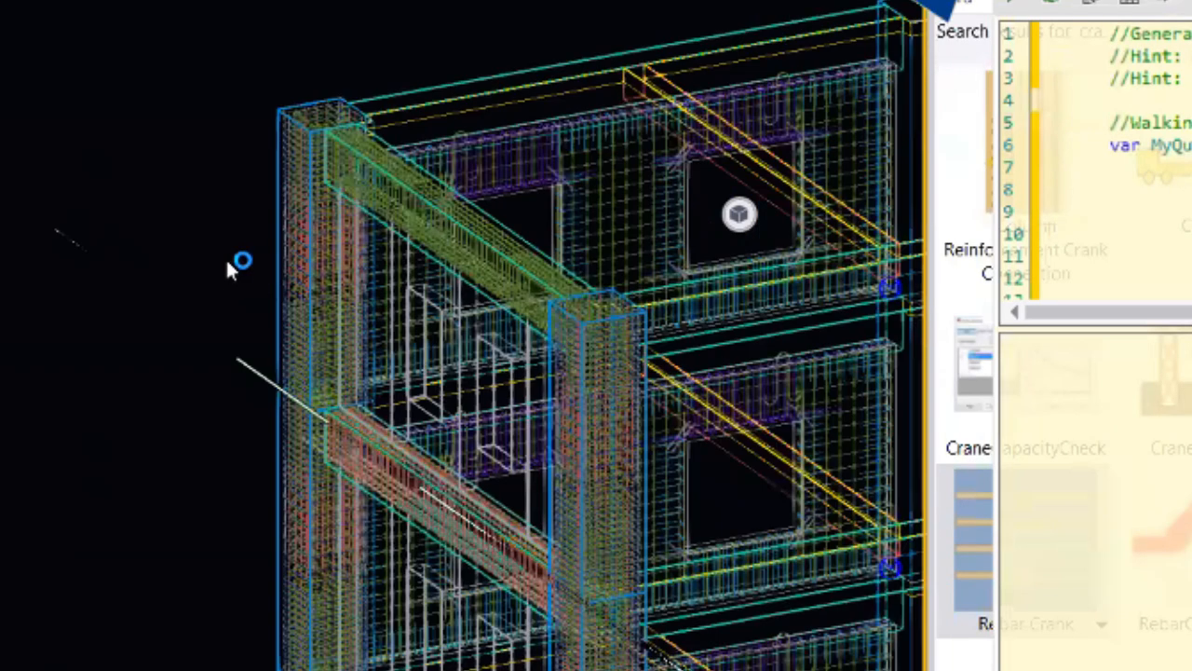
{"action": "scroll", "coordinate": [238, 260], "scroll_direction": "up", "scroll_amount": 3}
{"action": "middle_click_drag", "start_coordinate": [380, 259], "coordinate": [484, 259], "text": "ctrl"}
{"action": "scroll", "coordinate": [464, 335], "scroll_direction": "up", "scroll_amount": 3}
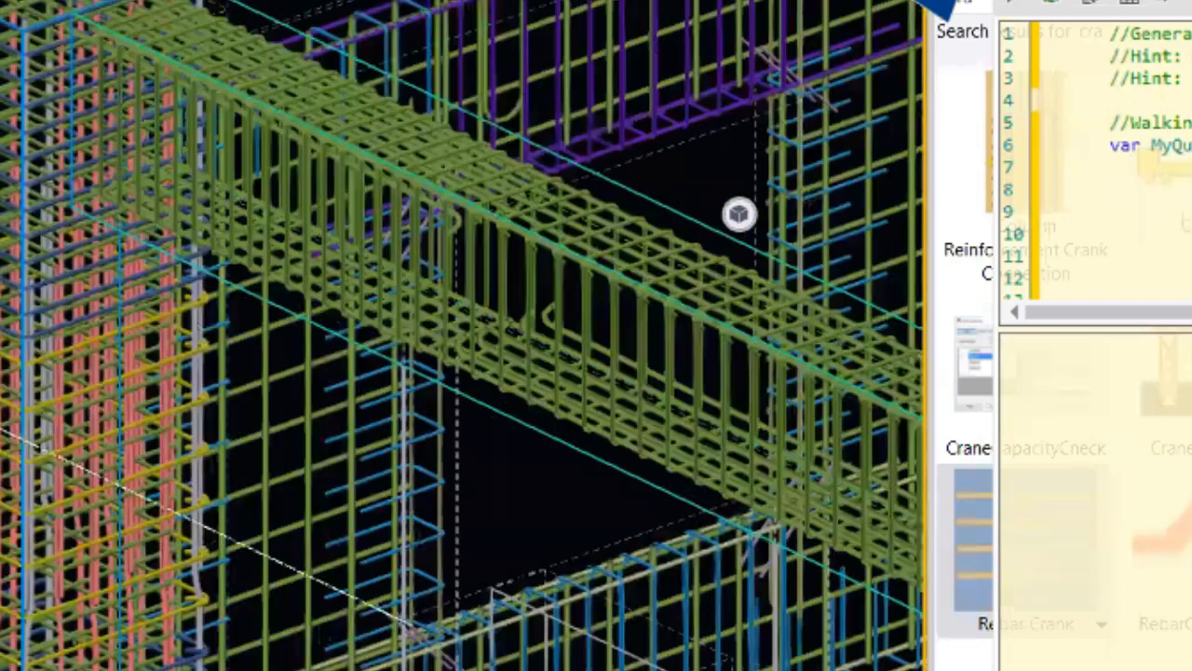
{"action": "scroll", "coordinate": [74, 15], "scroll_direction": "down", "scroll_amount": 2}
{"action": "scroll", "coordinate": [42, 9], "scroll_direction": "down", "scroll_amount": 2}
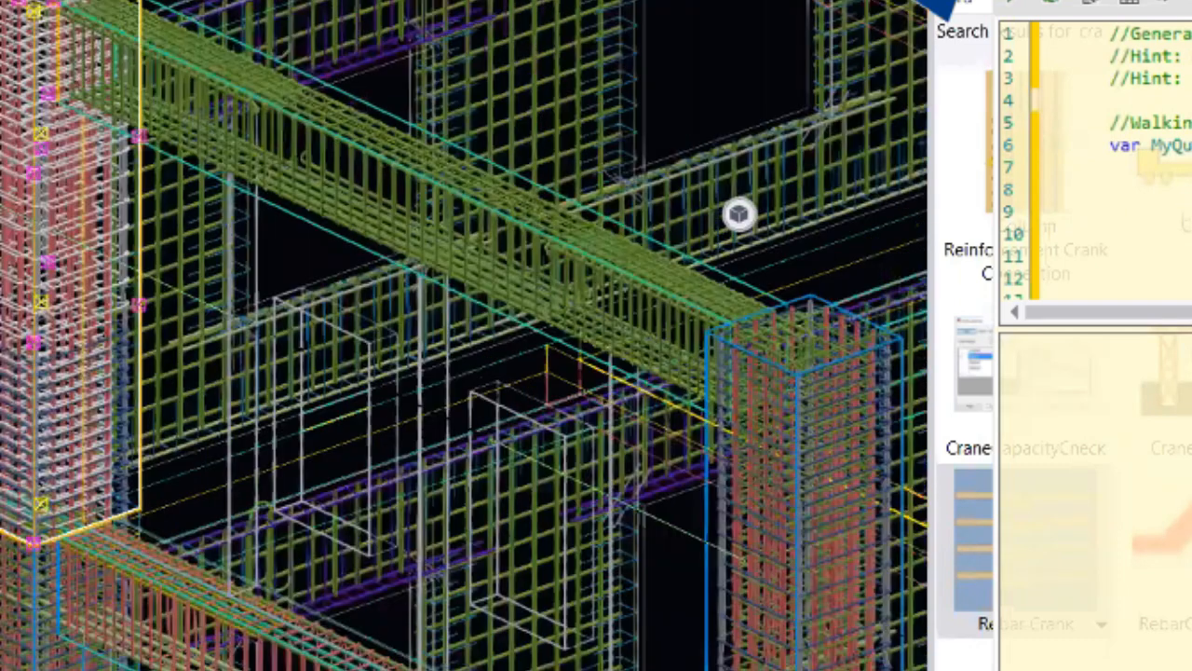
- Run the BBS (Part) query on the corner column and acknowledge the numbering warning
{"action": "scroll", "coordinate": [38, 11], "scroll_direction": "up", "scroll_amount": 3}
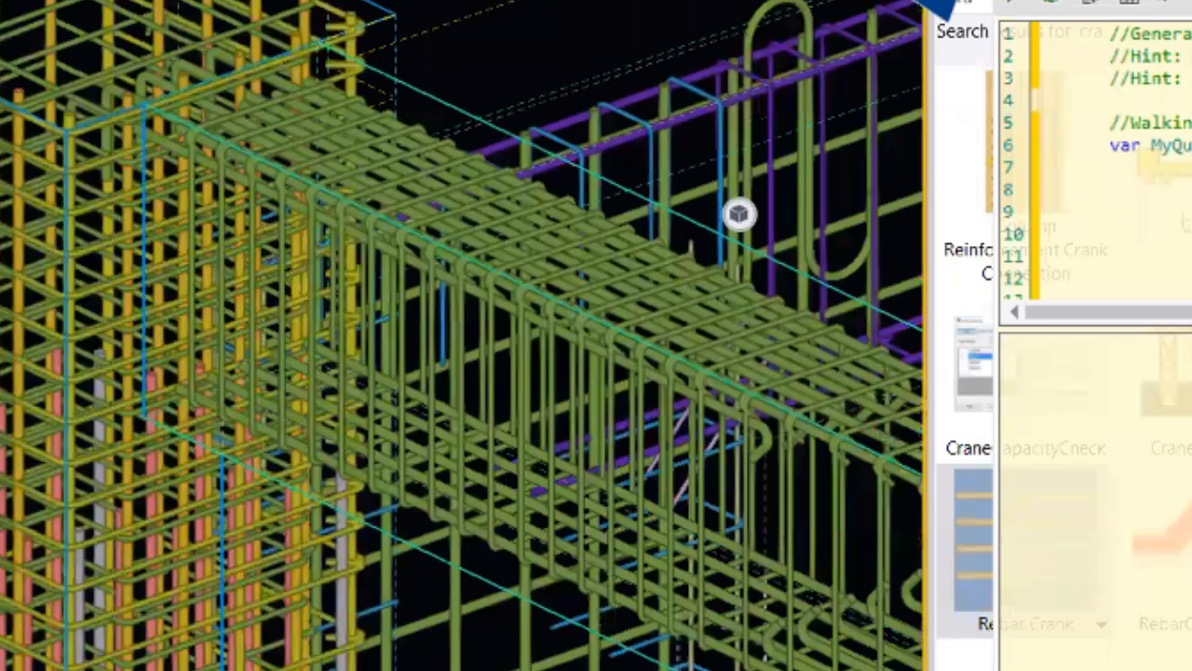
{"action": "scroll", "coordinate": [7, 42], "scroll_direction": "down", "scroll_amount": 1}
{"action": "left_click_drag", "start_coordinate": [1108, 2], "coordinate": [514, 2]}
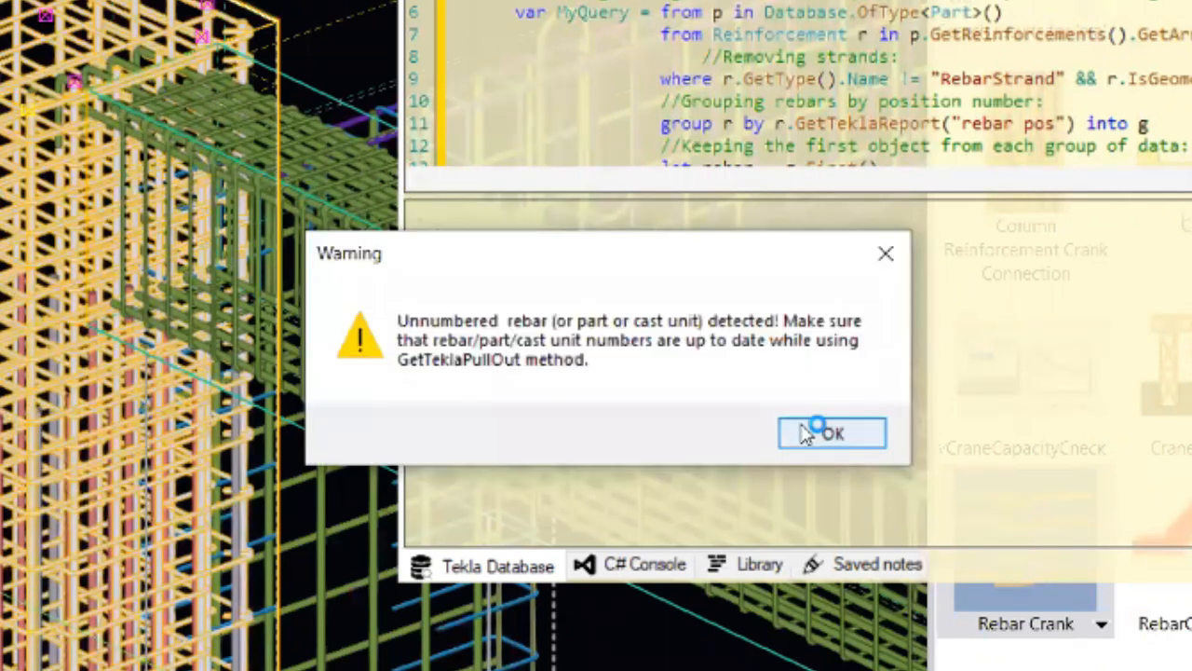
{"action": "left_click", "coordinate": [807, 434]}
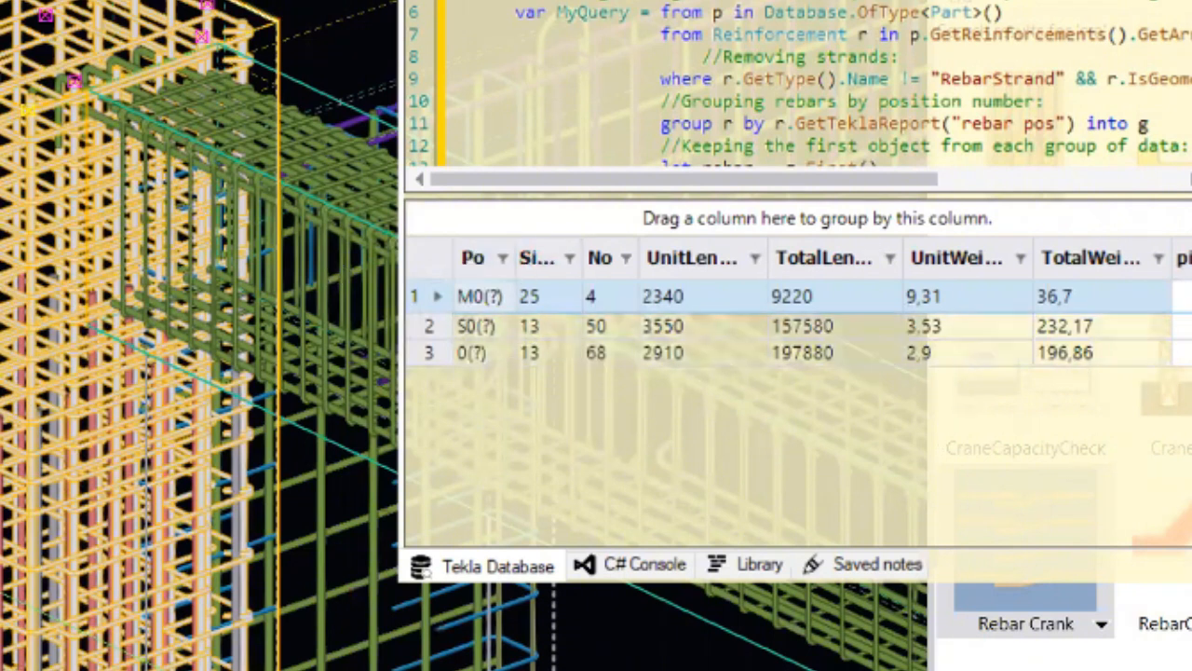
- Move the query window aside, clear the selection, and run numbering on the model
{"action": "left_click_drag", "start_coordinate": [447, 1], "coordinate": [906, 31]}
{"action": "left_click", "coordinate": [715, 239]}
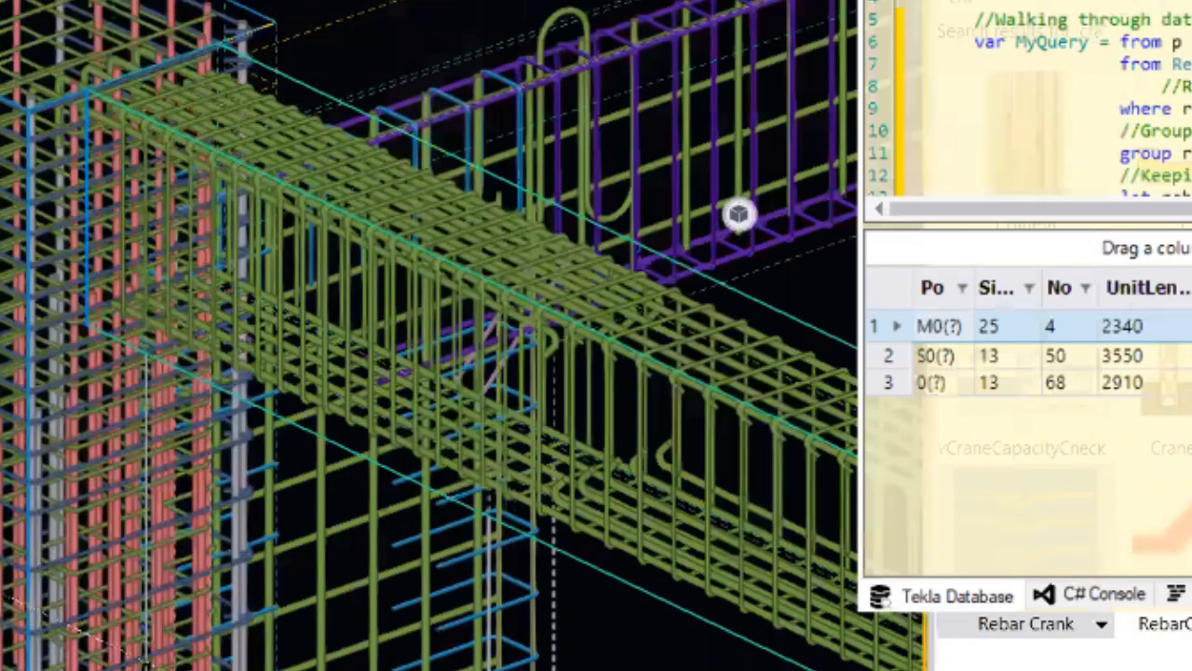
{"action": "left_click", "coordinate": [132, 3]}
{"action": "left_click", "coordinate": [136, 22]}
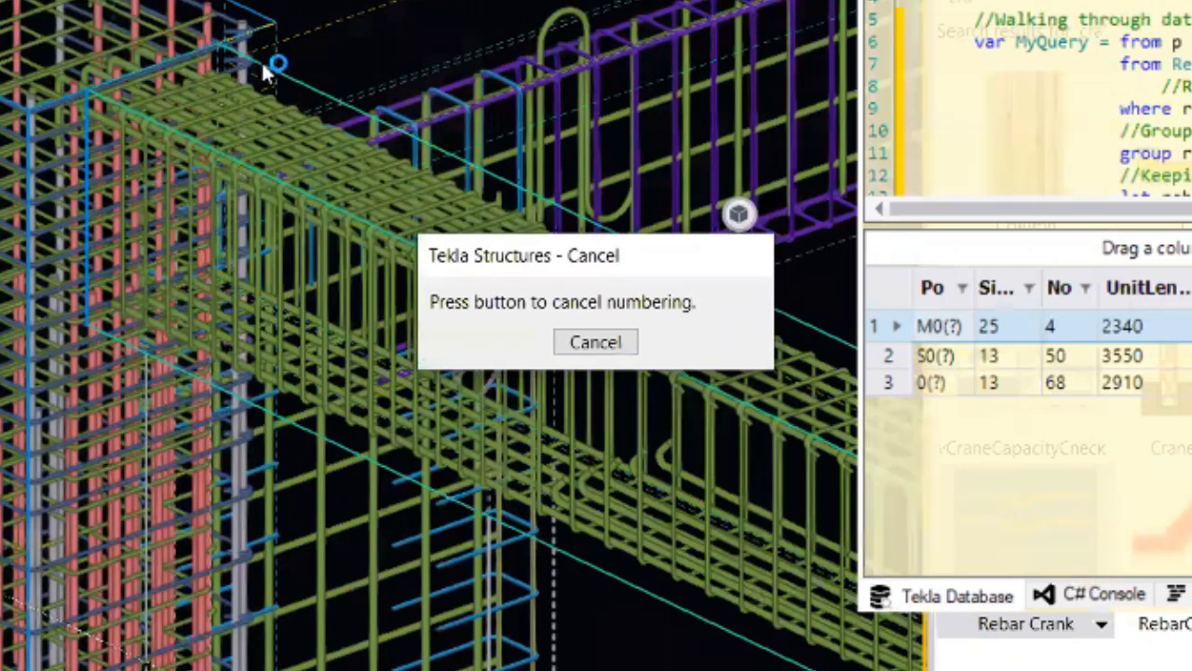
- Select the numbered corner column again and rerun the BBS (Part) query on it
{"action": "scroll", "coordinate": [429, 335], "scroll_direction": "up", "scroll_amount": 1}
{"action": "scroll", "coordinate": [60, 177], "scroll_direction": "up", "scroll_amount": 1}
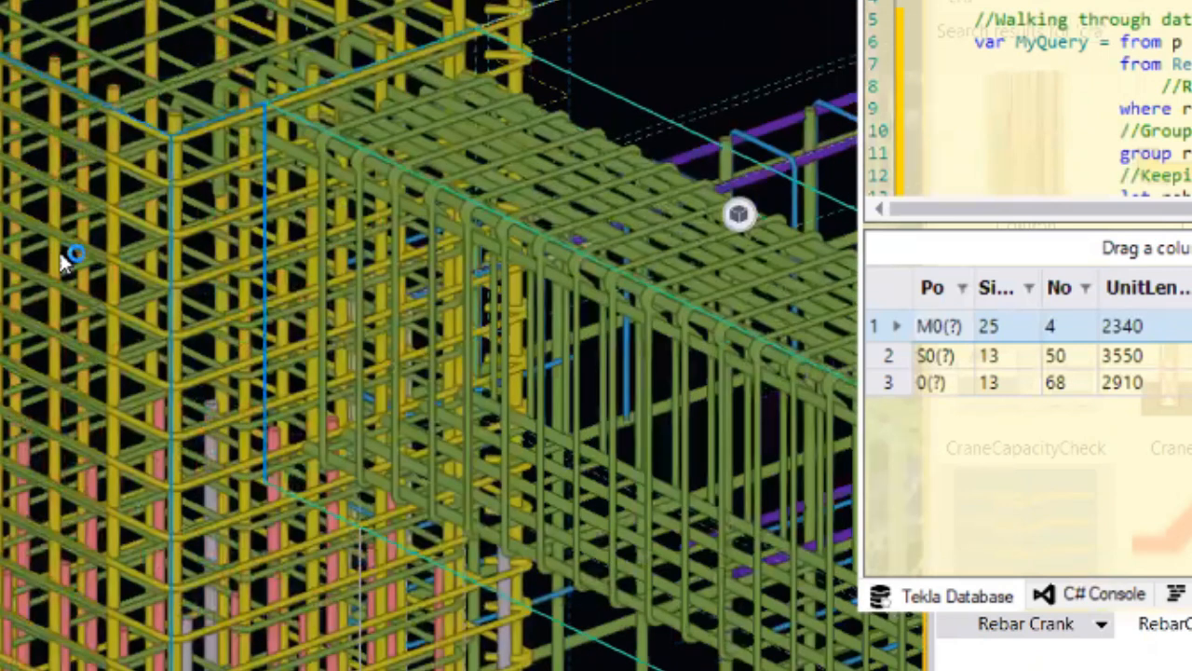
{"action": "left_click_drag", "start_coordinate": [112, 245], "coordinate": [0, 74]}
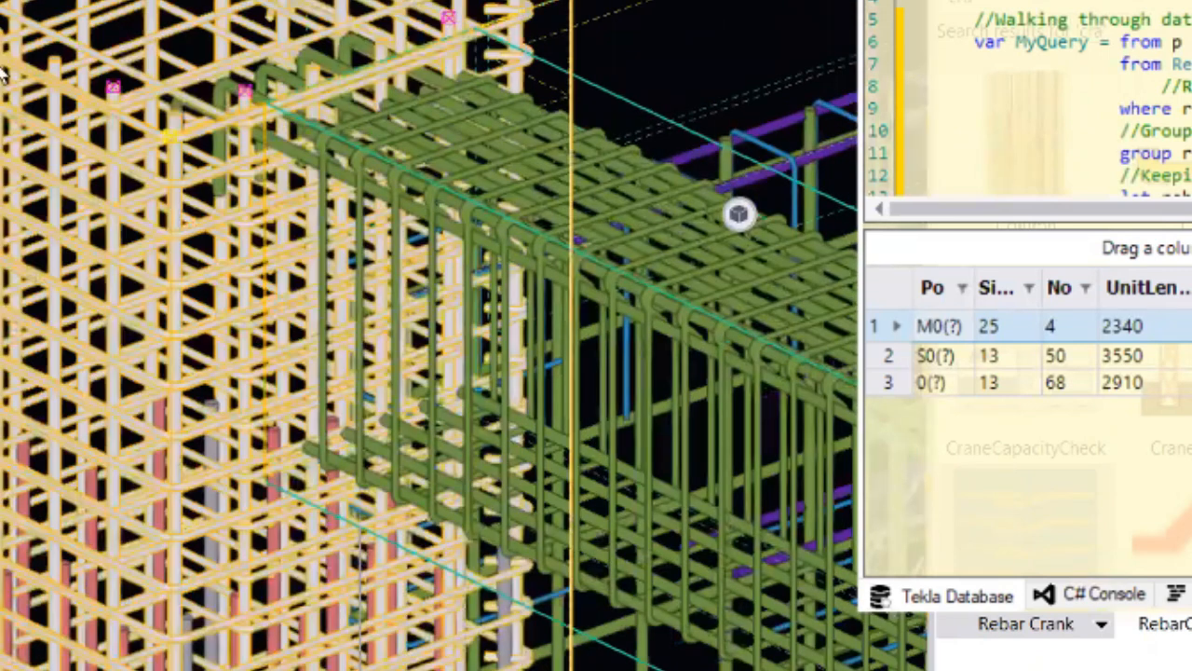
{"action": "scroll", "coordinate": [6, 35], "scroll_direction": "down", "scroll_amount": 2}
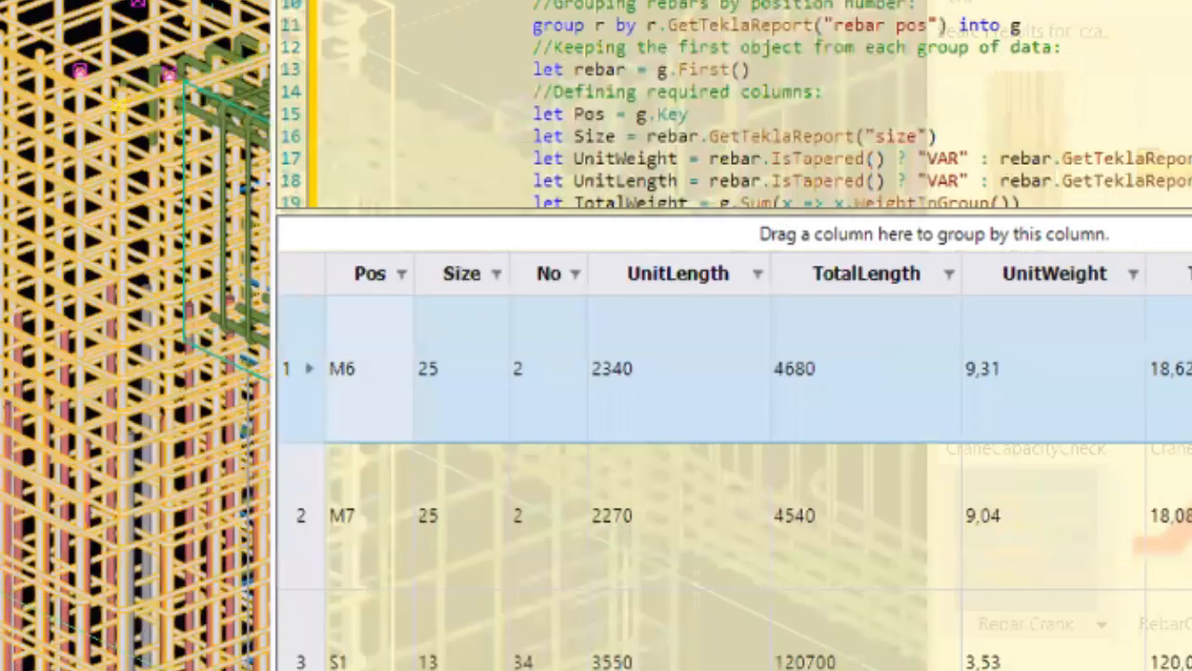
- Look through the column's bar schedule rows and enlarge the query window to show the bar shape pictures
{"action": "scroll", "coordinate": [734, 485], "scroll_direction": "down", "scroll_amount": 5}
{"action": "scroll", "coordinate": [734, 485], "scroll_direction": "up", "scroll_amount": 5}
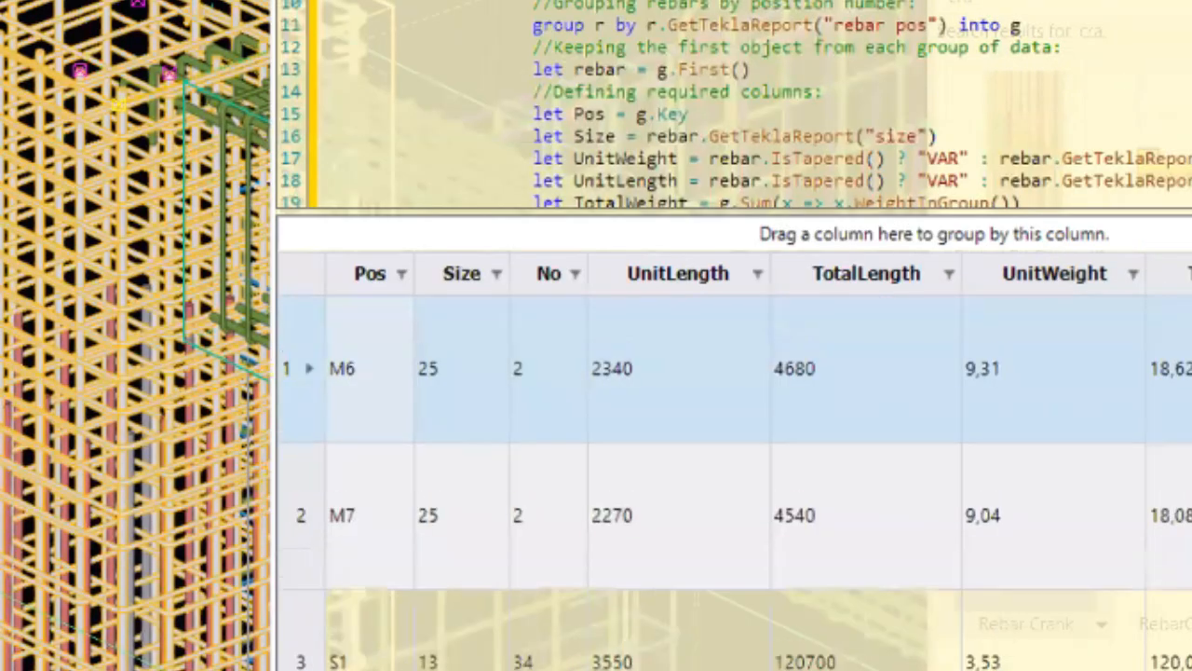
{"action": "scroll", "coordinate": [679, 418], "scroll_direction": "down", "scroll_amount": 5}
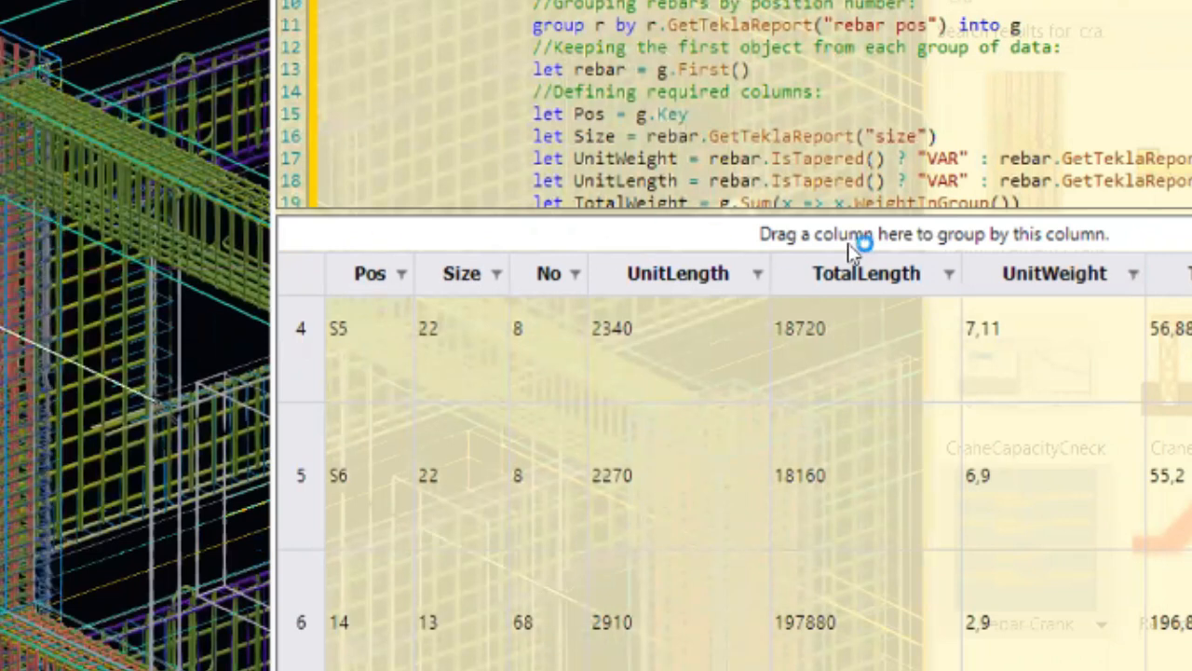
{"action": "left_click", "coordinate": [946, 307]}
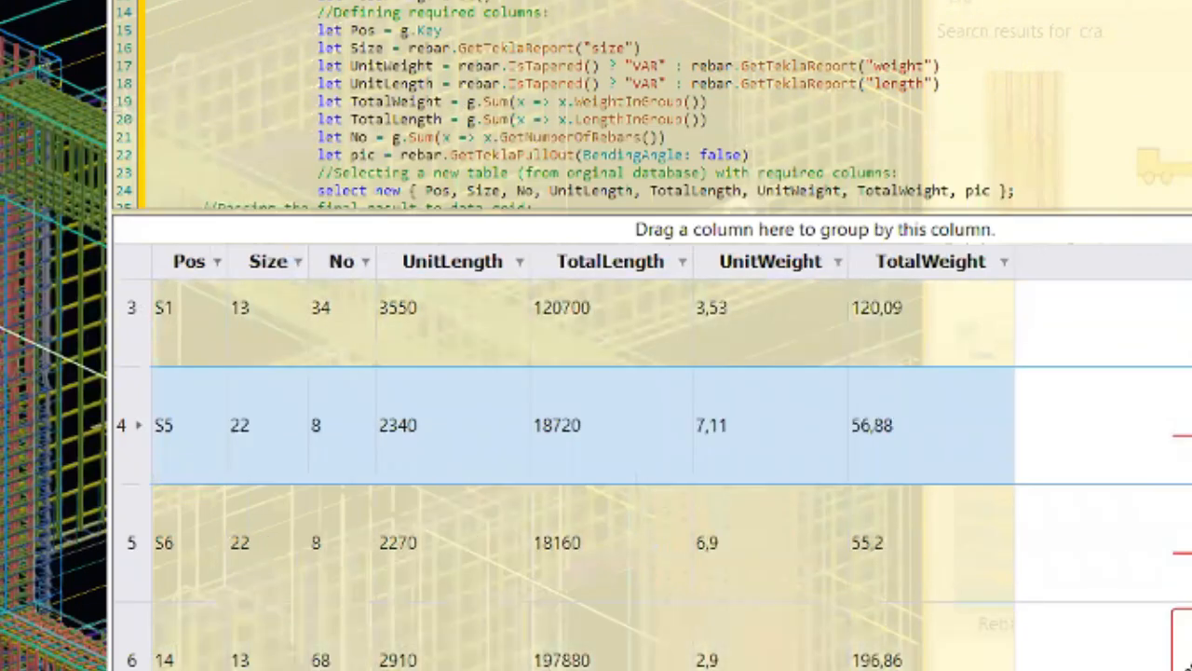
{"action": "scroll", "coordinate": [795, 399], "scroll_direction": "up", "scroll_amount": 1}
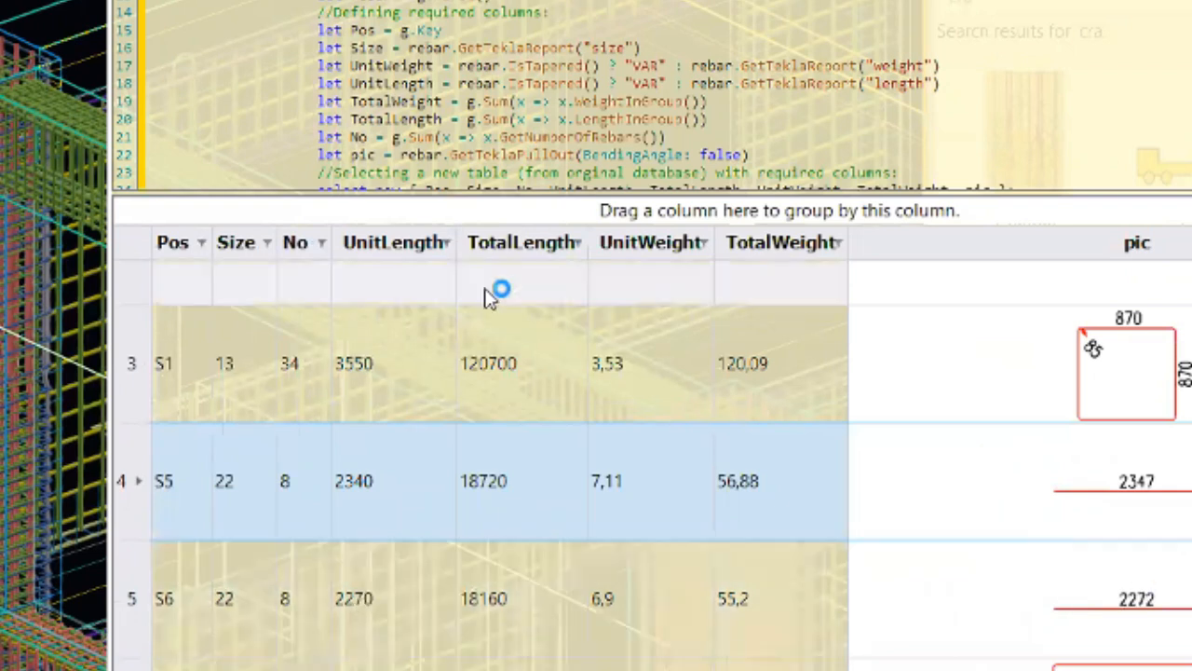
- Start exporting the bar bending schedule to Excel and browse the Backup Plus (E:) drive for a save folder
{"action": "right_click", "coordinate": [654, 358]}
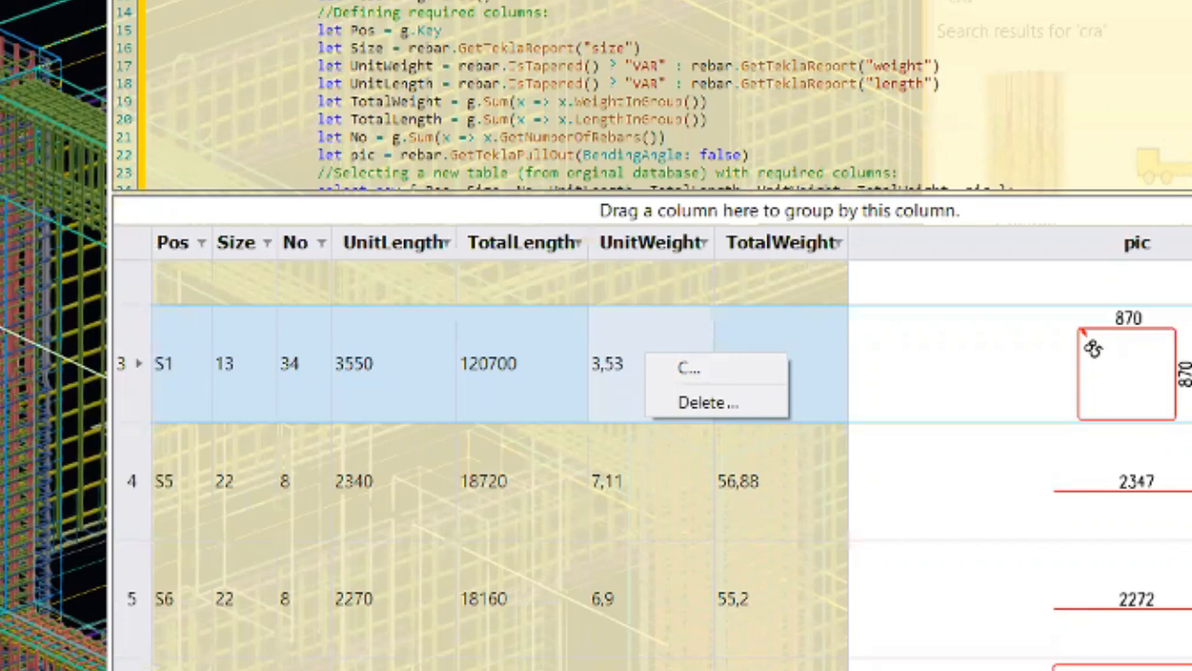
{"action": "key", "text": "Escape"}
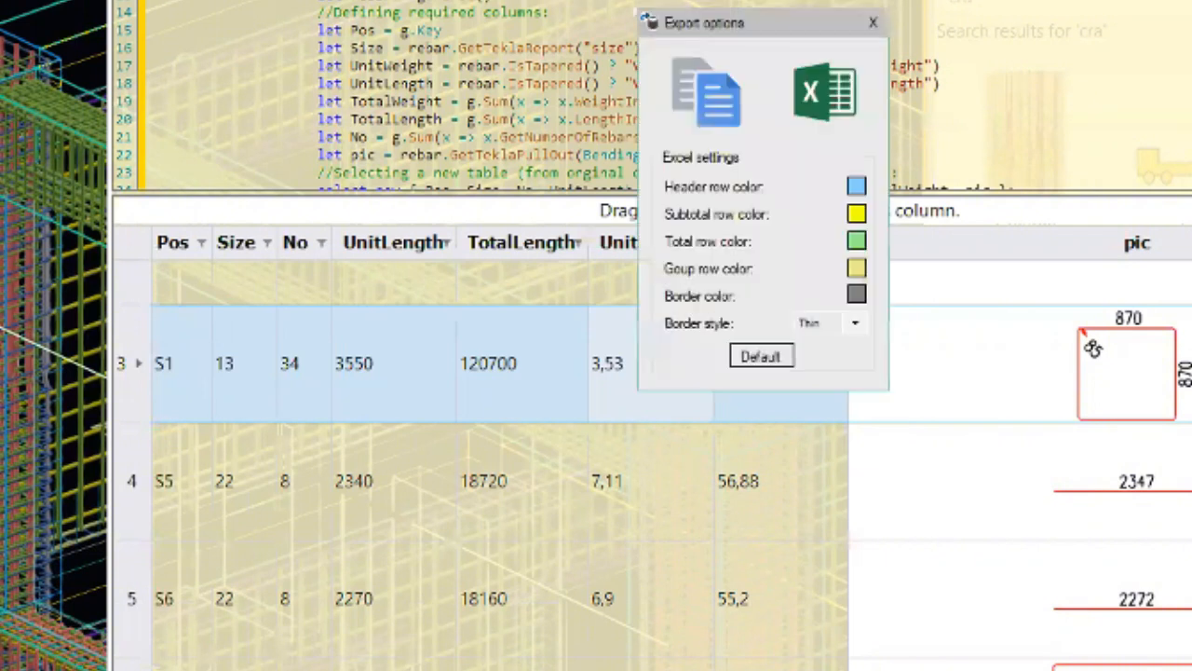
{"action": "left_click", "coordinate": [836, 101]}
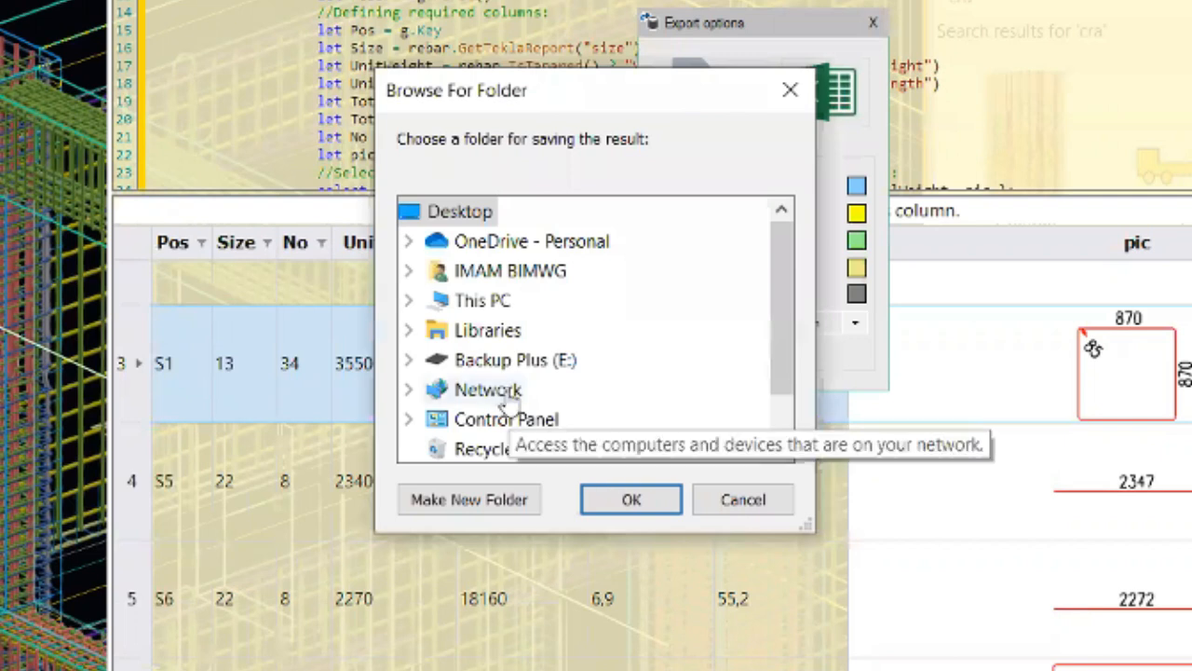
{"action": "scroll", "coordinate": [442, 425], "scroll_direction": "down", "scroll_amount": 1}
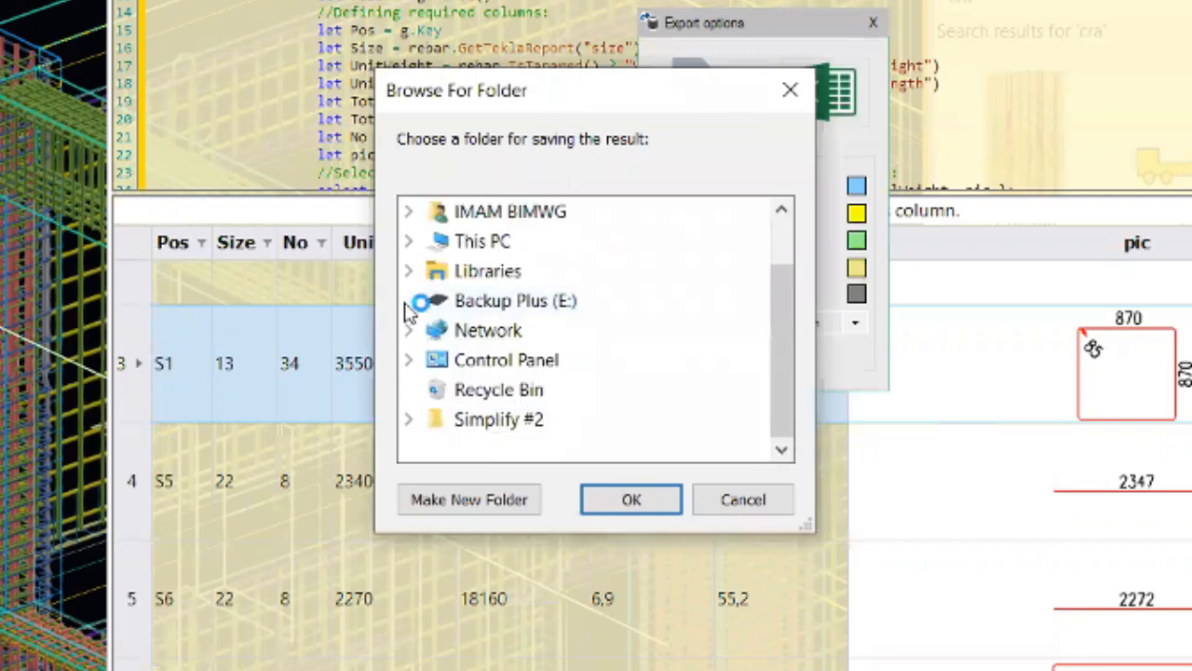
{"action": "left_click", "coordinate": [410, 301]}
{"action": "scroll", "coordinate": [517, 372], "scroll_direction": "down", "scroll_amount": 4}
{"action": "scroll", "coordinate": [533, 399], "scroll_direction": "down", "scroll_amount": 3}
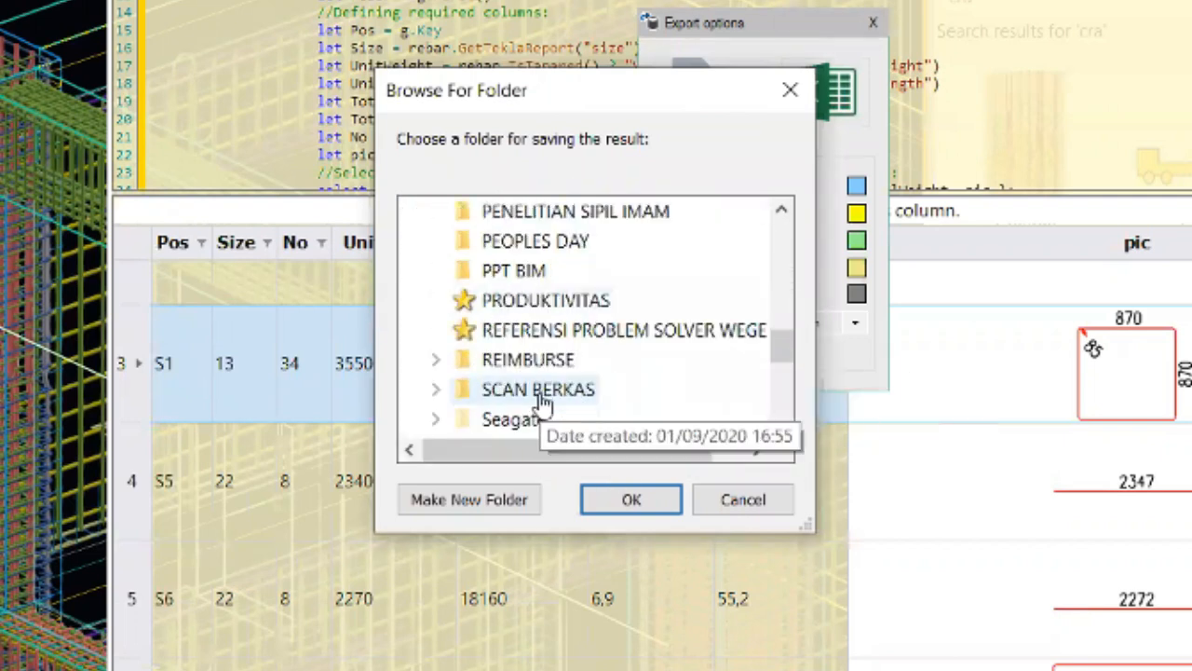
{"action": "scroll", "coordinate": [540, 396], "scroll_direction": "down", "scroll_amount": 3}
{"action": "scroll", "coordinate": [540, 396], "scroll_direction": "up", "scroll_amount": 5}
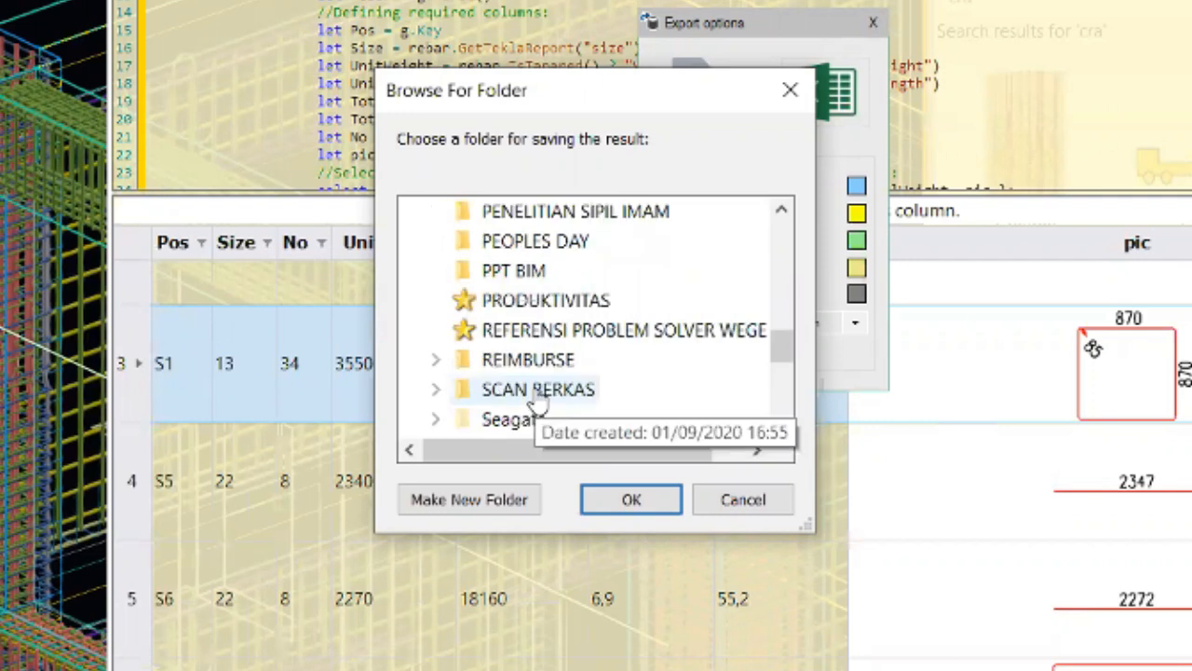
- Save the exported bar bending schedule in the Gedung Basic Januari 2022 folder and open the resulting Excel file
{"action": "left_click", "coordinate": [550, 336]}
{"action": "scroll", "coordinate": [549, 341], "scroll_direction": "down", "scroll_amount": 2}
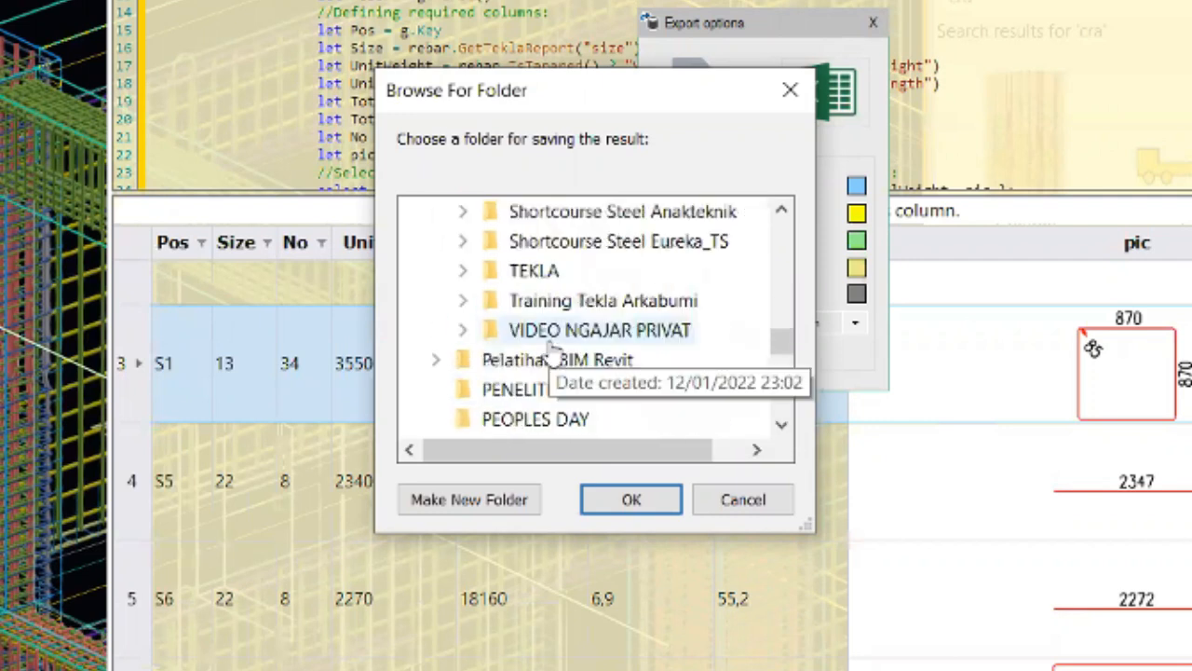
{"action": "scroll", "coordinate": [541, 288], "scroll_direction": "up", "scroll_amount": 2}
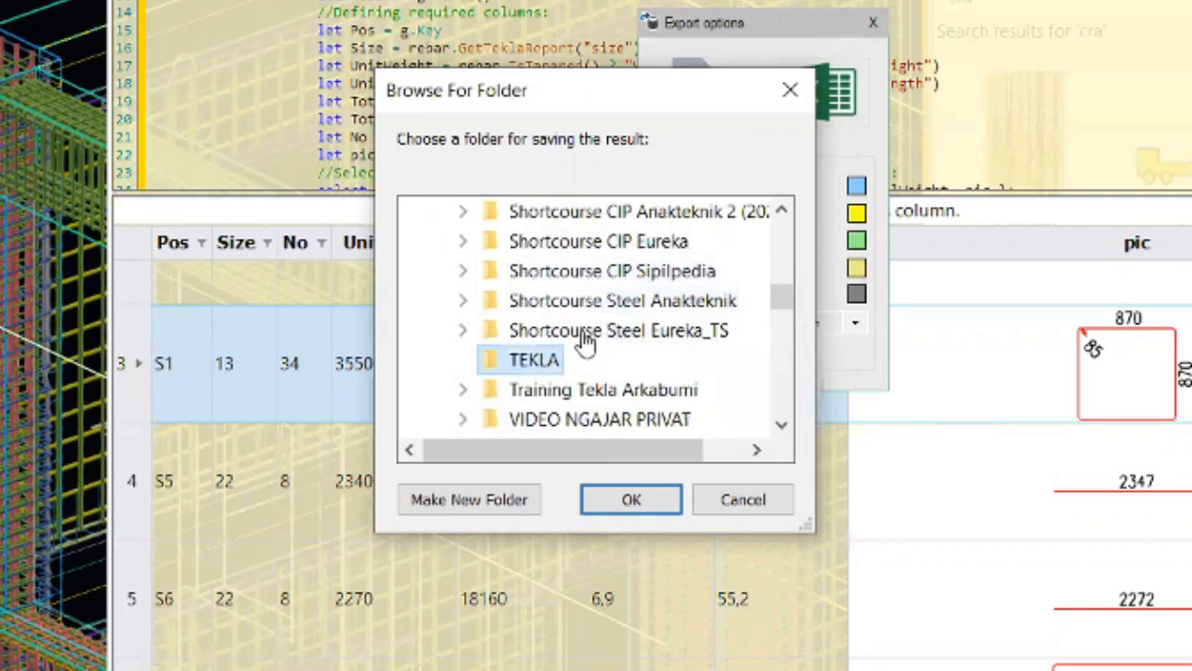
{"action": "scroll", "coordinate": [550, 350], "scroll_direction": "up", "scroll_amount": 4}
{"action": "scroll", "coordinate": [584, 343], "scroll_direction": "up", "scroll_amount": 1}
{"action": "scroll", "coordinate": [578, 331], "scroll_direction": "down", "scroll_amount": 5}
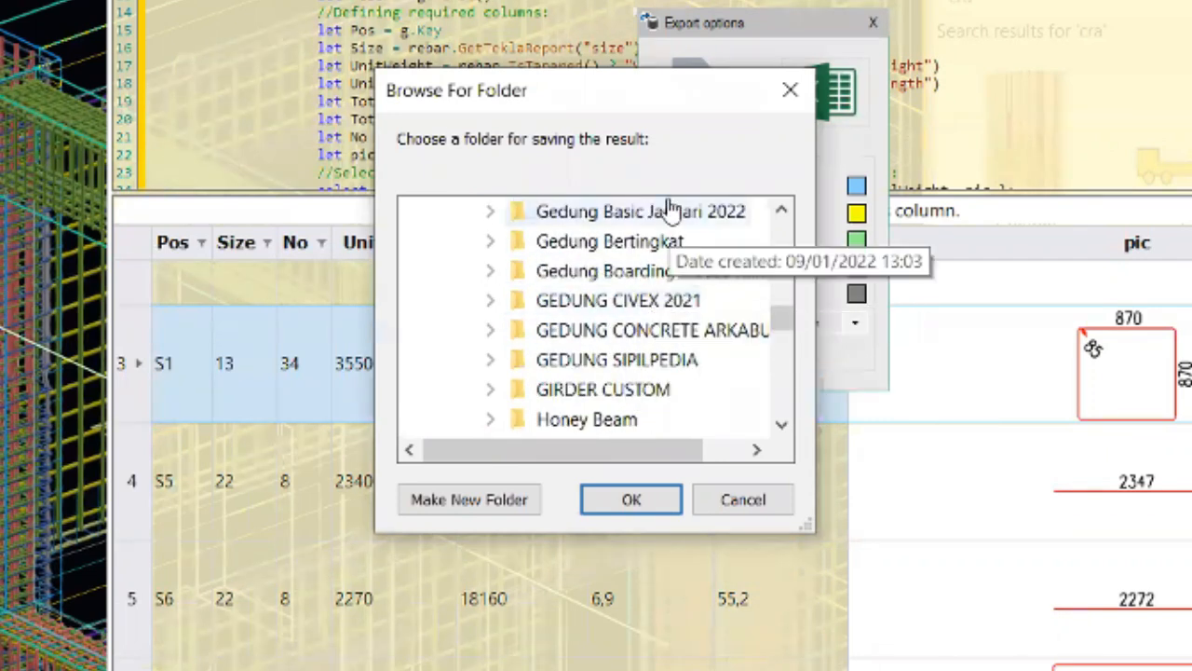
{"action": "left_click", "coordinate": [600, 212]}
{"action": "left_click", "coordinate": [652, 501]}
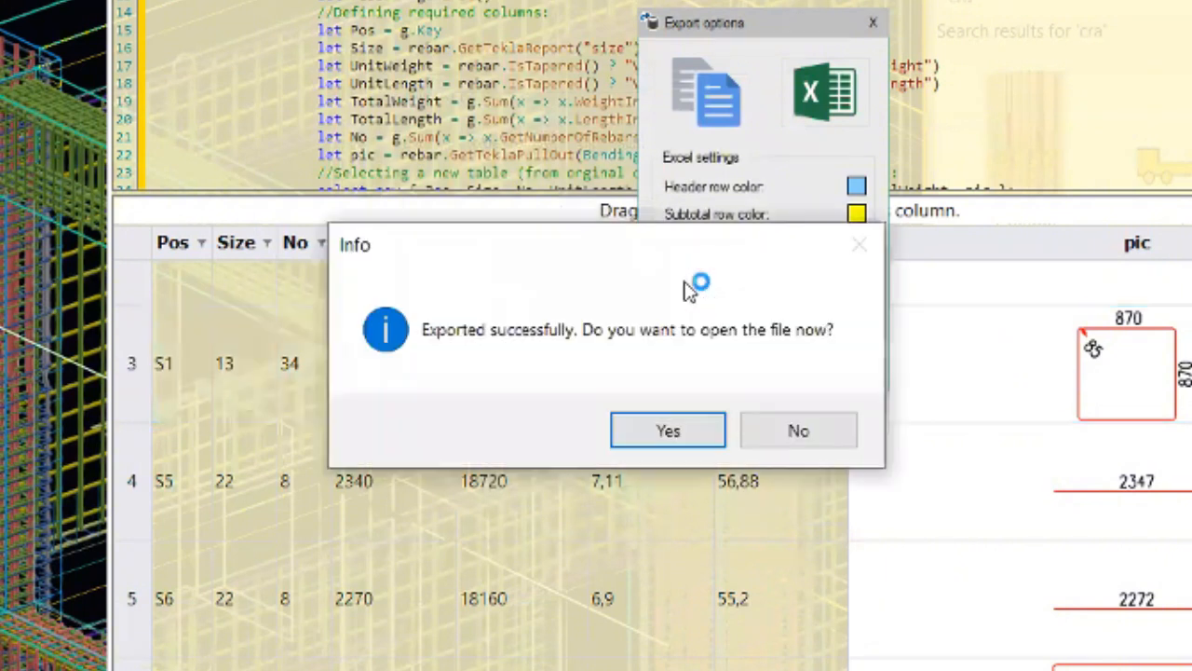
{"action": "left_click", "coordinate": [679, 425]}
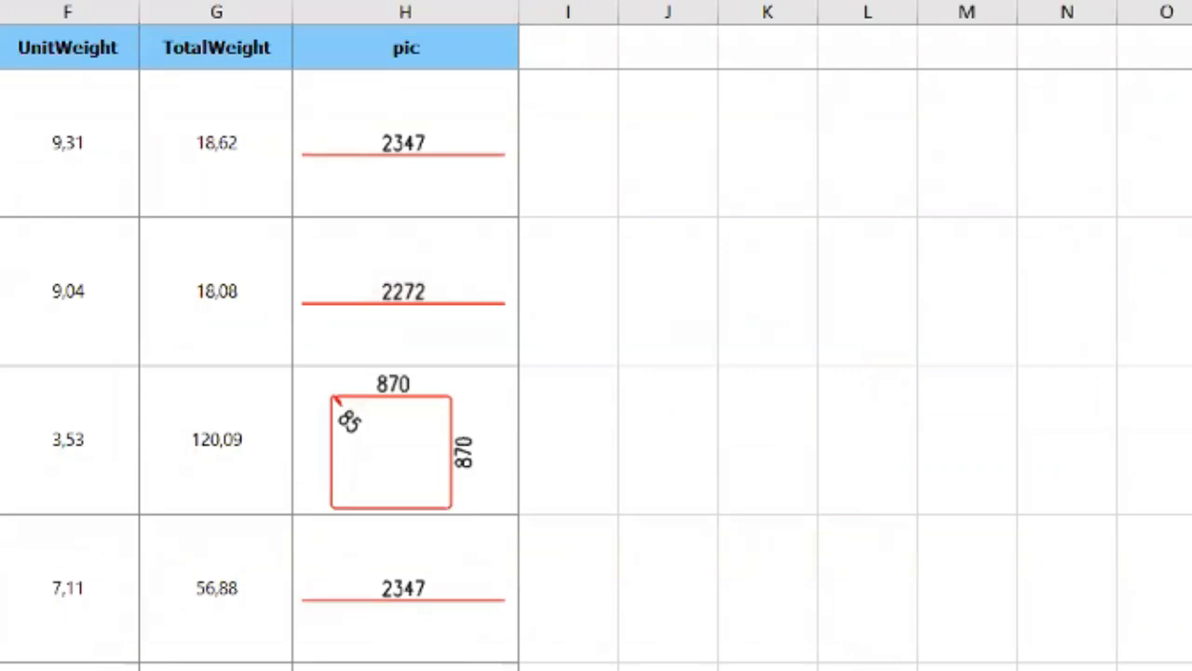
- Inspect the bending shape pictures in the first rows of the exported schedule
{"action": "left_click", "coordinate": [456, 147]}
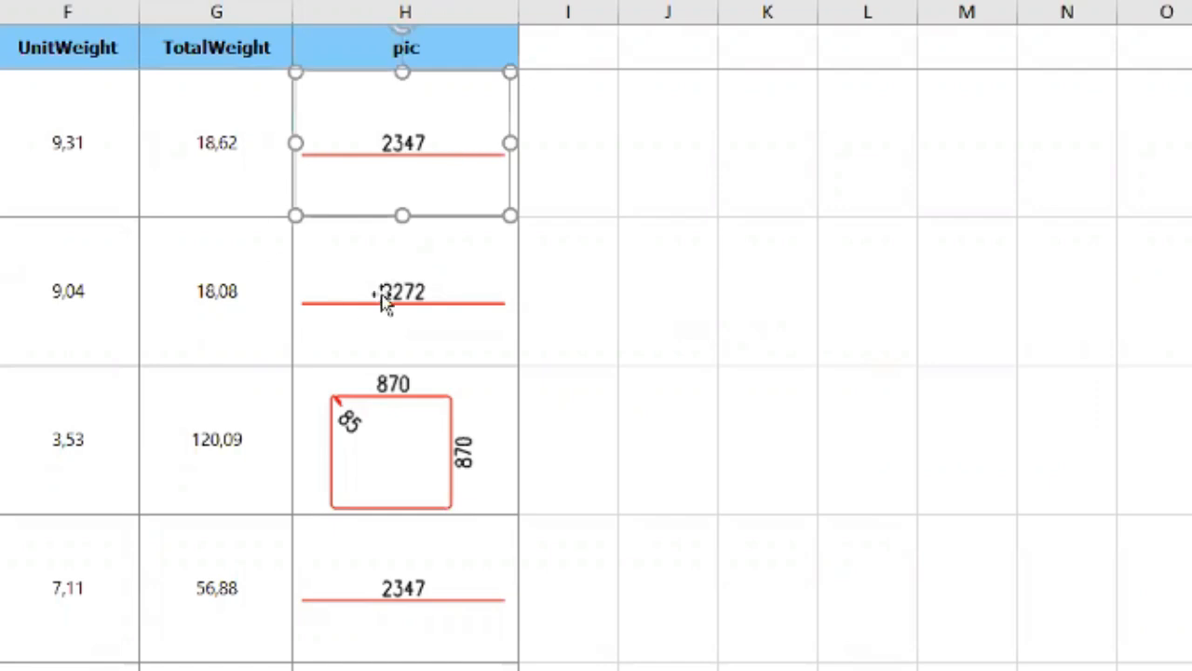
{"action": "left_click", "coordinate": [331, 277]}
{"action": "left_click", "coordinate": [410, 132]}
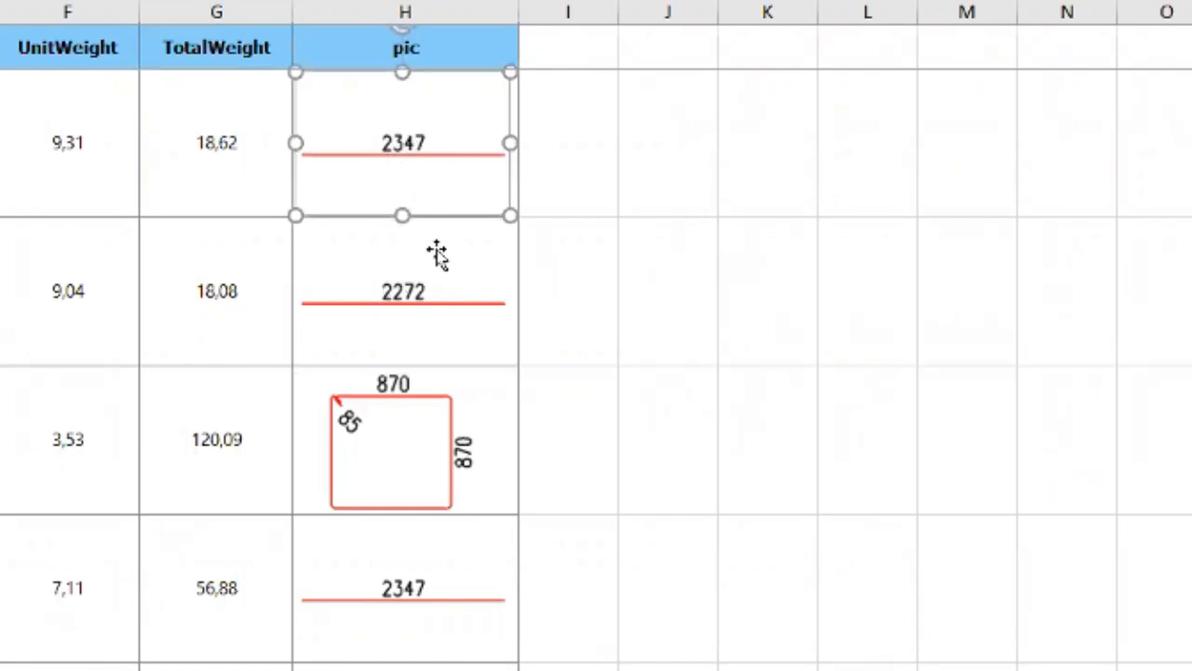
{"action": "left_click", "coordinate": [496, 308]}
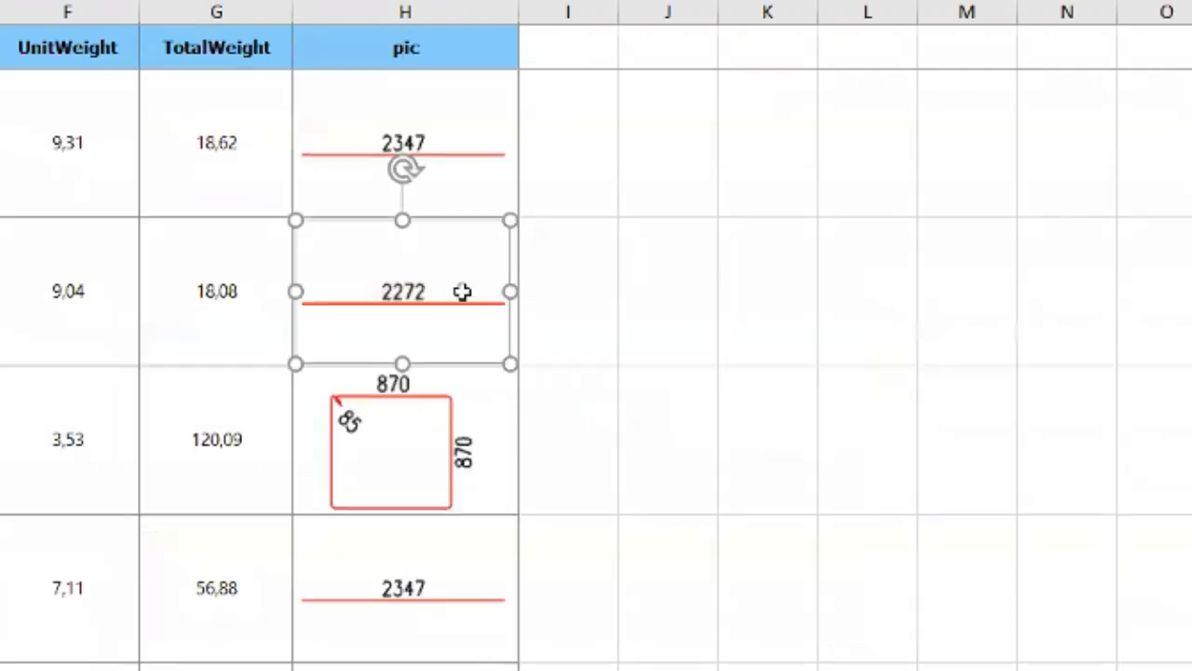
{"action": "left_click", "coordinate": [345, 418]}
- Compare the UnitWeight and TotalWeight values of the first two rebar rows
{"action": "left_click", "coordinate": [229, 154]}
{"action": "left_click", "coordinate": [233, 300]}
{"action": "left_click", "coordinate": [64, 290]}
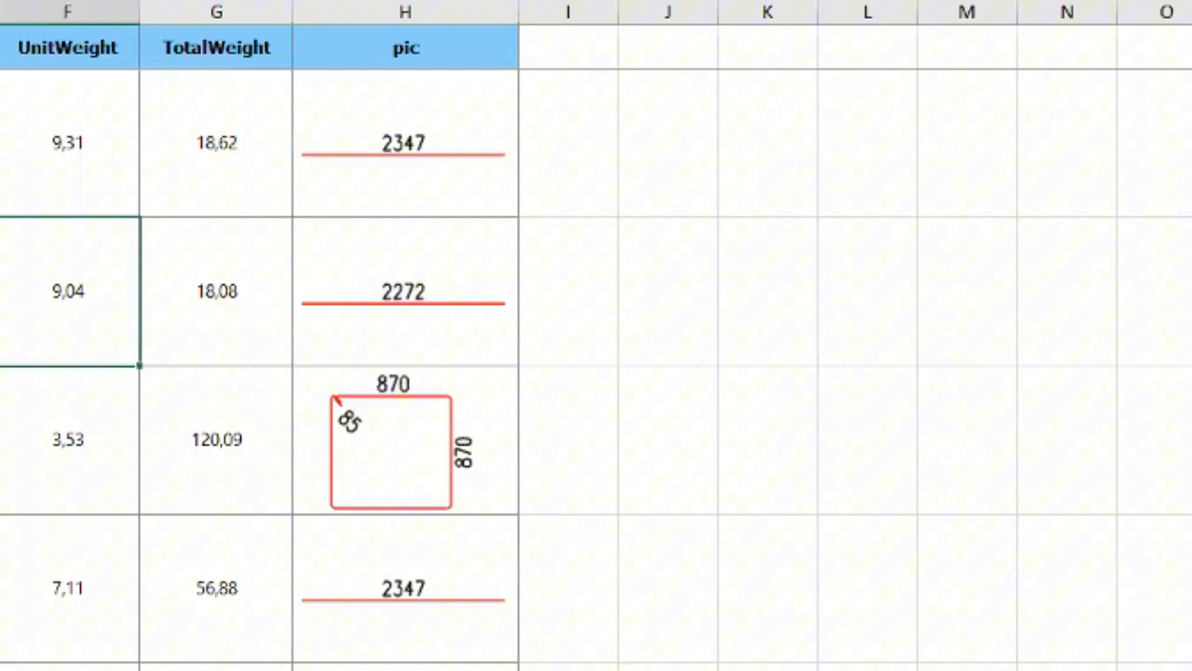
{"action": "left_click", "coordinate": [178, 160]}
{"action": "left_click", "coordinate": [4, 142]}
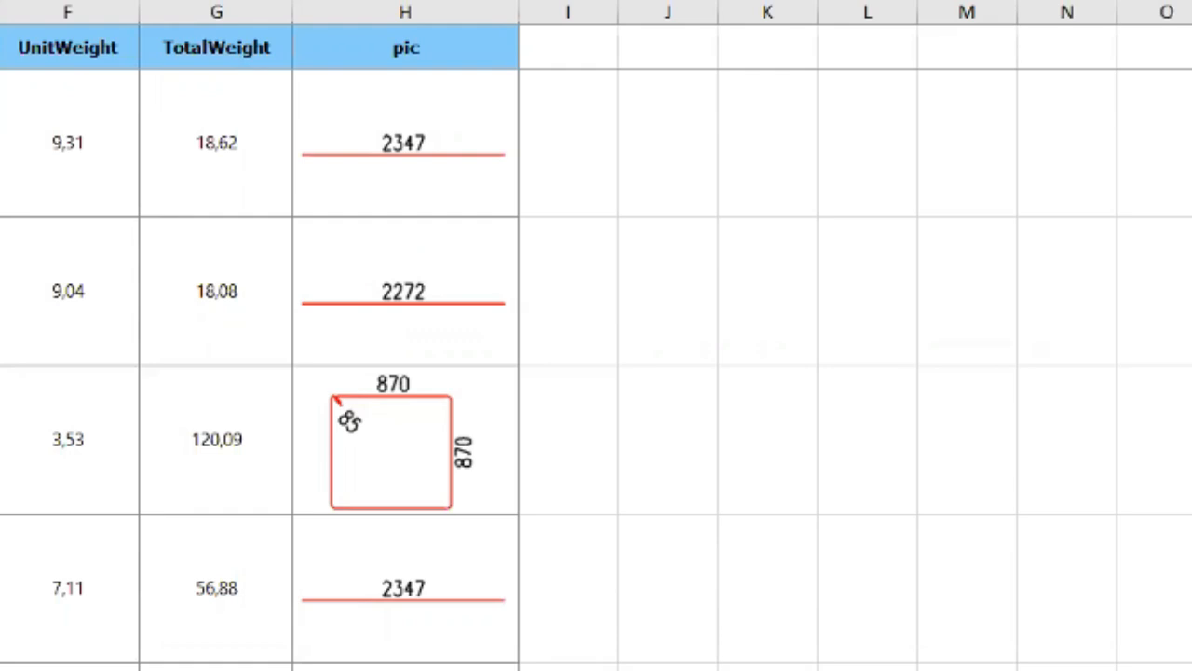
{"action": "left_click", "coordinate": [84, 134]}
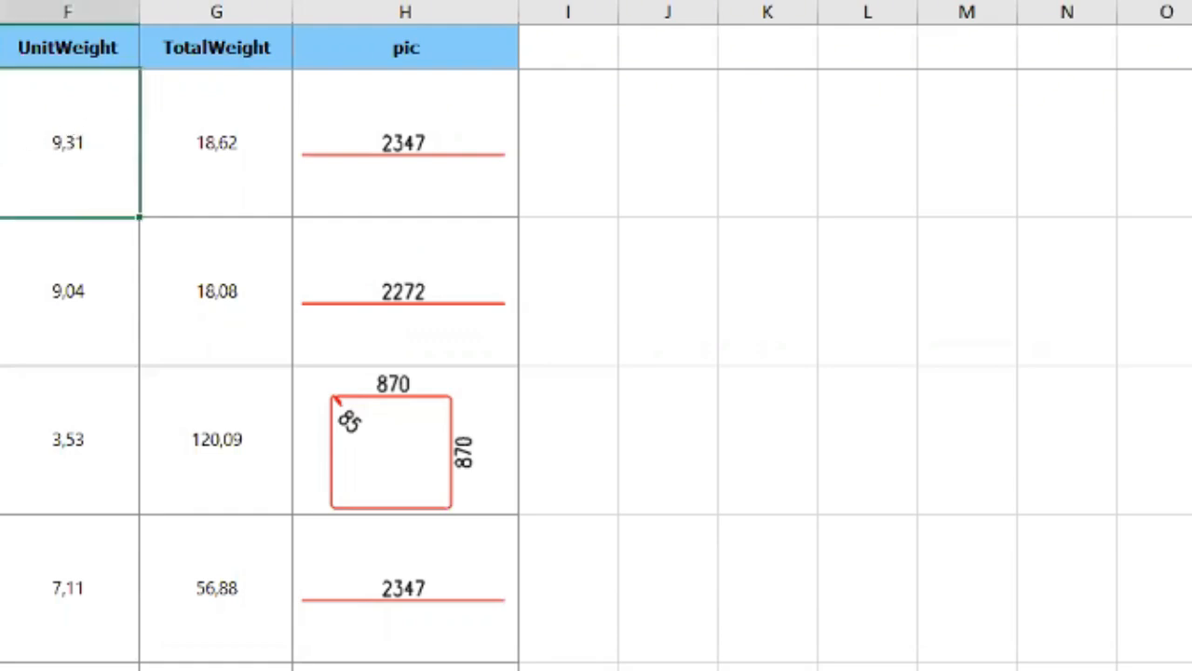
{"action": "left_click", "coordinate": [207, 112]}
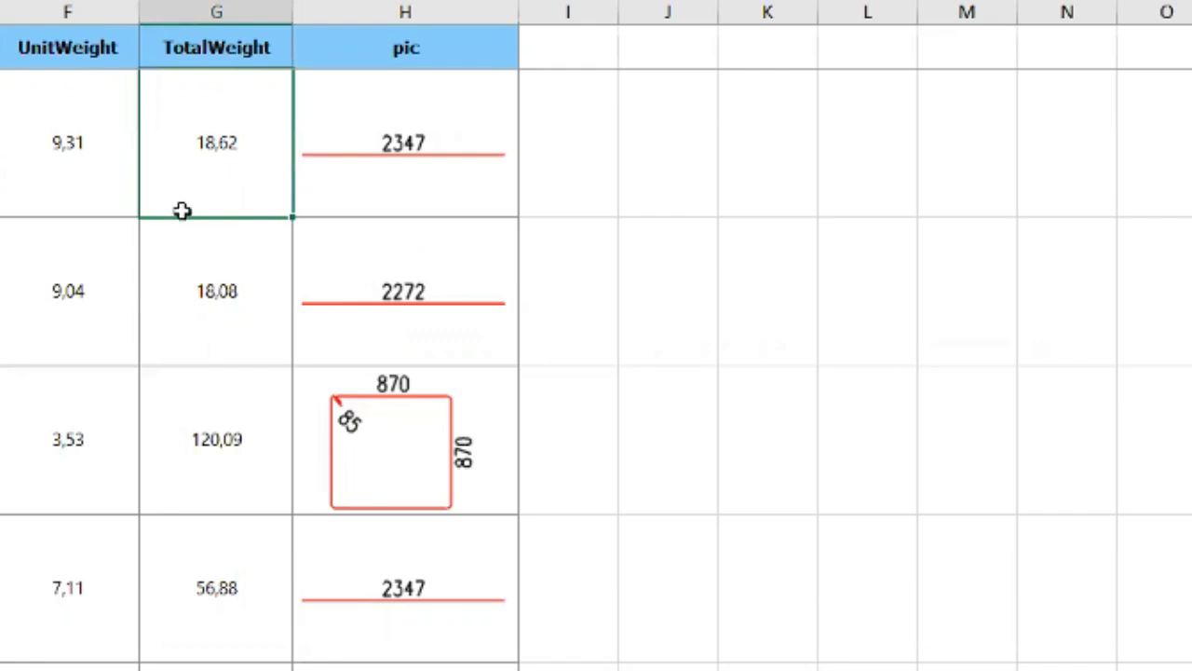
{"action": "left_click", "coordinate": [62, 142]}
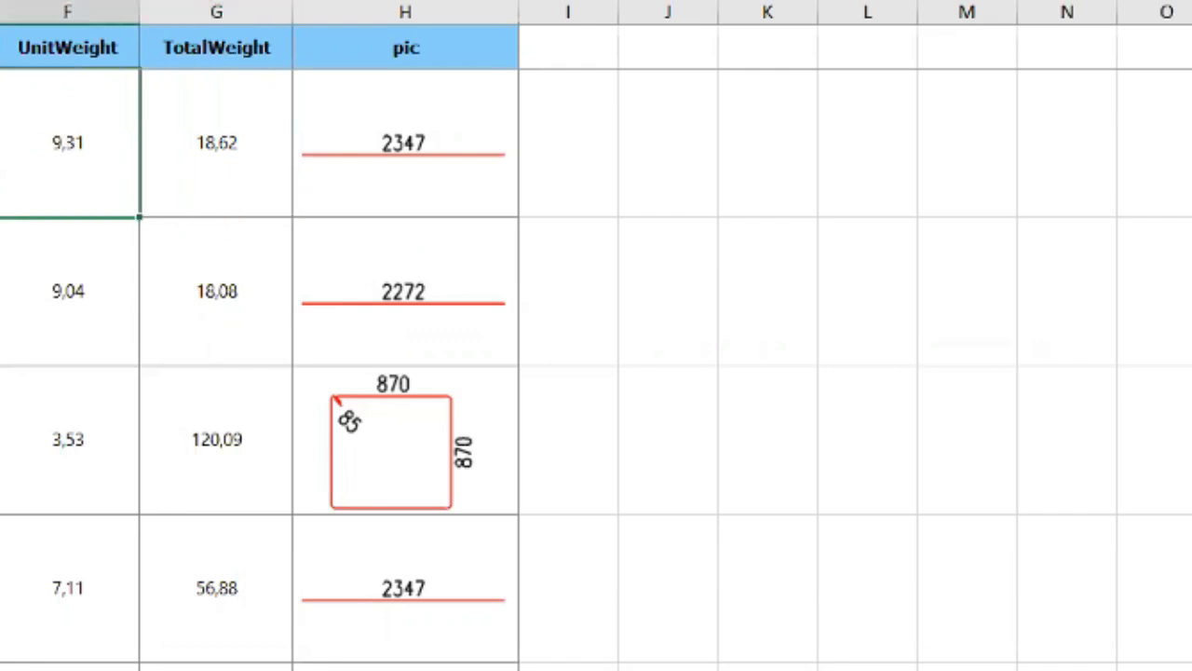
{"action": "left_click", "coordinate": [233, 141]}
{"action": "left_click", "coordinate": [198, 315]}
{"action": "left_click", "coordinate": [99, 308]}
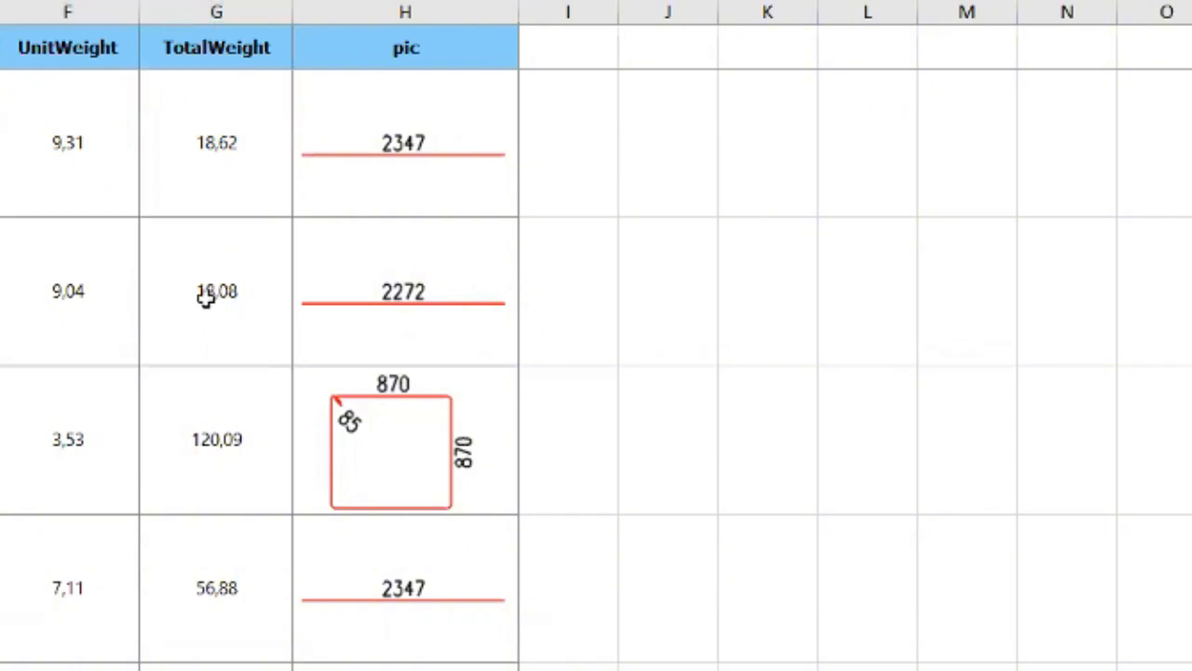
{"action": "left_click", "coordinate": [205, 295]}
- Examine the weights and bending shape pictures of the remaining rows, down to the last rectangular stirrup
{"action": "scroll", "coordinate": [133, 343], "scroll_direction": "down", "scroll_amount": 1}
{"action": "left_click", "coordinate": [93, 194]}
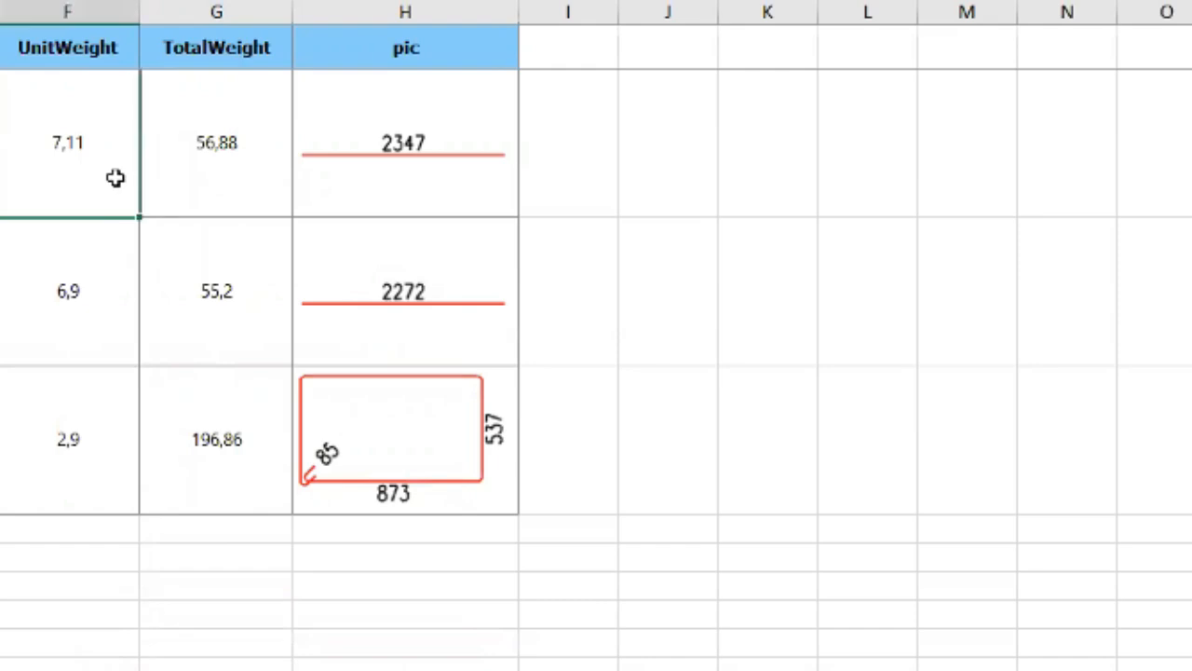
{"action": "left_click", "coordinate": [407, 184]}
{"action": "scroll", "coordinate": [405, 298], "scroll_direction": "up", "scroll_amount": 1}
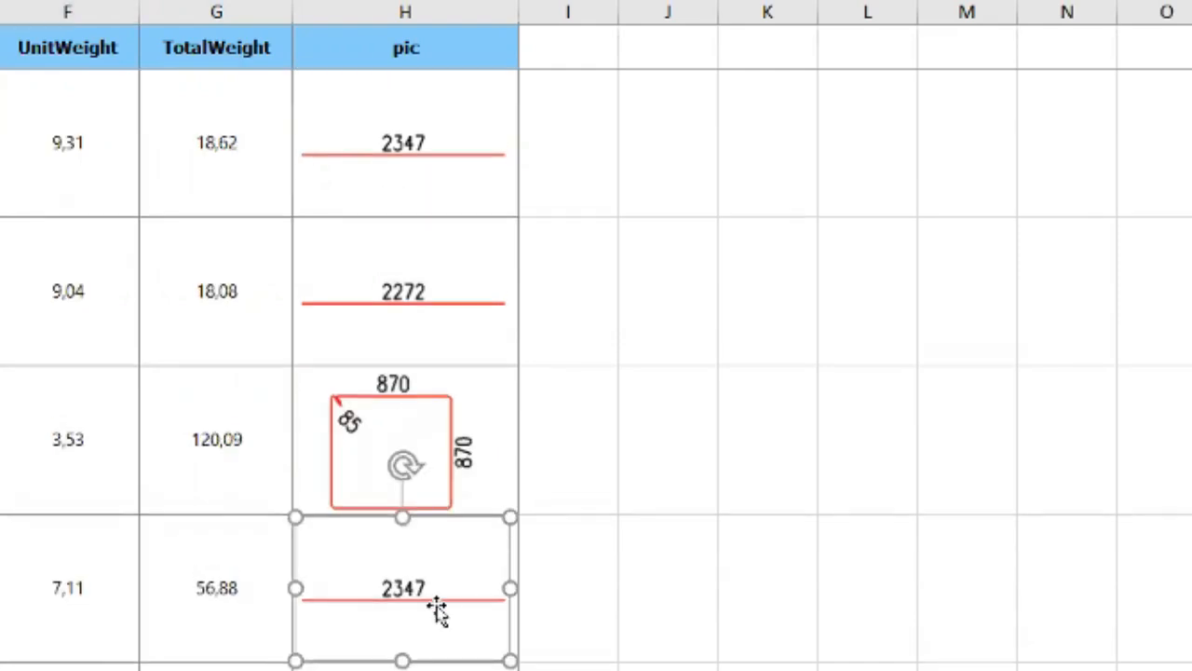
{"action": "scroll", "coordinate": [403, 447], "scroll_direction": "down", "scroll_amount": 1}
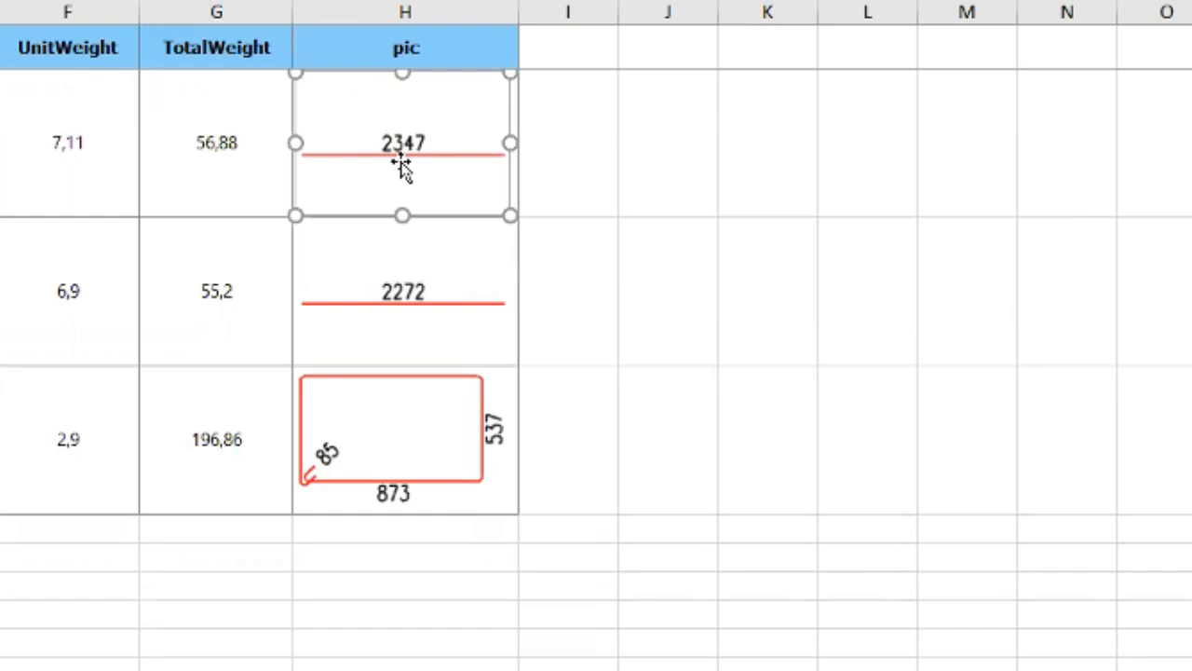
{"action": "left_click", "coordinate": [413, 333]}
{"action": "left_click", "coordinate": [439, 426]}
{"action": "scroll", "coordinate": [419, 475], "scroll_direction": "up", "scroll_amount": 3}
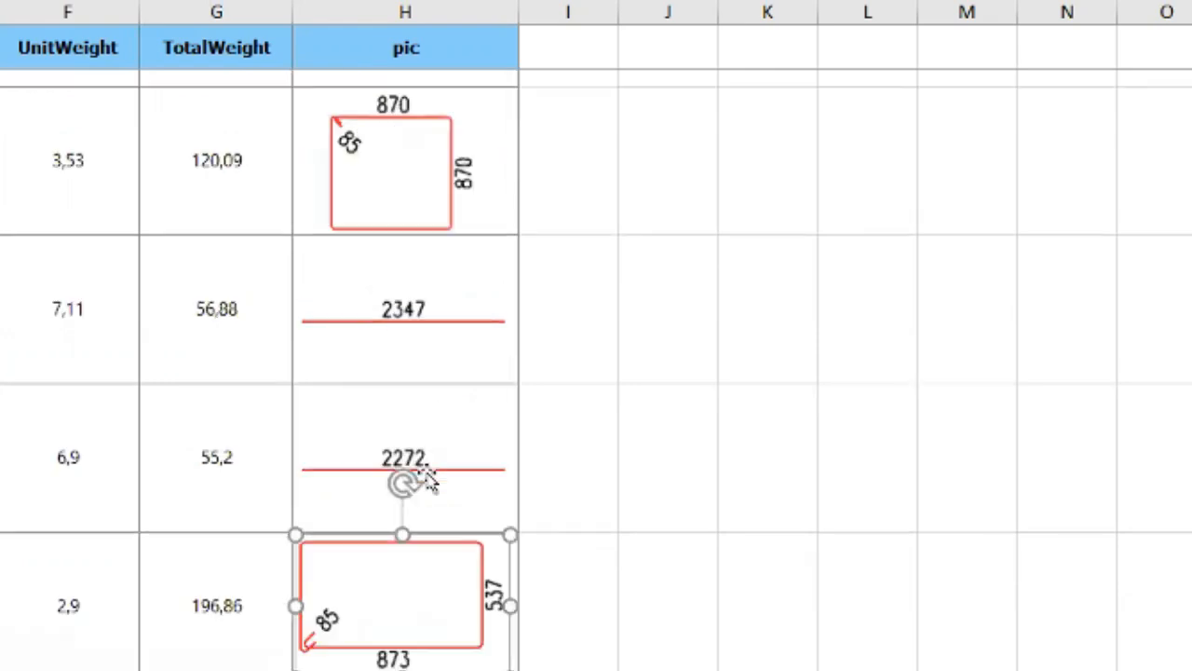
{"action": "scroll", "coordinate": [428, 477], "scroll_direction": "down", "scroll_amount": 3}
{"action": "scroll", "coordinate": [442, 506], "scroll_direction": "up", "scroll_amount": 3}
{"action": "left_click", "coordinate": [406, 511]}
{"action": "scroll", "coordinate": [405, 511], "scroll_direction": "down", "scroll_amount": 3}
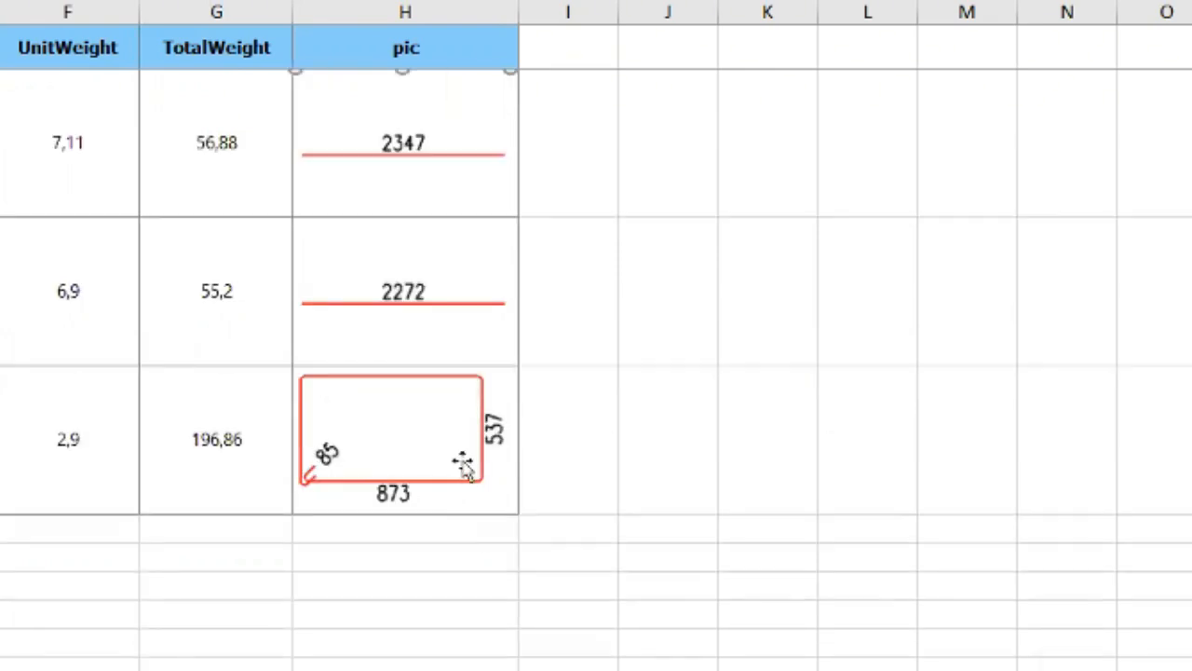
{"action": "left_click", "coordinate": [460, 463]}
{"action": "scroll", "coordinate": [458, 464], "scroll_direction": "up", "scroll_amount": 3}
{"action": "scroll", "coordinate": [458, 465], "scroll_direction": "down", "scroll_amount": 3}
{"action": "scroll", "coordinate": [457, 469], "scroll_direction": "up", "scroll_amount": 3}
{"action": "scroll", "coordinate": [521, 495], "scroll_direction": "down", "scroll_amount": 3}
{"action": "scroll", "coordinate": [521, 499], "scroll_direction": "up", "scroll_amount": 3}
{"action": "scroll", "coordinate": [522, 496], "scroll_direction": "down", "scroll_amount": 3}
{"action": "scroll", "coordinate": [447, 497], "scroll_direction": "up", "scroll_amount": 3}
{"action": "scroll", "coordinate": [446, 498], "scroll_direction": "down", "scroll_amount": 3}
{"action": "scroll", "coordinate": [446, 498], "scroll_direction": "down", "scroll_amount": 2}
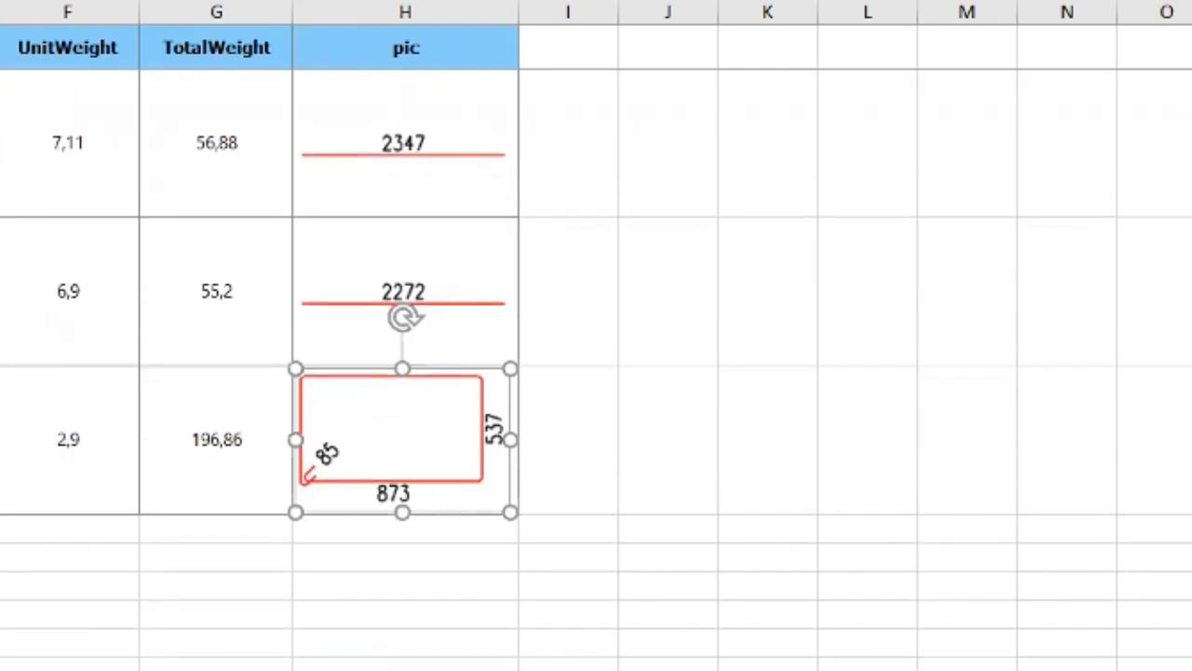
{"action": "key", "text": "Escape"}
{"action": "scroll", "coordinate": [346, 419], "scroll_direction": "up", "scroll_amount": 3}
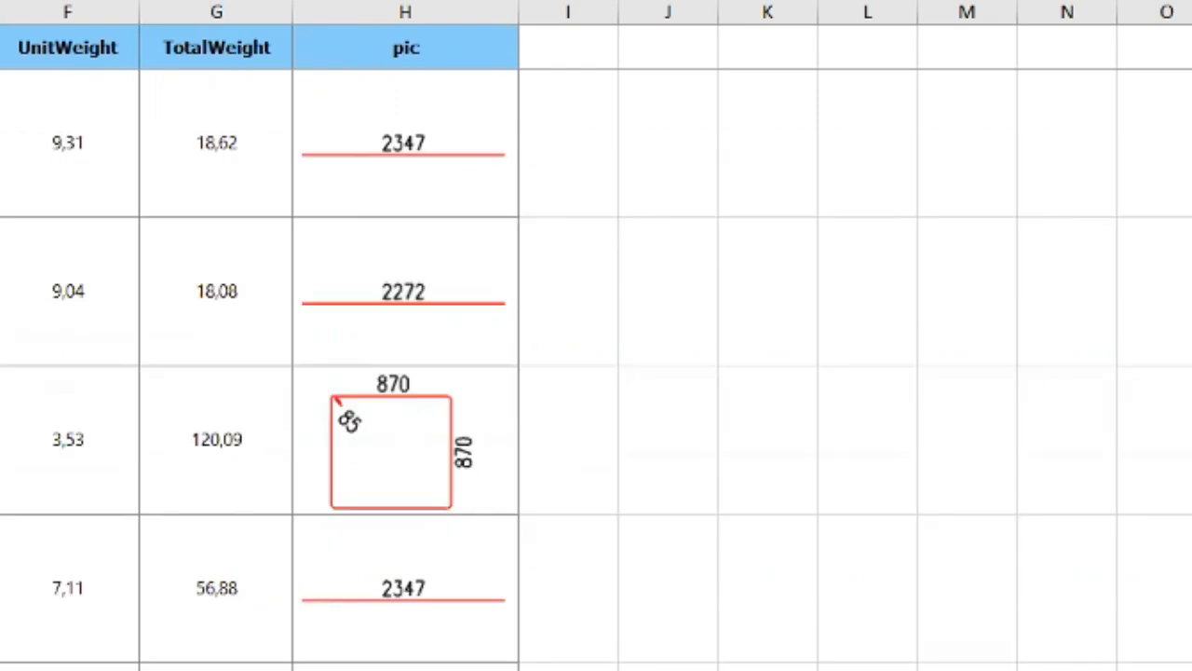
{"action": "scroll", "coordinate": [345, 418], "scroll_direction": "down", "scroll_amount": 3}
{"action": "scroll", "coordinate": [348, 420], "scroll_direction": "up", "scroll_amount": 3}
{"action": "scroll", "coordinate": [347, 421], "scroll_direction": "down", "scroll_amount": 3}
{"action": "scroll", "coordinate": [347, 420], "scroll_direction": "up", "scroll_amount": 3}
{"action": "scroll", "coordinate": [347, 420], "scroll_direction": "down", "scroll_amount": 3}
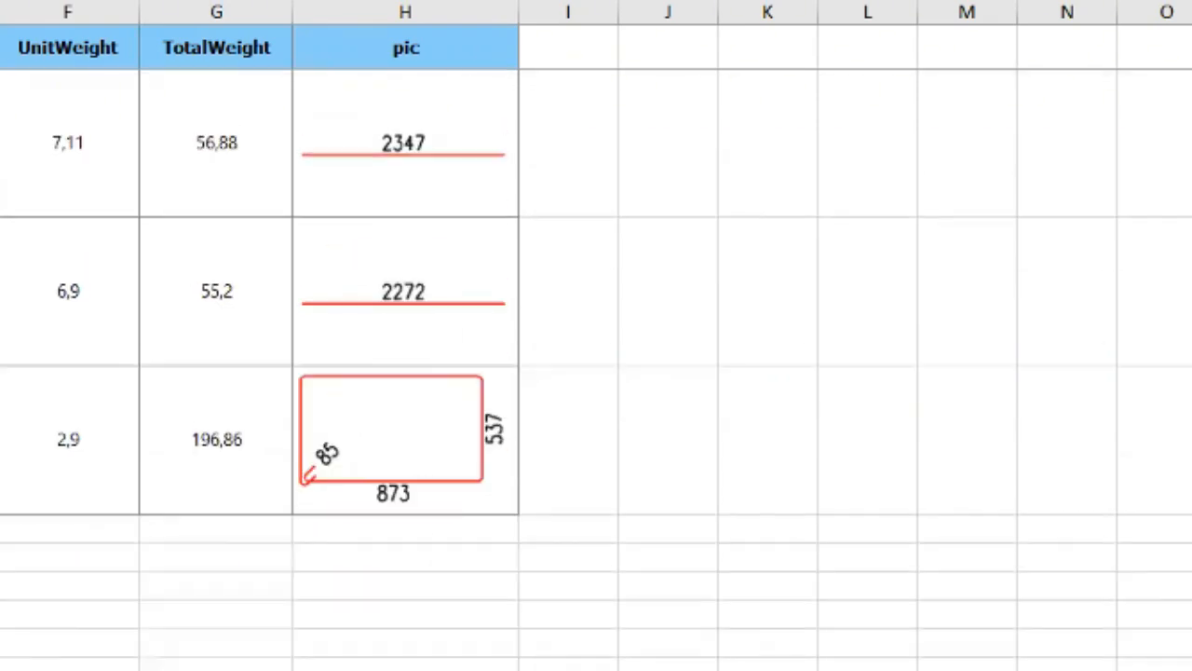
{"action": "scroll", "coordinate": [347, 420], "scroll_direction": "up", "scroll_amount": 3}
{"action": "scroll", "coordinate": [348, 420], "scroll_direction": "down", "scroll_amount": 3}
{"action": "scroll", "coordinate": [347, 420], "scroll_direction": "up", "scroll_amount": 3}
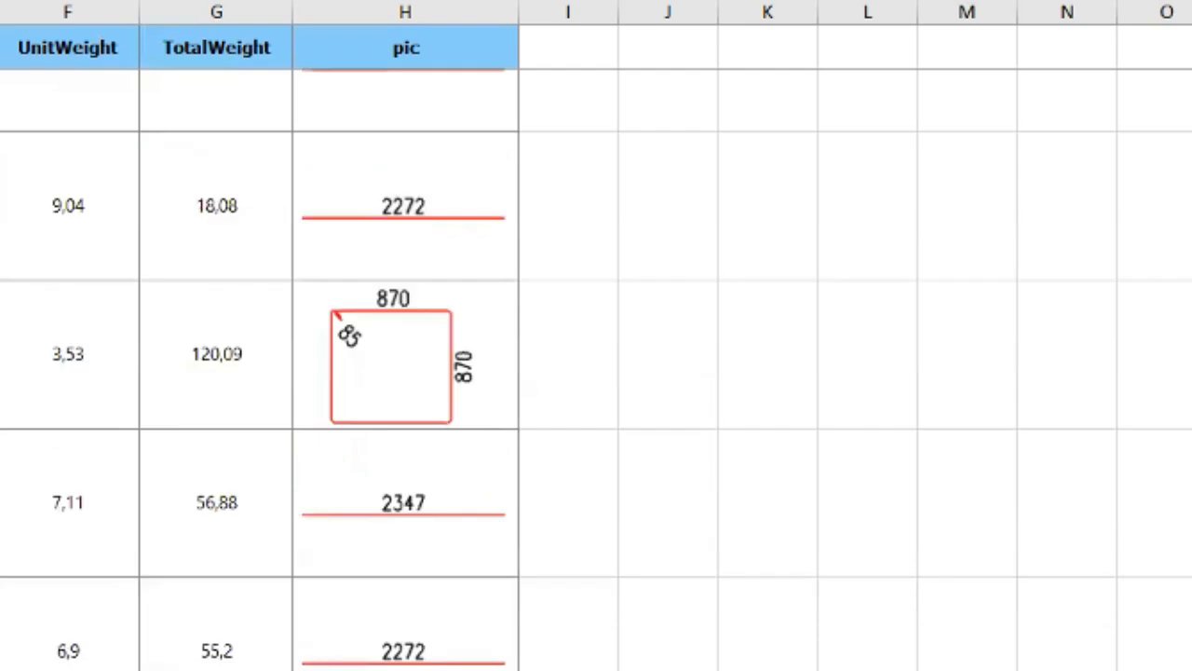
{"action": "scroll", "coordinate": [347, 420], "scroll_direction": "up", "scroll_amount": 3}
{"action": "scroll", "coordinate": [347, 420], "scroll_direction": "down", "scroll_amount": 3}
{"action": "left_click", "coordinate": [438, 439]}
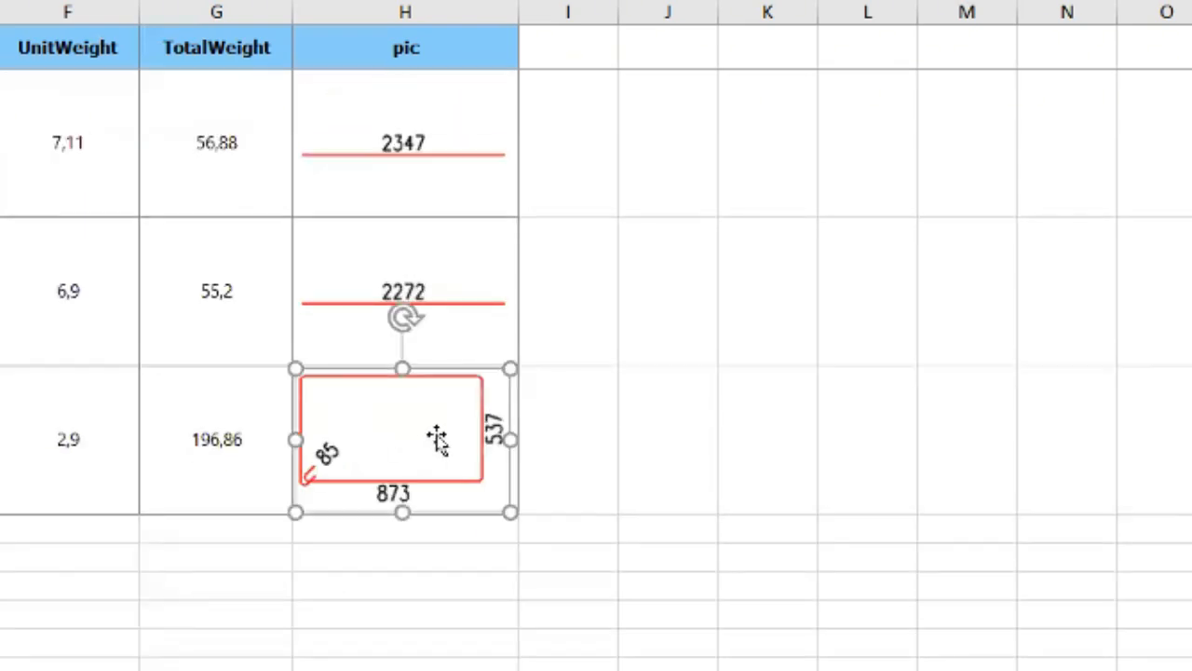
- Bring the TeklaPad window in front of the spreadsheet and enlarge it beside the exported columns
{"action": "key", "text": "alt+Tab"}
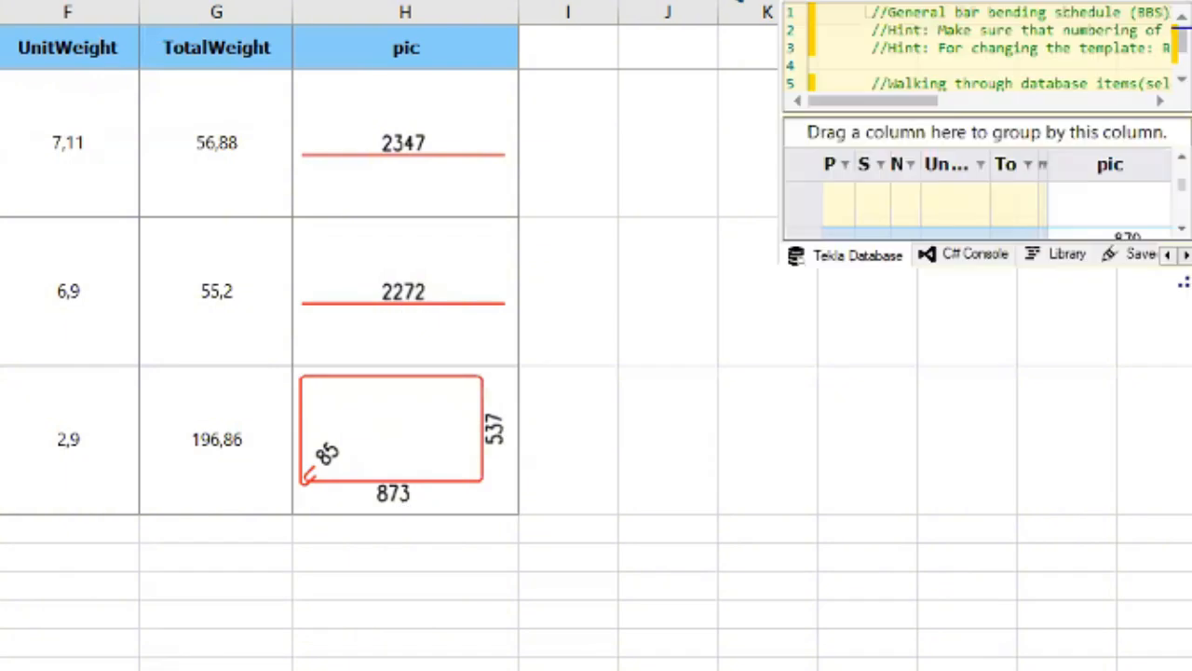
{"action": "scroll", "coordinate": [448, 335], "scroll_direction": "up", "scroll_amount": 3}
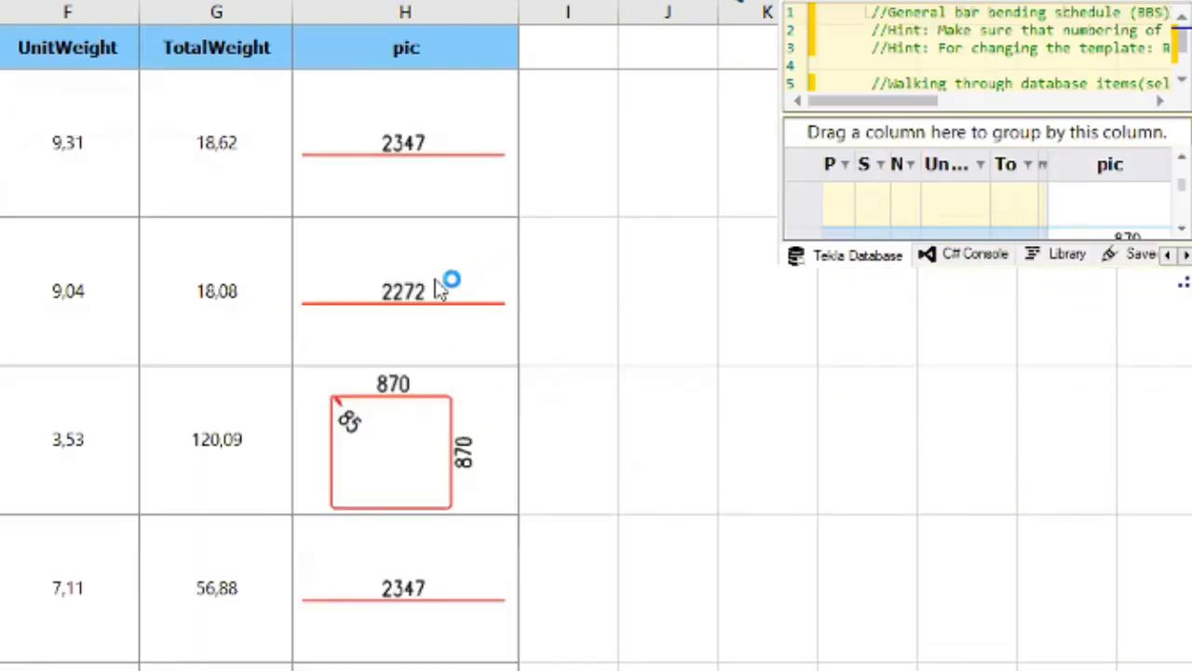
{"action": "left_click", "coordinate": [400, 406]}
{"action": "left_click", "coordinate": [404, 298]}
{"action": "left_click", "coordinate": [424, 137]}
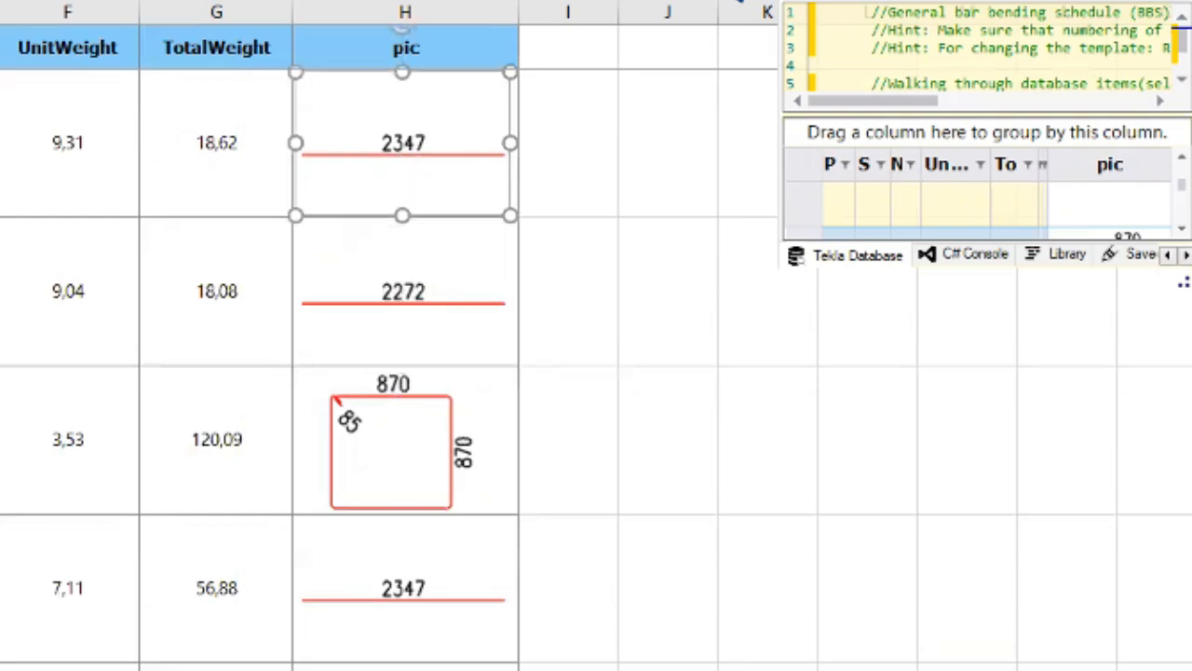
{"action": "left_click_drag", "start_coordinate": [1187, 281], "coordinate": [1191, 670]}
{"action": "left_click_drag", "start_coordinate": [739, 5], "coordinate": [500, 0]}
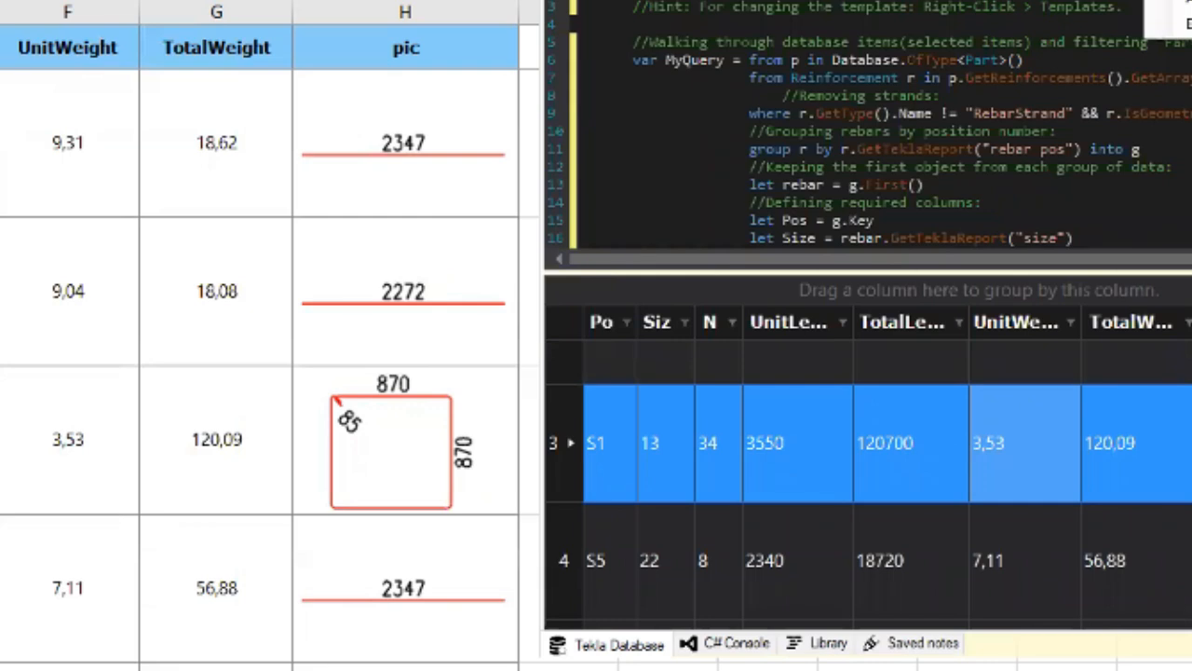
- View TeklaPad's last session log and the C# Console, returning to the Tekla Database query
{"action": "left_click", "coordinate": [1190, 24]}
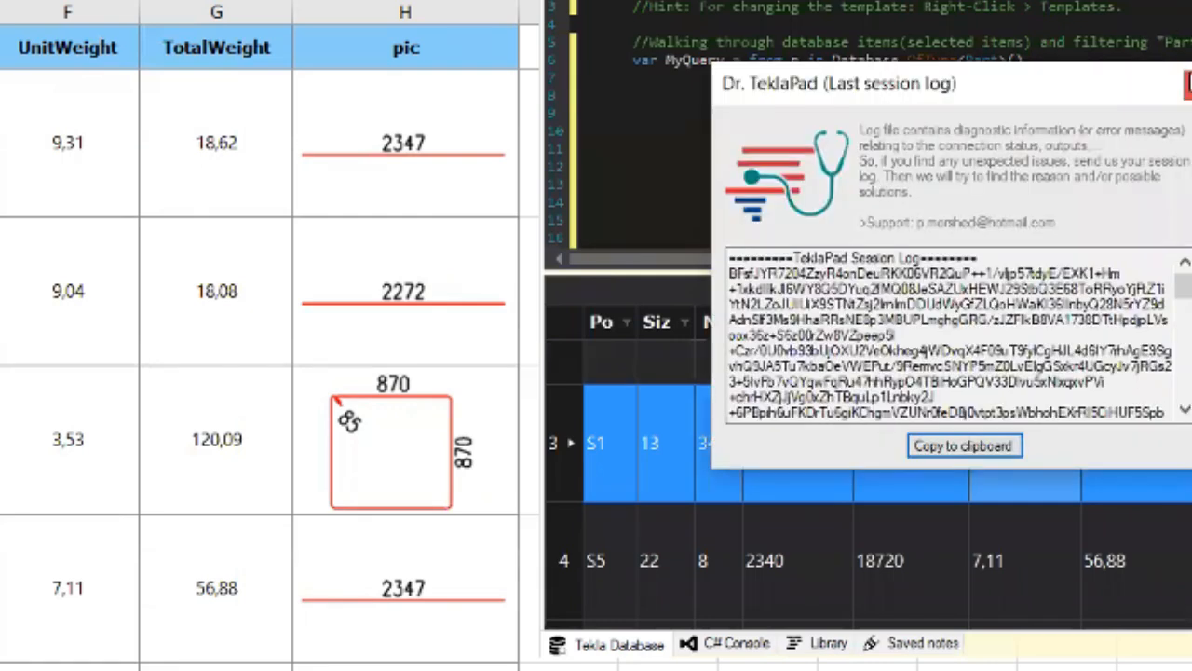
{"action": "left_click", "coordinate": [1188, 84]}
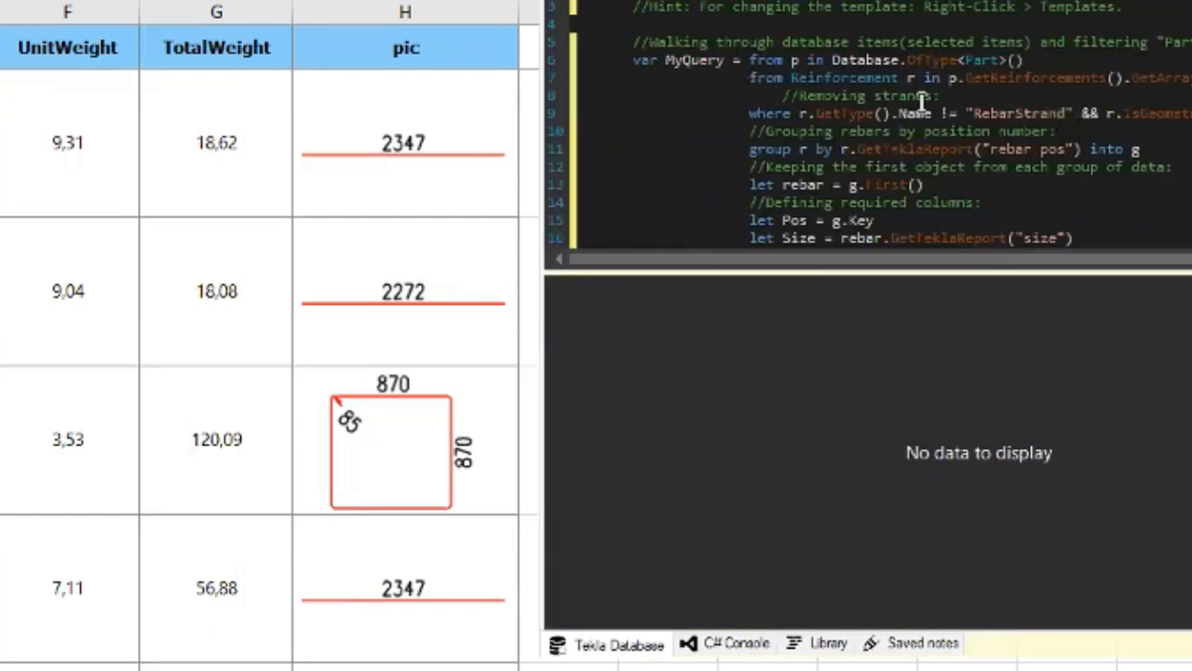
{"action": "left_click", "coordinate": [724, 646]}
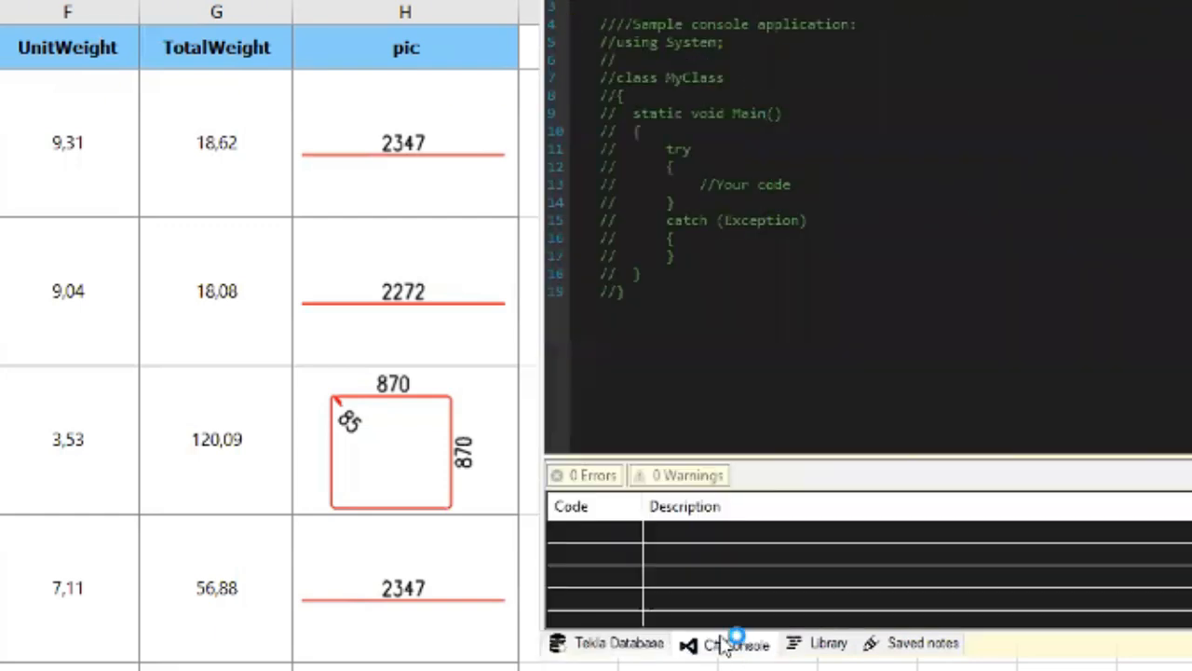
{"action": "left_click", "coordinate": [621, 642]}
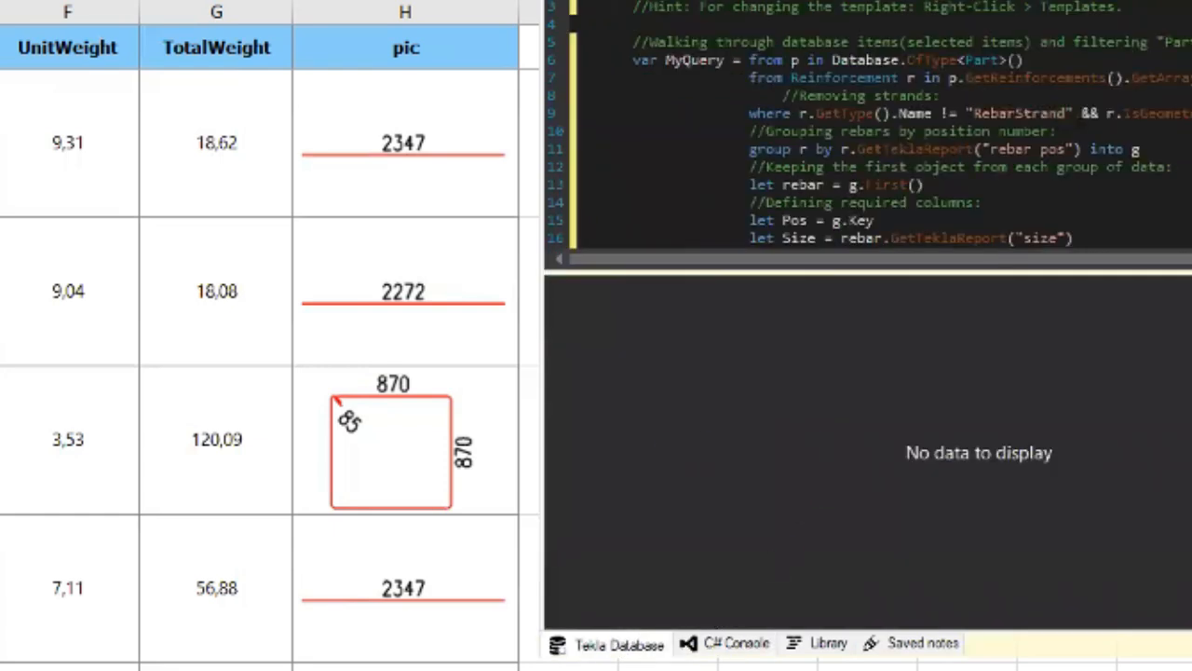
- Switch to the Tekla Structures model, move the TeklaPad window aside and examine the reinforcement of the corner columns and beams
{"action": "key", "text": "alt+Tab"}
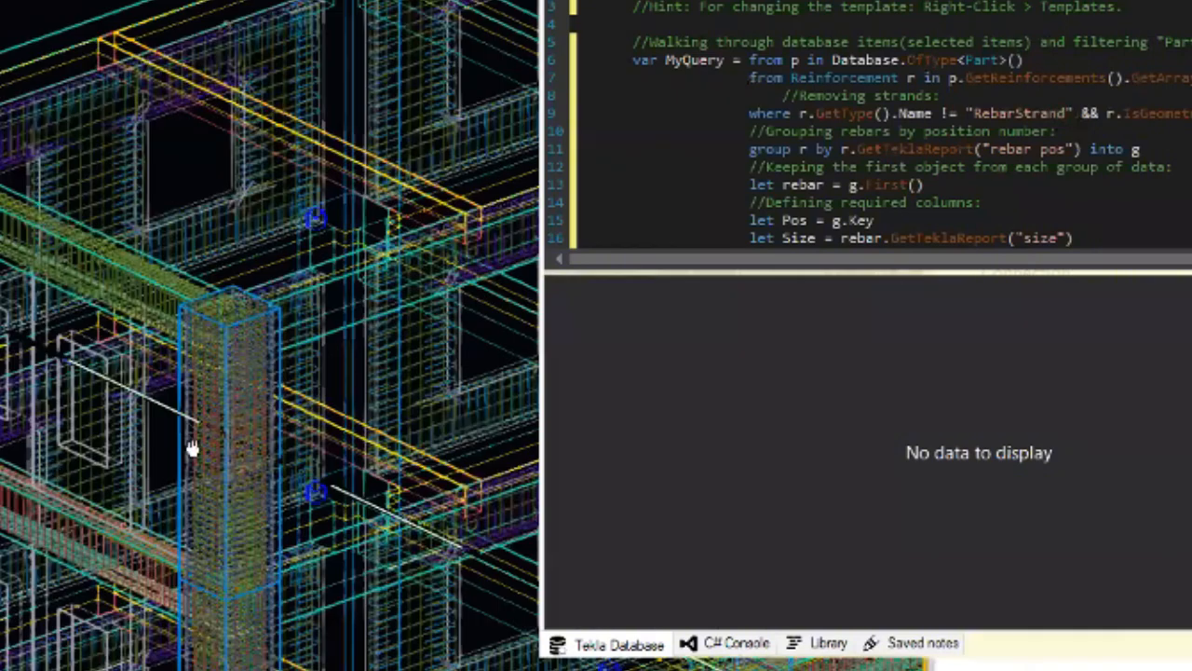
{"action": "scroll", "coordinate": [224, 229], "scroll_direction": "up", "scroll_amount": 5}
{"action": "scroll", "coordinate": [107, 168], "scroll_direction": "up", "scroll_amount": 2}
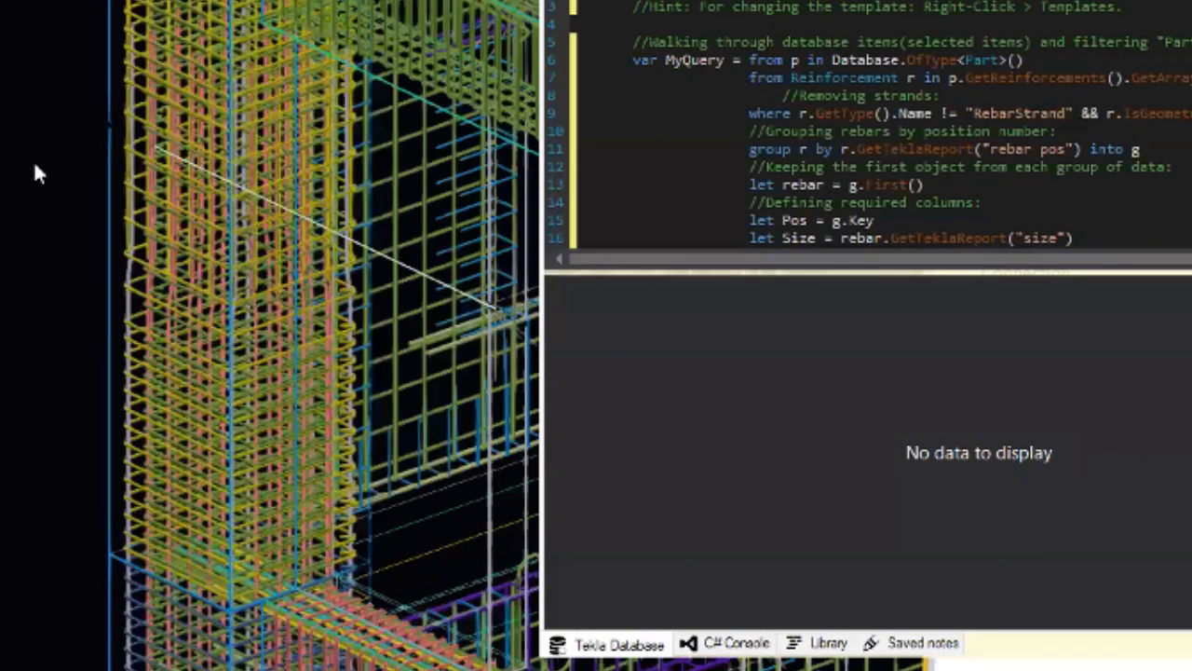
{"action": "middle_click_drag", "start_coordinate": [108, 175], "coordinate": [45, 237]}
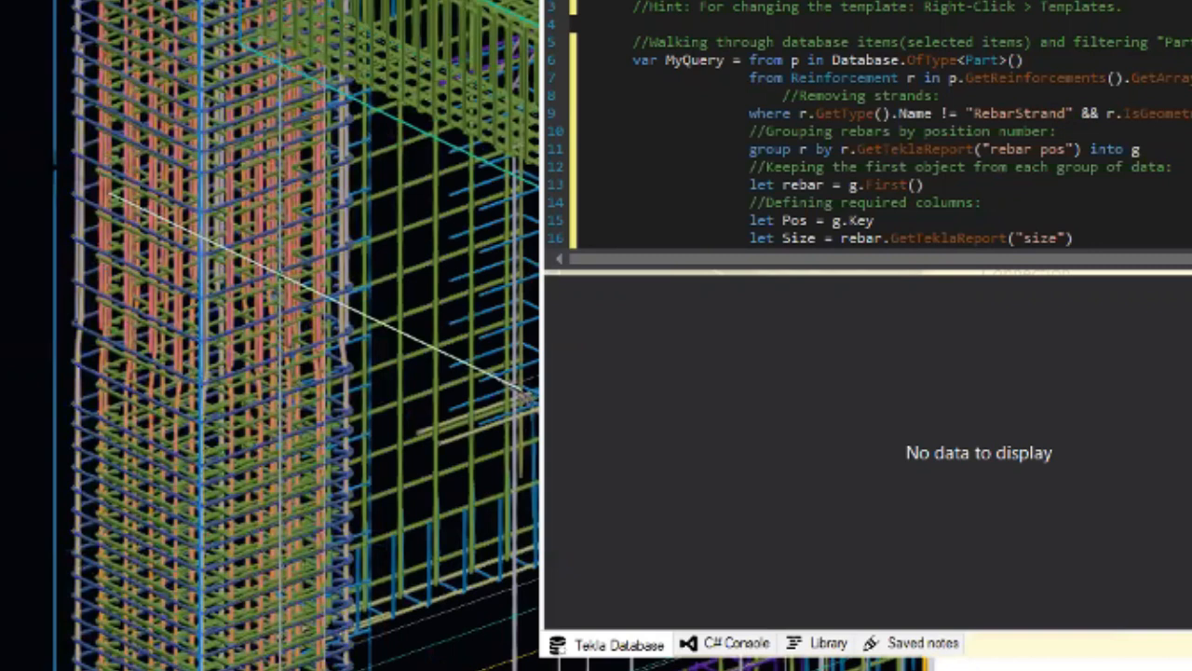
{"action": "scroll", "coordinate": [399, 121], "scroll_direction": "down", "scroll_amount": 3}
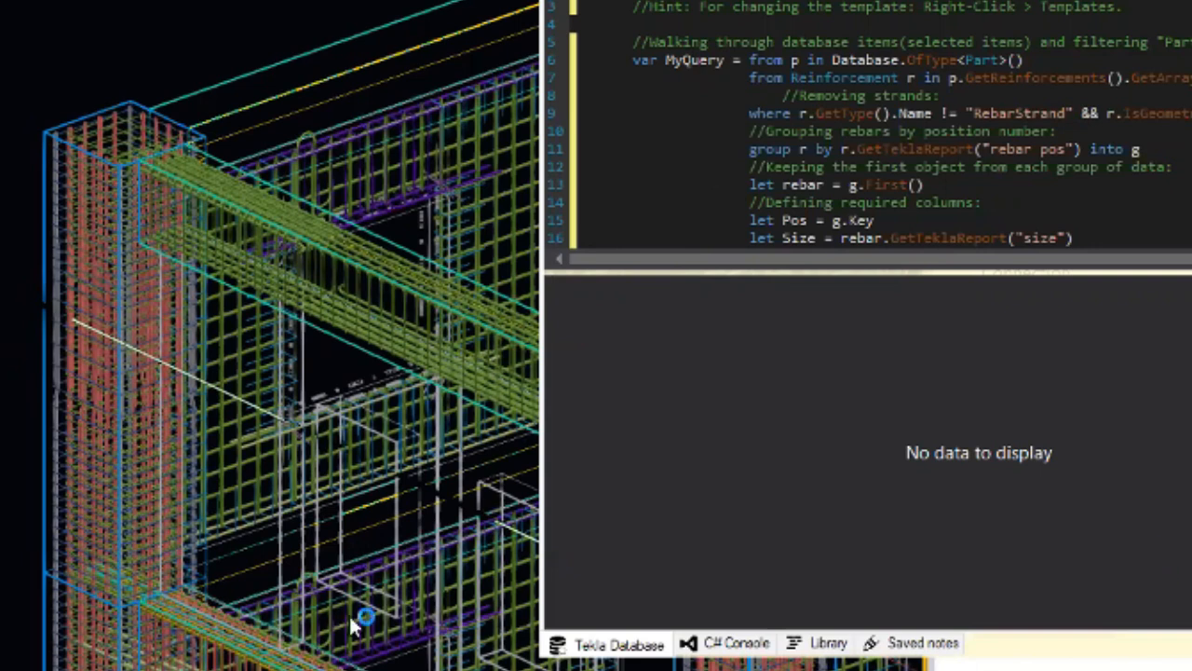
{"action": "scroll", "coordinate": [51, 405], "scroll_direction": "up", "scroll_amount": 4}
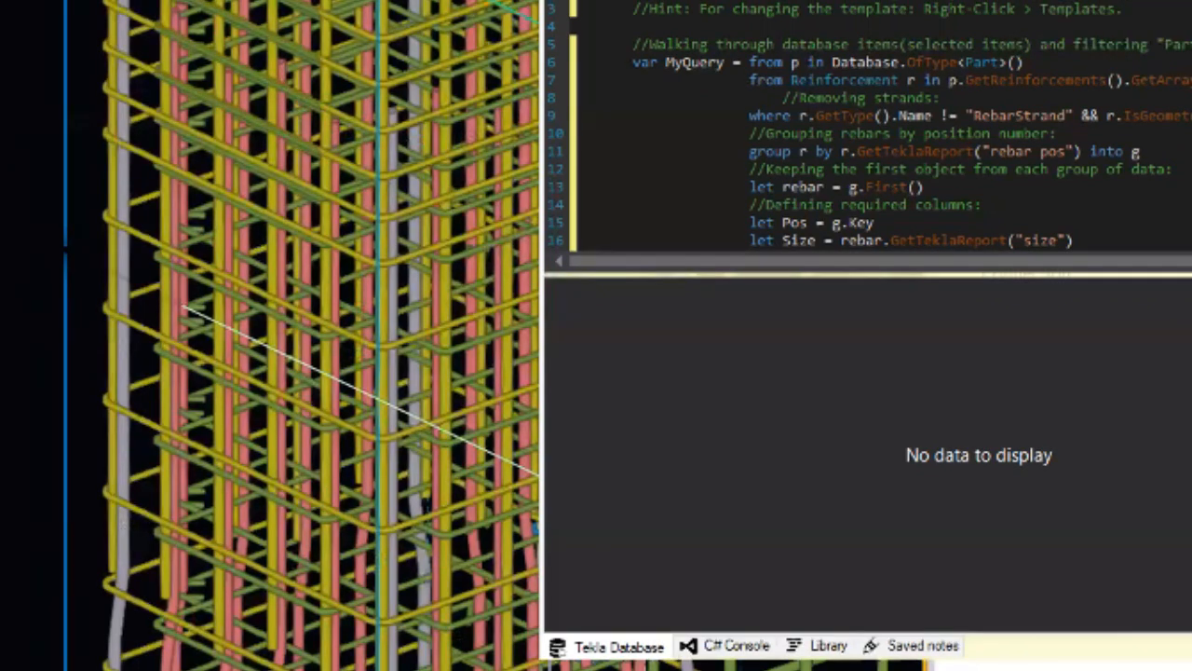
{"action": "left_click_drag", "start_coordinate": [820, 0], "coordinate": [1062, 0]}
{"action": "scroll", "coordinate": [130, 197], "scroll_direction": "down", "scroll_amount": 6}
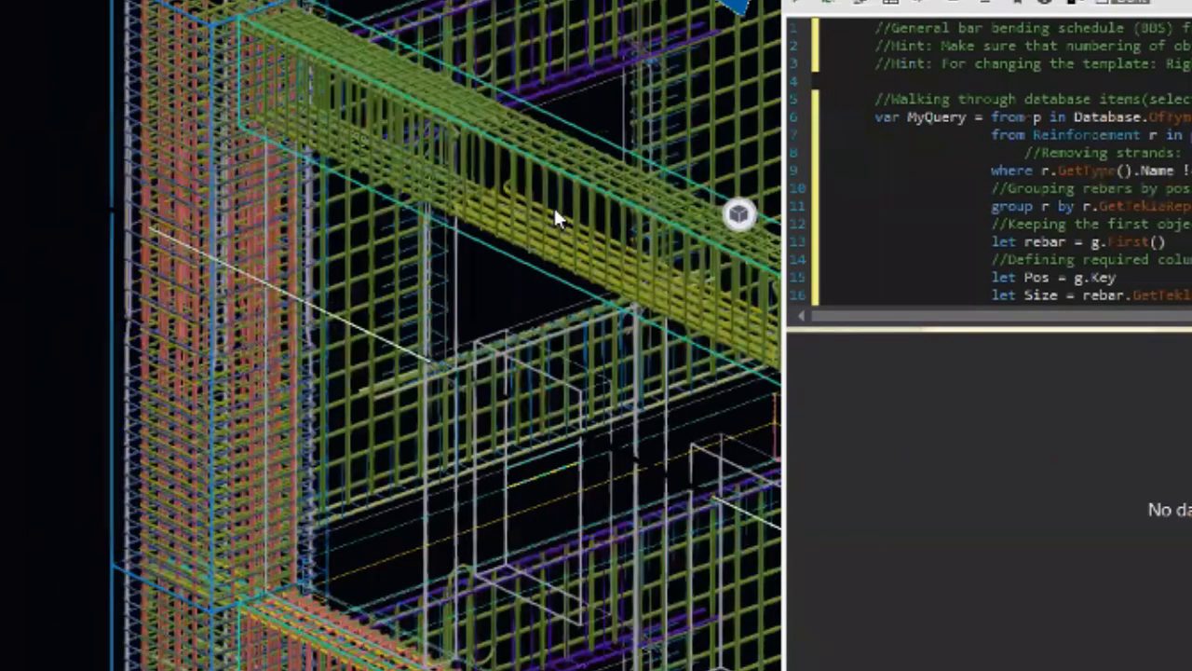
{"action": "scroll", "coordinate": [82, 233], "scroll_direction": "down", "scroll_amount": 2}
{"action": "scroll", "coordinate": [411, 165], "scroll_direction": "up", "scroll_amount": 1}
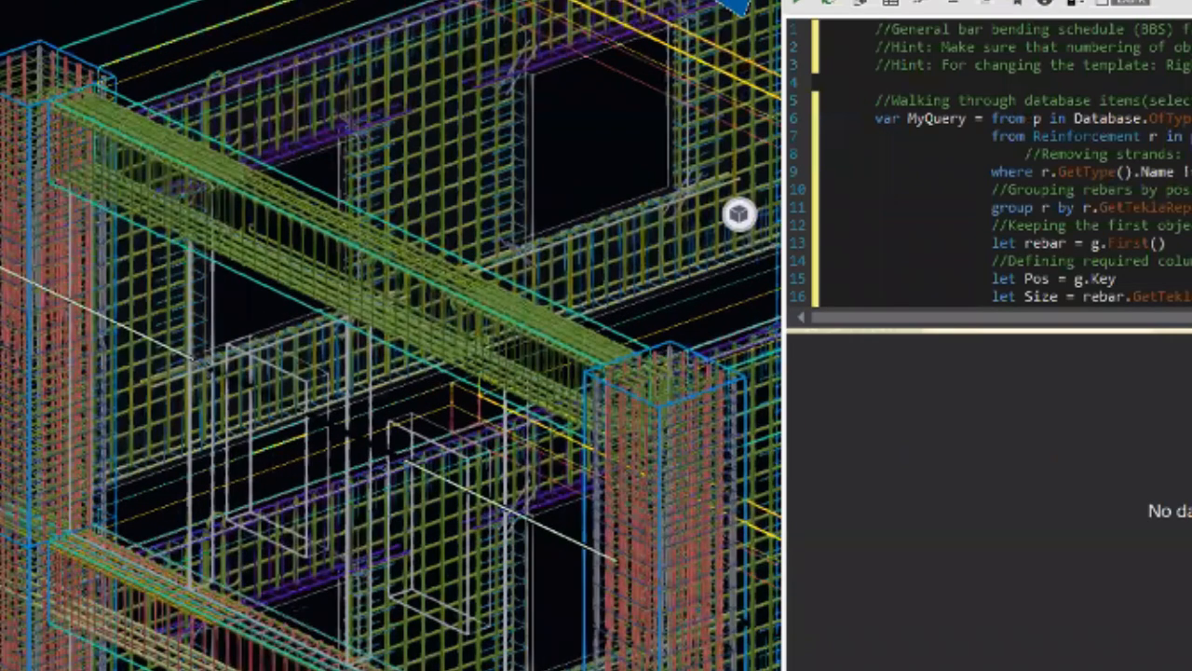
- Exit TeklaPad, confirming the exit, and return to the model
{"action": "key", "text": "alt+F4"}
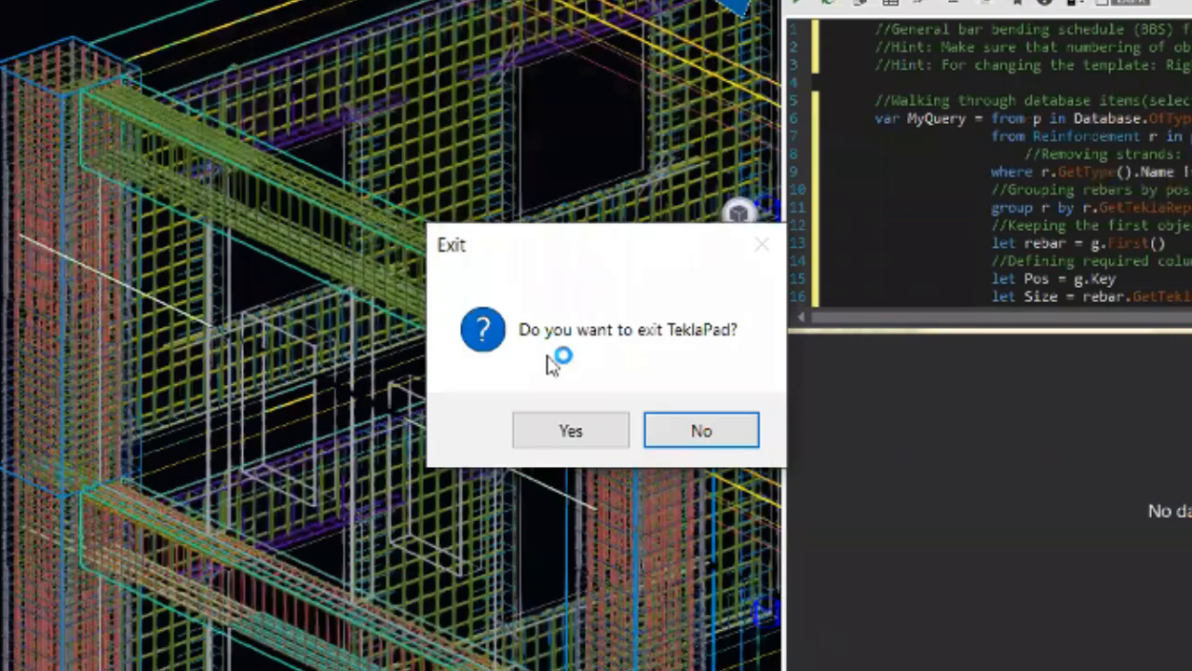
{"action": "left_click", "coordinate": [558, 436]}
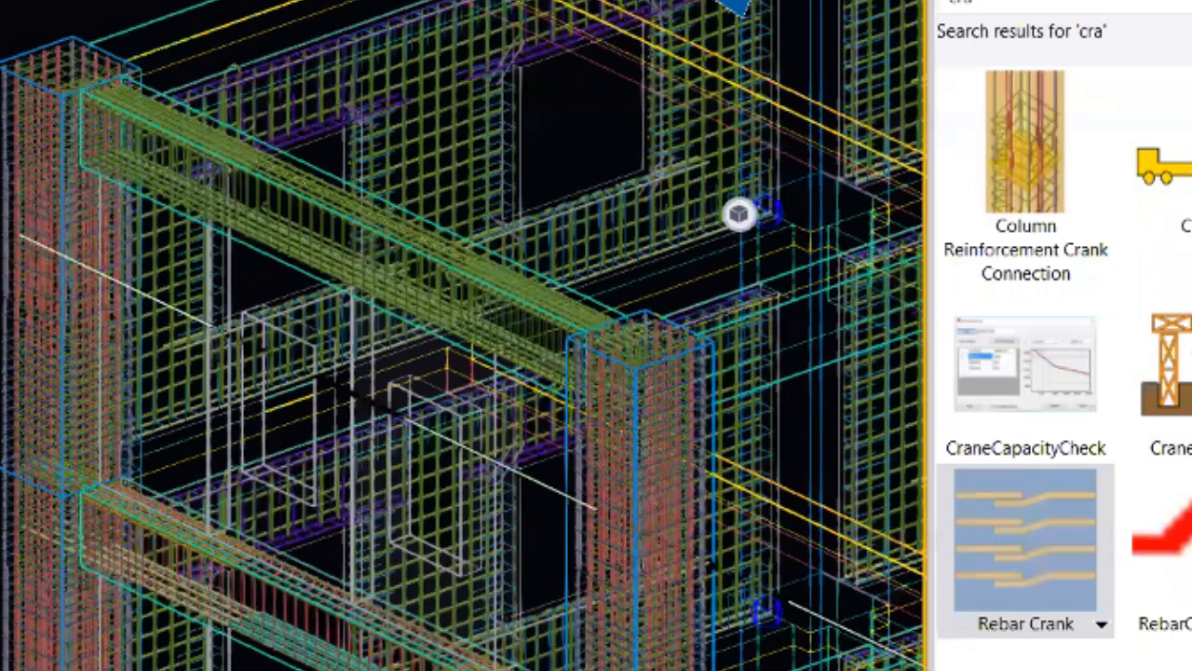
{"action": "scroll", "coordinate": [738, 214], "scroll_direction": "down", "scroll_amount": 2}
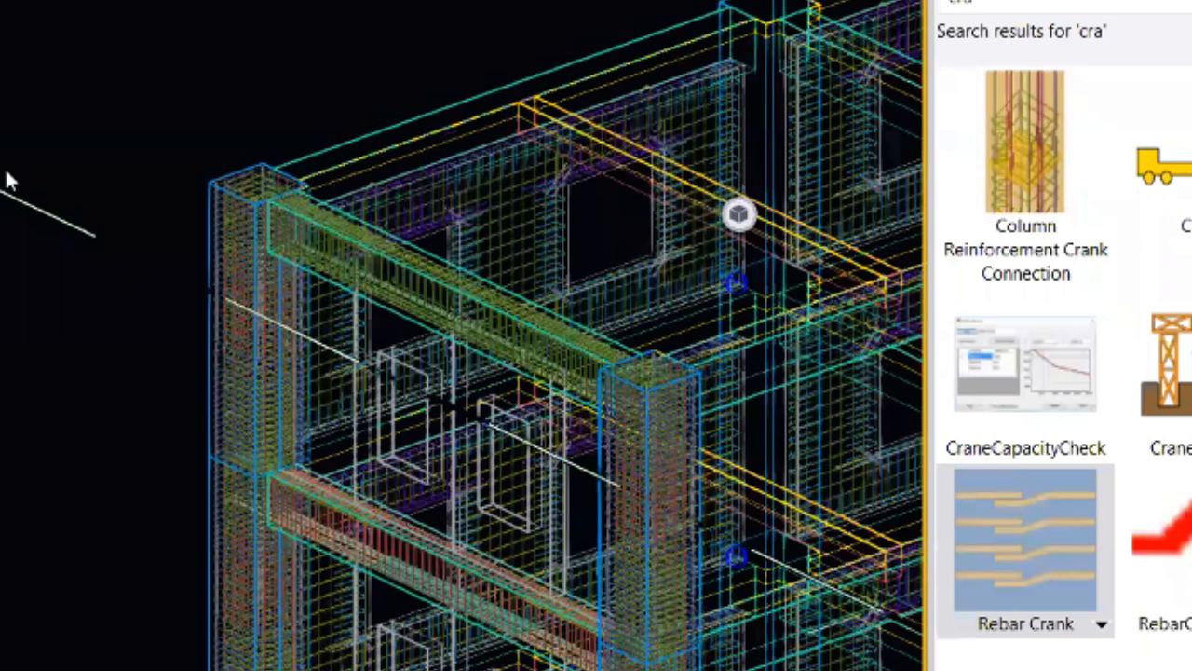
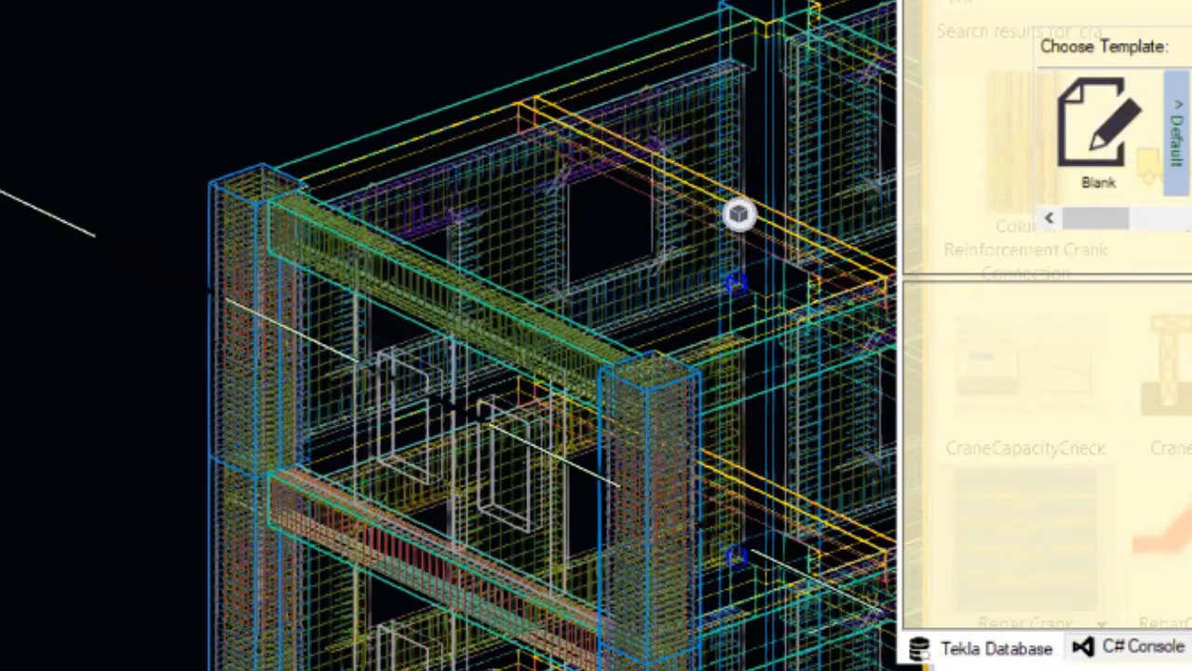
- Browse the default templates in the reopened TeklaPad and load a rebar schedule query for the Tekla Database
{"action": "scroll", "coordinate": [738, 214], "scroll_direction": "down", "scroll_amount": 3}
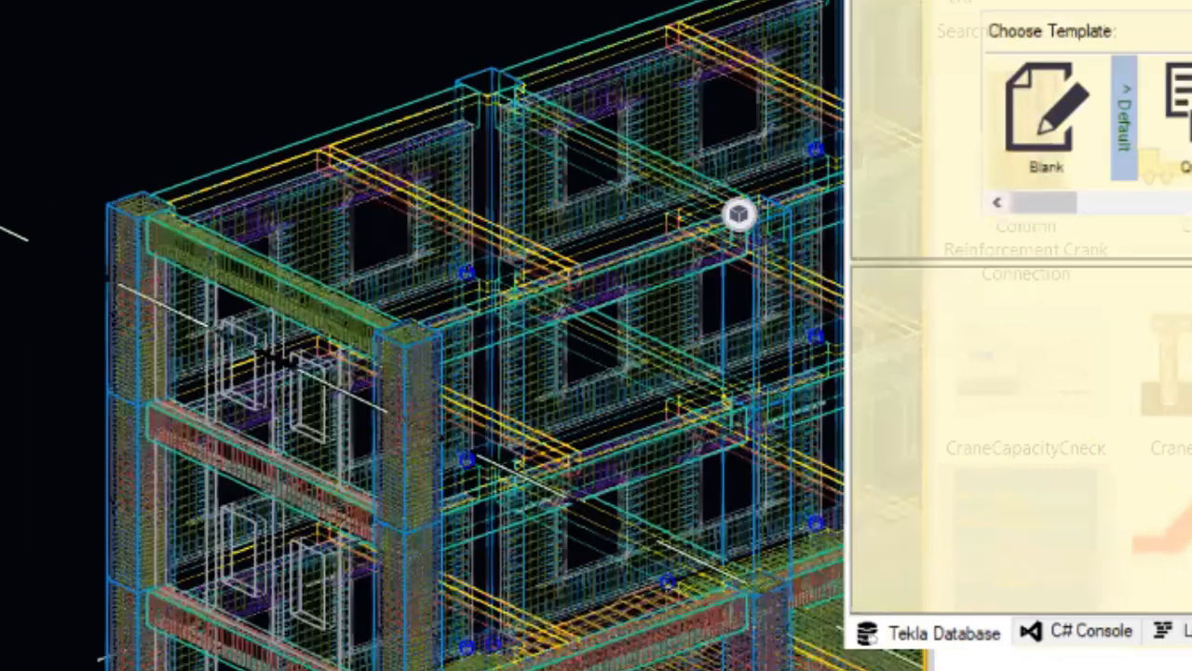
{"action": "scroll", "coordinate": [149, 287], "scroll_direction": "up", "scroll_amount": 2}
{"action": "left_click_drag", "start_coordinate": [935, 193], "coordinate": [1041, 194]}
{"action": "left_click", "coordinate": [1169, 126]}
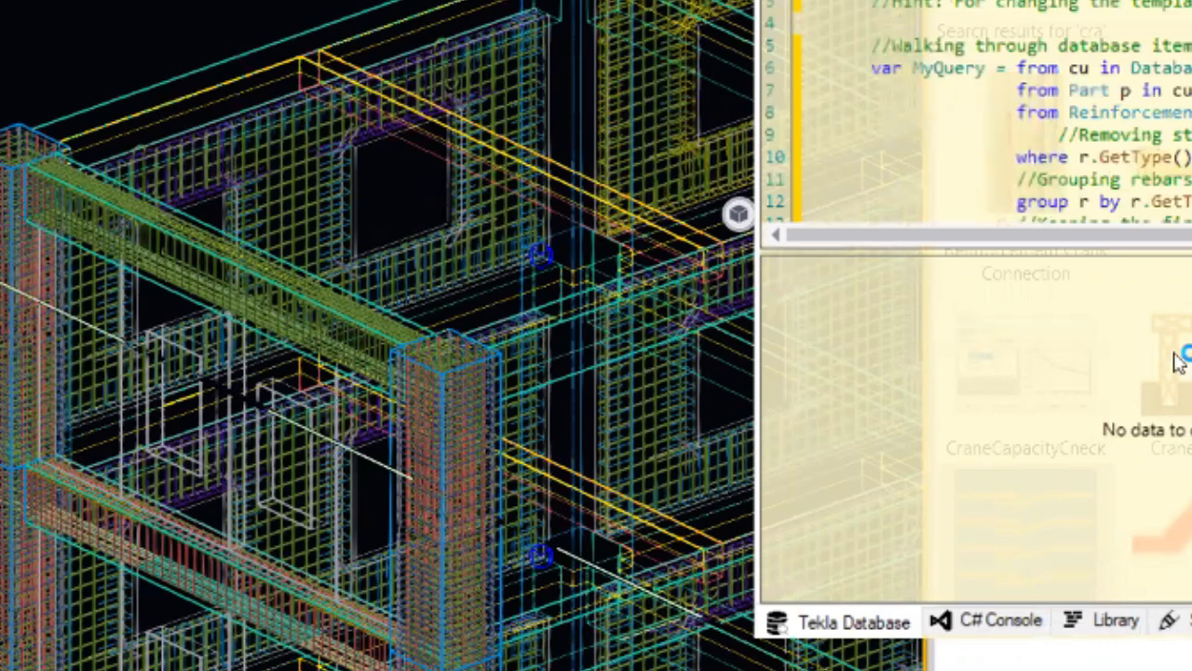
- Turn the model to a frontal view and select the top-storey corner bay with its columns, beam and wall panel
{"action": "middle_click_drag", "start_coordinate": [191, 514], "coordinate": [160, 340]}
{"action": "middle_click_drag", "start_coordinate": [141, 492], "coordinate": [243, 240]}
{"action": "scroll", "coordinate": [287, 452], "scroll_direction": "down", "scroll_amount": 3}
{"action": "middle_click_drag", "start_coordinate": [211, 399], "coordinate": [346, 422], "text": "ctrl"}
{"action": "middle_click_drag", "start_coordinate": [308, 193], "coordinate": [343, 298]}
{"action": "scroll", "coordinate": [346, 4], "scroll_direction": "up", "scroll_amount": 1}
{"action": "middle_click_drag", "start_coordinate": [346, 4], "coordinate": [317, 81]}
{"action": "left_click_drag", "start_coordinate": [331, 65], "coordinate": [24, 226]}
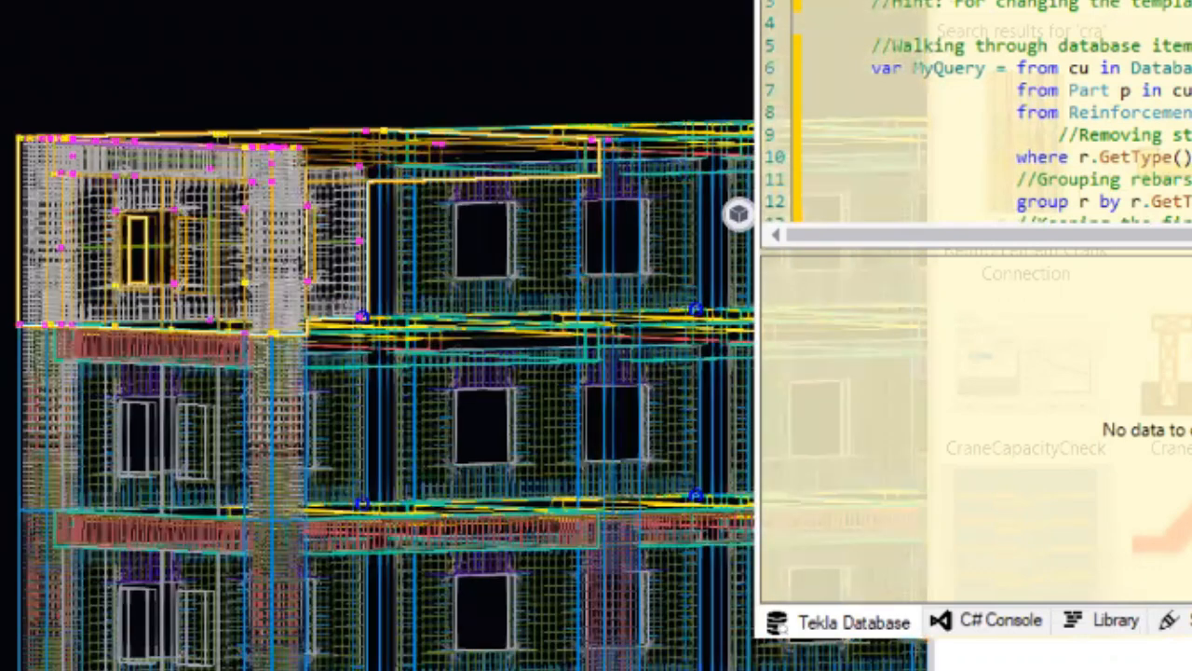
- Try selecting the columns, beams and slabs of the precast frame across its grid lines, clearing the selection each time
{"action": "middle_click_drag", "start_coordinate": [192, 236], "coordinate": [4, 3], "text": "ctrl"}
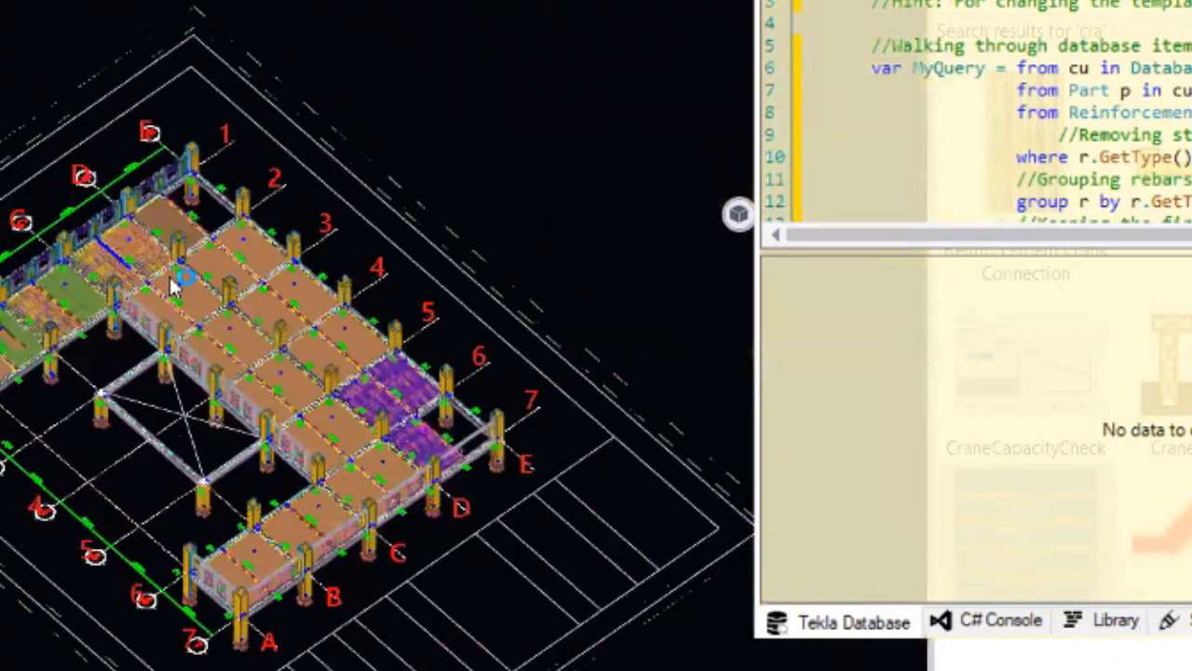
{"action": "mouse_move", "coordinate": [309, 402]}
{"action": "middle_mouse_down", "text": "ctrl"}
{"action": "mouse_move", "coordinate": [482, 283]}
{"action": "mouse_move", "coordinate": [341, 351]}
{"action": "mouse_move", "coordinate": [293, 391]}
{"action": "middle_mouse_up", "text": "ctrl"}
{"action": "left_click_drag", "start_coordinate": [0, 30], "coordinate": [663, 415]}
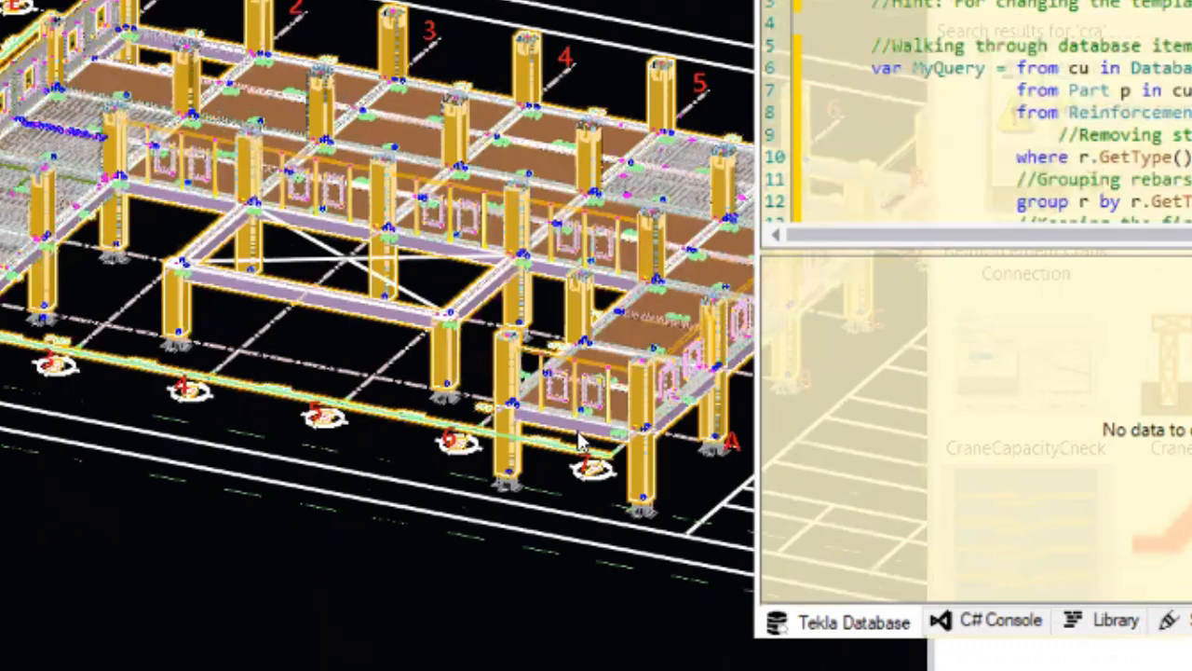
{"action": "scroll", "coordinate": [115, 401], "scroll_direction": "up", "scroll_amount": 1}
{"action": "middle_click_drag", "start_coordinate": [307, 431], "coordinate": [66, 511]}
{"action": "left_click", "coordinate": [66, 511]}
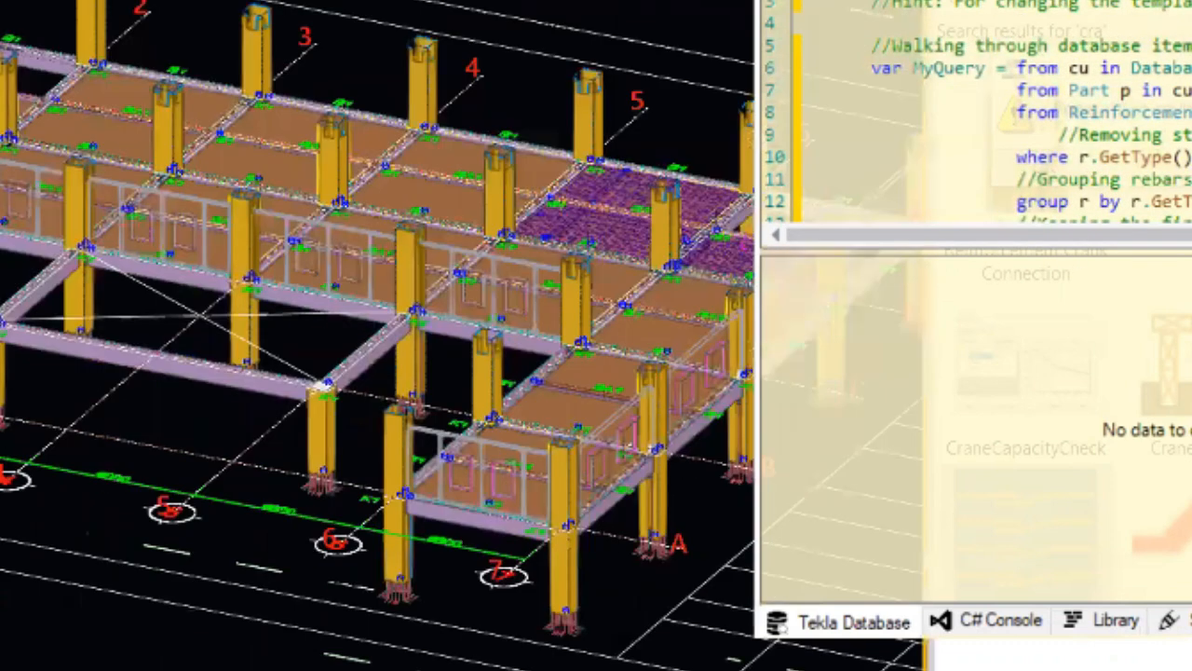
{"action": "scroll", "coordinate": [235, 390], "scroll_direction": "down", "scroll_amount": 2}
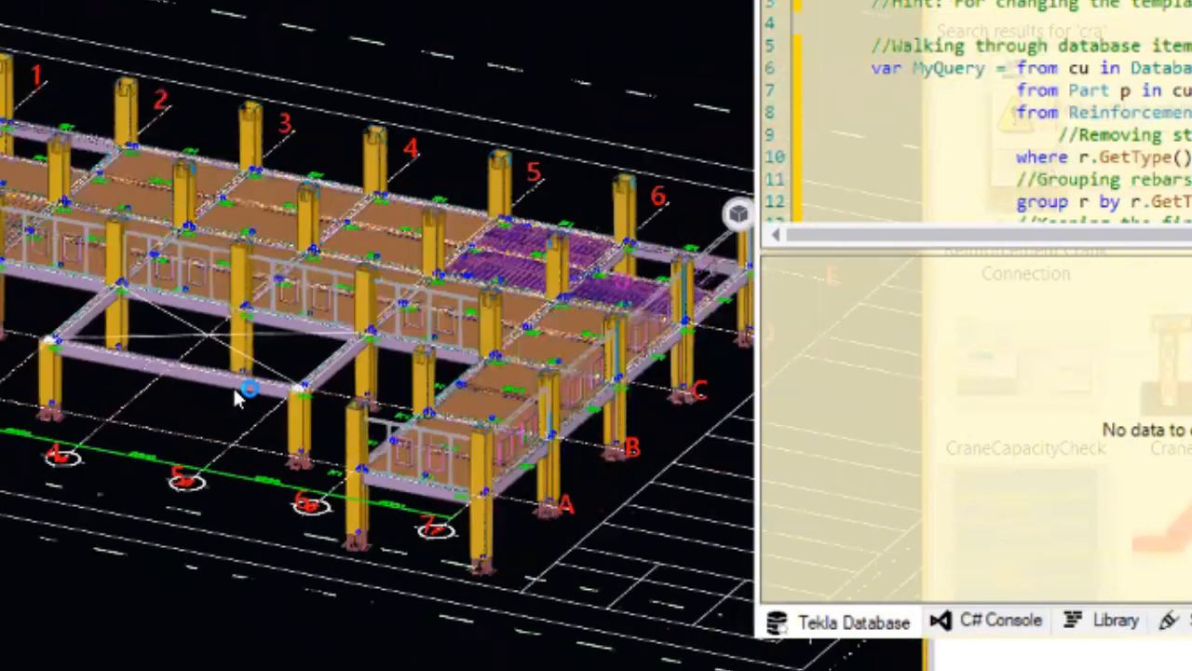
{"action": "left_click_drag", "start_coordinate": [615, 596], "coordinate": [646, 559]}
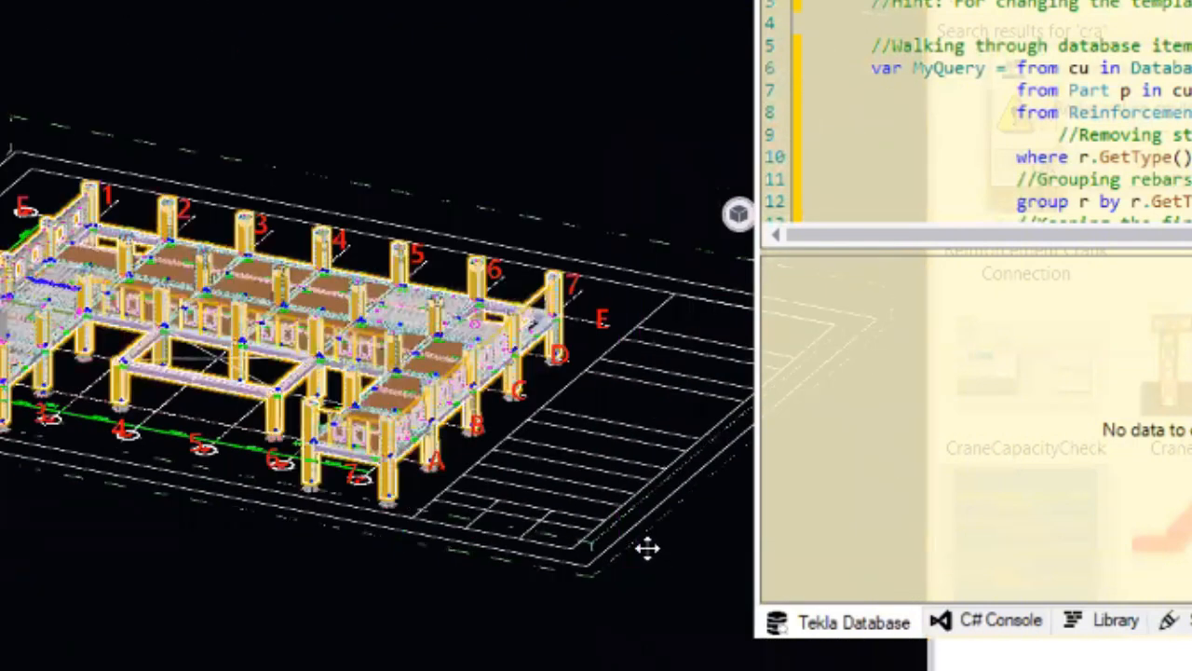
{"action": "left_click", "coordinate": [706, 246]}
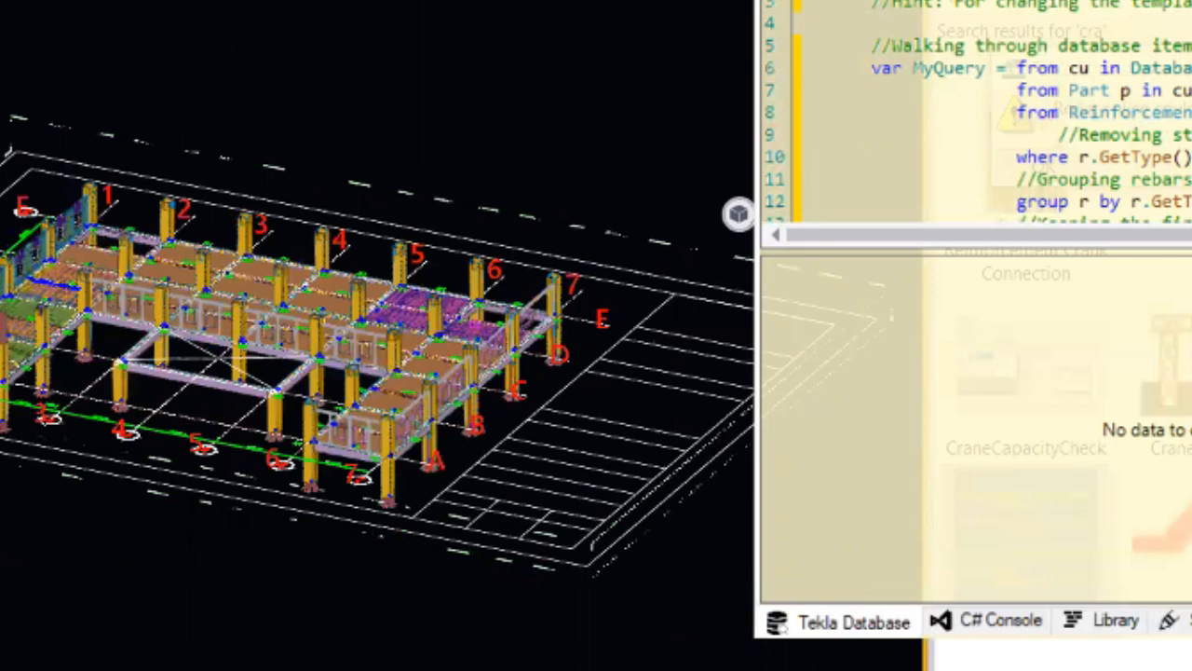
- Select the whole precast frame again and check the column definitions in the query code
{"action": "left_click_drag", "start_coordinate": [2, 29], "coordinate": [624, 563]}
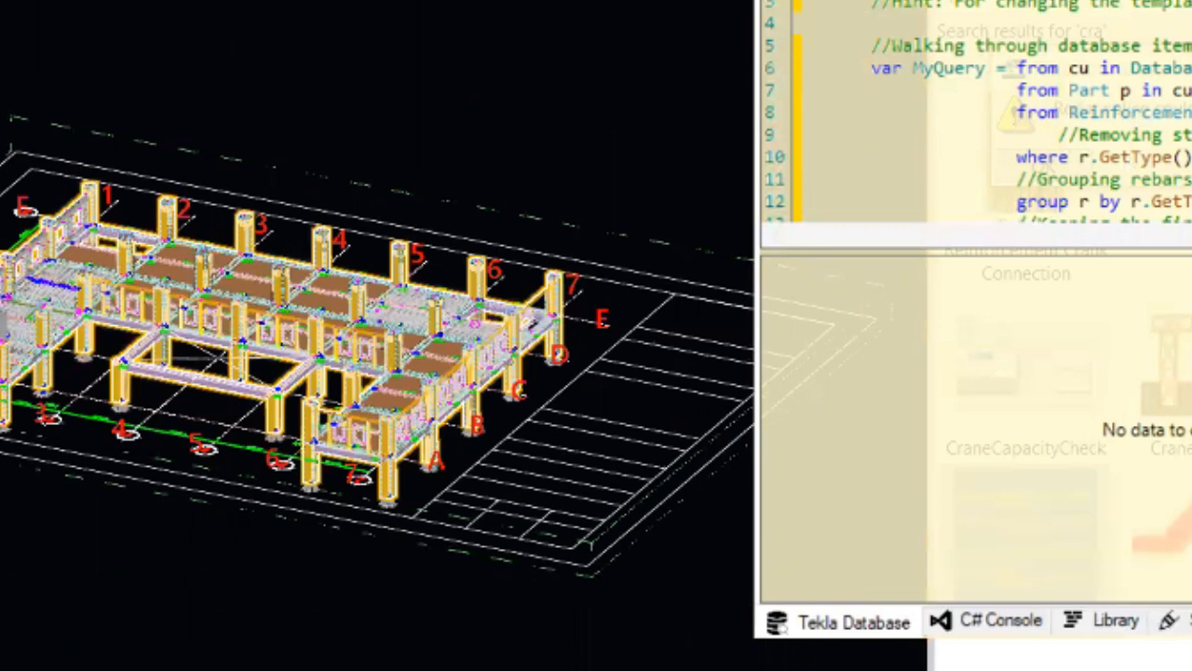
{"action": "scroll", "coordinate": [1172, 442], "scroll_direction": "down", "scroll_amount": 3}
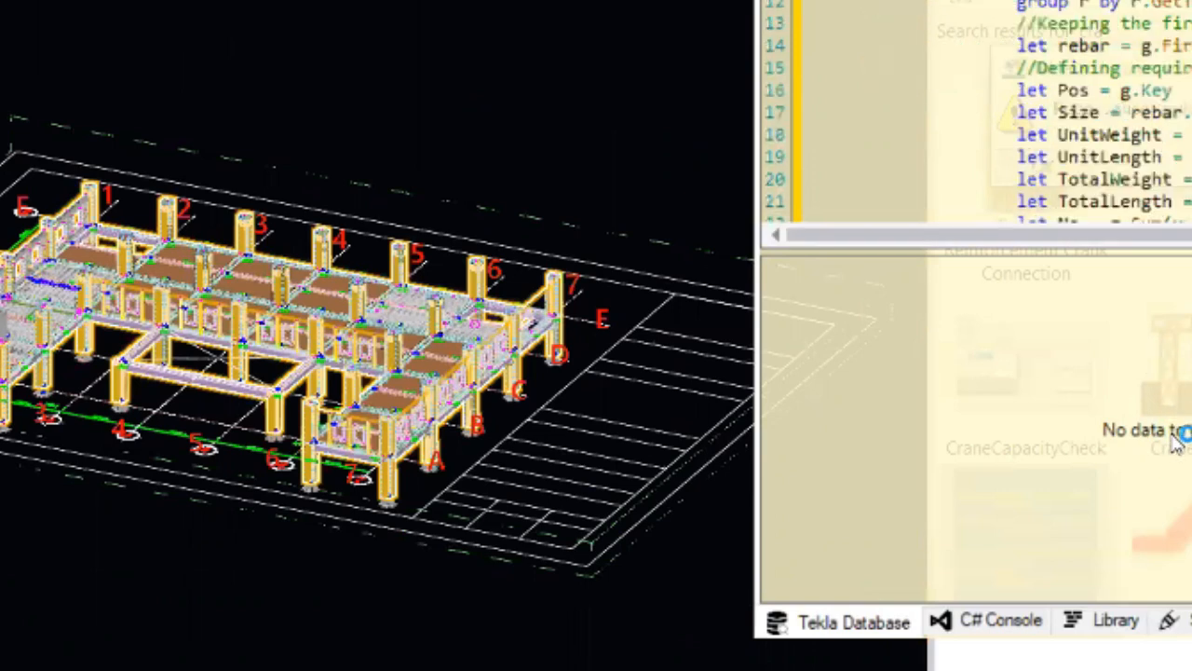
{"action": "mouse_move", "coordinate": [1172, 235]}
{"action": "left_mouse_down"}
{"action": "mouse_move", "coordinate": [1191, 234]}
{"action": "mouse_move", "coordinate": [1177, 235]}
{"action": "left_mouse_up"}
{"action": "scroll", "coordinate": [1171, 122], "scroll_direction": "up", "scroll_amount": 3}
- Select the column, edge beam and wall framing in the bay beside grid line 2
{"action": "scroll", "coordinate": [377, 278], "scroll_direction": "up", "scroll_amount": 3}
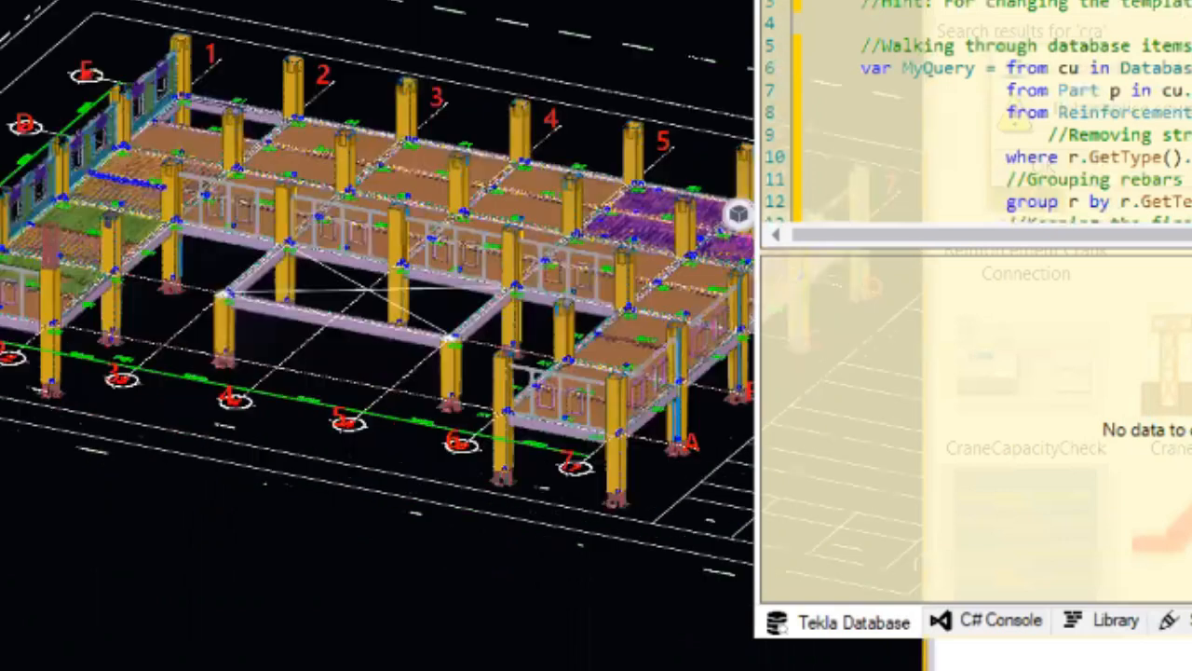
{"action": "scroll", "coordinate": [377, 335], "scroll_direction": "up", "scroll_amount": 2}
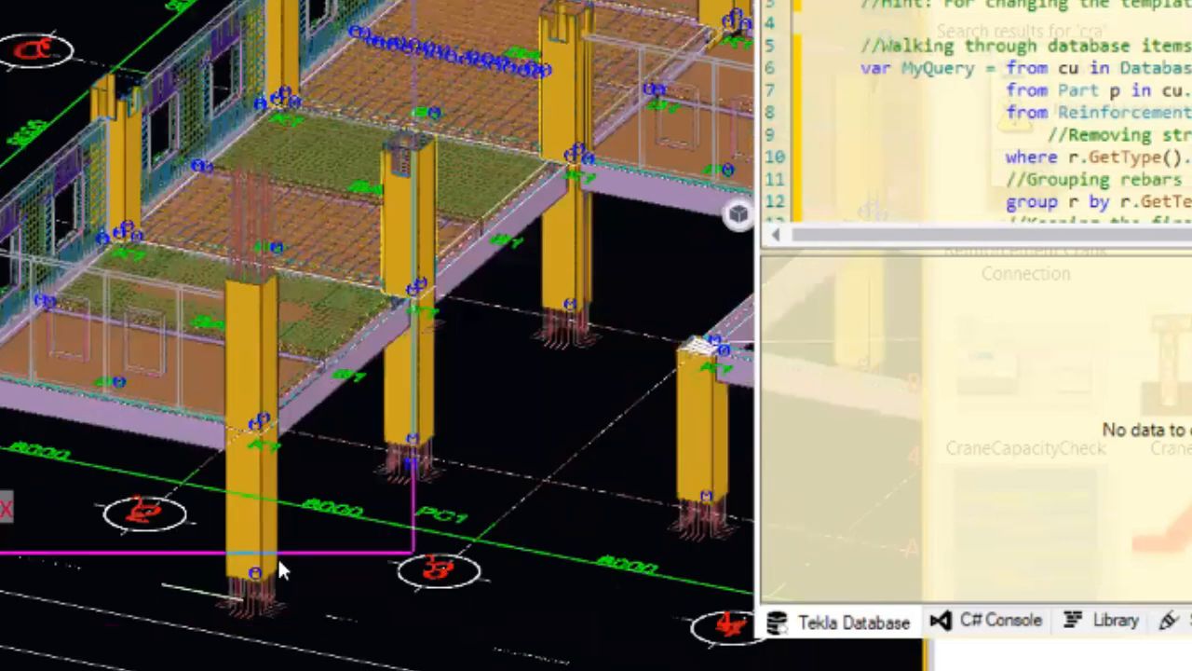
{"action": "middle_click_drag", "start_coordinate": [522, 417], "coordinate": [199, 637]}
{"action": "middle_click_drag", "start_coordinate": [354, 192], "coordinate": [285, 483]}
{"action": "scroll", "coordinate": [174, 226], "scroll_direction": "up", "scroll_amount": 2}
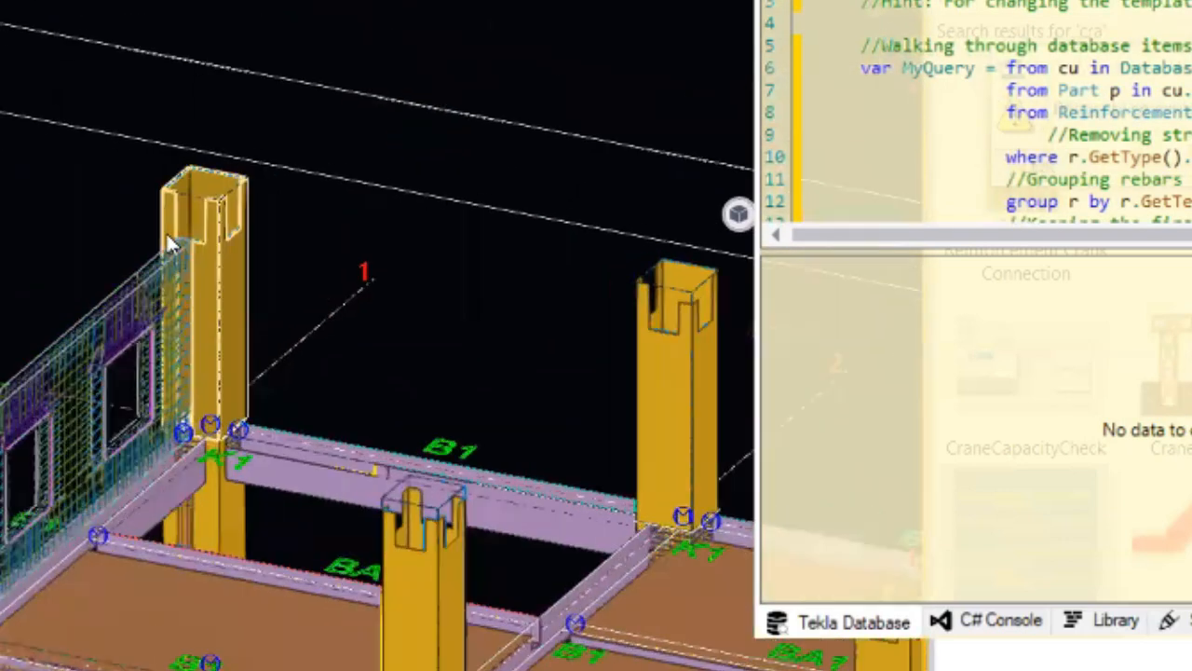
{"action": "scroll", "coordinate": [167, 231], "scroll_direction": "down", "scroll_amount": 1}
{"action": "middle_click_drag", "start_coordinate": [288, 652], "coordinate": [120, 209]}
{"action": "scroll", "coordinate": [28, 447], "scroll_direction": "up", "scroll_amount": 3}
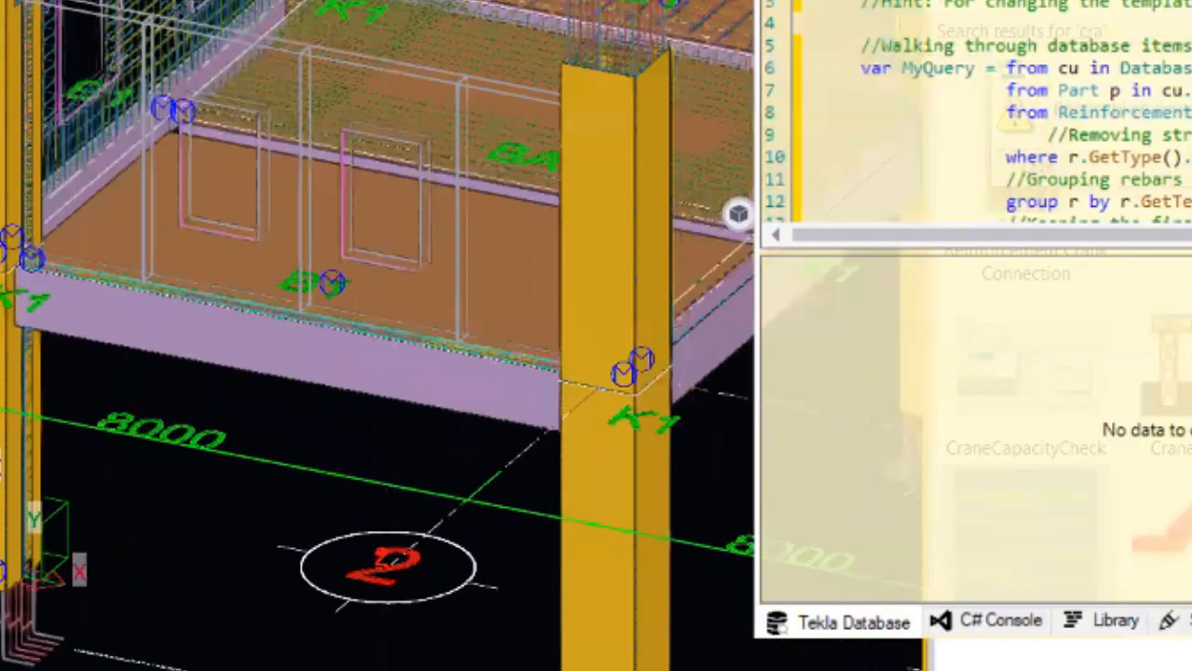
{"action": "left_click_drag", "start_coordinate": [171, 531], "coordinate": [28, 280]}
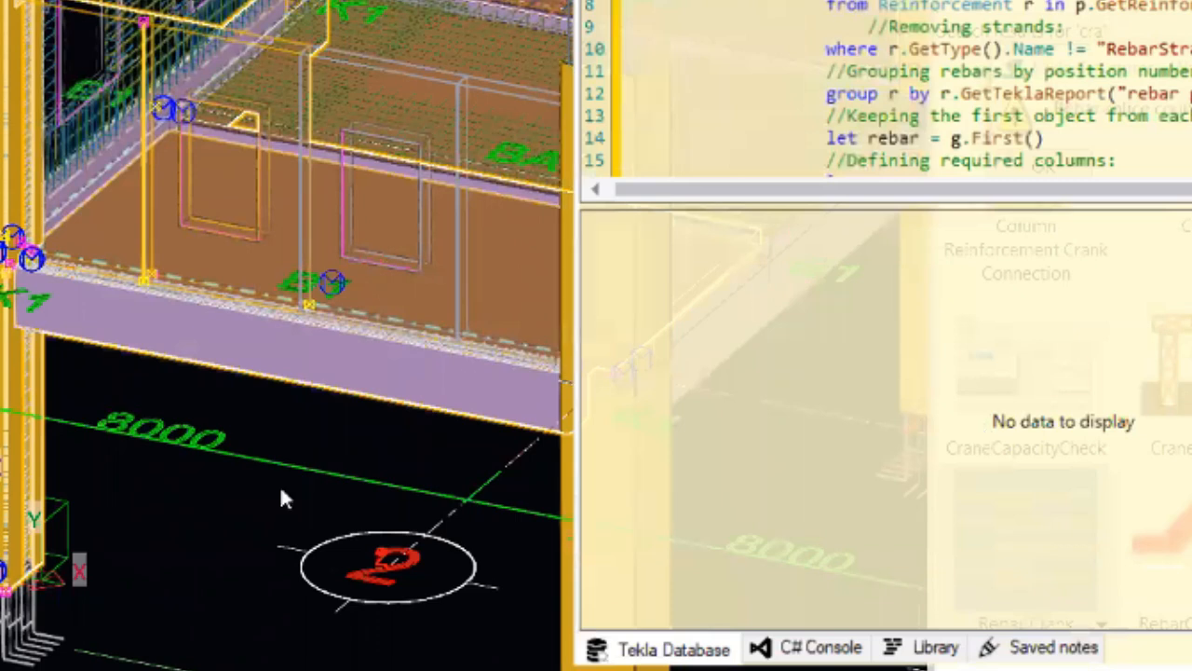
- Select only the lower segment of the K1 column below the floor slab
{"action": "scroll", "coordinate": [49, 601], "scroll_direction": "up", "scroll_amount": 2}
{"action": "scroll", "coordinate": [159, 463], "scroll_direction": "up", "scroll_amount": 1}
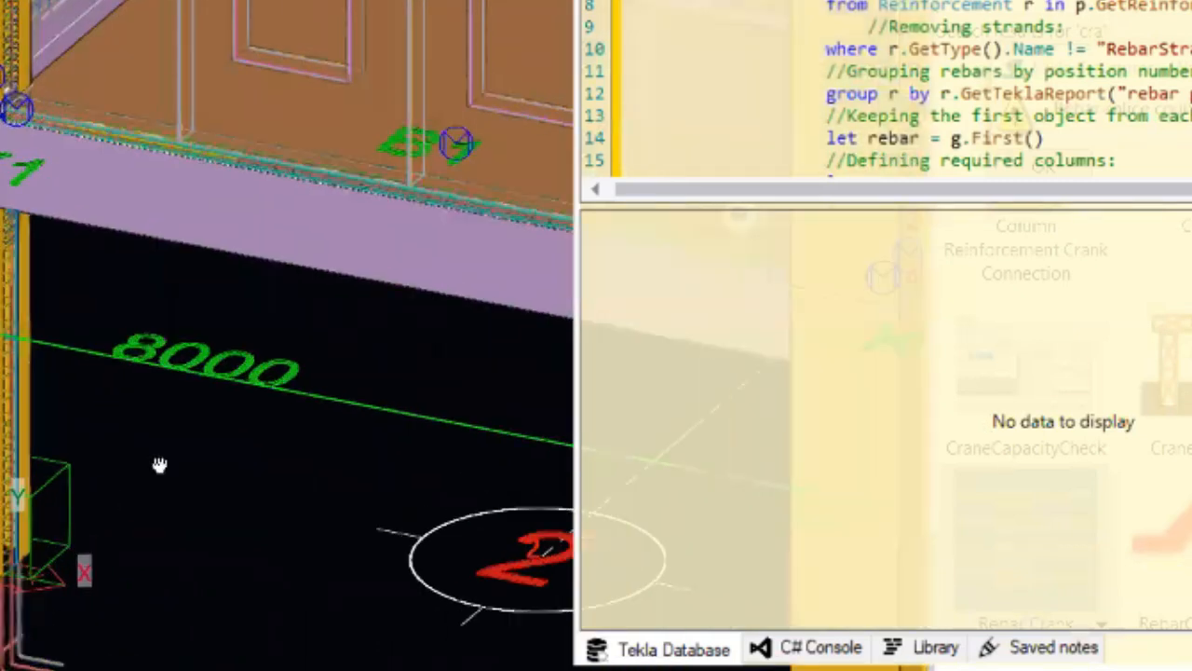
{"action": "middle_click_drag", "start_coordinate": [159, 463], "coordinate": [186, 669]}
{"action": "middle_click_drag", "start_coordinate": [101, 421], "coordinate": [127, 670]}
{"action": "middle_click_drag", "start_coordinate": [233, 652], "coordinate": [102, 200]}
{"action": "middle_click_drag", "start_coordinate": [186, 664], "coordinate": [159, 349]}
{"action": "scroll", "coordinate": [160, 349], "scroll_direction": "down", "scroll_amount": 4}
{"action": "scroll", "coordinate": [301, 556], "scroll_direction": "up", "scroll_amount": 2}
{"action": "left_click", "coordinate": [101, 515]}
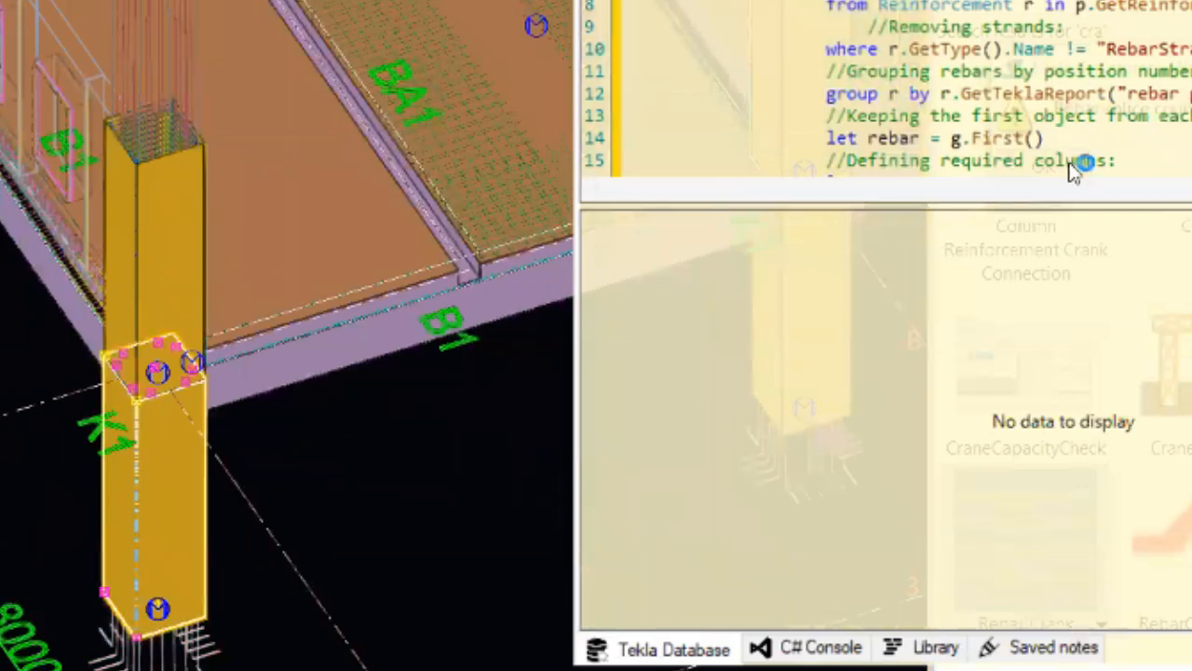
- Read the query code down to its final return statement and inspect the starter bars at the column's upper end
{"action": "scroll", "coordinate": [885, 88], "scroll_direction": "down", "scroll_amount": 4}
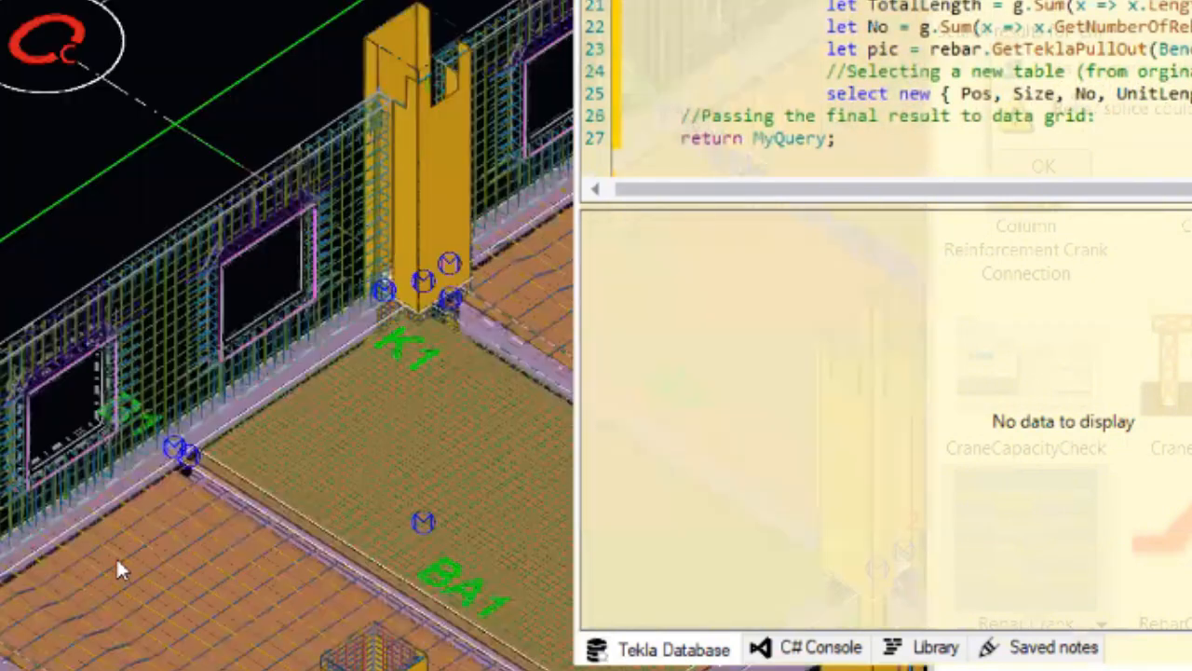
{"action": "middle_click_drag", "start_coordinate": [572, 543], "coordinate": [373, 275]}
{"action": "scroll", "coordinate": [287, 335], "scroll_direction": "up", "scroll_amount": 2}
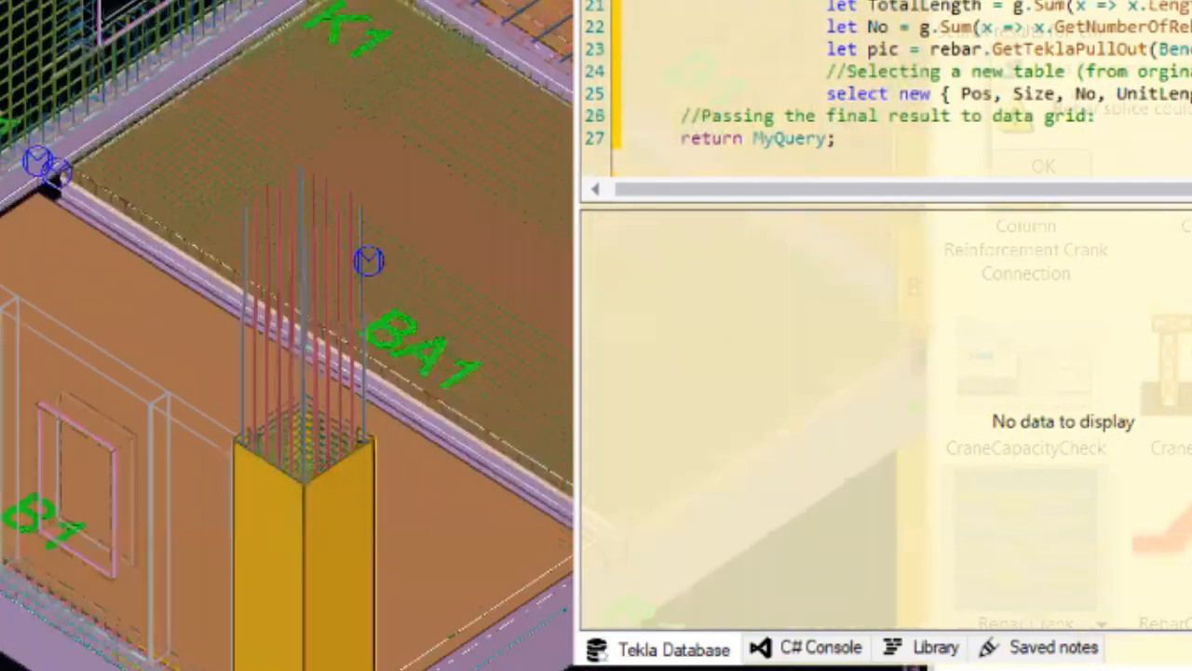
{"action": "scroll", "coordinate": [977, 26], "scroll_direction": "up", "scroll_amount": 4}
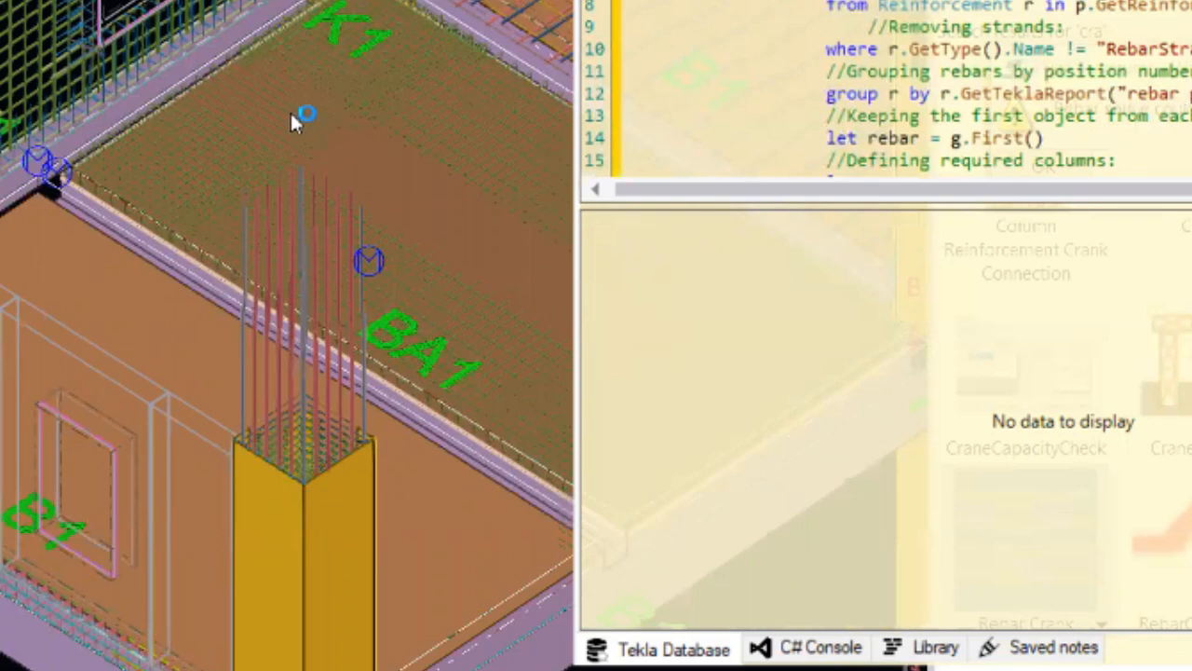
- Clear the K1 column selection and make the TeklaPad window taller over the model
{"action": "scroll", "coordinate": [305, 114], "scroll_direction": "down", "scroll_amount": 2}
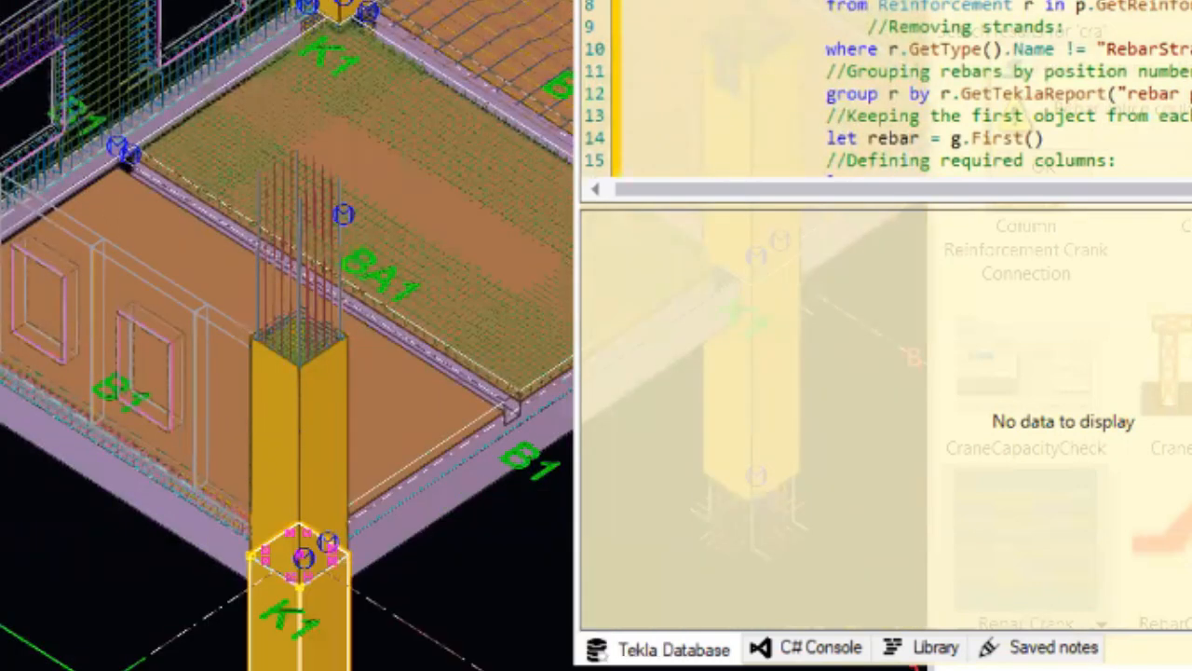
{"action": "middle_click_drag", "start_coordinate": [442, 669], "coordinate": [413, 613]}
{"action": "left_click", "coordinate": [413, 620]}
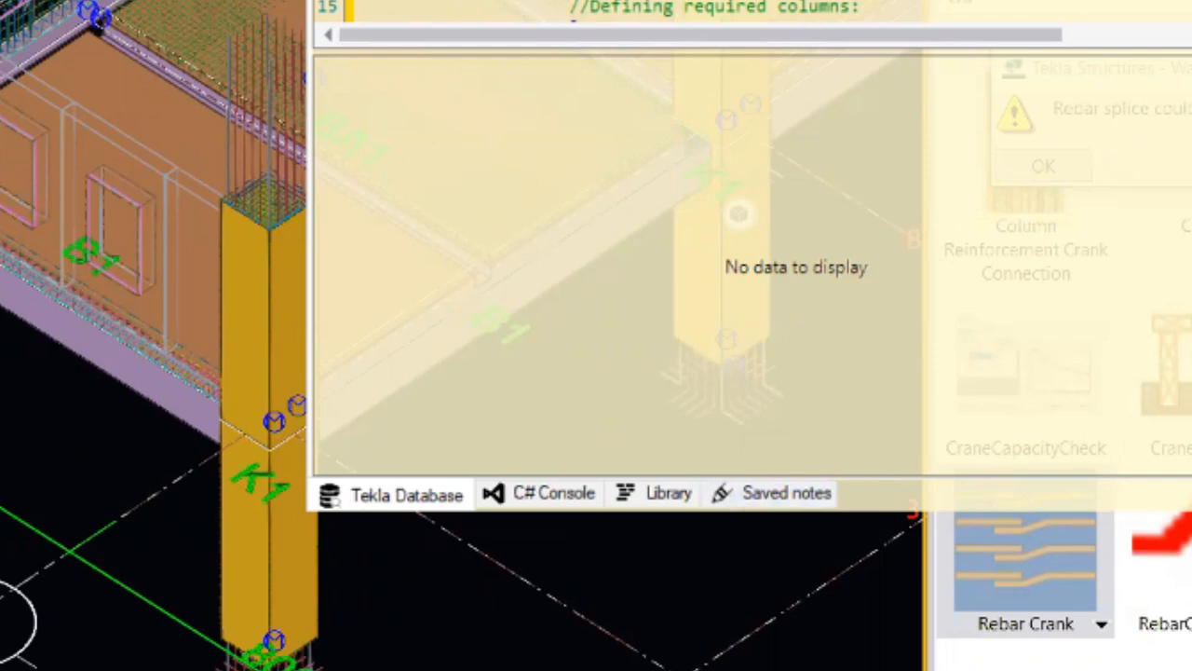
{"action": "left_click_drag", "start_coordinate": [1191, 511], "coordinate": [1191, 645]}
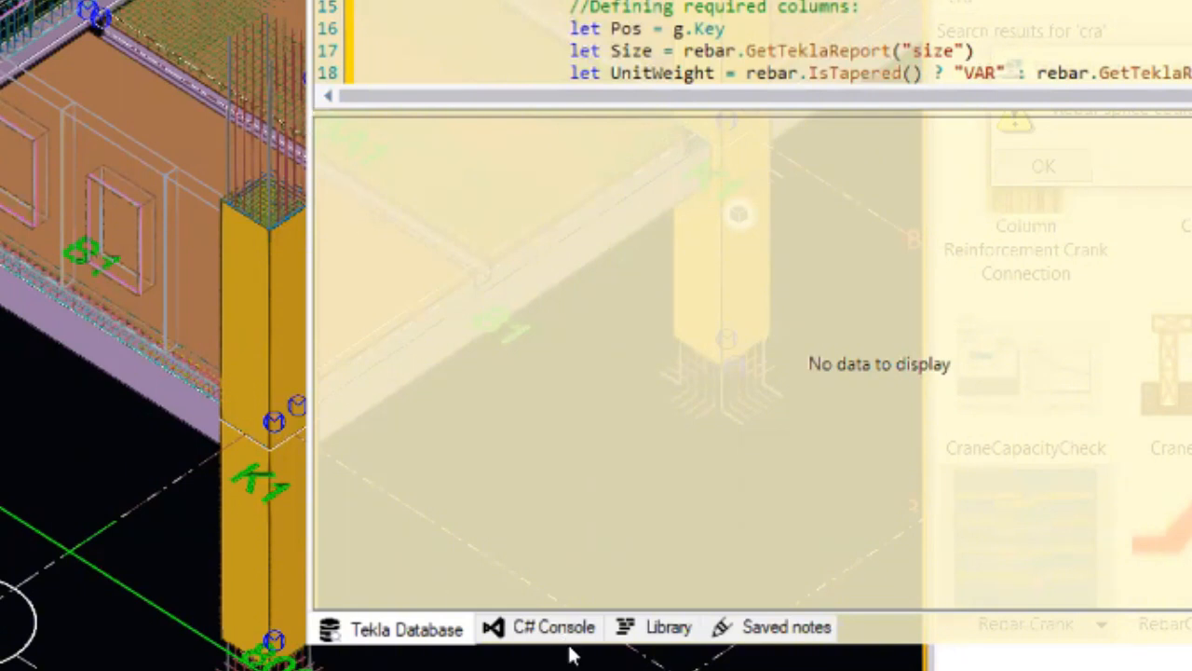
- Close the TeklaPad window to clear the view of the model
{"action": "left_click_drag", "start_coordinate": [548, 647], "coordinate": [709, 670]}
{"action": "left_click_drag", "start_coordinate": [1191, 670], "coordinate": [1191, 656]}
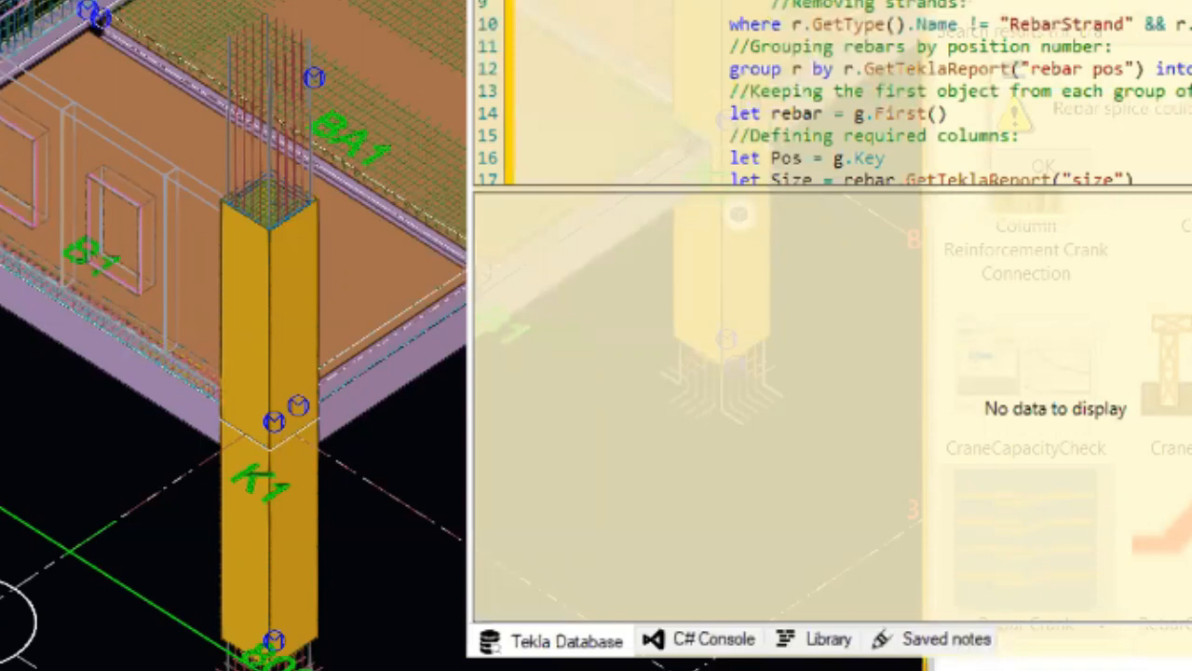
{"action": "left_click_drag", "start_coordinate": [745, 2], "coordinate": [392, 2]}
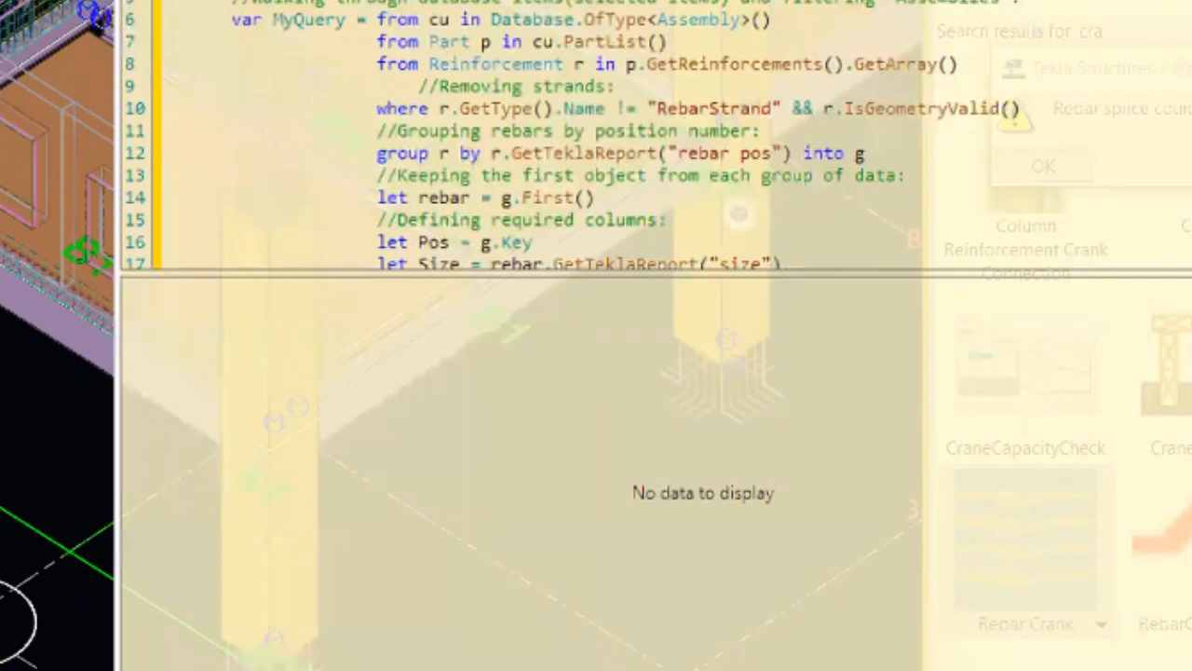
{"action": "key", "text": "alt+F4"}
{"action": "left_click", "coordinate": [609, 418]}
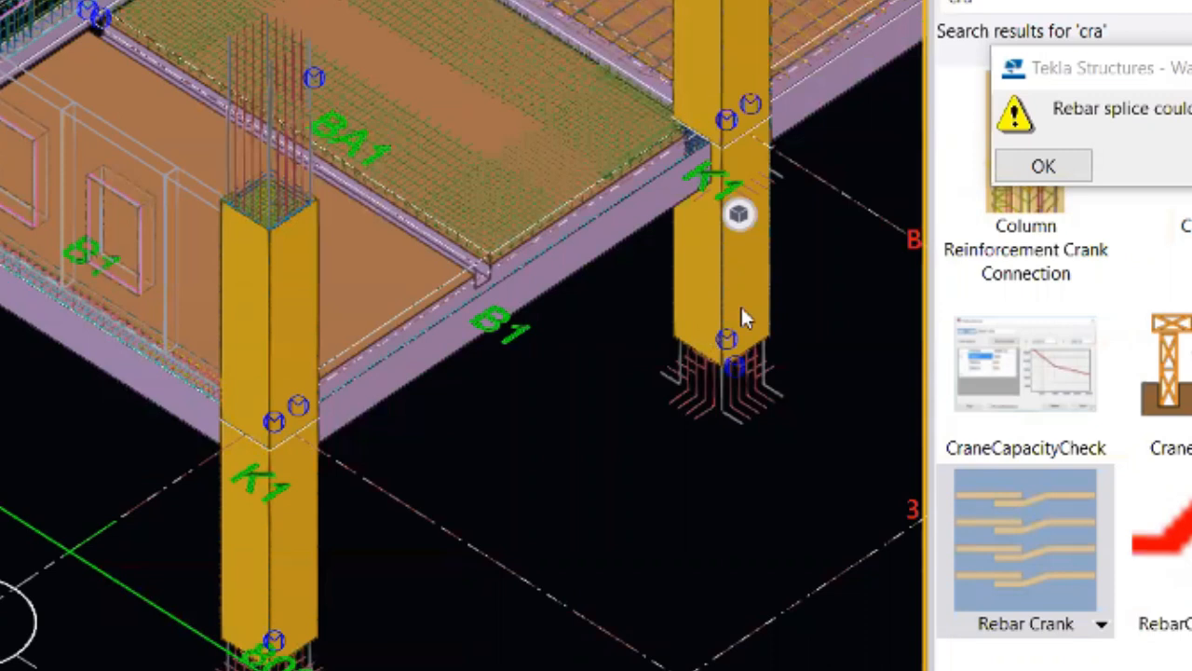
- Examine the building's columns from a wider angle and up close, including the starter bars at the open column end
{"action": "scroll", "coordinate": [354, 180], "scroll_direction": "down", "scroll_amount": 7}
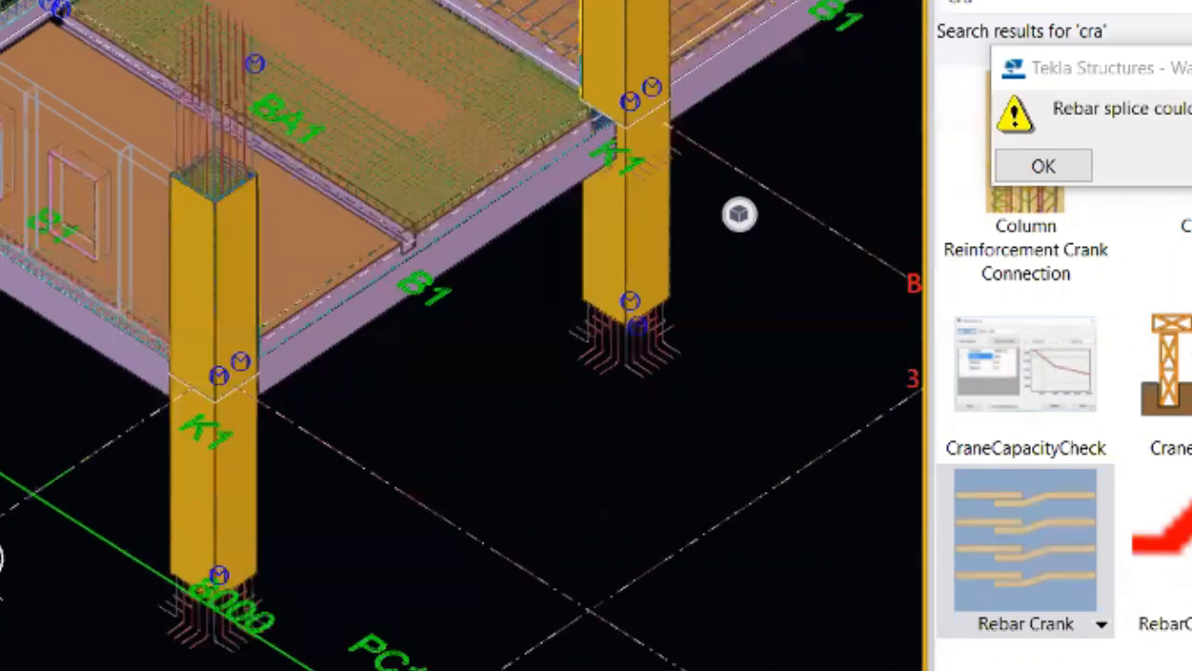
{"action": "middle_click_drag", "start_coordinate": [354, 177], "coordinate": [284, 430]}
{"action": "middle_click_drag", "start_coordinate": [551, 149], "coordinate": [478, 180]}
{"action": "middle_click_drag", "start_coordinate": [426, 249], "coordinate": [856, 258], "text": "ctrl"}
{"action": "scroll", "coordinate": [856, 258], "scroll_direction": "down", "scroll_amount": 2}
{"action": "middle_click_drag", "start_coordinate": [404, 360], "coordinate": [456, 344], "text": "ctrl"}
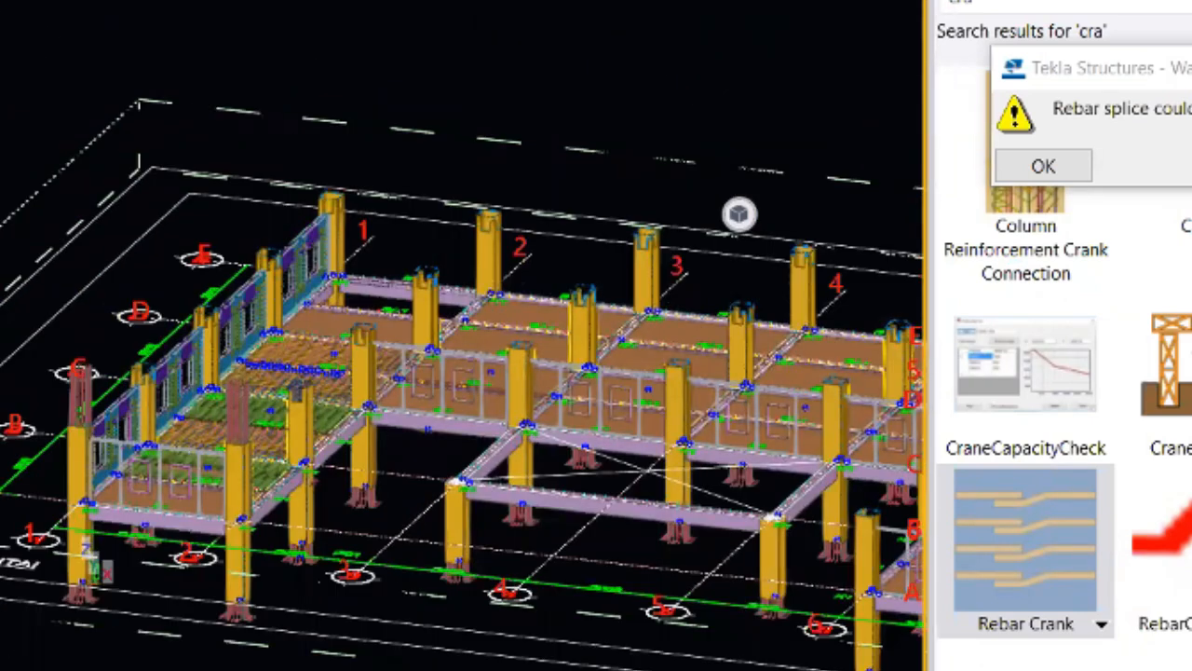
{"action": "middle_click_drag", "start_coordinate": [683, 132], "coordinate": [316, 52]}
{"action": "middle_click_drag", "start_coordinate": [347, 200], "coordinate": [275, 212], "text": "ctrl"}
{"action": "scroll", "coordinate": [1, 226], "scroll_direction": "up", "scroll_amount": 8}
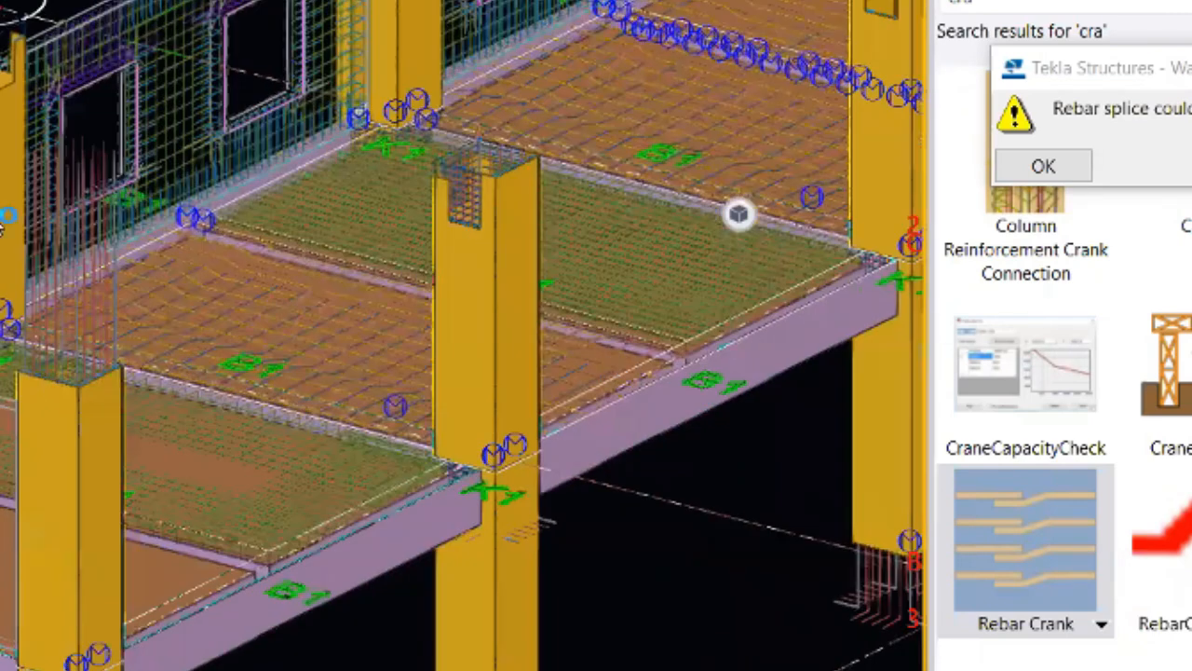
{"action": "scroll", "coordinate": [1, 294], "scroll_direction": "down", "scroll_amount": 4}
{"action": "scroll", "coordinate": [0, 295], "scroll_direction": "up", "scroll_amount": 8}
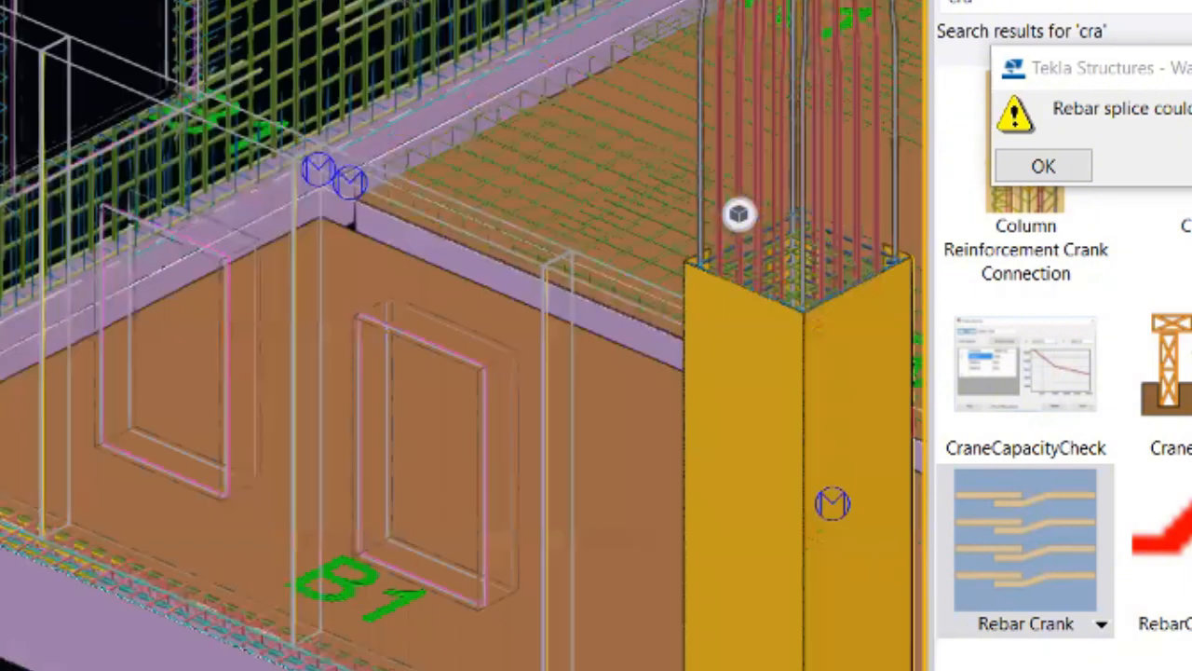
{"action": "scroll", "coordinate": [1, 295], "scroll_direction": "down", "scroll_amount": 1}
{"action": "scroll", "coordinate": [1, 294], "scroll_direction": "down", "scroll_amount": 2}
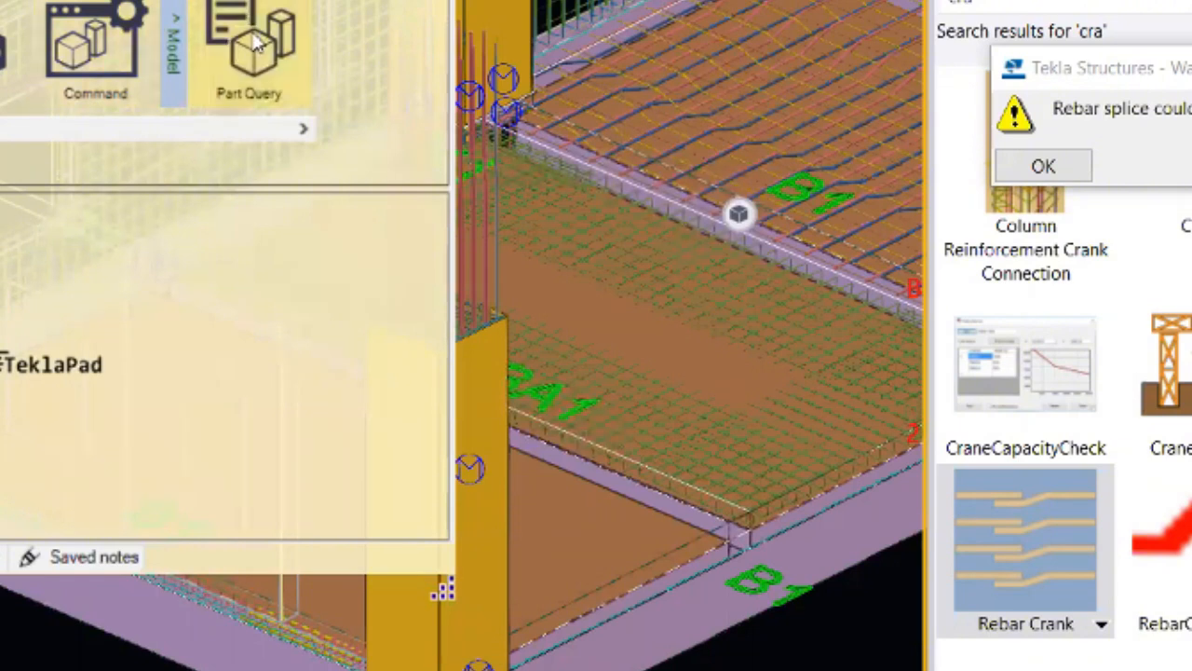
- Load the part-based rebar query template in TeklaPad and run it on the column beside the B1 beam
{"action": "left_click", "coordinate": [304, 132]}
{"action": "left_click_drag", "start_coordinate": [0, 131], "coordinate": [3, 130]}
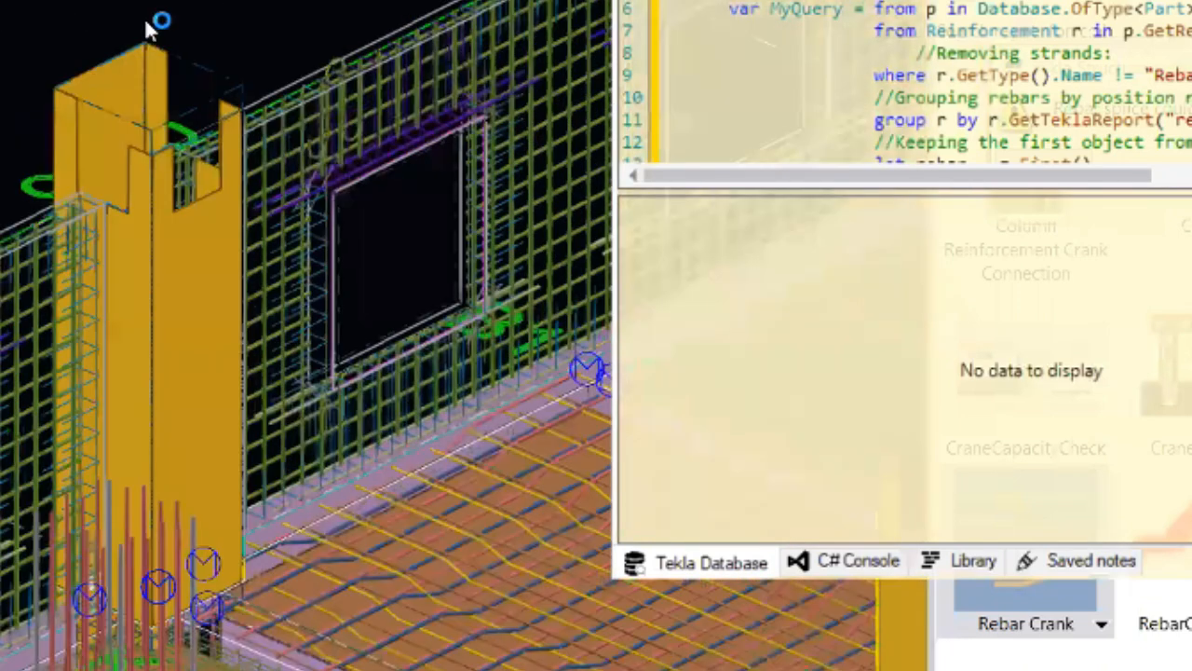
{"action": "scroll", "coordinate": [146, 26], "scroll_direction": "down", "scroll_amount": 3}
{"action": "middle_click_drag", "start_coordinate": [76, 245], "coordinate": [43, 37]}
{"action": "left_click", "coordinate": [66, 429]}
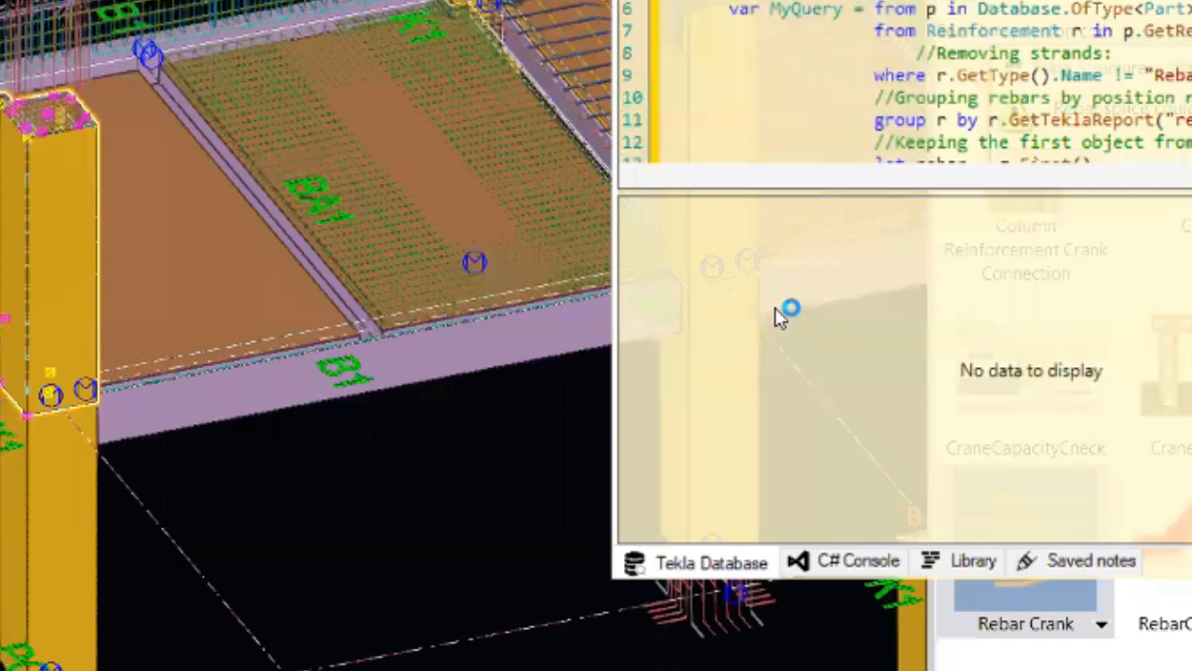
- Inspect the cranked starter bars projecting from the upper end of the queried column
{"action": "scroll", "coordinate": [34, 115], "scroll_direction": "up", "scroll_amount": 5}
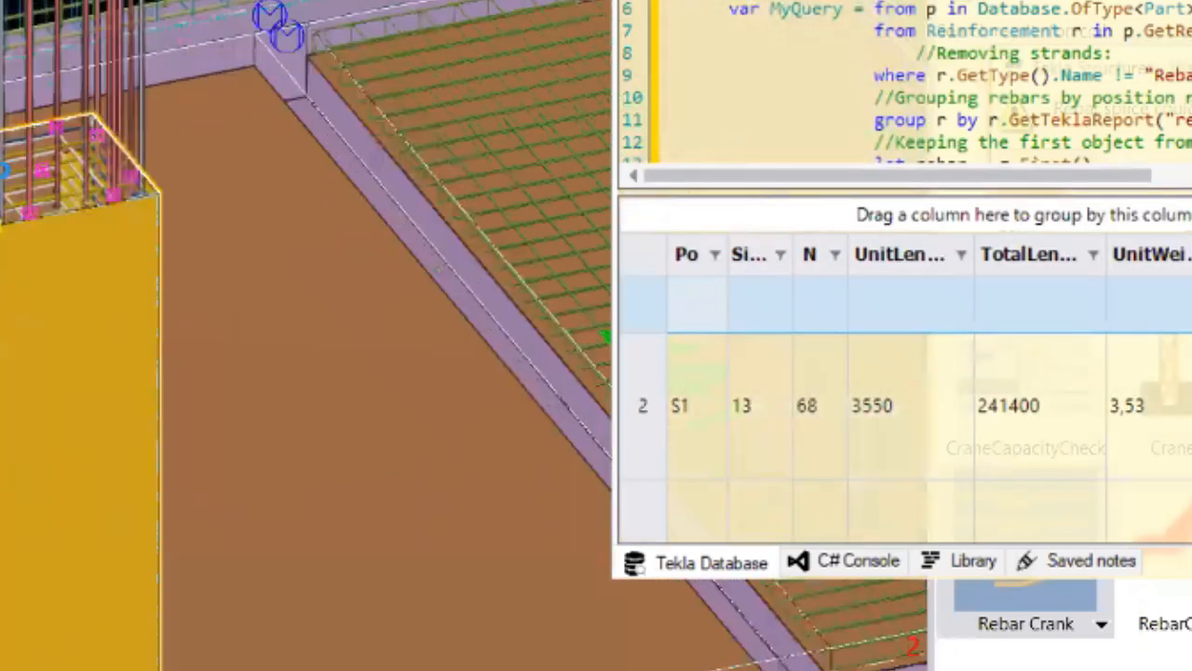
{"action": "middle_click_drag", "start_coordinate": [11, 122], "coordinate": [172, 454]}
{"action": "scroll", "coordinate": [170, 442], "scroll_direction": "down", "scroll_amount": 3}
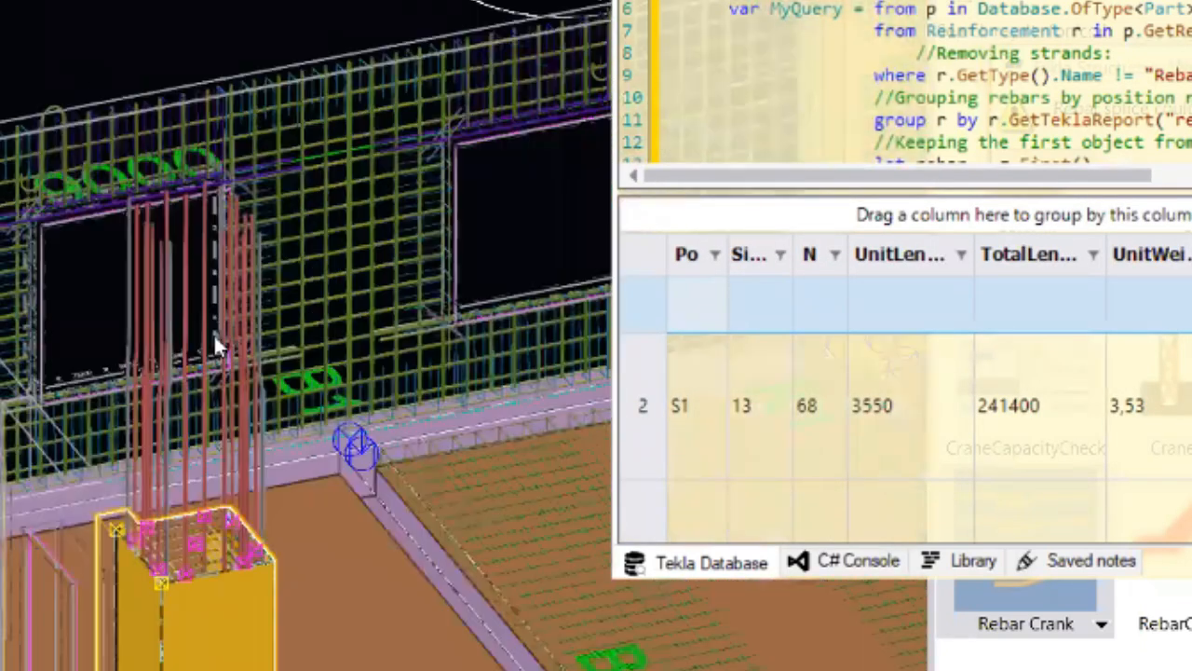
{"action": "scroll", "coordinate": [170, 281], "scroll_direction": "up", "scroll_amount": 2}
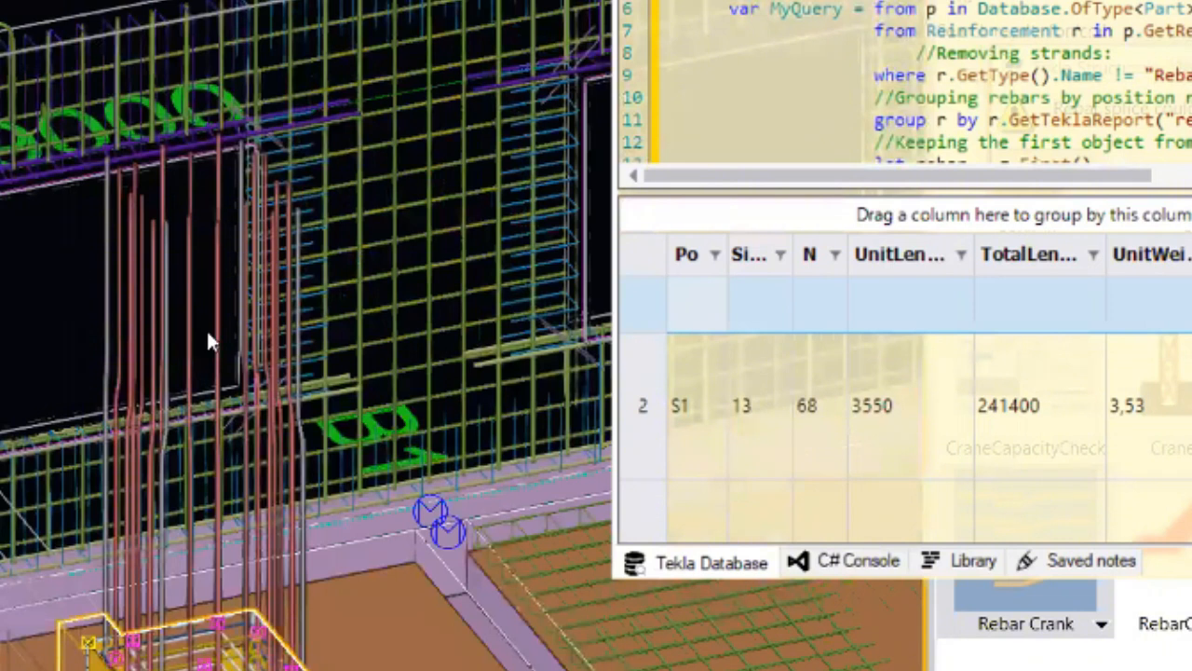
{"action": "middle_click_drag", "start_coordinate": [218, 487], "coordinate": [200, 142]}
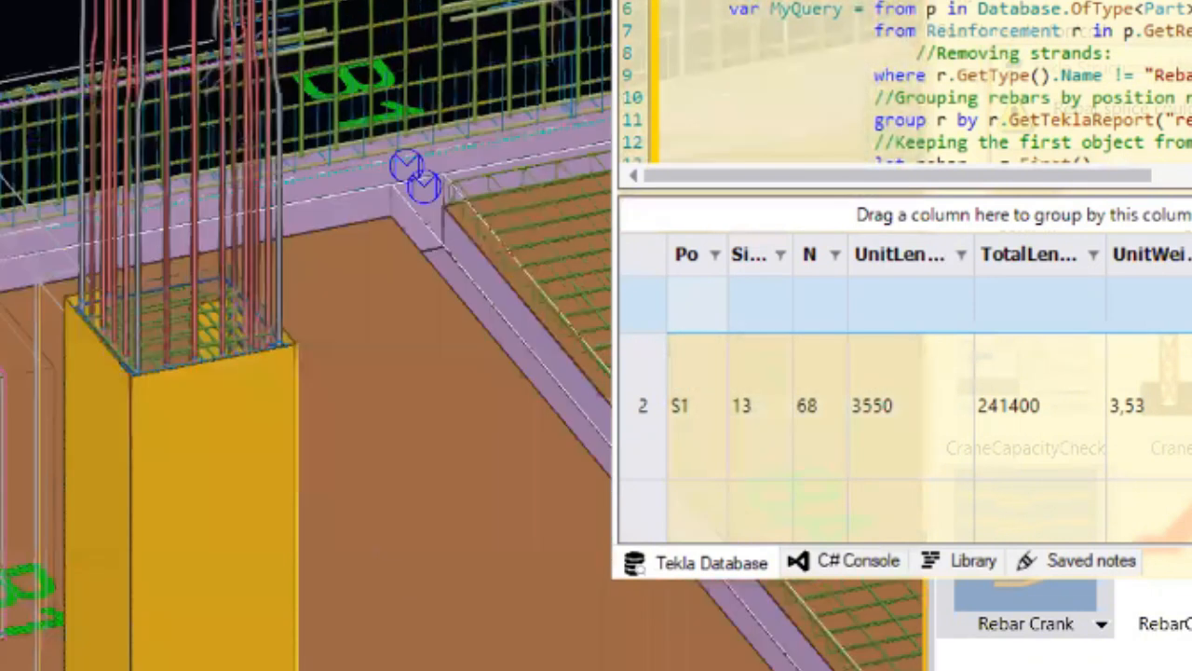
- Try a box selection over the column's upper end, and select the neighbouring column with projecting bars
{"action": "left_click_drag", "start_coordinate": [215, 598], "coordinate": [134, 359]}
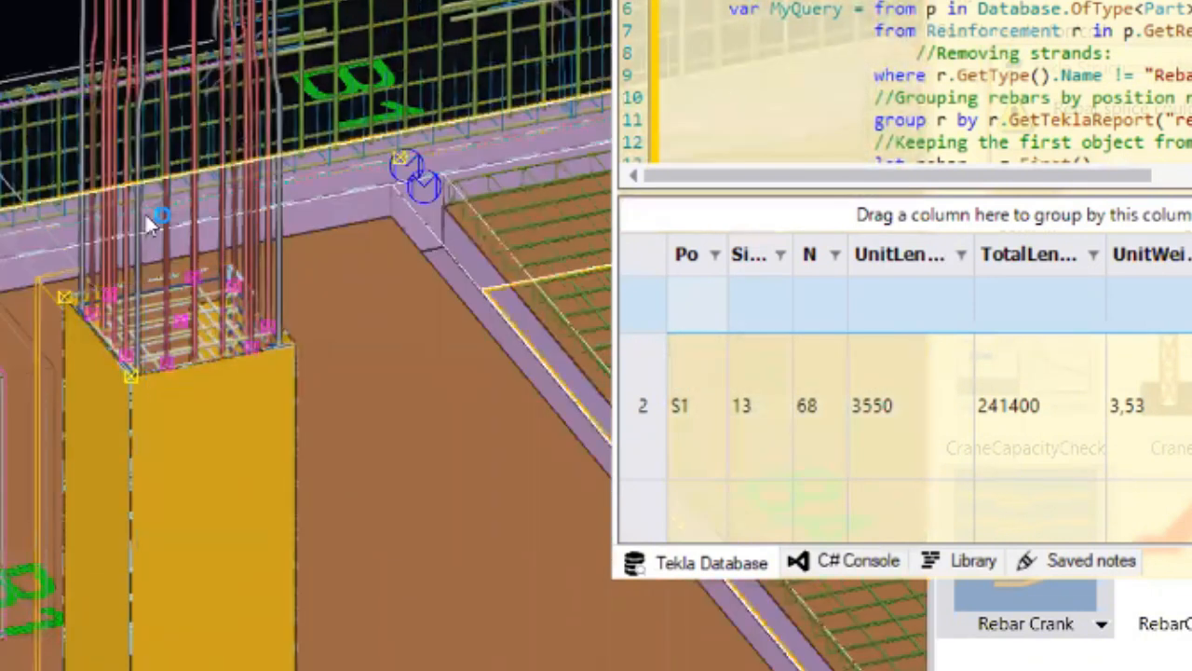
{"action": "scroll", "coordinate": [207, 435], "scroll_direction": "down", "scroll_amount": 1}
{"action": "scroll", "coordinate": [207, 436], "scroll_direction": "down", "scroll_amount": 2}
{"action": "middle_click_drag", "start_coordinate": [52, 292], "coordinate": [175, 310], "text": "ctrl"}
{"action": "left_click", "coordinate": [42, 404]}
{"action": "scroll", "coordinate": [42, 408], "scroll_direction": "up", "scroll_amount": 2}
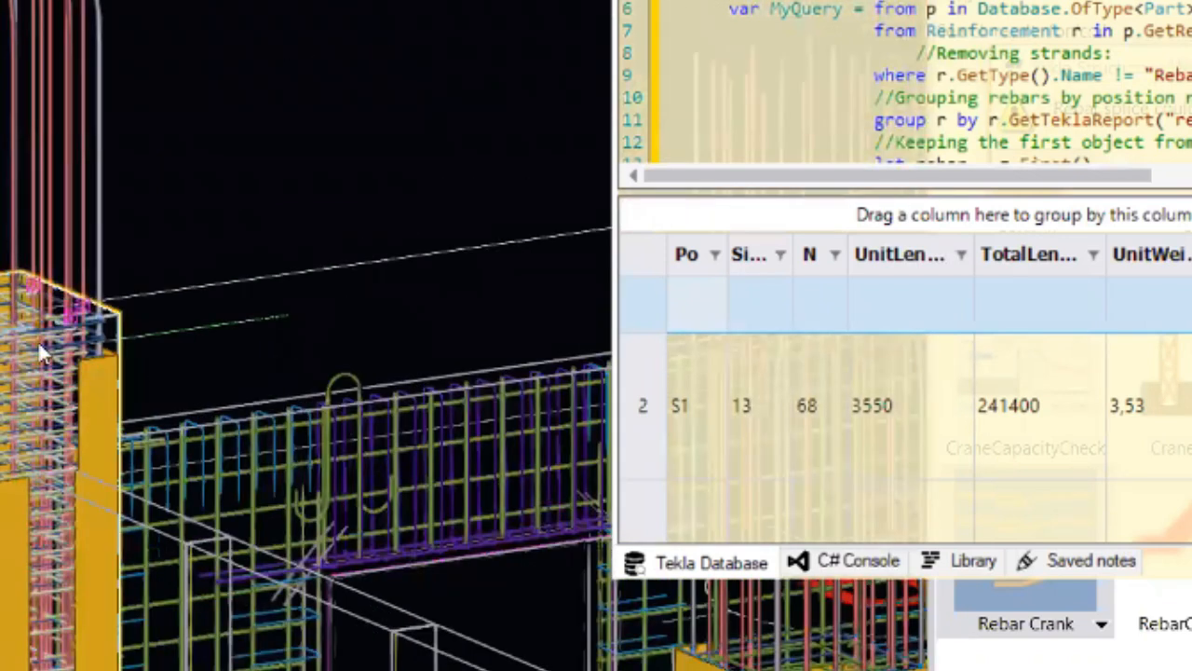
- Box-select around the selected column's upper end and examine its projecting reinforcement from end to end
{"action": "scroll", "coordinate": [43, 340], "scroll_direction": "up", "scroll_amount": 2}
{"action": "scroll", "coordinate": [160, 247], "scroll_direction": "up", "scroll_amount": 1}
{"action": "scroll", "coordinate": [178, 161], "scroll_direction": "down", "scroll_amount": 2}
{"action": "left_click", "coordinate": [217, 64]}
{"action": "left_click_drag", "start_coordinate": [217, 64], "coordinate": [2, 321]}
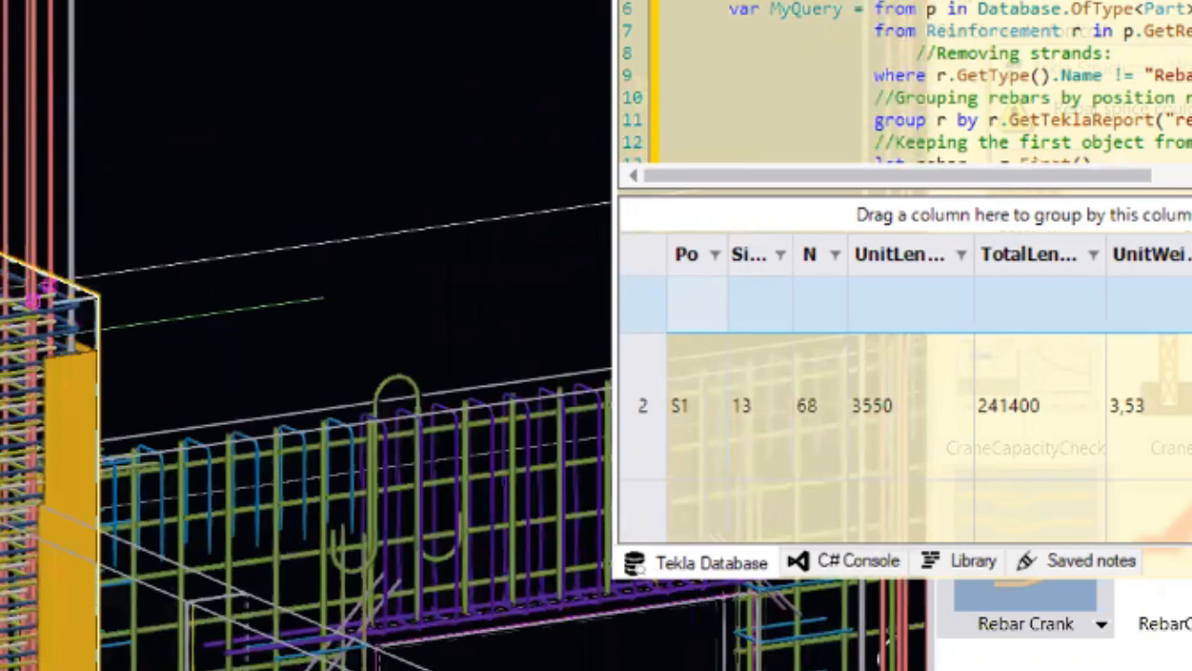
{"action": "left_click_drag", "start_coordinate": [290, 95], "coordinate": [4, 372]}
{"action": "scroll", "coordinate": [87, 407], "scroll_direction": "down", "scroll_amount": 2}
{"action": "middle_click_drag", "start_coordinate": [111, 300], "coordinate": [61, 669]}
{"action": "middle_click_drag", "start_coordinate": [62, 530], "coordinate": [17, 0]}
{"action": "left_click_drag", "start_coordinate": [234, 101], "coordinate": [0, 252]}
{"action": "middle_click_drag", "start_coordinate": [0, 670], "coordinate": [38, 373]}
{"action": "middle_click_drag", "start_coordinate": [243, 395], "coordinate": [136, 670]}
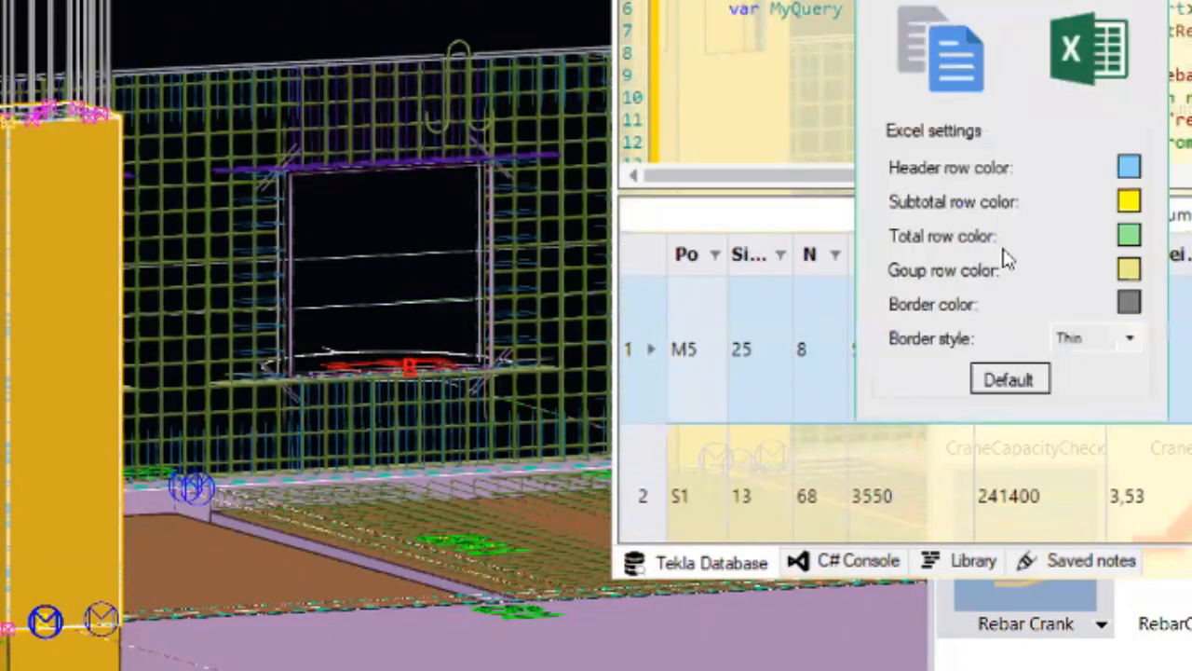
- Export the query result to Excel in the Gedung Basic Januari 2022 folder under NGAJAR on Backup Plus (E:), and open the file
{"action": "left_click", "coordinate": [1088, 51]}
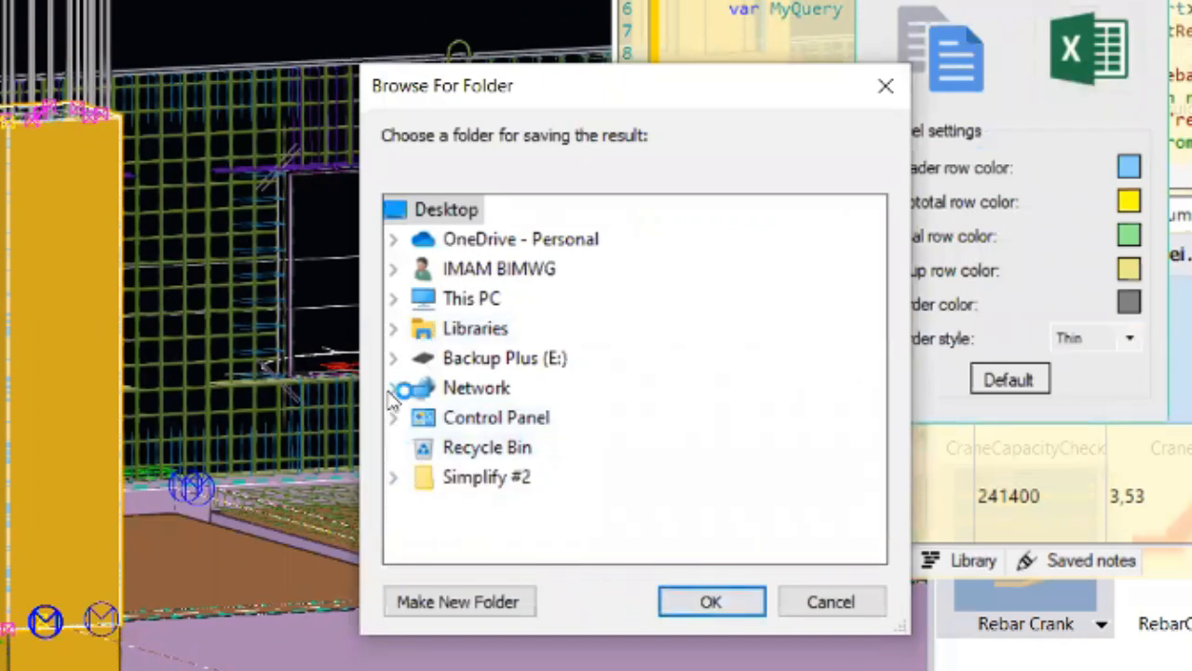
{"action": "left_click", "coordinate": [394, 359]}
{"action": "scroll", "coordinate": [613, 420], "scroll_direction": "down", "scroll_amount": 5}
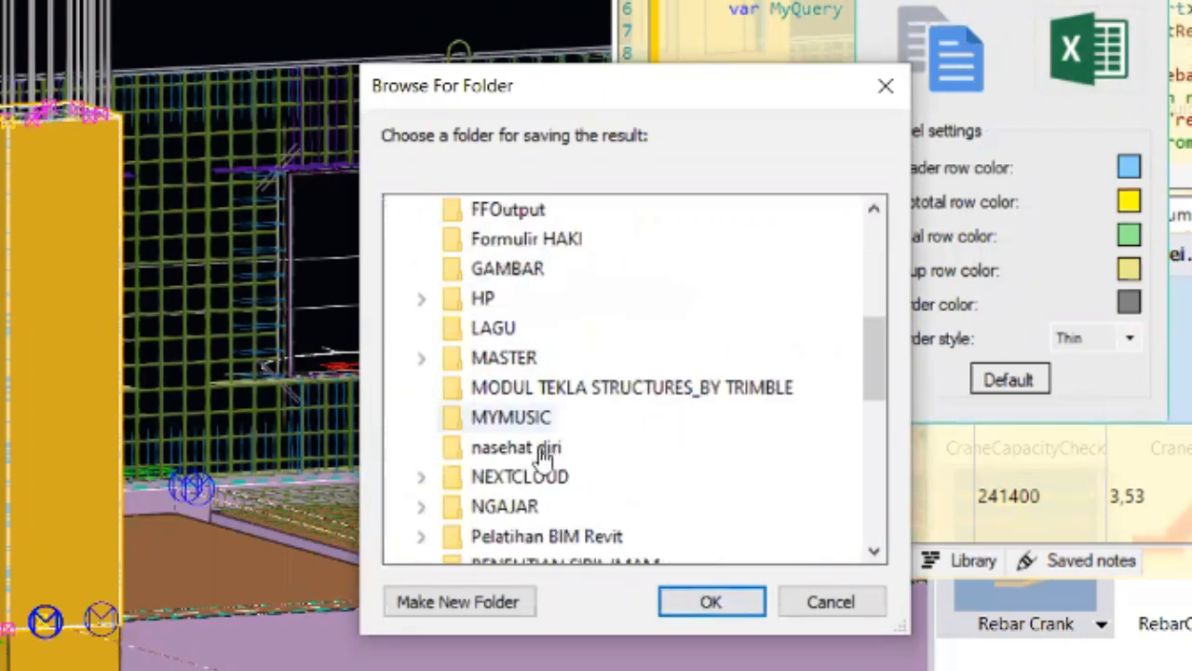
{"action": "left_click", "coordinate": [523, 400]}
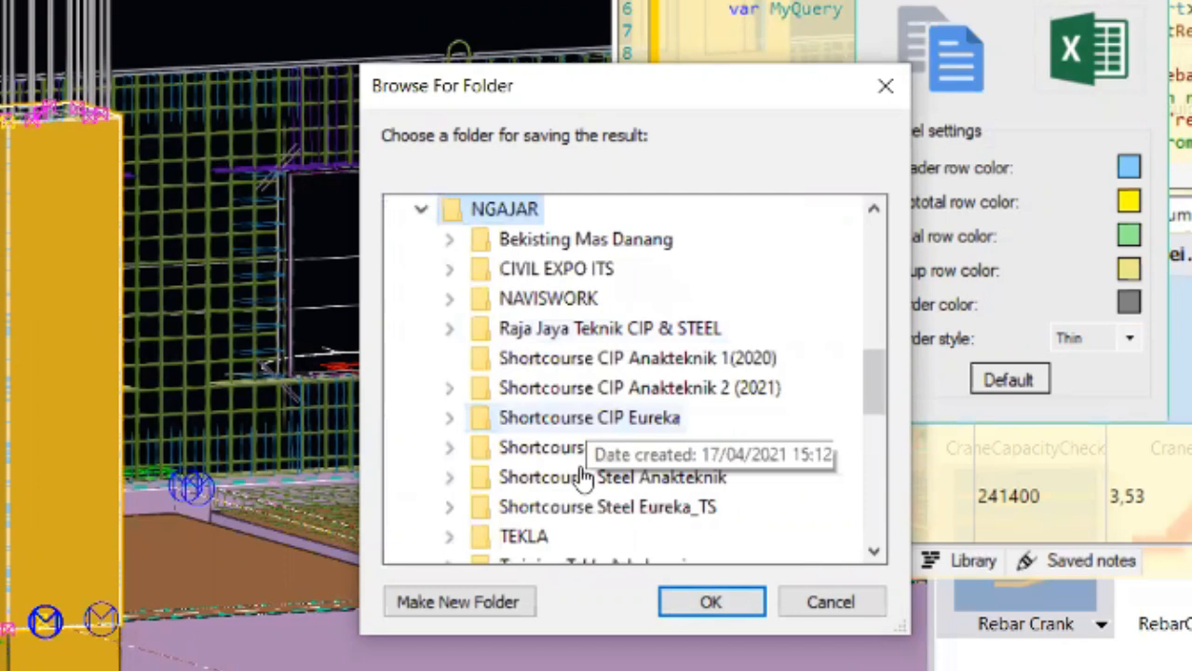
{"action": "left_click", "coordinate": [517, 536]}
{"action": "scroll", "coordinate": [568, 447], "scroll_direction": "down", "scroll_amount": 2}
{"action": "scroll", "coordinate": [618, 475], "scroll_direction": "up", "scroll_amount": 3}
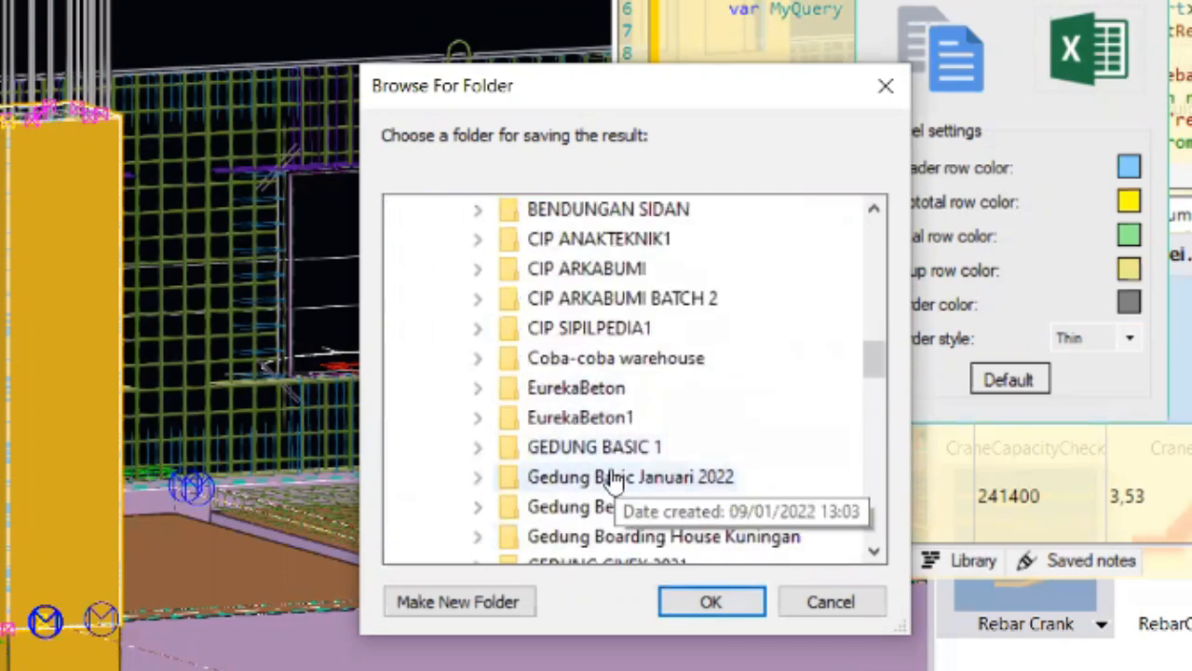
{"action": "scroll", "coordinate": [622, 473], "scroll_direction": "down", "scroll_amount": 2}
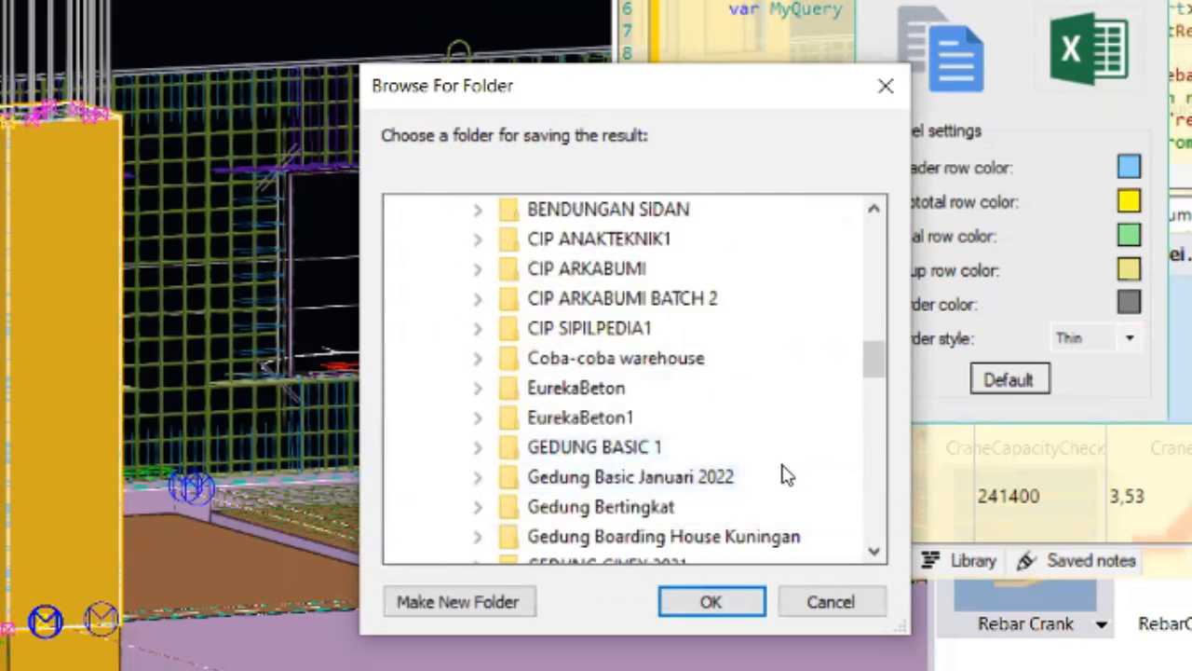
{"action": "left_click", "coordinate": [684, 480]}
{"action": "left_click", "coordinate": [708, 602]}
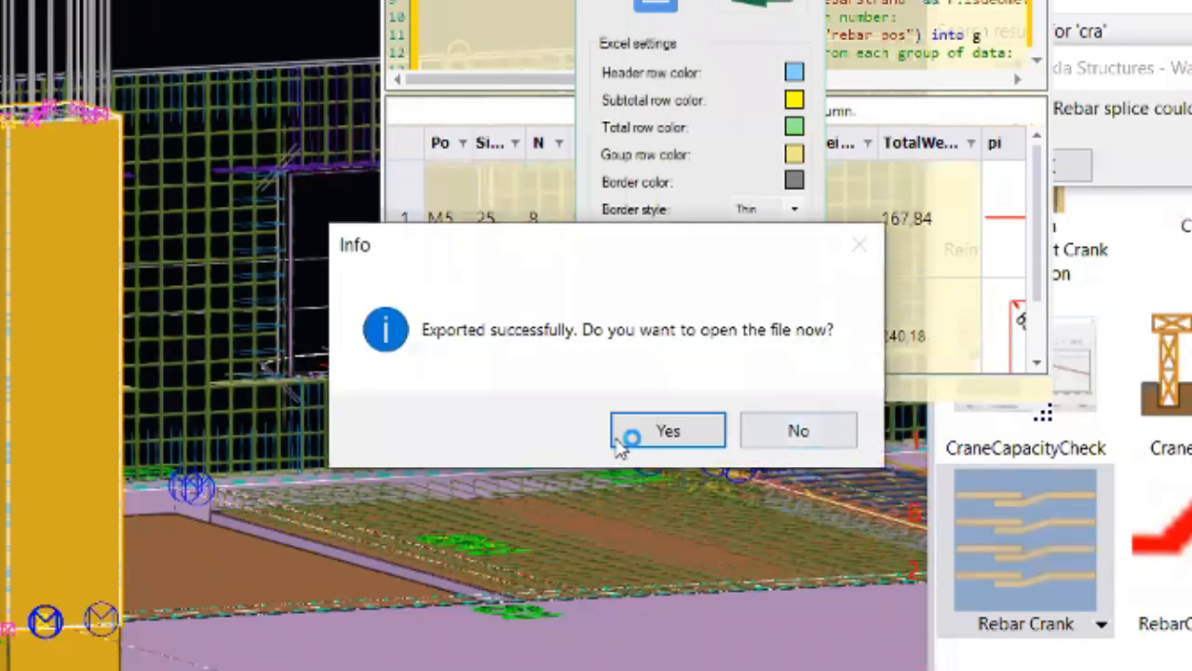
{"action": "left_click", "coordinate": [652, 425]}
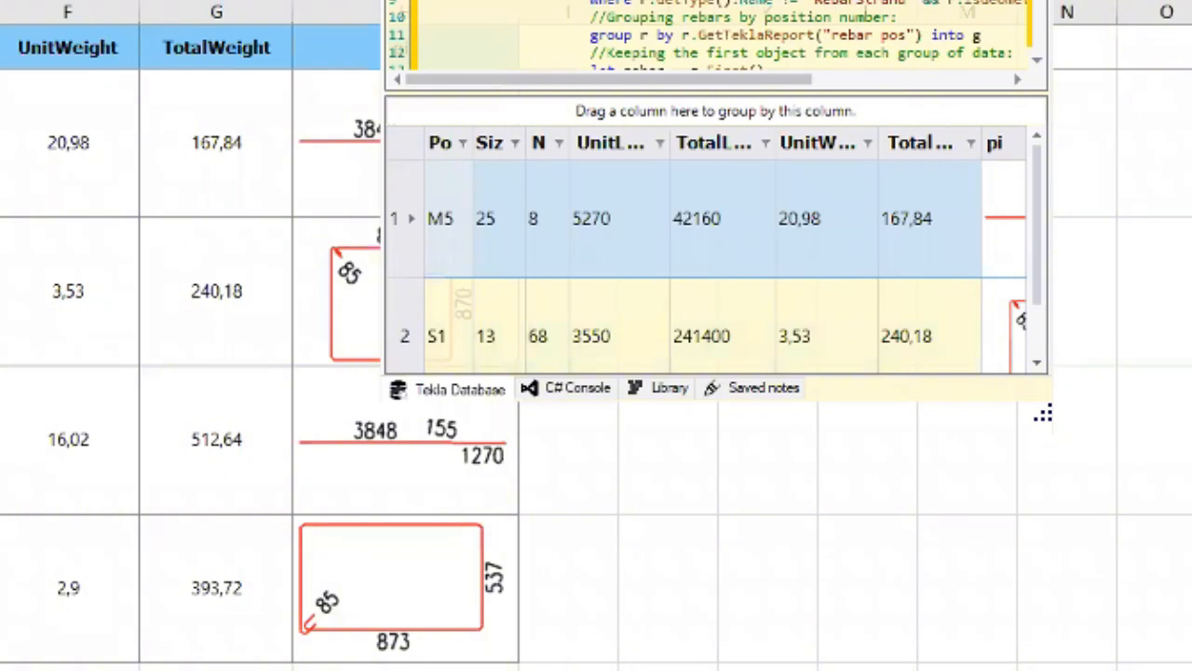
- Move TeklaPad clear of the pic column in Excel and check the first and third bar pictures
{"action": "left_click_drag", "start_coordinate": [558, 2], "coordinate": [1107, 56]}
{"action": "left_click", "coordinate": [449, 148]}
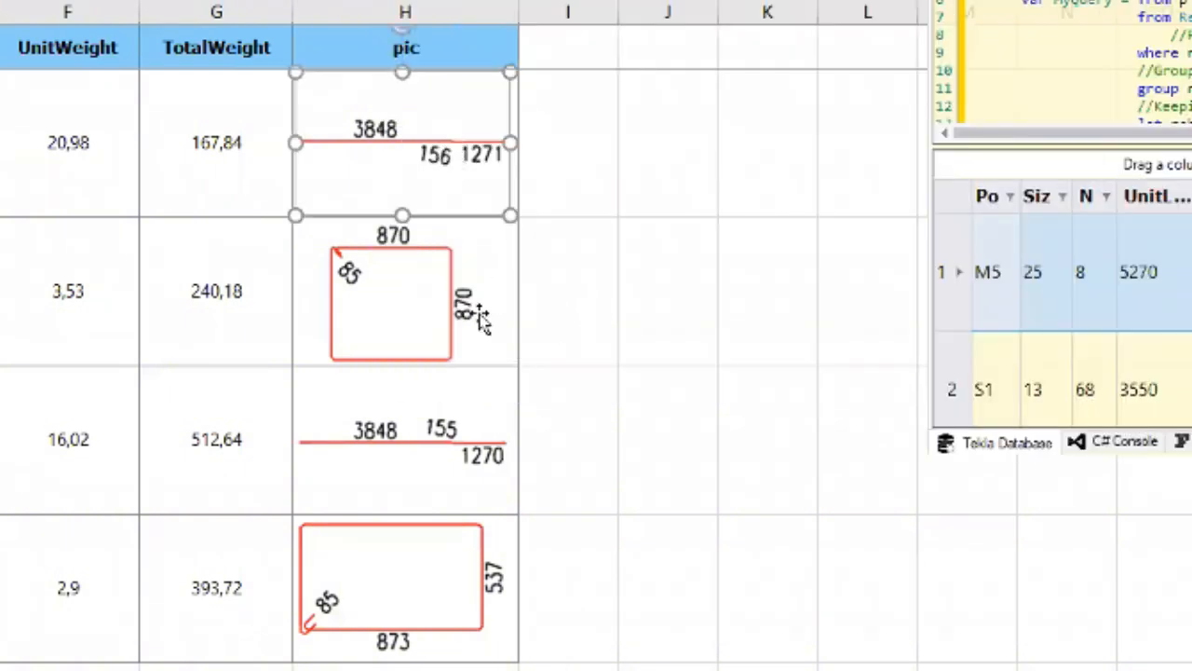
{"action": "left_click", "coordinate": [446, 407]}
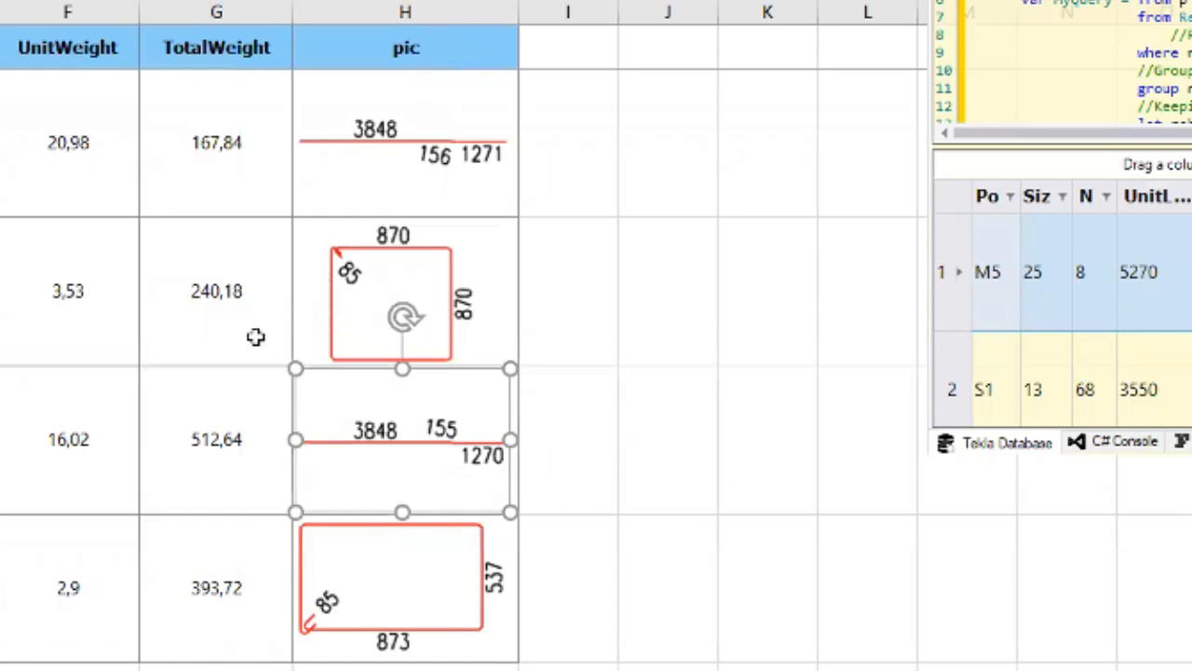
{"action": "key", "text": "Escape"}
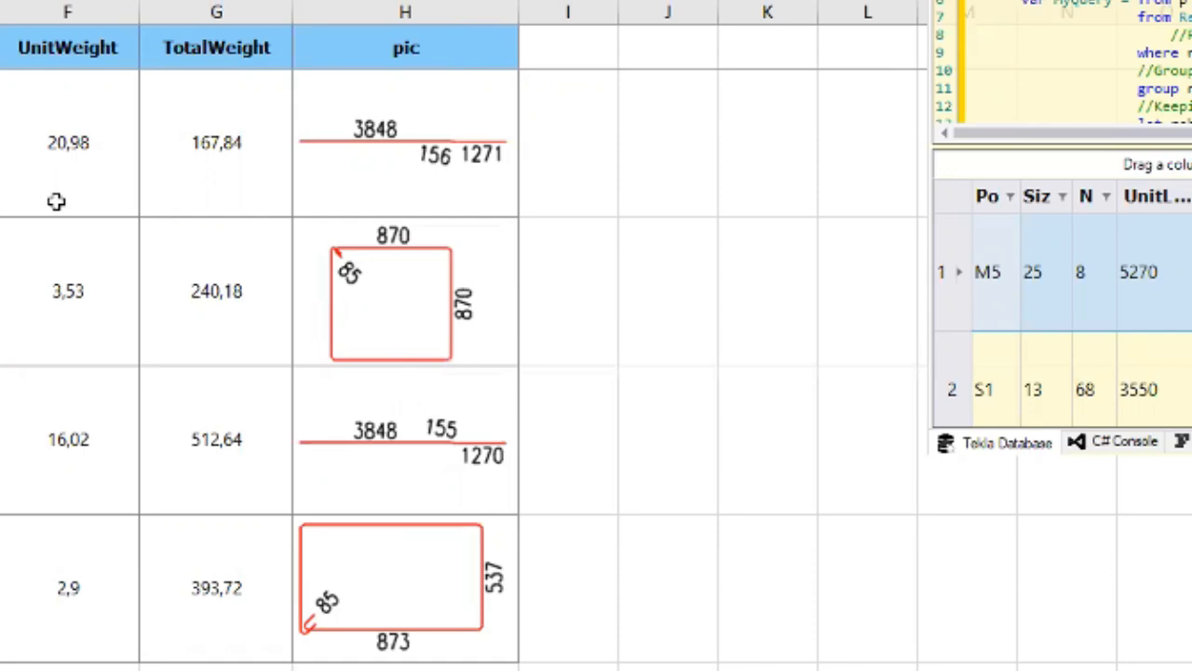
- Compare the bend dimensions shown in the first and third bar shape pictures of the exported schedule
{"action": "left_click", "coordinate": [662, 254]}
{"action": "left_click", "coordinate": [365, 173]}
{"action": "left_click", "coordinate": [444, 419]}
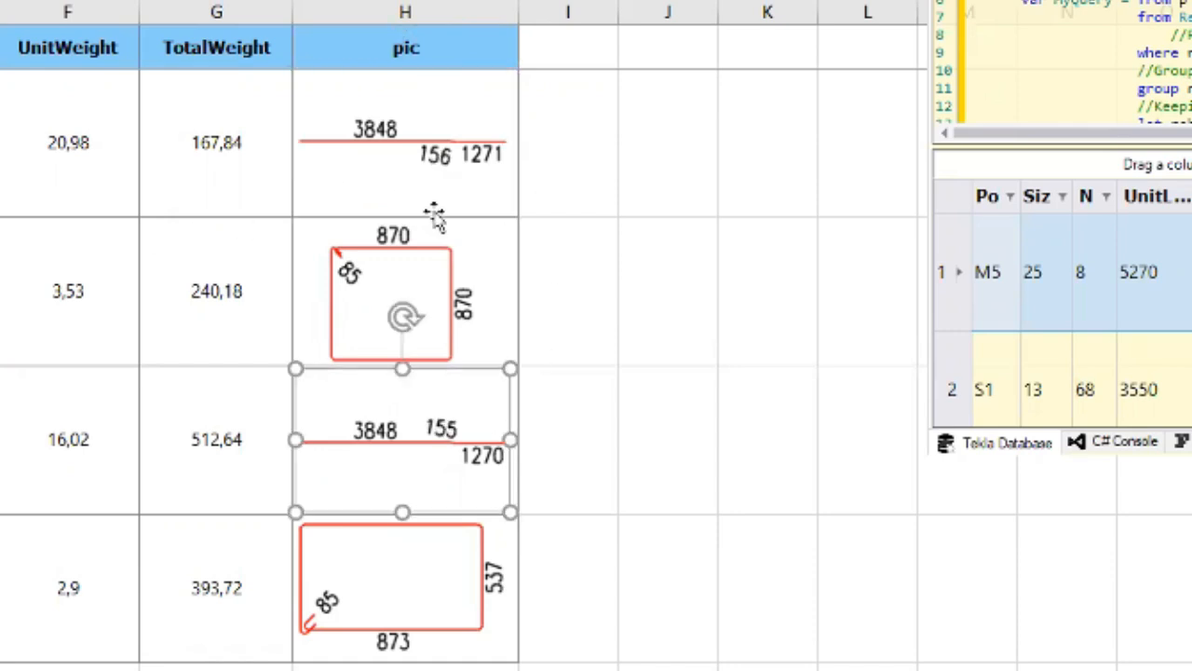
{"action": "left_click", "coordinate": [407, 129]}
{"action": "left_click", "coordinate": [340, 149]}
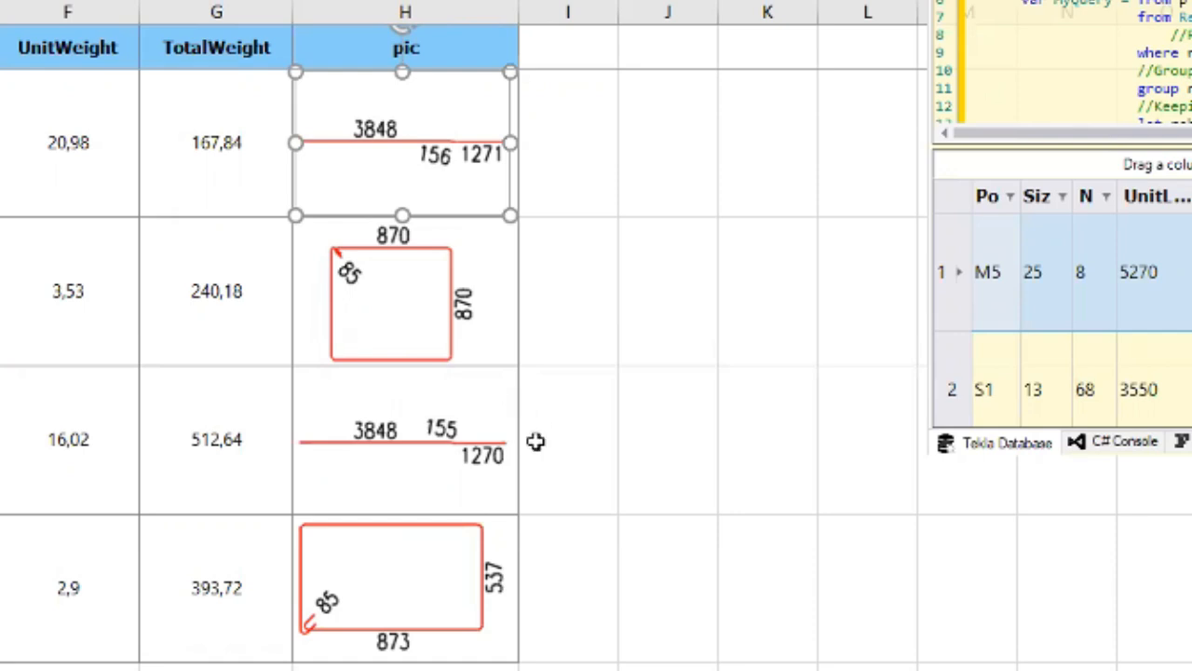
{"action": "left_click", "coordinate": [443, 436]}
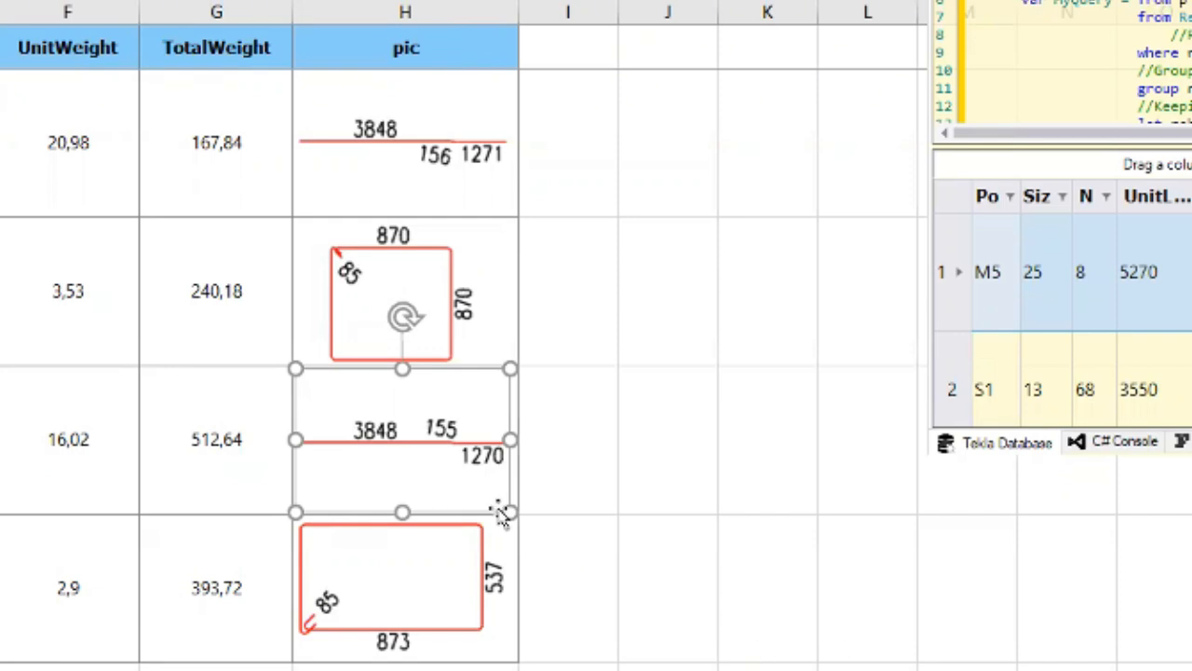
{"action": "left_click", "coordinate": [662, 540]}
{"action": "left_click_drag", "start_coordinate": [588, 616], "coordinate": [421, 173]}
{"action": "left_click", "coordinate": [735, 358]}
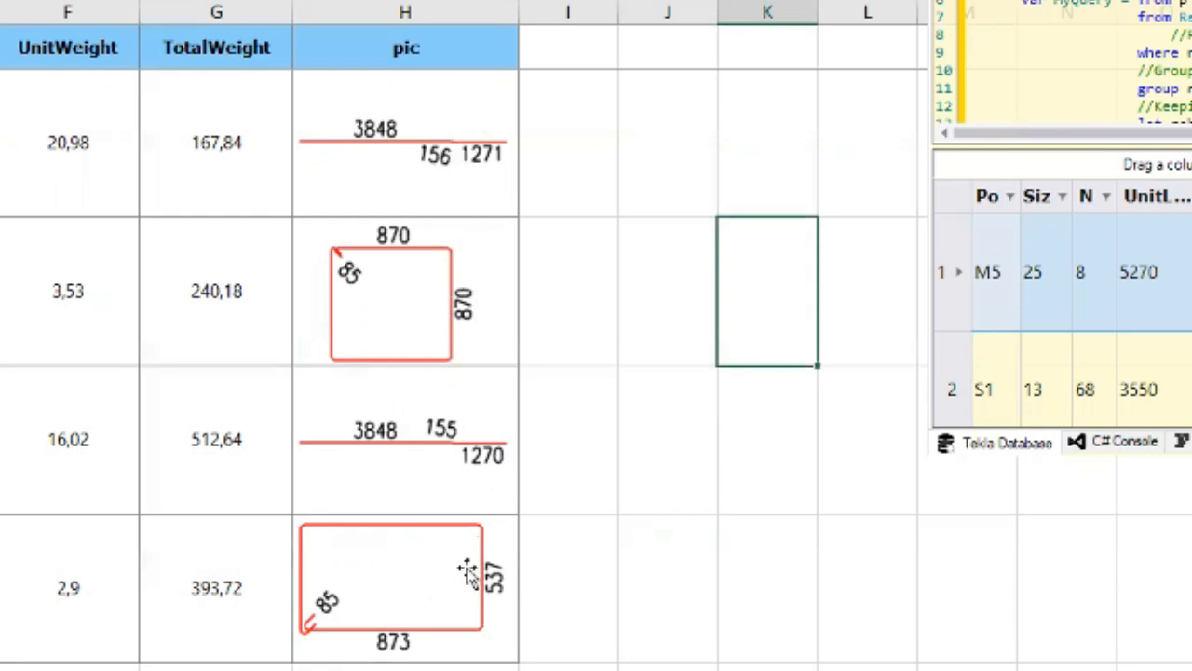
{"action": "left_click", "coordinate": [419, 452]}
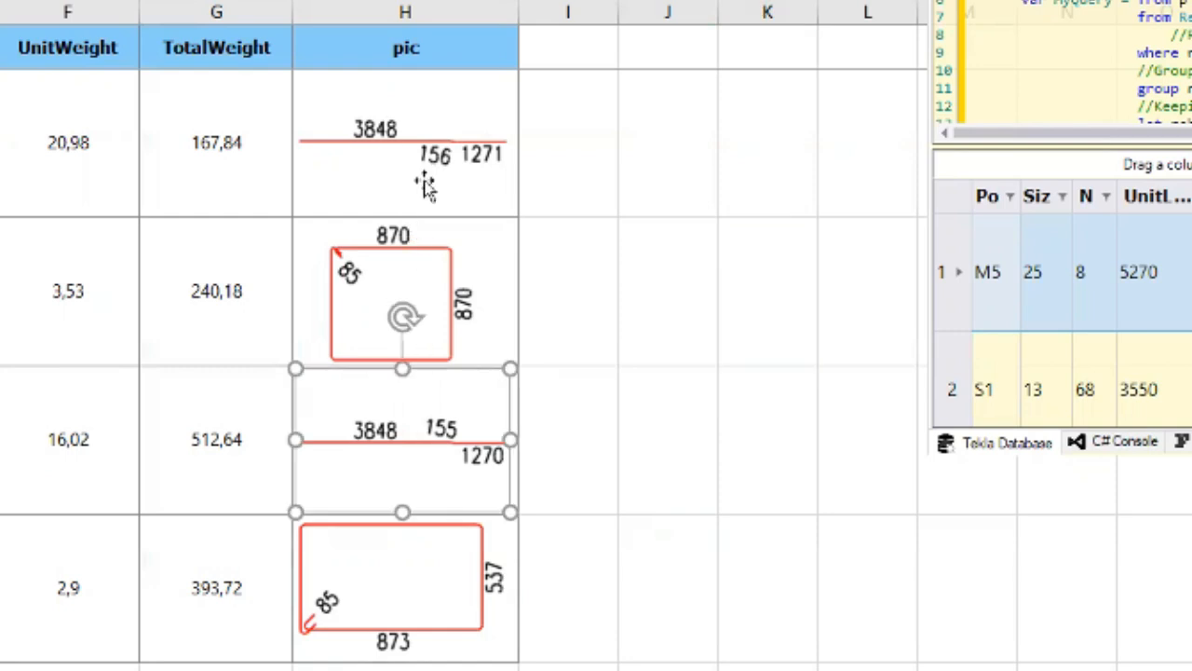
{"action": "left_click", "coordinate": [430, 137]}
{"action": "left_click", "coordinate": [454, 445]}
{"action": "left_click", "coordinate": [553, 442]}
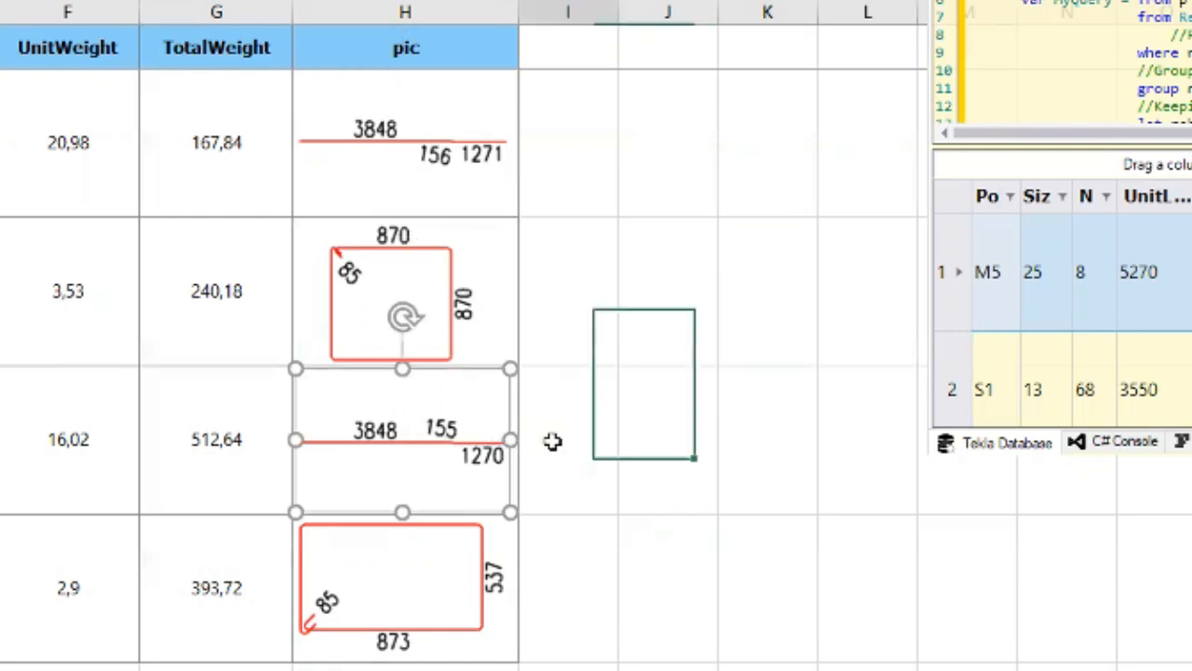
{"action": "left_click", "coordinate": [332, 118]}
{"action": "left_click", "coordinate": [481, 458]}
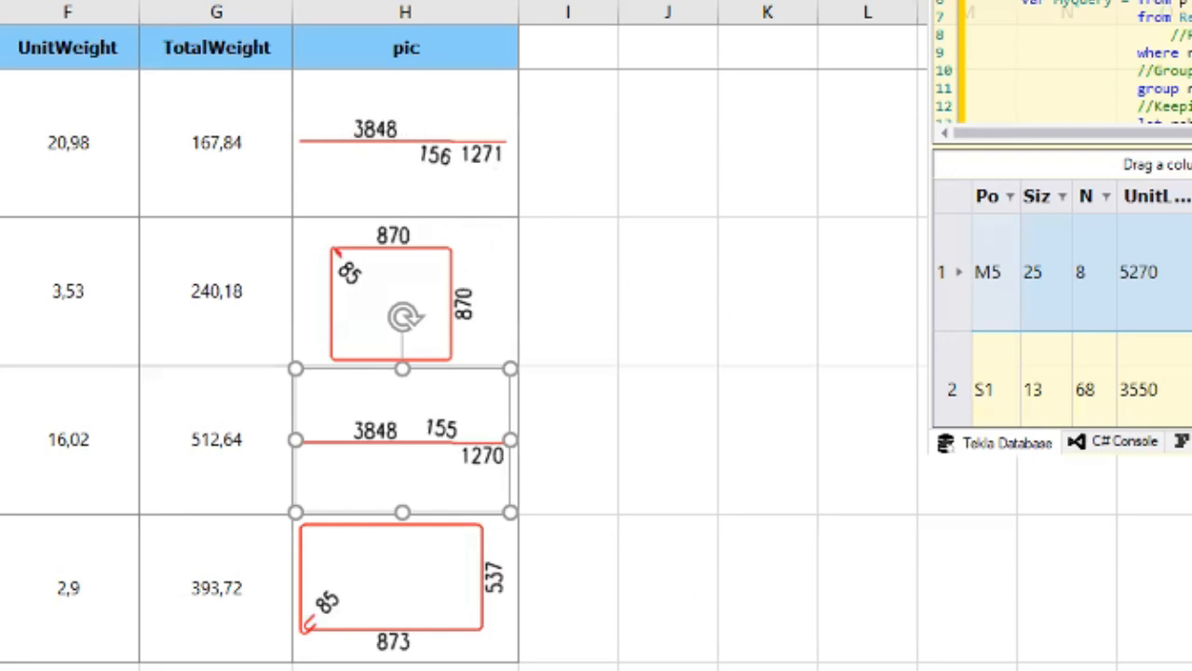
- Check the bar shape pictures in the second and first rows of the exported schedule
{"action": "left_click", "coordinate": [693, 258]}
{"action": "left_click", "coordinate": [461, 266]}
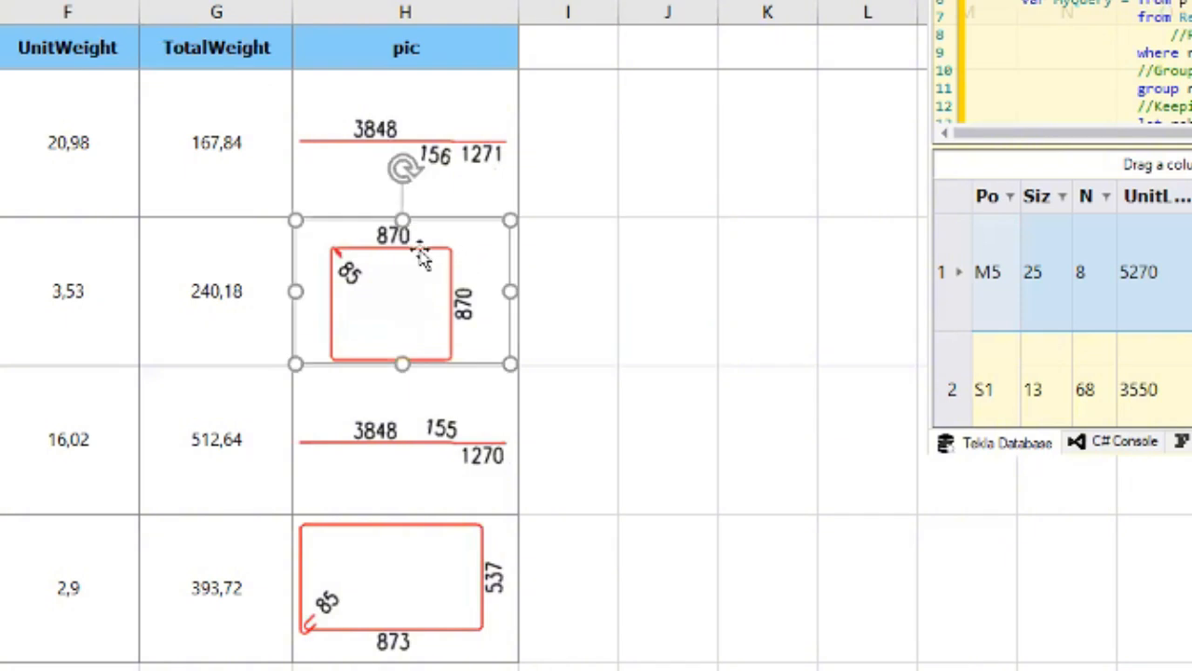
{"action": "left_click", "coordinate": [377, 121]}
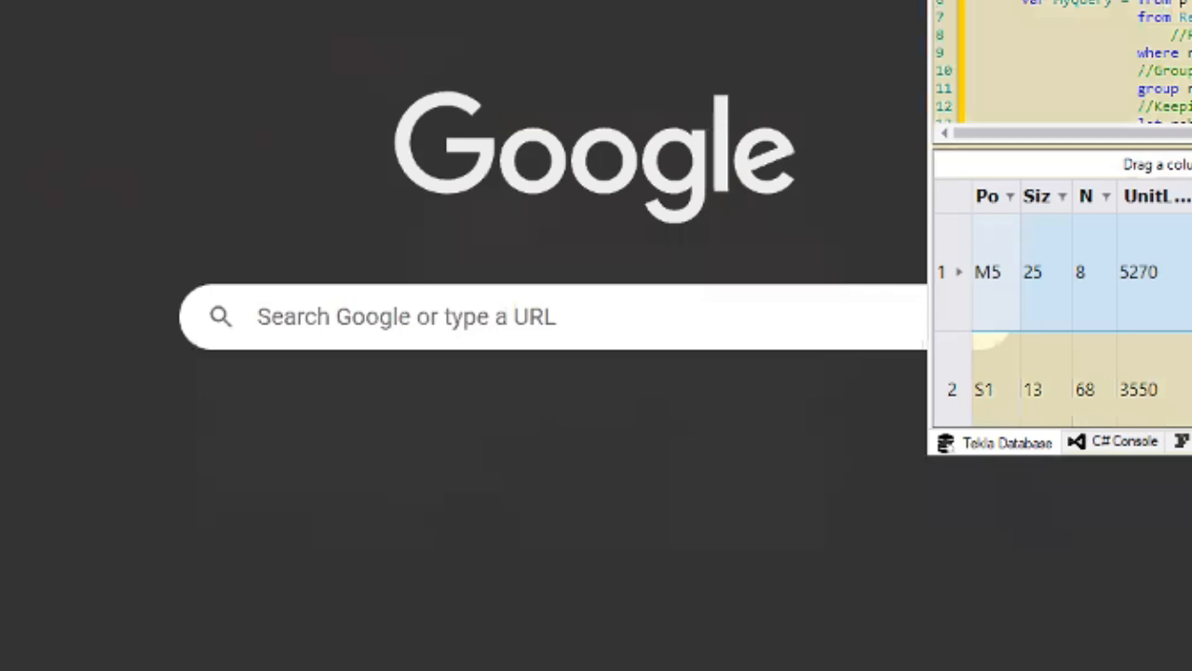
- Switch to the web browser, search Google for Tekla User Assistance and open its website
{"action": "type", "text": "tekla us"}
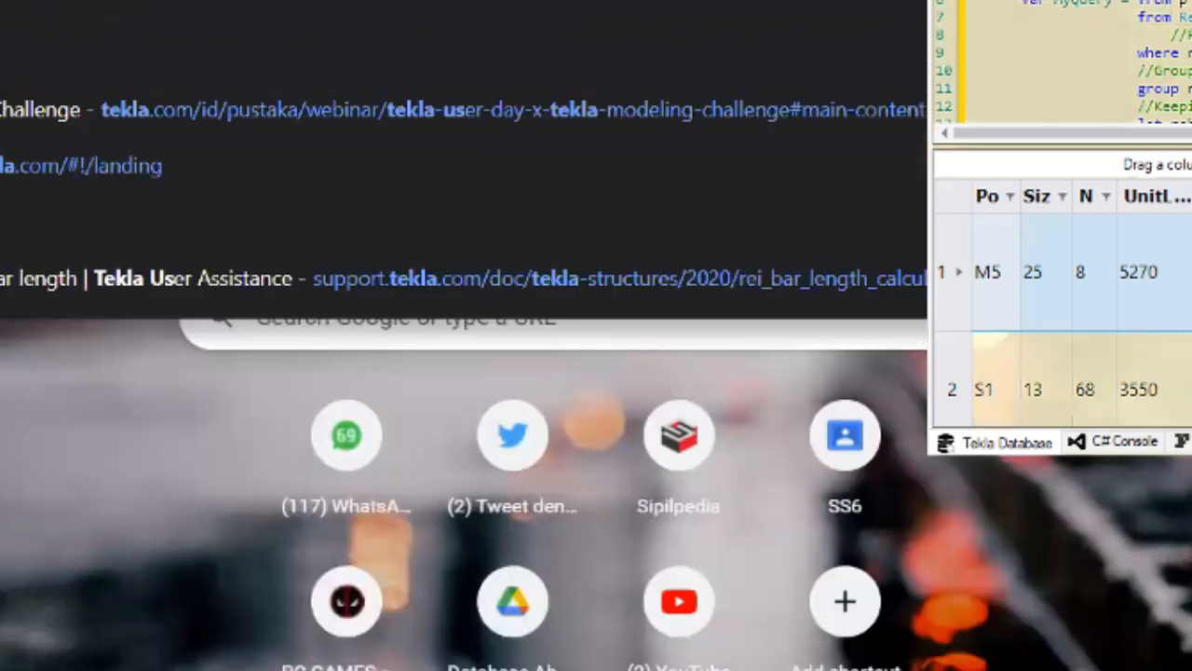
{"action": "key", "text": "Return"}
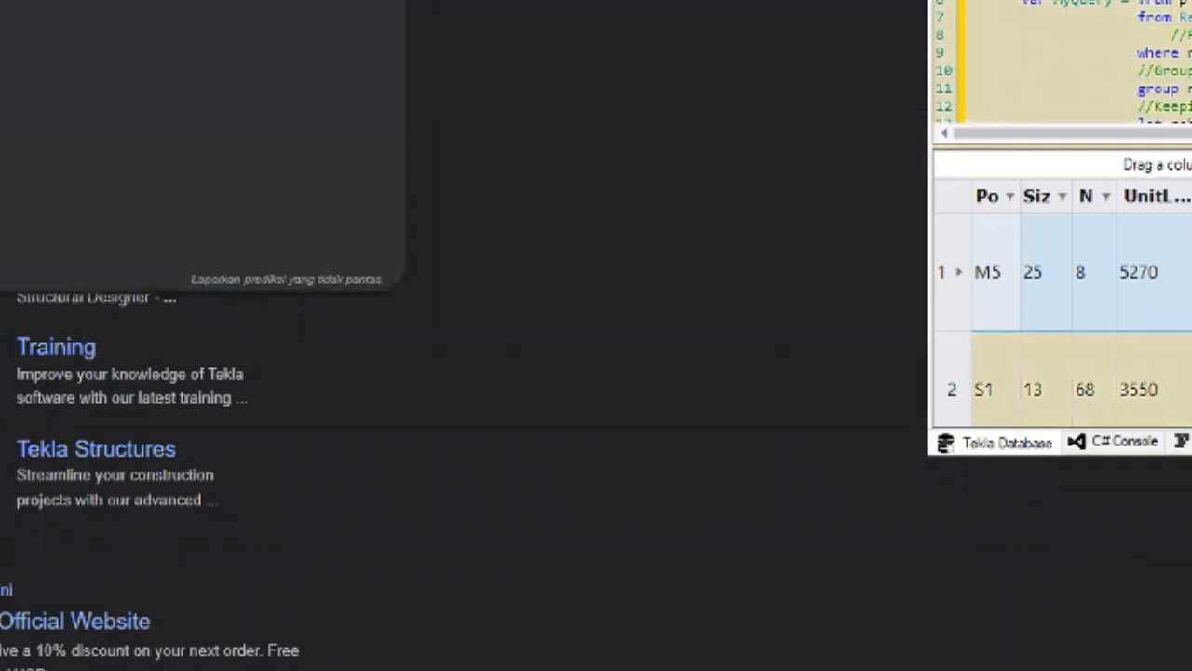
{"action": "key", "text": "Return"}
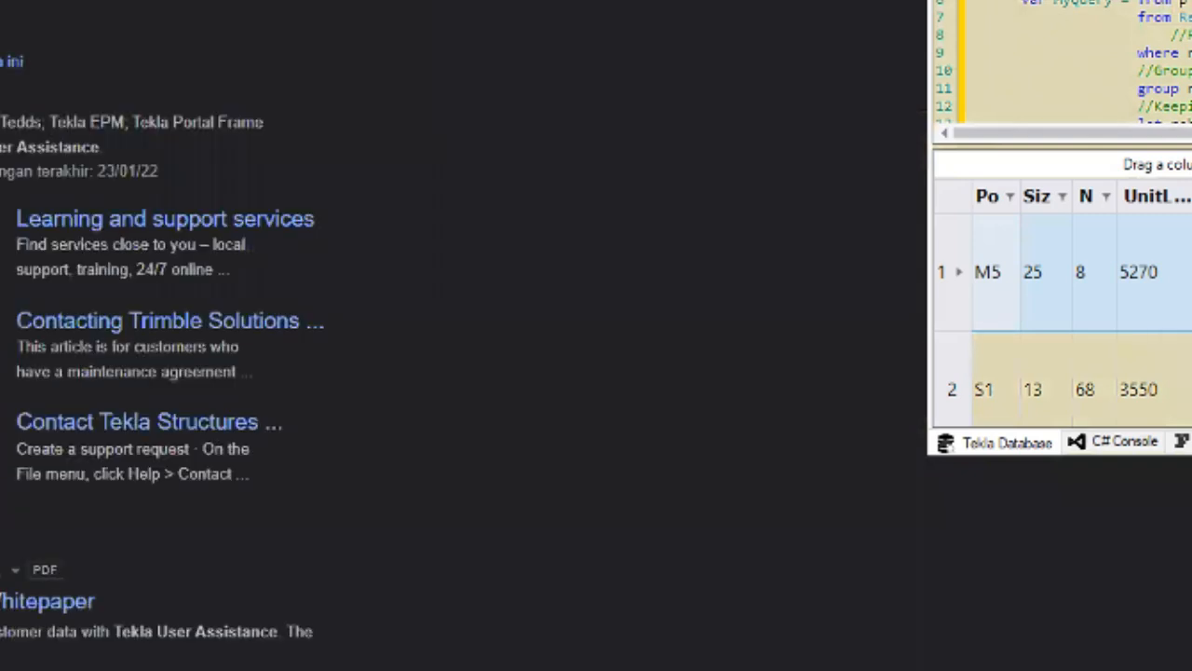
{"action": "left_click", "coordinate": [545, 446]}
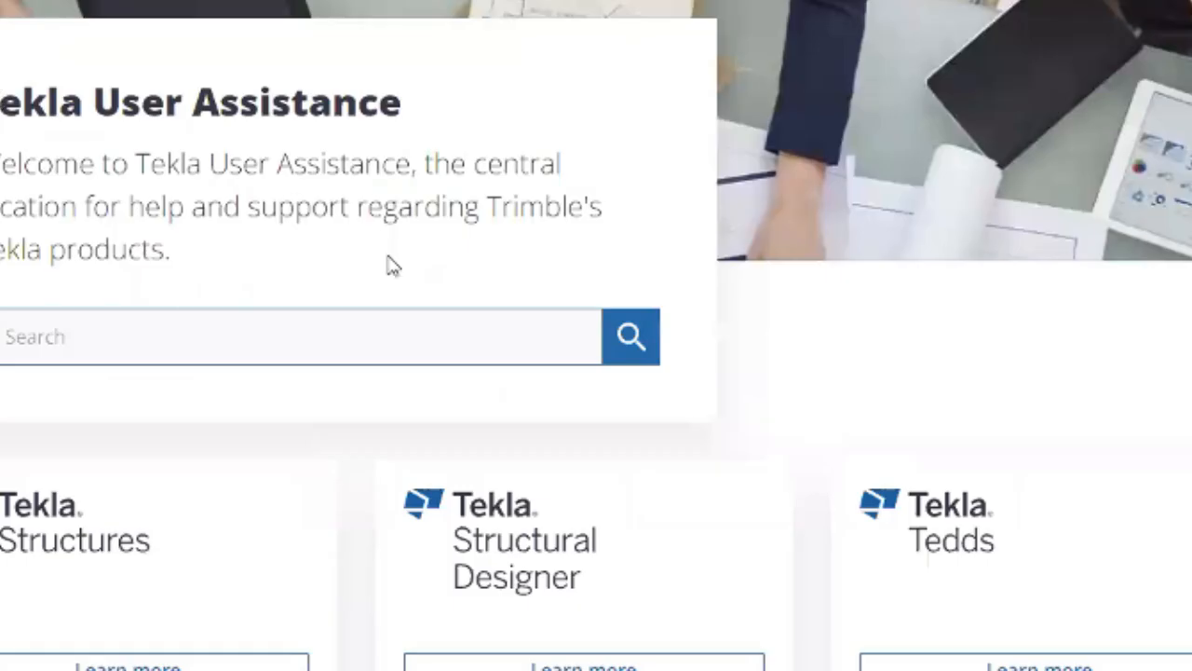
- Search Tekla User Assistance for "rebar formula" and look through the results
{"action": "type", "text": "rebar formula"}
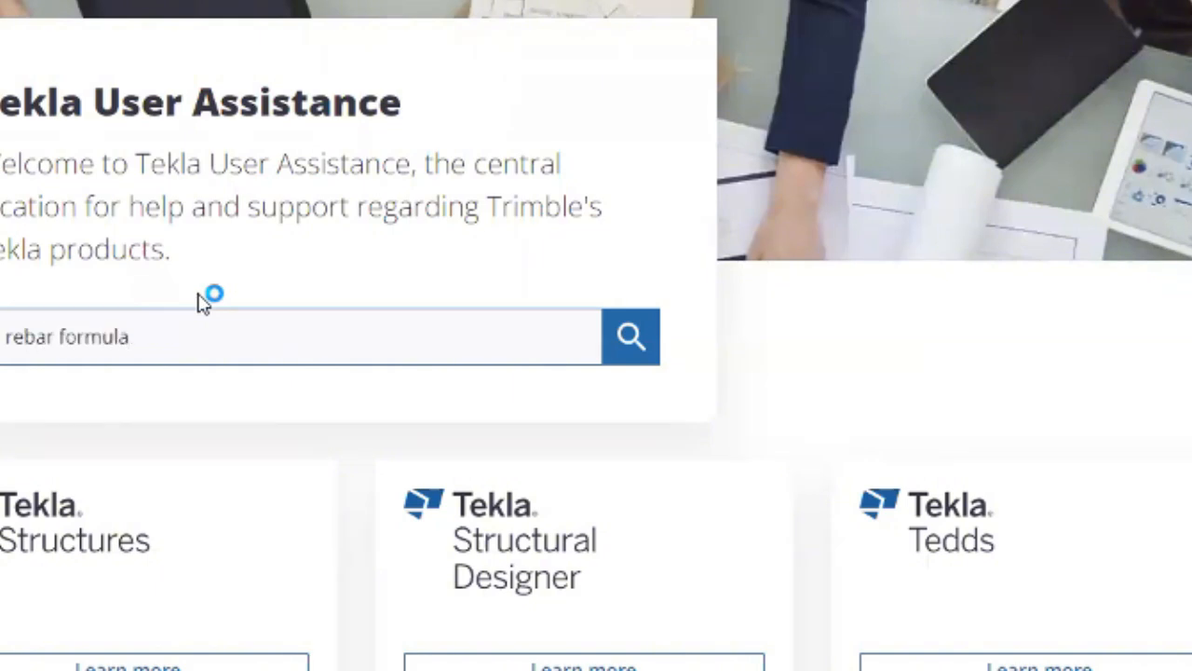
{"action": "key", "text": "Return"}
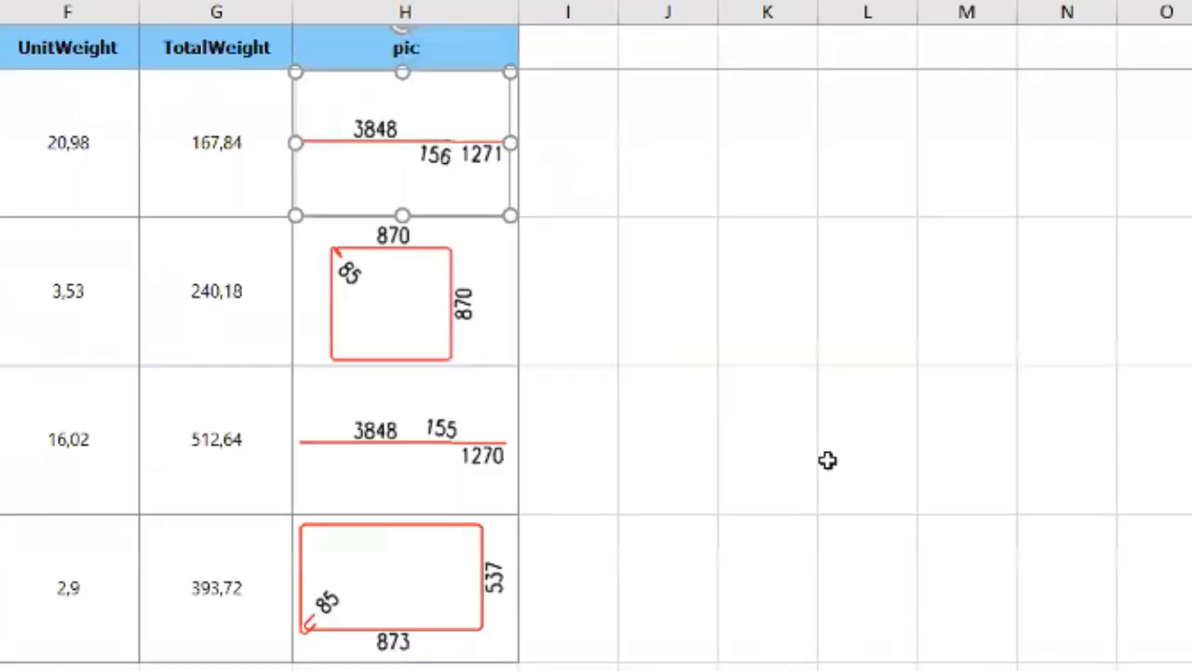
{"action": "left_click", "coordinate": [828, 460]}
{"action": "left_click", "coordinate": [395, 156]}
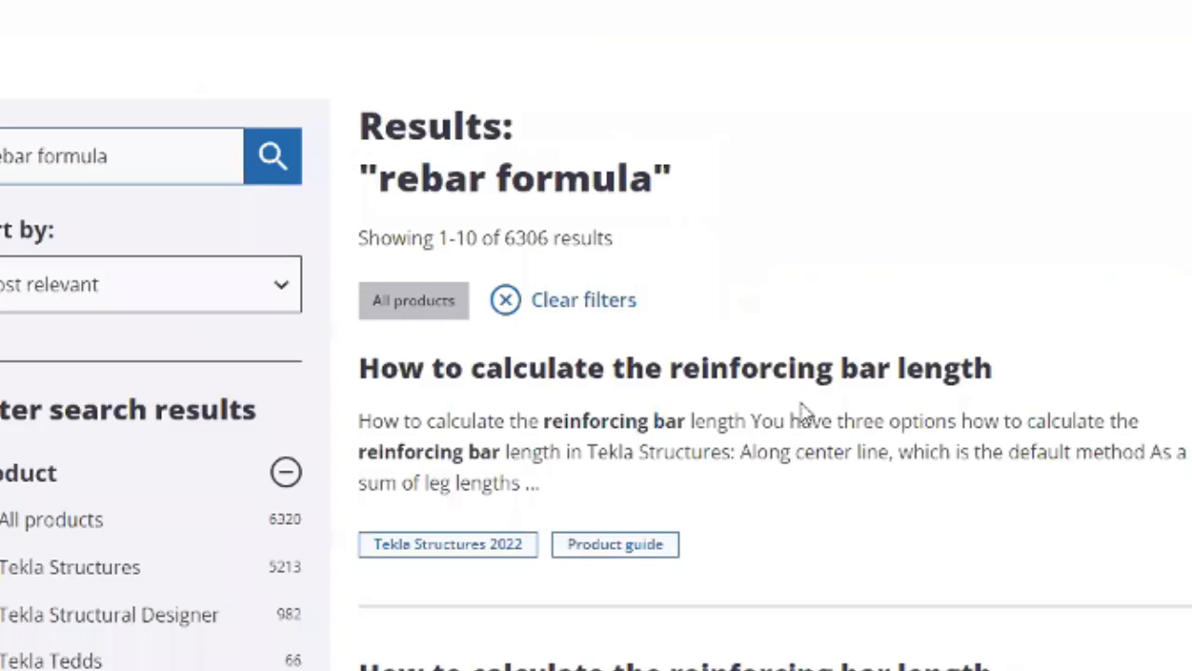
{"action": "scroll", "coordinate": [791, 391], "scroll_direction": "down", "scroll_amount": 2}
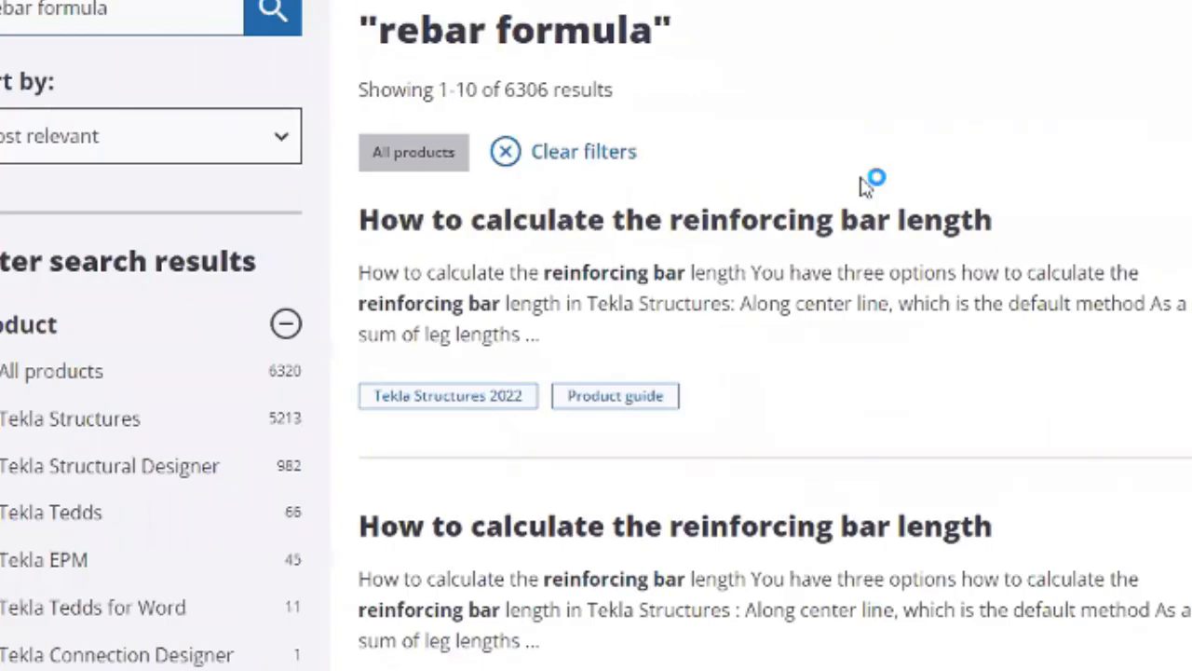
{"action": "scroll", "coordinate": [950, 412], "scroll_direction": "down", "scroll_amount": 6}
{"action": "scroll", "coordinate": [743, 295], "scroll_direction": "down", "scroll_amount": 15}
{"action": "scroll", "coordinate": [825, 341], "scroll_direction": "down", "scroll_amount": 6}
{"action": "scroll", "coordinate": [642, 317], "scroll_direction": "up", "scroll_amount": 20}
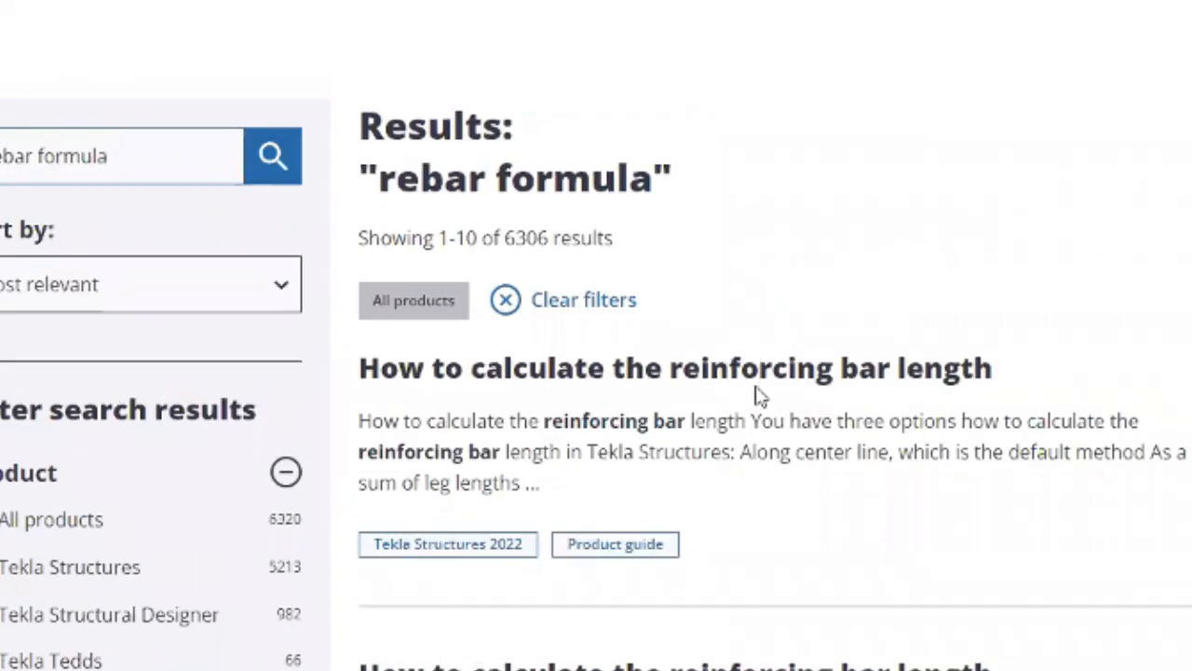
- Open the Tekla Structures 2022 article on calculating reinforcing bar length and read which advanced option governs the center line method
{"action": "left_click", "coordinate": [711, 370]}
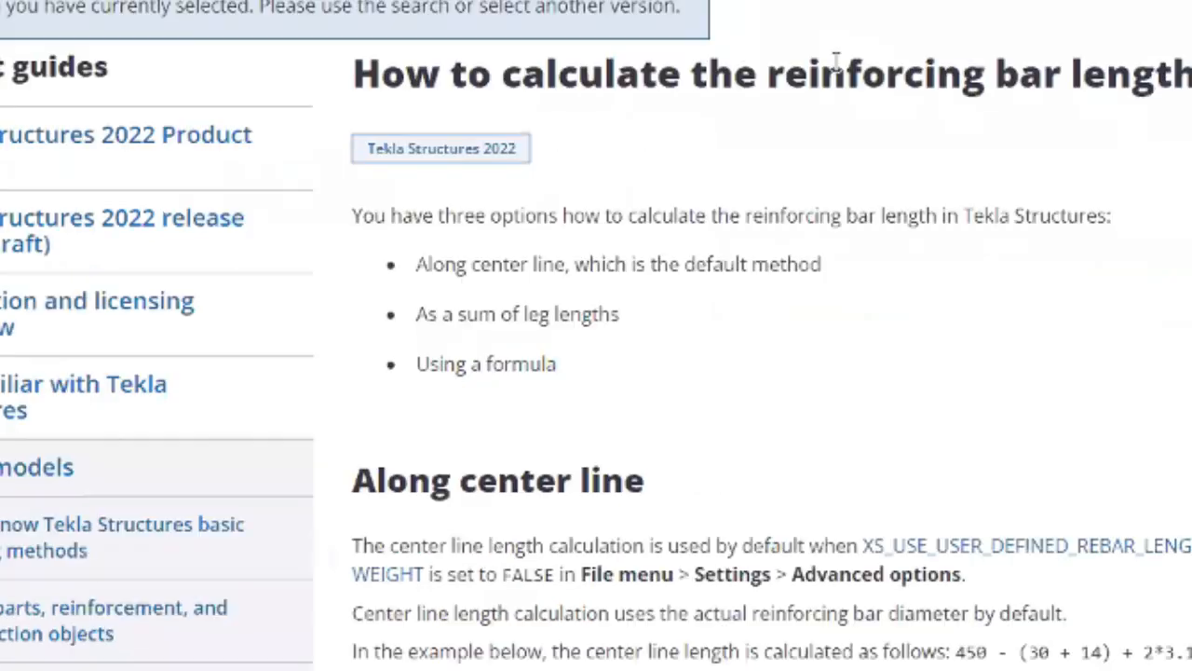
{"action": "scroll", "coordinate": [783, 186], "scroll_direction": "down", "scroll_amount": 2}
{"action": "scroll", "coordinate": [570, 247], "scroll_direction": "up", "scroll_amount": 2}
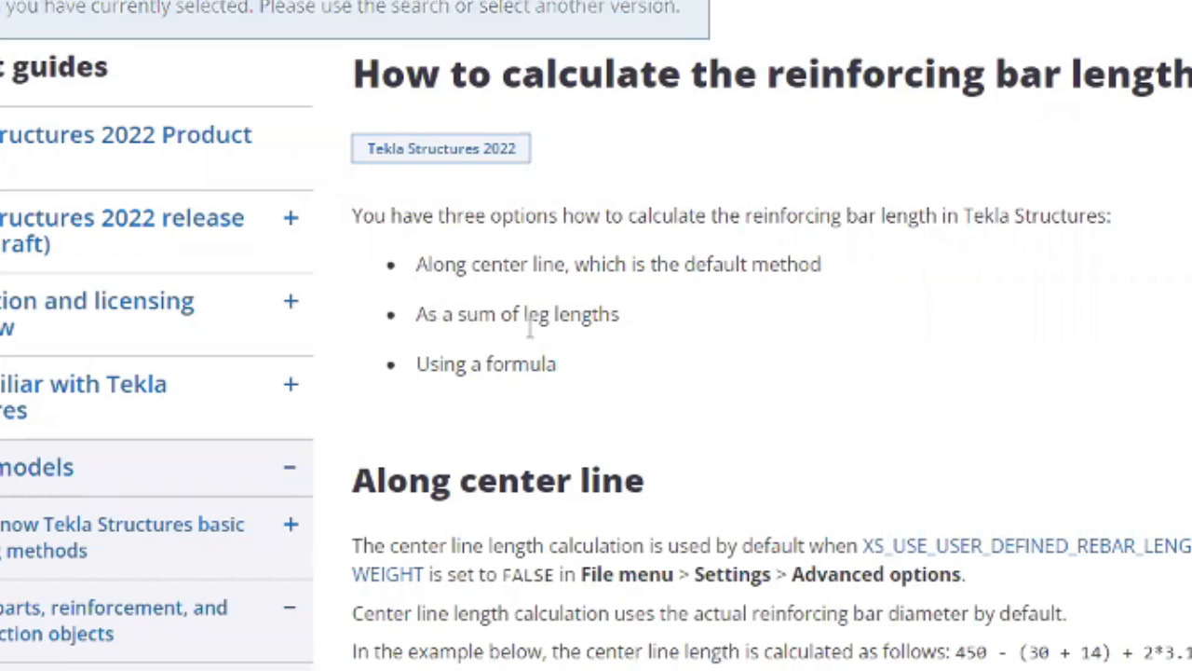
{"action": "scroll", "coordinate": [475, 369], "scroll_direction": "down", "scroll_amount": 8}
{"action": "scroll", "coordinate": [474, 346], "scroll_direction": "up", "scroll_amount": 5}
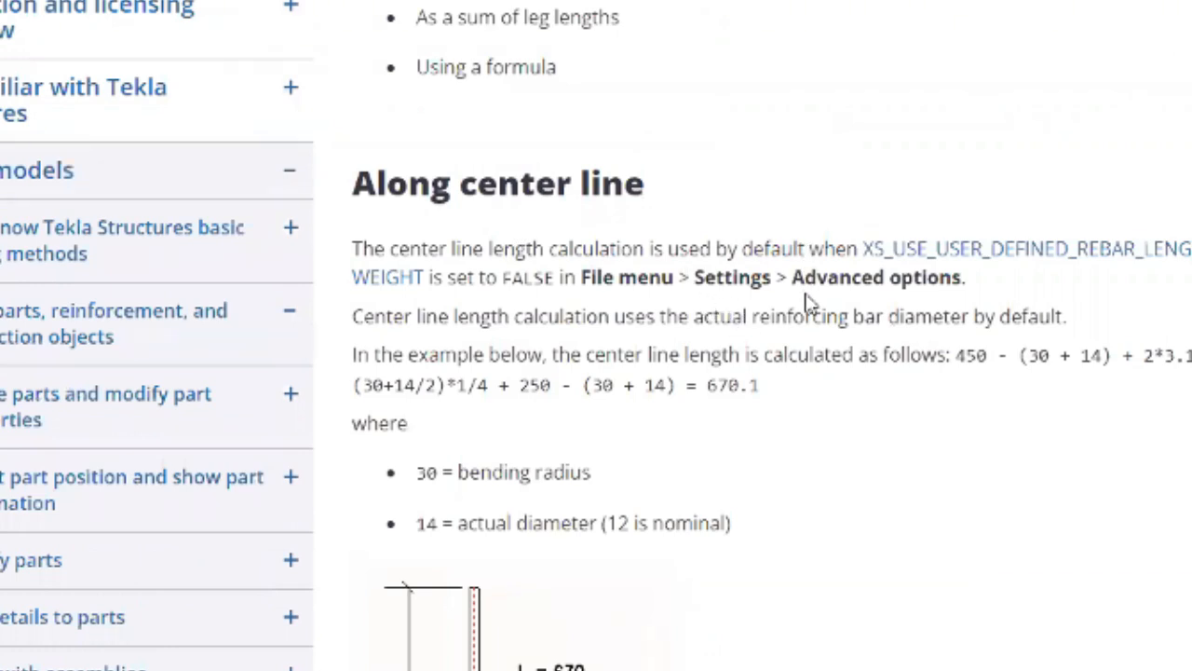
{"action": "left_click_drag", "start_coordinate": [859, 252], "coordinate": [557, 277]}
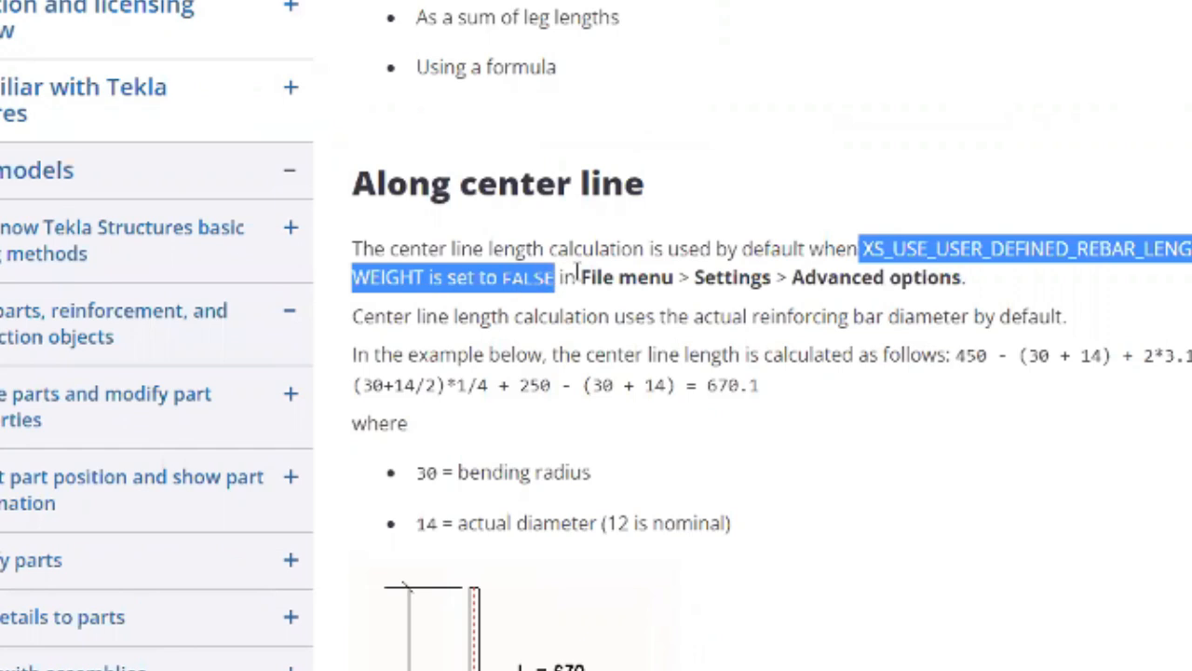
- Read the Sum of leg lengths (SLL) section and examine its worked example for the L-shaped bar
{"action": "scroll", "coordinate": [919, 325], "scroll_direction": "down", "scroll_amount": 8}
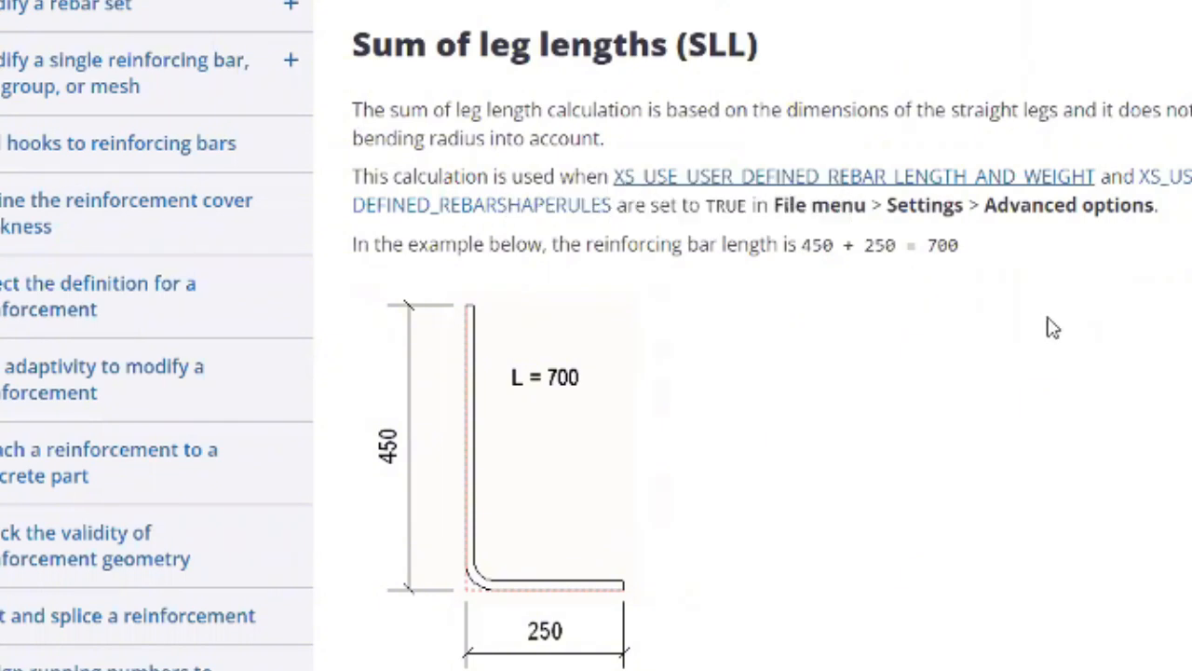
{"action": "scroll", "coordinate": [745, 354], "scroll_direction": "down", "scroll_amount": 5}
{"action": "scroll", "coordinate": [726, 337], "scroll_direction": "up", "scroll_amount": 5}
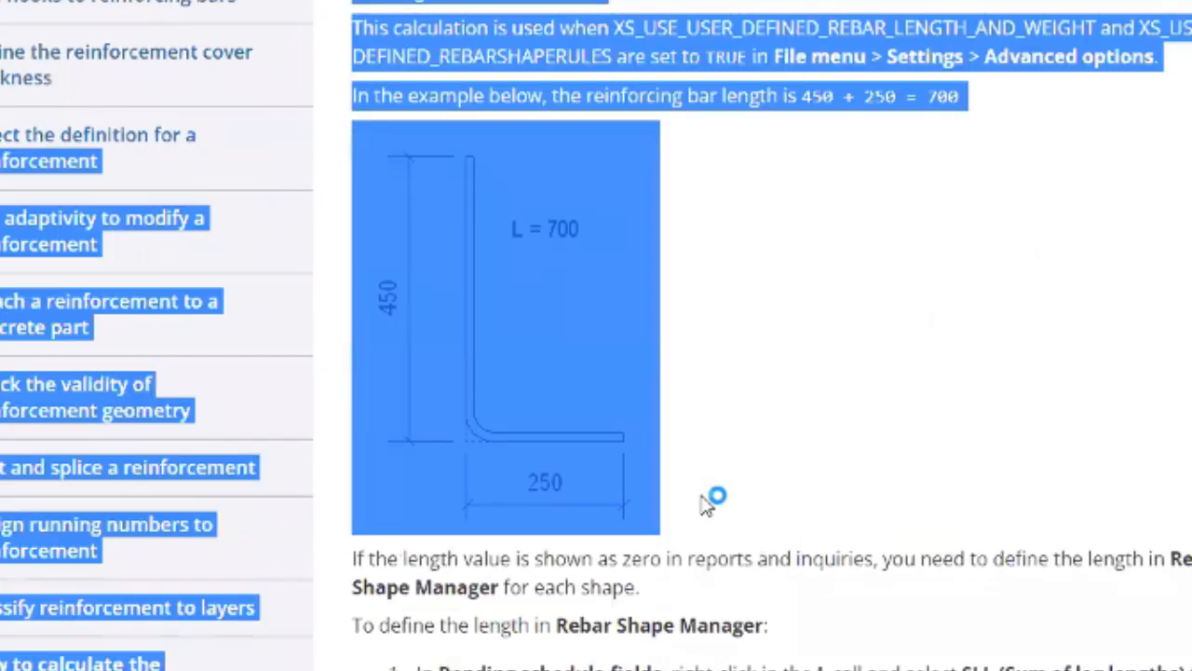
{"action": "key", "text": "ctrl+a"}
{"action": "left_click", "coordinate": [315, 265]}
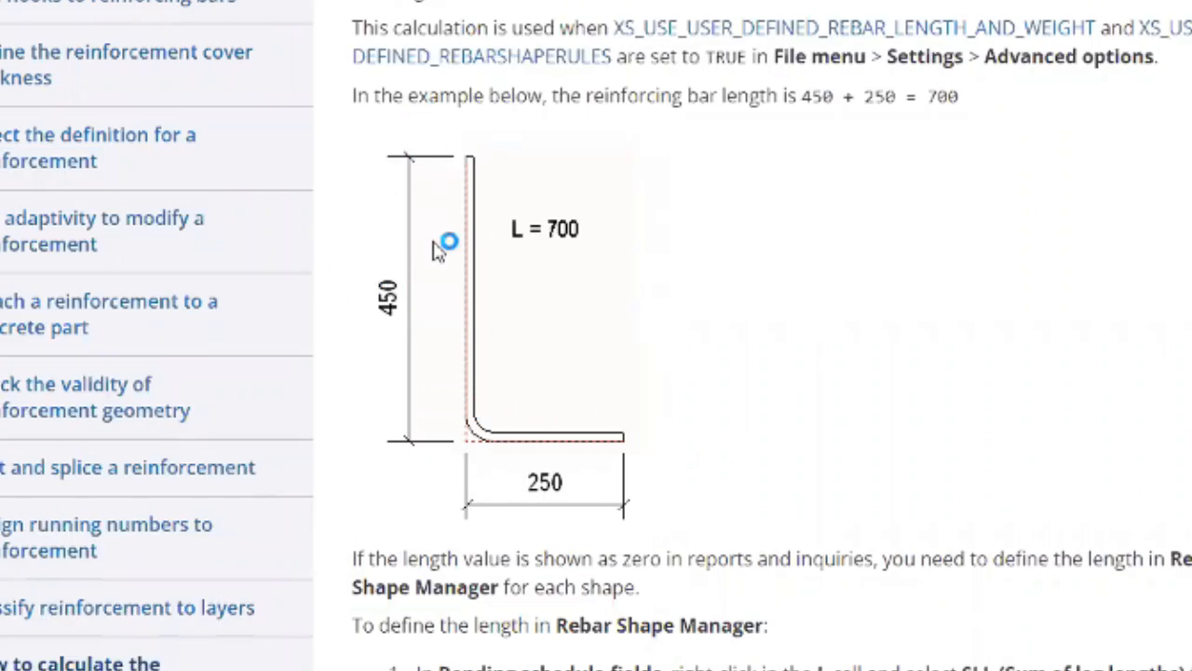
{"action": "double_click", "coordinate": [941, 96]}
- Compare the article's center line example with the example diagrams of the other bar length calculation methods
{"action": "scroll", "coordinate": [772, 327], "scroll_direction": "up", "scroll_amount": 1}
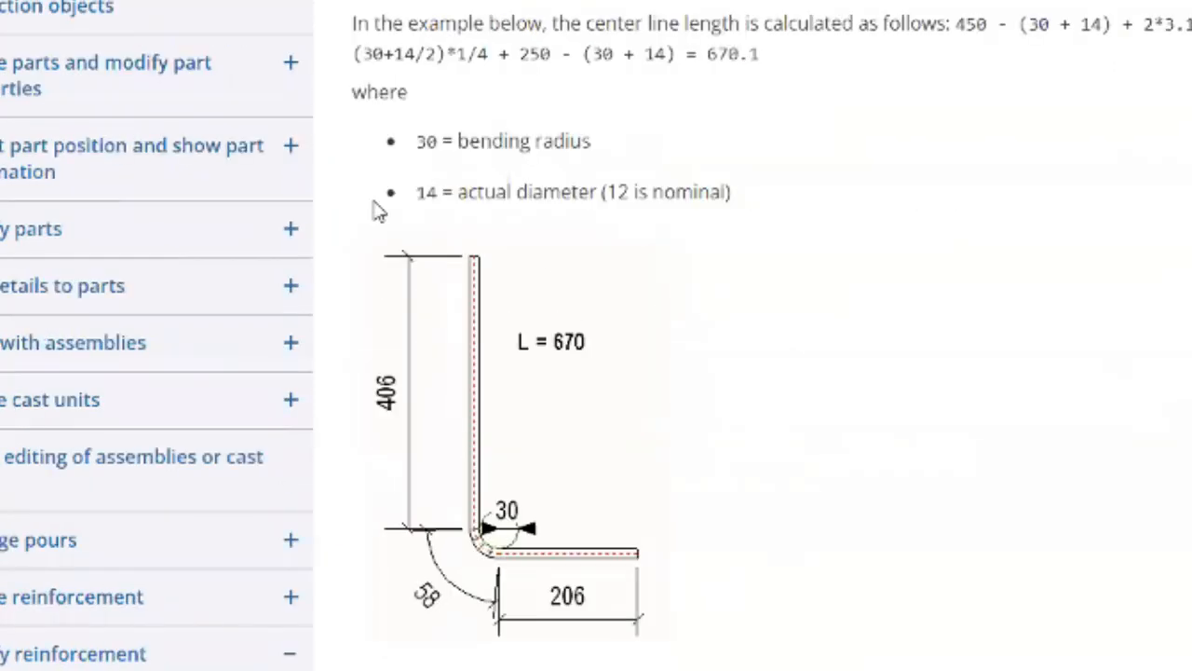
{"action": "scroll", "coordinate": [556, 631], "scroll_direction": "up", "scroll_amount": 1}
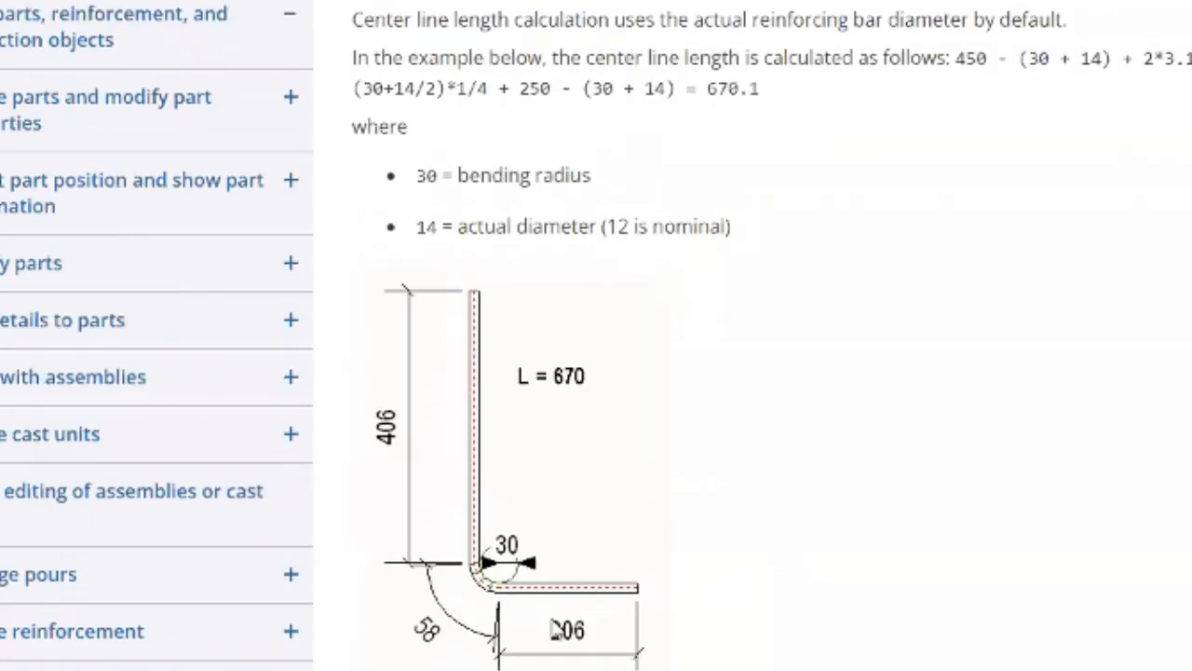
{"action": "scroll", "coordinate": [456, 524], "scroll_direction": "down", "scroll_amount": 15}
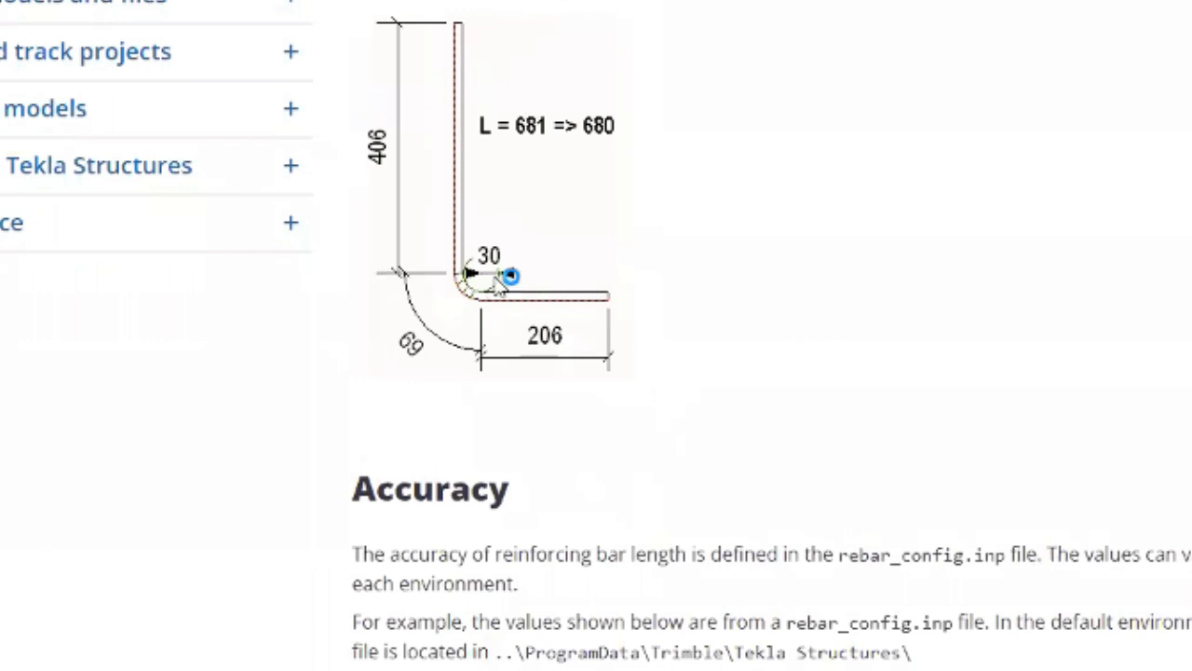
{"action": "scroll", "coordinate": [596, 349], "scroll_direction": "up", "scroll_amount": 12}
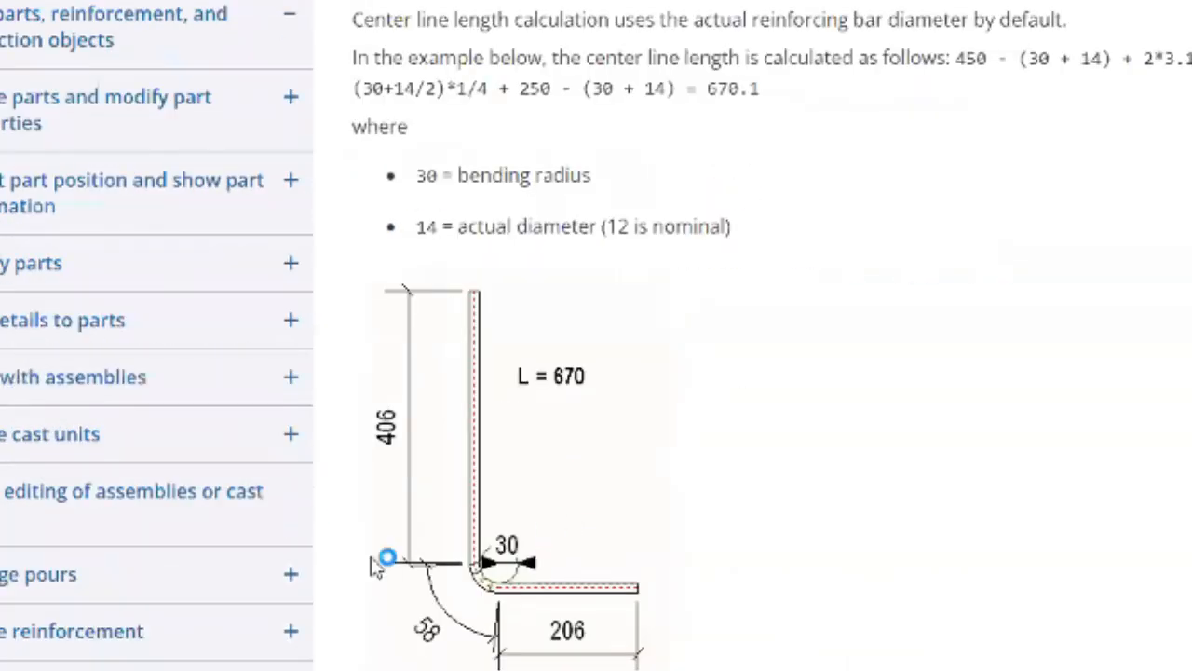
{"action": "scroll", "coordinate": [559, 482], "scroll_direction": "up", "scroll_amount": 4}
{"action": "scroll", "coordinate": [543, 491], "scroll_direction": "down", "scroll_amount": 8}
{"action": "scroll", "coordinate": [543, 491], "scroll_direction": "down", "scroll_amount": 4}
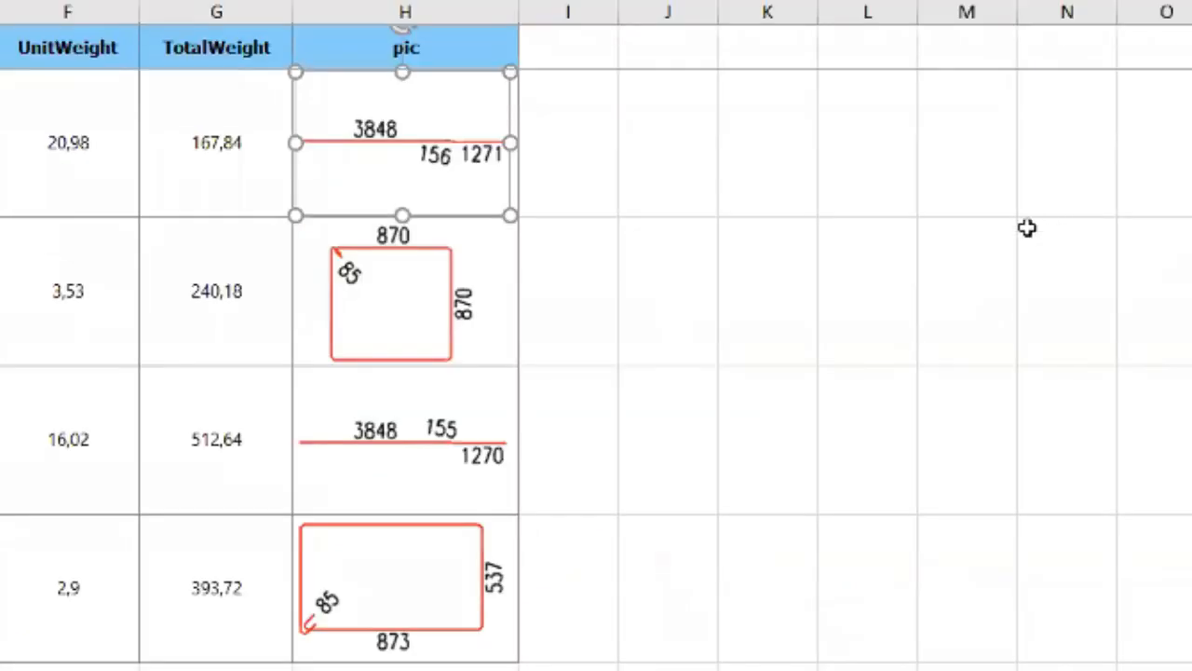
- Switch to Tekla Structures and dismiss the rebar splice warning
{"action": "left_click", "coordinate": [1025, 226]}
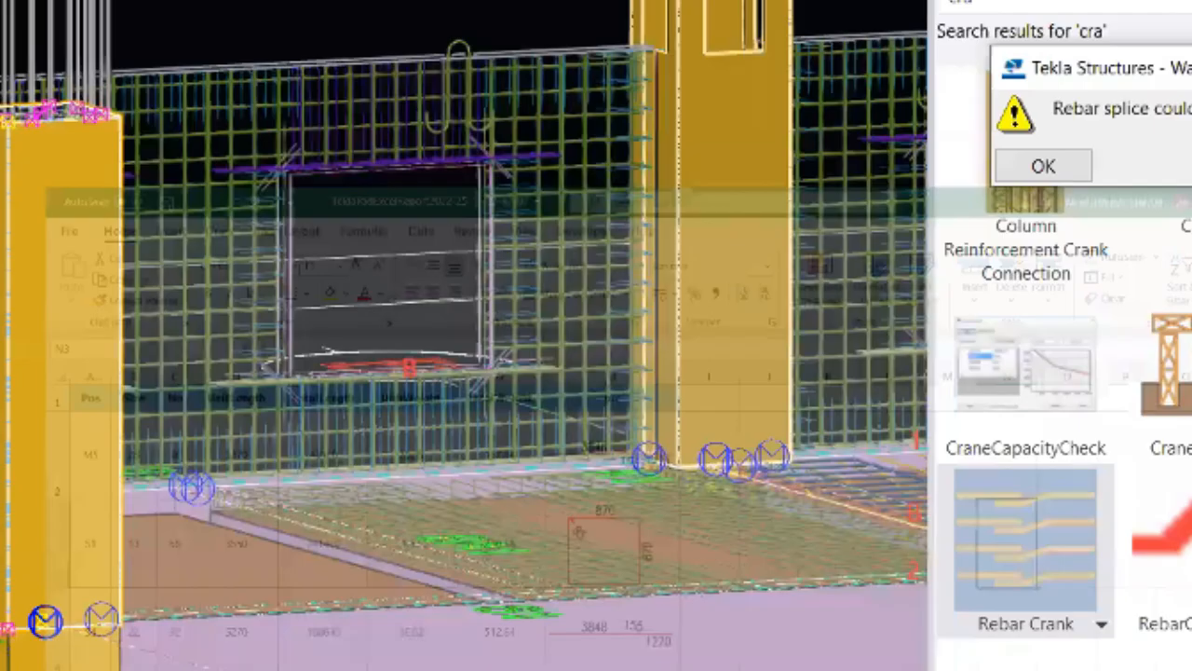
{"action": "scroll", "coordinate": [391, 280], "scroll_direction": "down", "scroll_amount": 5}
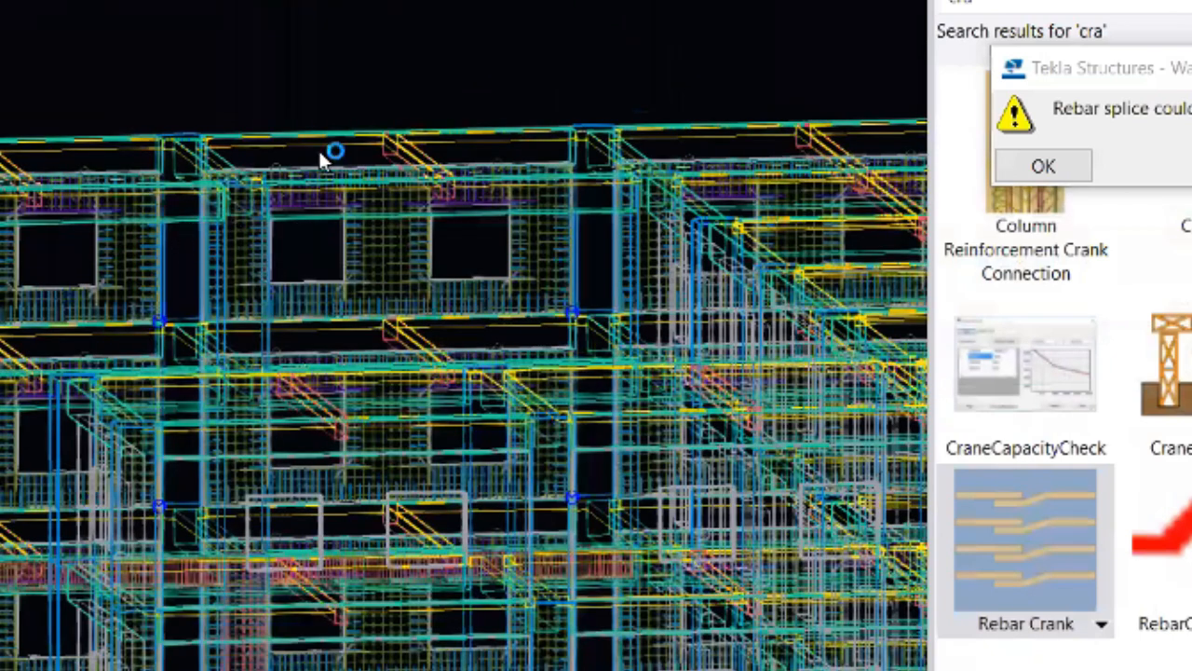
{"action": "scroll", "coordinate": [331, 152], "scroll_direction": "down", "scroll_amount": 5}
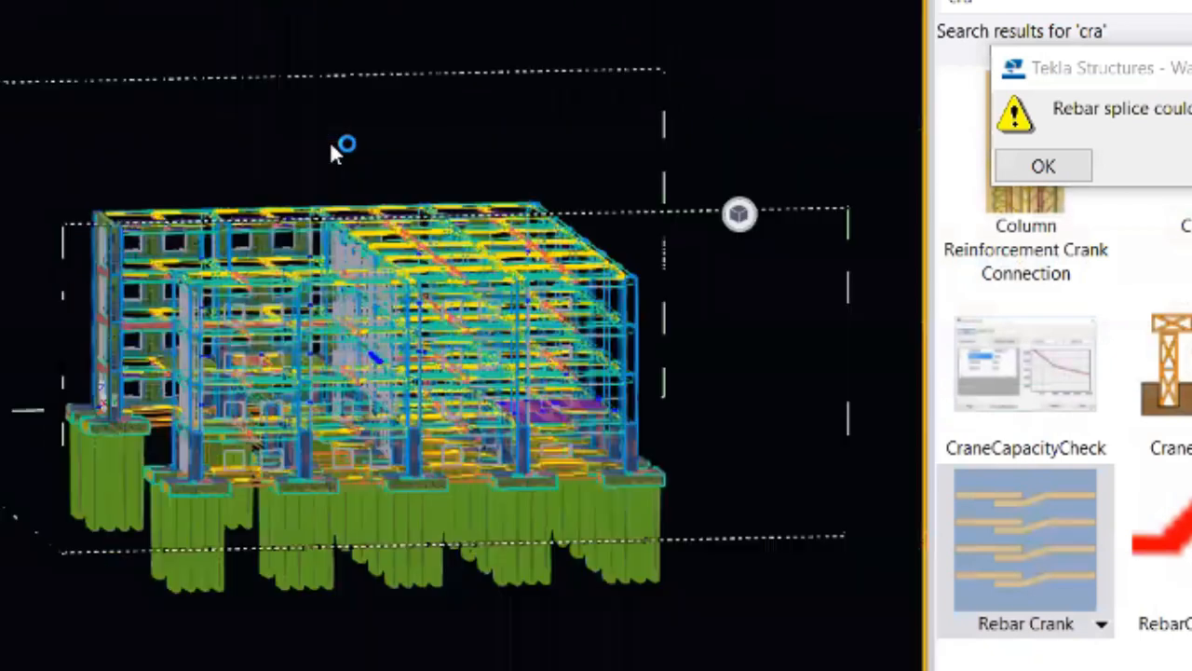
{"action": "scroll", "coordinate": [254, 318], "scroll_direction": "up", "scroll_amount": 5}
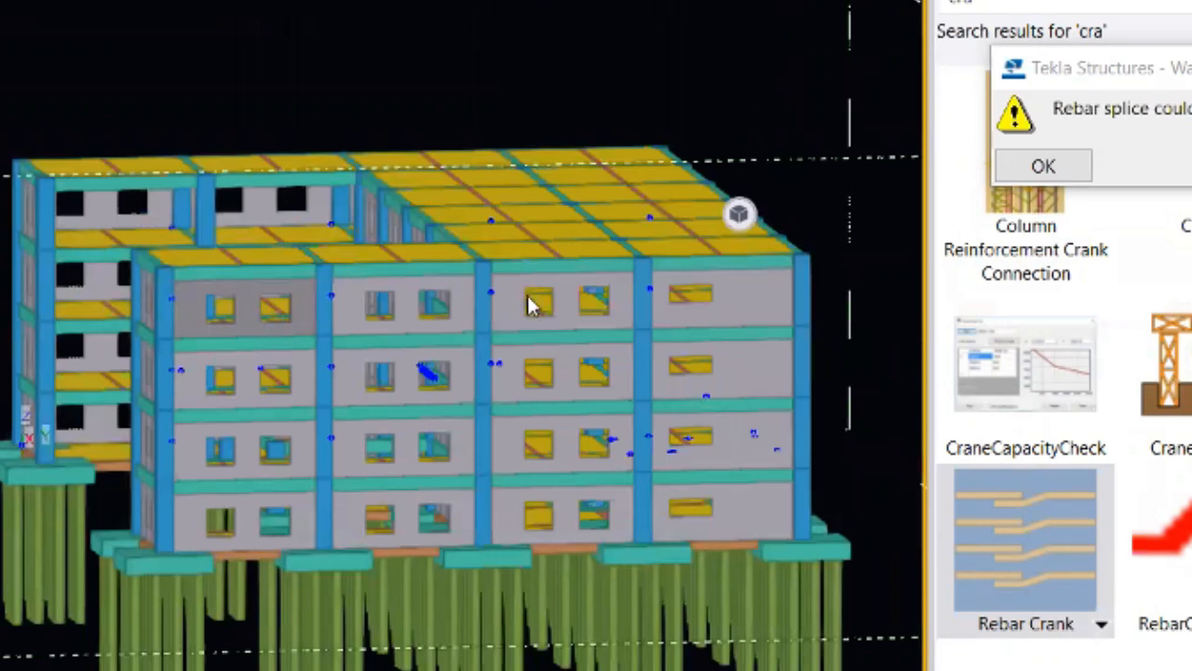
{"action": "left_click", "coordinate": [1036, 170]}
- Examine the whole building model from above one of its corners
{"action": "middle_click_drag", "start_coordinate": [224, 361], "coordinate": [457, 454], "text": "ctrl"}
{"action": "middle_click_drag", "start_coordinate": [698, 490], "coordinate": [123, 338], "text": "ctrl"}
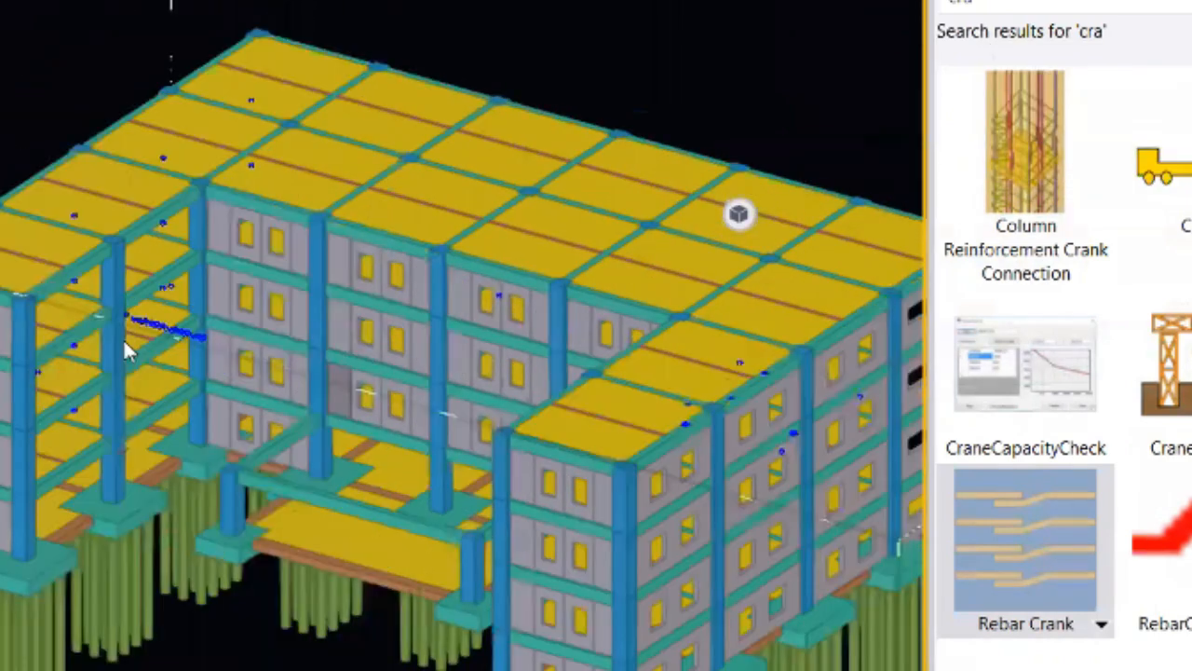
{"action": "middle_click_drag", "start_coordinate": [233, 378], "coordinate": [241, 410], "text": "ctrl"}
{"action": "scroll", "coordinate": [238, 410], "scroll_direction": "down", "scroll_amount": 2}
{"action": "scroll", "coordinate": [493, 153], "scroll_direction": "up", "scroll_amount": 1}
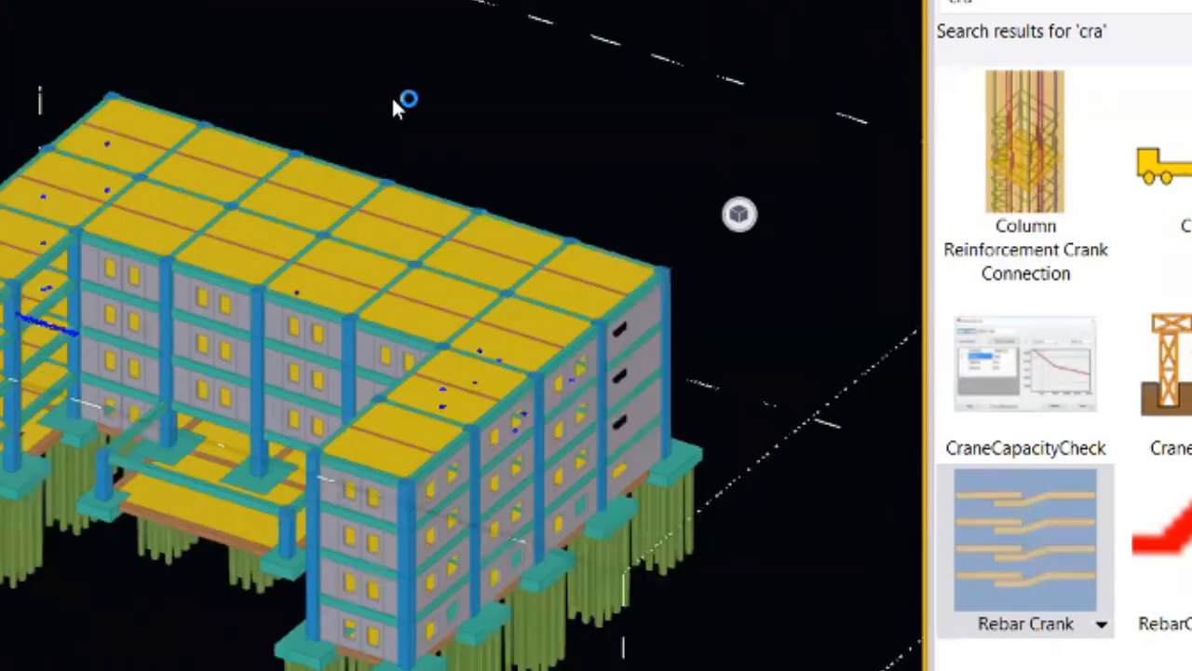
{"action": "scroll", "coordinate": [578, 130], "scroll_direction": "up", "scroll_amount": 2}
{"action": "scroll", "coordinate": [484, 115], "scroll_direction": "up", "scroll_amount": 2}
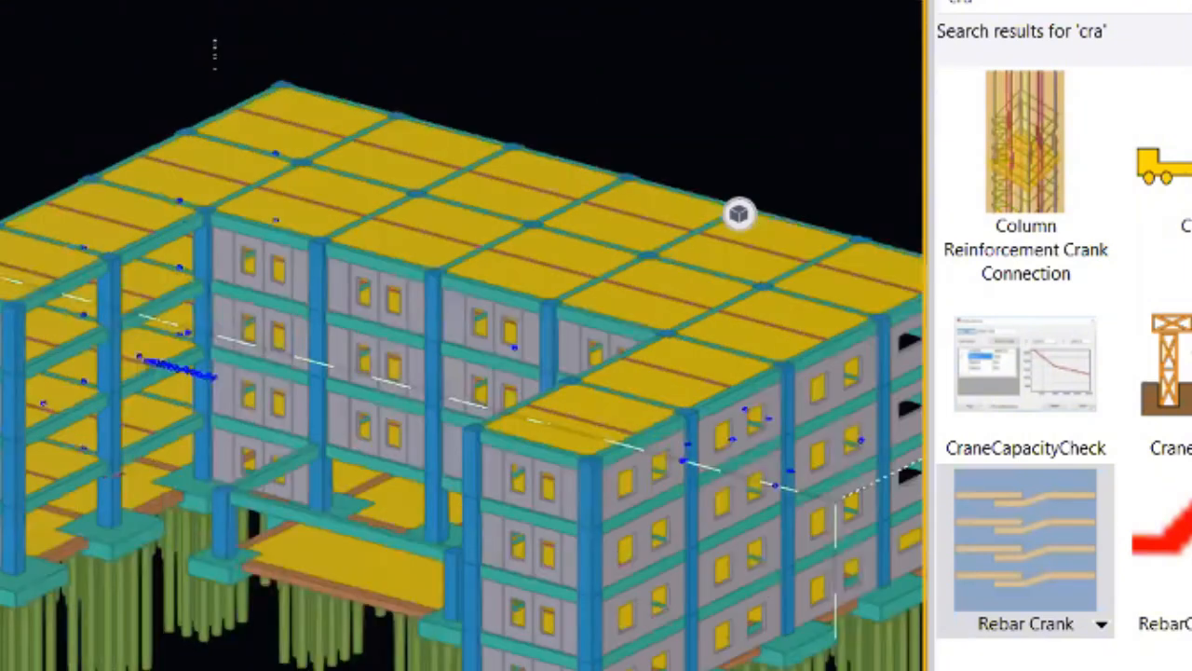
{"action": "scroll", "coordinate": [287, 141], "scroll_direction": "down", "scroll_amount": 3}
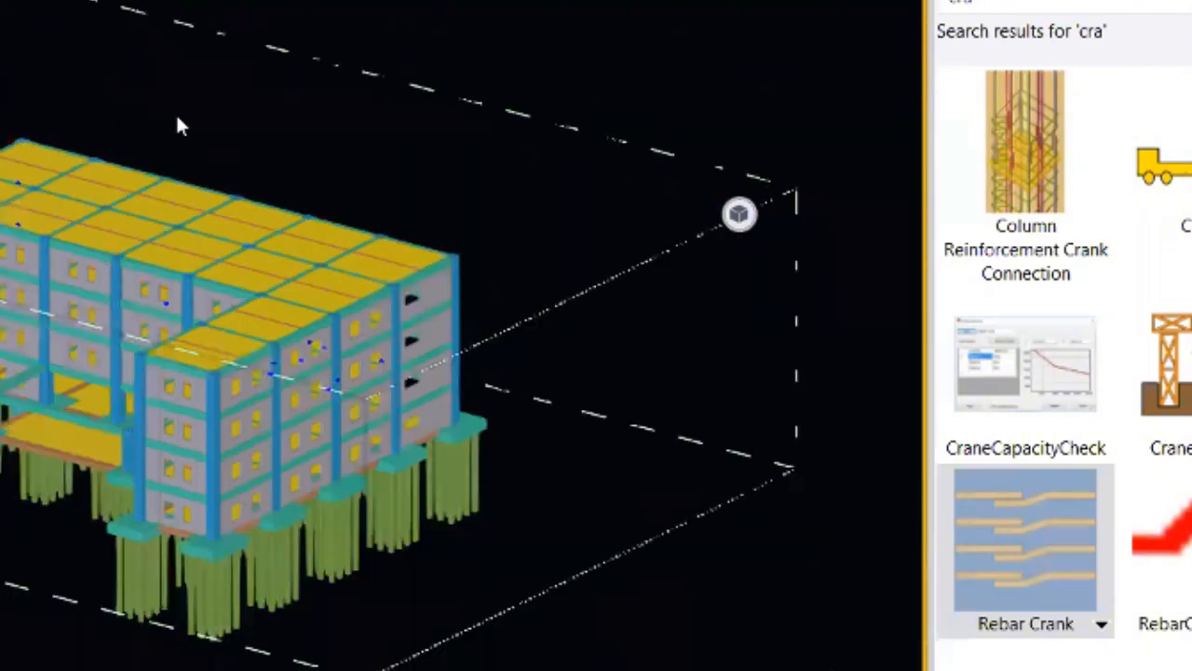
{"action": "middle_click_drag", "start_coordinate": [287, 233], "coordinate": [363, 235], "text": "ctrl"}
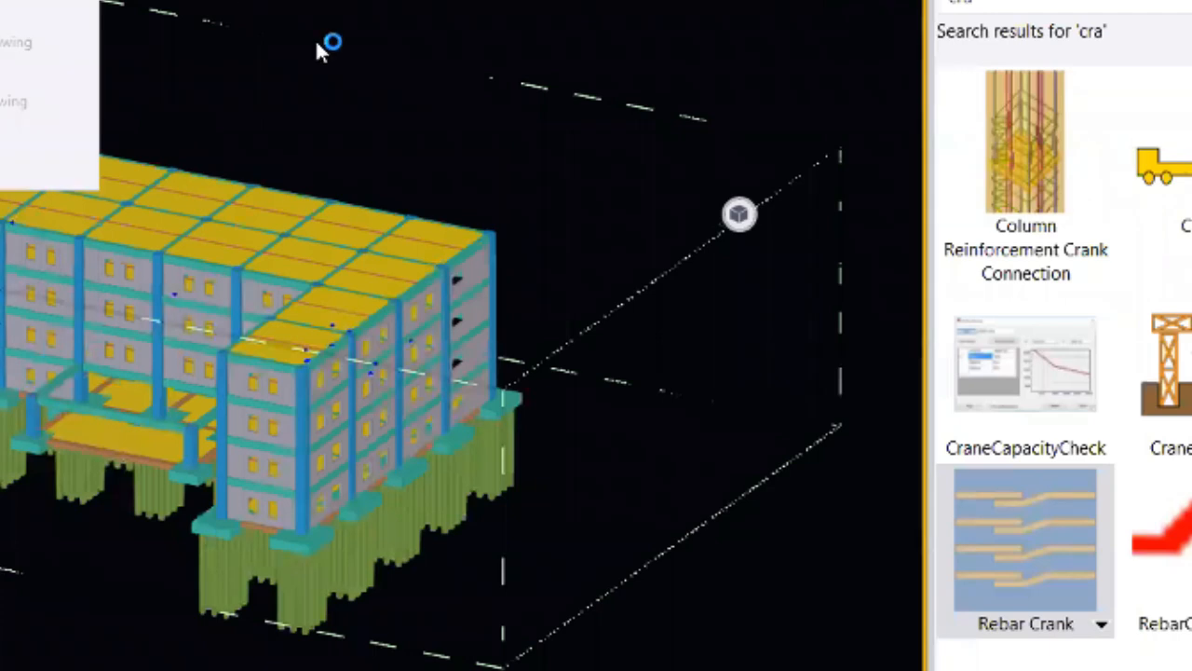
- Create a general arrangement drawing from the PLAN +4000 view with Open drawing enabled
{"action": "left_click", "coordinate": [16, 154]}
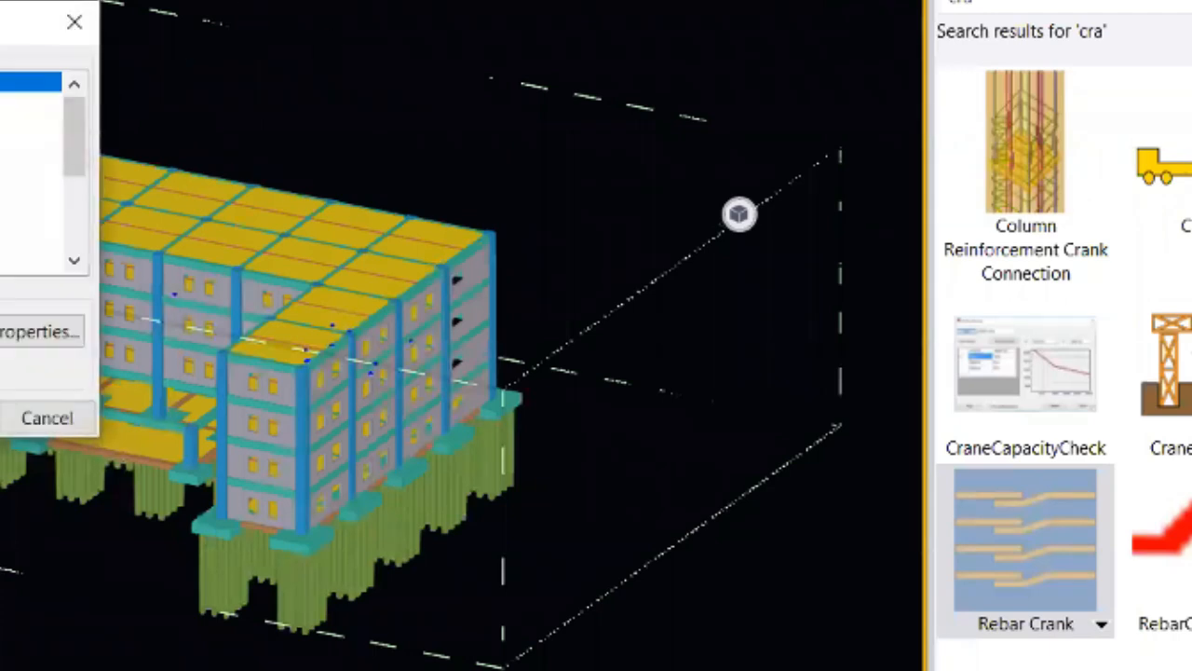
{"action": "scroll", "coordinate": [349, 245], "scroll_direction": "down", "scroll_amount": 4}
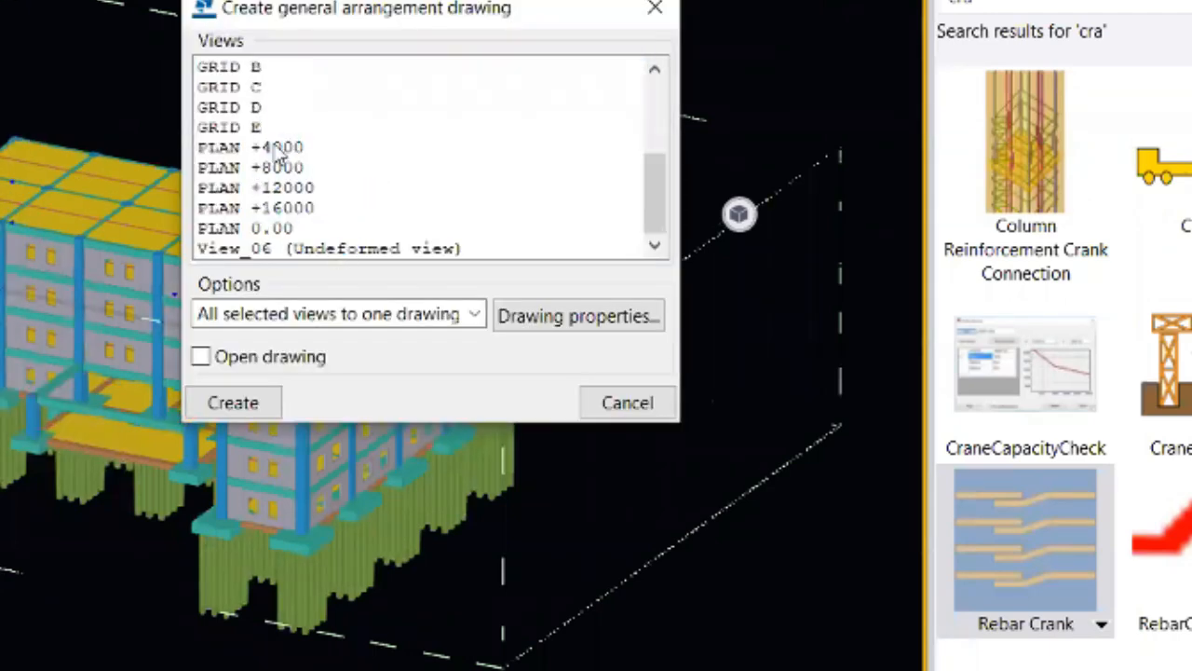
{"action": "left_click", "coordinate": [270, 228]}
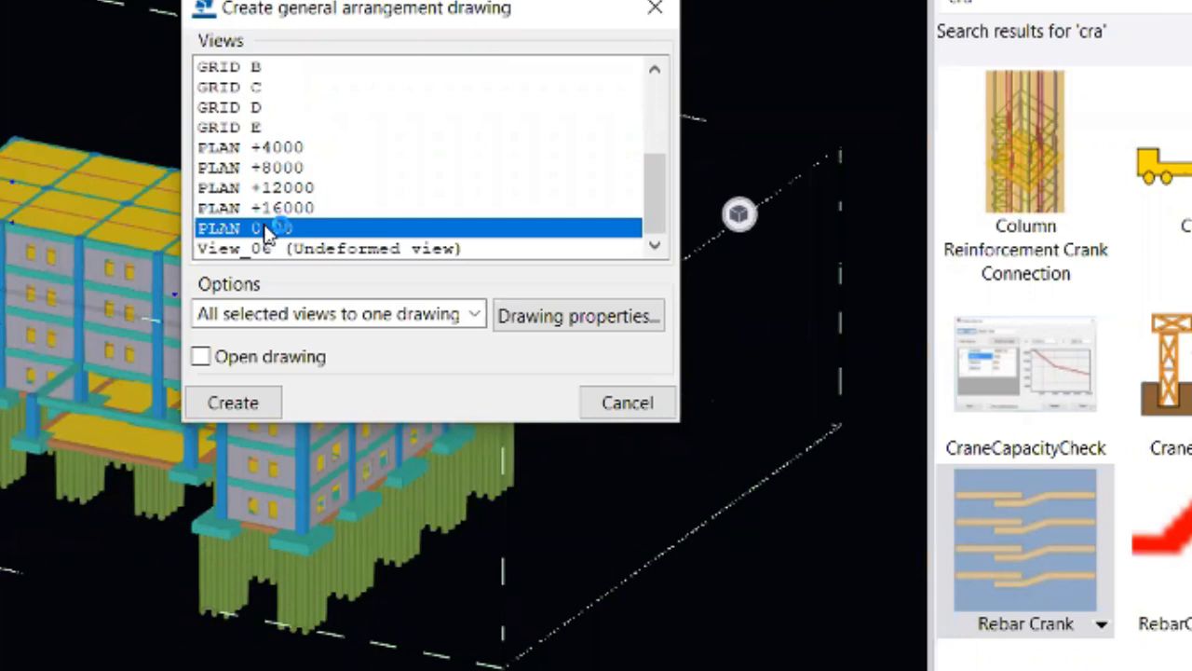
{"action": "left_click", "coordinate": [270, 149]}
{"action": "left_click", "coordinate": [228, 362]}
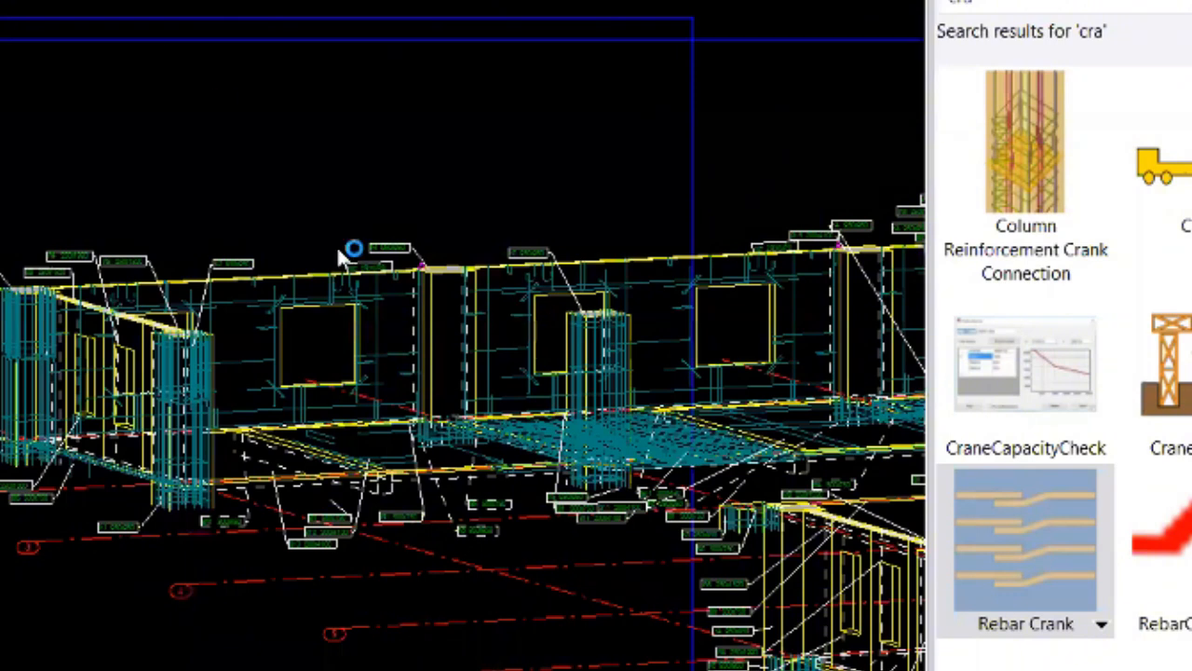
- Look over the tilted drawing, return to the model, and orient the view straight down in plan
{"action": "scroll", "coordinate": [338, 250], "scroll_direction": "down", "scroll_amount": 3}
{"action": "mouse_move", "coordinate": [652, 287]}
{"action": "middle_mouse_down"}
{"action": "mouse_move", "coordinate": [251, 325]}
{"action": "mouse_move", "coordinate": [8, 317]}
{"action": "middle_mouse_up"}
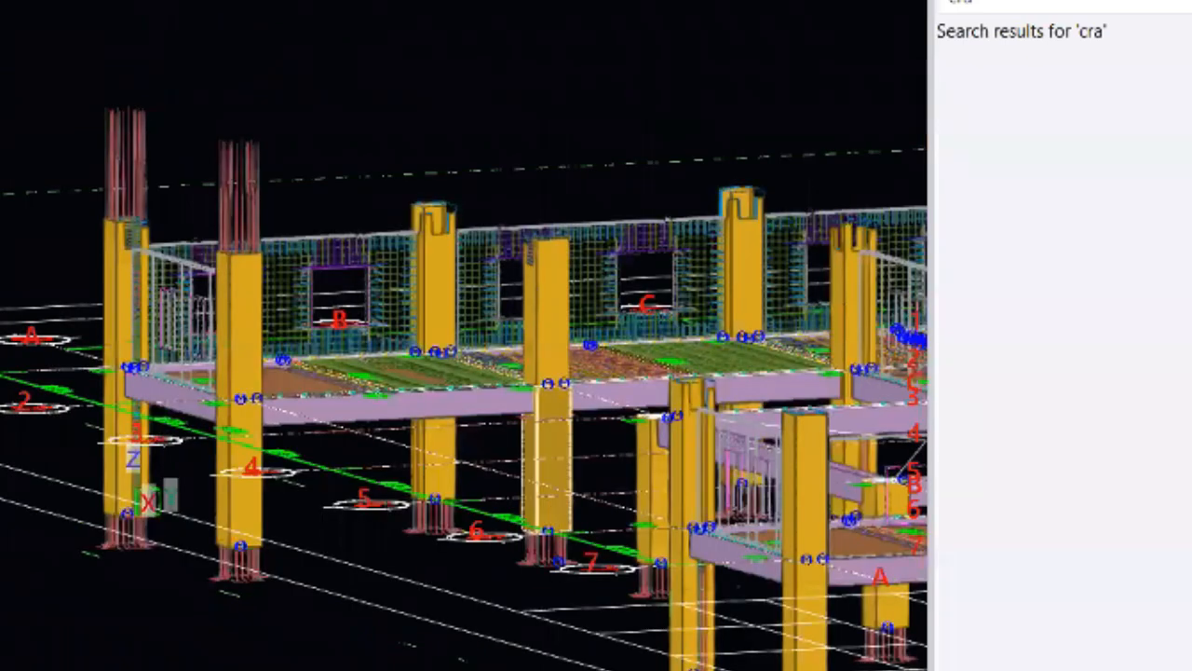
{"action": "scroll", "coordinate": [195, 149], "scroll_direction": "down", "scroll_amount": 4}
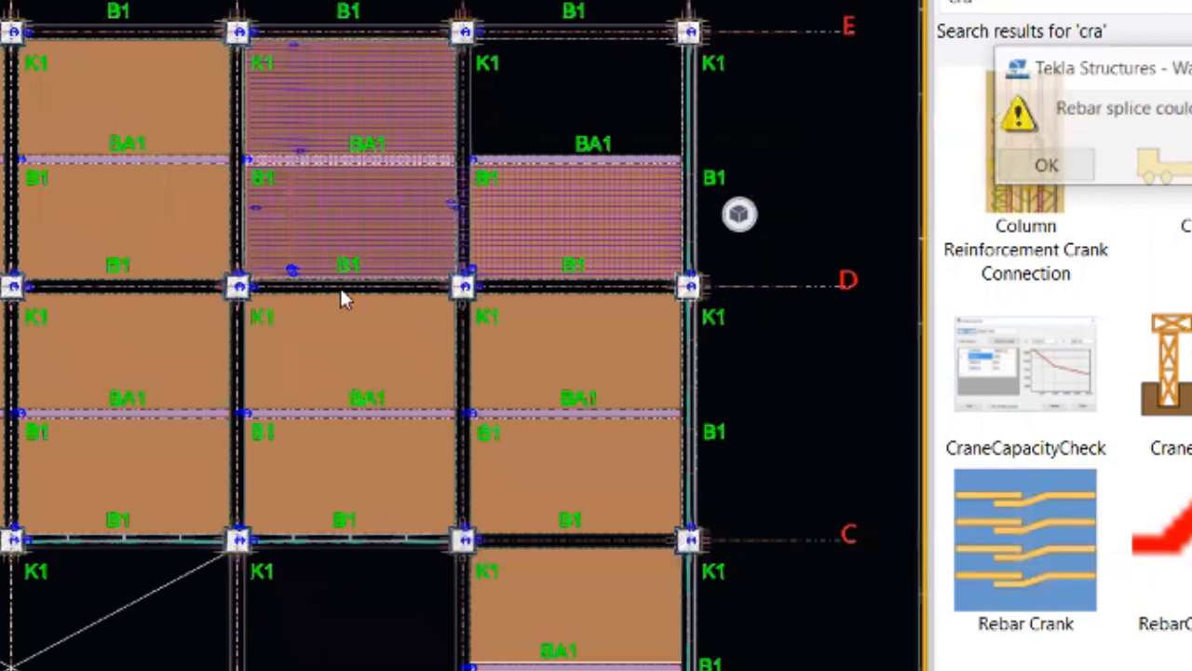
{"action": "scroll", "coordinate": [345, 294], "scroll_direction": "down", "scroll_amount": 4}
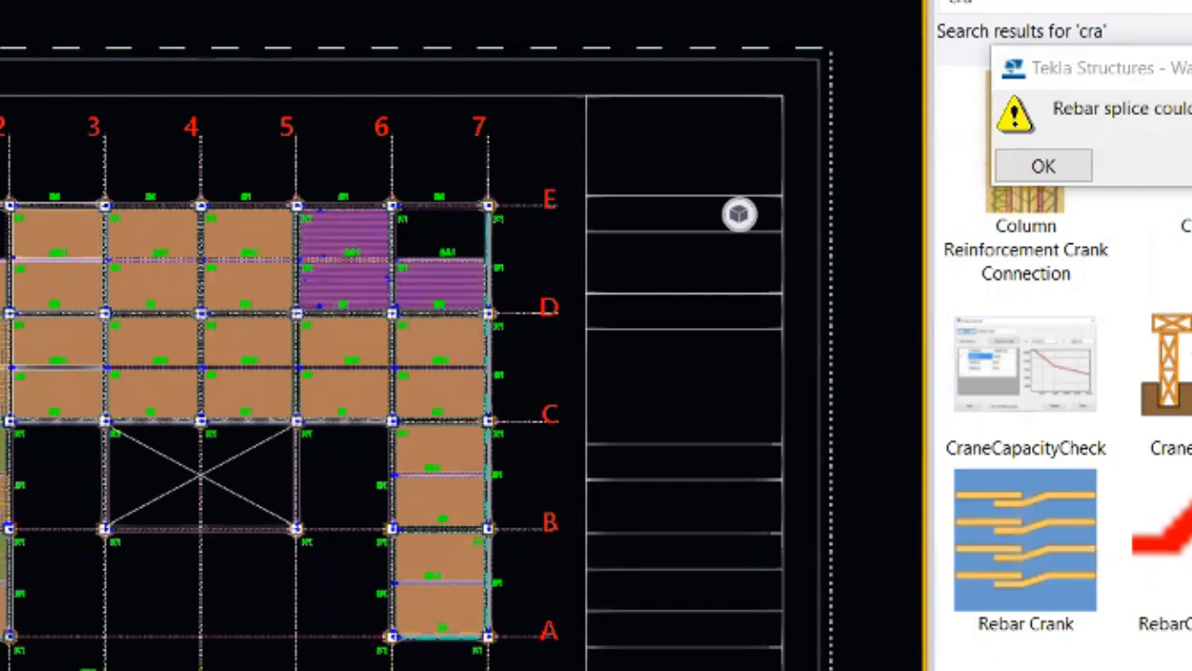
- Open the general arrangement drawing properties and change the reinforcement visibility setting
{"action": "double_click", "coordinate": [834, 341]}
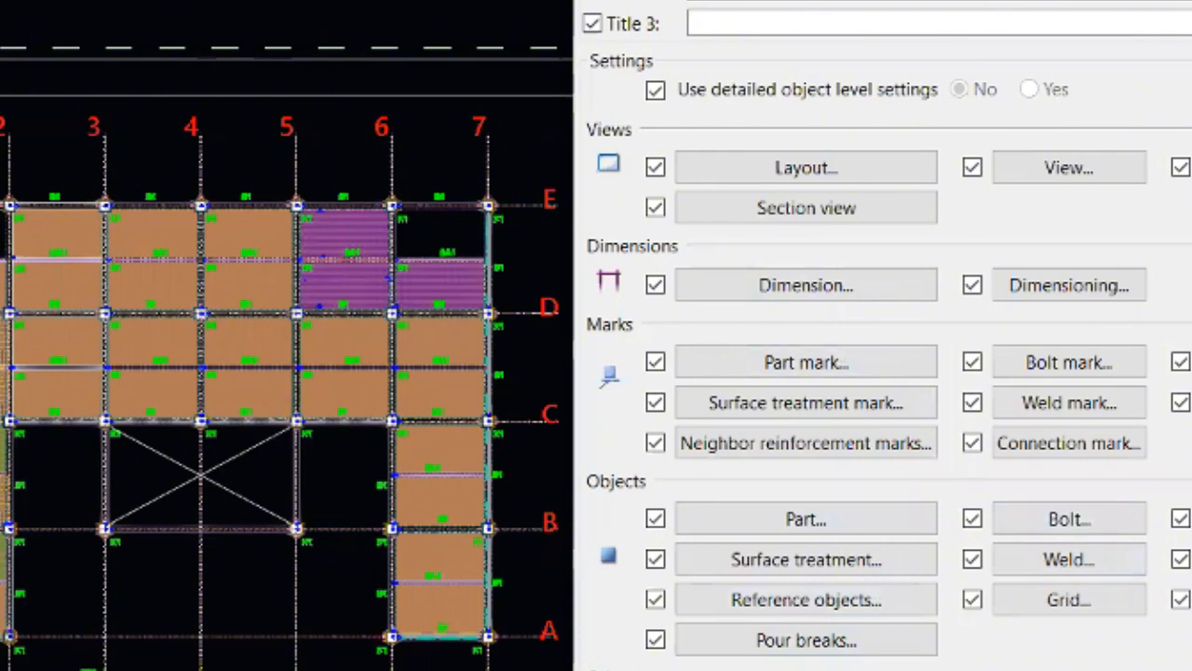
{"action": "left_click", "coordinate": [58, 197]}
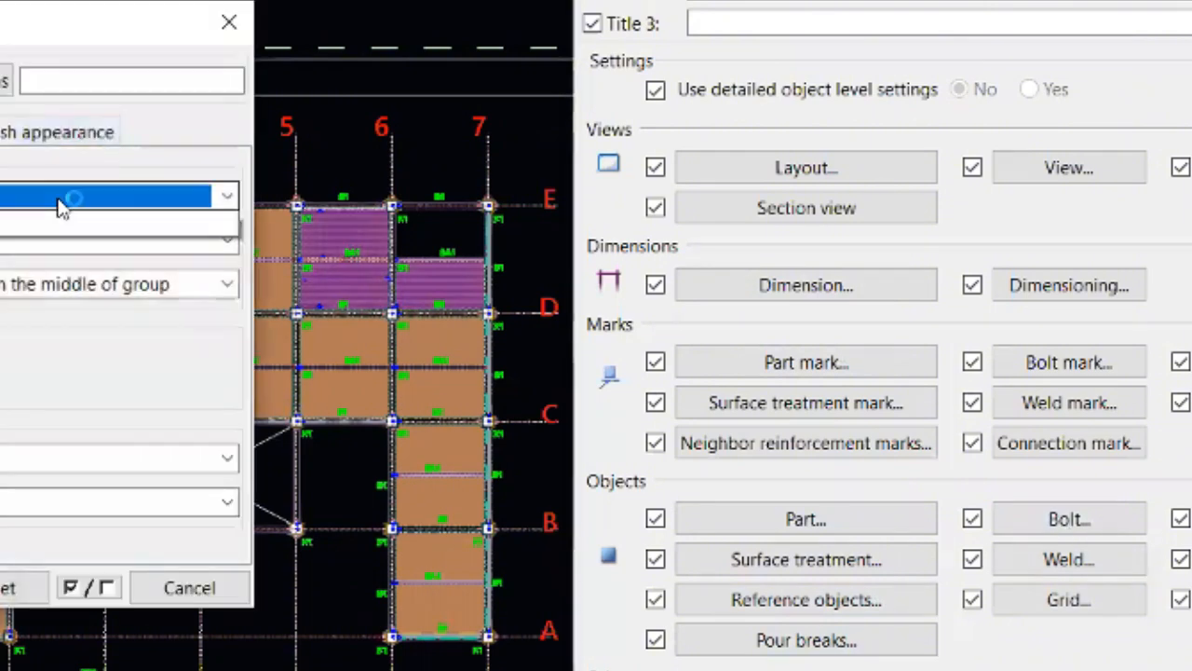
{"action": "left_click", "coordinate": [7, 252]}
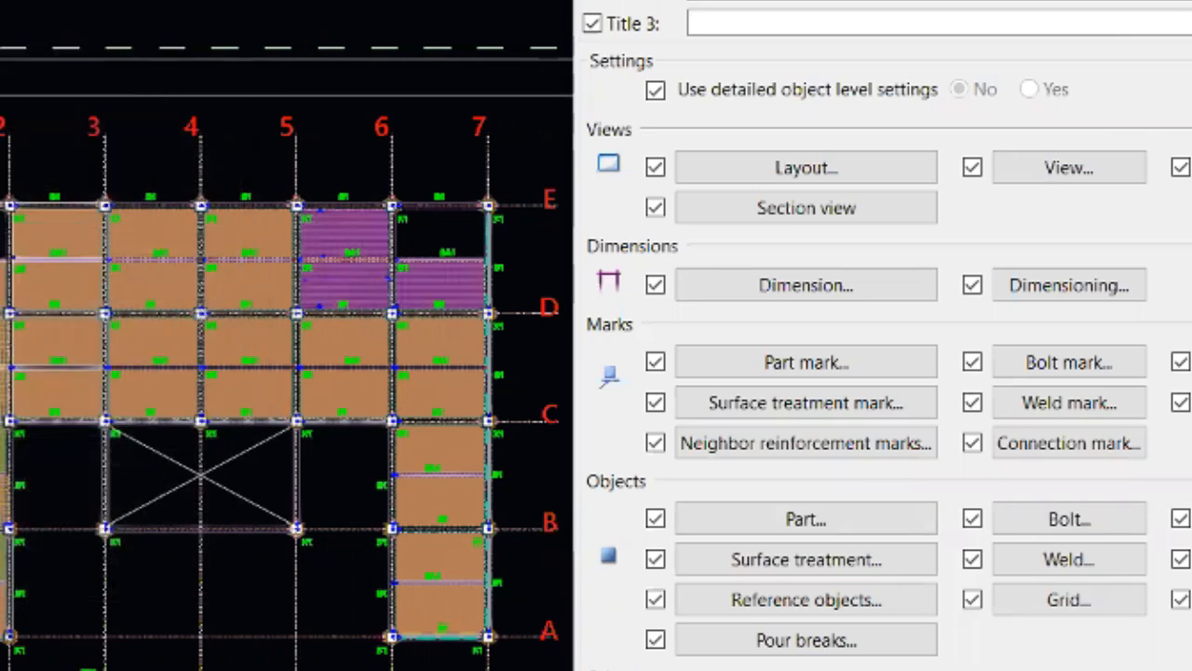
- Set the part marks' visibility in view to none and close the general arrangement drawing properties
{"action": "left_click", "coordinate": [857, 361]}
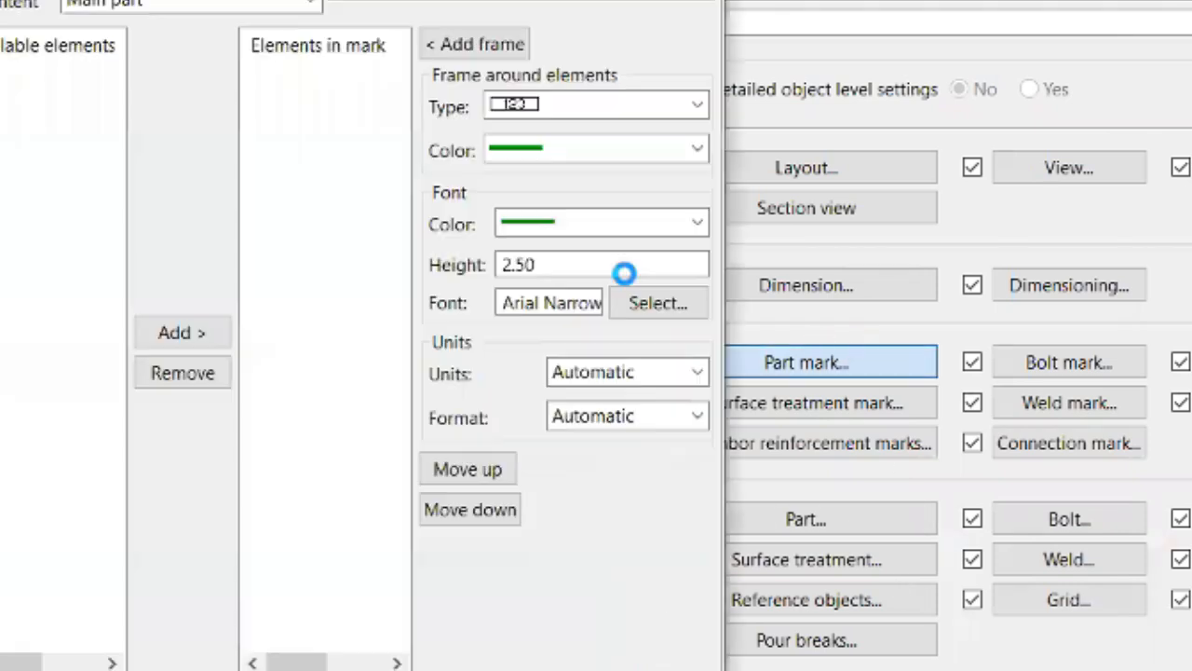
{"action": "left_click", "coordinate": [191, 2]}
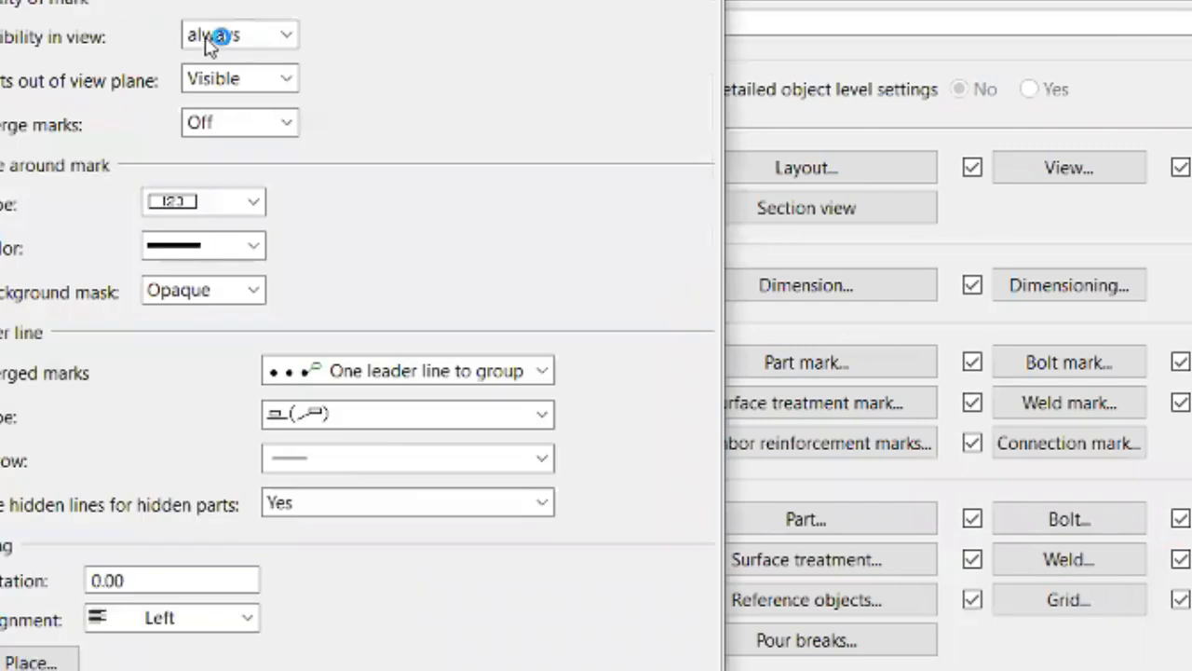
{"action": "left_click", "coordinate": [250, 39]}
{"action": "left_click", "coordinate": [242, 145]}
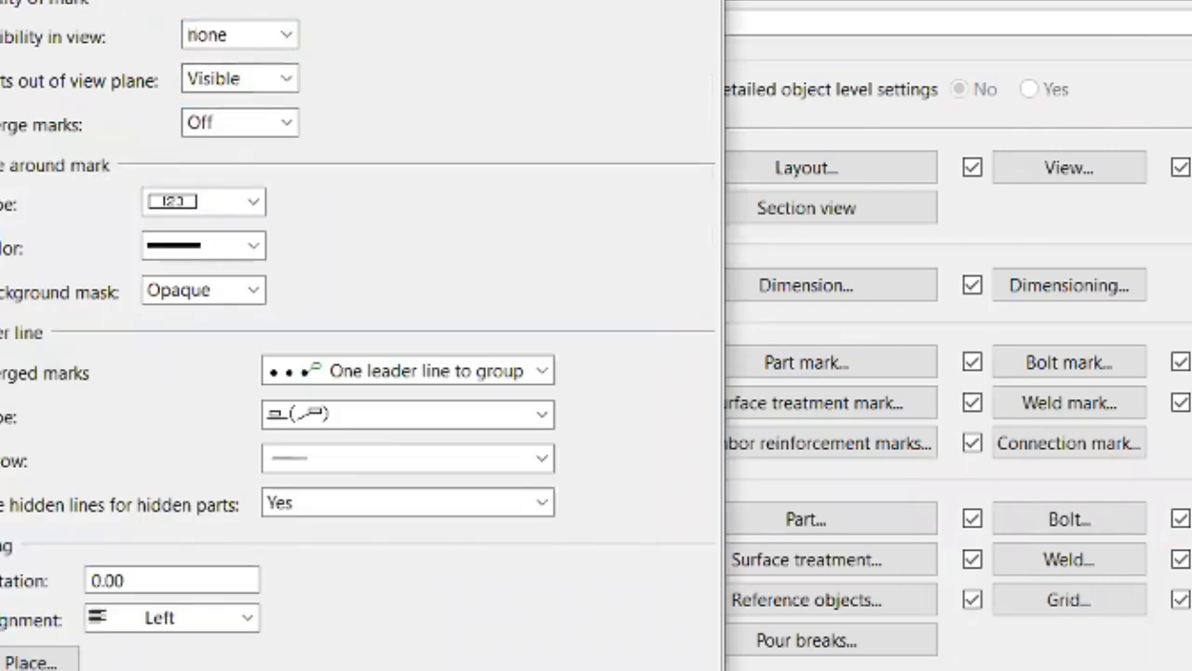
{"action": "left_click", "coordinate": [169, 668]}
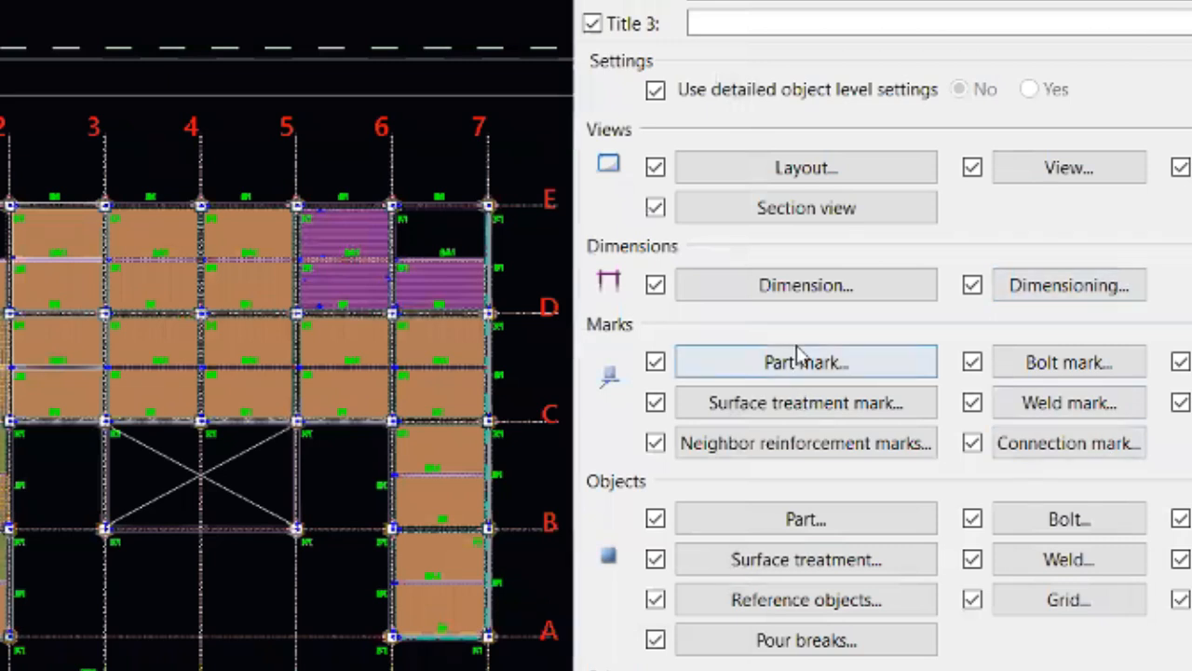
{"action": "left_click", "coordinate": [851, 416]}
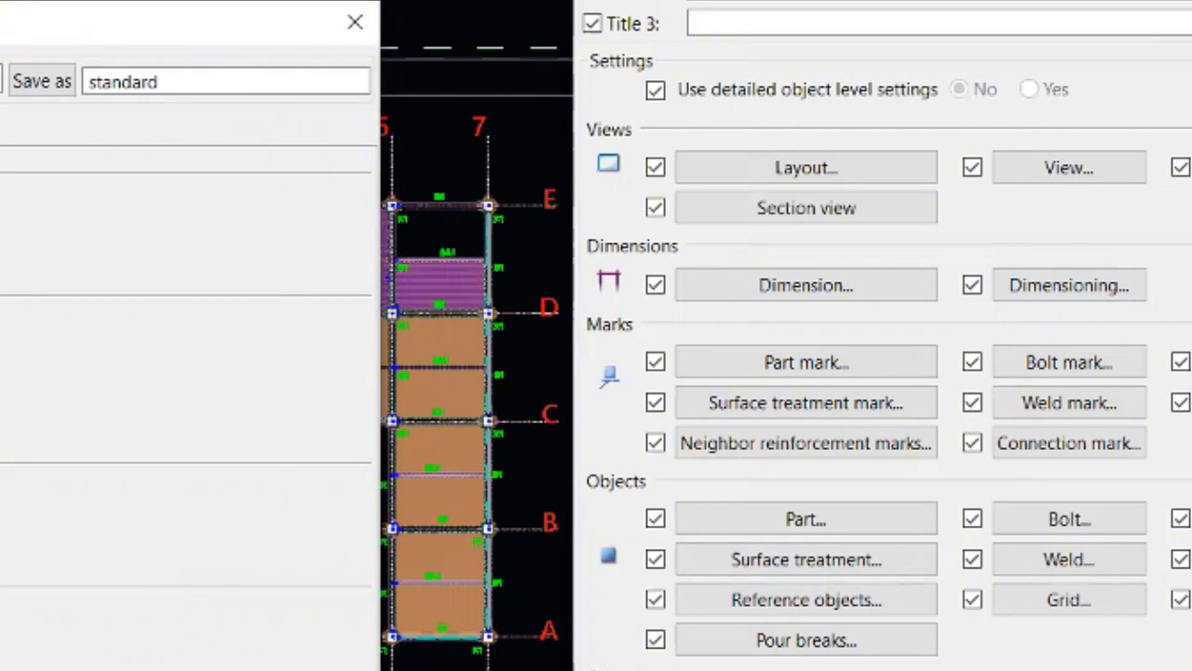
{"action": "left_click", "coordinate": [355, 21]}
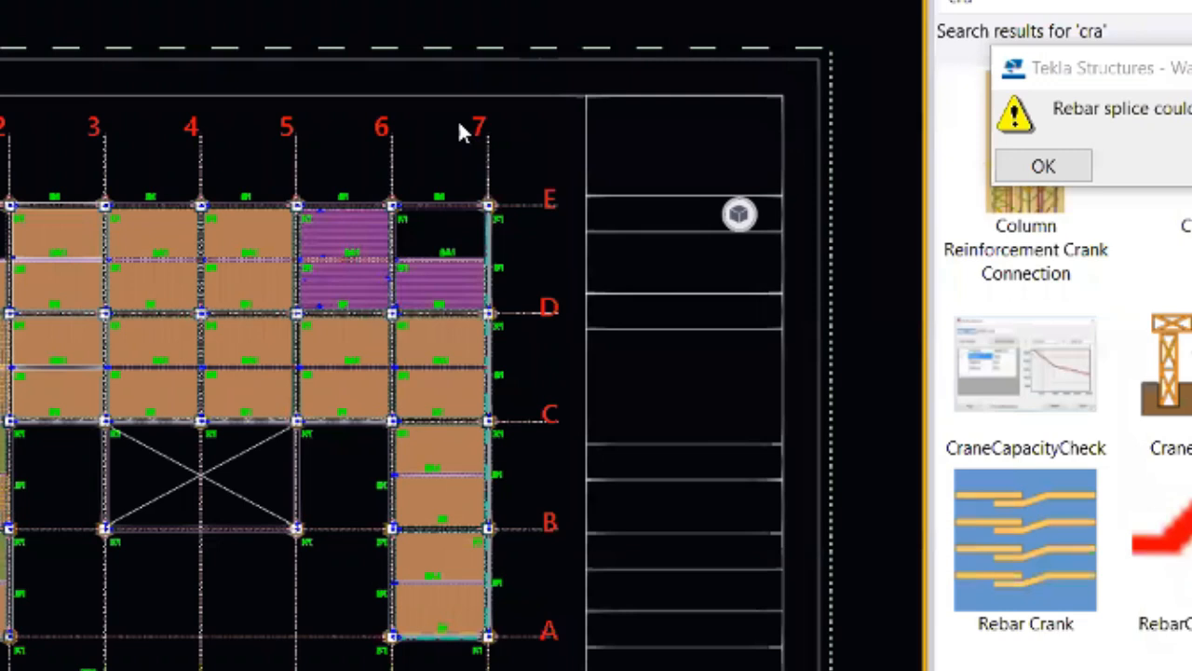
- Dismiss the rebar splice warnings and examine the plan view with its grid lines, dimensions and title block
{"action": "scroll", "coordinate": [649, 394], "scroll_direction": "down", "scroll_amount": 3}
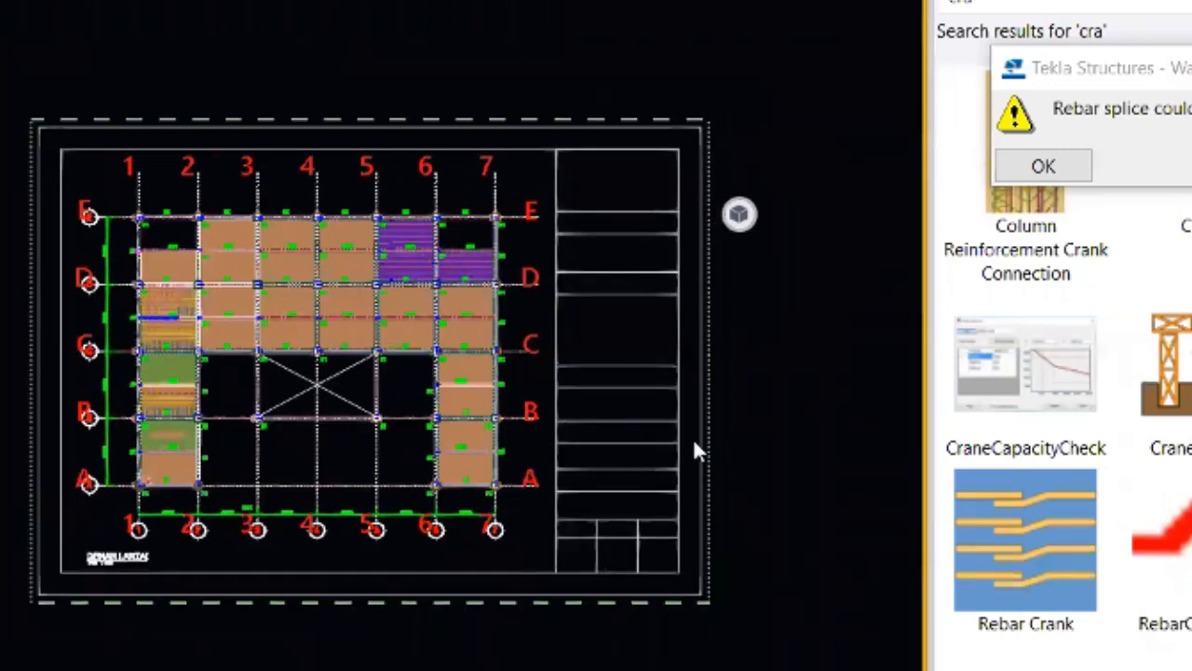
{"action": "scroll", "coordinate": [289, 339], "scroll_direction": "up", "scroll_amount": 3}
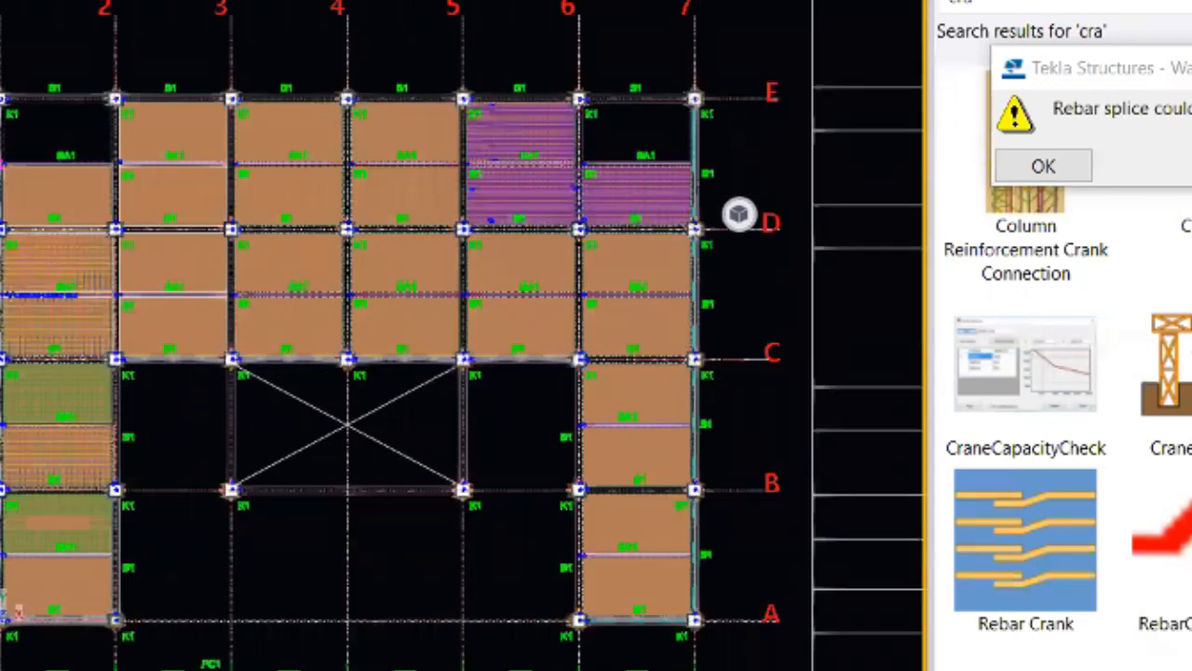
{"action": "left_click", "coordinate": [1043, 165]}
{"action": "scroll", "coordinate": [394, 274], "scroll_direction": "down", "scroll_amount": 2}
{"action": "scroll", "coordinate": [670, 572], "scroll_direction": "up", "scroll_amount": 3}
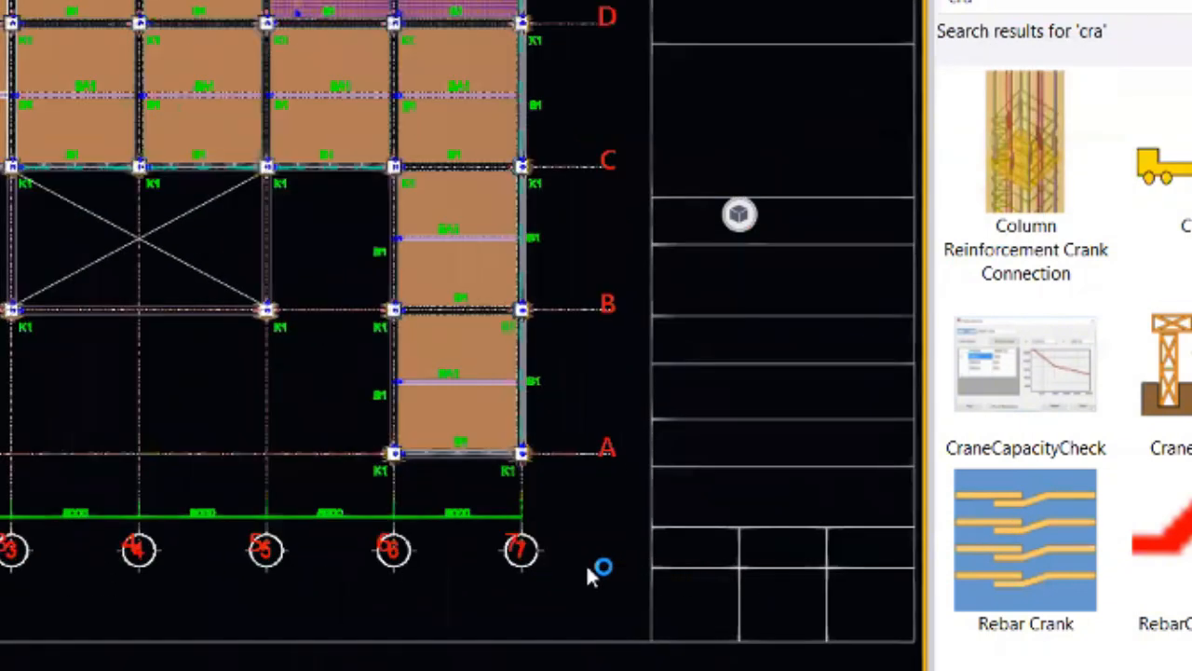
{"action": "scroll", "coordinate": [193, 389], "scroll_direction": "down", "scroll_amount": 4}
{"action": "scroll", "coordinate": [299, 260], "scroll_direction": "up", "scroll_amount": 2}
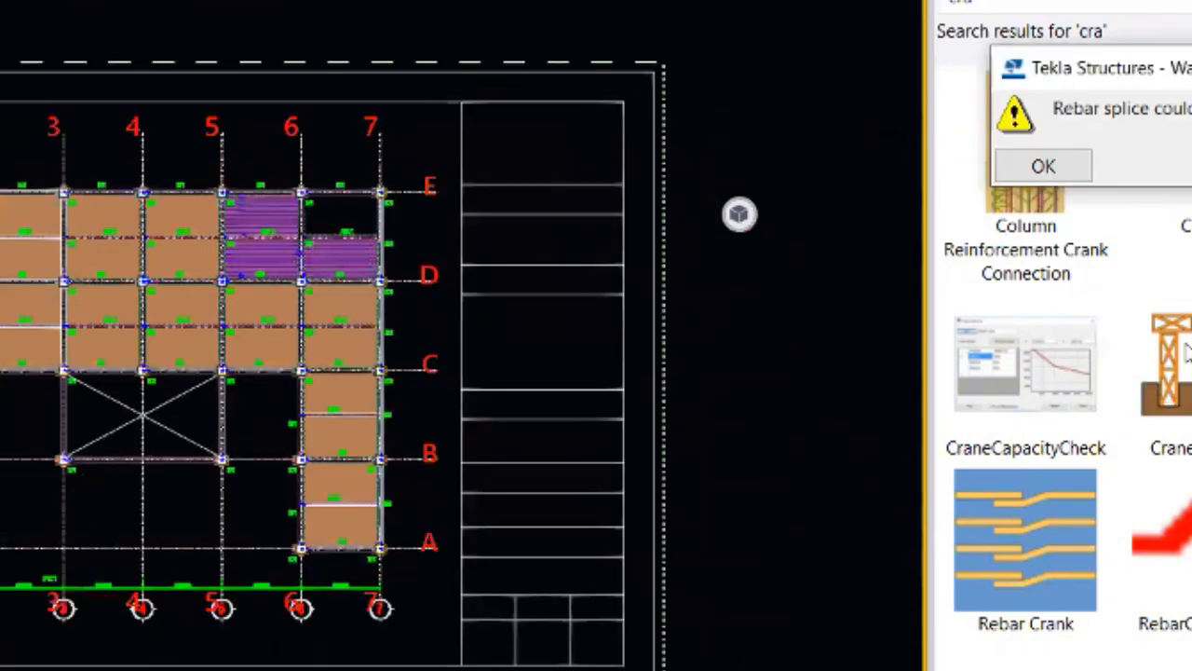
{"action": "left_click", "coordinate": [1028, 175]}
{"action": "scroll", "coordinate": [494, 266], "scroll_direction": "up", "scroll_amount": 2}
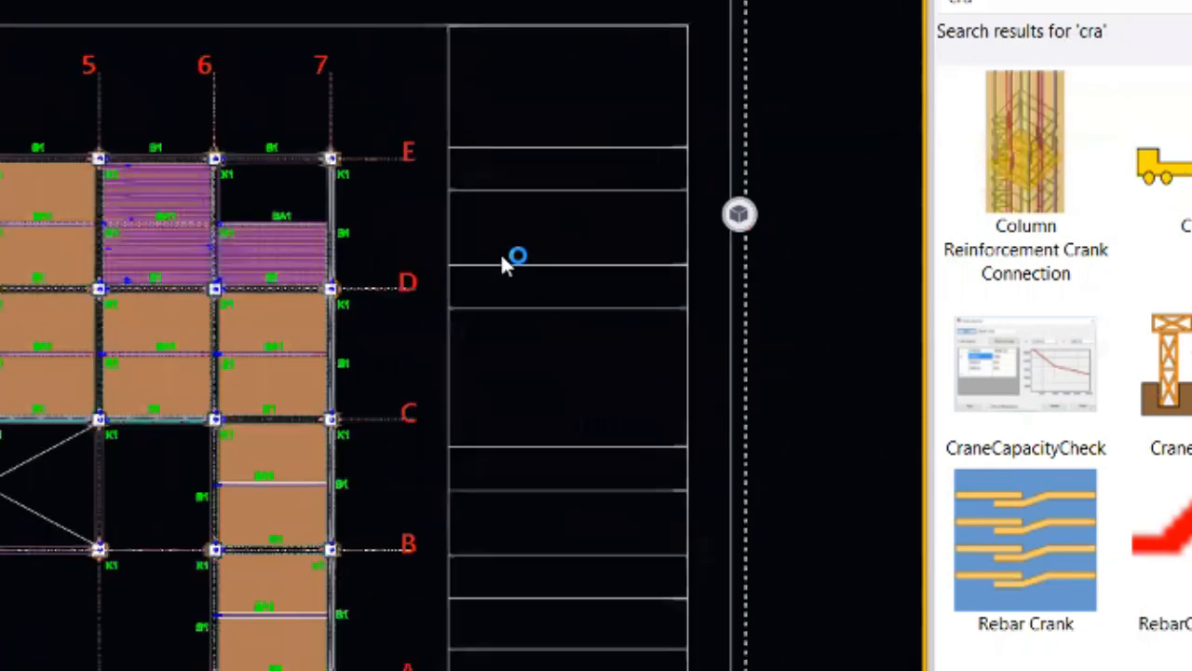
- Create and open another general arrangement drawing from the plan view
{"action": "scroll", "coordinate": [534, 240], "scroll_direction": "down", "scroll_amount": 1}
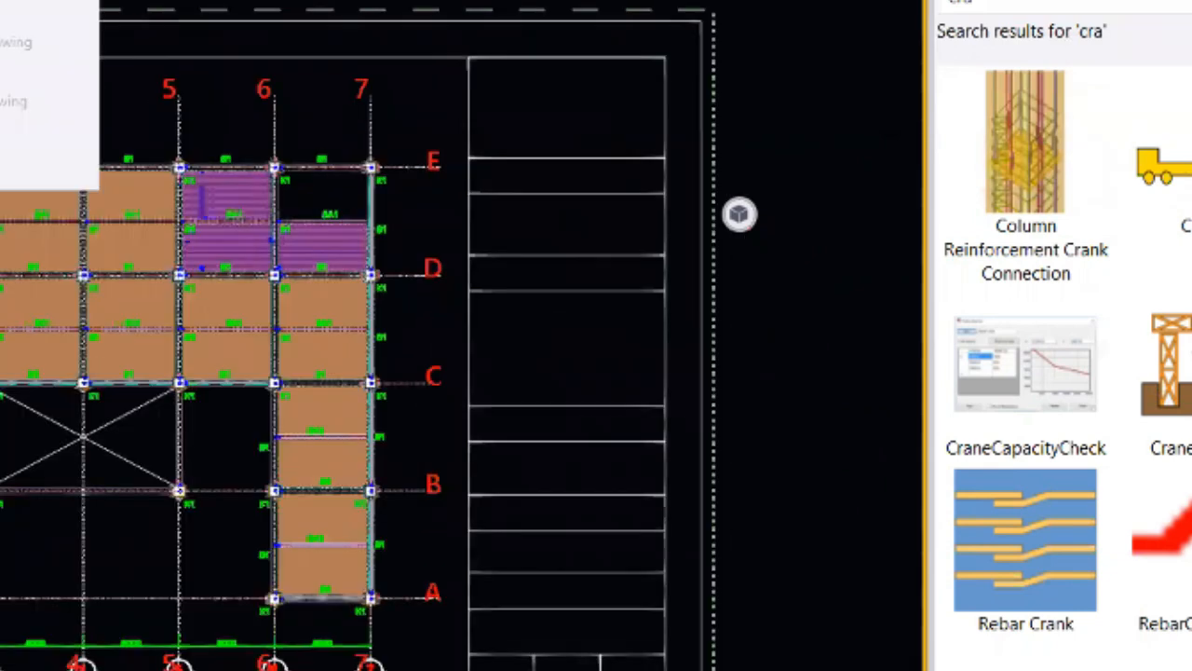
{"action": "left_click", "coordinate": [13, 170]}
{"action": "scroll", "coordinate": [31, 175], "scroll_direction": "down", "scroll_amount": 2}
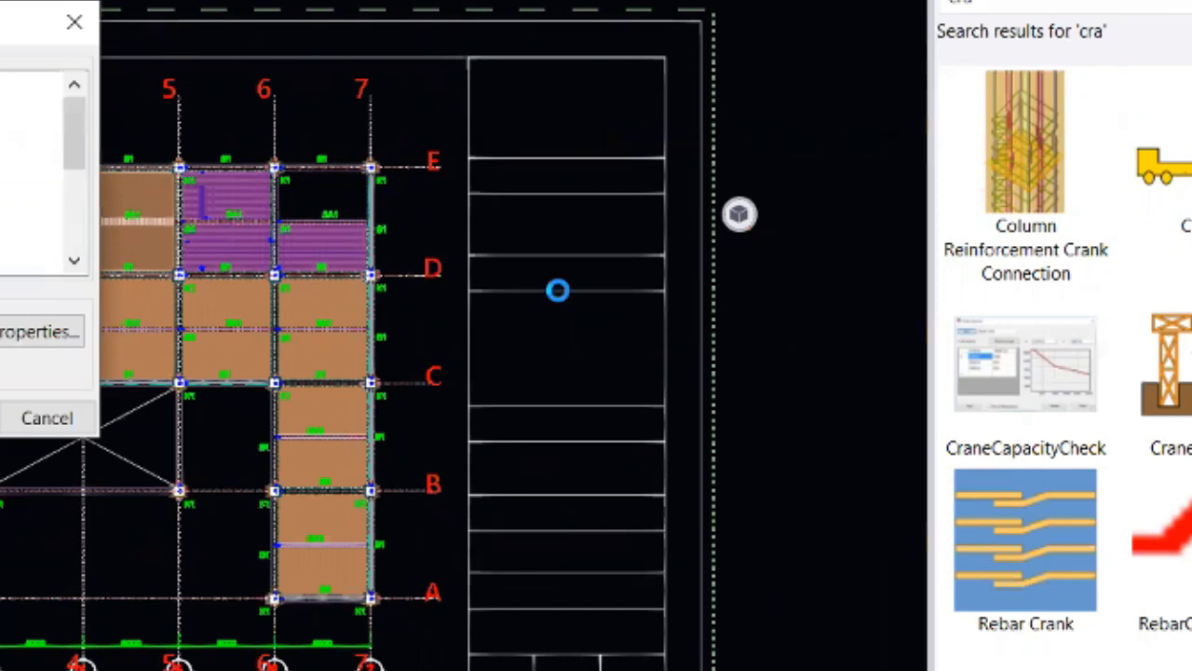
{"action": "scroll", "coordinate": [133, 171], "scroll_direction": "down", "scroll_amount": 10}
{"action": "scroll", "coordinate": [239, 345], "scroll_direction": "down", "scroll_amount": 3}
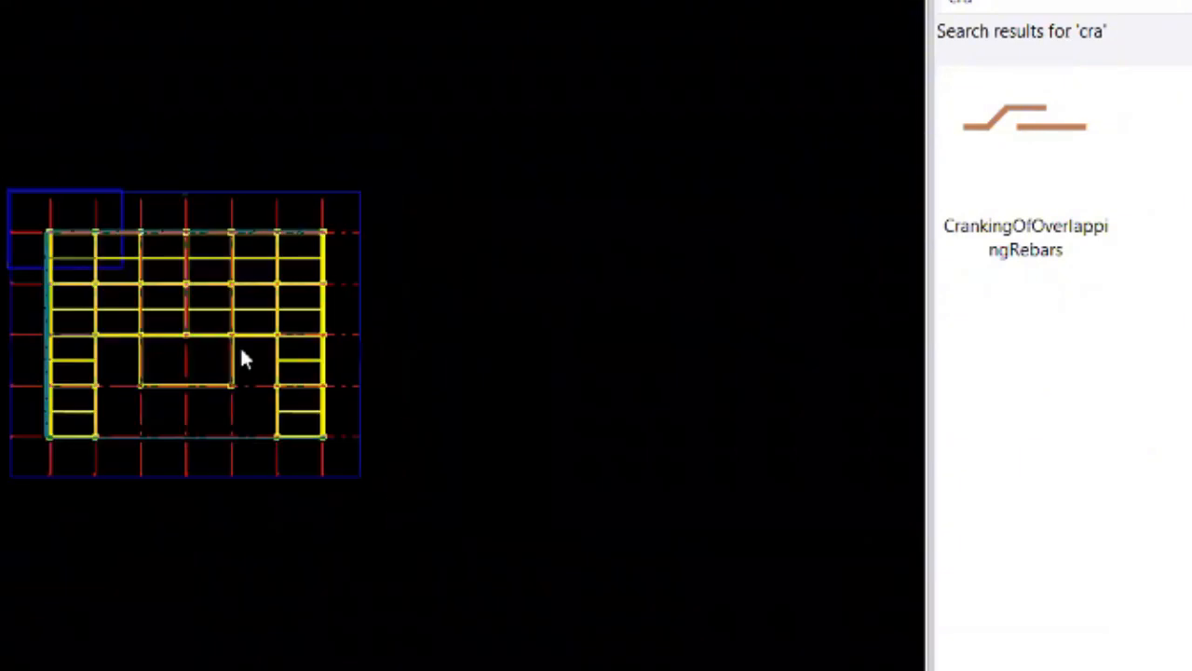
- Examine how the floor plan lies relative to the sheet frame in the new drawing
{"action": "scroll", "coordinate": [186, 363], "scroll_direction": "up", "scroll_amount": 4}
{"action": "scroll", "coordinate": [249, 337], "scroll_direction": "up", "scroll_amount": 6}
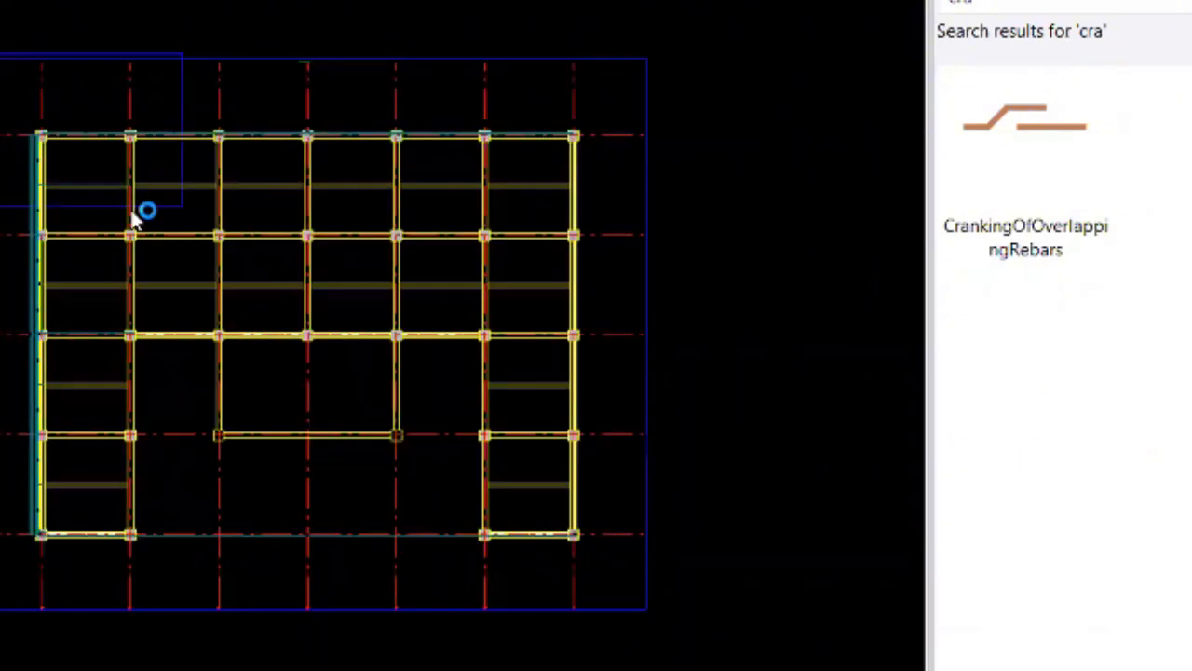
{"action": "middle_click_drag", "start_coordinate": [262, 23], "coordinate": [277, 183]}
{"action": "scroll", "coordinate": [277, 183], "scroll_direction": "up", "scroll_amount": 6}
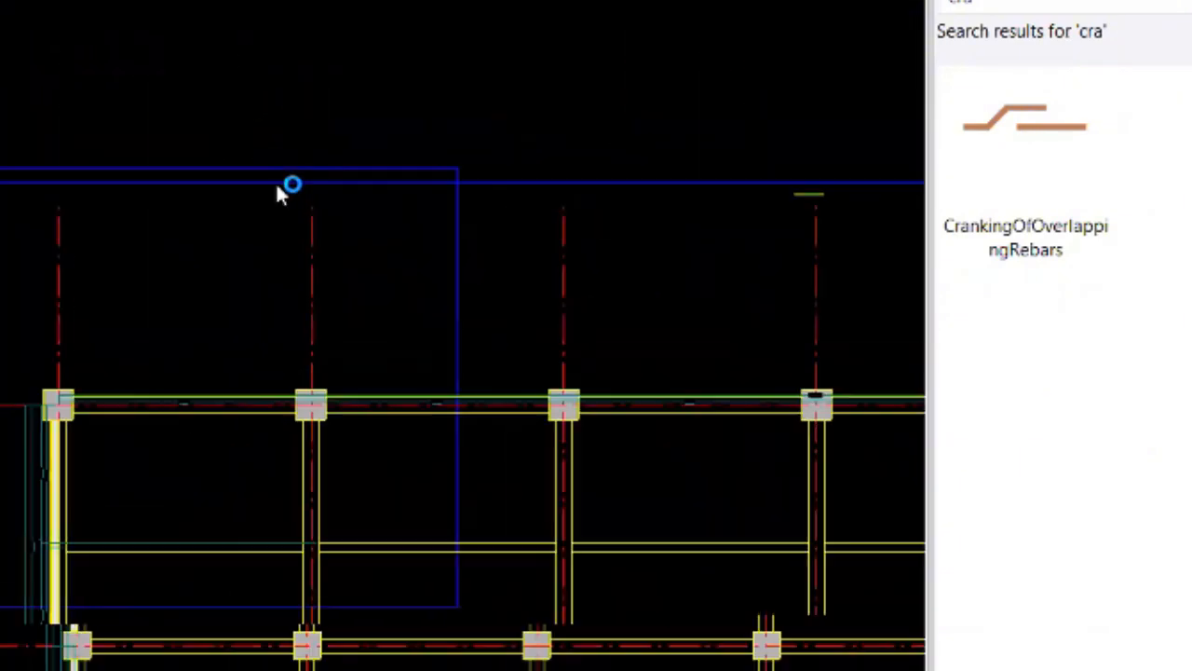
{"action": "scroll", "coordinate": [126, 109], "scroll_direction": "down", "scroll_amount": 5}
{"action": "scroll", "coordinate": [127, 118], "scroll_direction": "down", "scroll_amount": 3}
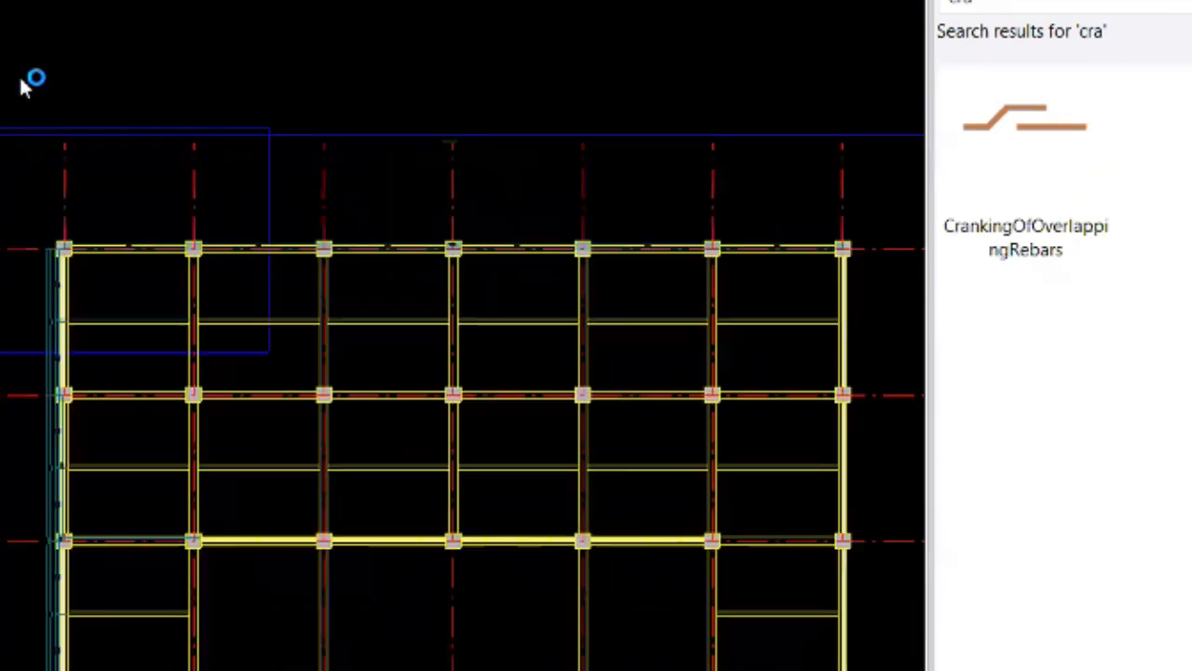
{"action": "scroll", "coordinate": [149, 94], "scroll_direction": "down", "scroll_amount": 2}
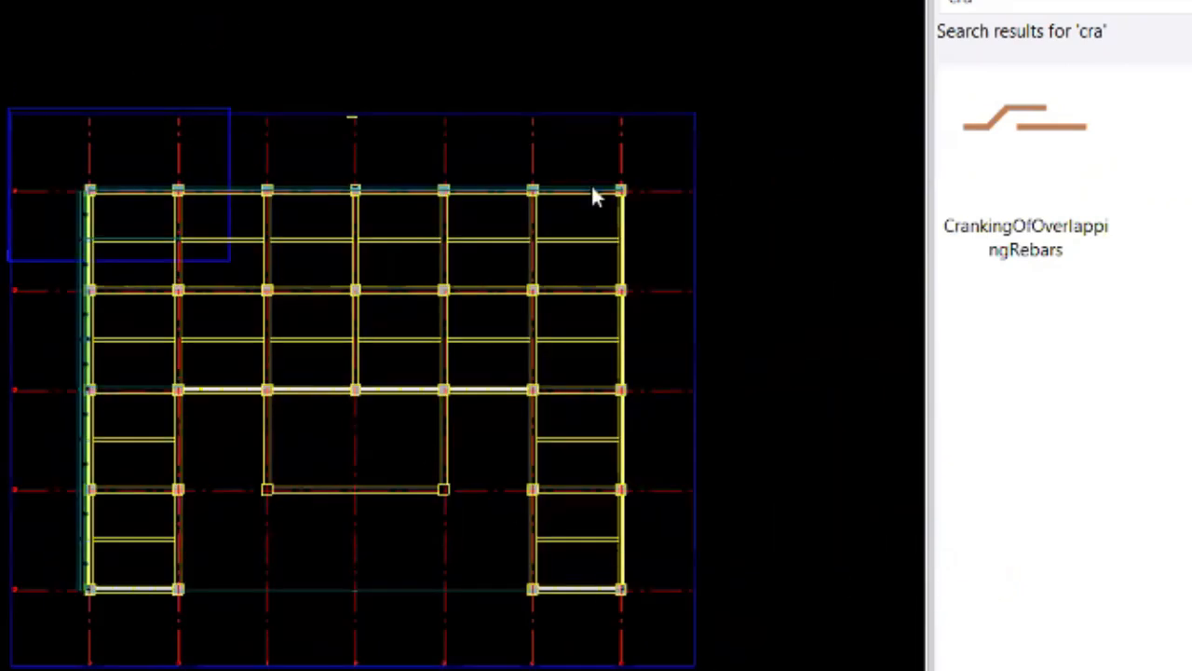
- Resize the plan view to fit the drawing sheet through its view properties and move it towards the sheet frame
{"action": "scroll", "coordinate": [82, 405], "scroll_direction": "down", "scroll_amount": 3}
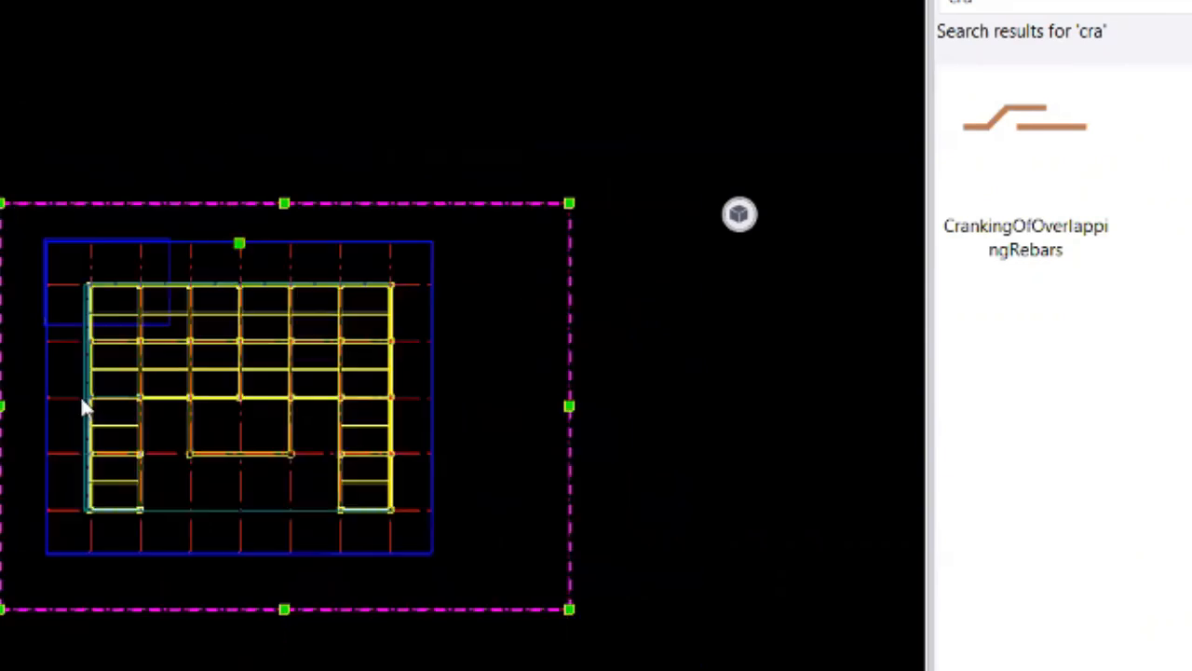
{"action": "scroll", "coordinate": [403, 594], "scroll_direction": "up", "scroll_amount": 2}
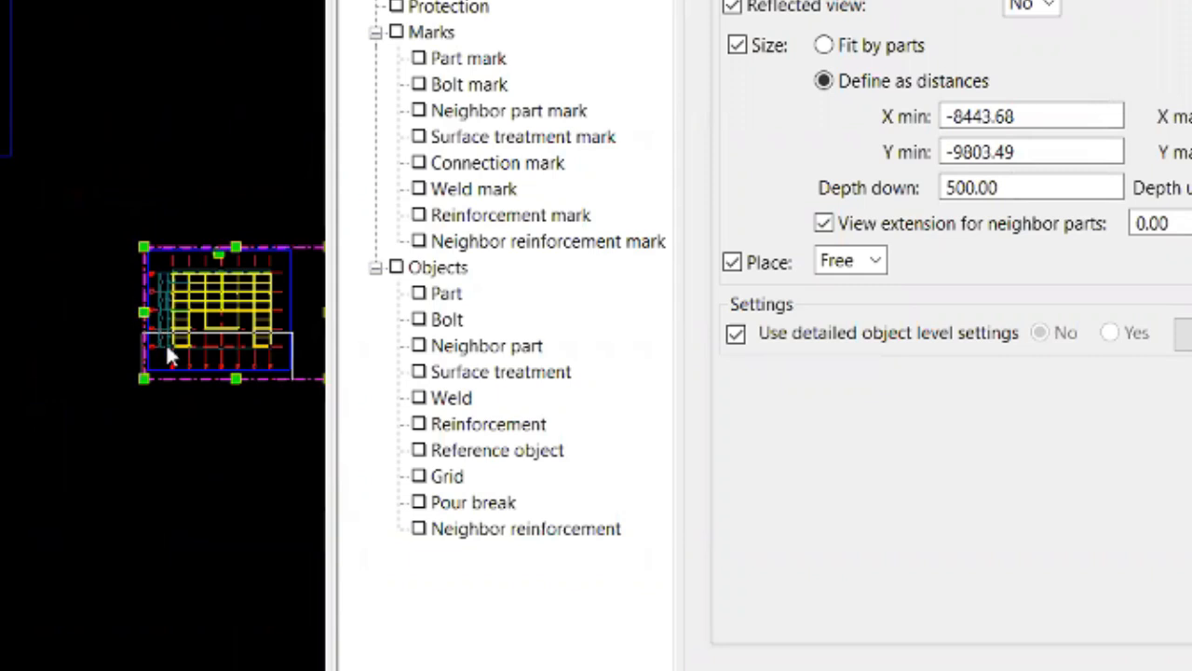
{"action": "mouse_move", "coordinate": [278, 362]}
{"action": "left_mouse_down"}
{"action": "mouse_move", "coordinate": [15, 245]}
{"action": "mouse_move", "coordinate": [146, 333]}
{"action": "mouse_move", "coordinate": [0, 94]}
{"action": "mouse_move", "coordinate": [0, 124]}
{"action": "left_mouse_up"}
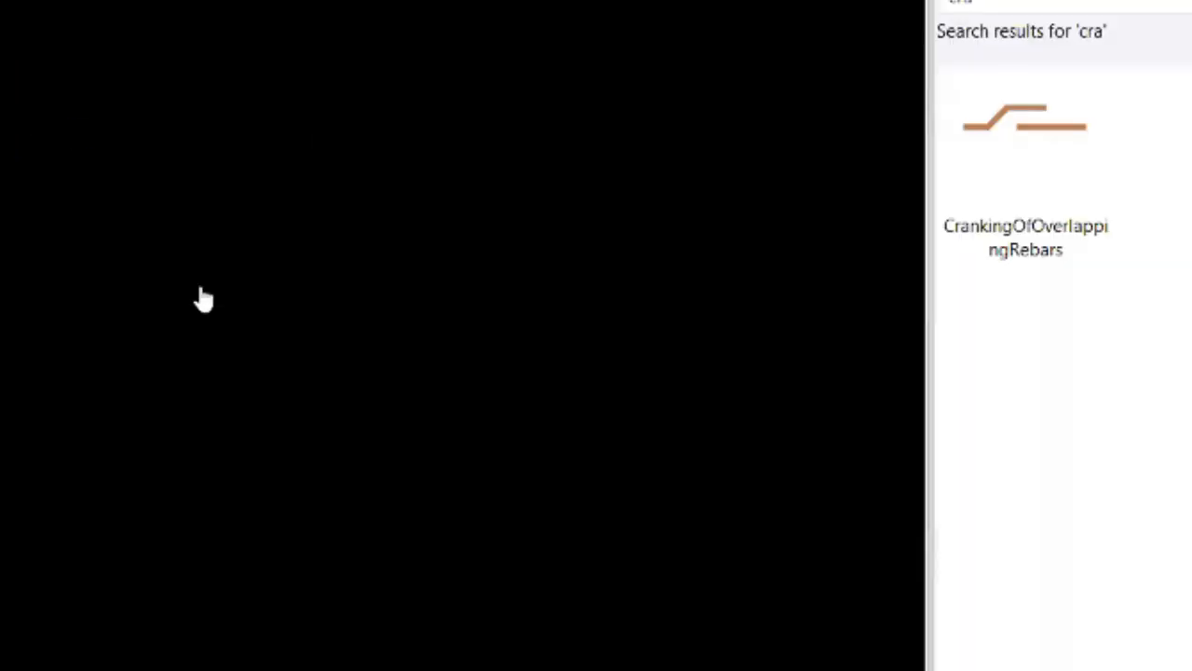
- Check the plan view's frame and its position relative to the drawing sheet border
{"action": "middle_click_drag", "start_coordinate": [199, 300], "coordinate": [588, 599]}
{"action": "scroll", "coordinate": [112, 247], "scroll_direction": "up", "scroll_amount": 3}
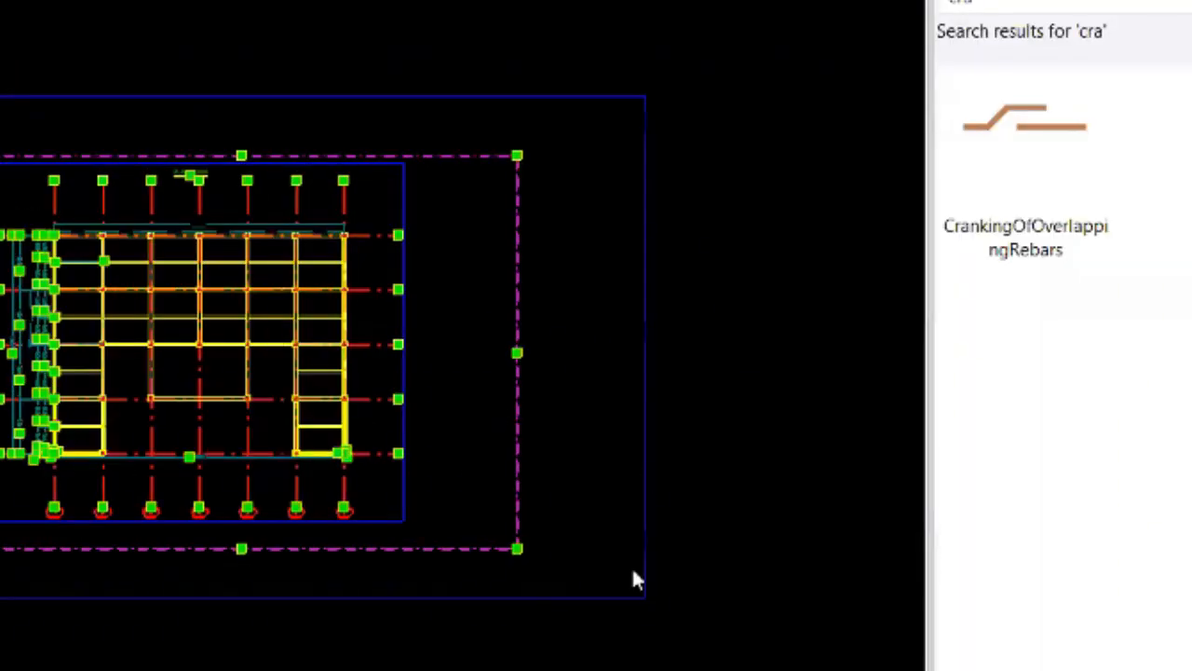
{"action": "scroll", "coordinate": [346, 540], "scroll_direction": "up", "scroll_amount": 1}
{"action": "middle_click_drag", "start_coordinate": [415, 545], "coordinate": [447, 630]}
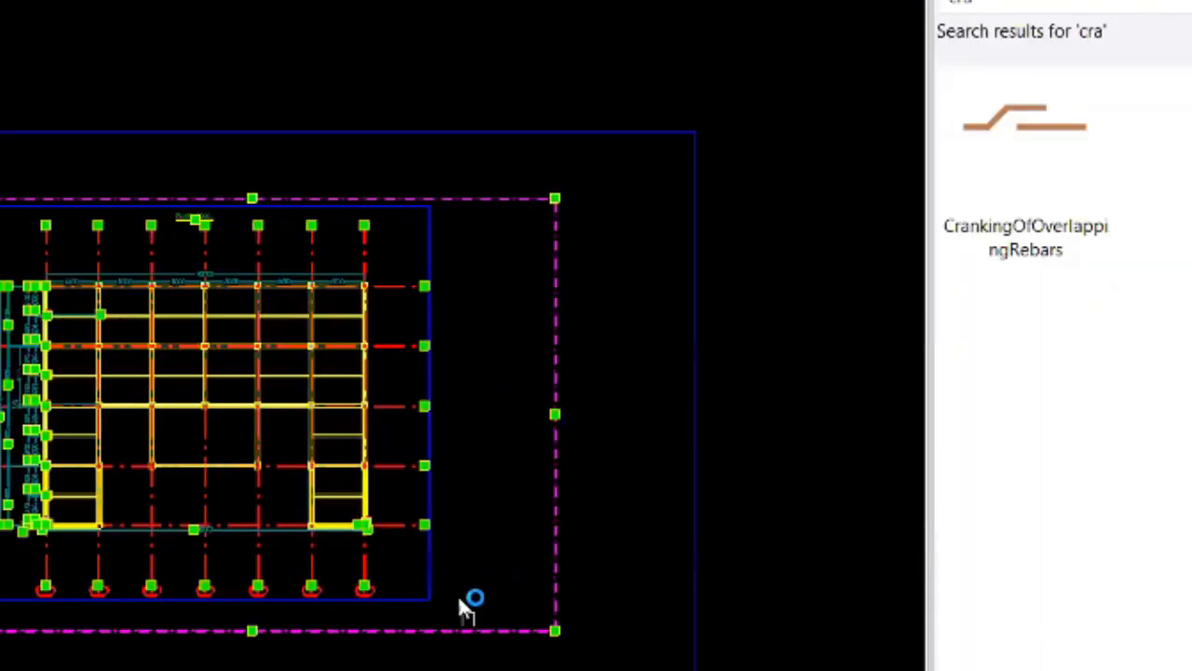
{"action": "left_click", "coordinate": [585, 660]}
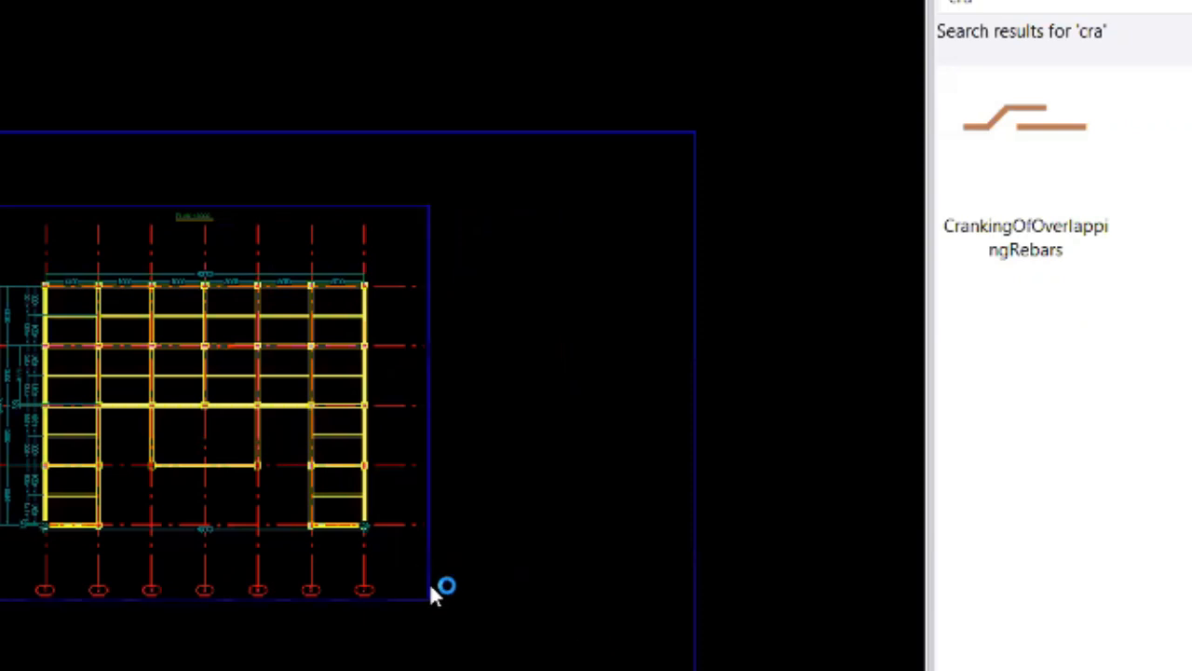
{"action": "left_click", "coordinate": [385, 599]}
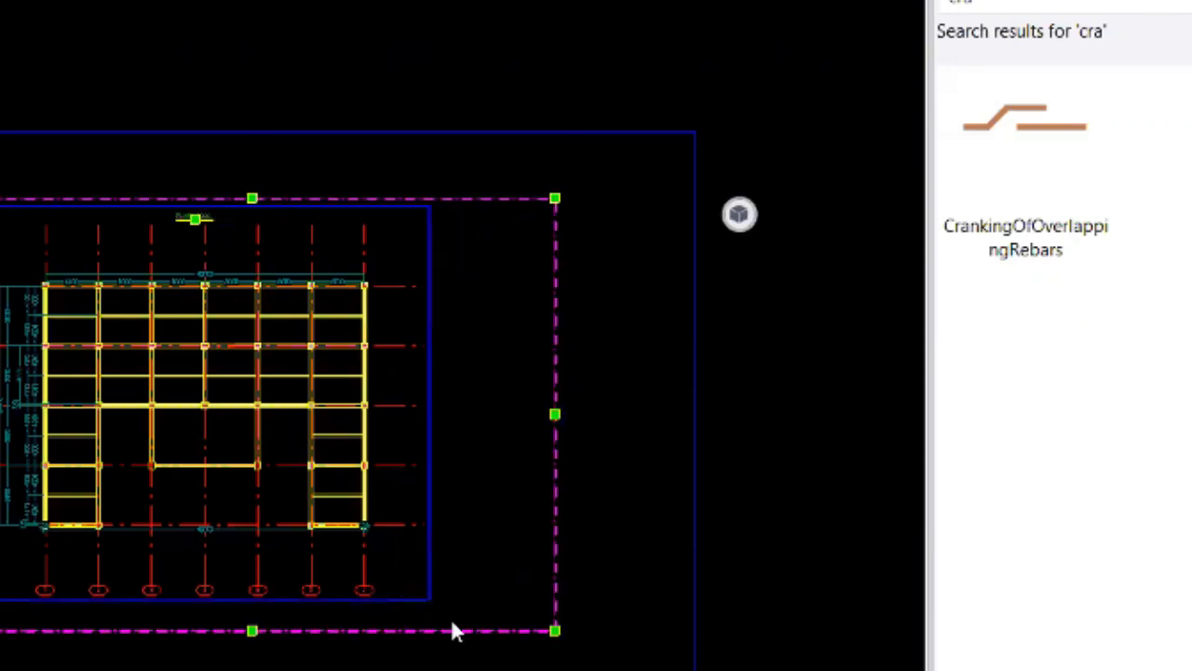
{"action": "key", "text": "Escape"}
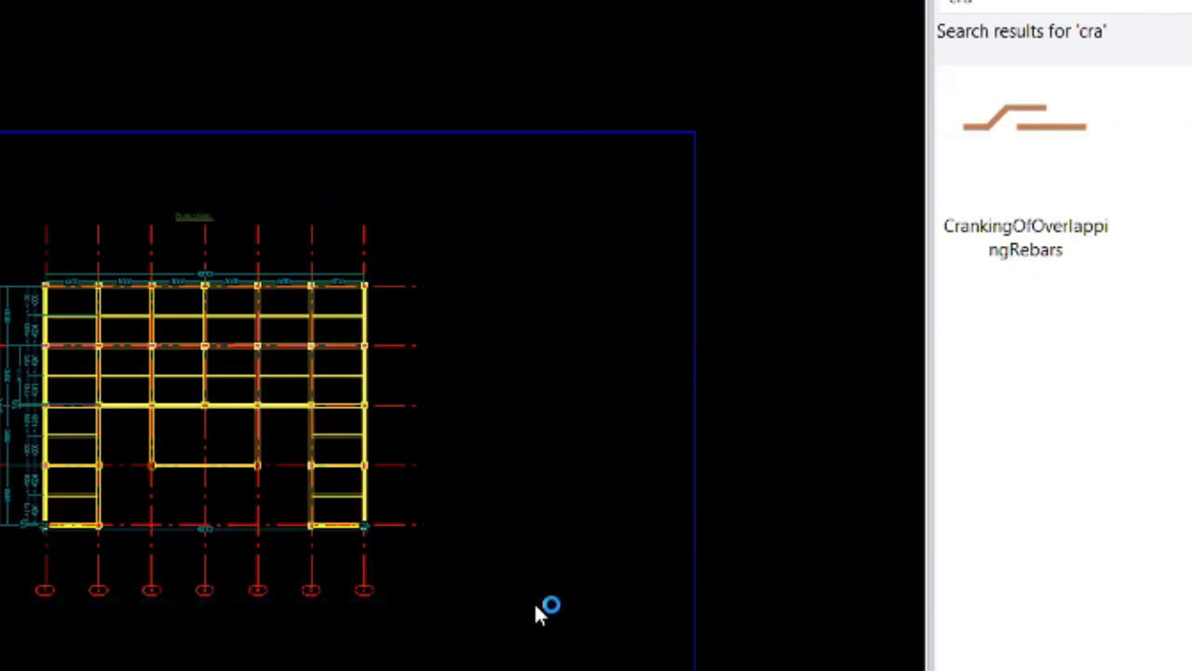
{"action": "left_click", "coordinate": [446, 553]}
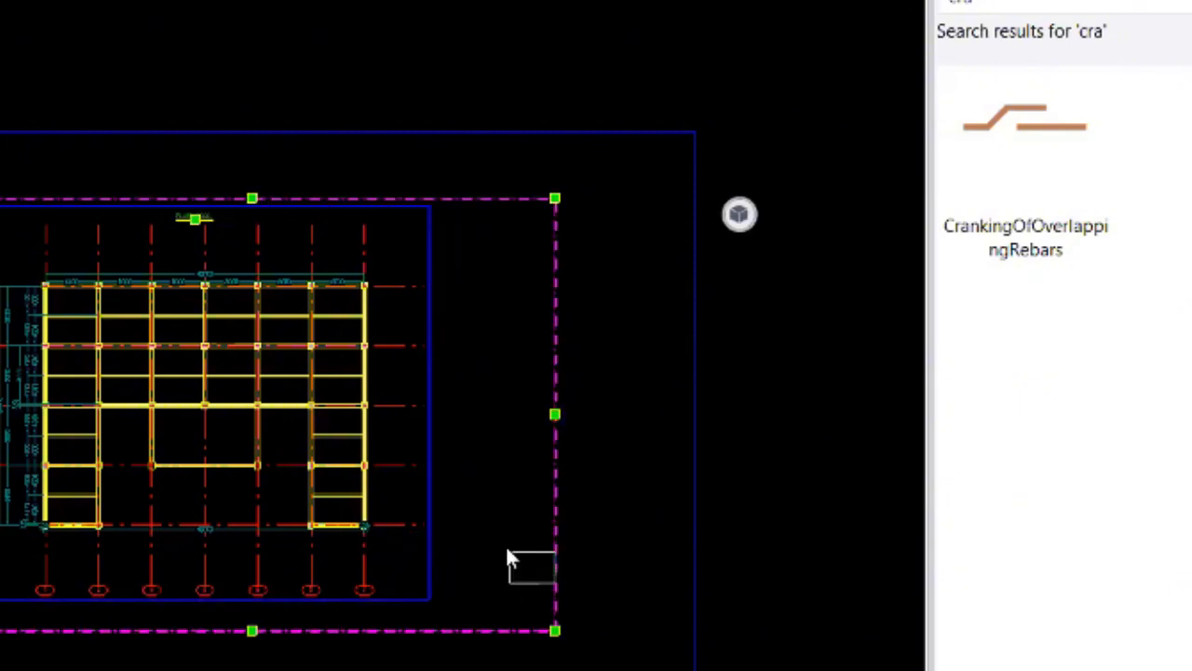
{"action": "key", "text": "Escape"}
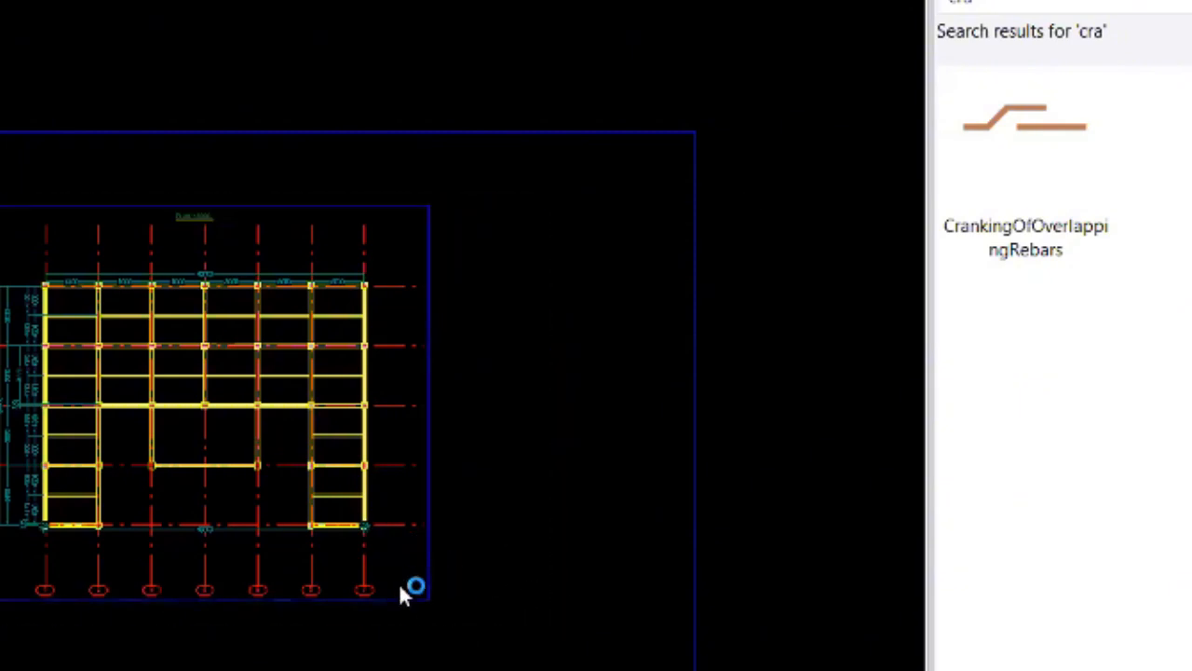
- Move the plan view closer to the upper-left corner of the drawing sheet
{"action": "scroll", "coordinate": [5, 266], "scroll_direction": "up", "scroll_amount": 3}
{"action": "scroll", "coordinate": [5, 271], "scroll_direction": "down", "scroll_amount": 2}
{"action": "middle_click_drag", "start_coordinate": [531, 400], "coordinate": [459, 356]}
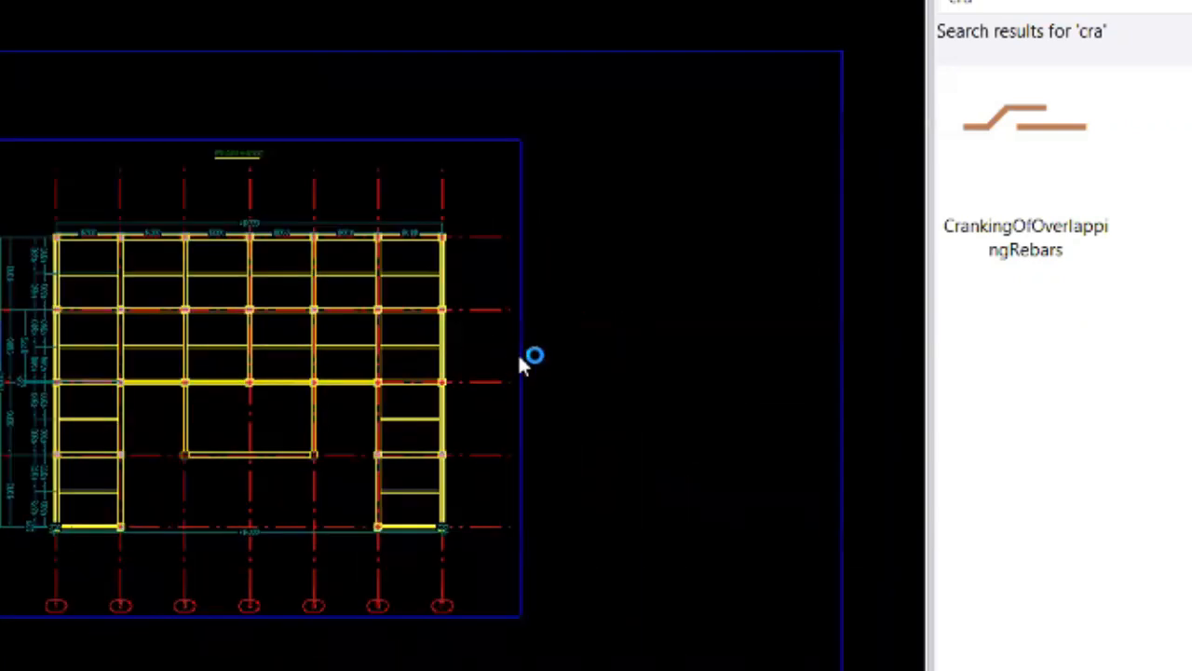
{"action": "left_click", "coordinate": [525, 359]}
{"action": "left_click_drag", "start_coordinate": [524, 359], "coordinate": [491, 311]}
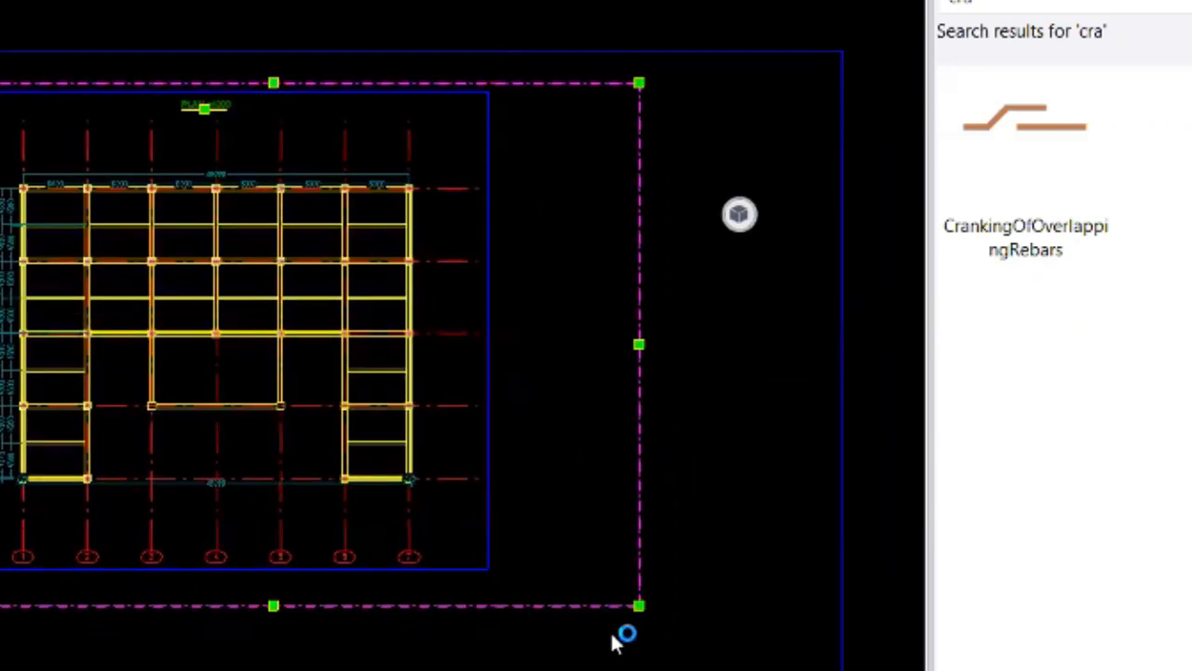
{"action": "left_click", "coordinate": [612, 640]}
- Open the LV_C layout for editing from the drawing's layout properties and set the drawing size to A3
{"action": "scroll", "coordinate": [31, 311], "scroll_direction": "up", "scroll_amount": 8}
{"action": "scroll", "coordinate": [19, 303], "scroll_direction": "down", "scroll_amount": 5}
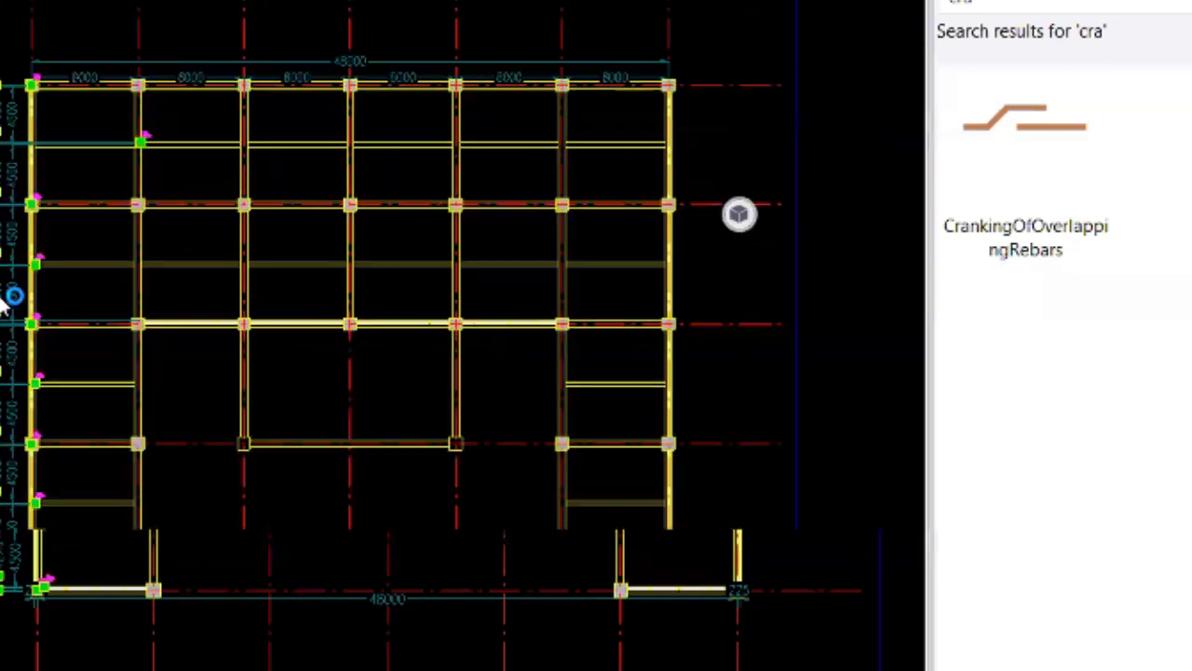
{"action": "middle_click_drag", "start_coordinate": [605, 404], "coordinate": [340, 406]}
{"action": "scroll", "coordinate": [379, 197], "scroll_direction": "down", "scroll_amount": 3}
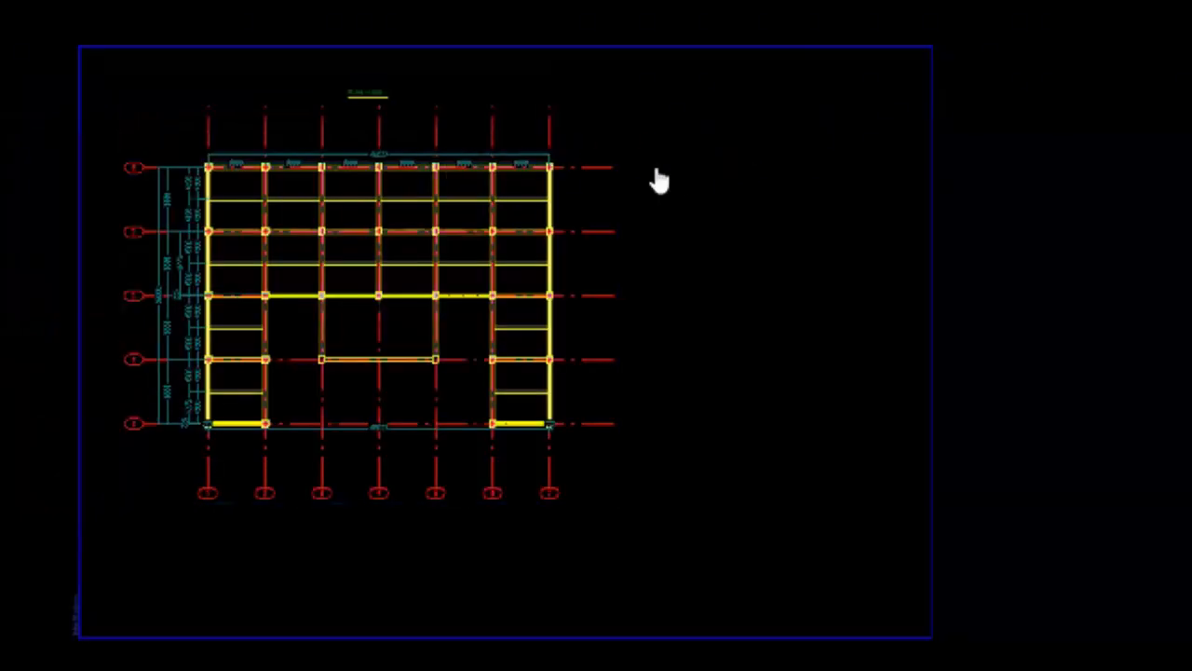
{"action": "middle_click_drag", "start_coordinate": [658, 181], "coordinate": [539, 180]}
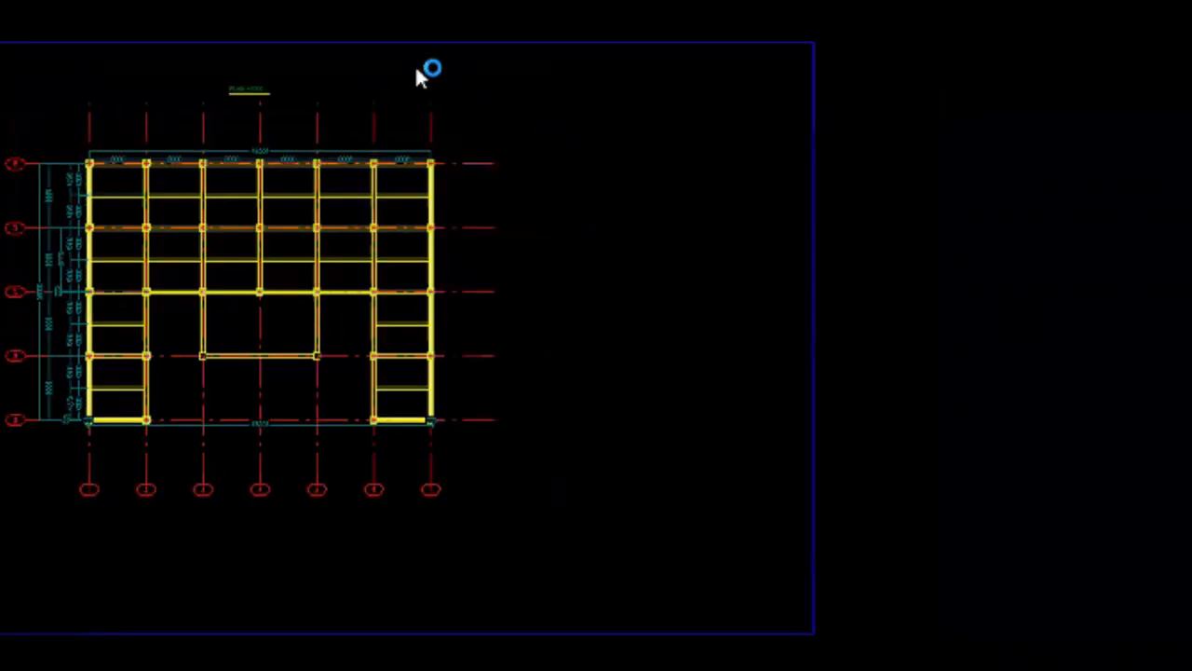
{"action": "double_click", "coordinate": [539, 503]}
{"action": "left_click", "coordinate": [14, 133]}
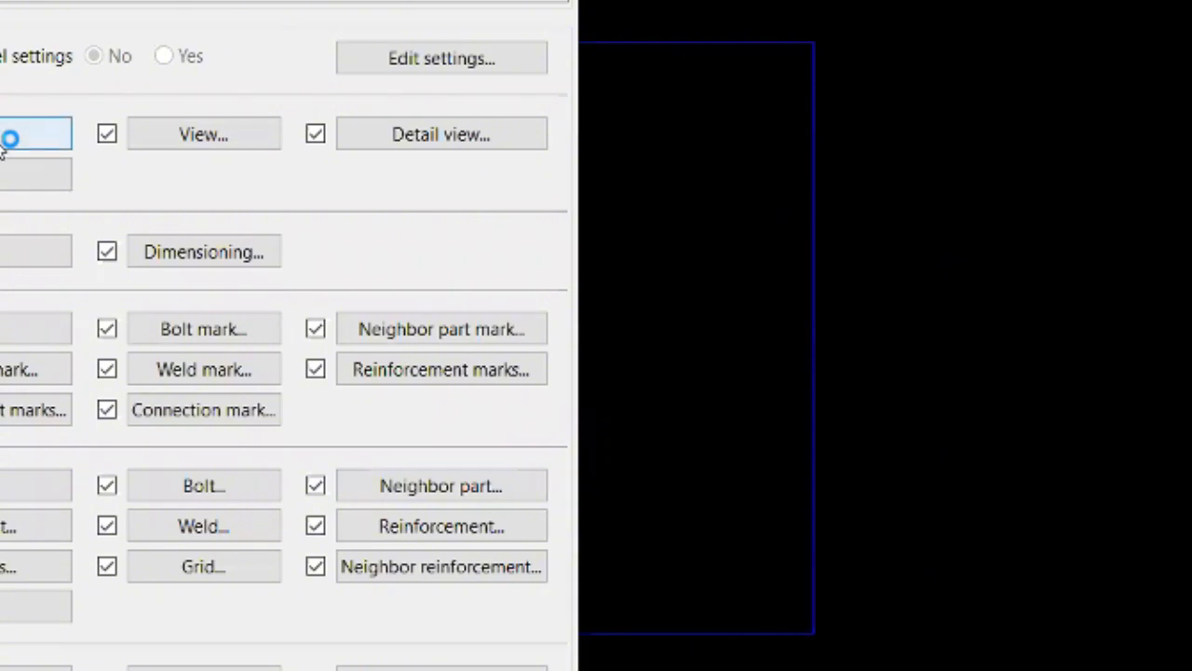
{"action": "left_click", "coordinate": [466, 310]}
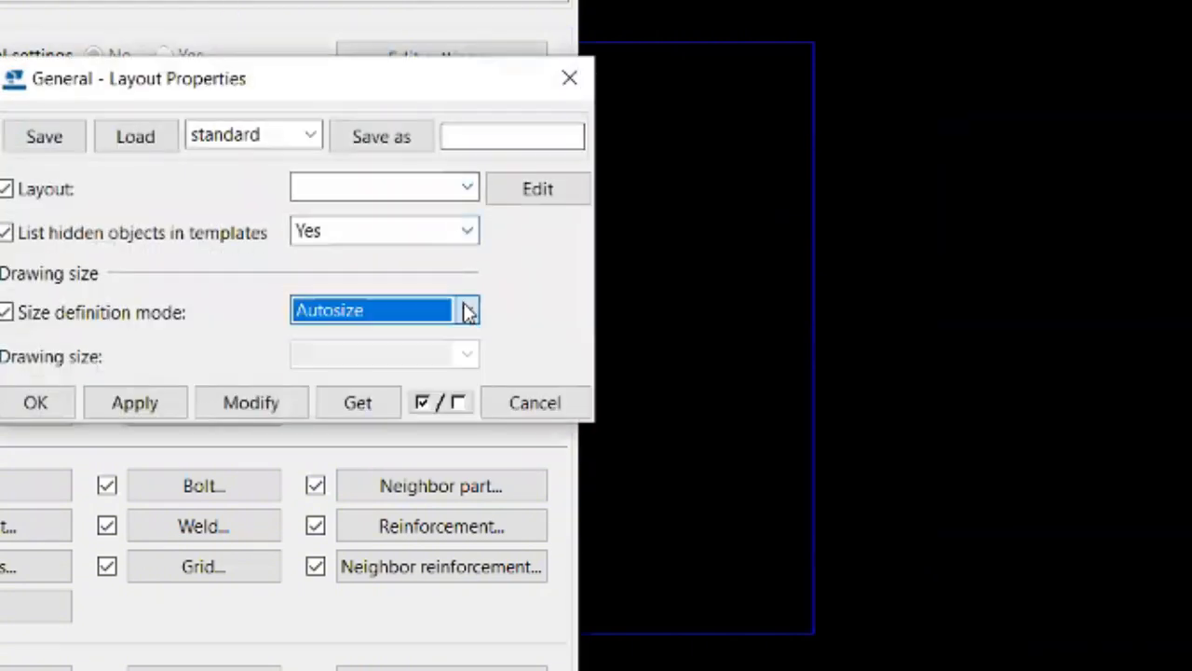
{"action": "left_click", "coordinate": [531, 190]}
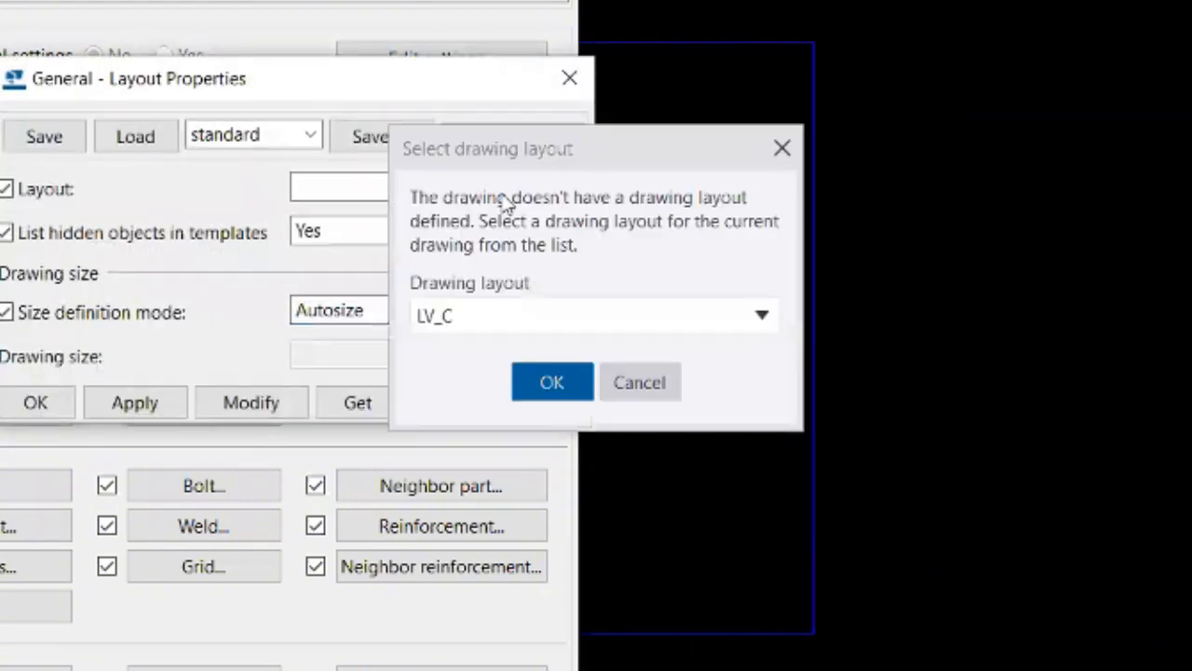
{"action": "left_click", "coordinate": [579, 318]}
{"action": "left_click", "coordinate": [572, 351]}
{"action": "left_click", "coordinate": [559, 383]}
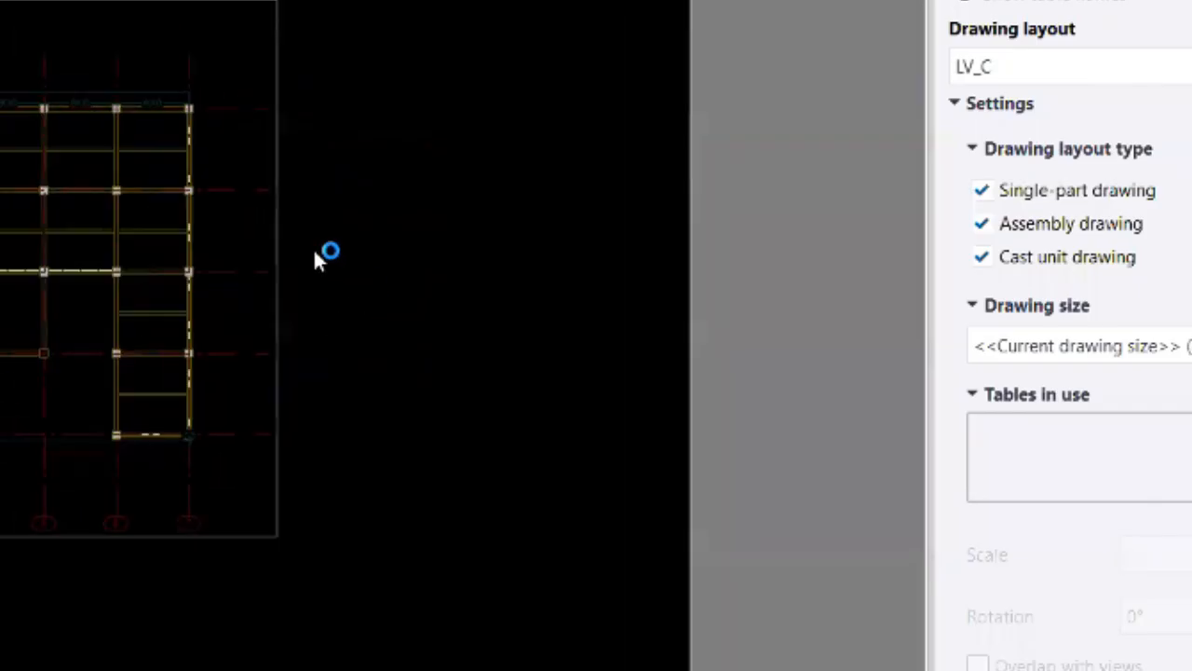
{"action": "left_click", "coordinate": [1175, 346]}
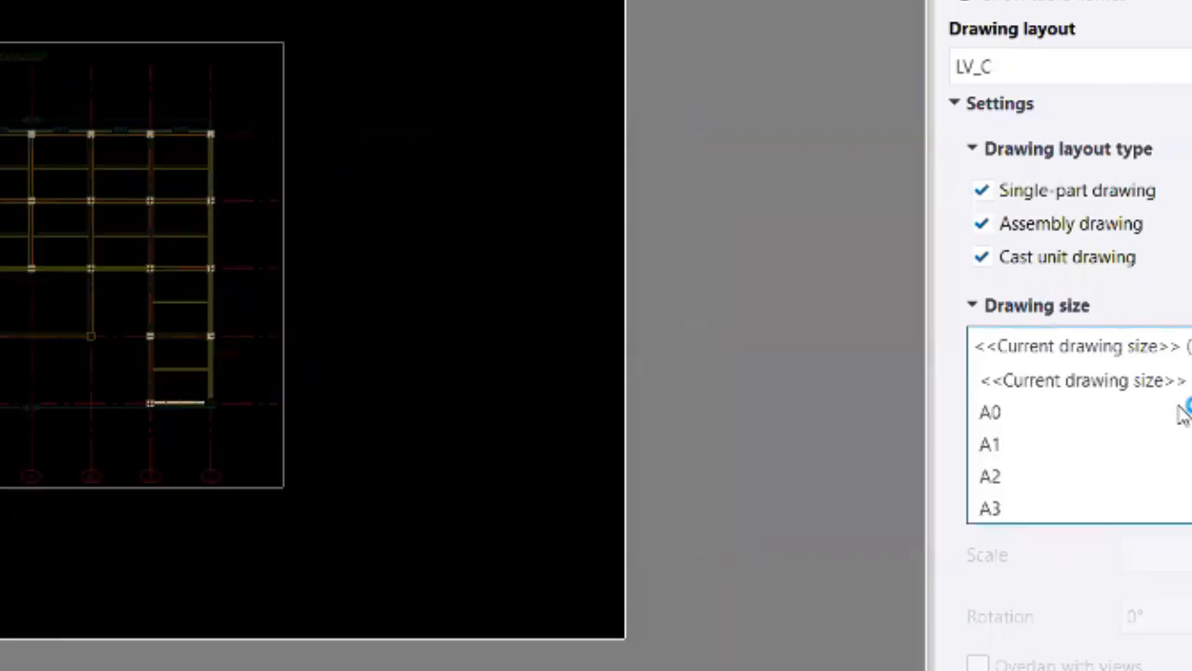
{"action": "left_click", "coordinate": [1078, 507]}
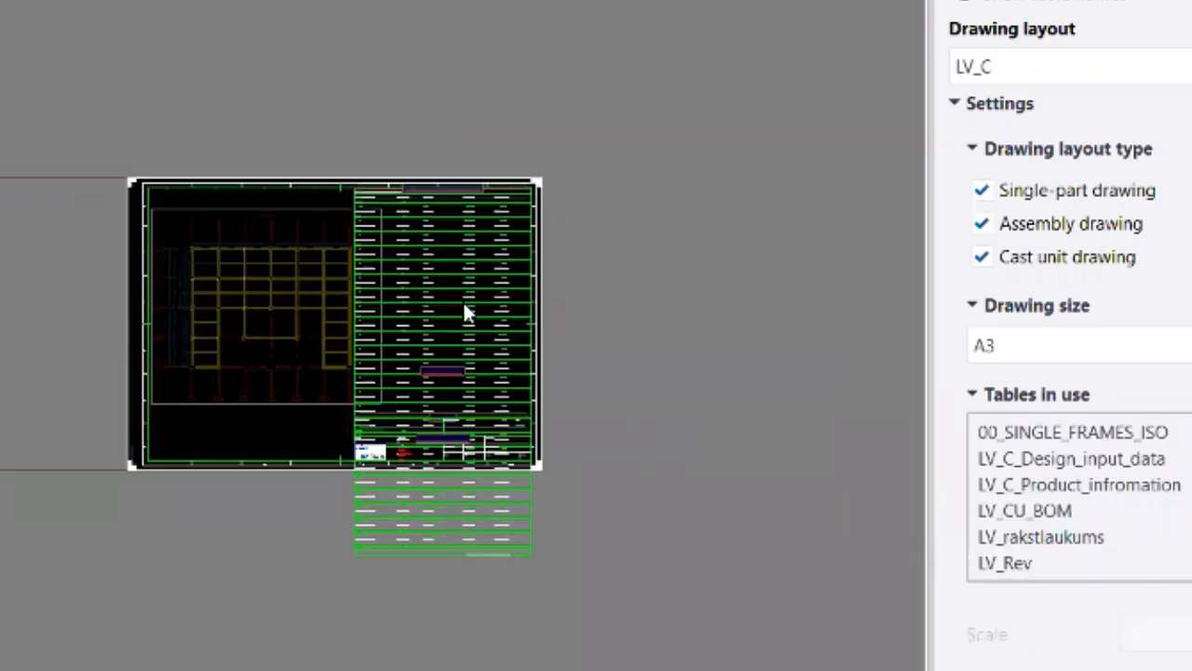
- Replace the layout's existing tables with the Template_Kop_Baja title block, placed at the sheet's bottom-right corner
{"action": "left_click", "coordinate": [1071, 432]}
{"action": "scroll", "coordinate": [339, 228], "scroll_direction": "up", "scroll_amount": 5}
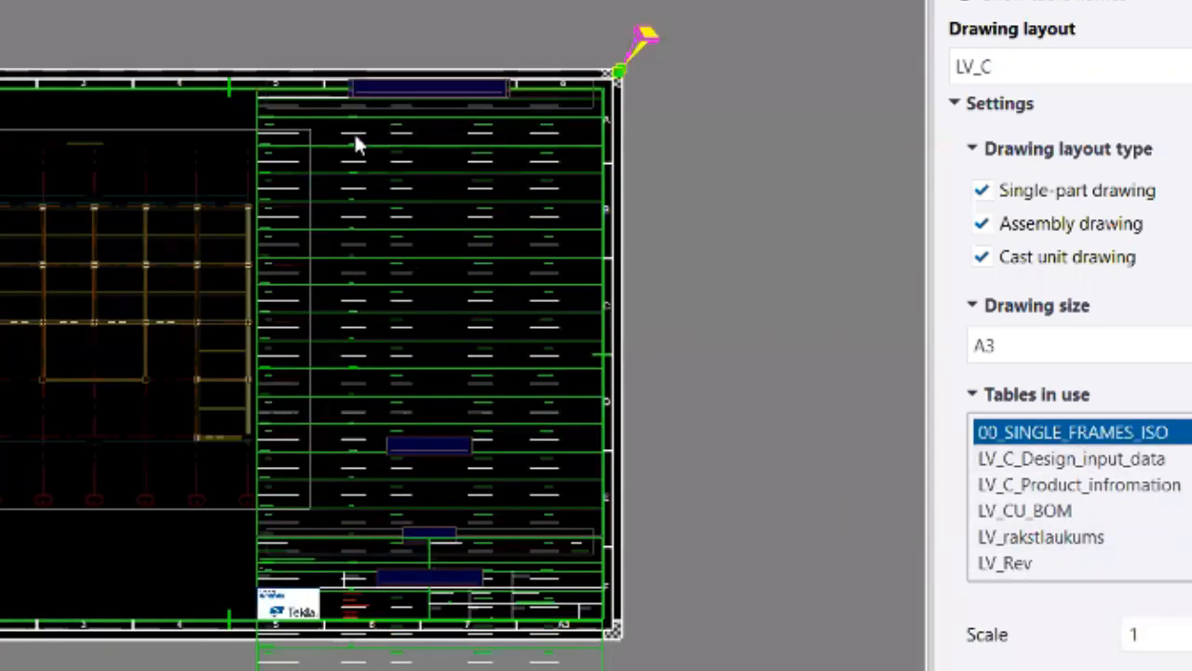
{"action": "scroll", "coordinate": [289, 100], "scroll_direction": "up", "scroll_amount": 3}
{"action": "middle_click_drag", "start_coordinate": [417, 233], "coordinate": [229, 198]}
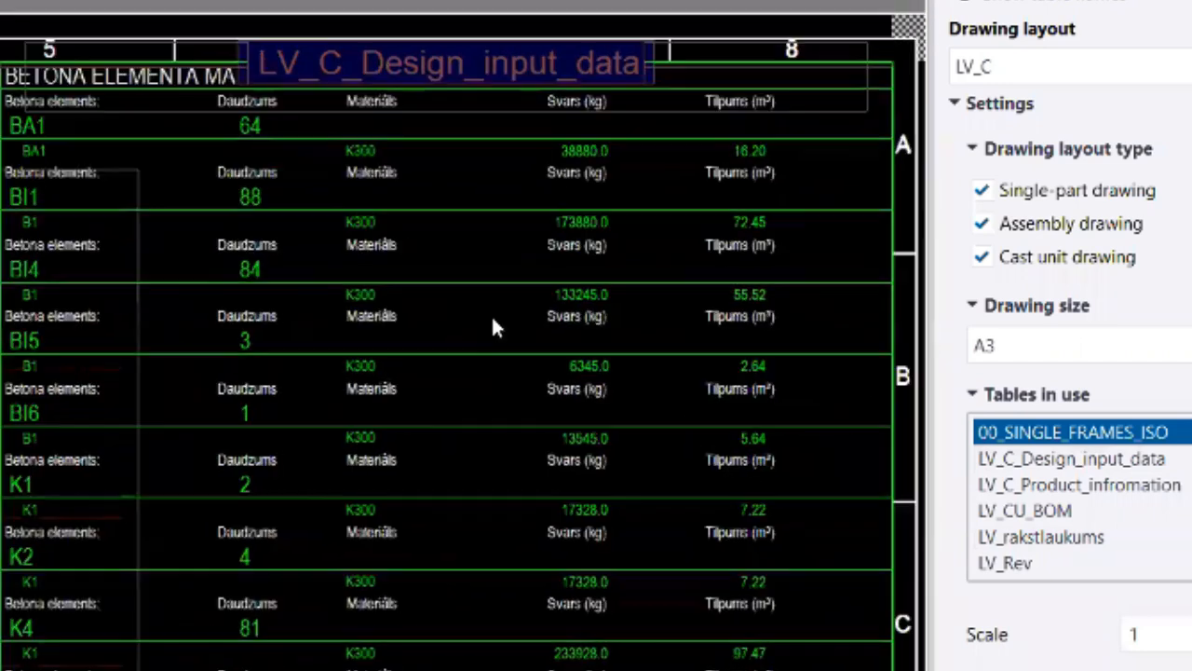
{"action": "scroll", "coordinate": [413, 282], "scroll_direction": "up", "scroll_amount": 1}
{"action": "scroll", "coordinate": [474, 232], "scroll_direction": "down", "scroll_amount": 5}
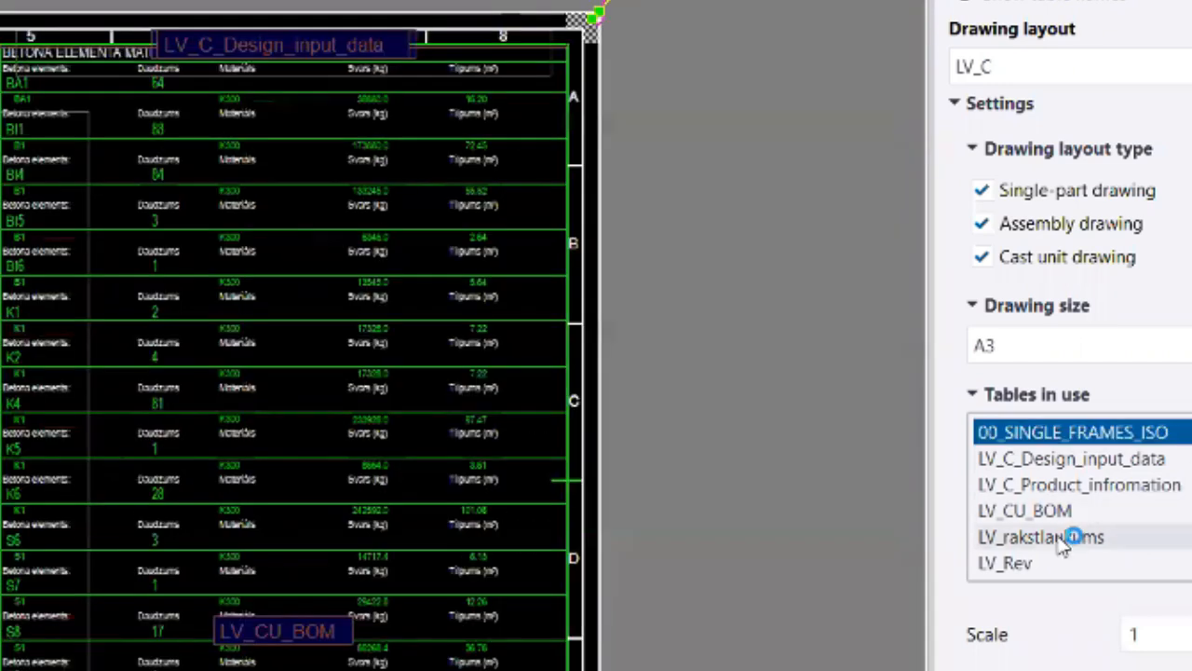
{"action": "left_click", "coordinate": [1059, 537], "text": "shift"}
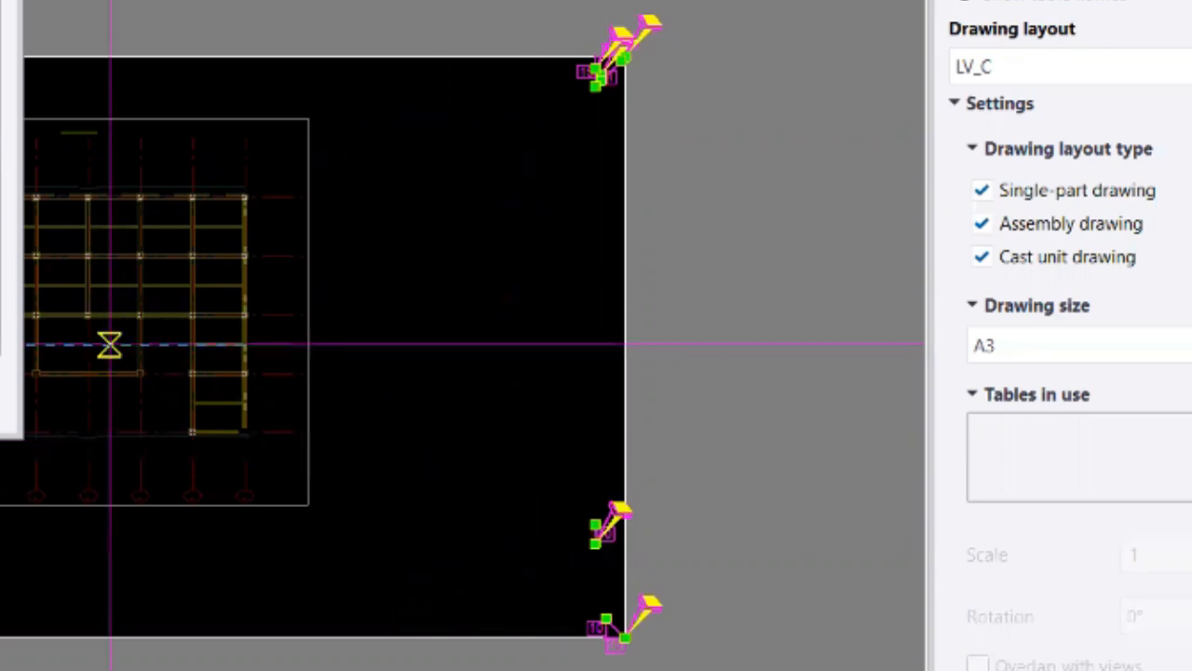
{"action": "left_click", "coordinate": [625, 637]}
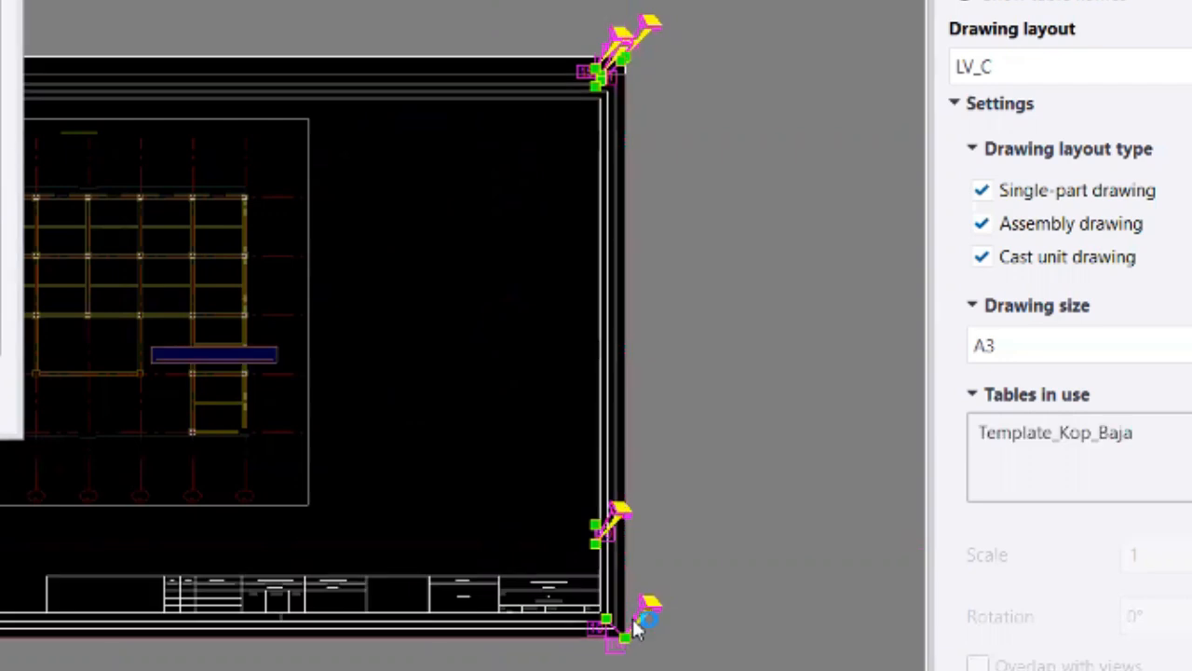
- Examine the inserted title block's fit on the sheet and its project name, title and scale fields
{"action": "middle_click_drag", "start_coordinate": [577, 511], "coordinate": [786, 449]}
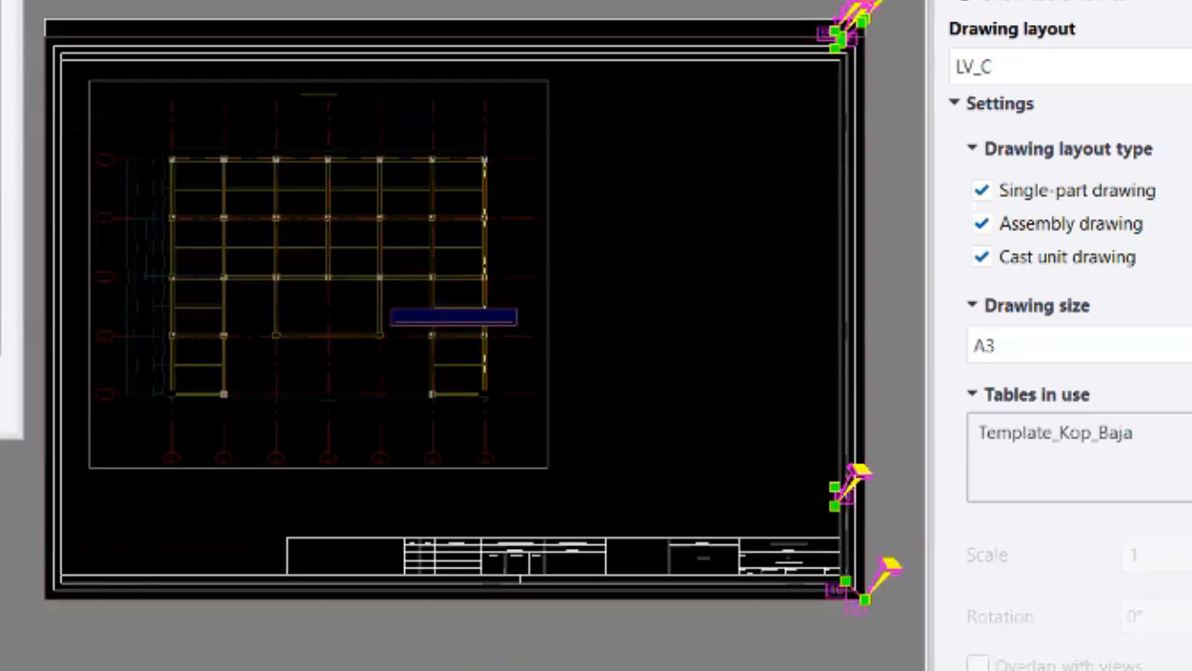
{"action": "scroll", "coordinate": [682, 599], "scroll_direction": "up", "scroll_amount": 3}
{"action": "scroll", "coordinate": [686, 607], "scroll_direction": "up", "scroll_amount": 1}
{"action": "scroll", "coordinate": [485, 490], "scroll_direction": "up", "scroll_amount": 3}
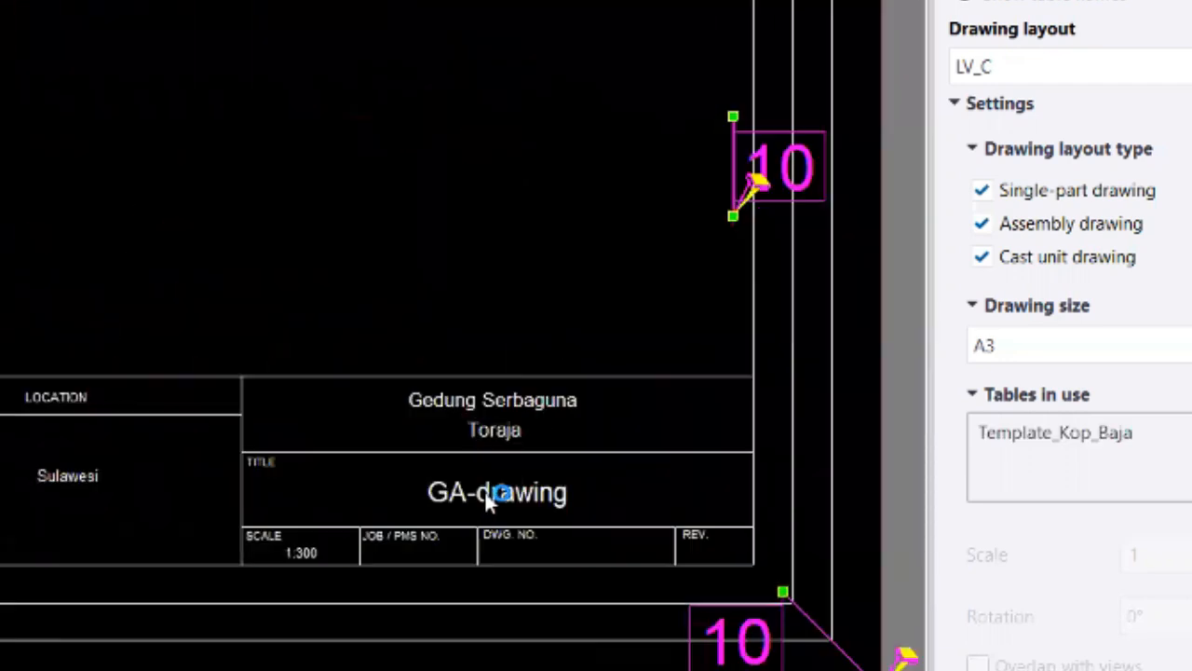
{"action": "scroll", "coordinate": [485, 496], "scroll_direction": "up", "scroll_amount": 1}
{"action": "scroll", "coordinate": [500, 387], "scroll_direction": "up", "scroll_amount": 1}
{"action": "left_click", "coordinate": [545, 343]}
{"action": "scroll", "coordinate": [505, 341], "scroll_direction": "down", "scroll_amount": 1}
{"action": "scroll", "coordinate": [469, 354], "scroll_direction": "up", "scroll_amount": 2}
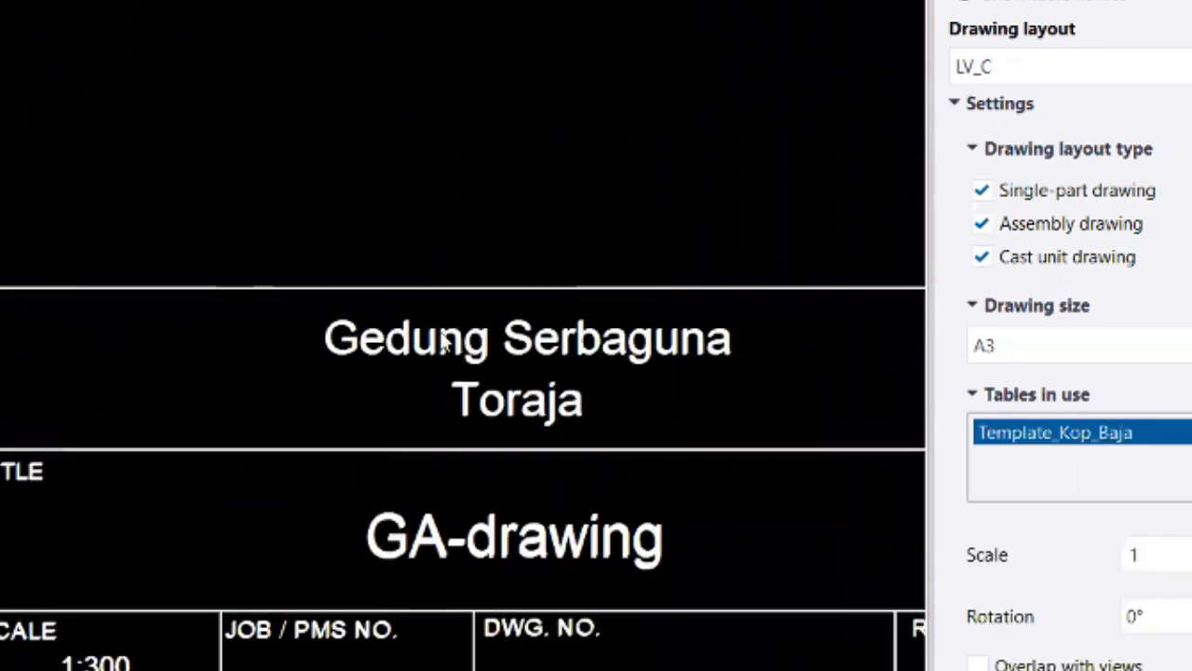
- Examine the title block's location, revision description, contractor and approval fields
{"action": "scroll", "coordinate": [652, 492], "scroll_direction": "down", "scroll_amount": 1}
{"action": "scroll", "coordinate": [457, 511], "scroll_direction": "up", "scroll_amount": 1}
{"action": "scroll", "coordinate": [718, 532], "scroll_direction": "up", "scroll_amount": 1}
{"action": "scroll", "coordinate": [370, 622], "scroll_direction": "down", "scroll_amount": 2}
{"action": "scroll", "coordinate": [224, 596], "scroll_direction": "up", "scroll_amount": 1}
{"action": "scroll", "coordinate": [521, 558], "scroll_direction": "down", "scroll_amount": 1}
{"action": "scroll", "coordinate": [250, 503], "scroll_direction": "up", "scroll_amount": 2}
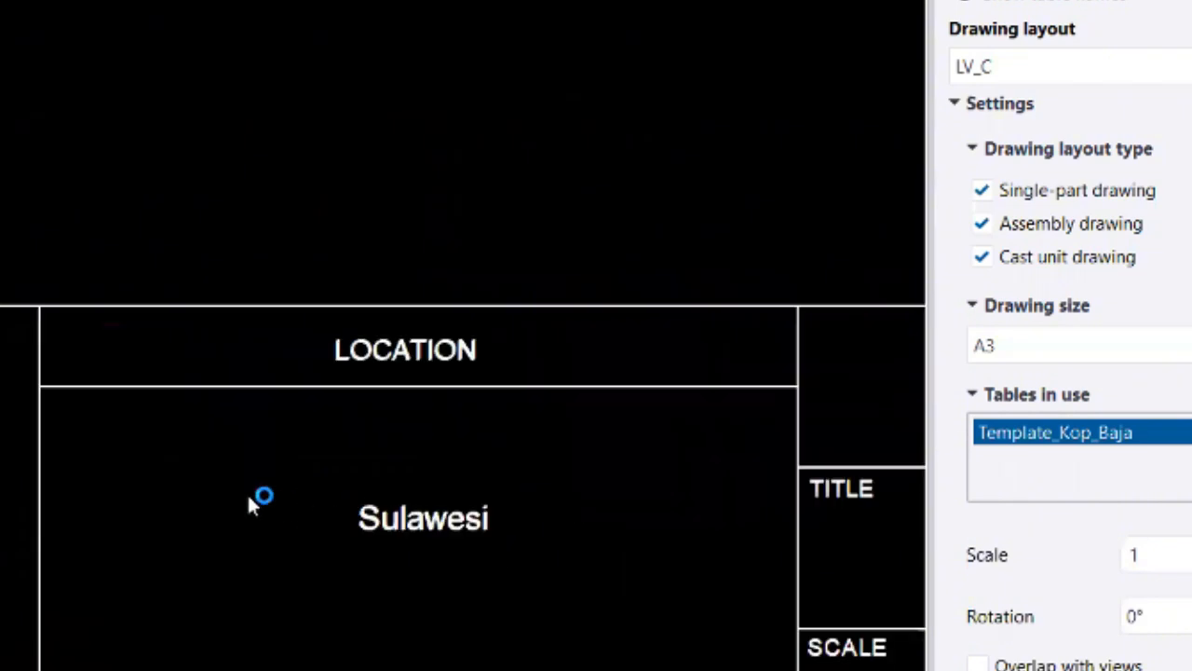
{"action": "scroll", "coordinate": [707, 483], "scroll_direction": "down", "scroll_amount": 6}
{"action": "mouse_move", "coordinate": [165, 511]}
{"action": "middle_mouse_down"}
{"action": "mouse_move", "coordinate": [441, 532]}
{"action": "mouse_move", "coordinate": [610, 571]}
{"action": "mouse_move", "coordinate": [281, 558]}
{"action": "middle_mouse_up"}
{"action": "scroll", "coordinate": [609, 576], "scroll_direction": "up", "scroll_amount": 5}
{"action": "scroll", "coordinate": [371, 556], "scroll_direction": "down", "scroll_amount": 8}
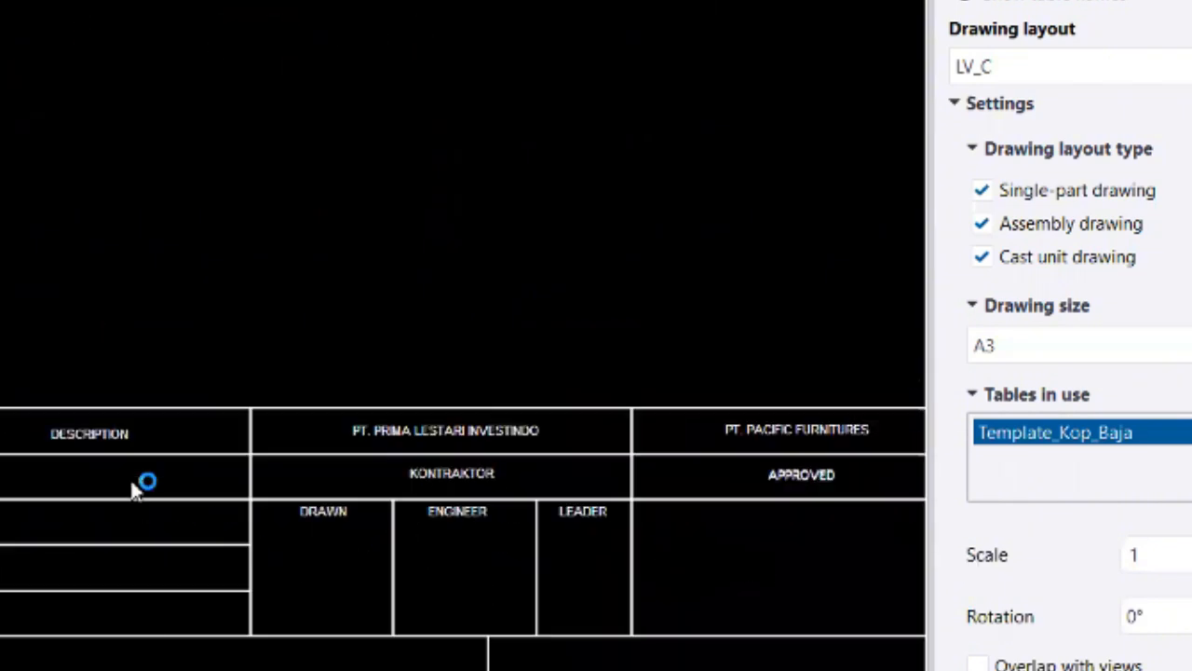
{"action": "left_click", "coordinate": [709, 422]}
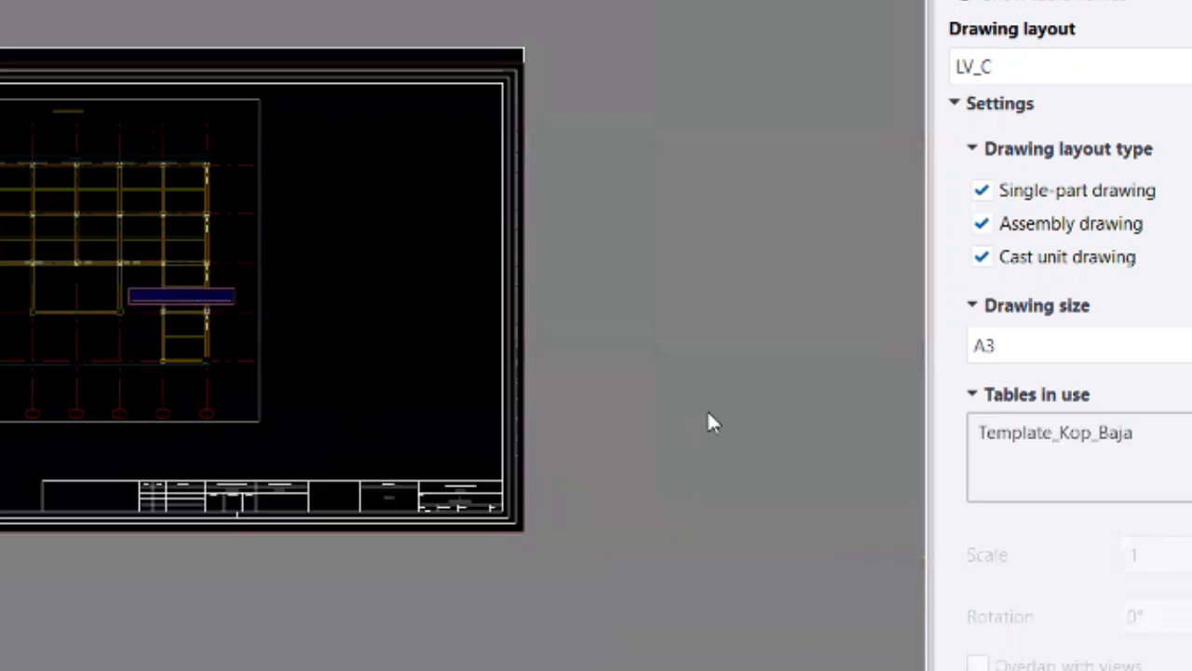
- Review the title block's project name again and compare it with the drawing title and location entries
{"action": "scroll", "coordinate": [461, 511], "scroll_direction": "up", "scroll_amount": 5}
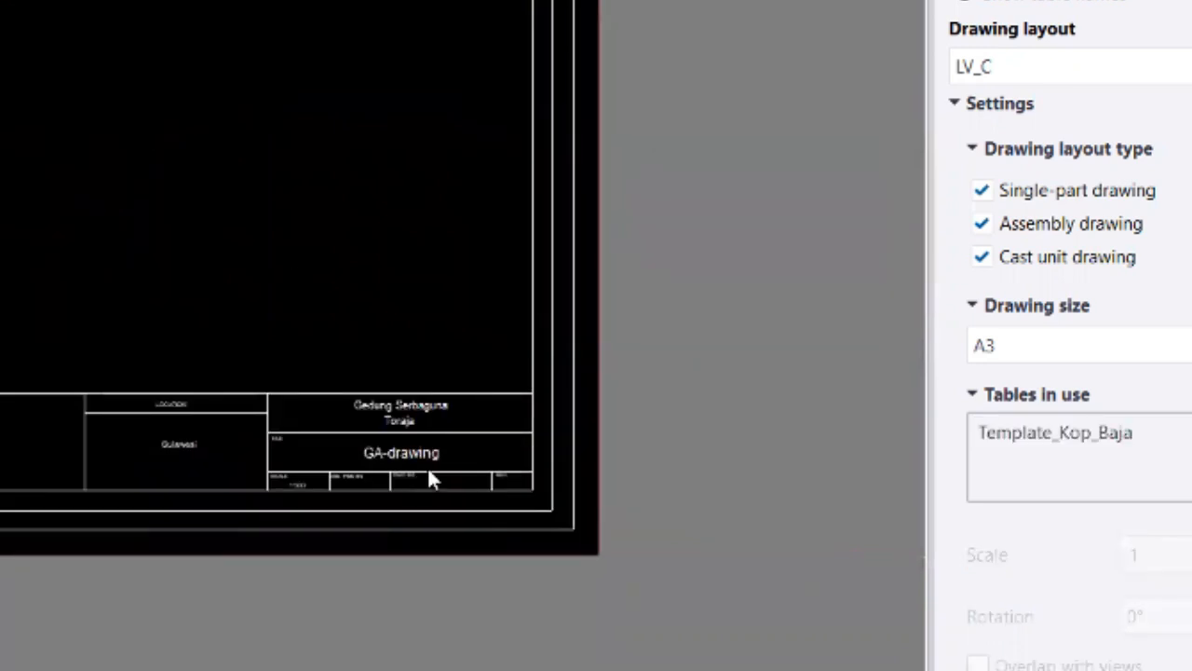
{"action": "scroll", "coordinate": [439, 458], "scroll_direction": "up", "scroll_amount": 3}
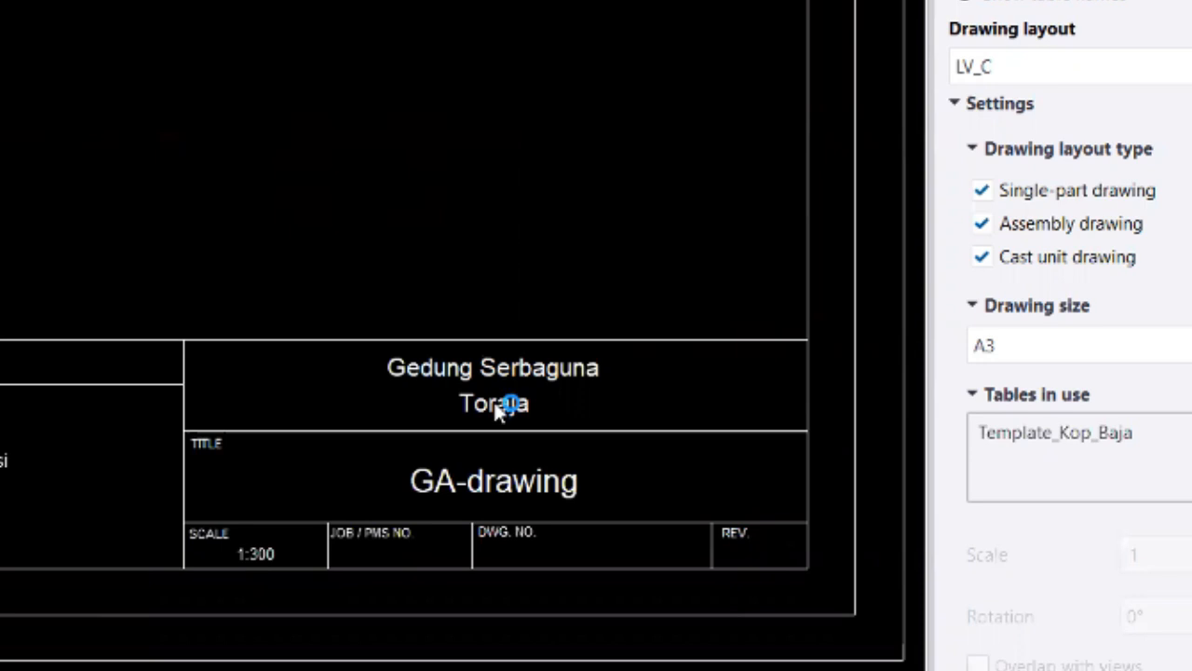
{"action": "scroll", "coordinate": [578, 399], "scroll_direction": "up", "scroll_amount": 3}
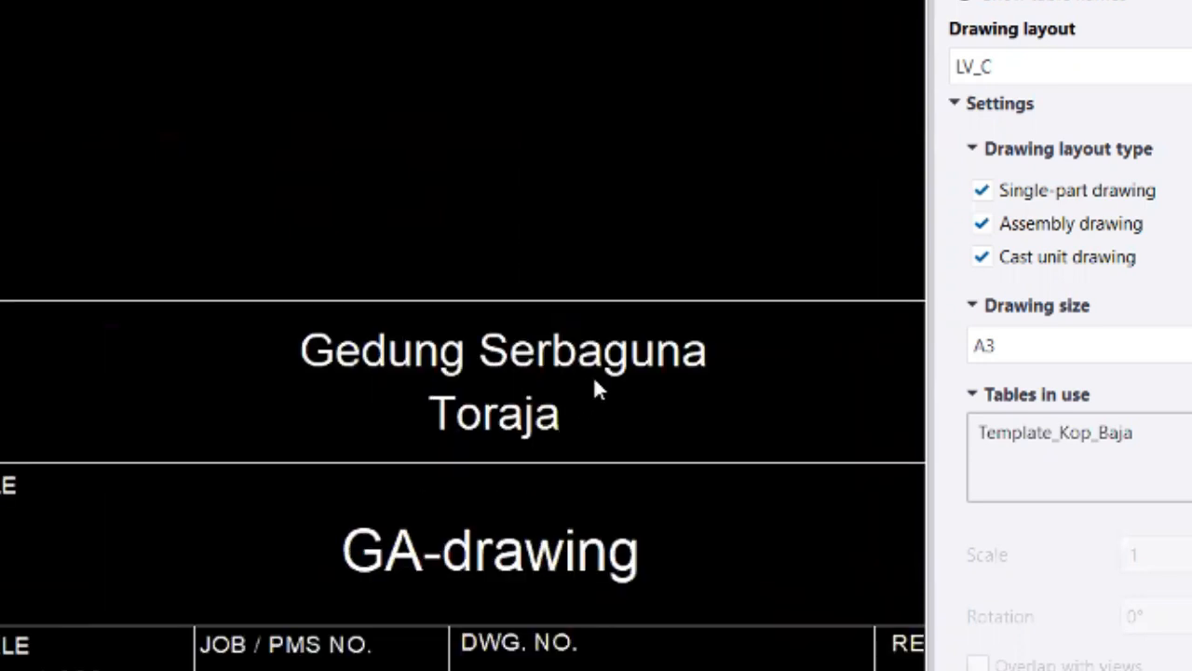
{"action": "left_click", "coordinate": [599, 368]}
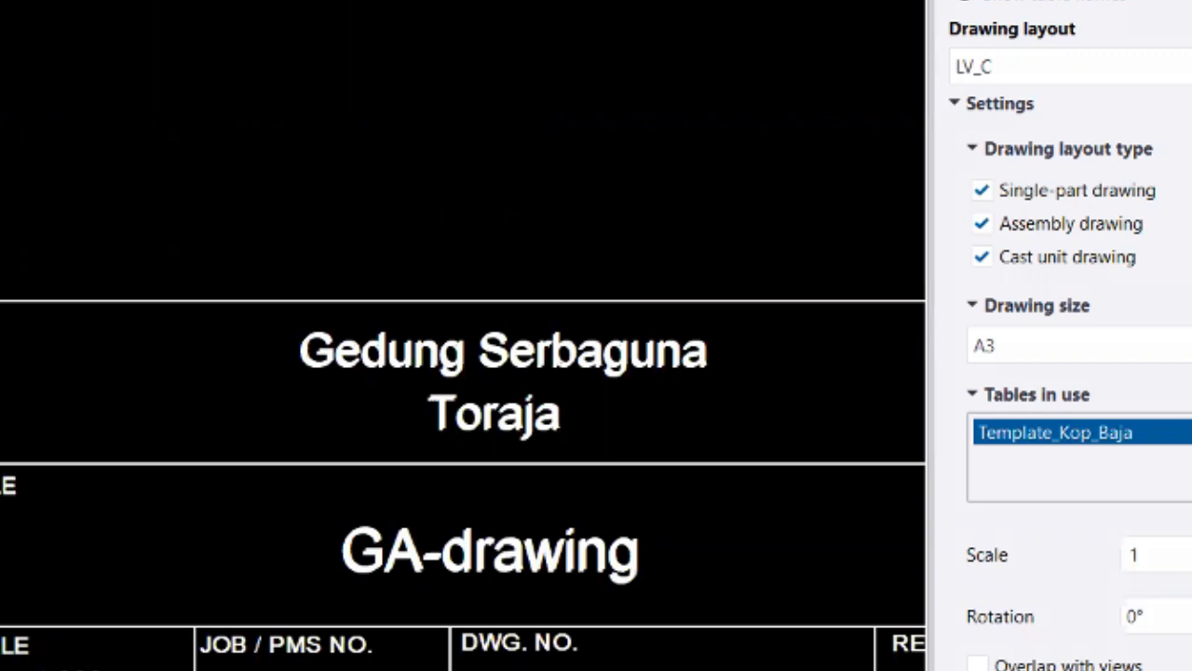
{"action": "scroll", "coordinate": [749, 176], "scroll_direction": "down", "scroll_amount": 2}
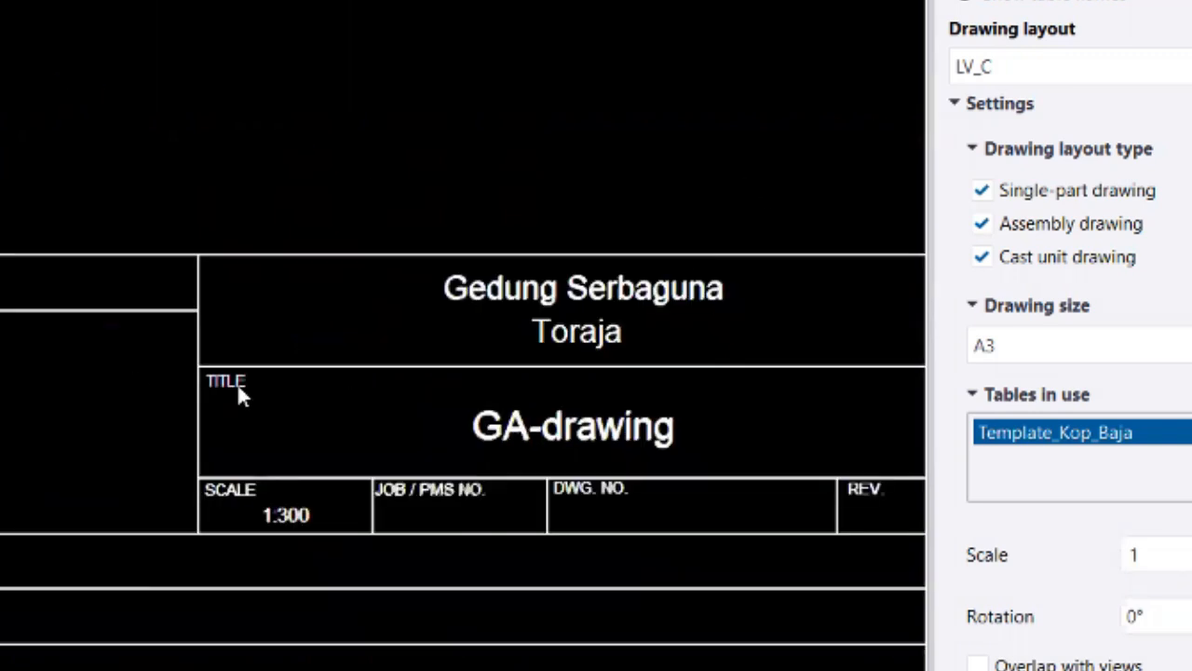
{"action": "scroll", "coordinate": [412, 362], "scroll_direction": "down", "scroll_amount": 3}
{"action": "middle_click_drag", "start_coordinate": [226, 412], "coordinate": [485, 415]}
{"action": "scroll", "coordinate": [486, 416], "scroll_direction": "up", "scroll_amount": 2}
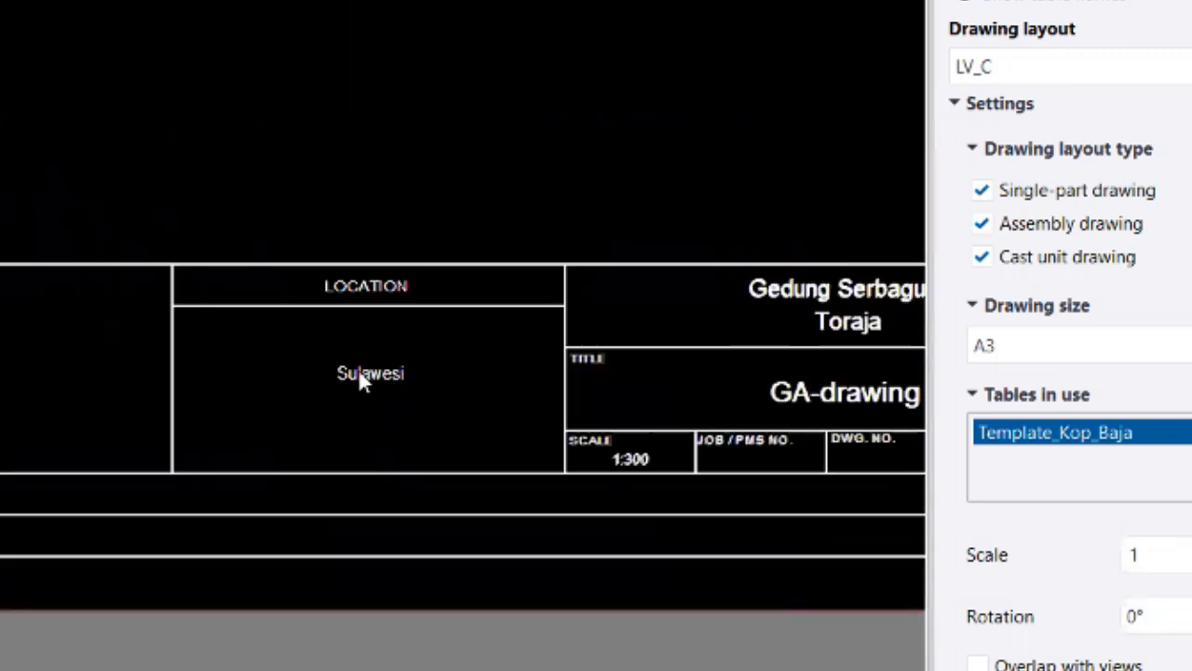
- Open the Template_Kop_Baja title block for editing in the Template editor
{"action": "left_click", "coordinate": [491, 224]}
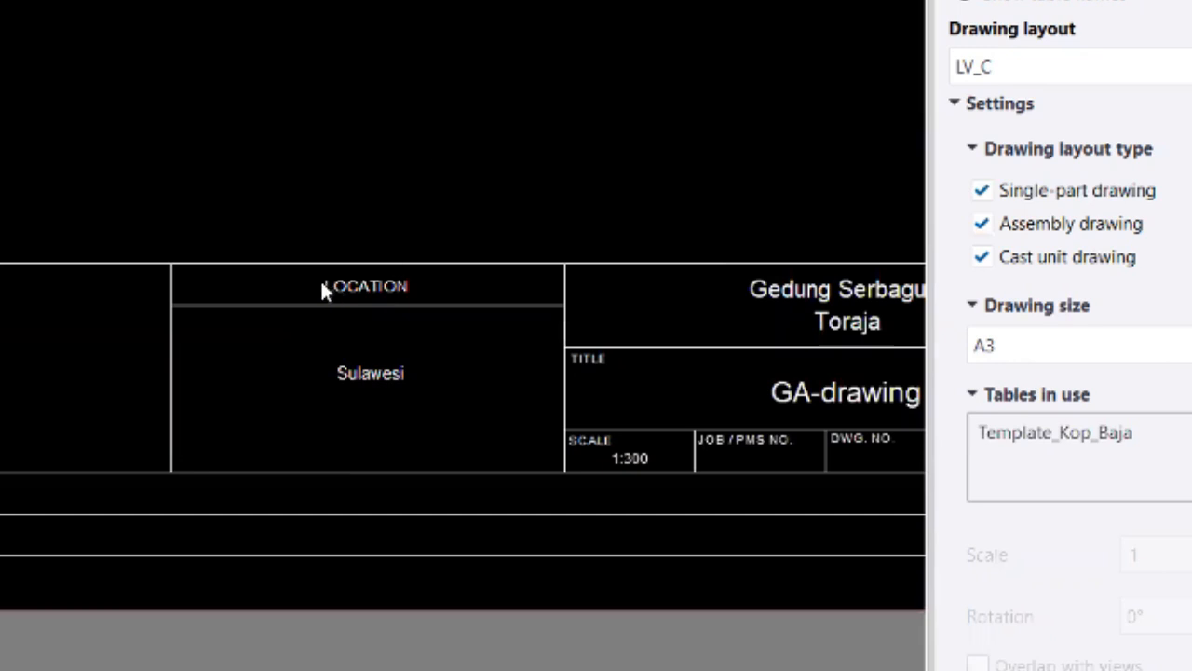
{"action": "double_click", "coordinate": [399, 288]}
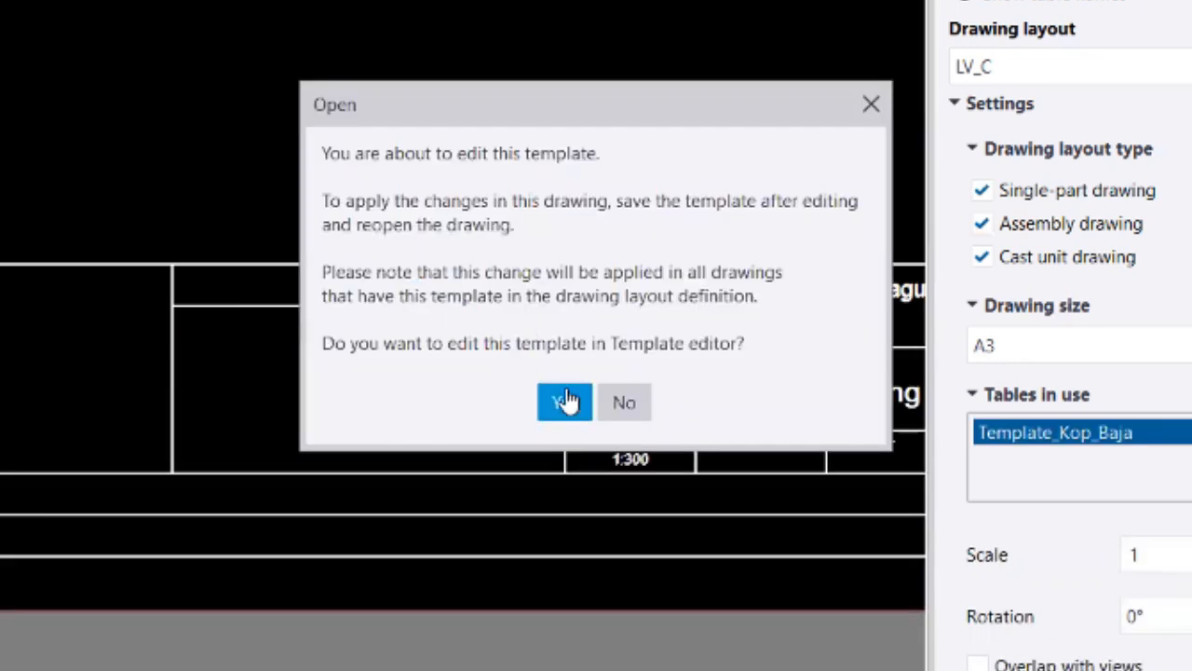
{"action": "left_click", "coordinate": [567, 404]}
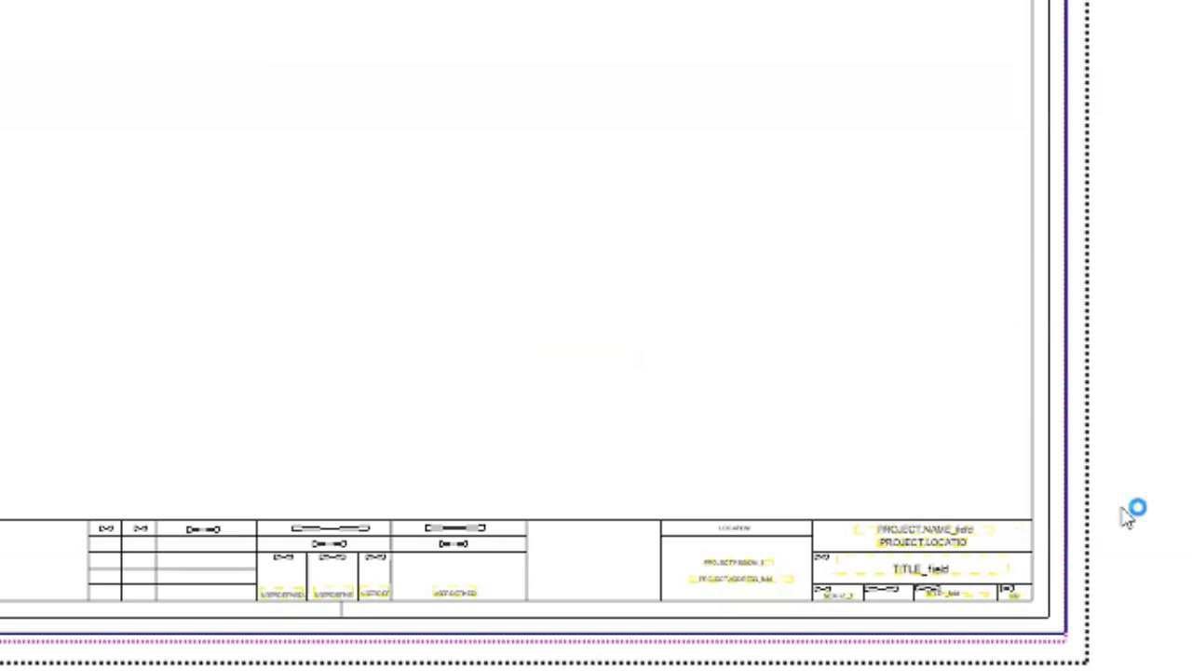
- Examine the title block template's overall sheet layout and its revision and contractor columns
{"action": "scroll", "coordinate": [1120, 507], "scroll_direction": "down", "scroll_amount": 3}
{"action": "scroll", "coordinate": [583, 559], "scroll_direction": "up", "scroll_amount": 7}
{"action": "scroll", "coordinate": [1049, 588], "scroll_direction": "up", "scroll_amount": 1}
{"action": "scroll", "coordinate": [282, 401], "scroll_direction": "down", "scroll_amount": 1}
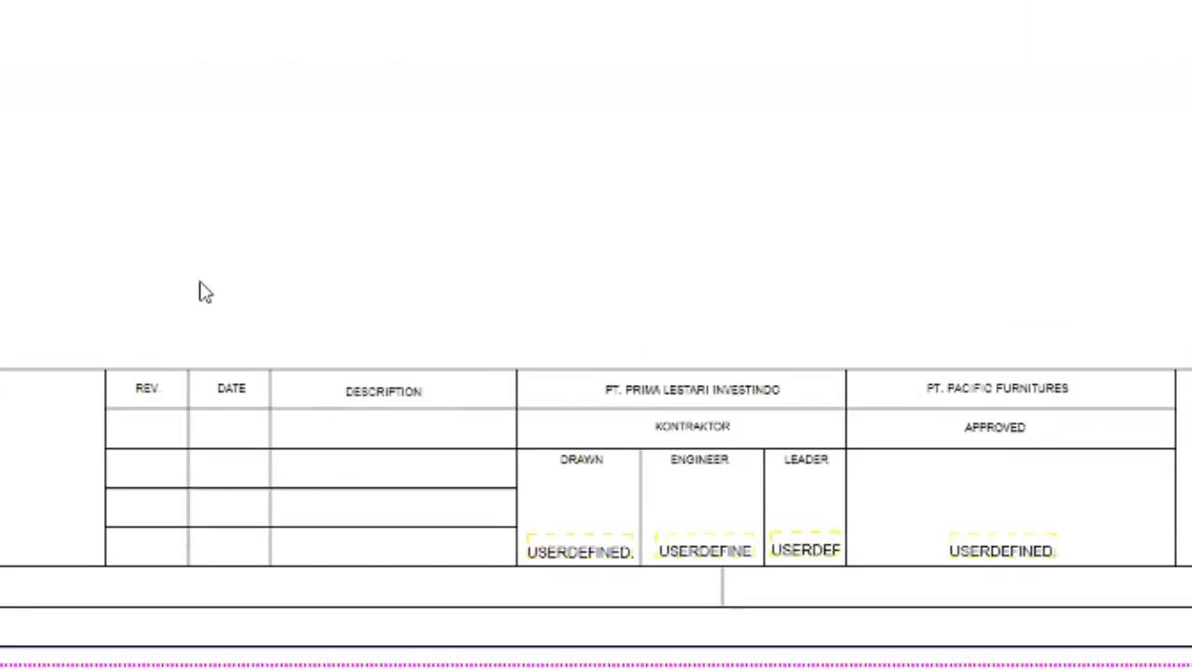
{"action": "scroll", "coordinate": [590, 394], "scroll_direction": "down", "scroll_amount": 4}
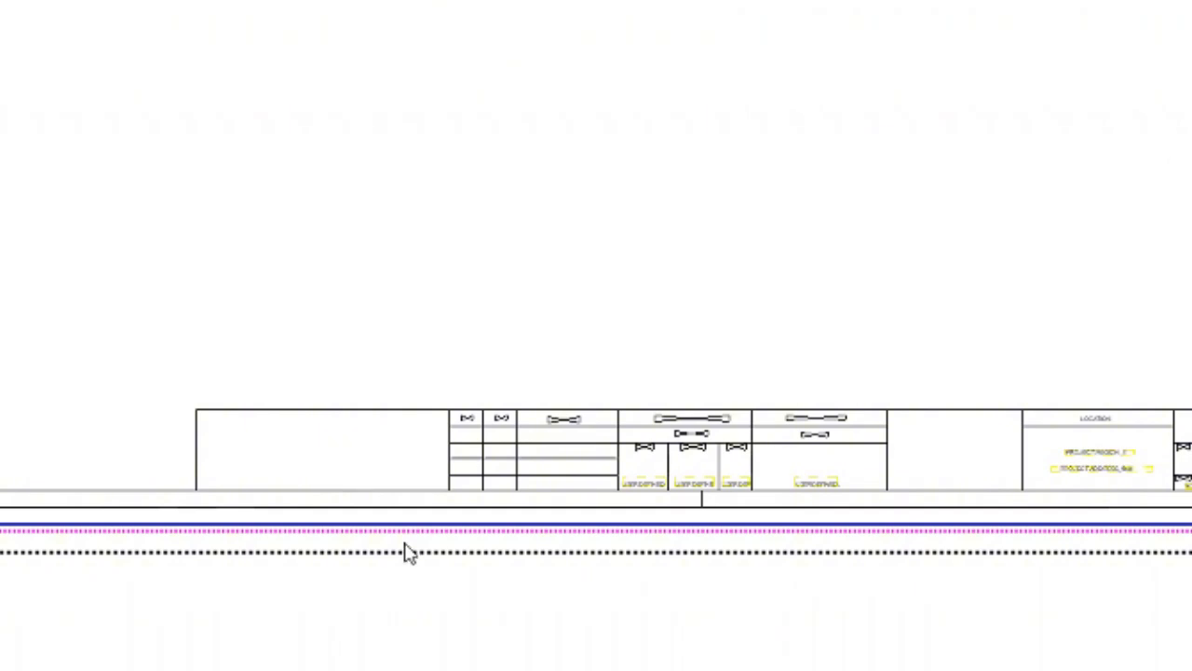
{"action": "scroll", "coordinate": [573, 438], "scroll_direction": "up", "scroll_amount": 6}
{"action": "scroll", "coordinate": [532, 384], "scroll_direction": "down", "scroll_amount": 7}
{"action": "scroll", "coordinate": [284, 263], "scroll_direction": "up", "scroll_amount": 2}
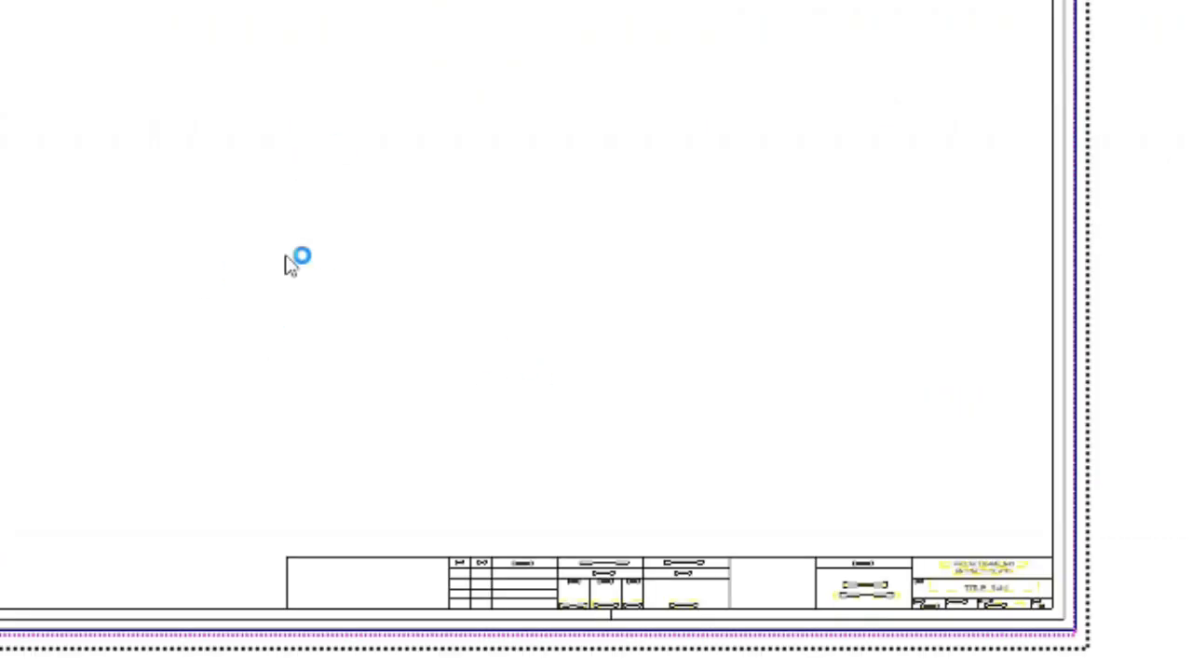
{"action": "scroll", "coordinate": [284, 264], "scroll_direction": "down", "scroll_amount": 2}
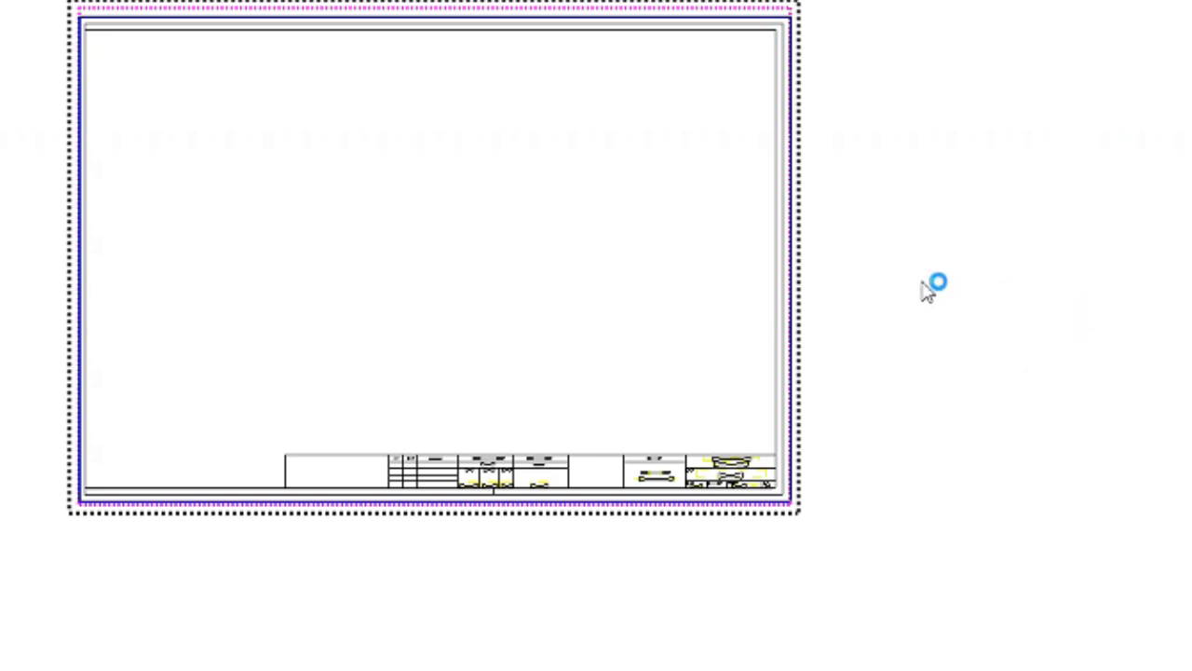
{"action": "middle_click_drag", "start_coordinate": [701, 26], "coordinate": [879, 103]}
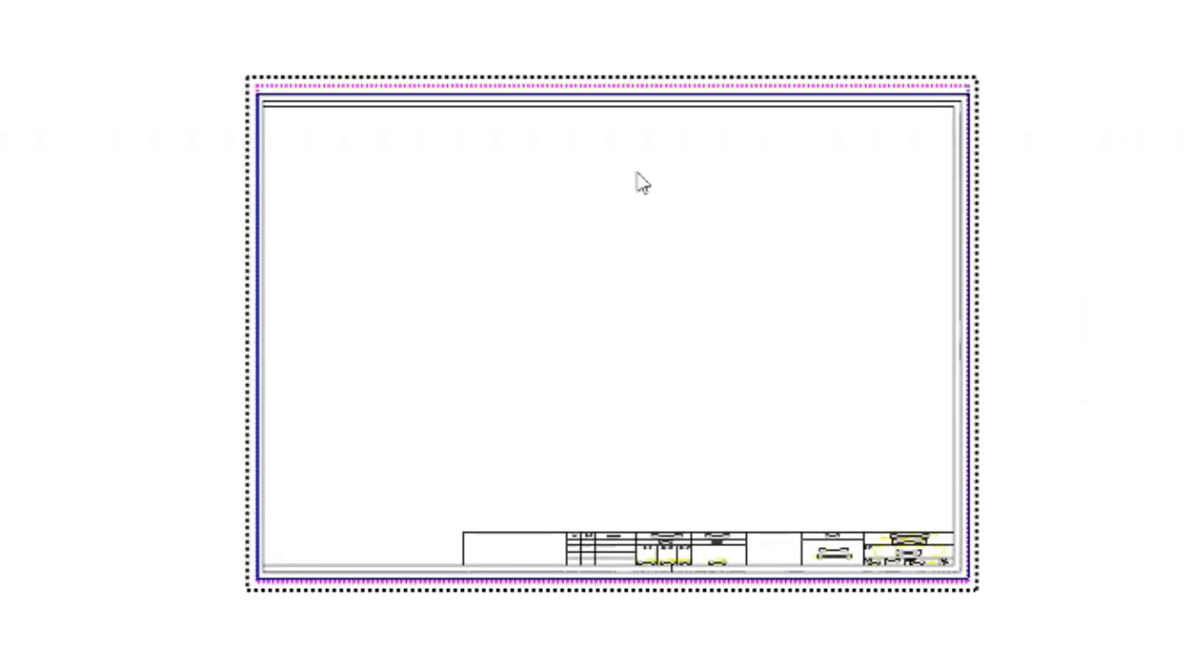
{"action": "scroll", "coordinate": [609, 610], "scroll_direction": "up", "scroll_amount": 5}
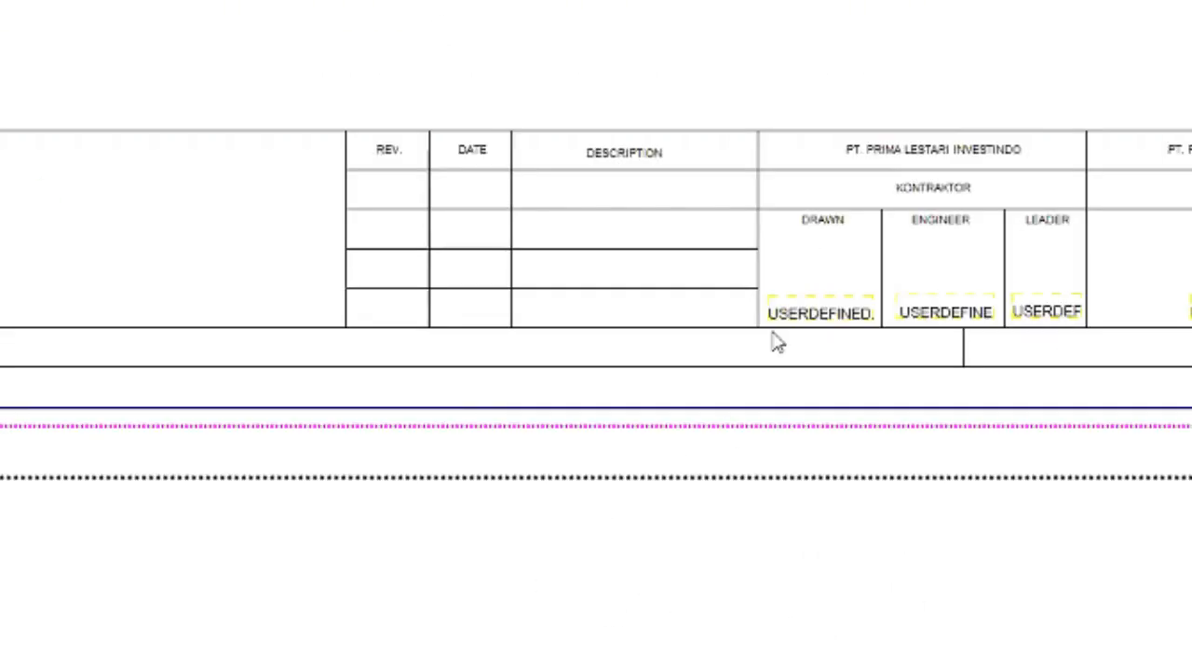
- Inspect the template's revision table lines and DRAWN label, continuing across to the approval and location cells
{"action": "left_click", "coordinate": [743, 255]}
{"action": "scroll", "coordinate": [780, 206], "scroll_direction": "up", "scroll_amount": 3}
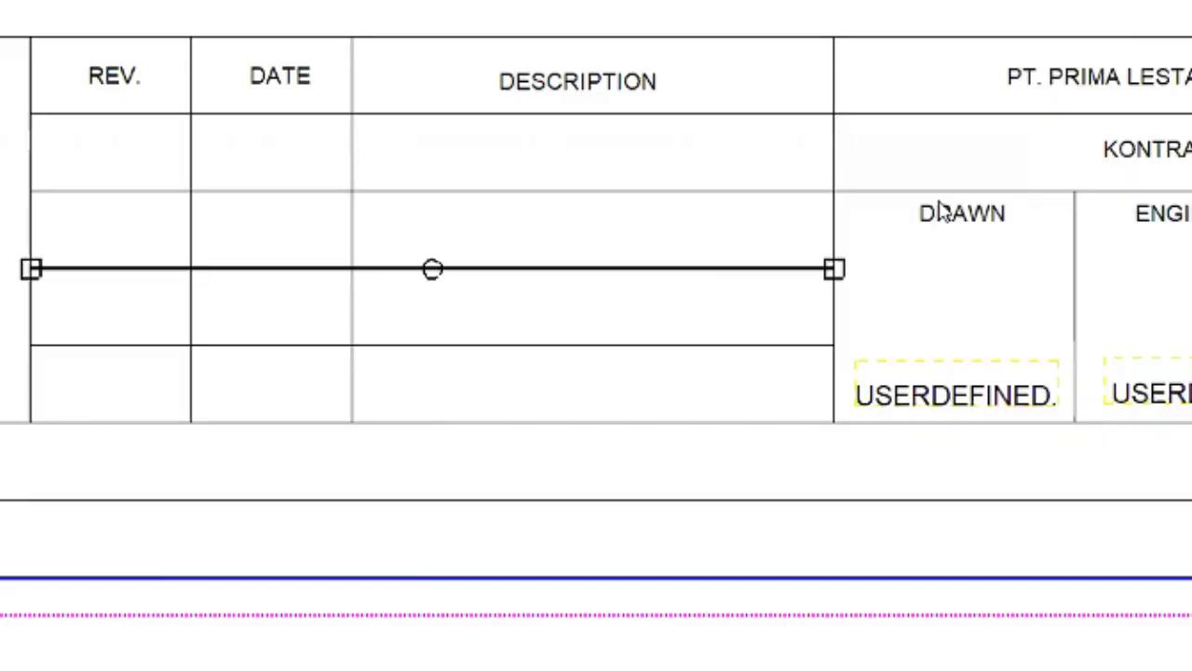
{"action": "left_click", "coordinate": [950, 207]}
{"action": "middle_click_drag", "start_coordinate": [1187, 251], "coordinate": [493, 376]}
{"action": "scroll", "coordinate": [396, 294], "scroll_direction": "down", "scroll_amount": 2}
{"action": "mouse_move", "coordinate": [769, 425]}
{"action": "middle_mouse_down"}
{"action": "mouse_move", "coordinate": [605, 453]}
{"action": "mouse_move", "coordinate": [44, 459]}
{"action": "middle_mouse_up"}
{"action": "scroll", "coordinate": [605, 453], "scroll_direction": "up", "scroll_amount": 3}
{"action": "left_click", "coordinate": [875, 497]}
{"action": "scroll", "coordinate": [442, 338], "scroll_direction": "down", "scroll_amount": 4}
{"action": "scroll", "coordinate": [1155, 399], "scroll_direction": "up", "scroll_amount": 3}
{"action": "middle_click_drag", "start_coordinate": [1164, 399], "coordinate": [773, 532]}
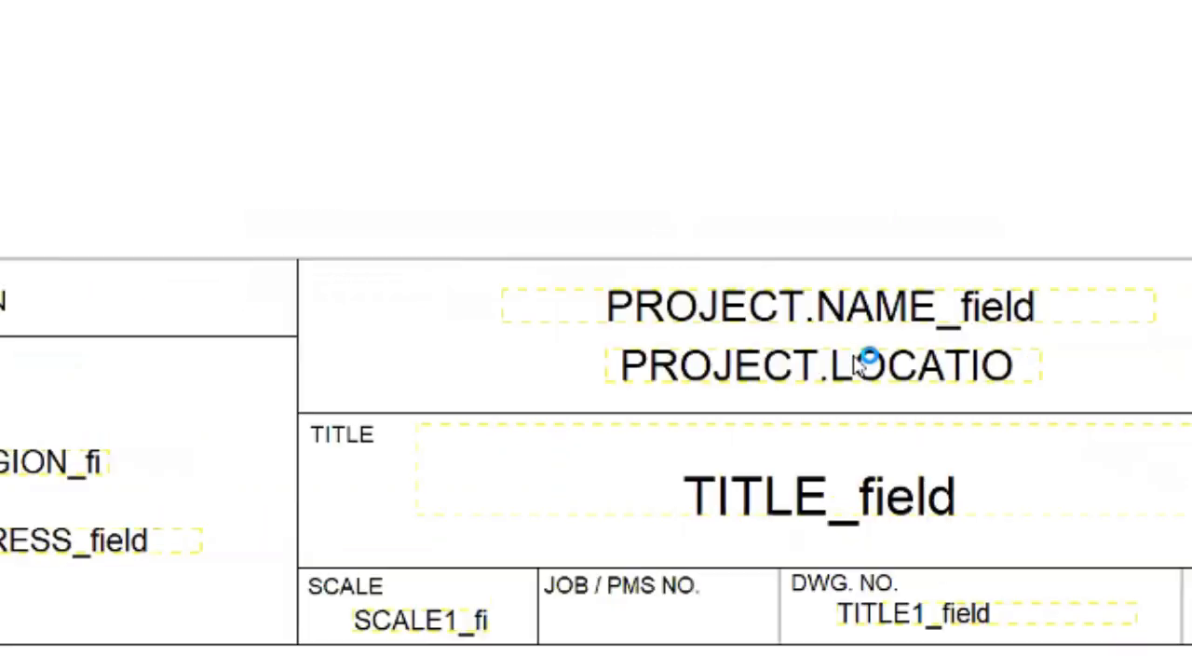
- Inspect the template's project name, project location, title, region and address value fields
{"action": "scroll", "coordinate": [866, 360], "scroll_direction": "up", "scroll_amount": 2}
{"action": "left_click", "coordinate": [904, 279]}
{"action": "left_click", "coordinate": [918, 367]}
{"action": "left_click", "coordinate": [918, 564]}
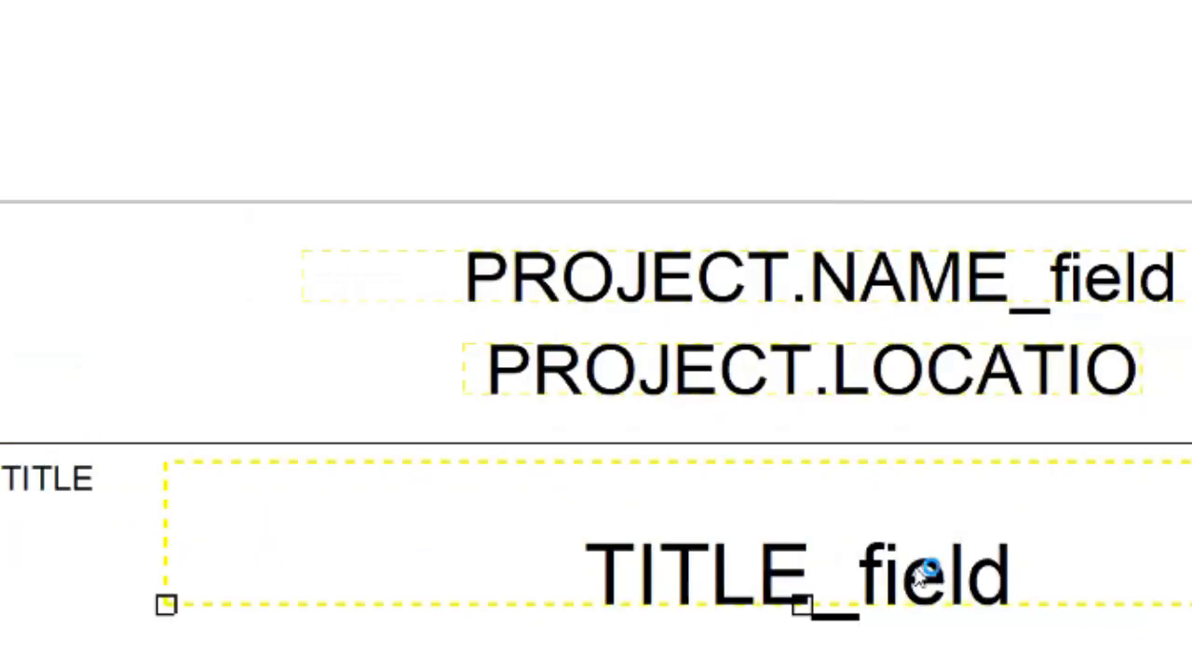
{"action": "scroll", "coordinate": [605, 464], "scroll_direction": "down", "scroll_amount": 2}
{"action": "middle_click_drag", "start_coordinate": [118, 475], "coordinate": [755, 457]}
{"action": "scroll", "coordinate": [755, 457], "scroll_direction": "up", "scroll_amount": 2}
{"action": "left_click", "coordinate": [820, 492]}
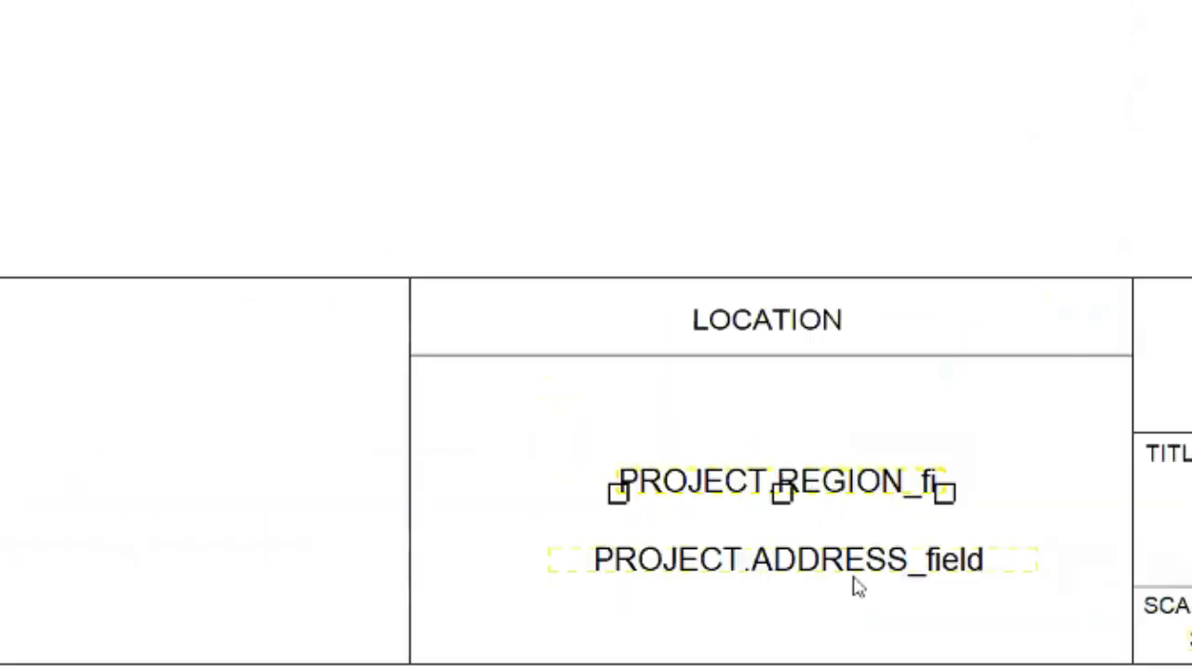
{"action": "left_click", "coordinate": [873, 561]}
{"action": "middle_click_drag", "start_coordinate": [1188, 583], "coordinate": [624, 509]}
{"action": "left_click", "coordinate": [713, 561]}
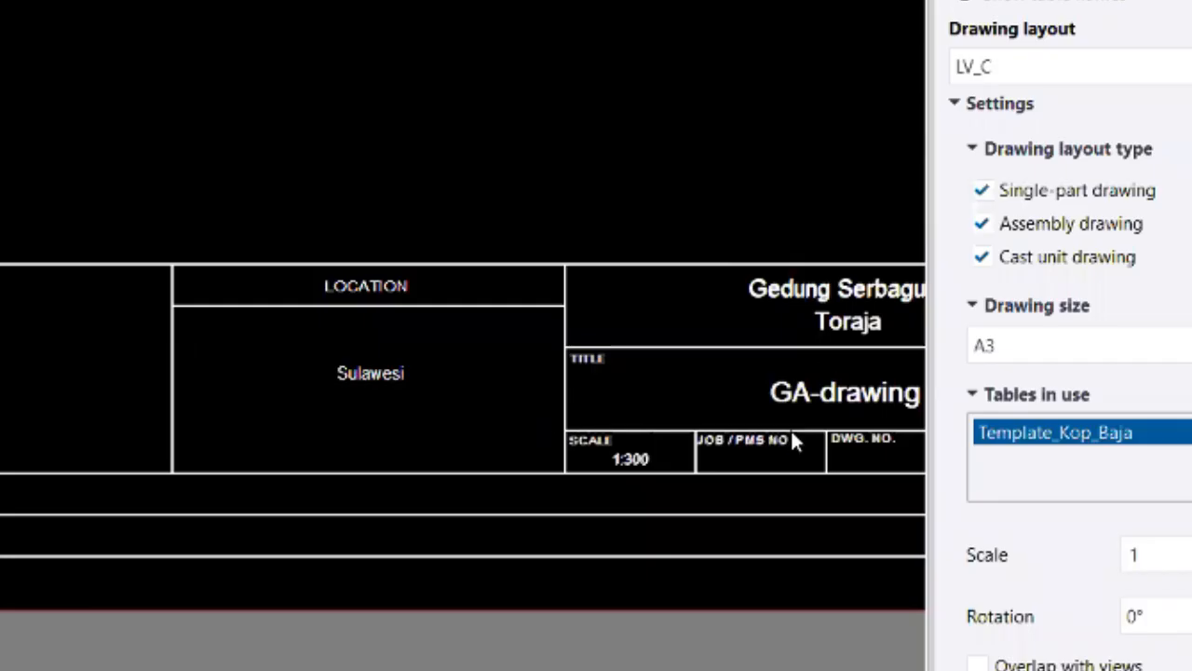
- Return to the layout drawing and browse the tables available for insertion
{"action": "scroll", "coordinate": [791, 429], "scroll_direction": "up", "scroll_amount": 4}
{"action": "scroll", "coordinate": [654, 374], "scroll_direction": "down", "scroll_amount": 3}
{"action": "scroll", "coordinate": [654, 377], "scroll_direction": "down", "scroll_amount": 8}
{"action": "mouse_move", "coordinate": [566, 375]}
{"action": "middle_mouse_down"}
{"action": "mouse_move", "coordinate": [646, 541]}
{"action": "mouse_move", "coordinate": [788, 668]}
{"action": "middle_mouse_up"}
{"action": "scroll", "coordinate": [788, 669], "scroll_direction": "down", "scroll_amount": 2}
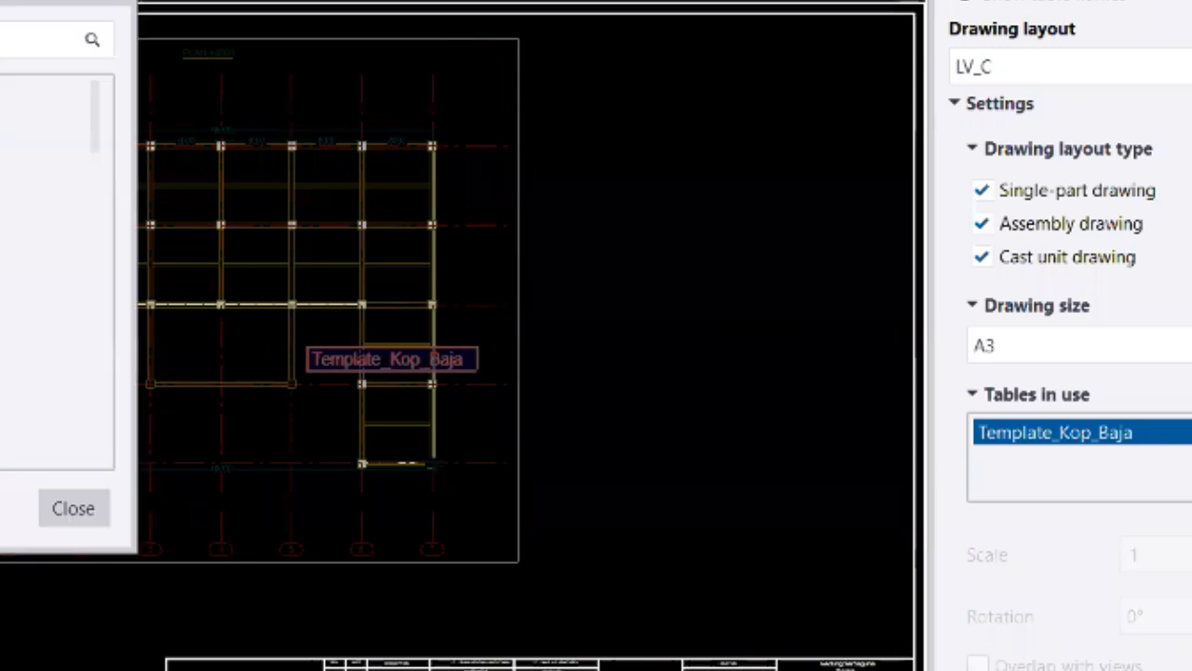
{"action": "scroll", "coordinate": [0, 254], "scroll_direction": "down", "scroll_amount": 9}
{"action": "scroll", "coordinate": [2, 257], "scroll_direction": "down", "scroll_amount": 10}
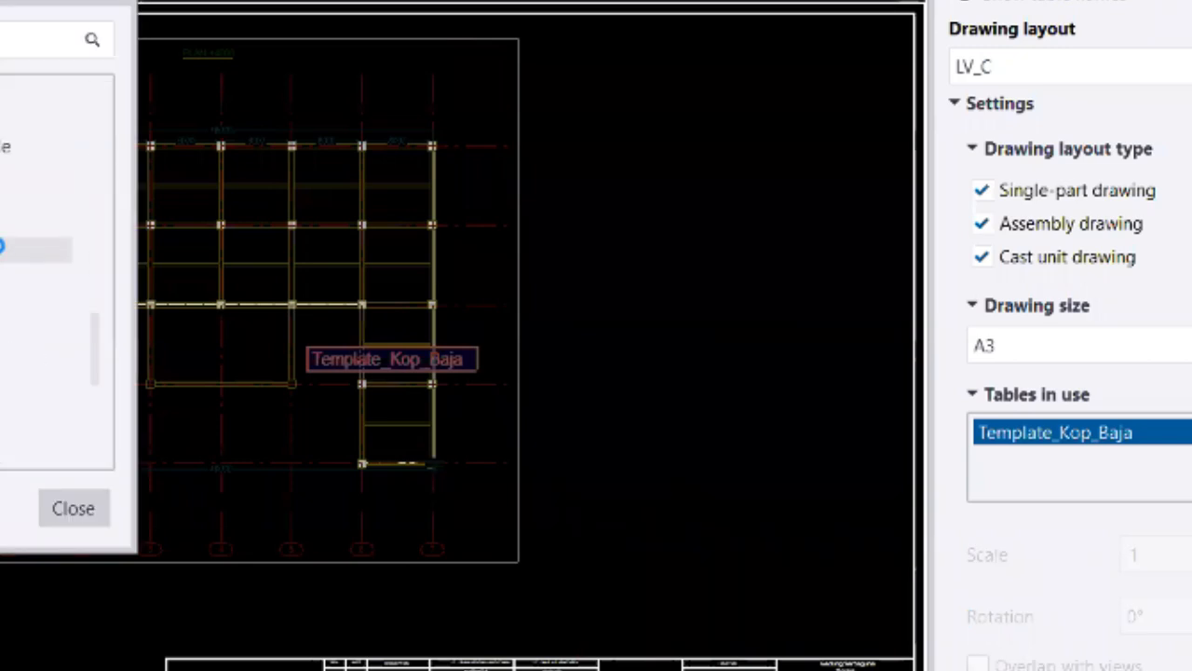
{"action": "scroll", "coordinate": [55, 270], "scroll_direction": "up", "scroll_amount": 8}
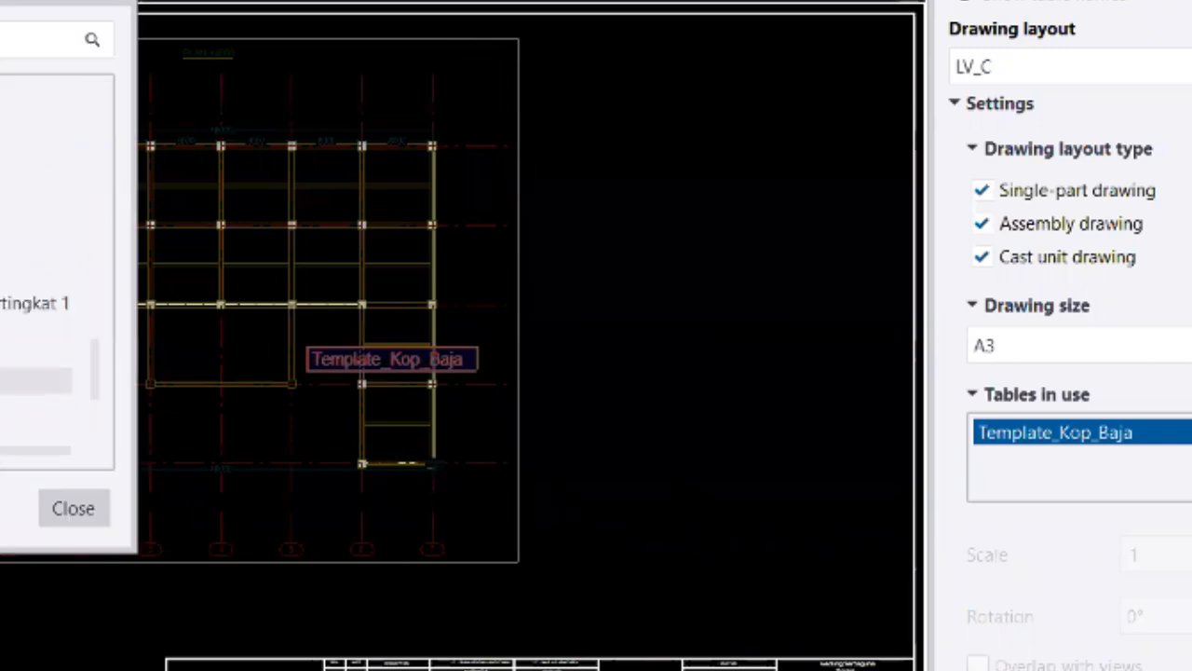
{"action": "scroll", "coordinate": [56, 270], "scroll_direction": "up", "scroll_amount": 4}
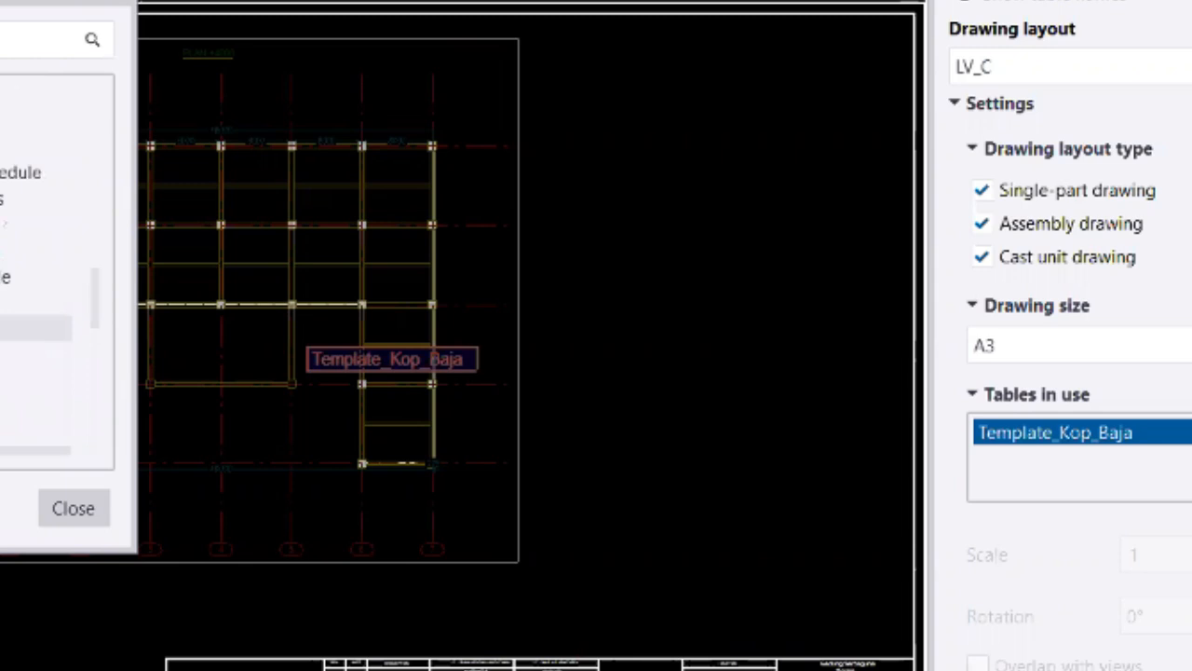
{"action": "scroll", "coordinate": [56, 270], "scroll_direction": "up", "scroll_amount": 3}
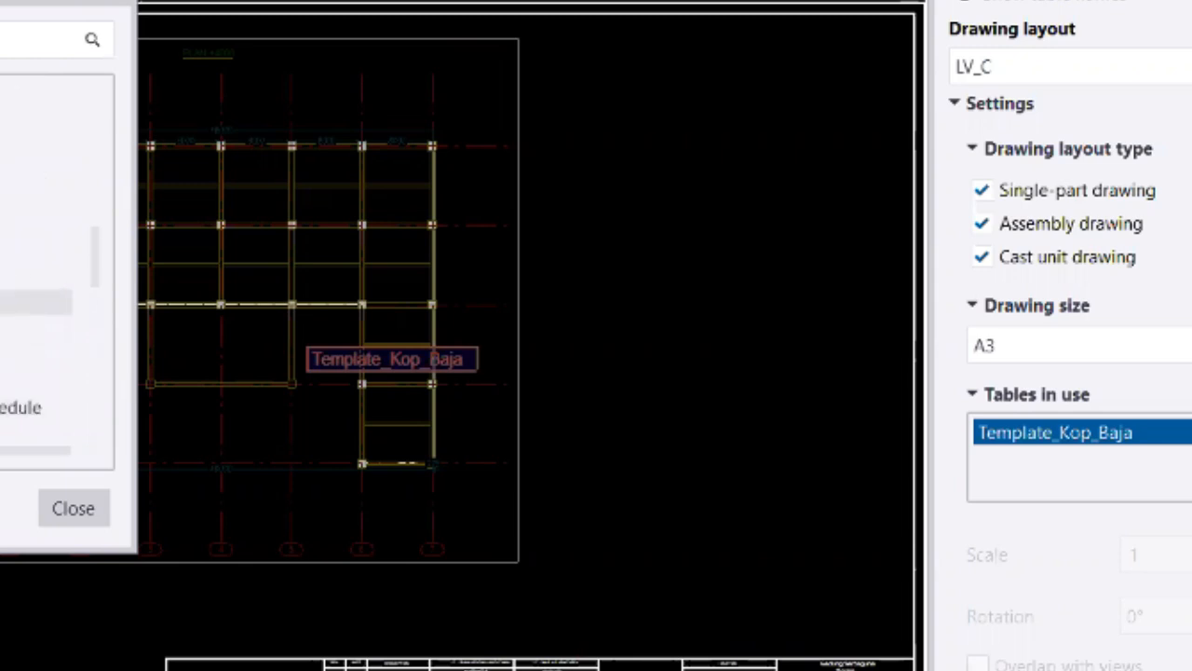
{"action": "scroll", "coordinate": [56, 271], "scroll_direction": "up", "scroll_amount": 4}
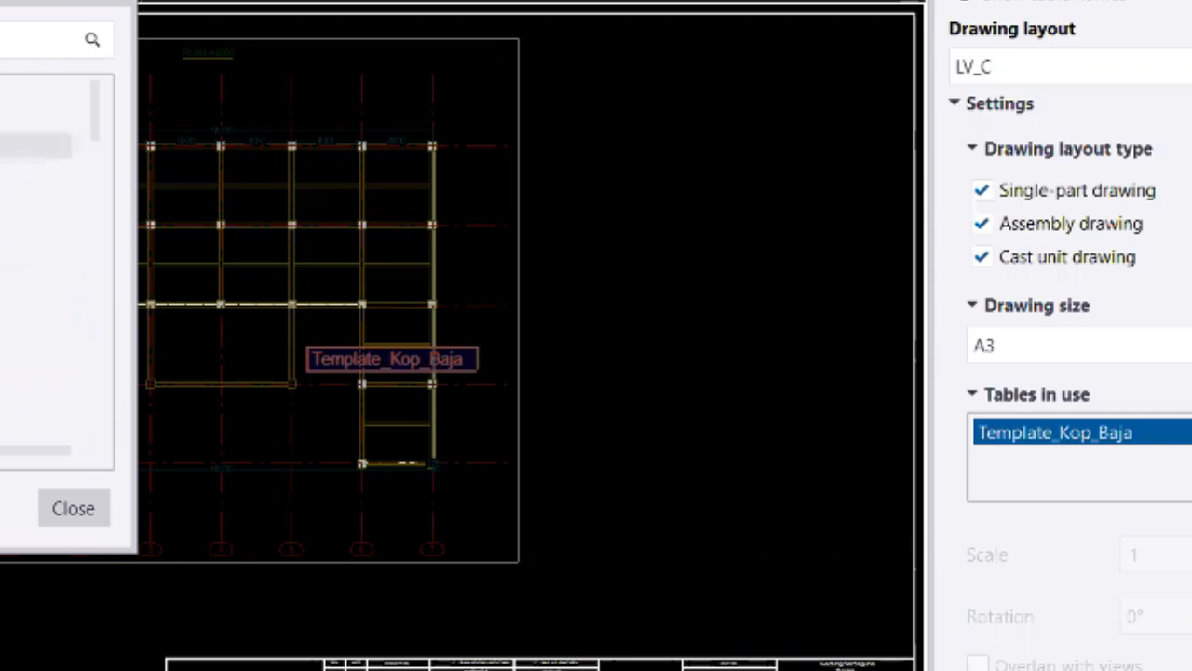
- Insert the Bar Bending Schedule table at the upper-right inner corner of the sheet frame
{"action": "left_click", "coordinate": [19, 145]}
{"action": "mouse_move", "coordinate": [599, 285]}
{"action": "middle_mouse_down"}
{"action": "mouse_move", "coordinate": [540, 320]}
{"action": "mouse_move", "coordinate": [158, 370]}
{"action": "middle_mouse_up"}
{"action": "scroll", "coordinate": [469, 130], "scroll_direction": "up", "scroll_amount": 4}
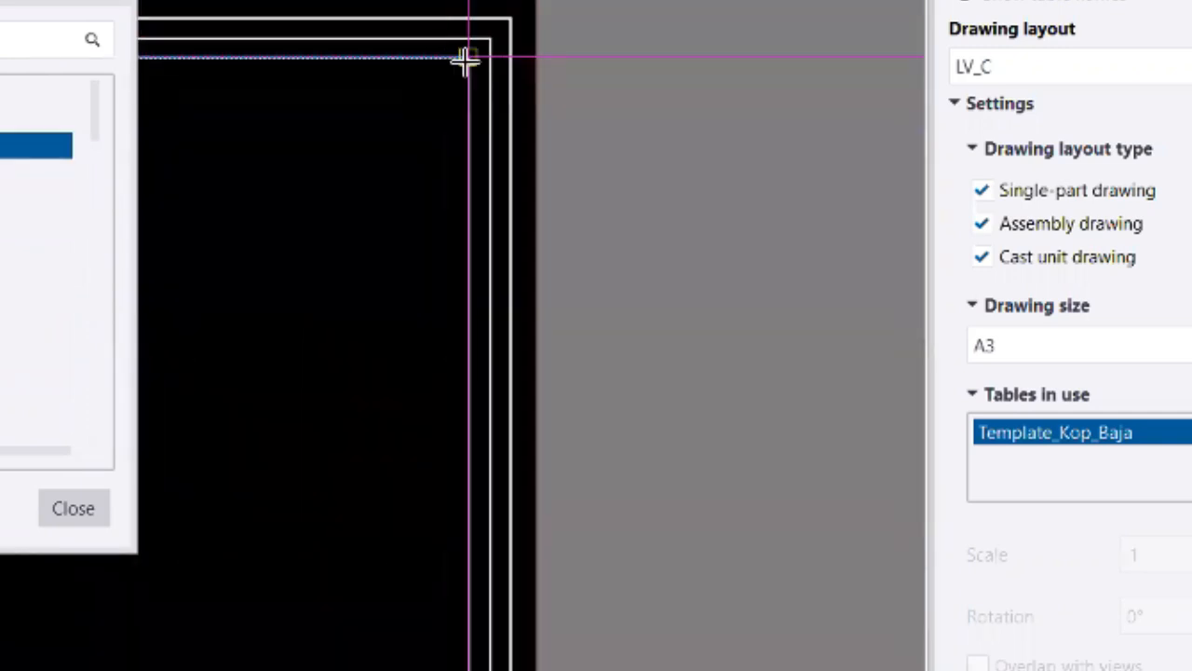
{"action": "left_click", "coordinate": [468, 56]}
{"action": "scroll", "coordinate": [559, 186], "scroll_direction": "down", "scroll_amount": 1}
{"action": "scroll", "coordinate": [559, 112], "scroll_direction": "up", "scroll_amount": 4}
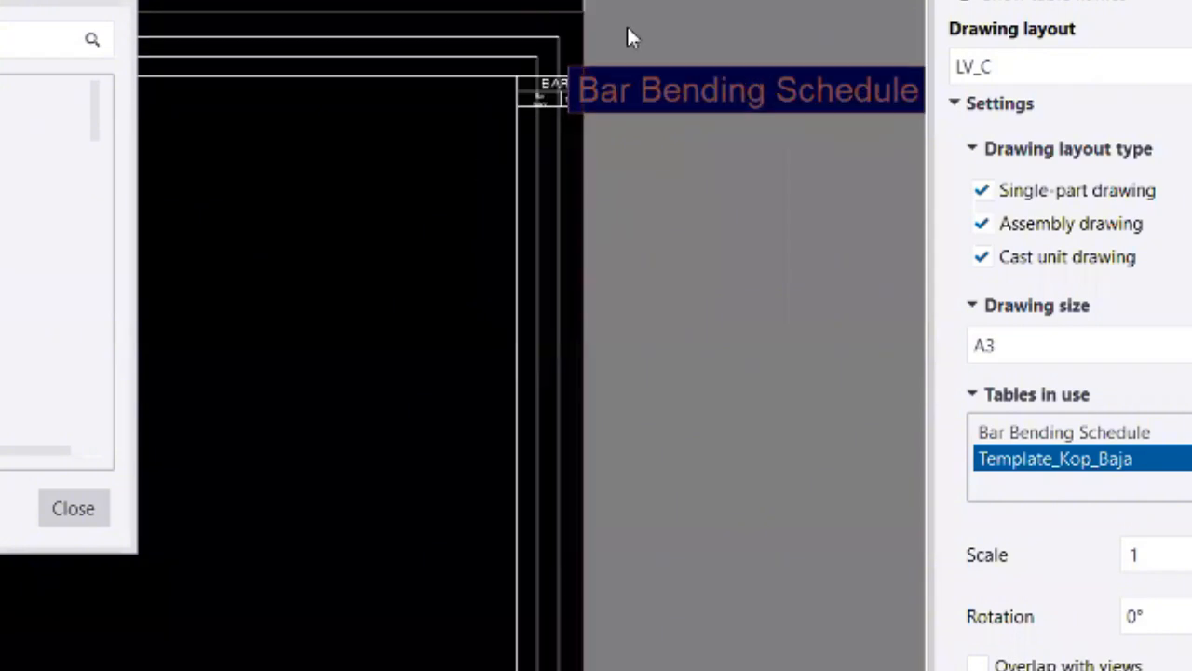
- Delete the Bar Bending Schedule table from the layout
{"action": "scroll", "coordinate": [820, 177], "scroll_direction": "down", "scroll_amount": 5}
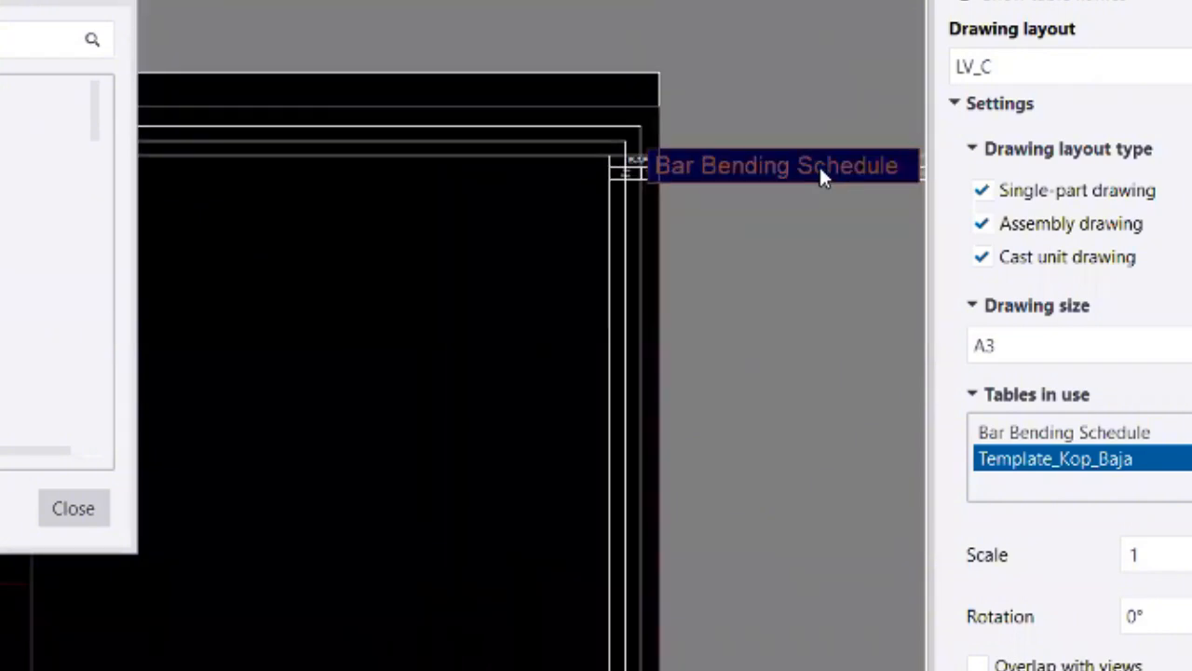
{"action": "left_click", "coordinate": [819, 164]}
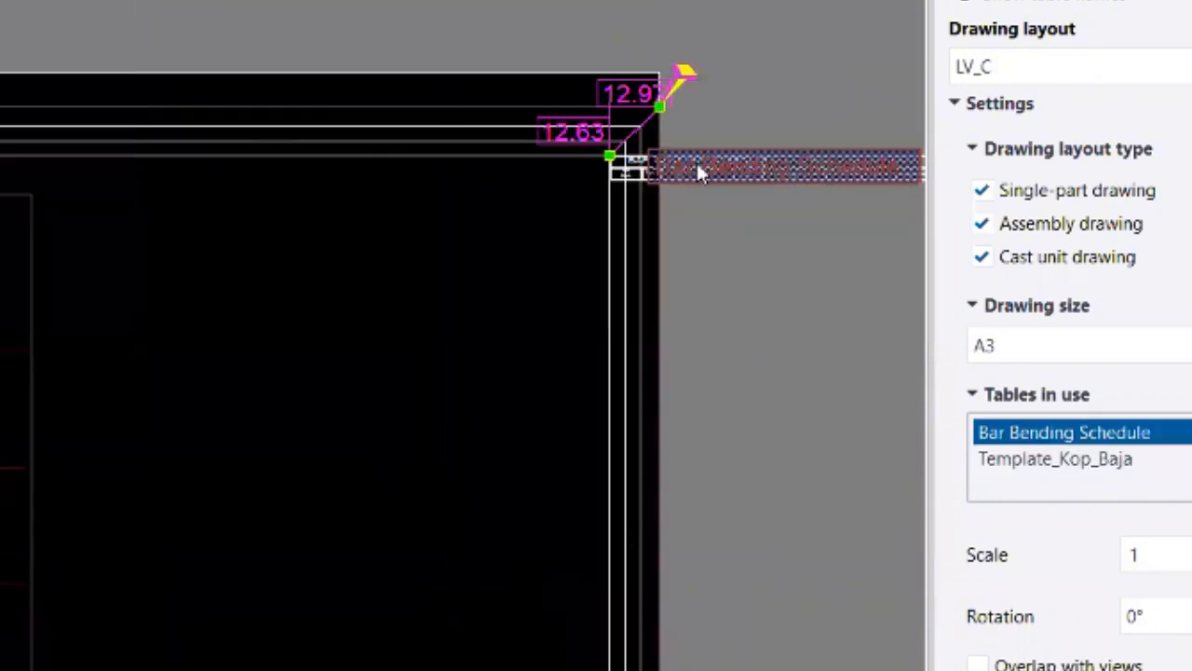
{"action": "key", "text": "Delete"}
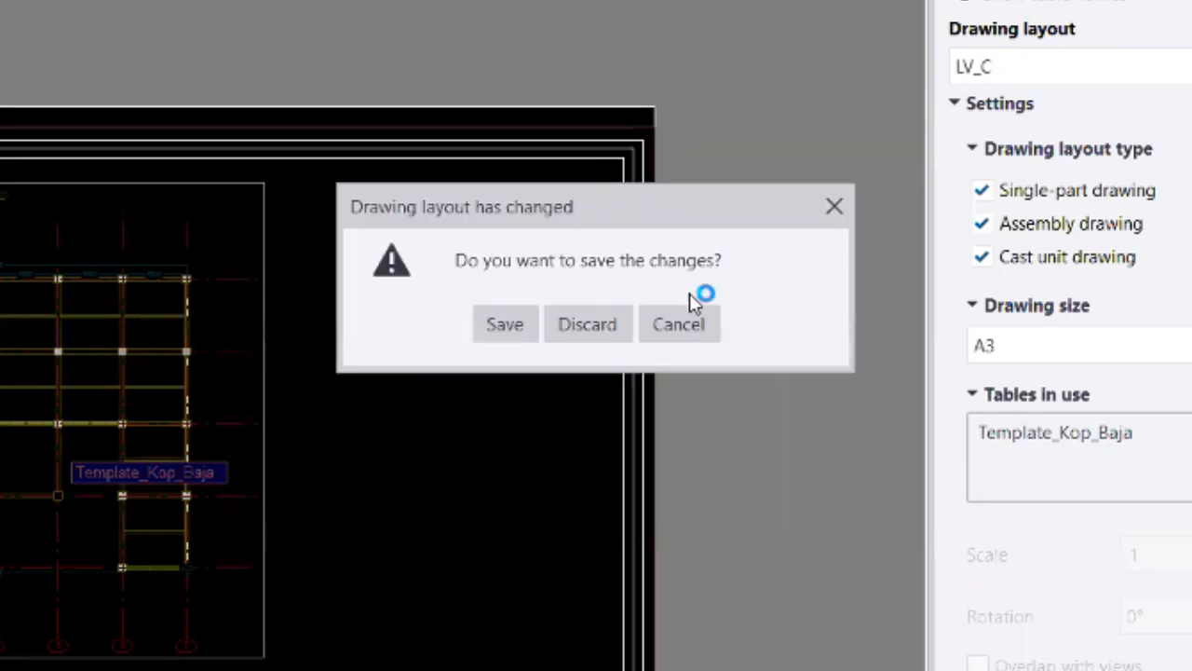
- Save the changed drawing layout as Layout_Baru, updating sizes A0, A1, A2 and A3
{"action": "left_click", "coordinate": [503, 326]}
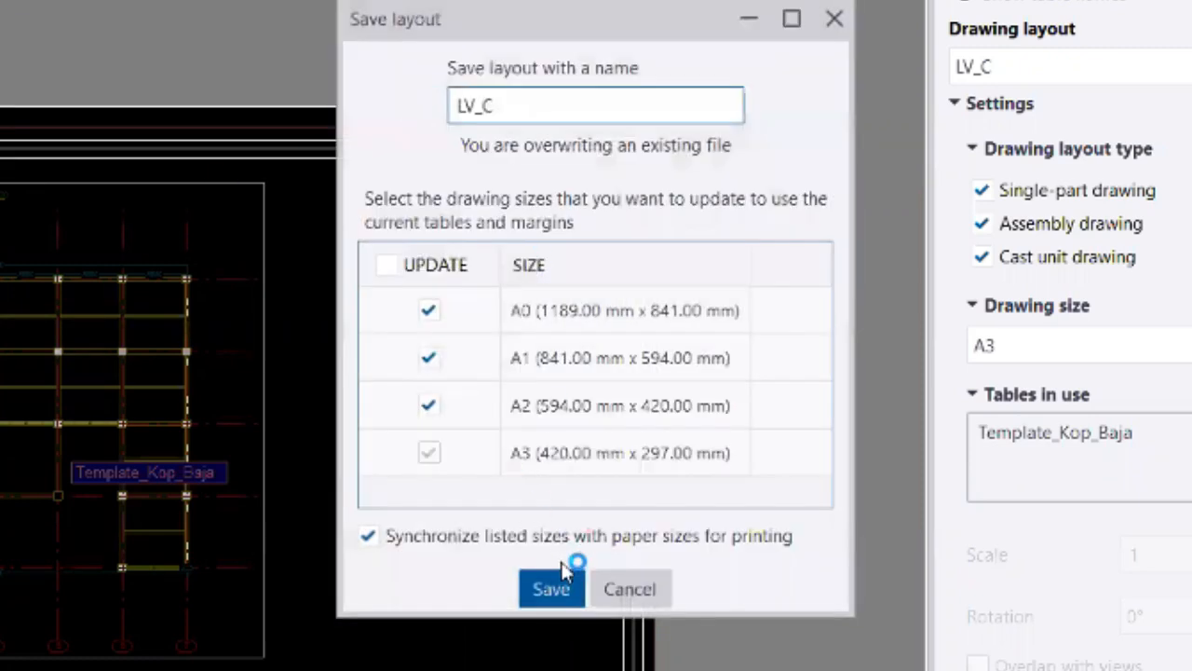
{"action": "left_click_drag", "start_coordinate": [522, 106], "coordinate": [384, 132]}
{"action": "key", "text": "Caps_Lock"}
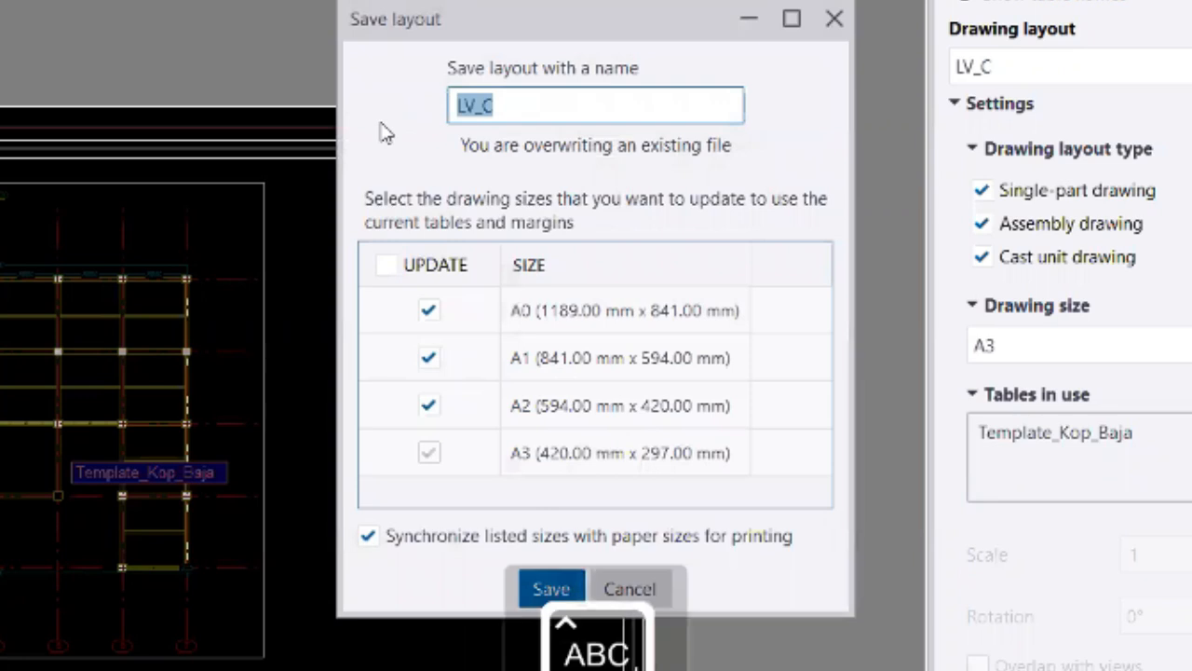
{"action": "type", "text": "L"}
{"action": "key", "text": "Caps_Lock"}
{"action": "type", "text": "ayout_"}
{"action": "key", "text": "Caps_Lock"}
{"action": "type", "text": "B"}
{"action": "key", "text": "Caps_Lock"}
{"action": "type", "text": "aru"}
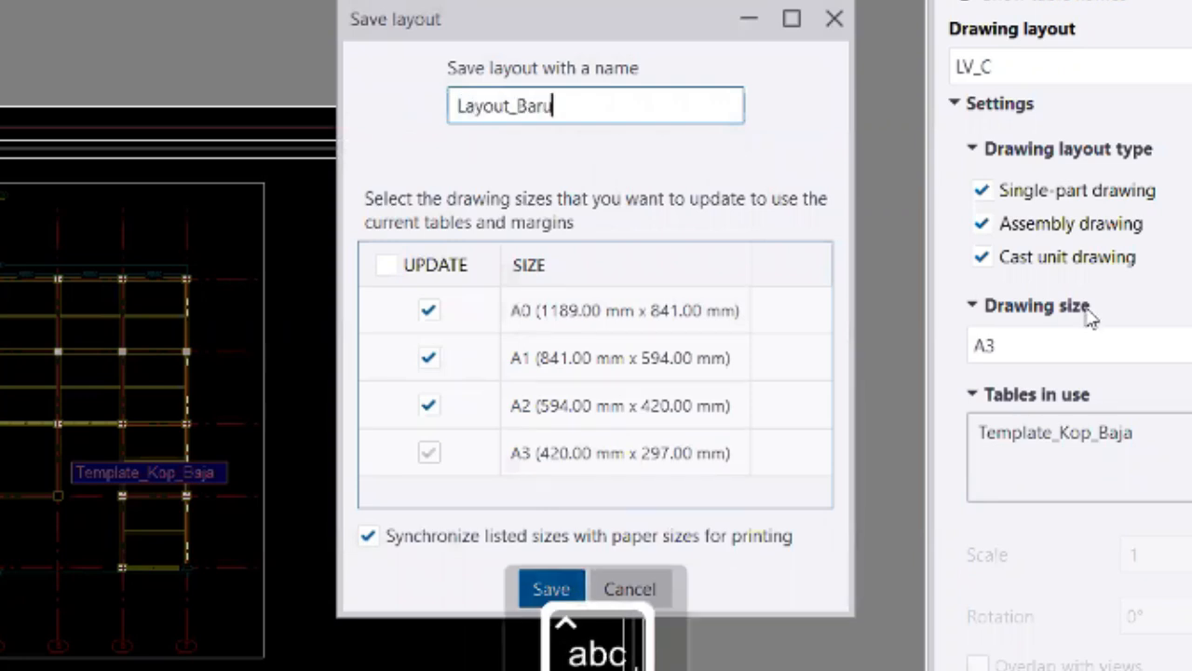
{"action": "left_click", "coordinate": [558, 589]}
{"action": "left_click_drag", "start_coordinate": [544, 10], "coordinate": [163, 0]}
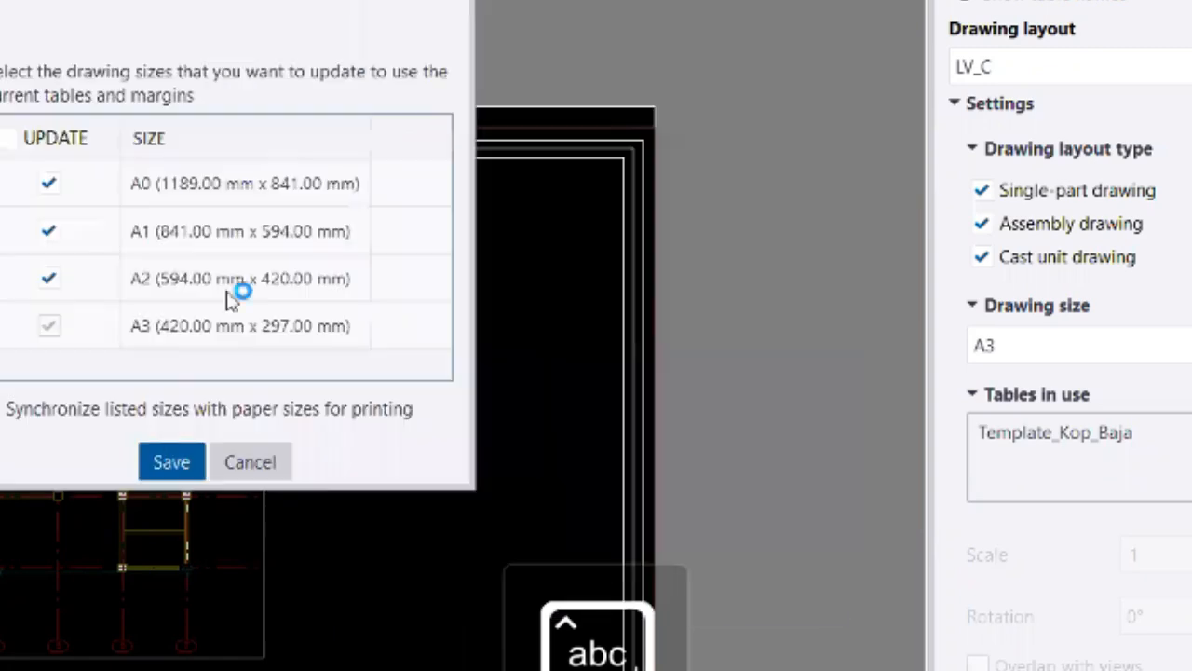
{"action": "left_click", "coordinate": [163, 457]}
- Add a mark using applied mark properties to the secondary beam in the plan's lower-right bay, and adjust its position above the beam
{"action": "scroll", "coordinate": [668, 346], "scroll_direction": "down", "scroll_amount": 2}
{"action": "scroll", "coordinate": [563, 409], "scroll_direction": "up", "scroll_amount": 3}
{"action": "scroll", "coordinate": [283, 174], "scroll_direction": "up", "scroll_amount": 4}
{"action": "scroll", "coordinate": [518, 110], "scroll_direction": "down", "scroll_amount": 2}
{"action": "scroll", "coordinate": [713, 606], "scroll_direction": "down", "scroll_amount": 1}
{"action": "scroll", "coordinate": [699, 527], "scroll_direction": "up", "scroll_amount": 2}
{"action": "scroll", "coordinate": [527, 420], "scroll_direction": "up", "scroll_amount": 2}
{"action": "scroll", "coordinate": [308, 345], "scroll_direction": "up", "scroll_amount": 2}
{"action": "scroll", "coordinate": [312, 363], "scroll_direction": "up", "scroll_amount": 1}
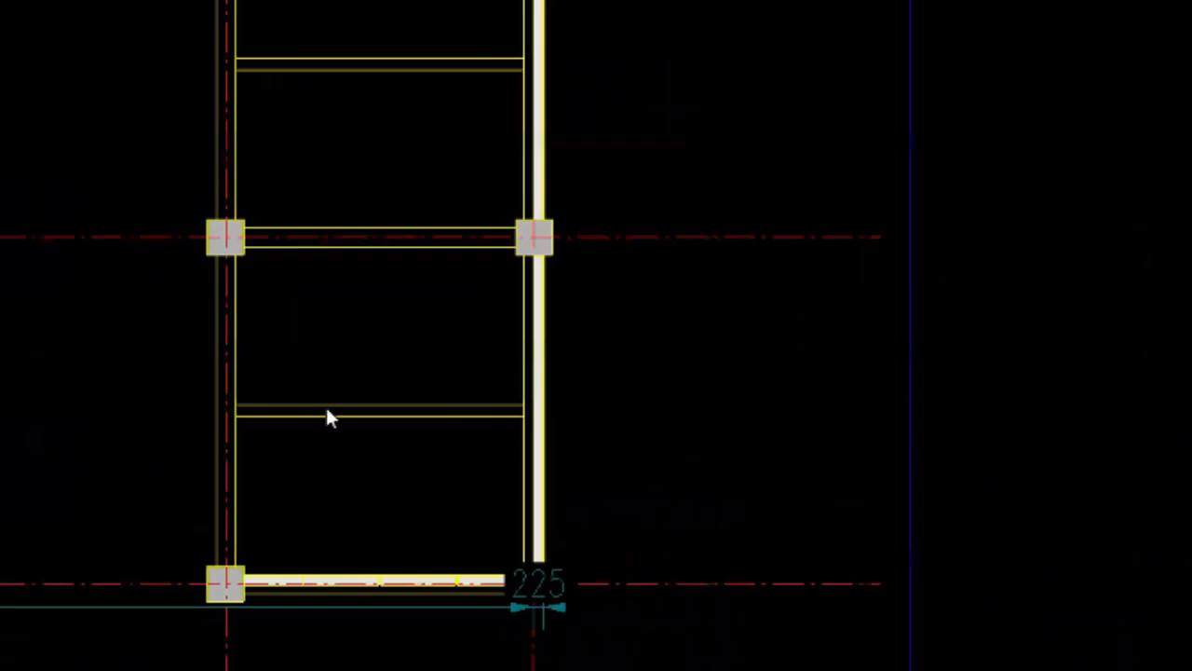
{"action": "right_click", "coordinate": [326, 407]}
{"action": "mouse_move", "coordinate": [577, 593]}
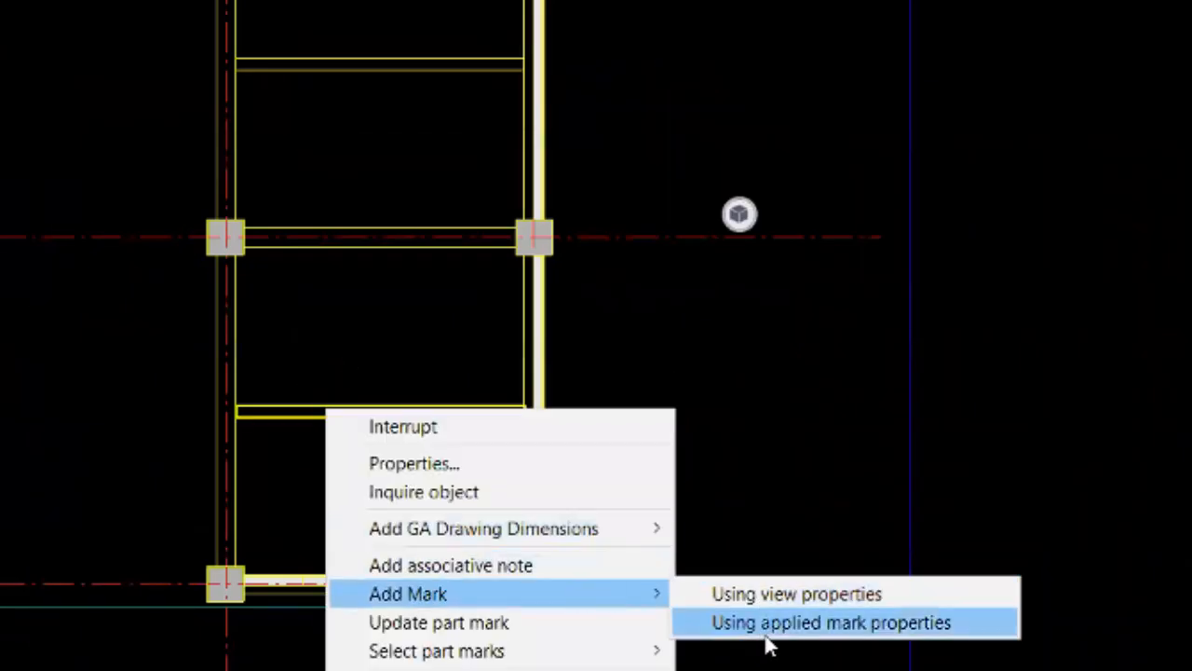
{"action": "left_click", "coordinate": [763, 626]}
{"action": "left_click", "coordinate": [707, 17]}
{"action": "left_click_drag", "start_coordinate": [359, 373], "coordinate": [392, 354]}
- Change the beam mark's frame type to no frame and apply the modification
{"action": "double_click", "coordinate": [400, 343]}
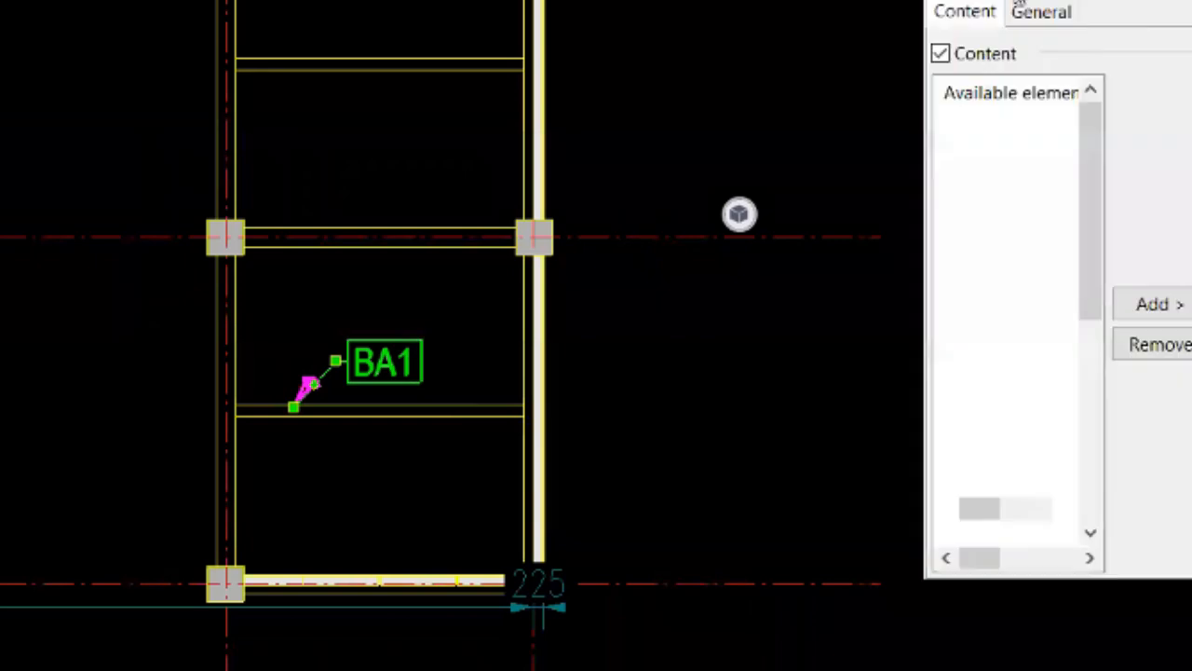
{"action": "left_click", "coordinate": [1063, 21]}
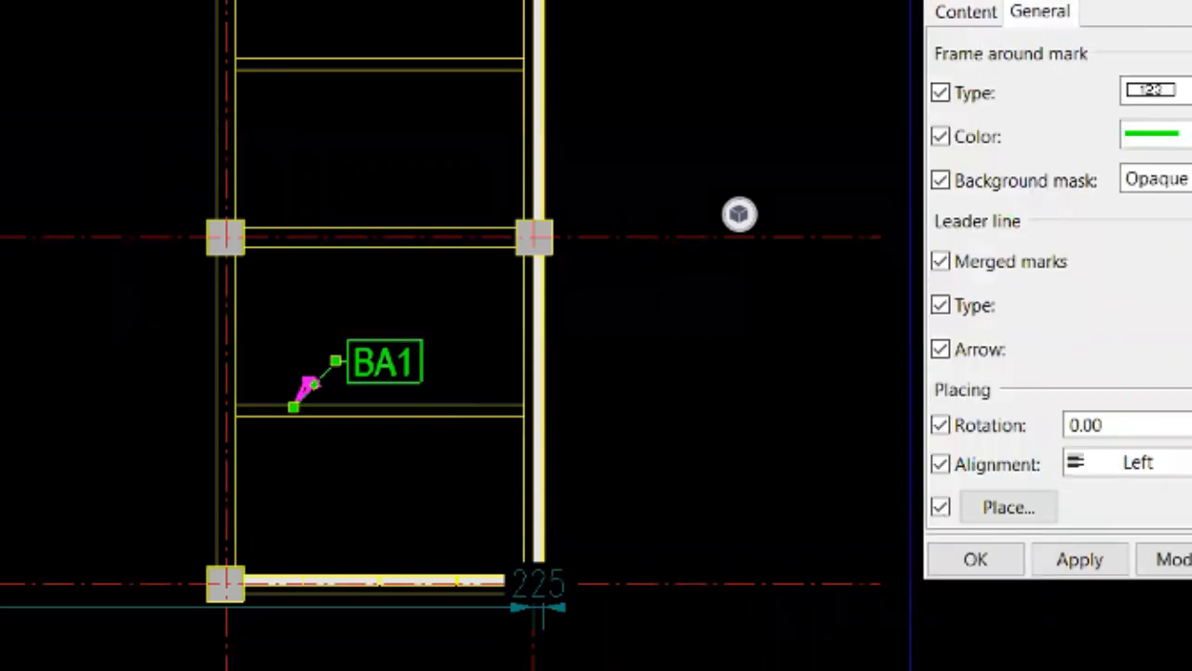
{"action": "left_click", "coordinate": [1155, 90]}
{"action": "left_click", "coordinate": [1146, 118]}
{"action": "left_click", "coordinate": [1172, 559]}
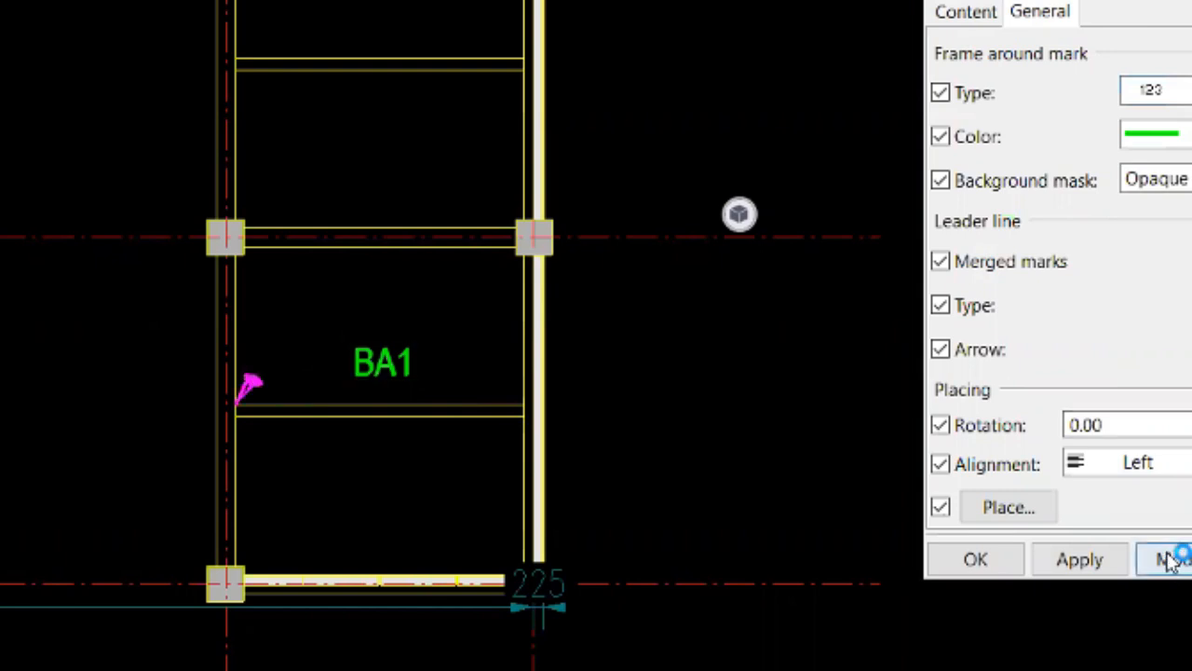
{"action": "scroll", "coordinate": [513, 454], "scroll_direction": "down", "scroll_amount": 5}
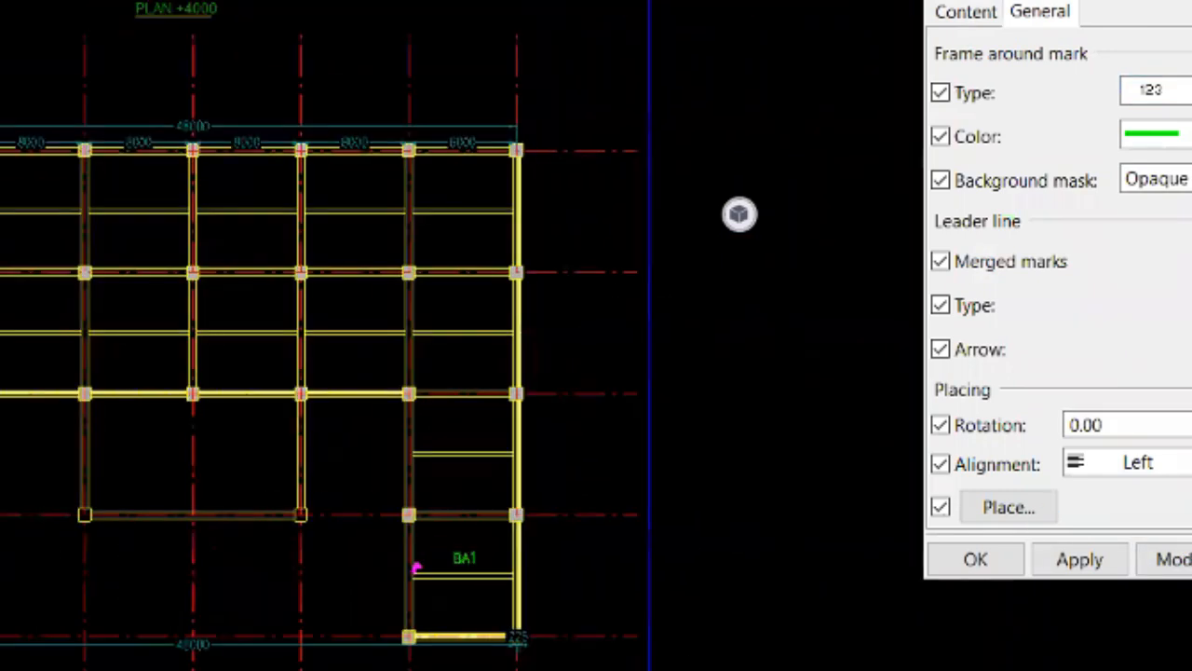
- Try to add marks using applied mark properties to all the parts in the plan's bay between grids 6 and 7
{"action": "left_click", "coordinate": [444, 142]}
{"action": "key", "text": "Escape"}
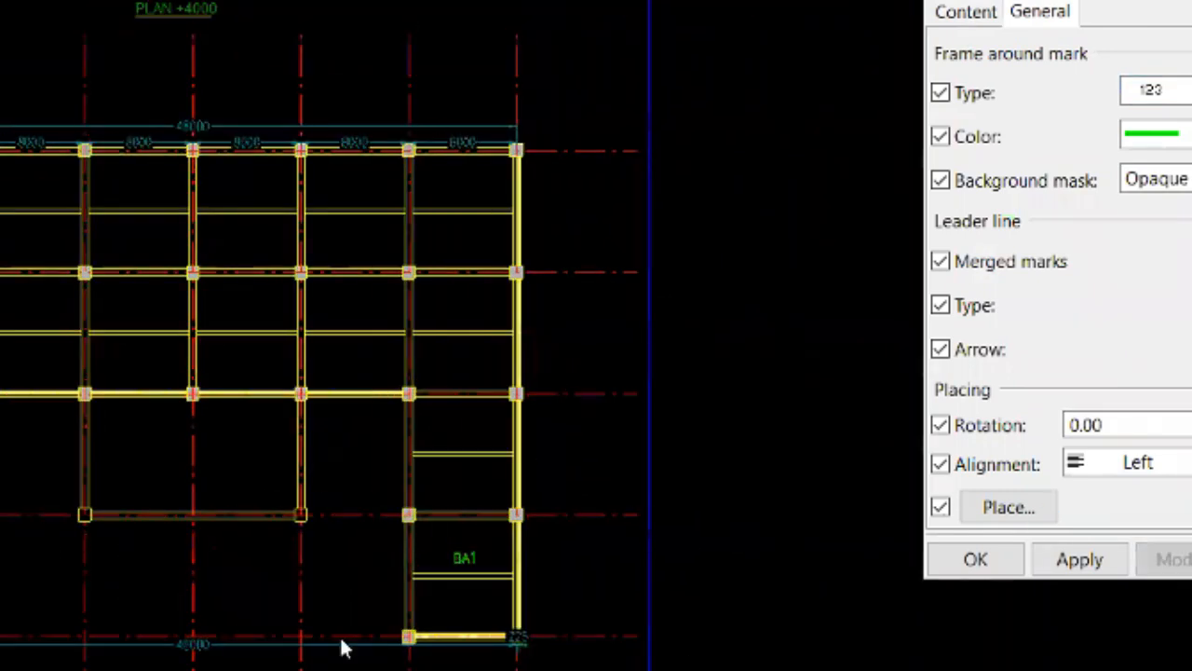
{"action": "left_click_drag", "start_coordinate": [478, 98], "coordinate": [442, 667]}
{"action": "left_click", "coordinate": [649, 504]}
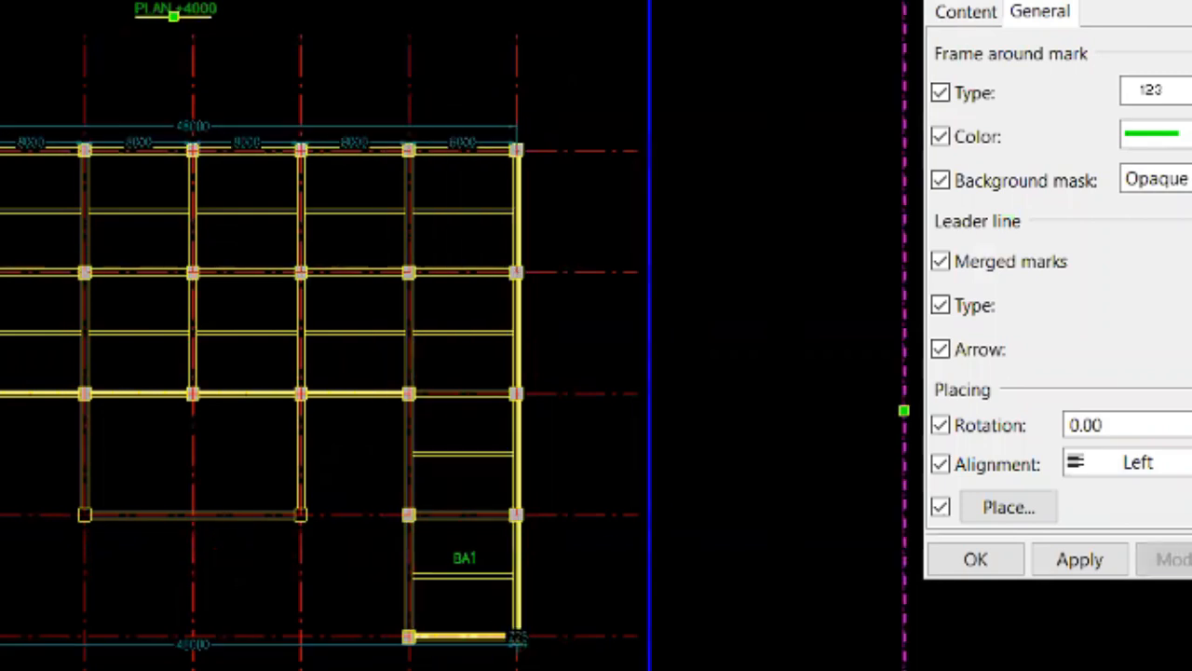
{"action": "left_click_drag", "start_coordinate": [443, 91], "coordinate": [452, 639]}
{"action": "right_click", "coordinate": [453, 637]}
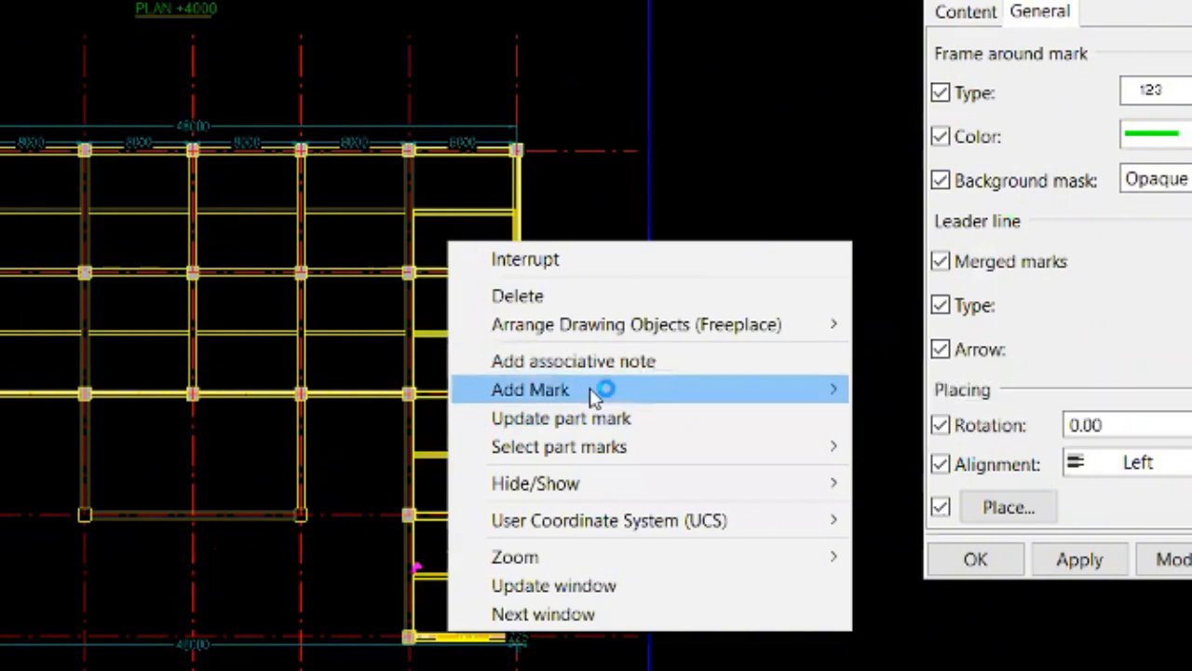
{"action": "mouse_move", "coordinate": [787, 402]}
{"action": "left_click", "coordinate": [878, 419]}
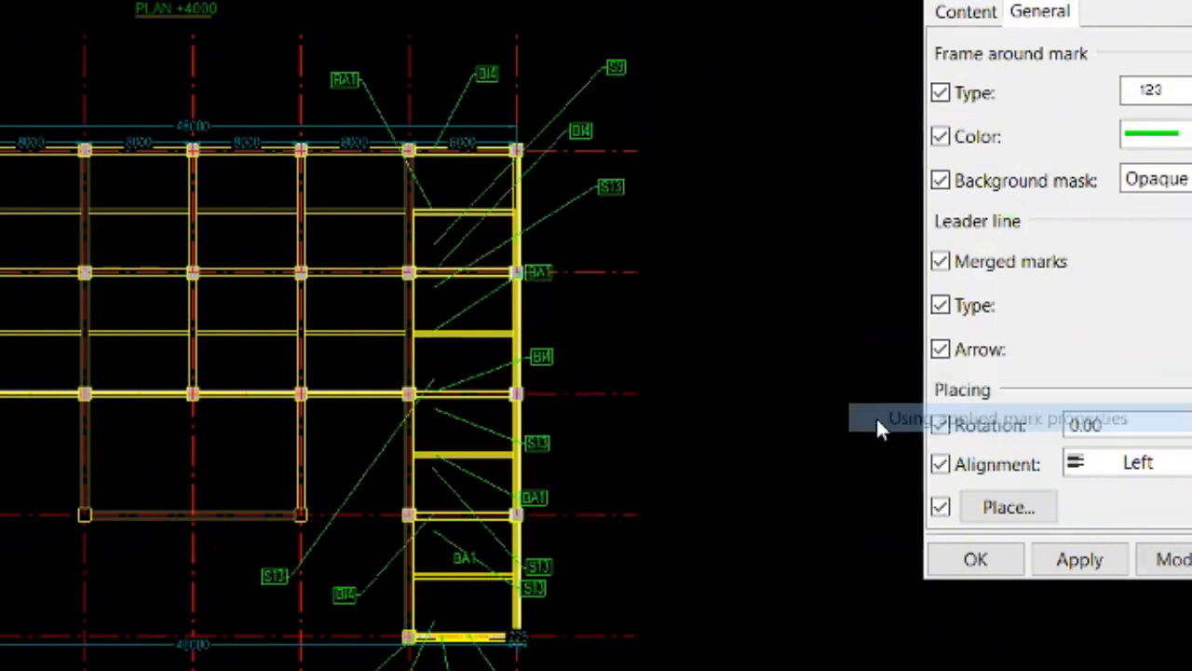
{"action": "scroll", "coordinate": [259, 100], "scroll_direction": "down", "scroll_amount": 1}
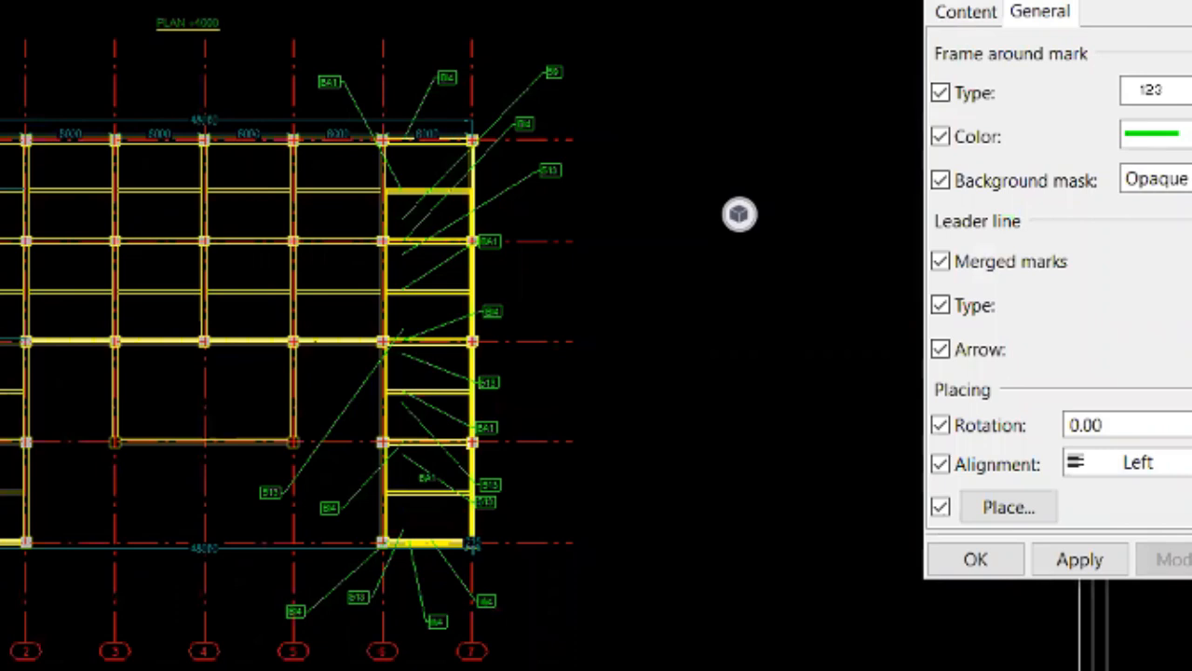
{"action": "key", "text": "Escape"}
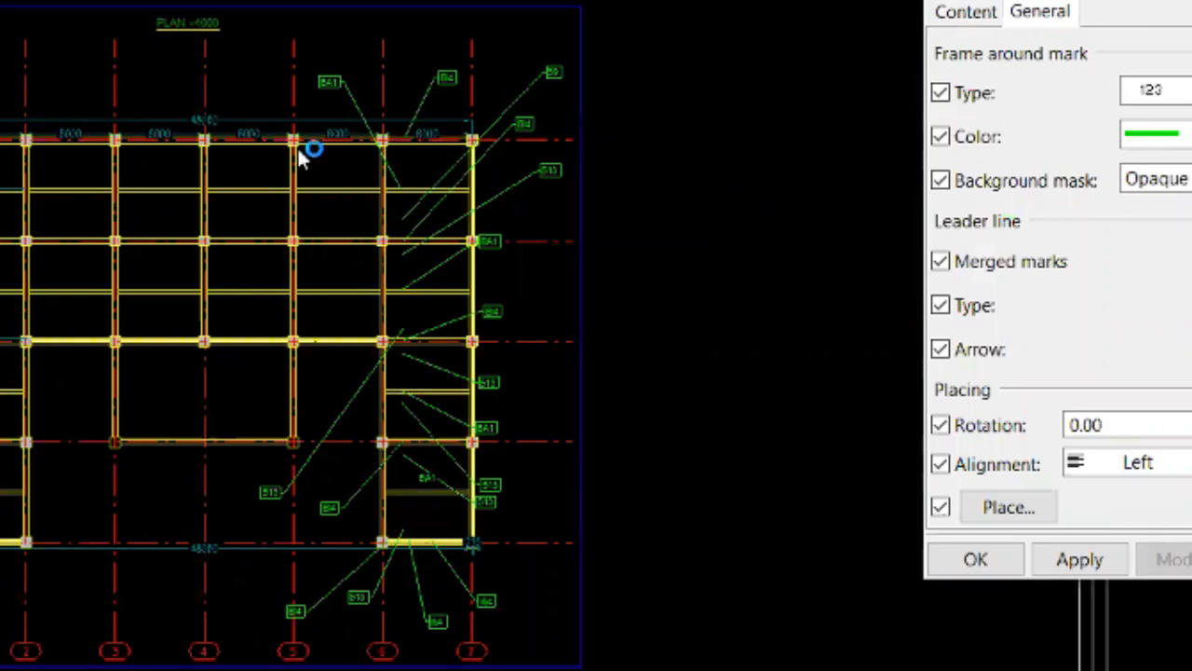
- Try to change the newly added marks around the bay between grids 6 and 7 to no frame
{"action": "left_click_drag", "start_coordinate": [652, 654], "coordinate": [256, 2]}
{"action": "left_click", "coordinate": [1172, 560]}
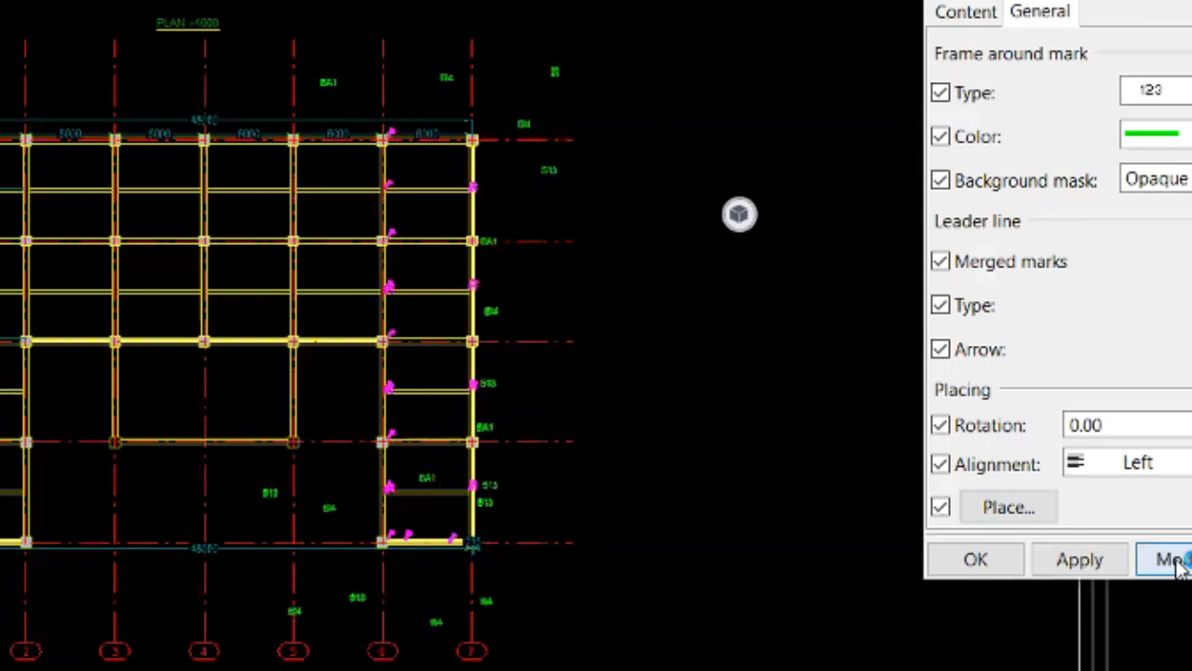
{"action": "scroll", "coordinate": [607, 610], "scroll_direction": "up", "scroll_amount": 3}
{"action": "scroll", "coordinate": [380, 642], "scroll_direction": "down", "scroll_amount": 3}
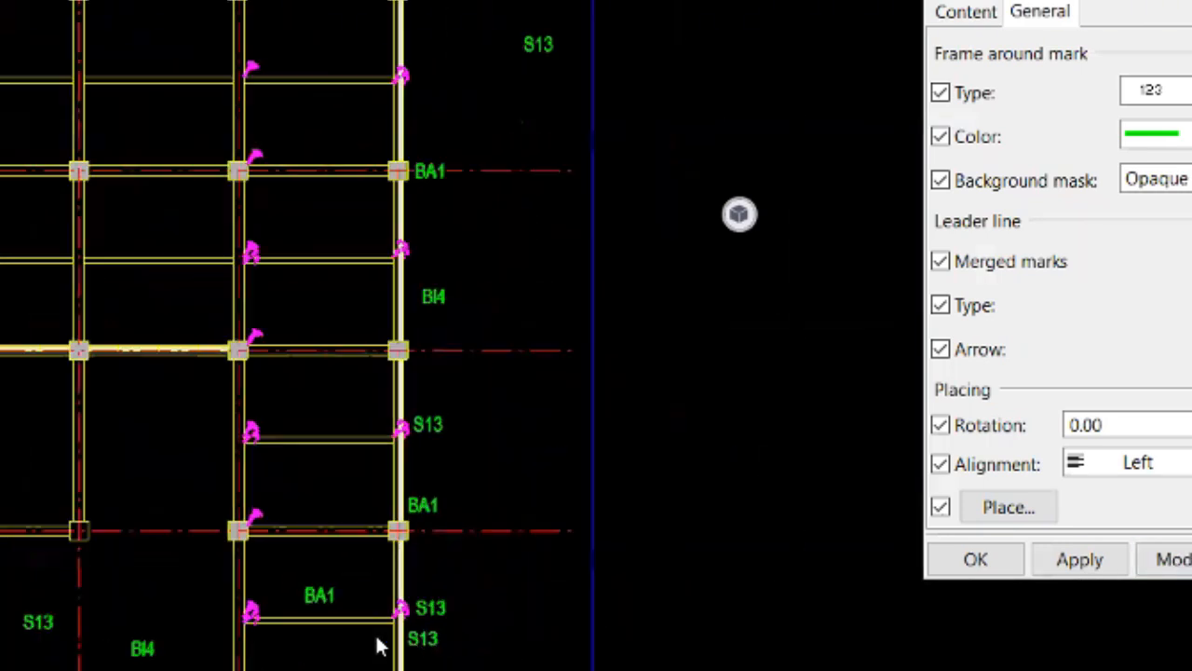
{"action": "middle_click_drag", "start_coordinate": [463, 650], "coordinate": [538, 539]}
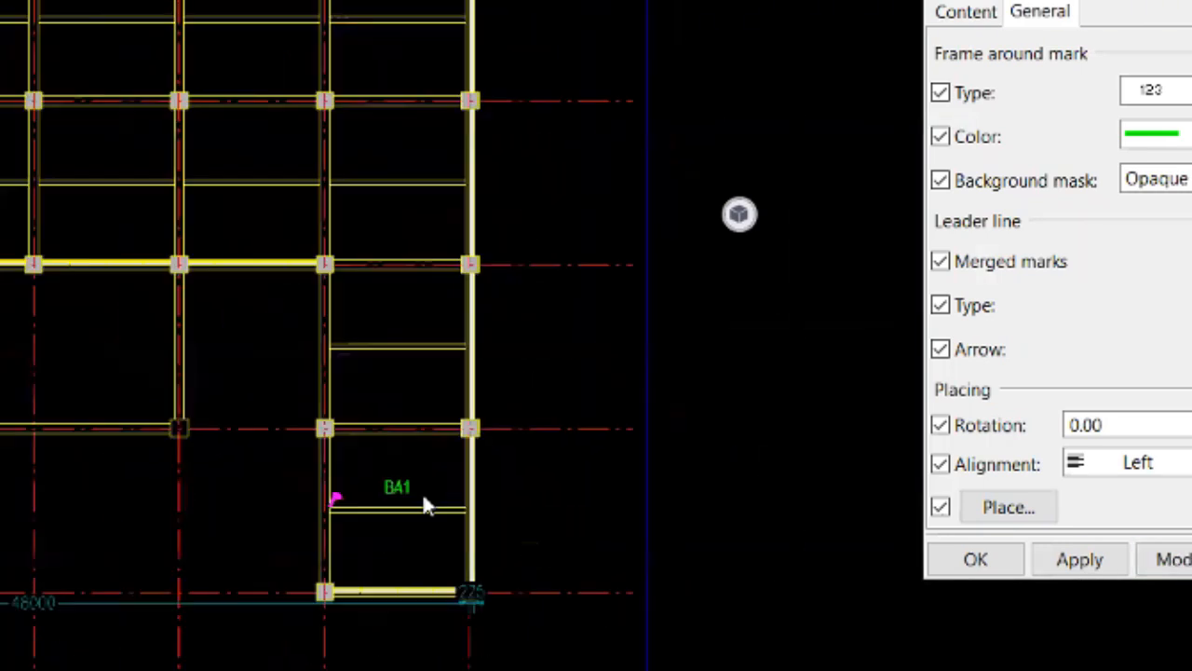
{"action": "scroll", "coordinate": [422, 493], "scroll_direction": "up", "scroll_amount": 2}
{"action": "left_click_drag", "start_coordinate": [445, 416], "coordinate": [383, 127]}
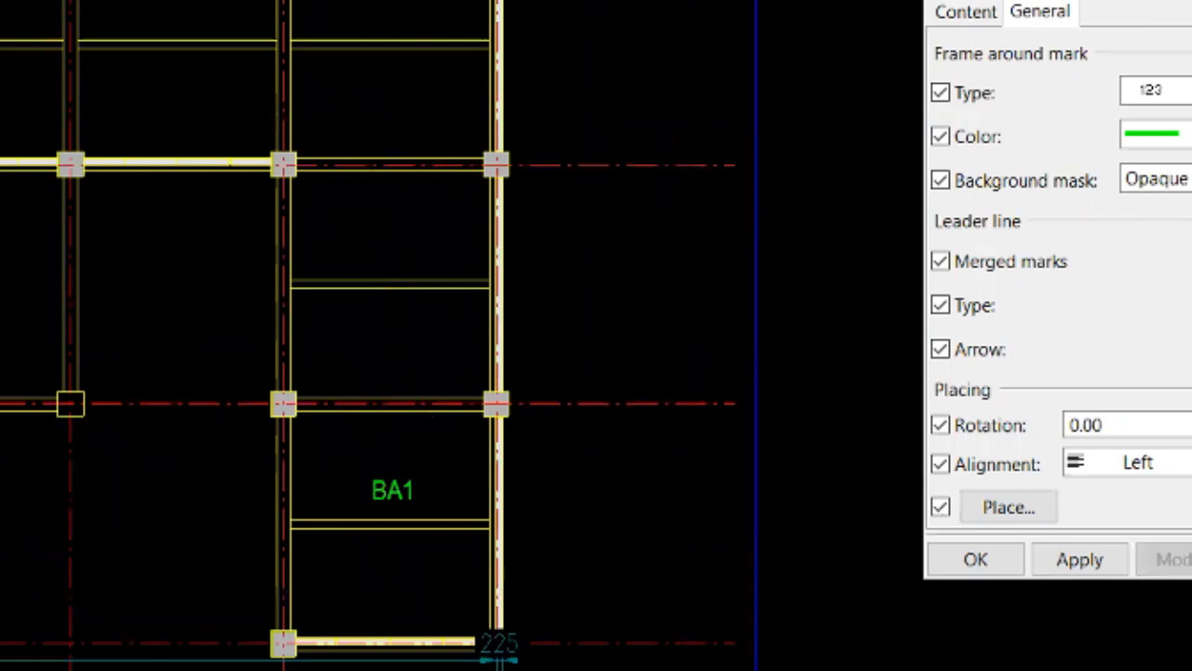
{"action": "right_click", "coordinate": [403, 406]}
{"action": "key", "text": "Escape"}
{"action": "left_click_drag", "start_coordinate": [382, 446], "coordinate": [338, 117]}
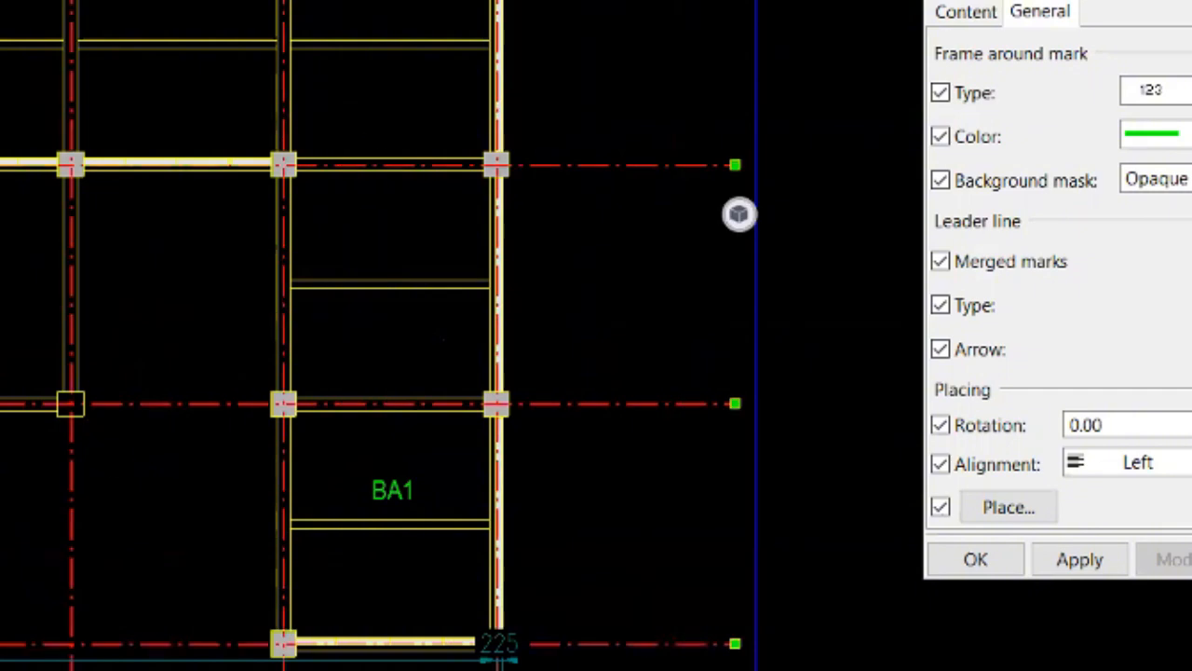
{"action": "left_click", "coordinate": [392, 556]}
- Try to add marks again to the crossing beams above the BA1 beam using applied mark properties
{"action": "middle_click_drag", "start_coordinate": [443, 596], "coordinate": [452, 670]}
{"action": "mouse_move", "coordinate": [430, 590]}
{"action": "left_mouse_down"}
{"action": "mouse_move", "coordinate": [395, 436]}
{"action": "mouse_move", "coordinate": [395, 313]}
{"action": "mouse_move", "coordinate": [399, 323]}
{"action": "left_mouse_up"}
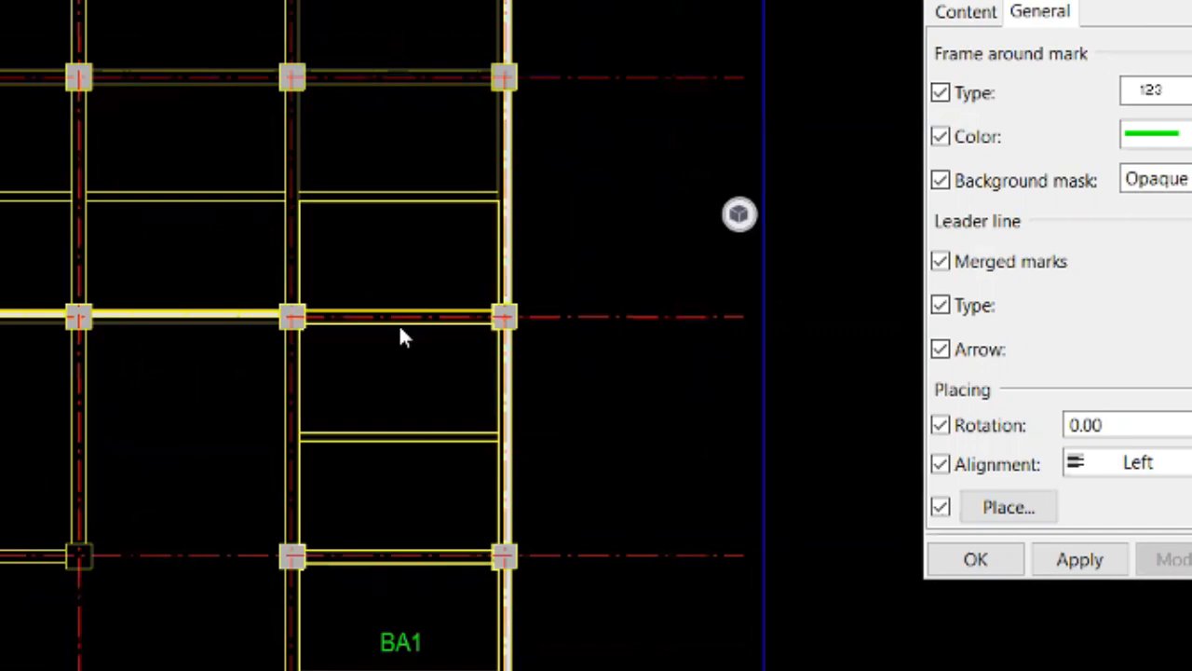
{"action": "right_click", "coordinate": [398, 323]}
{"action": "mouse_move", "coordinate": [559, 484]}
{"action": "left_click", "coordinate": [887, 522]}
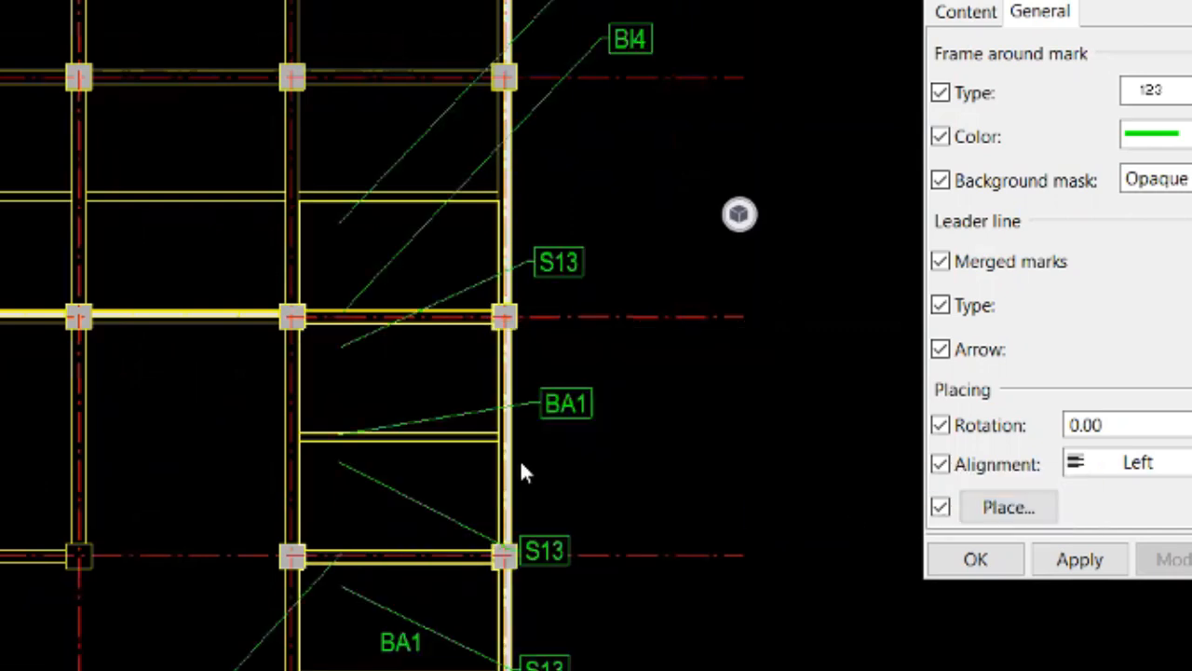
- Try to remove the frame from the lowest S13 mark and move it farther outside the plan
{"action": "scroll", "coordinate": [479, 532], "scroll_direction": "down", "scroll_amount": 2}
{"action": "left_click", "coordinate": [485, 661]}
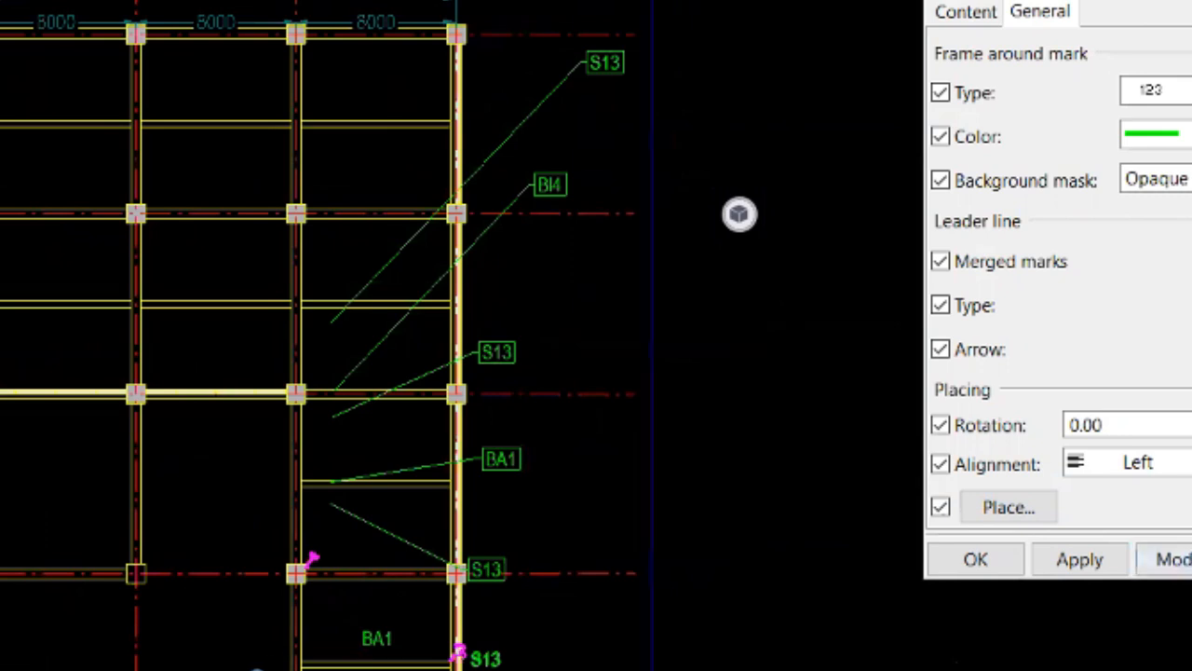
{"action": "left_click_drag", "start_coordinate": [485, 659], "coordinate": [551, 658]}
{"action": "scroll", "coordinate": [390, 624], "scroll_direction": "up", "scroll_amount": 2}
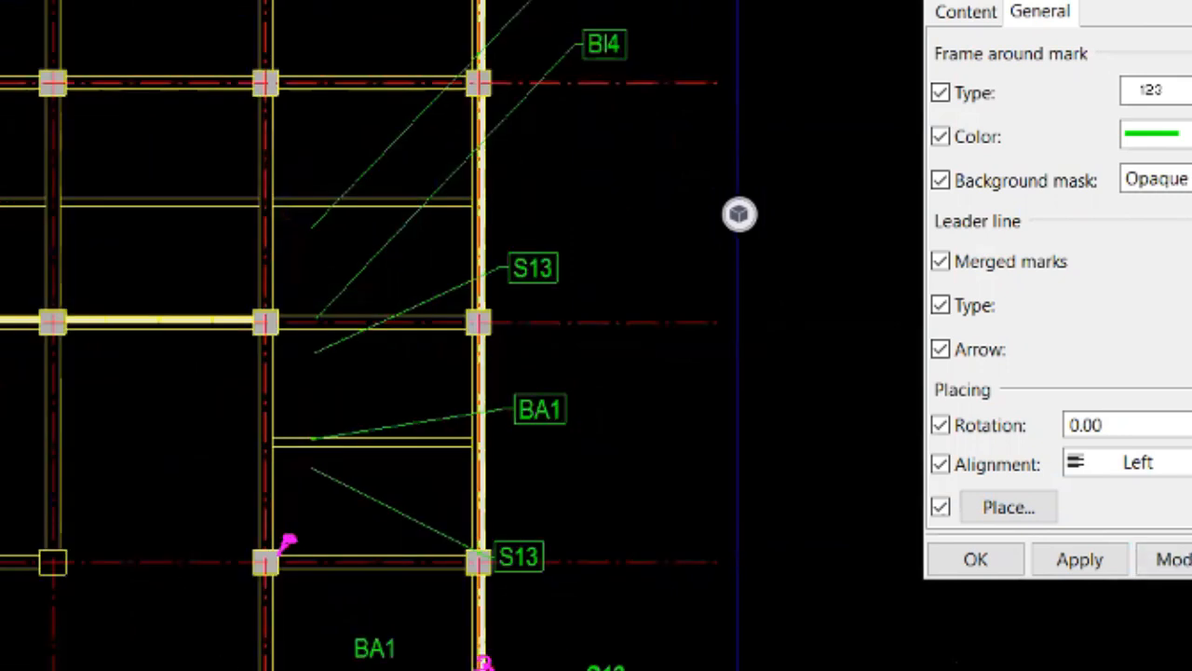
{"action": "left_click_drag", "start_coordinate": [376, 506], "coordinate": [410, 667]}
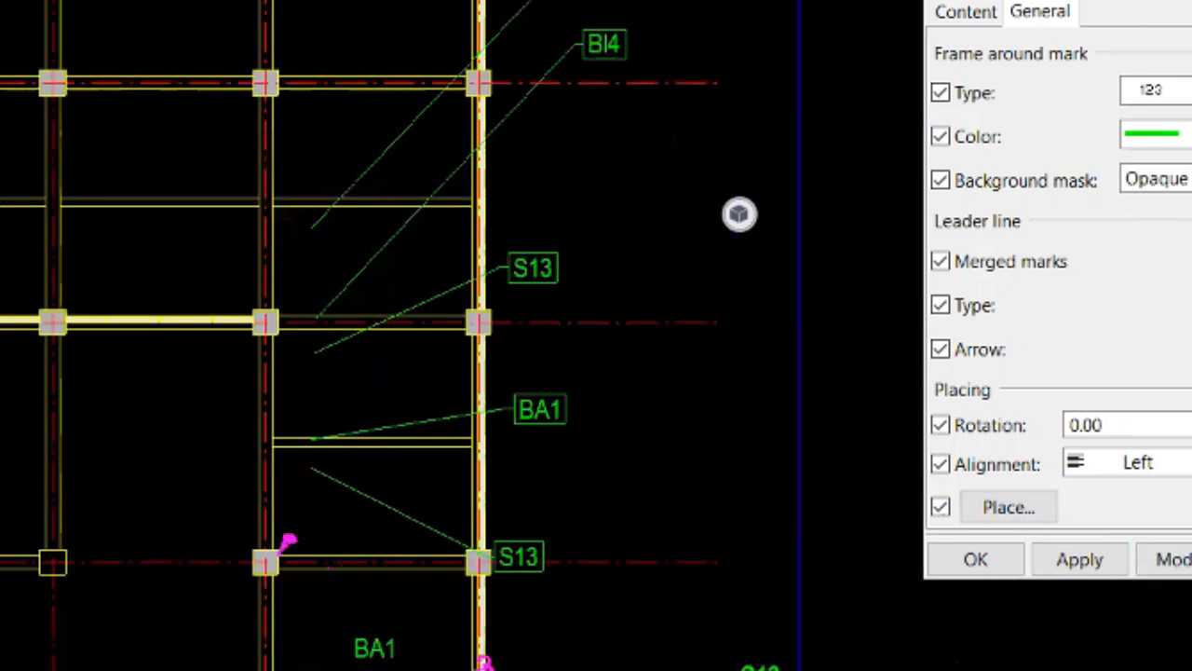
- Undo the S13 mark changes and the marks added to the bay between grids 6 and 7
{"action": "key", "text": "ctrl+z"}
{"action": "key", "text": "ctrl+z"}
{"action": "key", "text": "ctrl+z"}
{"action": "key", "text": "ctrl+z"}
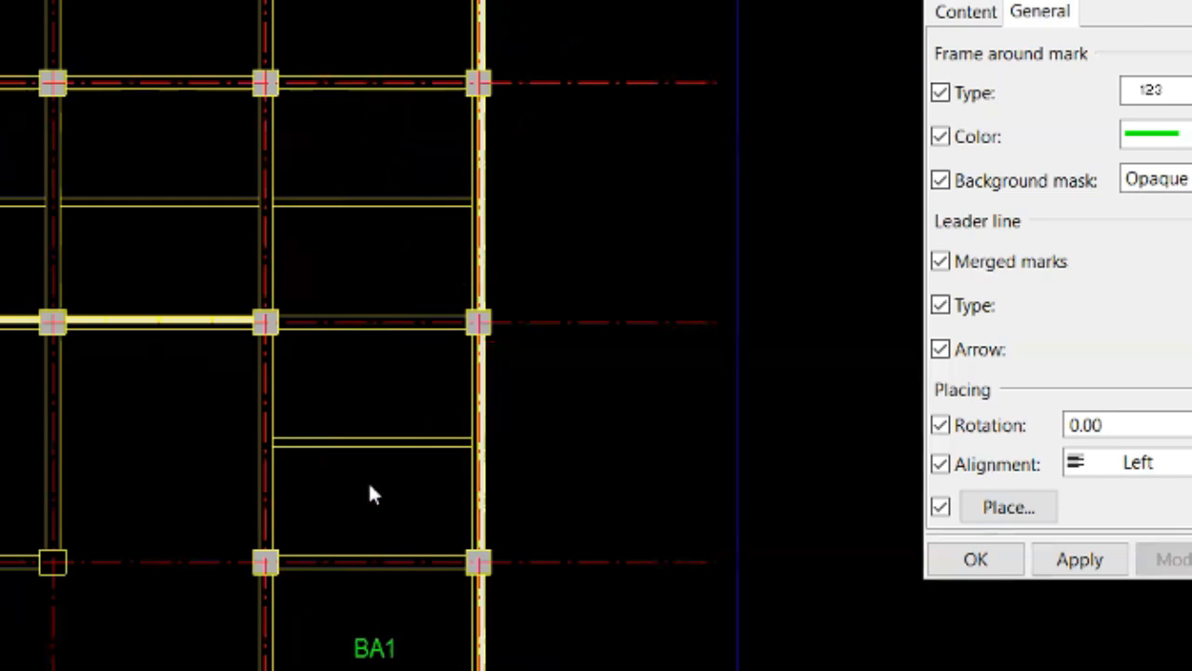
- In the plan view's part mark properties, replace the assembly position and profile elements with Name
{"action": "scroll", "coordinate": [368, 482], "scroll_direction": "up", "scroll_amount": 2}
{"action": "scroll", "coordinate": [397, 435], "scroll_direction": "down", "scroll_amount": 8}
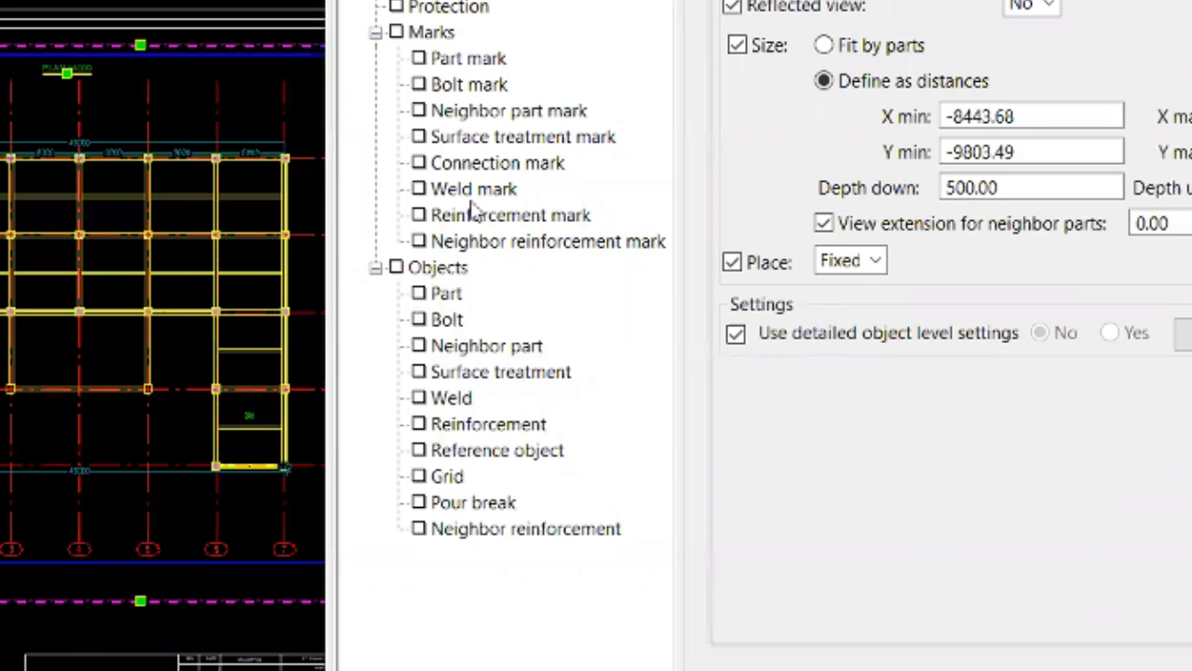
{"action": "left_click", "coordinate": [470, 59]}
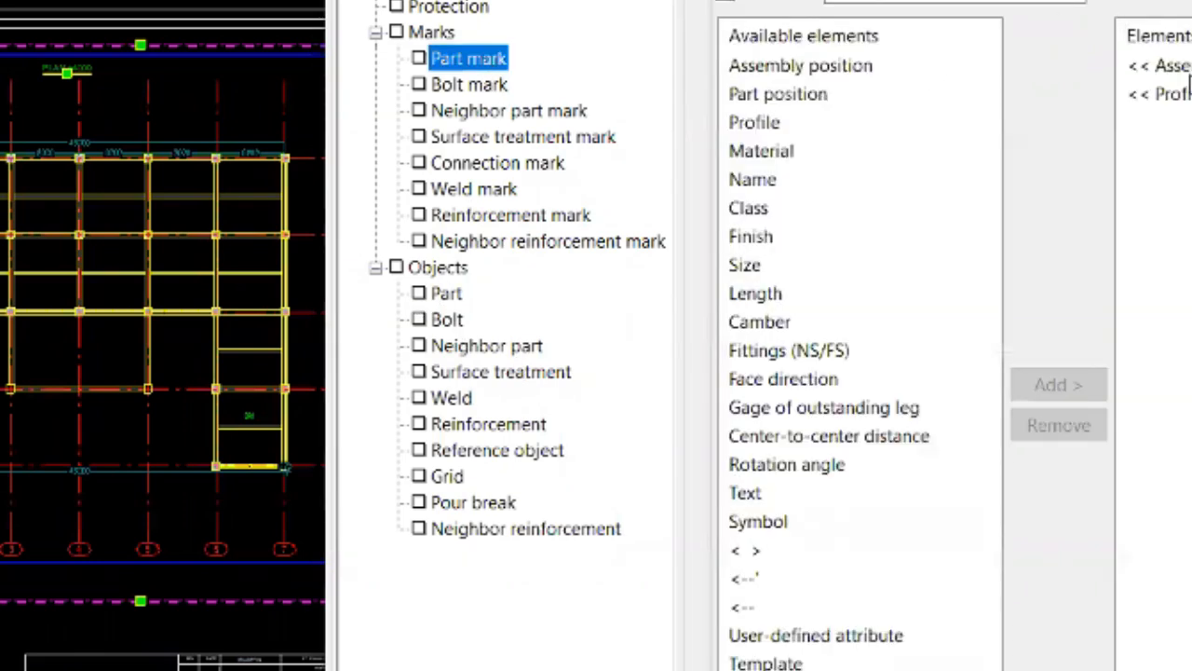
{"action": "left_click", "coordinate": [1175, 93]}
{"action": "left_click", "coordinate": [1059, 425]}
{"action": "left_click", "coordinate": [1057, 434]}
{"action": "left_click", "coordinate": [763, 181]}
{"action": "left_click", "coordinate": [1051, 385]}
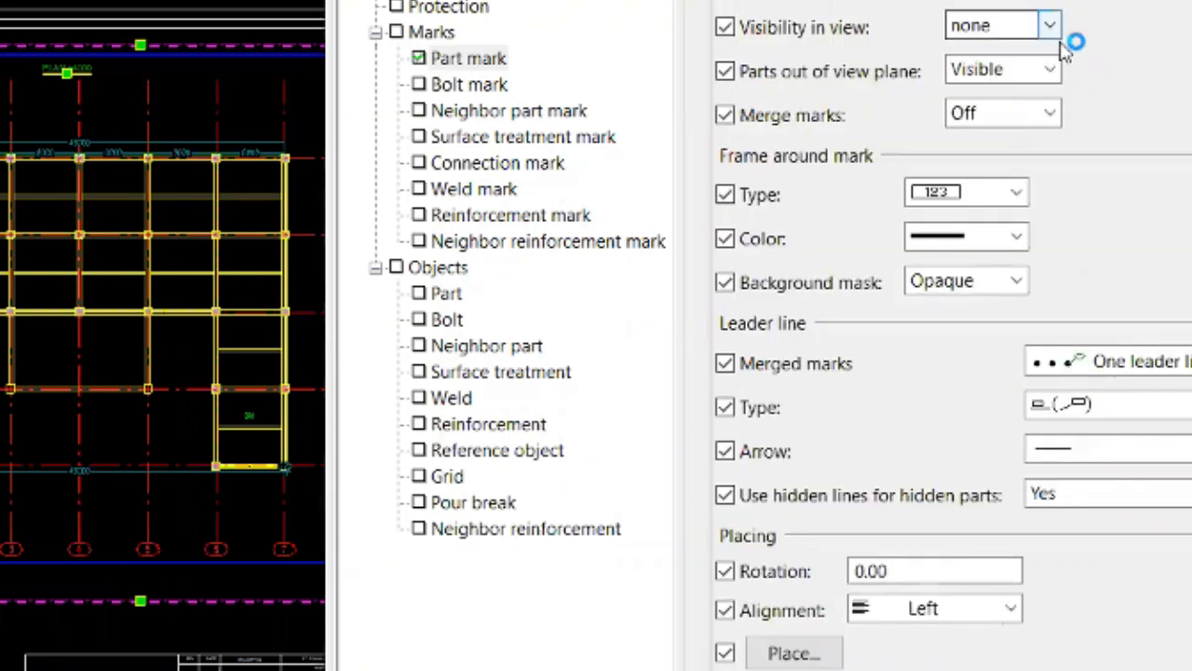
- Set the part marks' visibility in view to distributed and apply it to the plan view
{"action": "left_click", "coordinate": [1049, 25]}
{"action": "left_click", "coordinate": [1001, 56]}
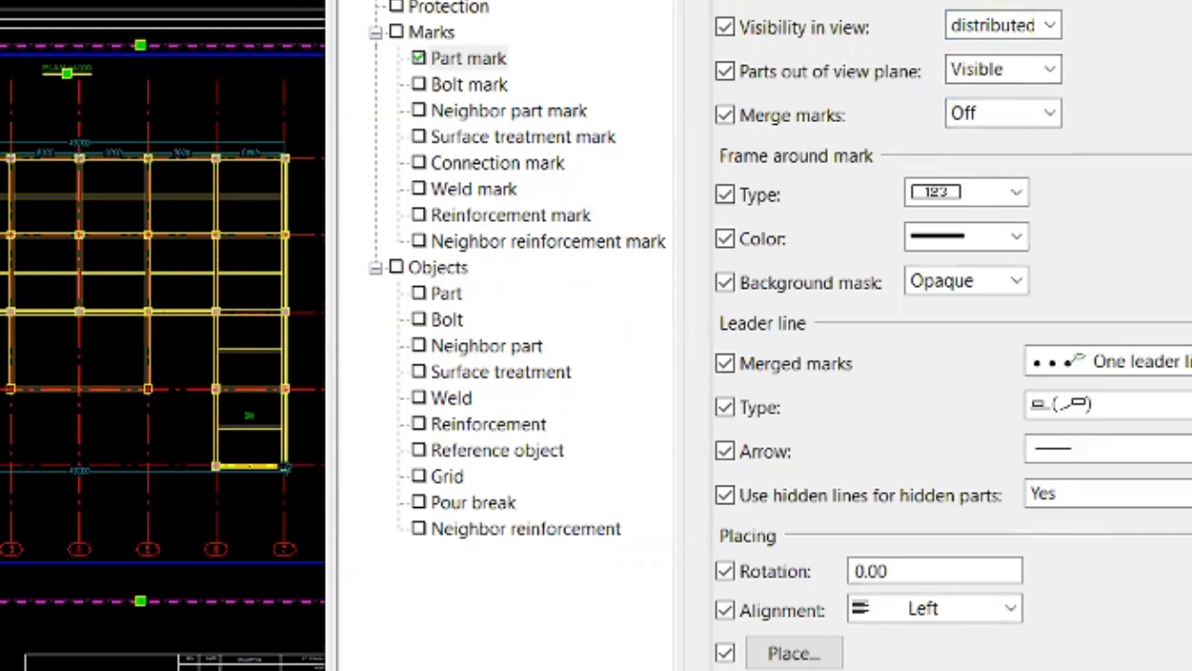
{"action": "scroll", "coordinate": [30, 290], "scroll_direction": "down", "scroll_amount": 3}
{"action": "scroll", "coordinate": [36, 355], "scroll_direction": "up", "scroll_amount": 5}
{"action": "scroll", "coordinate": [3, 288], "scroll_direction": "down", "scroll_amount": 3}
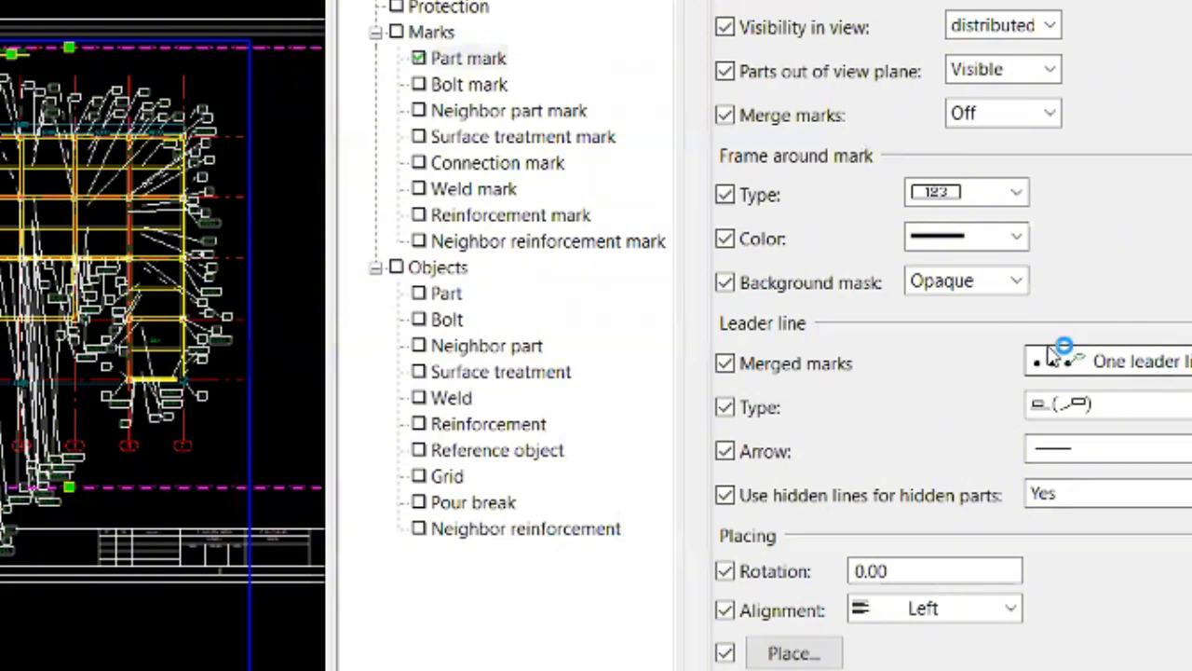
- Try the along-part leader line type, and settle on the type that places part marks inside the parts without leader lines
{"action": "left_click", "coordinate": [1129, 401]}
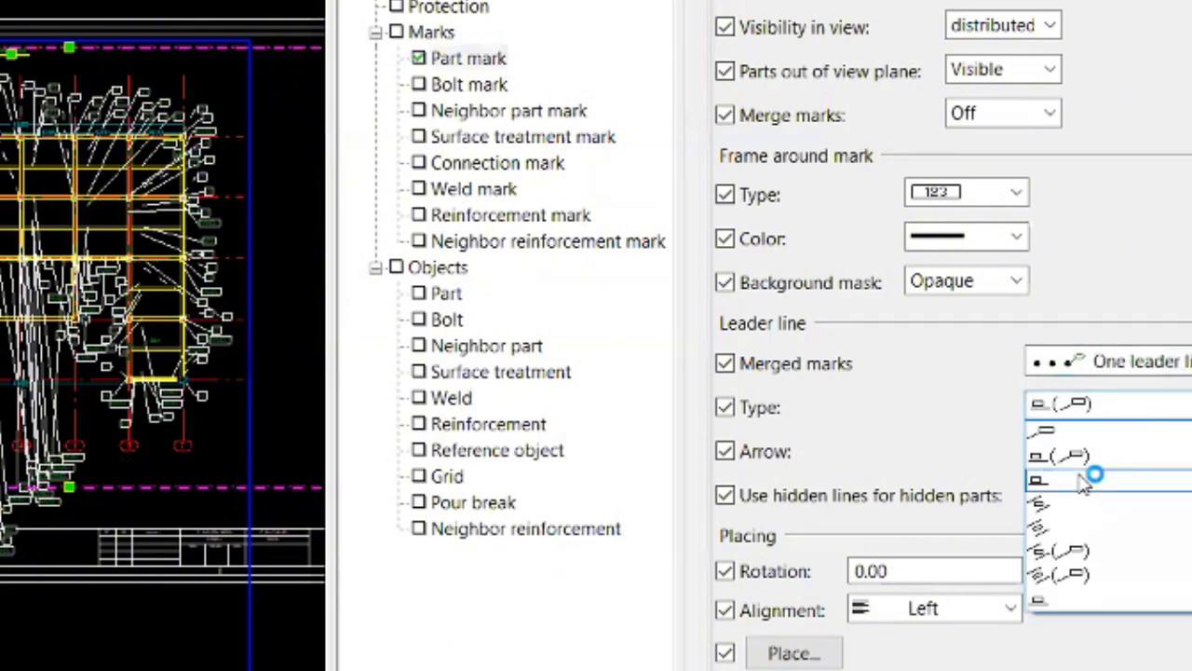
{"action": "left_click", "coordinate": [1045, 630]}
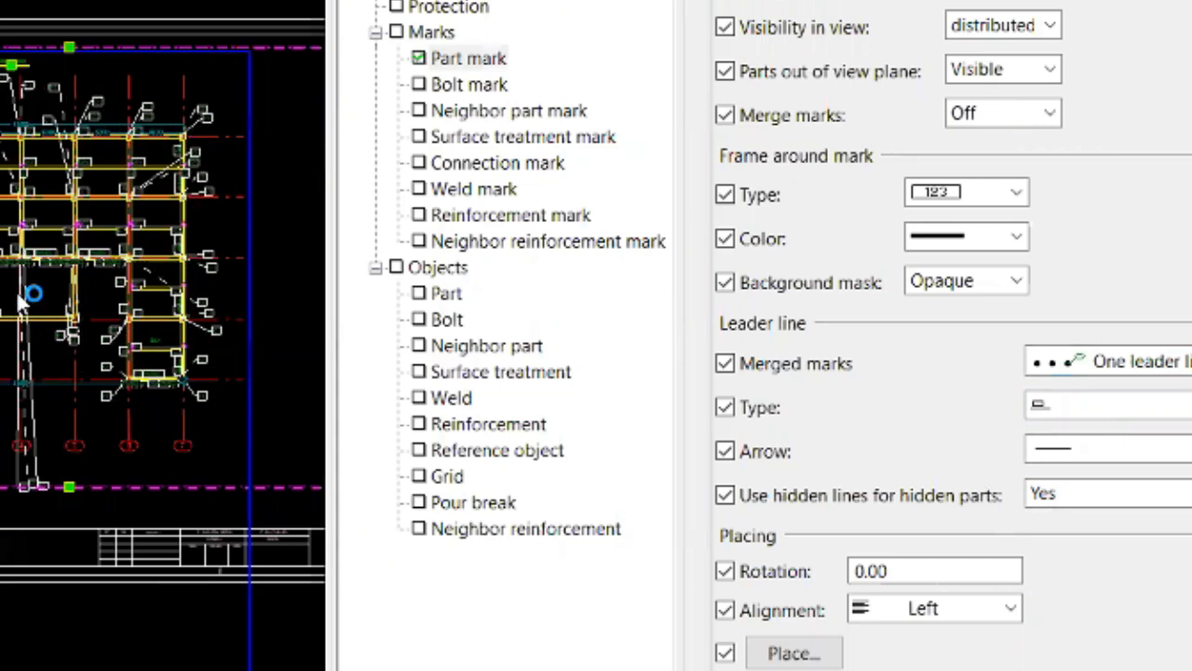
{"action": "scroll", "coordinate": [28, 425], "scroll_direction": "up", "scroll_amount": 2}
{"action": "left_click", "coordinate": [1101, 408]}
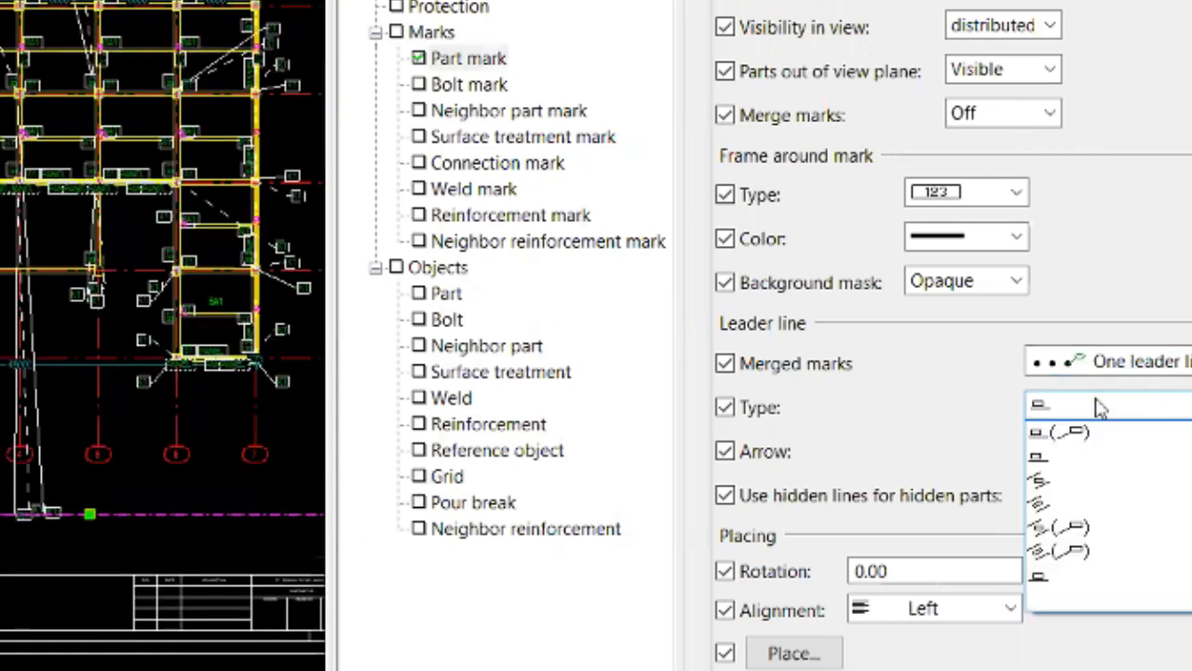
{"action": "left_click", "coordinate": [1039, 478]}
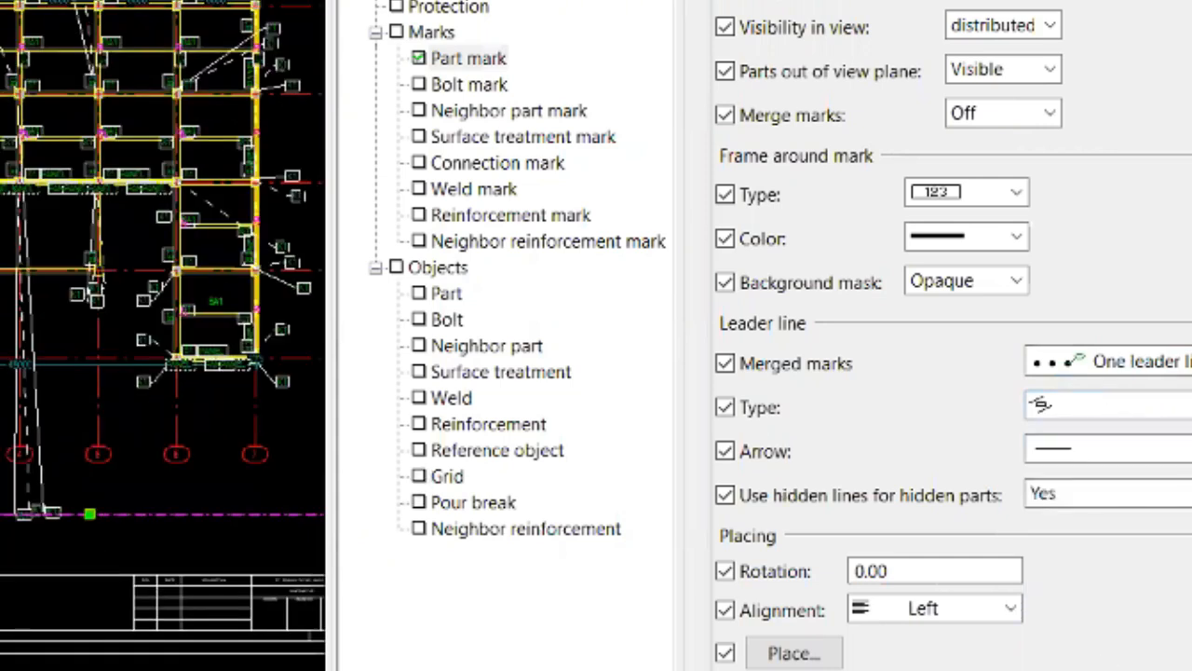
{"action": "scroll", "coordinate": [141, 191], "scroll_direction": "up", "scroll_amount": 5}
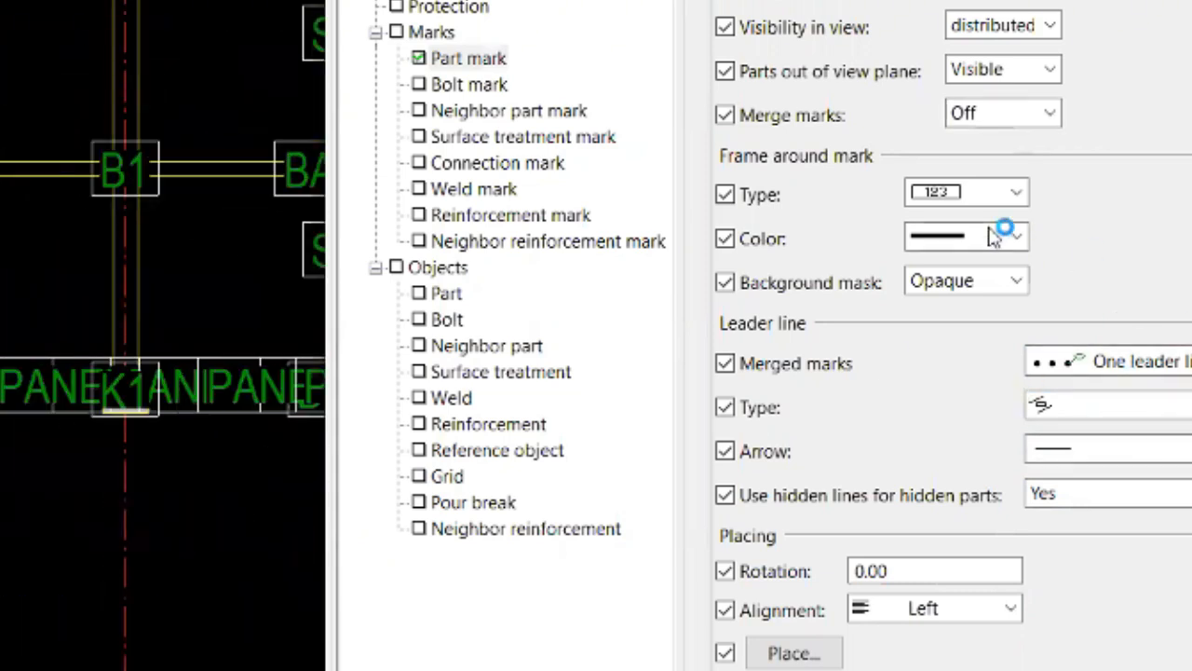
- Set the part marks' frame type to no frame and apply it to the plan view
{"action": "left_click", "coordinate": [987, 193]}
{"action": "left_click", "coordinate": [979, 220]}
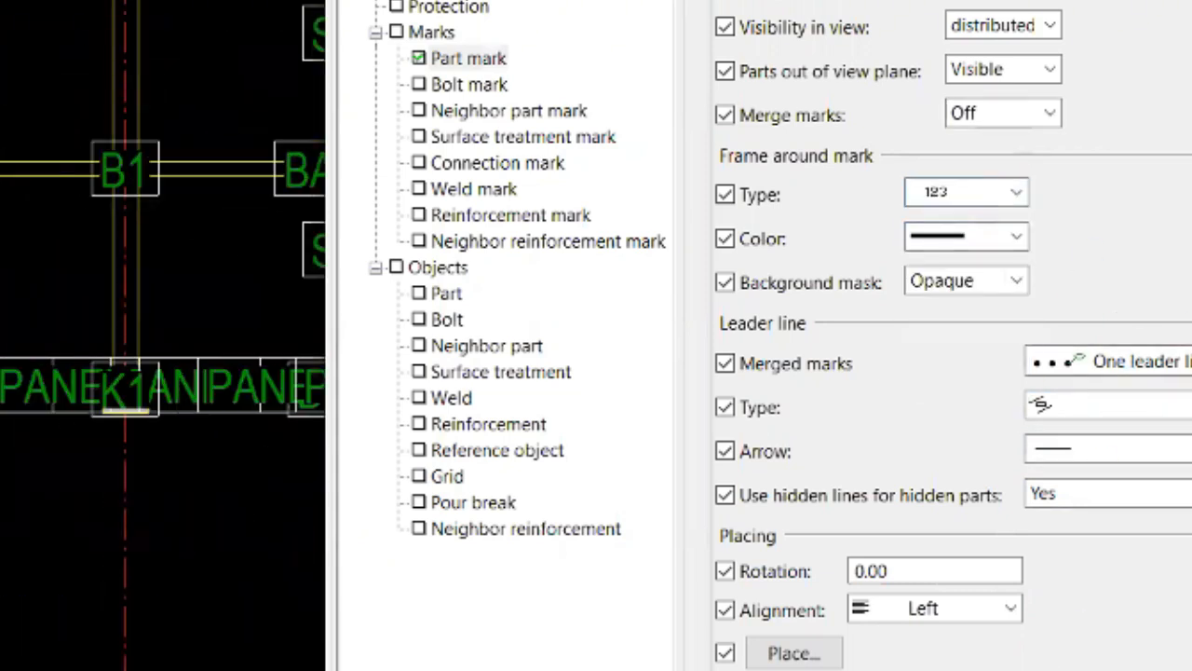
{"action": "scroll", "coordinate": [121, 322], "scroll_direction": "down", "scroll_amount": 4}
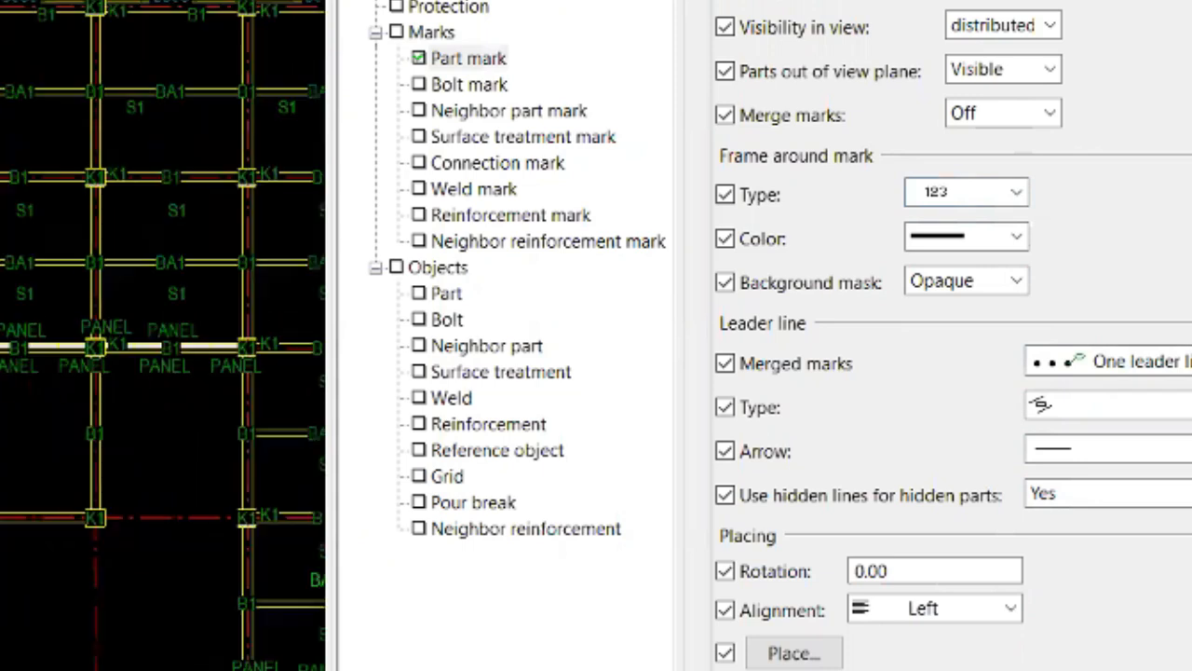
- Examine the part marks on the columns and panels along the plan's outer grid line 7
{"action": "scroll", "coordinate": [279, 280], "scroll_direction": "up", "scroll_amount": 1}
{"action": "scroll", "coordinate": [121, 333], "scroll_direction": "up", "scroll_amount": 4}
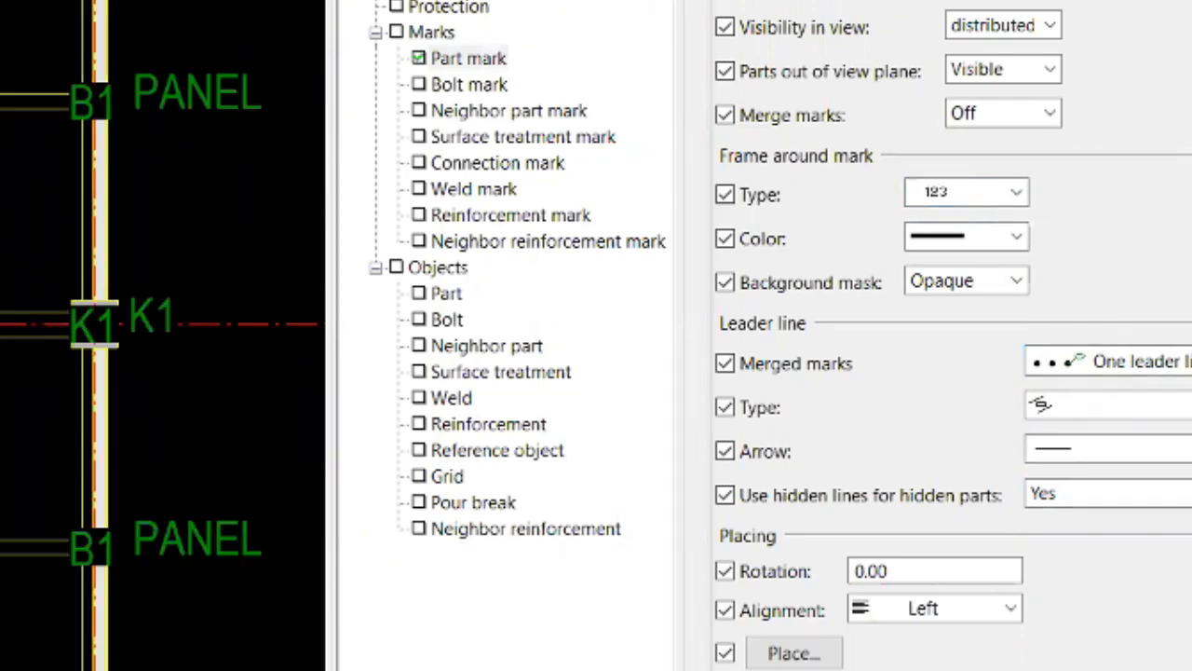
{"action": "scroll", "coordinate": [121, 333], "scroll_direction": "down", "scroll_amount": 1}
{"action": "scroll", "coordinate": [140, 335], "scroll_direction": "up", "scroll_amount": 4}
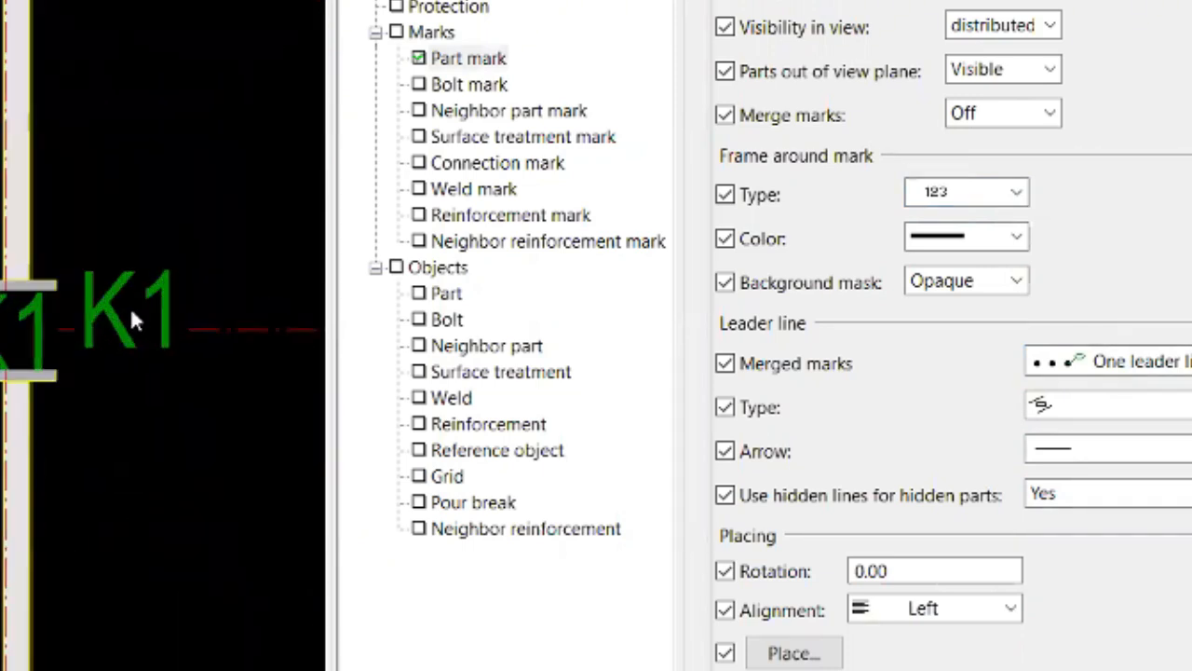
{"action": "left_click", "coordinate": [128, 282]}
{"action": "scroll", "coordinate": [197, 308], "scroll_direction": "down", "scroll_amount": 1}
{"action": "scroll", "coordinate": [252, 307], "scroll_direction": "up", "scroll_amount": 1}
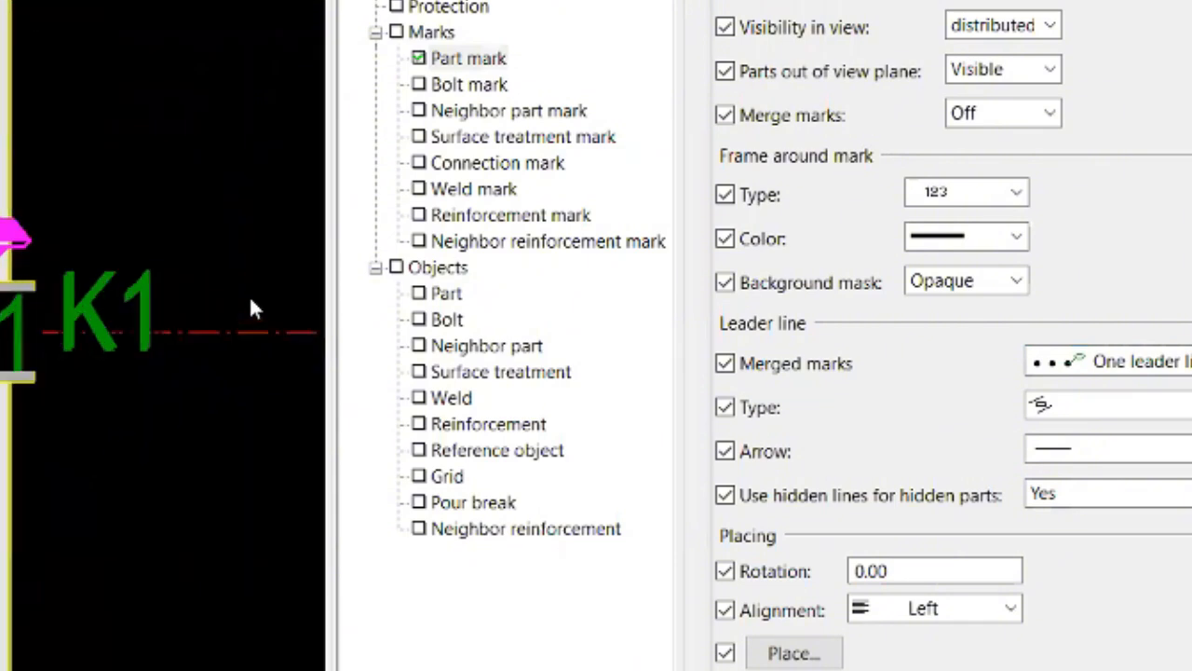
{"action": "scroll", "coordinate": [134, 246], "scroll_direction": "down", "scroll_amount": 3}
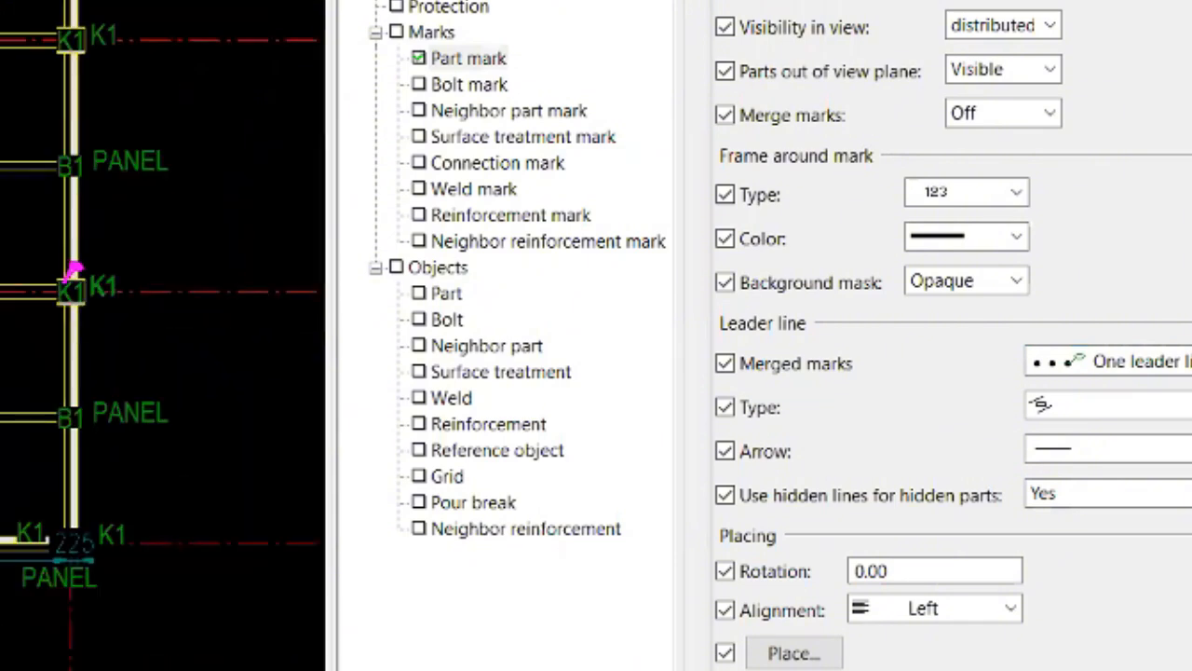
- Examine the columns and beams in the 3D model against the part marks along the plan's outer grid line 7
{"action": "left_click_drag", "start_coordinate": [708, 2], "coordinate": [578, 74]}
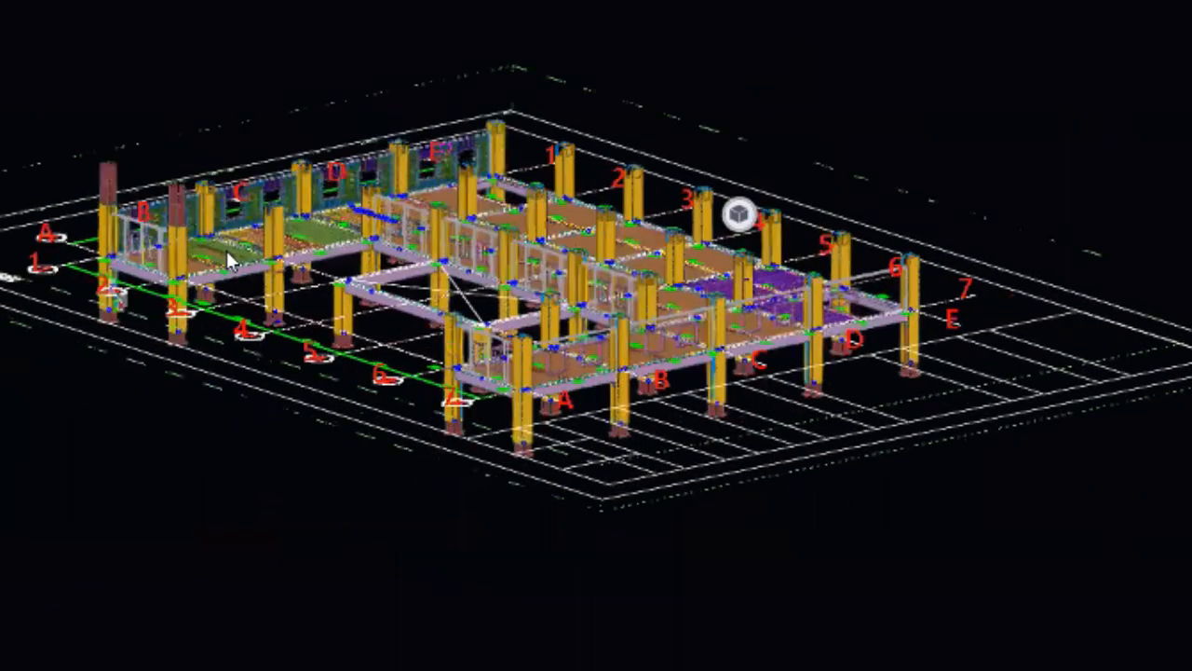
{"action": "scroll", "coordinate": [230, 260], "scroll_direction": "up", "scroll_amount": 5}
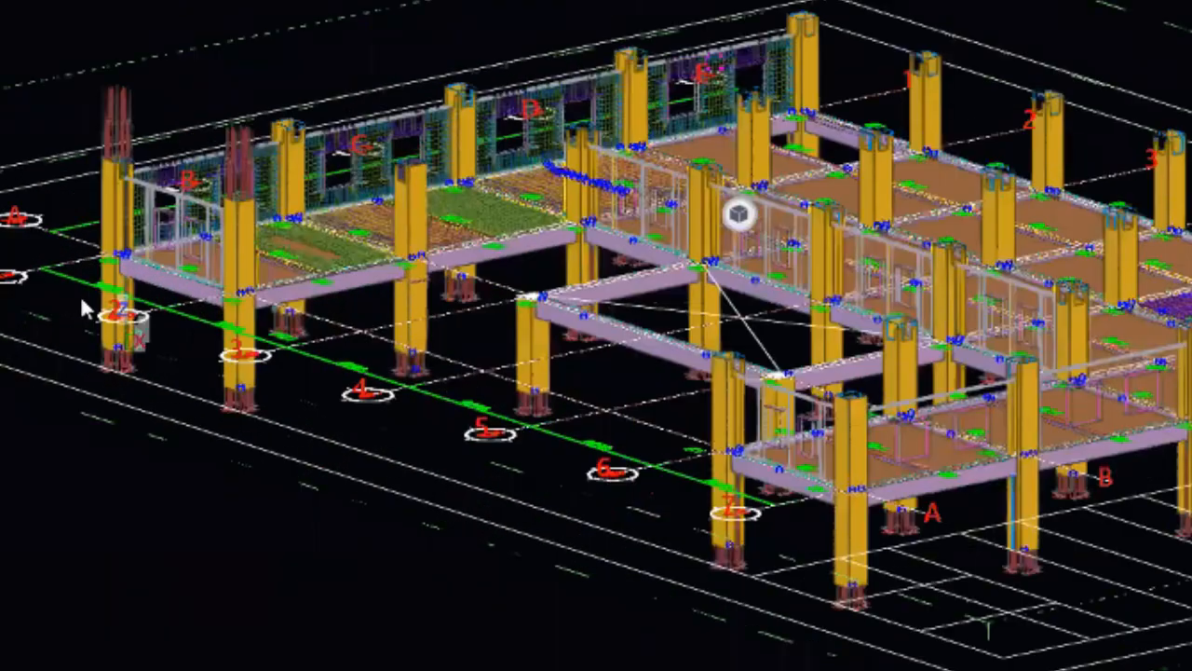
{"action": "scroll", "coordinate": [192, 266], "scroll_direction": "up", "scroll_amount": 3}
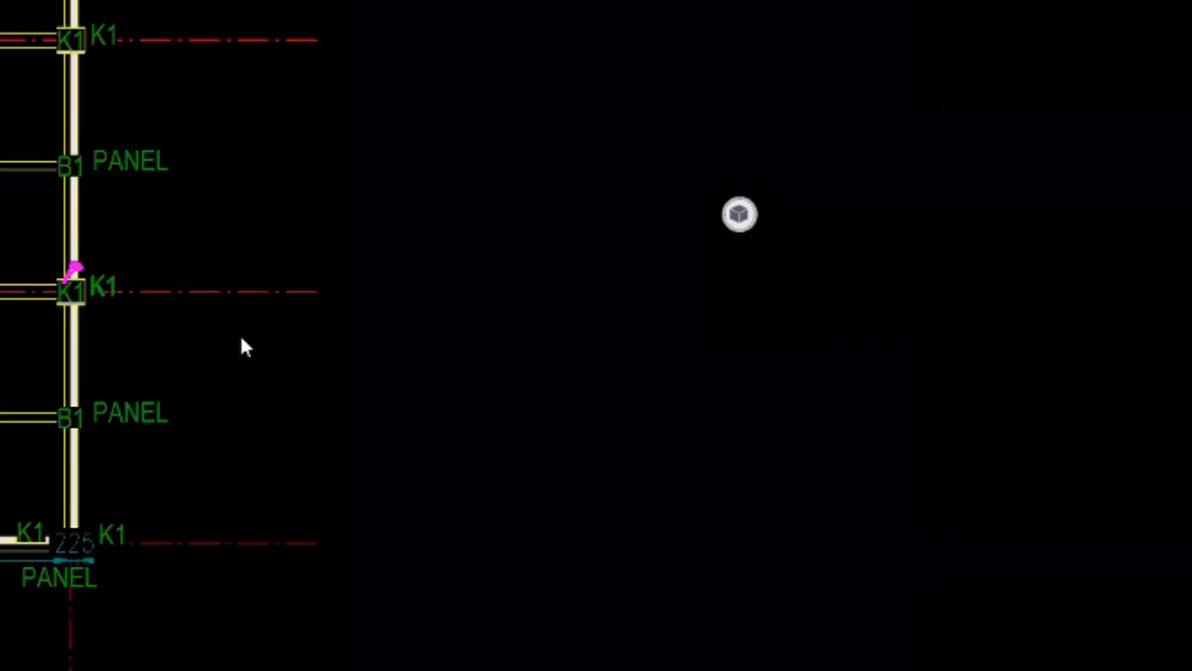
{"action": "scroll", "coordinate": [239, 337], "scroll_direction": "down", "scroll_amount": 1}
{"action": "middle_click_drag", "start_coordinate": [227, 407], "coordinate": [615, 503]}
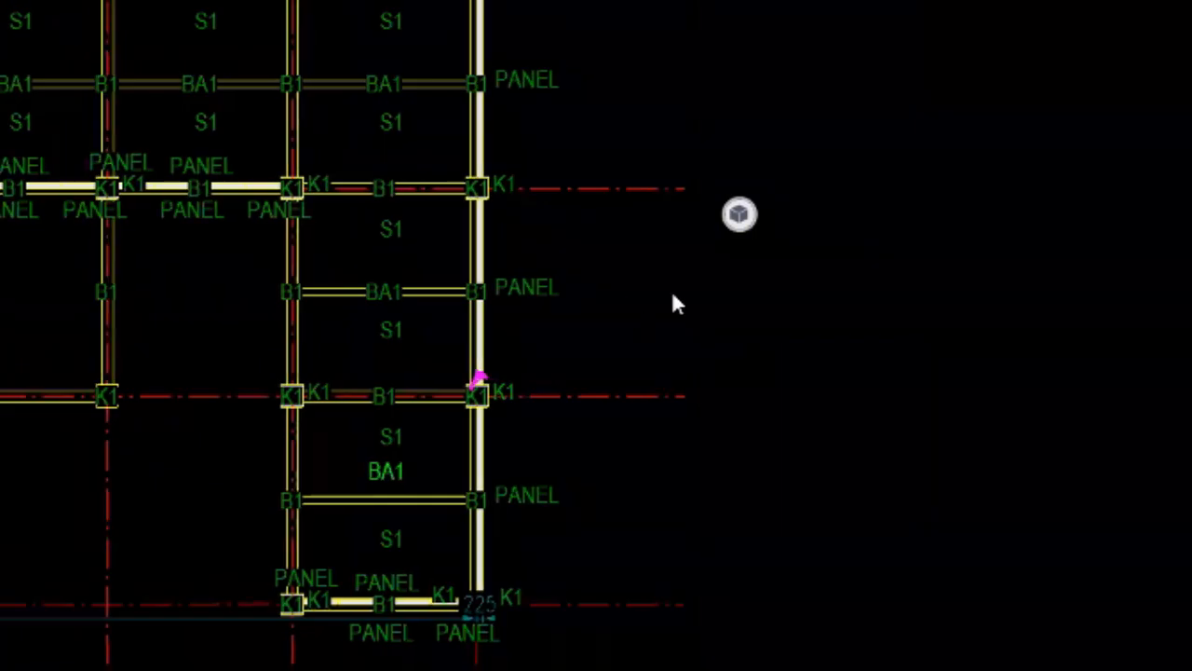
{"action": "left_click", "coordinate": [684, 298]}
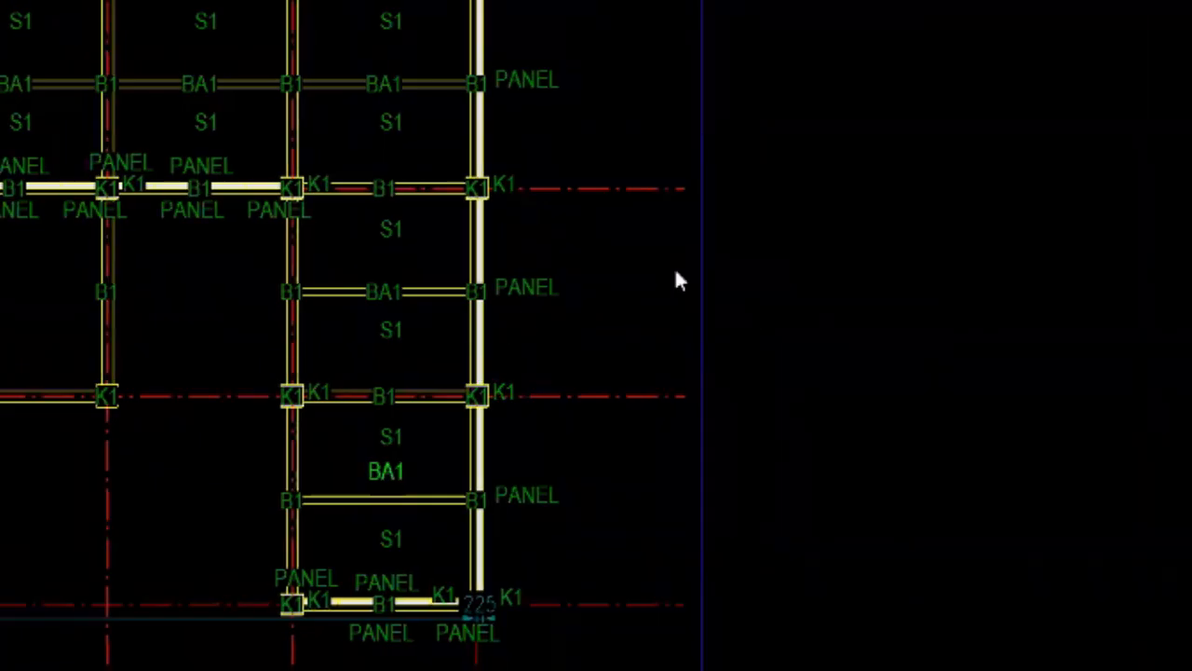
{"action": "double_click", "coordinate": [675, 268]}
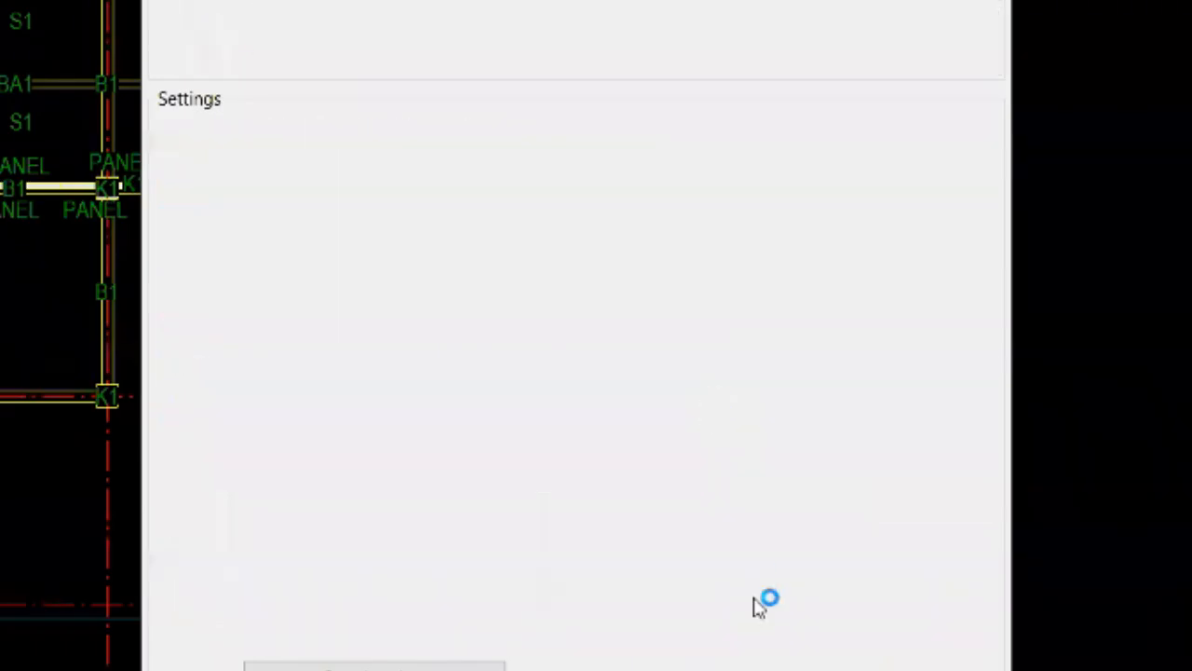
{"action": "scroll", "coordinate": [763, 521], "scroll_direction": "down", "scroll_amount": 3}
{"action": "left_click", "coordinate": [621, 48]}
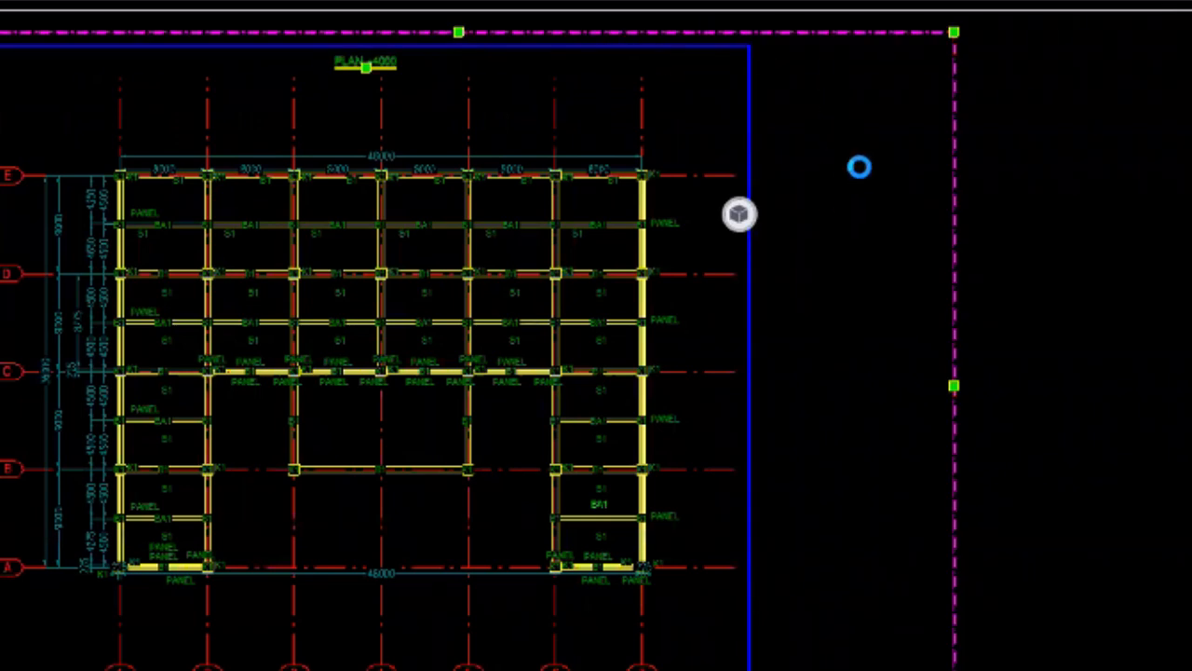
- Try a depth down of 200 for the plan view, and settle on a depth down of 100.00
{"action": "double_click", "coordinate": [866, 222]}
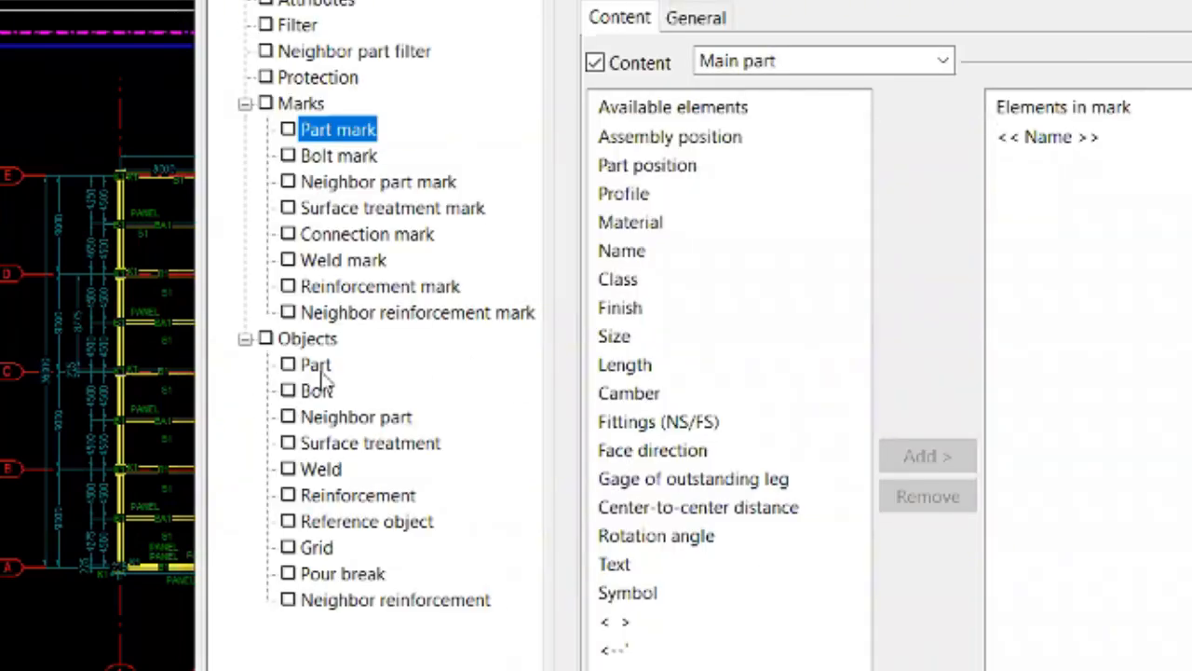
{"action": "left_click", "coordinate": [317, 5]}
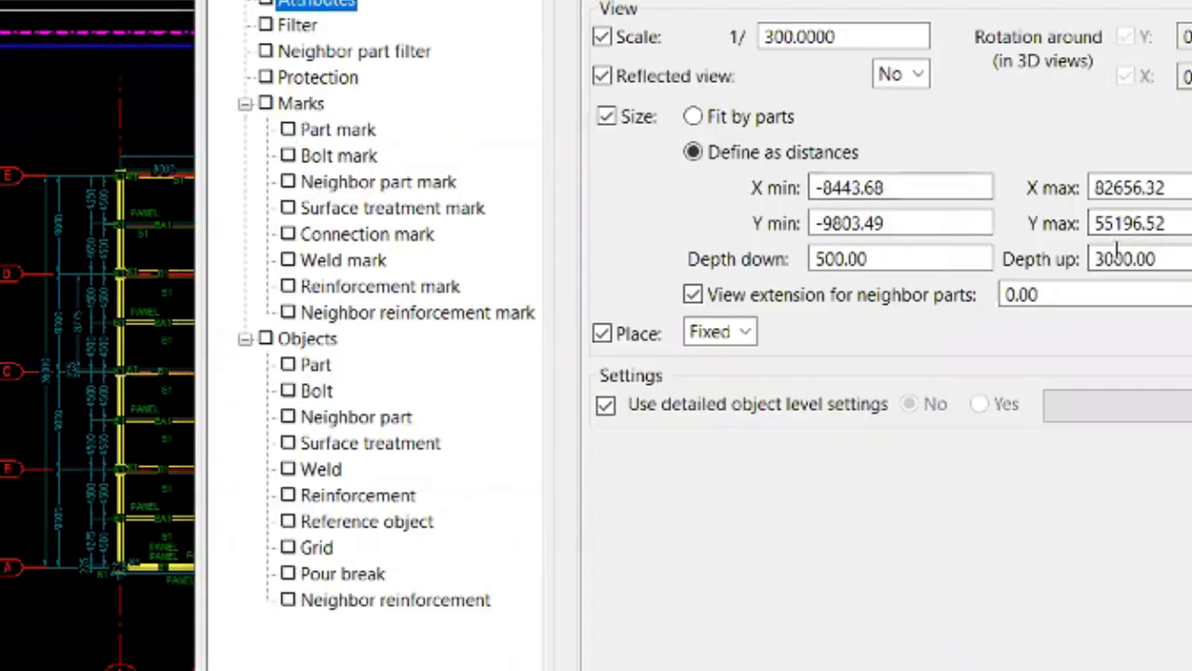
{"action": "left_click_drag", "start_coordinate": [963, 2], "coordinate": [1191, 13]}
{"action": "left_click_drag", "start_coordinate": [1191, 271], "coordinate": [1078, 268]}
{"action": "type", "text": "200"}
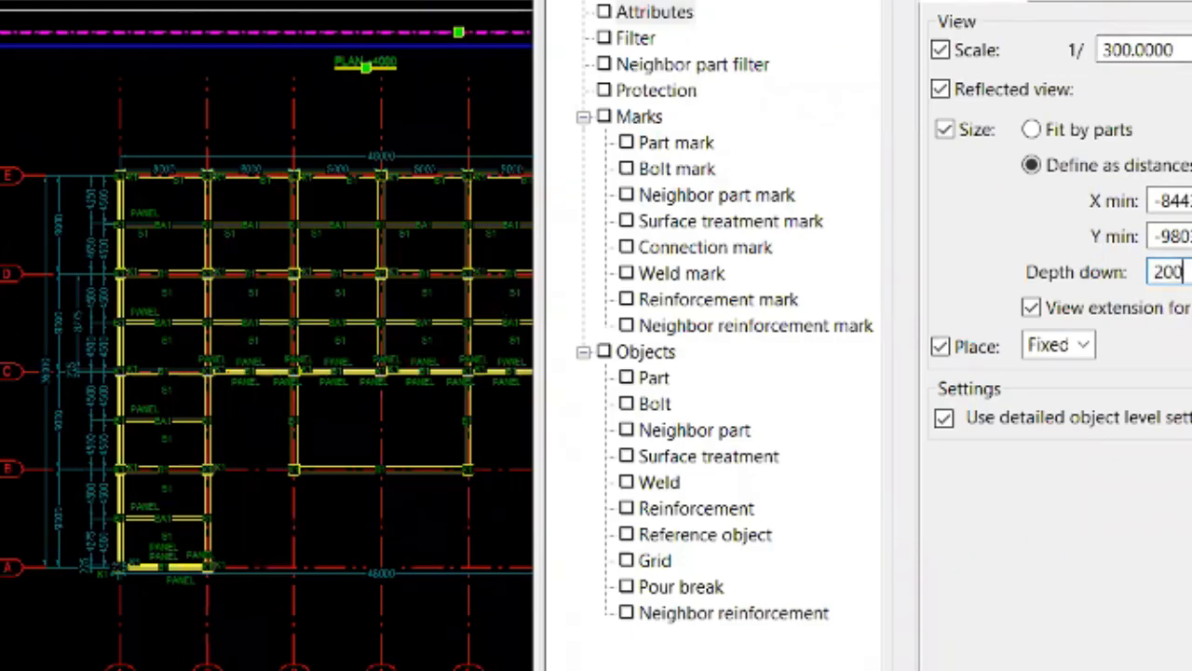
{"action": "left_click_drag", "start_coordinate": [773, 2], "coordinate": [745, 0]}
{"action": "left_click", "coordinate": [708, 667]}
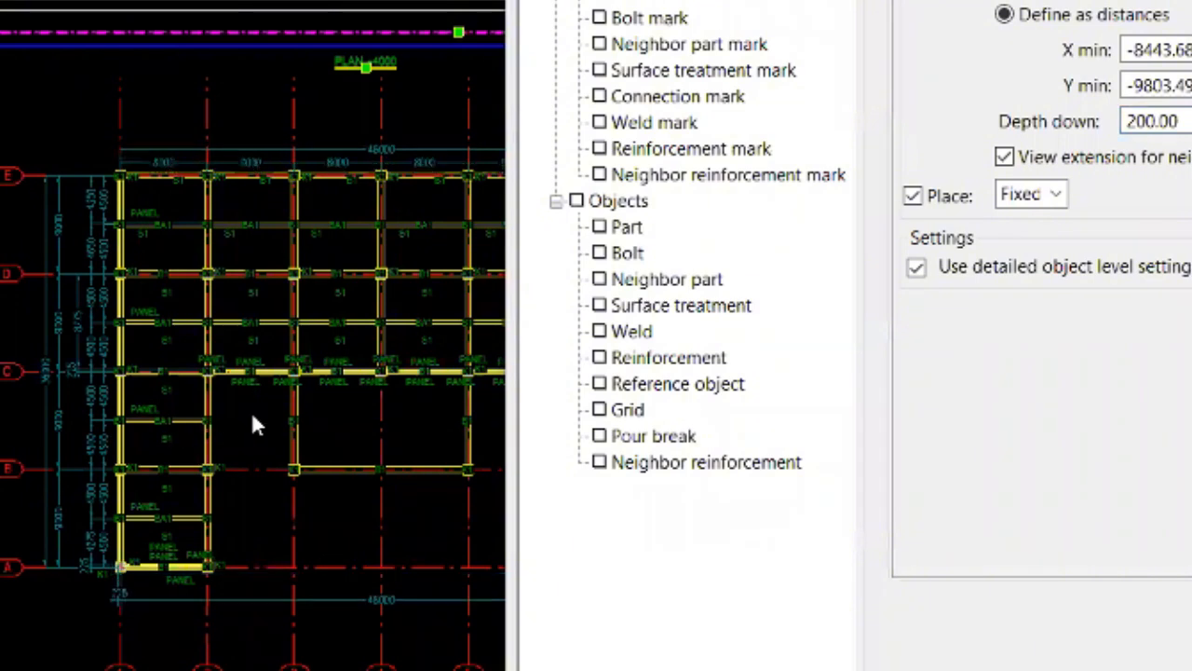
{"action": "scroll", "coordinate": [217, 422], "scroll_direction": "up", "scroll_amount": 5}
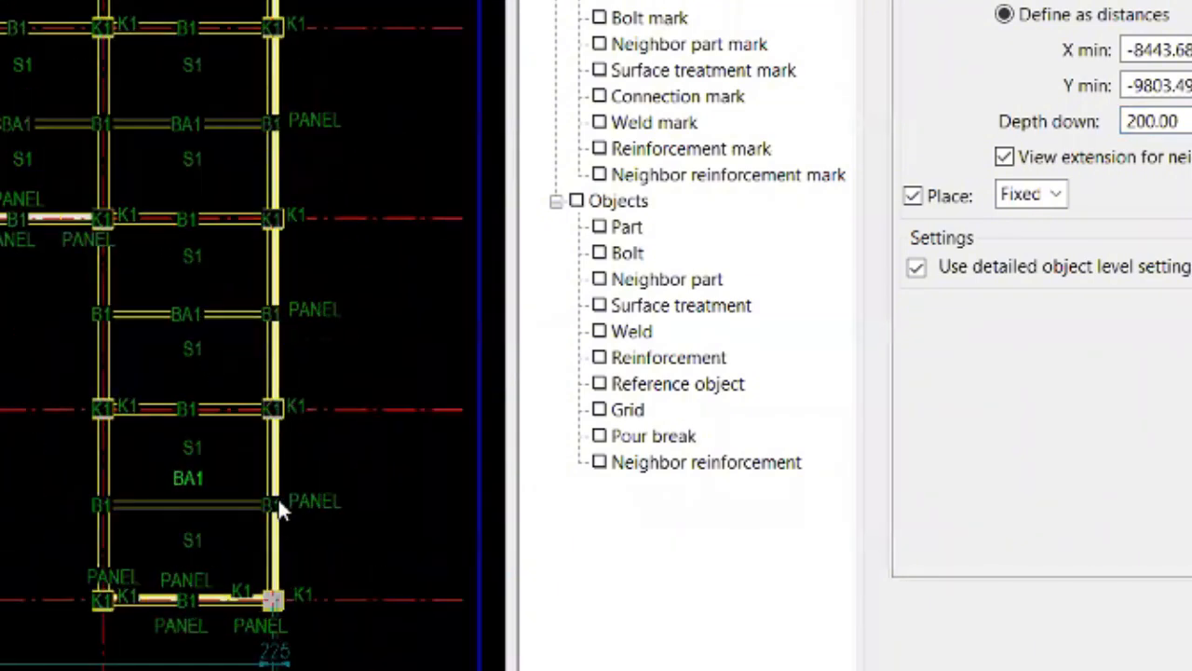
{"action": "scroll", "coordinate": [352, 447], "scroll_direction": "up", "scroll_amount": 3}
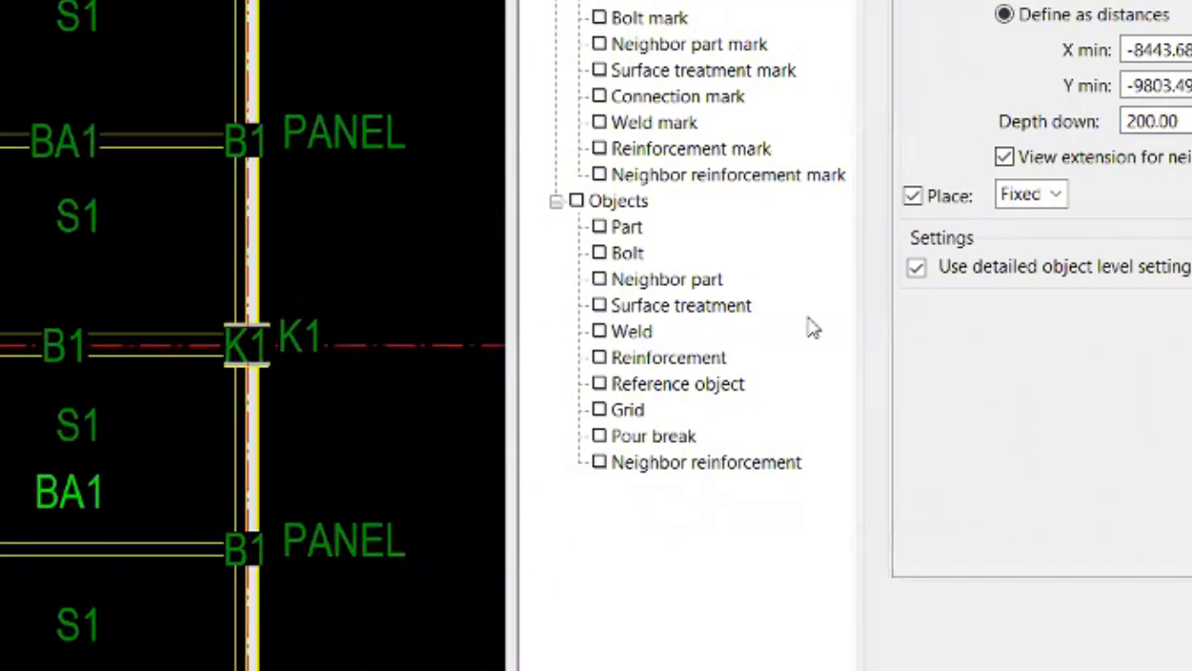
{"action": "left_click_drag", "start_coordinate": [1139, 122], "coordinate": [1129, 123]}
{"action": "double_click", "coordinate": [1131, 122]}
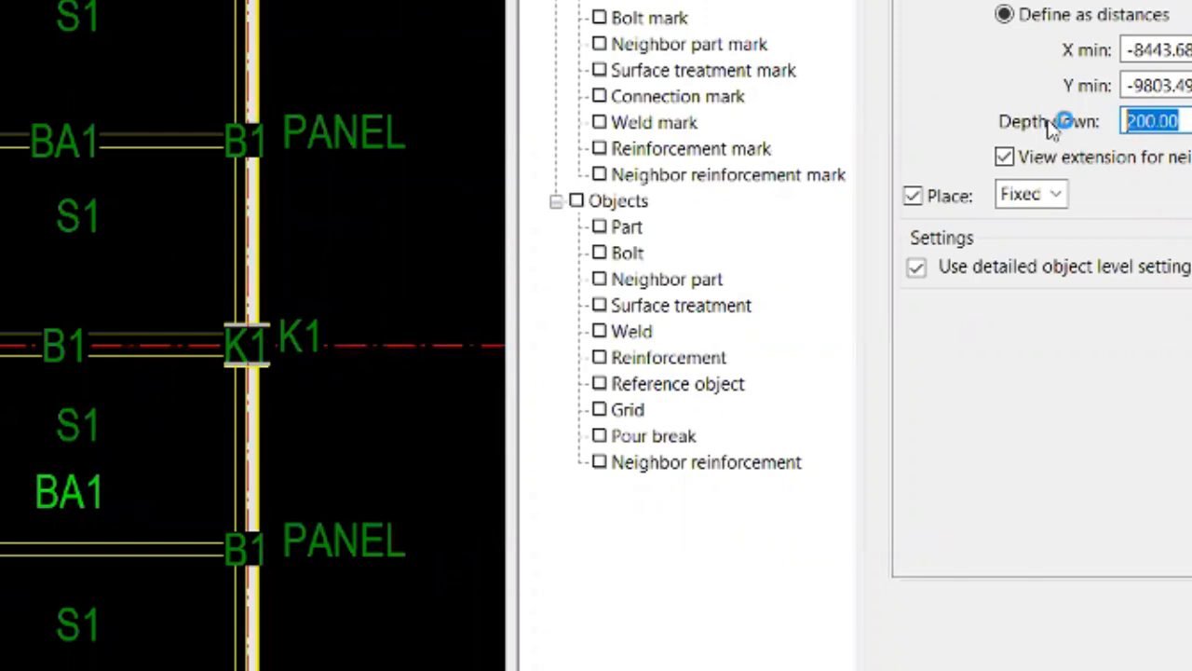
{"action": "type", "text": "100.00"}
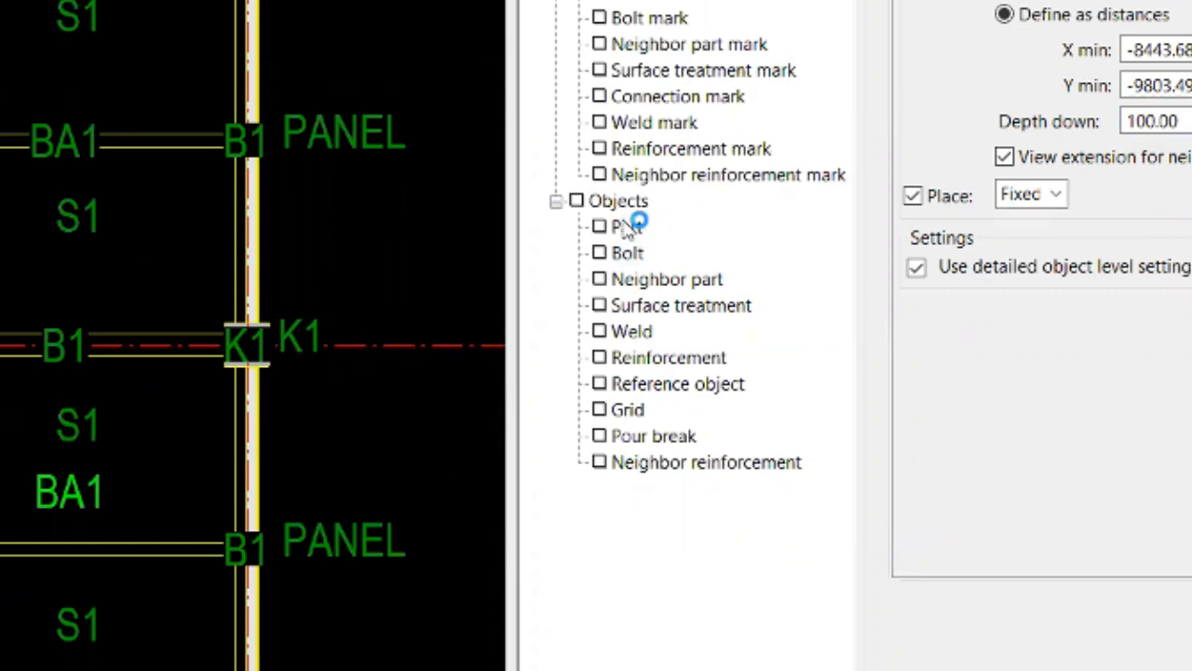
- Try the preferred option for the part marks' visibility in view on the plan
{"action": "left_click", "coordinate": [652, 3]}
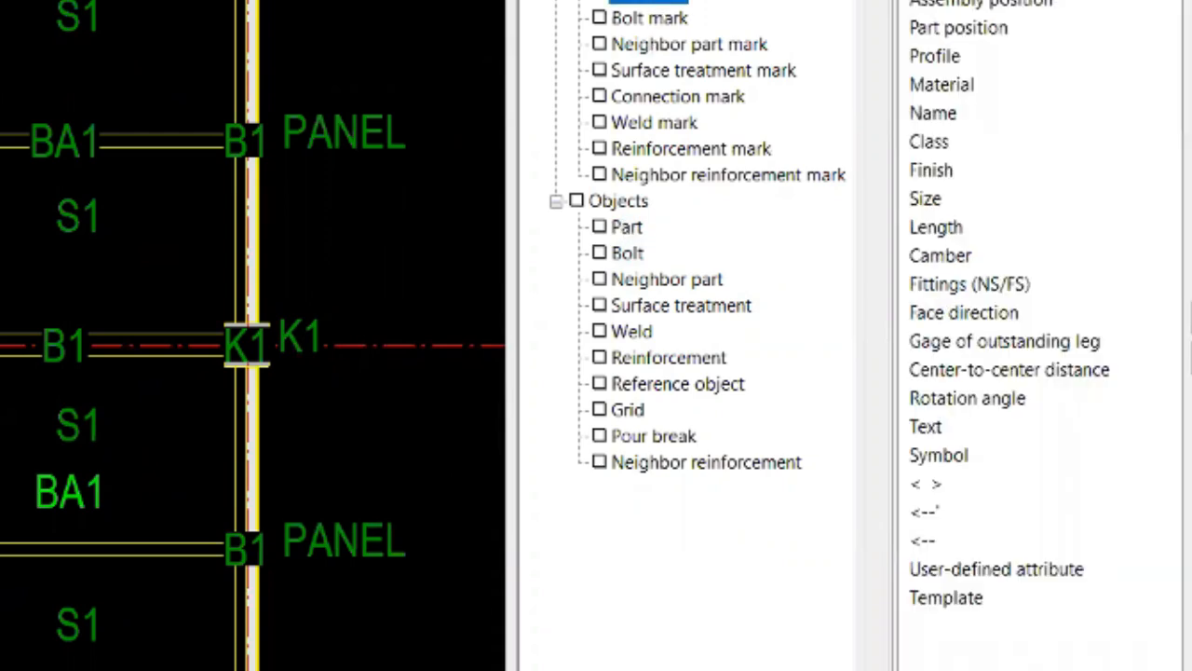
{"action": "left_click", "coordinate": [1097, 2]}
{"action": "left_click", "coordinate": [1071, 2]}
{"action": "left_click", "coordinate": [1118, 2]}
{"action": "left_click", "coordinate": [1118, 5]}
{"action": "left_click", "coordinate": [992, 2]}
{"action": "left_click", "coordinate": [1184, 2]}
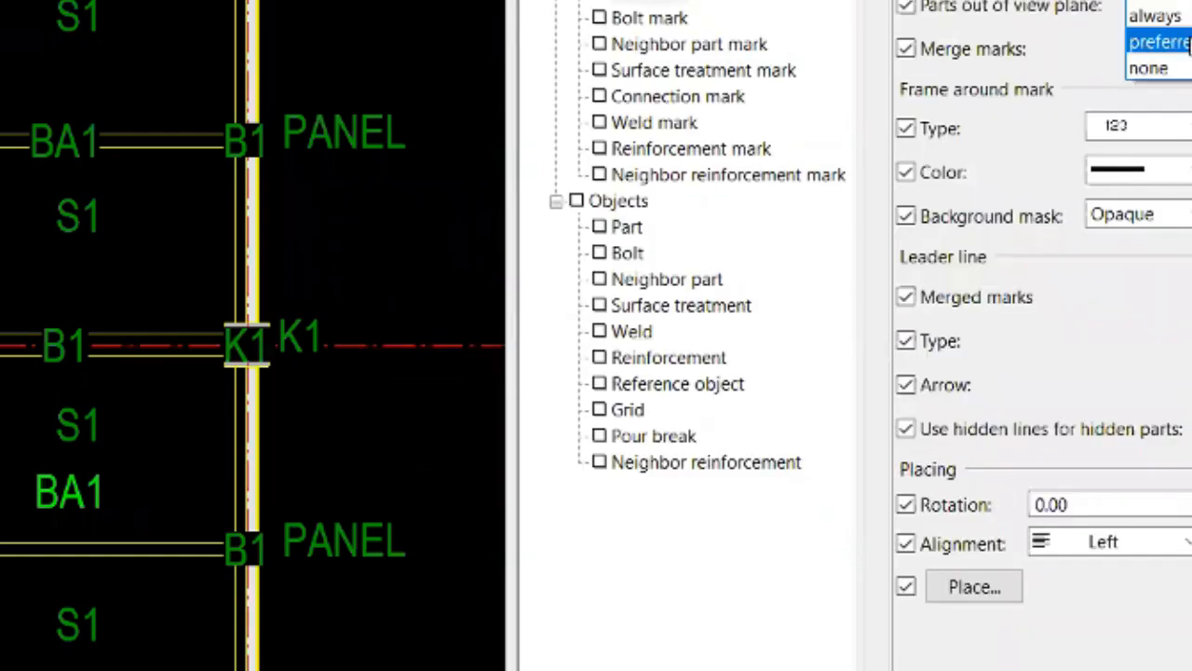
{"action": "left_click", "coordinate": [1185, 42]}
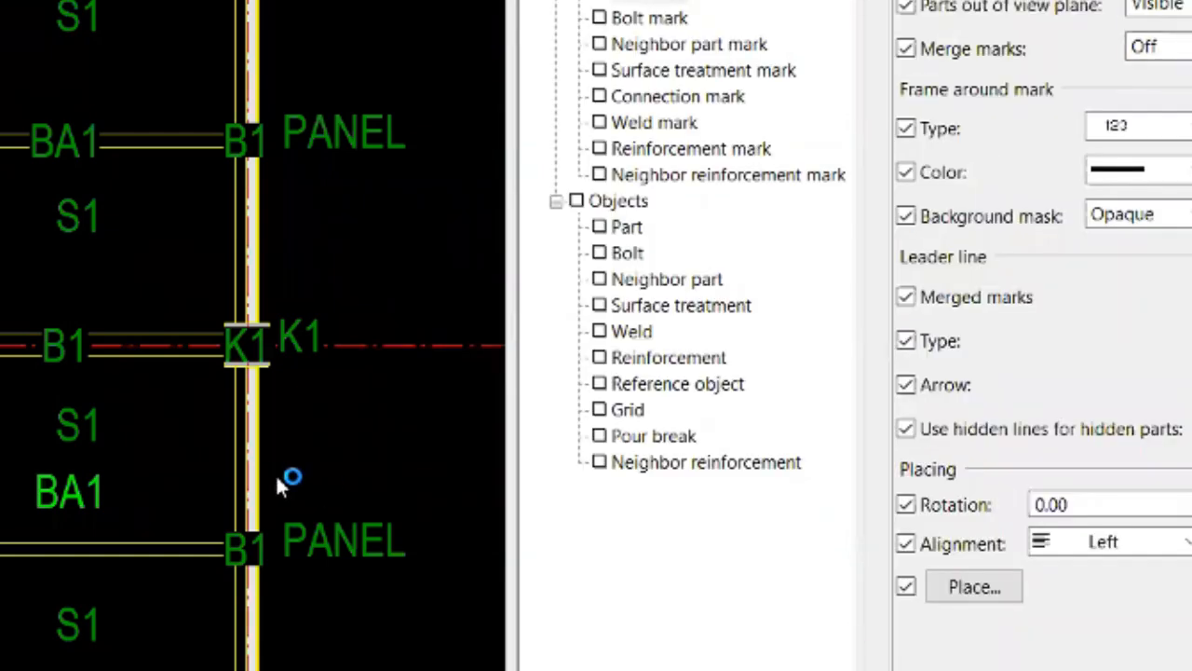
{"action": "scroll", "coordinate": [285, 368], "scroll_direction": "up", "scroll_amount": 2}
{"action": "scroll", "coordinate": [284, 368], "scroll_direction": "down", "scroll_amount": 3}
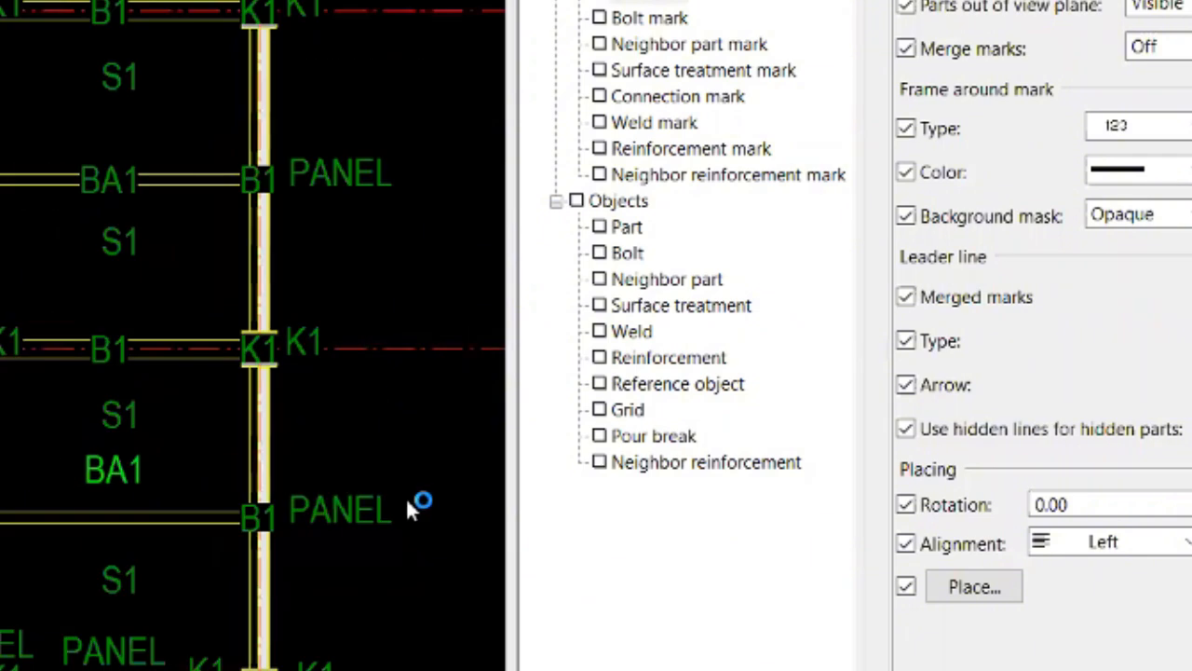
{"action": "scroll", "coordinate": [341, 481], "scroll_direction": "down", "scroll_amount": 2}
{"action": "scroll", "coordinate": [335, 601], "scroll_direction": "down", "scroll_amount": 1}
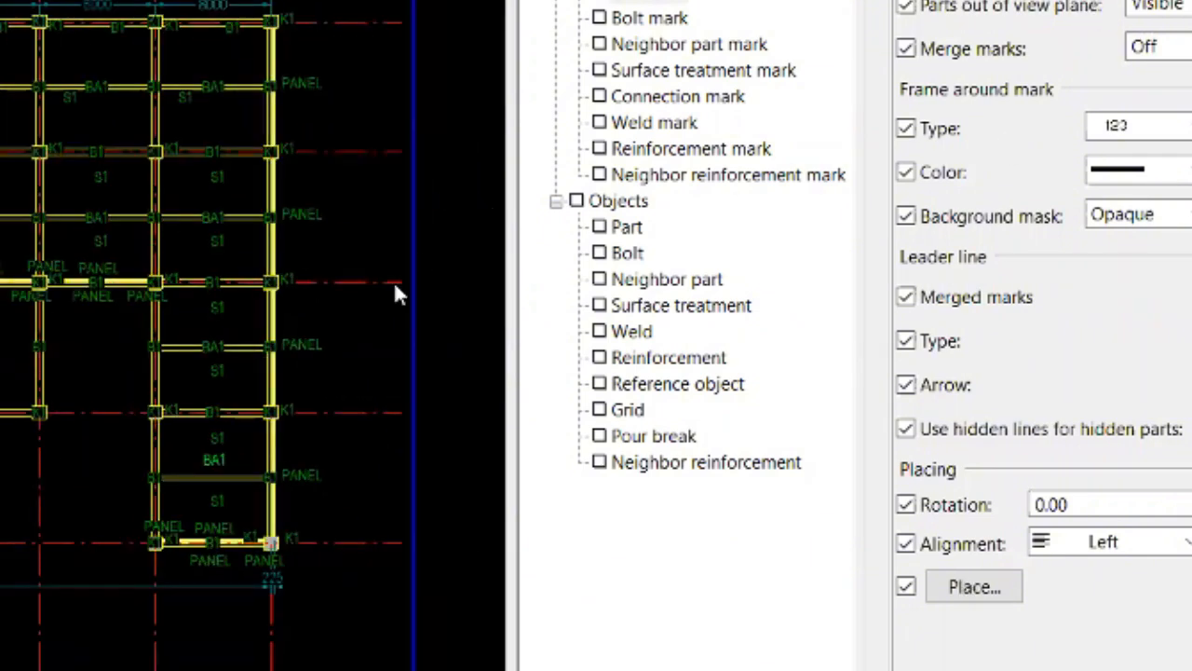
- Set the part marks' visibility in view to always and apply it to the plan view
{"action": "left_click", "coordinate": [1191, 2]}
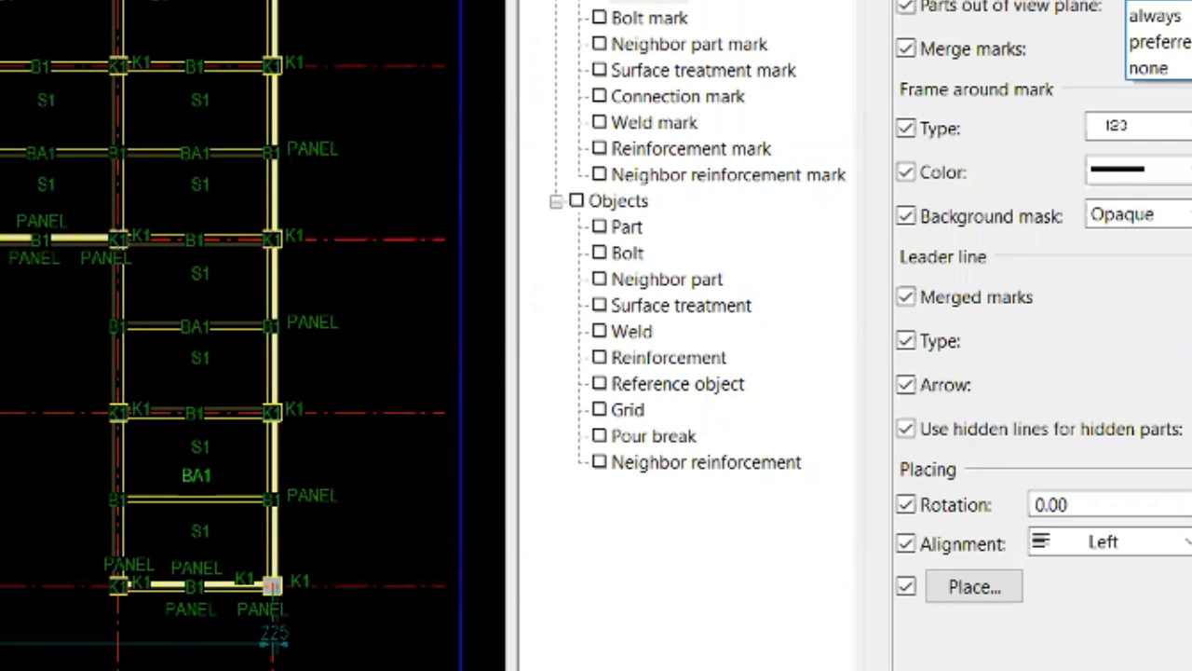
{"action": "left_click", "coordinate": [1188, 15]}
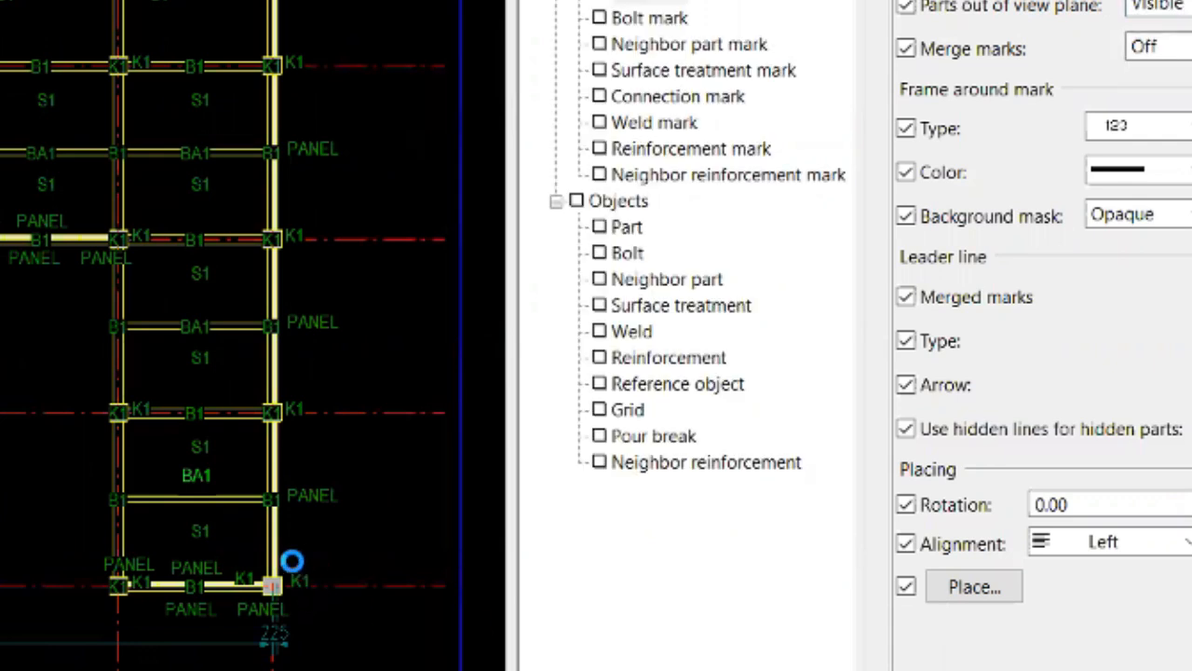
{"action": "scroll", "coordinate": [284, 423], "scroll_direction": "up", "scroll_amount": 5}
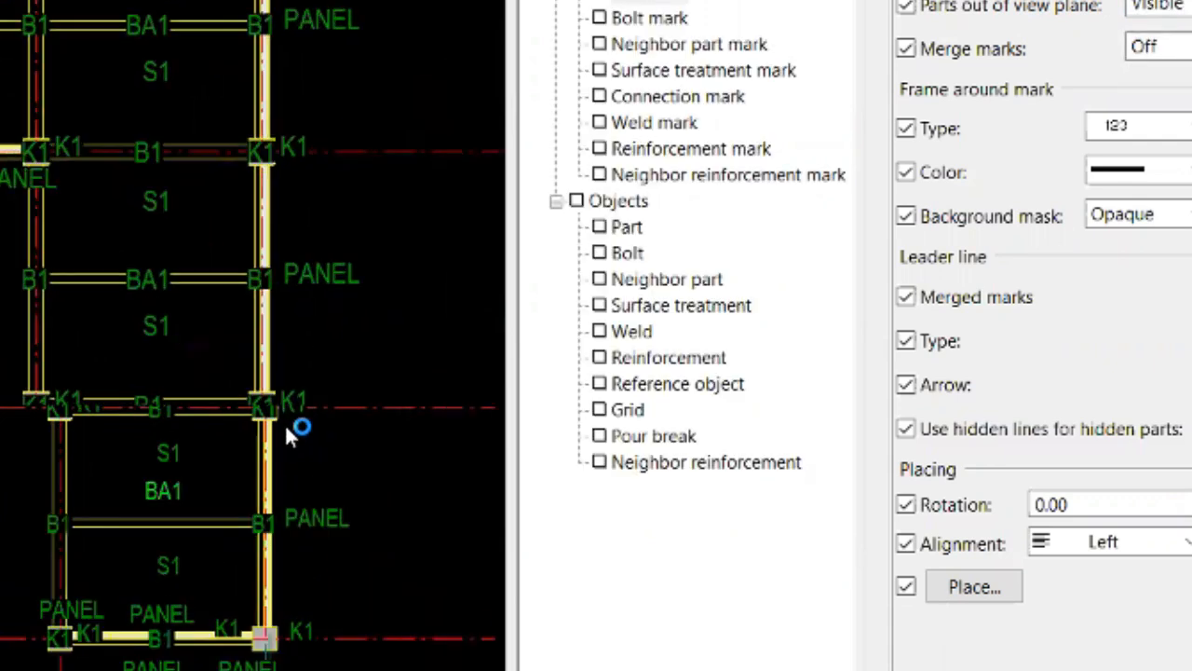
{"action": "scroll", "coordinate": [284, 350], "scroll_direction": "down", "scroll_amount": 3}
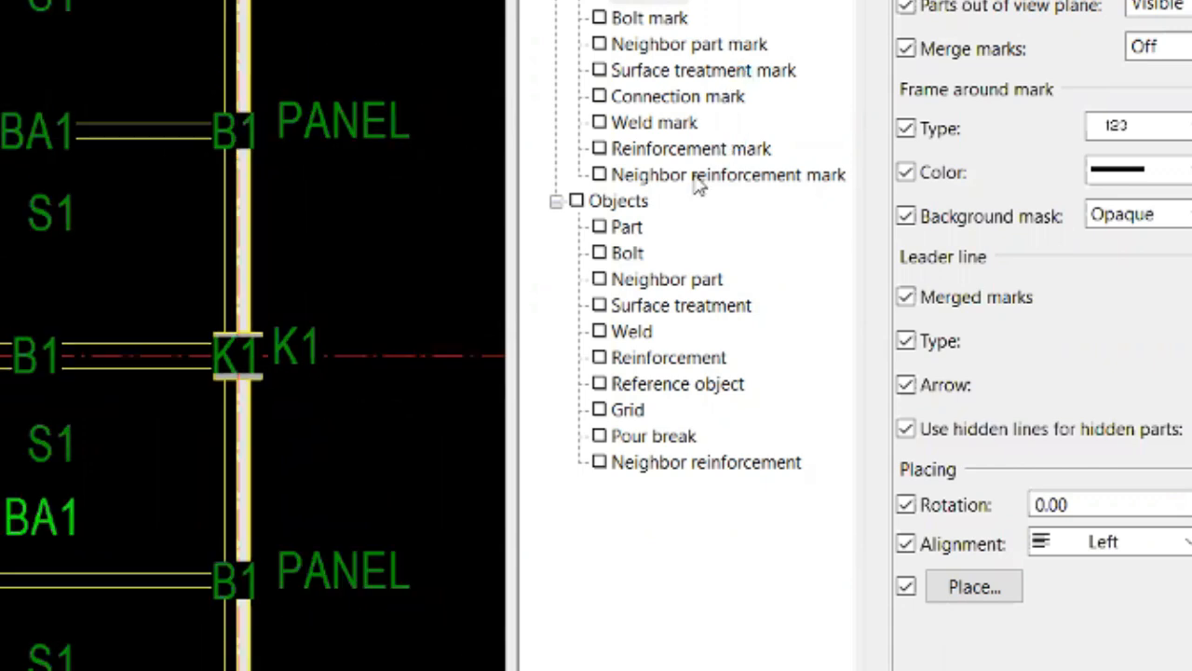
- Turn off the center line of main-part beams in the plan view's part properties and apply it
{"action": "left_click", "coordinate": [632, 230]}
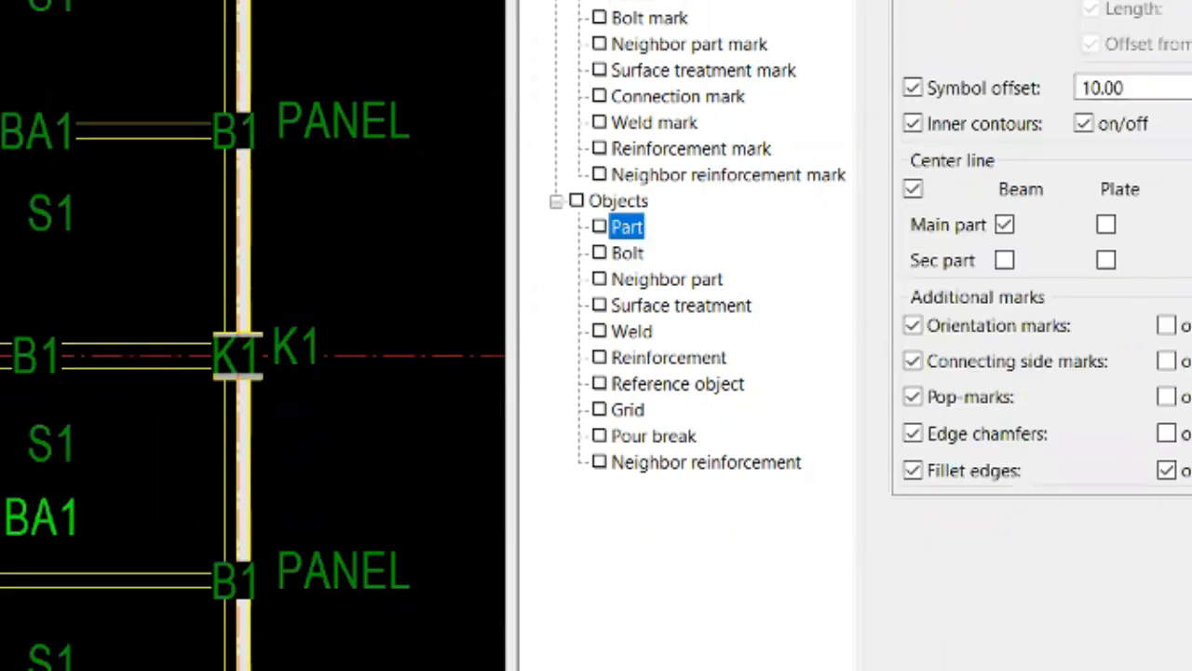
{"action": "left_click_drag", "start_coordinate": [745, 2], "coordinate": [590, 6]}
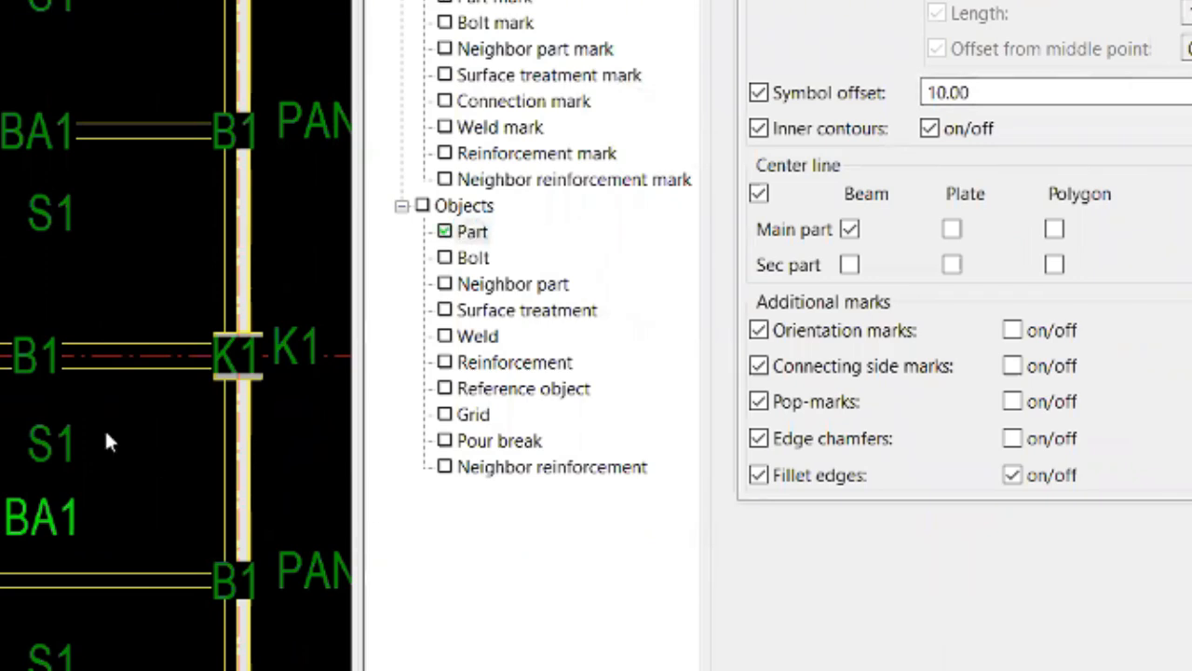
{"action": "scroll", "coordinate": [155, 389], "scroll_direction": "down", "scroll_amount": 2}
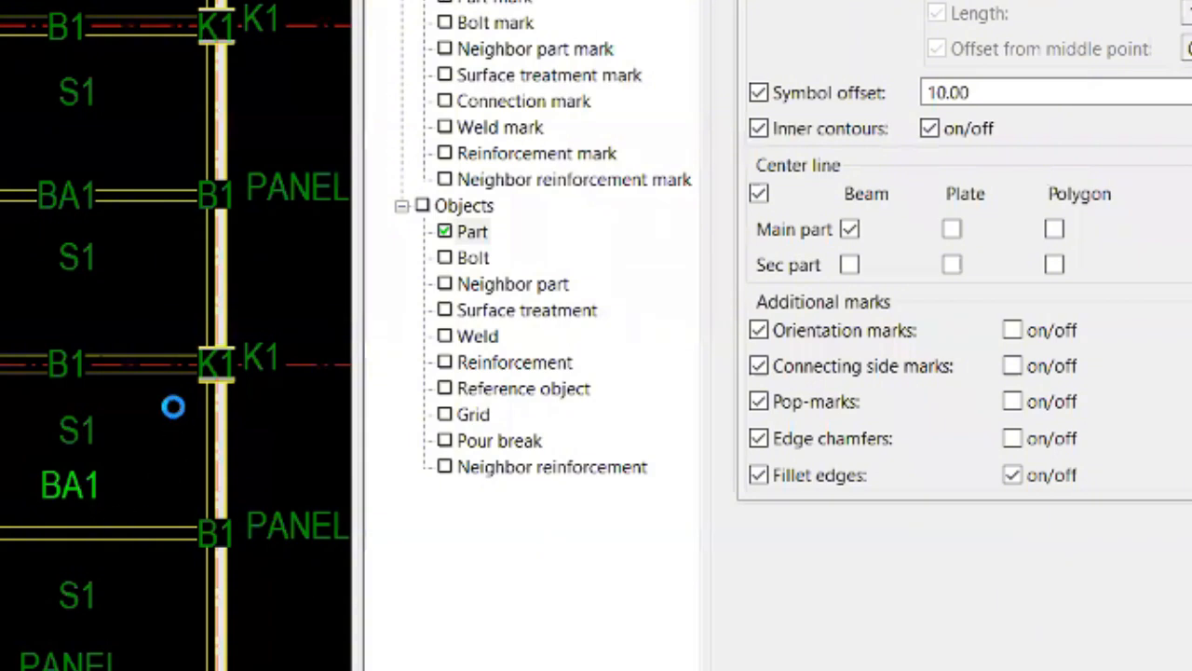
{"action": "scroll", "coordinate": [177, 400], "scroll_direction": "up", "scroll_amount": 3}
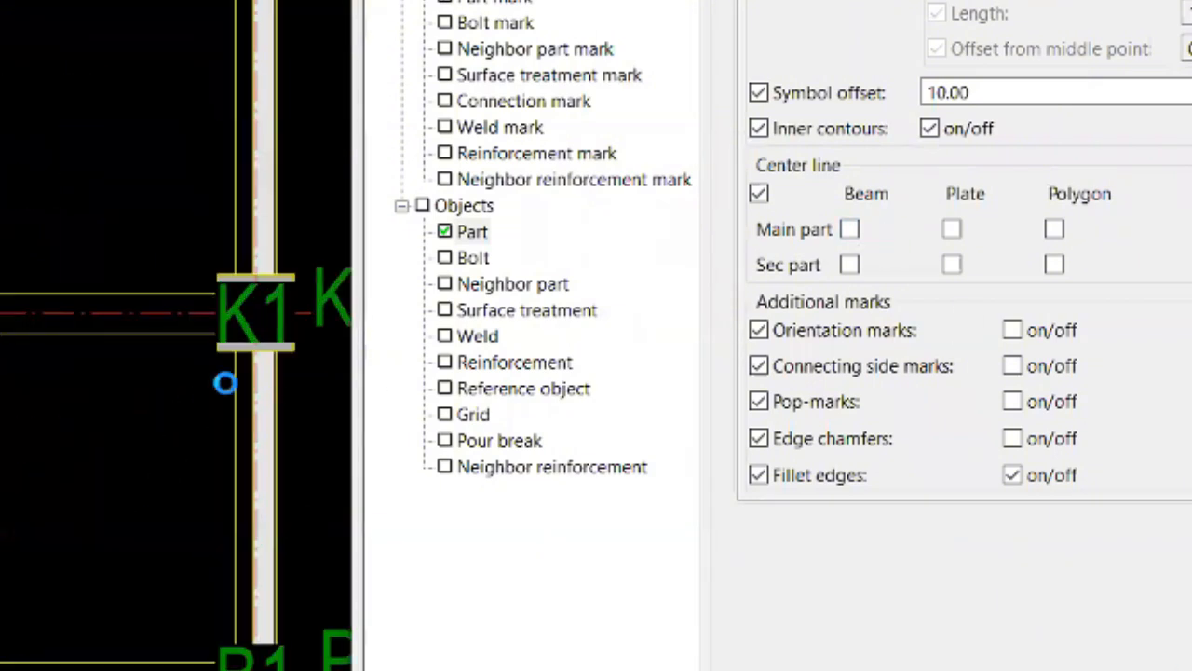
{"action": "scroll", "coordinate": [93, 349], "scroll_direction": "down", "scroll_amount": 2}
{"action": "scroll", "coordinate": [93, 349], "scroll_direction": "down", "scroll_amount": 4}
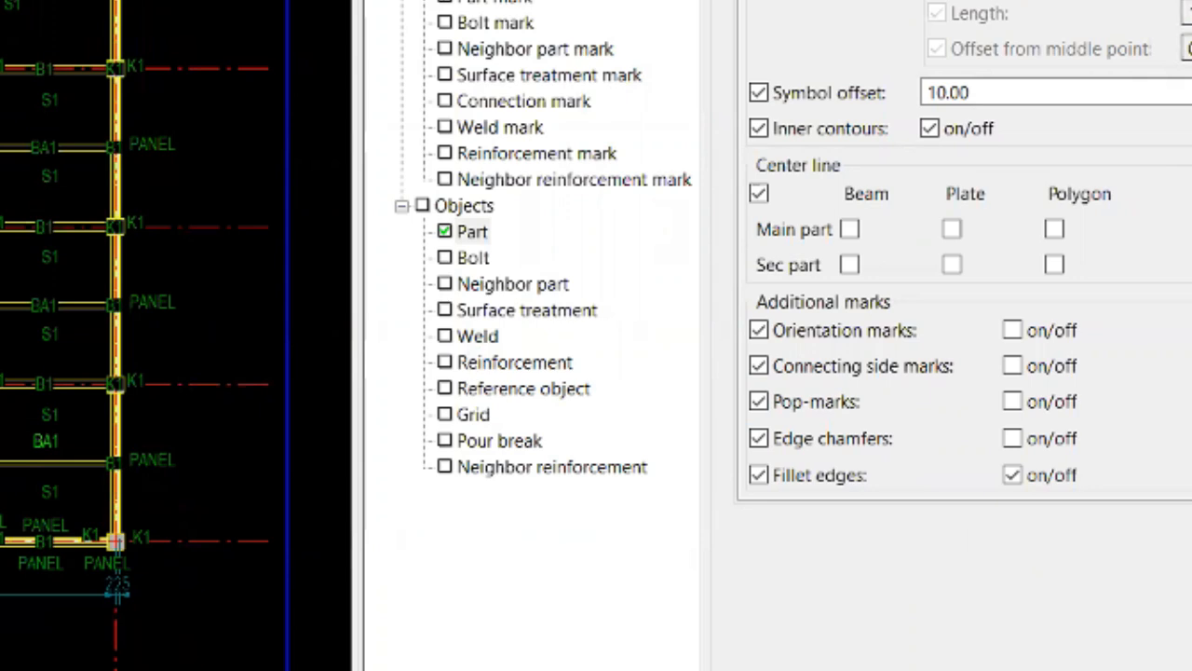
- Delete the duplicate K1 mark outside the column at grid intersection B-7, keeping the mark inside the column
{"action": "scroll", "coordinate": [176, 125], "scroll_direction": "down", "scroll_amount": 3}
{"action": "scroll", "coordinate": [56, 130], "scroll_direction": "up", "scroll_amount": 3}
{"action": "scroll", "coordinate": [56, 429], "scroll_direction": "up", "scroll_amount": 6}
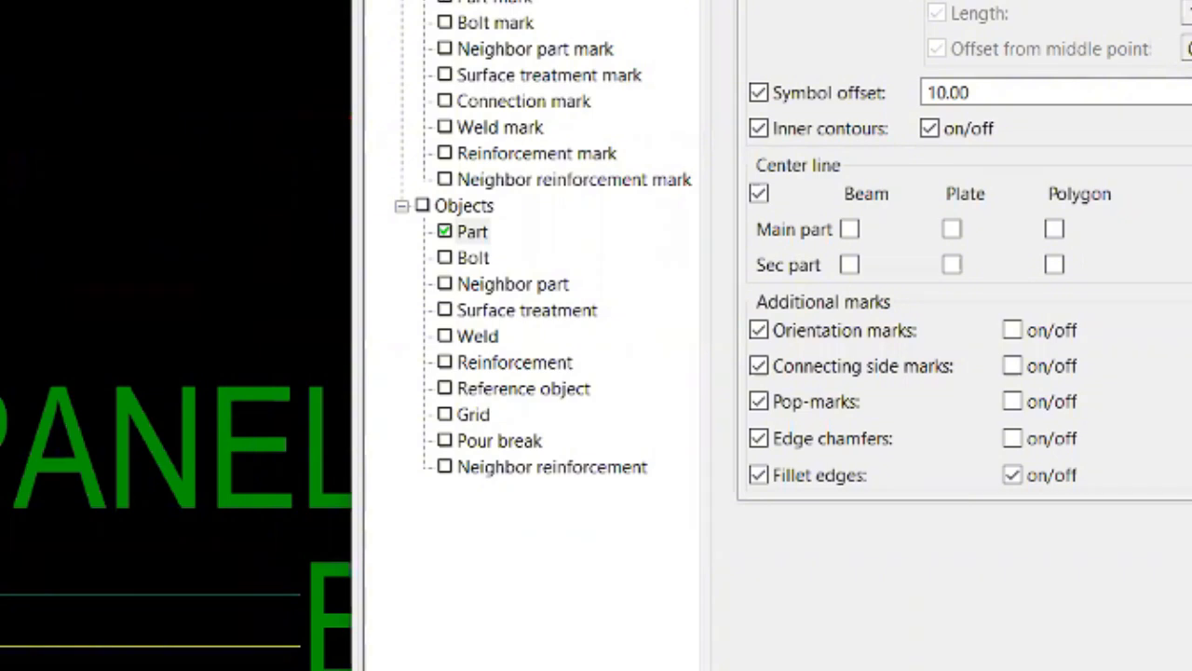
{"action": "scroll", "coordinate": [56, 438], "scroll_direction": "down", "scroll_amount": 6}
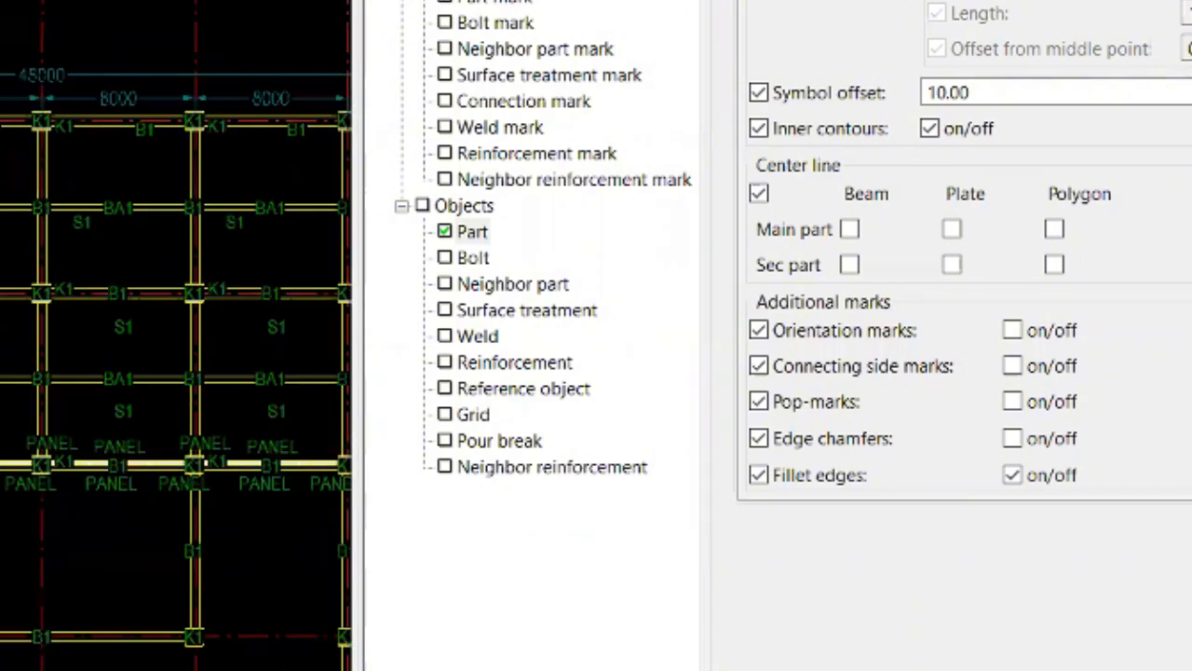
{"action": "middle_click_drag", "start_coordinate": [350, 460], "coordinate": [9, 355]}
{"action": "scroll", "coordinate": [181, 657], "scroll_direction": "up", "scroll_amount": 3}
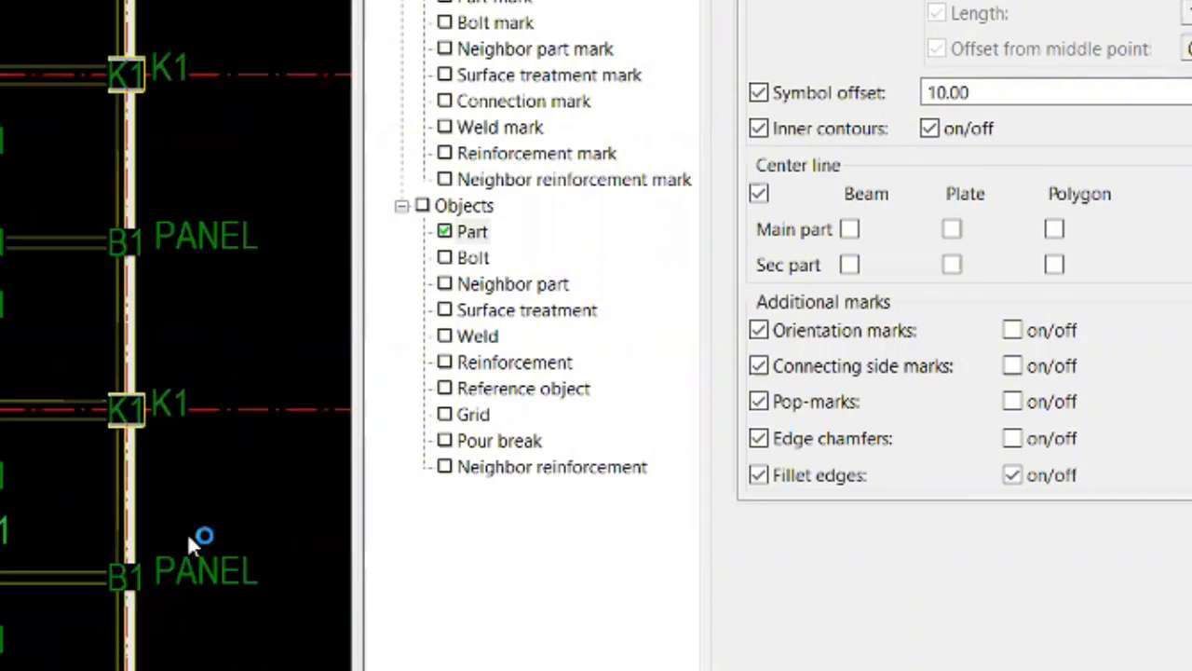
{"action": "scroll", "coordinate": [212, 477], "scroll_direction": "up", "scroll_amount": 2}
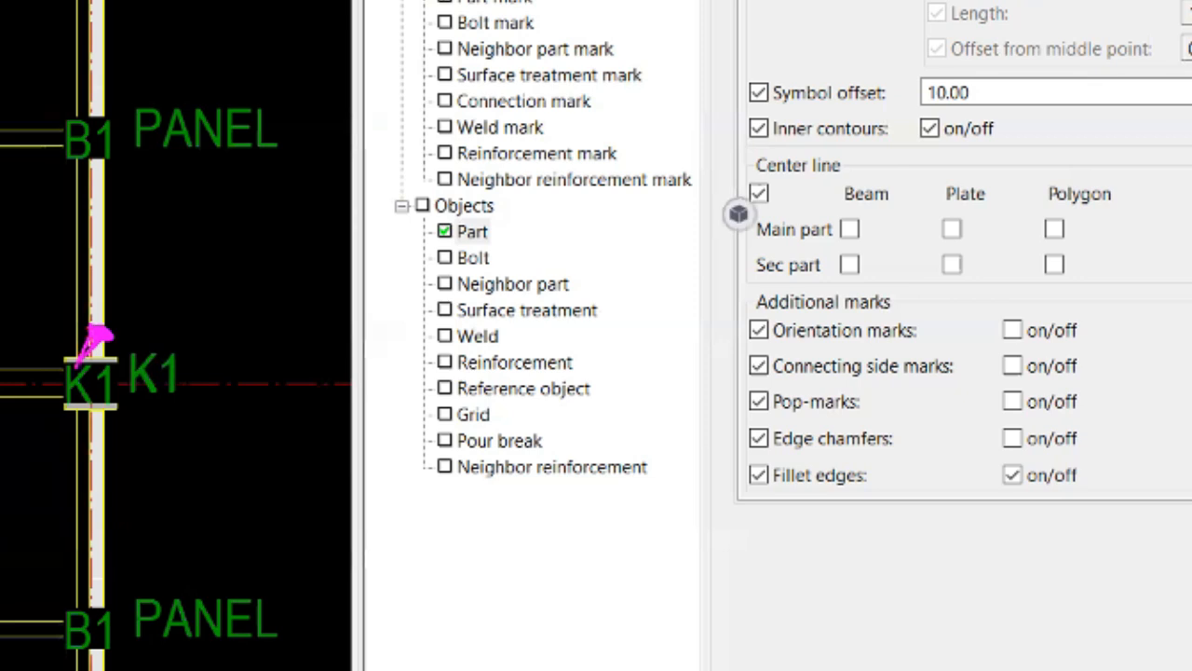
{"action": "double_click", "coordinate": [145, 369]}
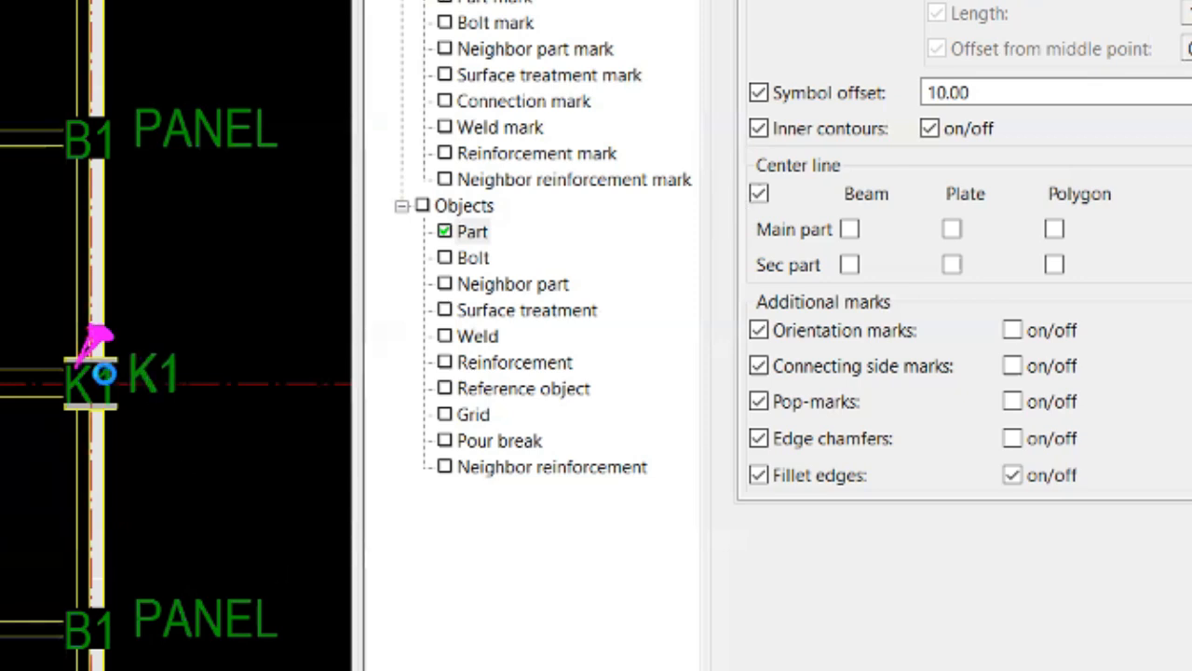
{"action": "key", "text": "Delete"}
{"action": "scroll", "coordinate": [119, 382], "scroll_direction": "down", "scroll_amount": 2}
{"action": "scroll", "coordinate": [5, 326], "scroll_direction": "up", "scroll_amount": 1}
{"action": "scroll", "coordinate": [4, 342], "scroll_direction": "up", "scroll_amount": 1}
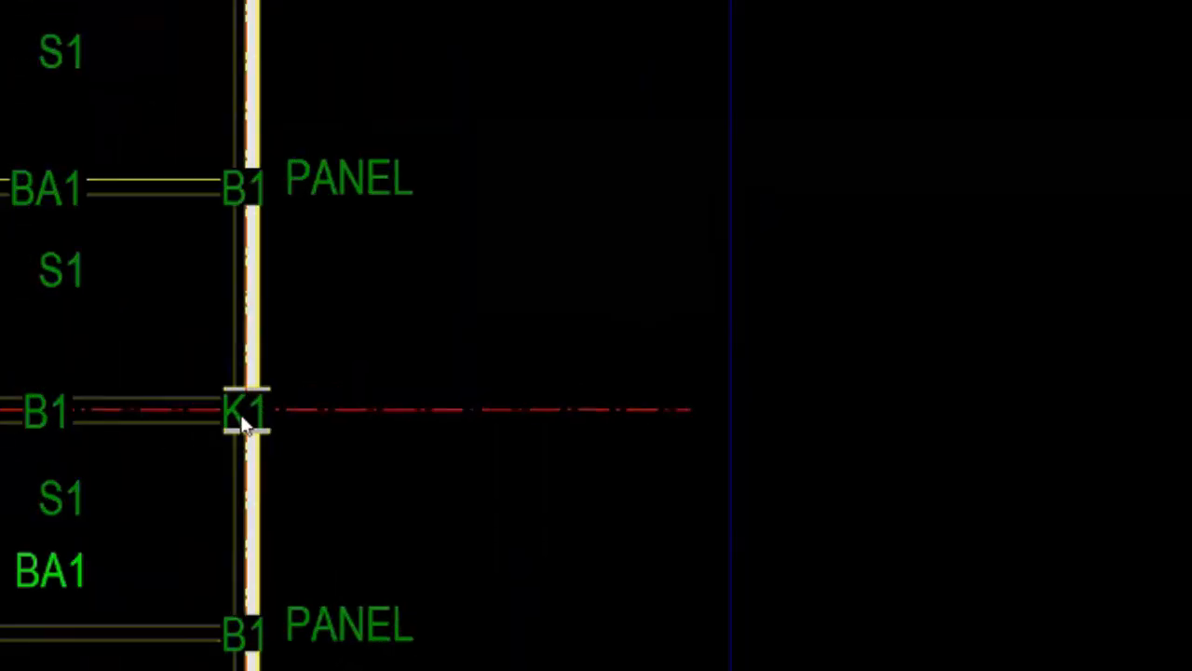
- Delete the K1 mark inside the column at grid intersection B-7, keeping the K1 mark beside the column
{"action": "left_click", "coordinate": [250, 418]}
{"action": "left_click", "coordinate": [249, 418]}
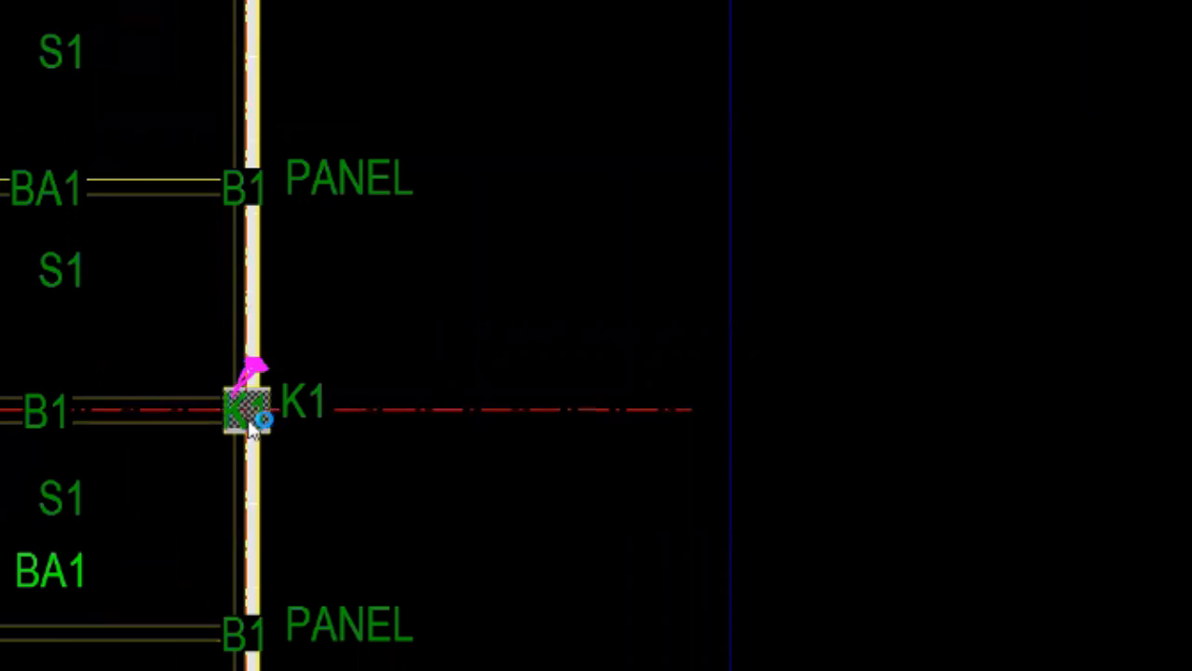
{"action": "scroll", "coordinate": [250, 418], "scroll_direction": "up", "scroll_amount": 4}
{"action": "key", "text": "Delete"}
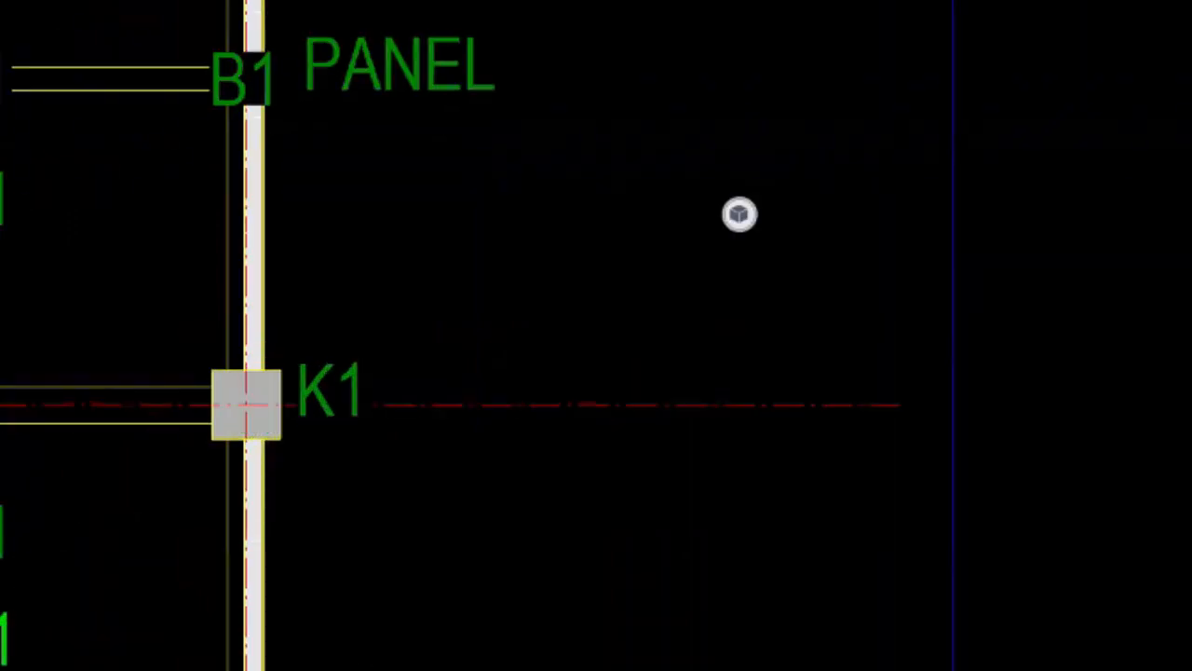
- Delete the PANEL marks outside the wall along grid line 7 between grid lines B and E
{"action": "scroll", "coordinate": [335, 466], "scroll_direction": "down", "scroll_amount": 6}
{"action": "left_click", "coordinate": [281, 250]}
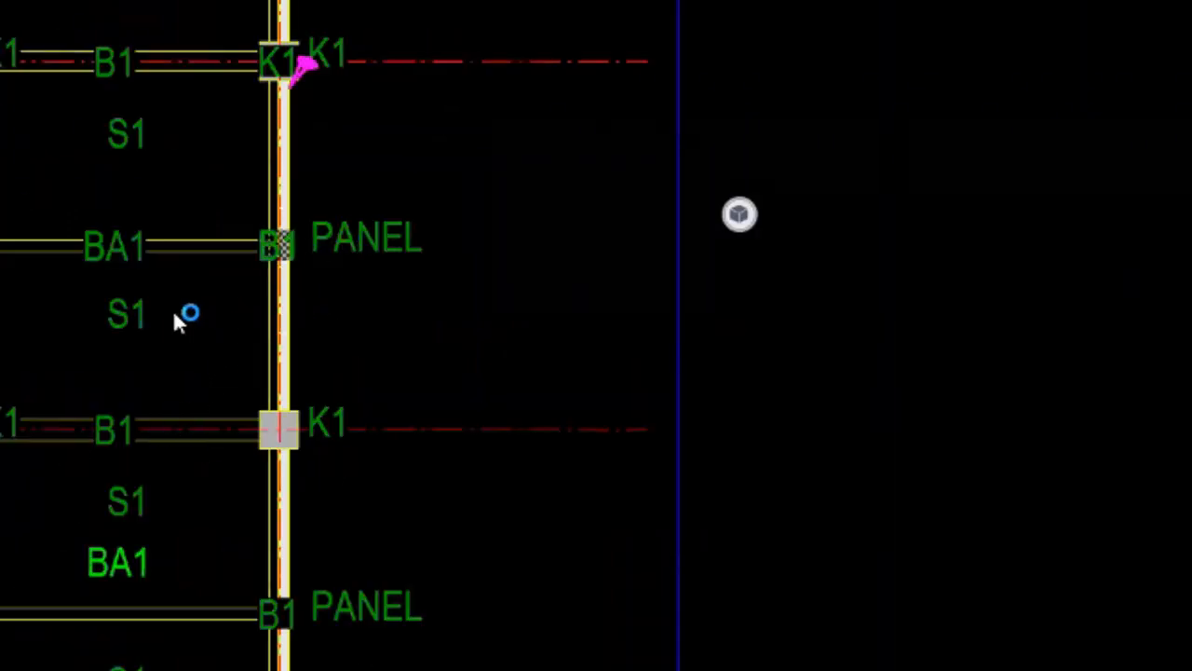
{"action": "middle_click_drag", "start_coordinate": [122, 383], "coordinate": [141, 532]}
{"action": "left_click", "coordinate": [361, 371]}
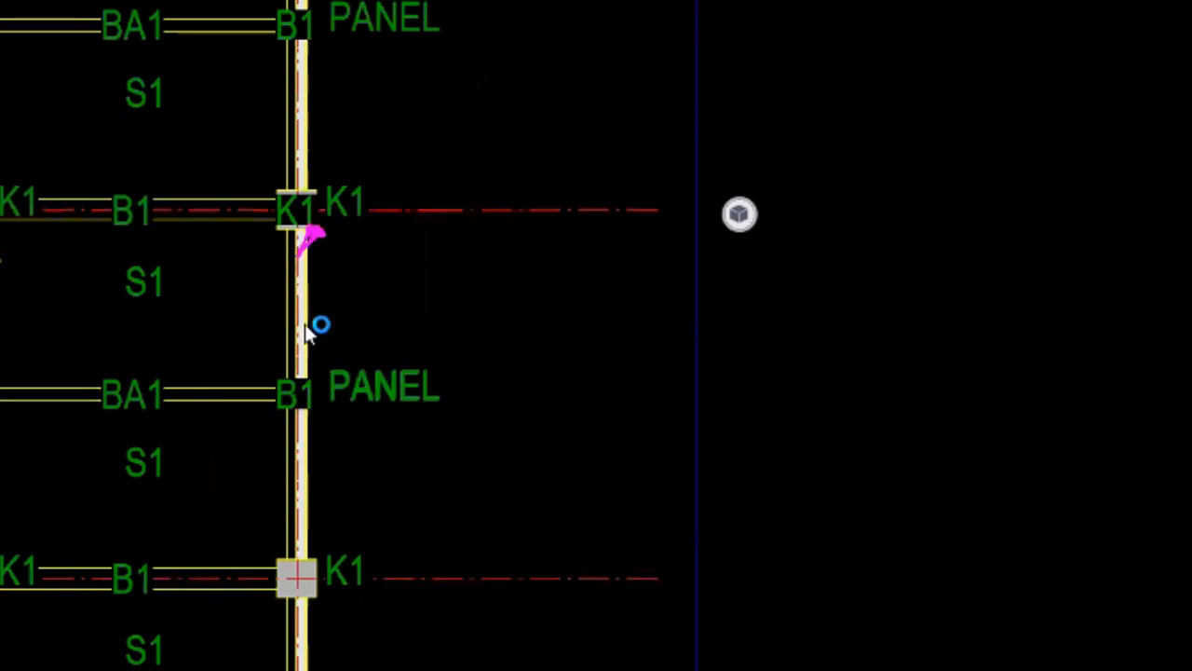
{"action": "middle_click_drag", "start_coordinate": [306, 332], "coordinate": [354, 463]}
{"action": "key", "text": "Delete"}
{"action": "left_click", "coordinate": [434, 147]}
{"action": "middle_click_drag", "start_coordinate": [439, 466], "coordinate": [450, 502]}
{"action": "key", "text": "Delete"}
{"action": "left_click", "coordinate": [440, 150]}
{"action": "key", "text": "Delete"}
{"action": "scroll", "coordinate": [434, 199], "scroll_direction": "down", "scroll_amount": 4}
{"action": "scroll", "coordinate": [343, 126], "scroll_direction": "up", "scroll_amount": 3}
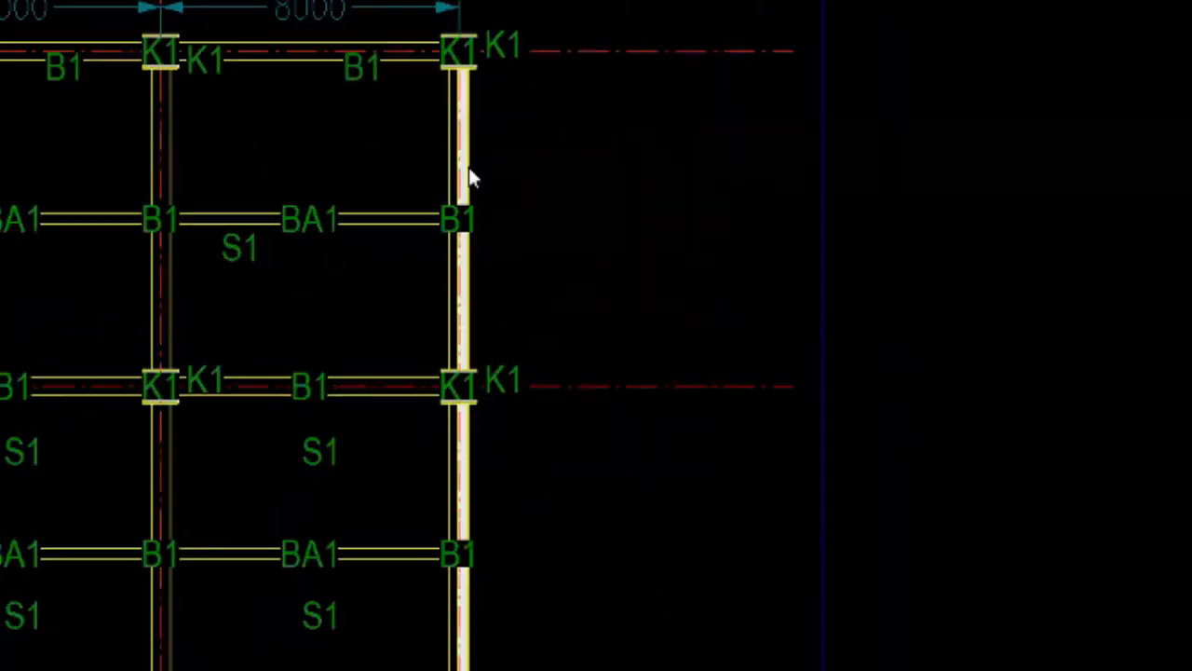
- Delete the K1 marks inside the columns on grid line E from grid 7 to grid 2, keeping the marks beside them
{"action": "left_click", "coordinate": [465, 52]}
{"action": "left_click", "coordinate": [163, 48]}
{"action": "middle_click_drag", "start_coordinate": [333, 262], "coordinate": [601, 366]}
{"action": "left_click", "coordinate": [132, 155]}
{"action": "middle_click_drag", "start_coordinate": [140, 149], "coordinate": [569, 186]}
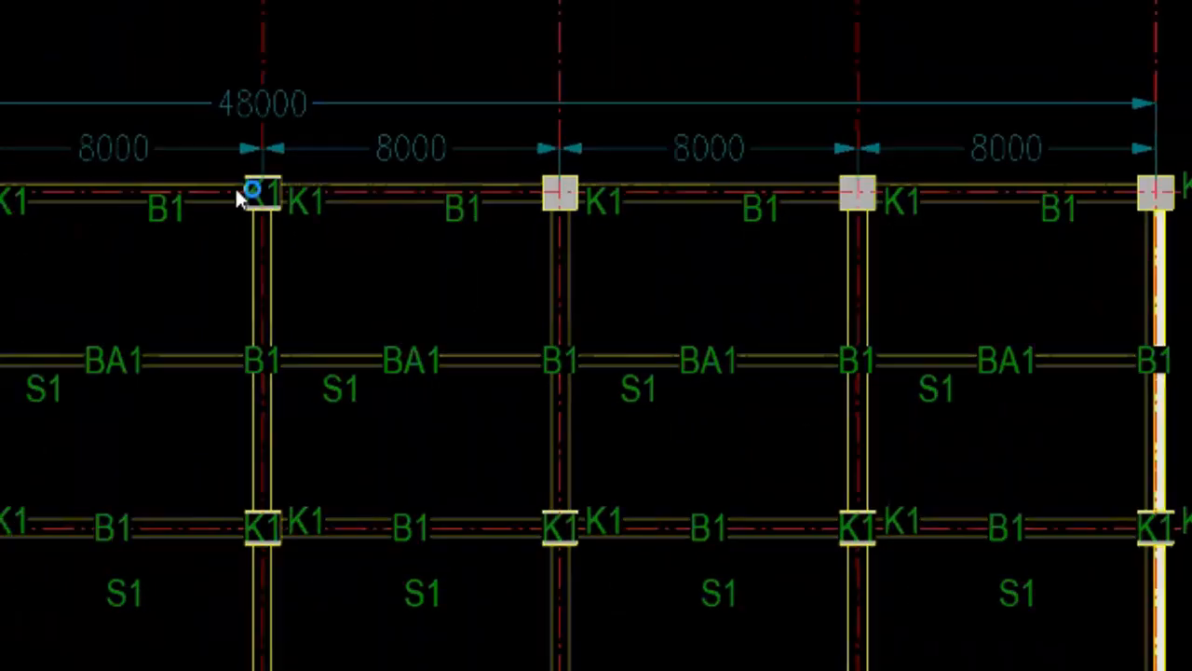
{"action": "left_click", "coordinate": [261, 191]}
{"action": "middle_click_drag", "start_coordinate": [5, 196], "coordinate": [117, 245]}
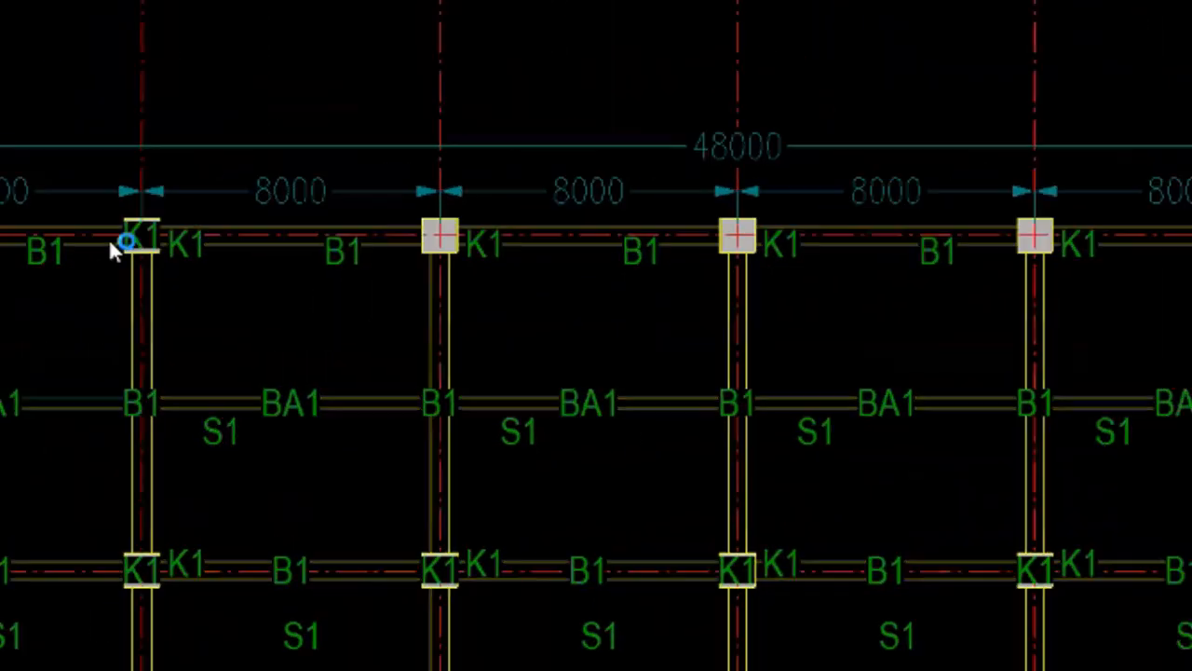
{"action": "left_click", "coordinate": [137, 237]}
{"action": "middle_click_drag", "start_coordinate": [22, 200], "coordinate": [88, 57]}
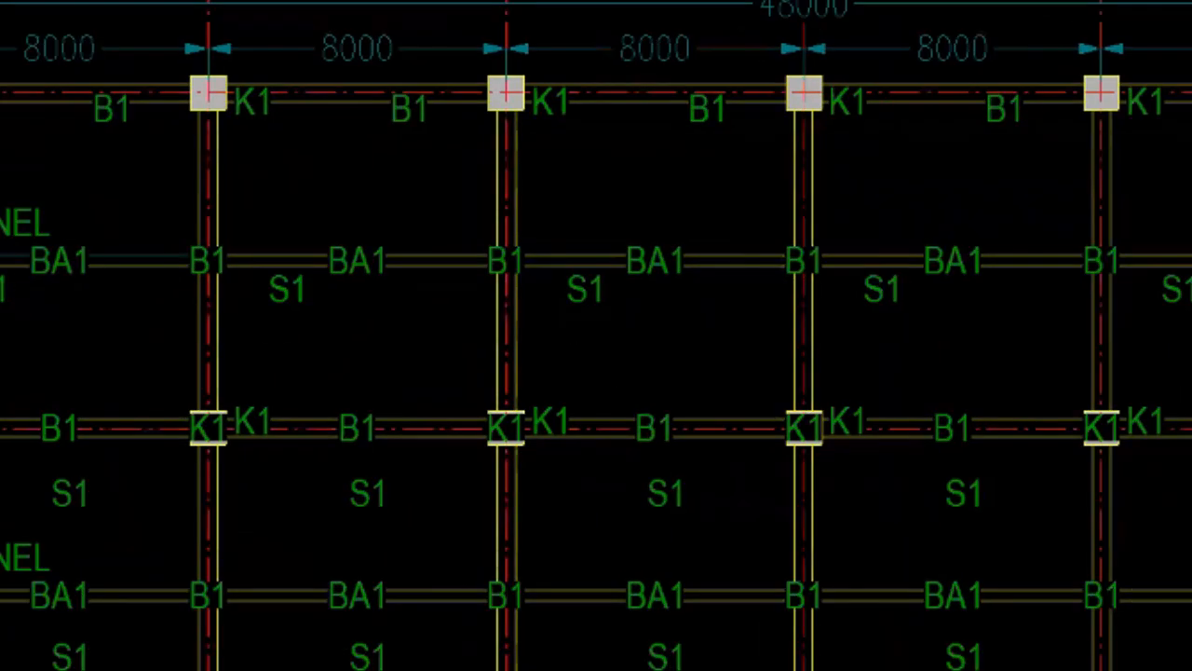
- Name the drawing DENAH LANTAI 2 and set its Title 1 to STR-DENAH-002 in the drawing properties
{"action": "scroll", "coordinate": [130, 219], "scroll_direction": "down", "scroll_amount": 8}
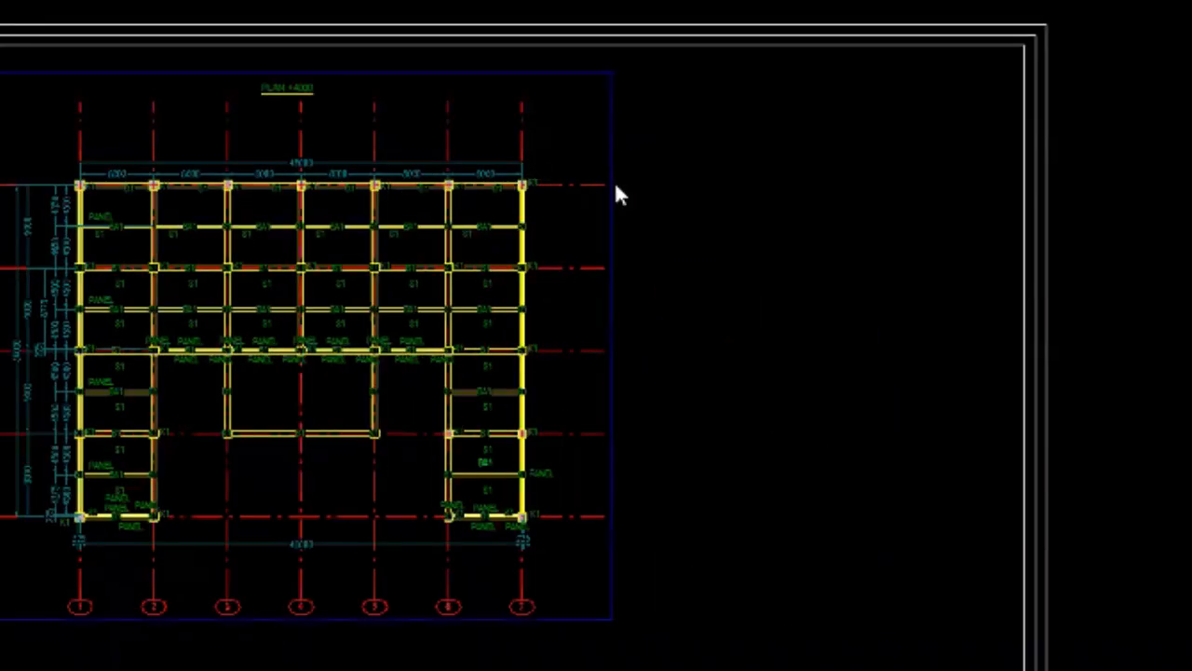
{"action": "double_click", "coordinate": [678, 197]}
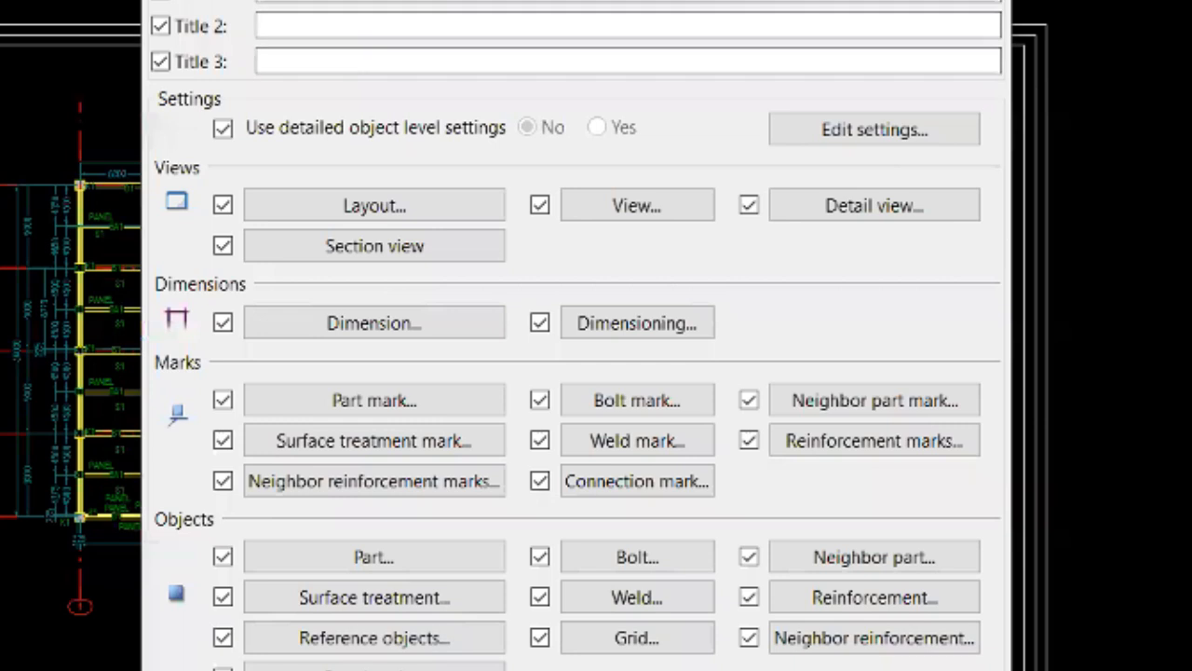
{"action": "key", "text": "Caps_Lock"}
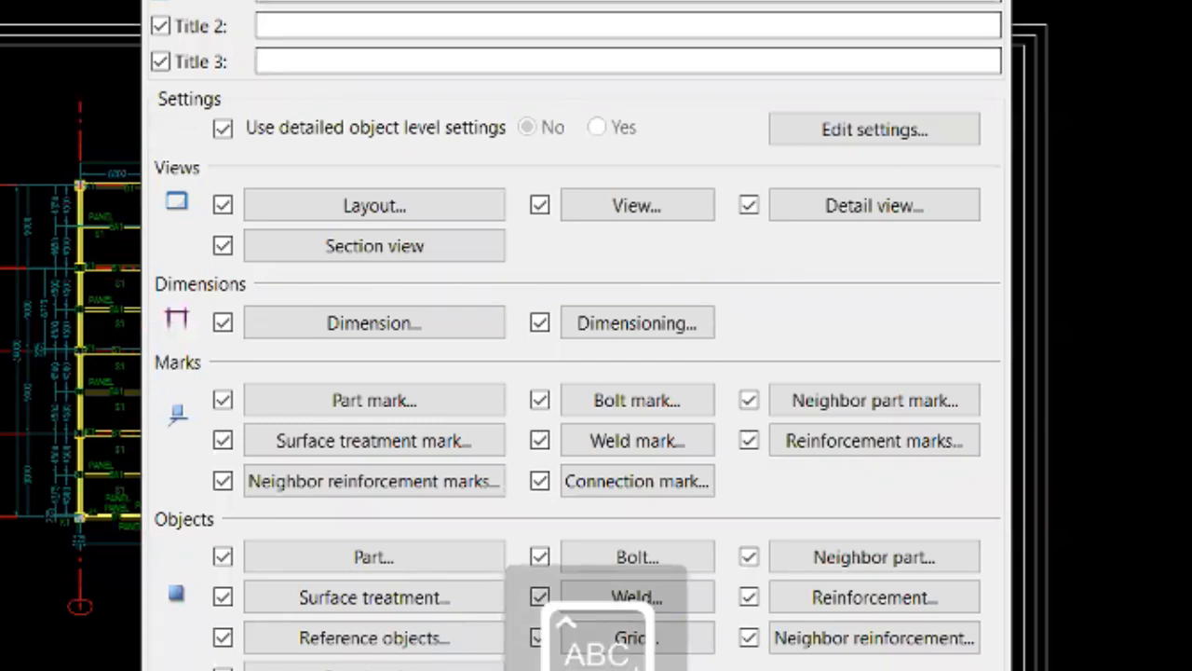
{"action": "key", "text": "Caps_Lock"}
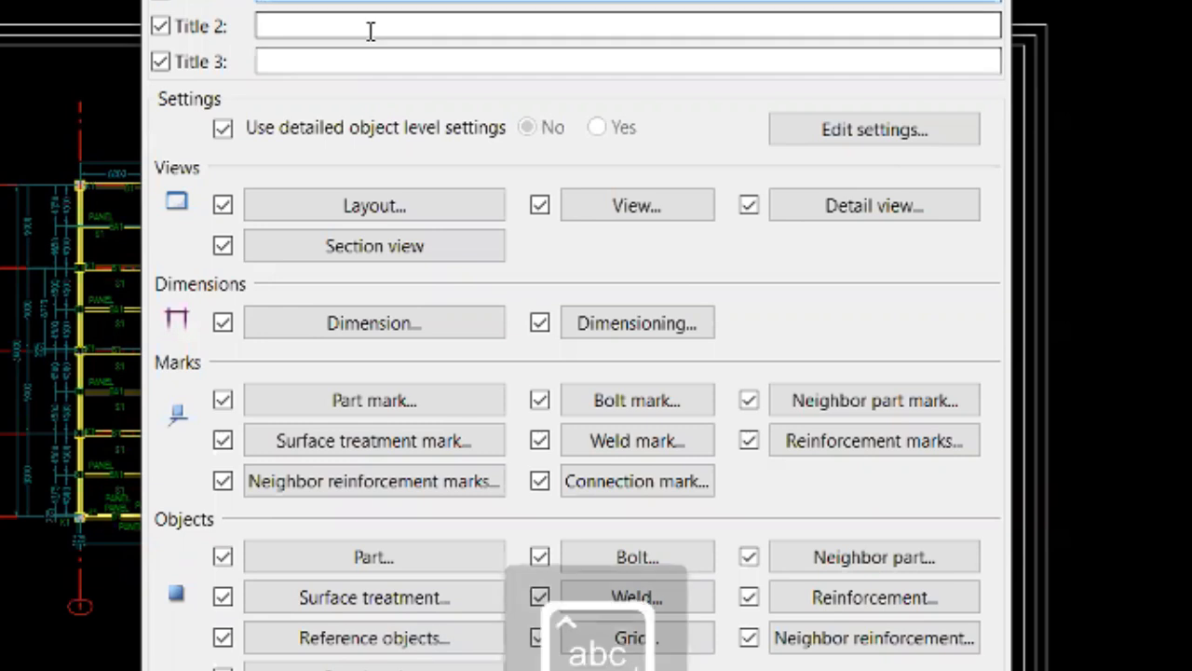
{"action": "key", "text": "Caps_Lock"}
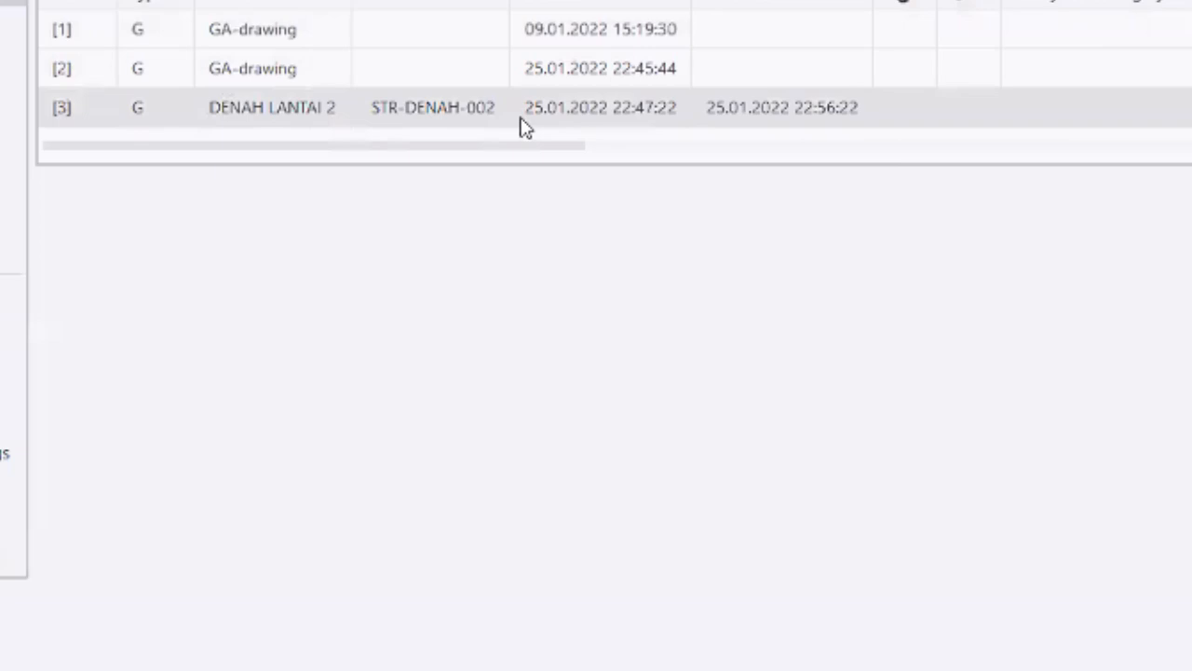
- Open the DENAH LANTAI 2 drawing and check the title and drawing number in its title block
{"action": "double_click", "coordinate": [628, 113]}
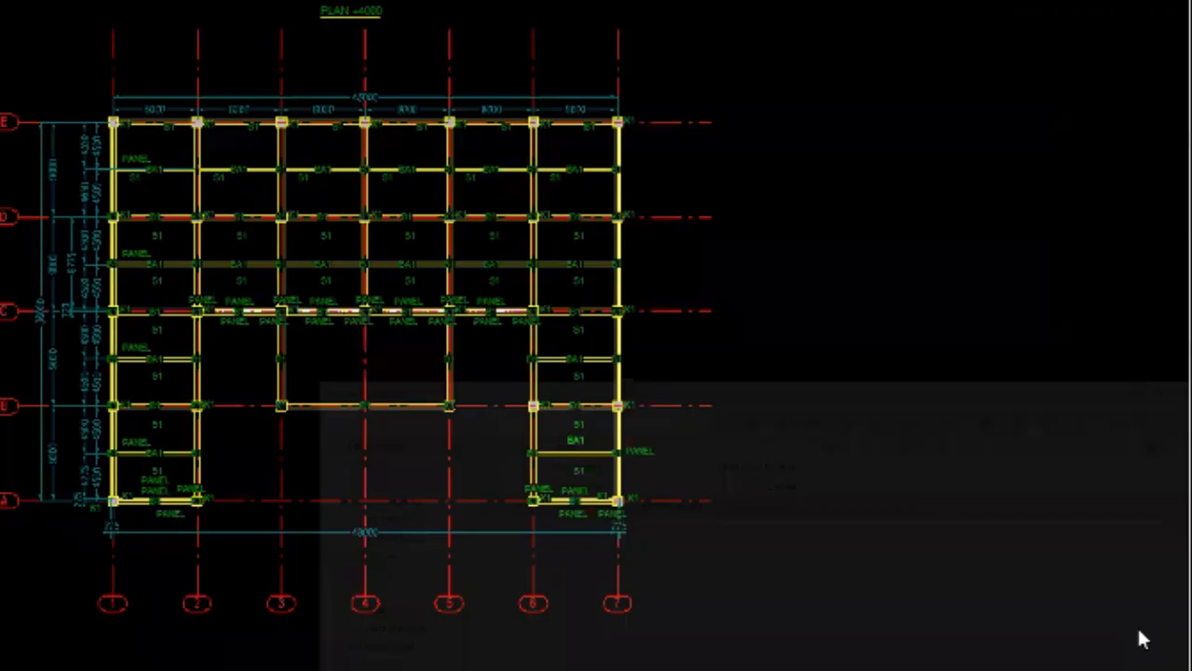
{"action": "scroll", "coordinate": [1132, 657], "scroll_direction": "up", "scroll_amount": 4}
{"action": "middle_click_drag", "start_coordinate": [917, 606], "coordinate": [731, 321]}
{"action": "scroll", "coordinate": [892, 503], "scroll_direction": "up", "scroll_amount": 1}
{"action": "scroll", "coordinate": [960, 501], "scroll_direction": "up", "scroll_amount": 1}
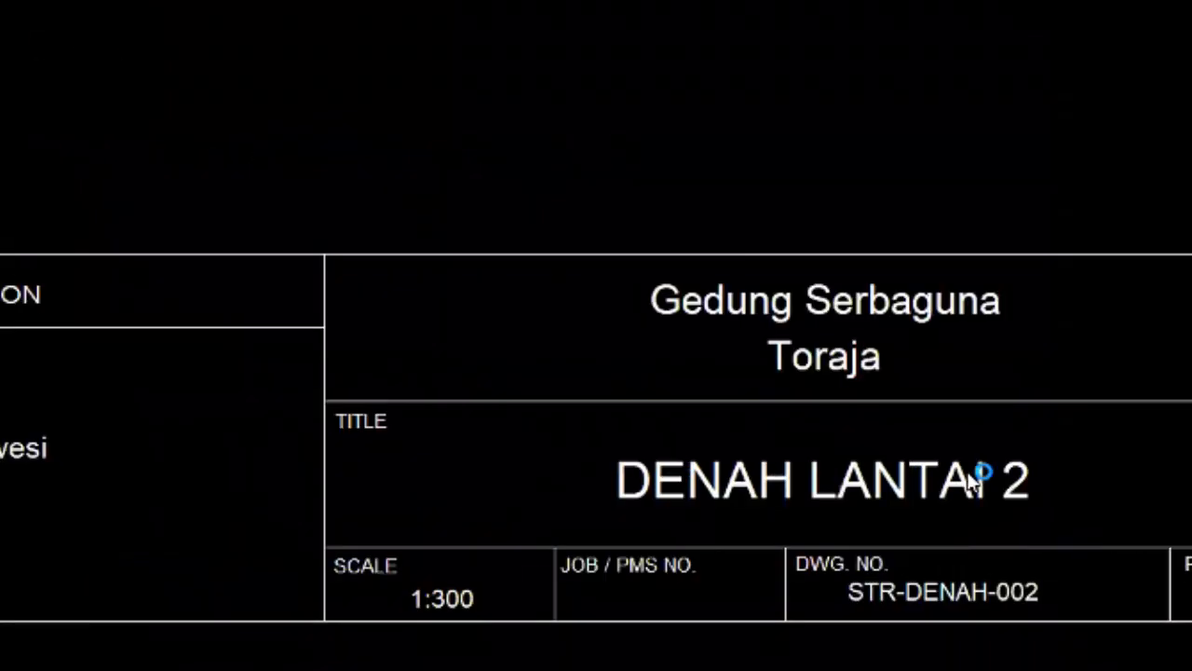
{"action": "scroll", "coordinate": [949, 582], "scroll_direction": "up", "scroll_amount": 3}
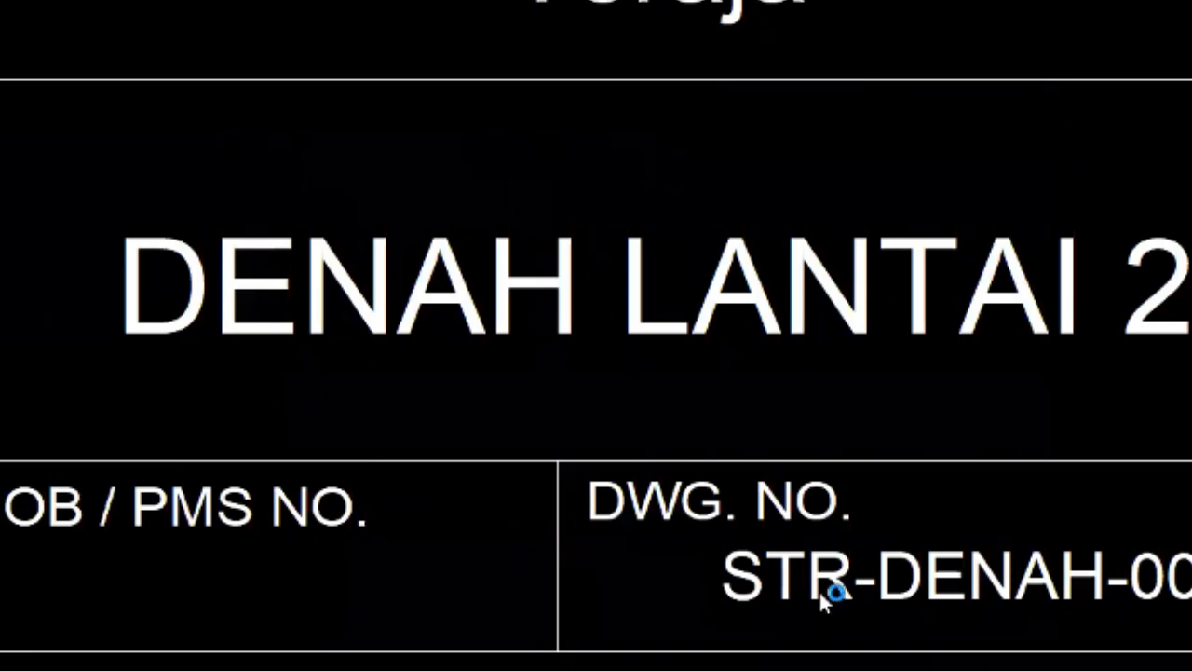
{"action": "scroll", "coordinate": [550, 570], "scroll_direction": "down", "scroll_amount": 8}
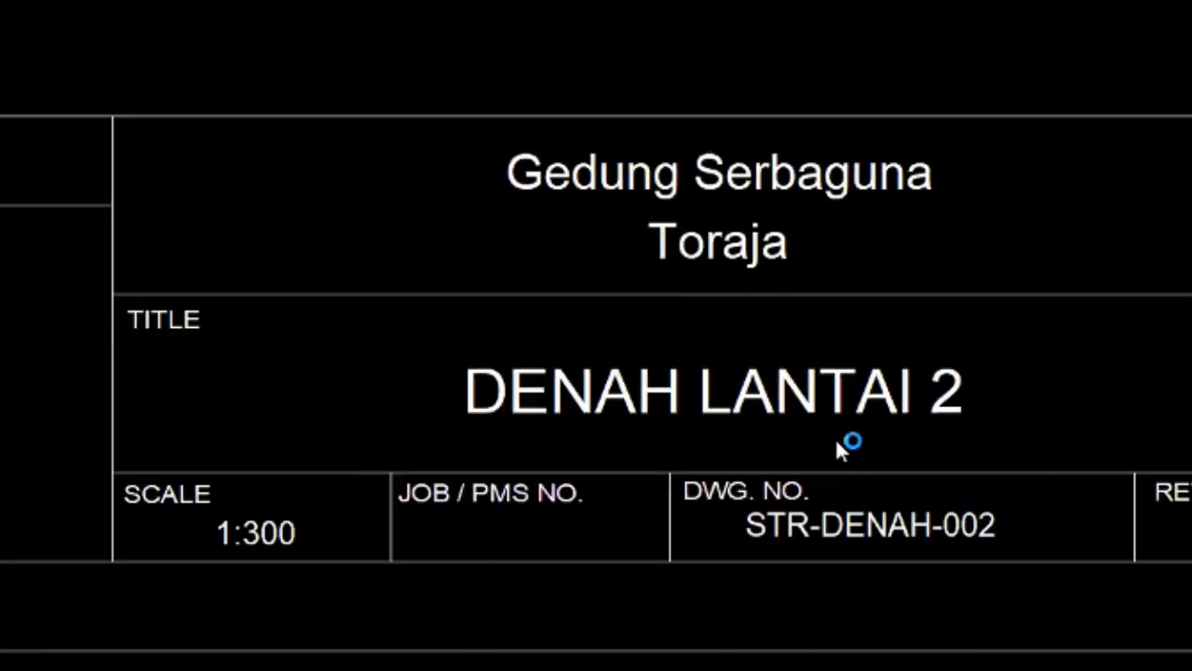
- Review the part marks across the floor plan and the overall sheet arrangement
{"action": "middle_click_drag", "start_coordinate": [236, 98], "coordinate": [494, 410]}
{"action": "scroll", "coordinate": [499, 409], "scroll_direction": "up", "scroll_amount": 7}
{"action": "scroll", "coordinate": [509, 344], "scroll_direction": "down", "scroll_amount": 6}
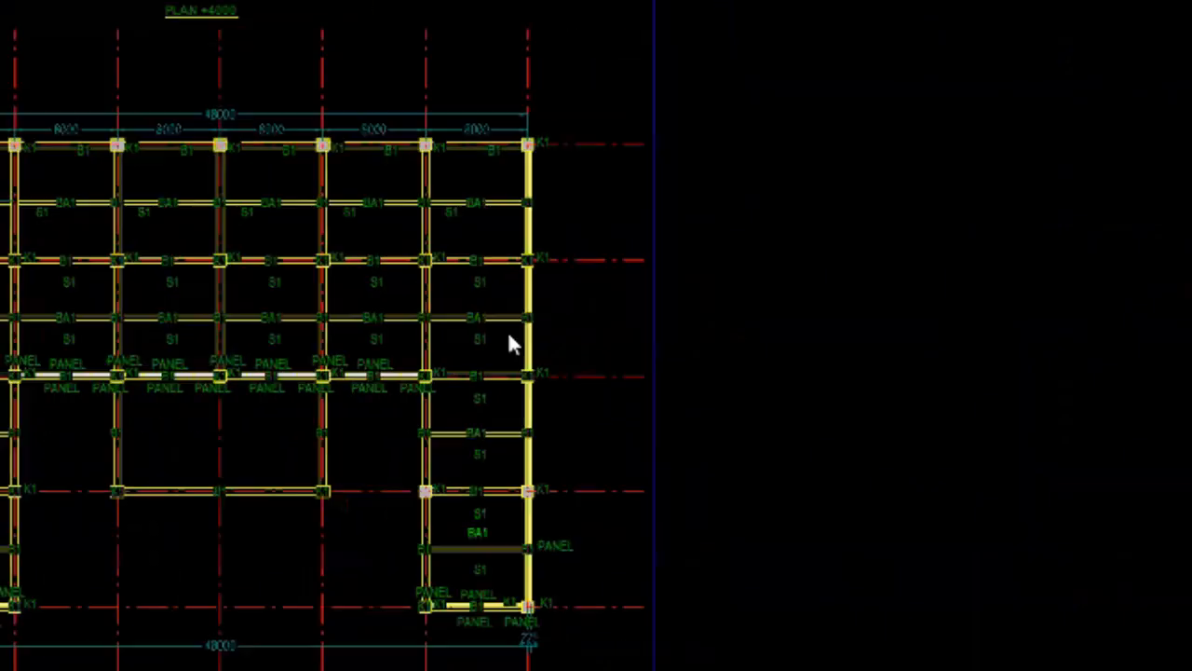
{"action": "scroll", "coordinate": [335, 391], "scroll_direction": "up", "scroll_amount": 6}
{"action": "scroll", "coordinate": [307, 223], "scroll_direction": "down", "scroll_amount": 3}
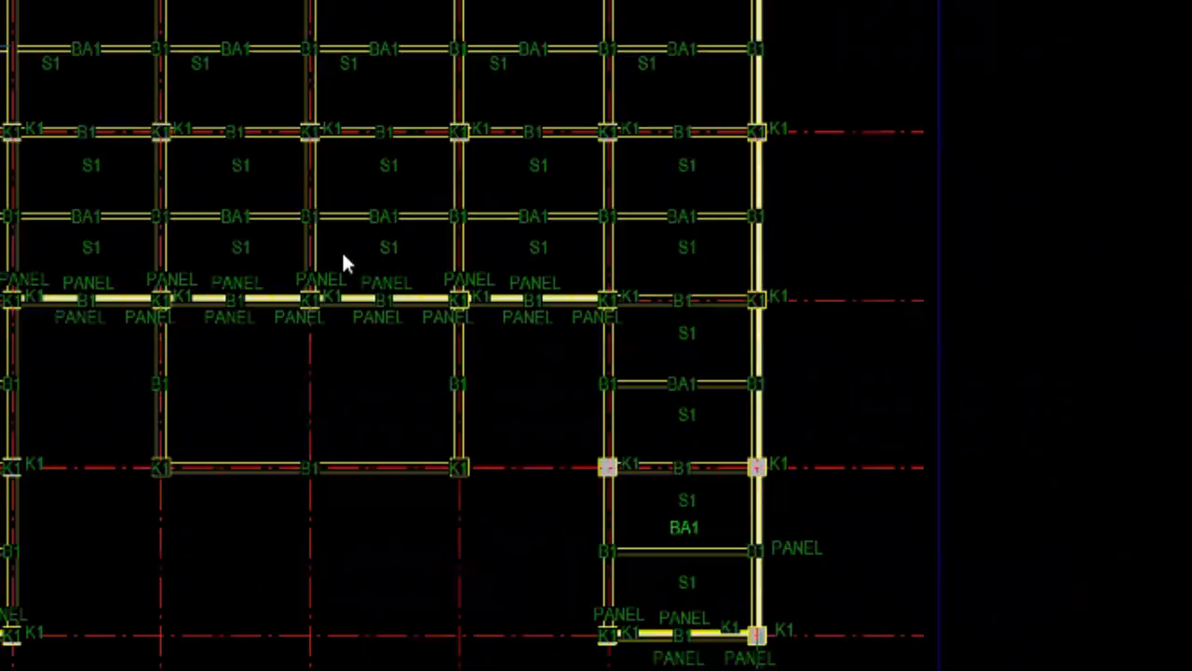
{"action": "scroll", "coordinate": [481, 308], "scroll_direction": "down", "scroll_amount": 2}
{"action": "scroll", "coordinate": [482, 307], "scroll_direction": "down", "scroll_amount": 2}
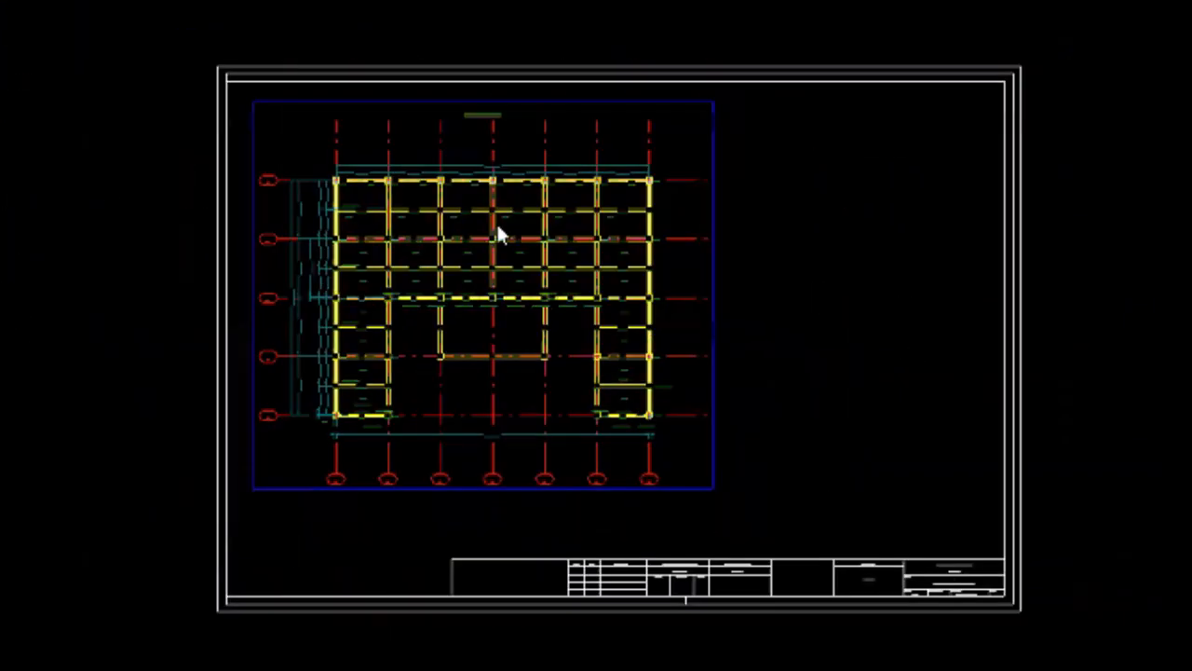
- Set the DWG export to write the drawing as a snapshot to CAD model space and open the export preview
{"action": "double_click", "coordinate": [1017, 458]}
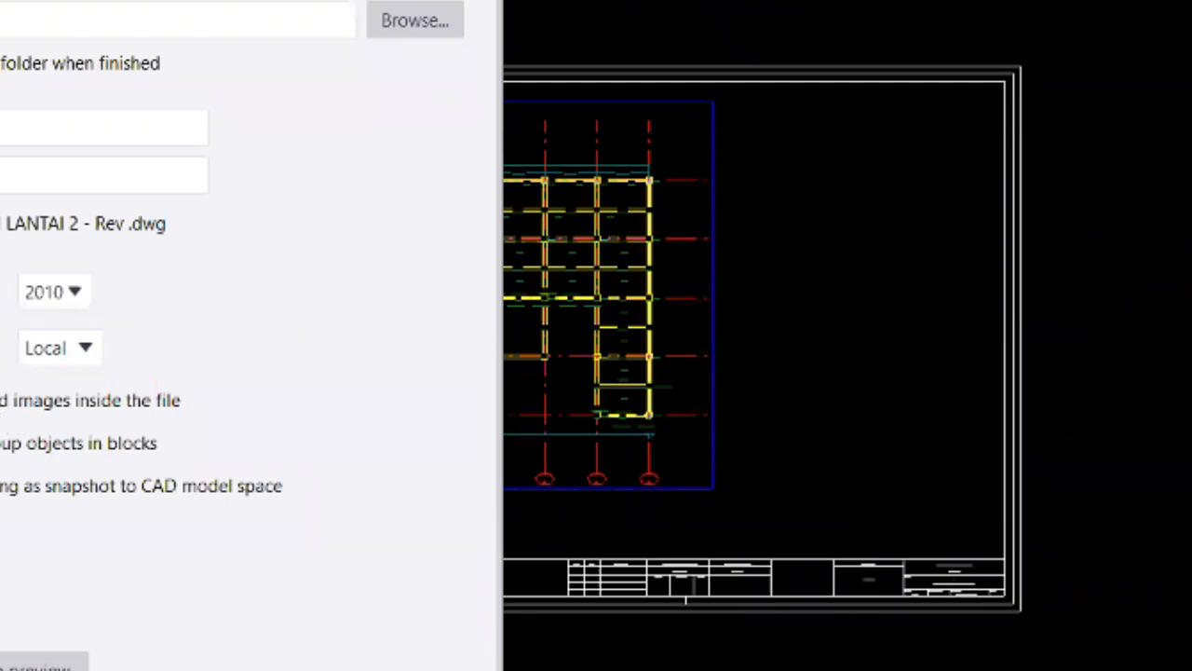
{"action": "left_click", "coordinate": [2, 487]}
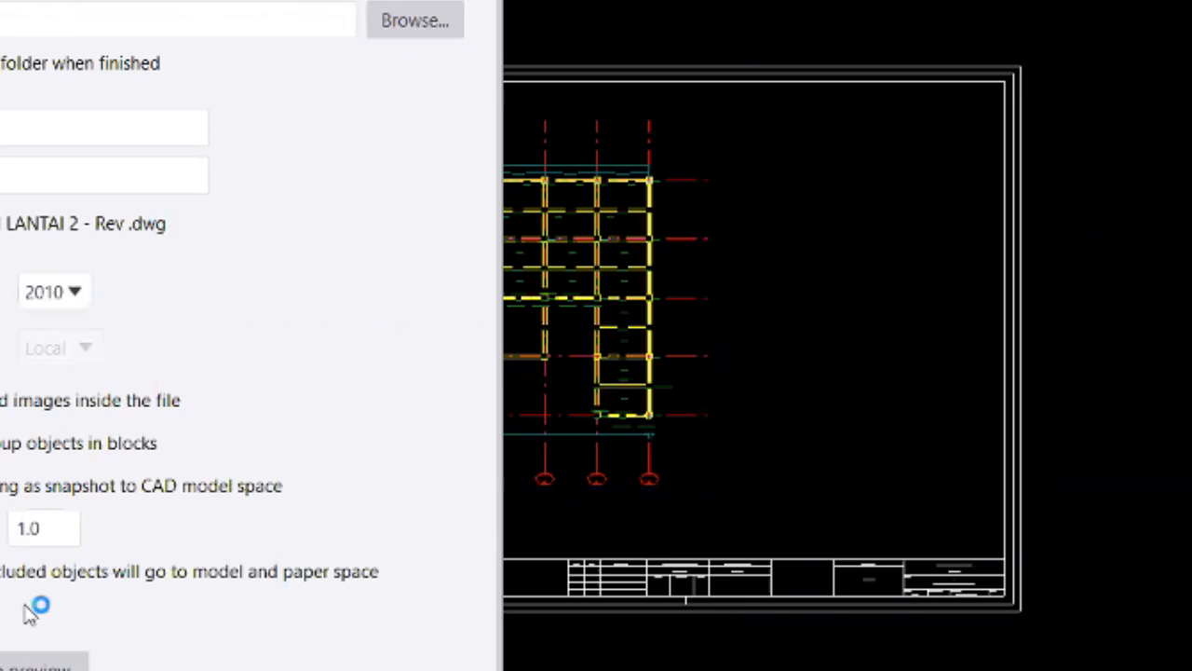
{"action": "left_click", "coordinate": [49, 665]}
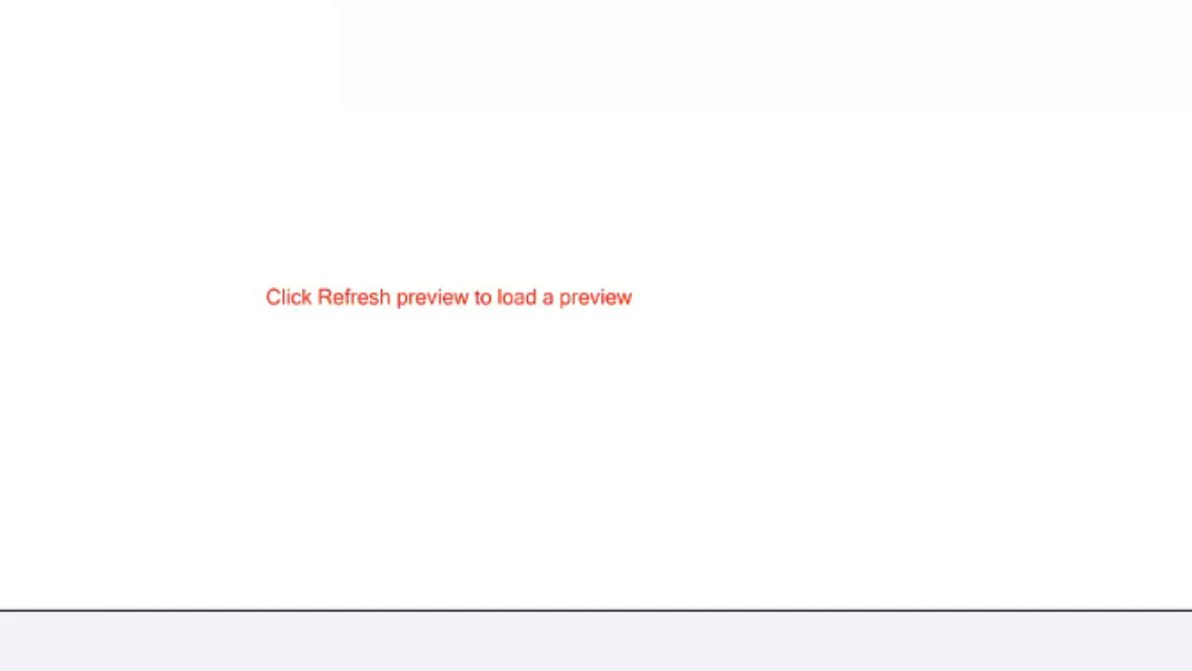